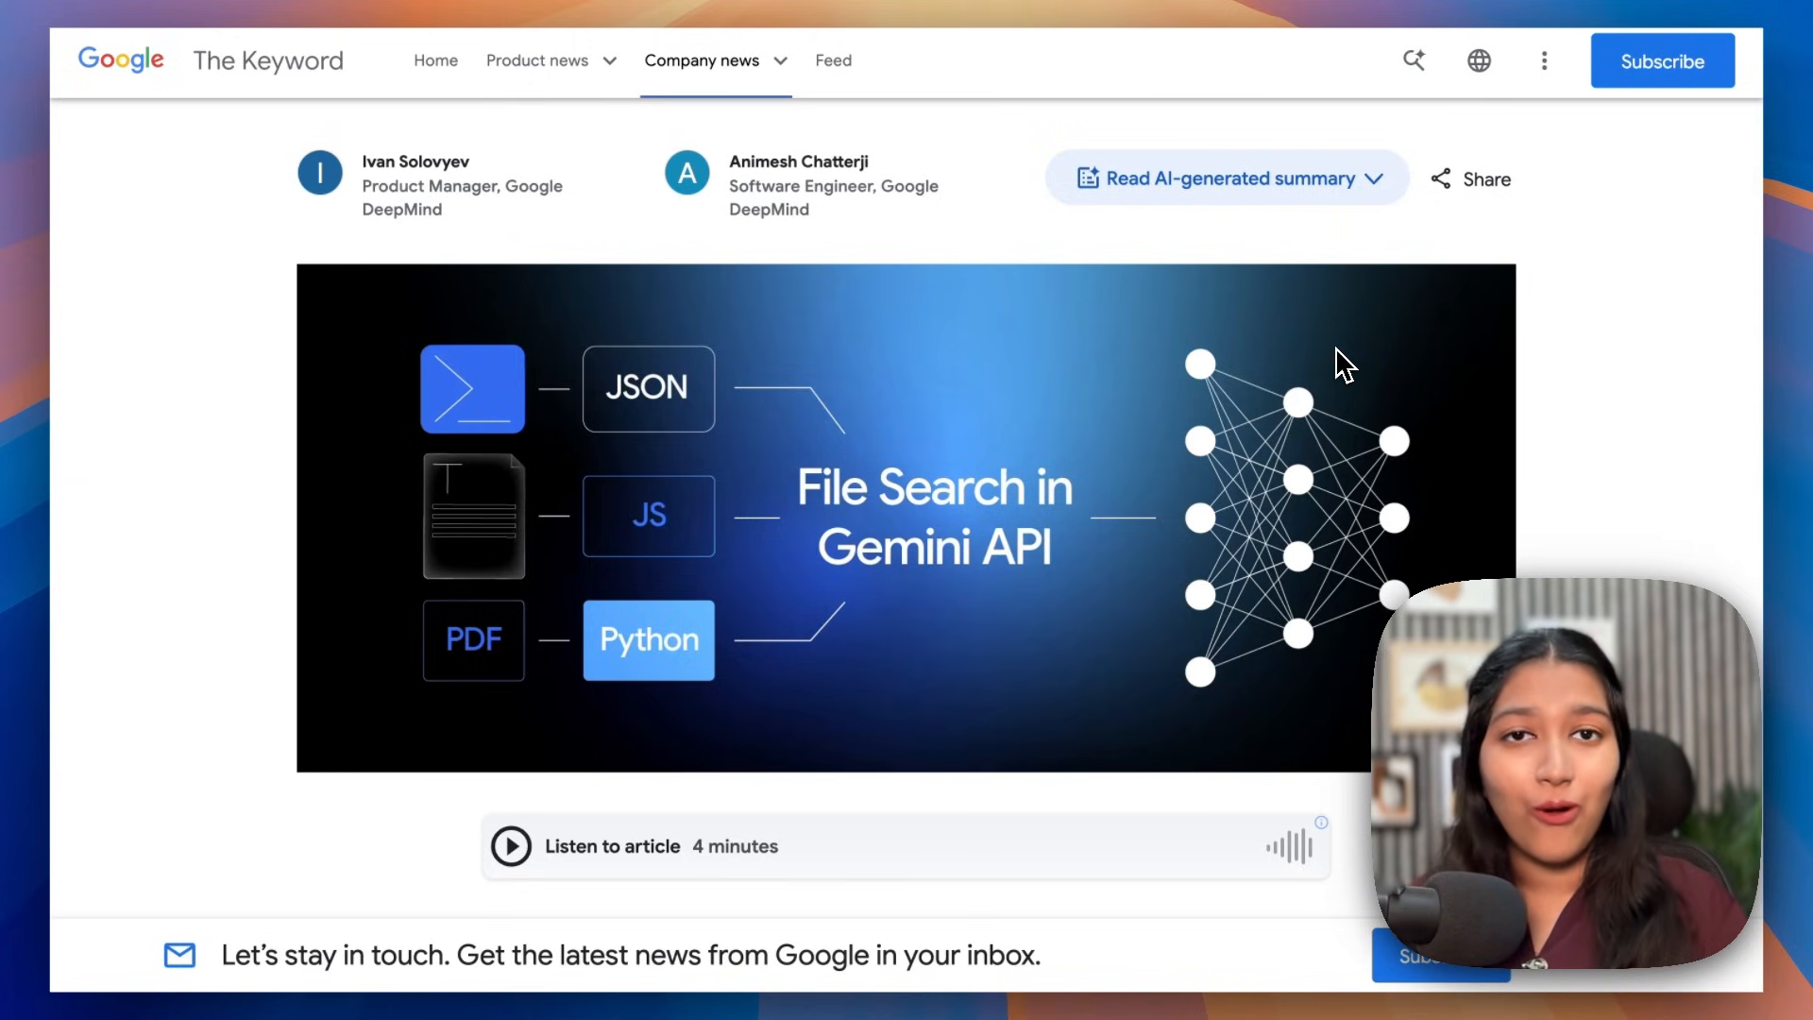
# Step: Review the Gemini pricing, noting the $0.15 per 1 million tokens rate
pyautogui.scroll(-9, 1136, 457)
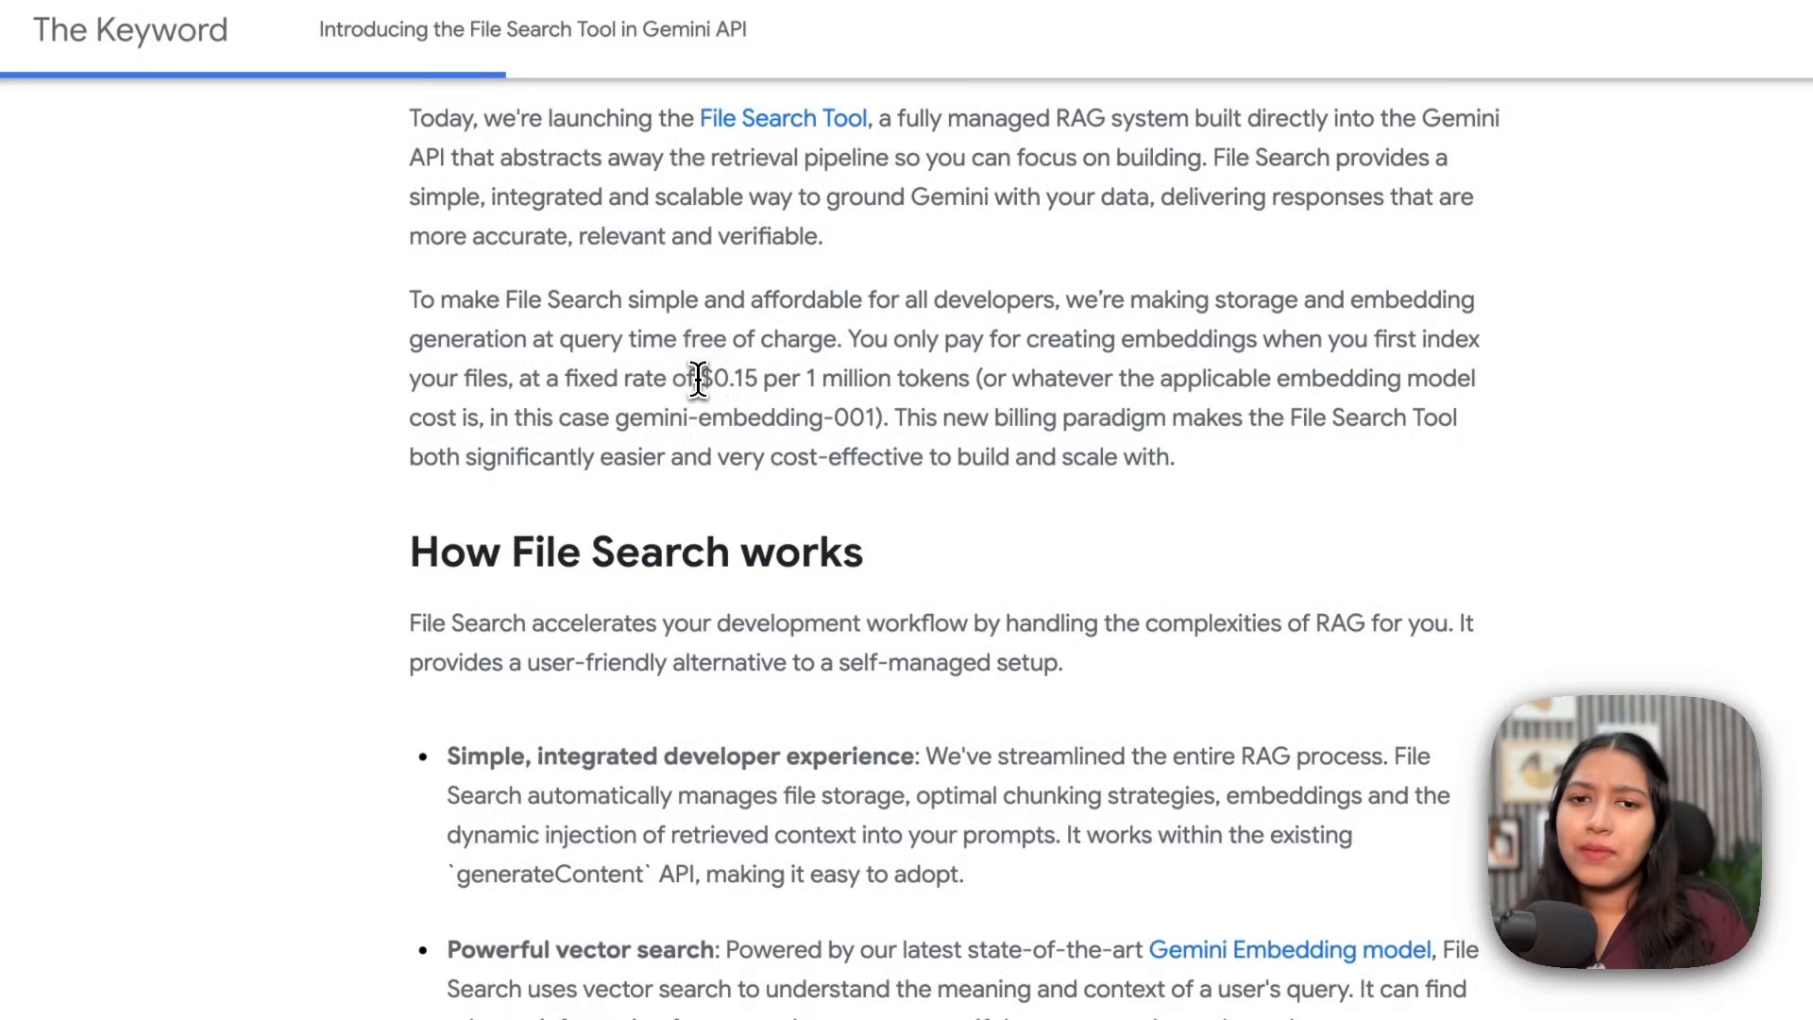
pyautogui.moveTo(705, 329); pyautogui.dragTo(926, 318)
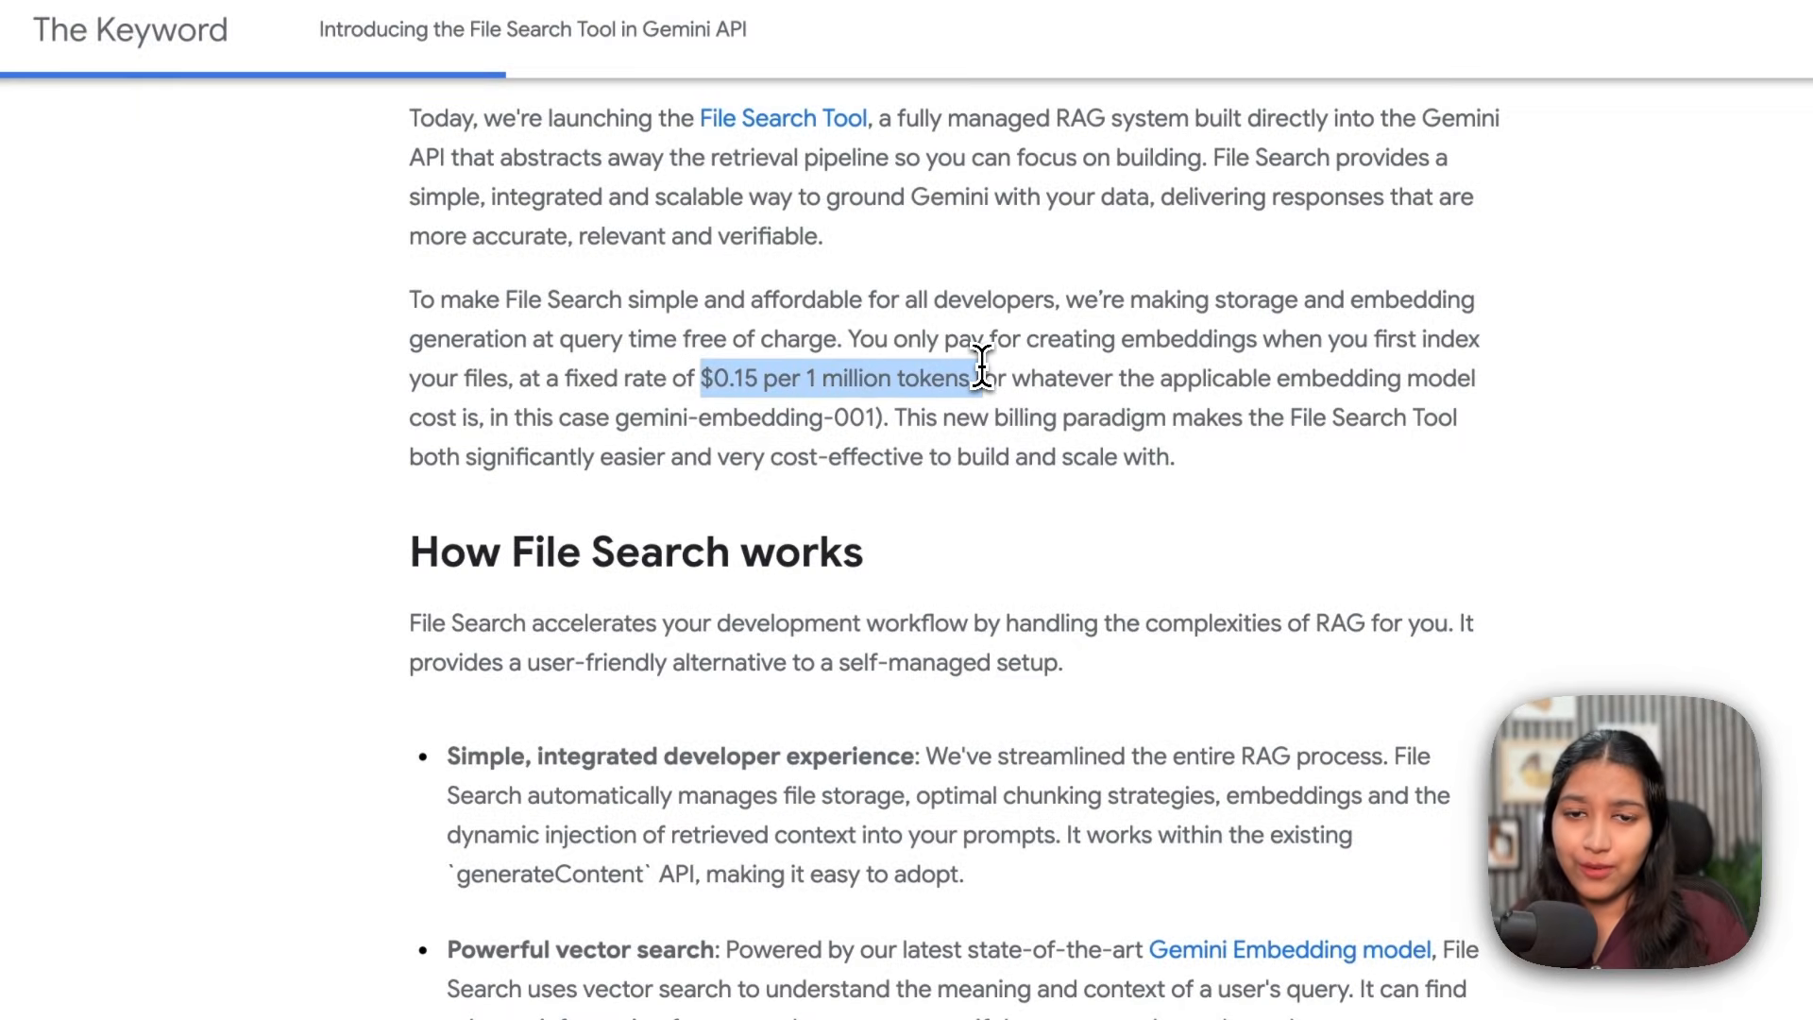
pyautogui.click(750, 377)
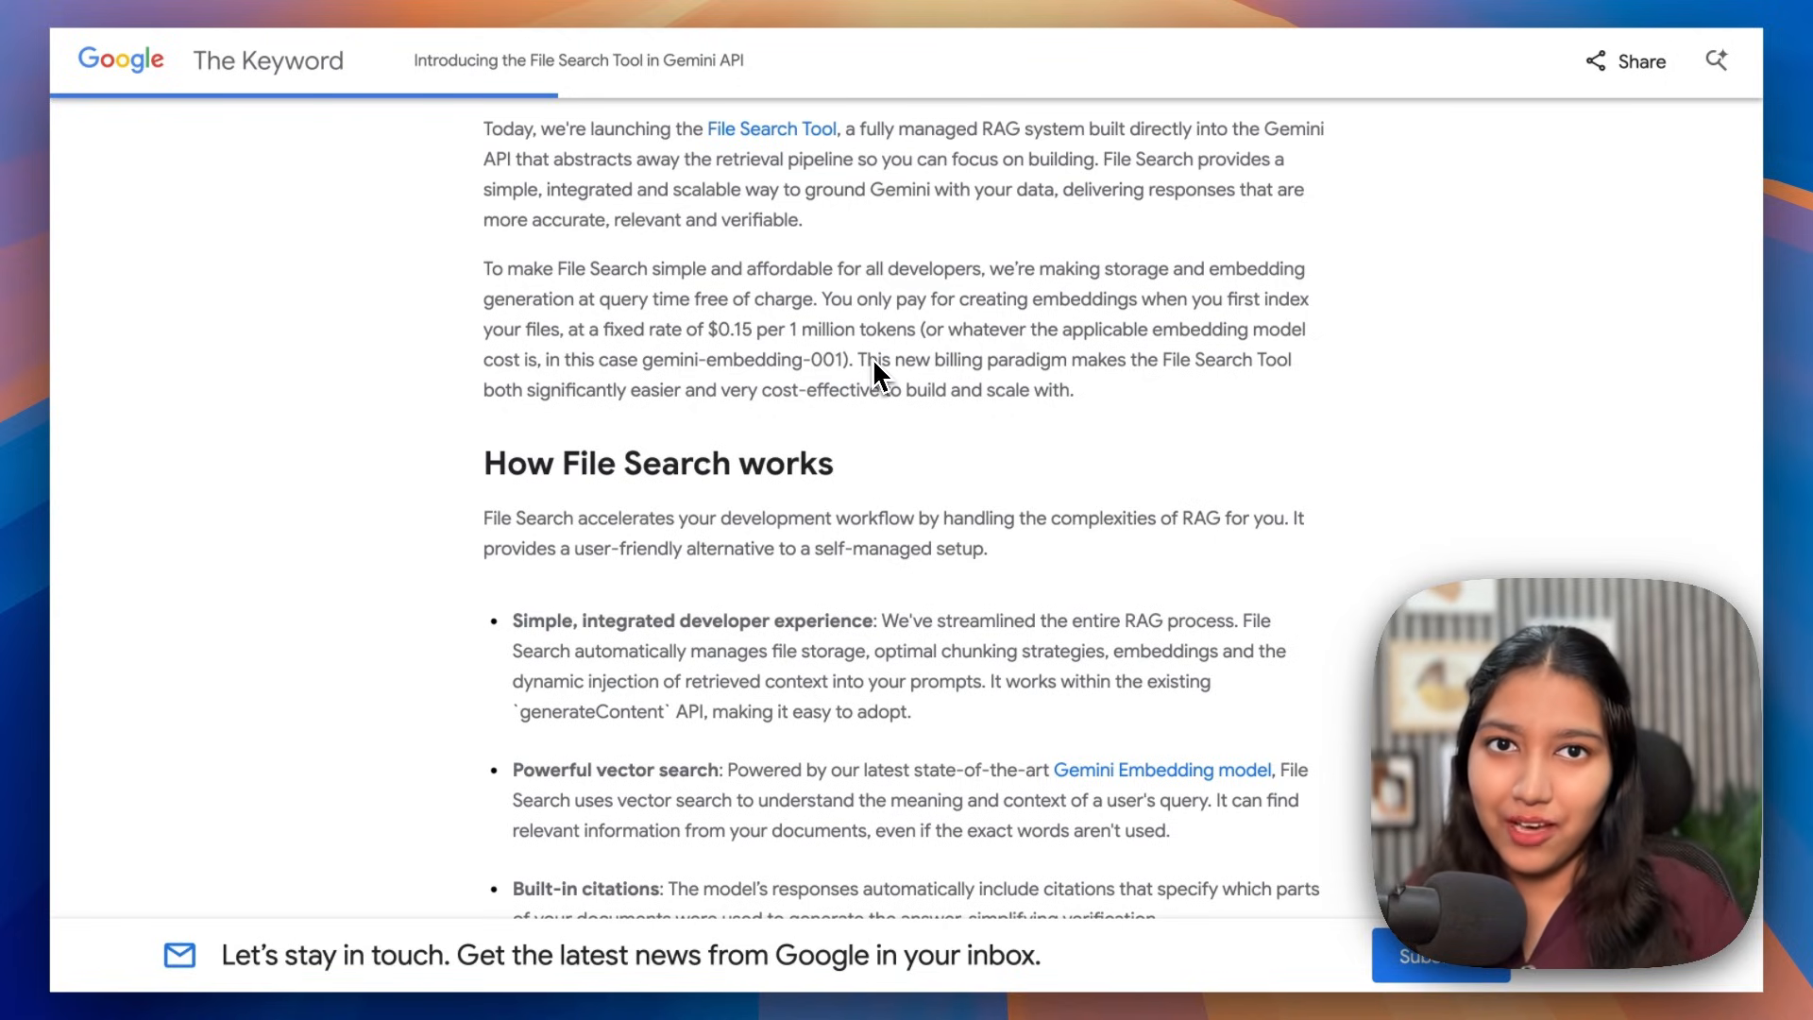
pyautogui.scroll(-3, 1503, 387)
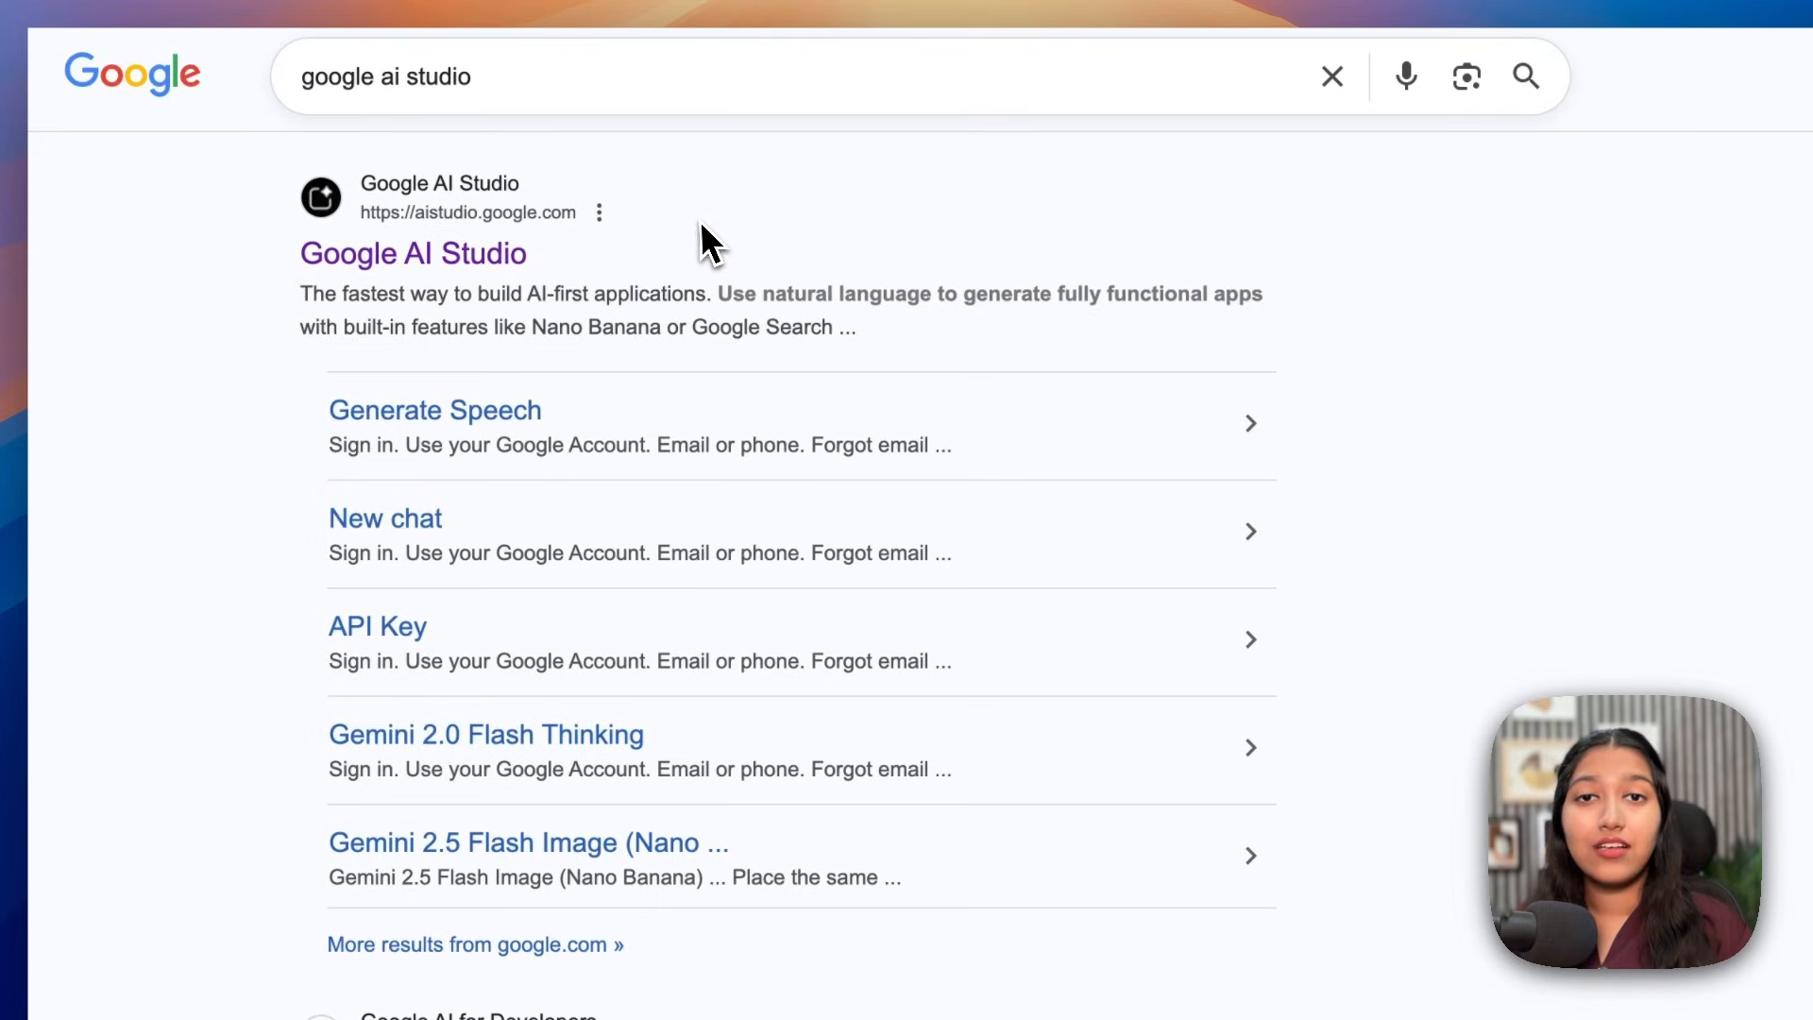
# Step: In Google AI Studio, create an API key 'file-search-tool' for the Gemini API project and copy it
pyautogui.click(497, 253)
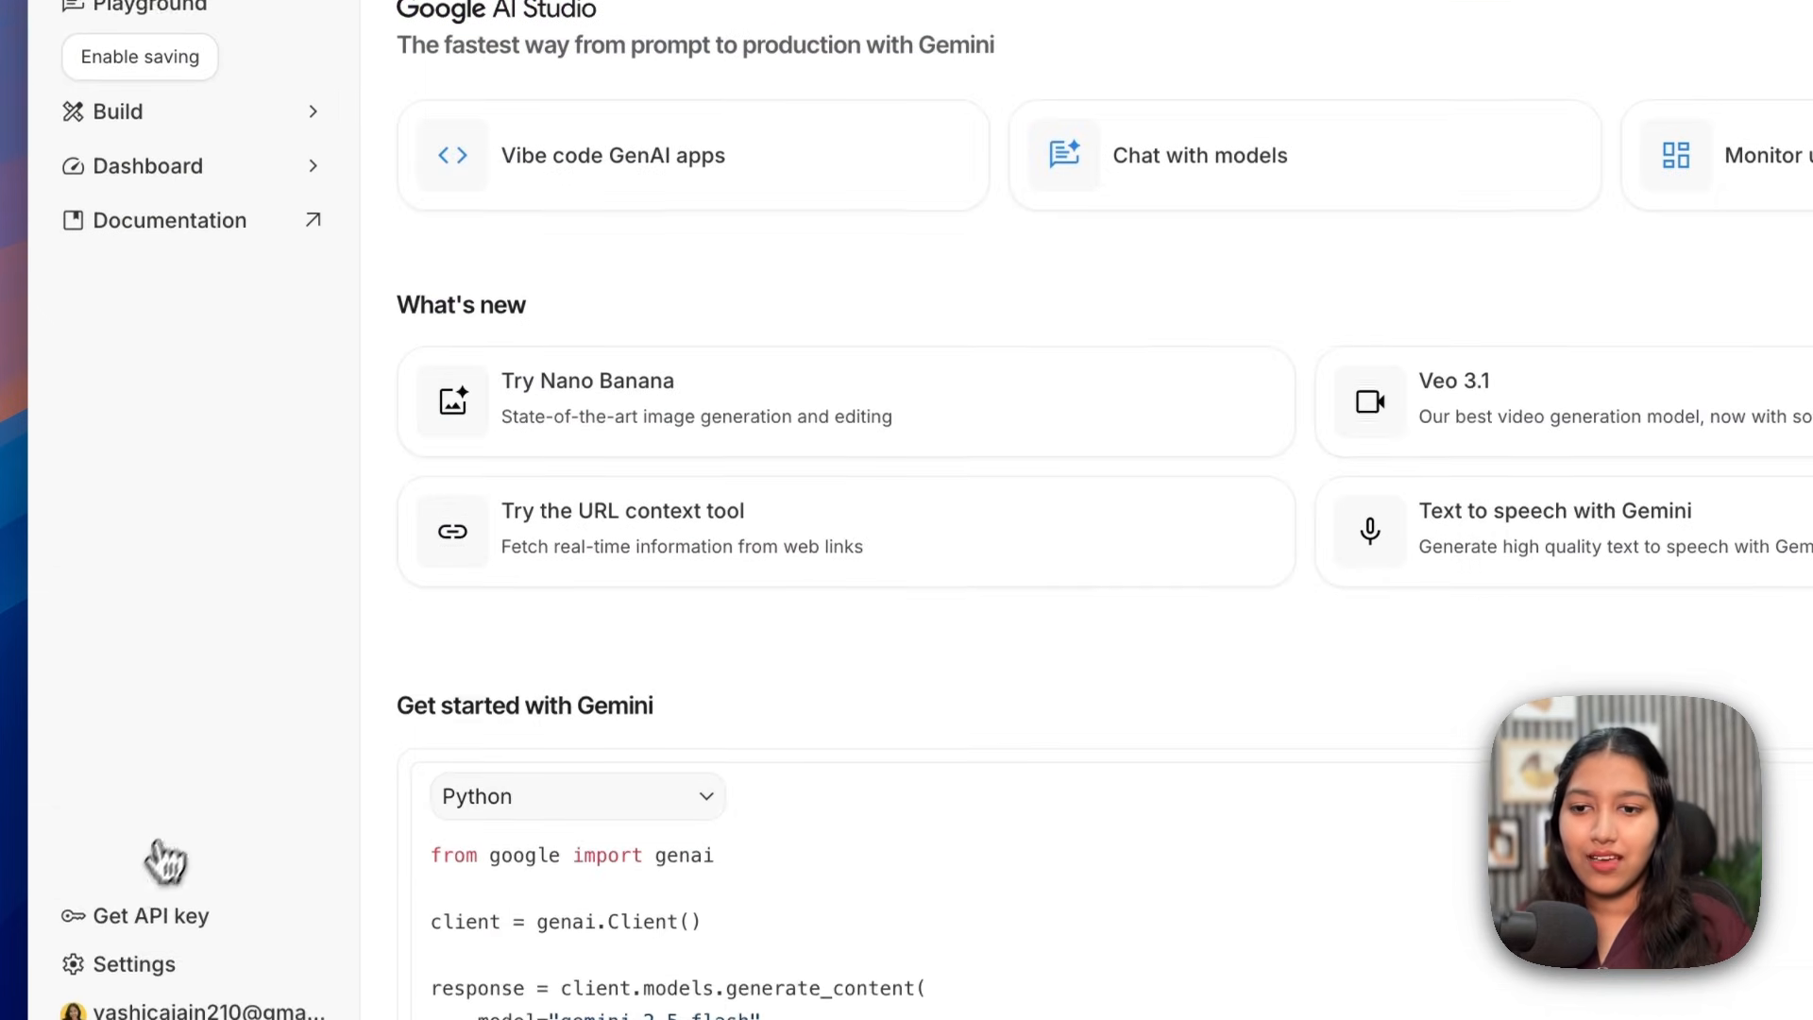
pyautogui.click(135, 925)
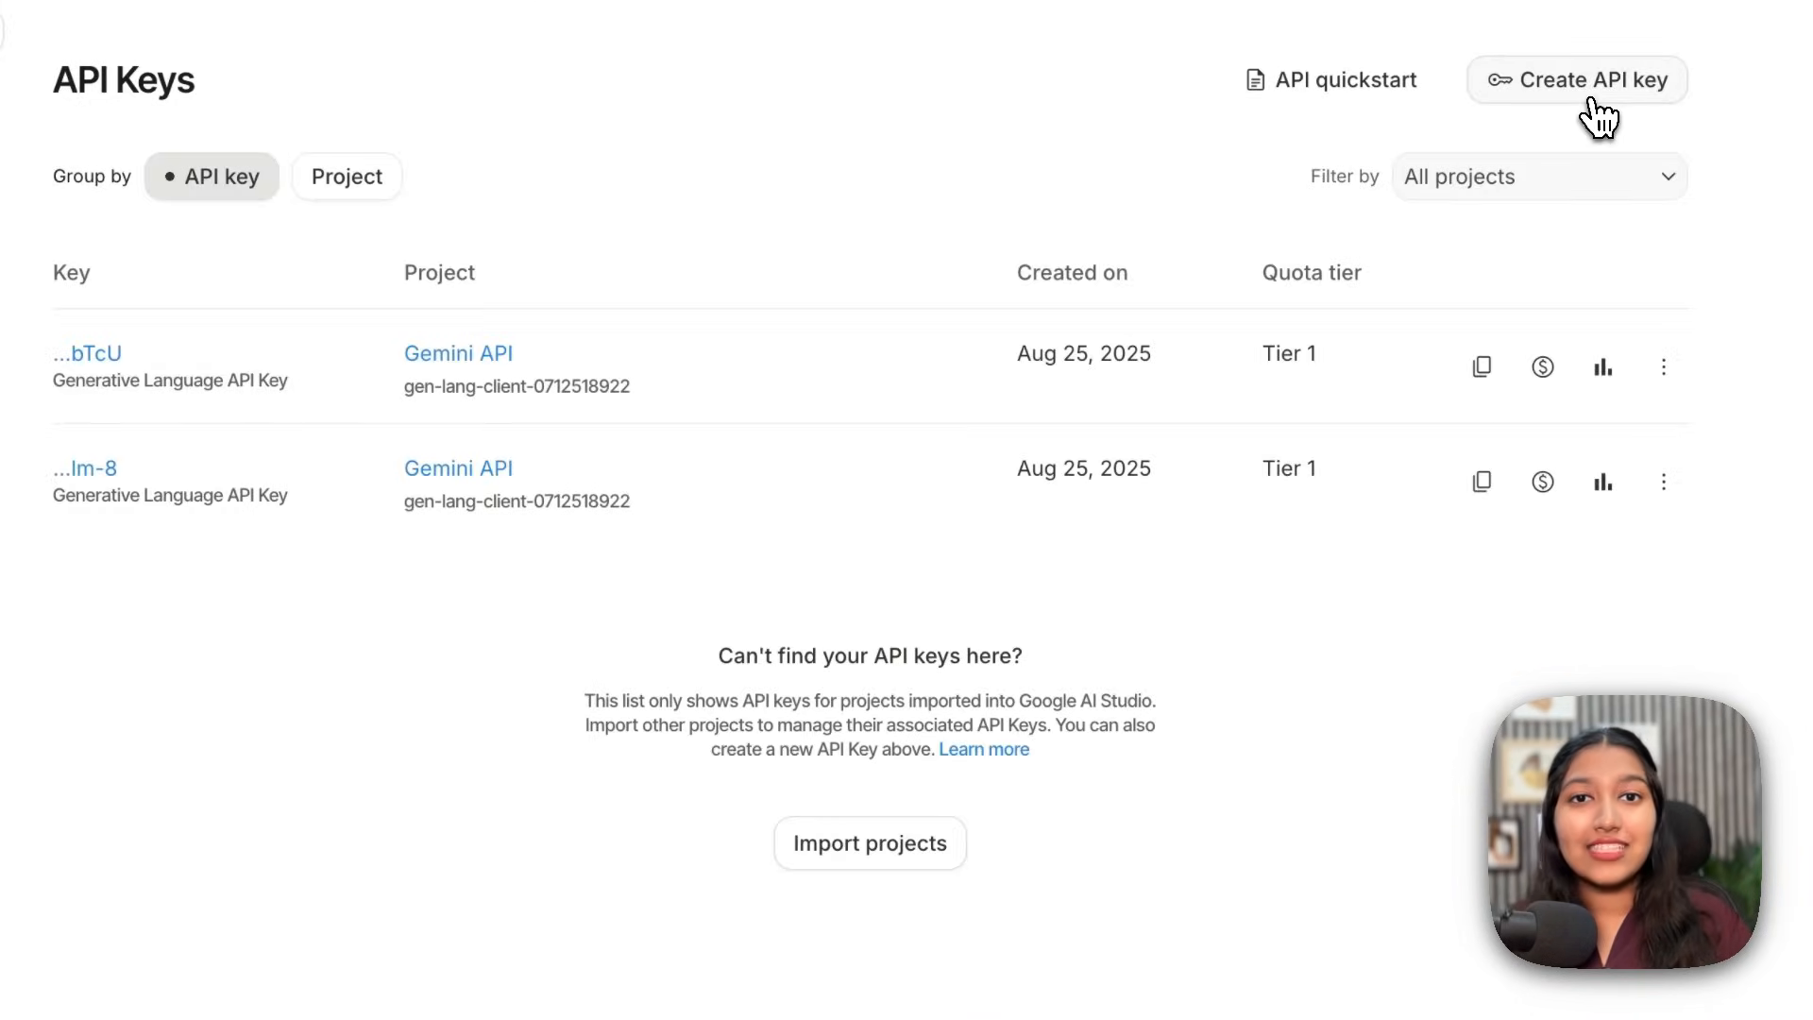
pyautogui.click(1593, 98)
pyautogui.write('file-search-')
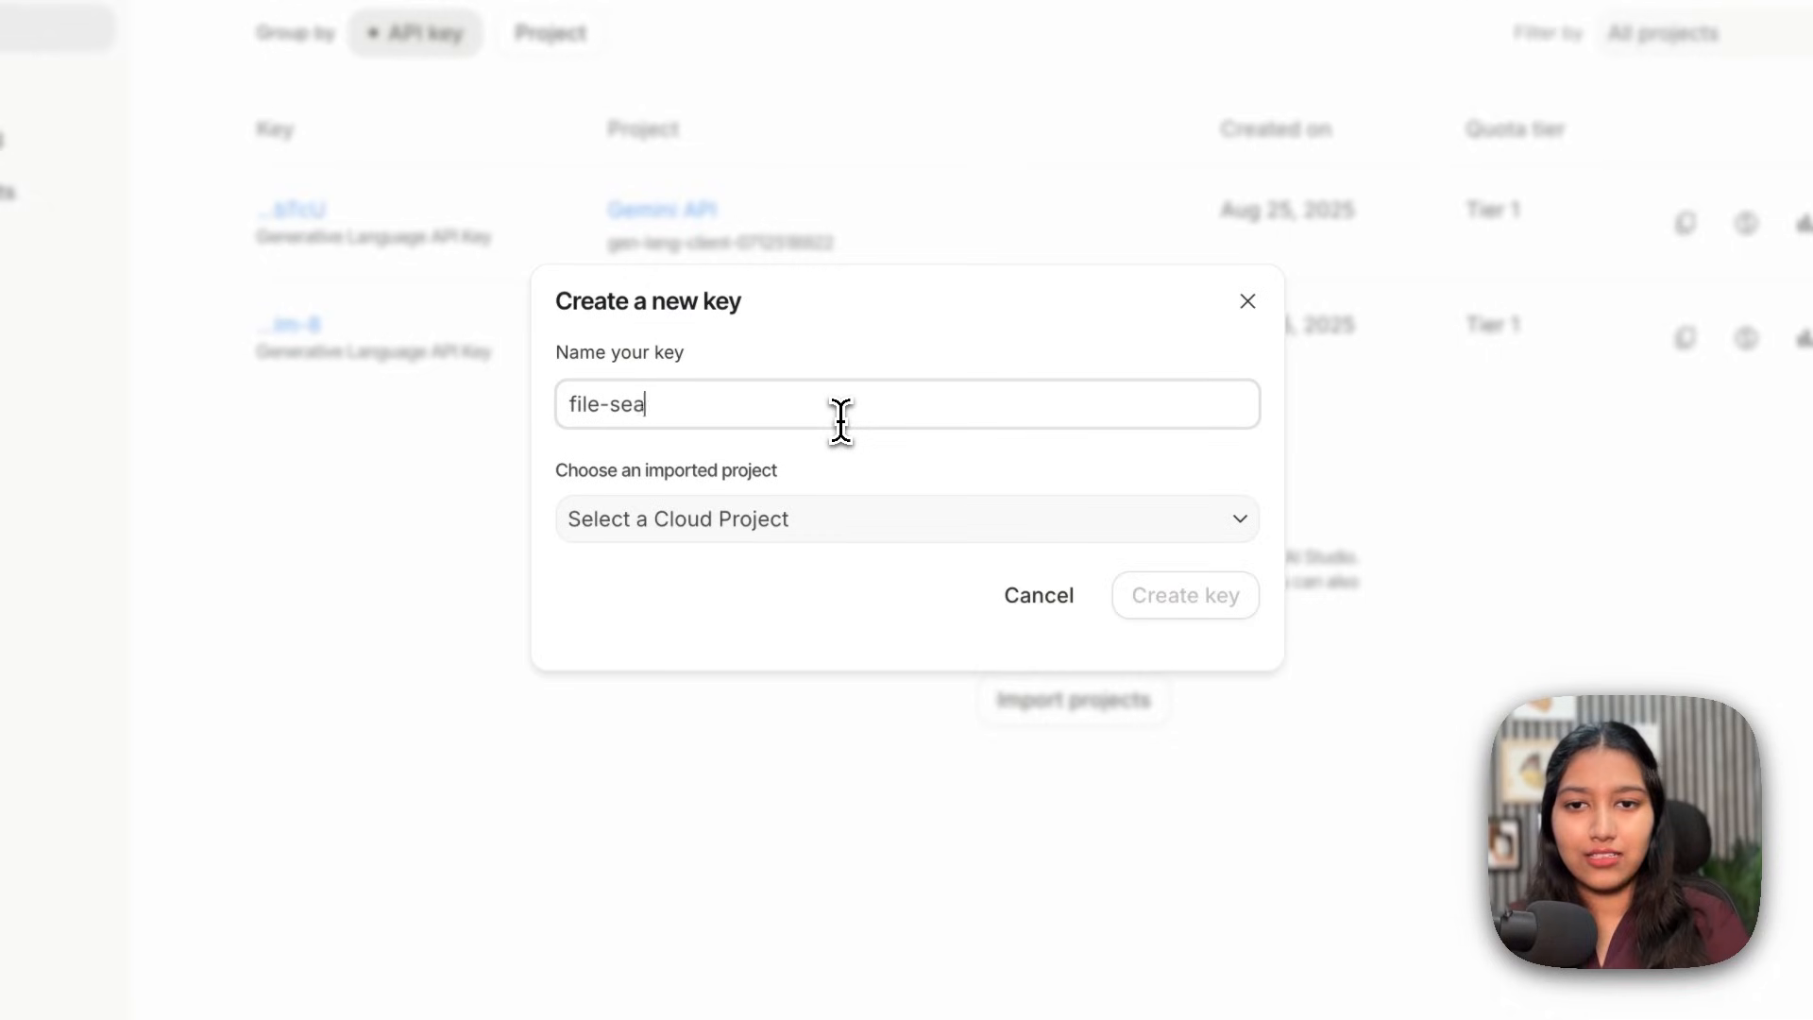
pyautogui.write('tool')
pyautogui.click(812, 519)
pyautogui.click(717, 557)
pyautogui.moveTo(646, 470); pyautogui.dragTo(809, 481)
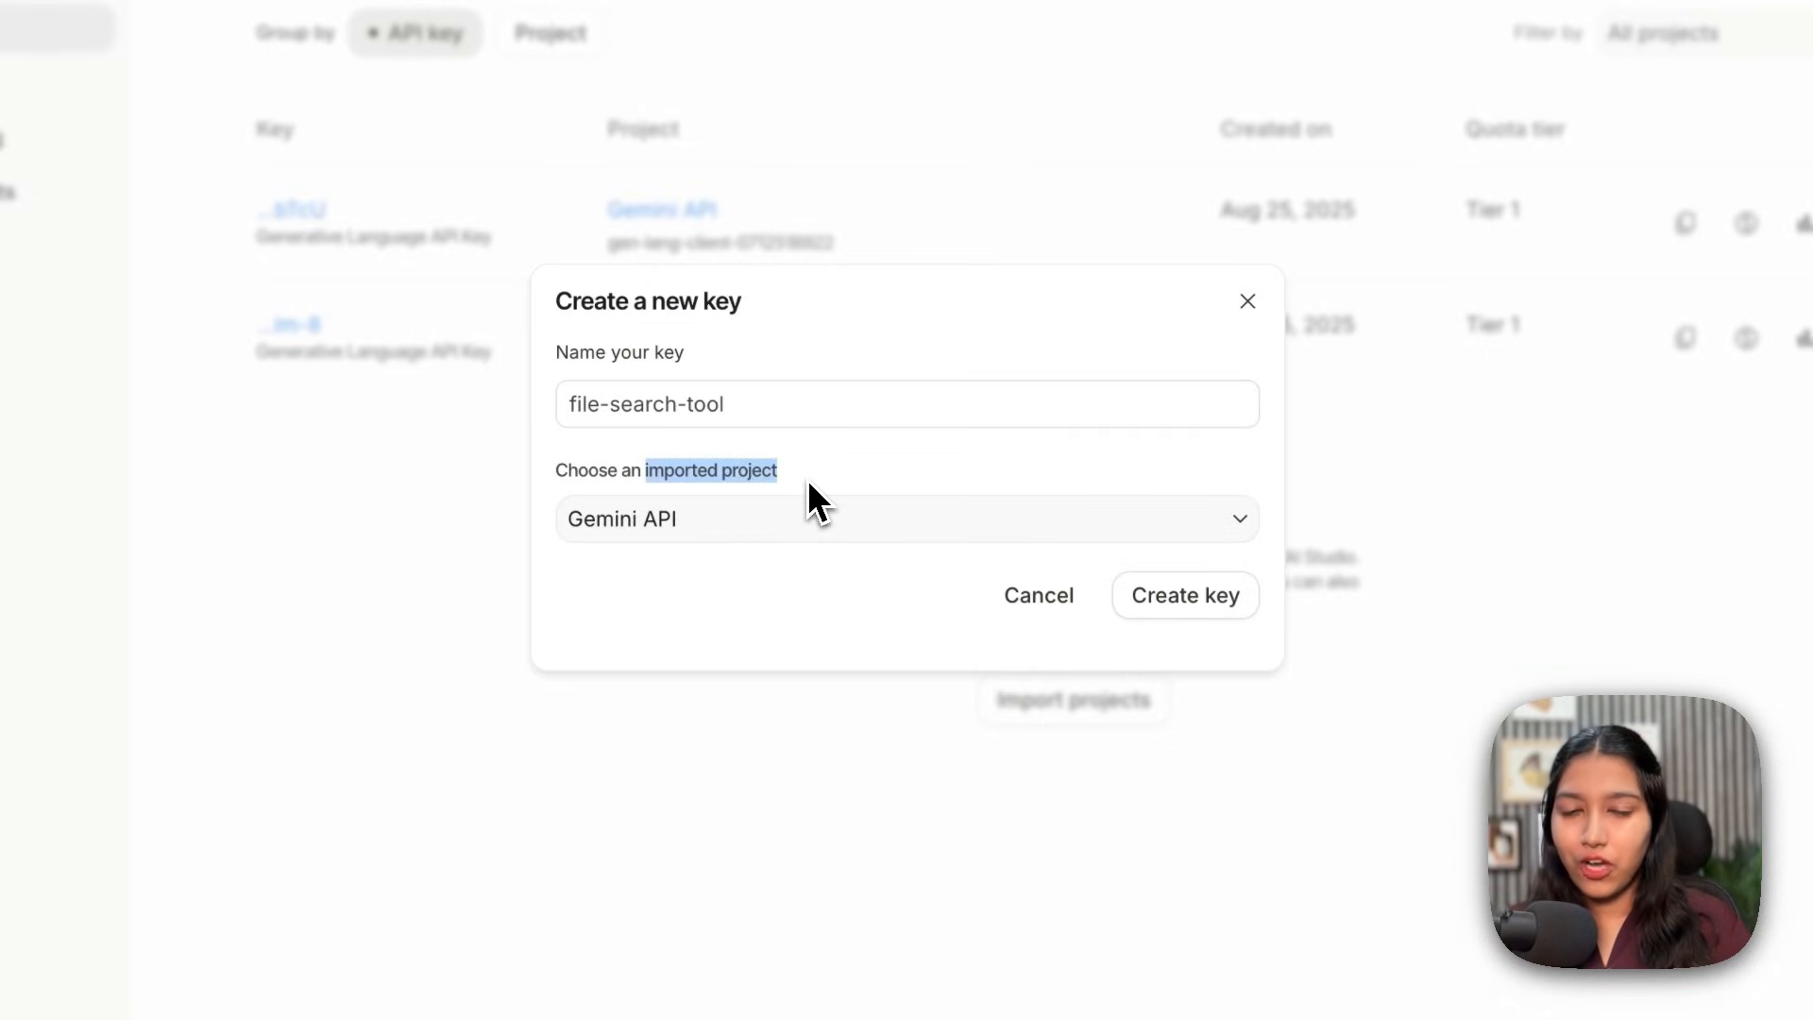
pyautogui.click(808, 479)
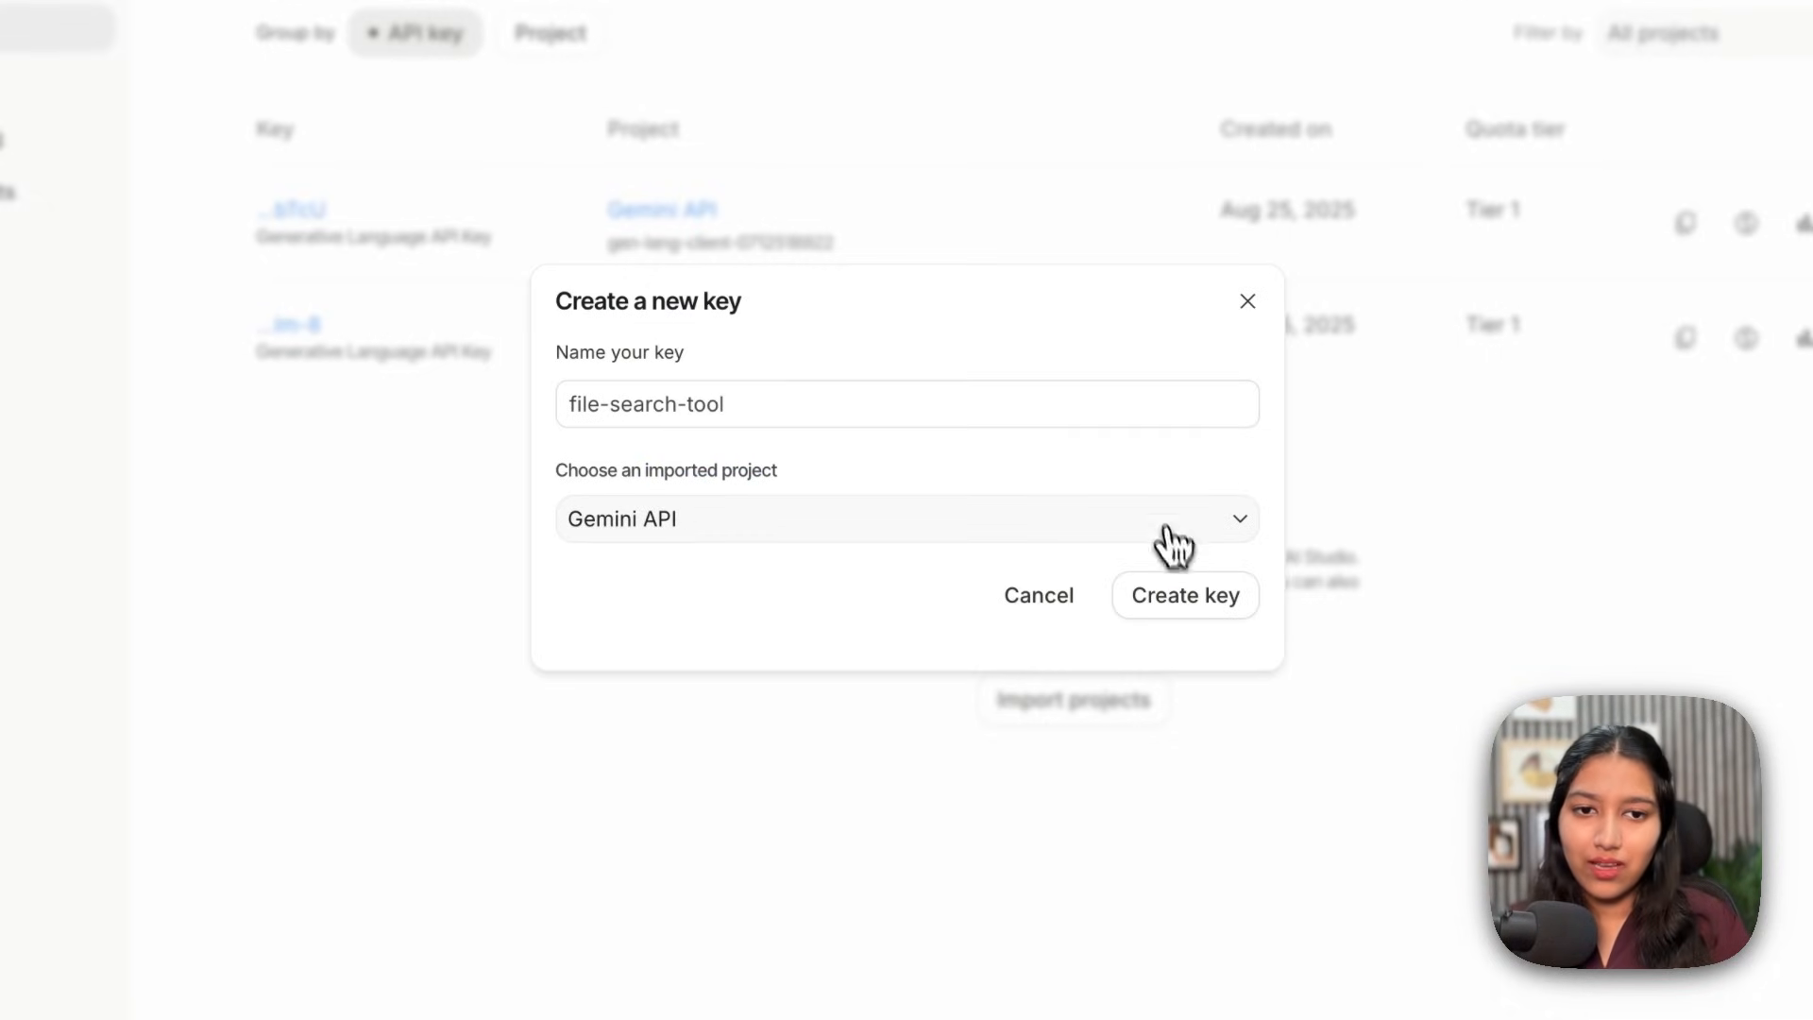
pyautogui.click(1196, 618)
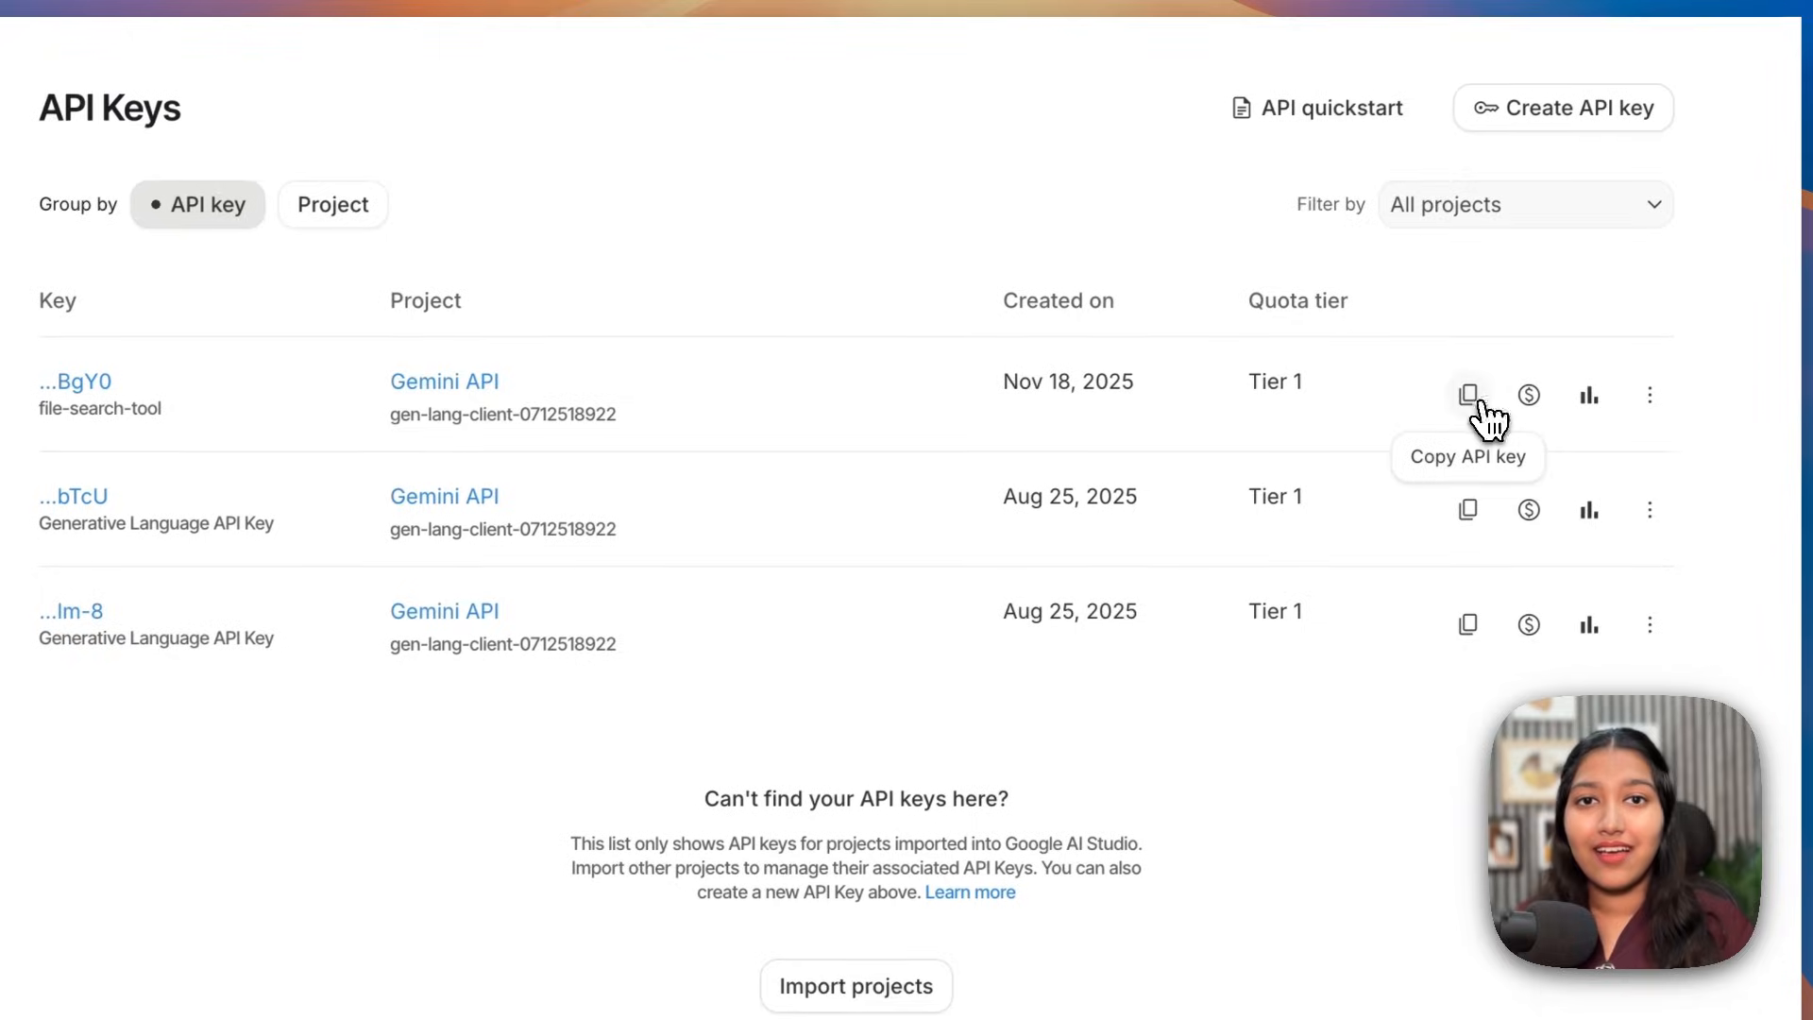
pyautogui.click(1486, 418)
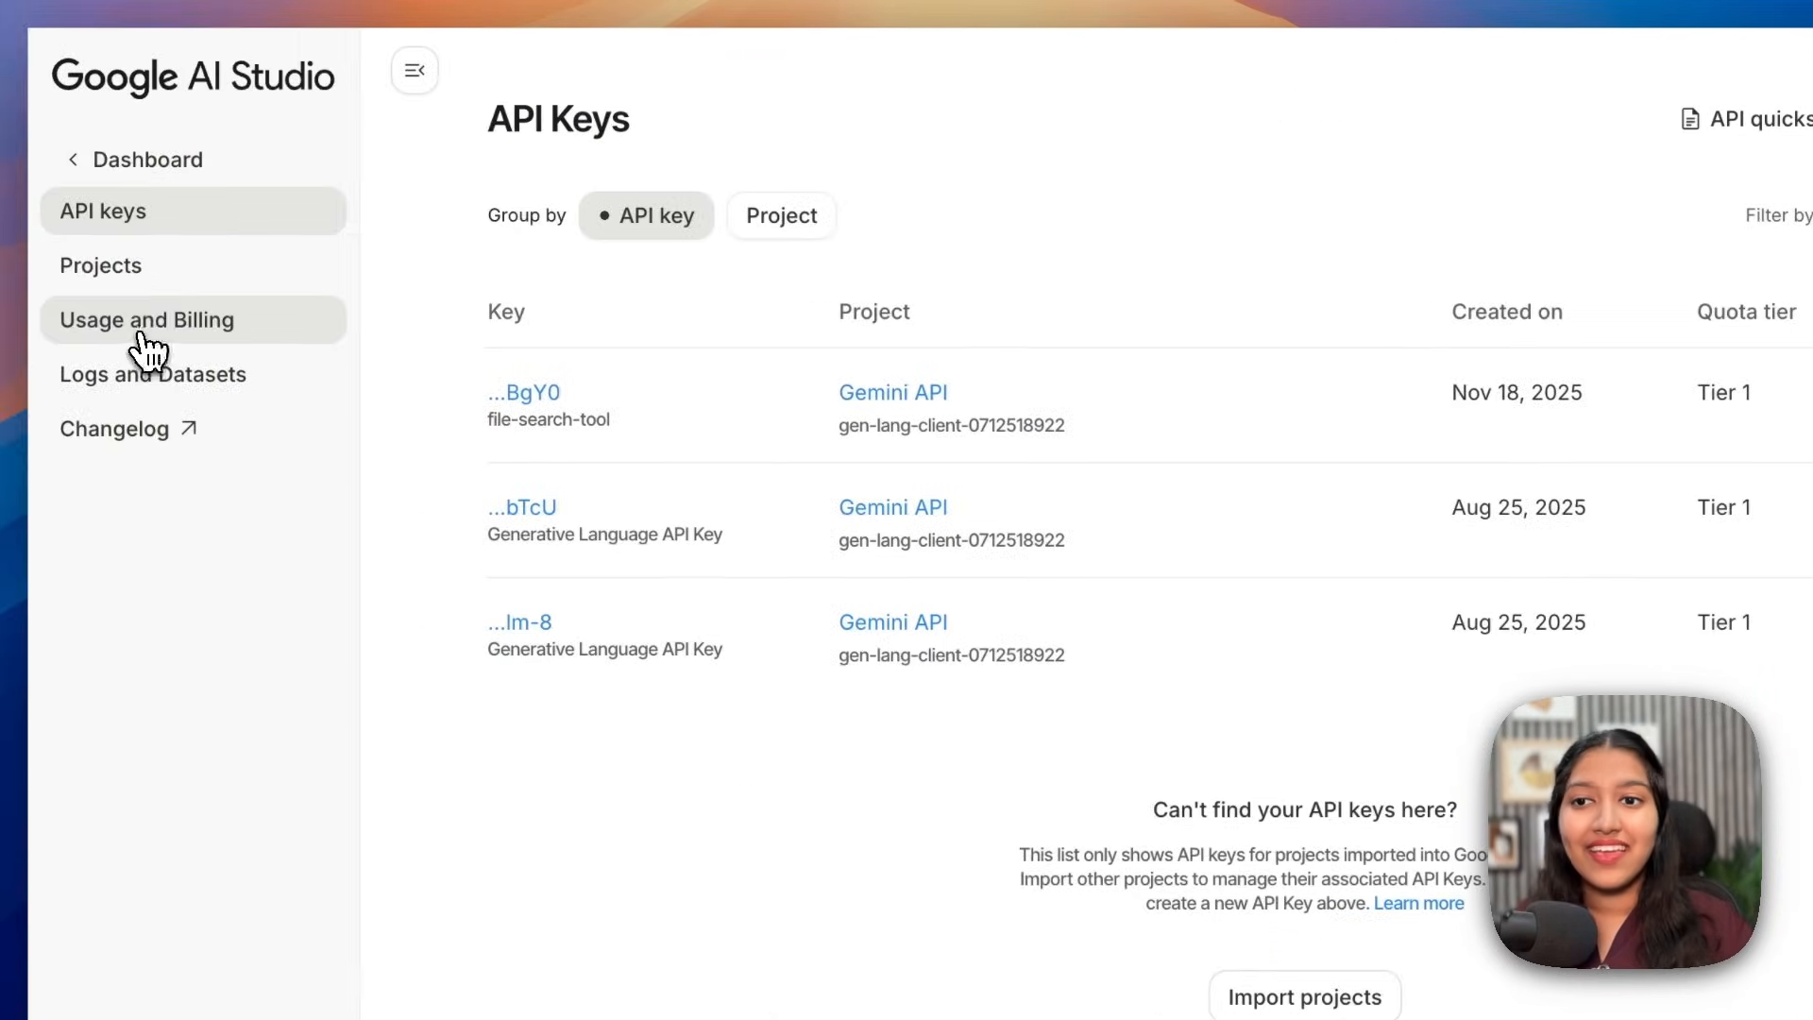
# Step: Check the Gemini API usage and billing overview, noting the Paid tier 1 status
pyautogui.click(148, 354)
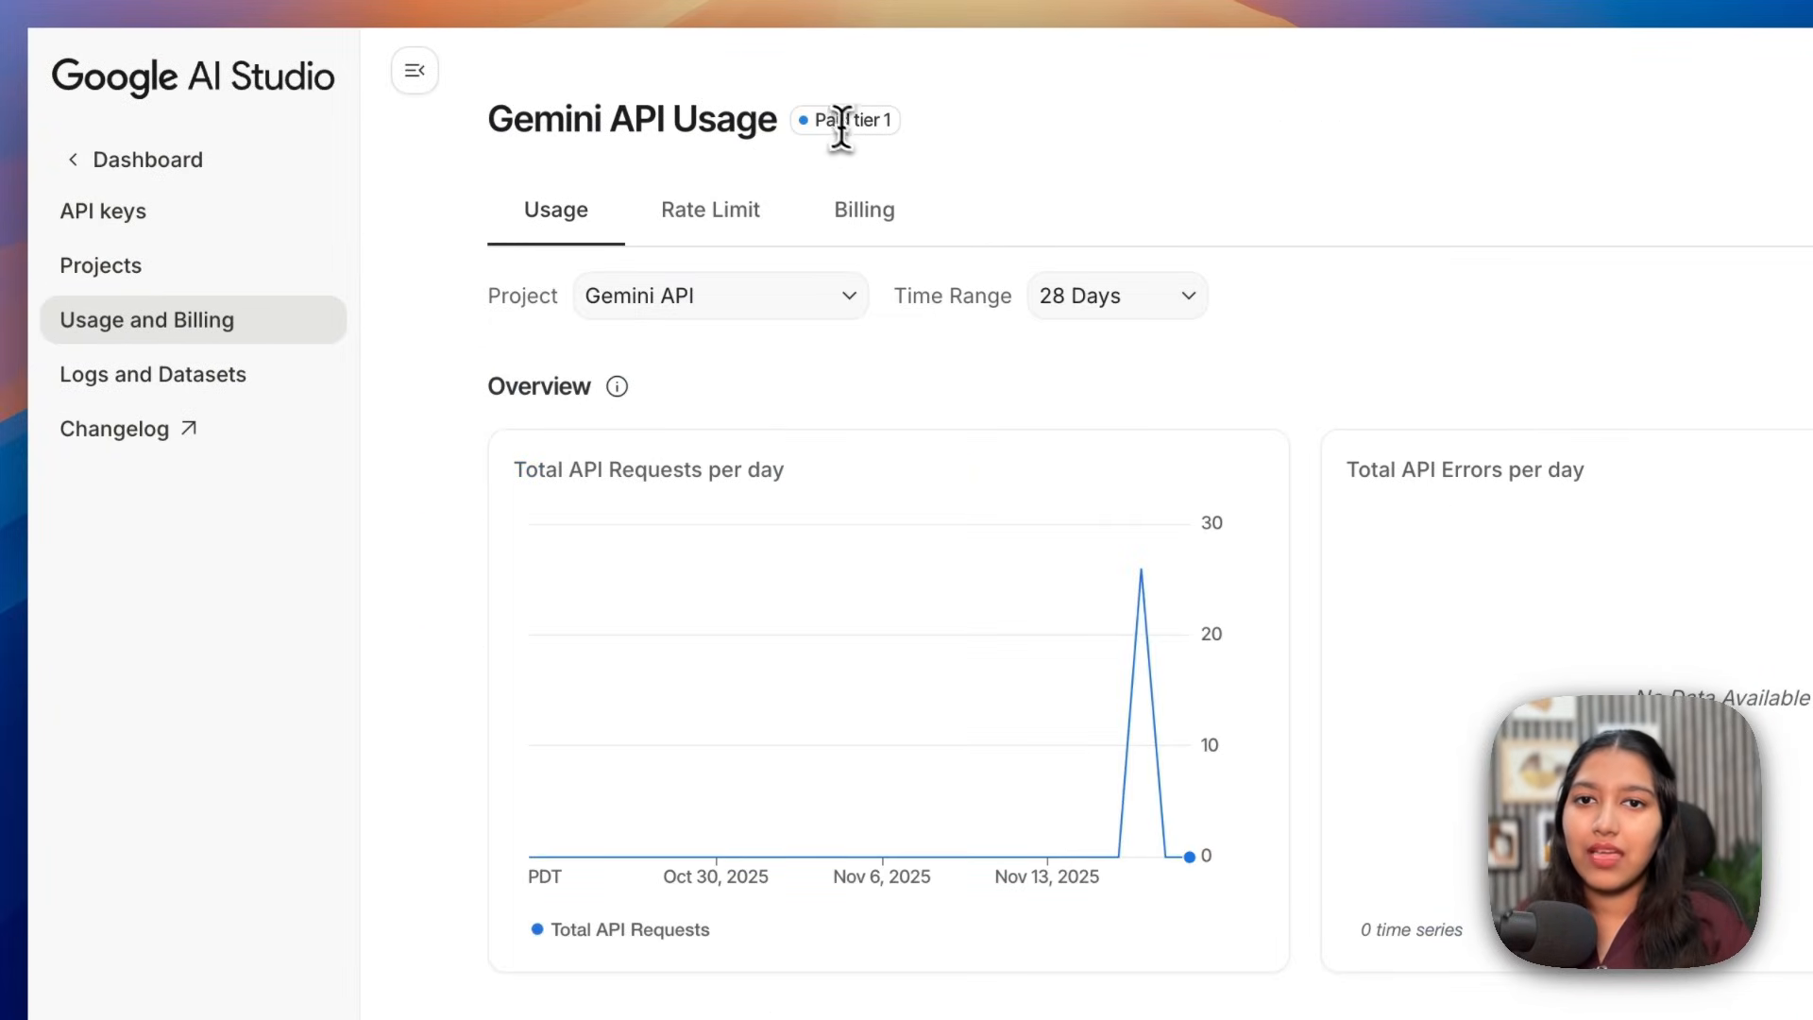
pyautogui.moveTo(824, 120); pyautogui.dragTo(916, 128)
pyautogui.click(915, 121)
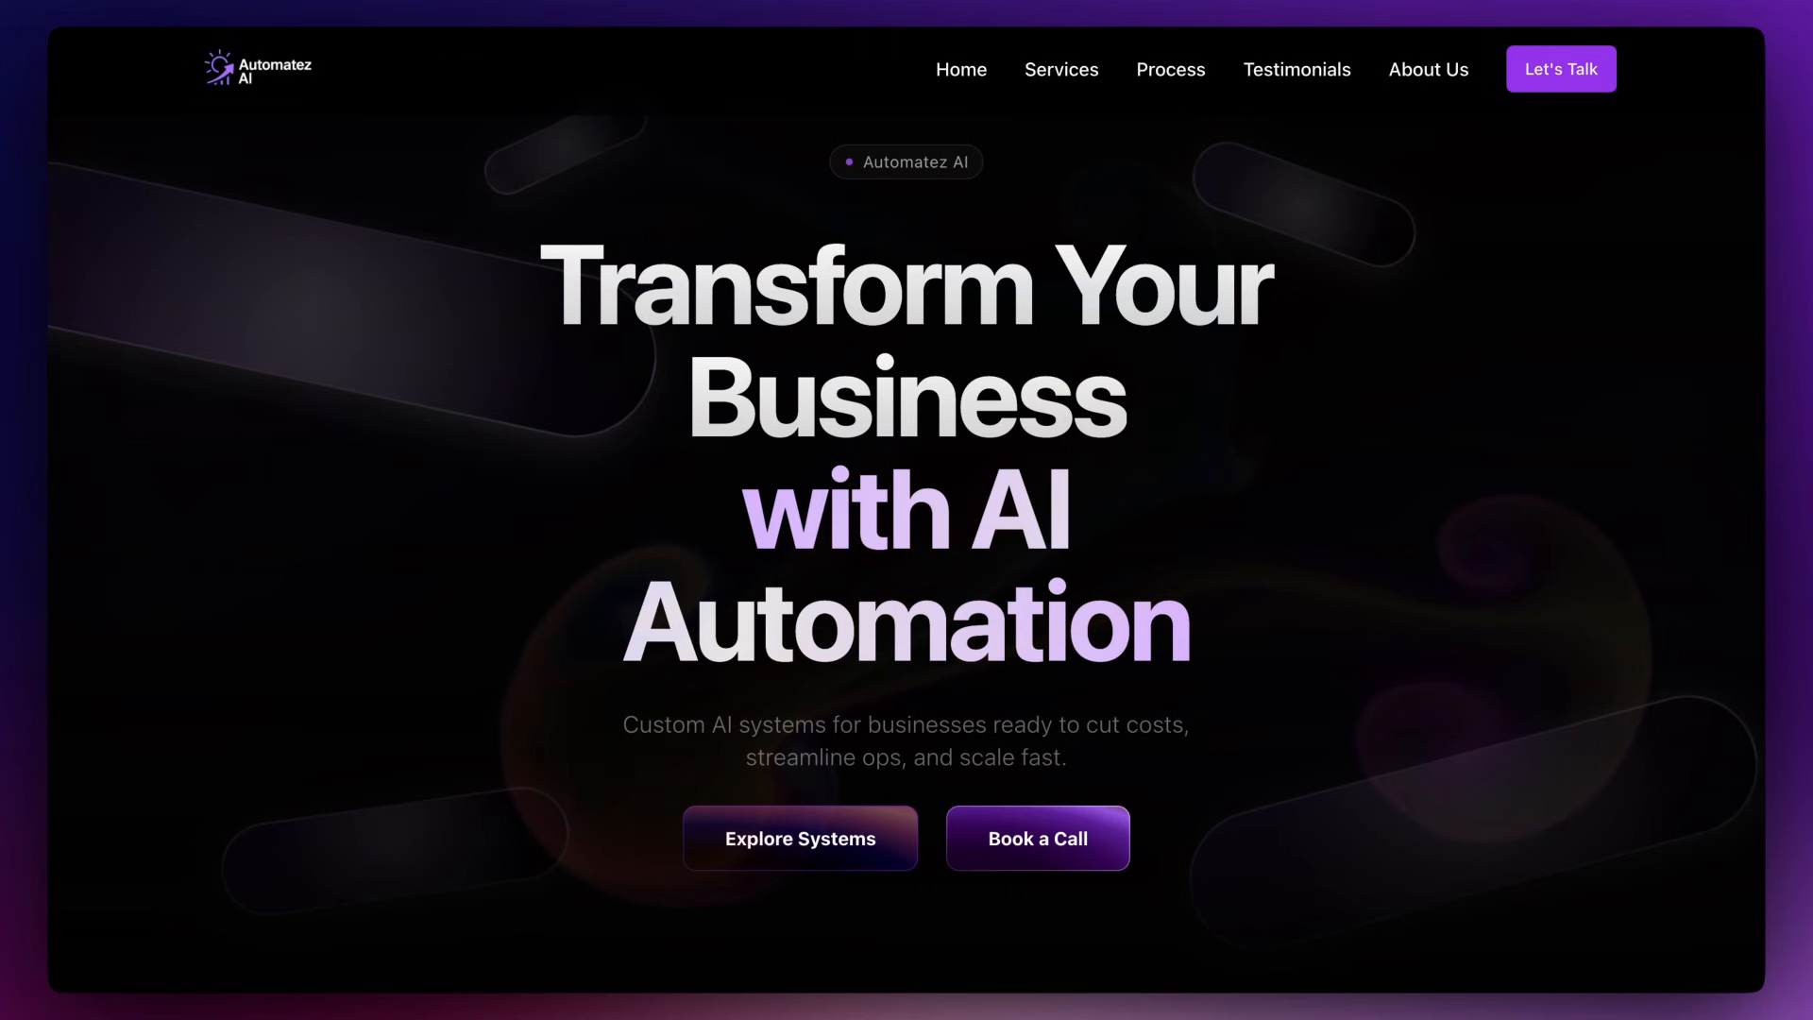
pyautogui.scroll(-4, 906, 509)
pyautogui.scroll(-7, 906, 509)
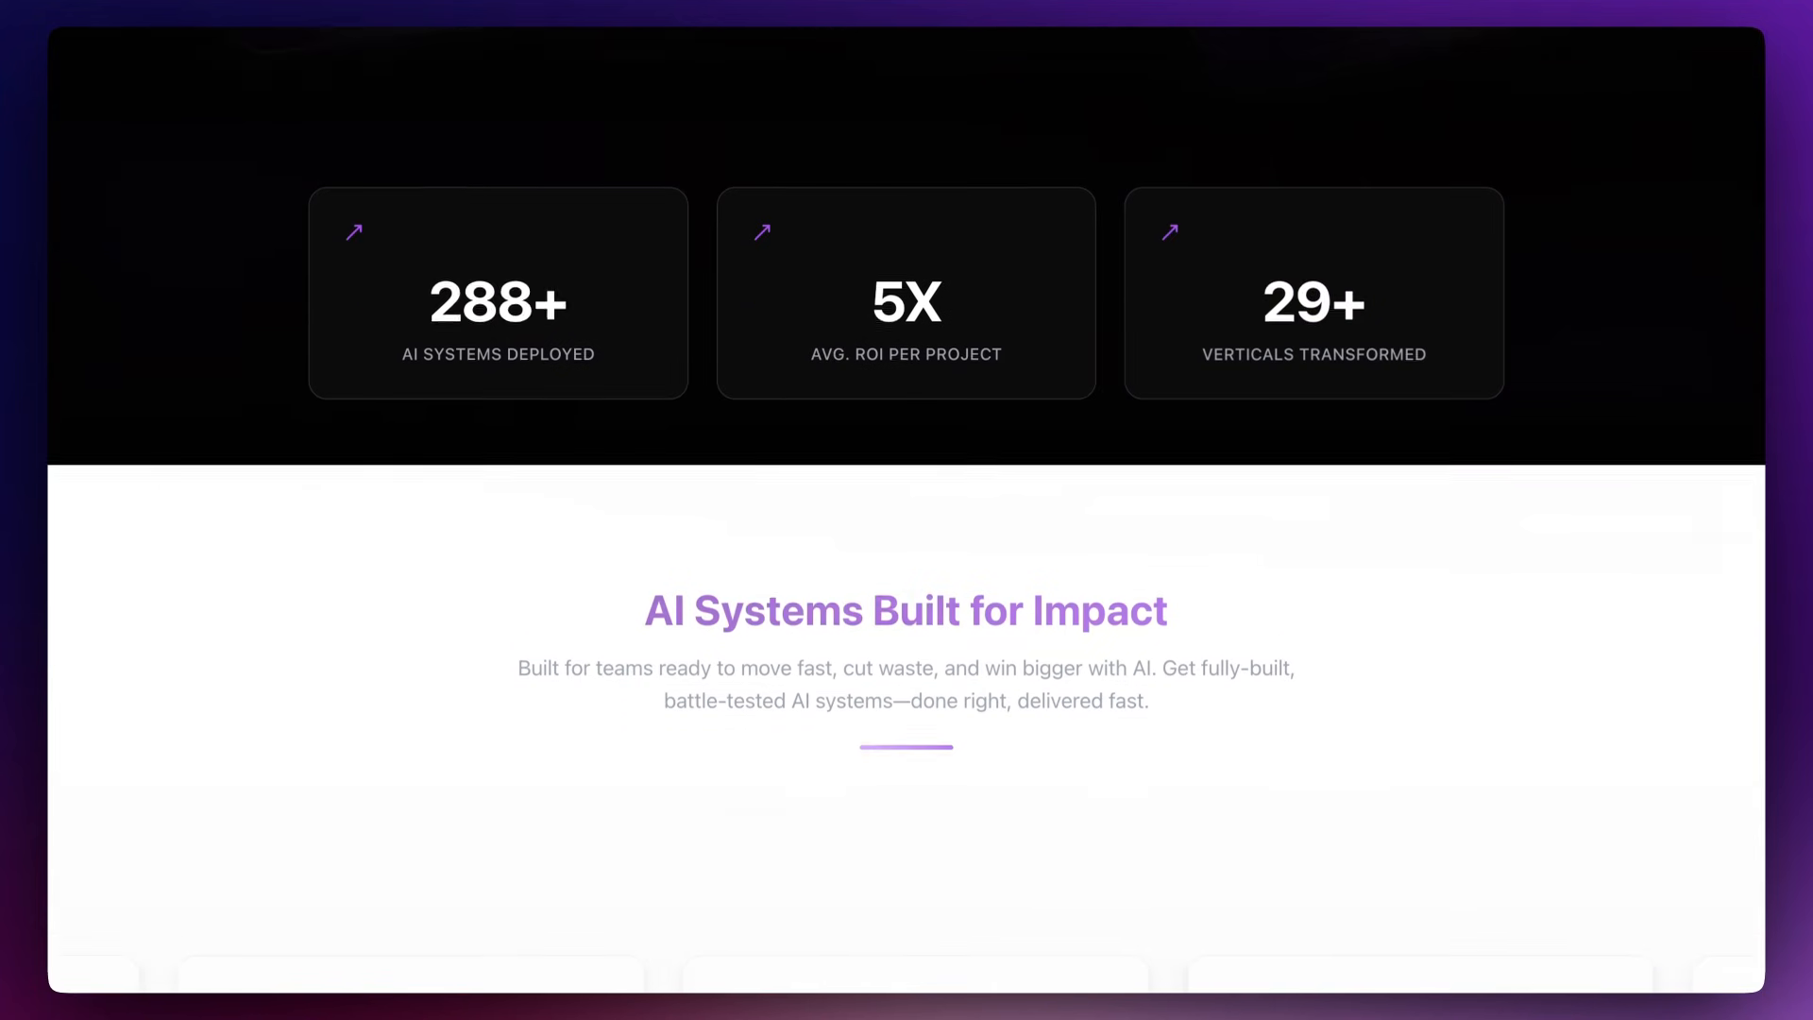
pyautogui.scroll(-4, 906, 510)
pyautogui.scroll(-6, 907, 509)
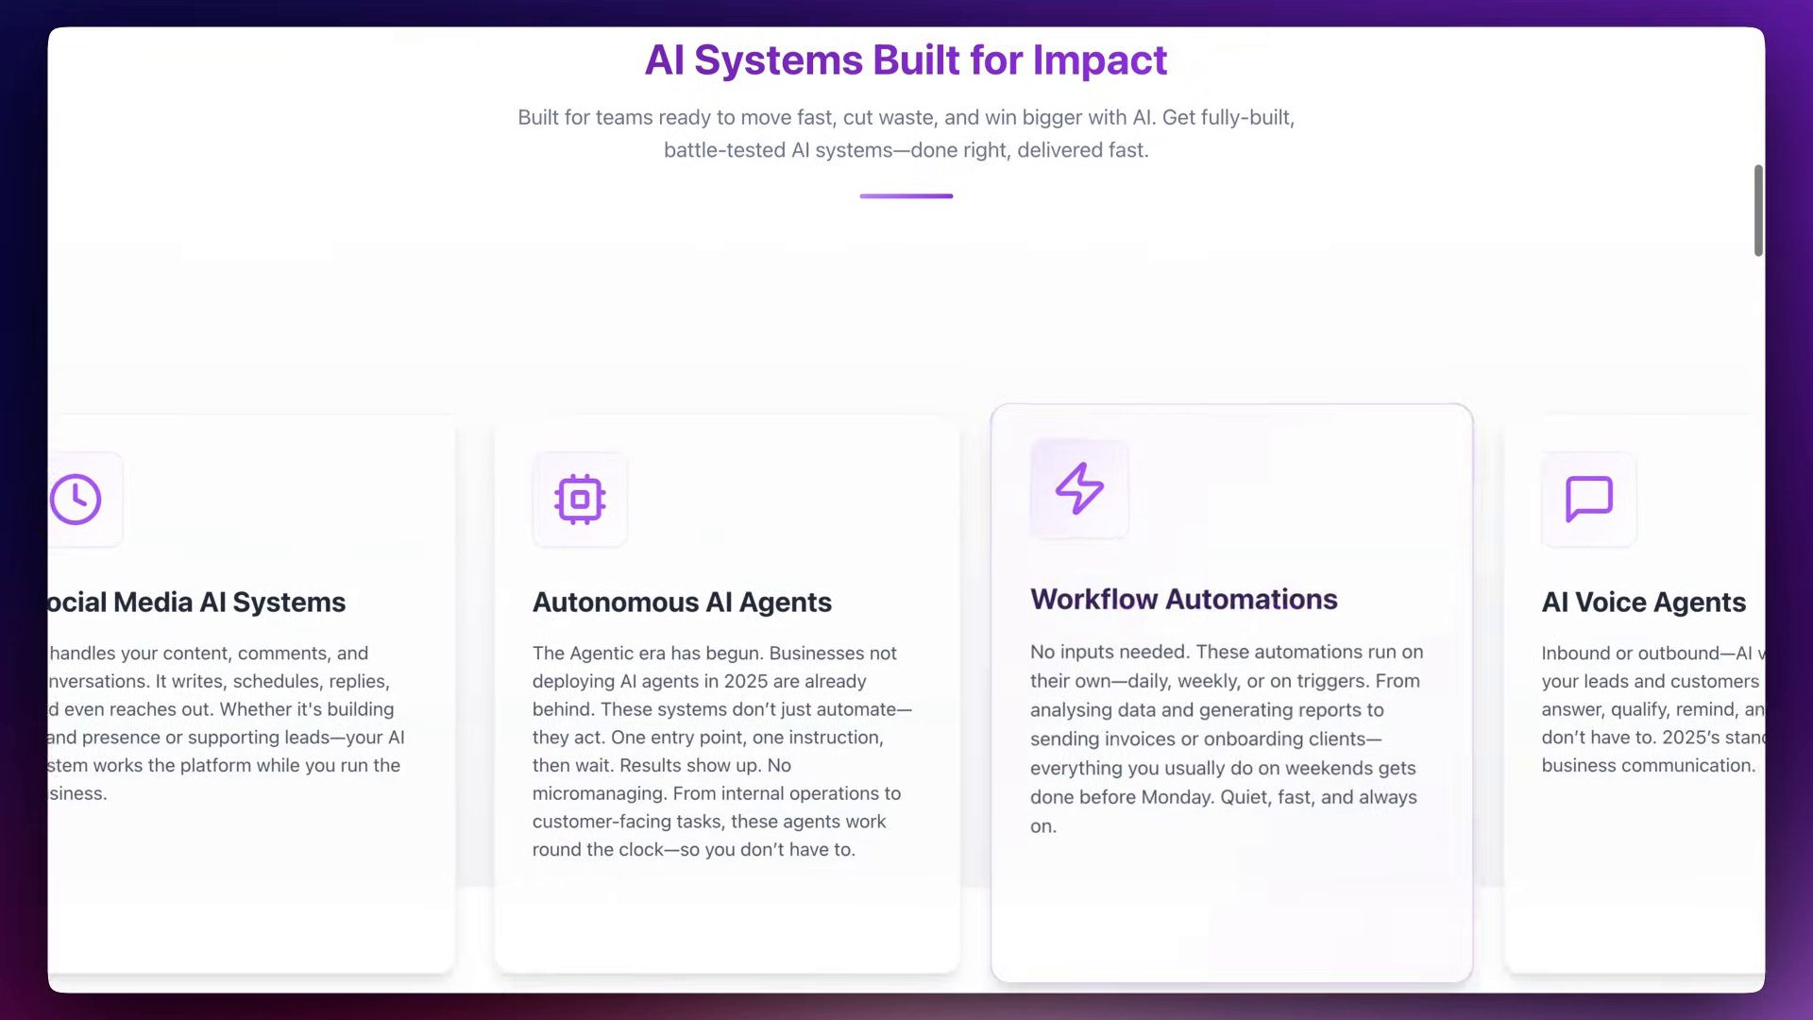
pyautogui.scroll(-9, 907, 510)
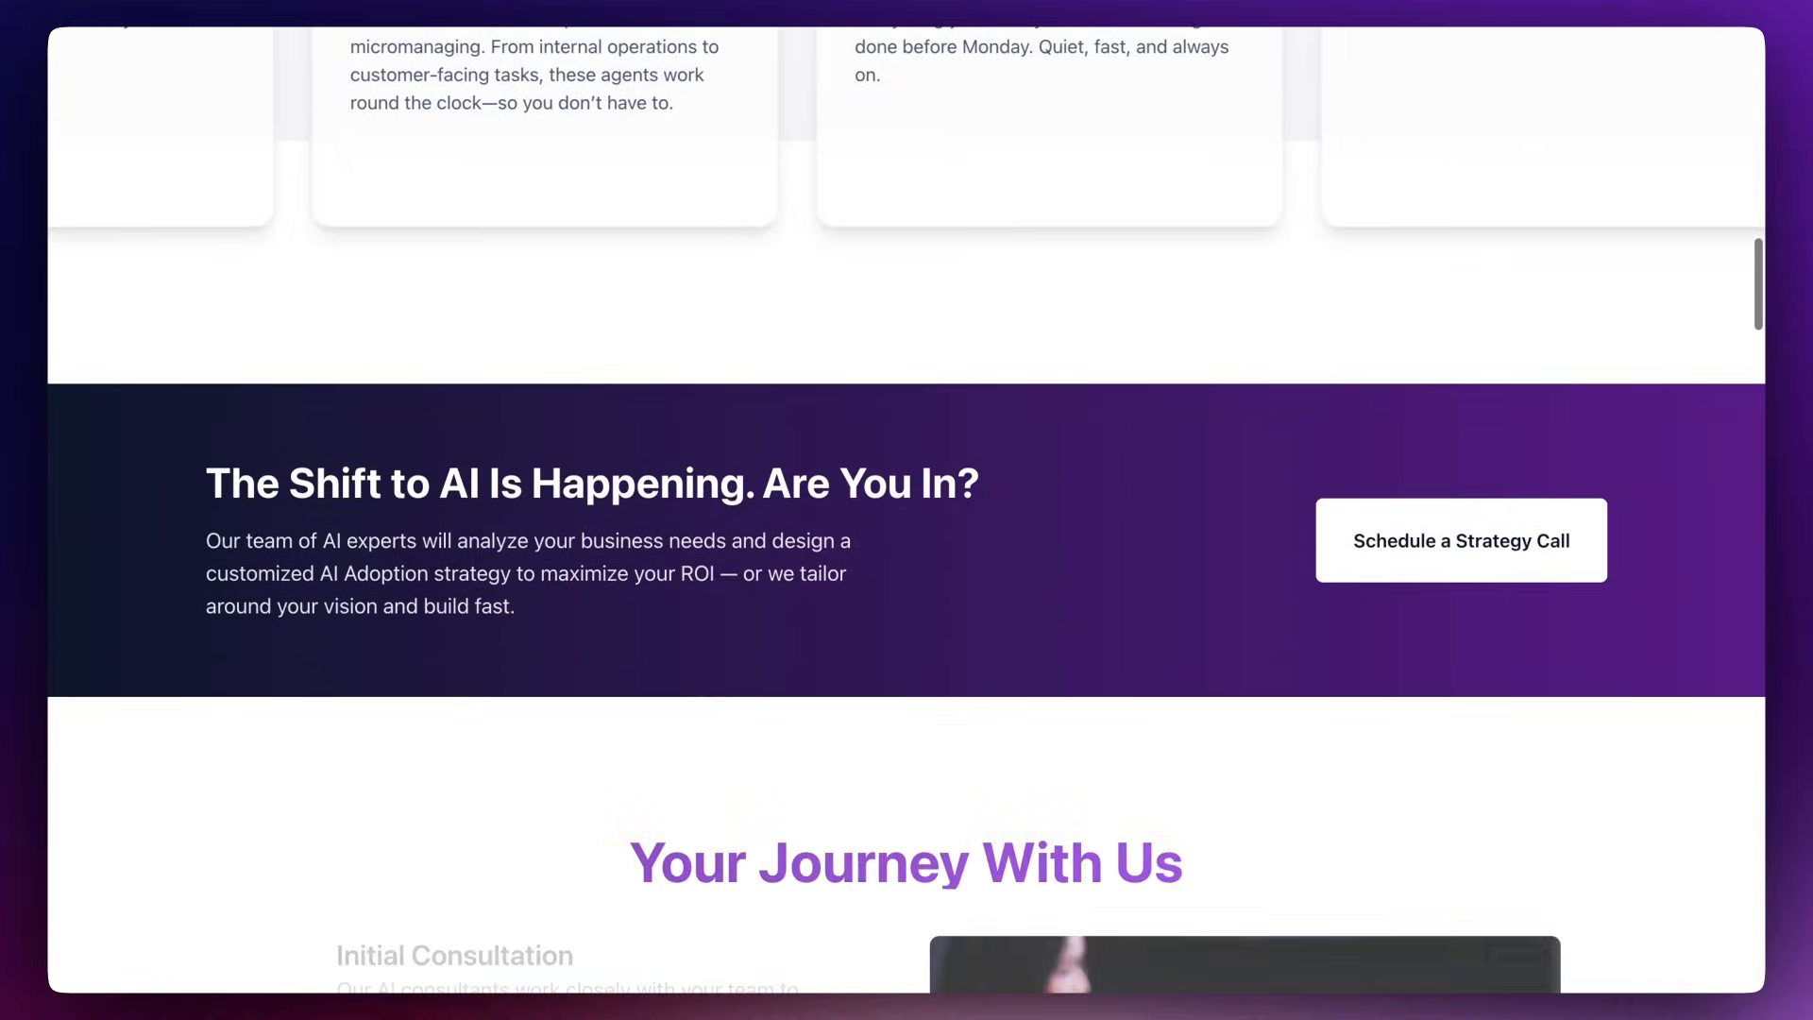
pyautogui.scroll(-8, 906, 509)
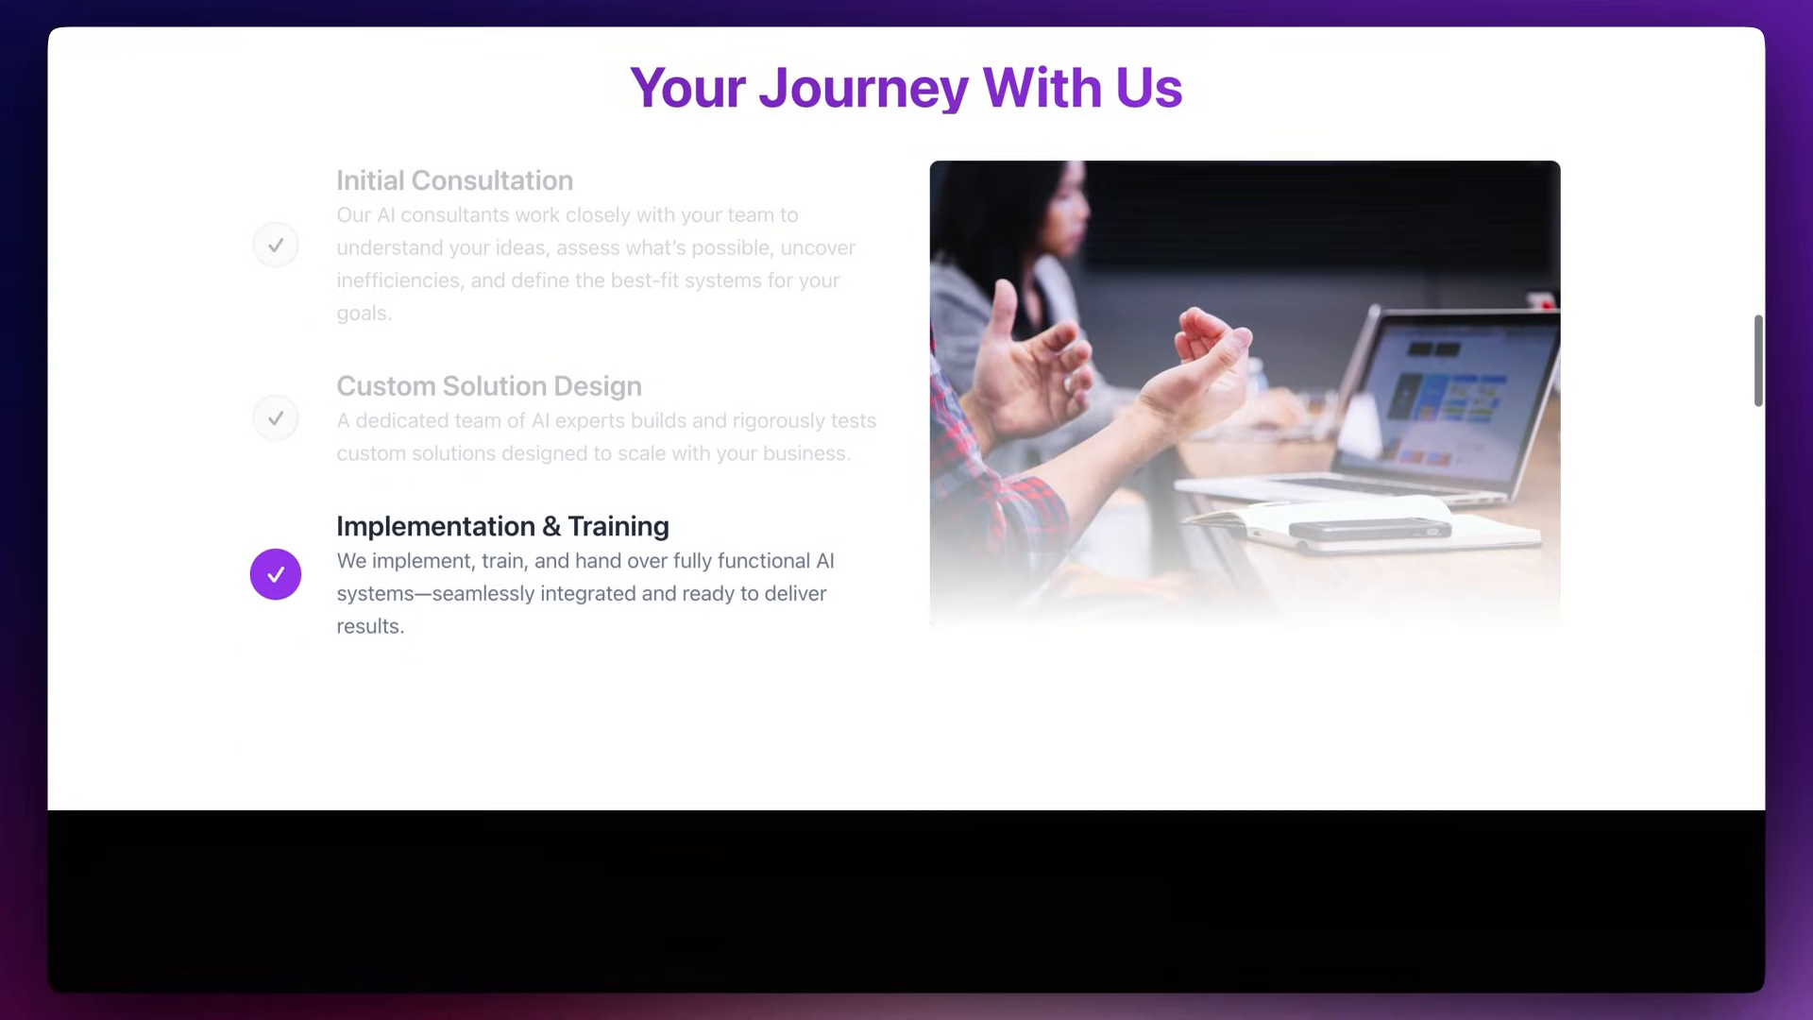
pyautogui.scroll(-6, 906, 510)
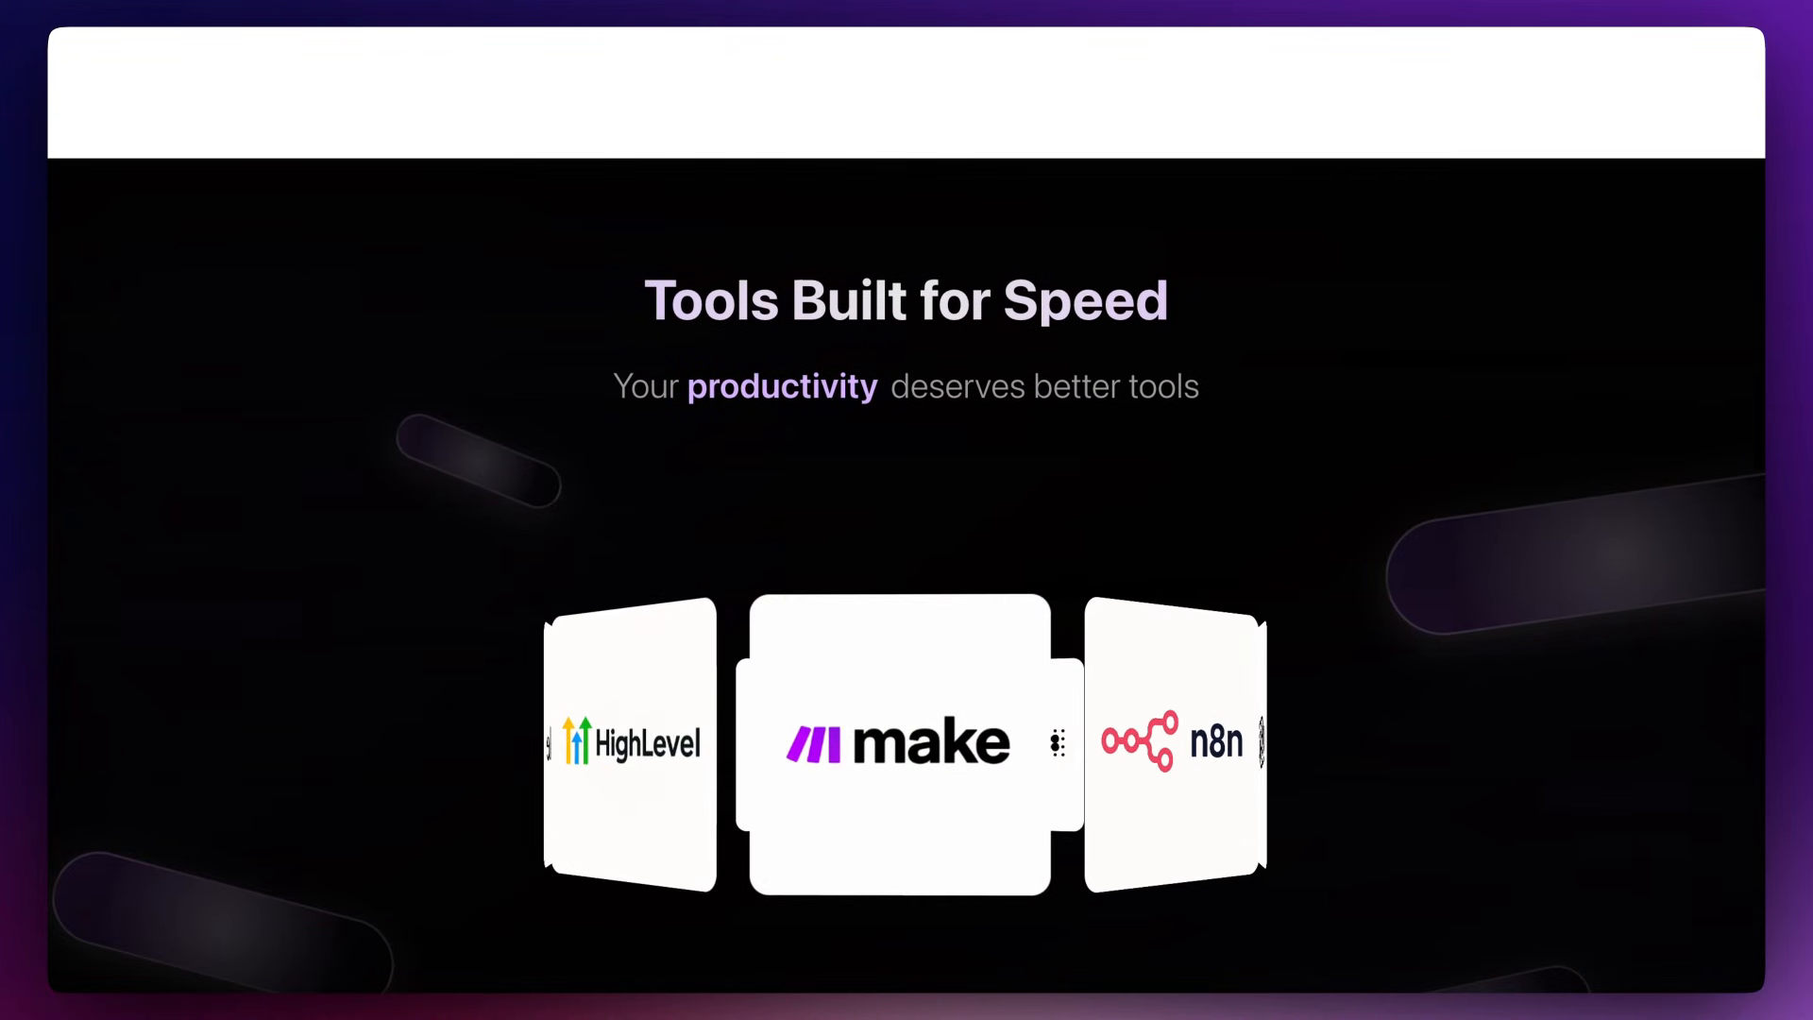
pyautogui.scroll(-7, 907, 509)
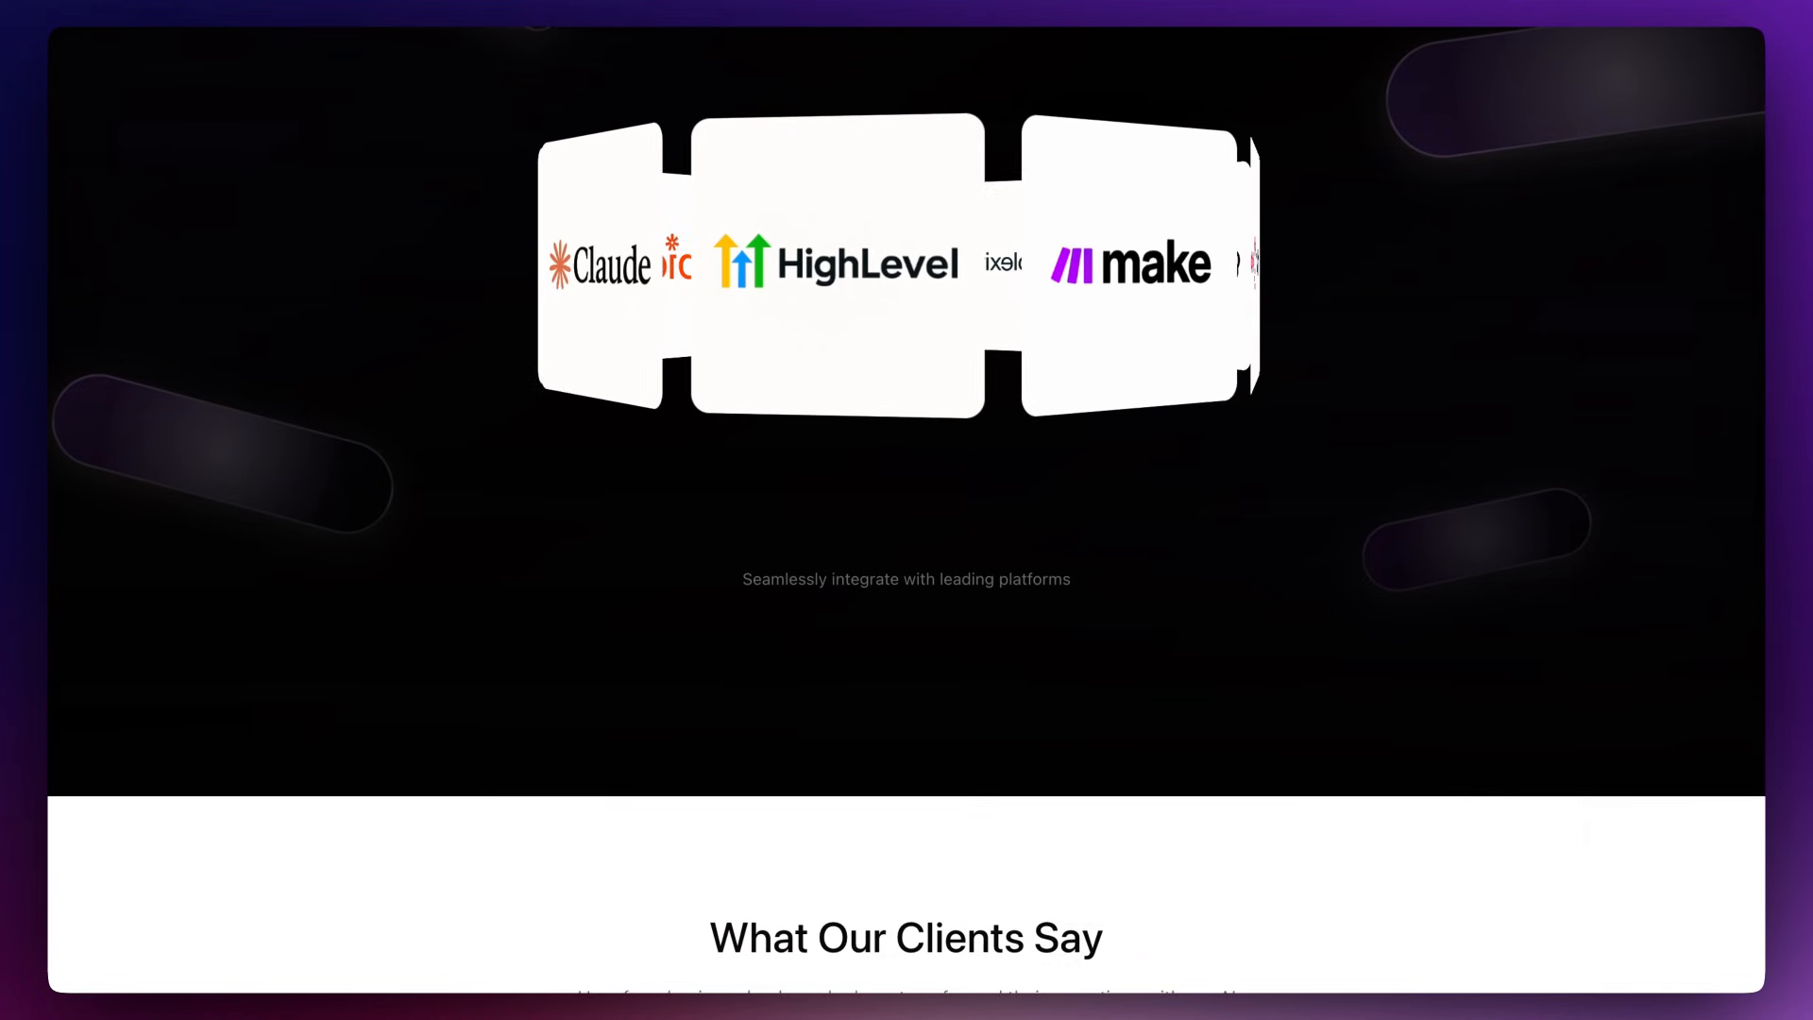
pyautogui.scroll(-7, 907, 510)
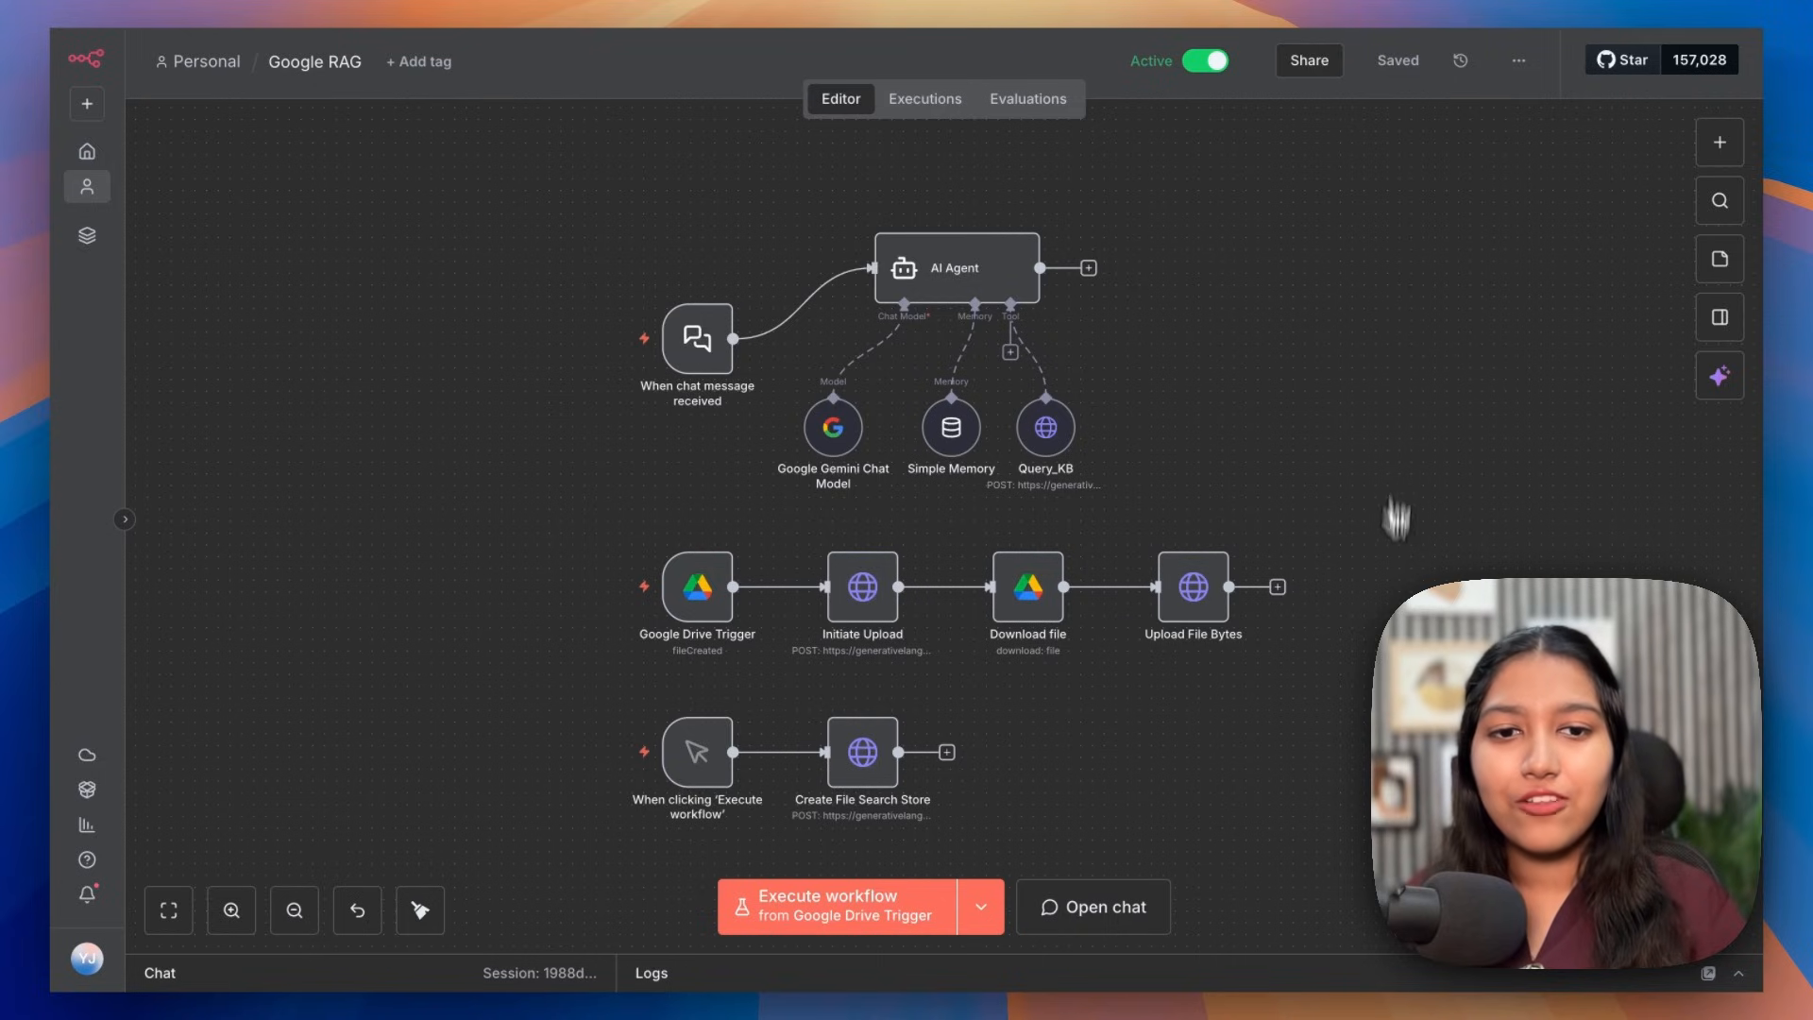
pyautogui.scroll(5, 809, 433)
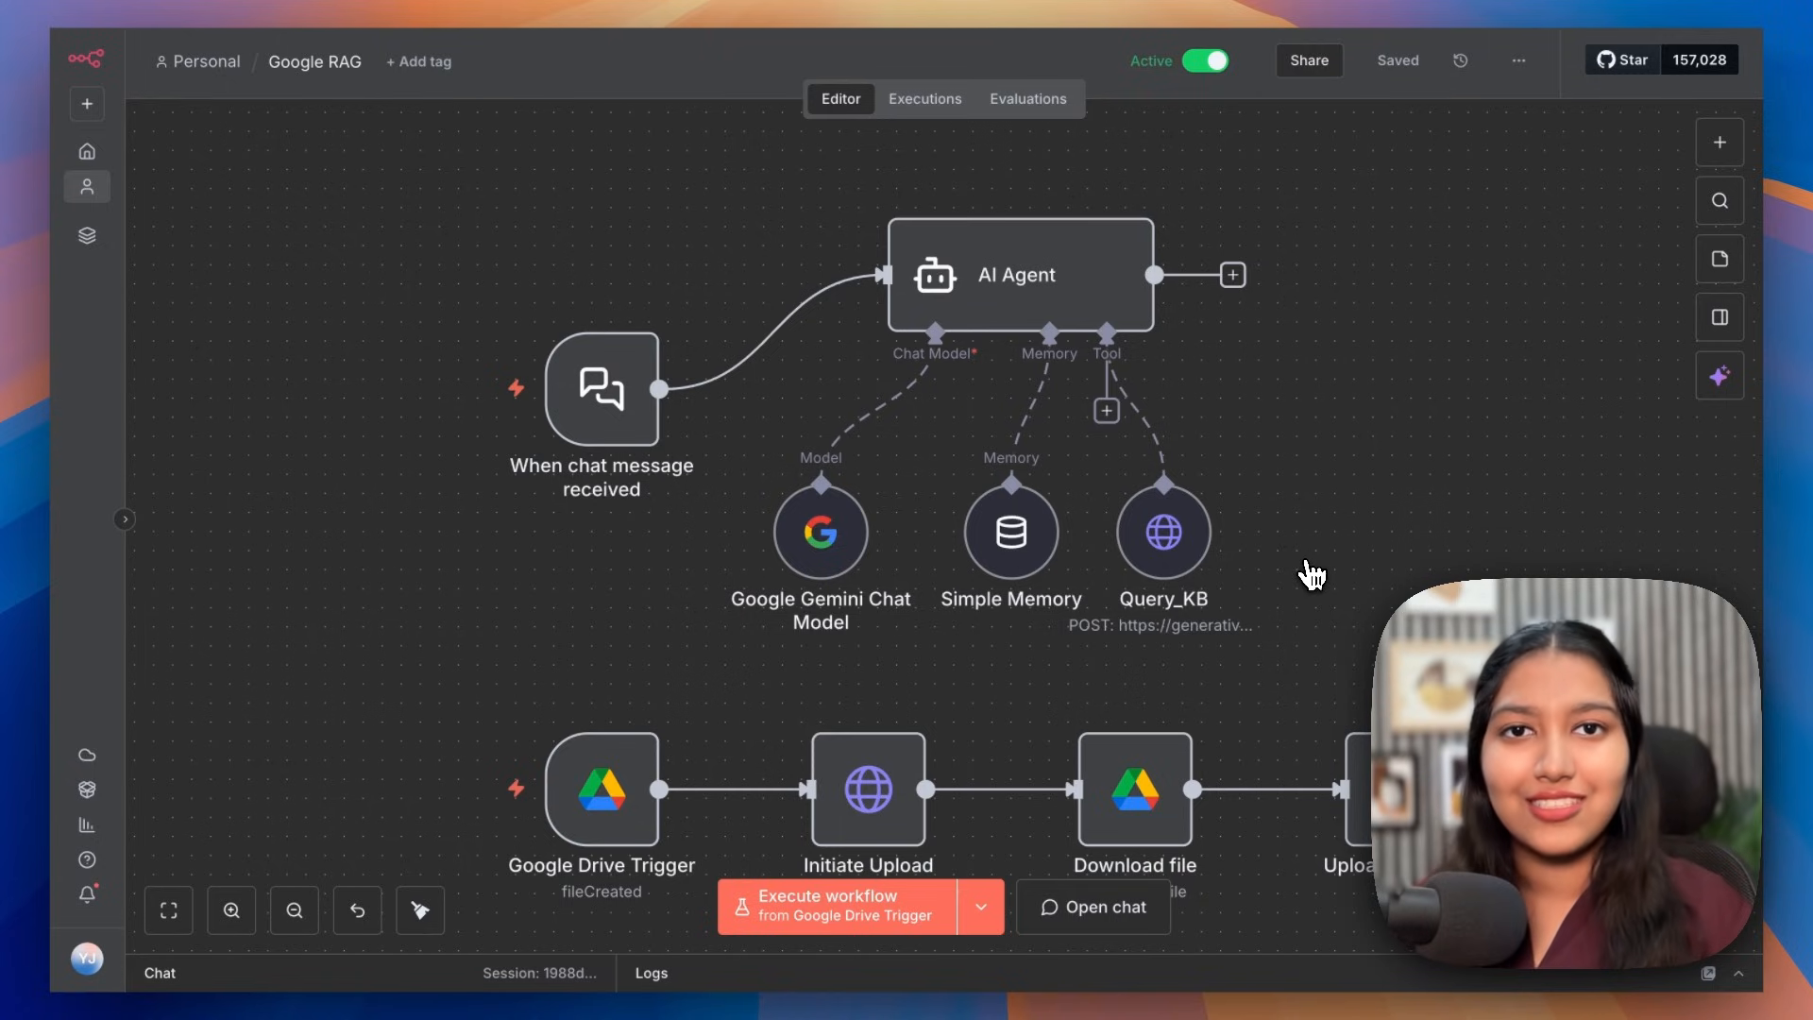
pyautogui.scroll(-5, 1311, 573)
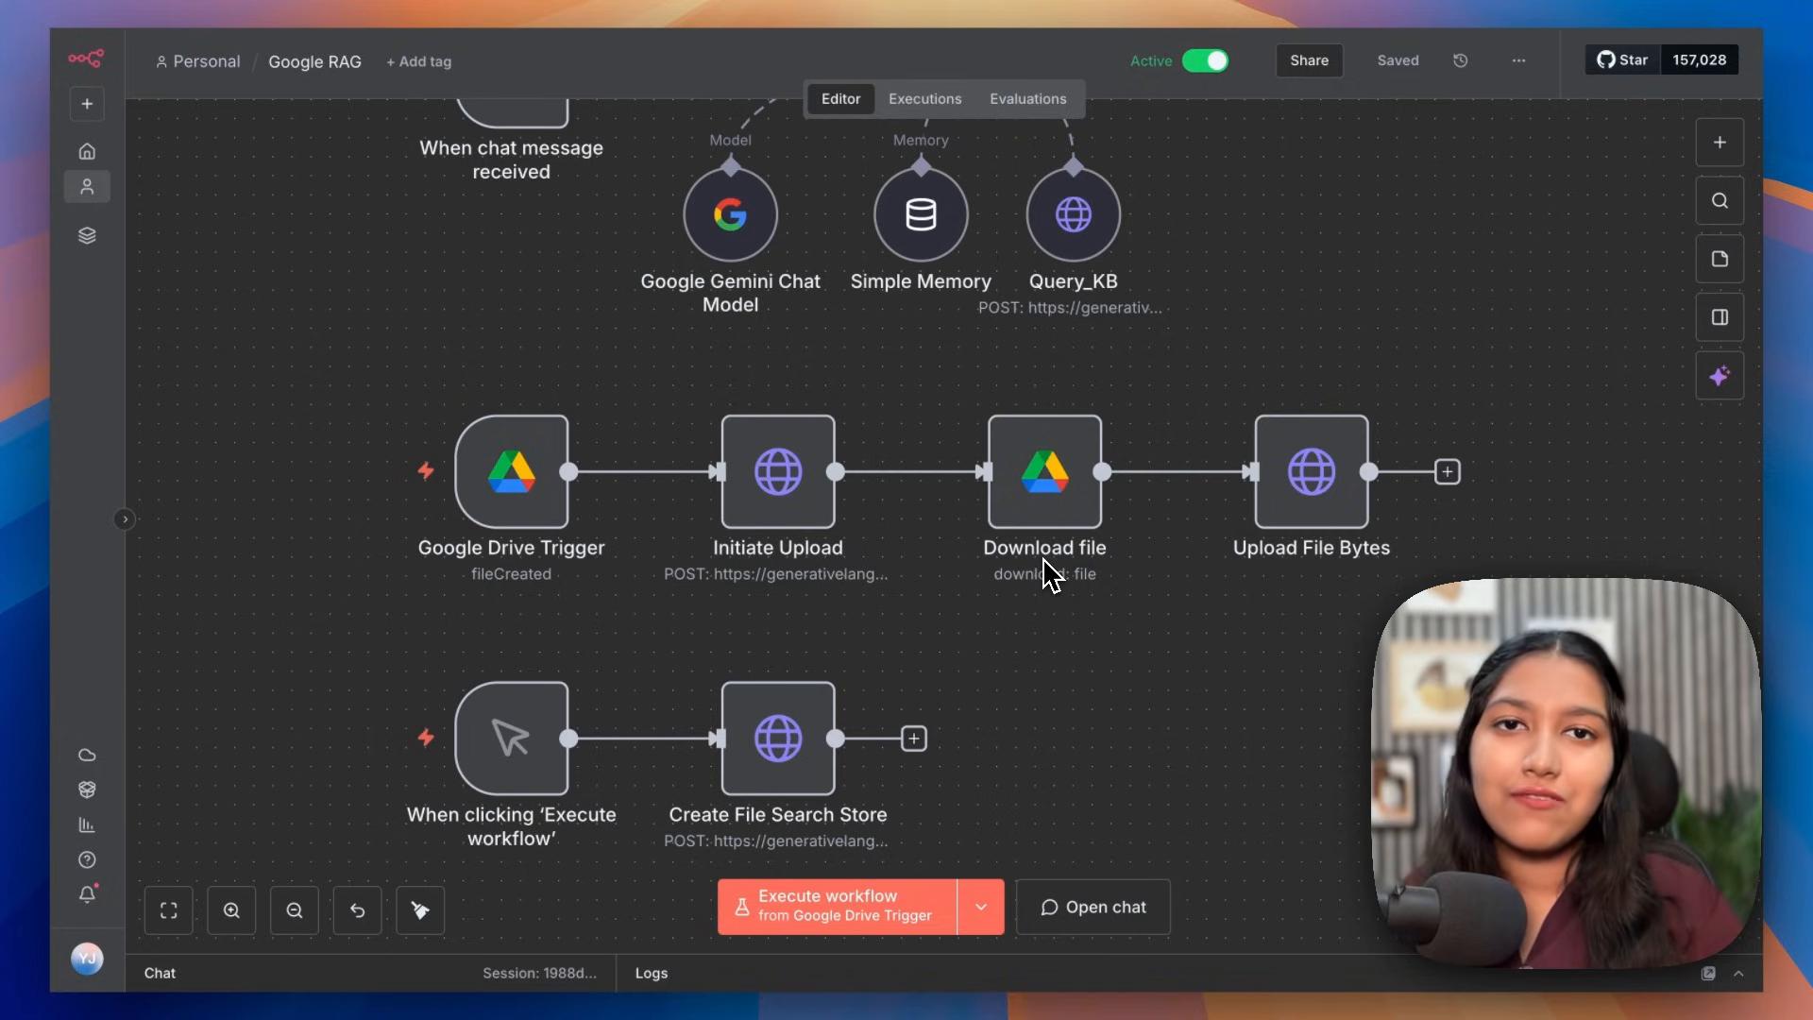
pyautogui.scroll(-3, 1043, 566)
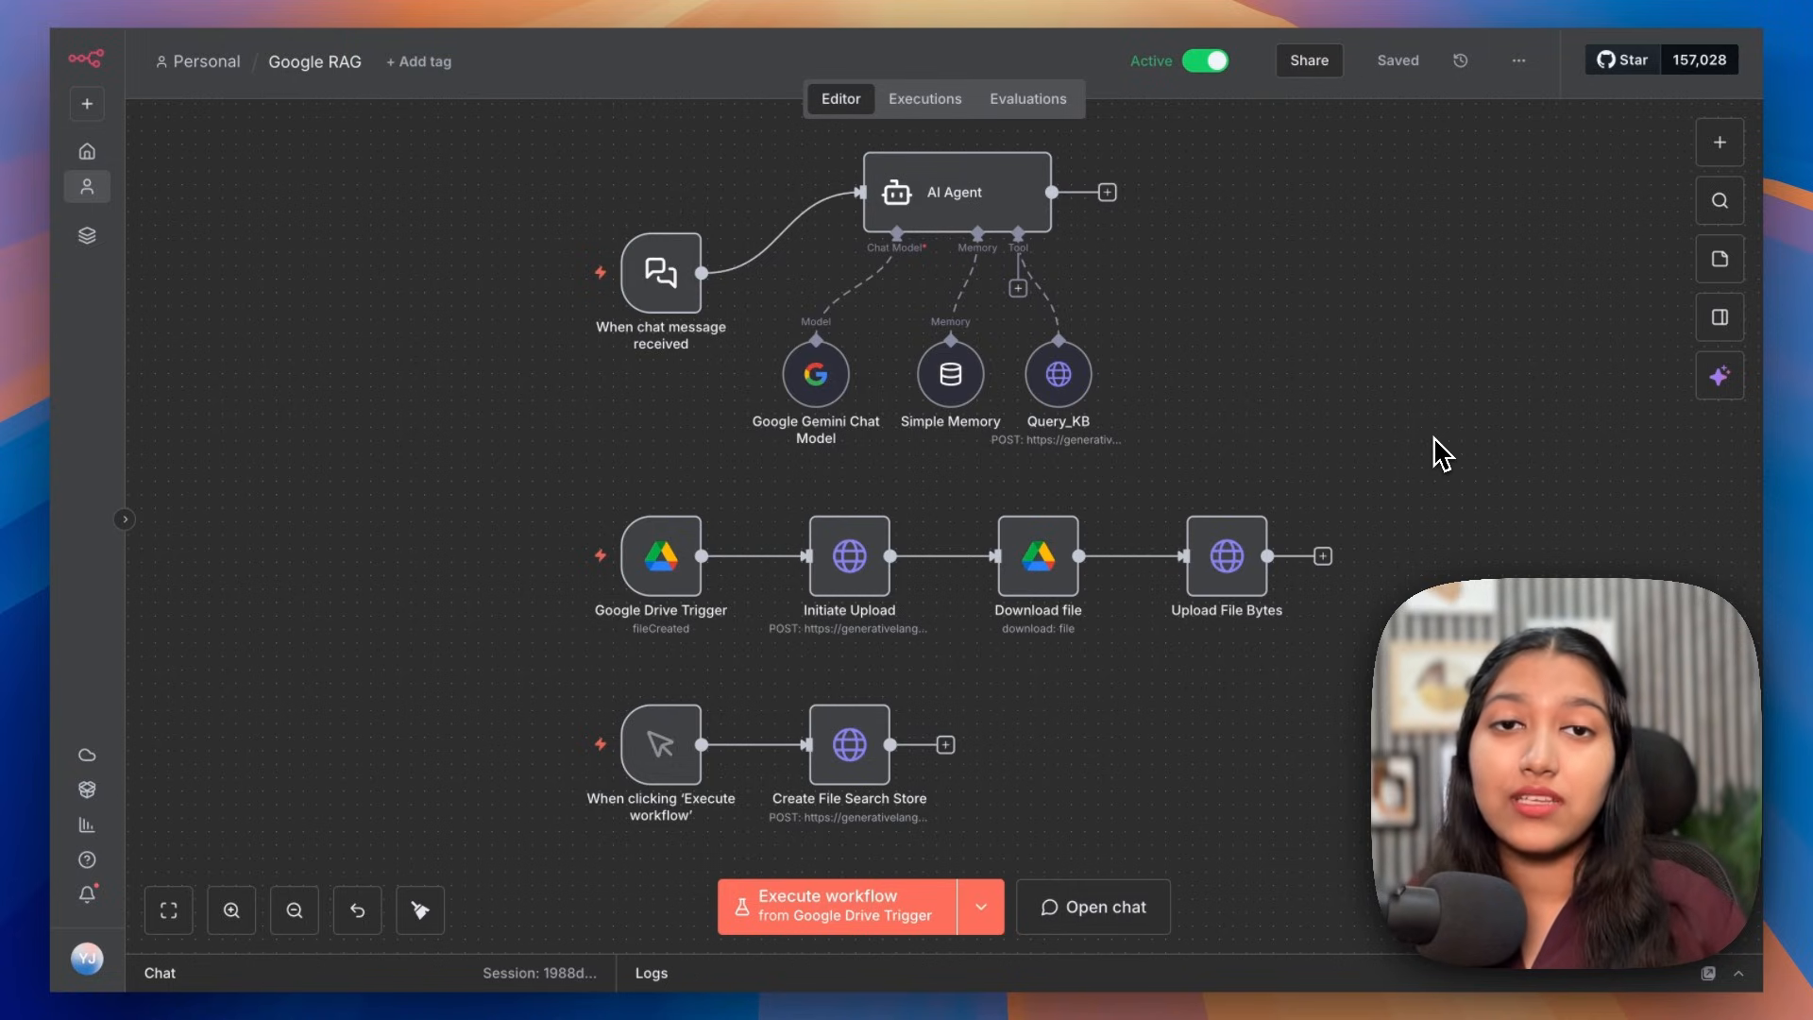
pyautogui.scroll(1, 1443, 454)
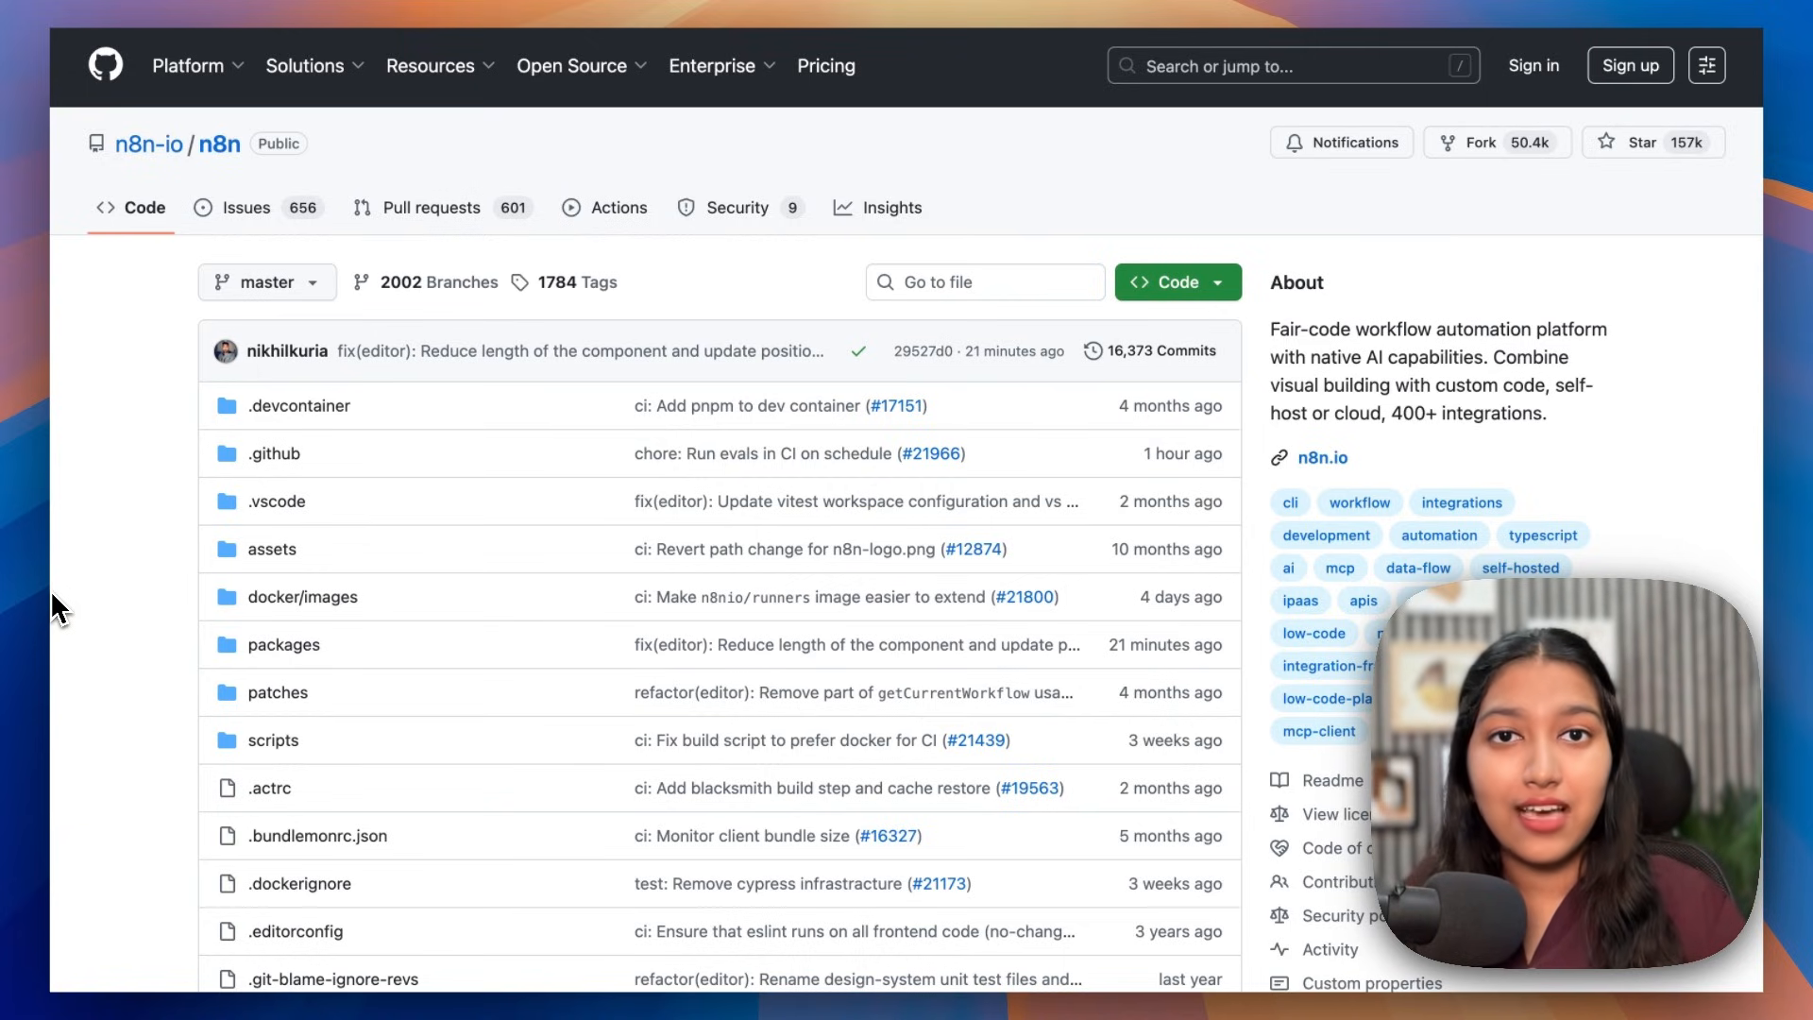
# Step: Scroll the n8n README to Quick Start, showing npx n8n and Docker on localhost:5678
pyautogui.scroll(-4, 53, 597)
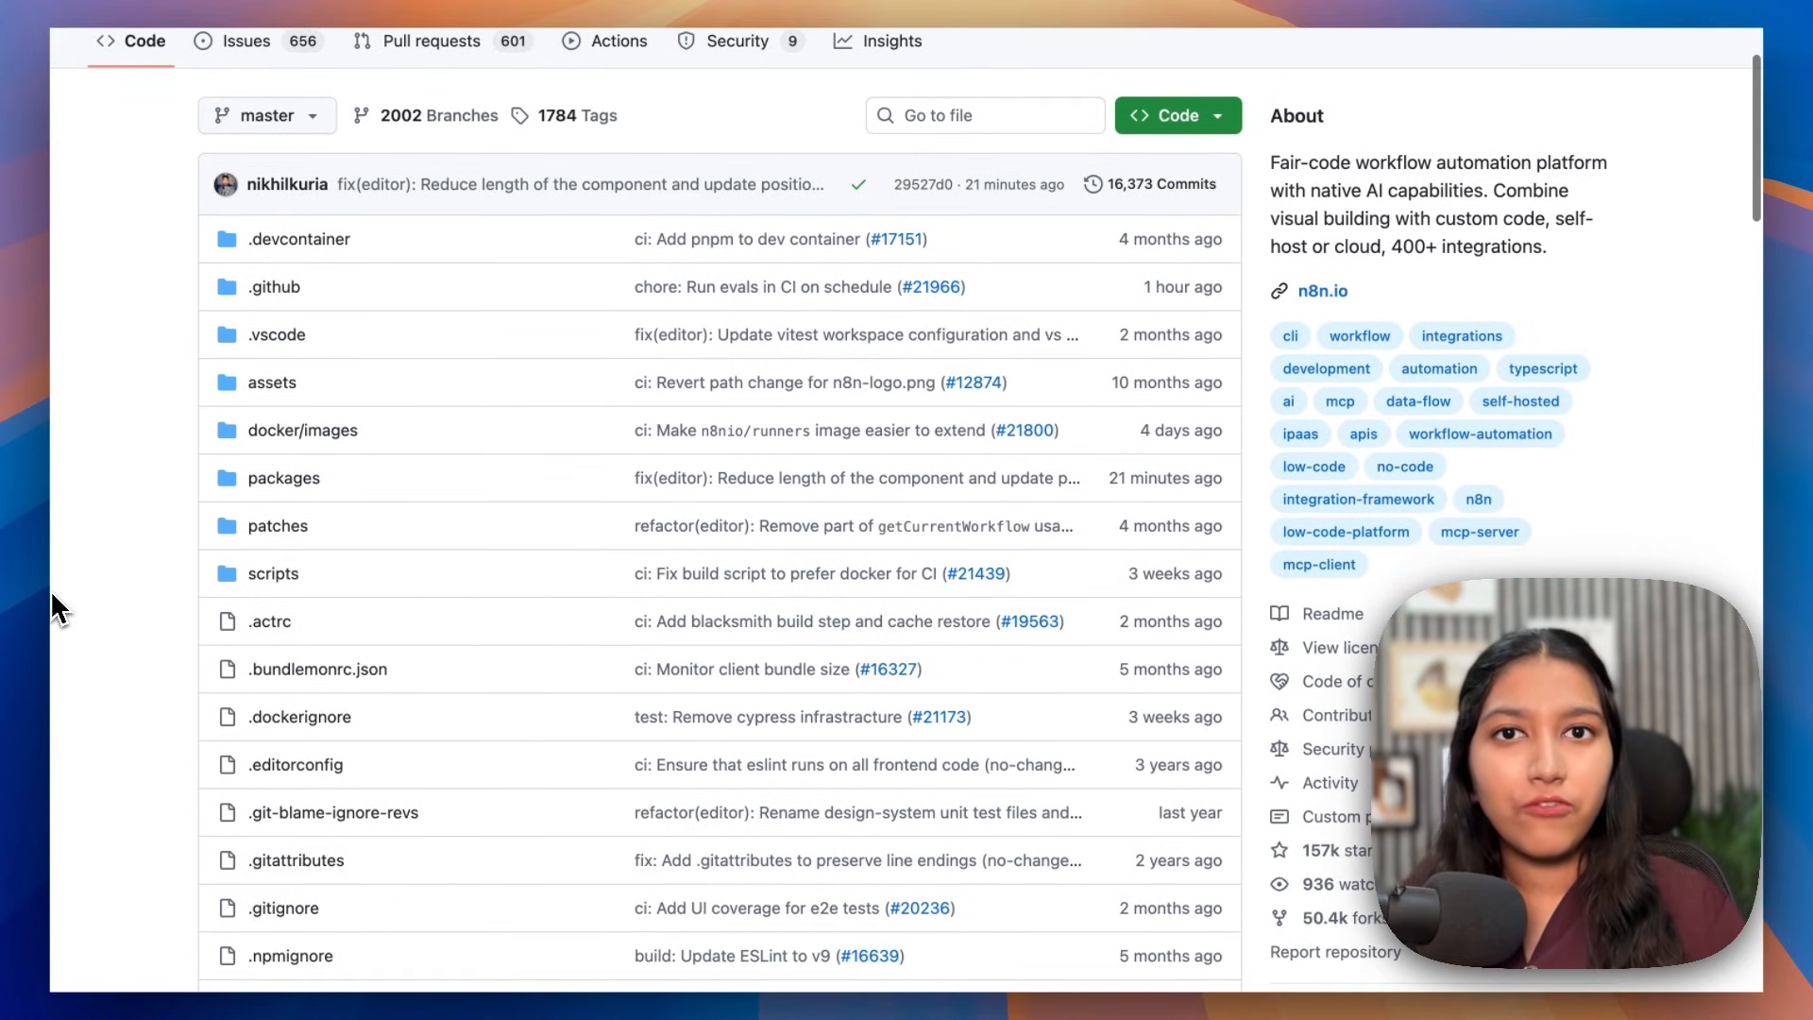
pyautogui.scroll(2, 146, 615)
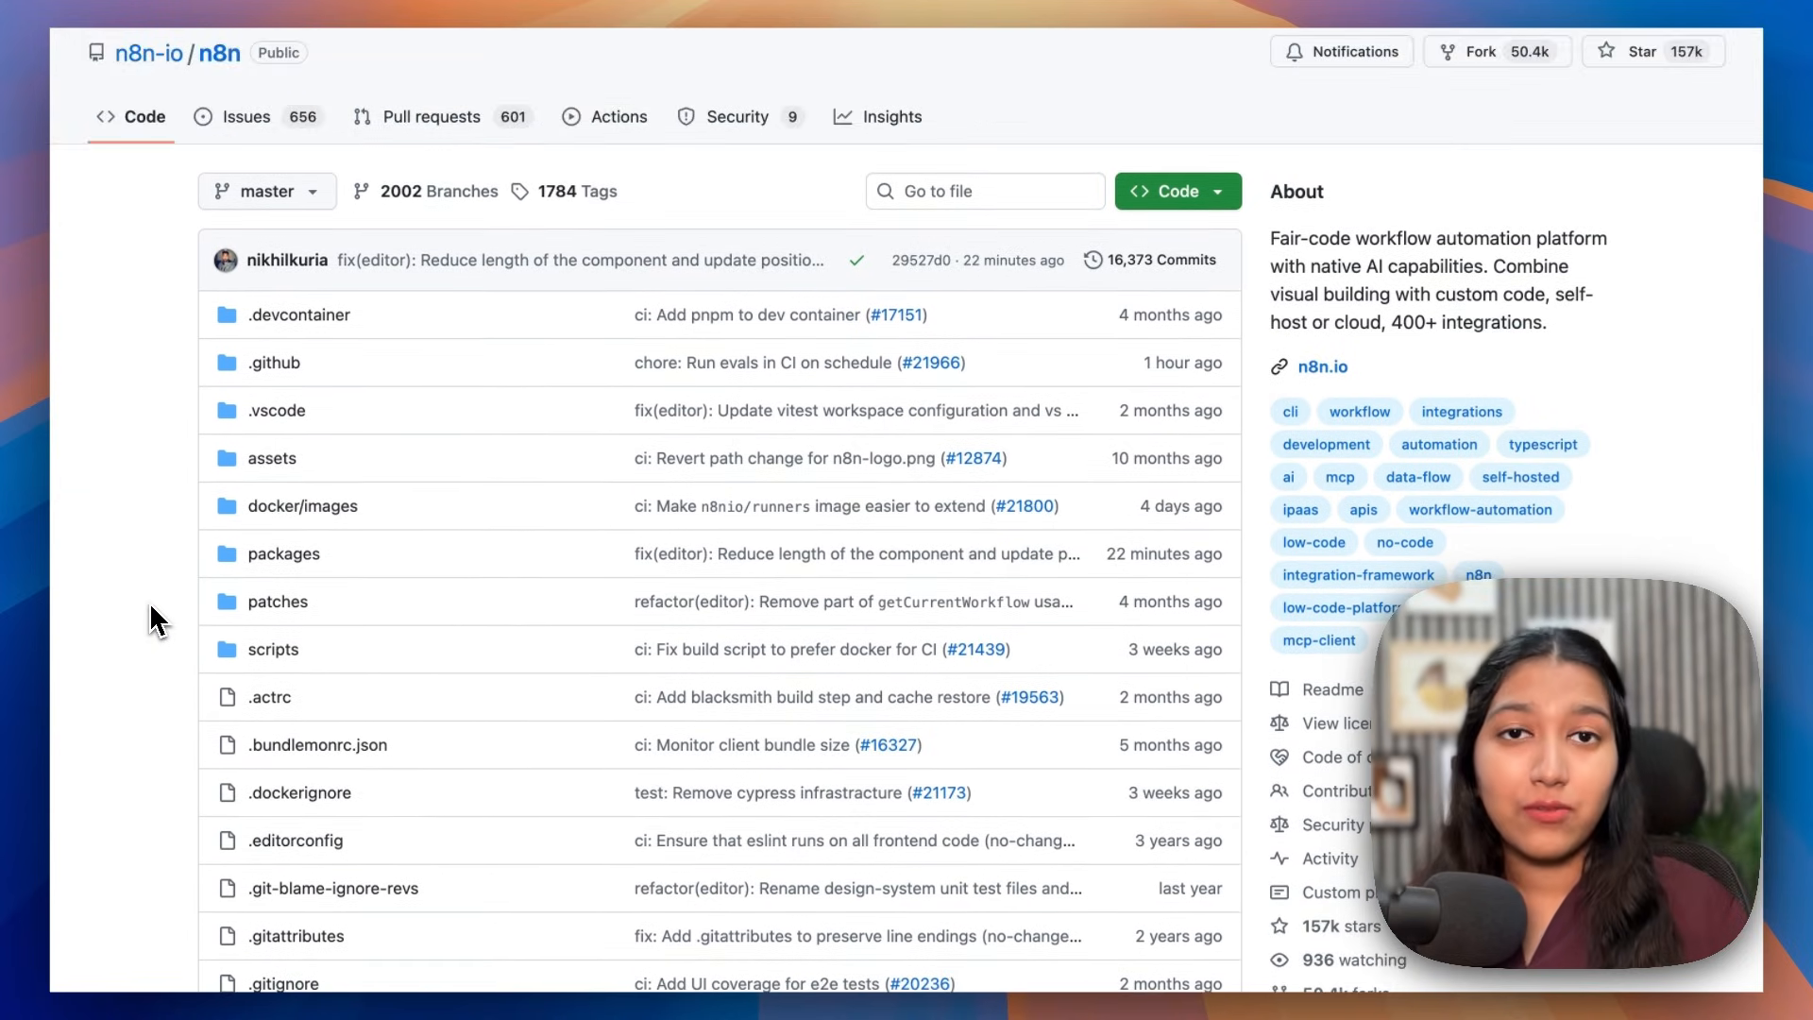
pyautogui.scroll(-6, 156, 620)
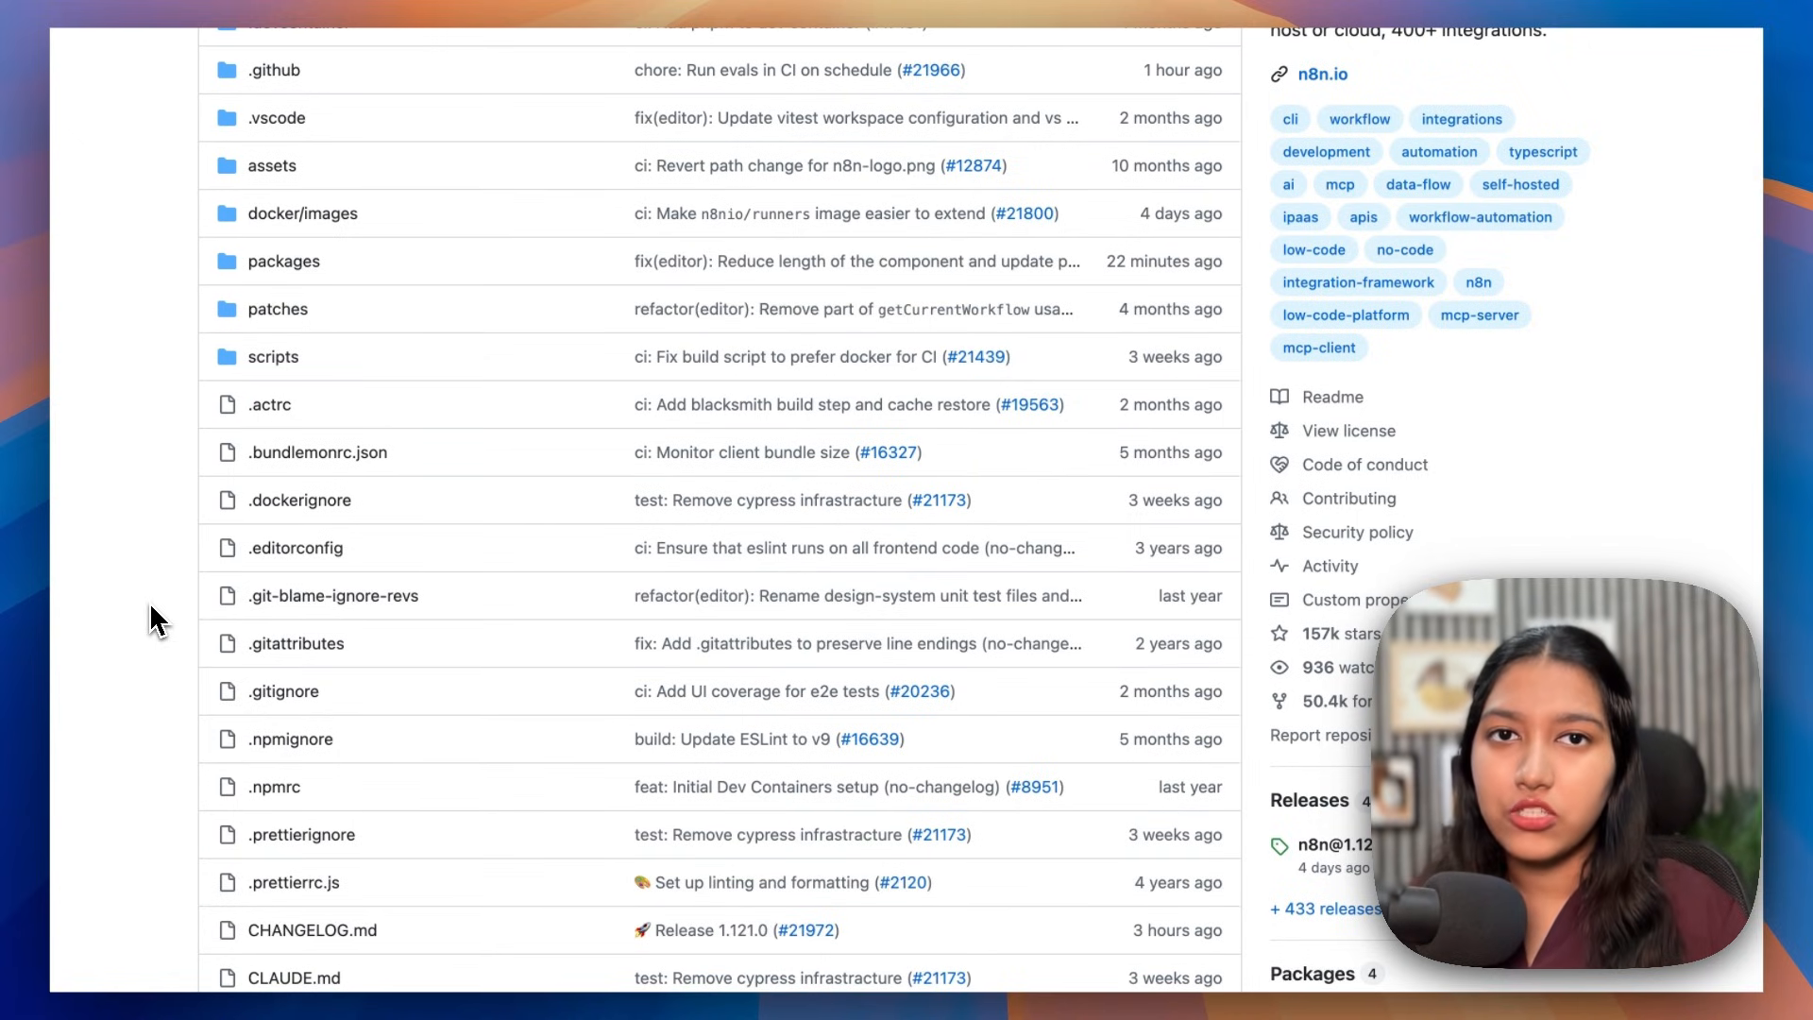
pyautogui.scroll(-15, 156, 620)
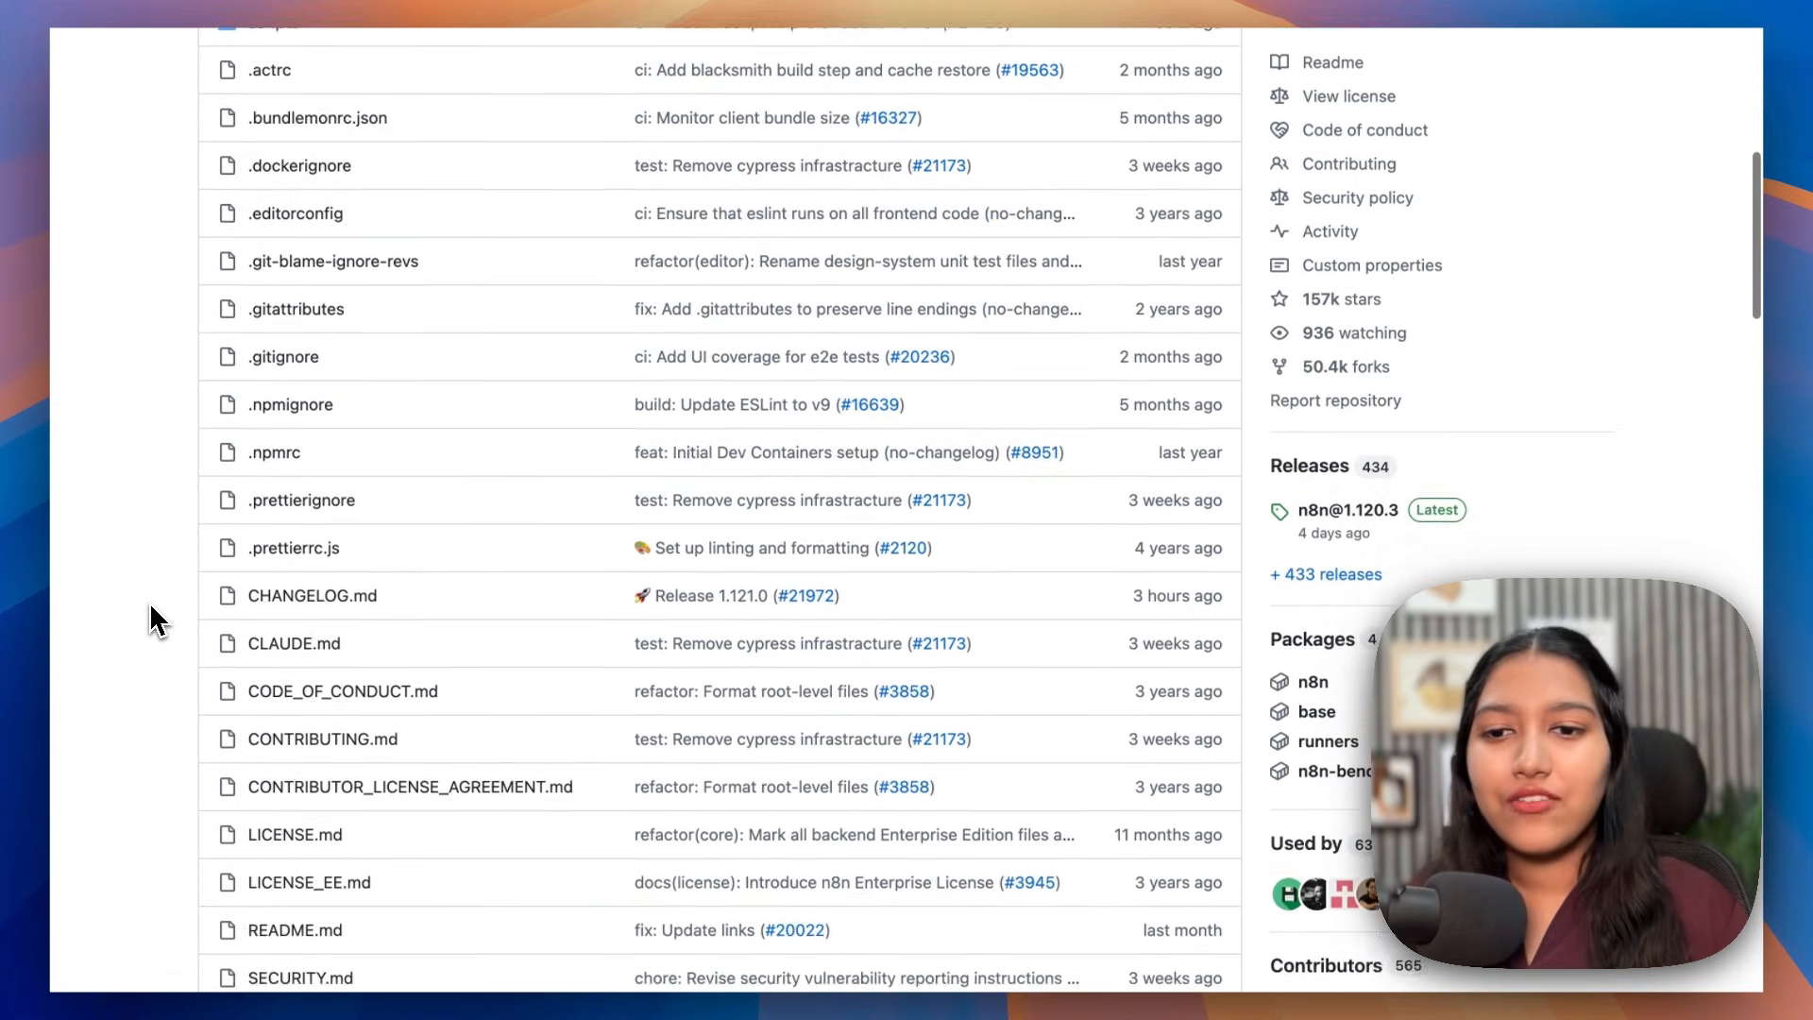
pyautogui.scroll(-1, 156, 621)
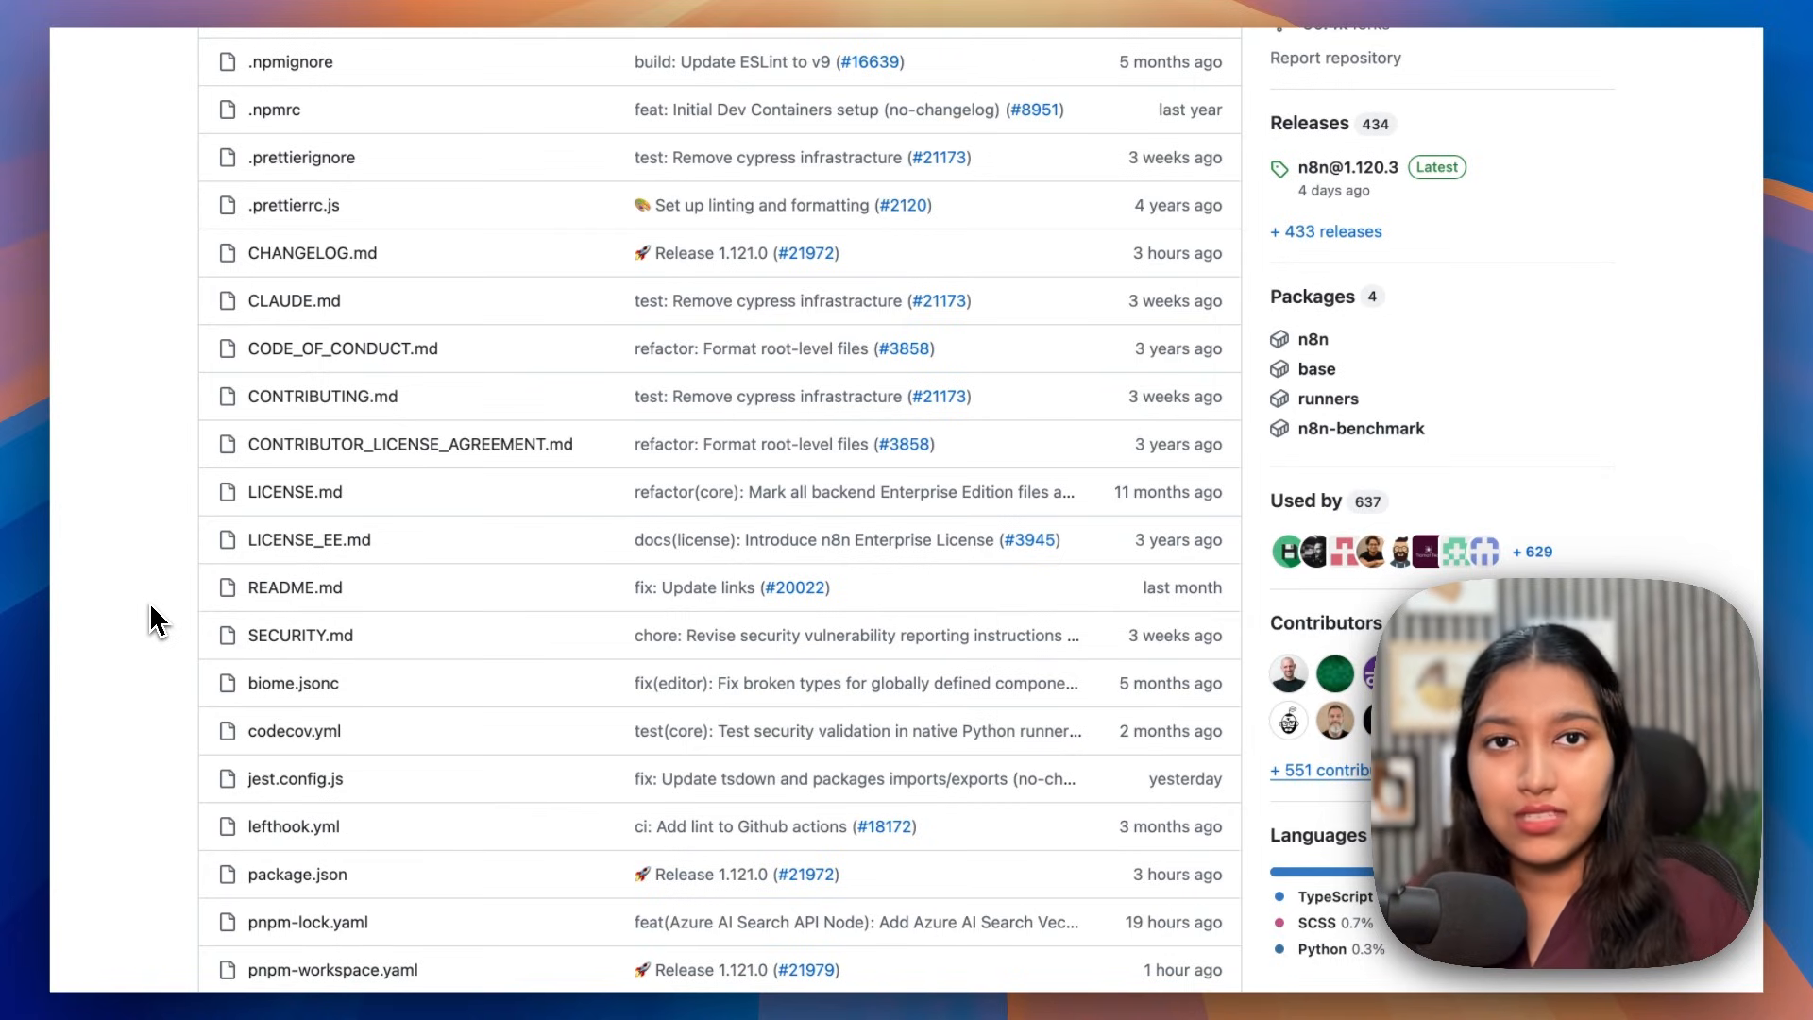
pyautogui.scroll(10, 158, 621)
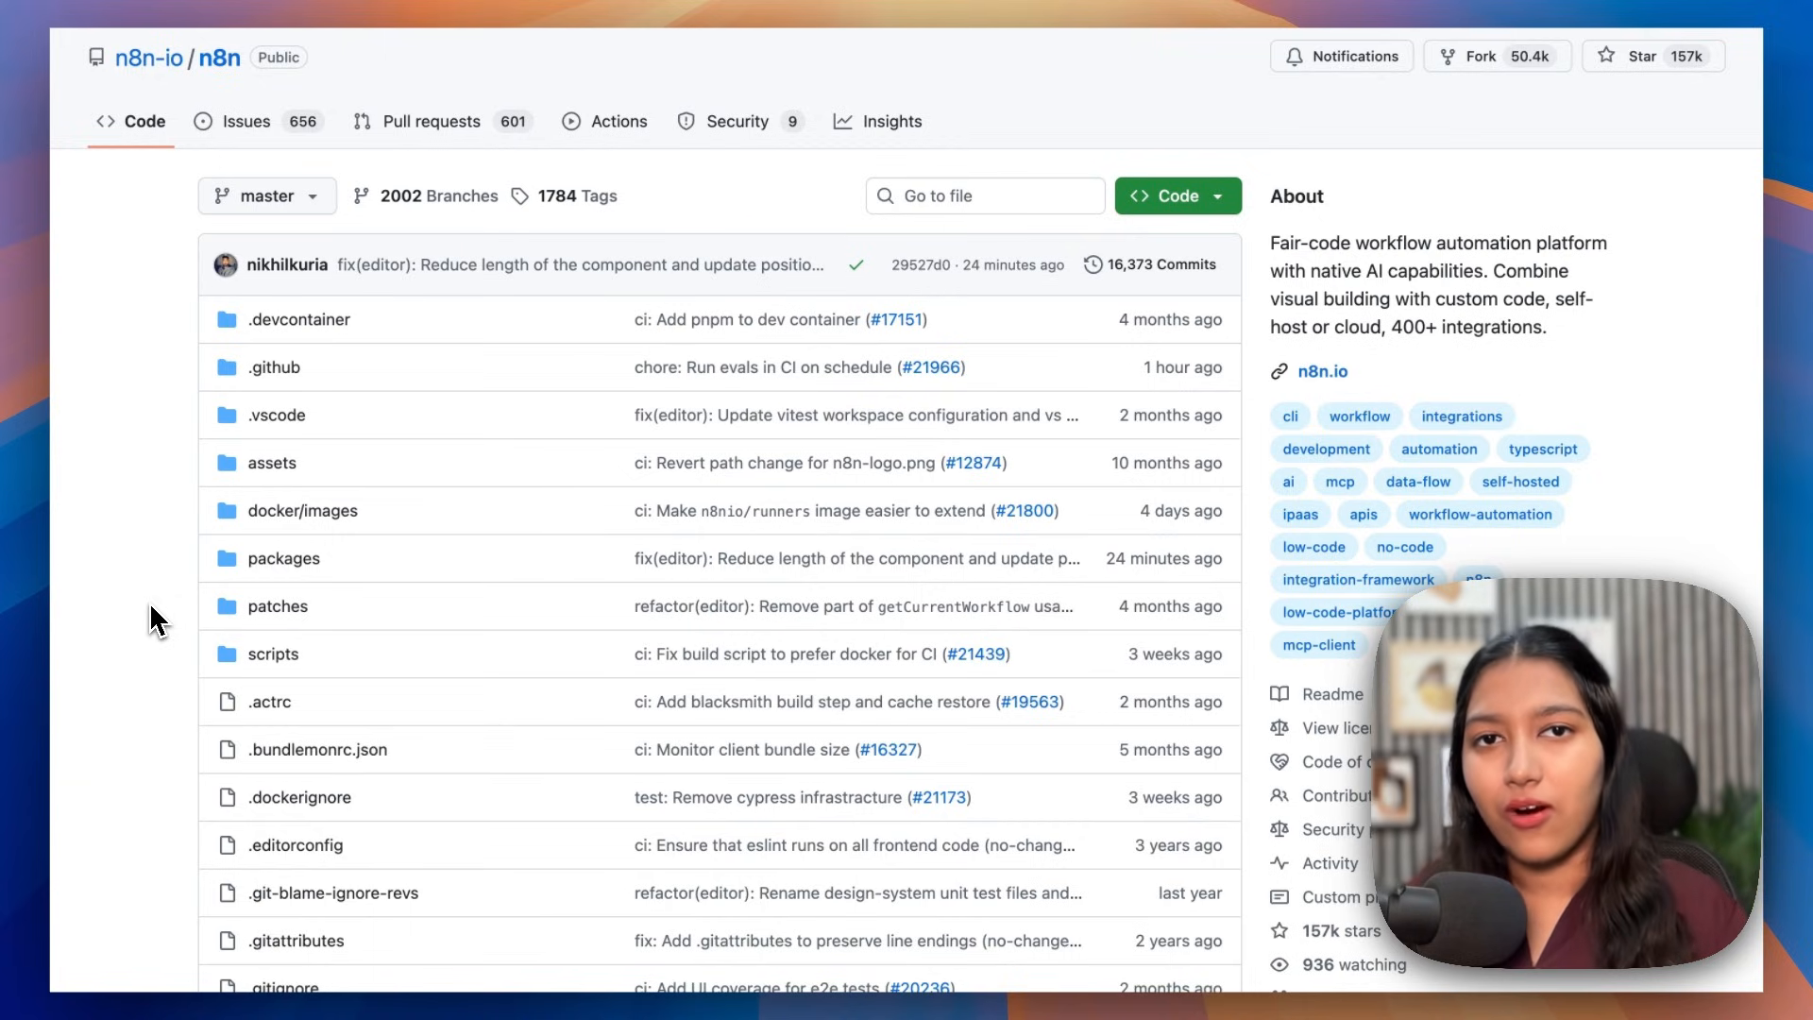
pyautogui.scroll(-3, 156, 620)
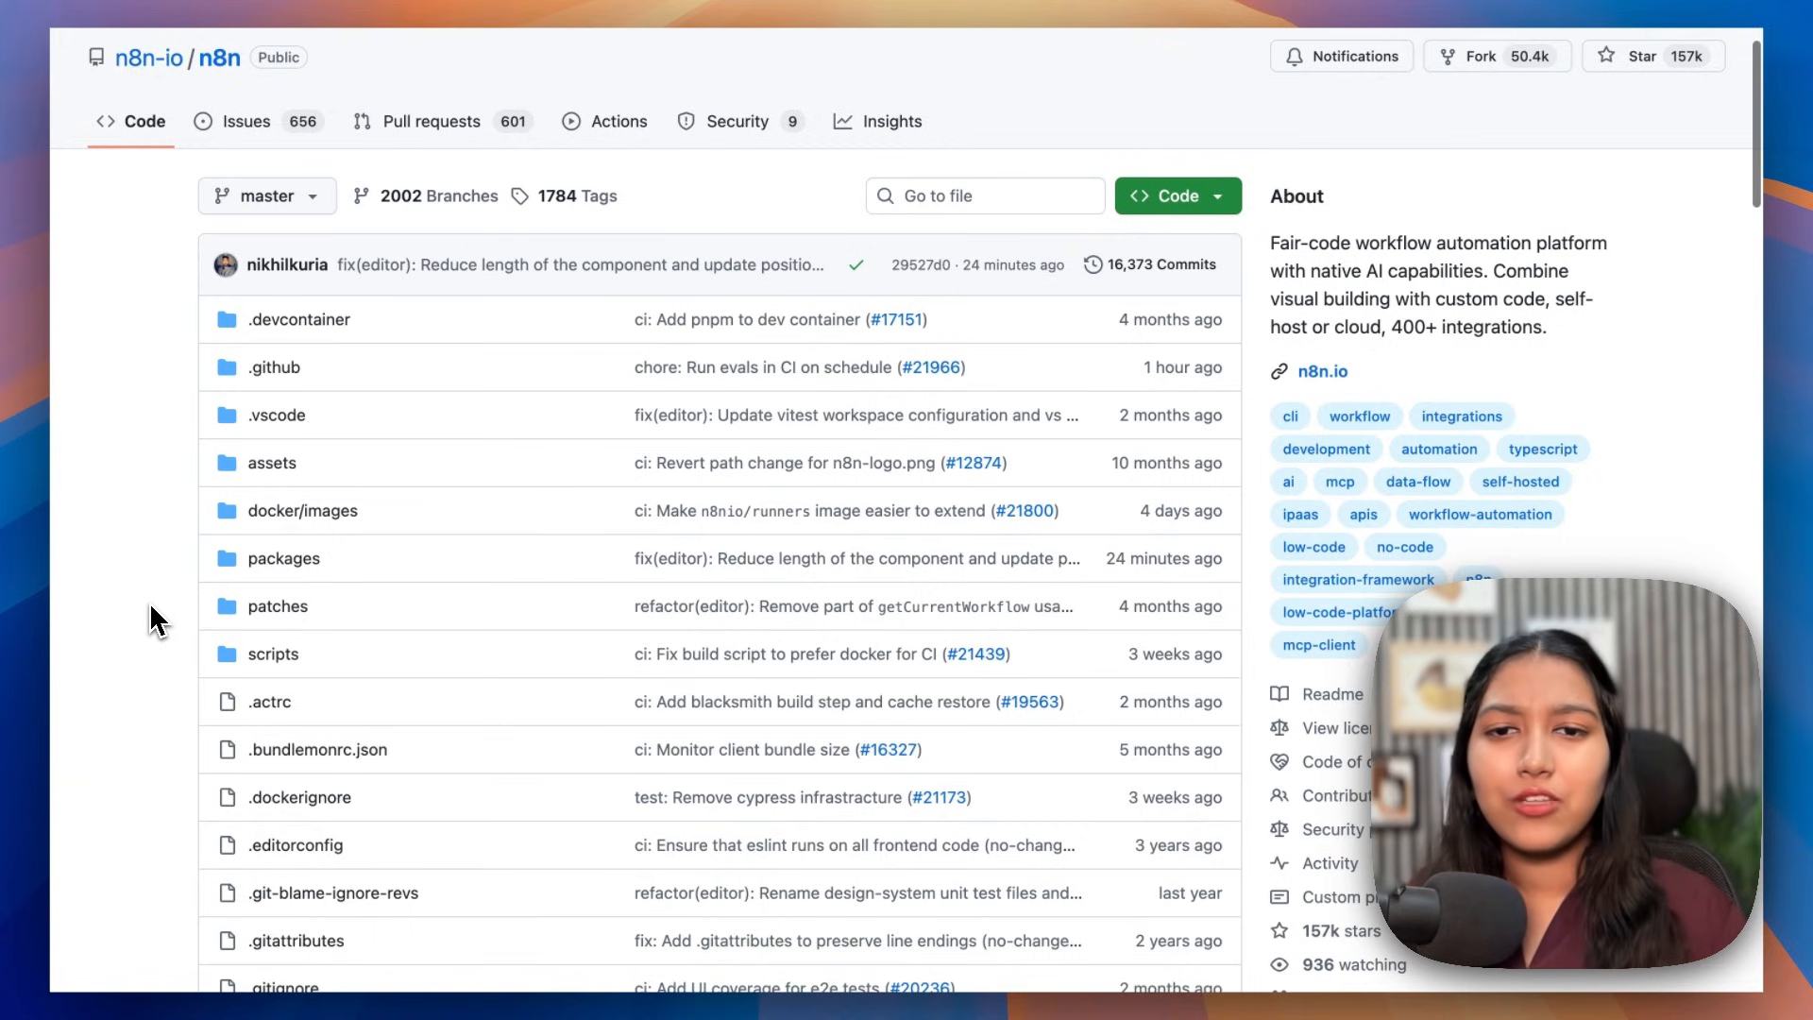
pyautogui.scroll(-3, 155, 620)
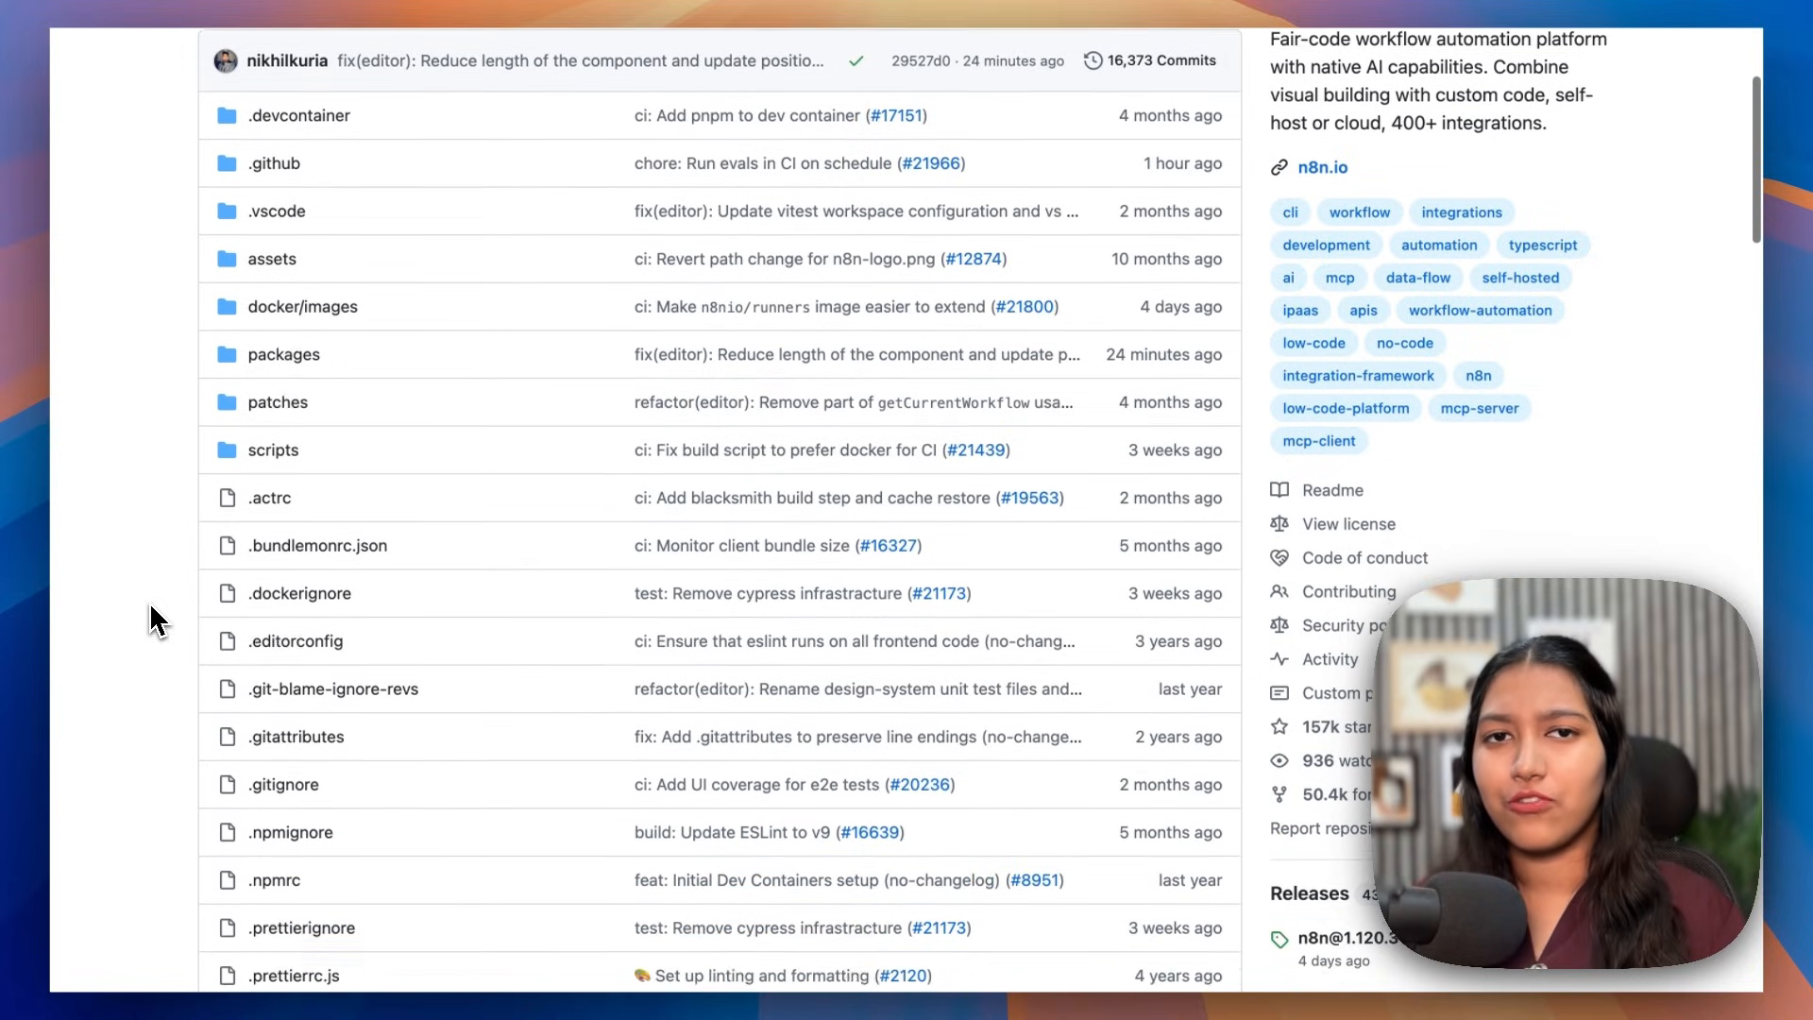
pyautogui.scroll(-10, 155, 620)
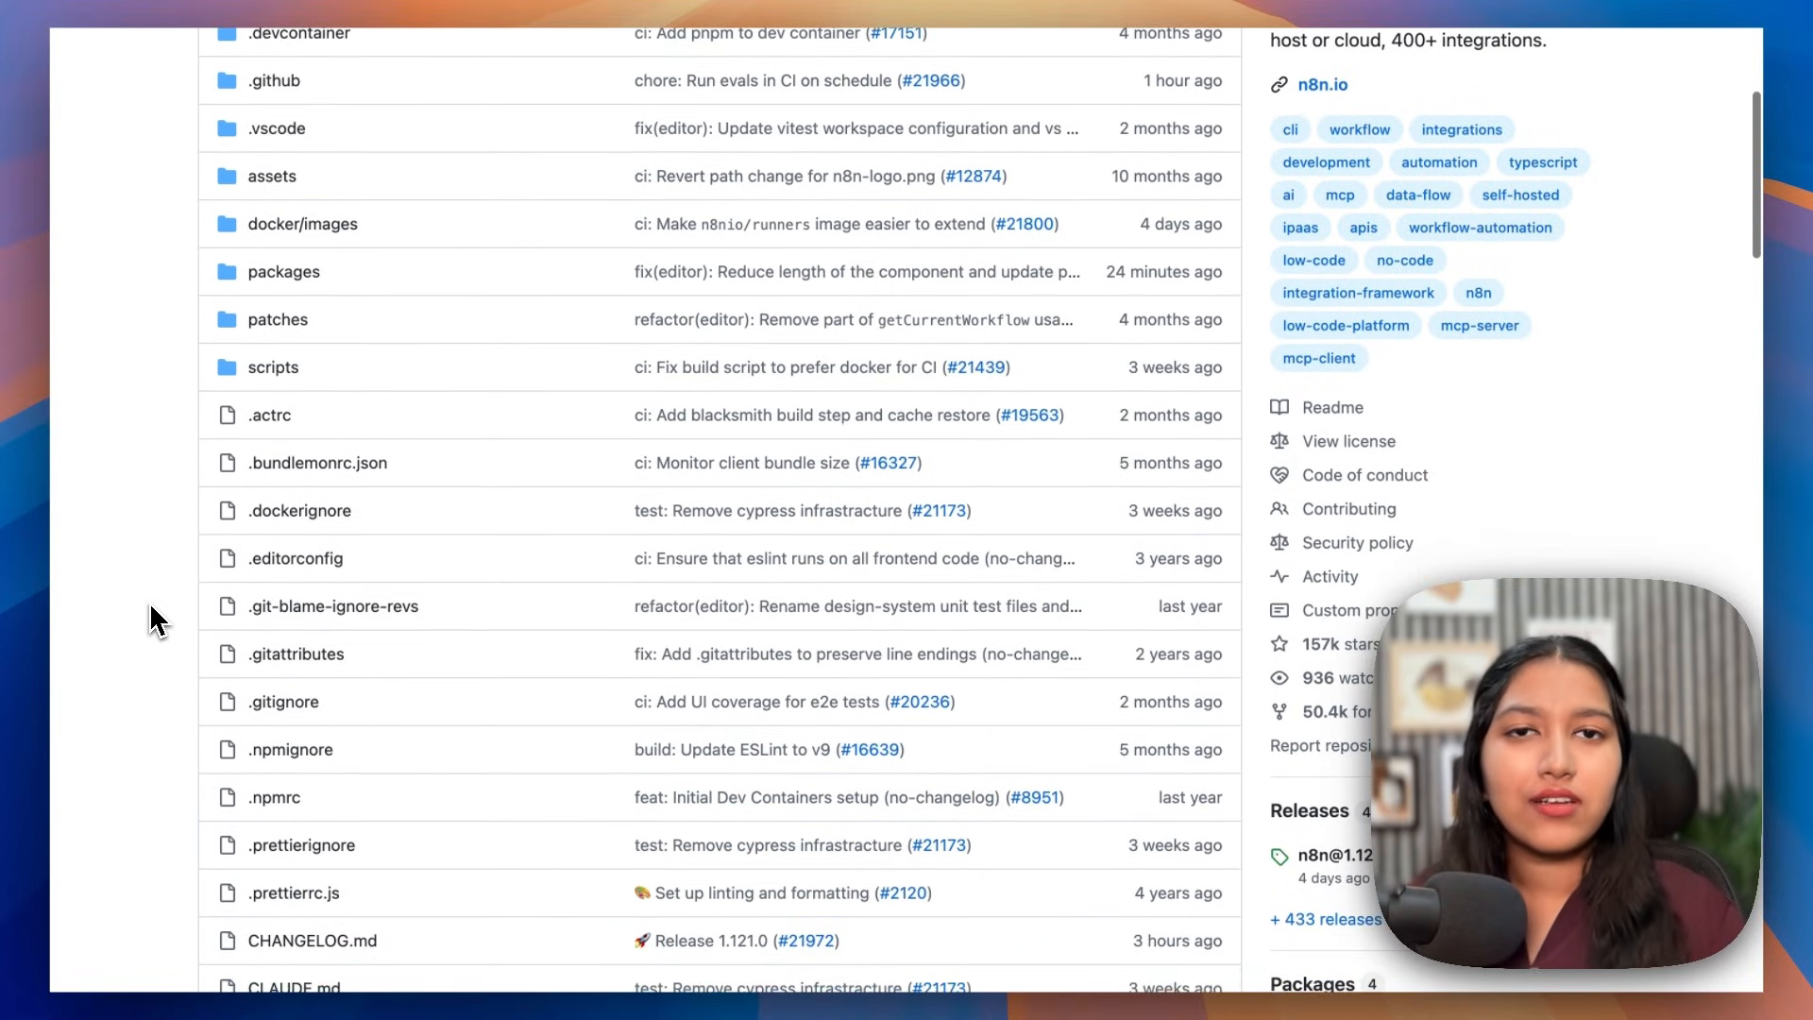
pyautogui.scroll(-10, 156, 620)
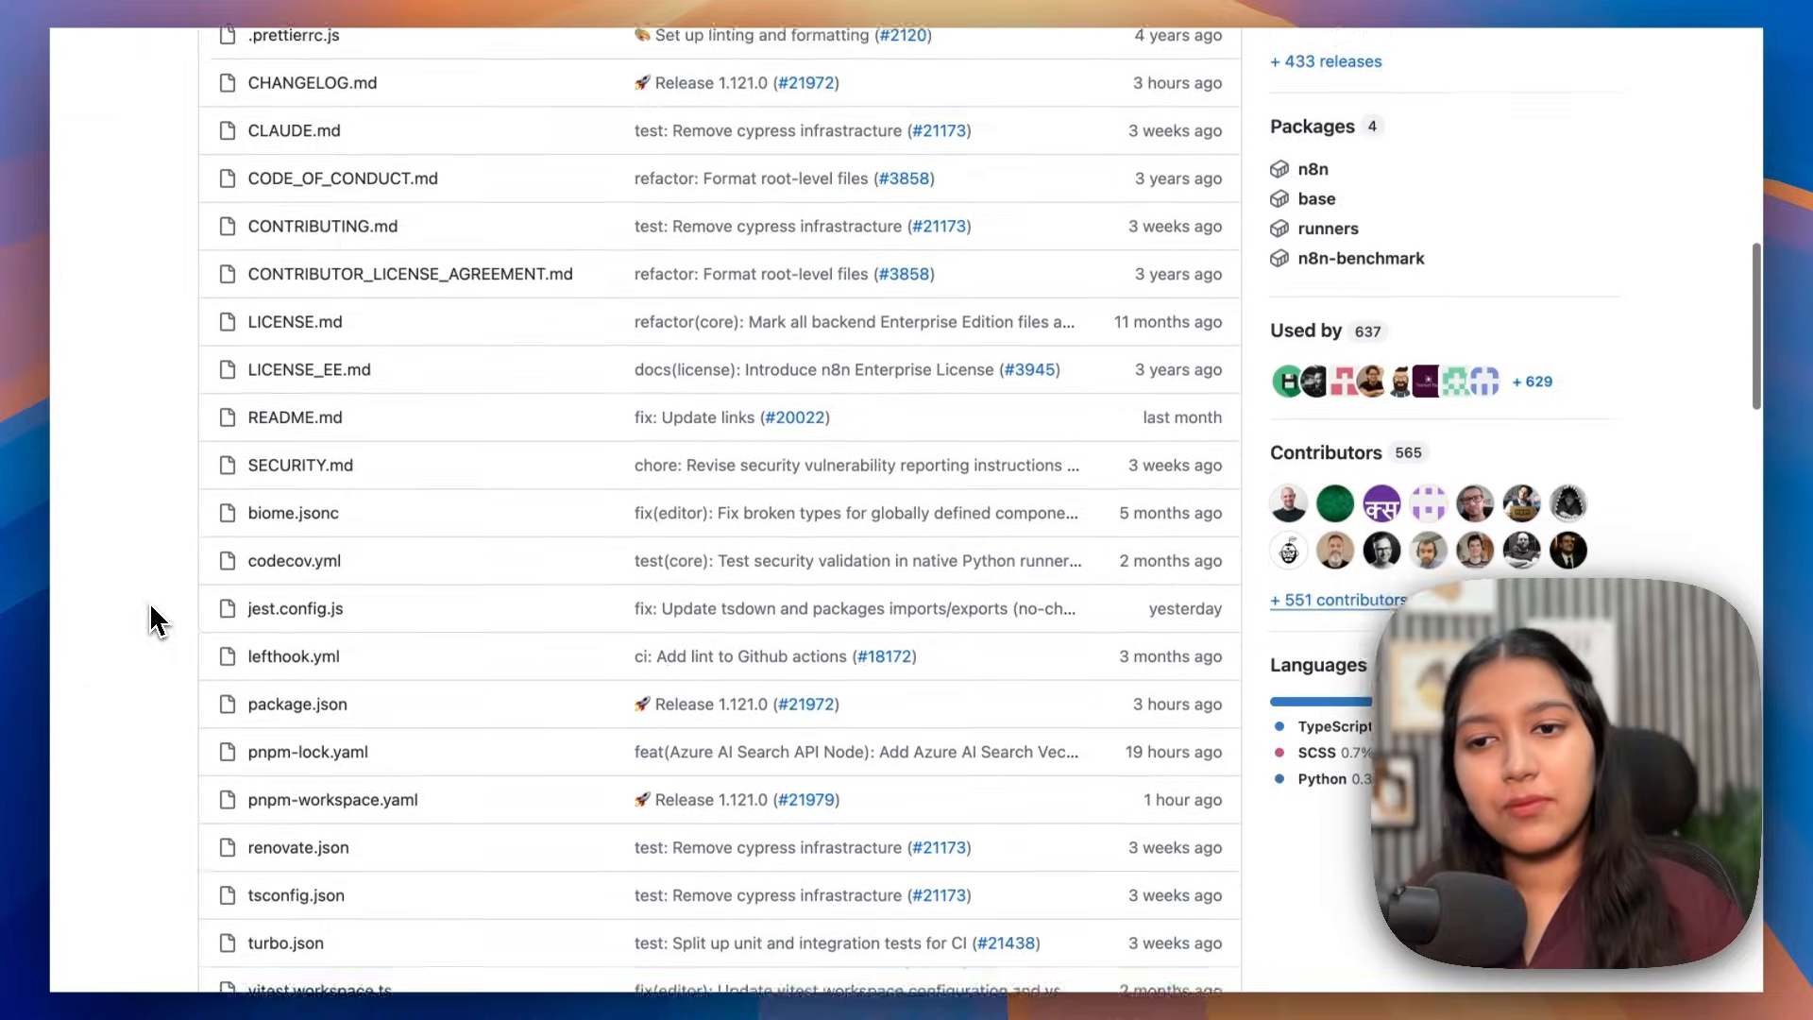
pyautogui.scroll(-4, 156, 620)
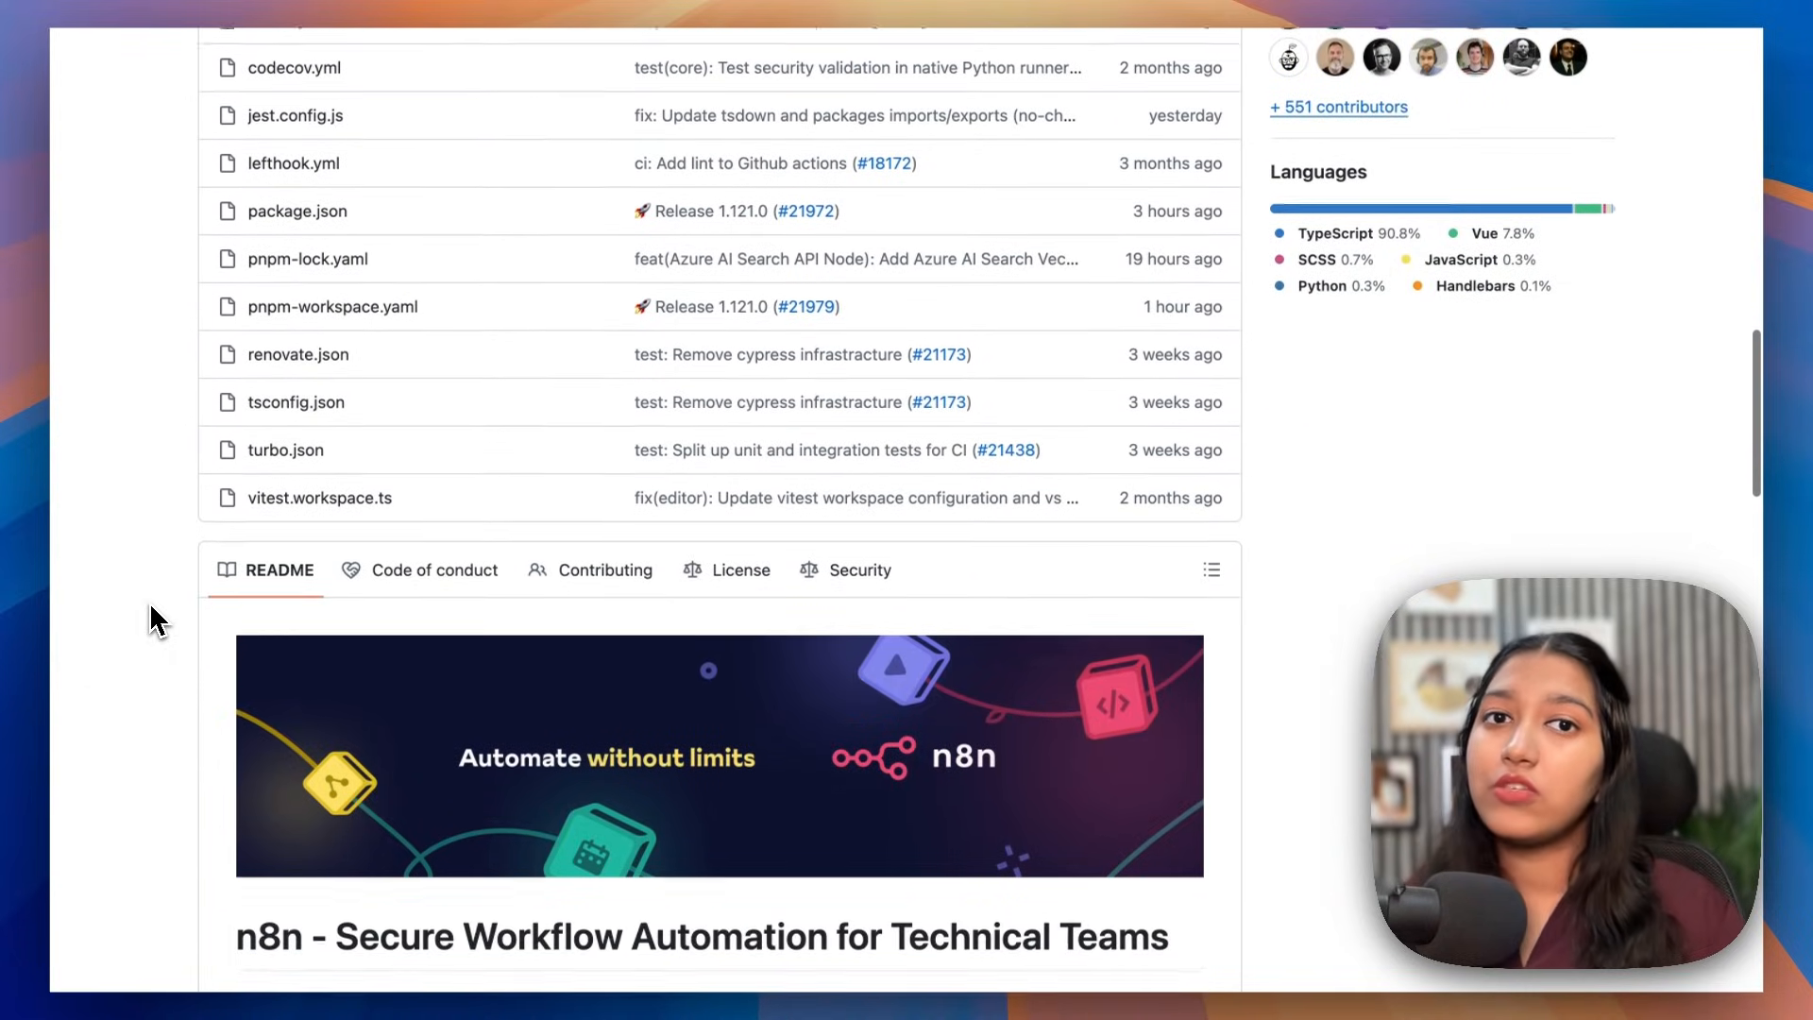
pyautogui.scroll(-15, 151, 613)
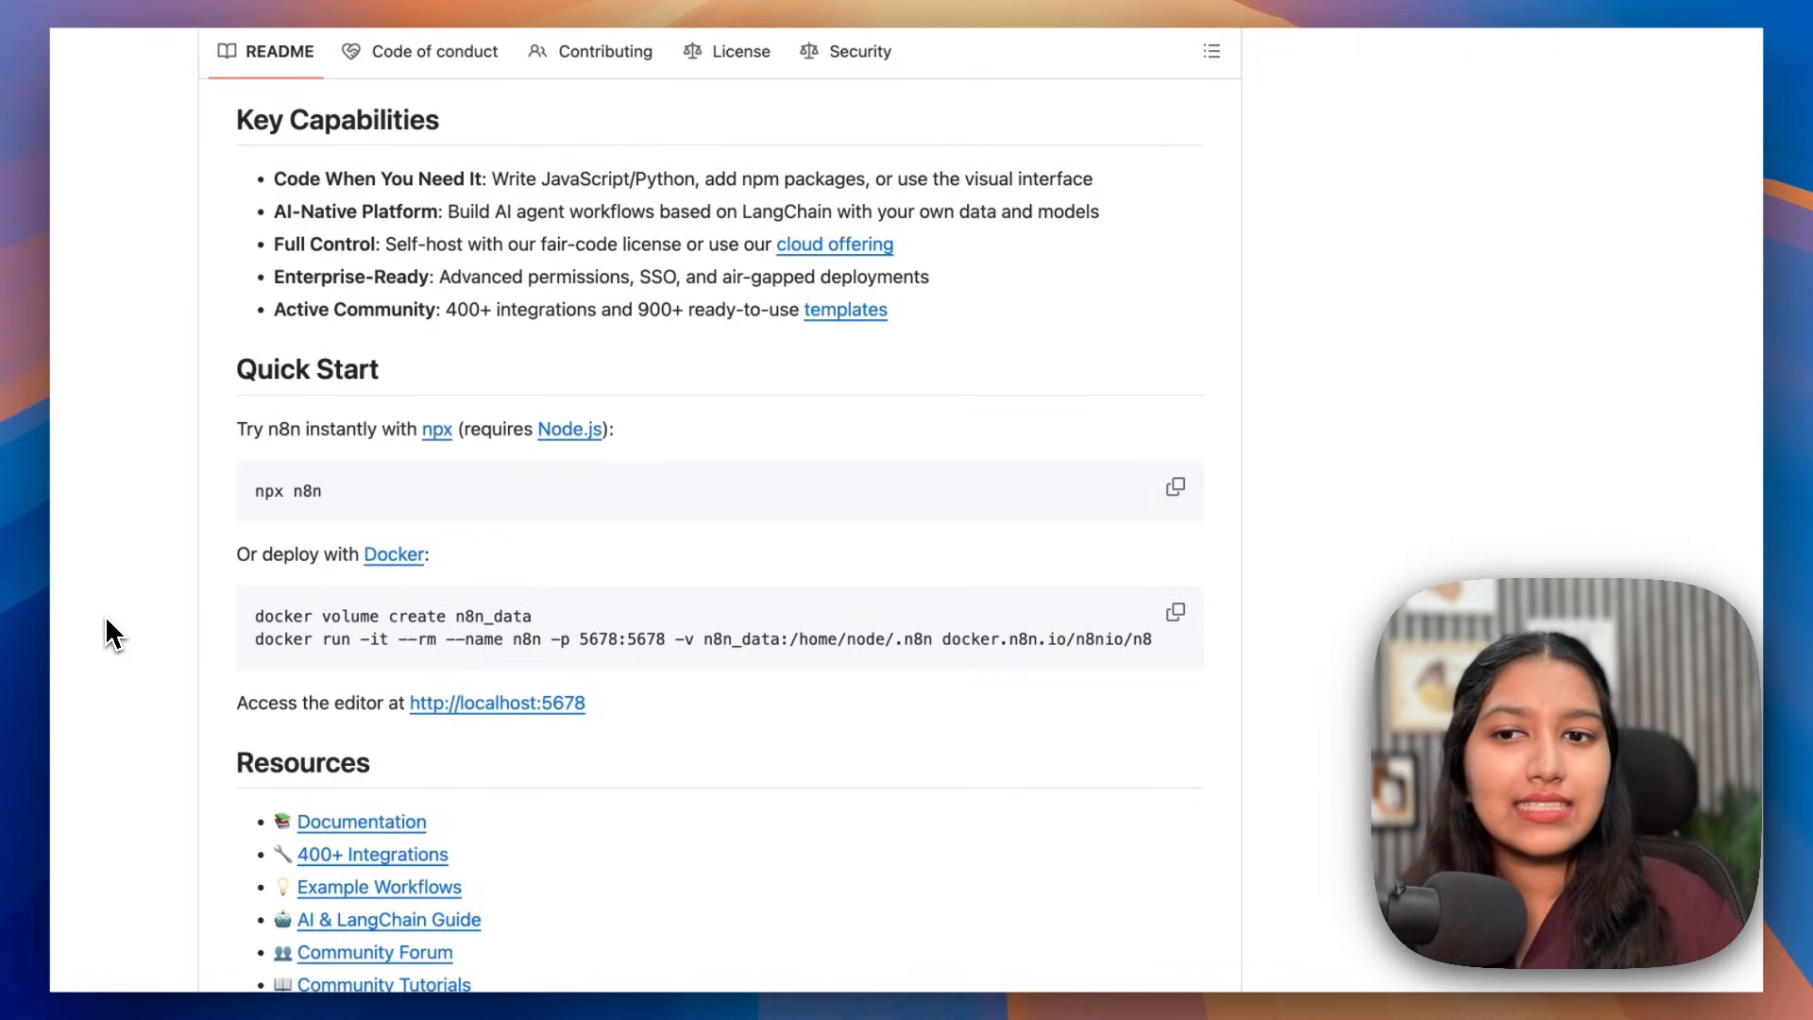
pyautogui.scroll(-2, 106, 619)
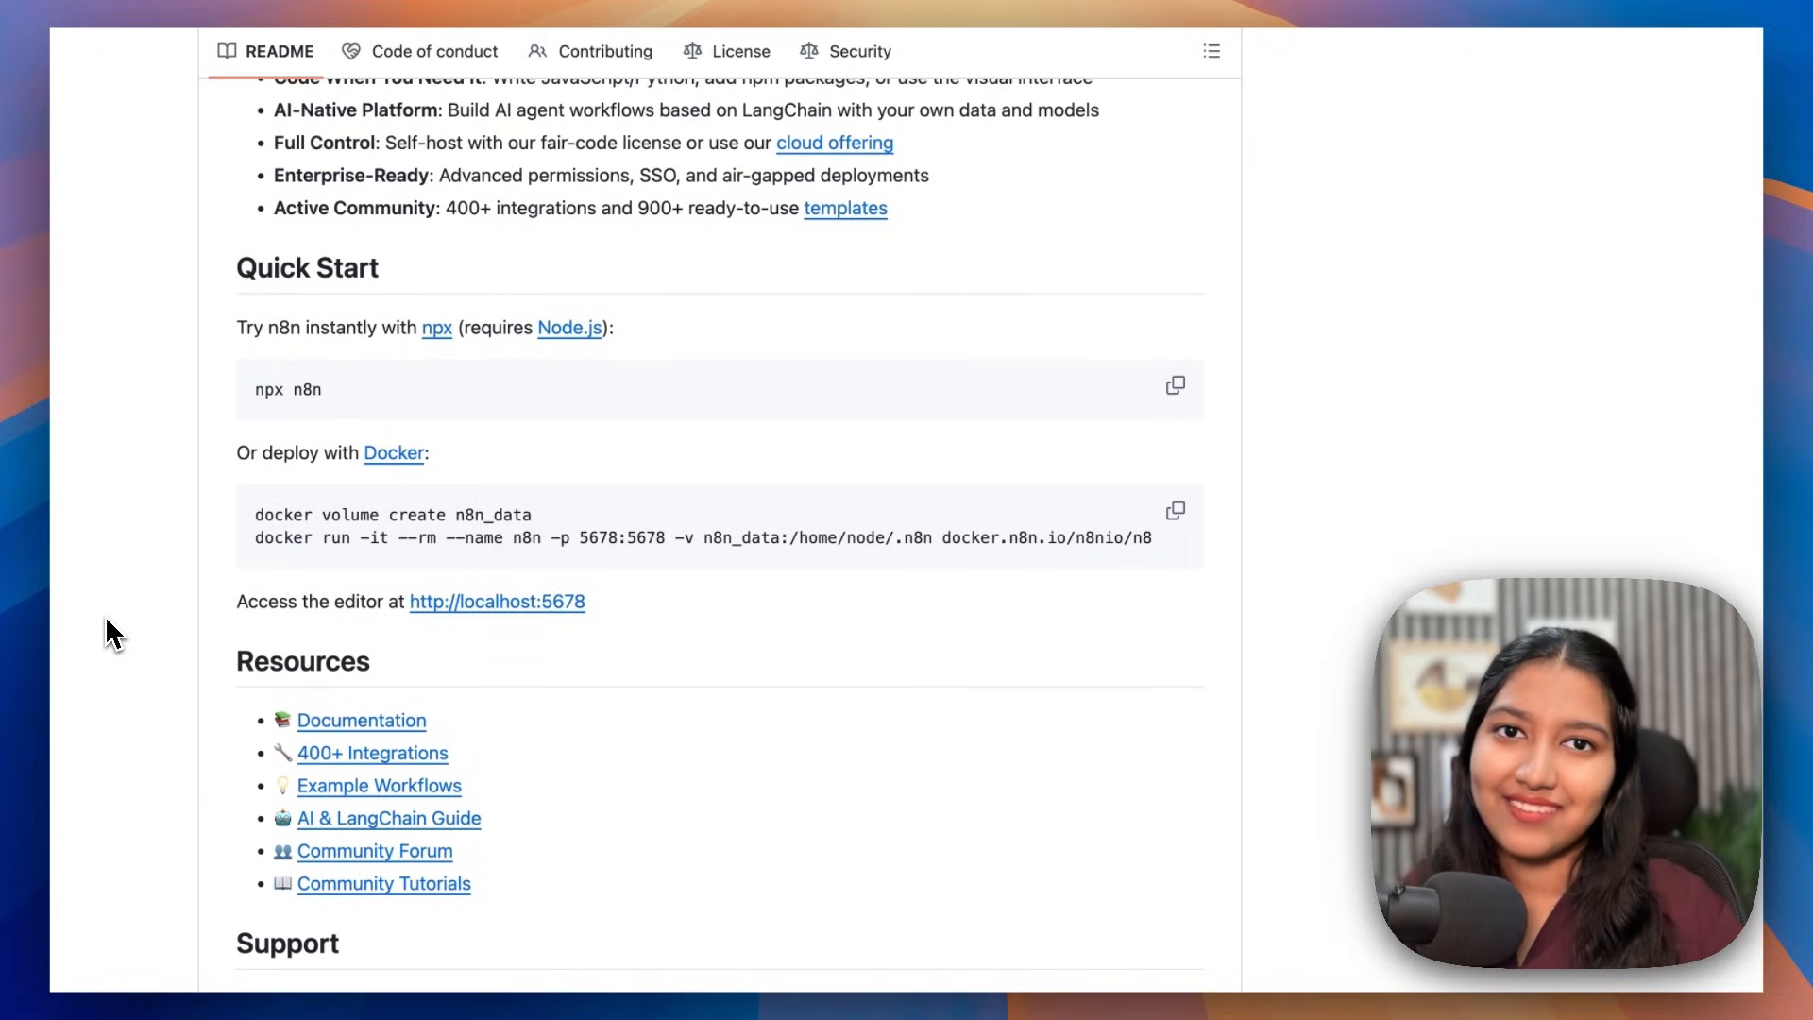
pyautogui.scroll(2, 106, 619)
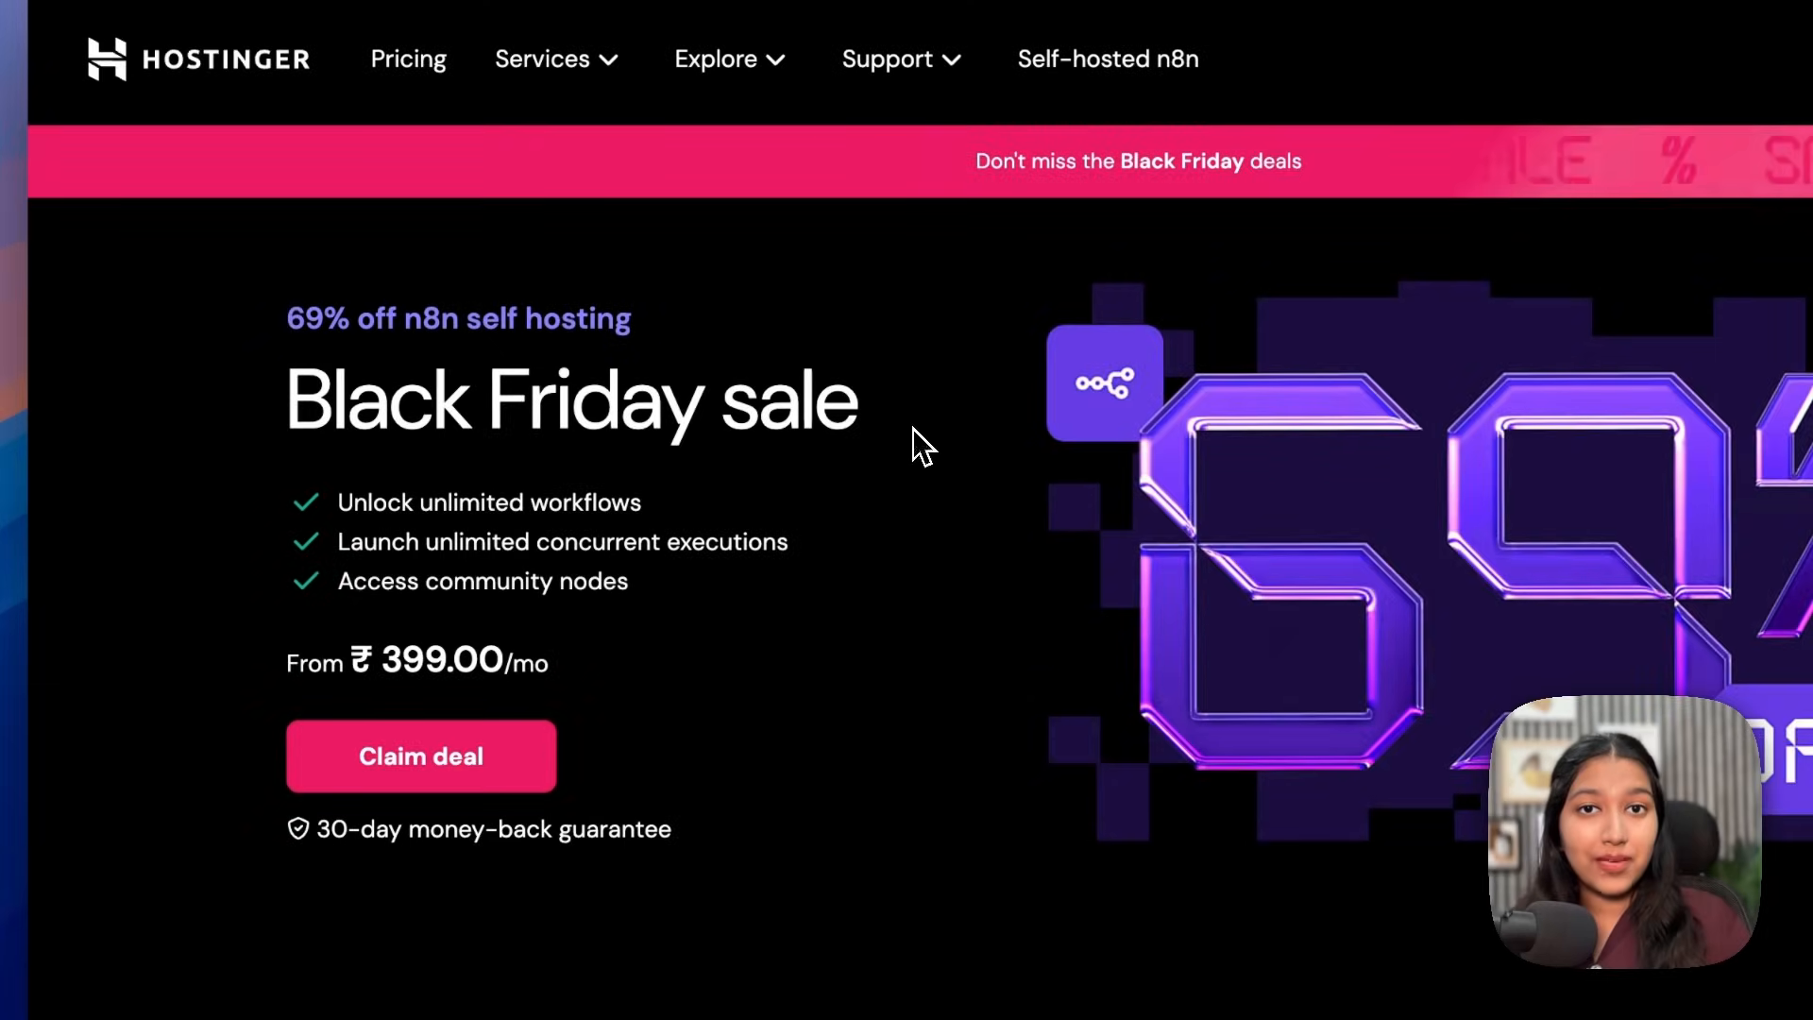
# Step: Point out the 69% off n8n self-hosting sale and its key benefits
pyautogui.moveTo(881, 425); pyautogui.dragTo(268, 421)
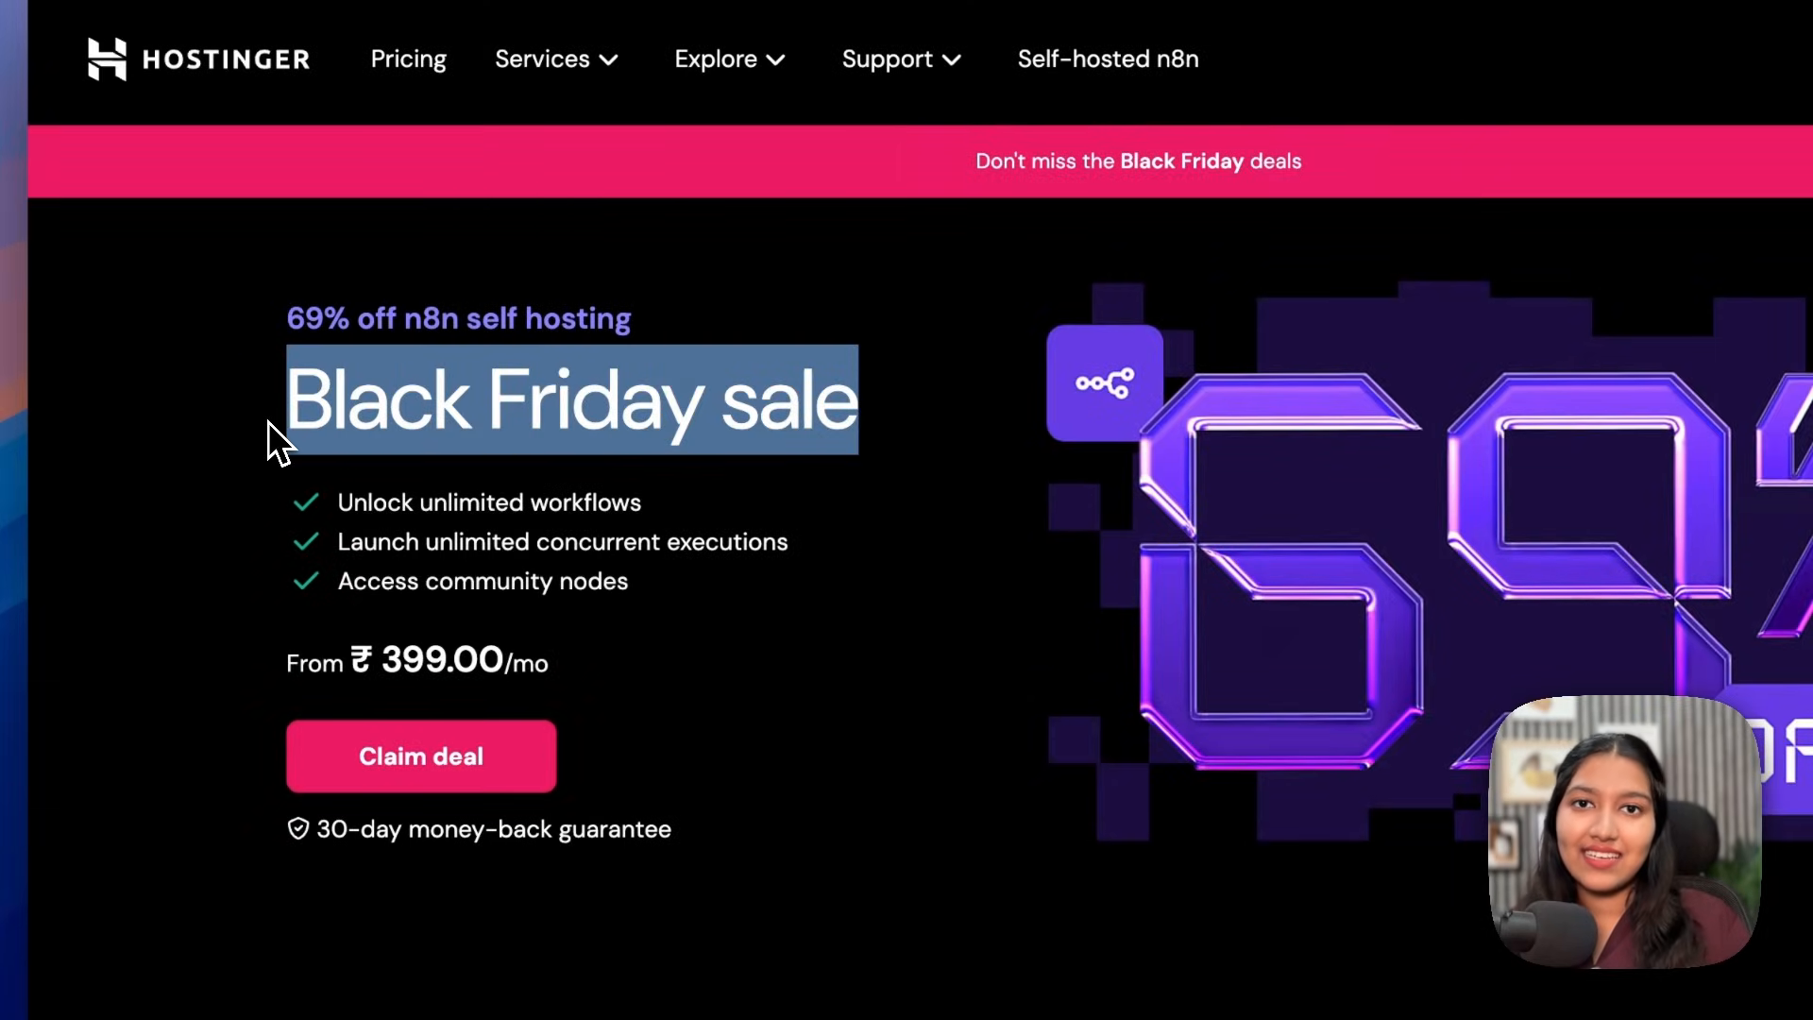
pyautogui.click(680, 325)
pyautogui.moveTo(676, 325); pyautogui.dragTo(268, 329)
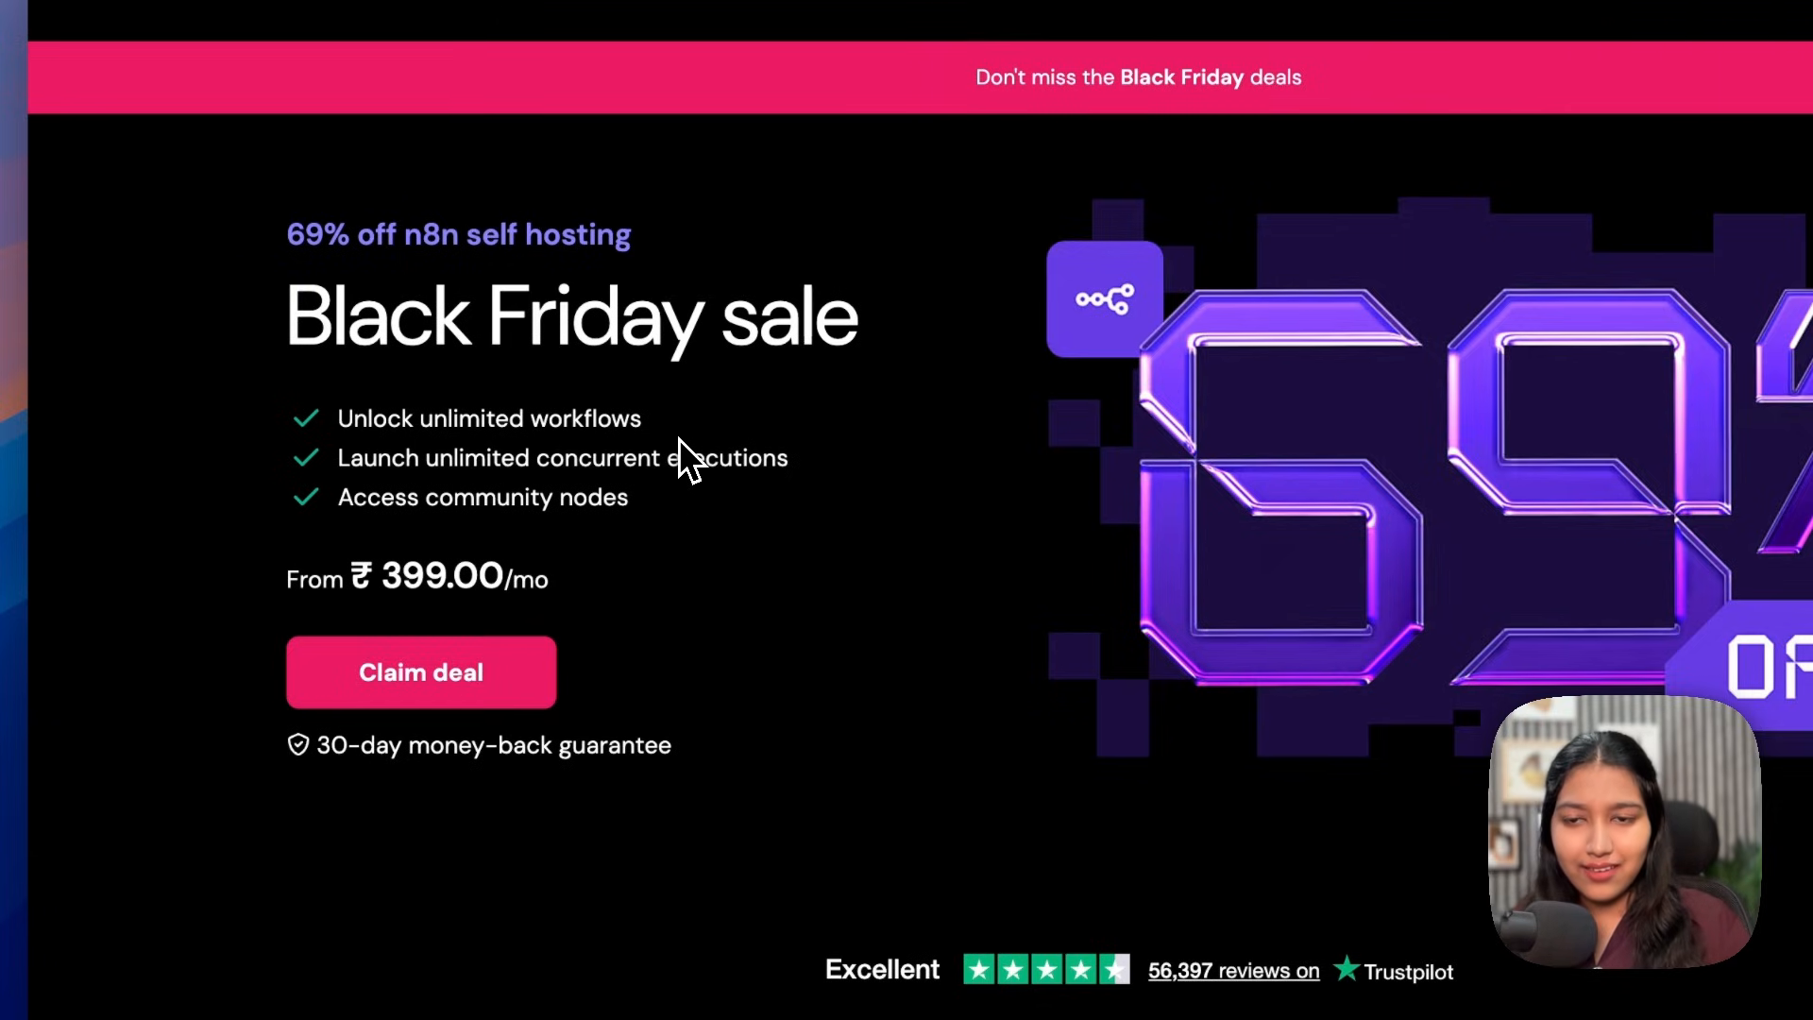
pyautogui.moveTo(337, 457); pyautogui.dragTo(765, 462)
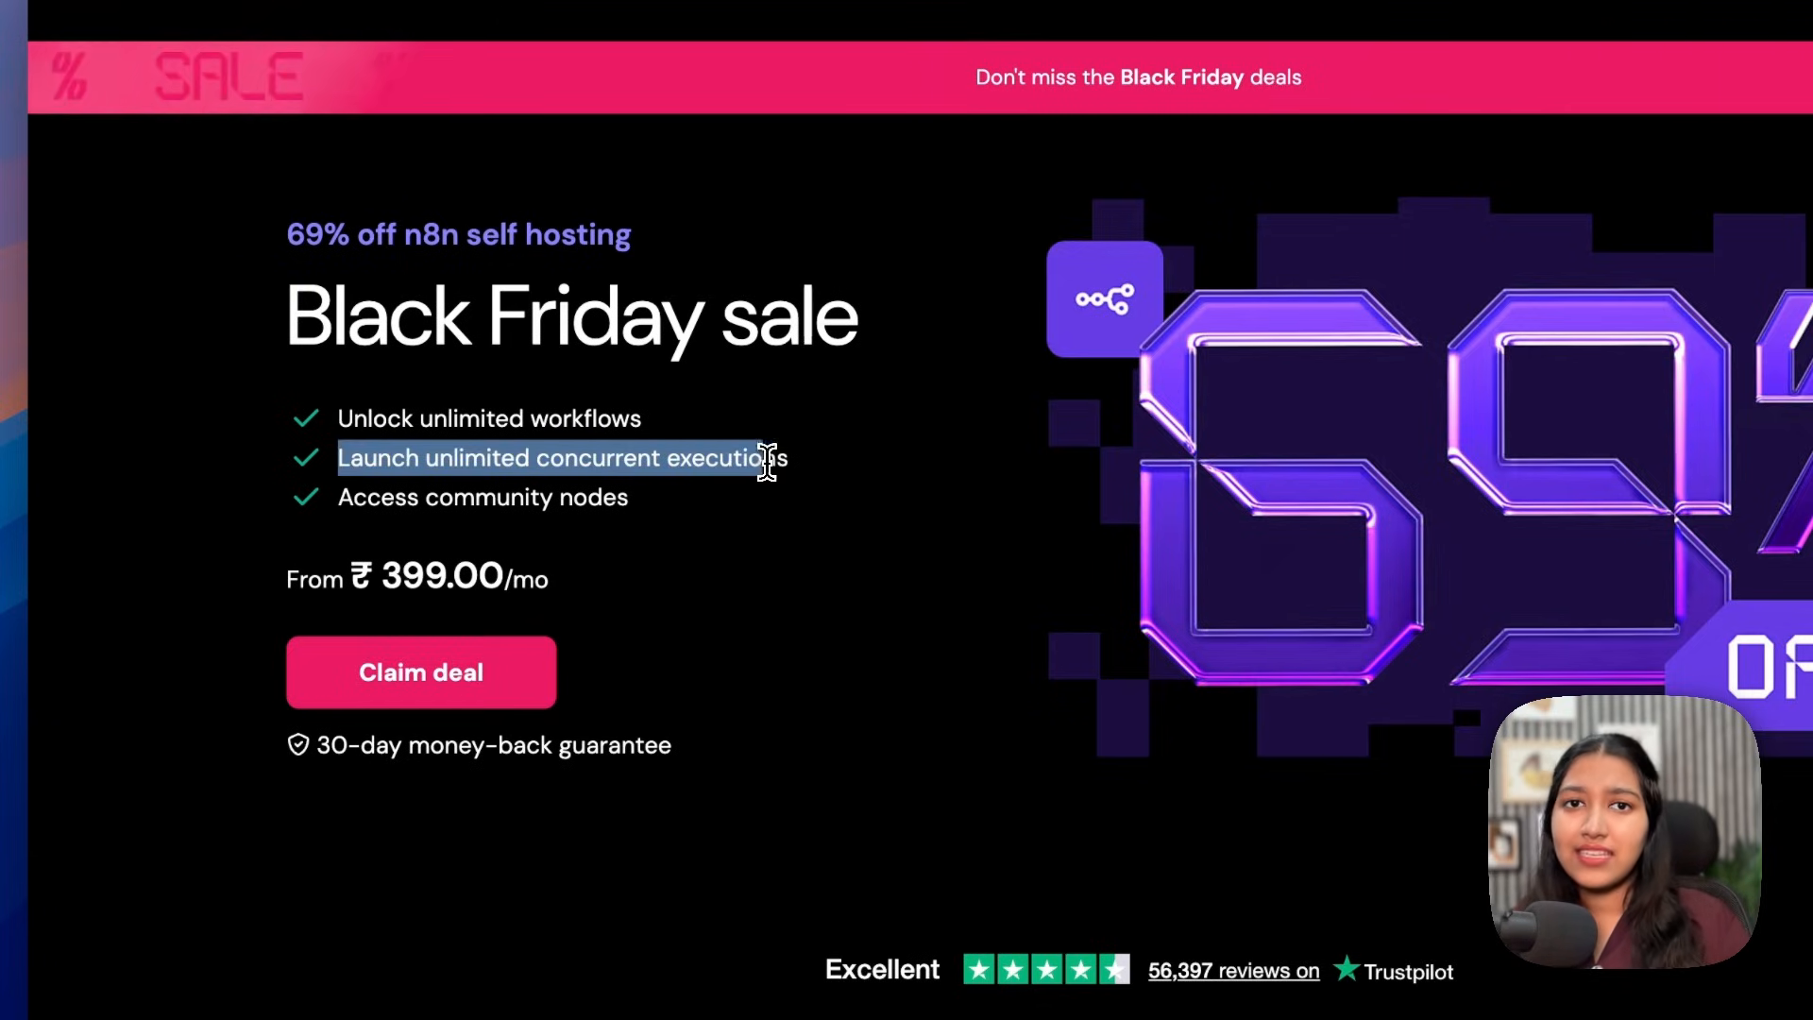
pyautogui.click(798, 472)
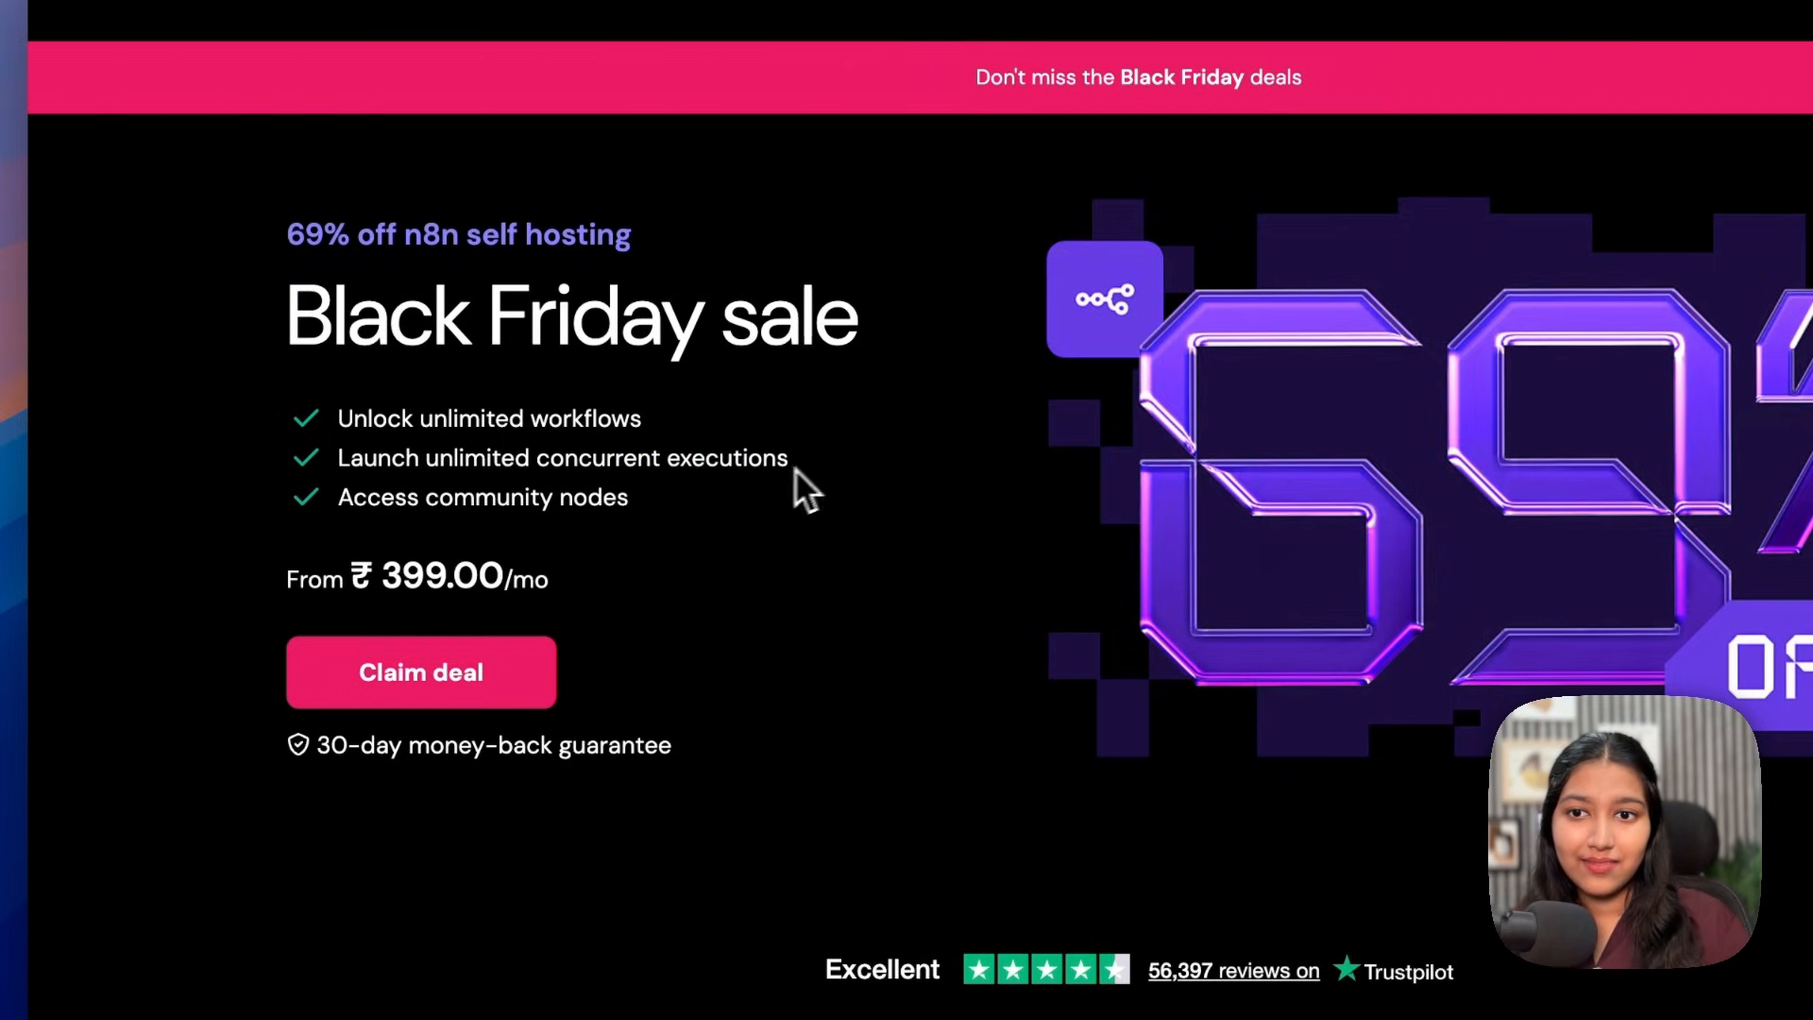
pyautogui.moveTo(337, 496); pyautogui.dragTo(506, 493)
pyautogui.click(671, 511)
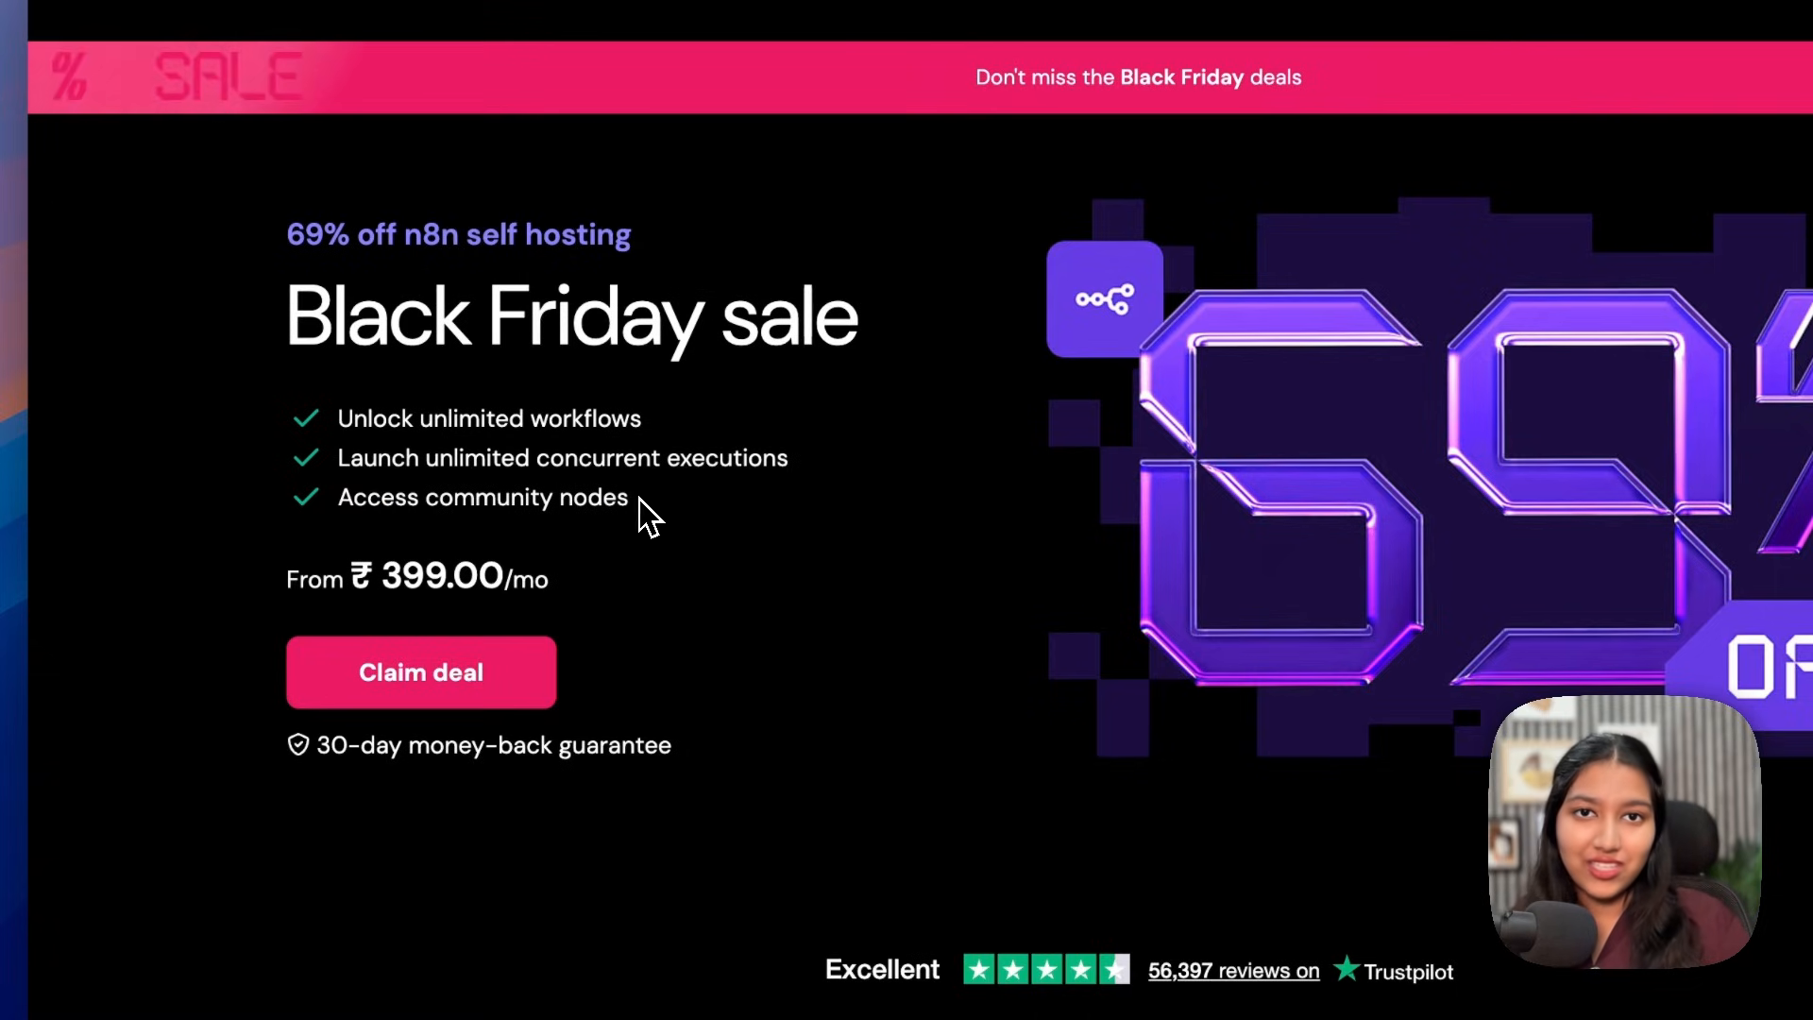
pyautogui.scroll(-3, 320, 547)
pyautogui.moveTo(317, 526); pyautogui.dragTo(658, 526)
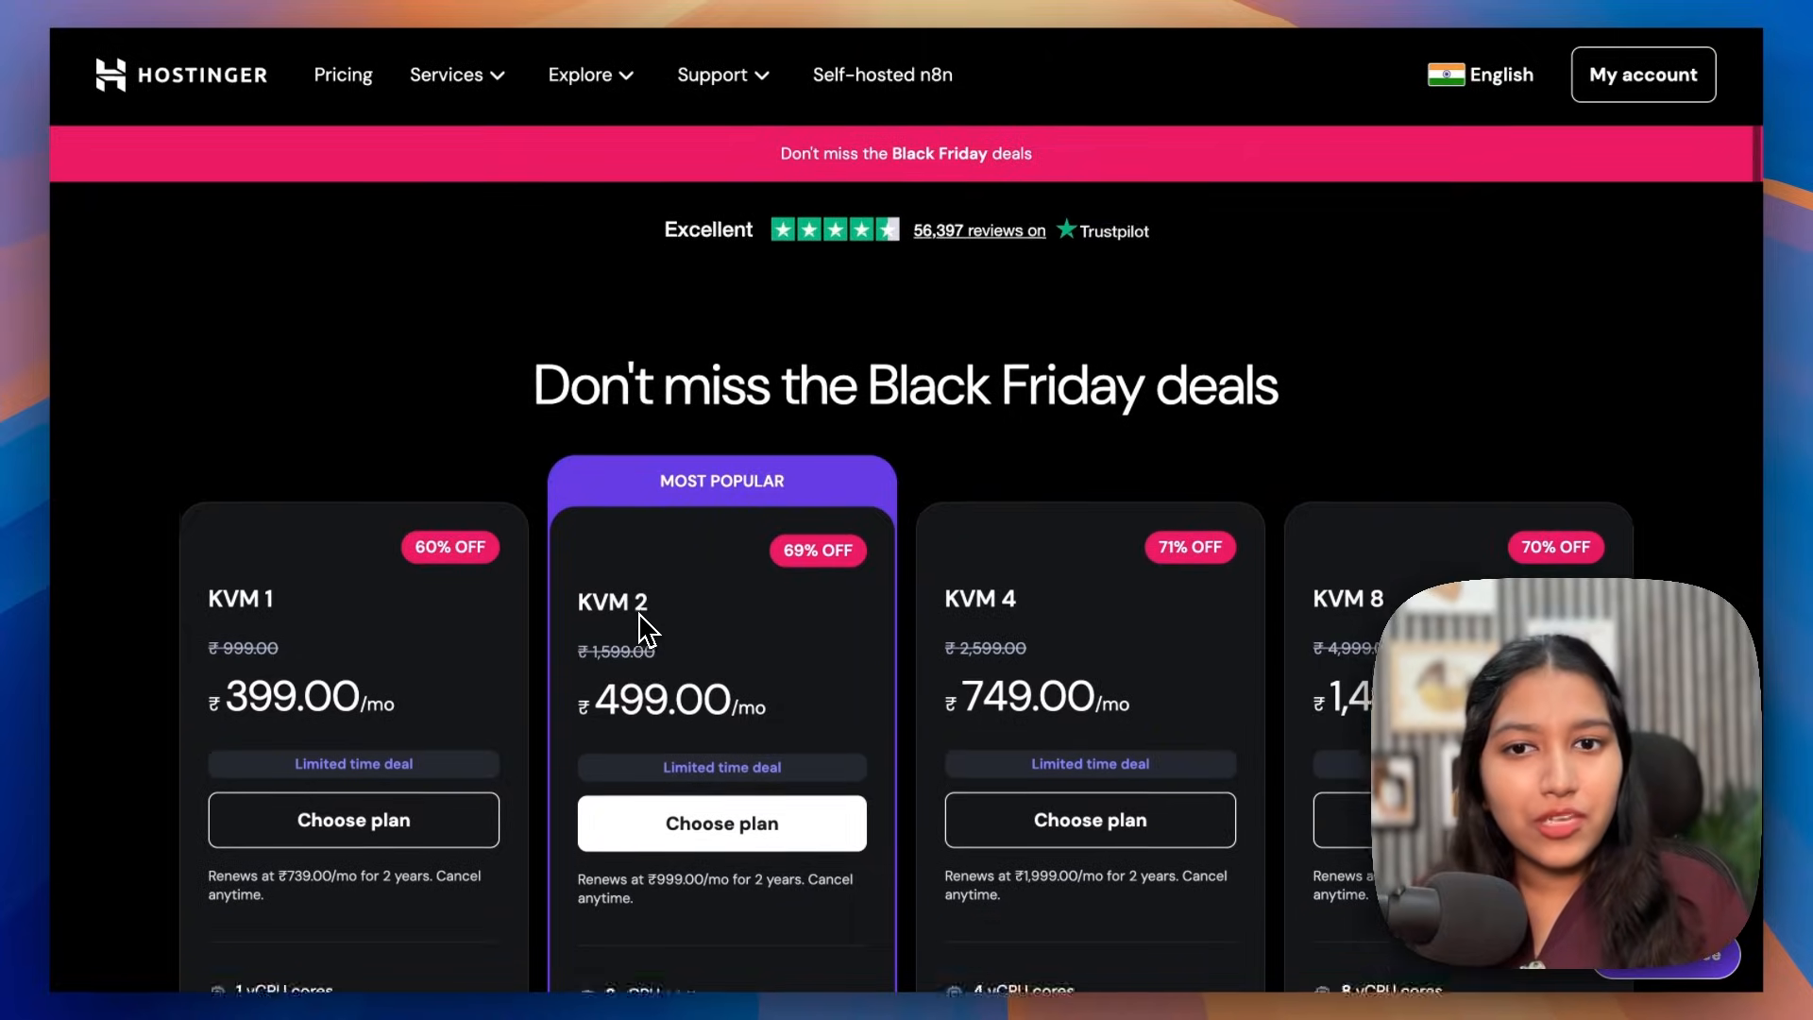
# Step: Compare the KVM plan cards and choose the KVM 2 plan with 2 vCPU cores
pyautogui.scroll(-2, 642, 627)
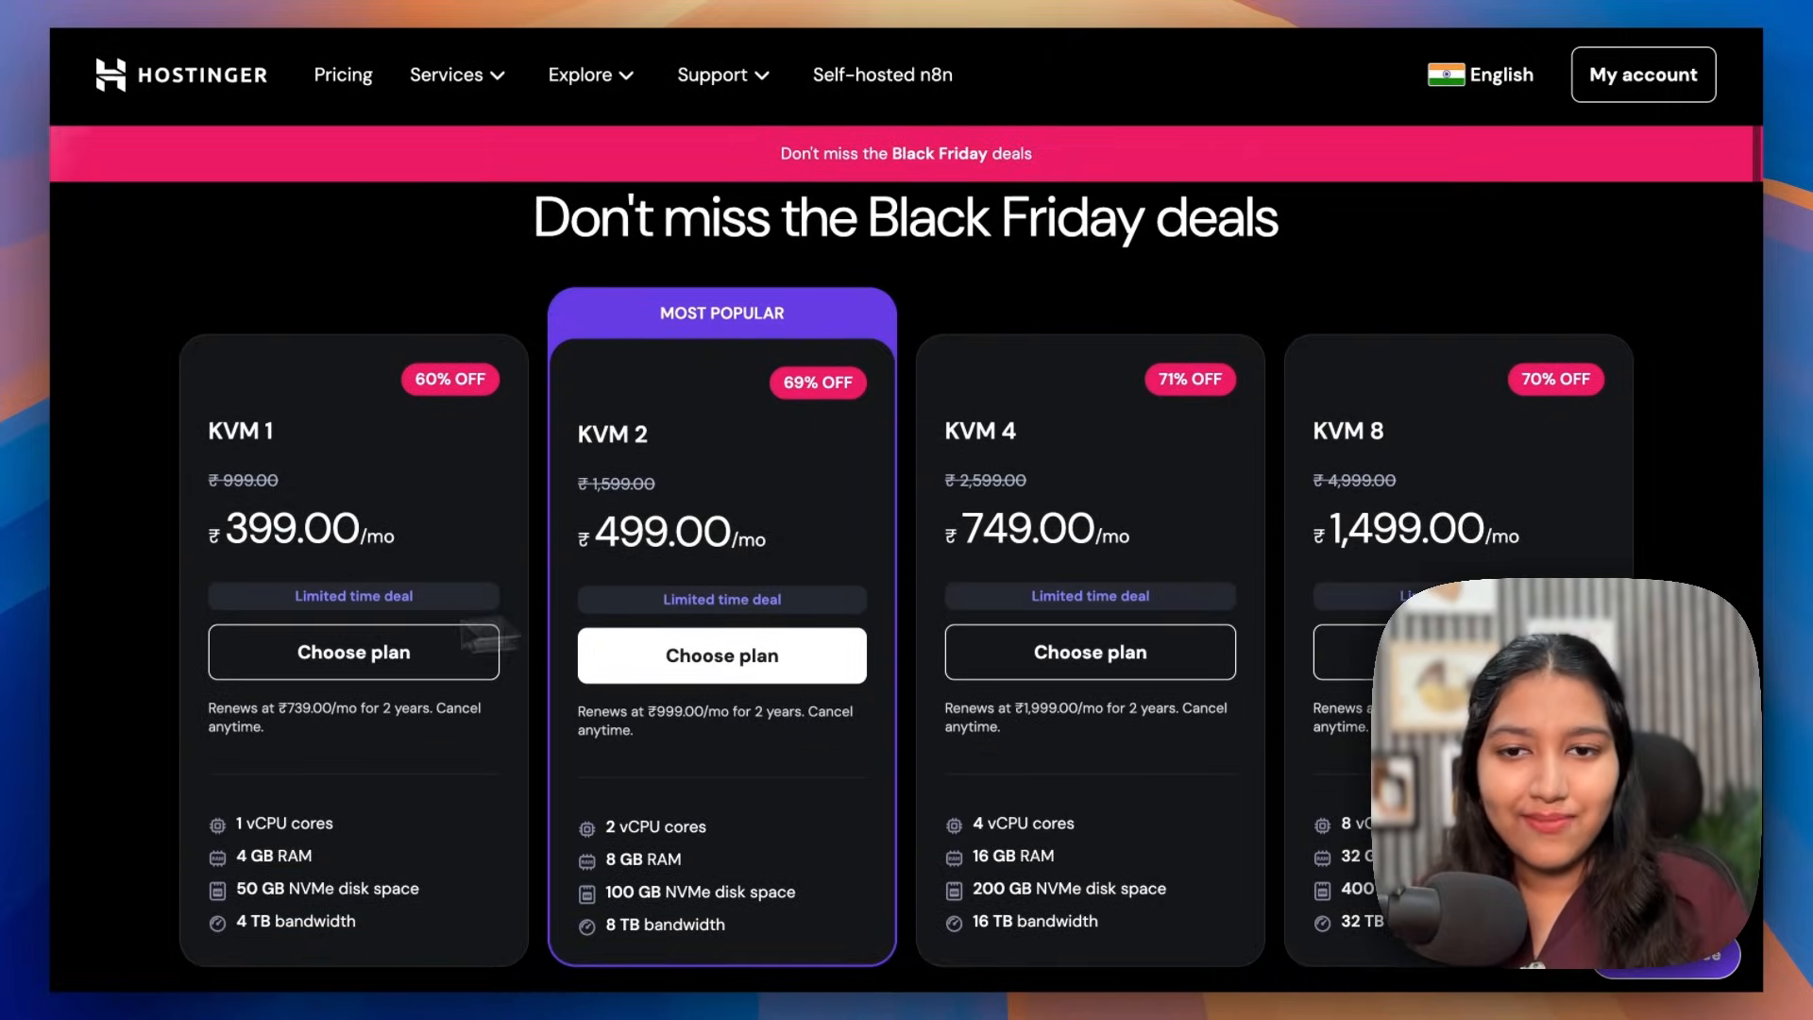
pyautogui.scroll(-1, 59, 687)
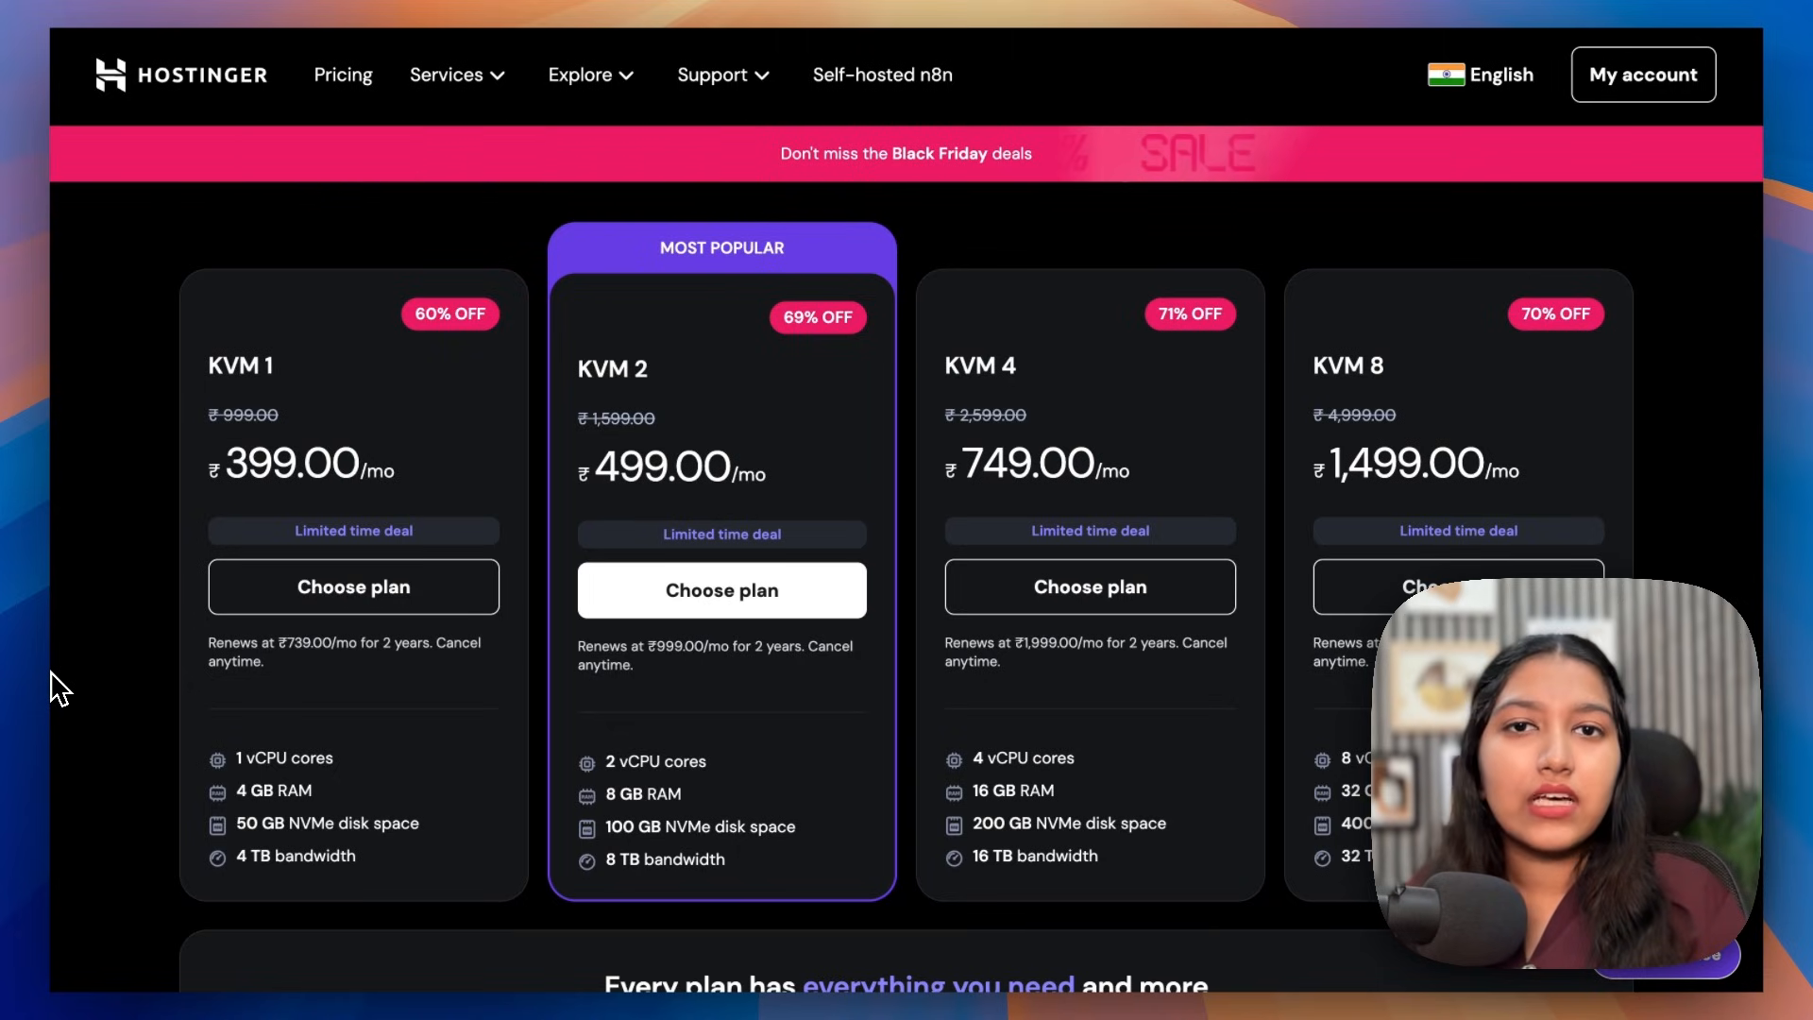
pyautogui.scroll(-1, 54, 676)
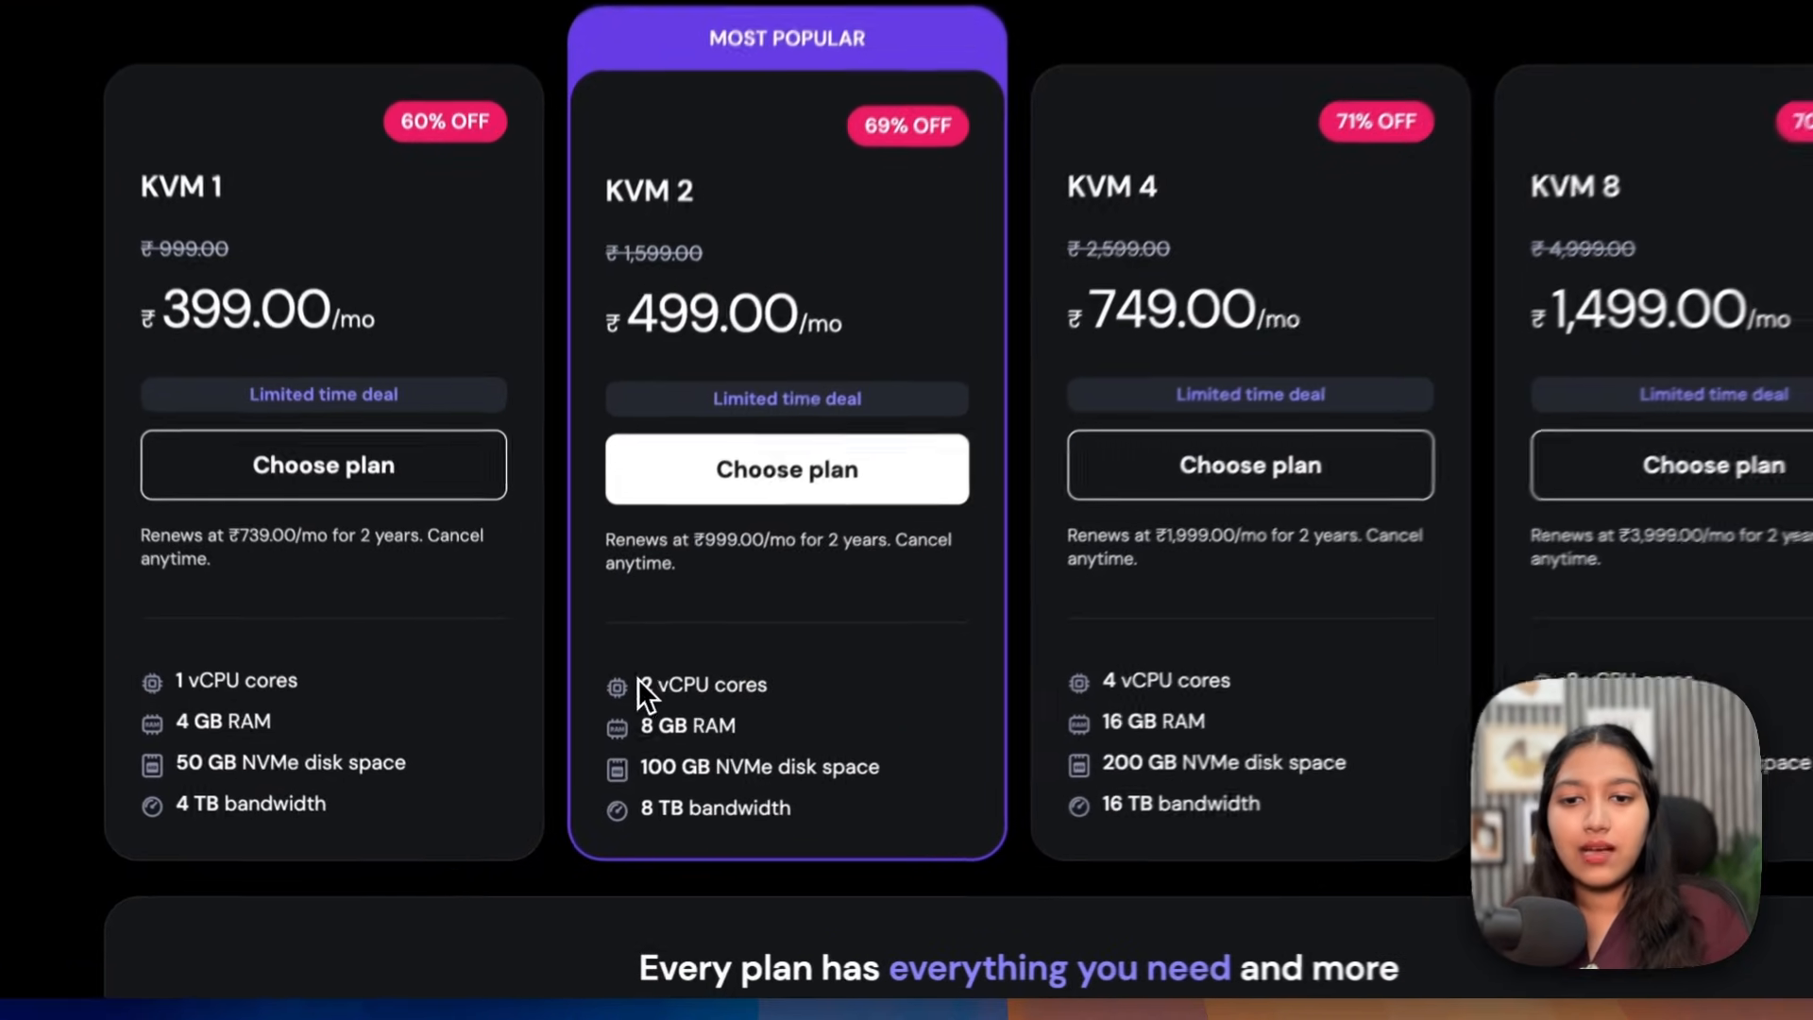
pyautogui.moveTo(605, 742); pyautogui.dragTo(719, 744)
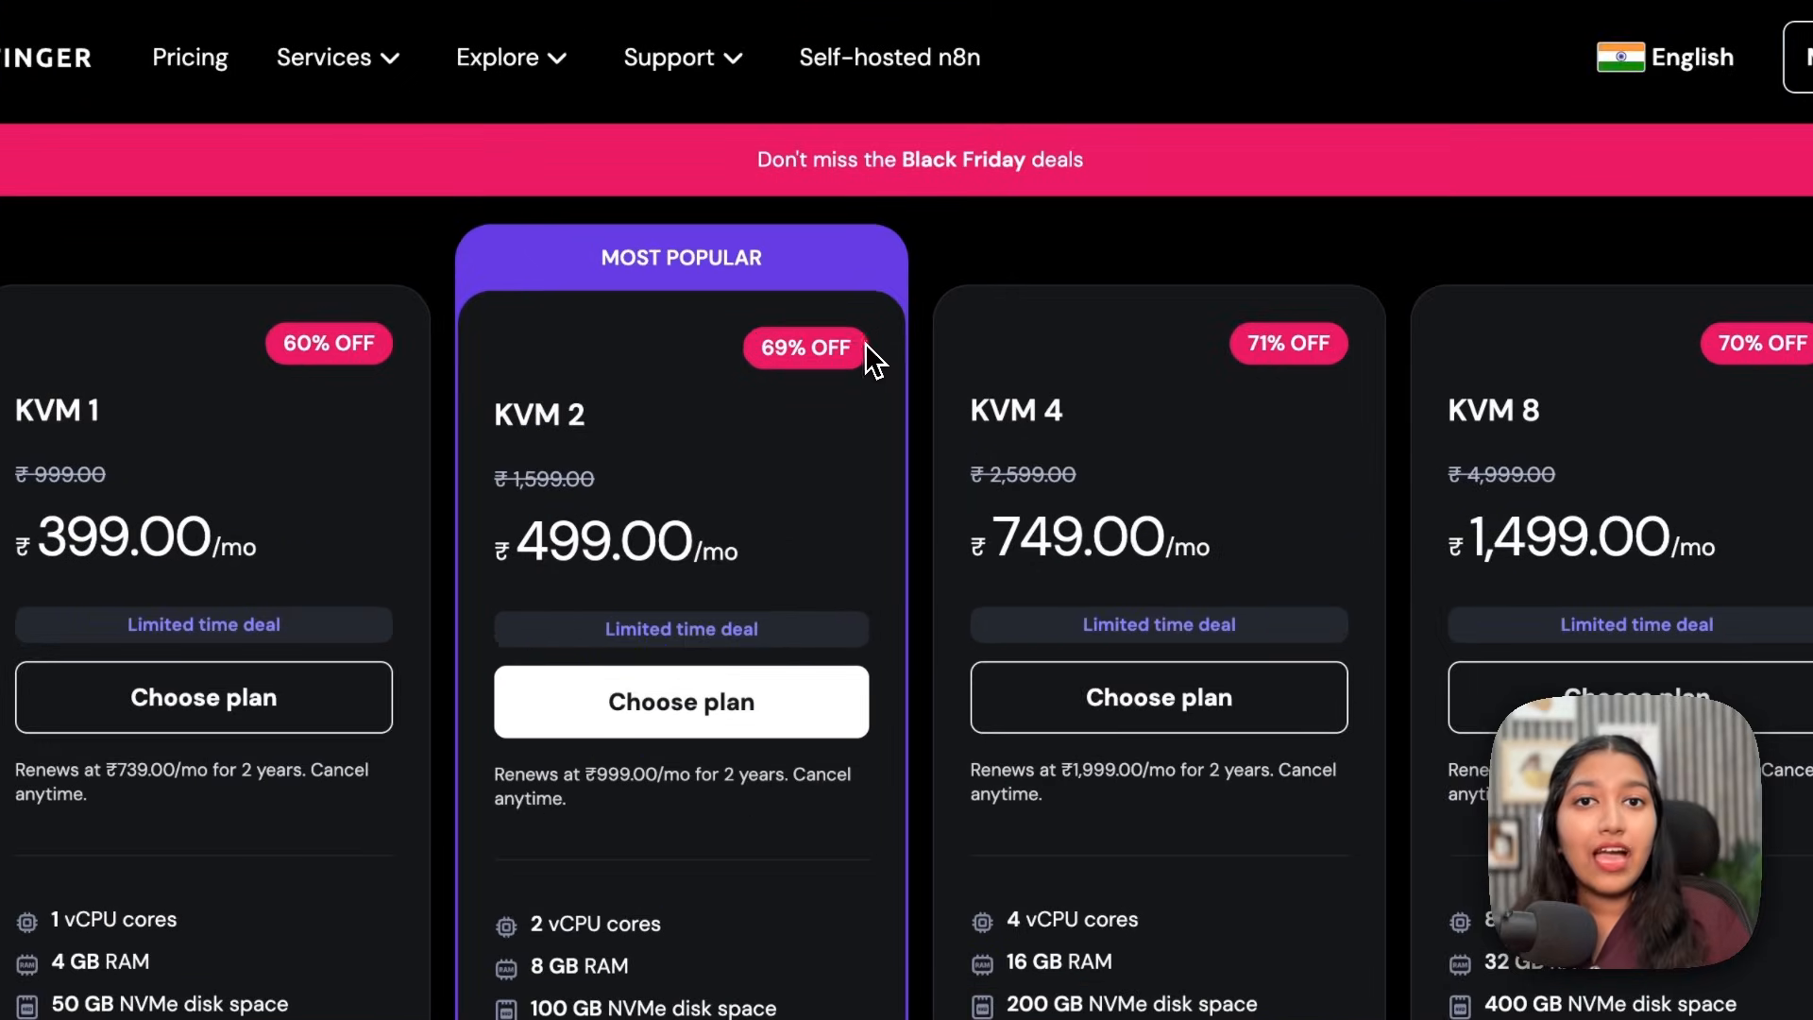
pyautogui.moveTo(863, 306); pyautogui.dragTo(765, 309)
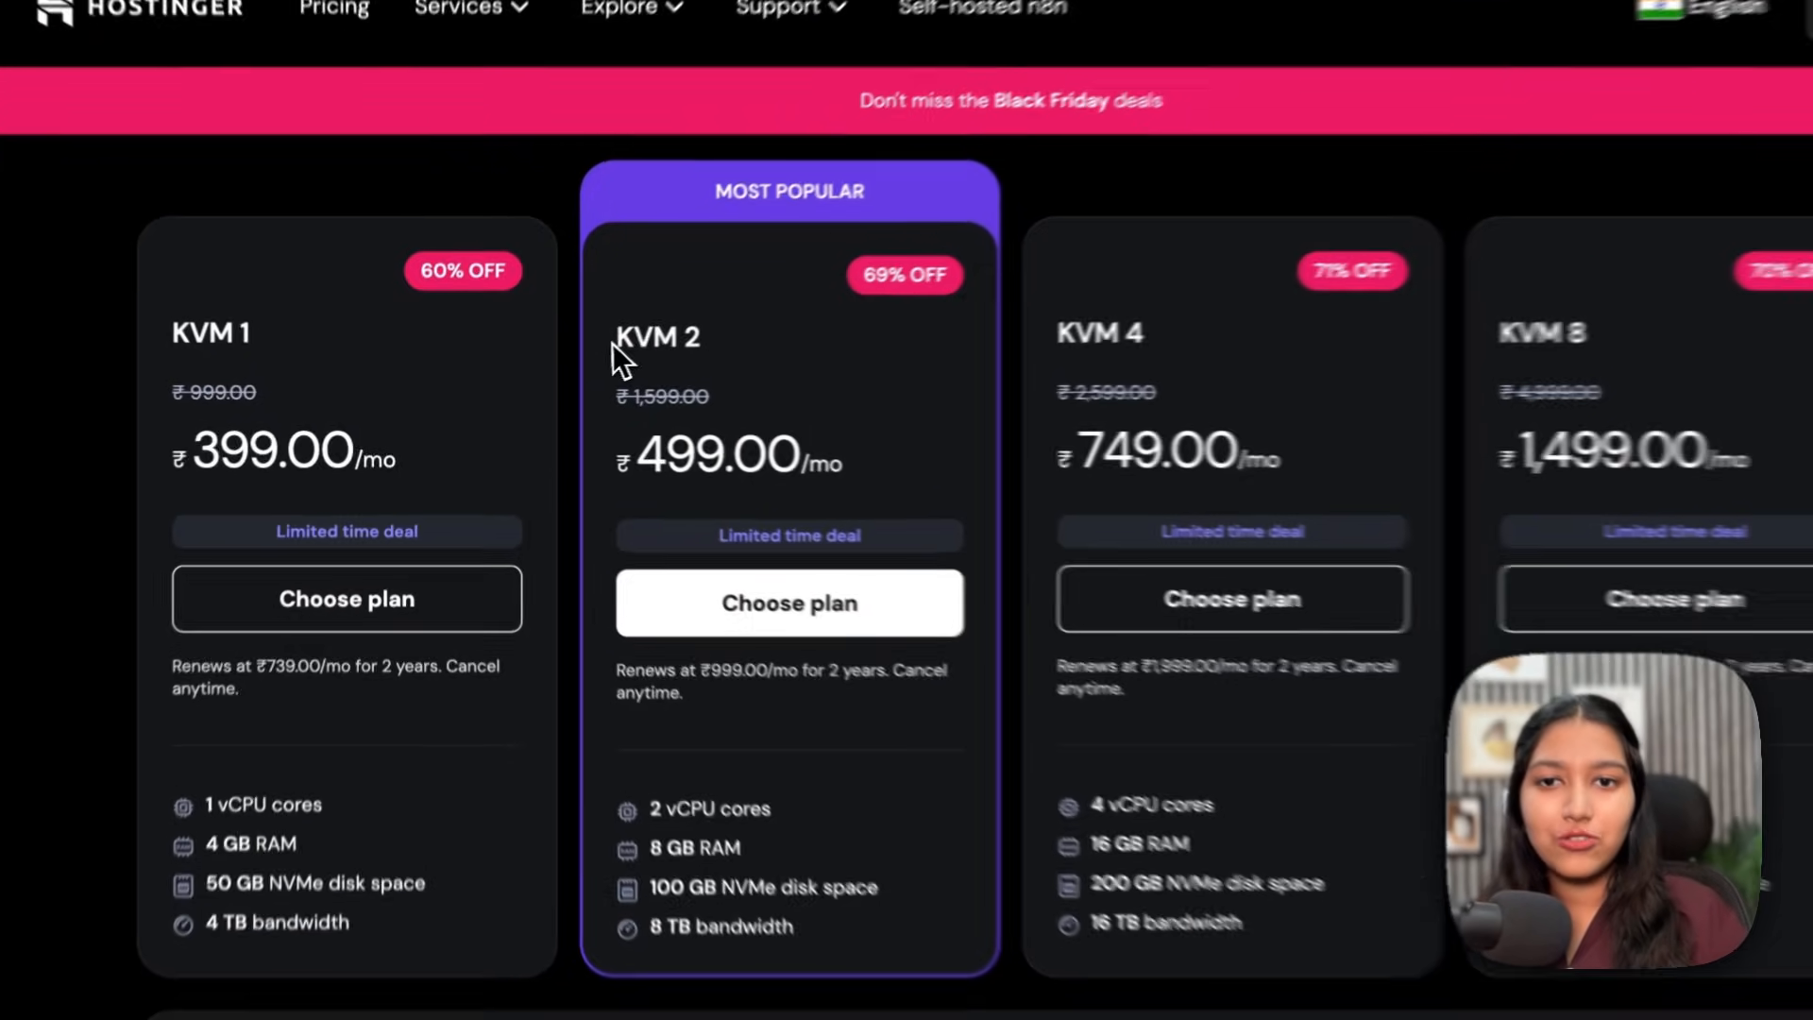
pyautogui.moveTo(578, 353); pyautogui.dragTo(679, 370)
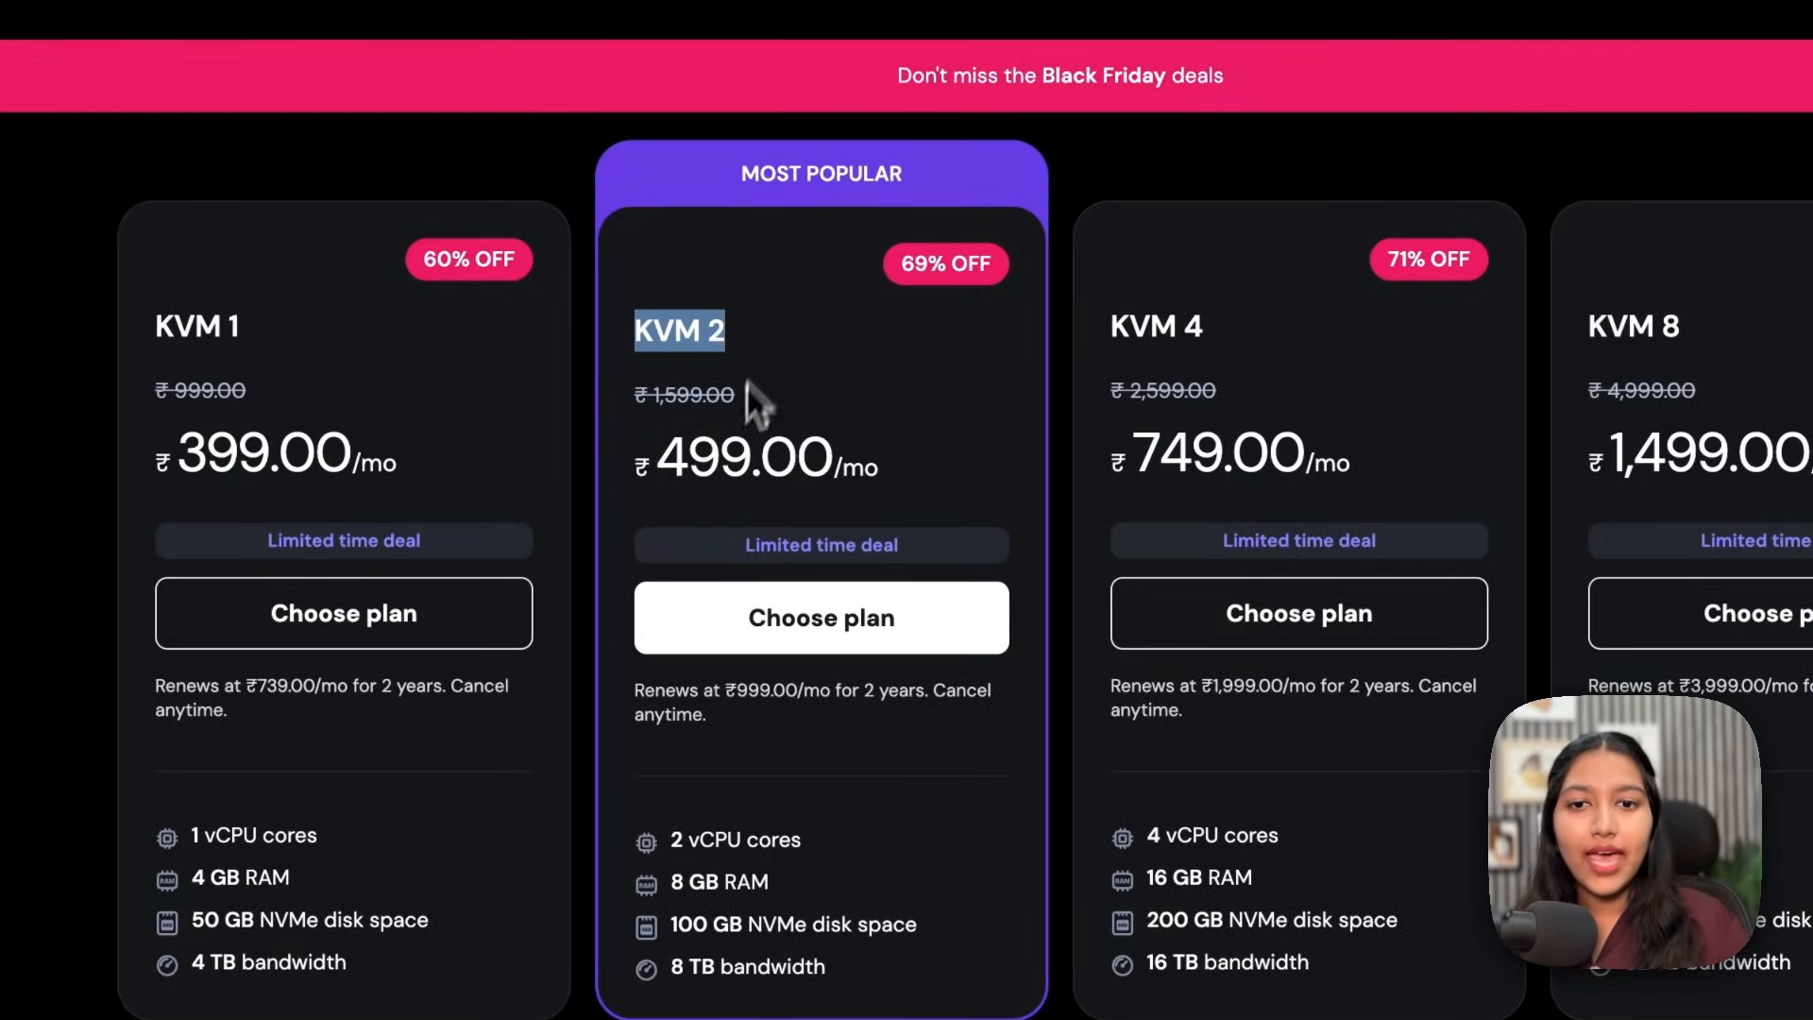
pyautogui.click(761, 631)
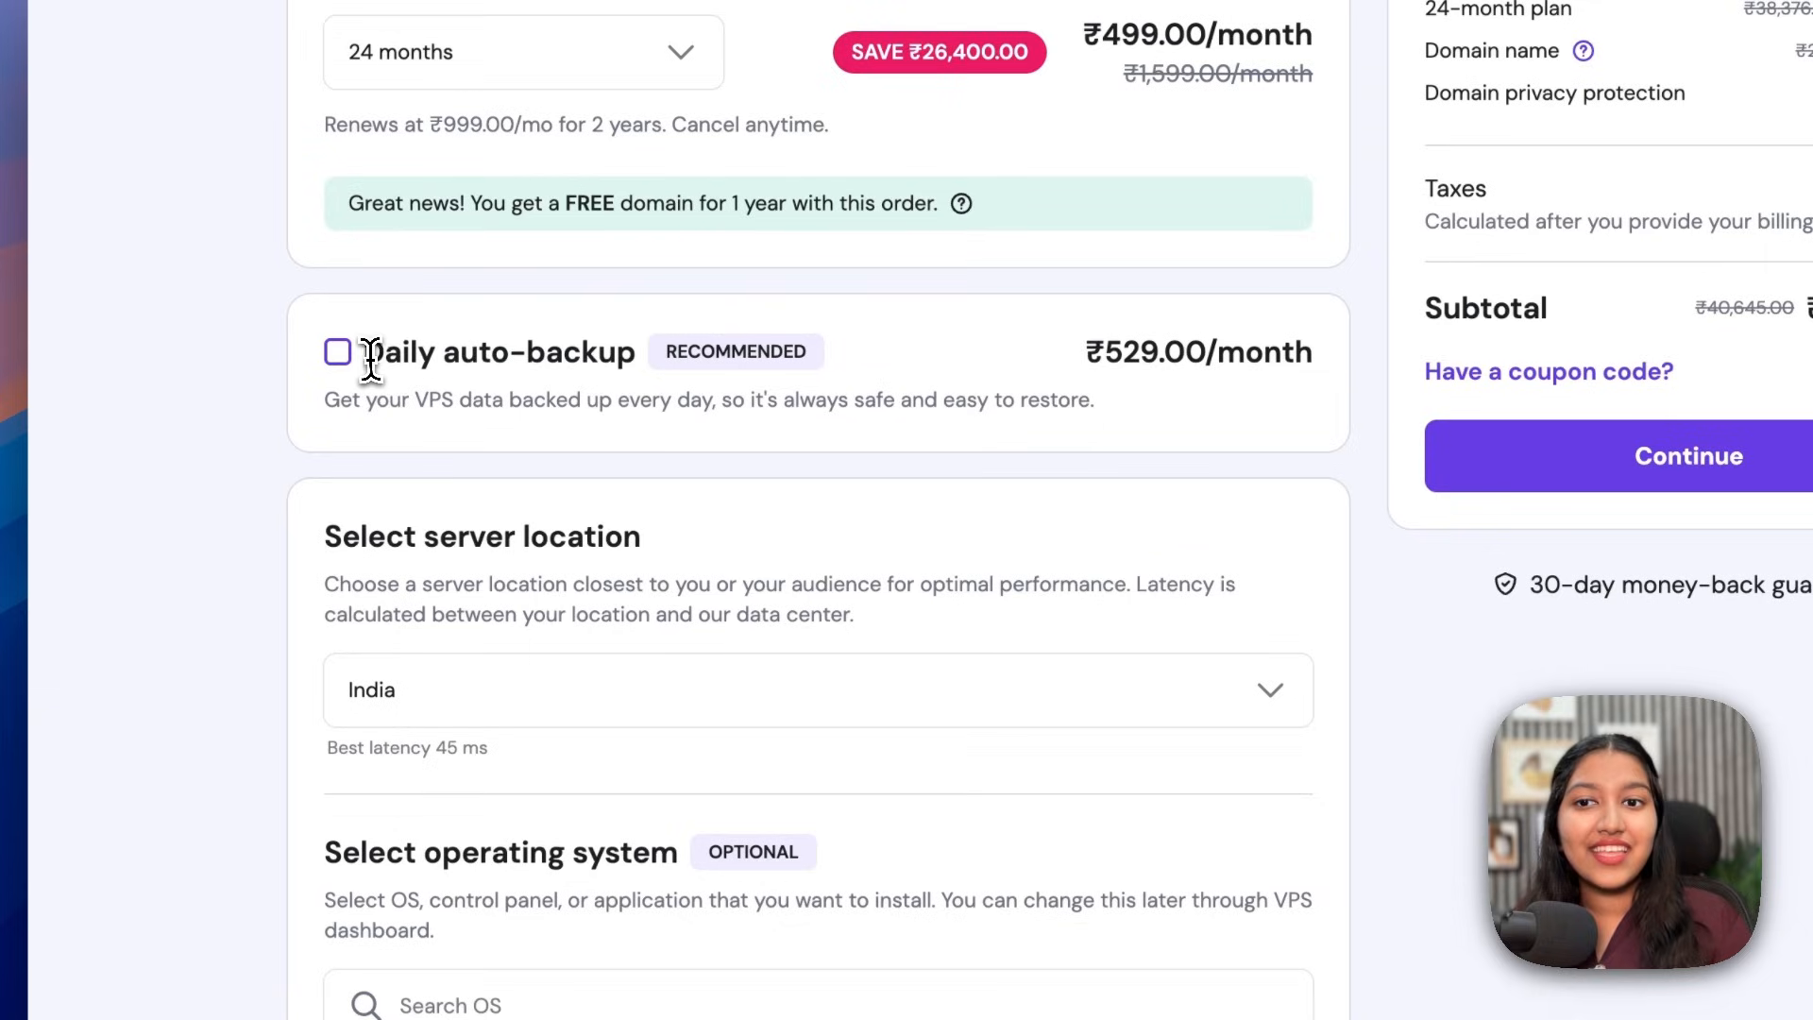
# Step: Apply a discount coupon code to the KVM 2 order, giving a 15% discount
pyautogui.moveTo(366, 357); pyautogui.dragTo(639, 370)
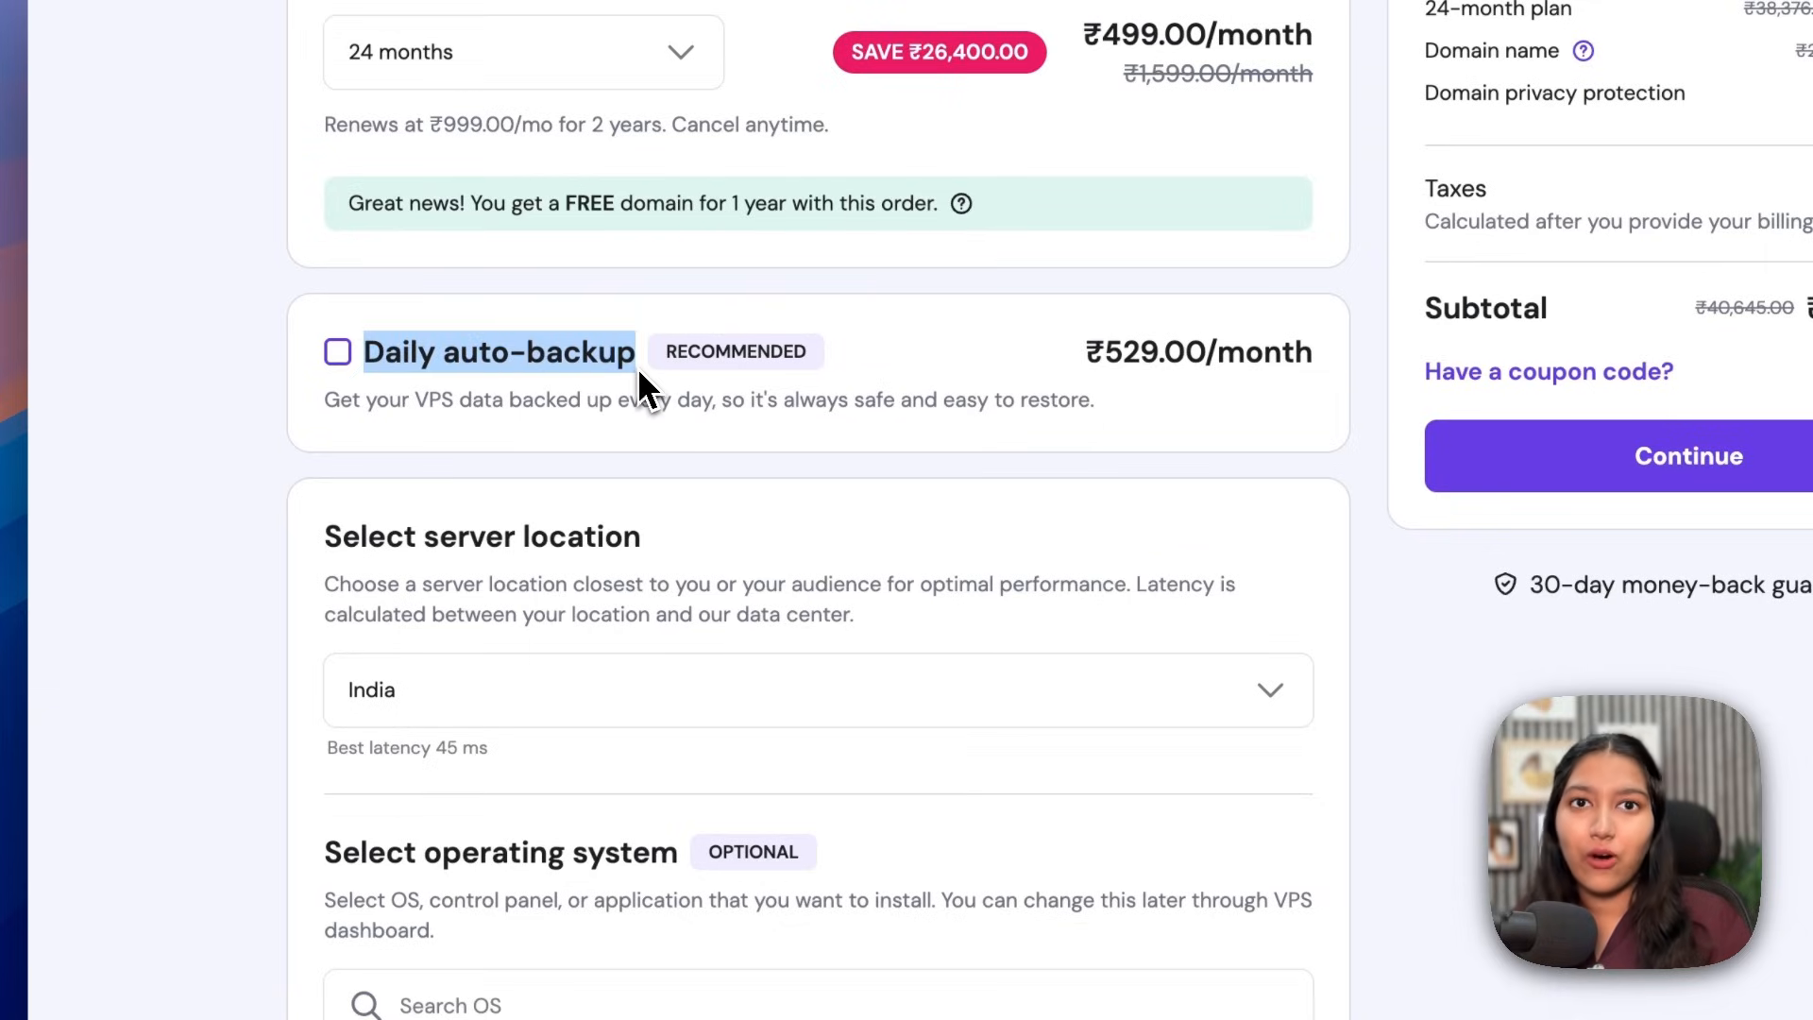
pyautogui.scroll(-4, 639, 373)
pyautogui.moveTo(343, 166); pyautogui.dragTo(627, 174)
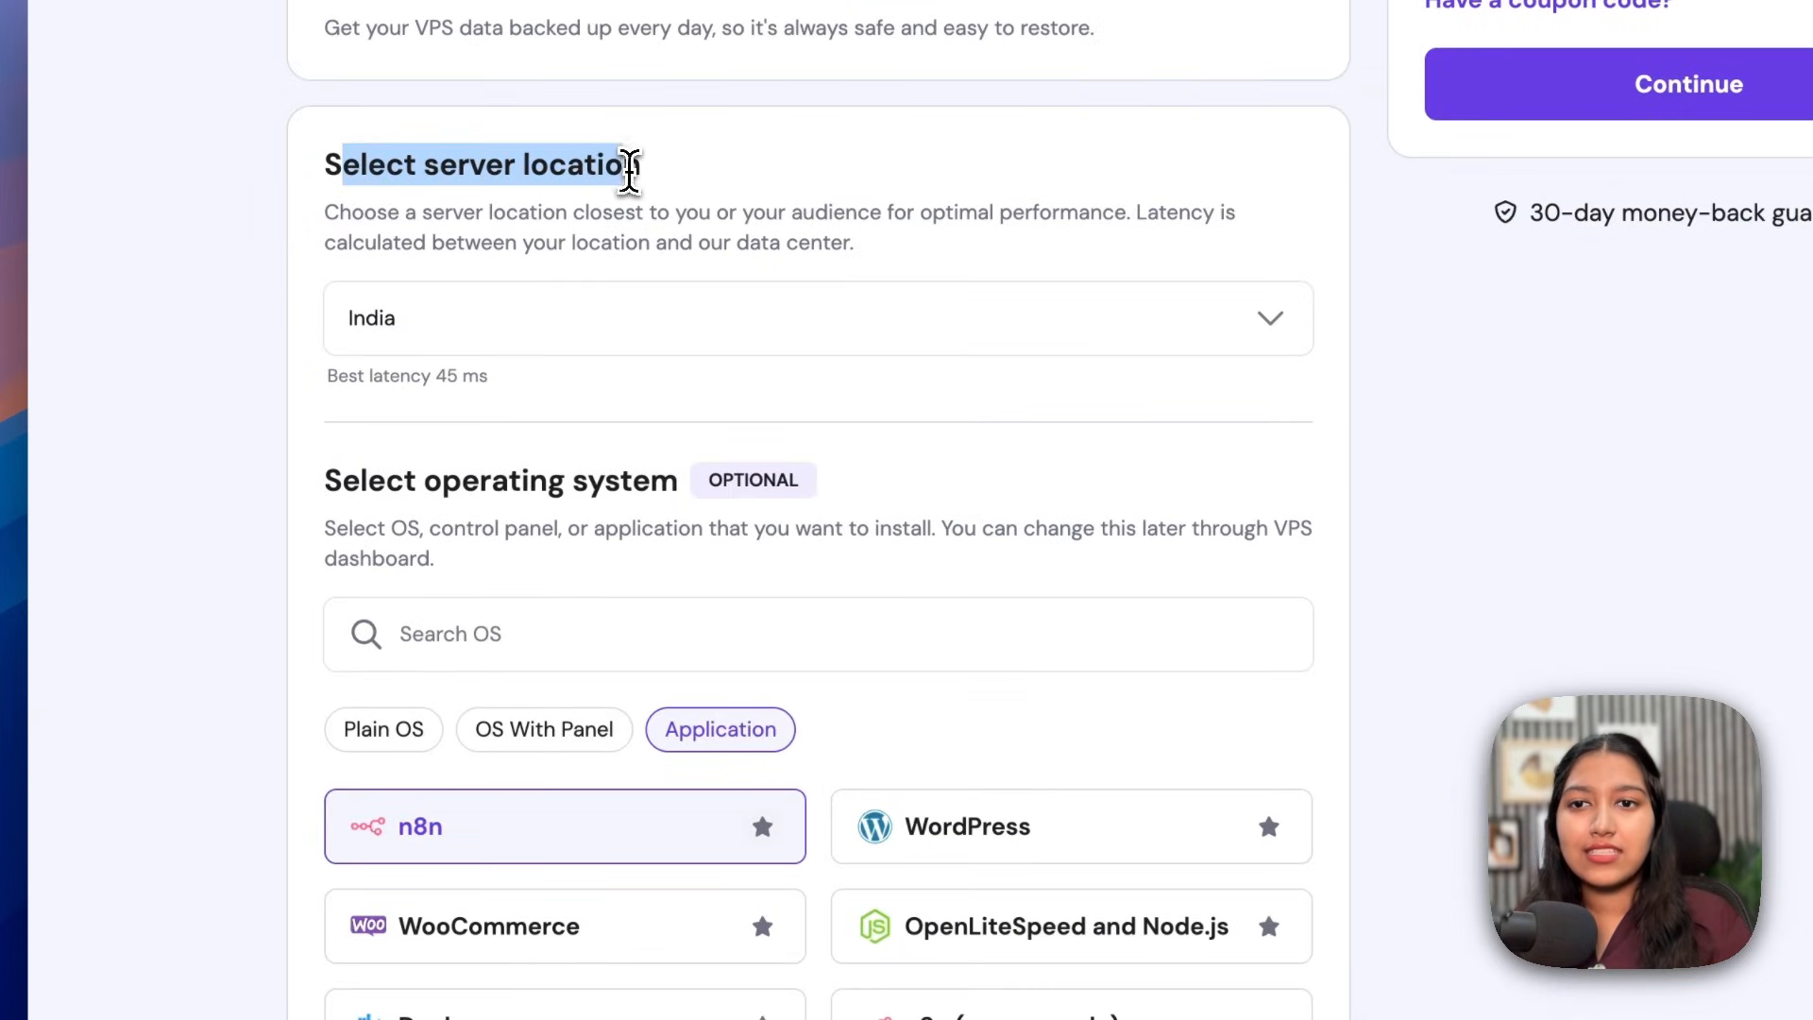
pyautogui.scroll(-1, 629, 170)
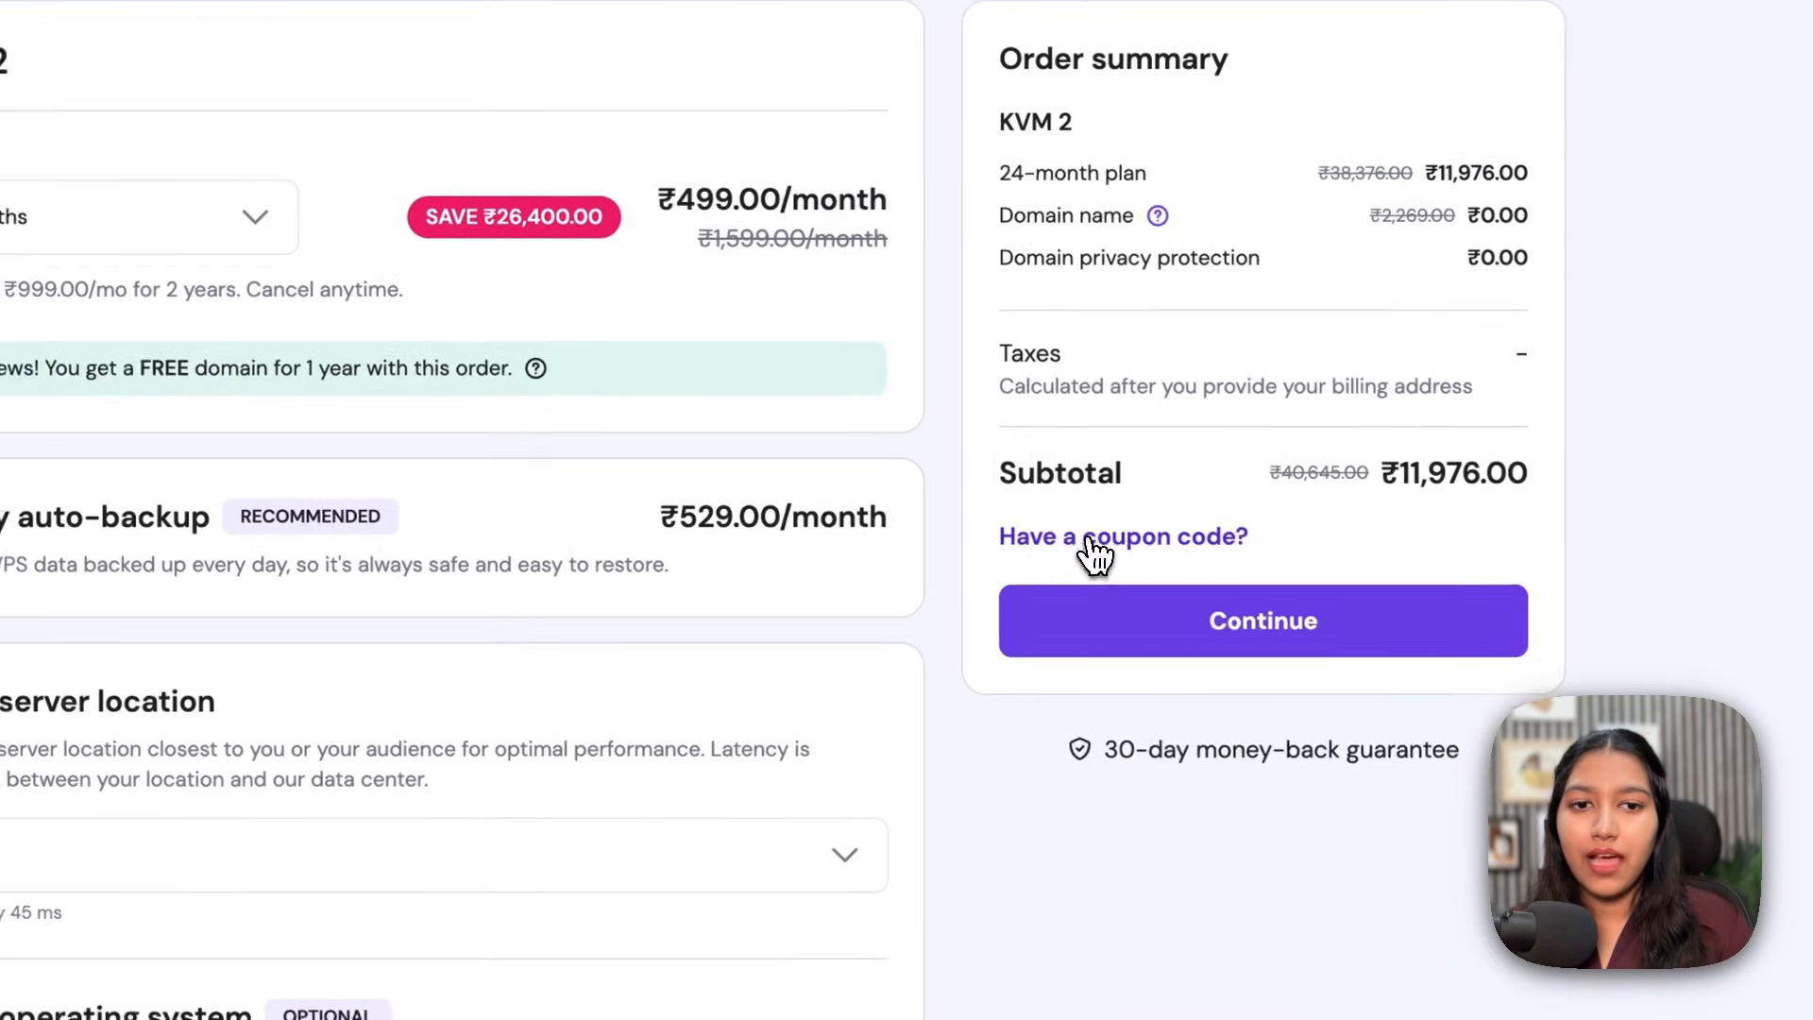
pyautogui.click(1090, 540)
pyautogui.write('YASHICA1')
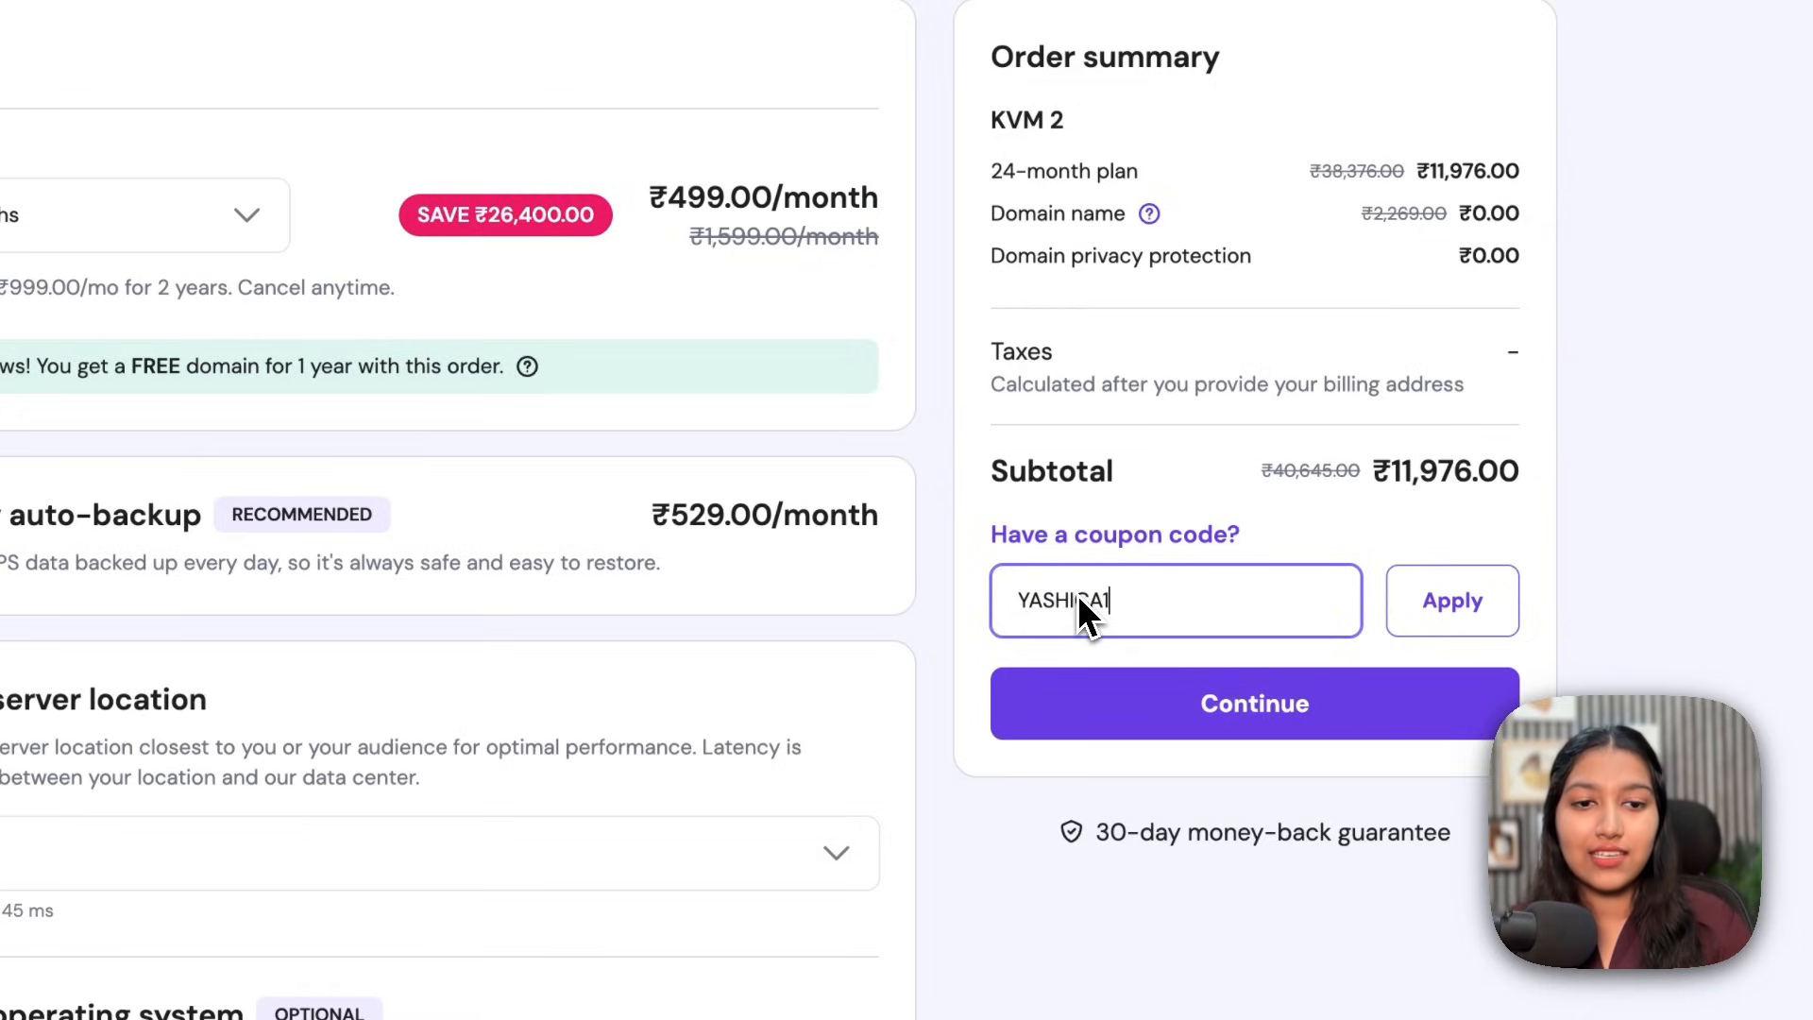
pyautogui.write('5')
pyautogui.click(1435, 610)
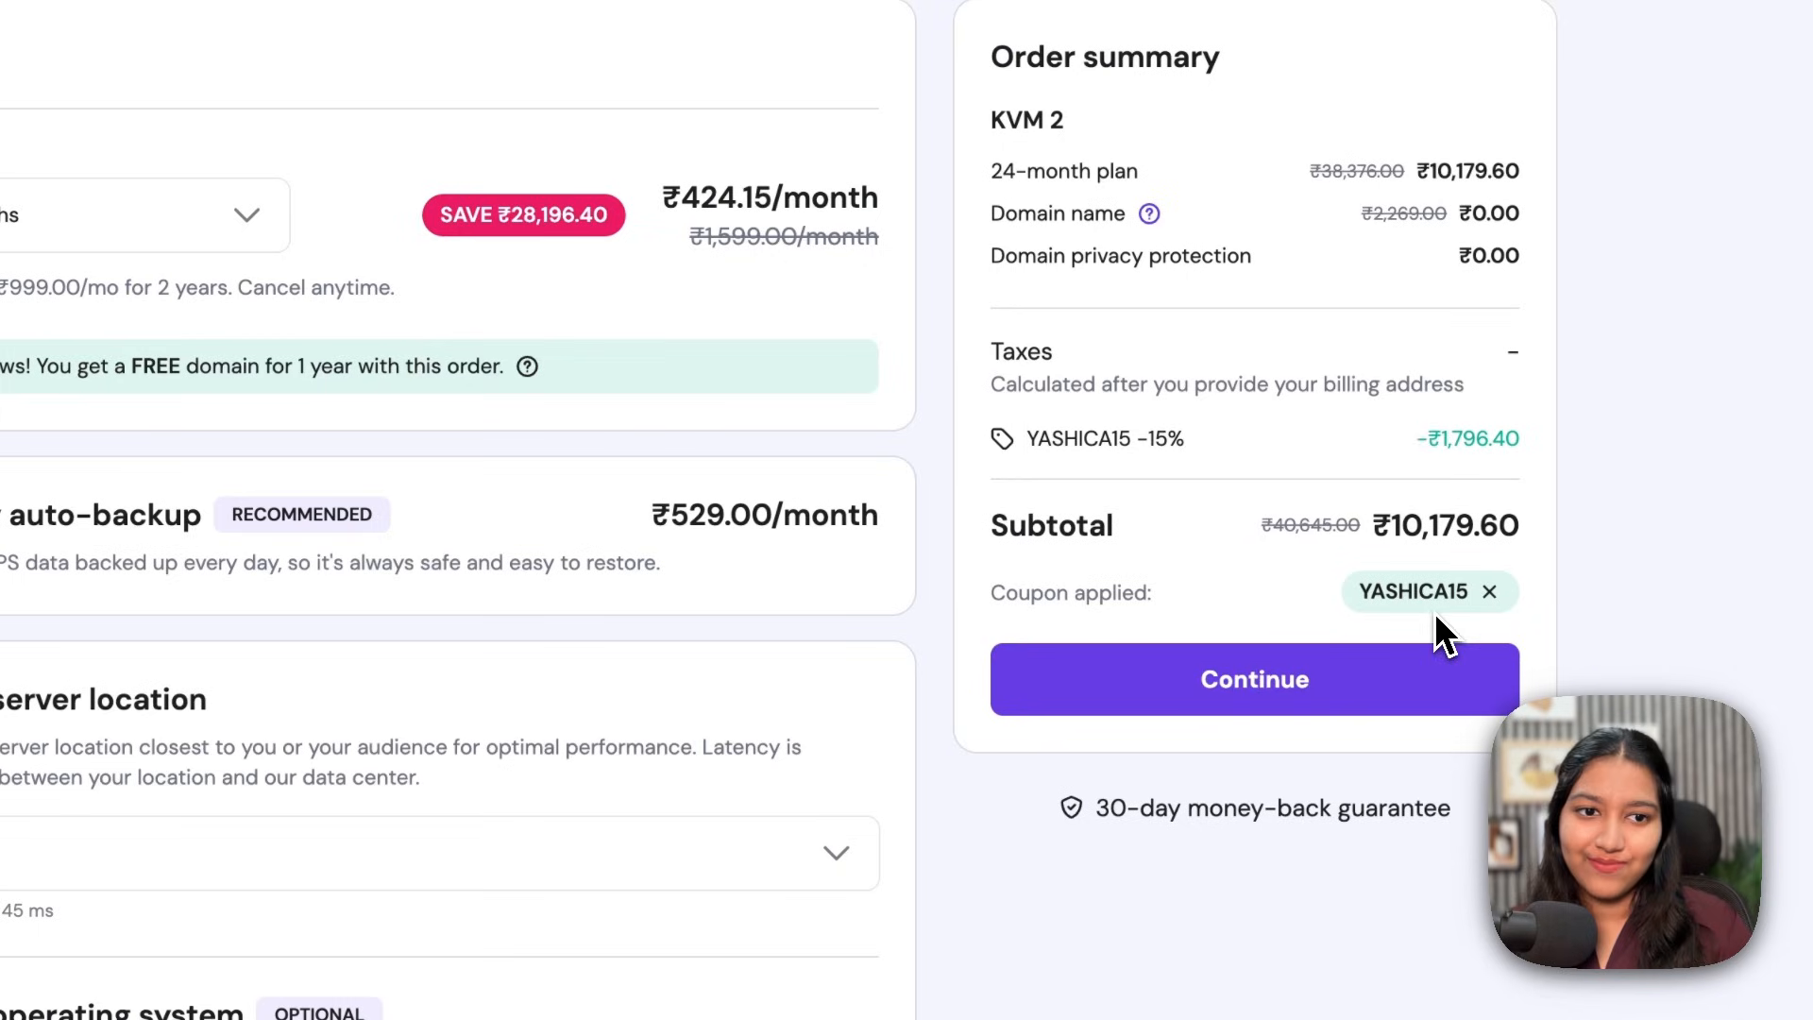
pyautogui.moveTo(1025, 438); pyautogui.dragTo(1565, 440)
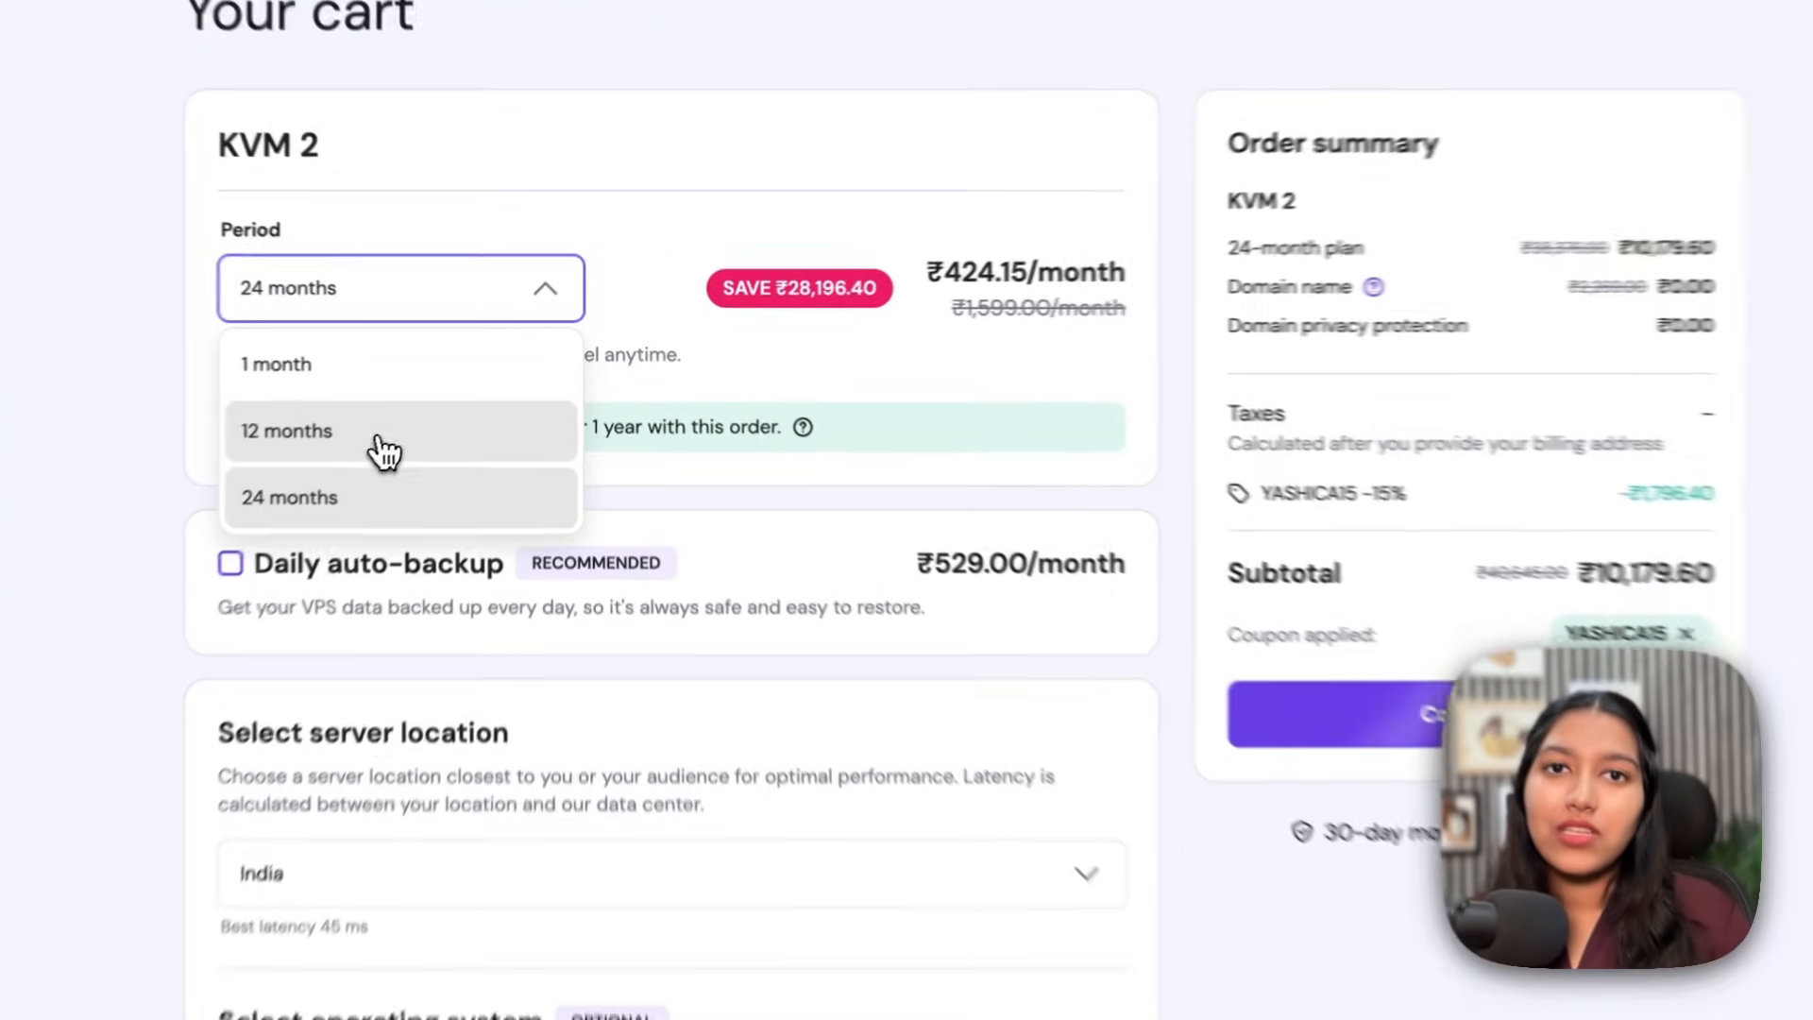
# Step: Switch the plan period to 12 months and reapply the discount coupon
pyautogui.click(415, 415)
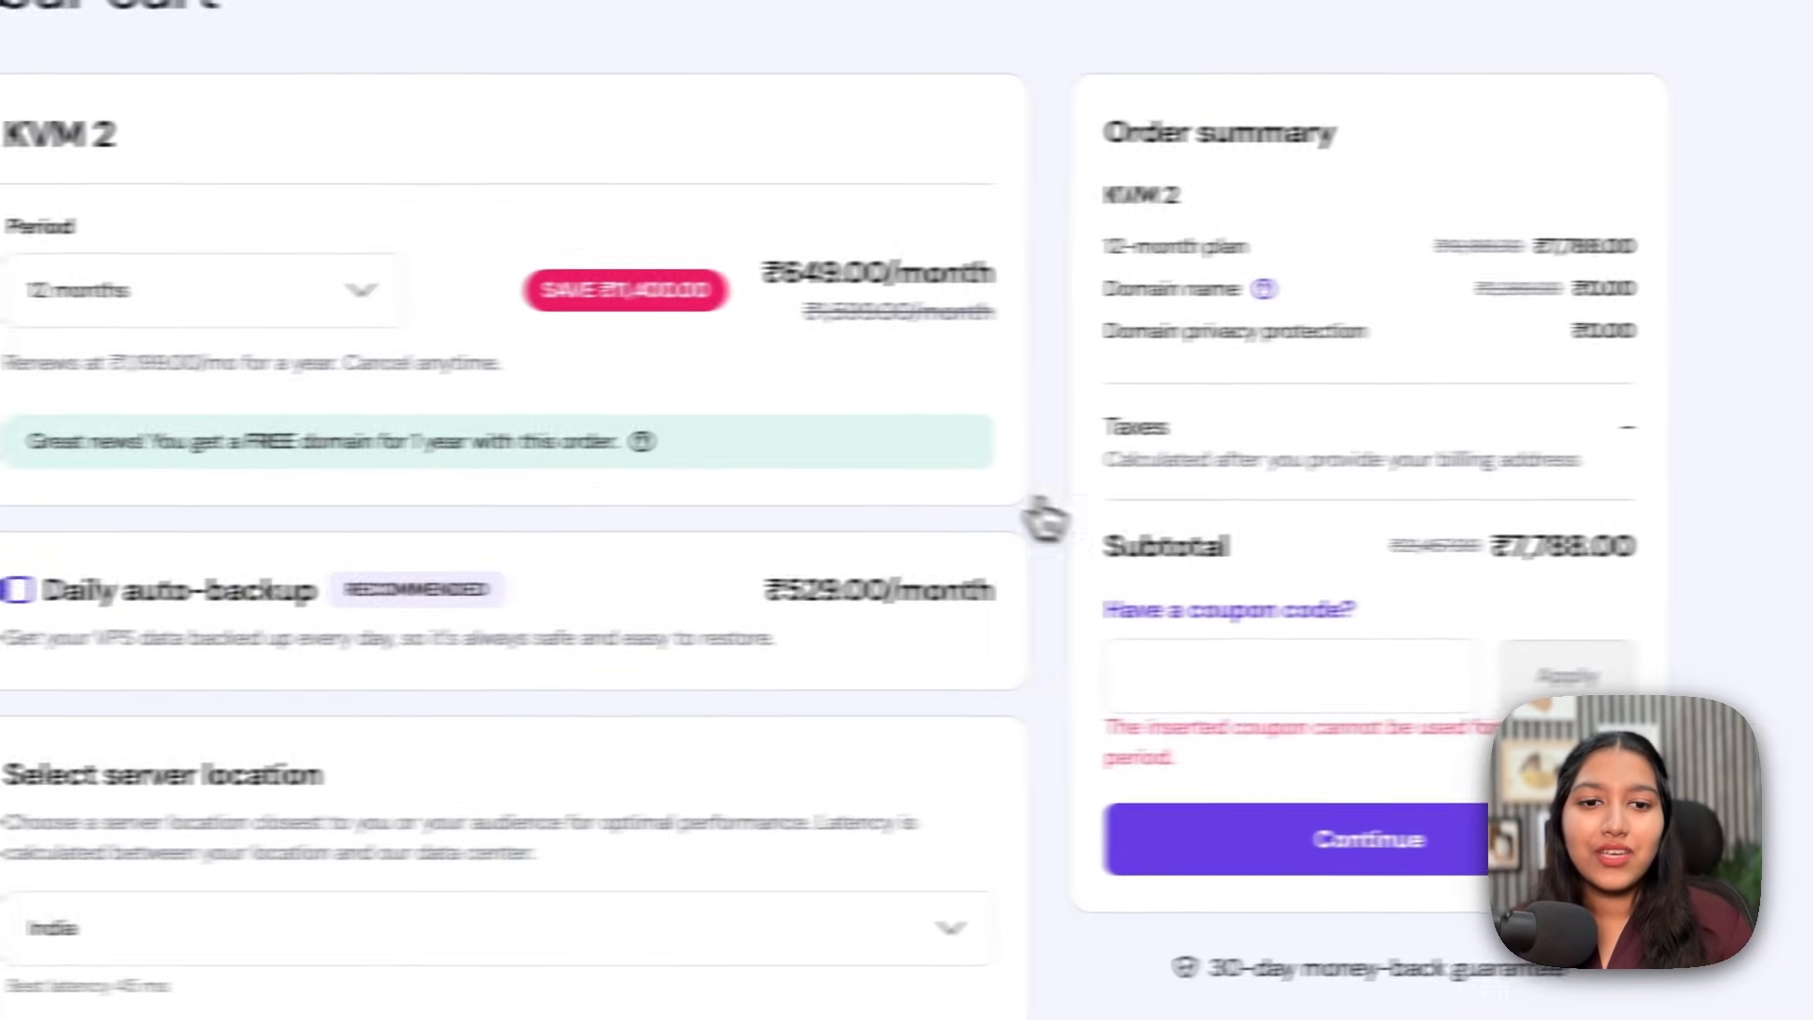
pyautogui.click(1231, 686)
pyautogui.write('YASHIC')
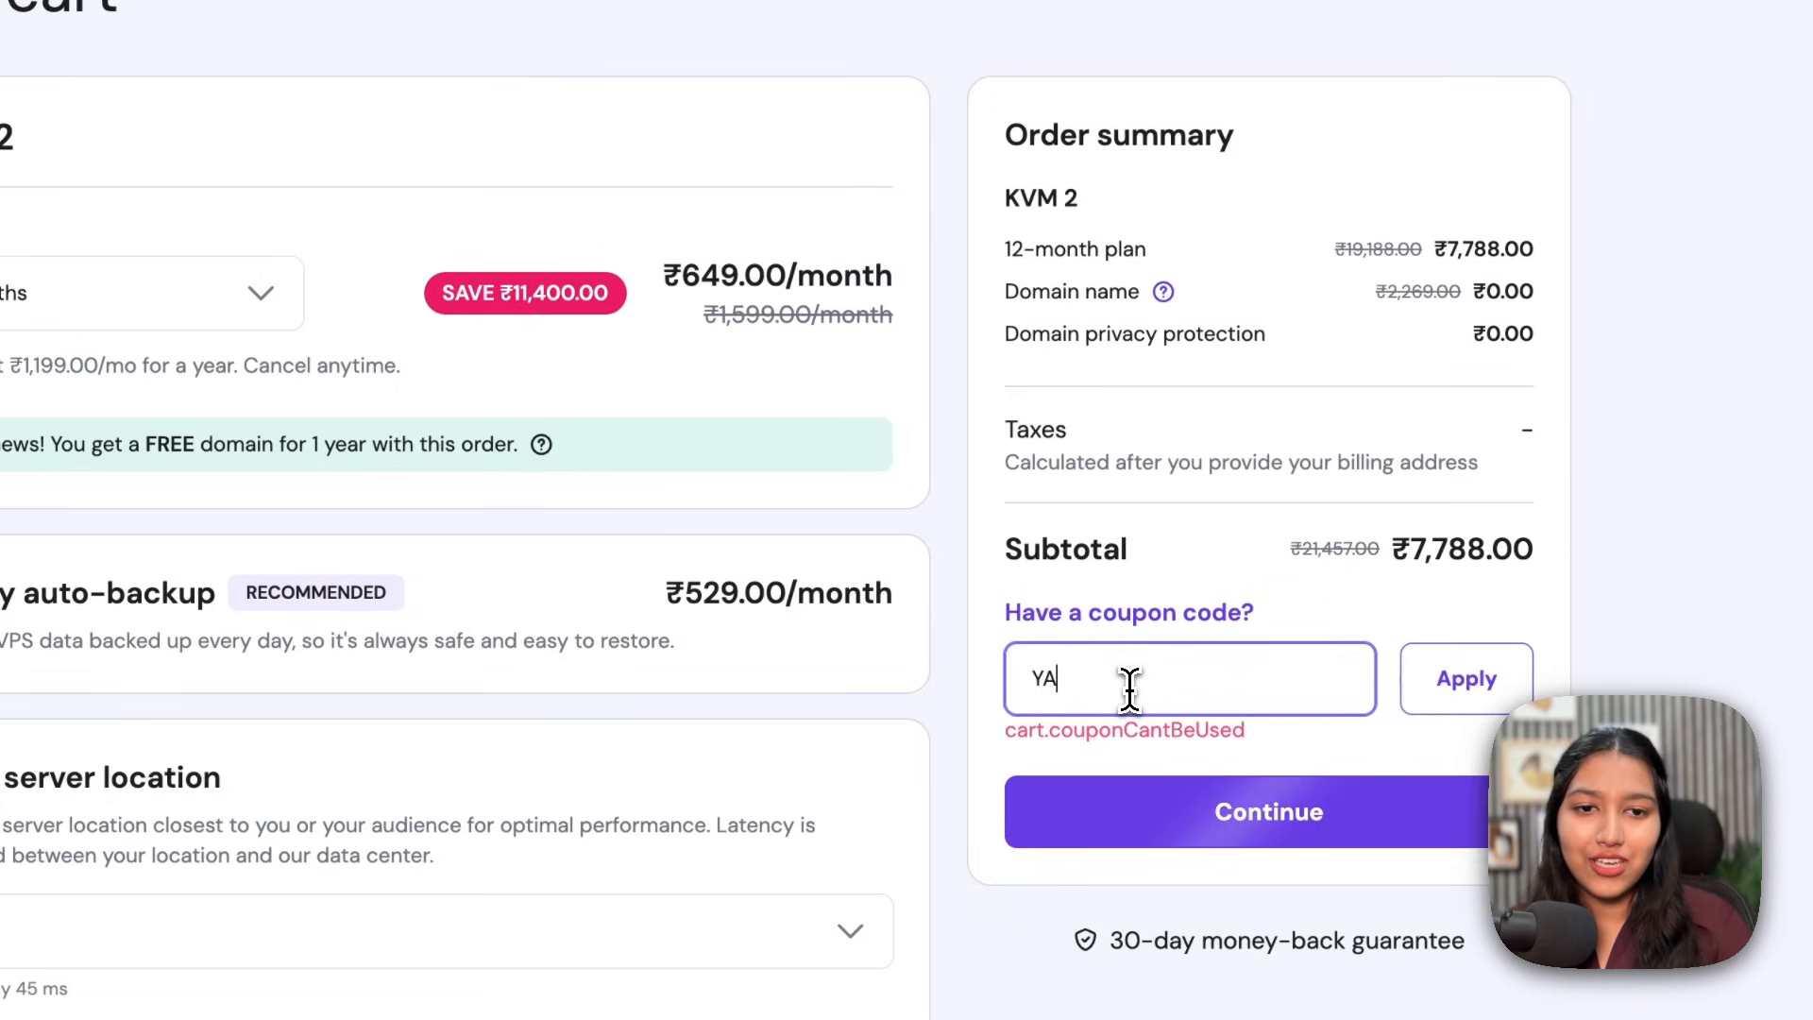
pyautogui.write('A')
pyautogui.click(1457, 704)
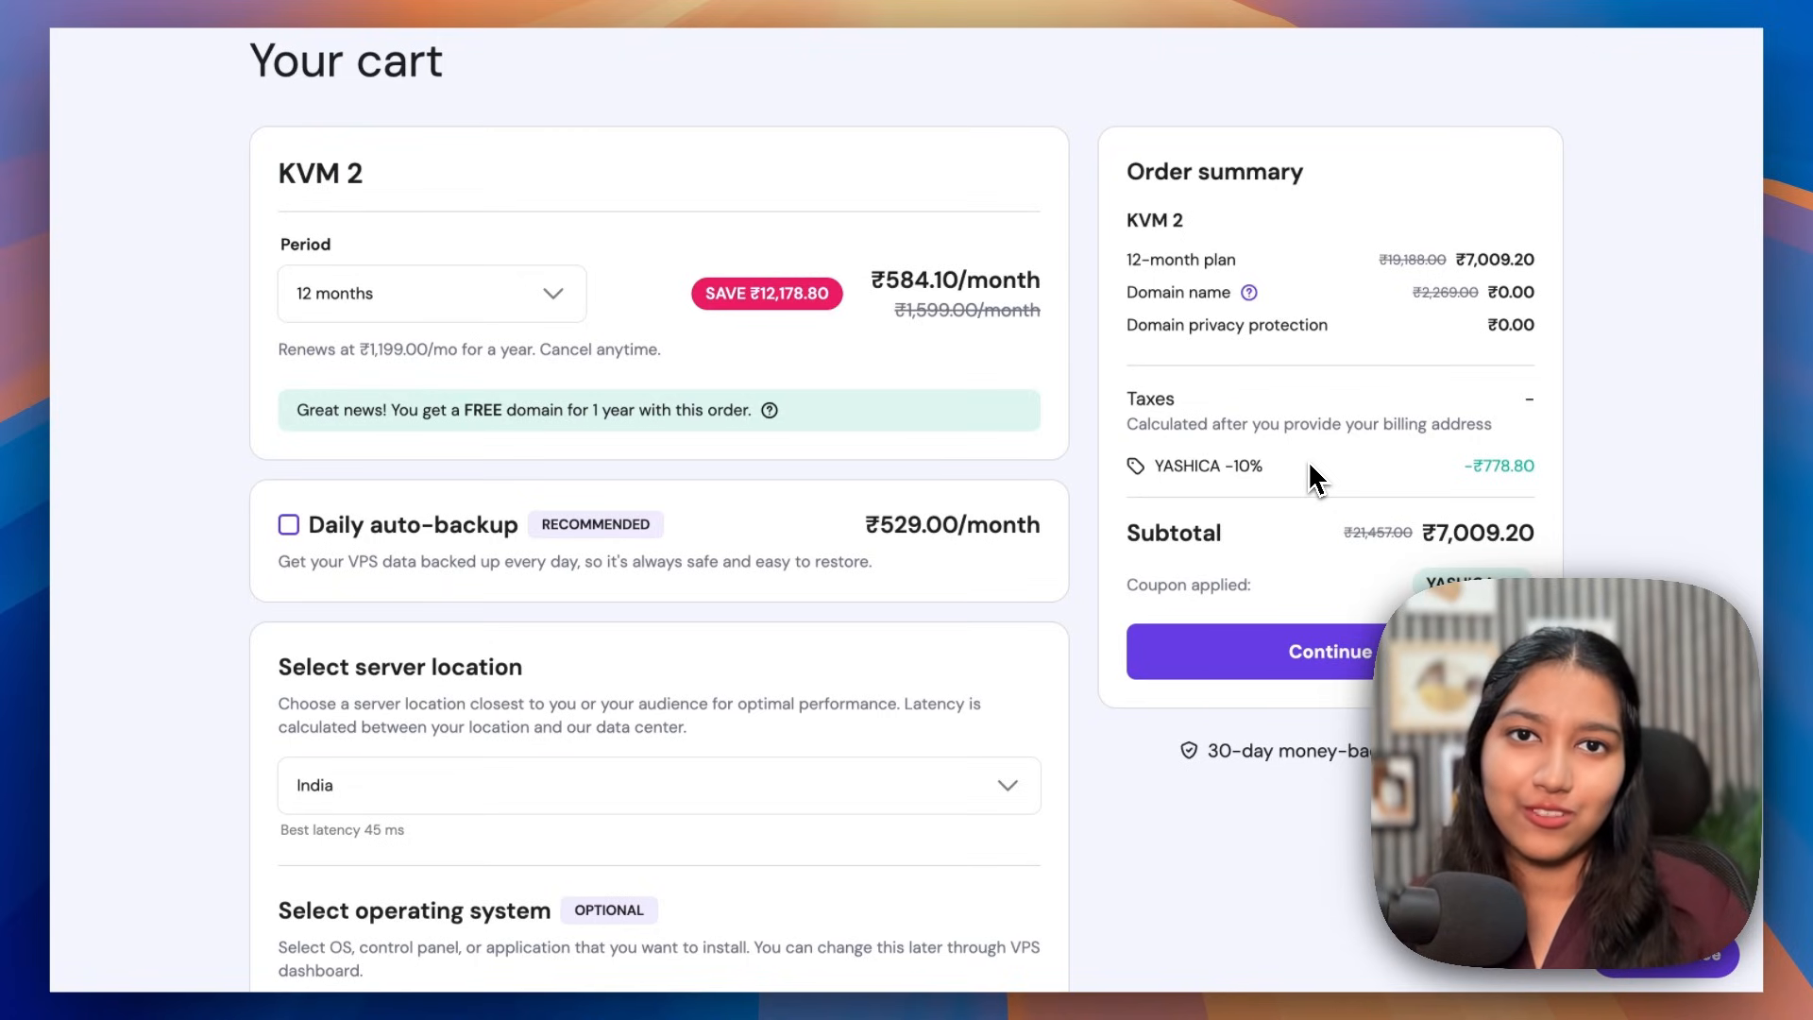
pyautogui.scroll(-1, 1350, 602)
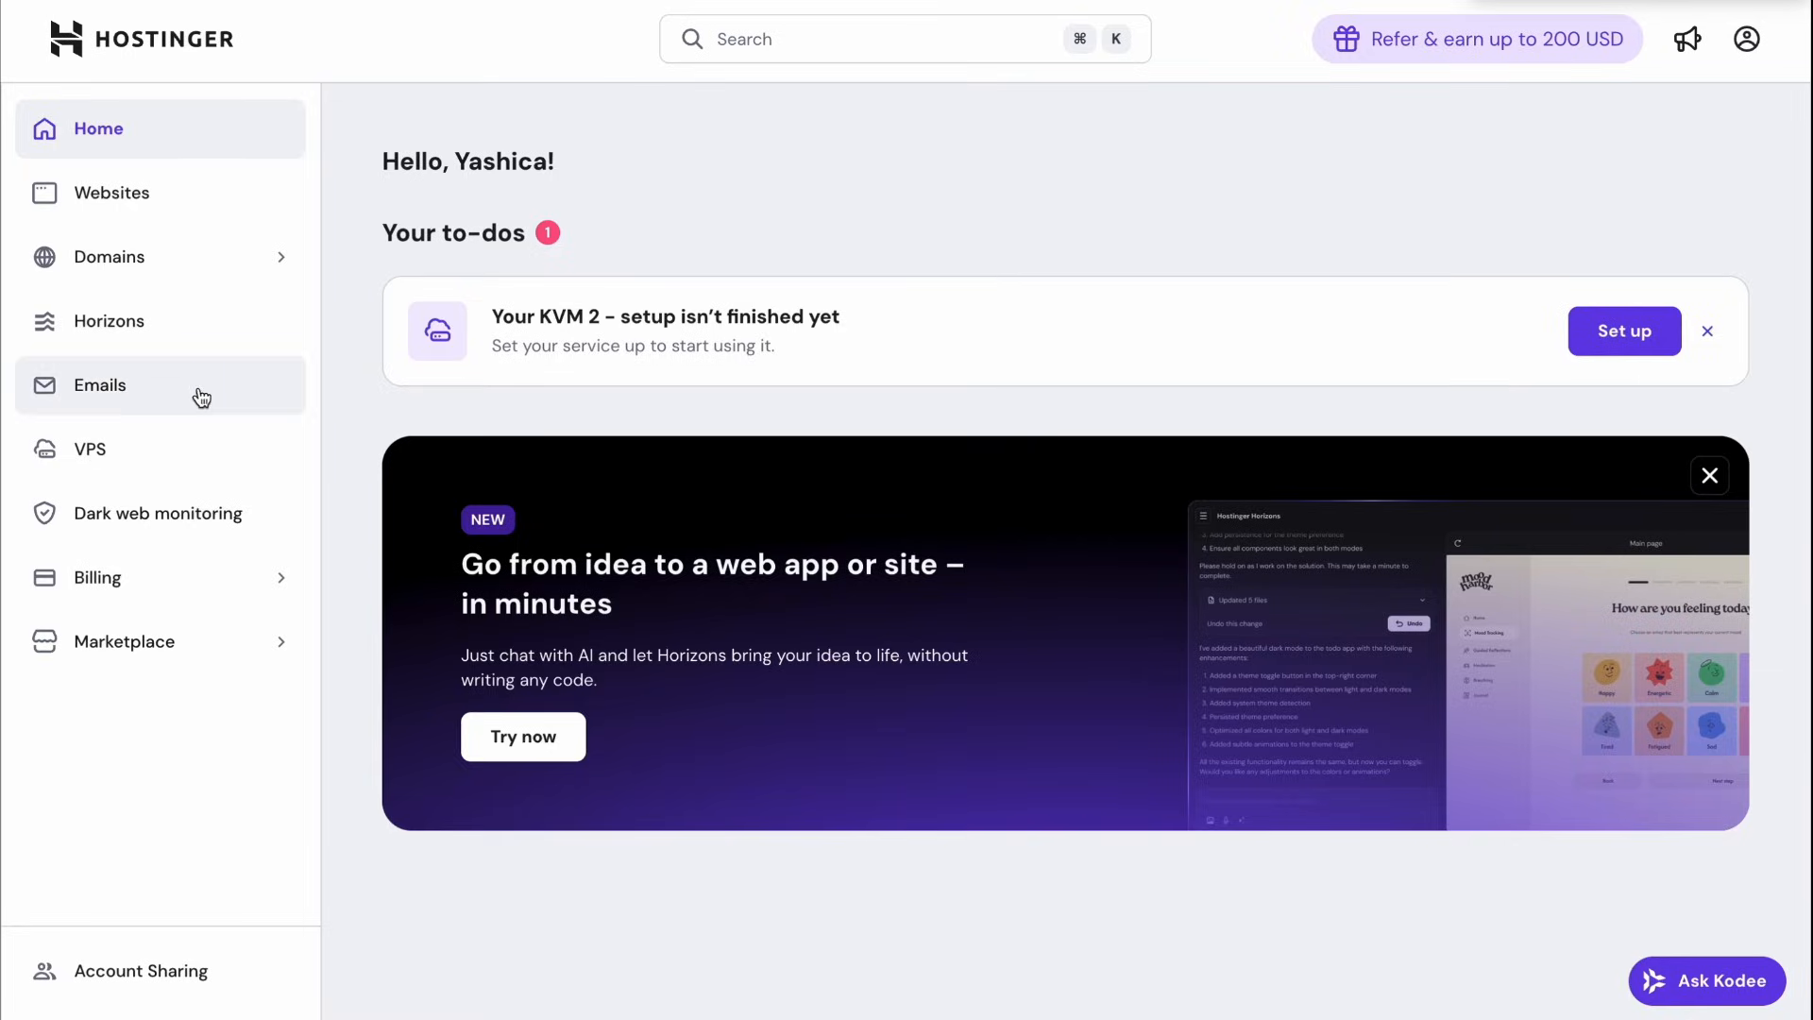
# Step: Start setting up the KVM 2 server with India as its location
pyautogui.click(182, 452)
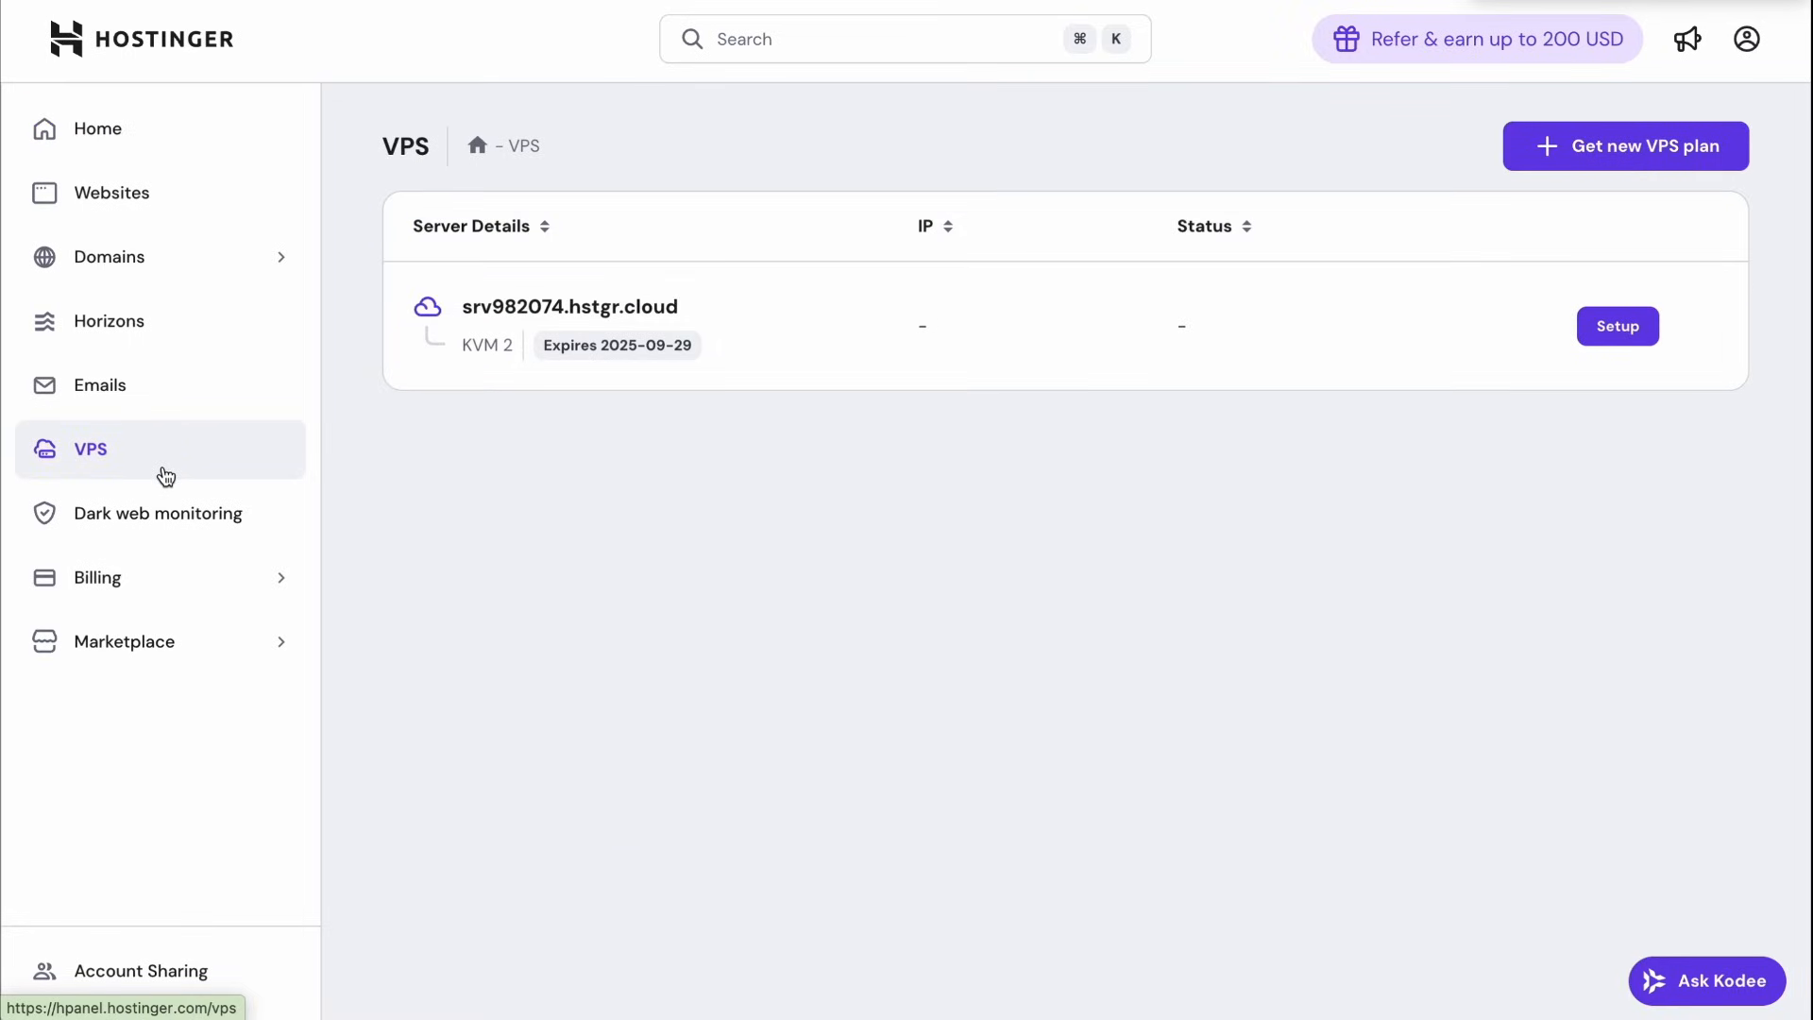
pyautogui.moveTo(462, 348); pyautogui.dragTo(499, 343)
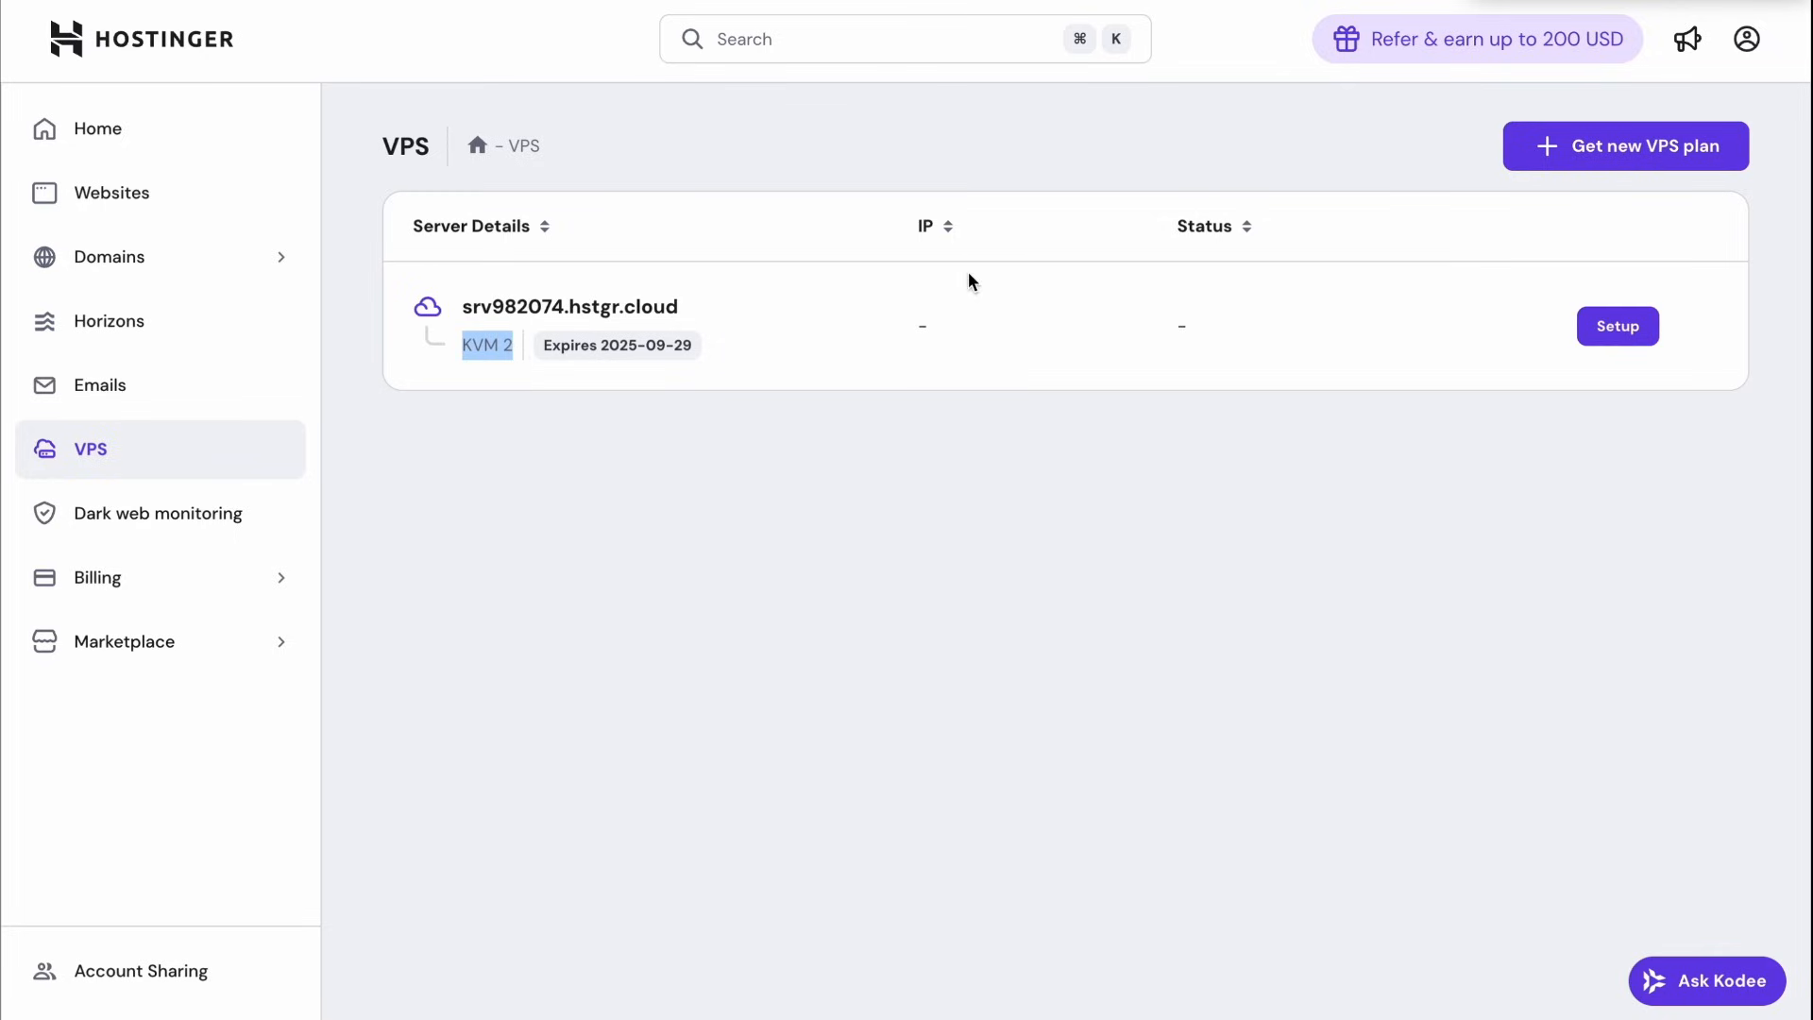
pyautogui.click(1611, 331)
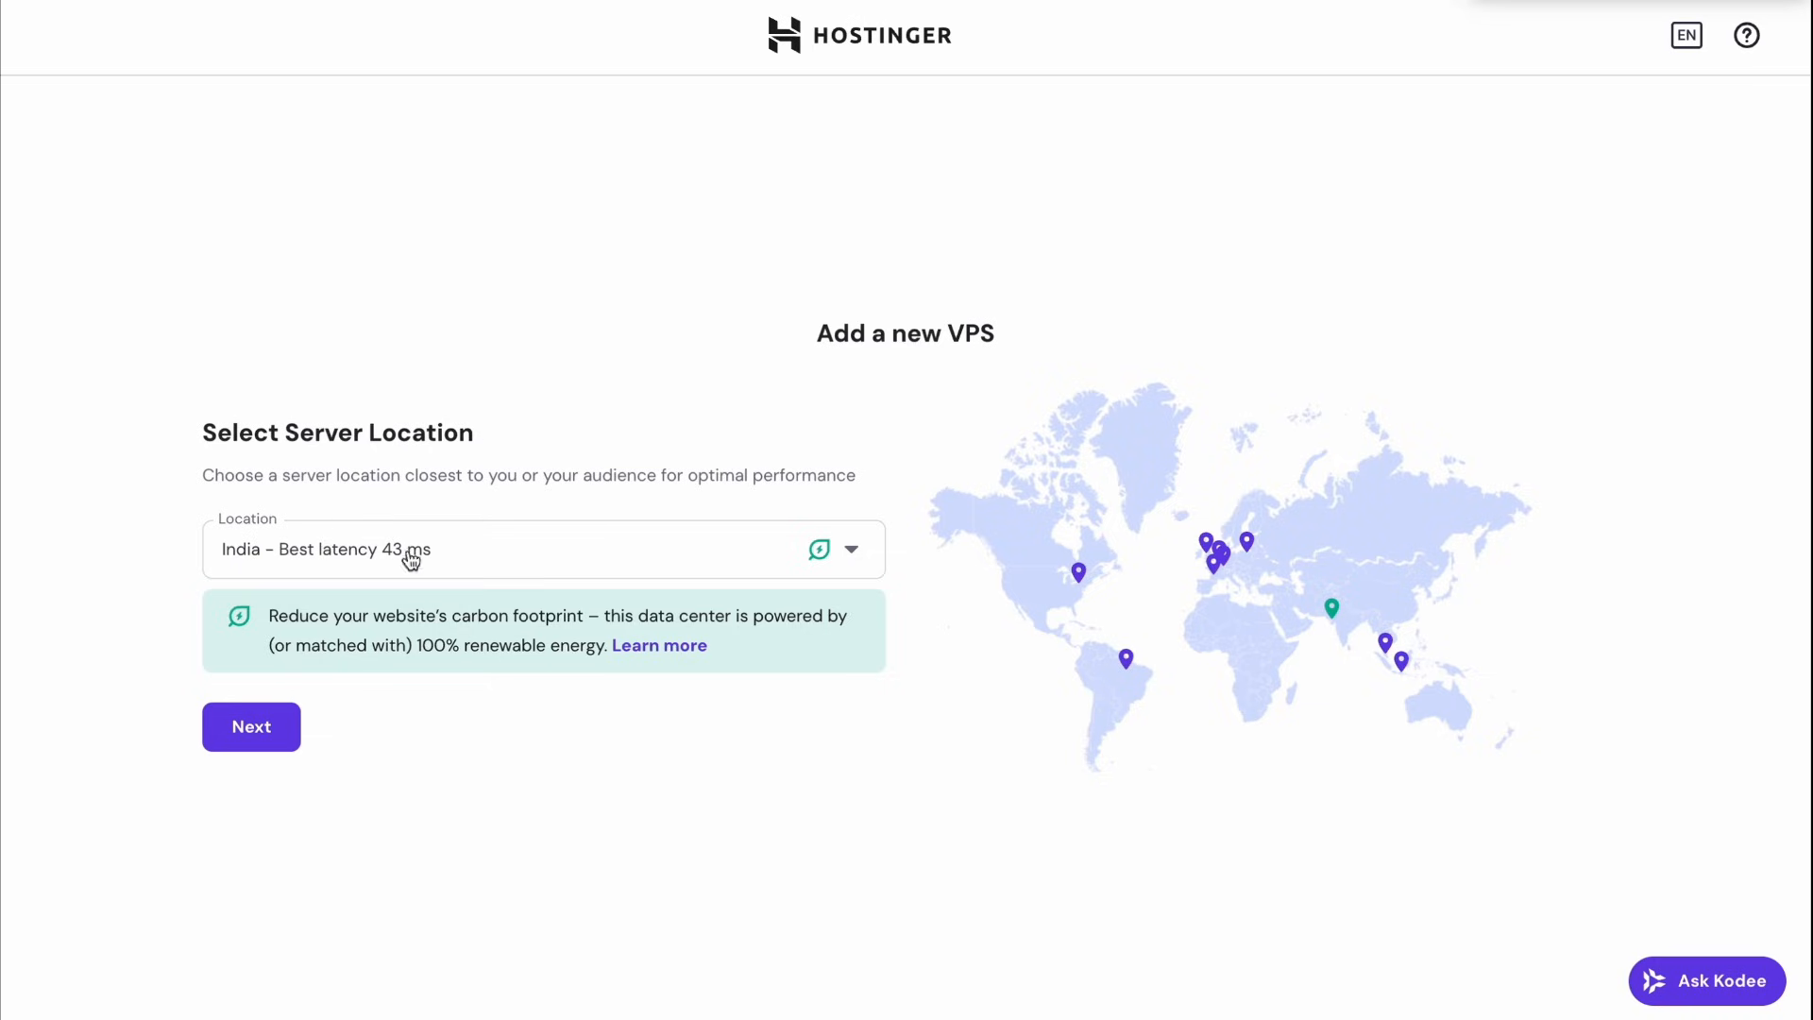
pyautogui.click(248, 723)
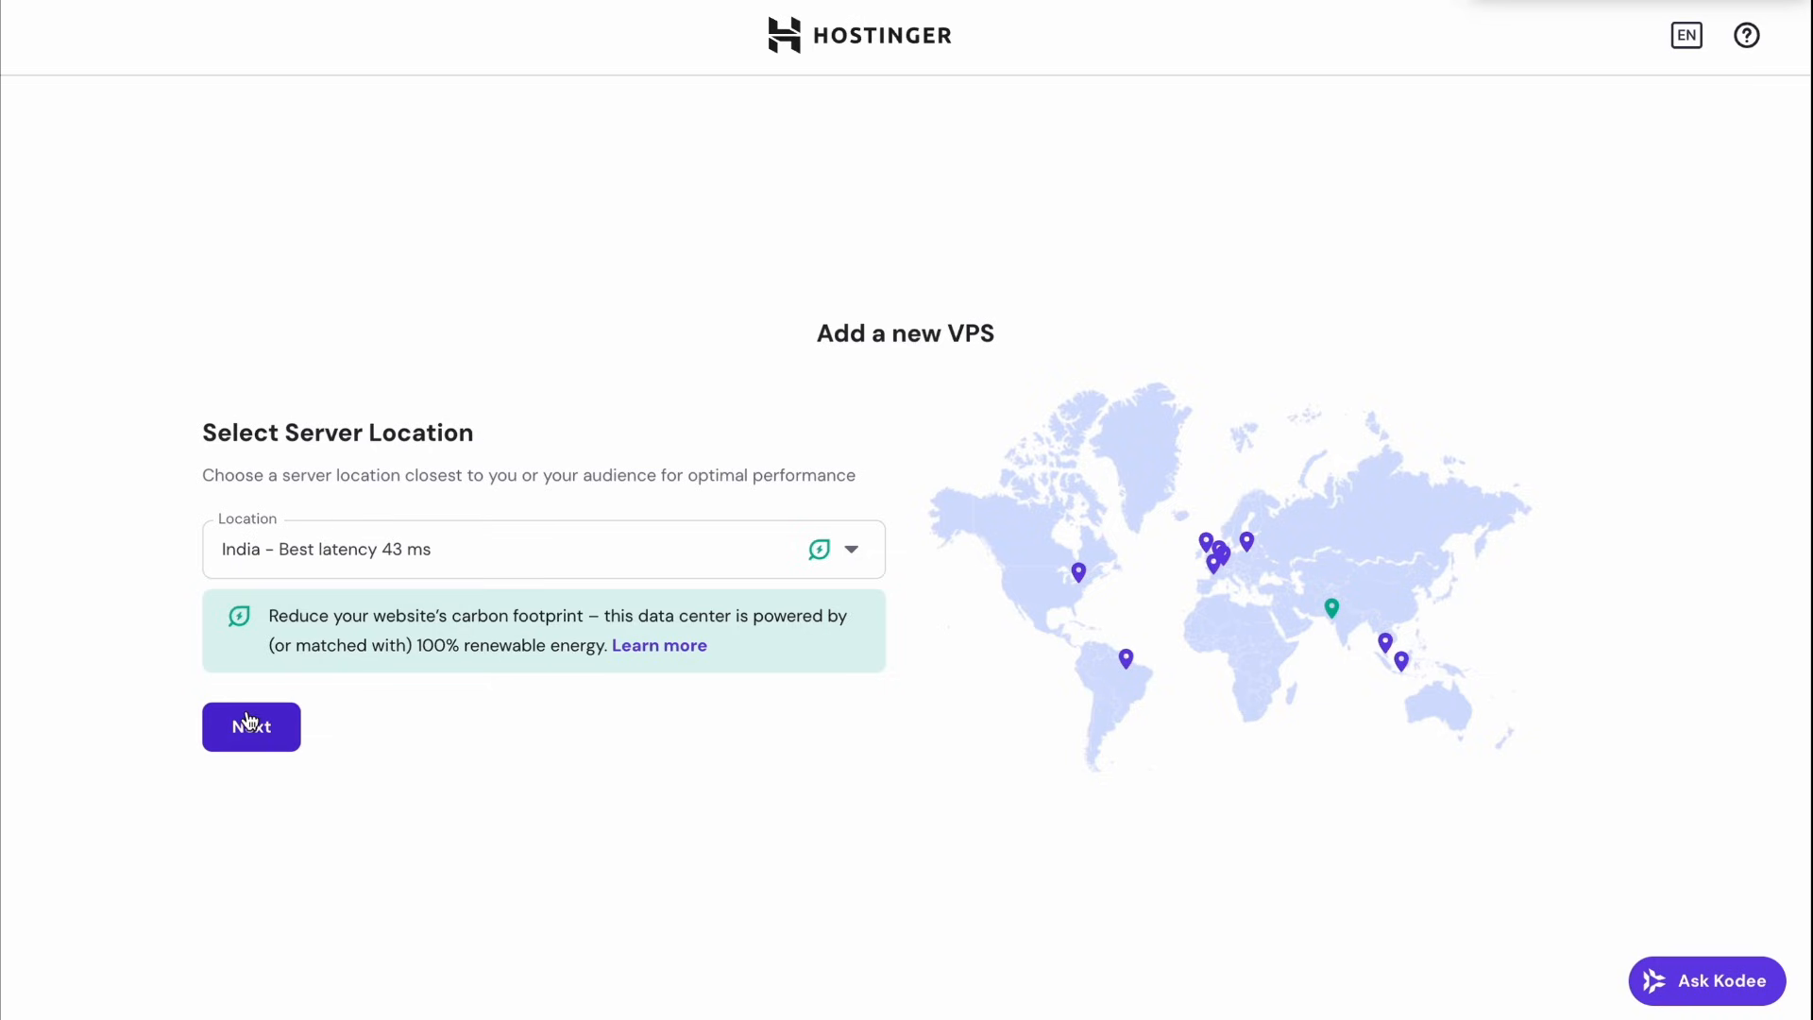
pyautogui.moveTo(734, 285); pyautogui.dragTo(1077, 291)
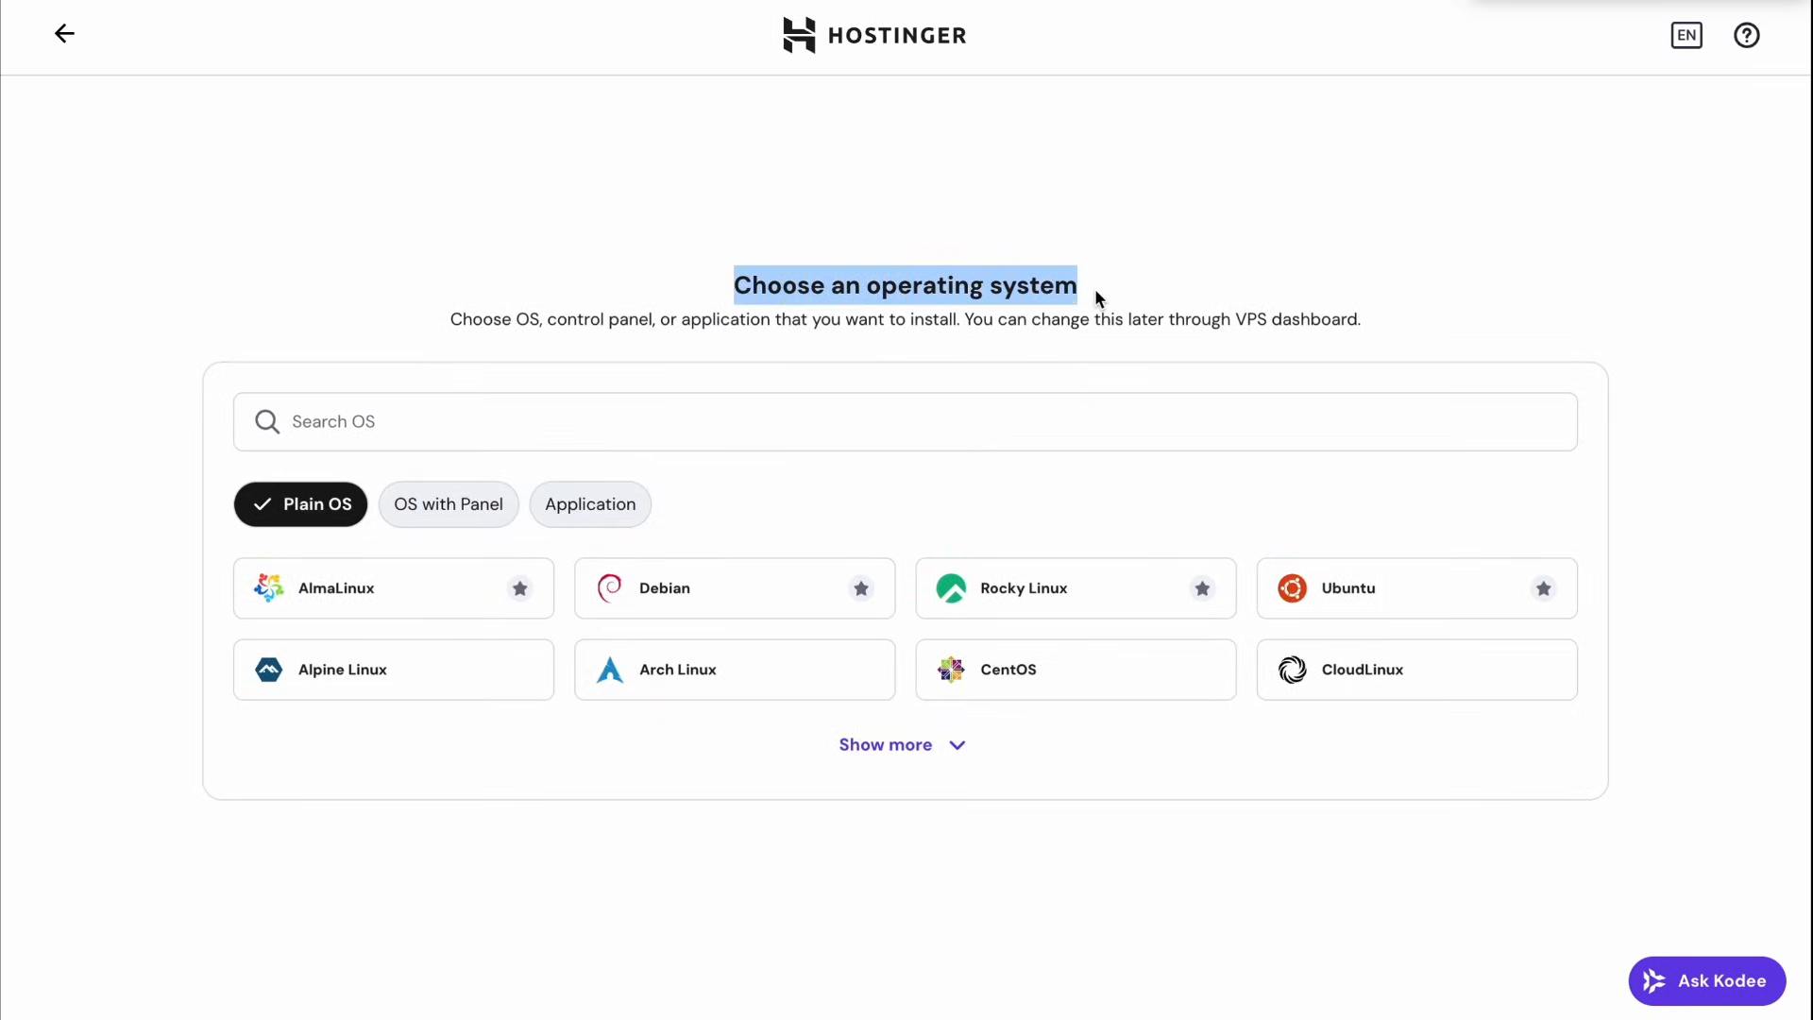
pyautogui.click(1095, 295)
# Step: Select the n8n application, set the root password, and finish the server setup
pyautogui.click(283, 429)
pyautogui.write('N8N')
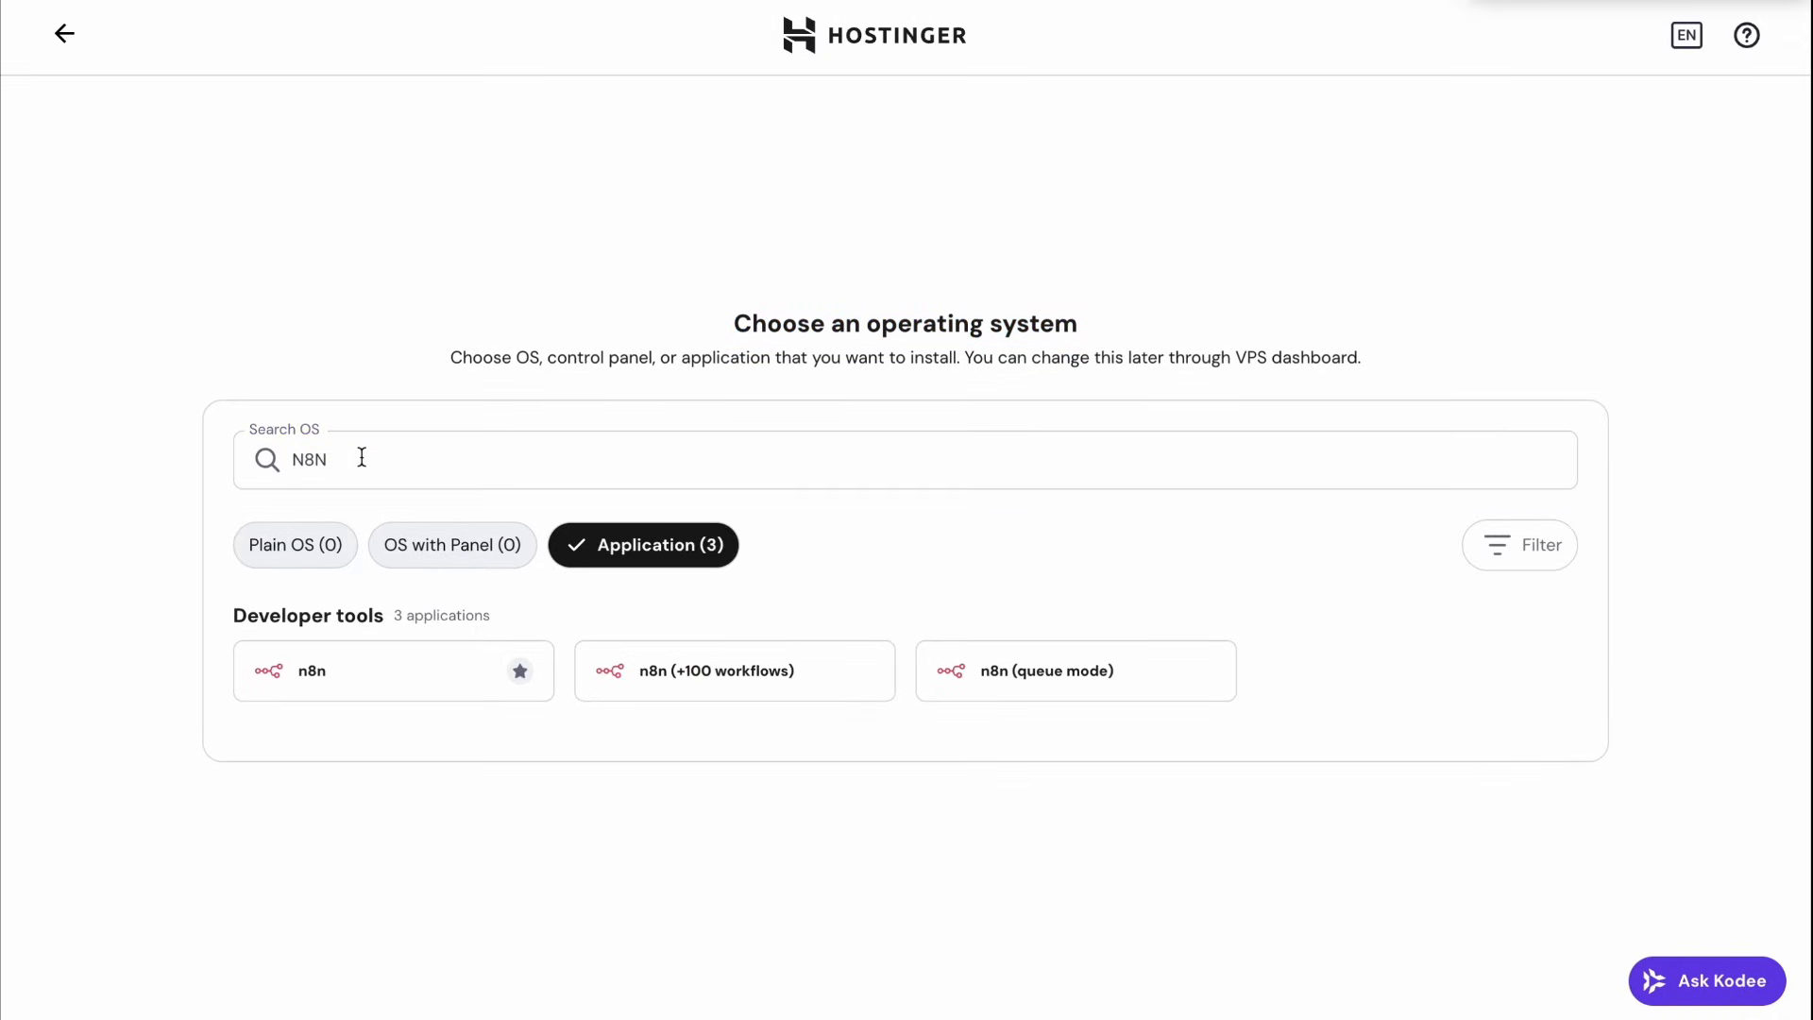
pyautogui.click(337, 688)
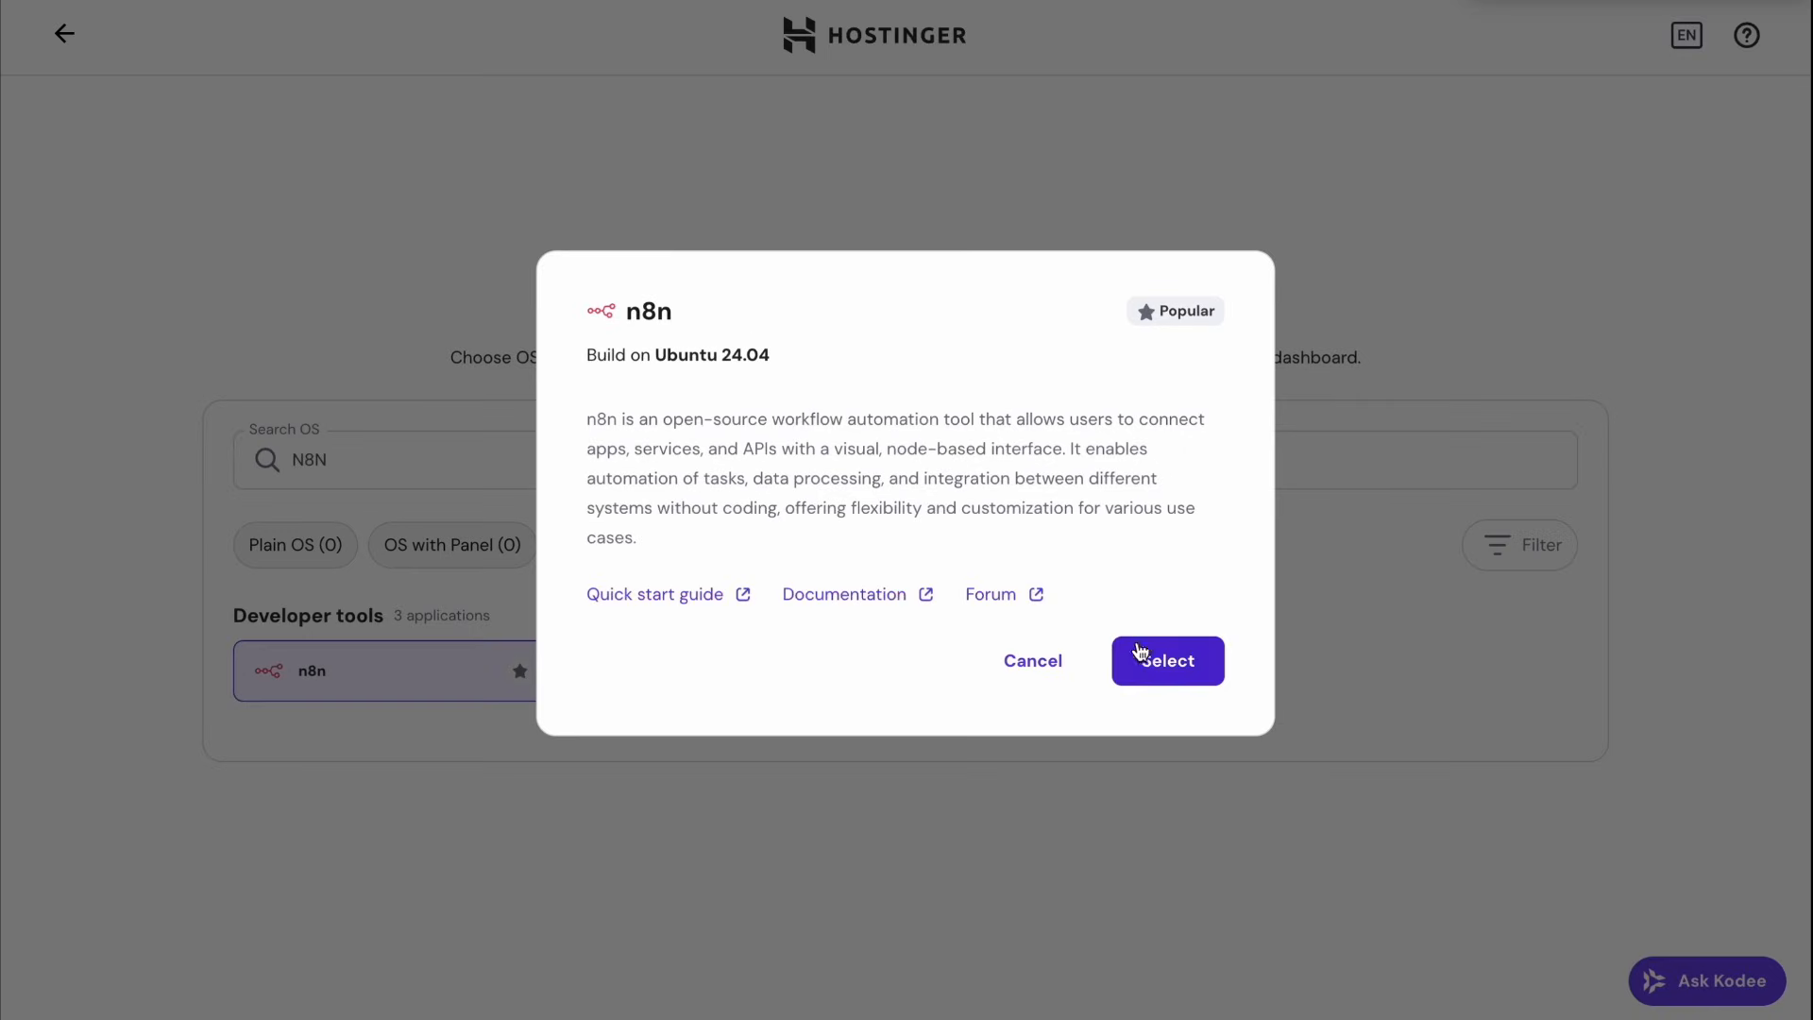
pyautogui.click(1169, 663)
pyautogui.moveTo(313, 486); pyautogui.dragTo(555, 489)
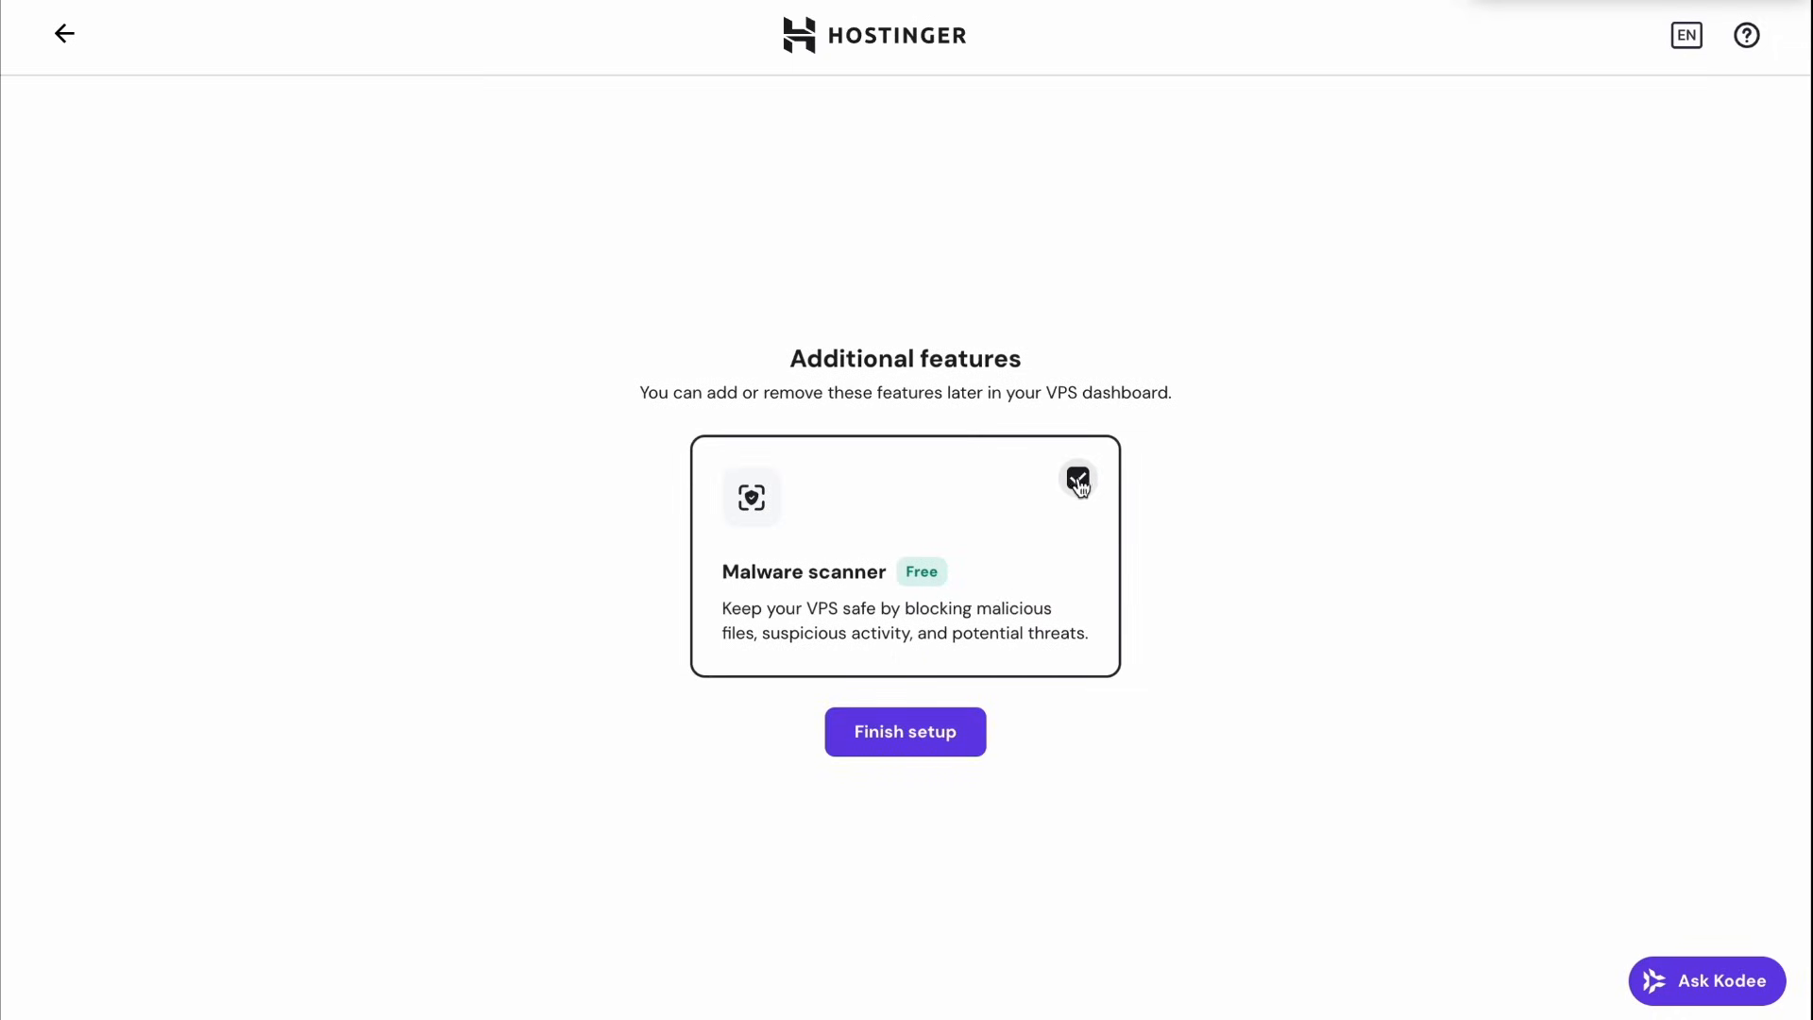
pyautogui.click(863, 757)
pyautogui.moveTo(723, 307); pyautogui.dragTo(1106, 333)
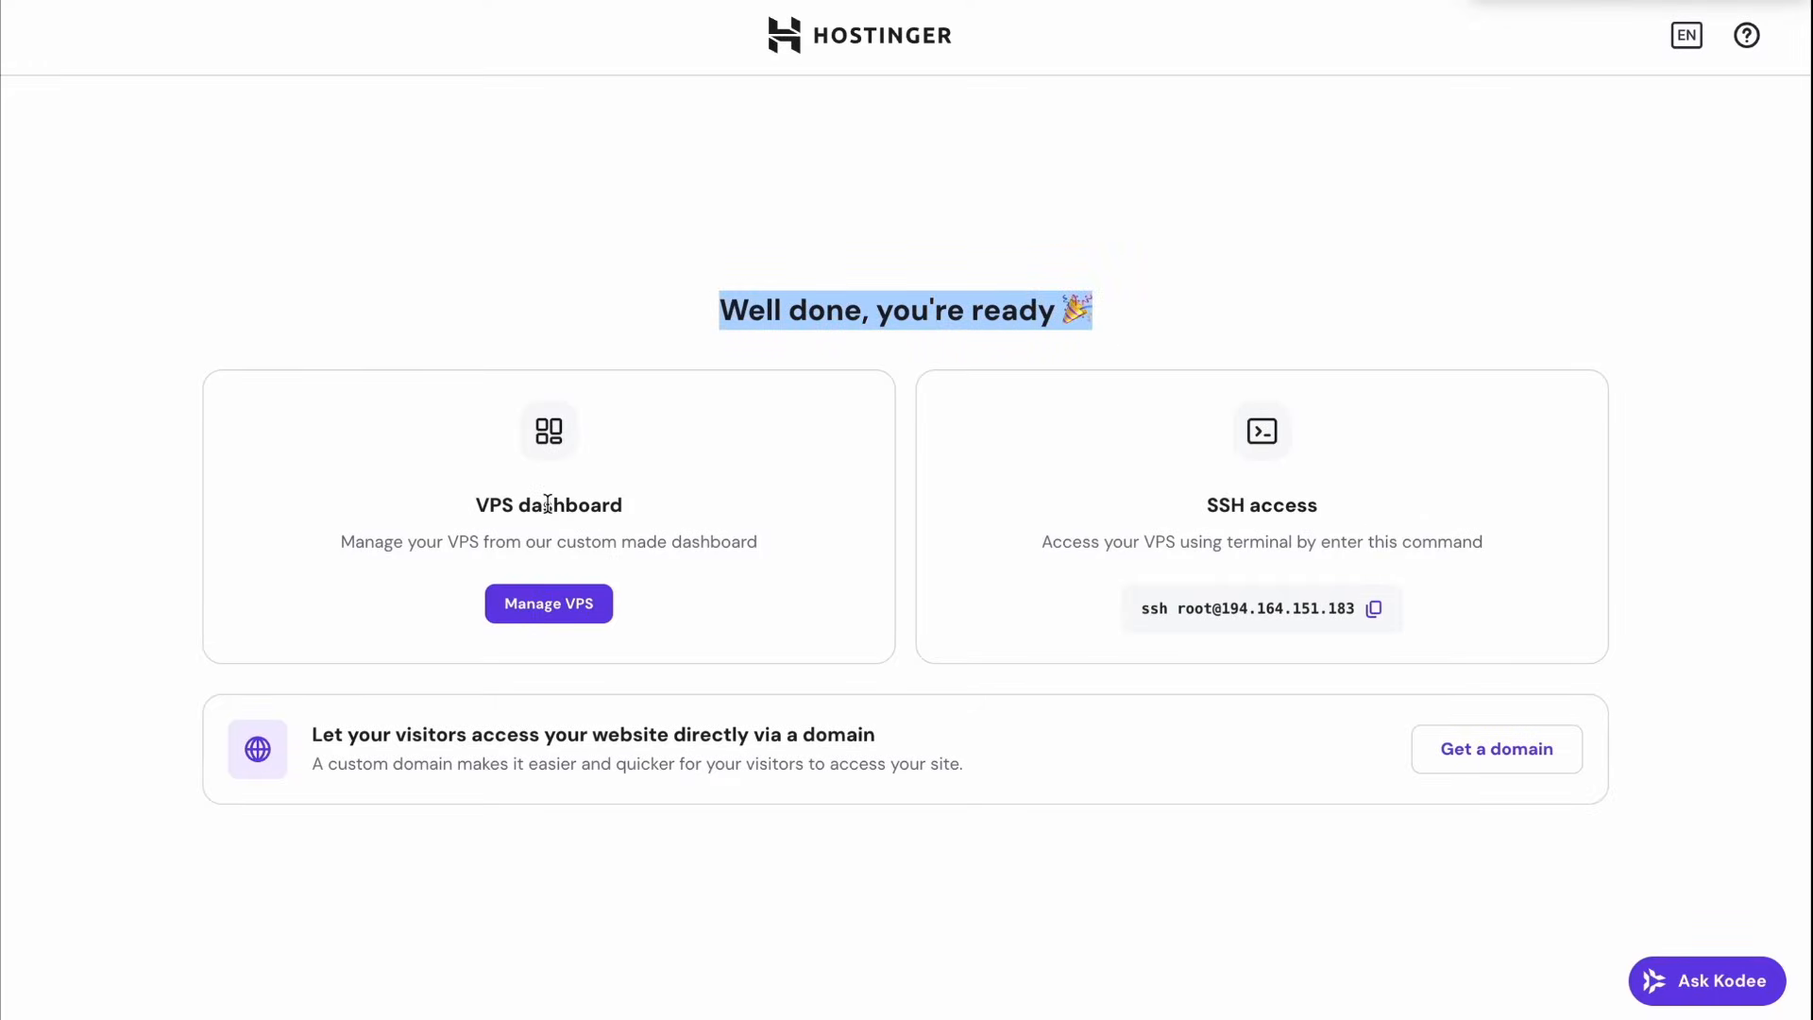
pyautogui.click(549, 607)
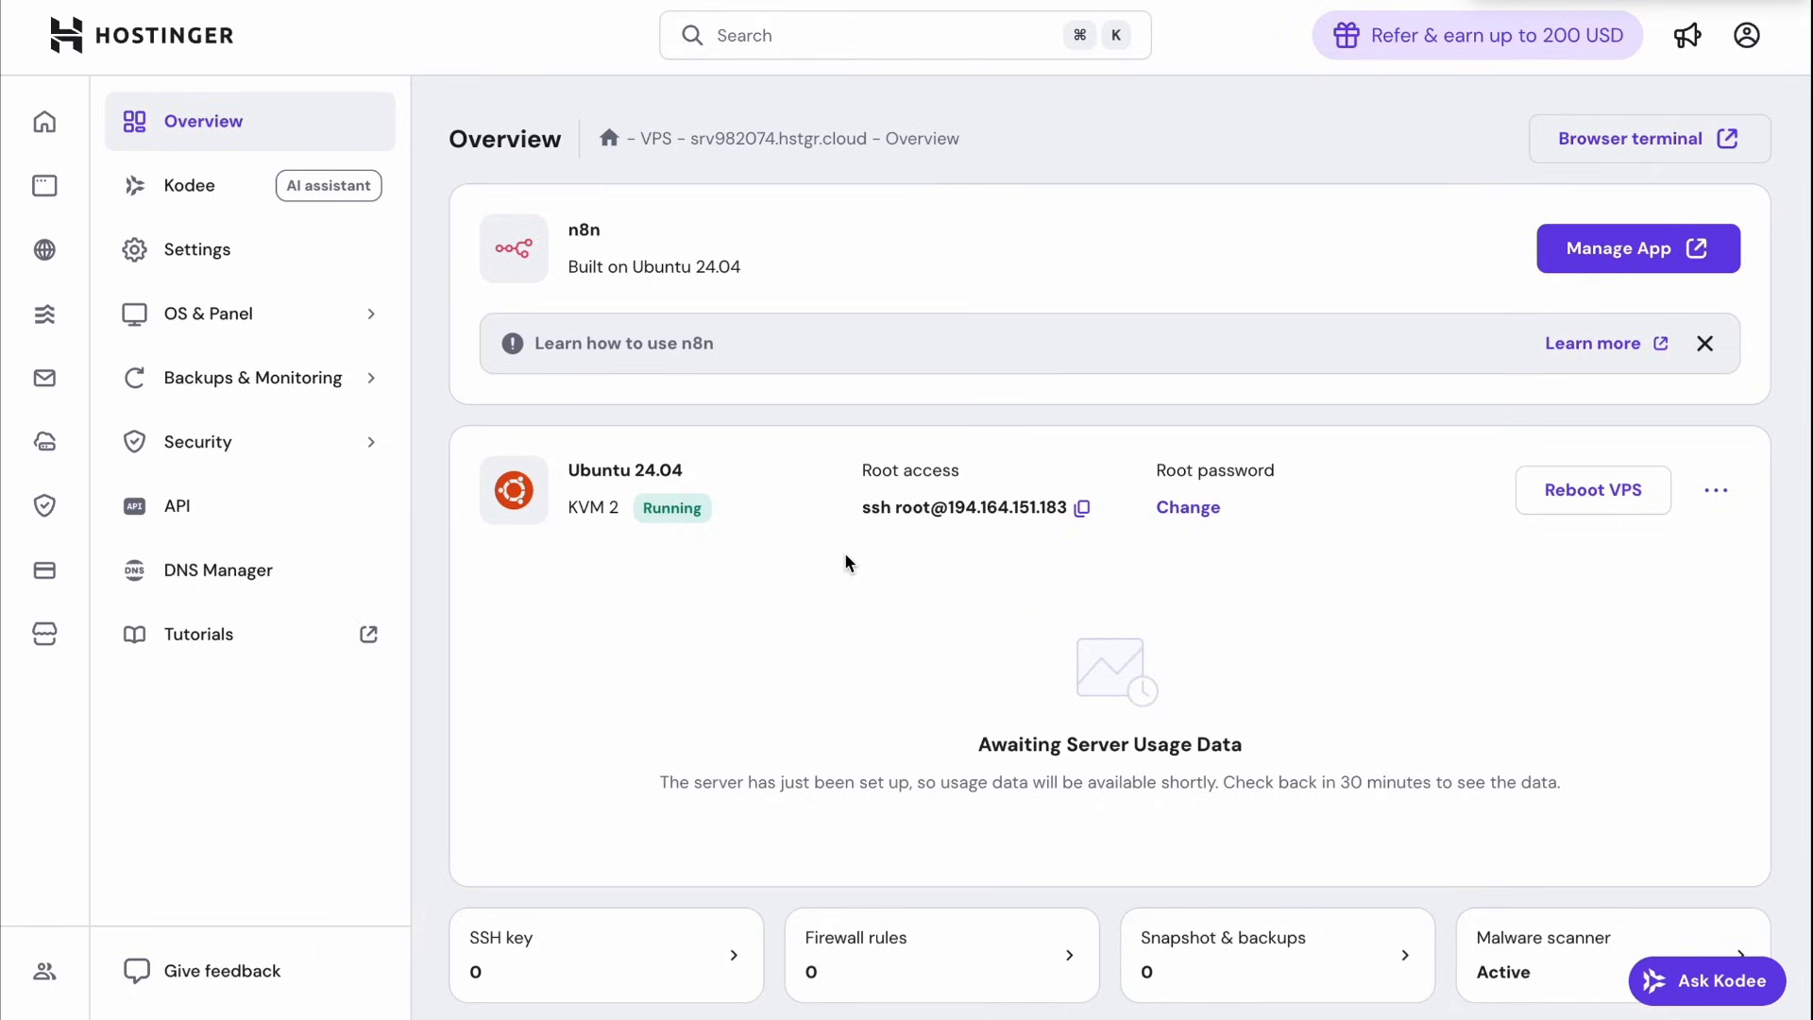
# Step: Launch the installed n8n app from the server's overview page
pyautogui.click(713, 511)
pyautogui.click(1609, 250)
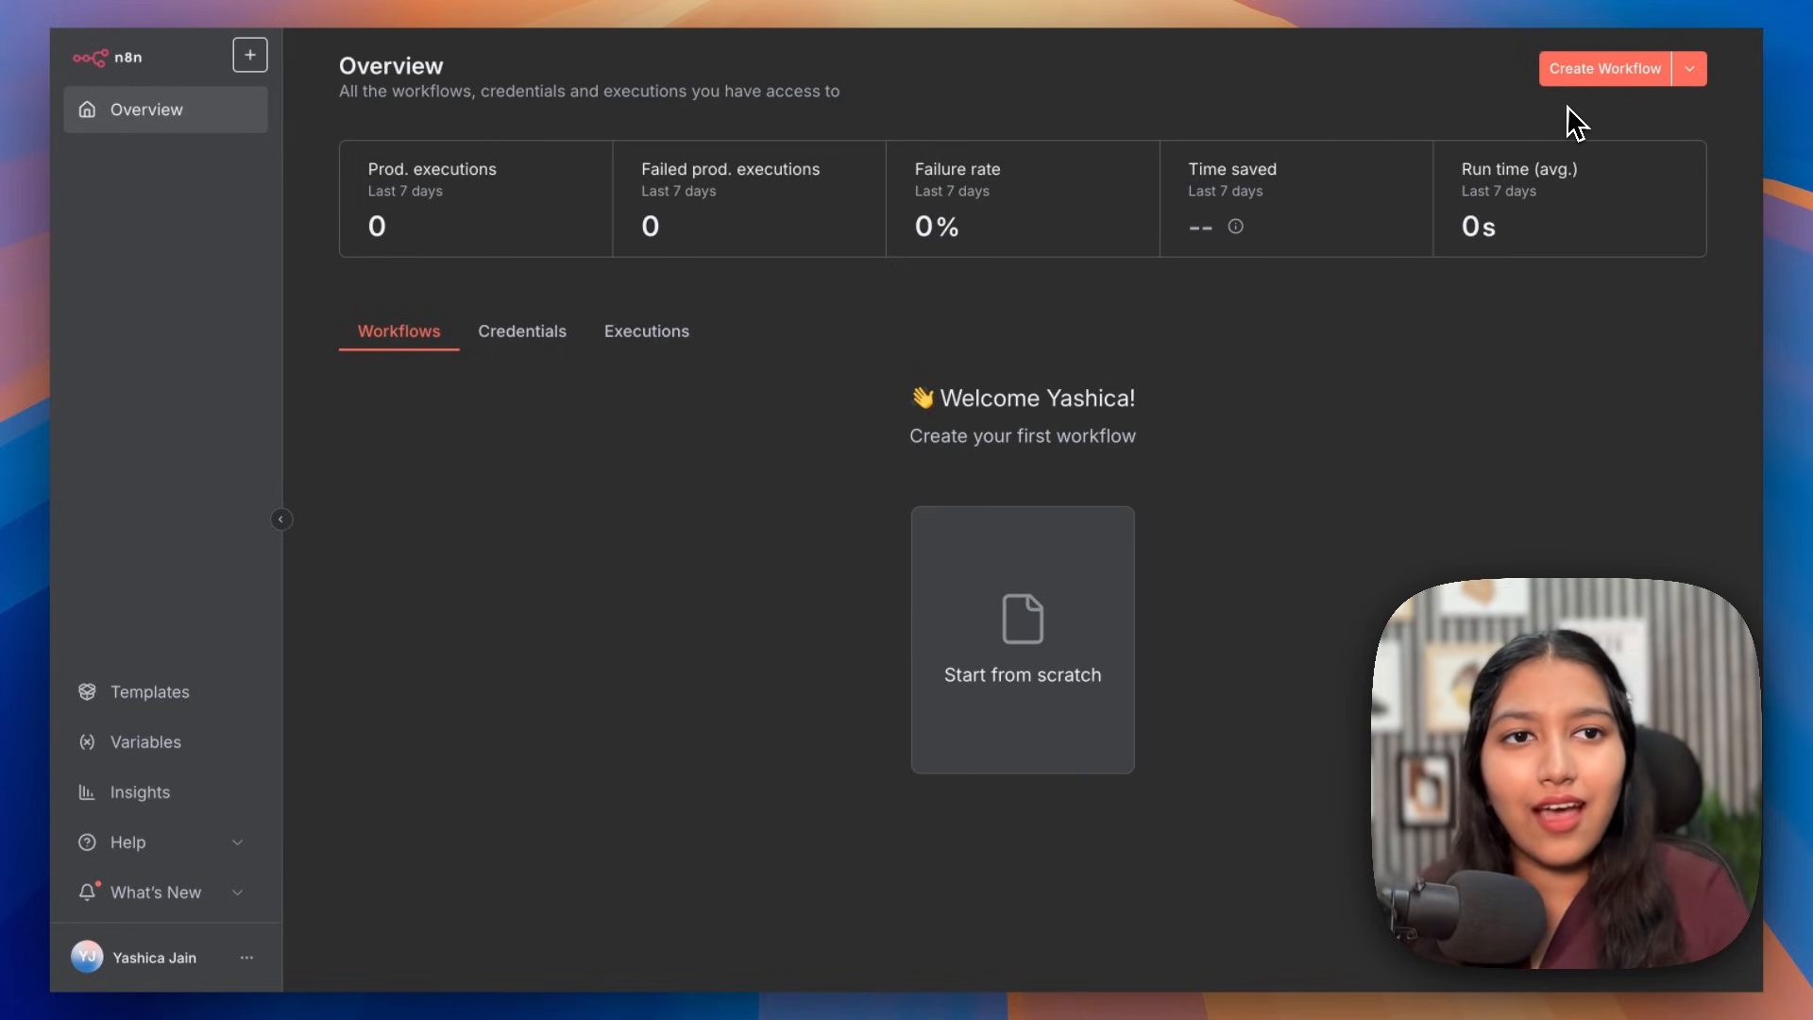
# Step: Create a workflow named 'Gemini File Search RAG System' and save it
pyautogui.click(1593, 89)
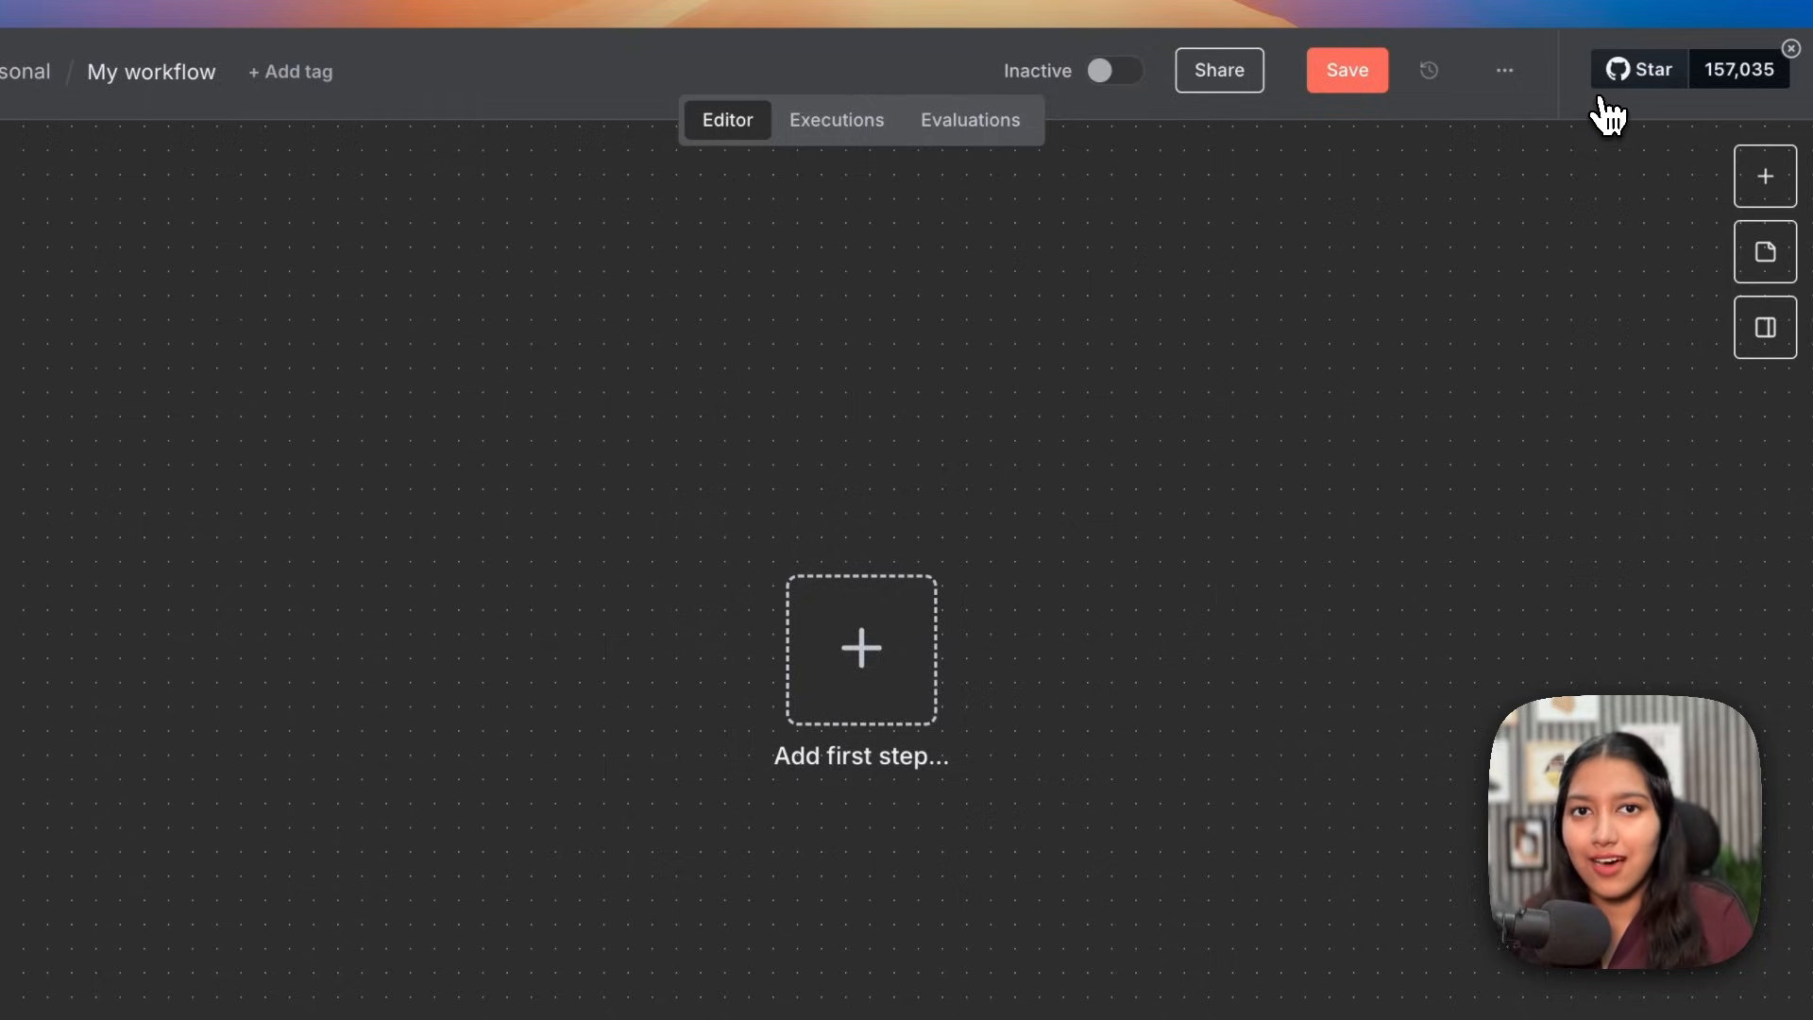
pyautogui.click(175, 71)
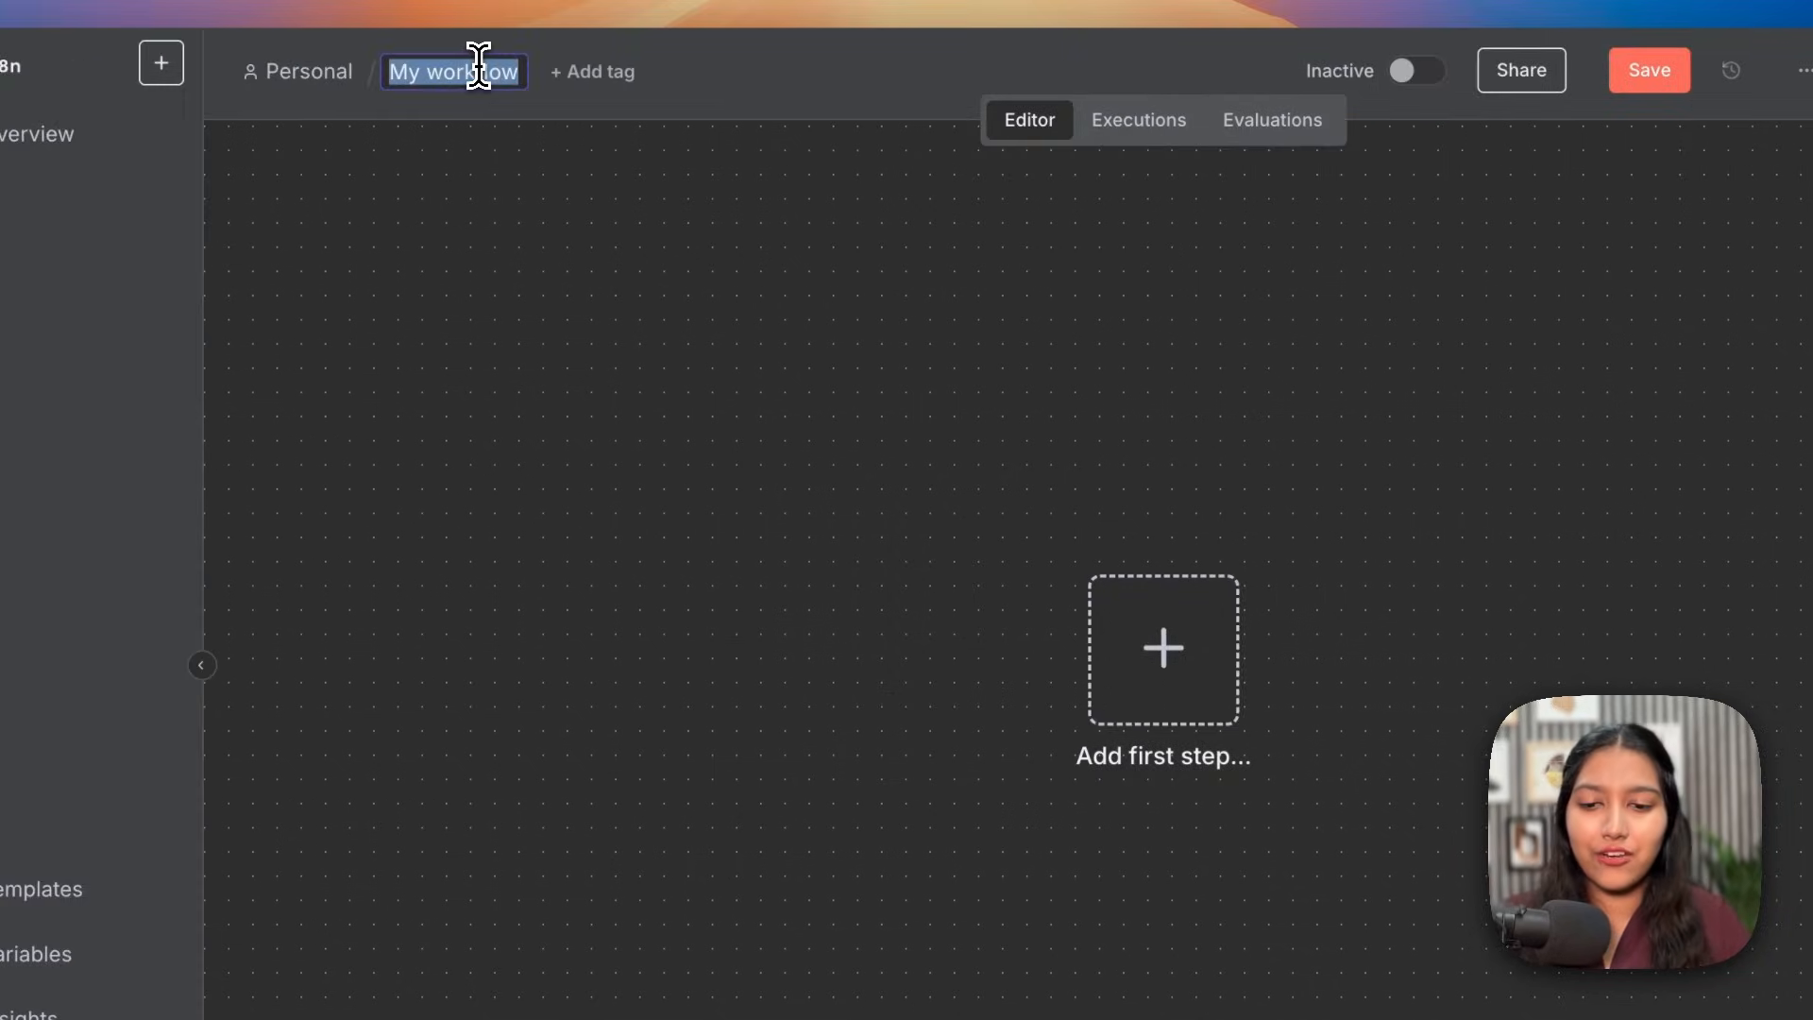
pyautogui.write('G')
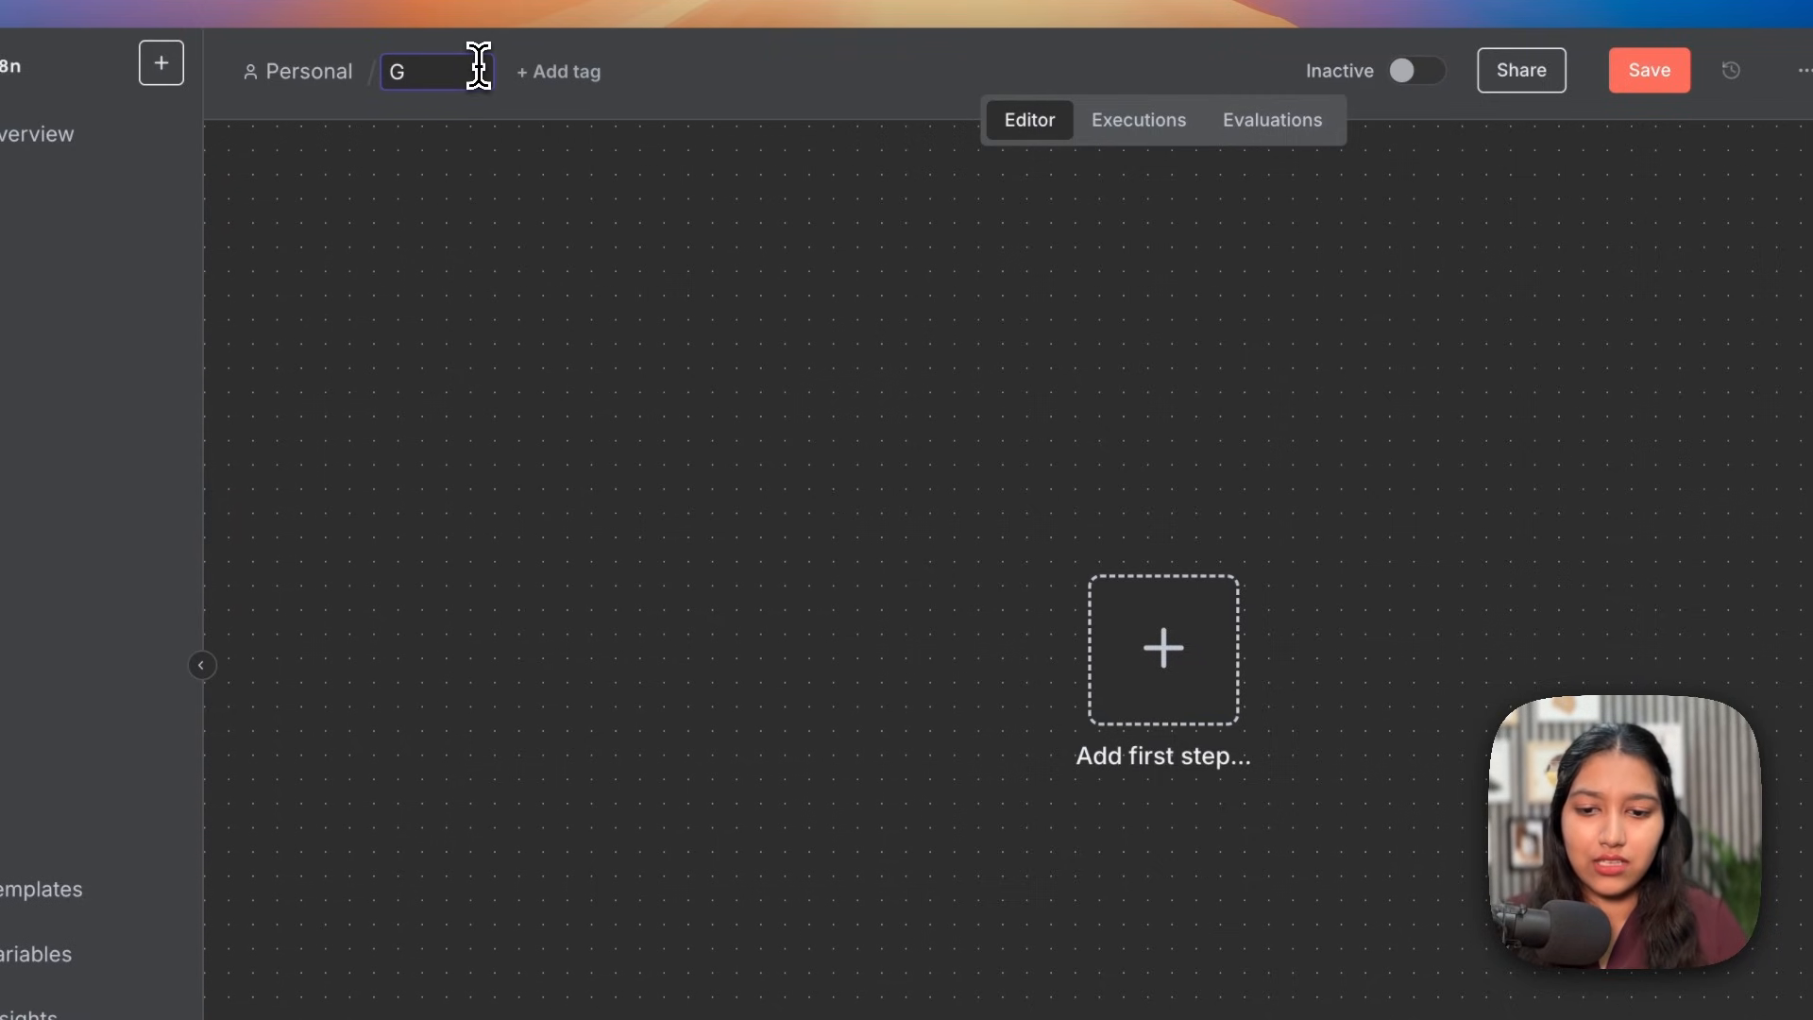
pyautogui.write('emini')
pyautogui.write(' File Search RAG')
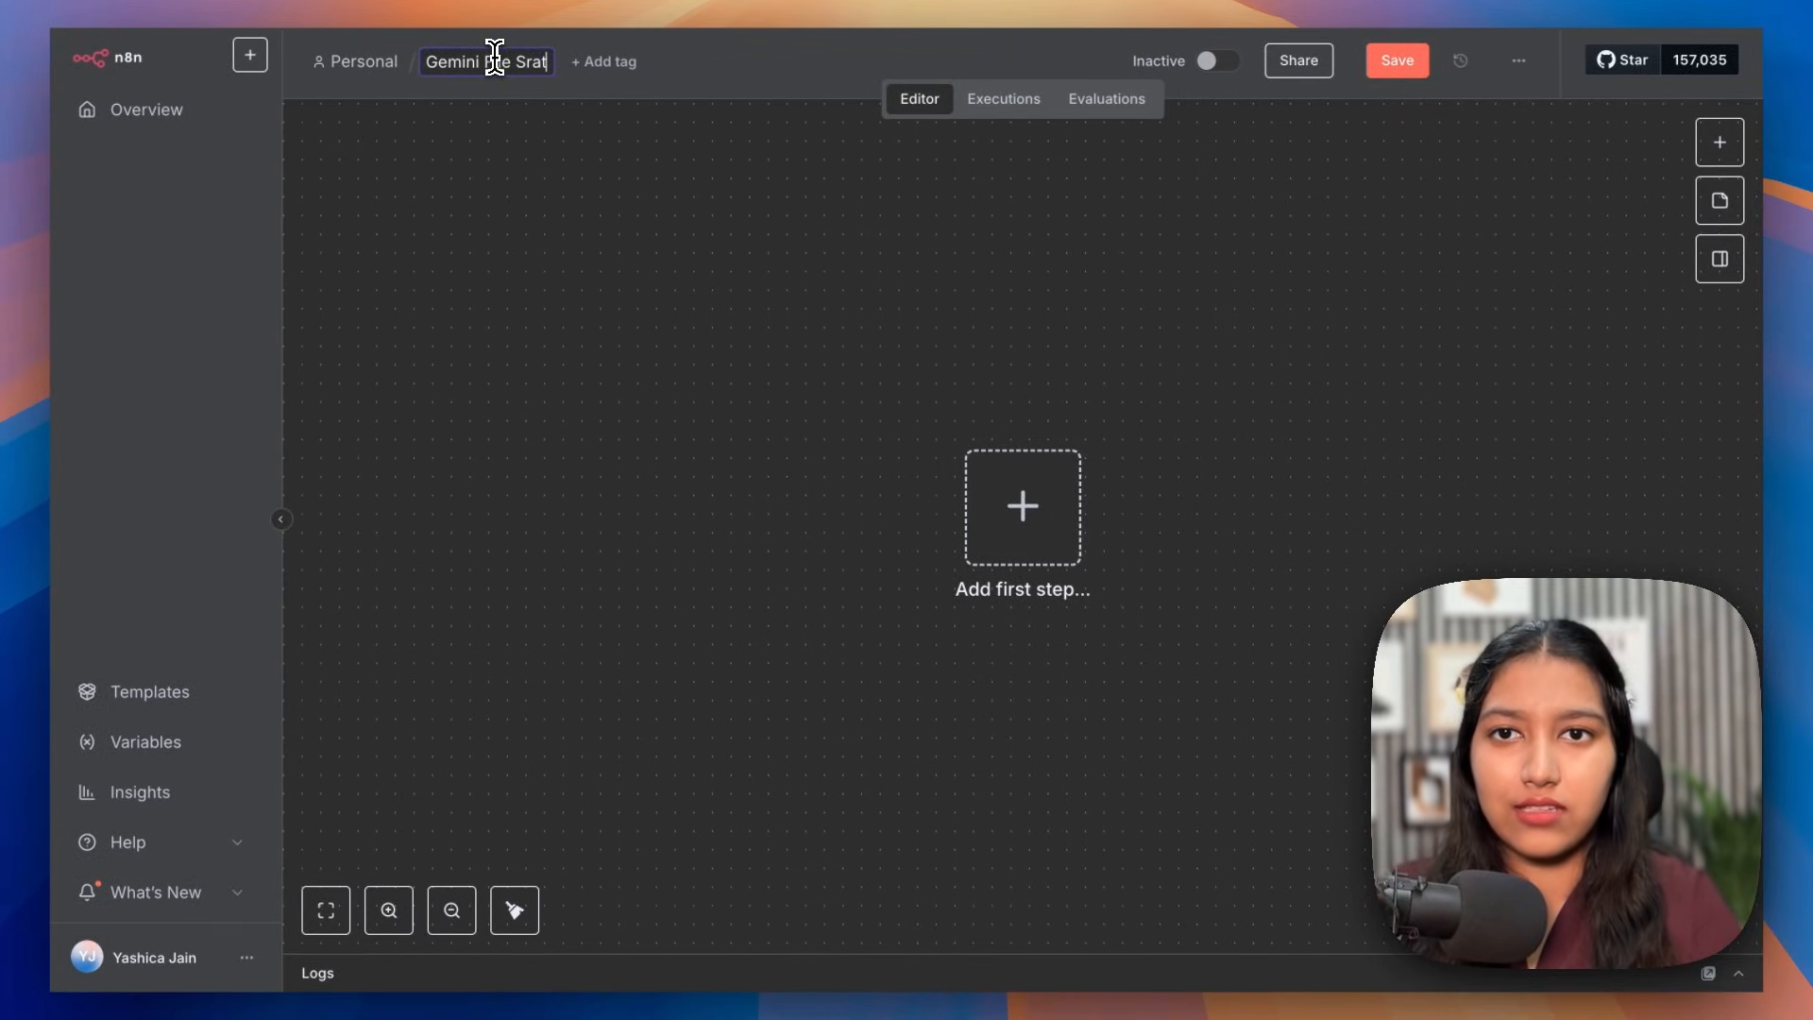
pyautogui.write(' System')
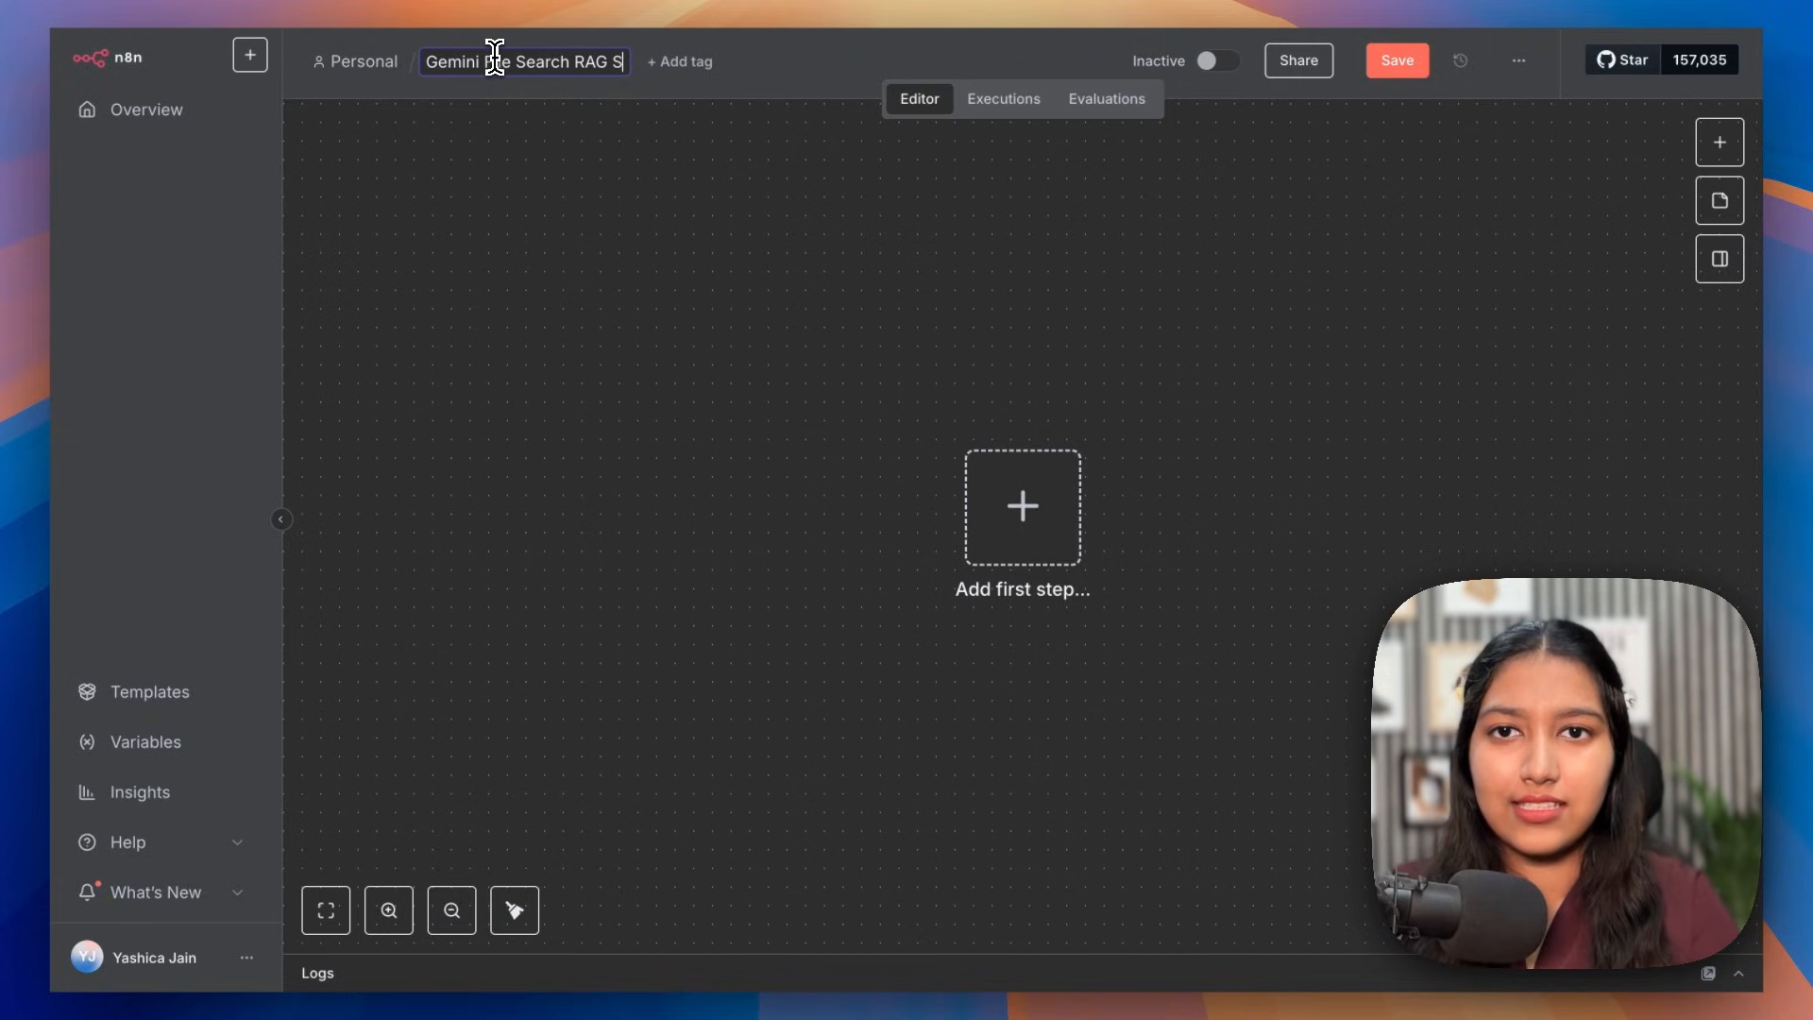
pyautogui.click(1395, 61)
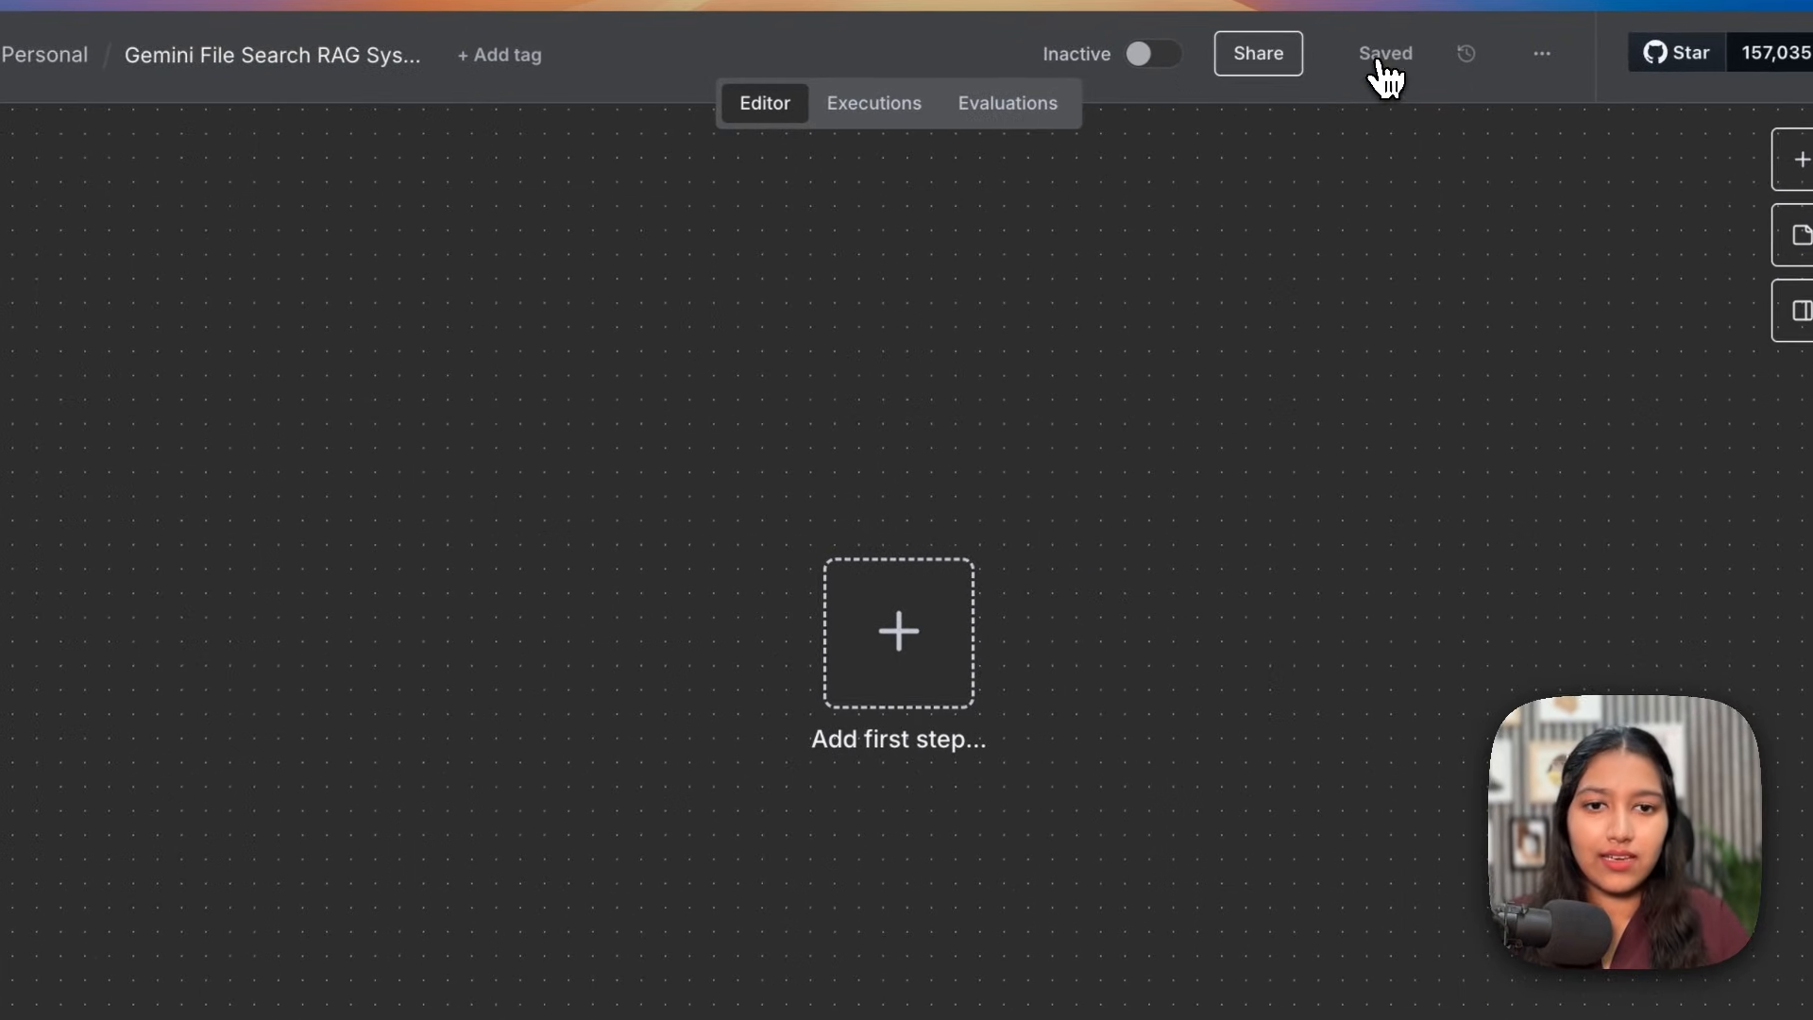
pyautogui.click(904, 672)
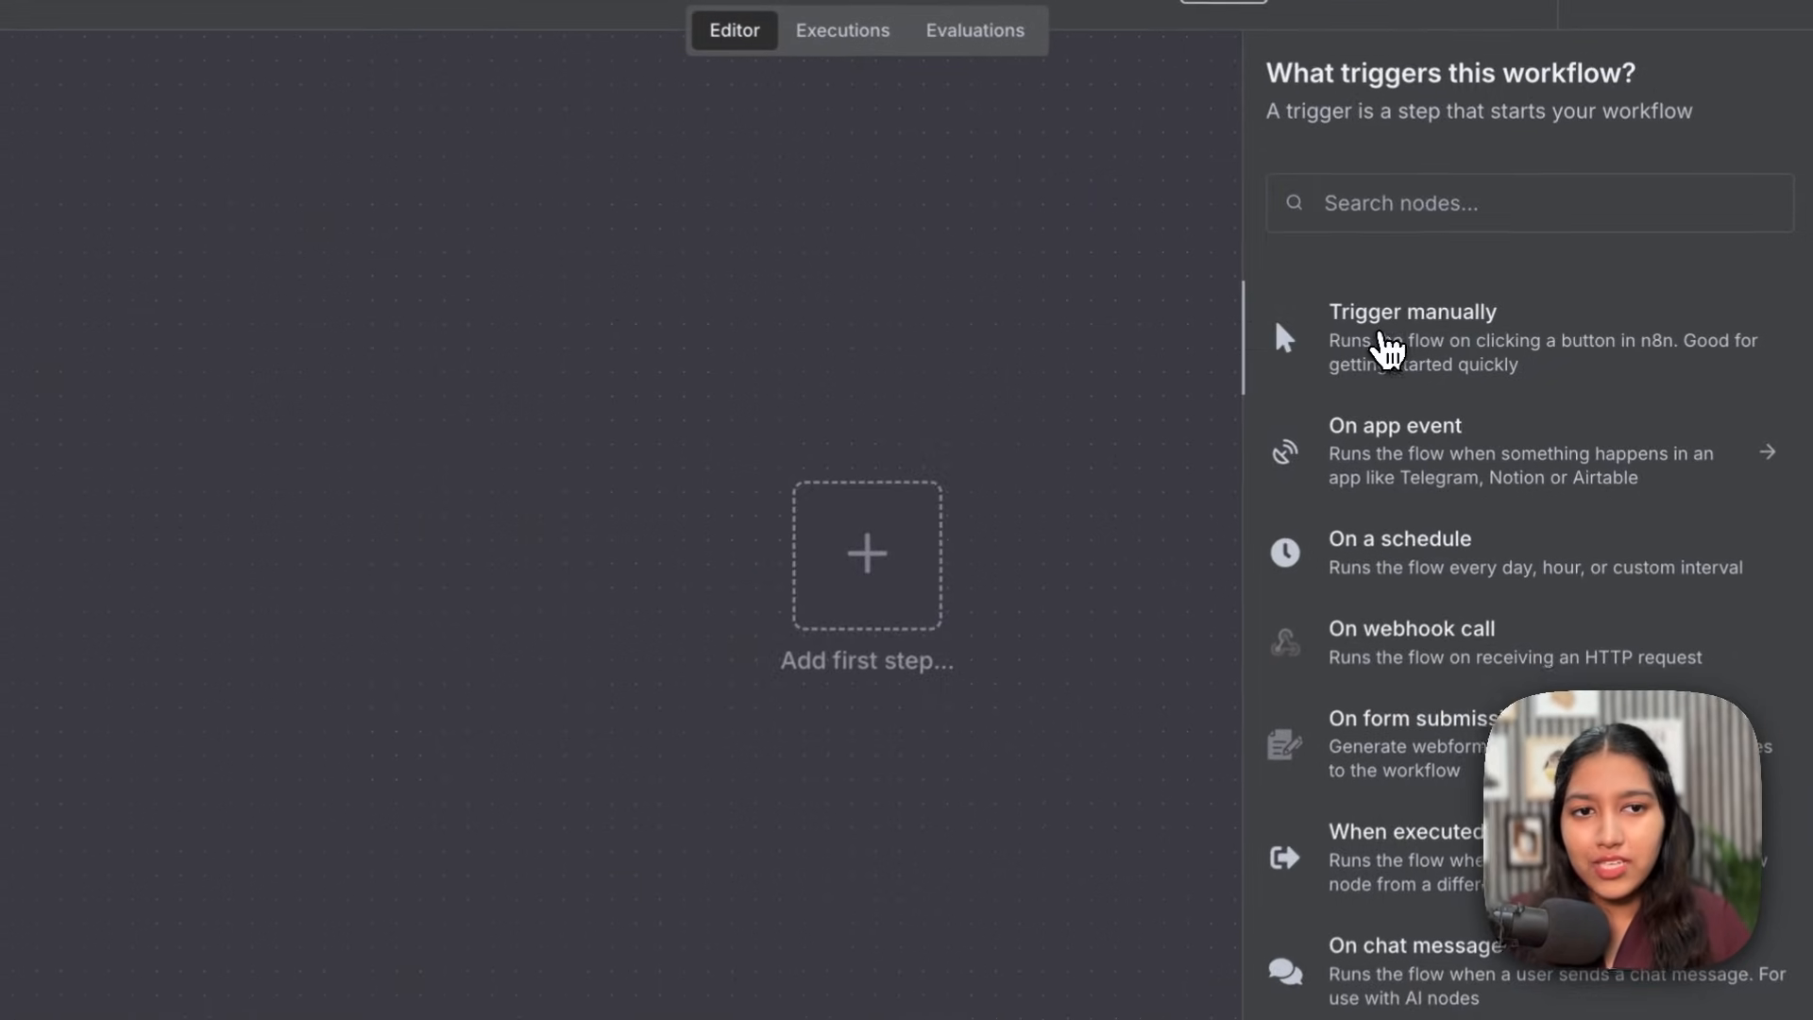
# Step: Add a manual trigger followed by an HTTP Request node
pyautogui.click(1384, 349)
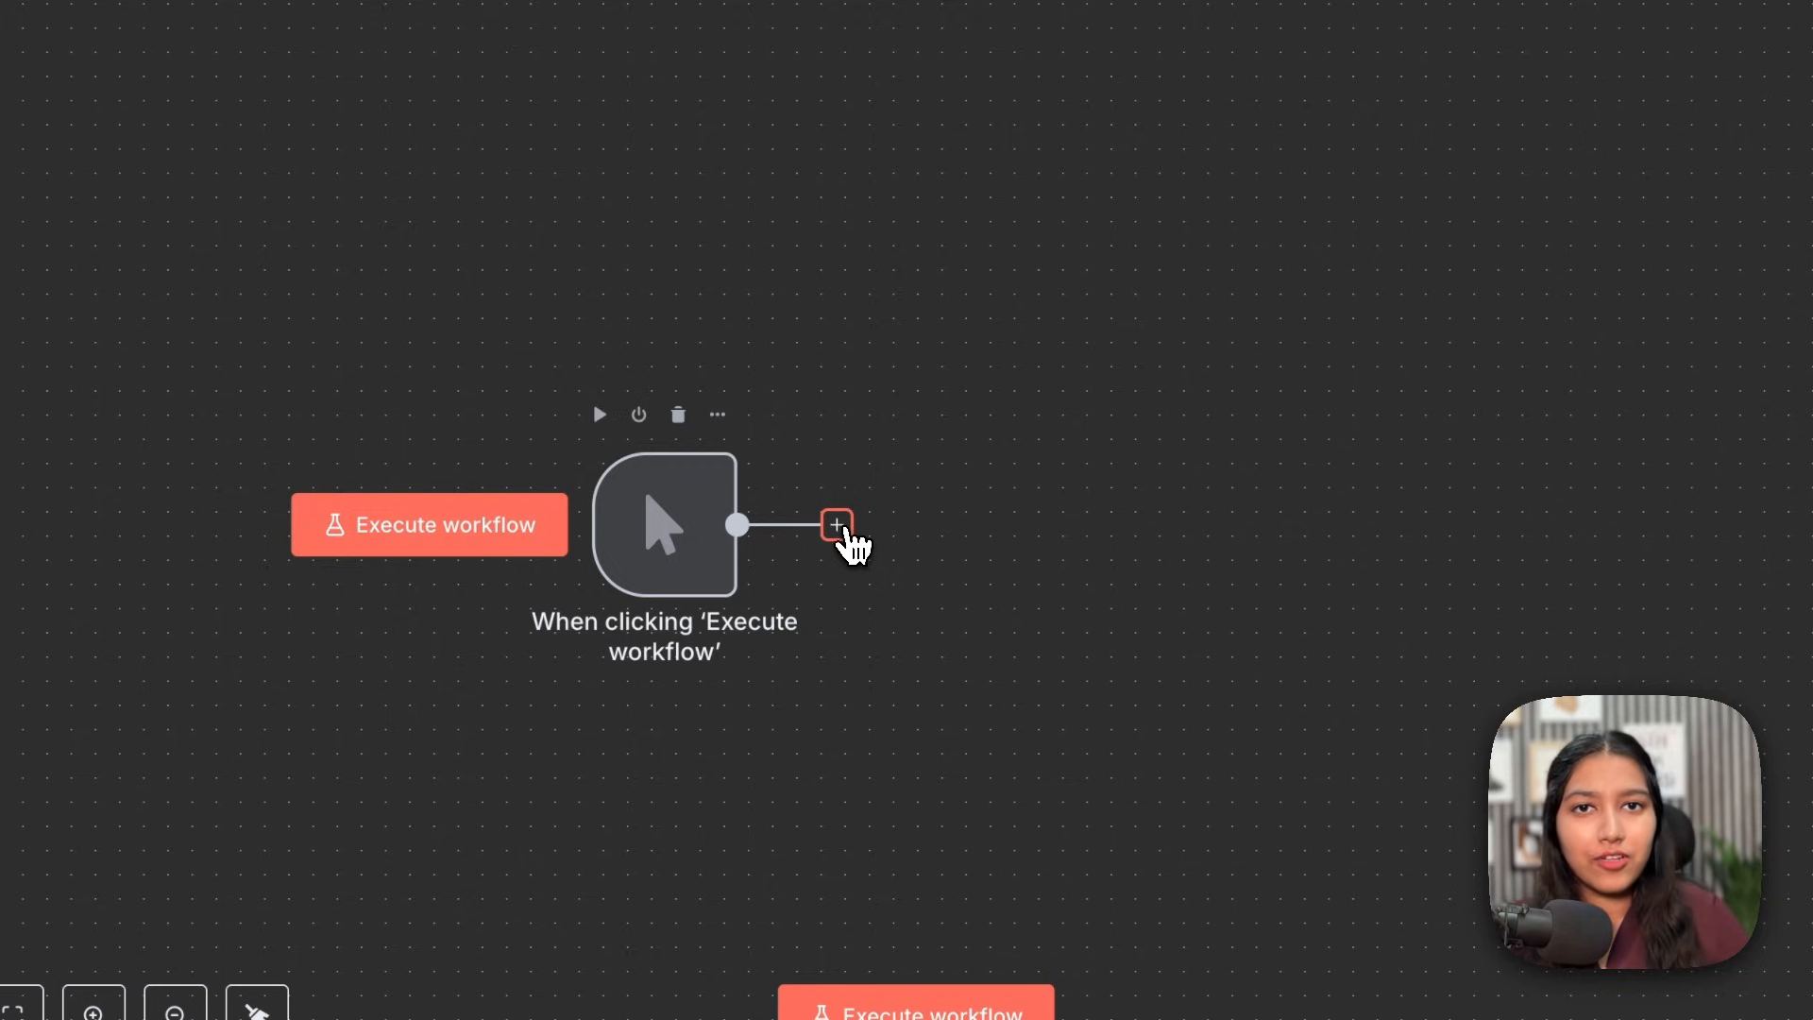
pyautogui.click(1153, 525)
pyautogui.write('htt')
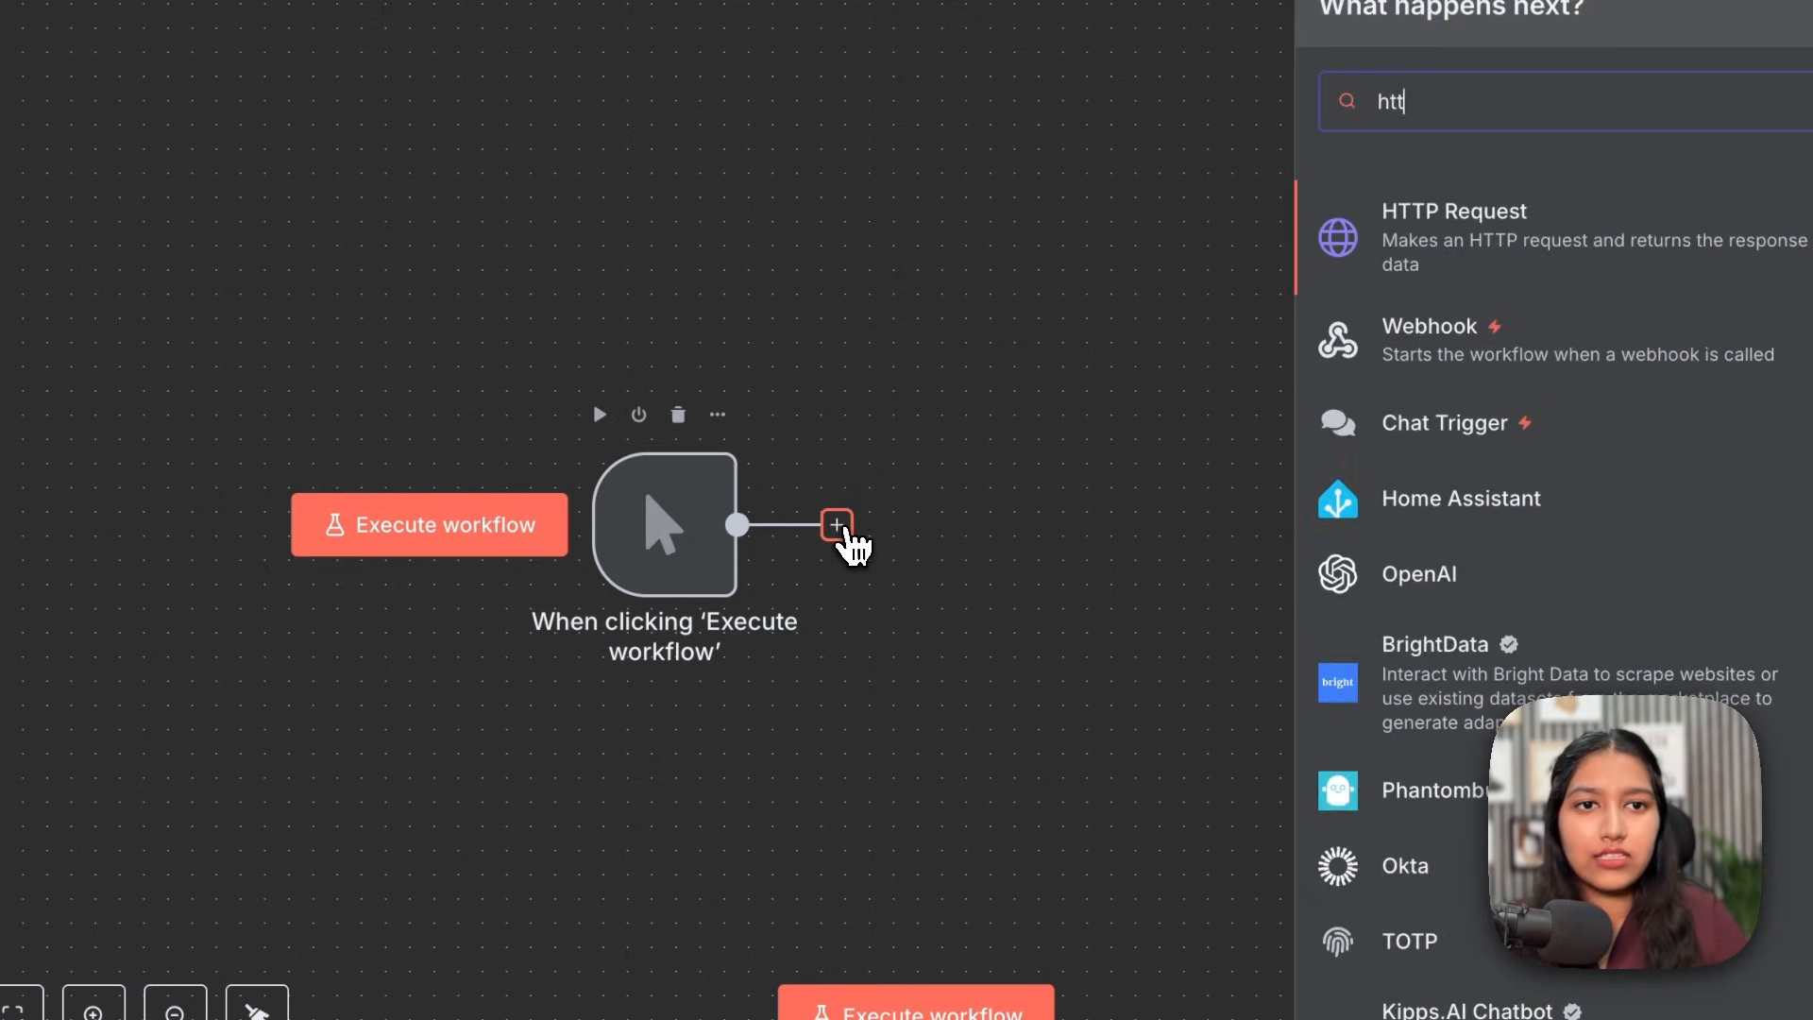
pyautogui.click(1473, 335)
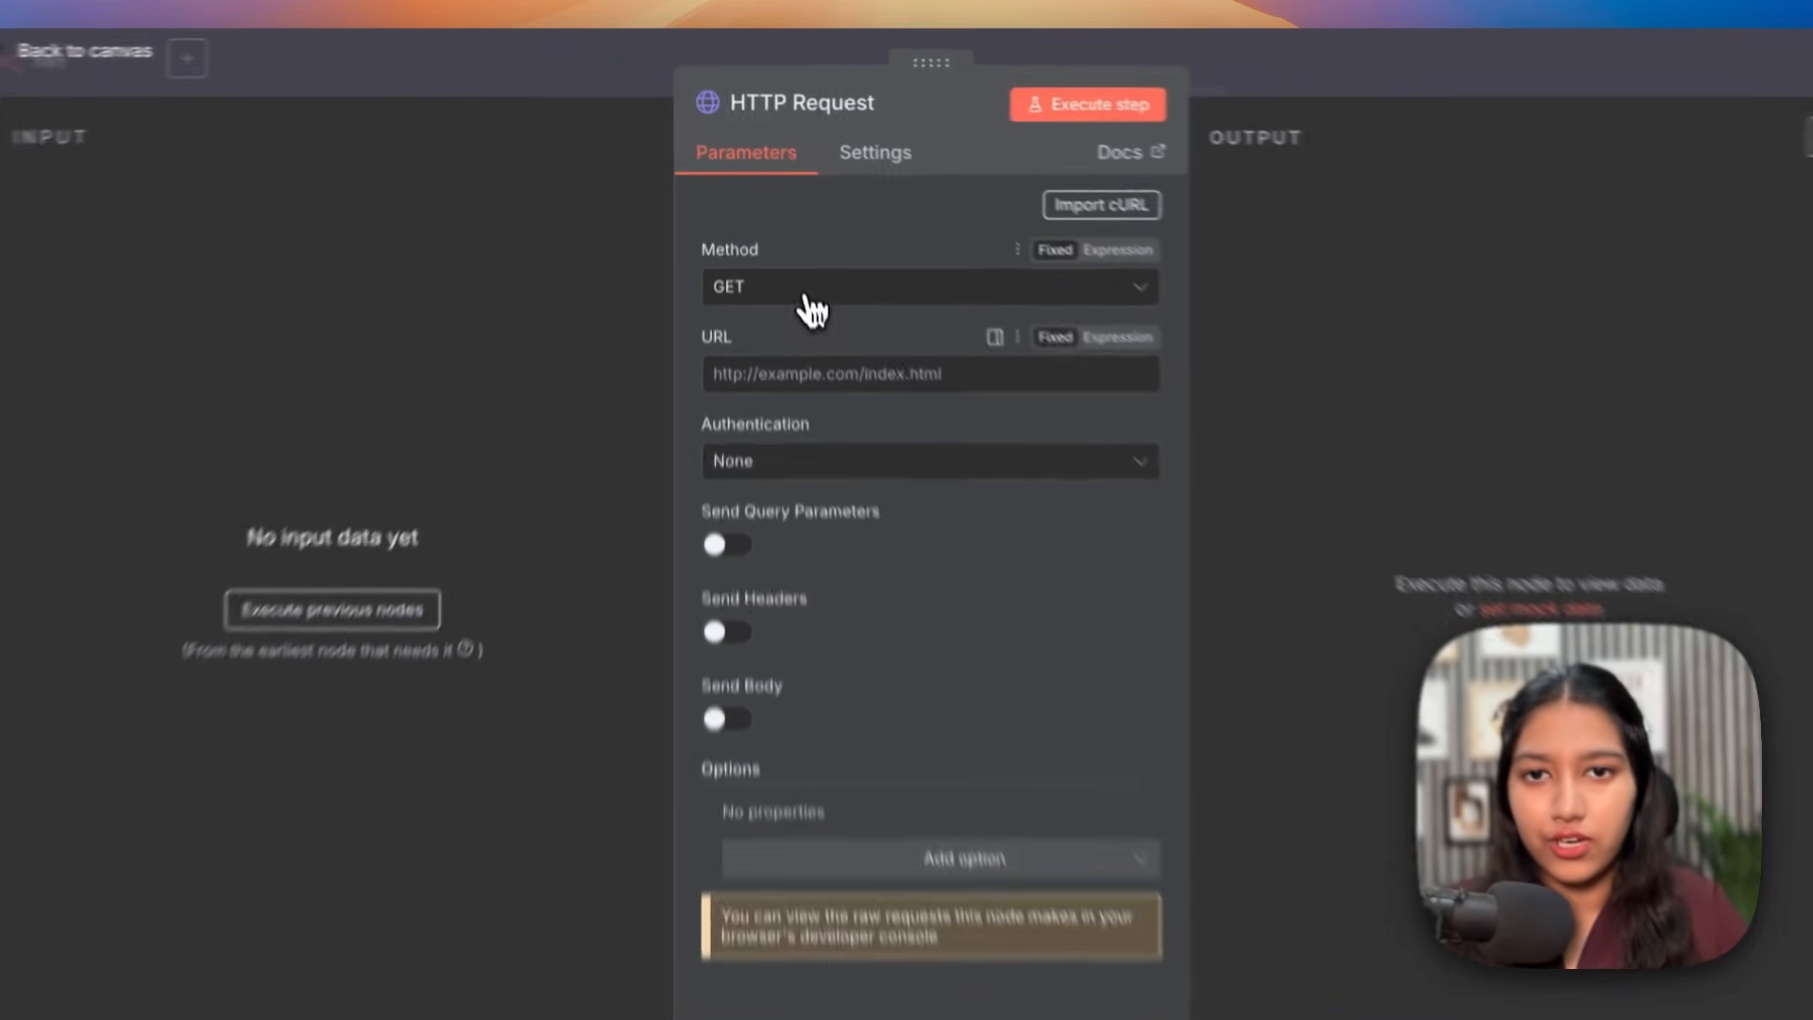
# Step: Set the HTTP Request to POST to the pasted fileSearch endpoint URL, authentication None
pyautogui.click(849, 257)
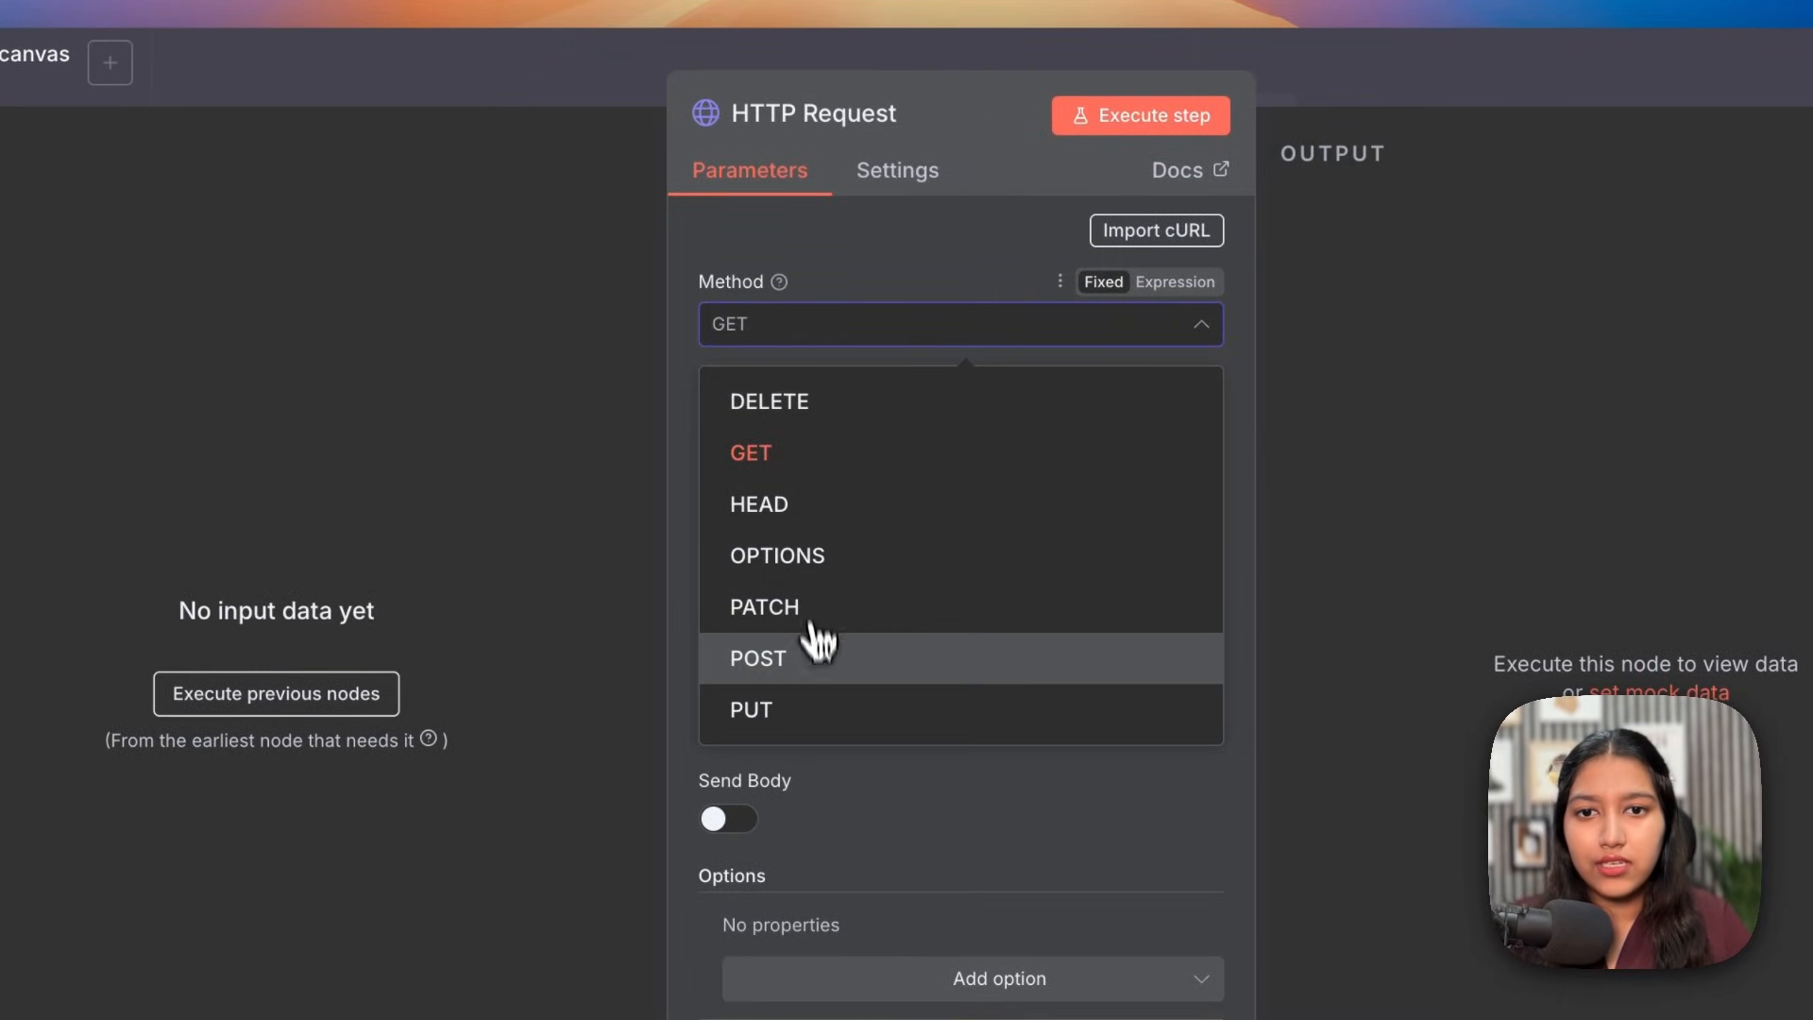
pyautogui.click(812, 658)
pyautogui.click(826, 421)
pyautogui.write('https://generativelanguage.googleapis.com/v1beta/fileSearchStores')
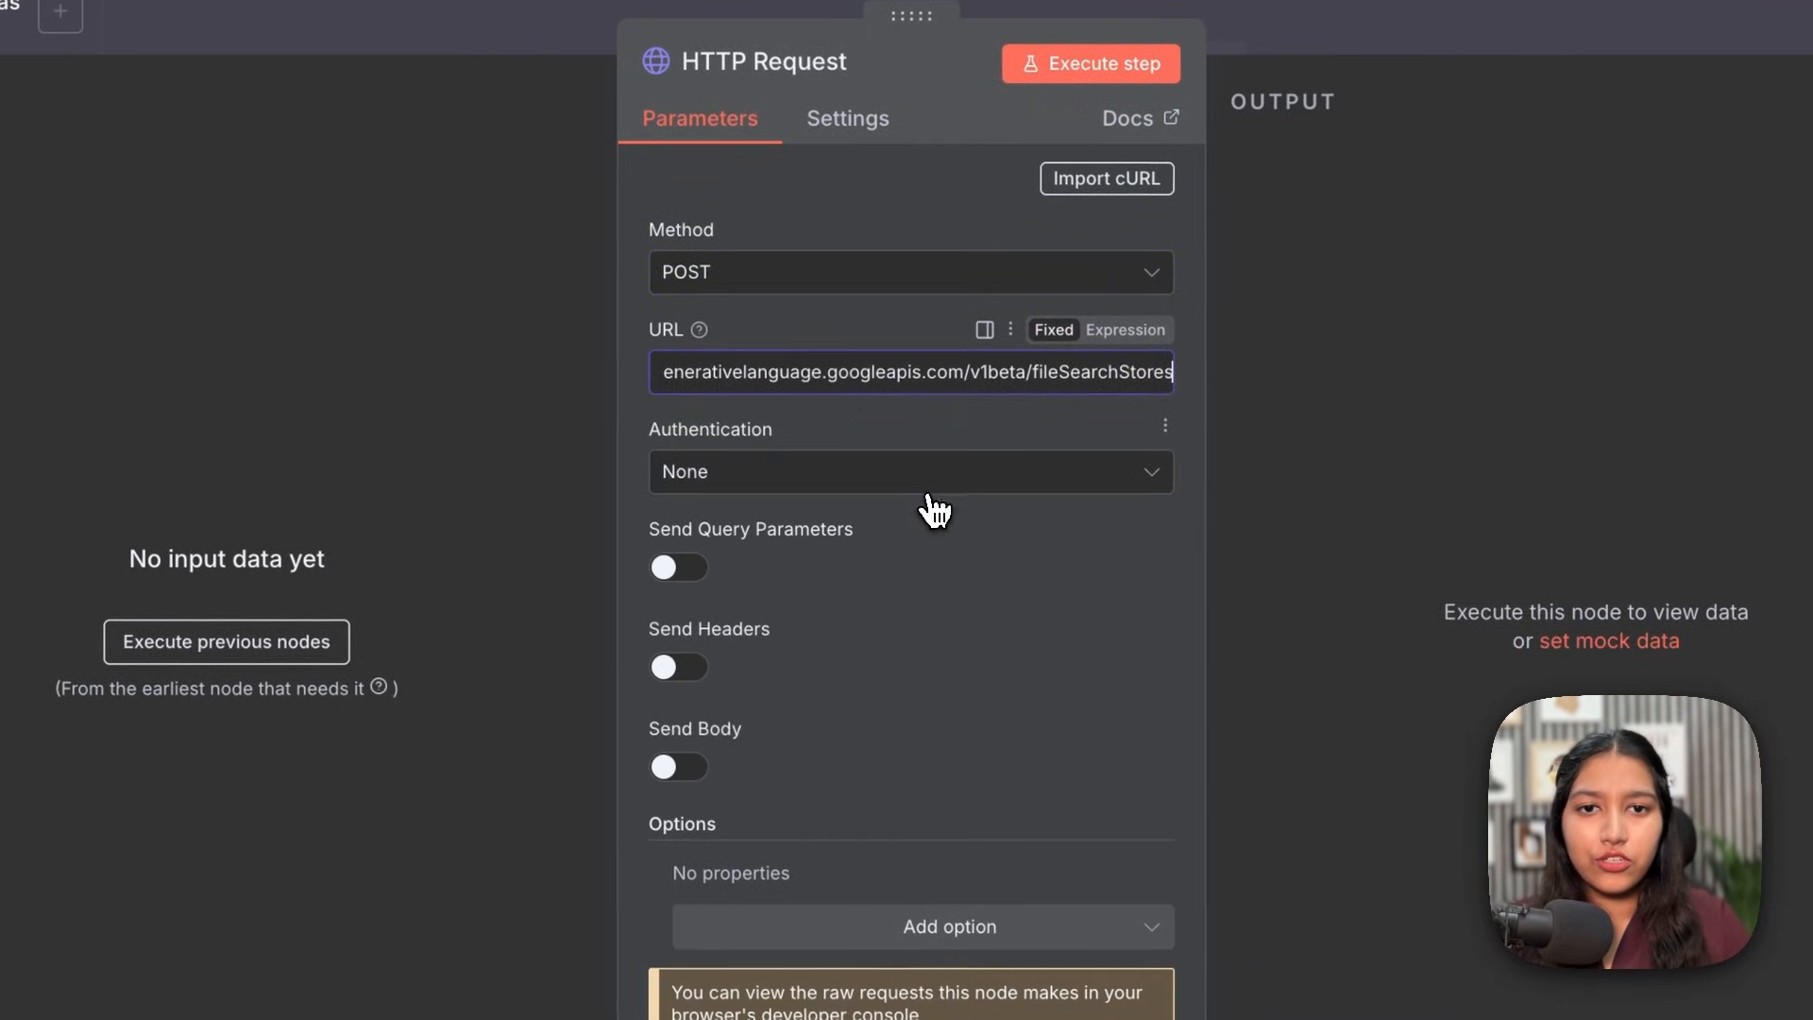
pyautogui.click(934, 510)
pyautogui.click(885, 370)
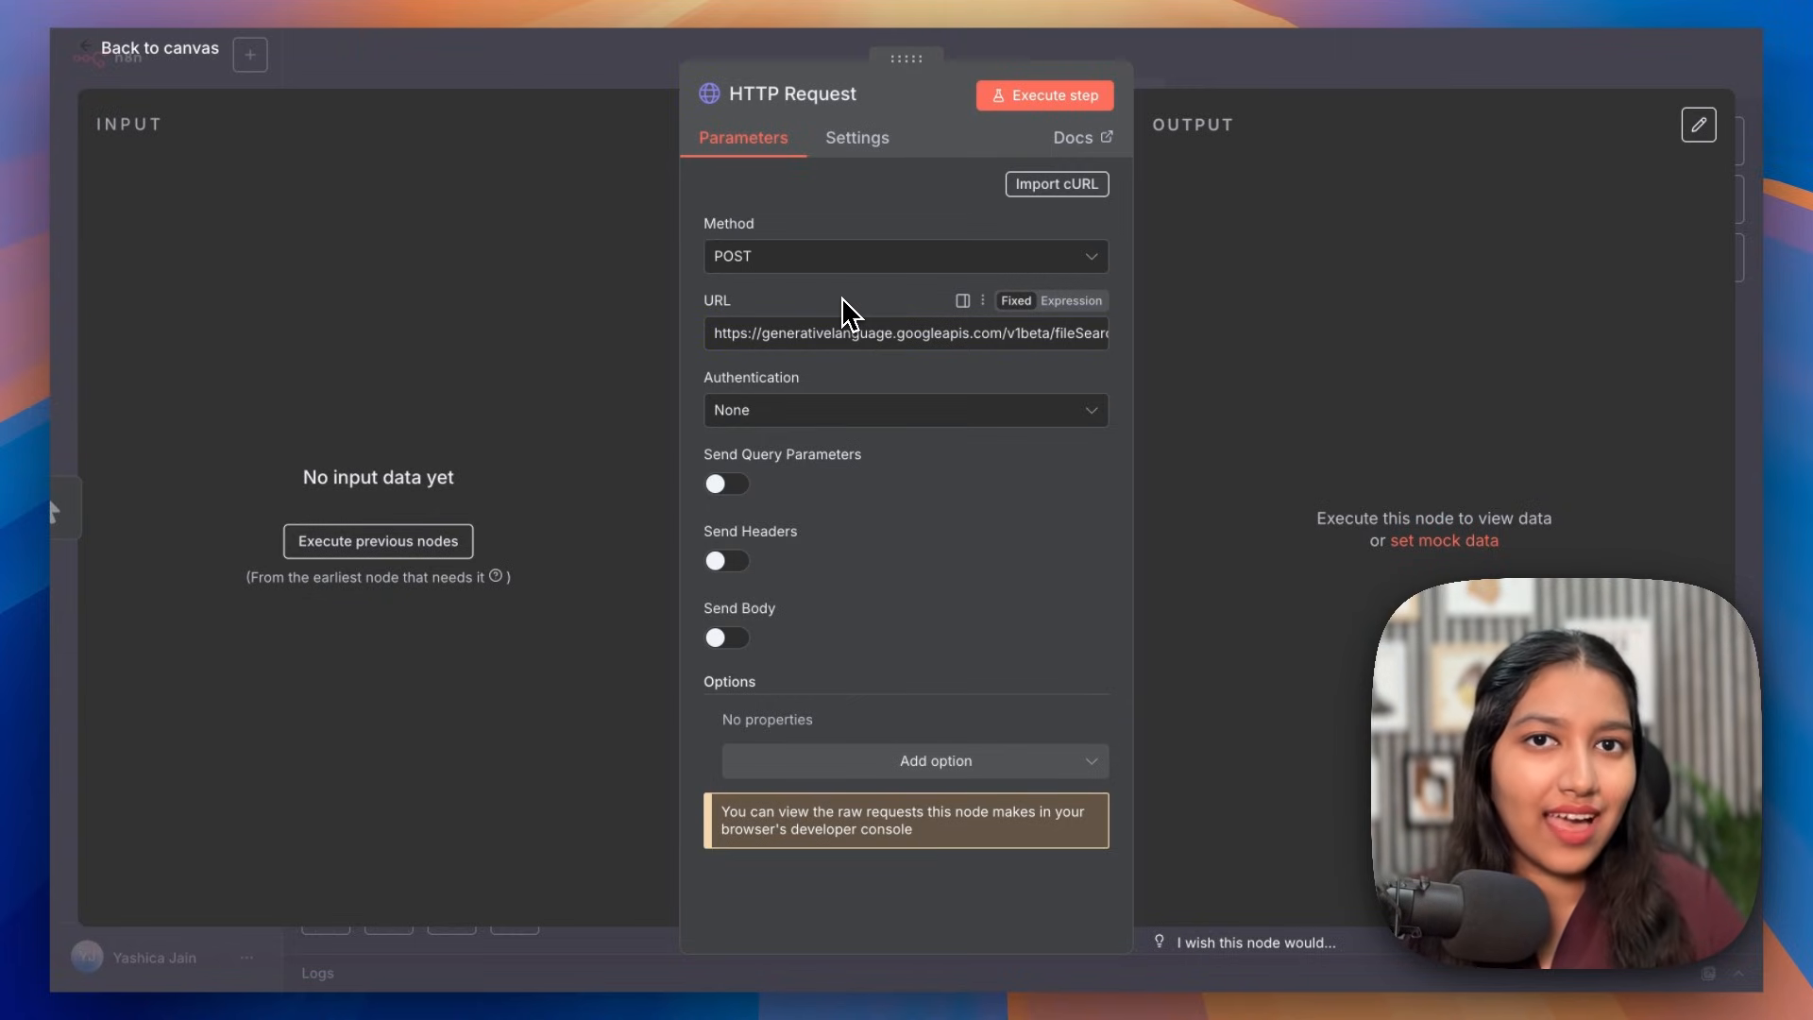
pyautogui.click(760, 409)
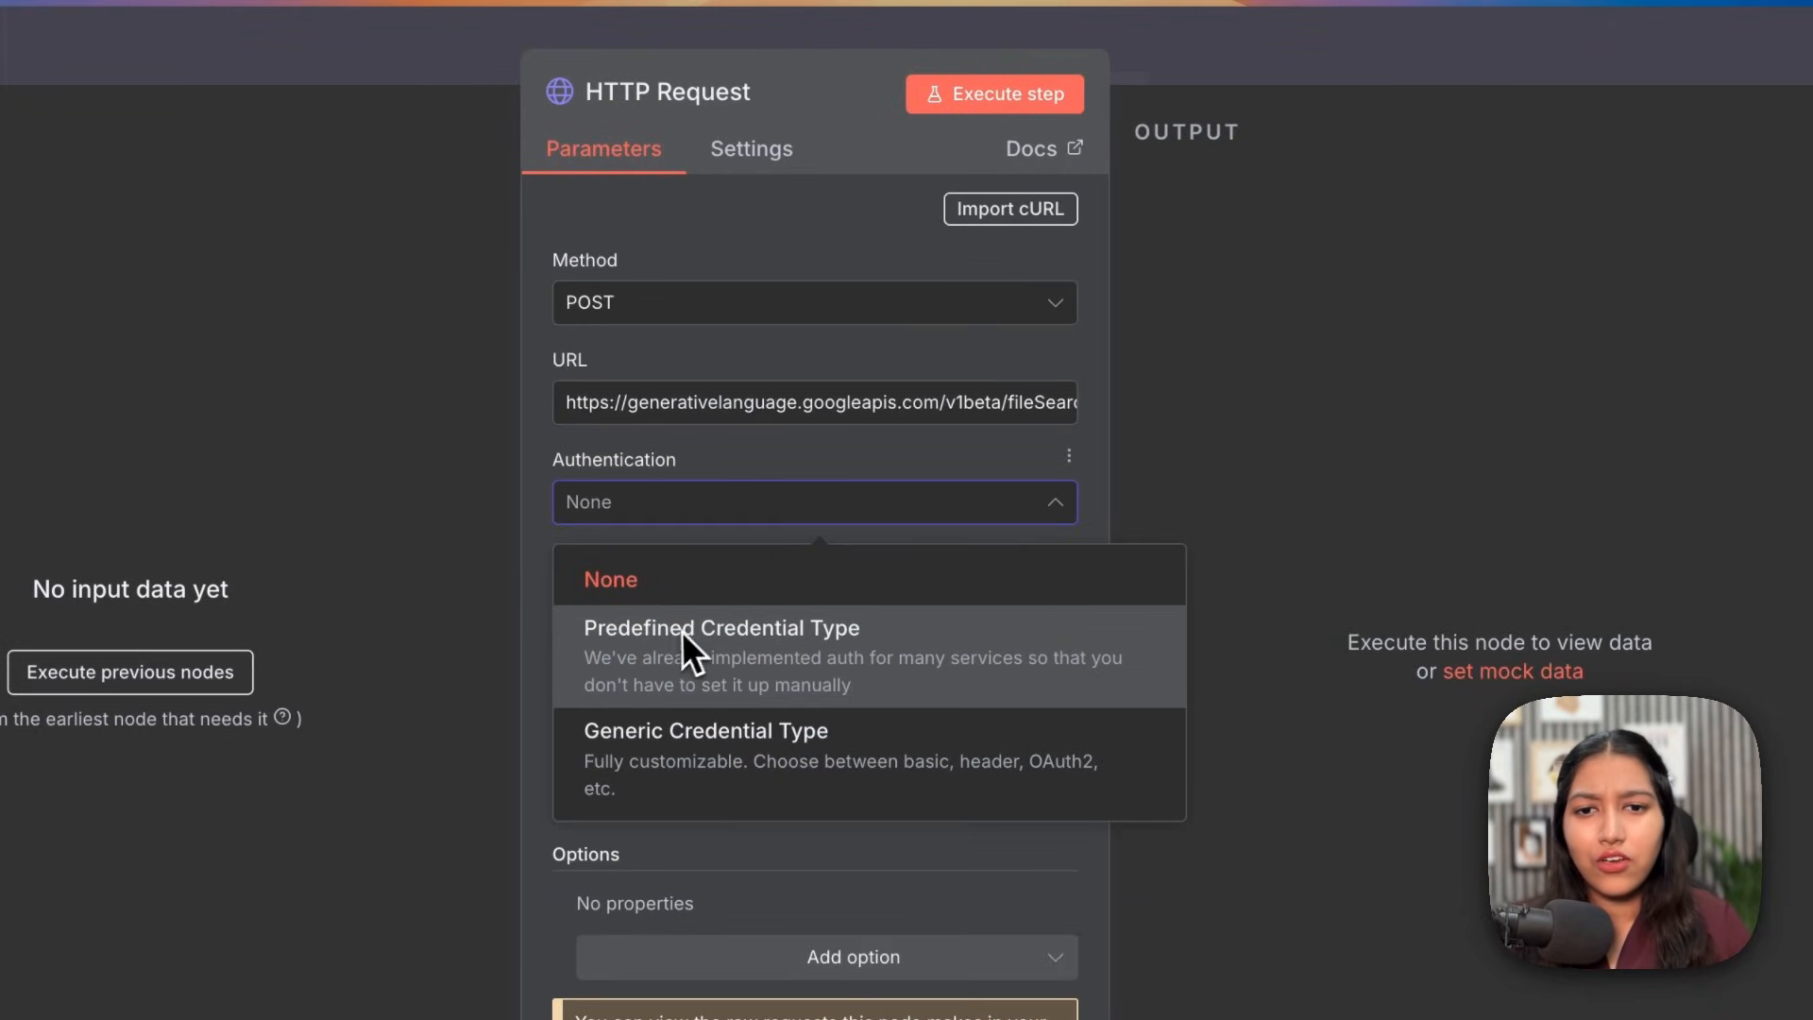
pyautogui.click(1152, 80)
pyautogui.click(1148, 73)
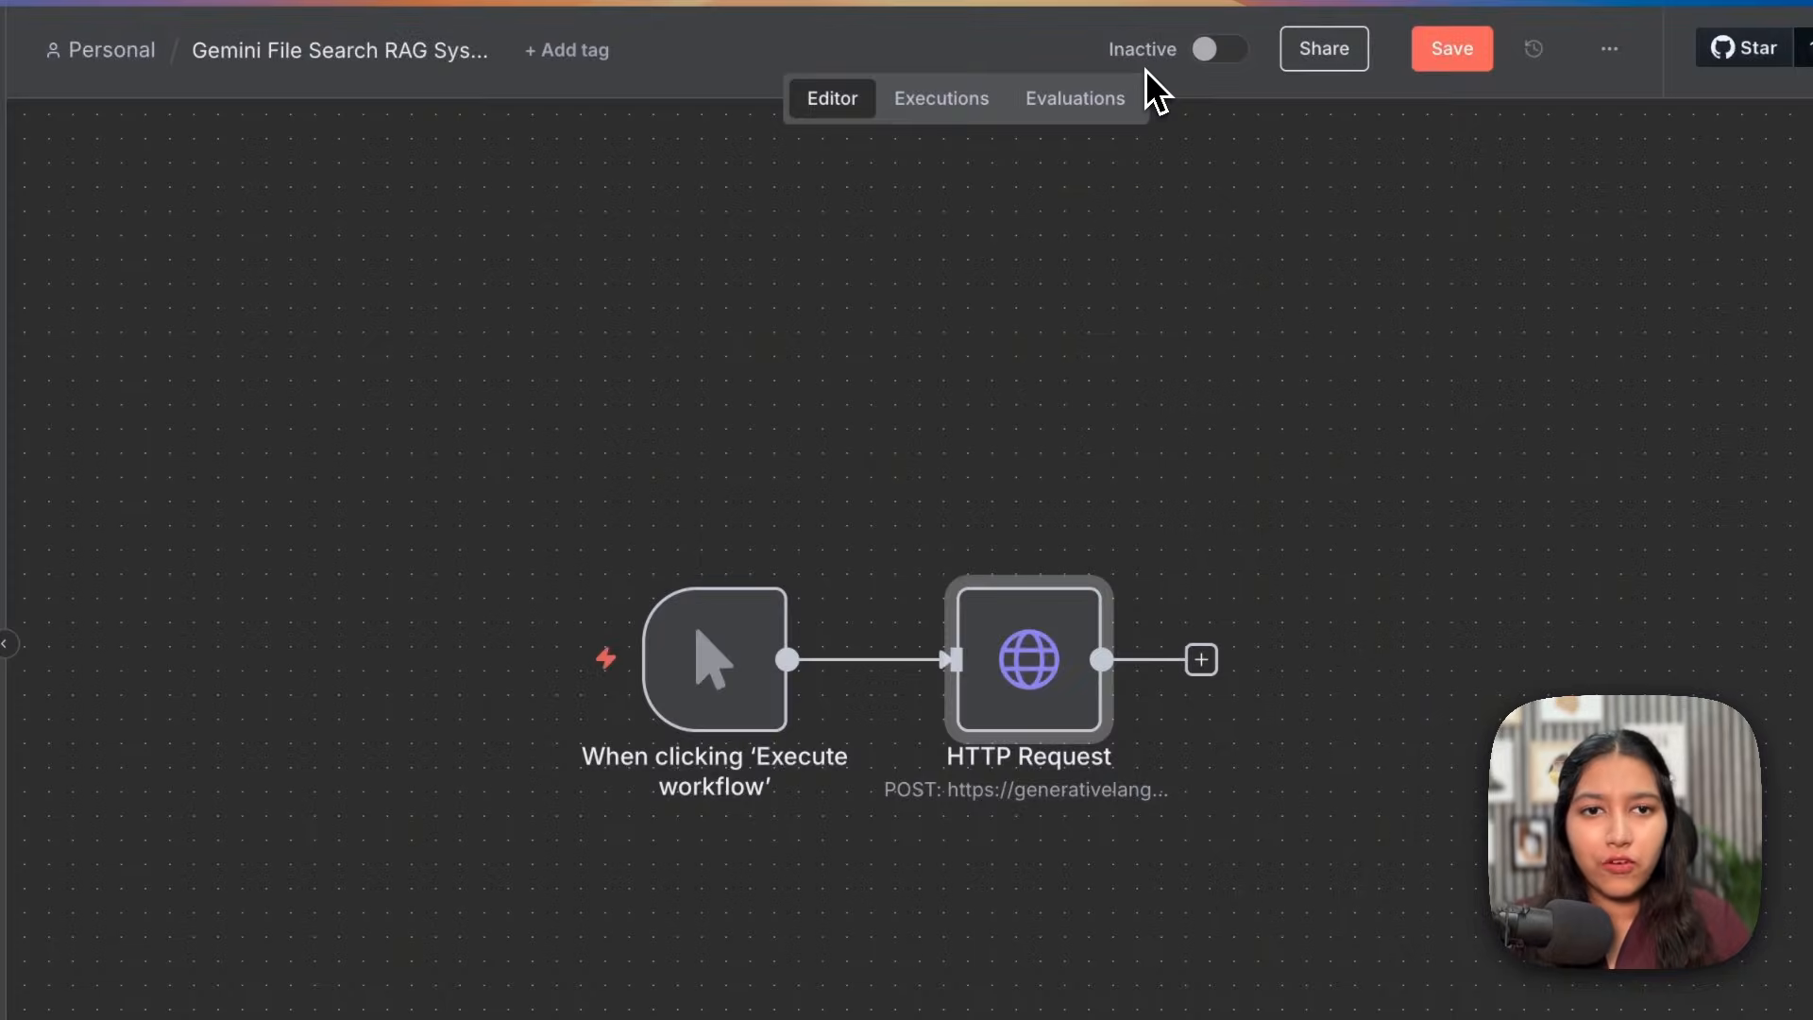
# Step: Add a Google Gemini 'Upload a file' node to the workflow
pyautogui.click(1812, 149)
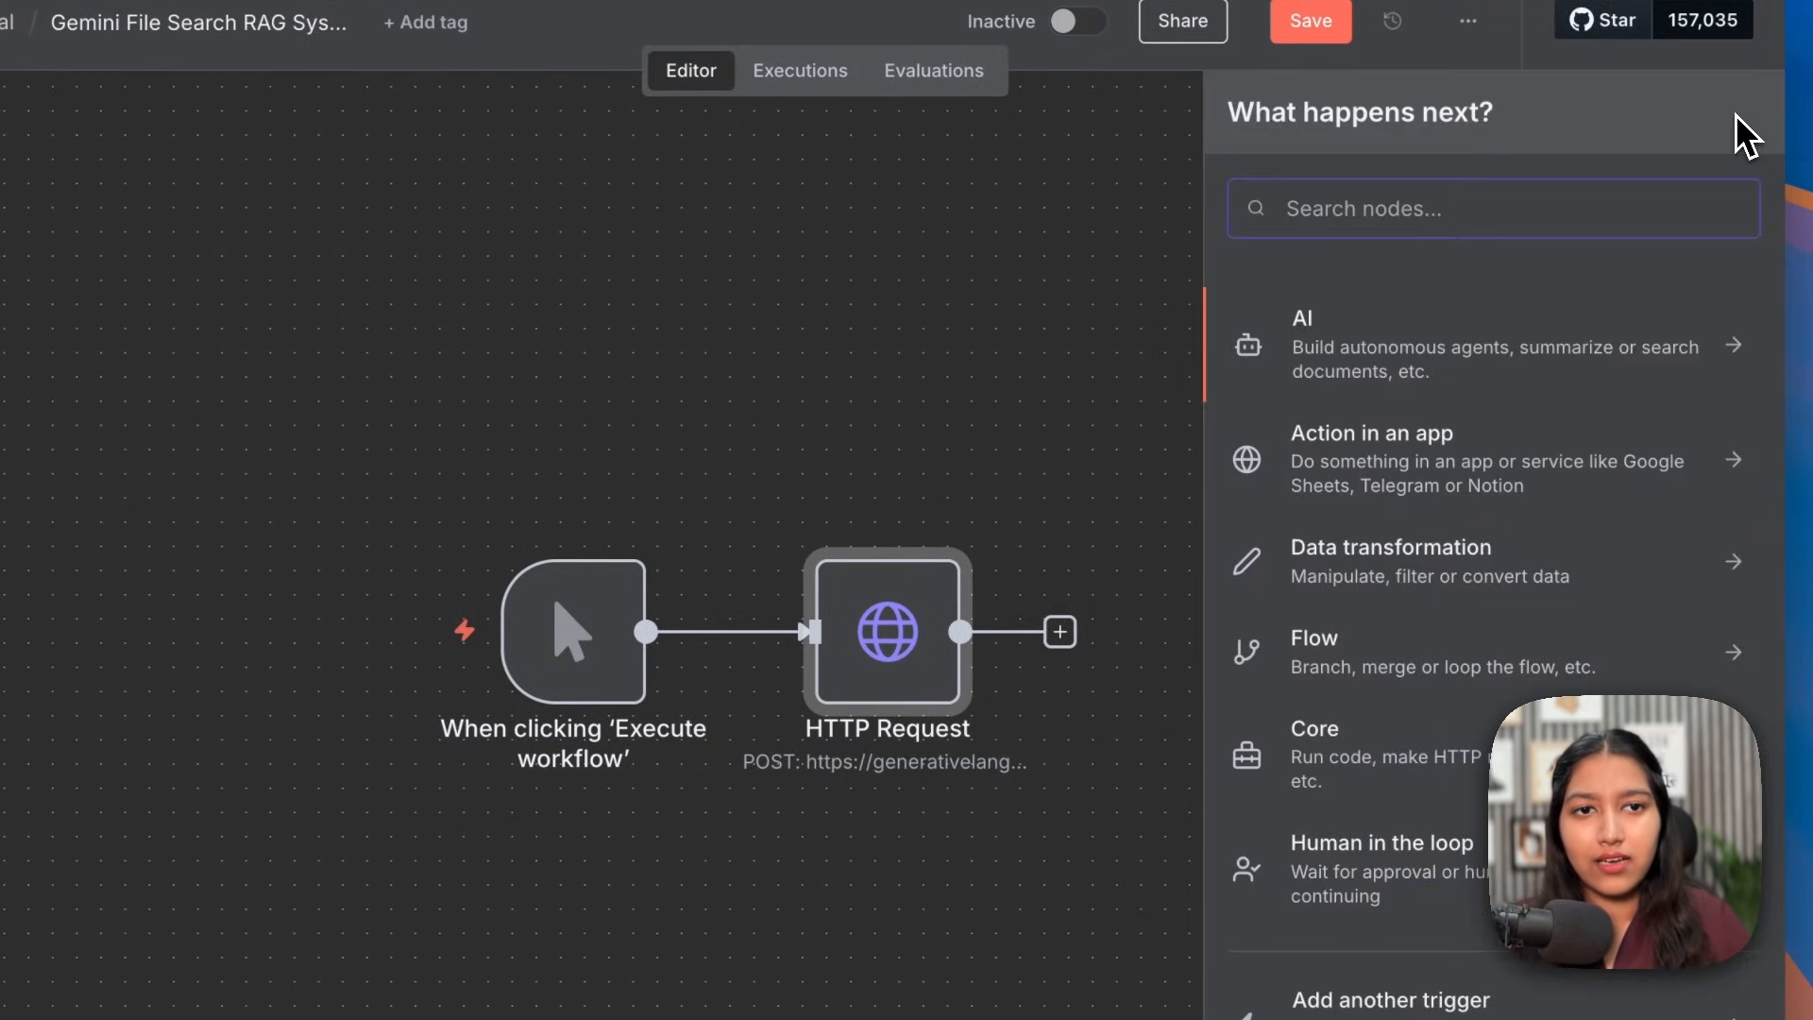
pyautogui.write('gemi')
pyautogui.press('Return')
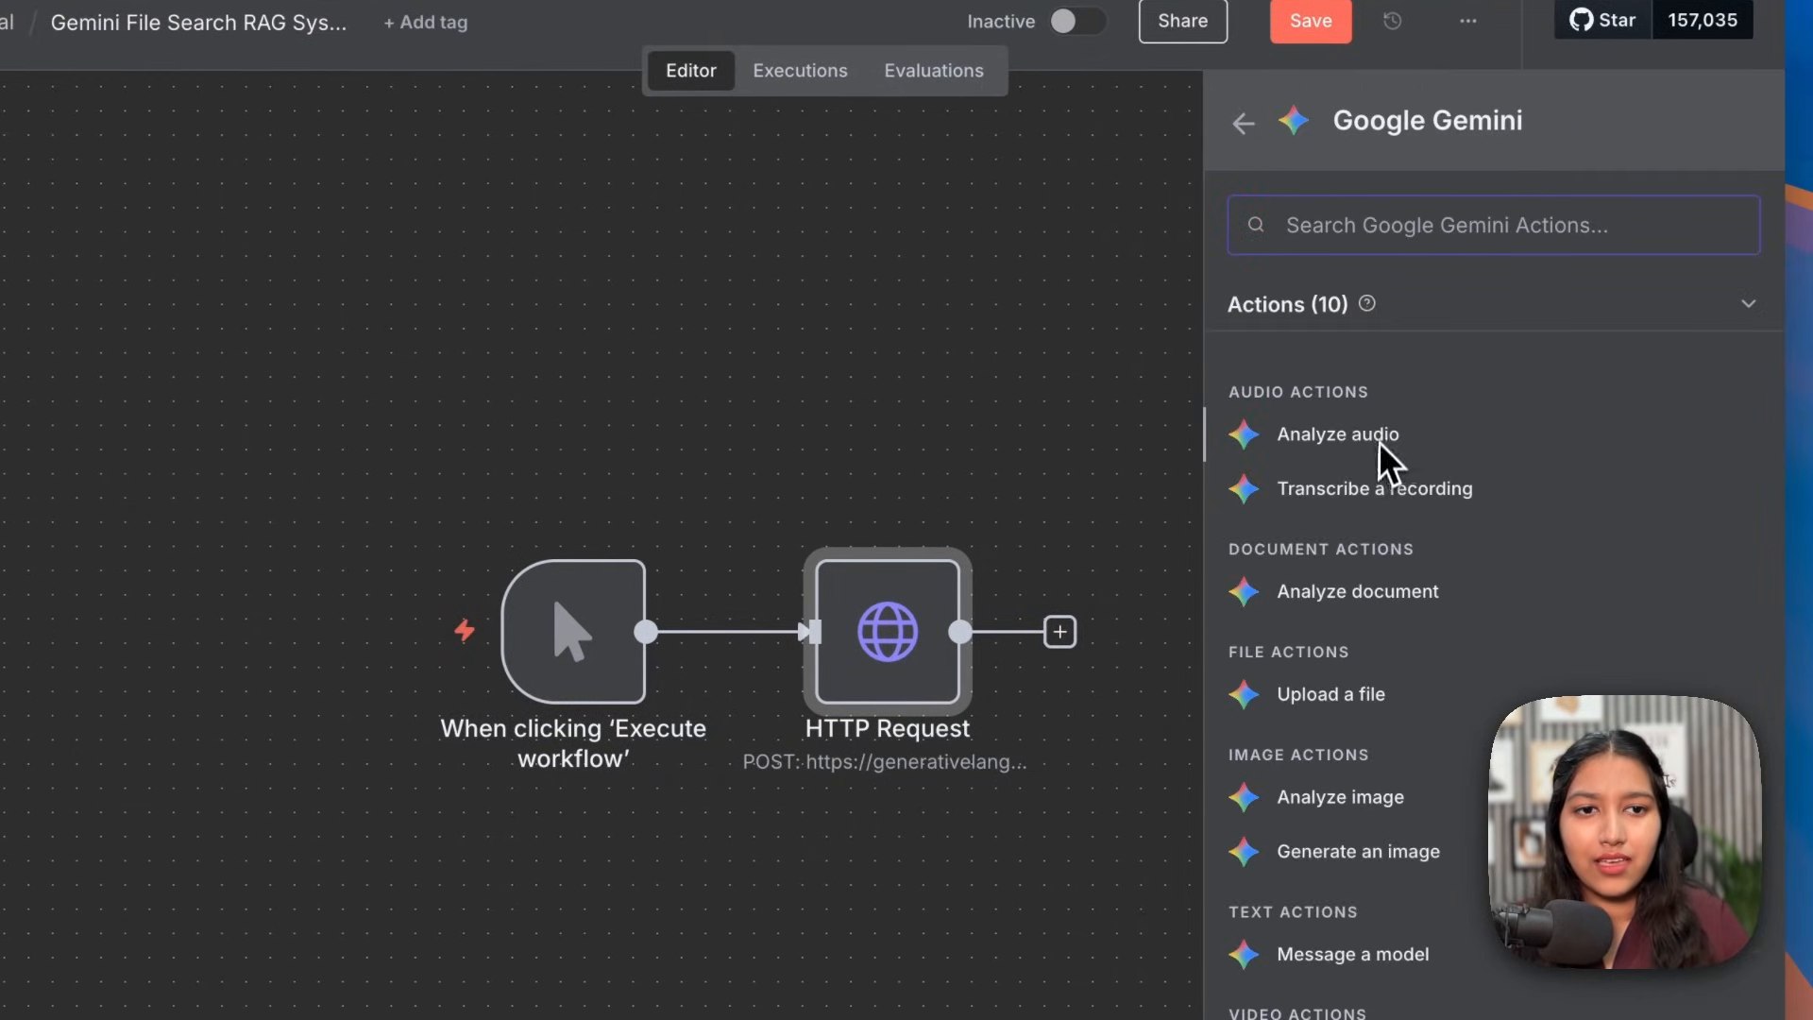
pyautogui.click(1338, 691)
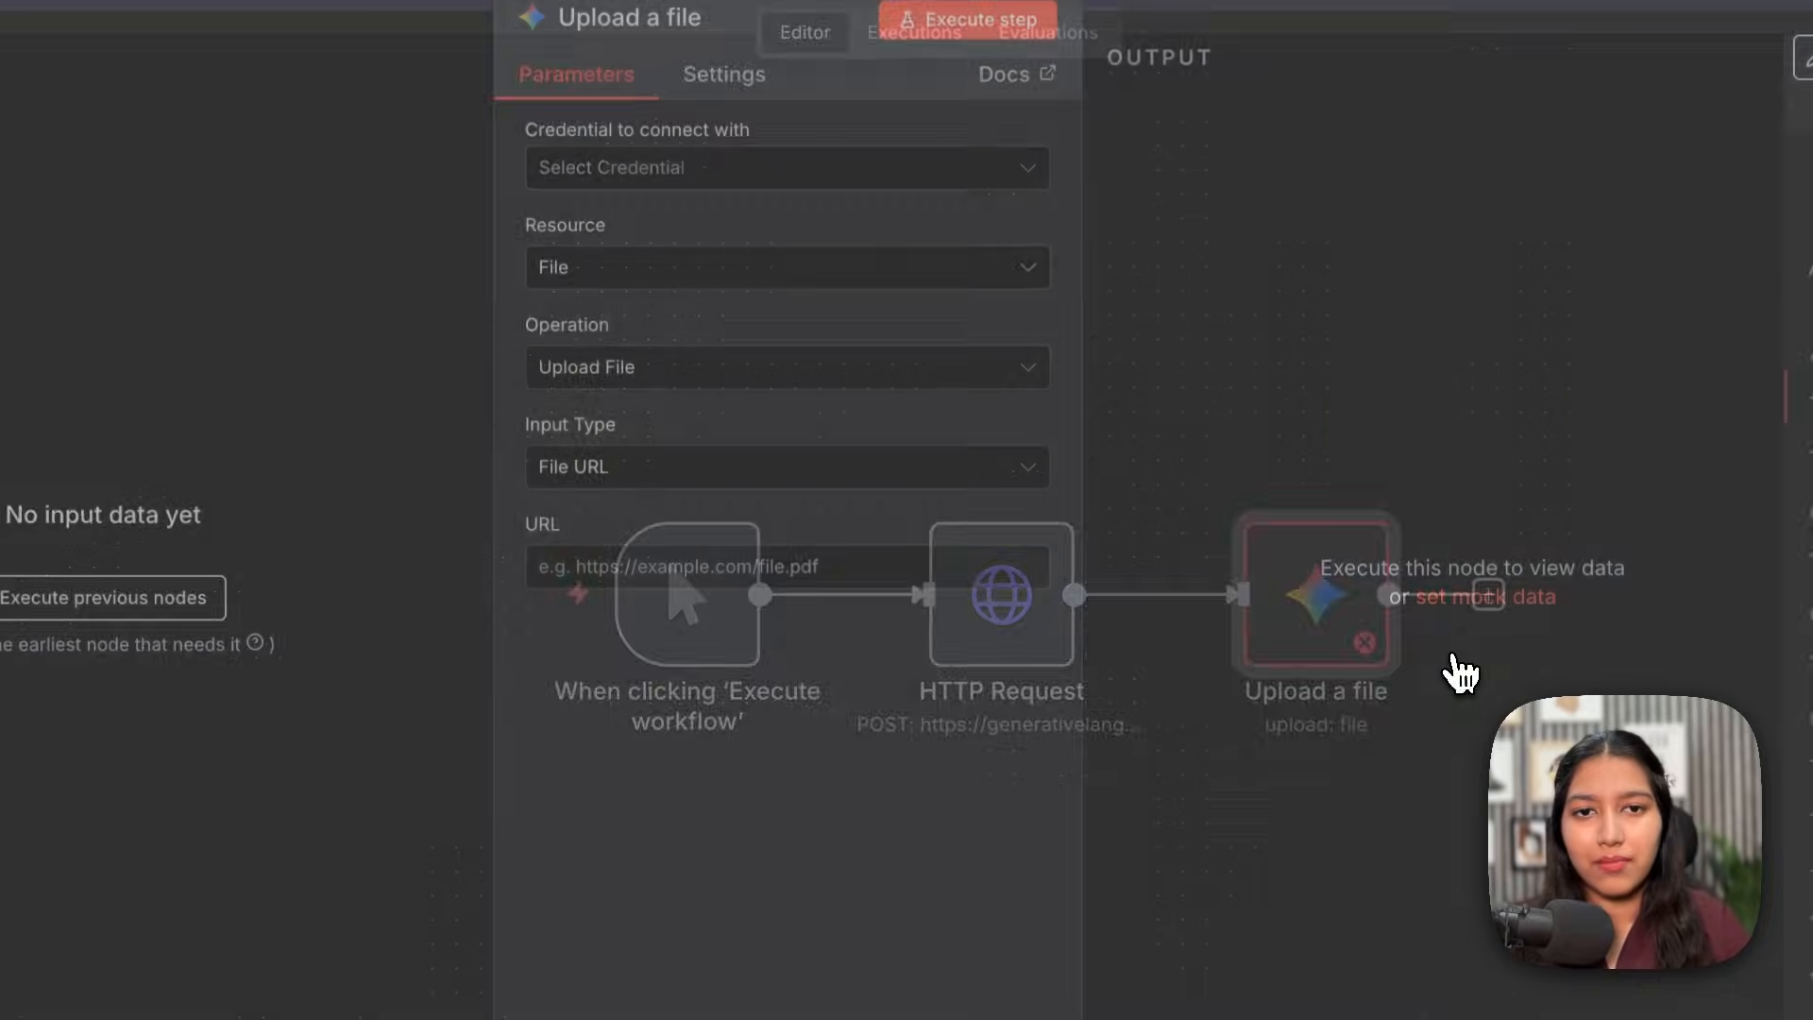
# Step: Save and test a Gemini credential using the AI Studio API key, then delete the node
pyautogui.click(665, 181)
pyautogui.click(699, 253)
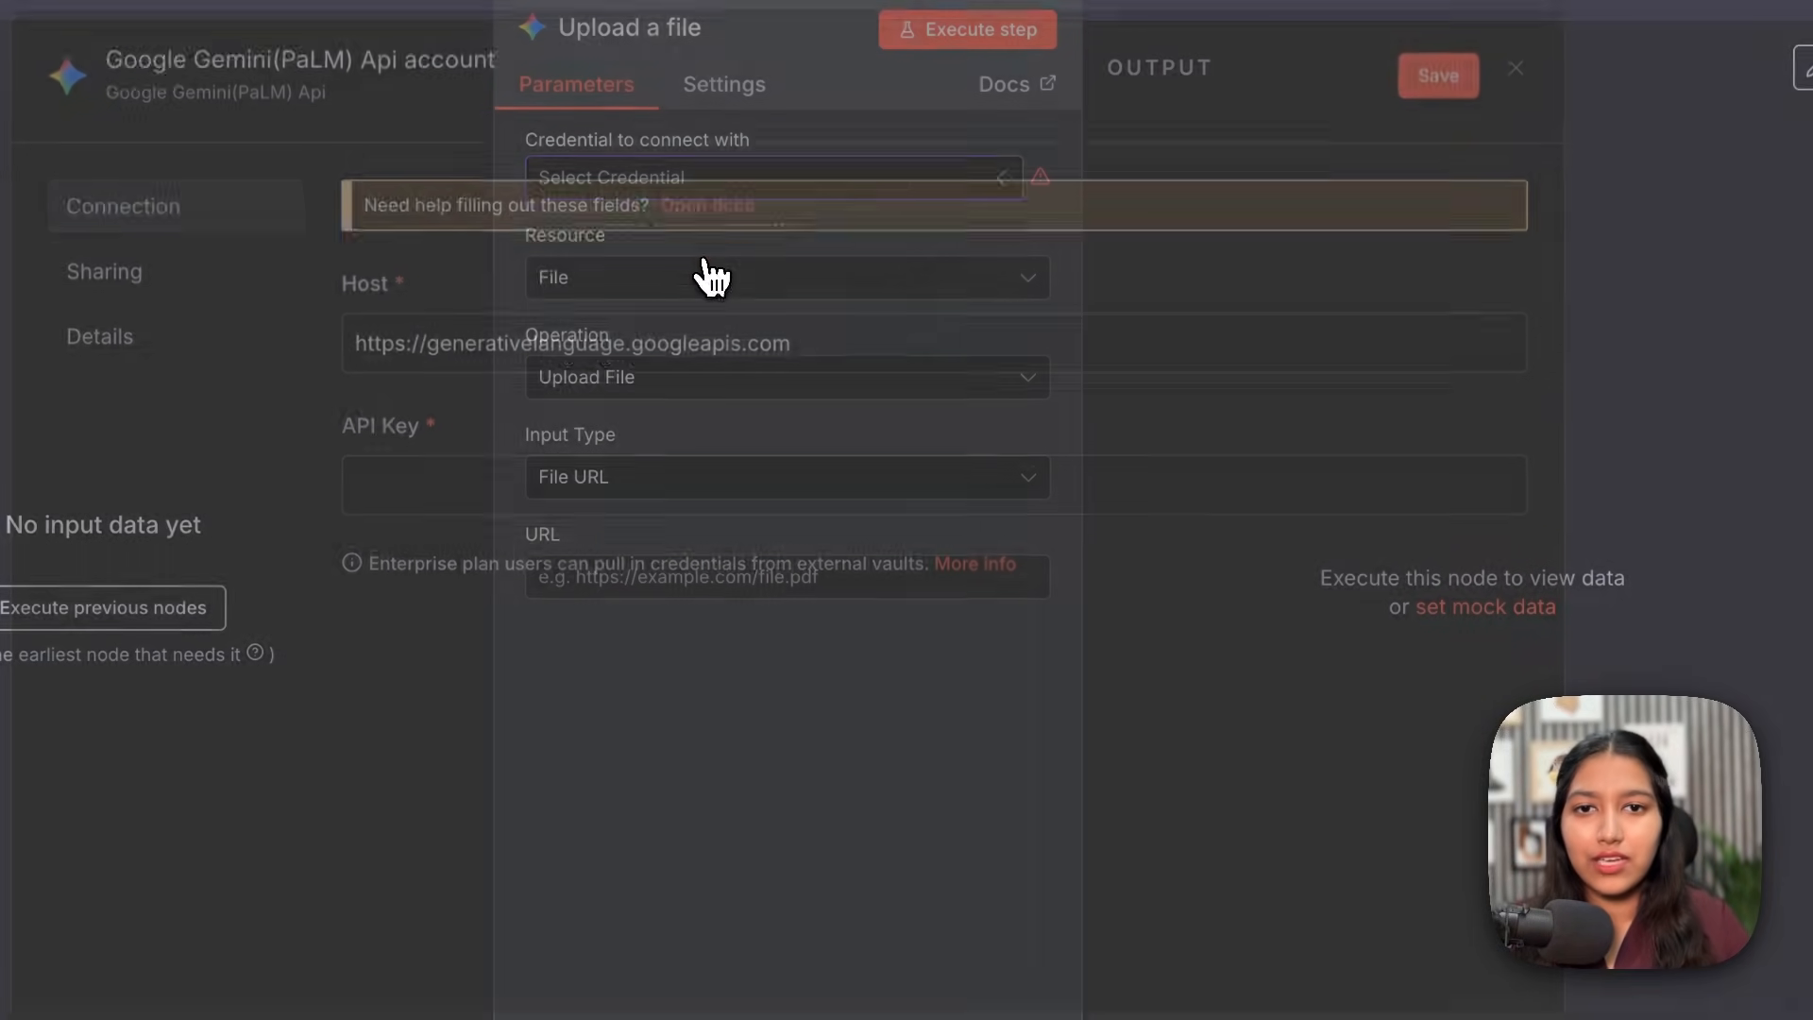
pyautogui.hotkey('ctrl', 'v')
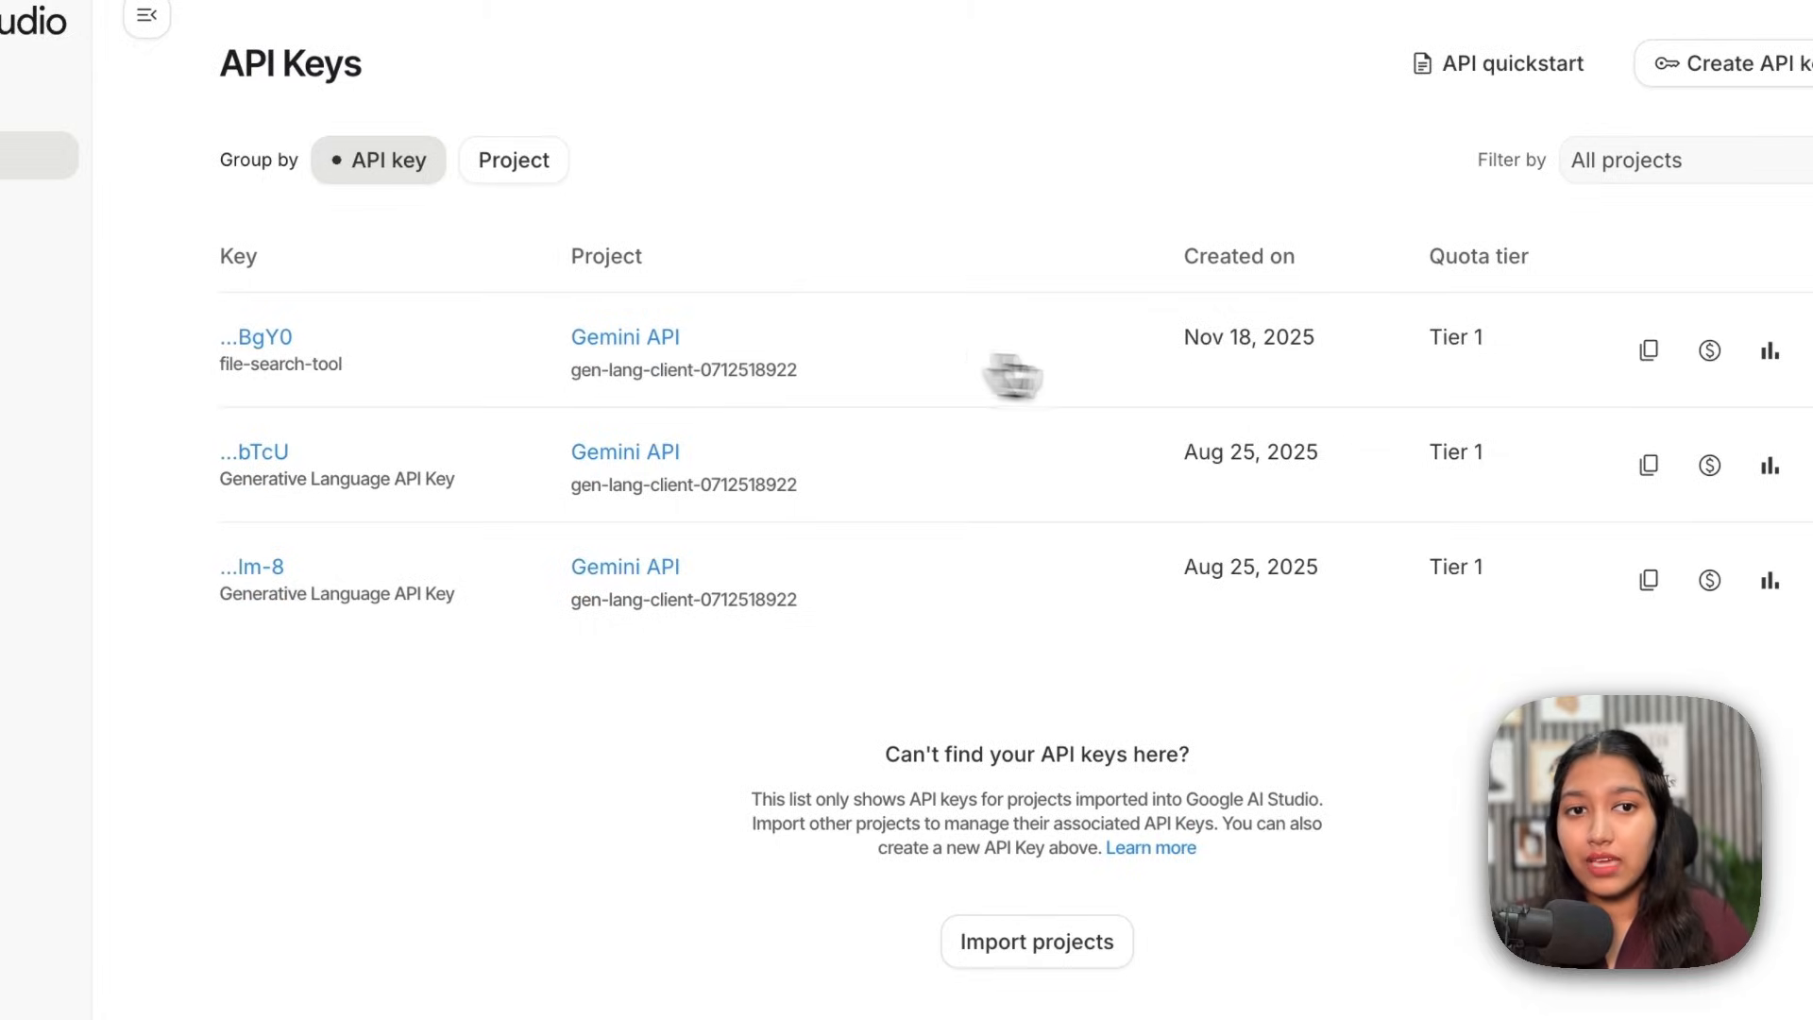
pyautogui.click(1529, 408)
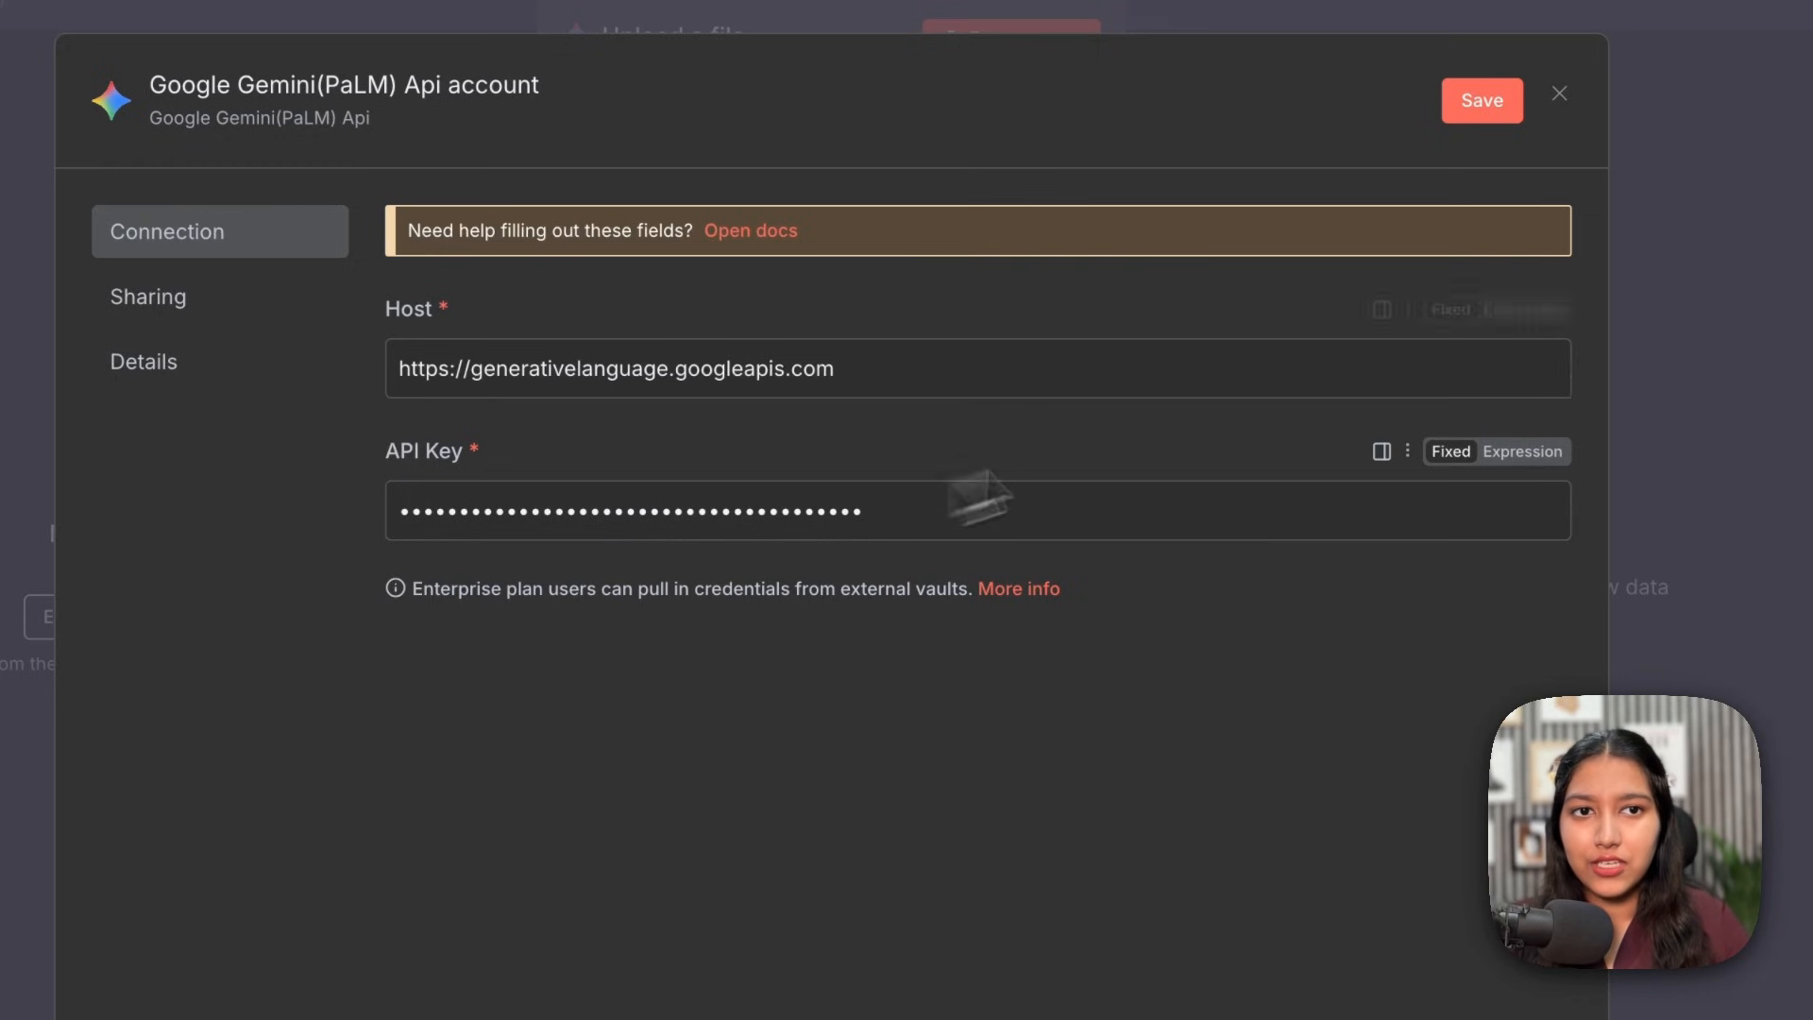
pyautogui.click(1458, 185)
pyautogui.moveTo(506, 331); pyautogui.dragTo(863, 335)
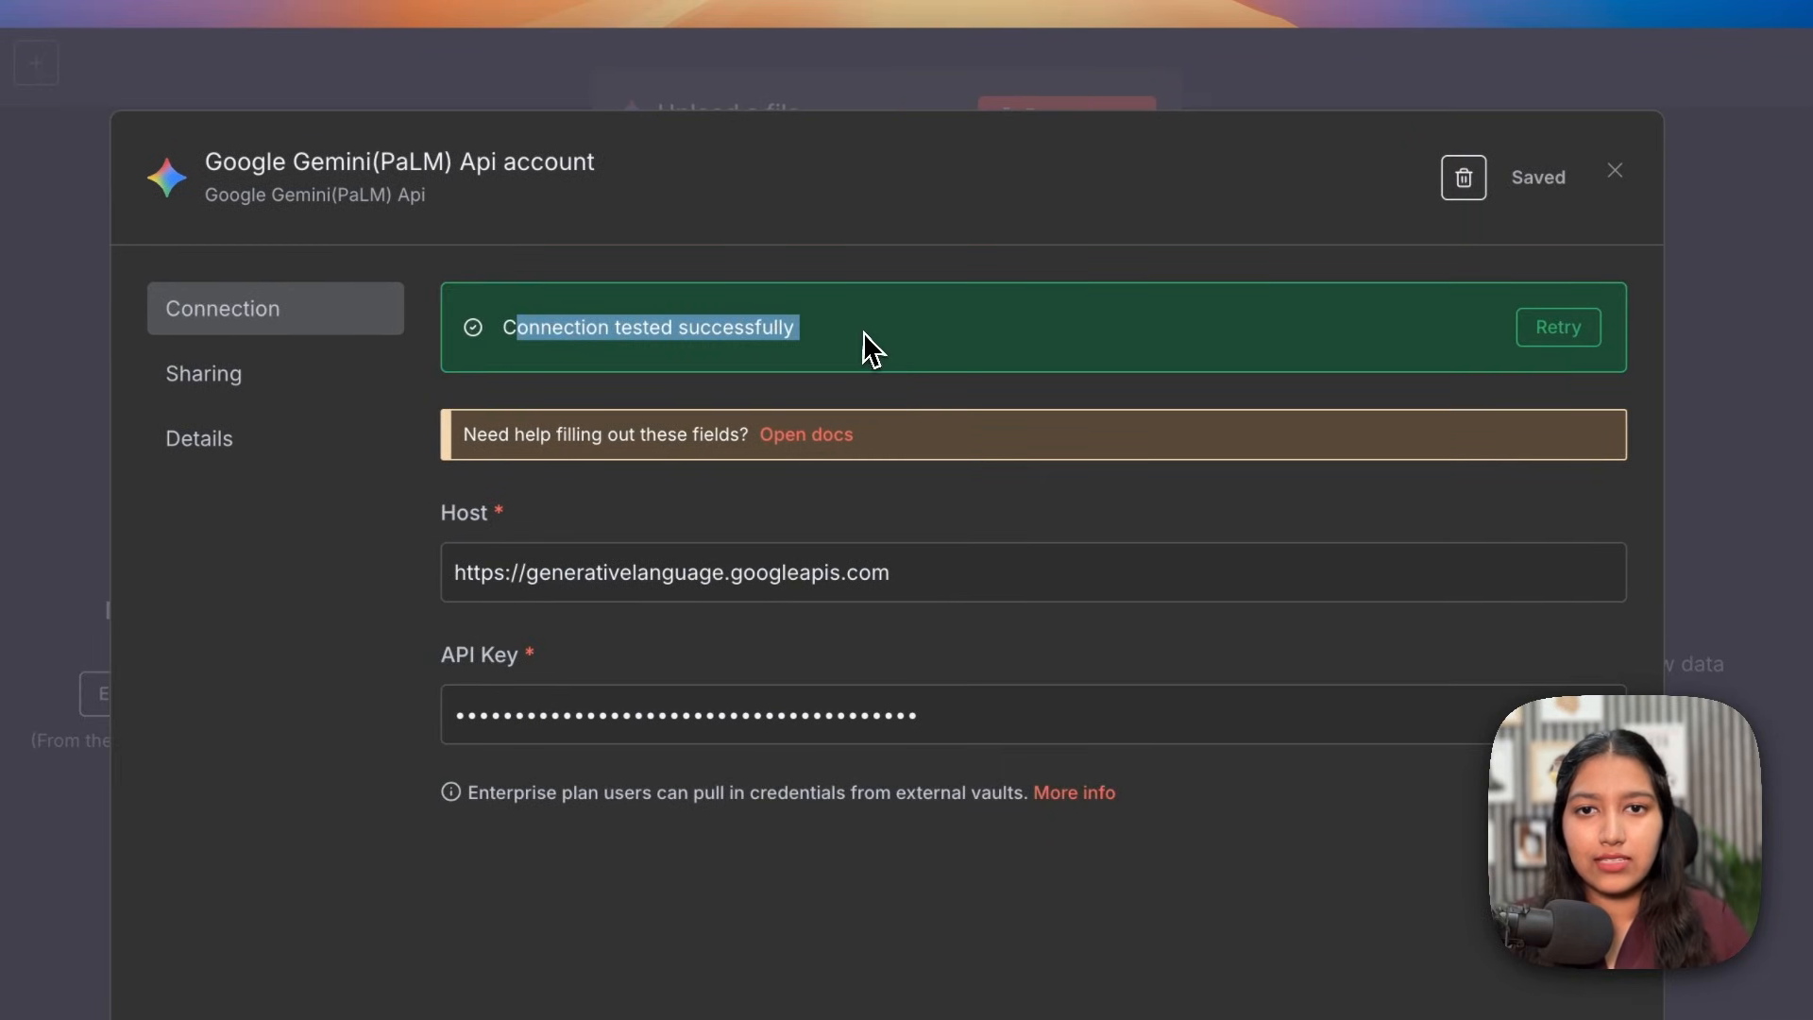
pyautogui.click(1568, 166)
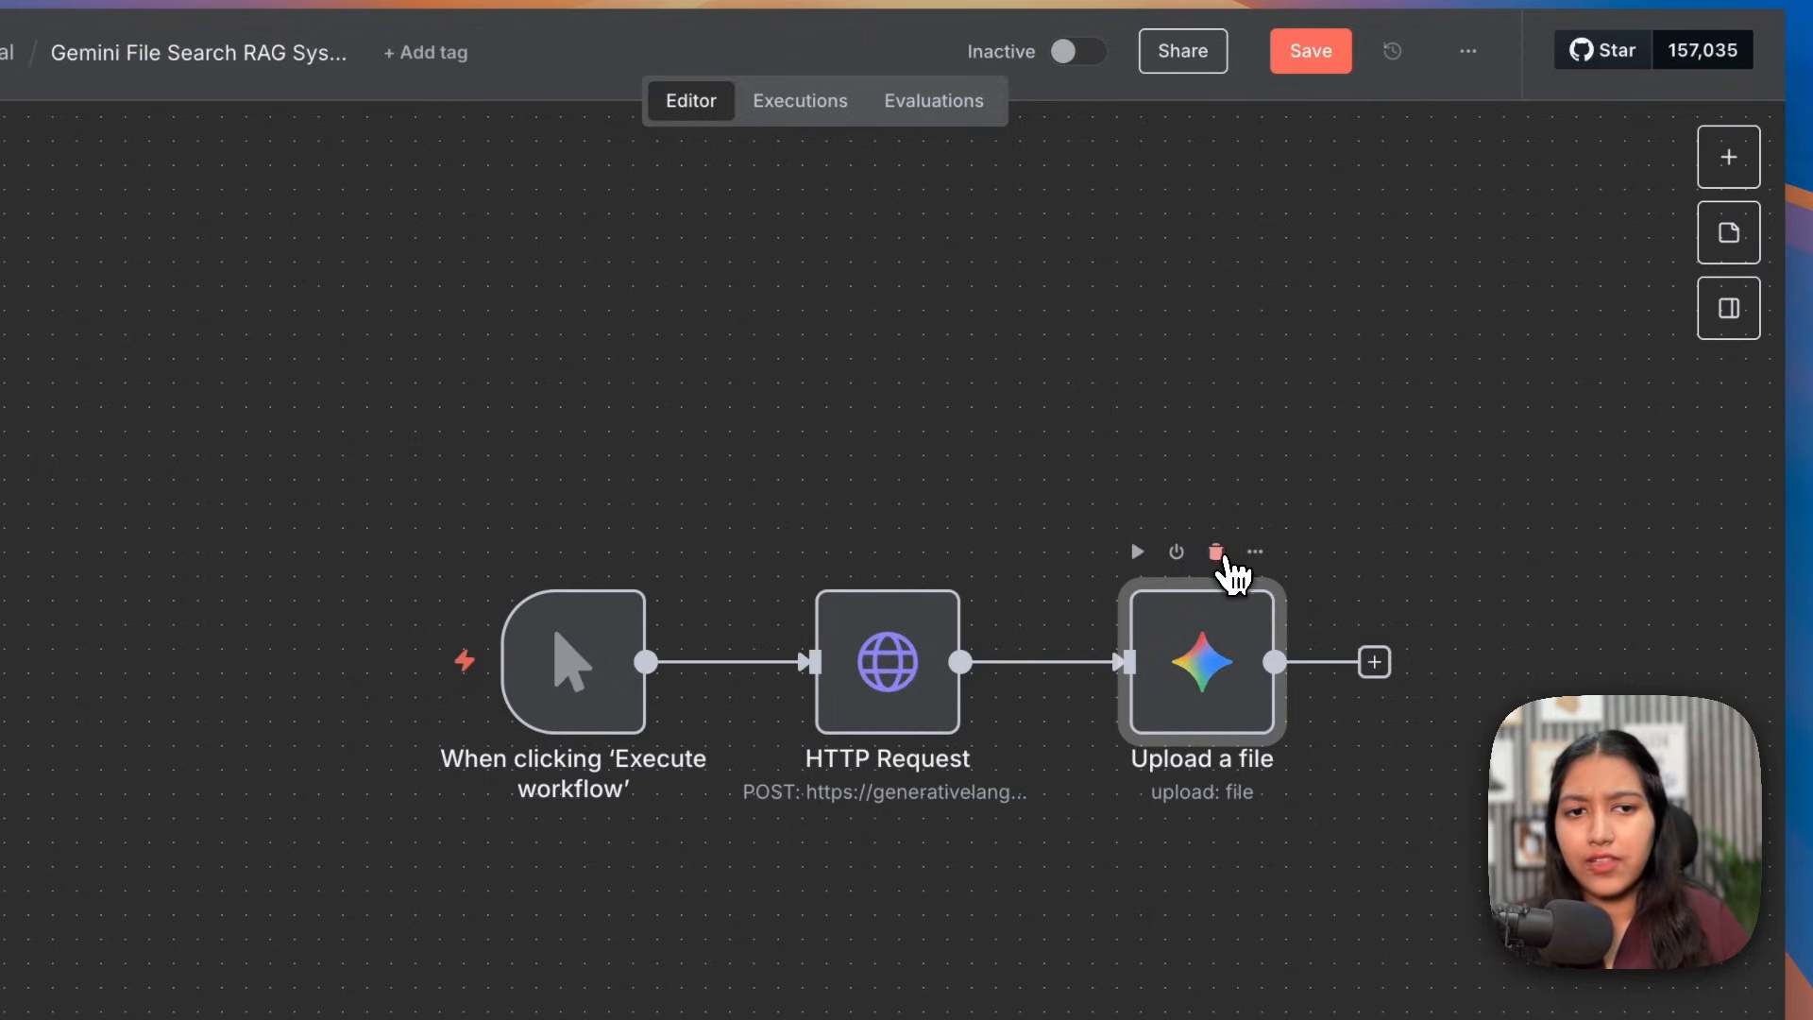
pyautogui.click(1216, 553)
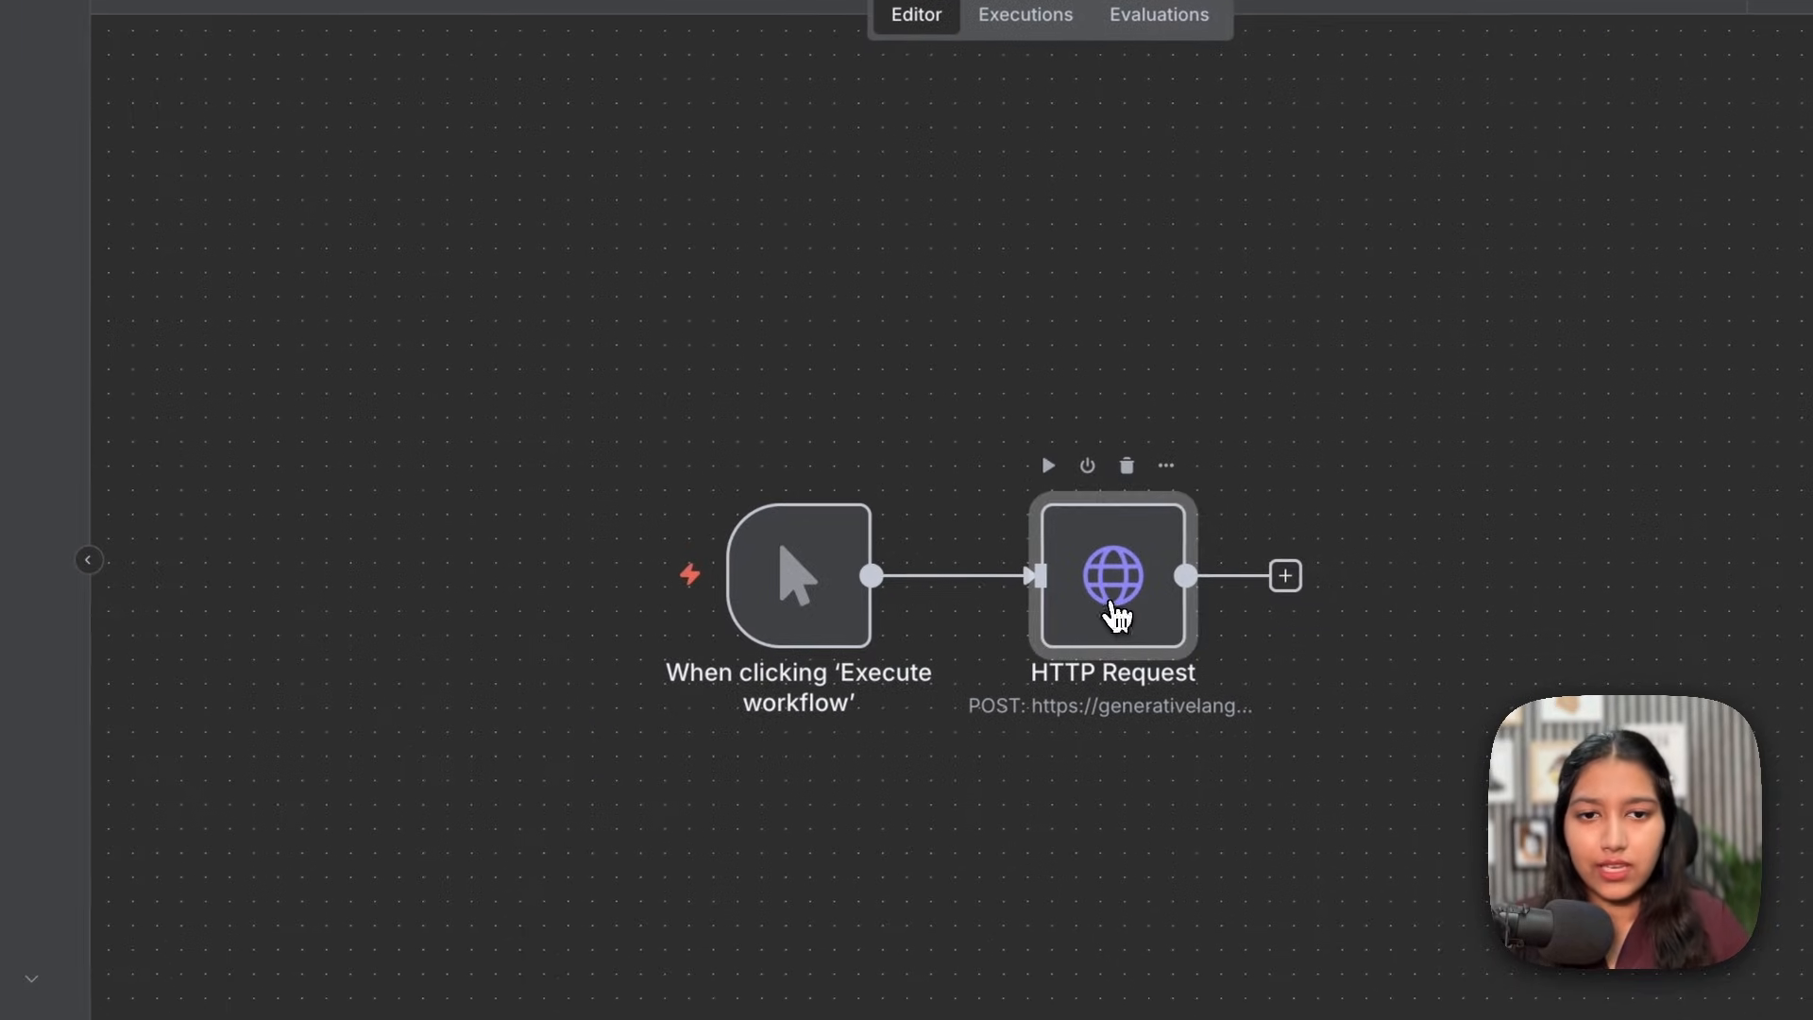
# Step: Authenticate the HTTP Request with the saved Google Gemini(PaLM) Api credential
pyautogui.doubleClick(887, 661)
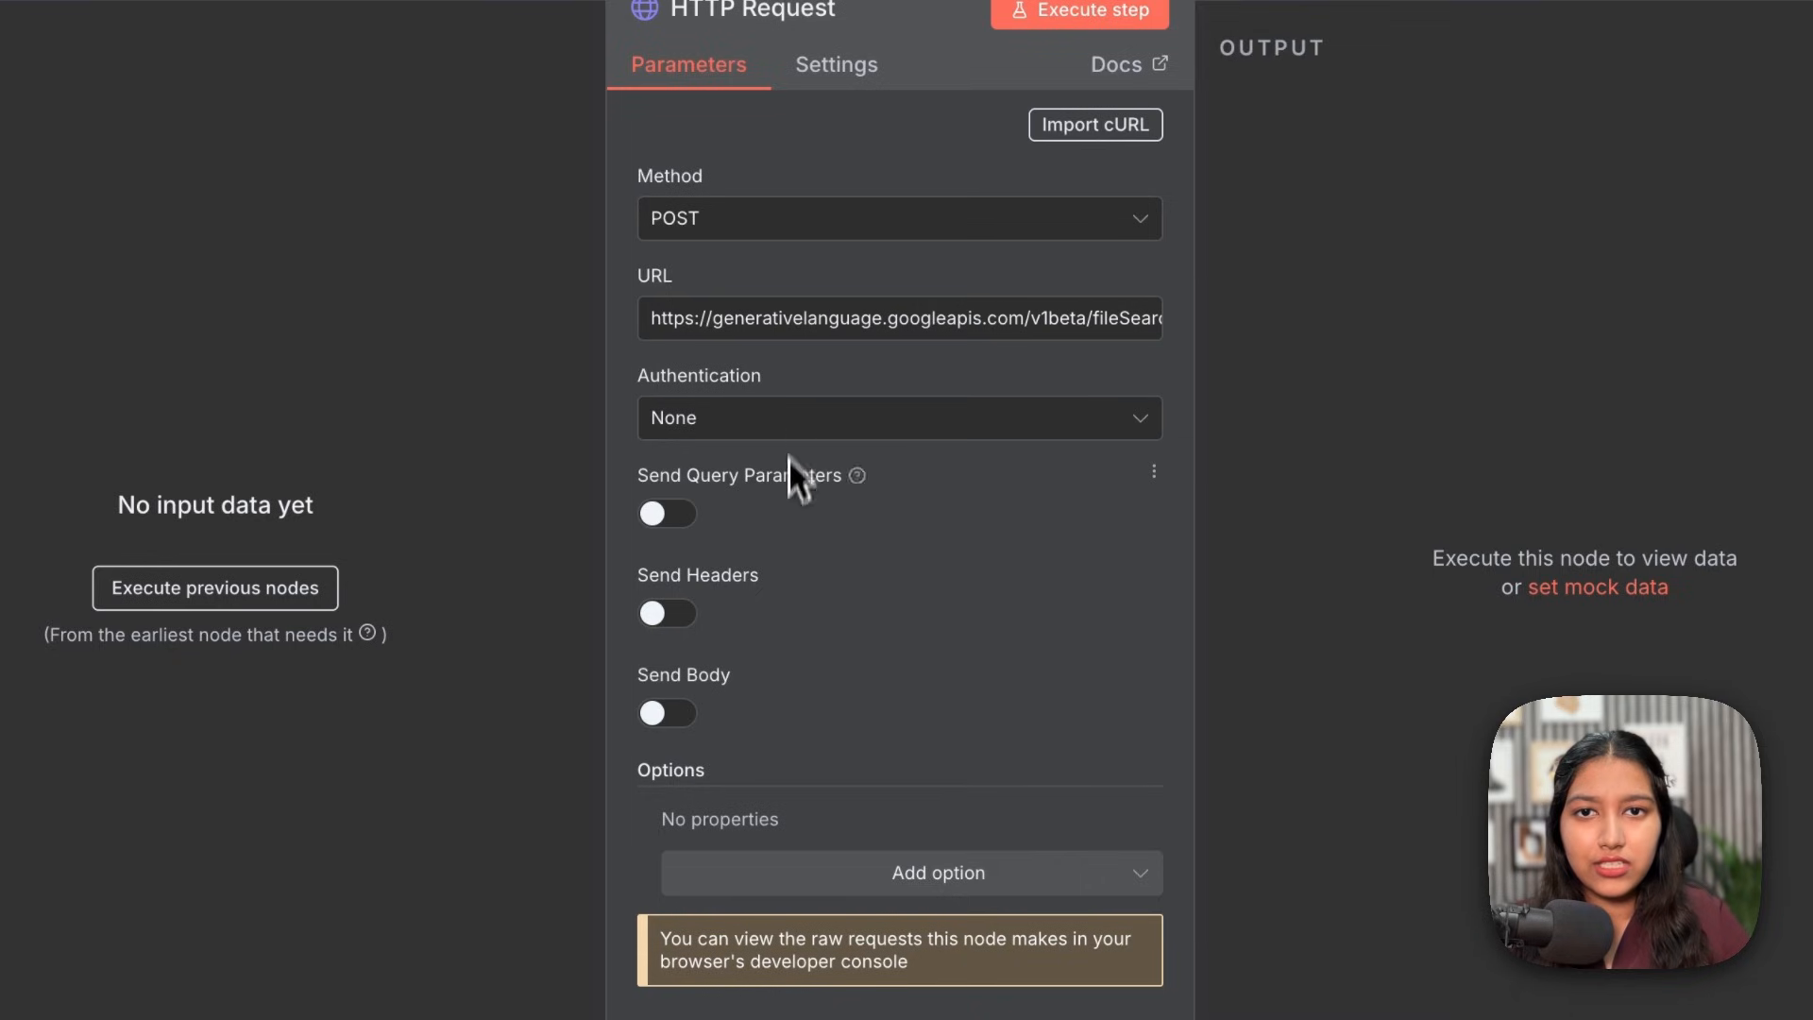
pyautogui.click(737, 433)
pyautogui.click(768, 584)
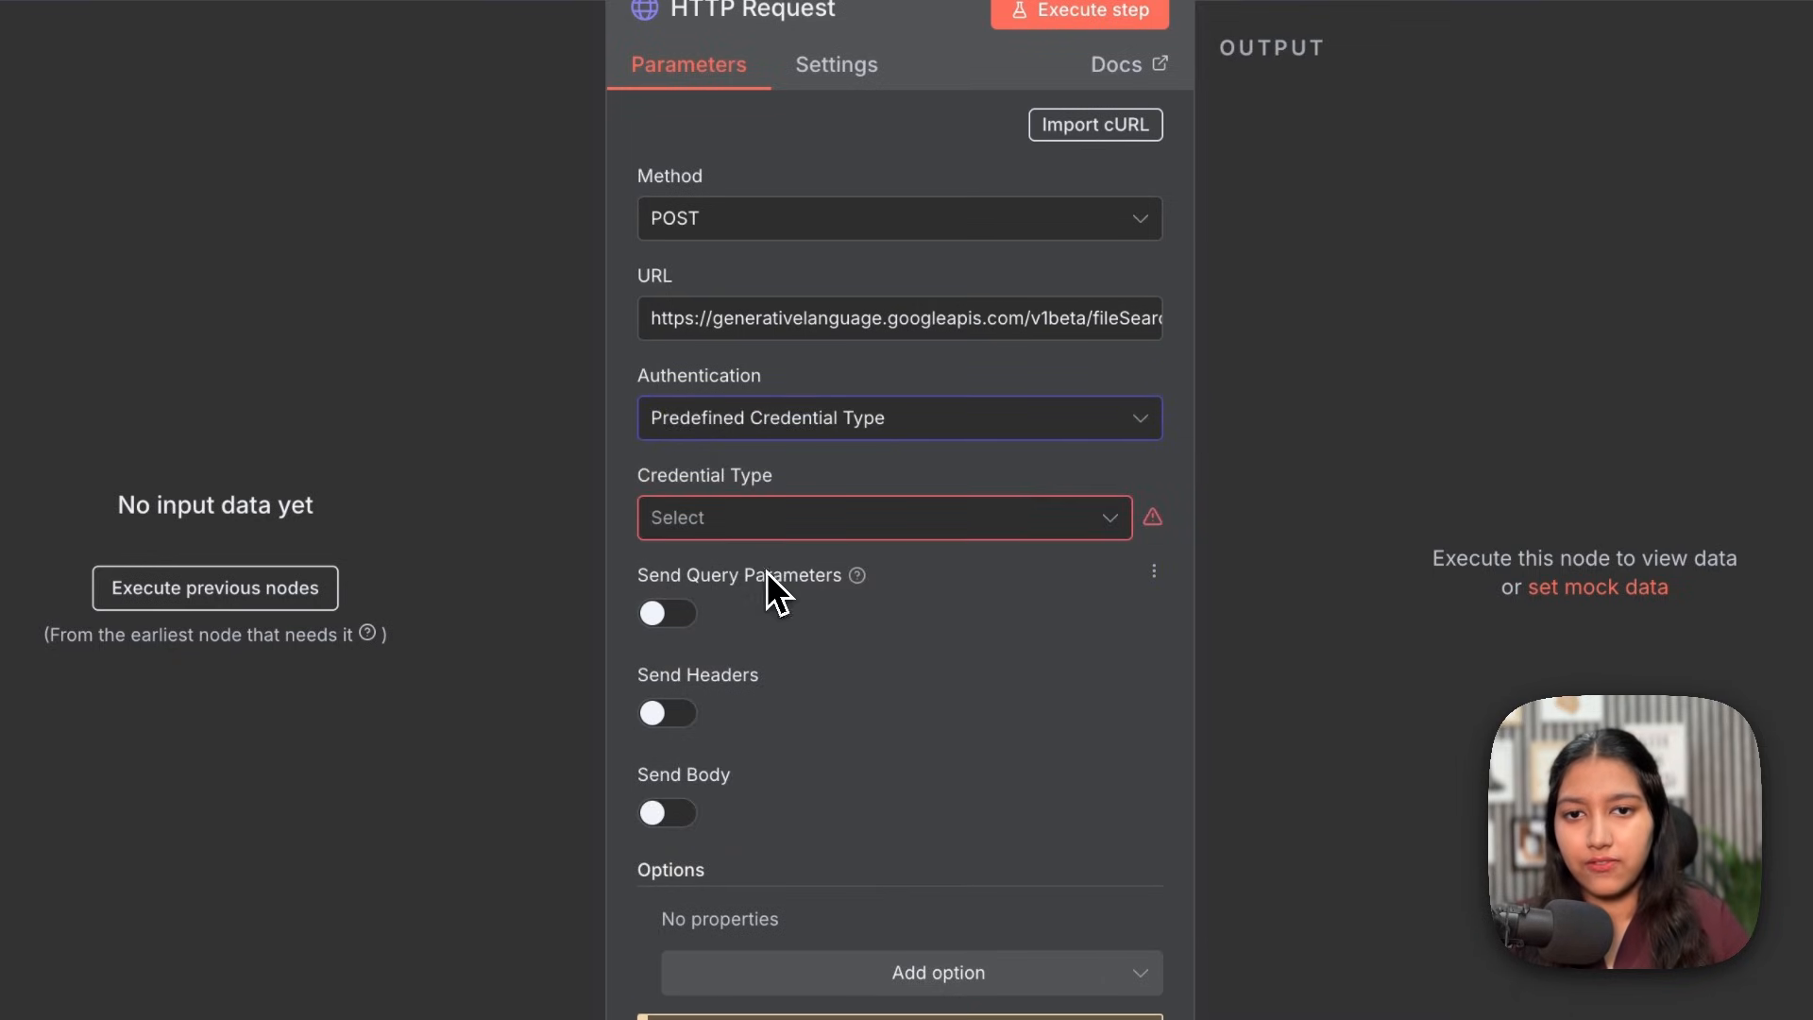
pyautogui.click(718, 518)
pyautogui.write('gemini')
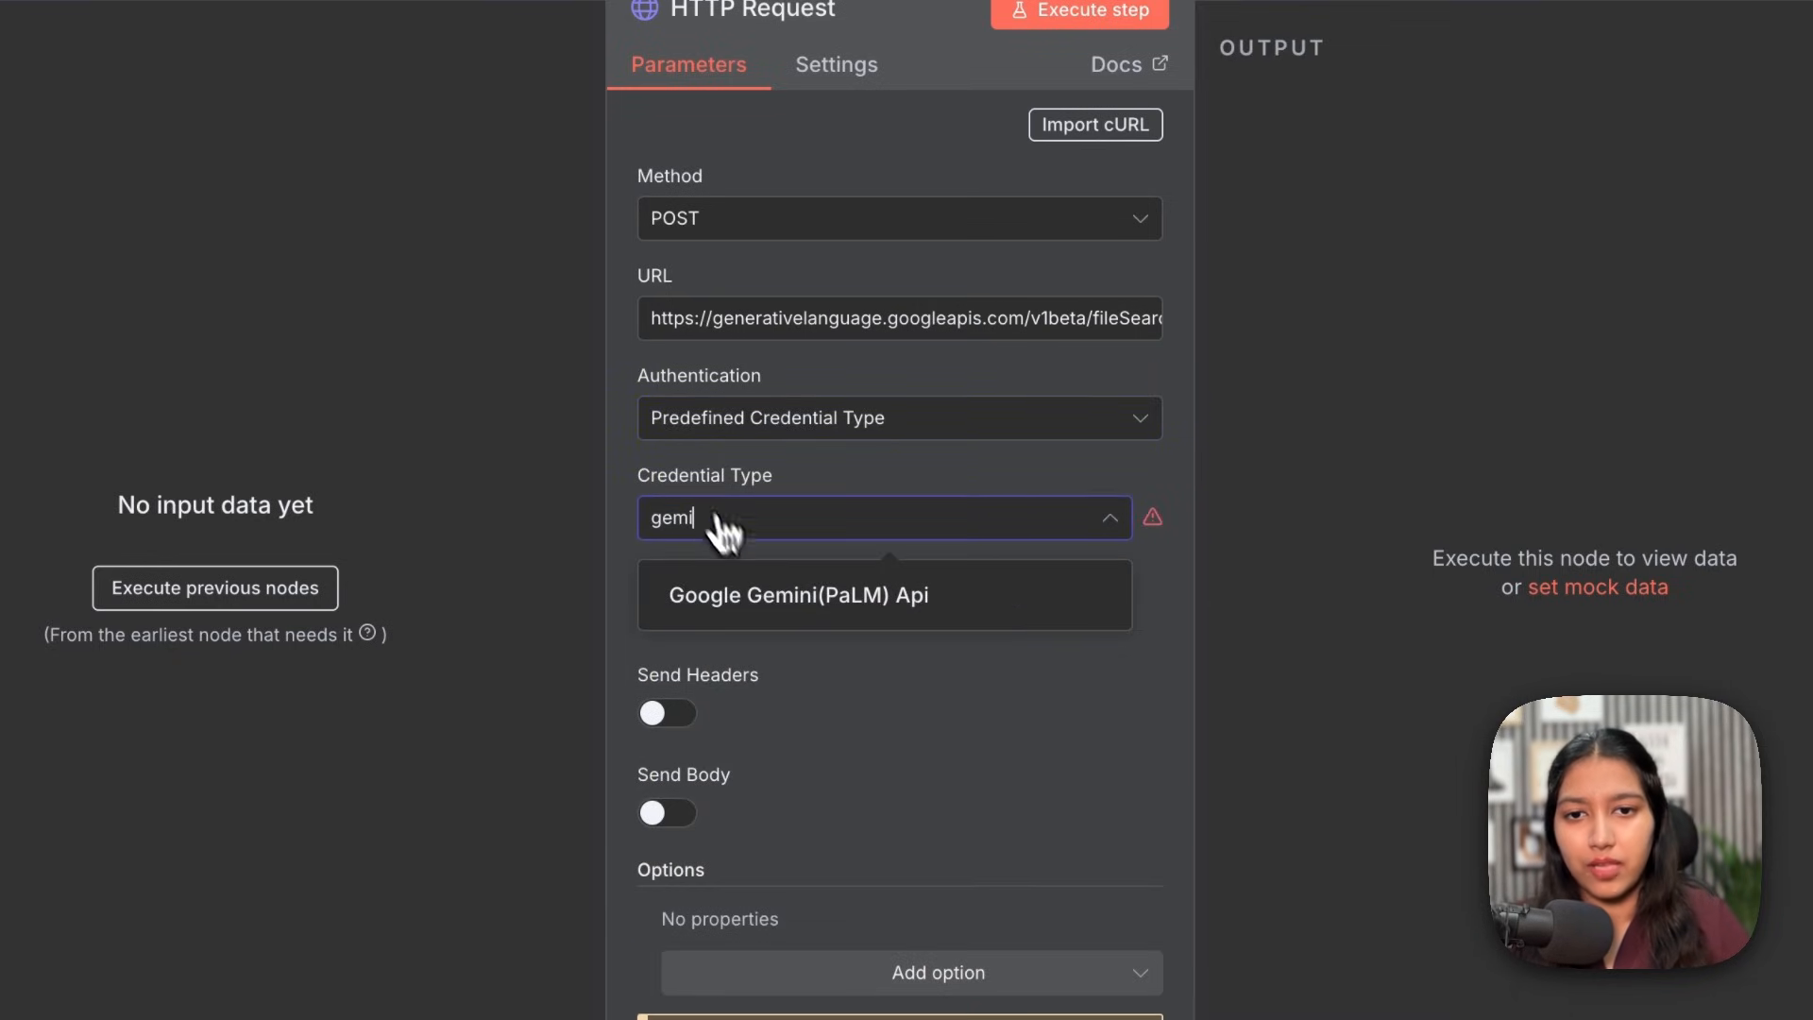
pyautogui.click(802, 591)
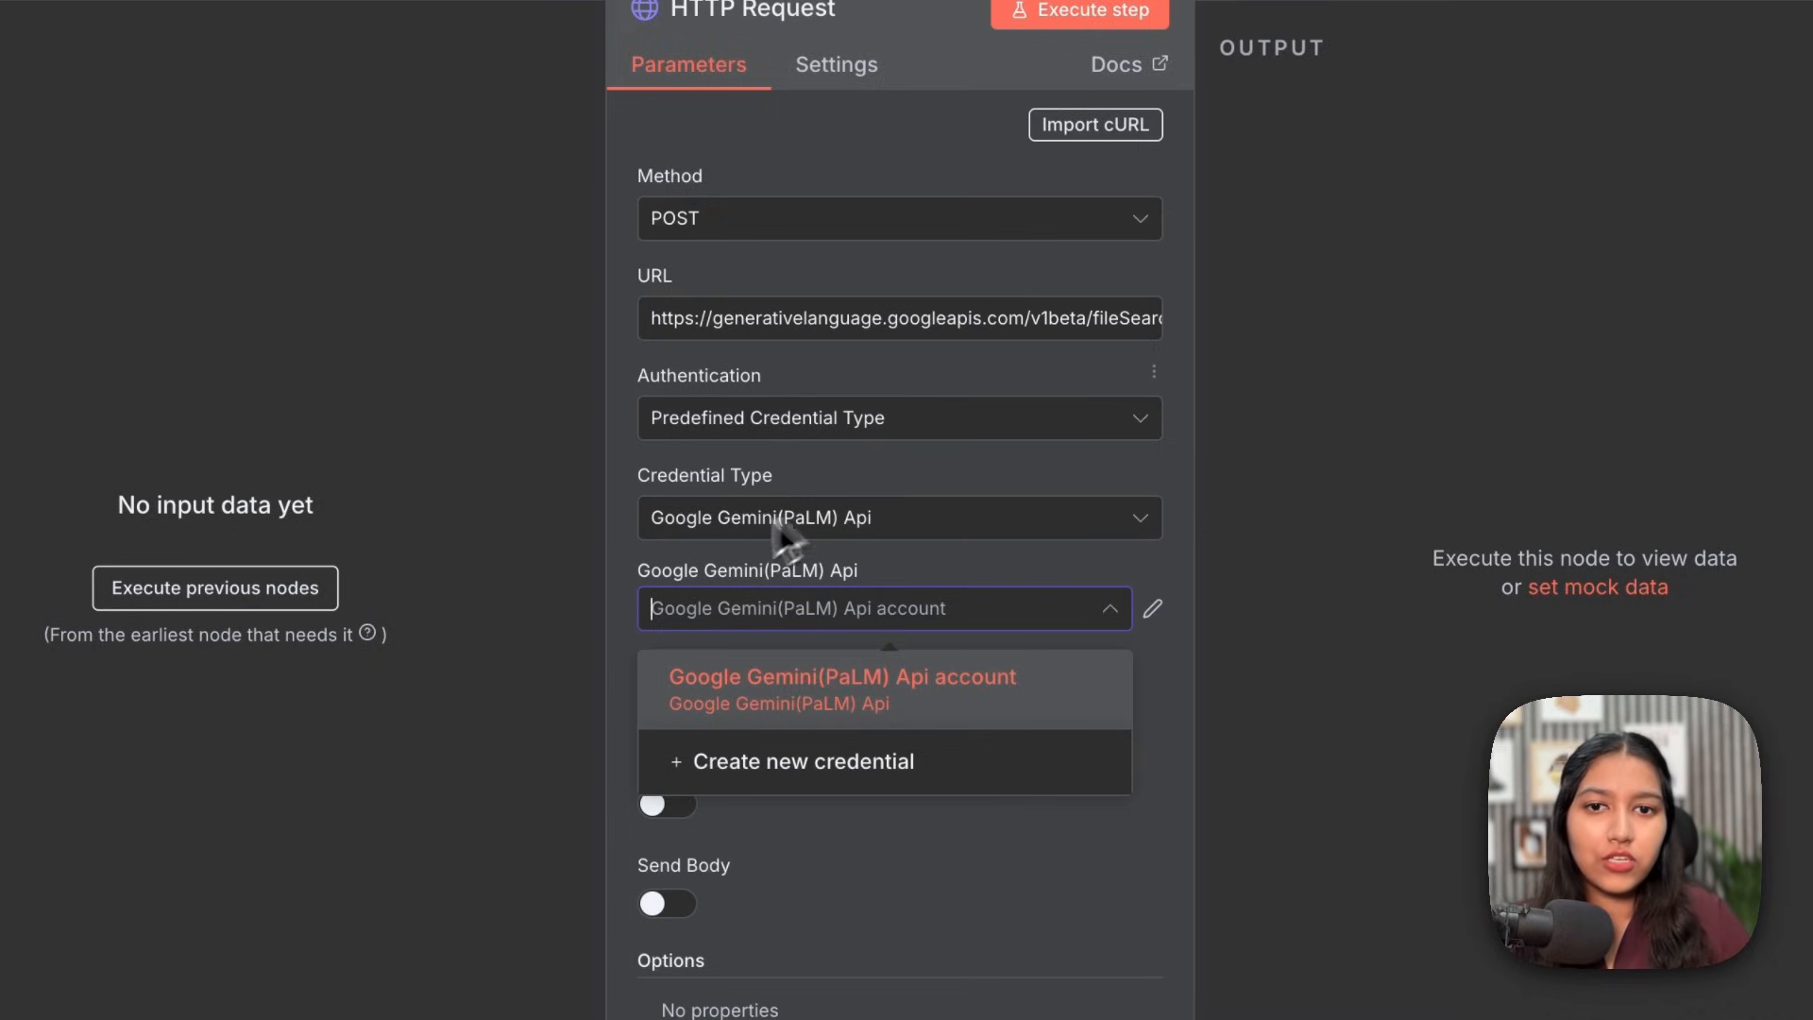
pyautogui.click(923, 568)
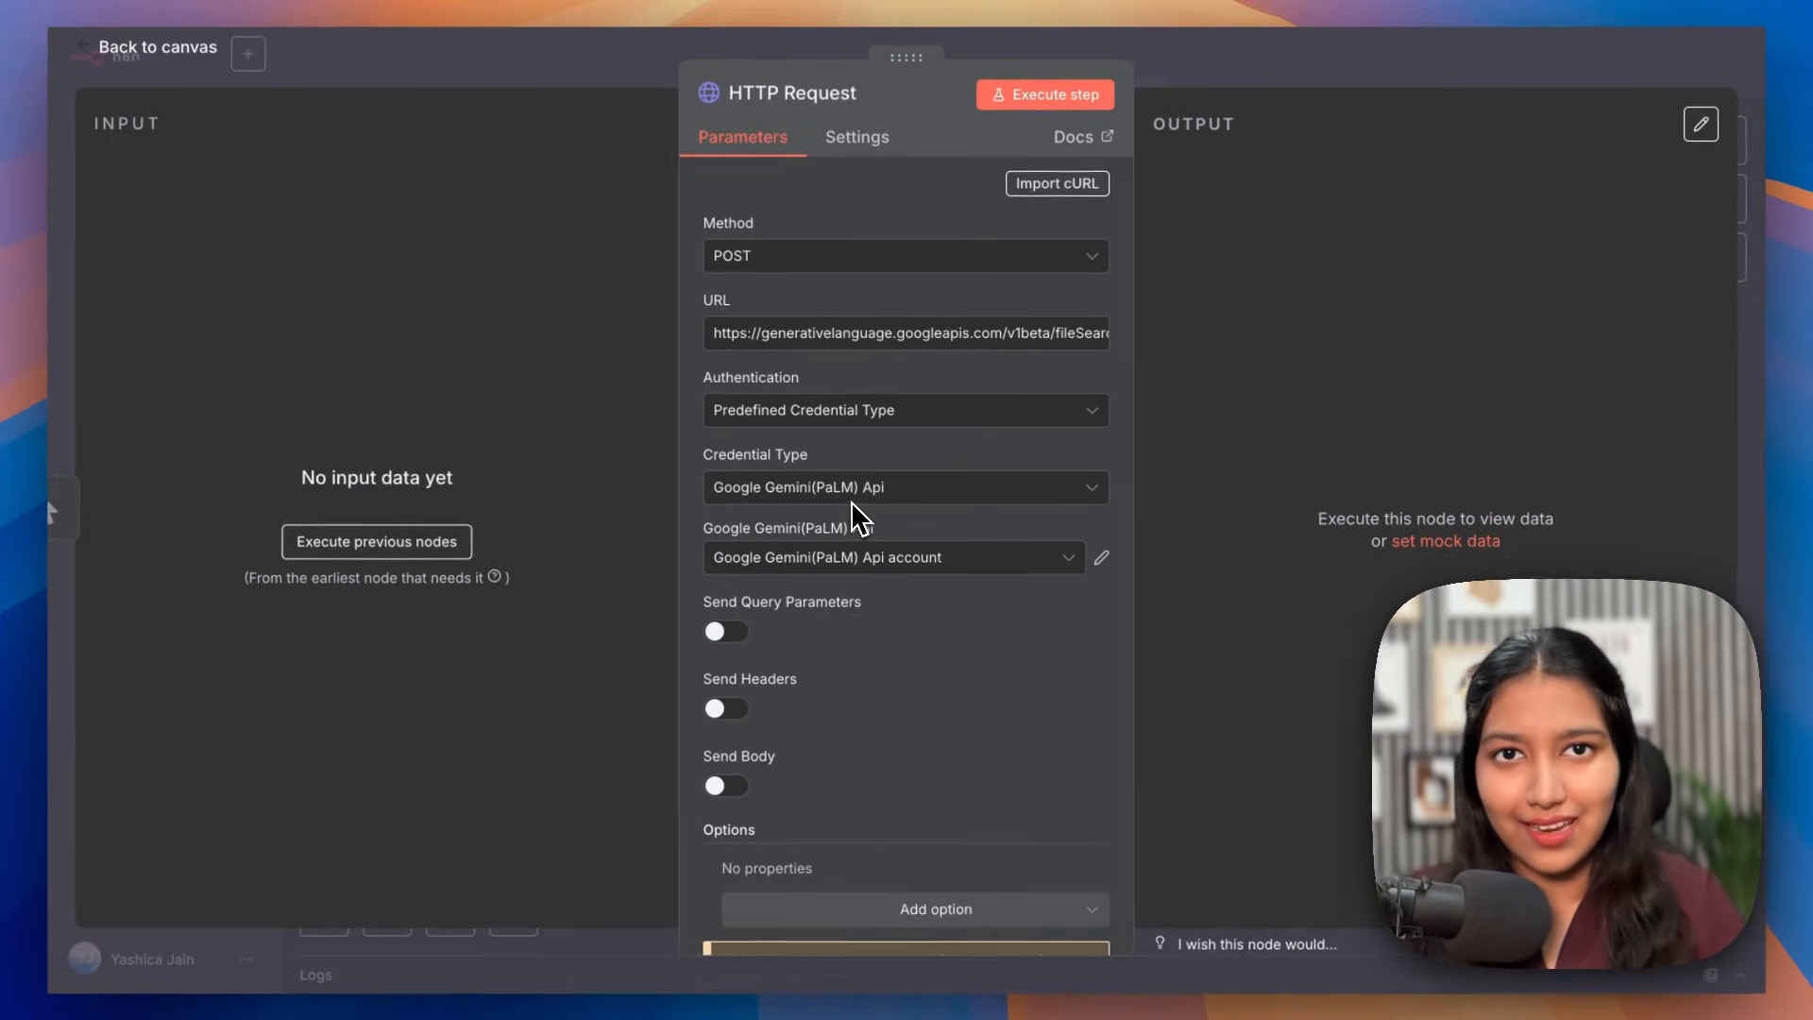
# Step: Send a Content-Type: application/json request header
pyautogui.scroll(-2, 848, 600)
pyautogui.click(726, 624)
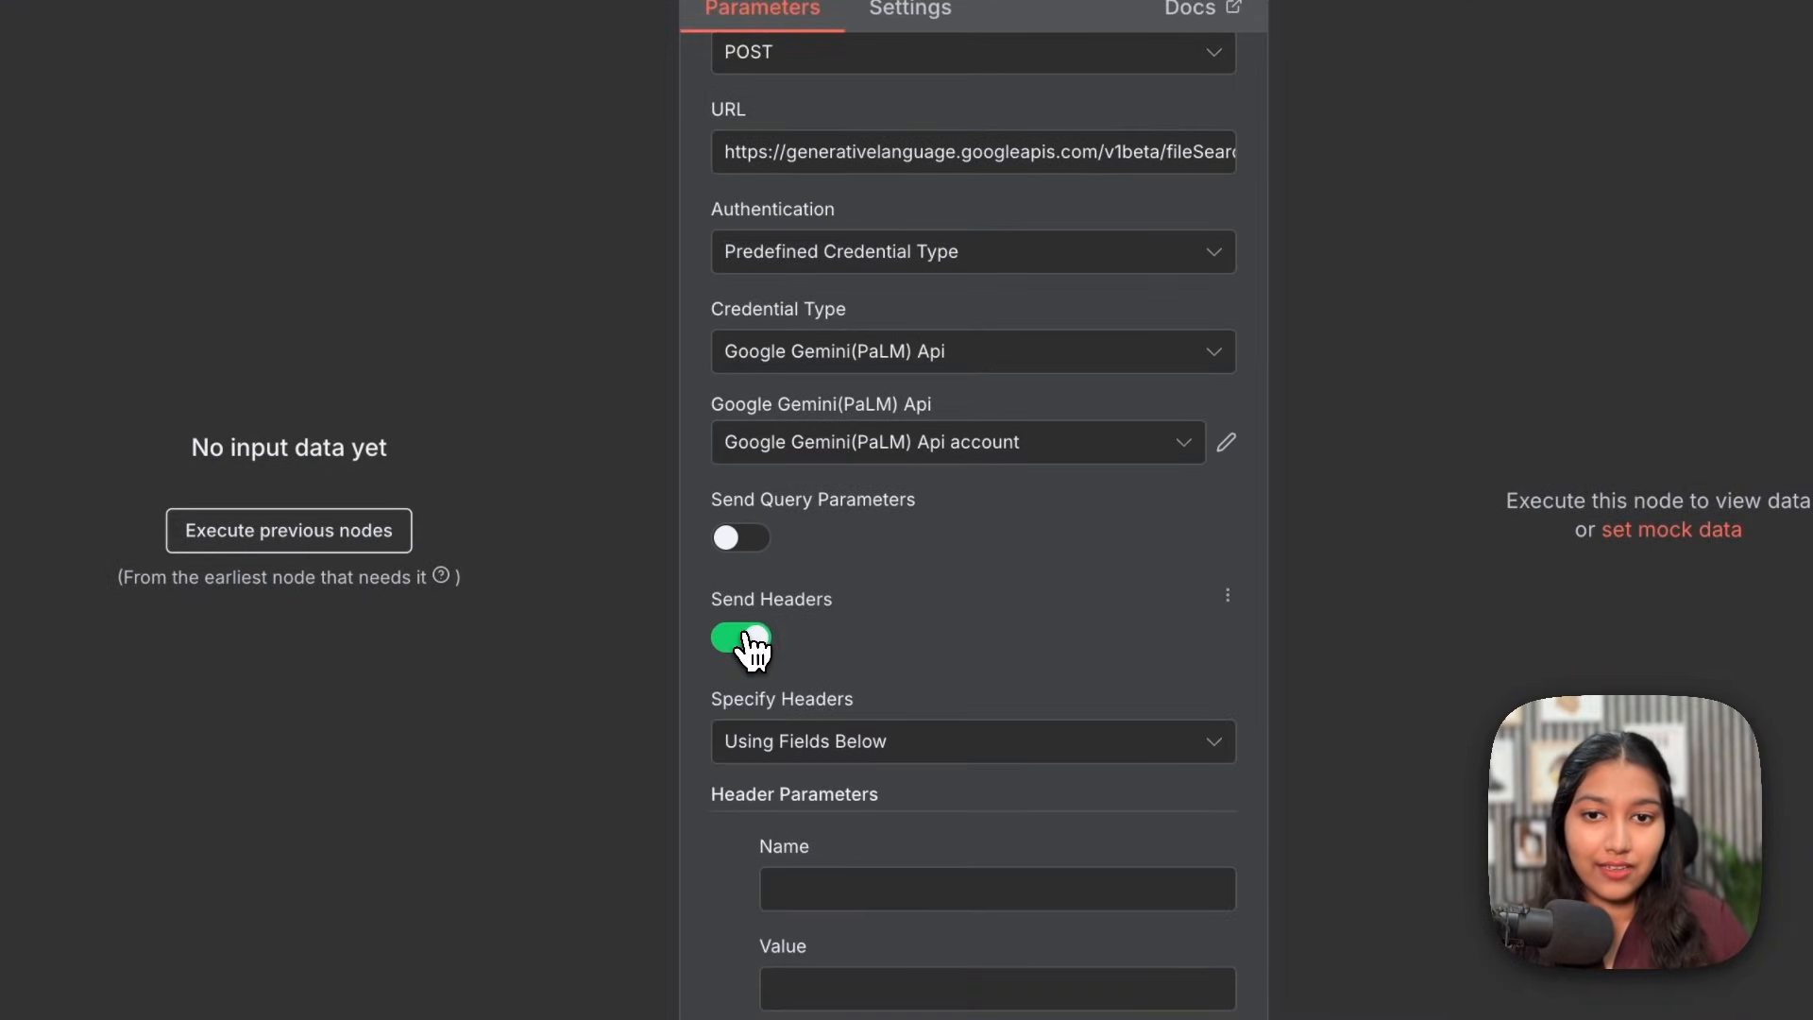
pyautogui.scroll(-2, 735, 633)
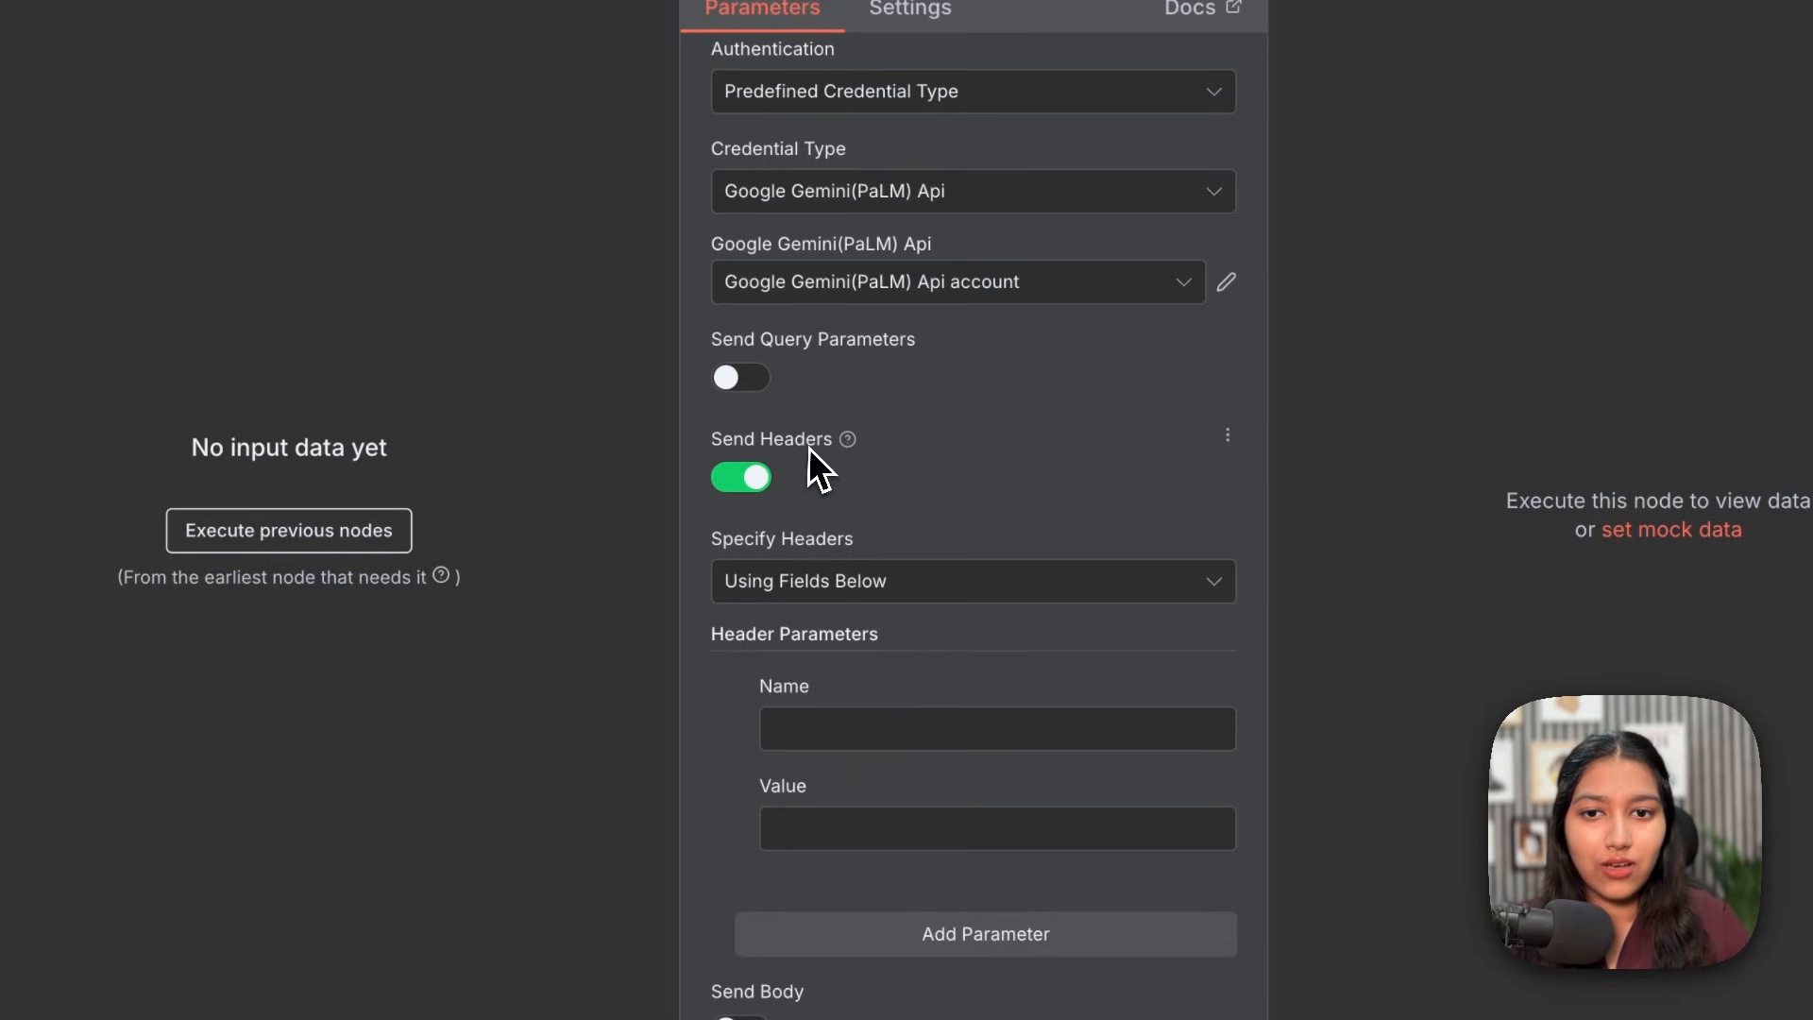
pyautogui.scroll(-2, 812, 451)
pyautogui.click(806, 511)
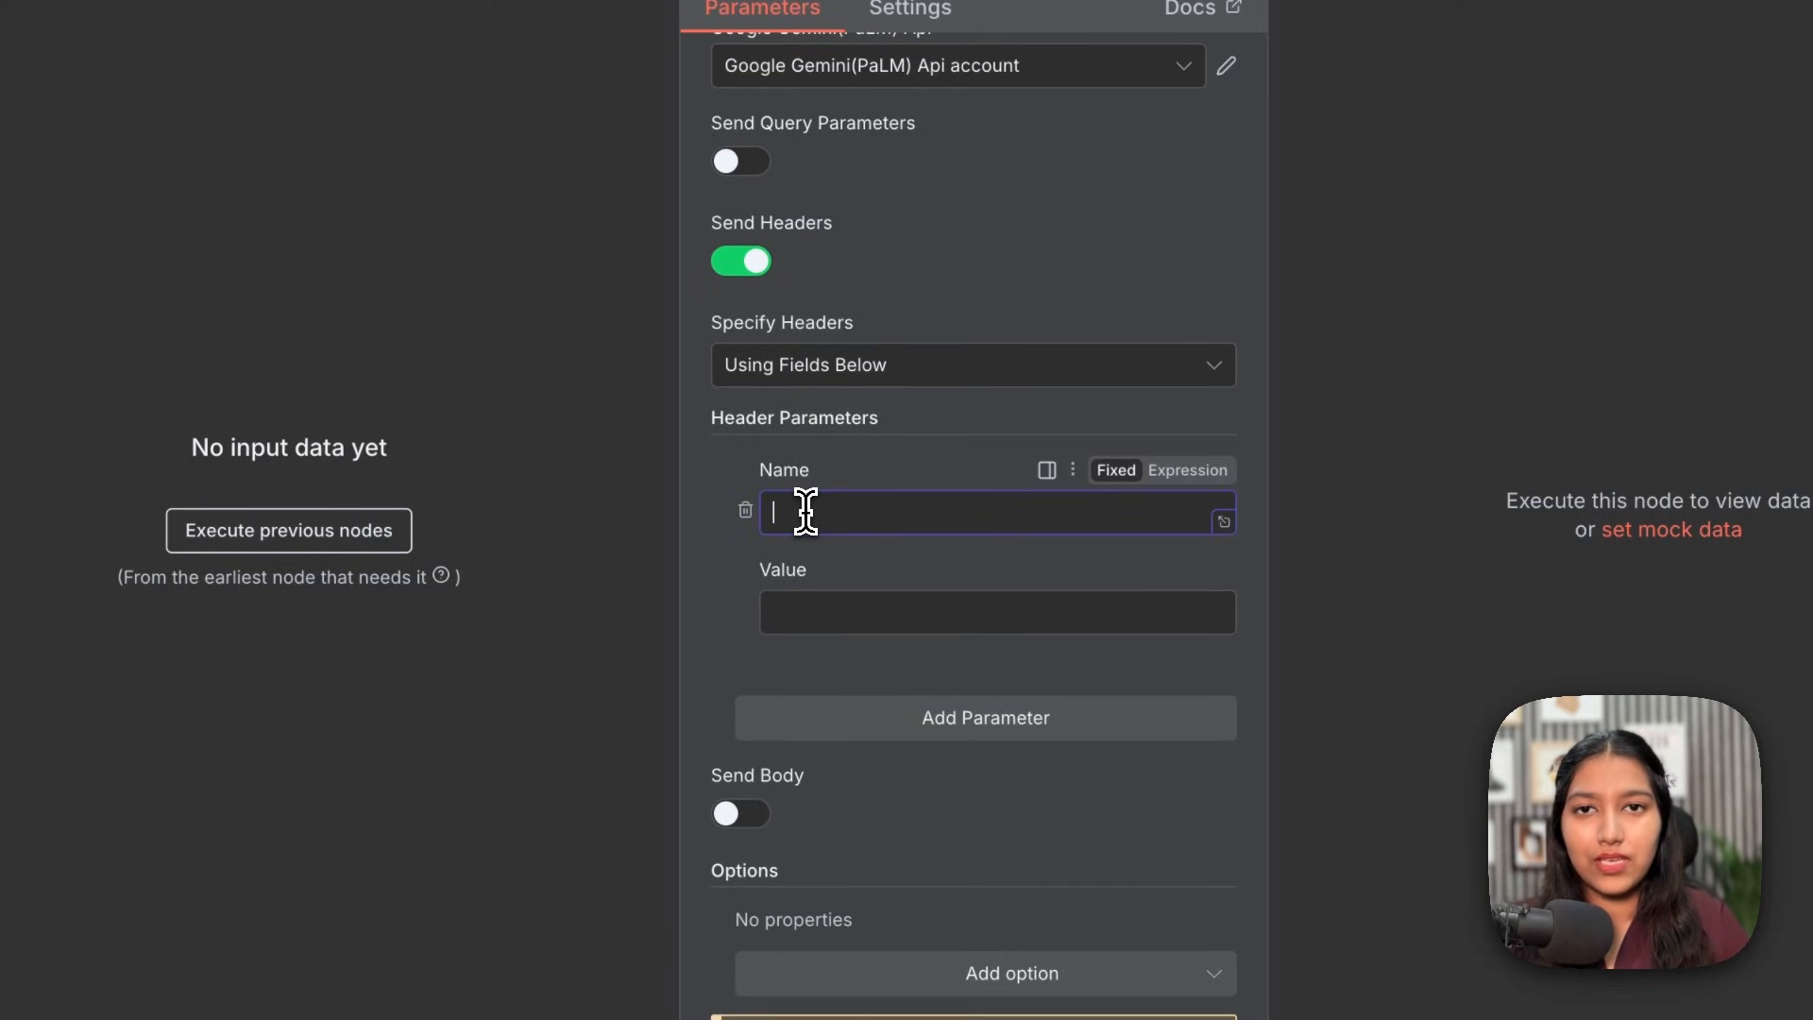
pyautogui.write('Content-Type')
pyautogui.click(819, 609)
pyautogui.write('appl')
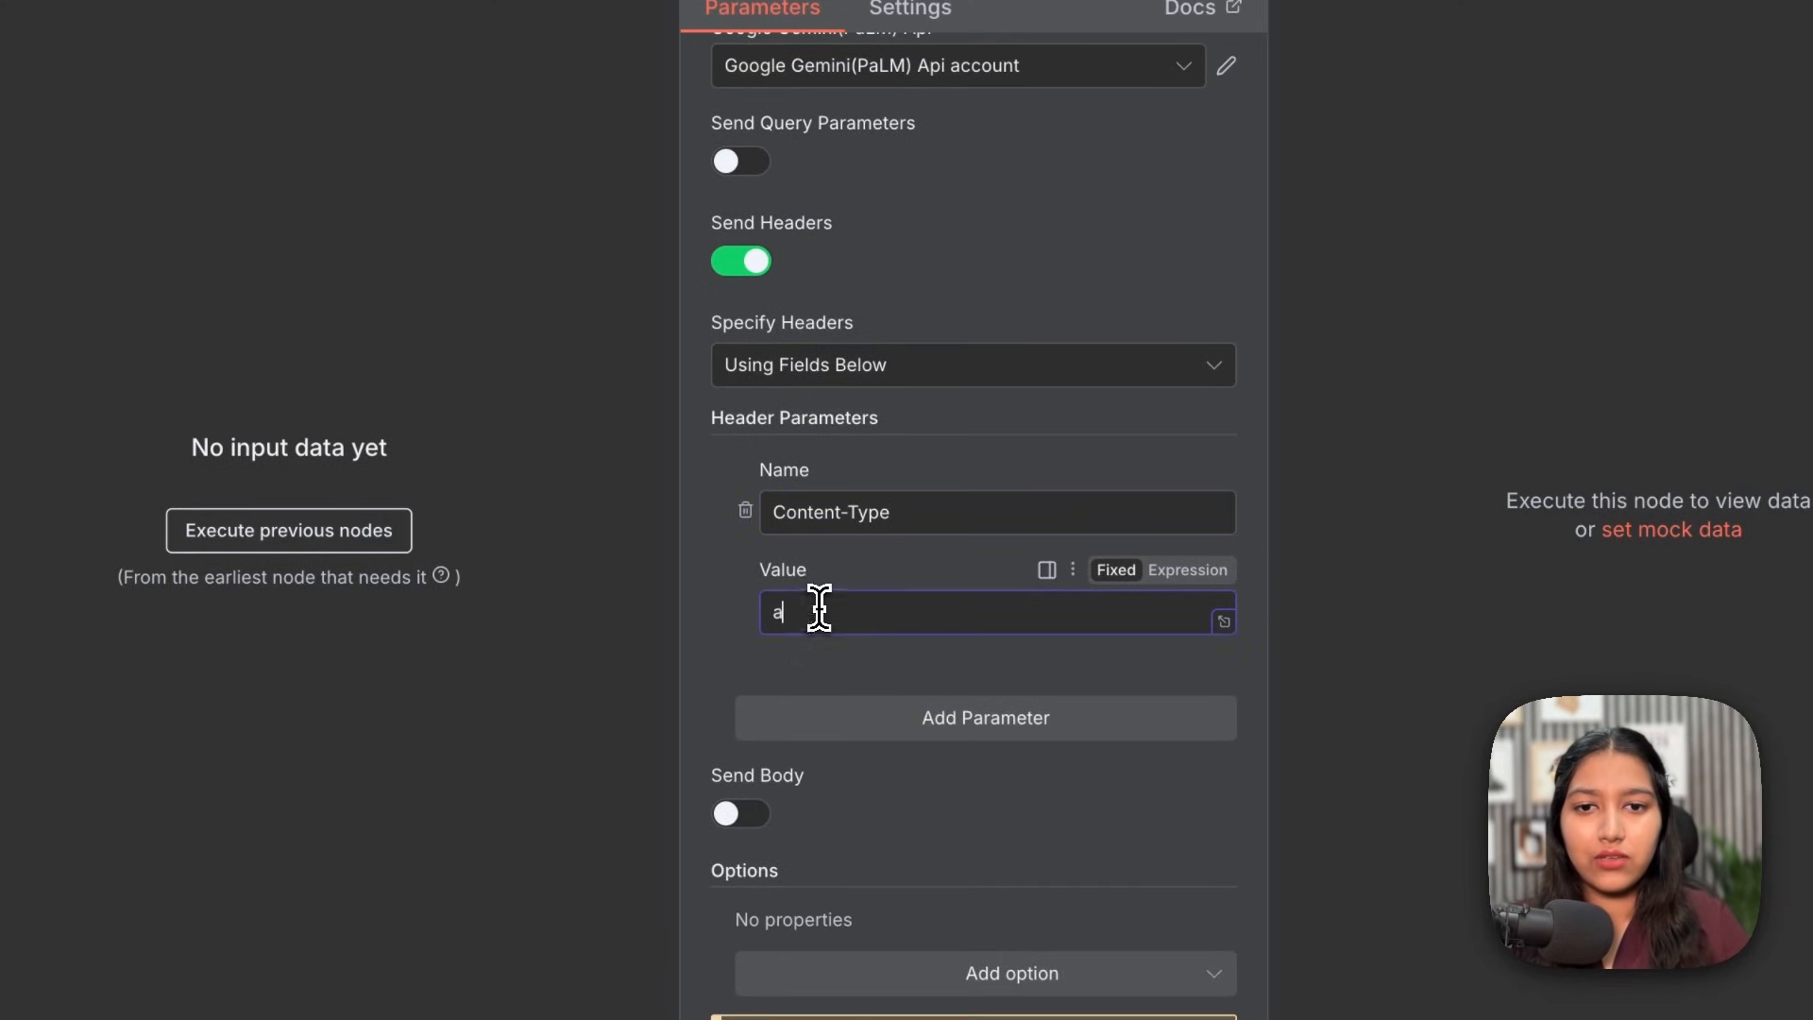
pyautogui.write('ication')
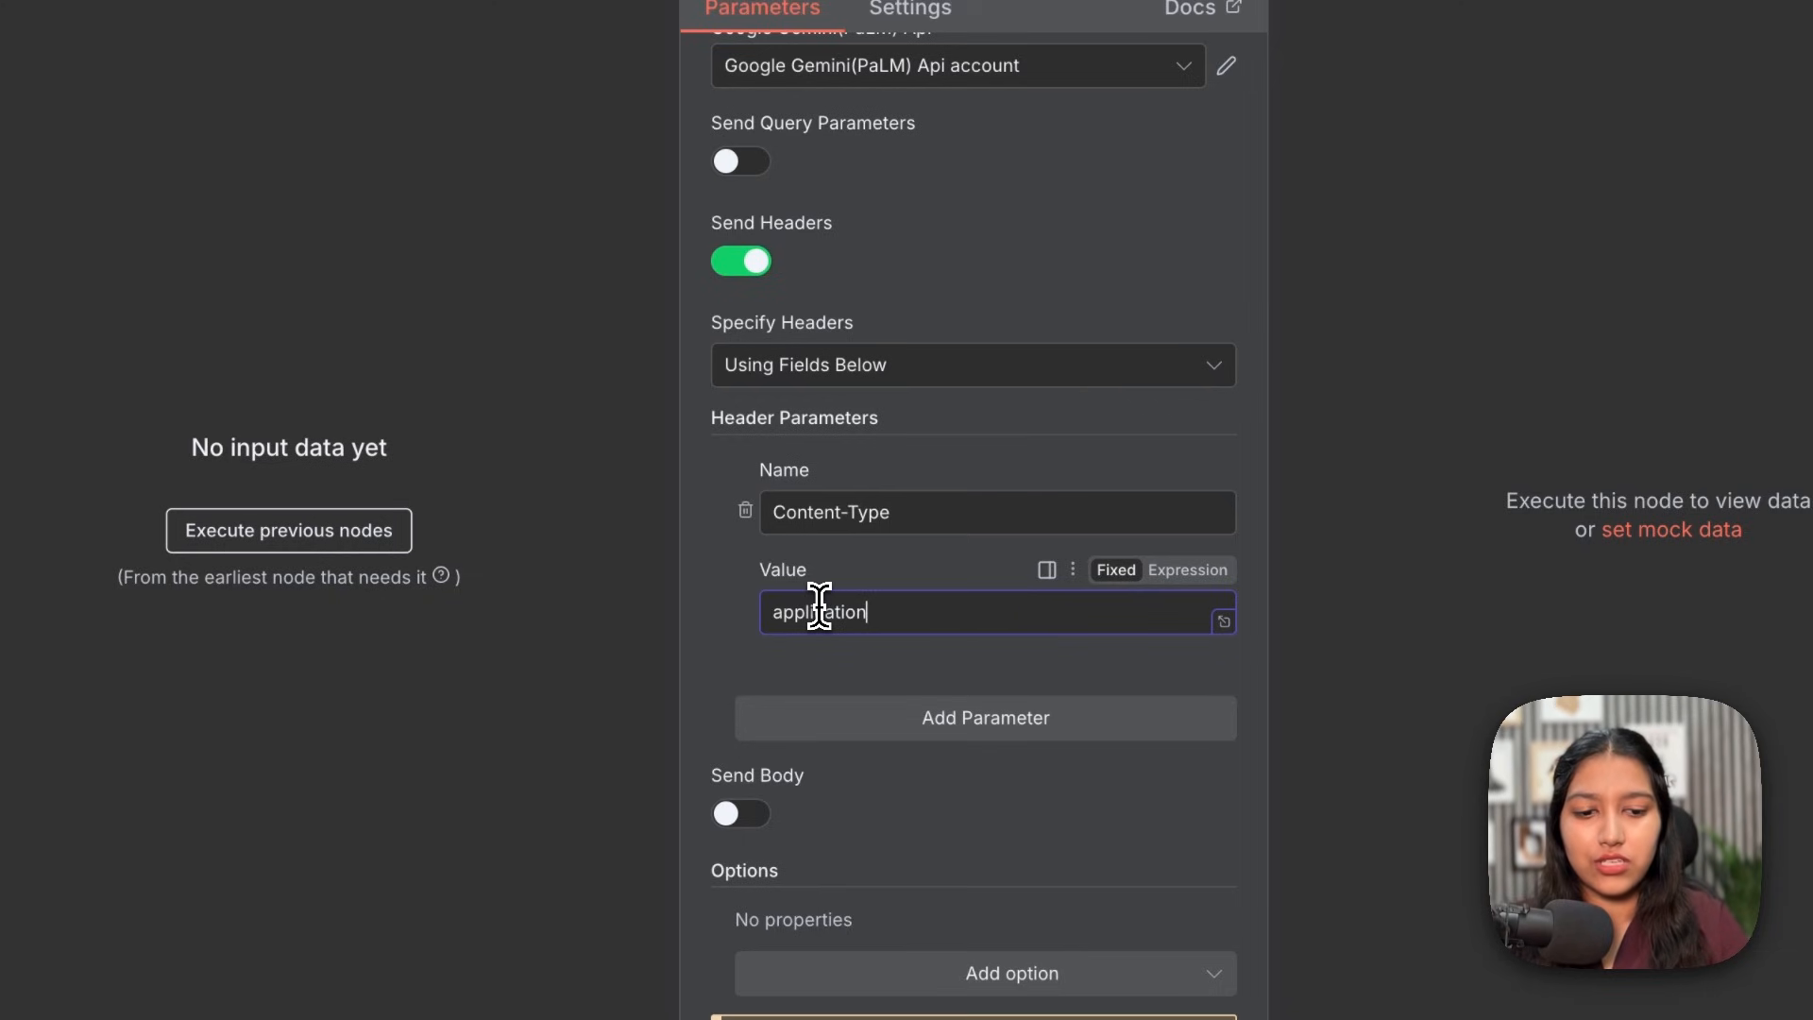
pyautogui.write('/json')
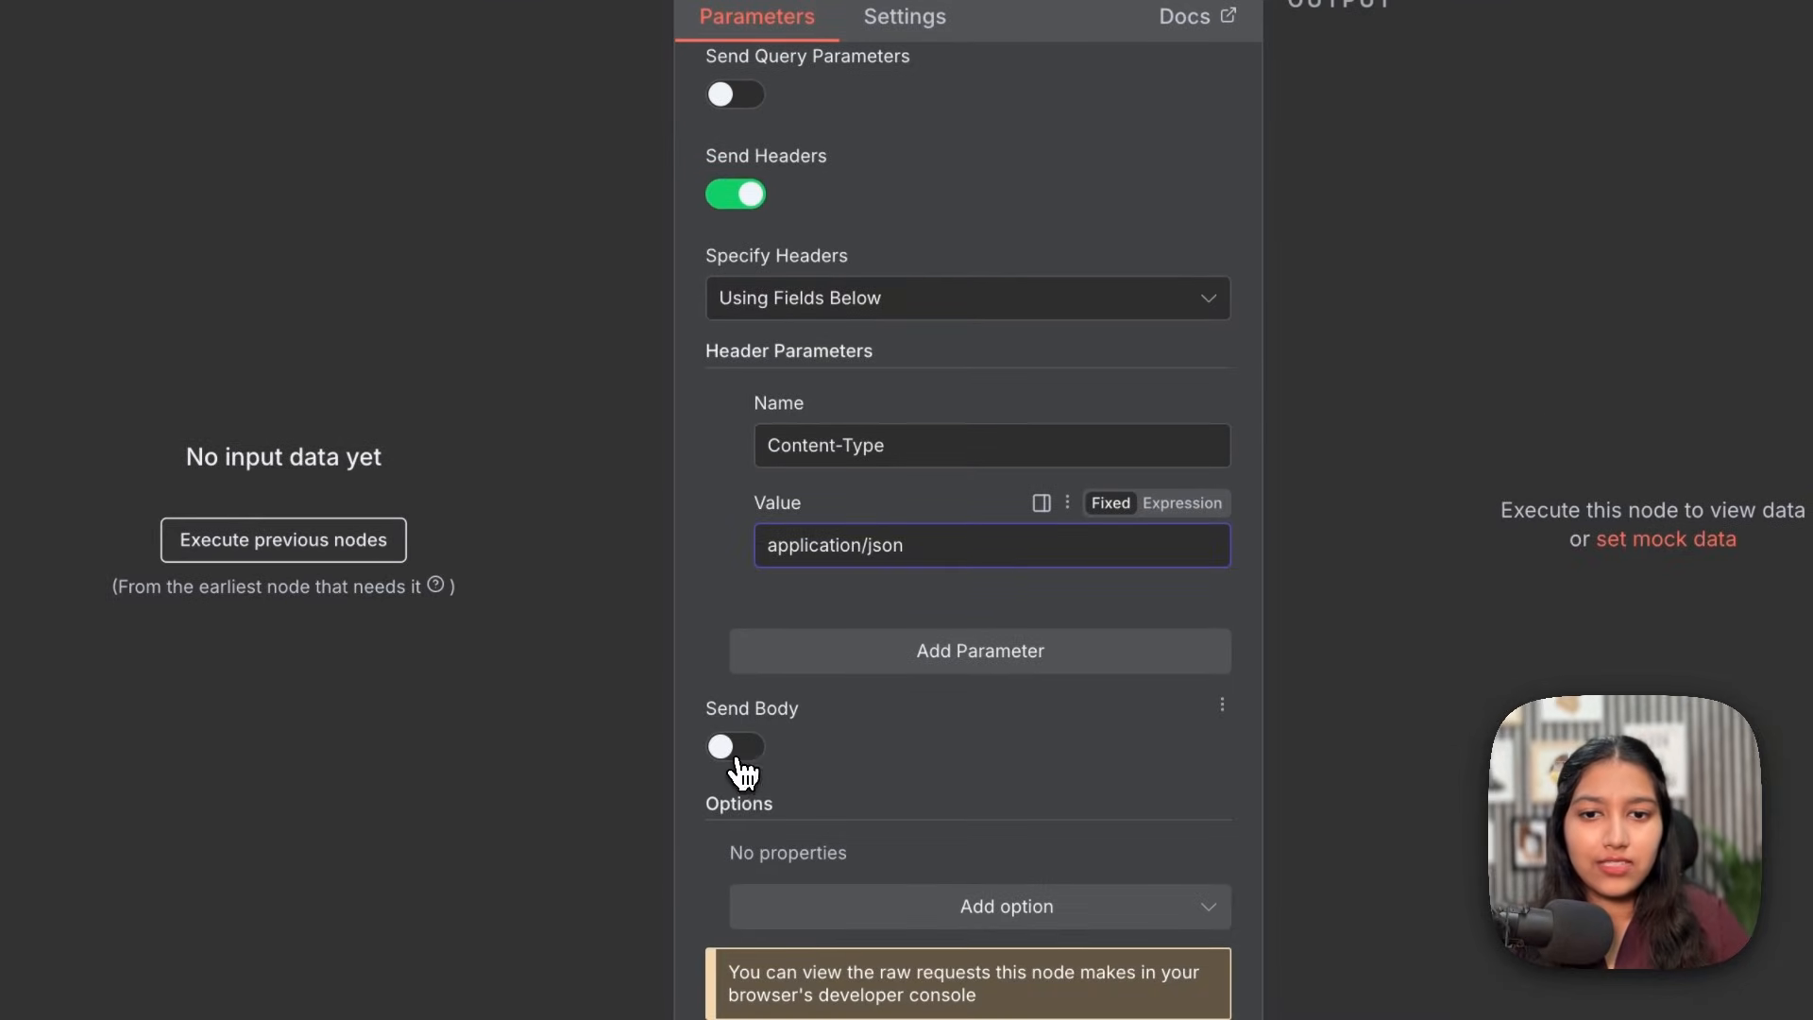
# Step: Enable a request body of type JSON, specified as raw JSON
pyautogui.click(739, 760)
pyautogui.scroll(-4, 756, 717)
pyautogui.click(821, 458)
pyautogui.click(822, 458)
pyautogui.click(827, 548)
pyautogui.click(898, 678)
pyautogui.click(1032, 696)
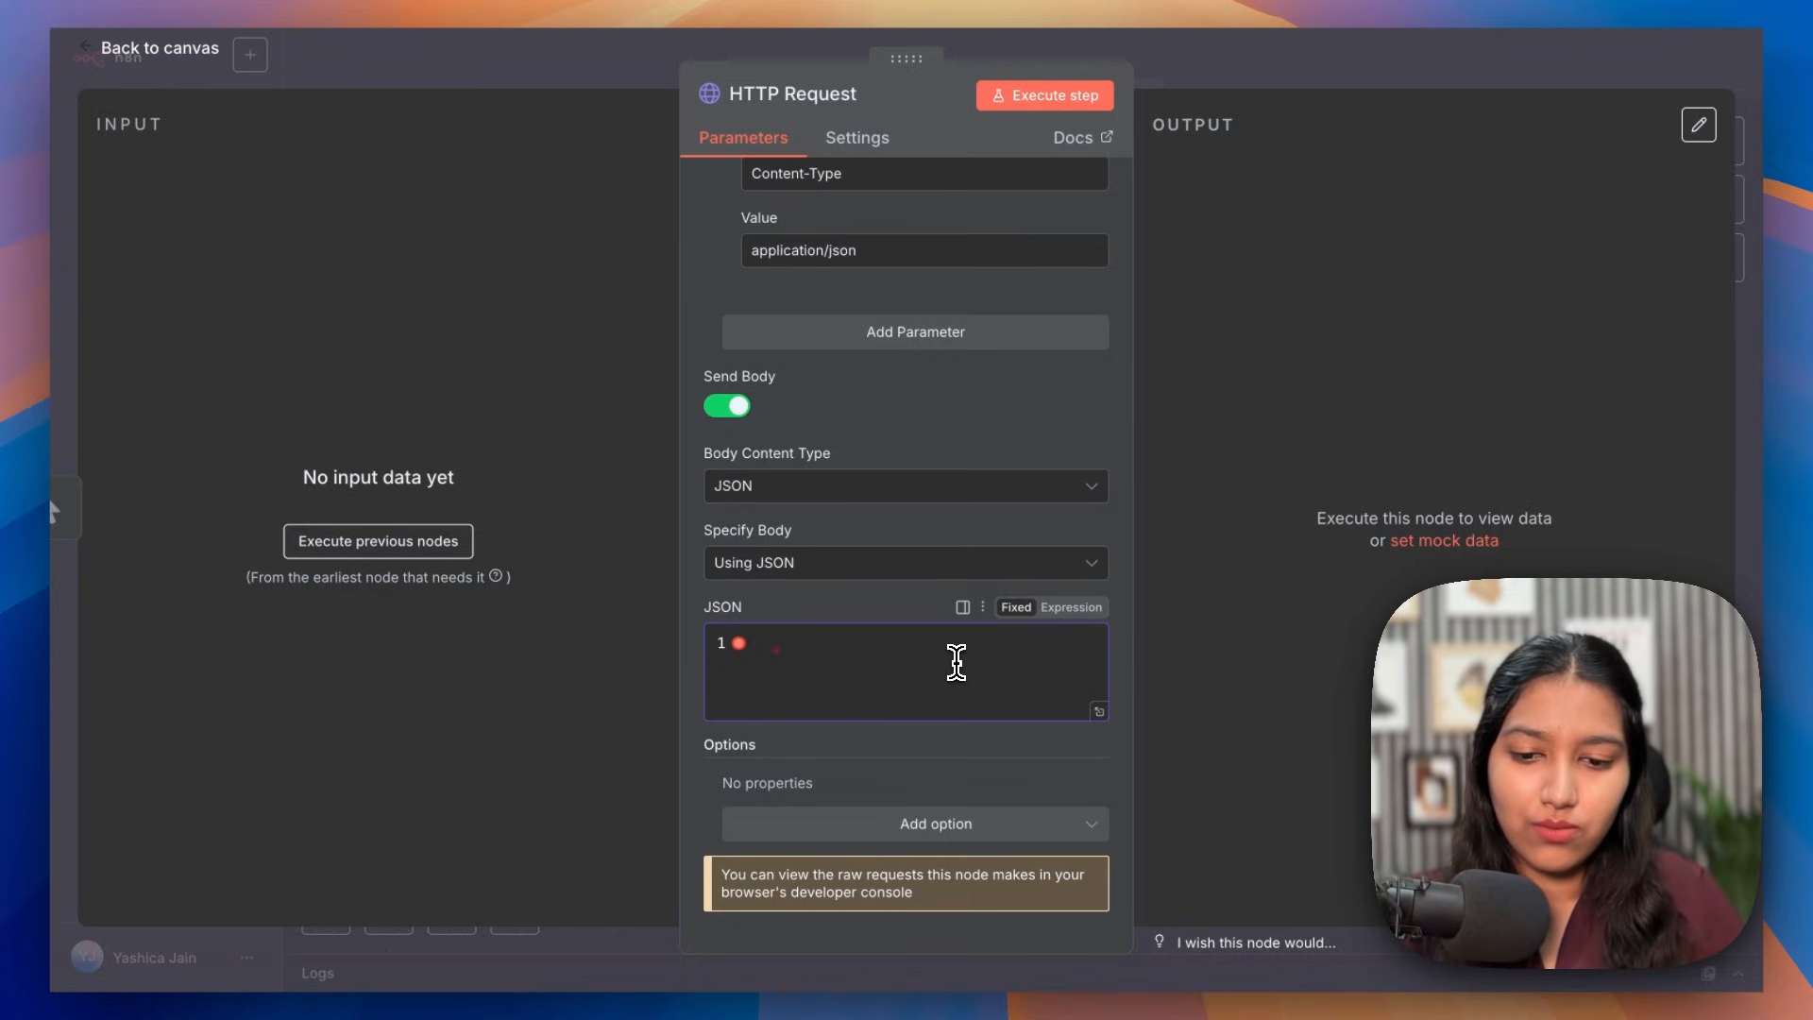
# Step: Paste a displayName body of n8n-knowledge-base plus a $now.format date and review it
pyautogui.write('{   "displayName": "n8n-knowledge-base-{{ $now.format(\'yyyy-MM-dd\') }}" }')
pyautogui.click(1095, 714)
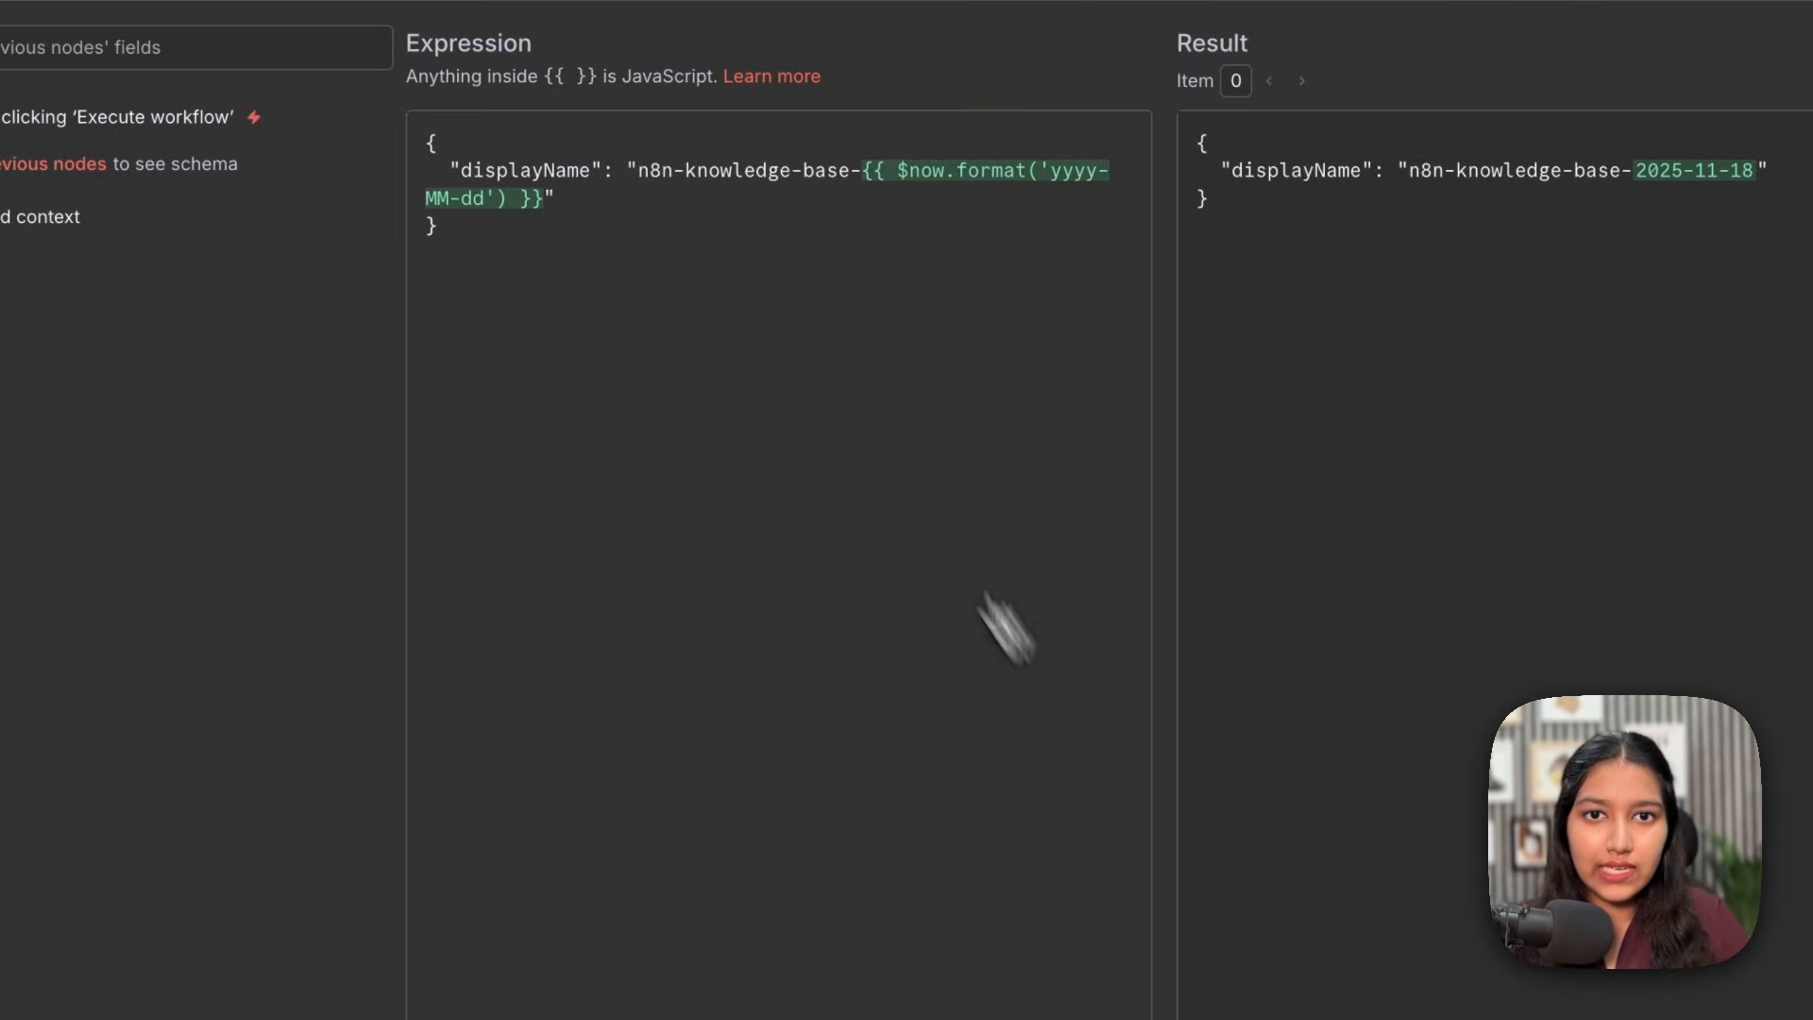
pyautogui.moveTo(701, 291); pyautogui.dragTo(991, 307)
pyautogui.click(991, 295)
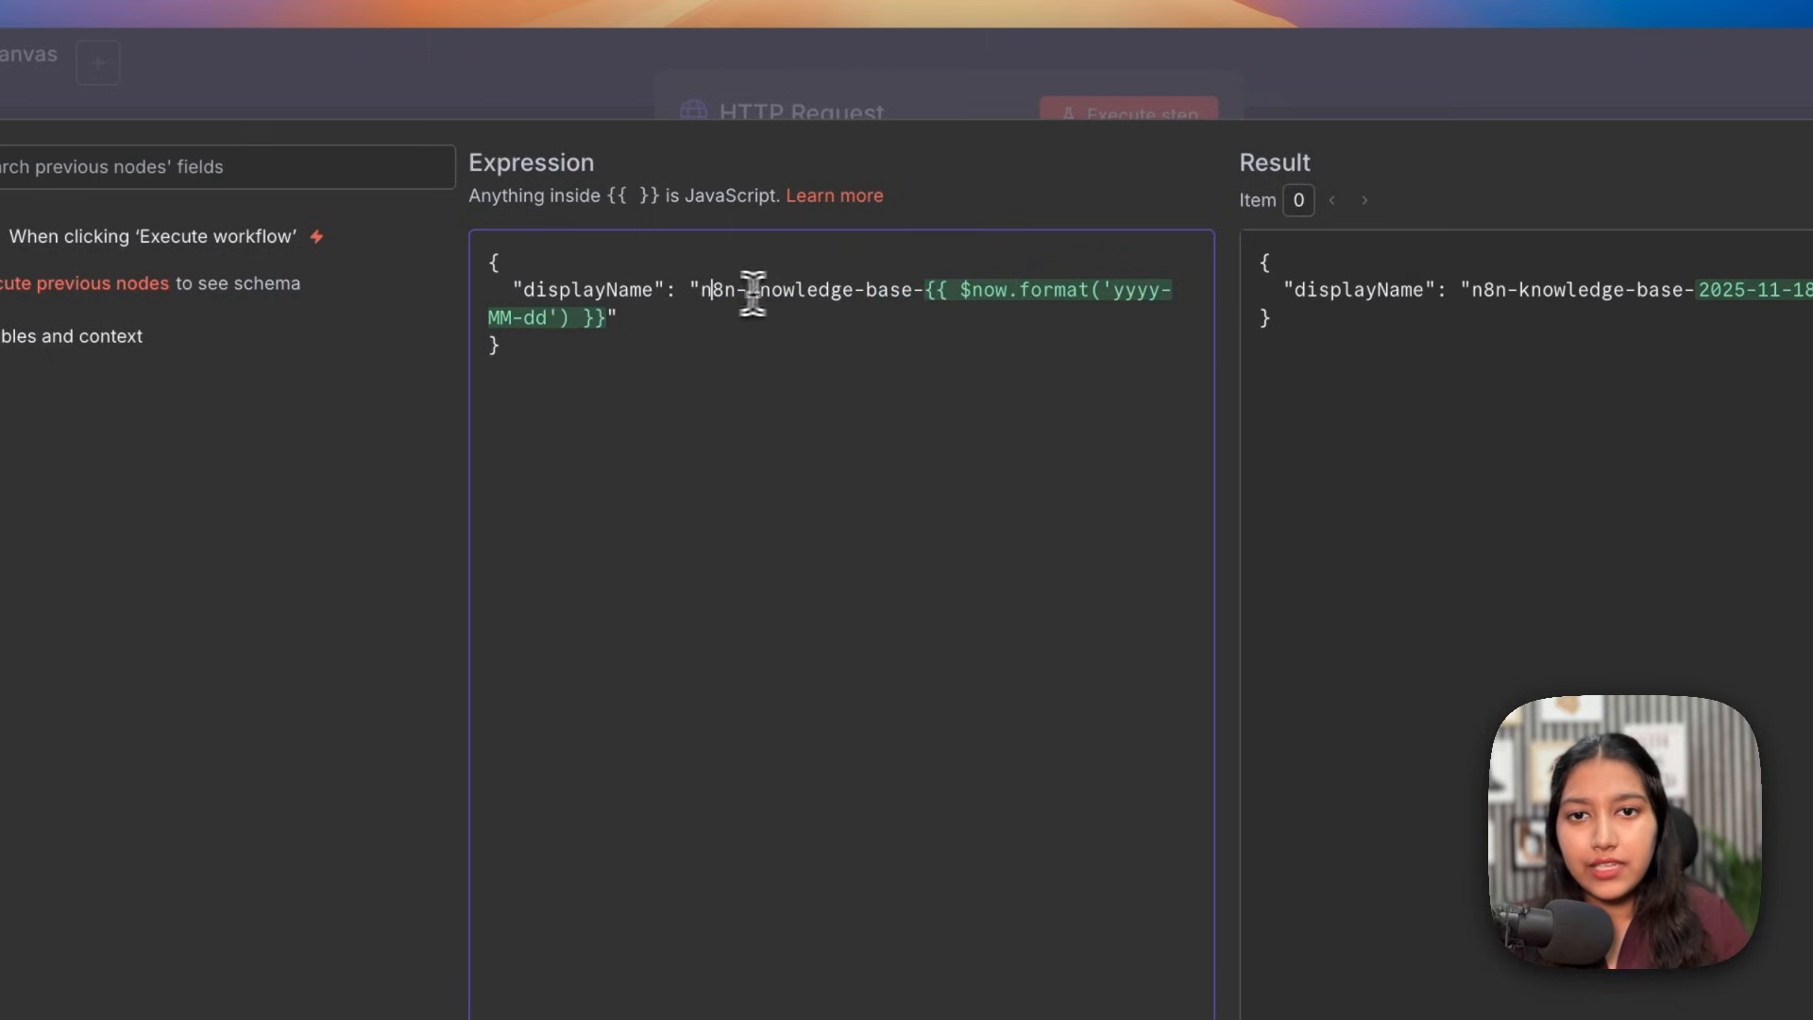
pyautogui.moveTo(950, 289); pyautogui.dragTo(1167, 292)
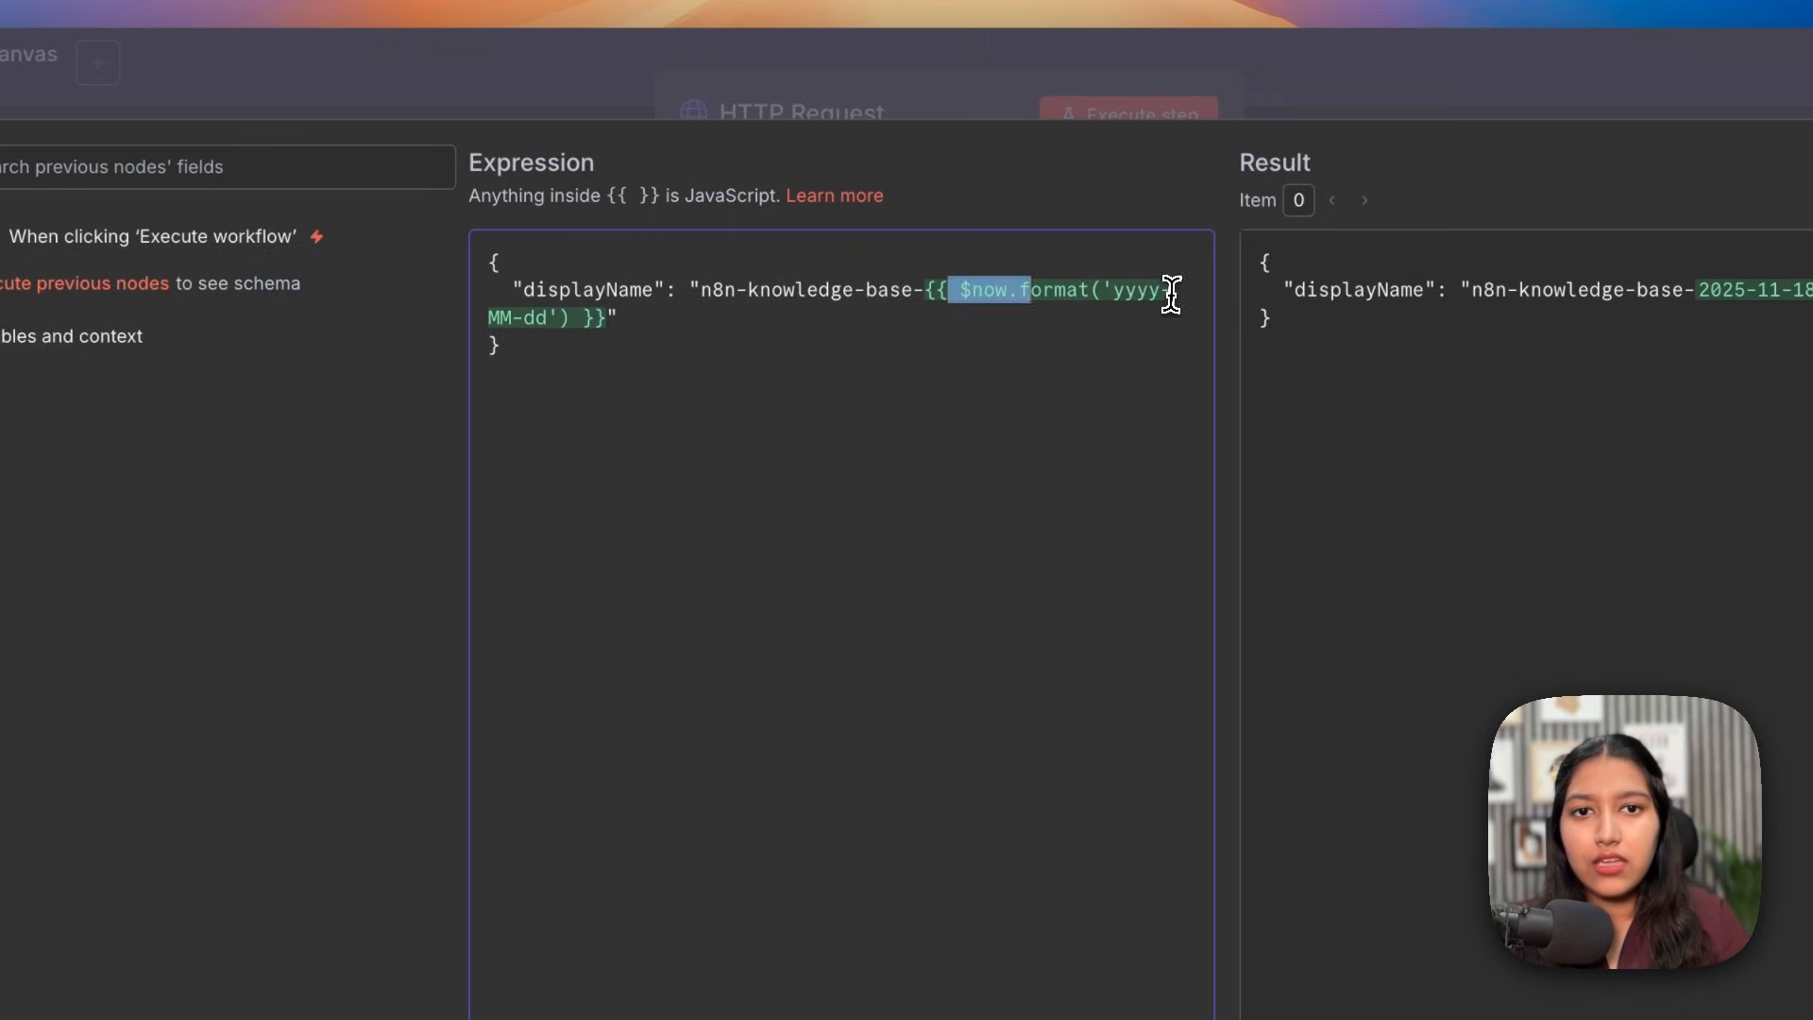
pyautogui.moveTo(570, 318); pyautogui.dragTo(526, 318)
pyautogui.moveTo(701, 290); pyautogui.dragTo(602, 326)
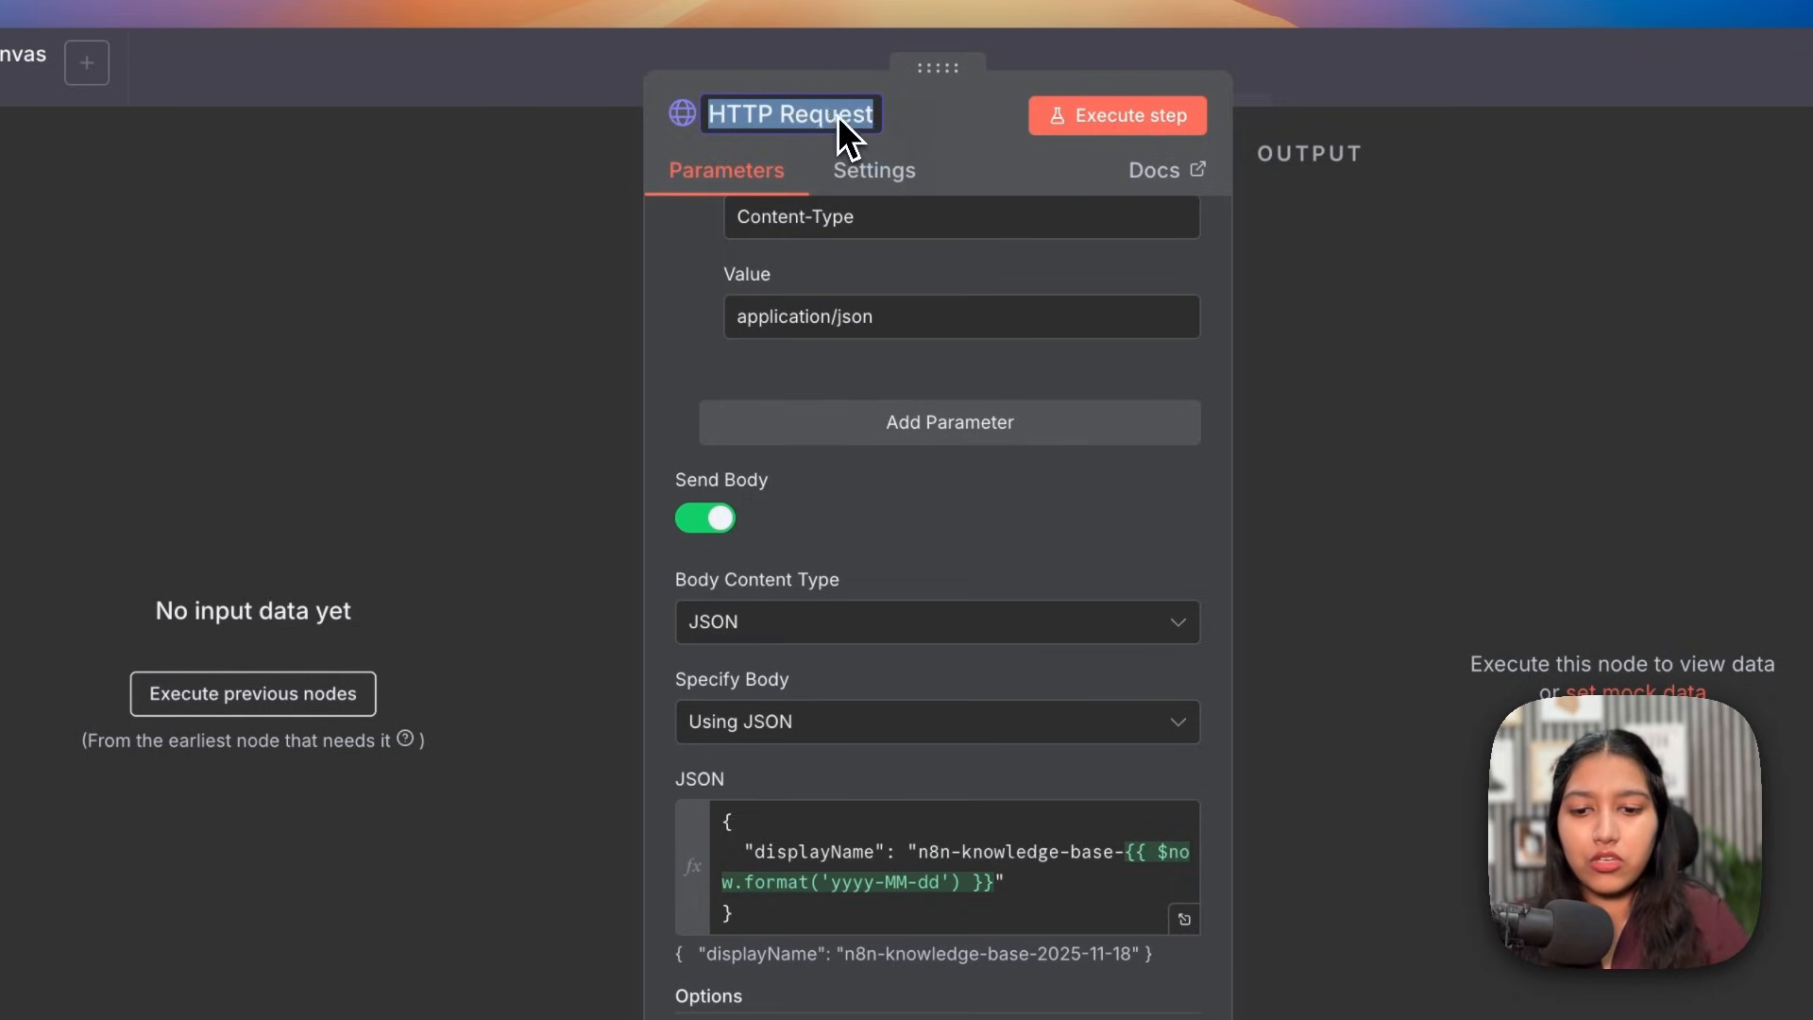
# Step: Rename the node 'Create a File Search Store'
pyautogui.write('Create a ')
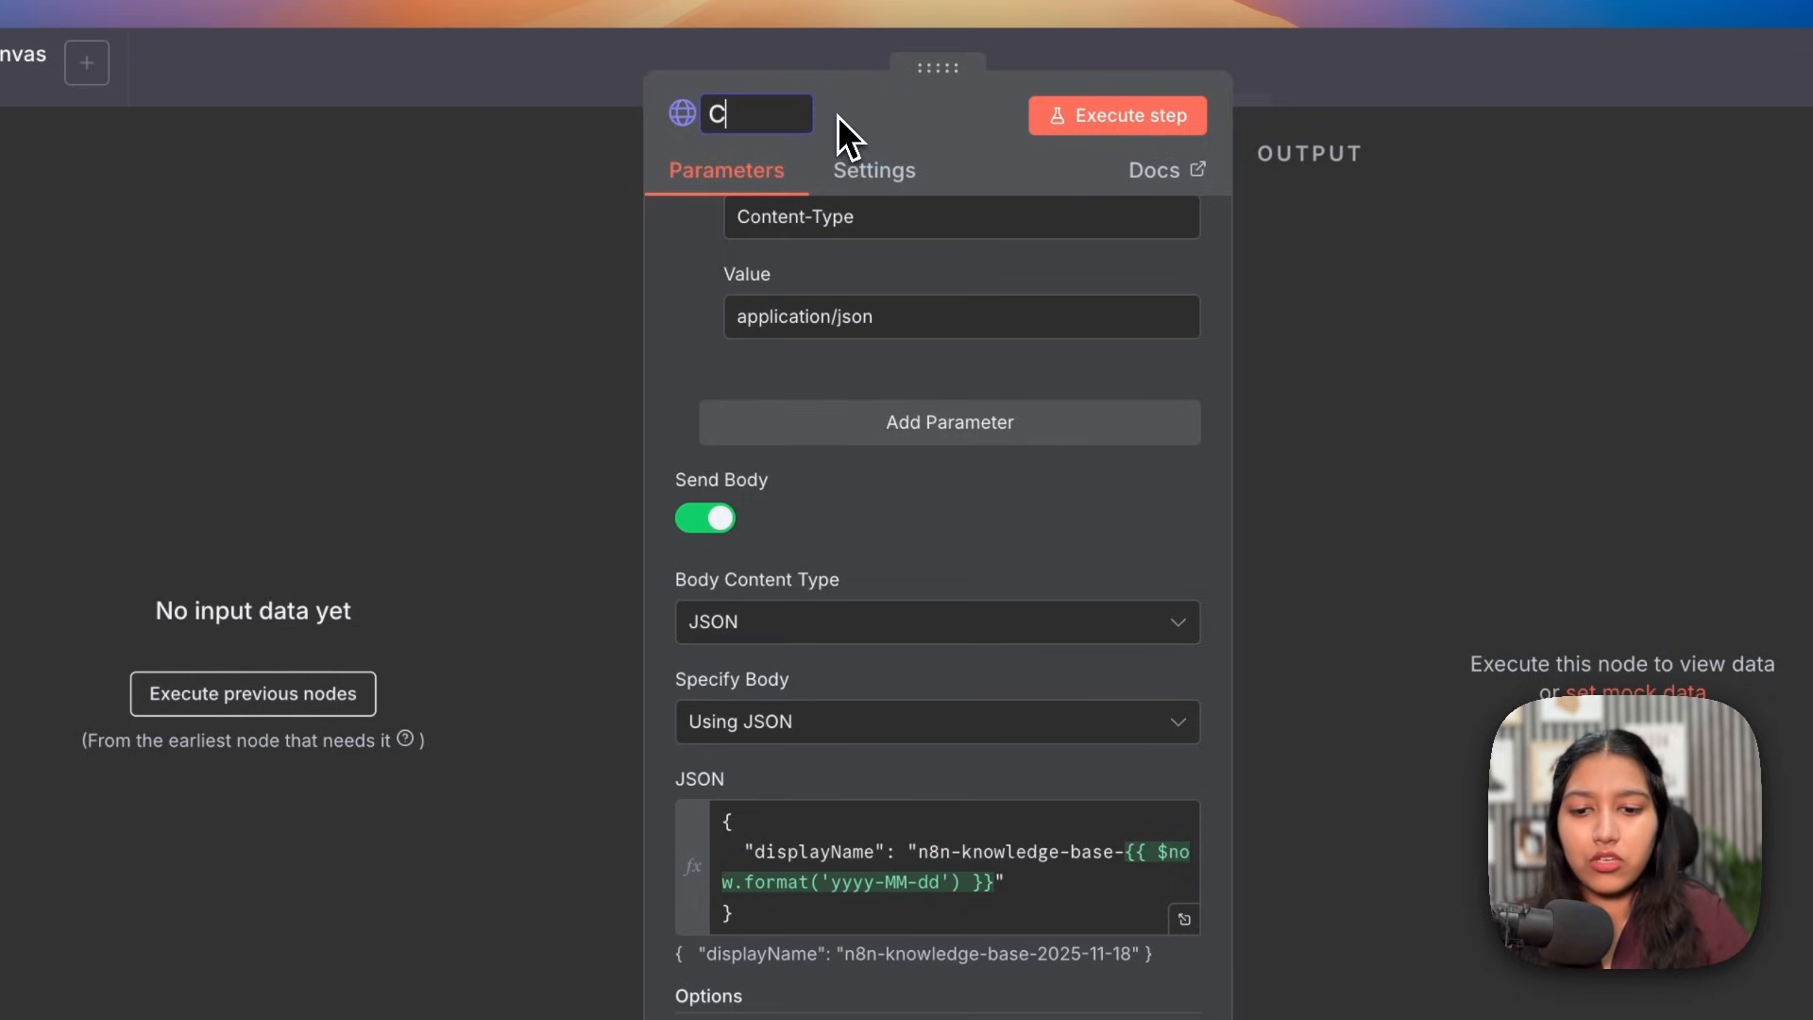
pyautogui.write('File Search Store')
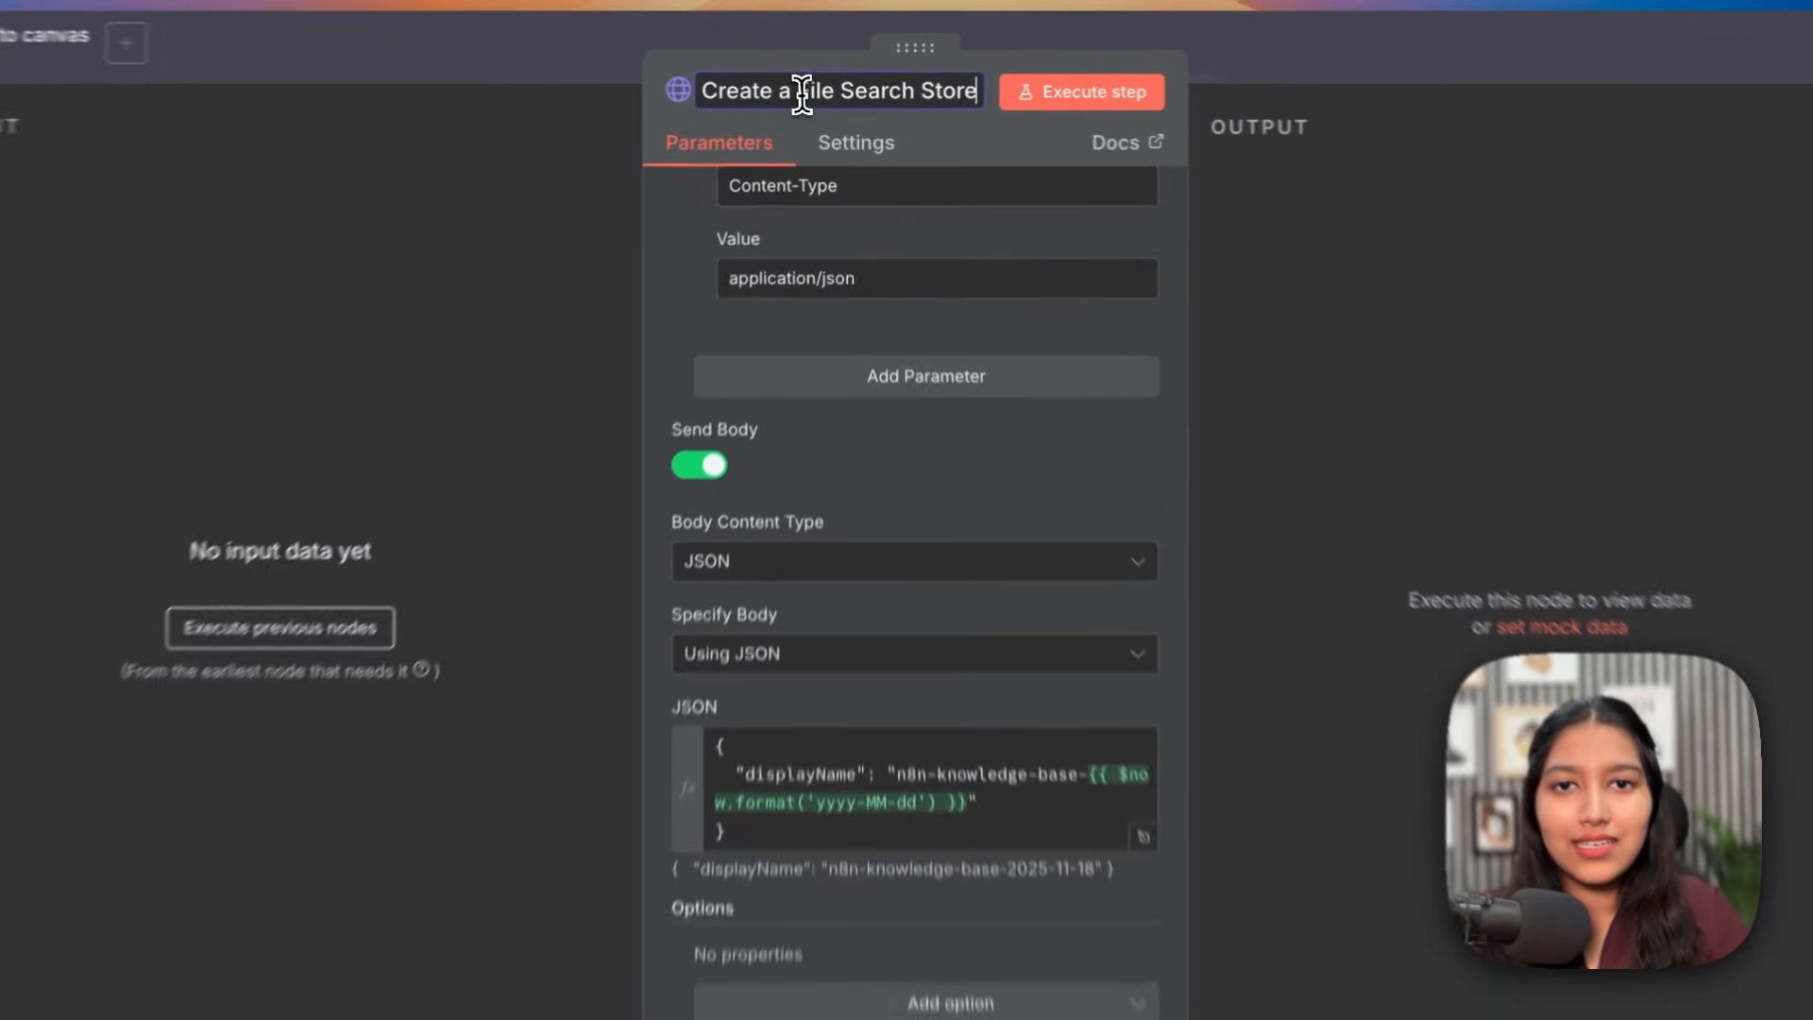
pyautogui.moveTo(810, 95); pyautogui.dragTo(970, 99)
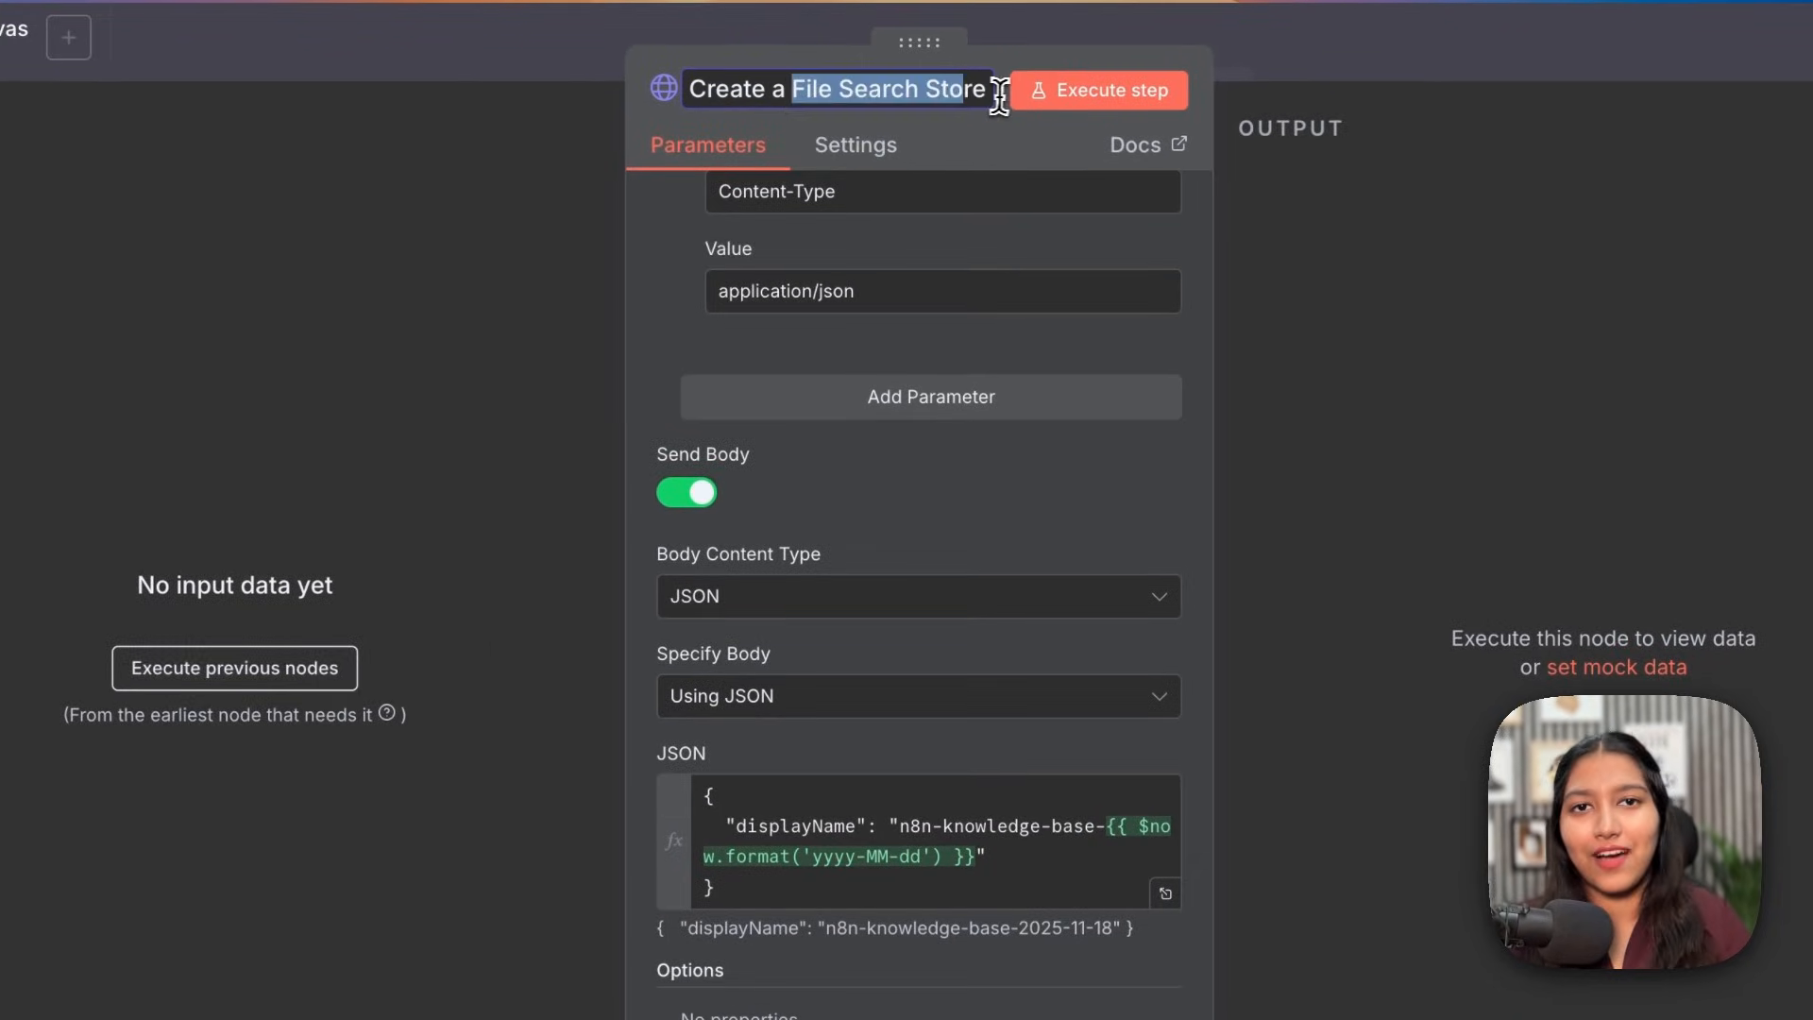
pyautogui.scroll(10, 1003, 453)
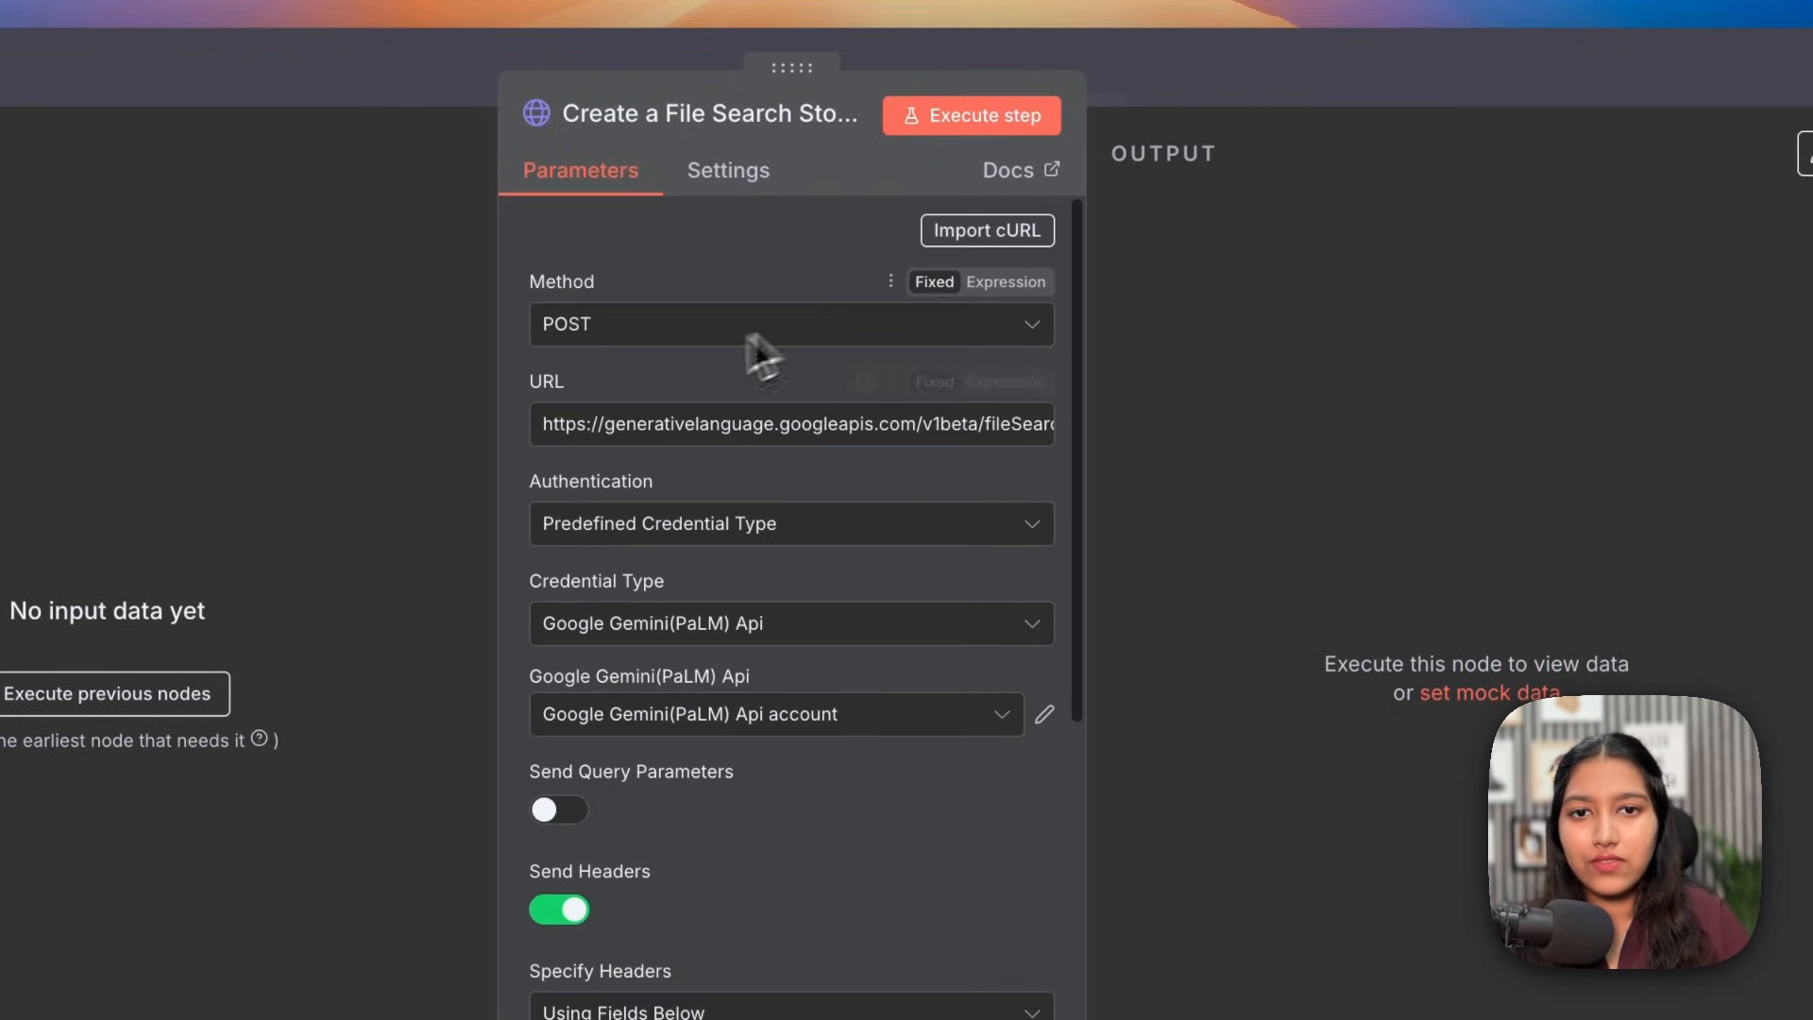
# Step: Execute the step, creating store n8n-knowledge-base-2025-11-18, then return to the canvas
pyautogui.click(992, 141)
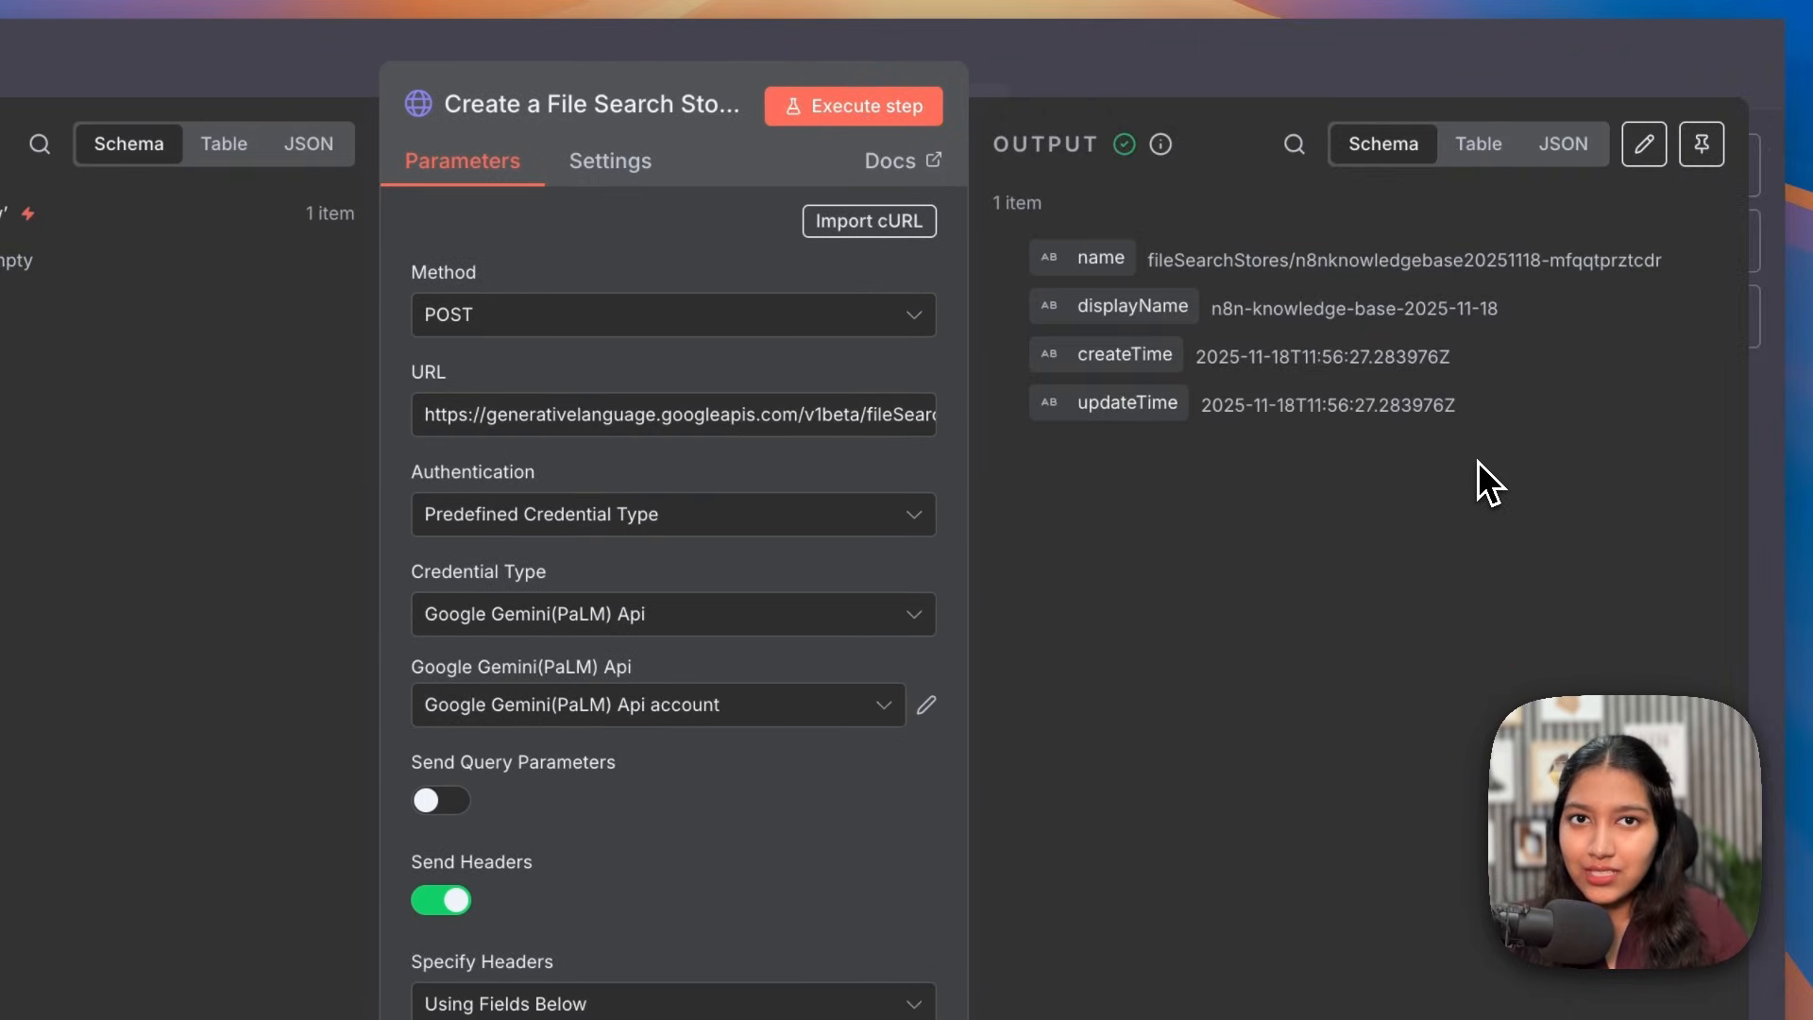
pyautogui.moveTo(1146, 264); pyautogui.dragTo(1677, 266)
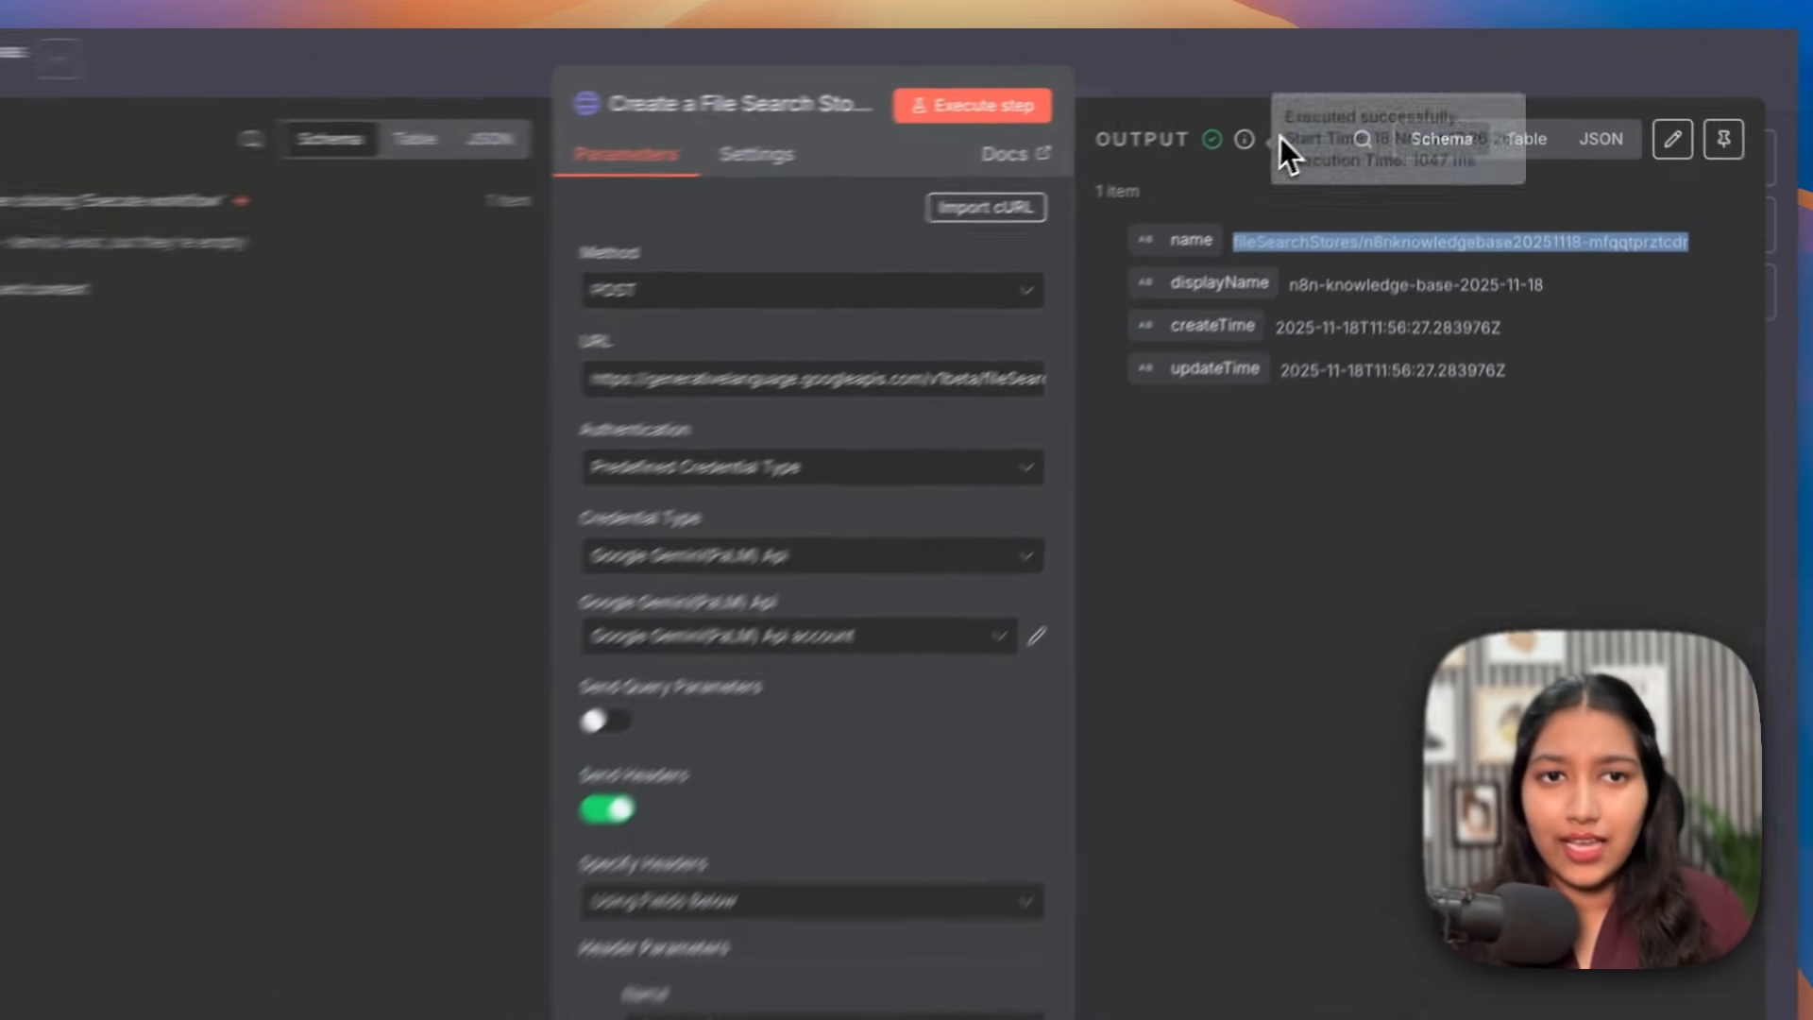
pyautogui.moveTo(1312, 123); pyautogui.dragTo(1182, 125)
pyautogui.click(1079, 153)
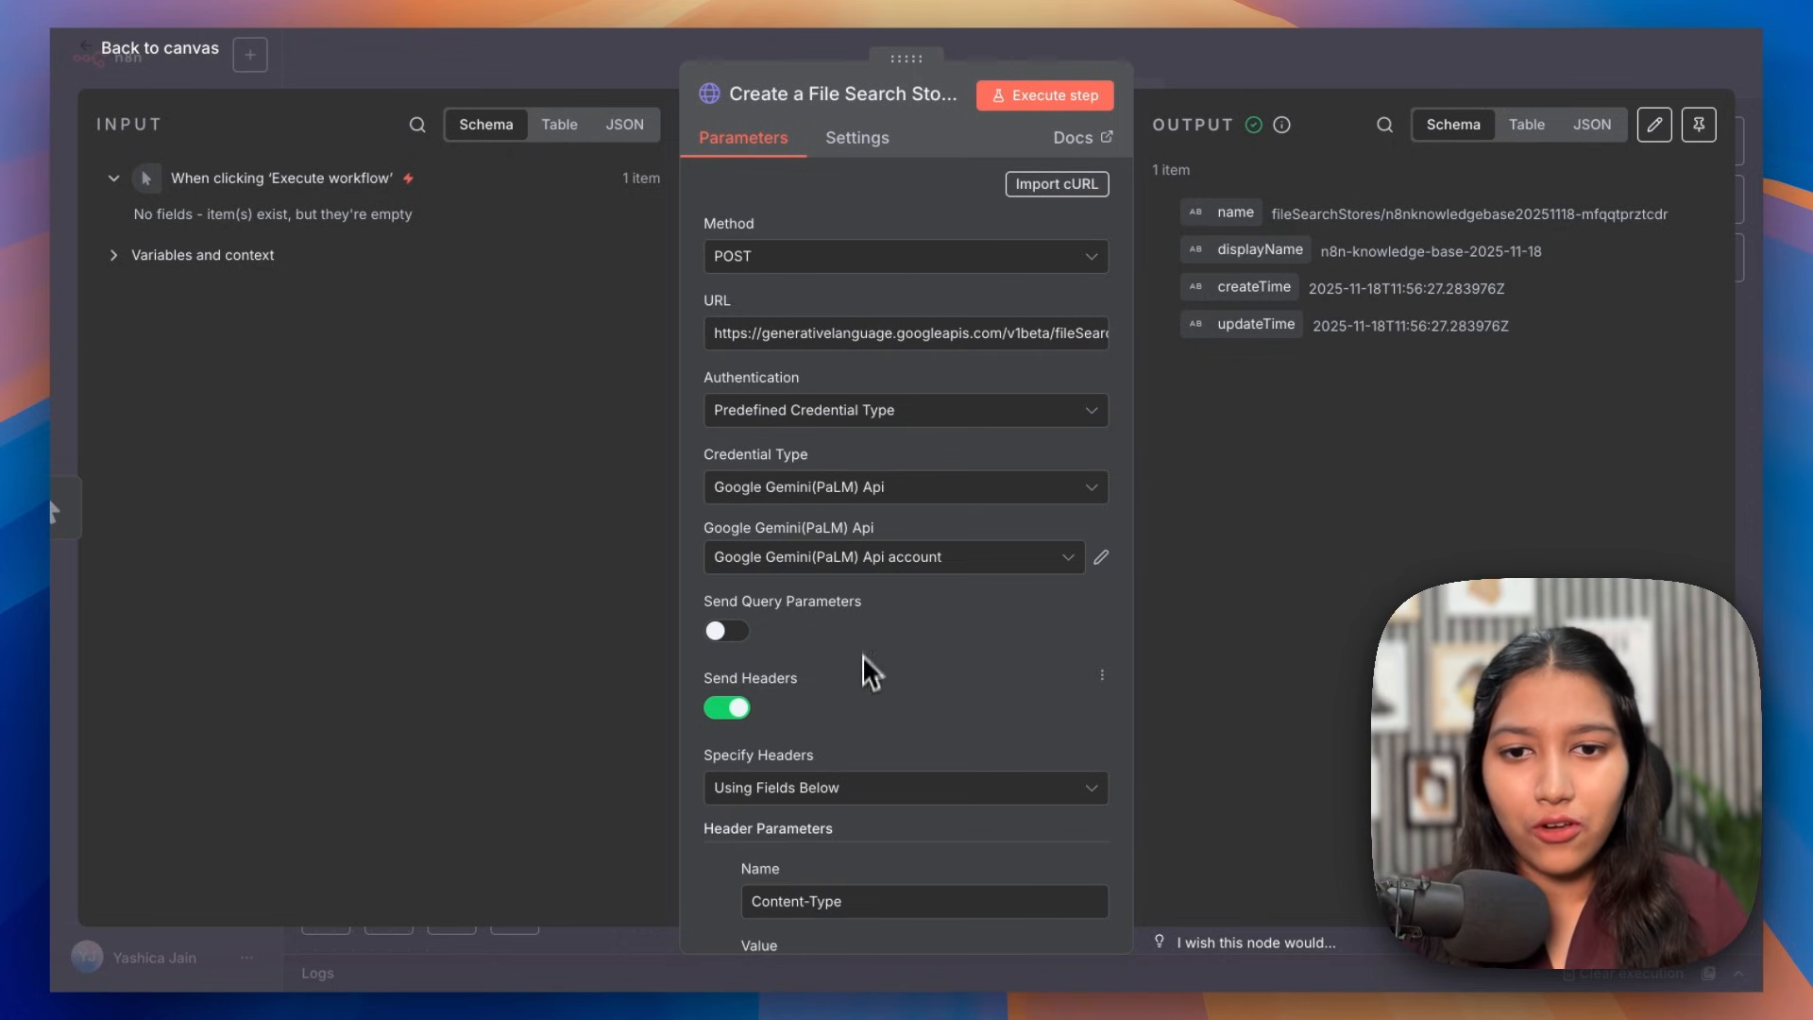
pyautogui.scroll(-5, 866, 670)
pyautogui.scroll(-2, 866, 695)
pyautogui.press('Escape')
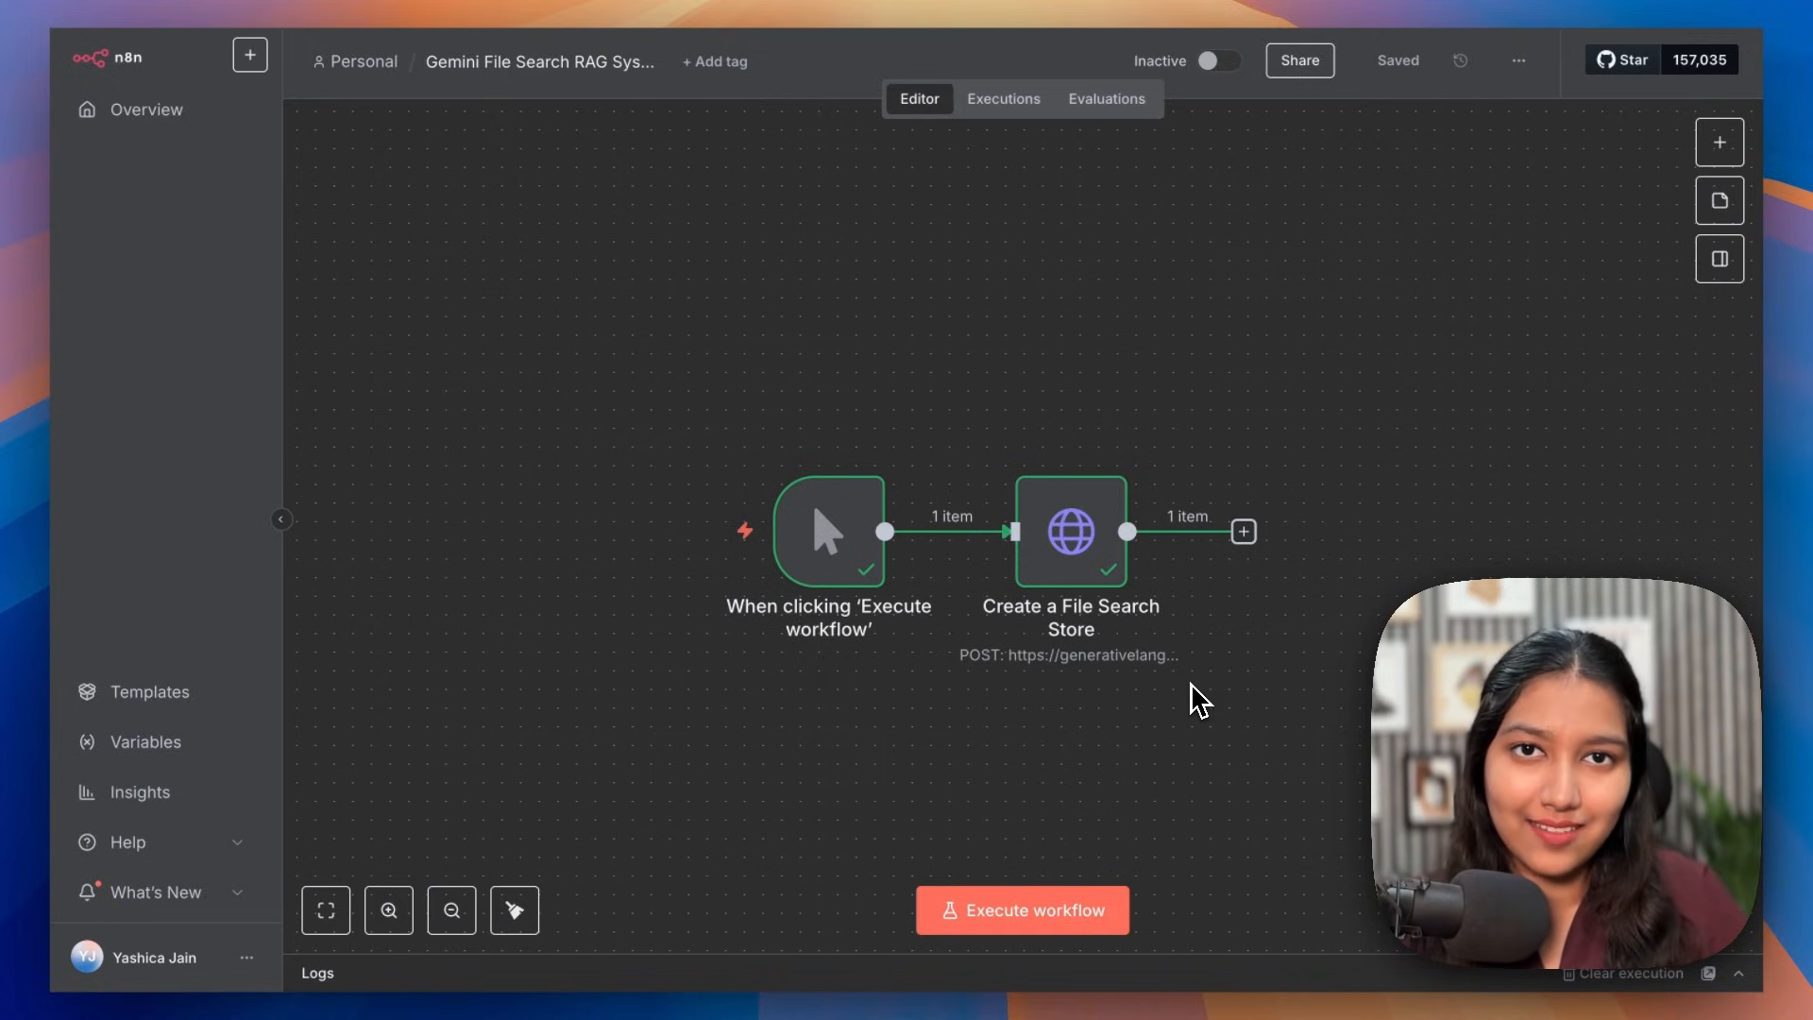
pyautogui.scroll(2, 1253, 475)
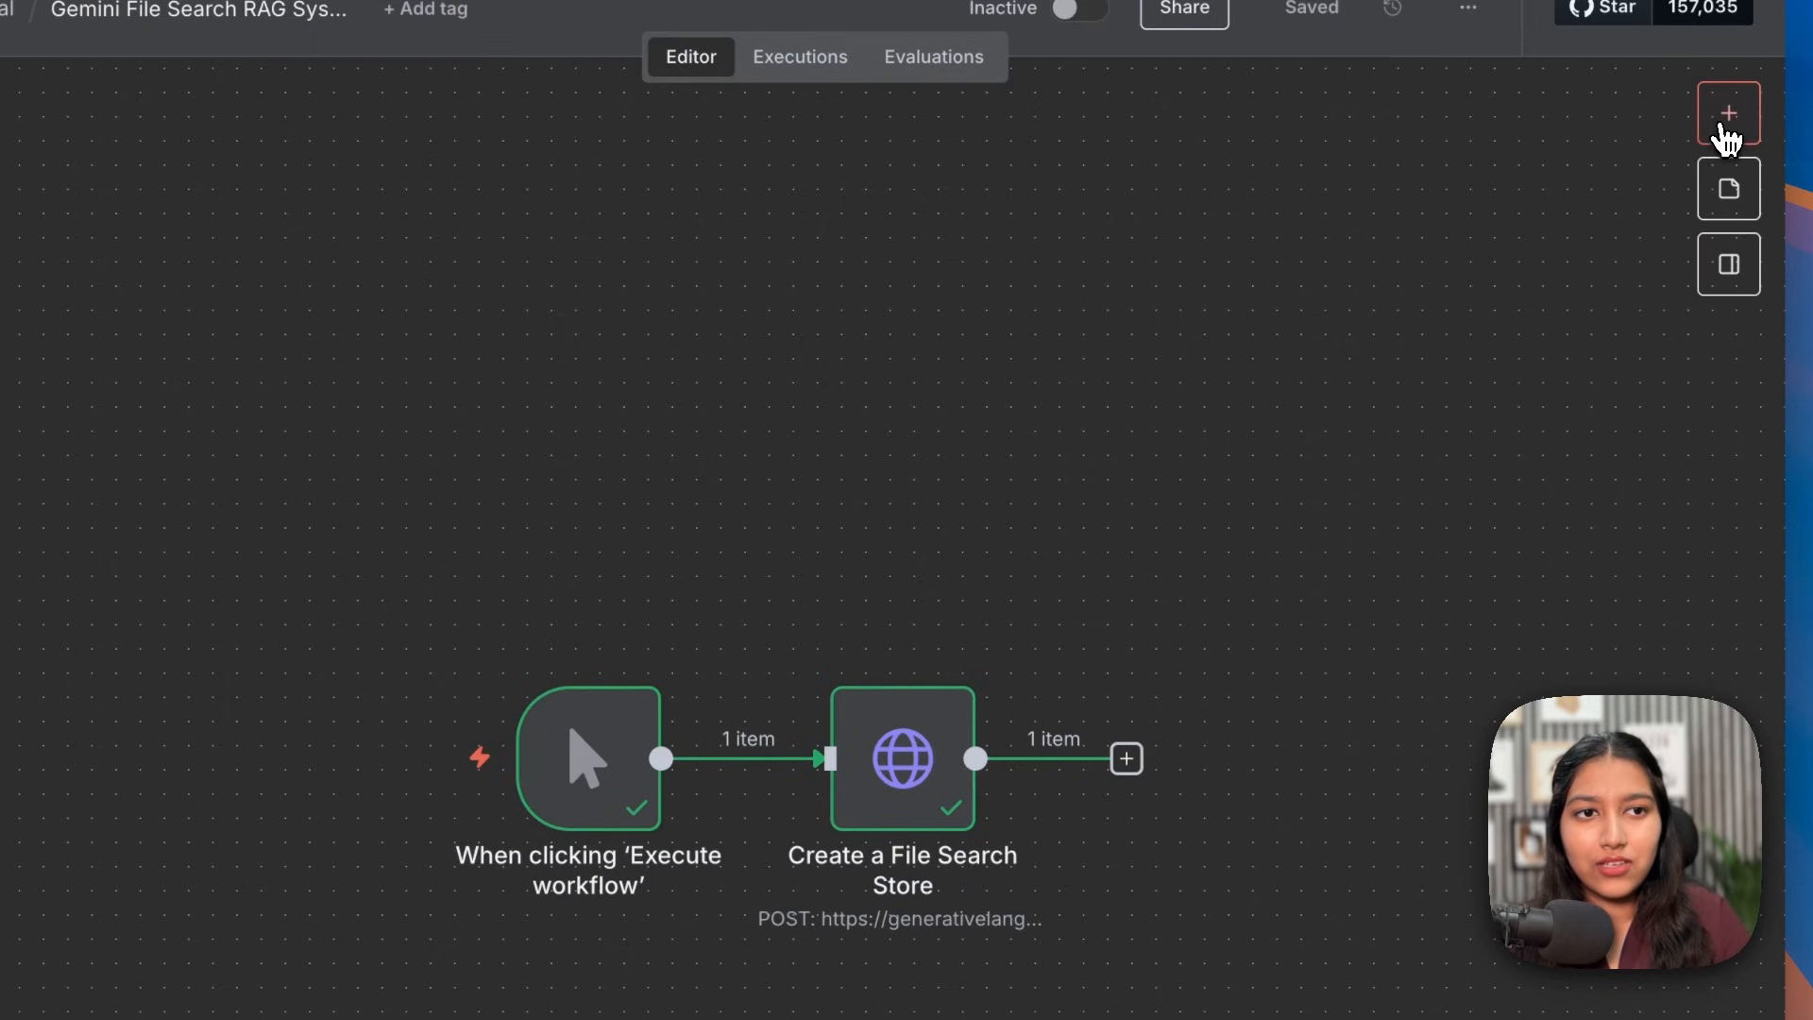
# Step: Add a Google Drive 'On changes involving a specific folder' trigger and begin a new Drive credential
pyautogui.click(1726, 137)
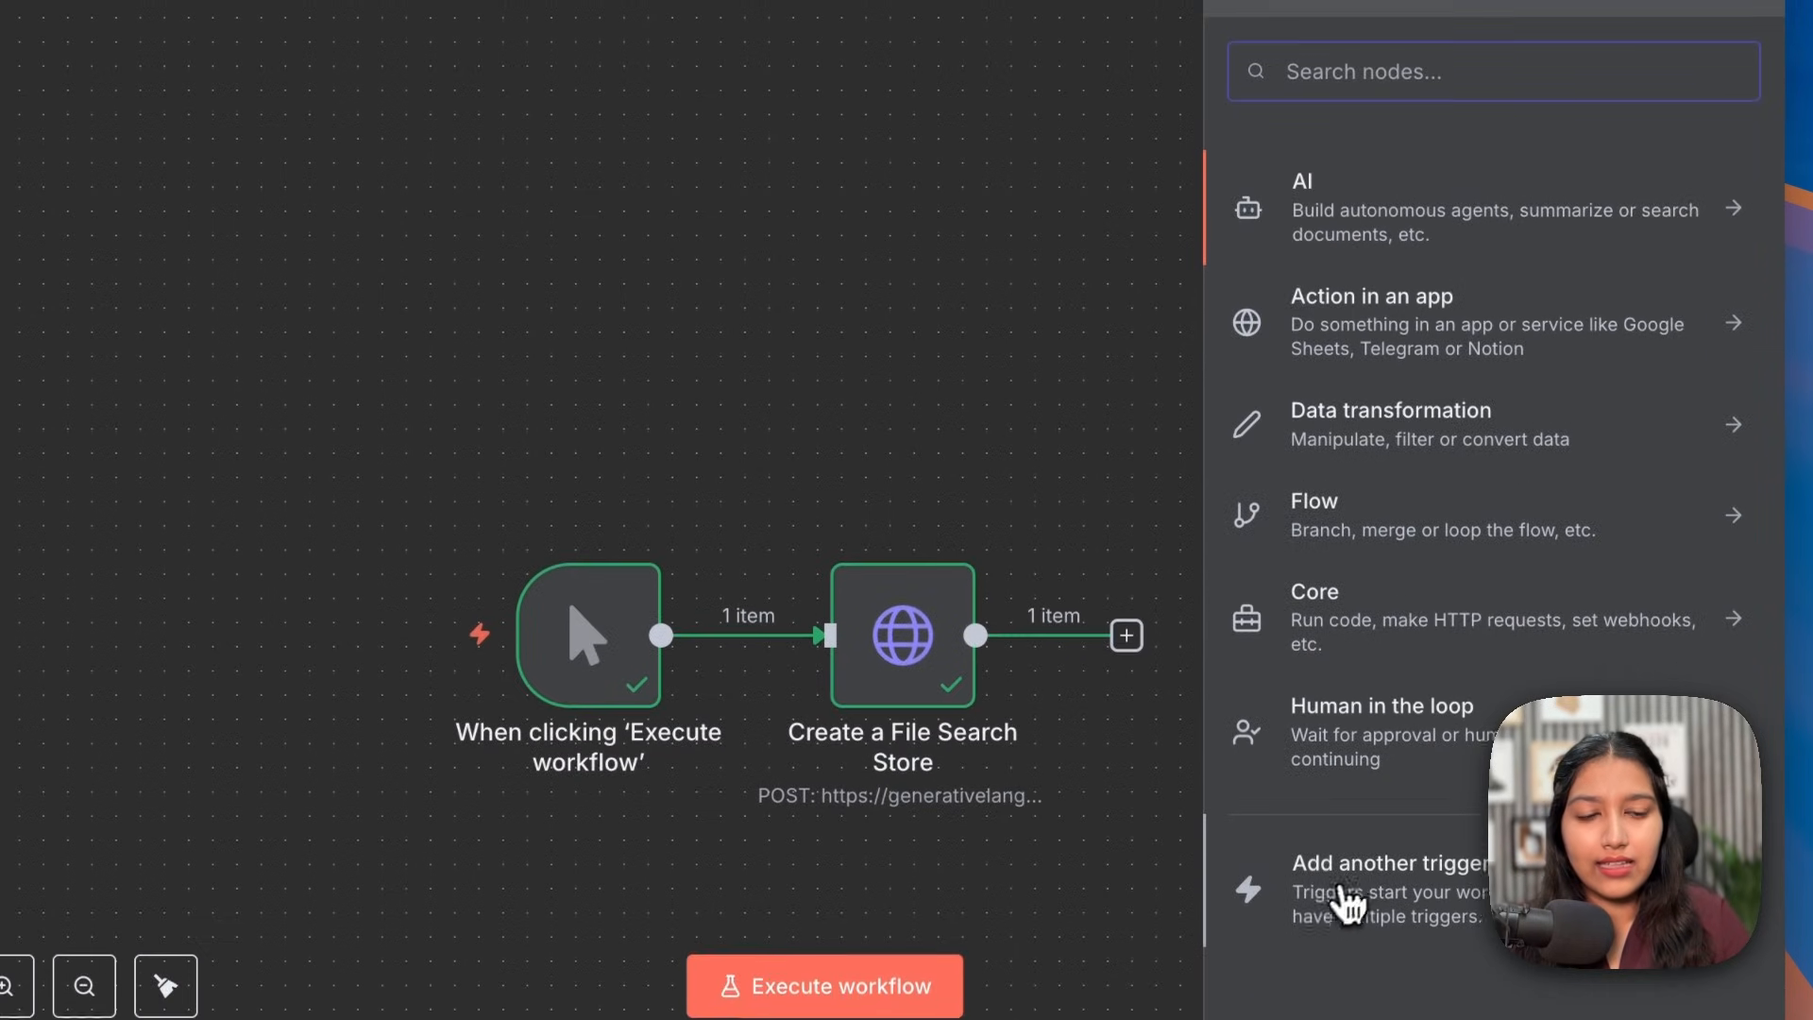
pyautogui.click(1341, 986)
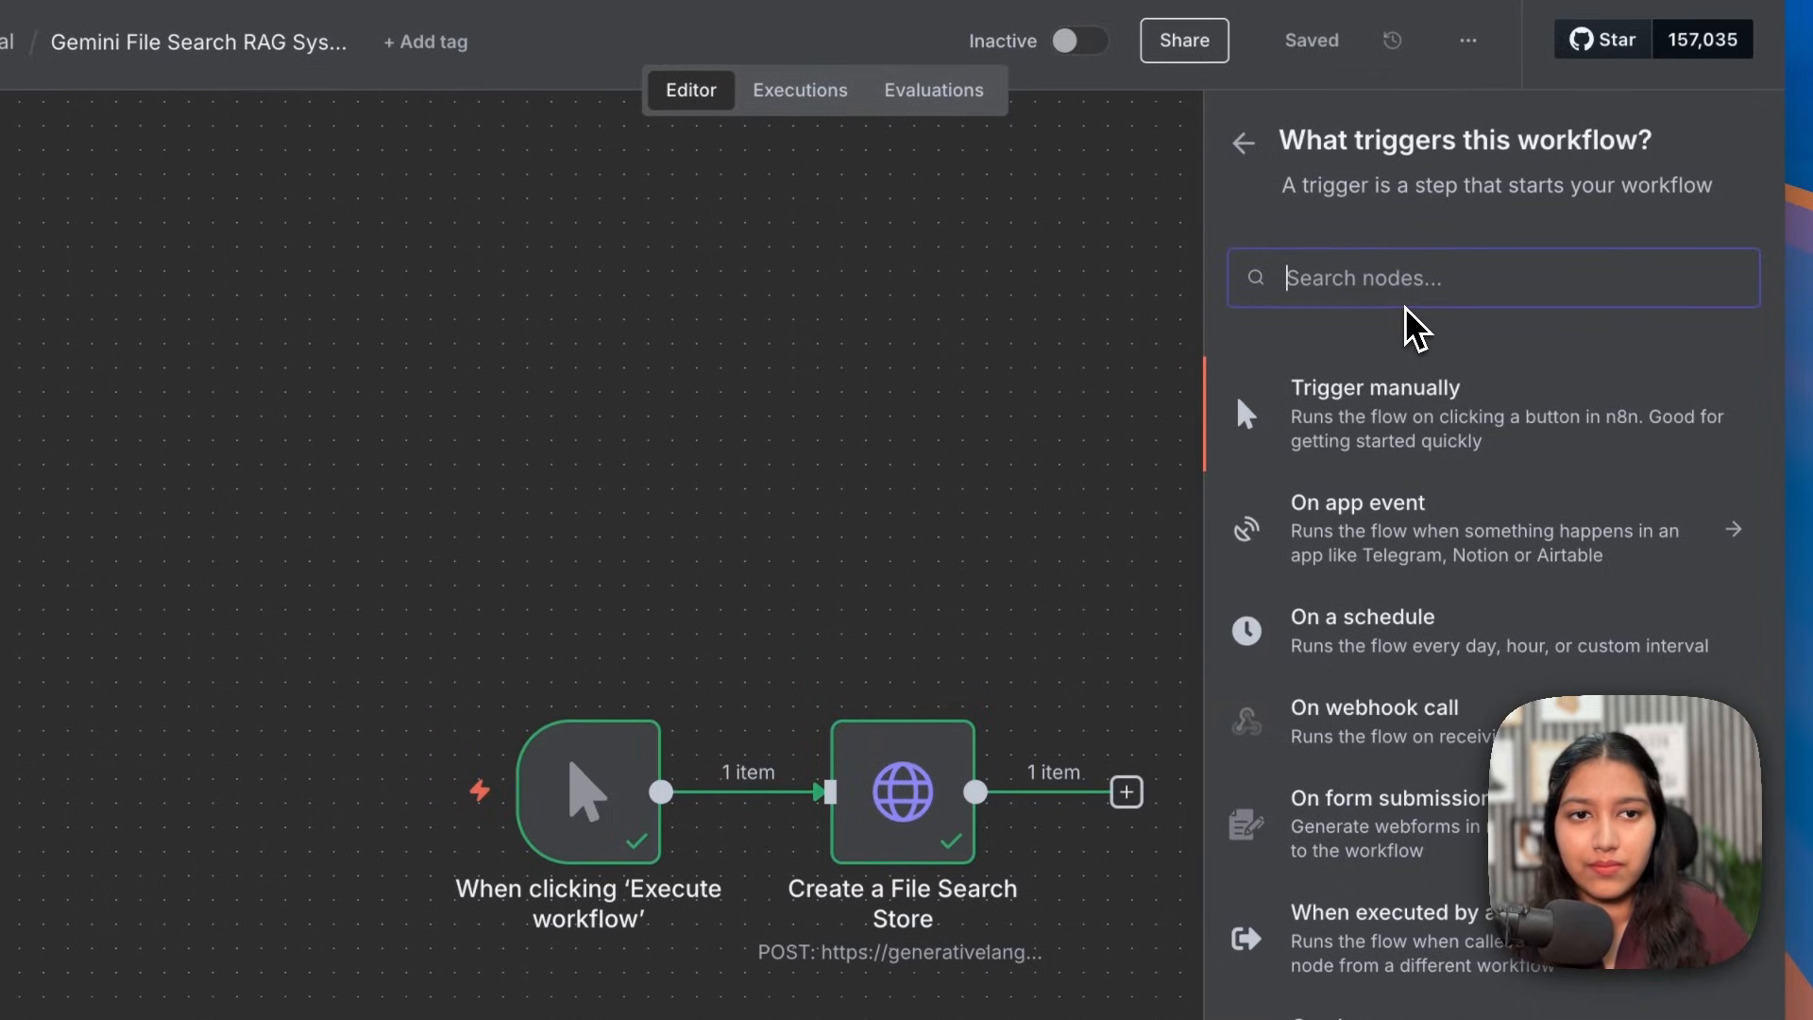
pyautogui.click(1336, 378)
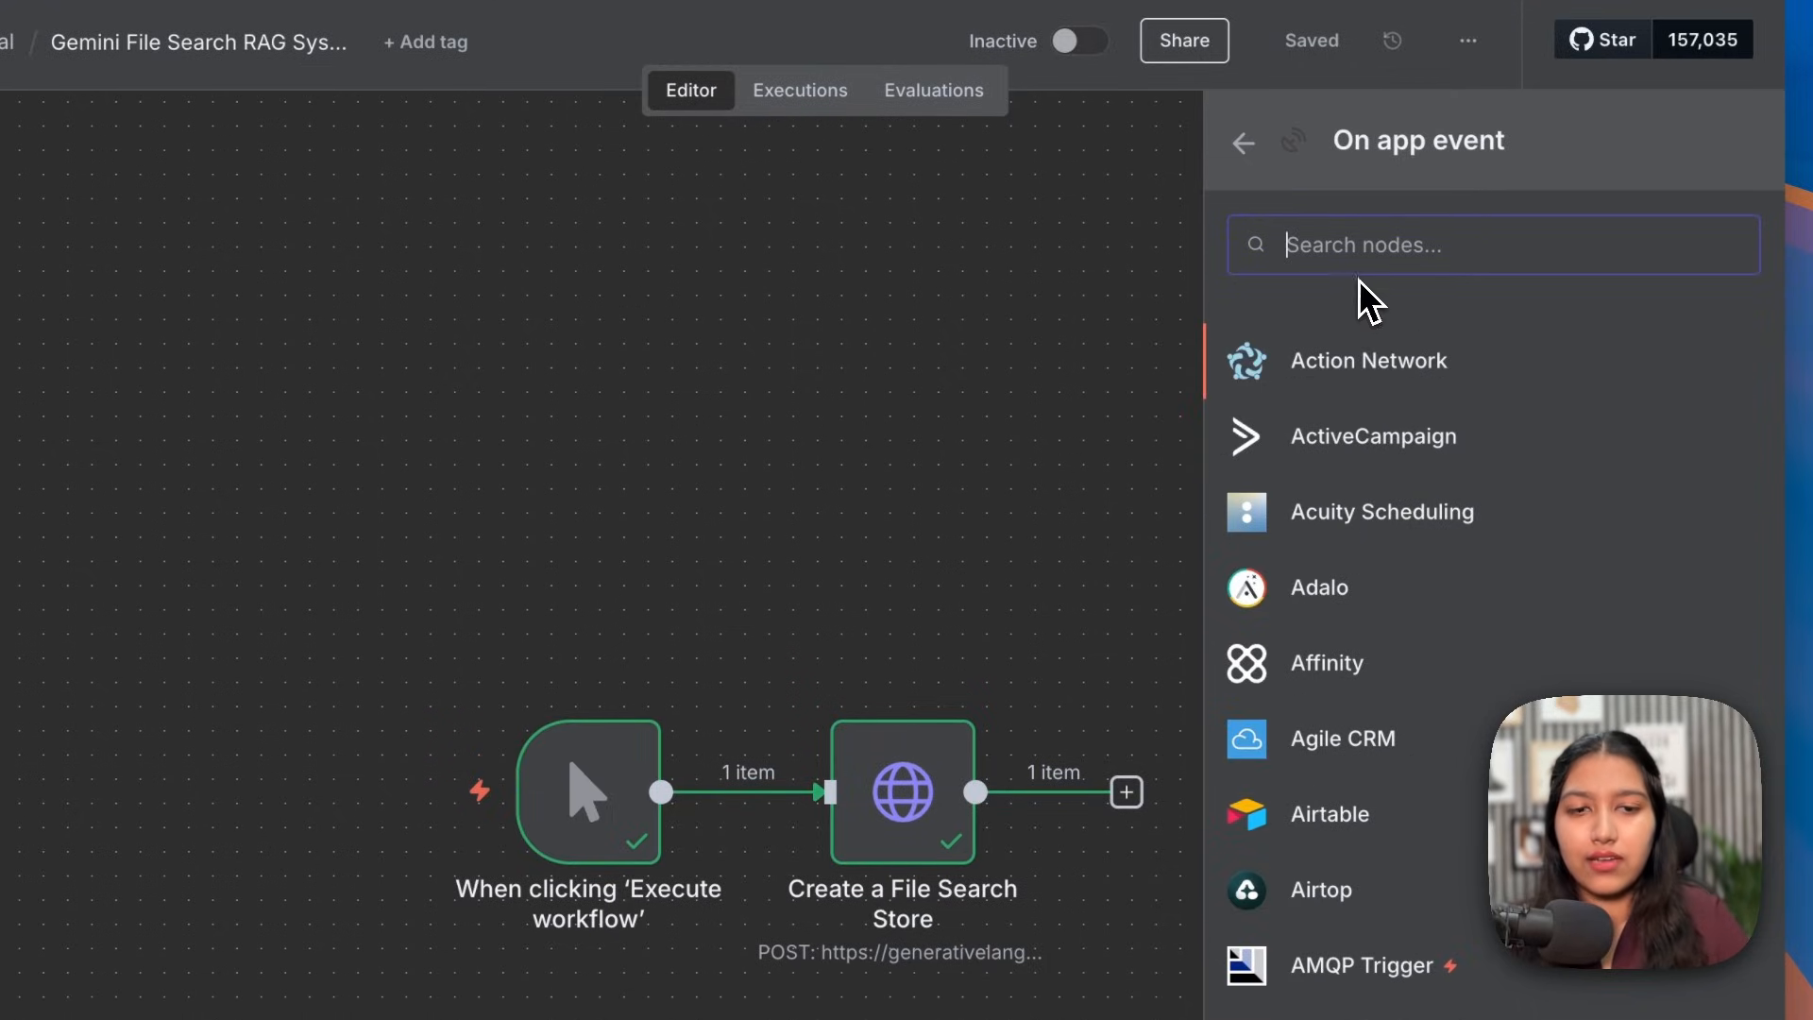
pyautogui.write('google dr')
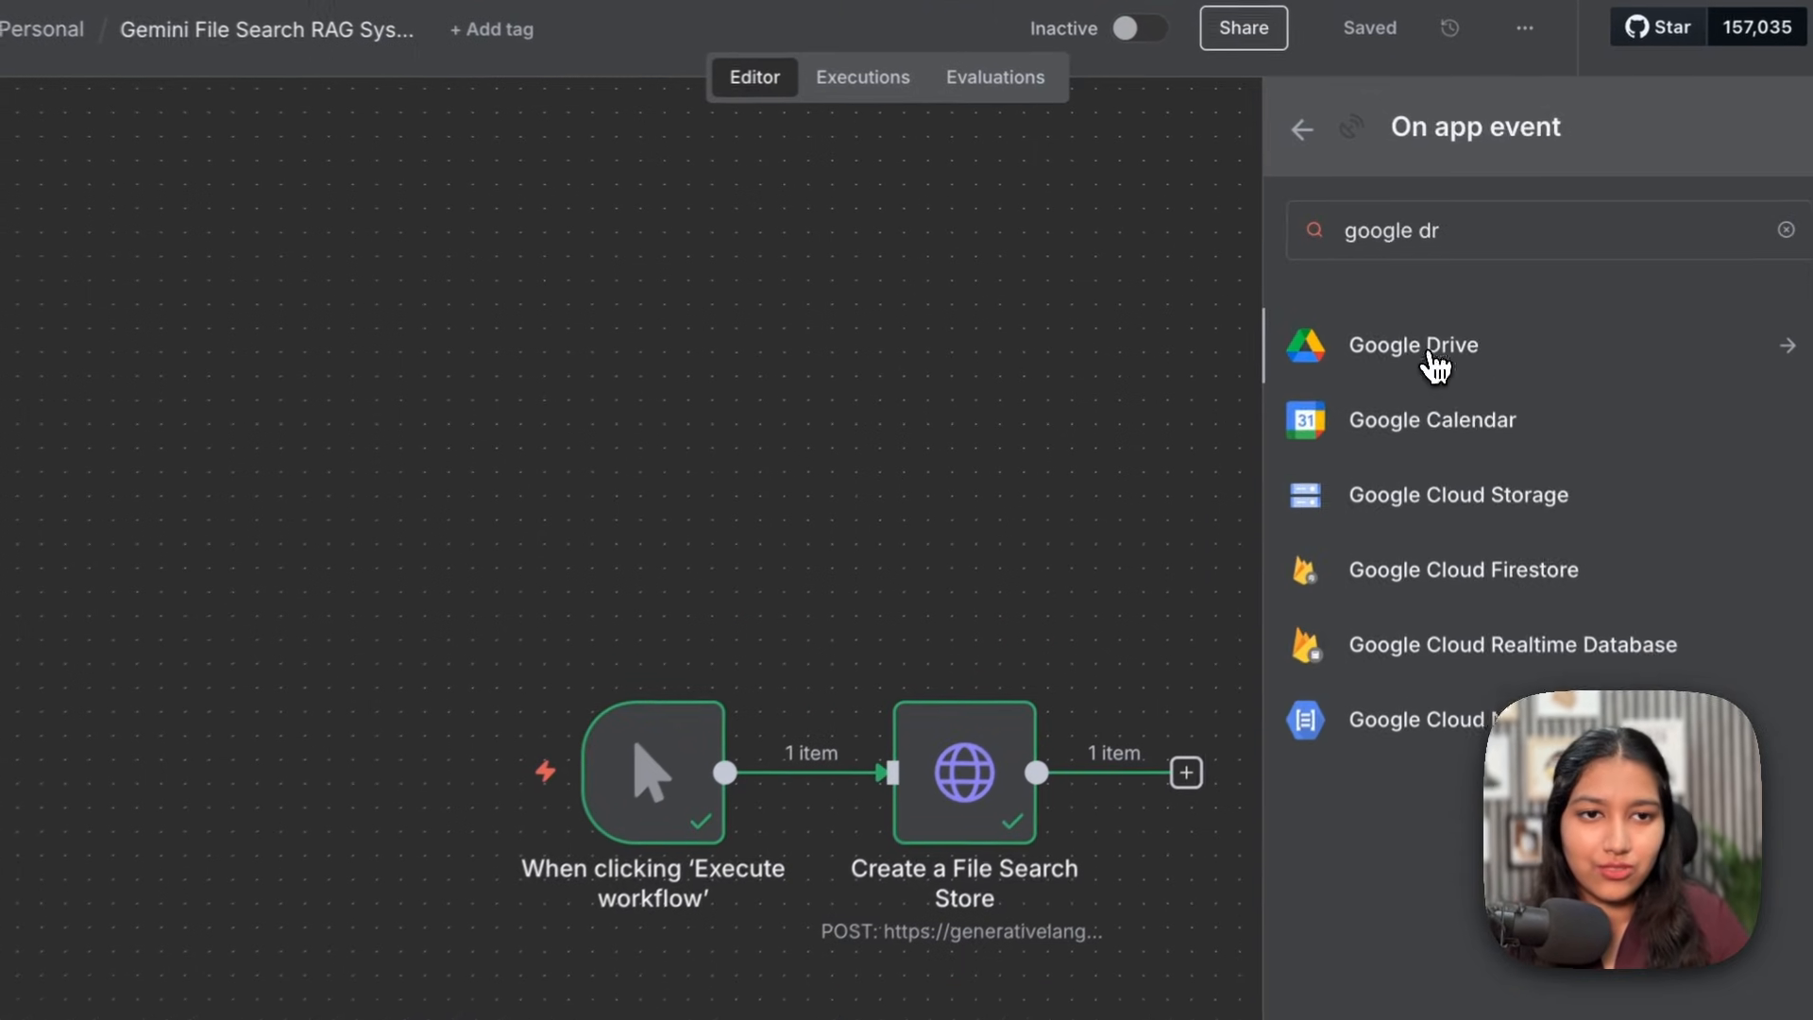
pyautogui.click(1447, 319)
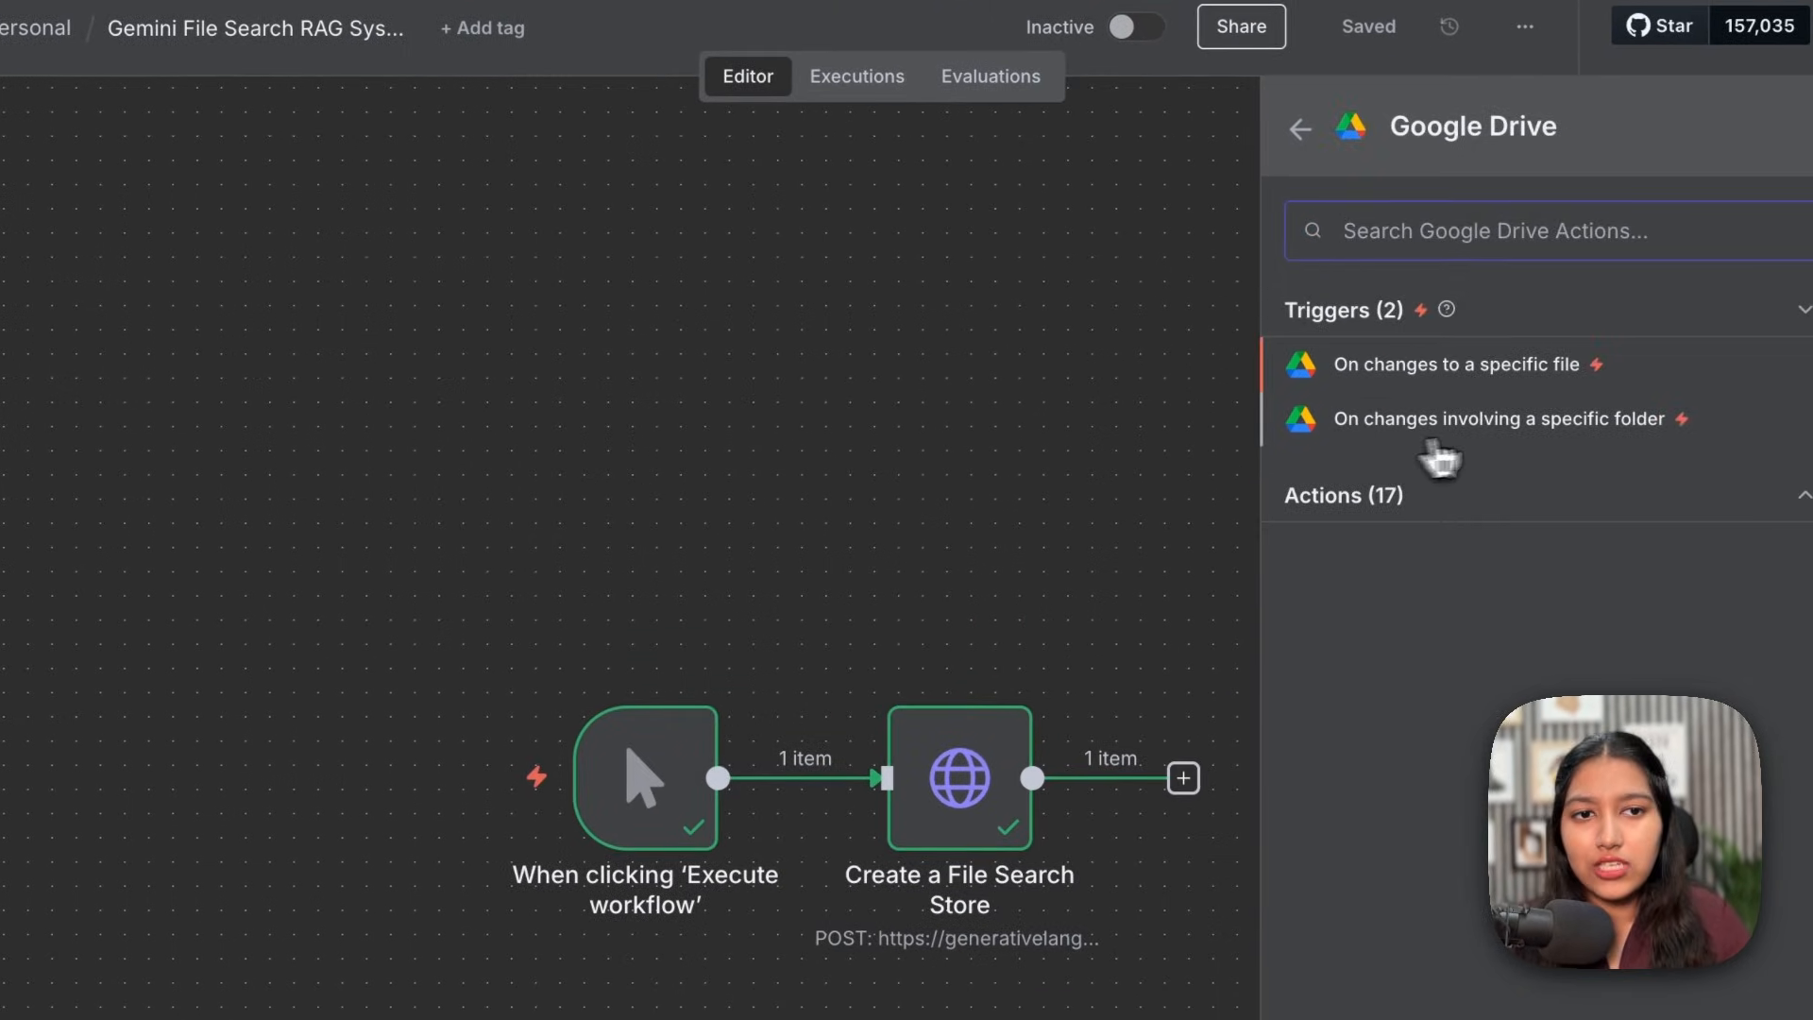
pyautogui.click(1538, 427)
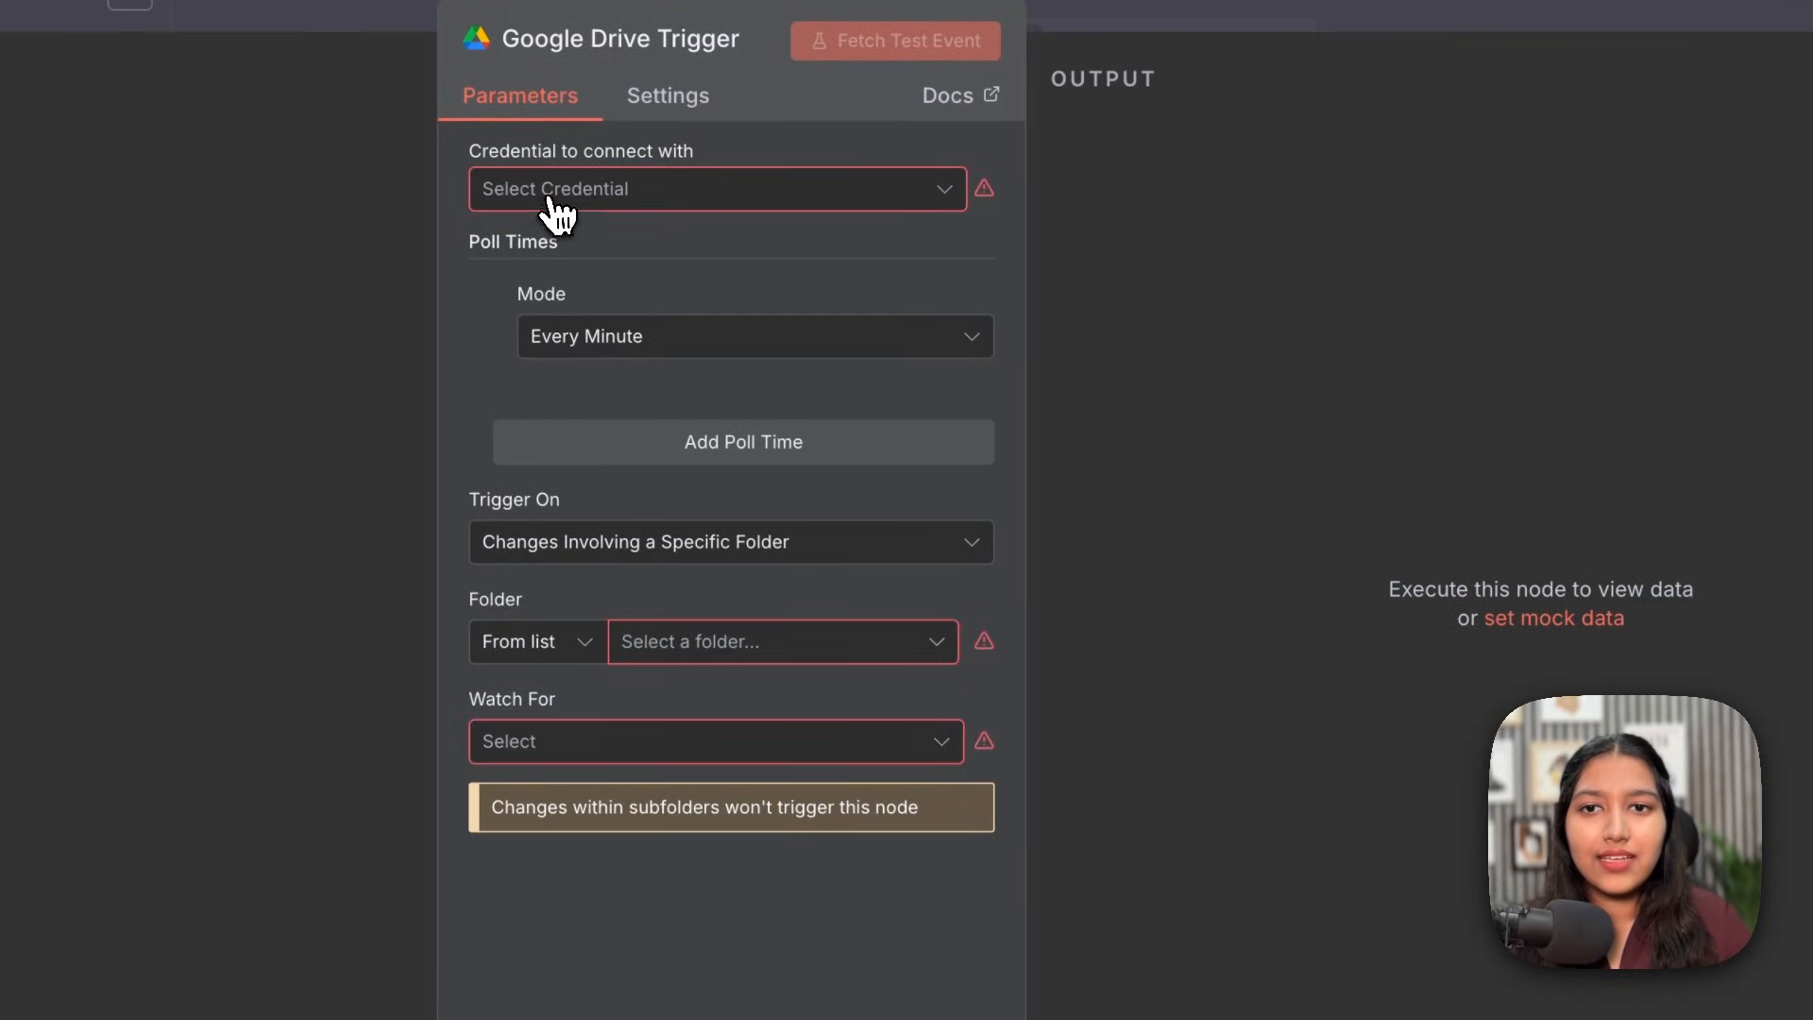
pyautogui.click(300, 223)
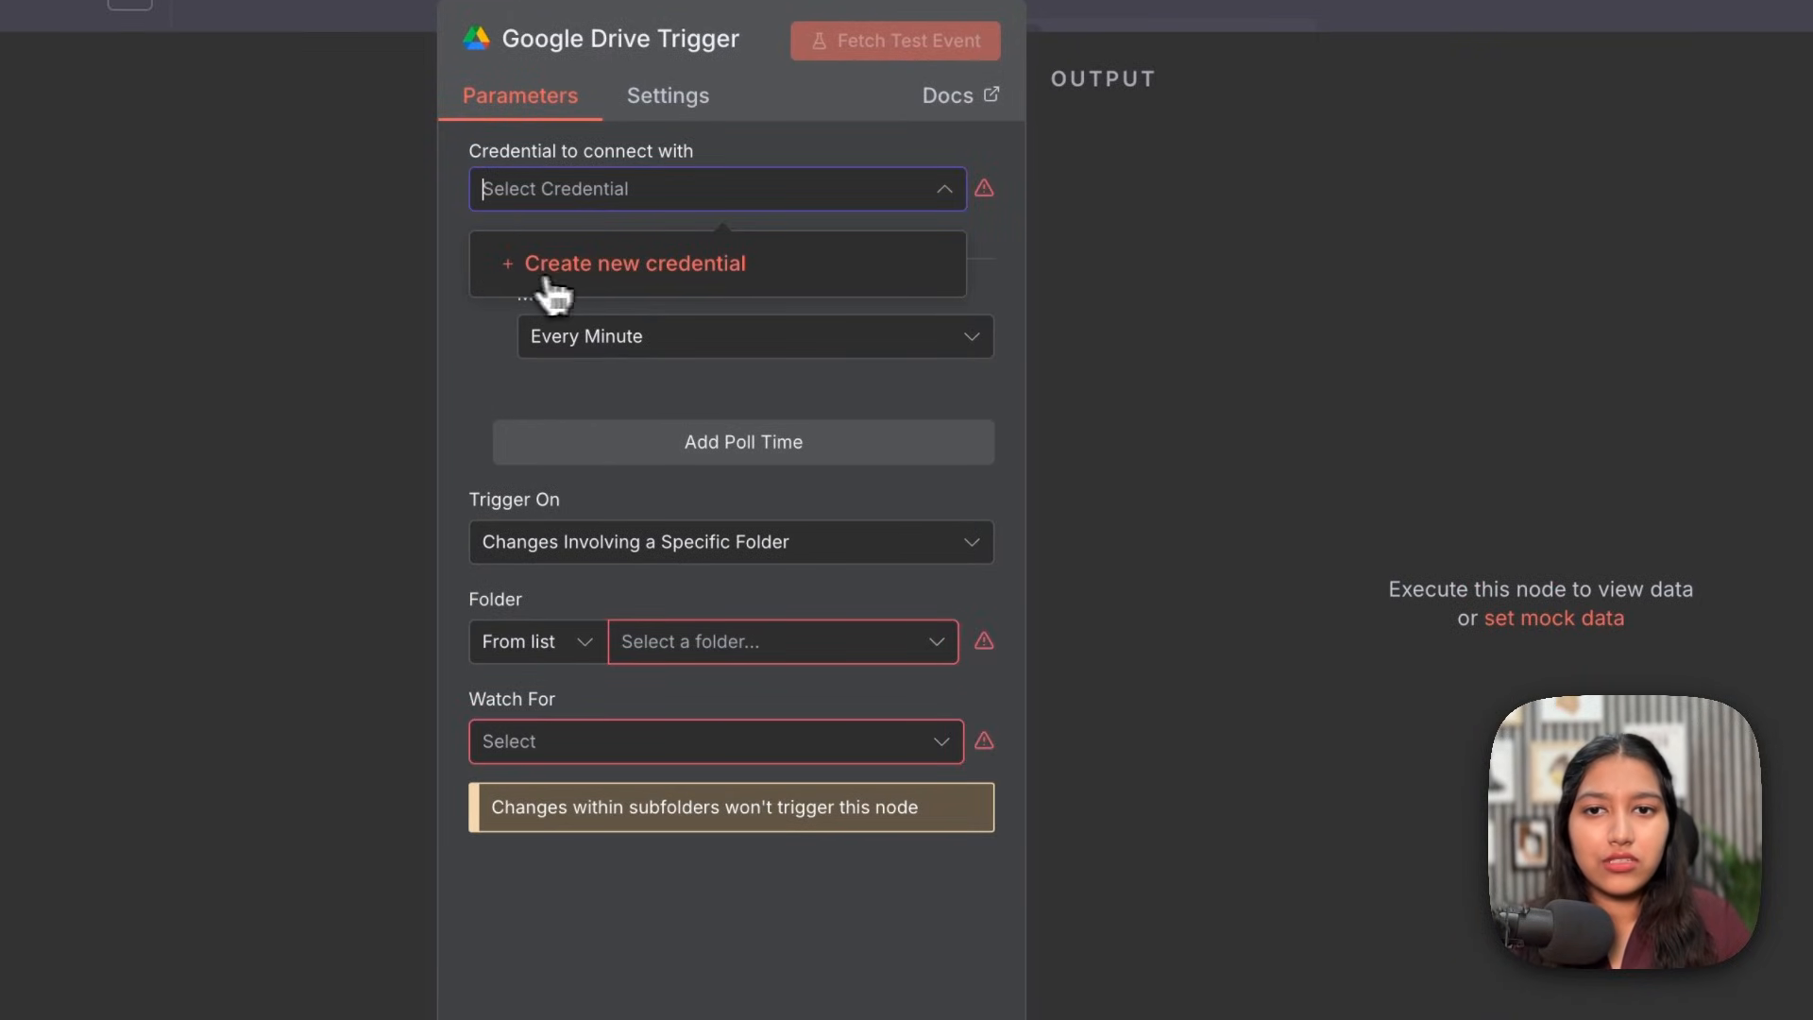
pyautogui.click(666, 275)
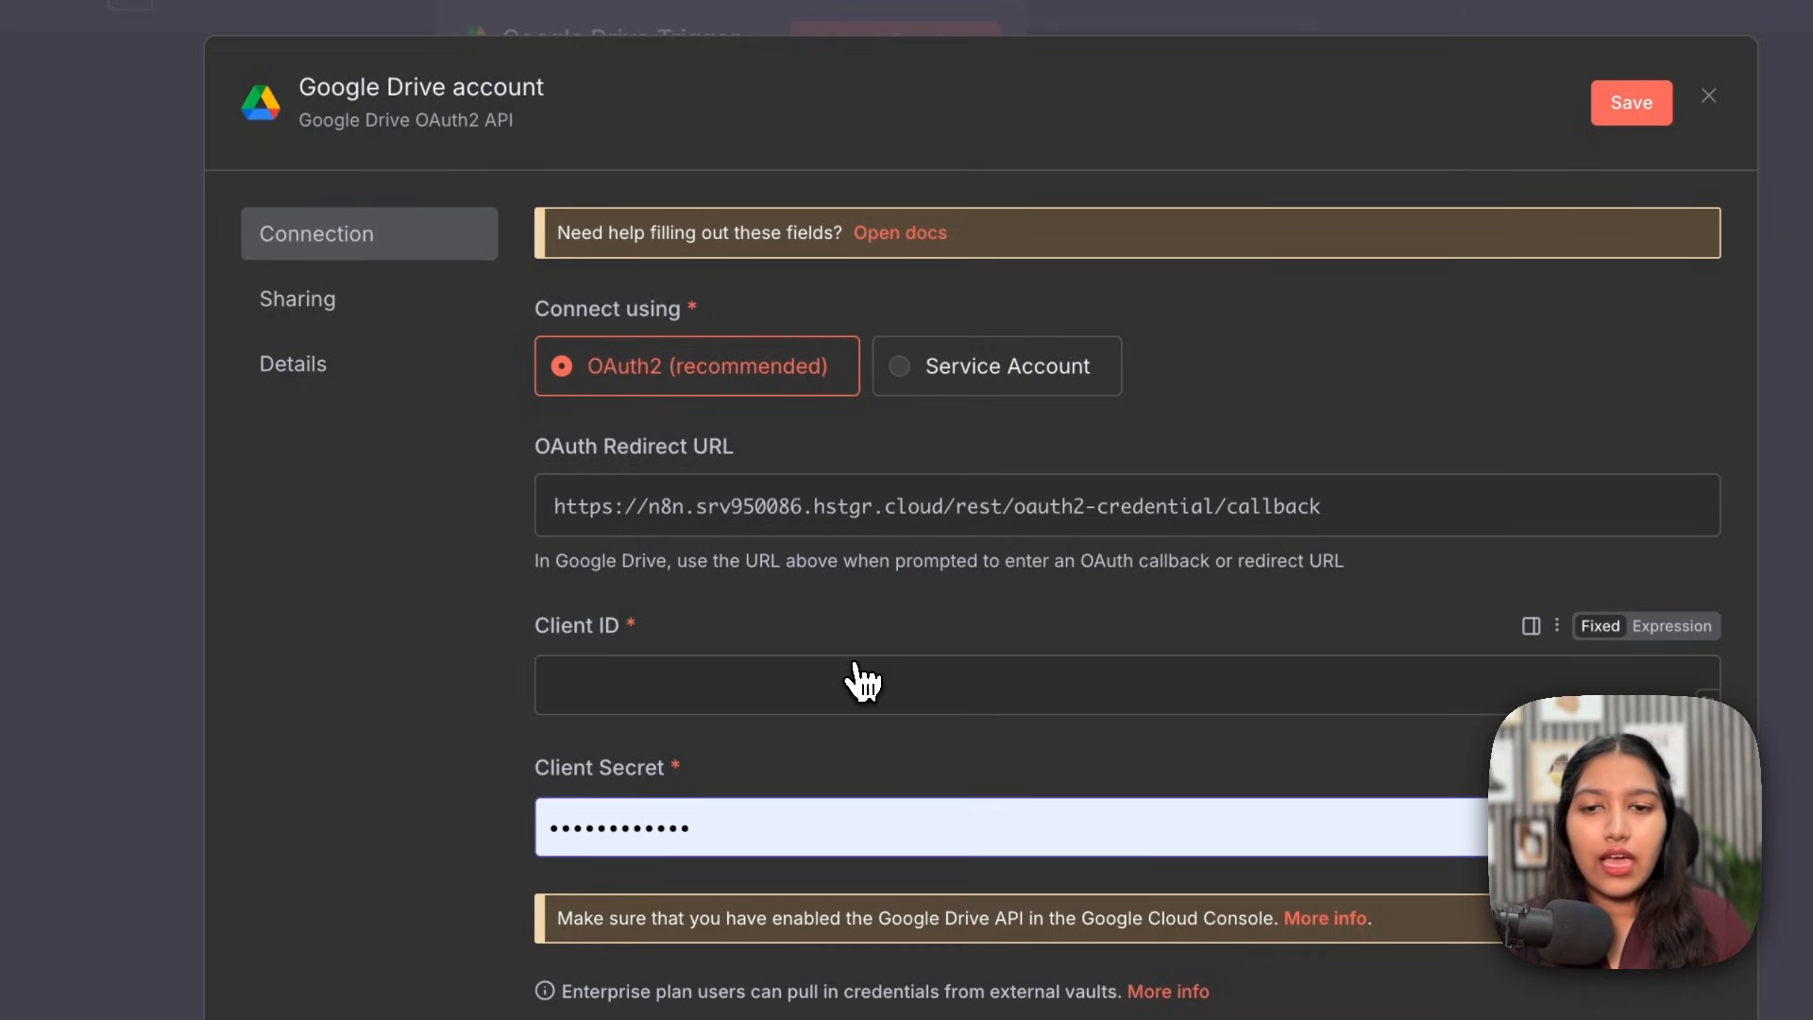
# Step: Watch the Knowledge Base - RAG folder and open it in Google Drive
pyautogui.scroll(-2, 862, 679)
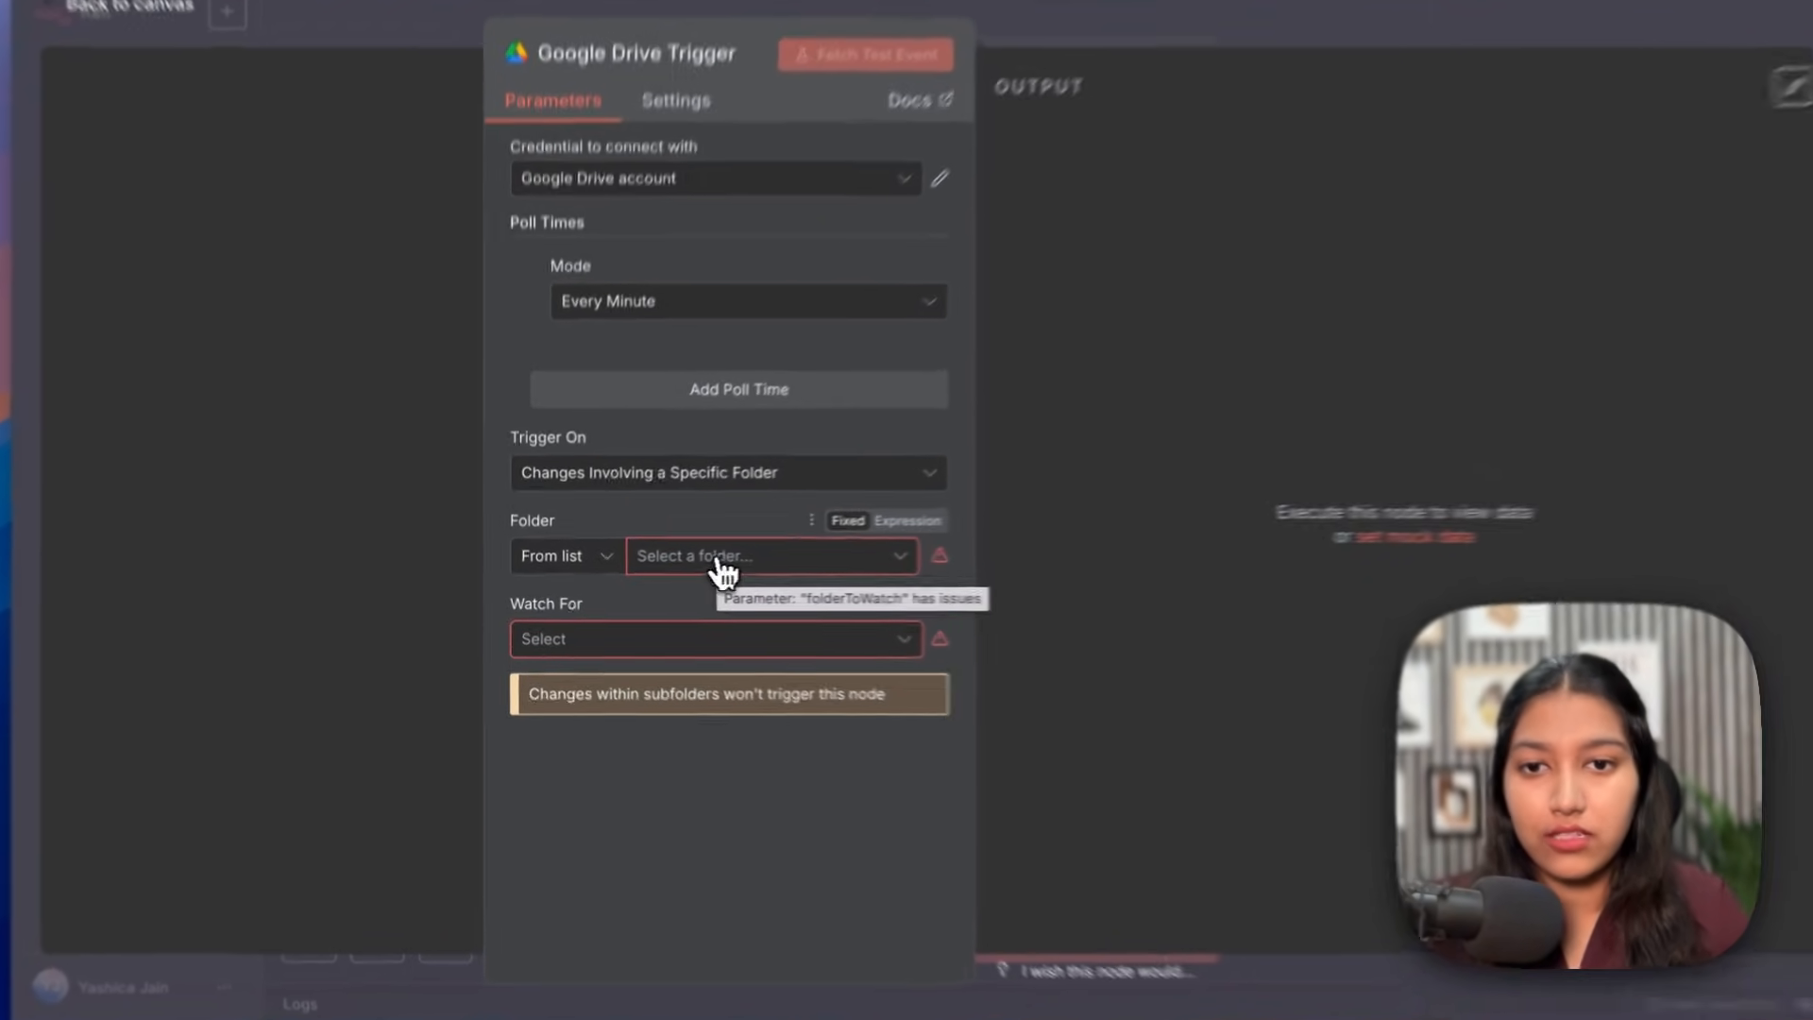
pyautogui.click(706, 570)
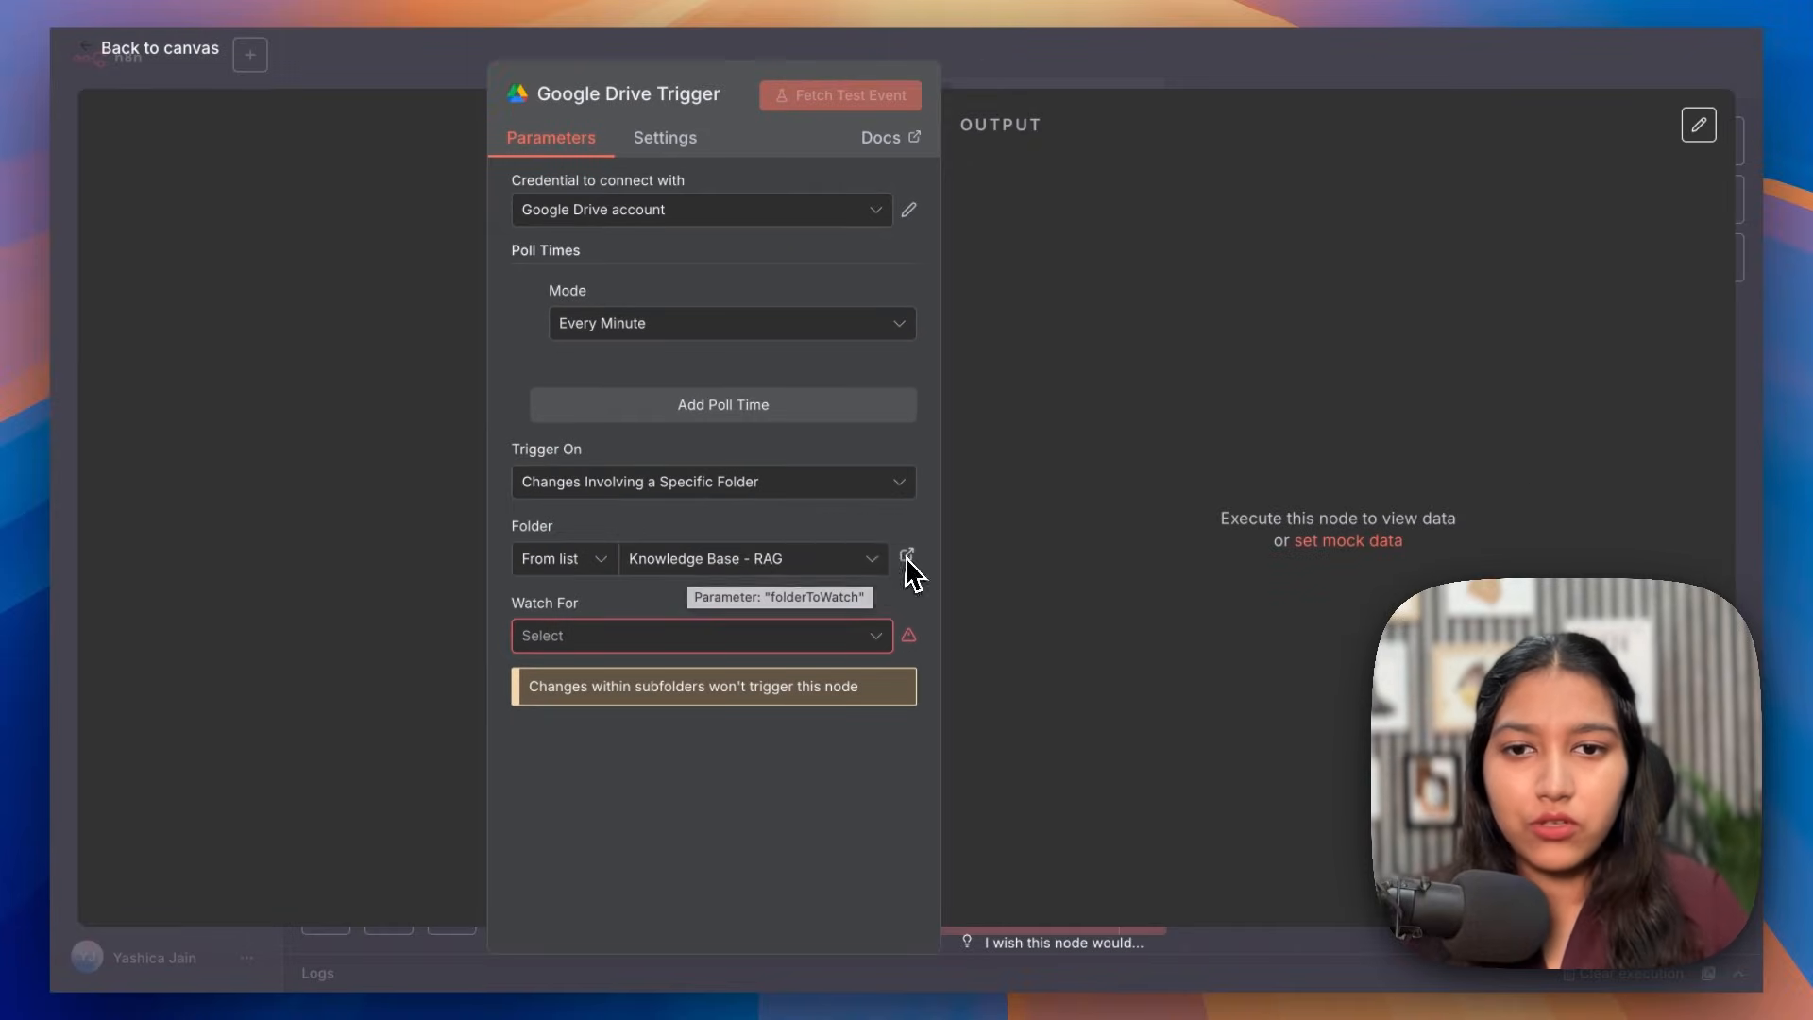
pyautogui.click(906, 557)
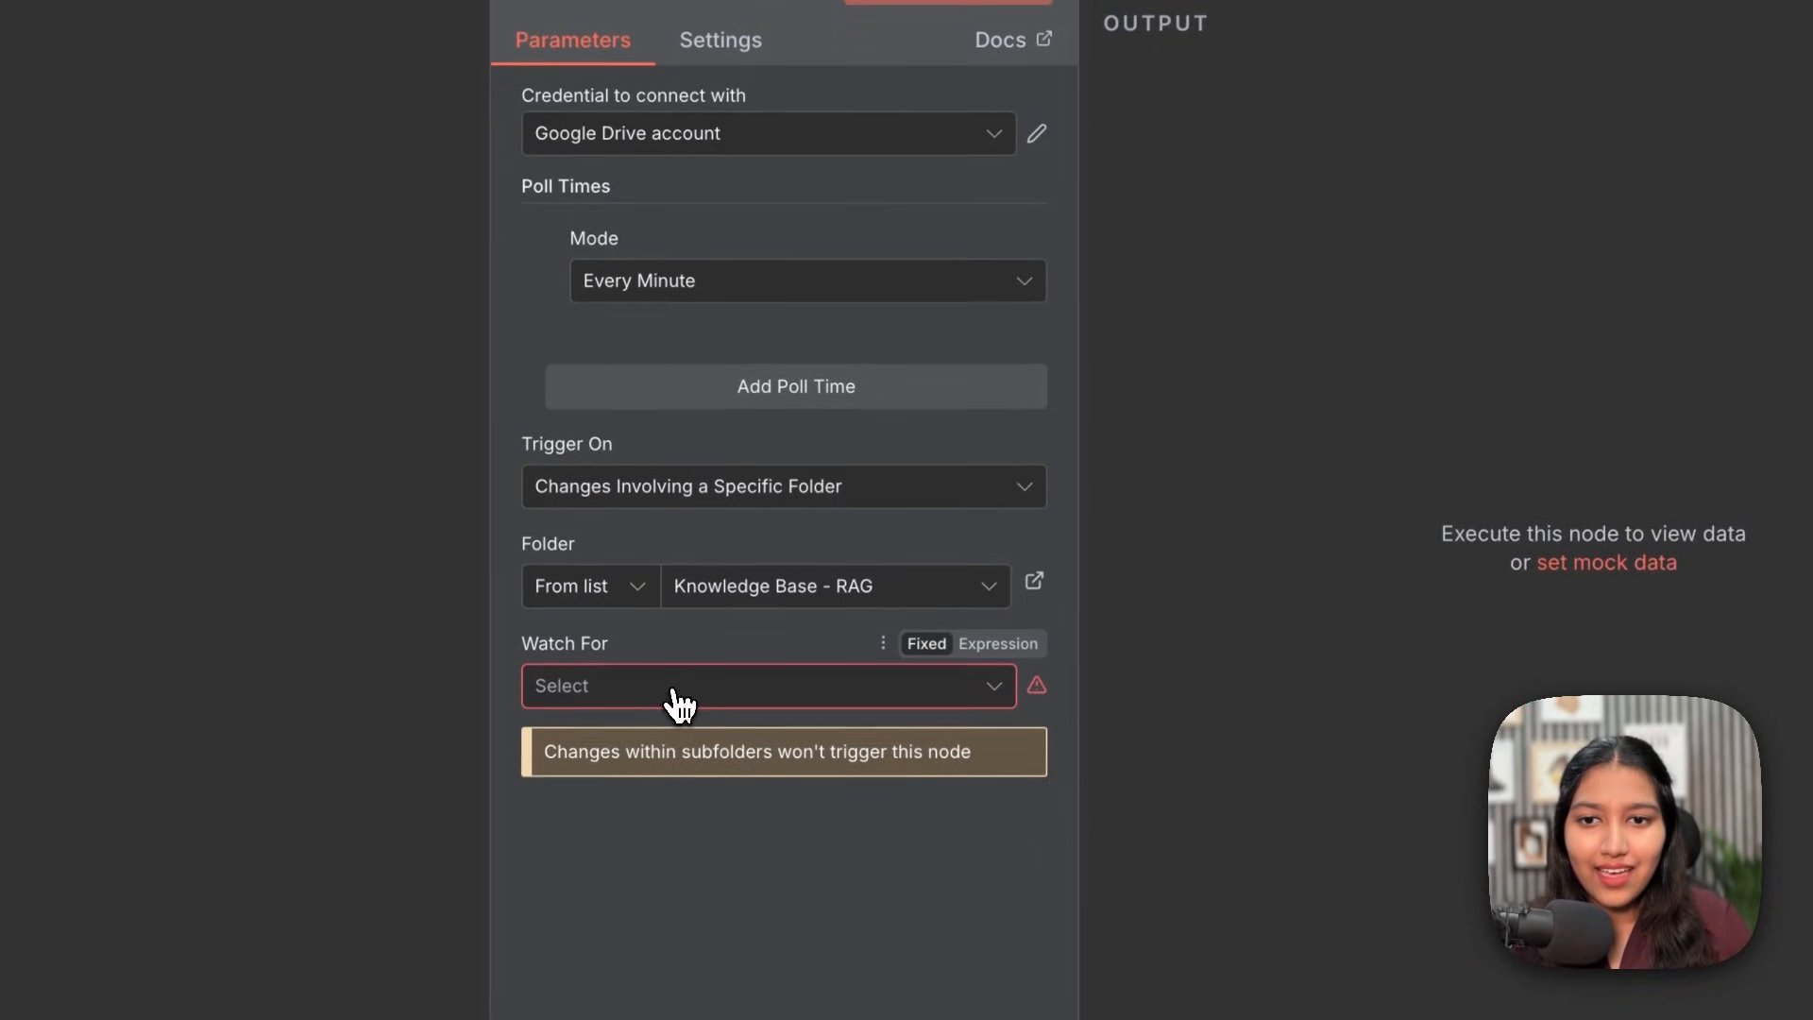
# Step: Set the trigger's Watch For option to File Created
pyautogui.click(675, 697)
pyautogui.click(636, 797)
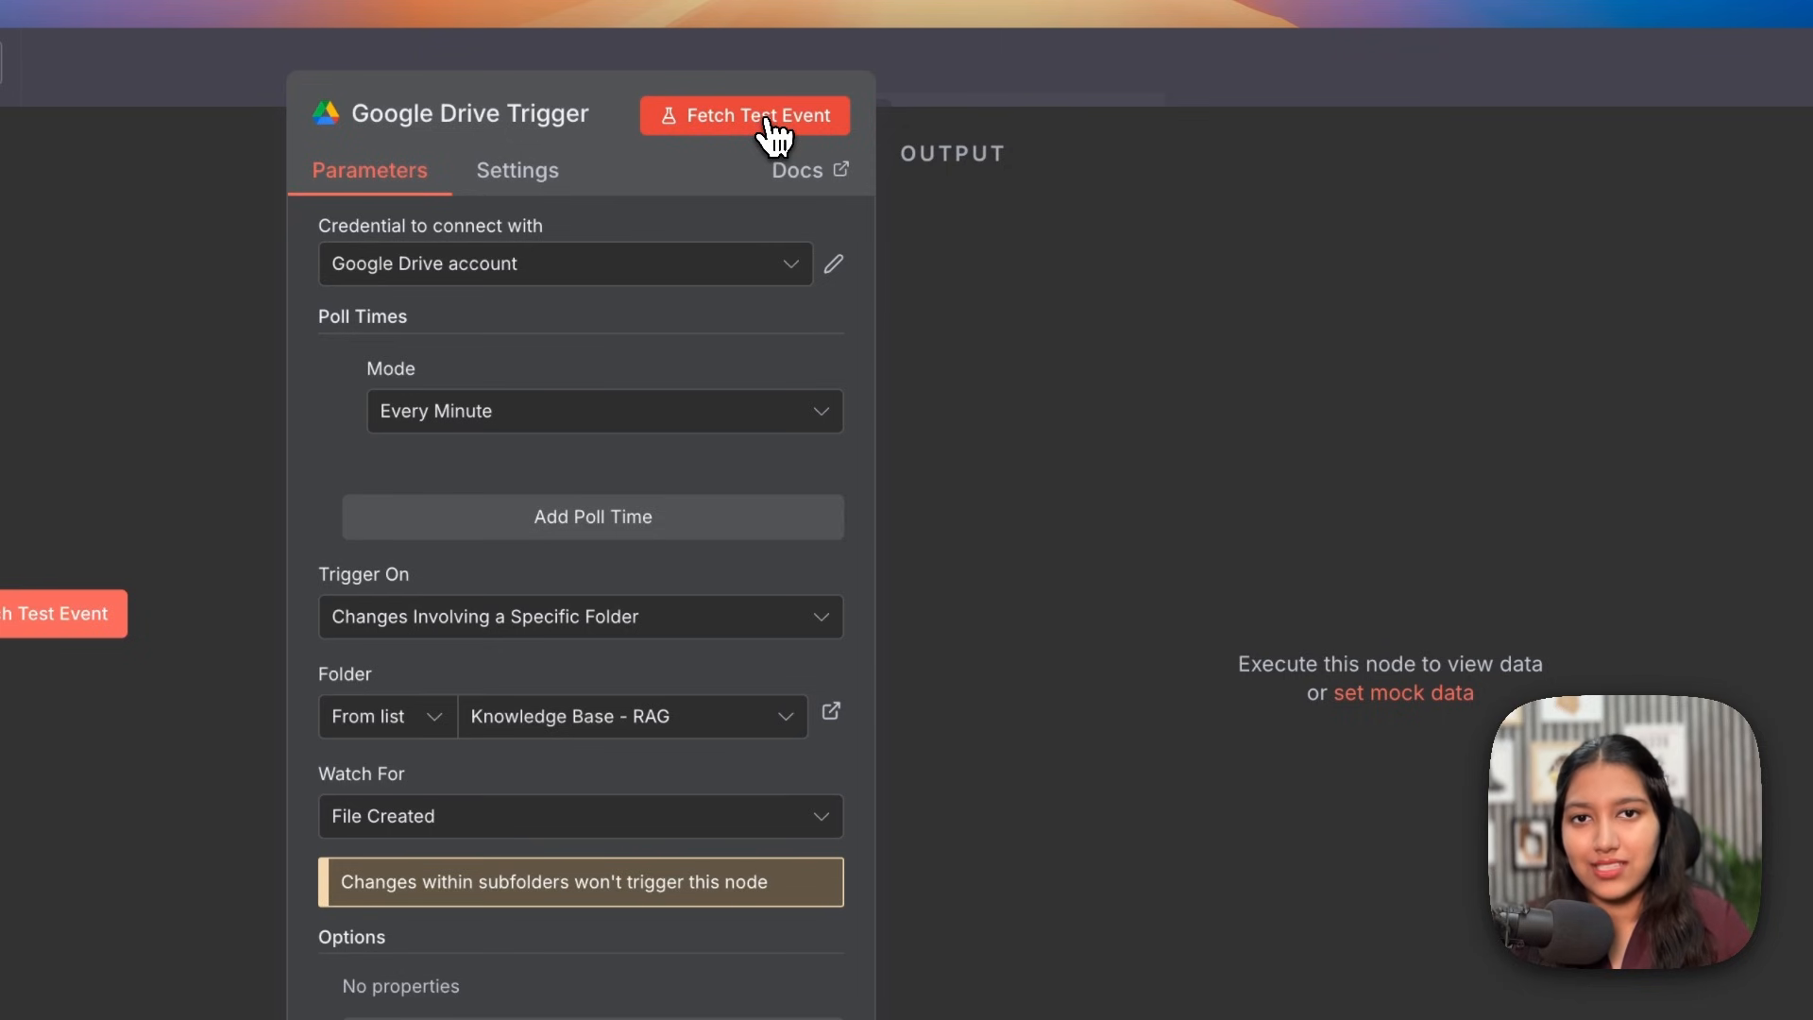
# Step: Fetch a test event and confirm it returns Client Onboarding SOP.pdf as originalFilename
pyautogui.click(772, 132)
pyautogui.moveTo(1126, 607); pyautogui.dragTo(1099, 620)
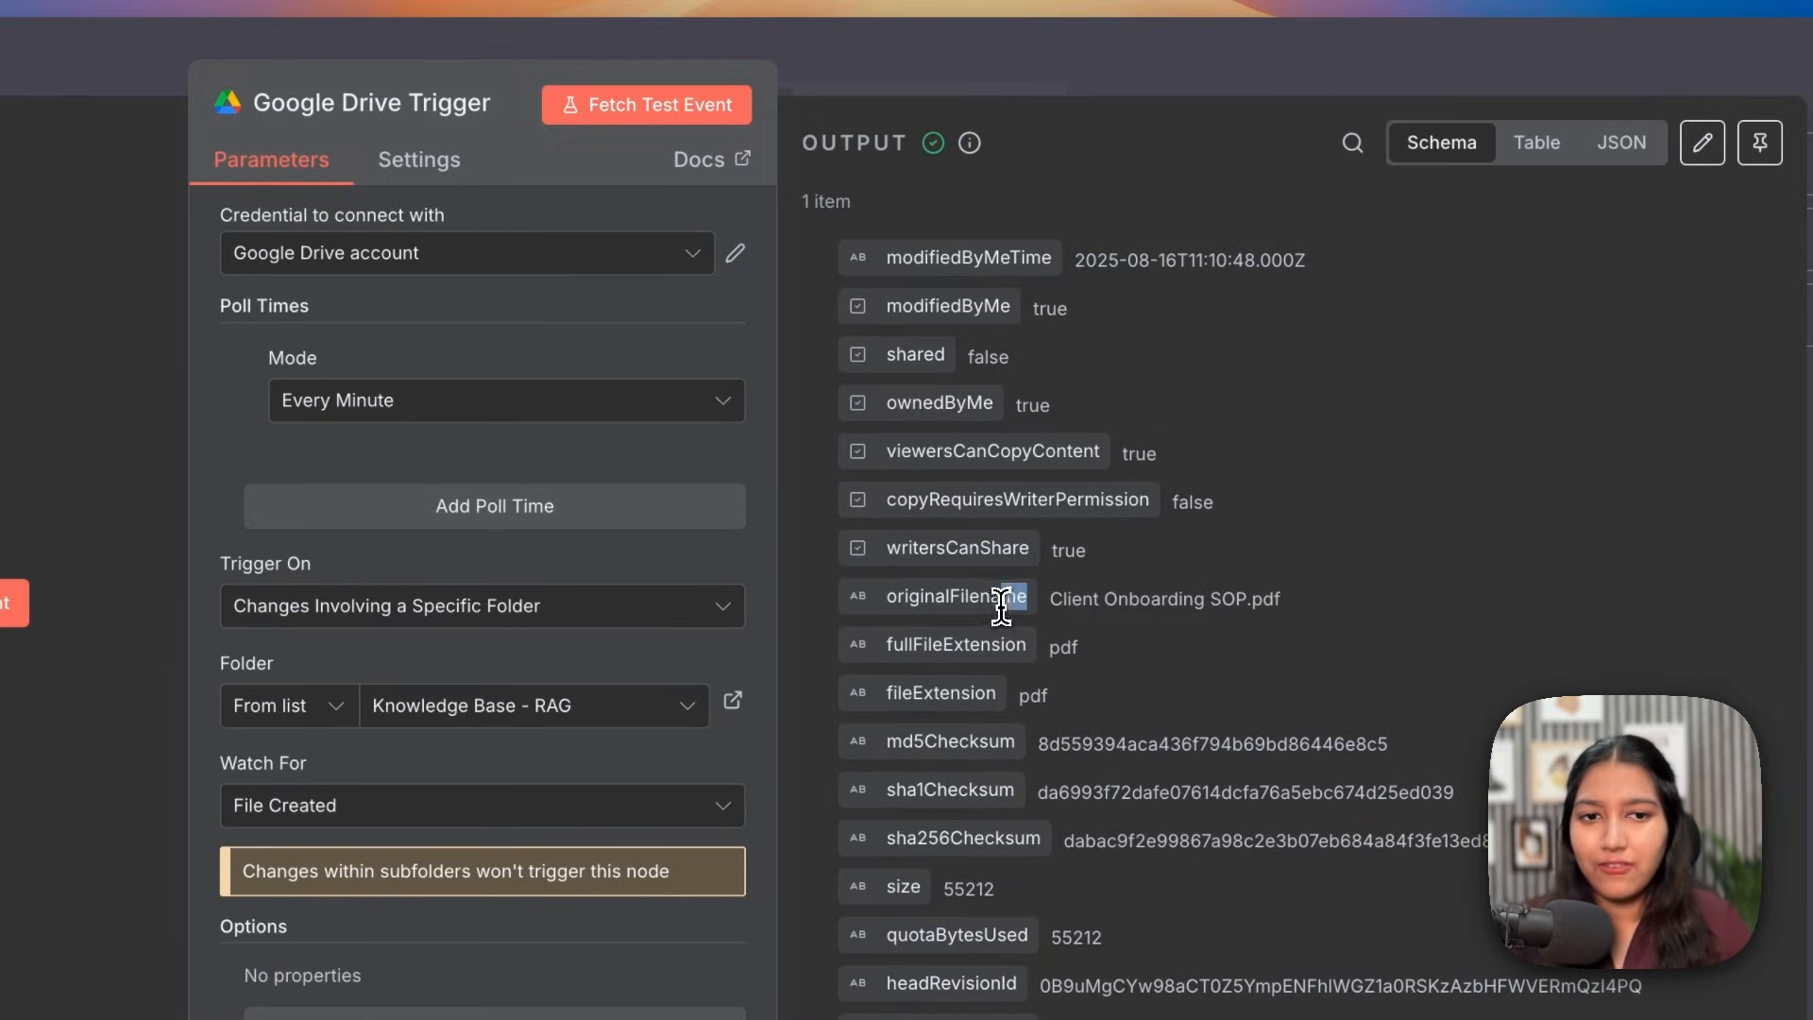
pyautogui.doubleClick(1145, 599)
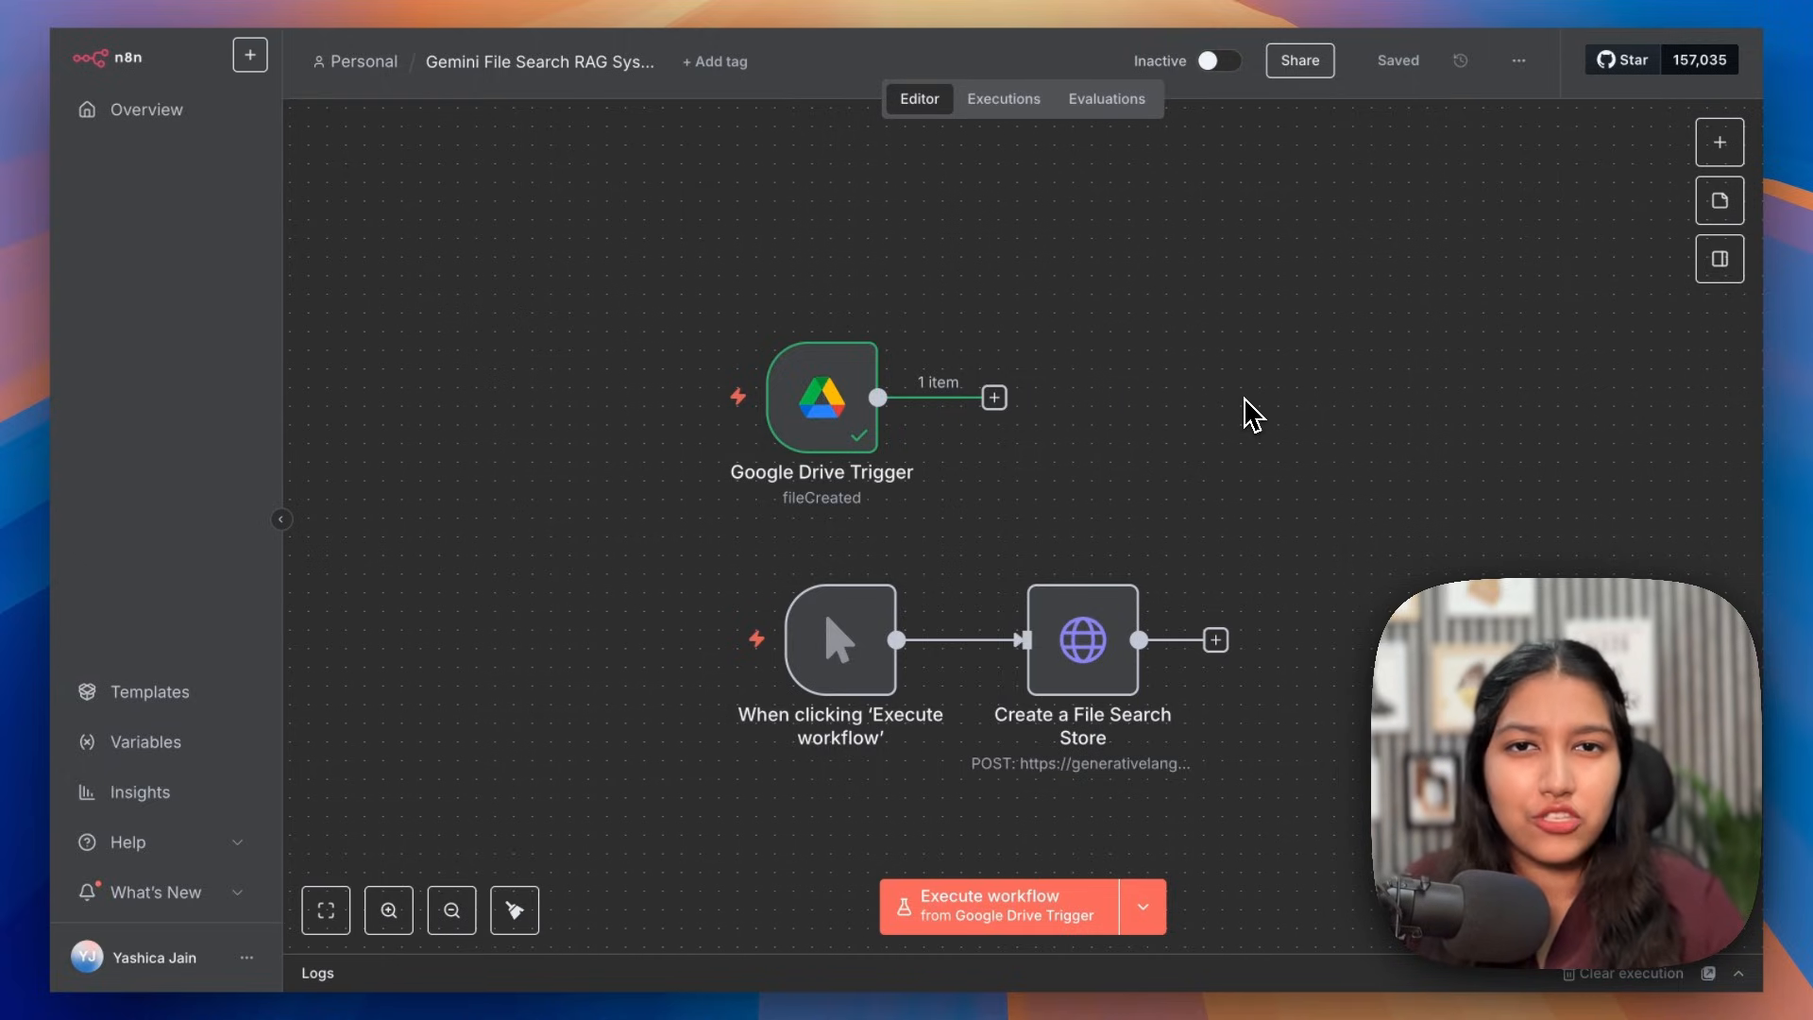
pyautogui.scroll(1, 1251, 415)
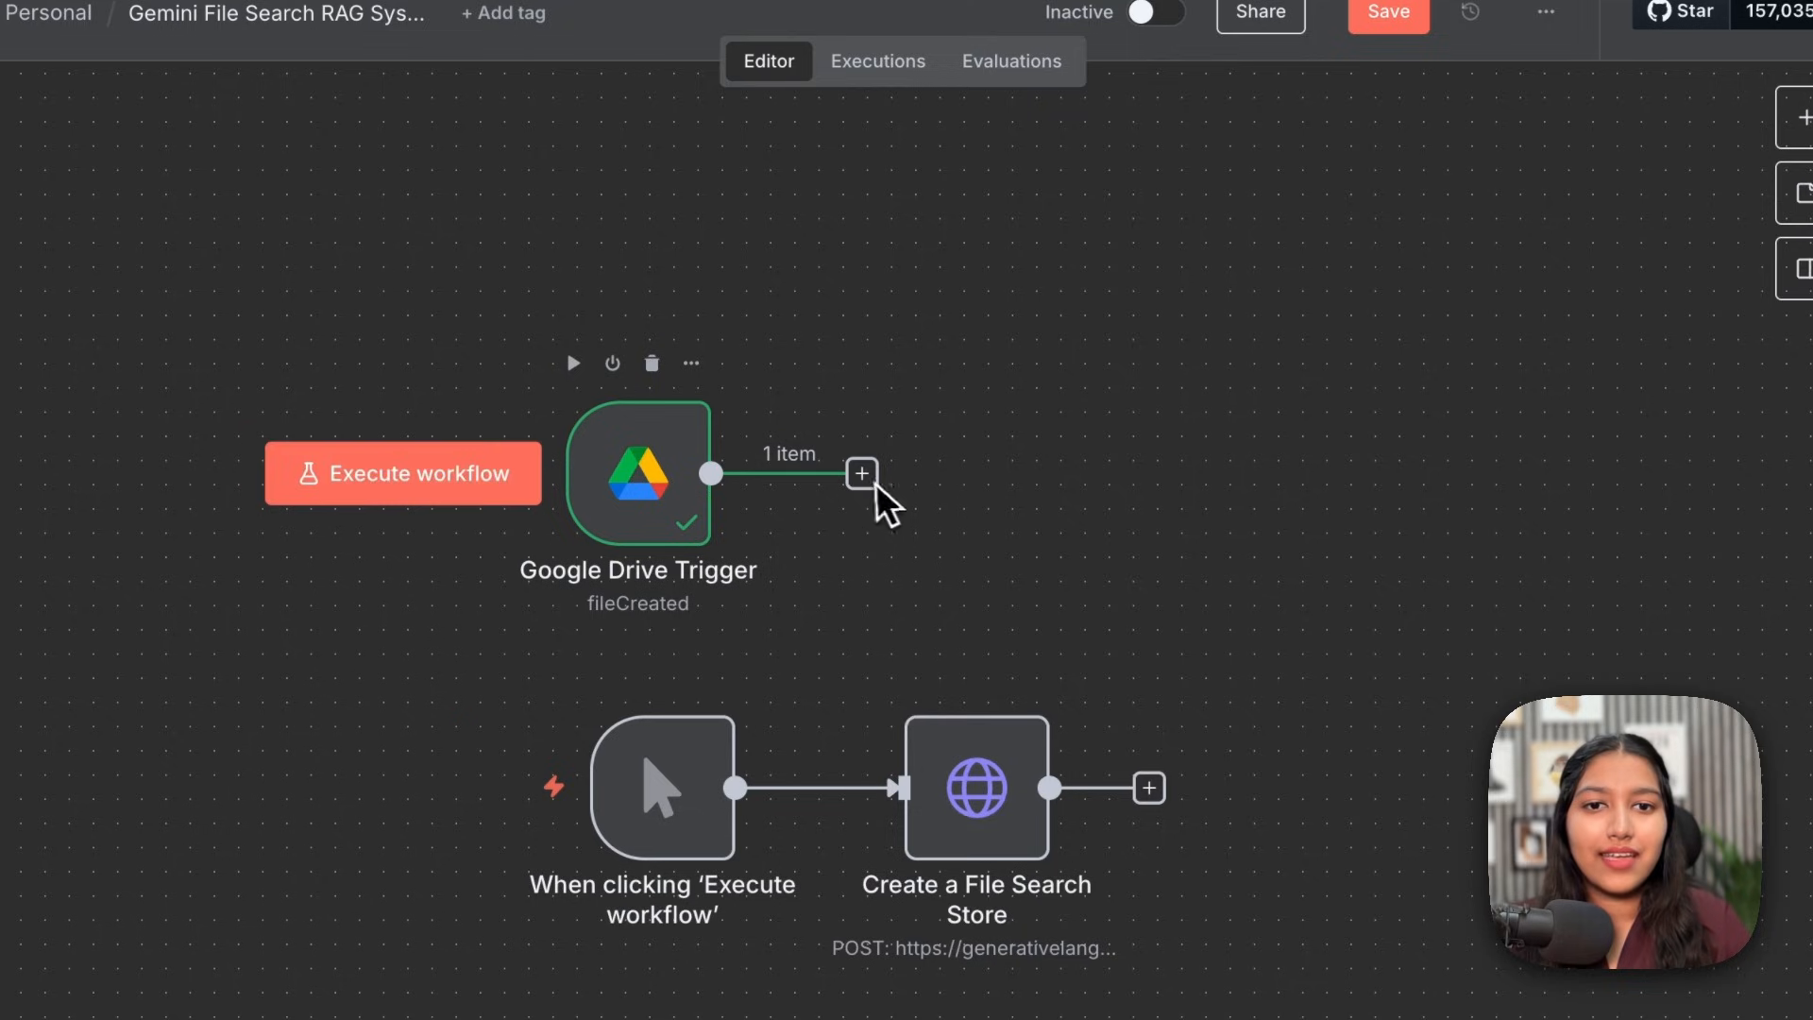
# Step: Add an HTTP Request node after the Drive trigger named 'Initiate Upload'
pyautogui.click(990, 416)
pyautogui.write('htt')
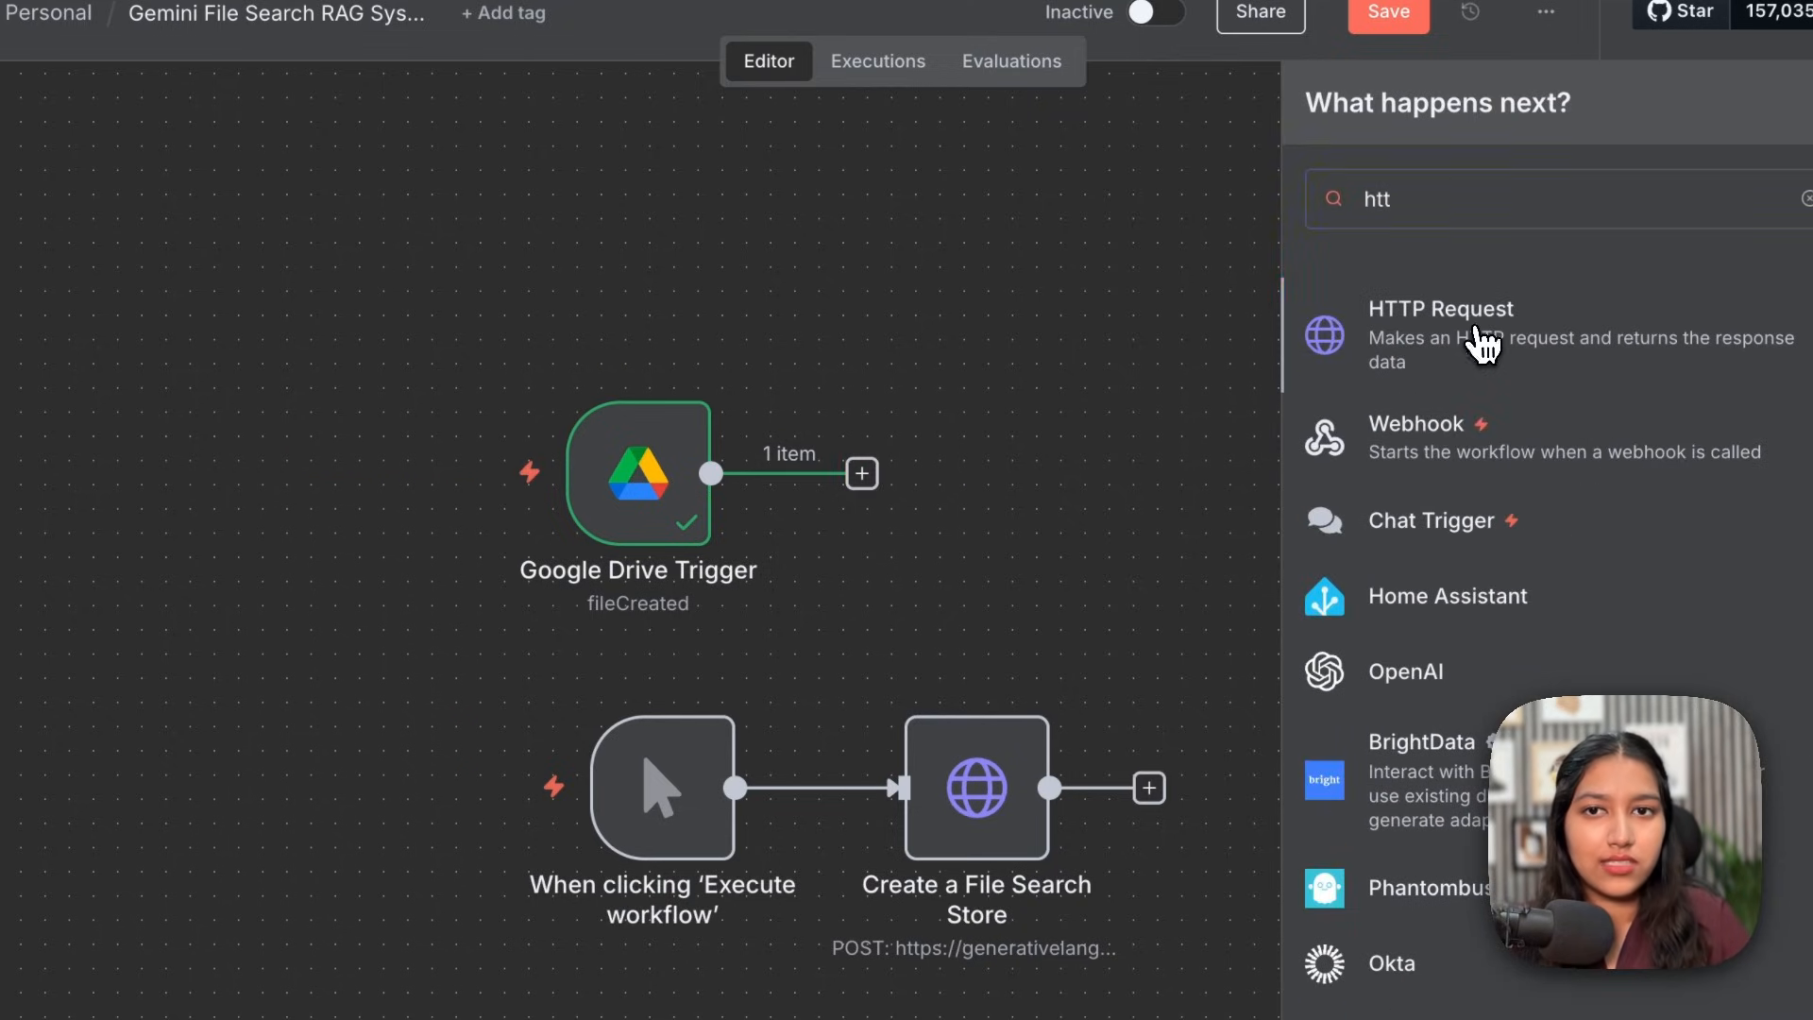
pyautogui.click(1469, 342)
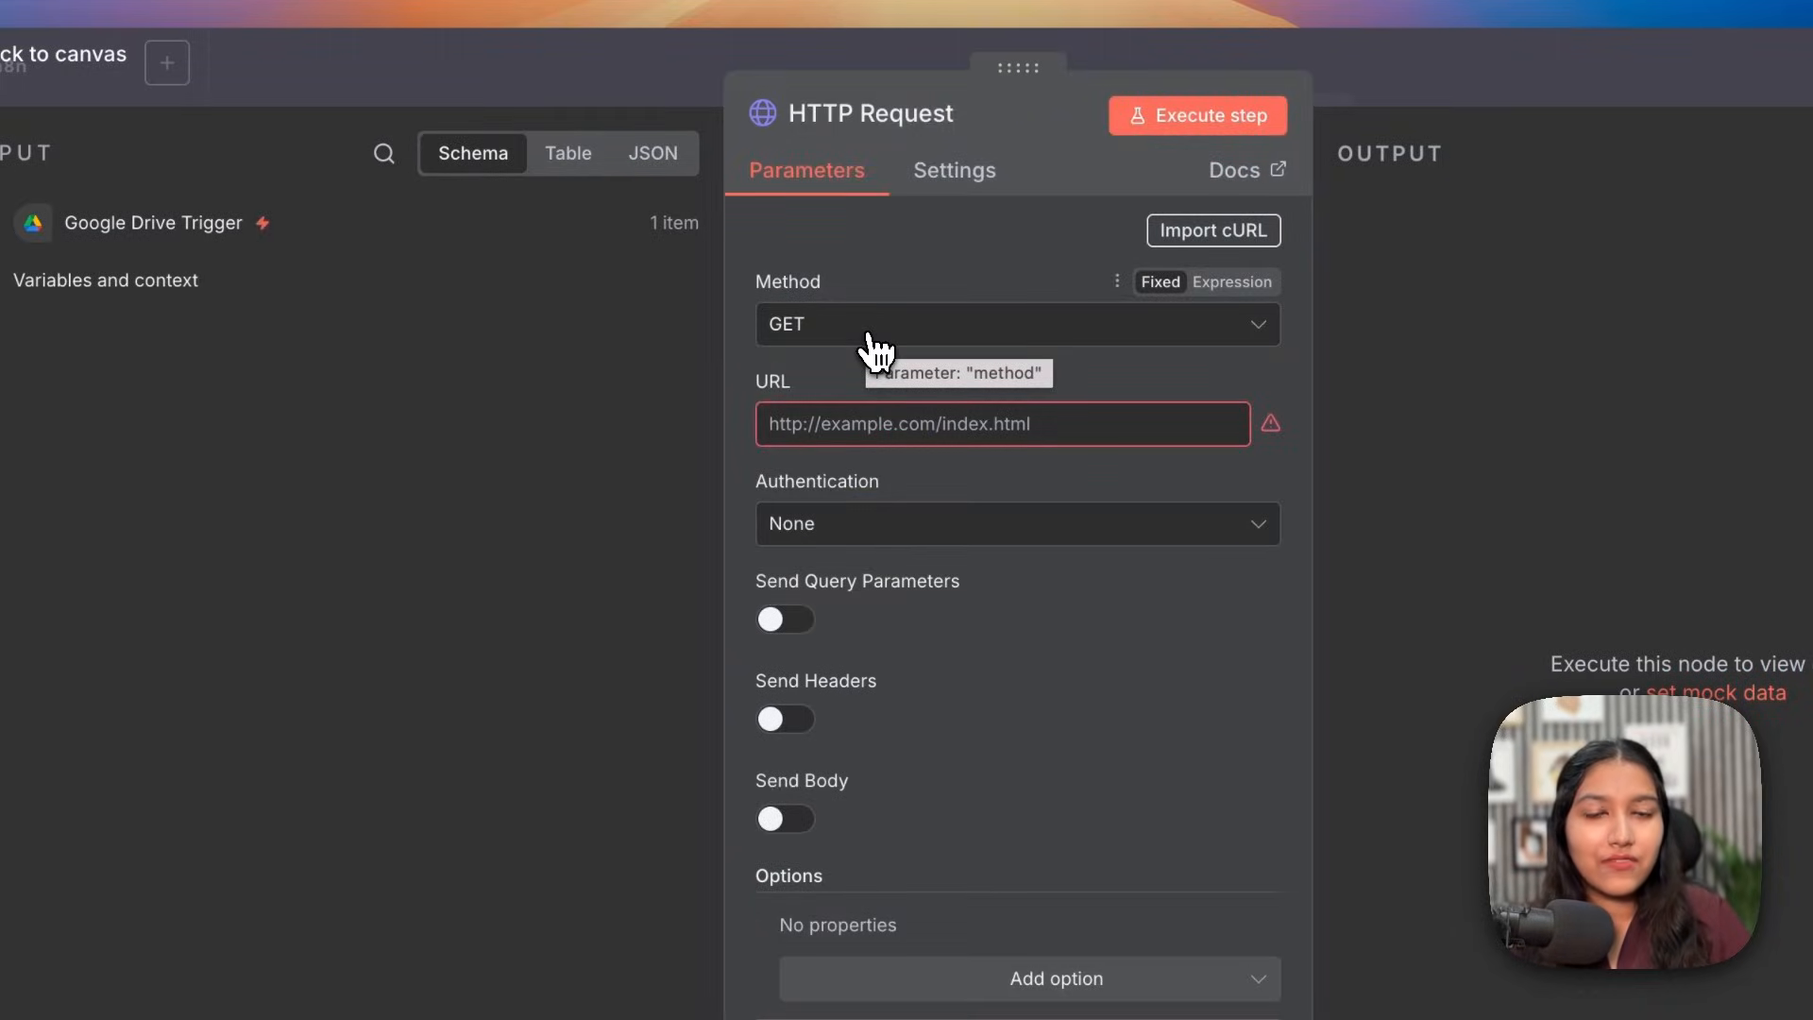
pyautogui.click(836, 115)
pyautogui.write('i')
pyautogui.press('BackSpace')
pyautogui.write('IN')
pyautogui.write('itiate')
pyautogui.write(' Upload')
# Step: Set method POST and the uploadToFileSearchStore URL for store n8nknowledgebase20251118-mfqqtprztcdr
pyautogui.click(899, 323)
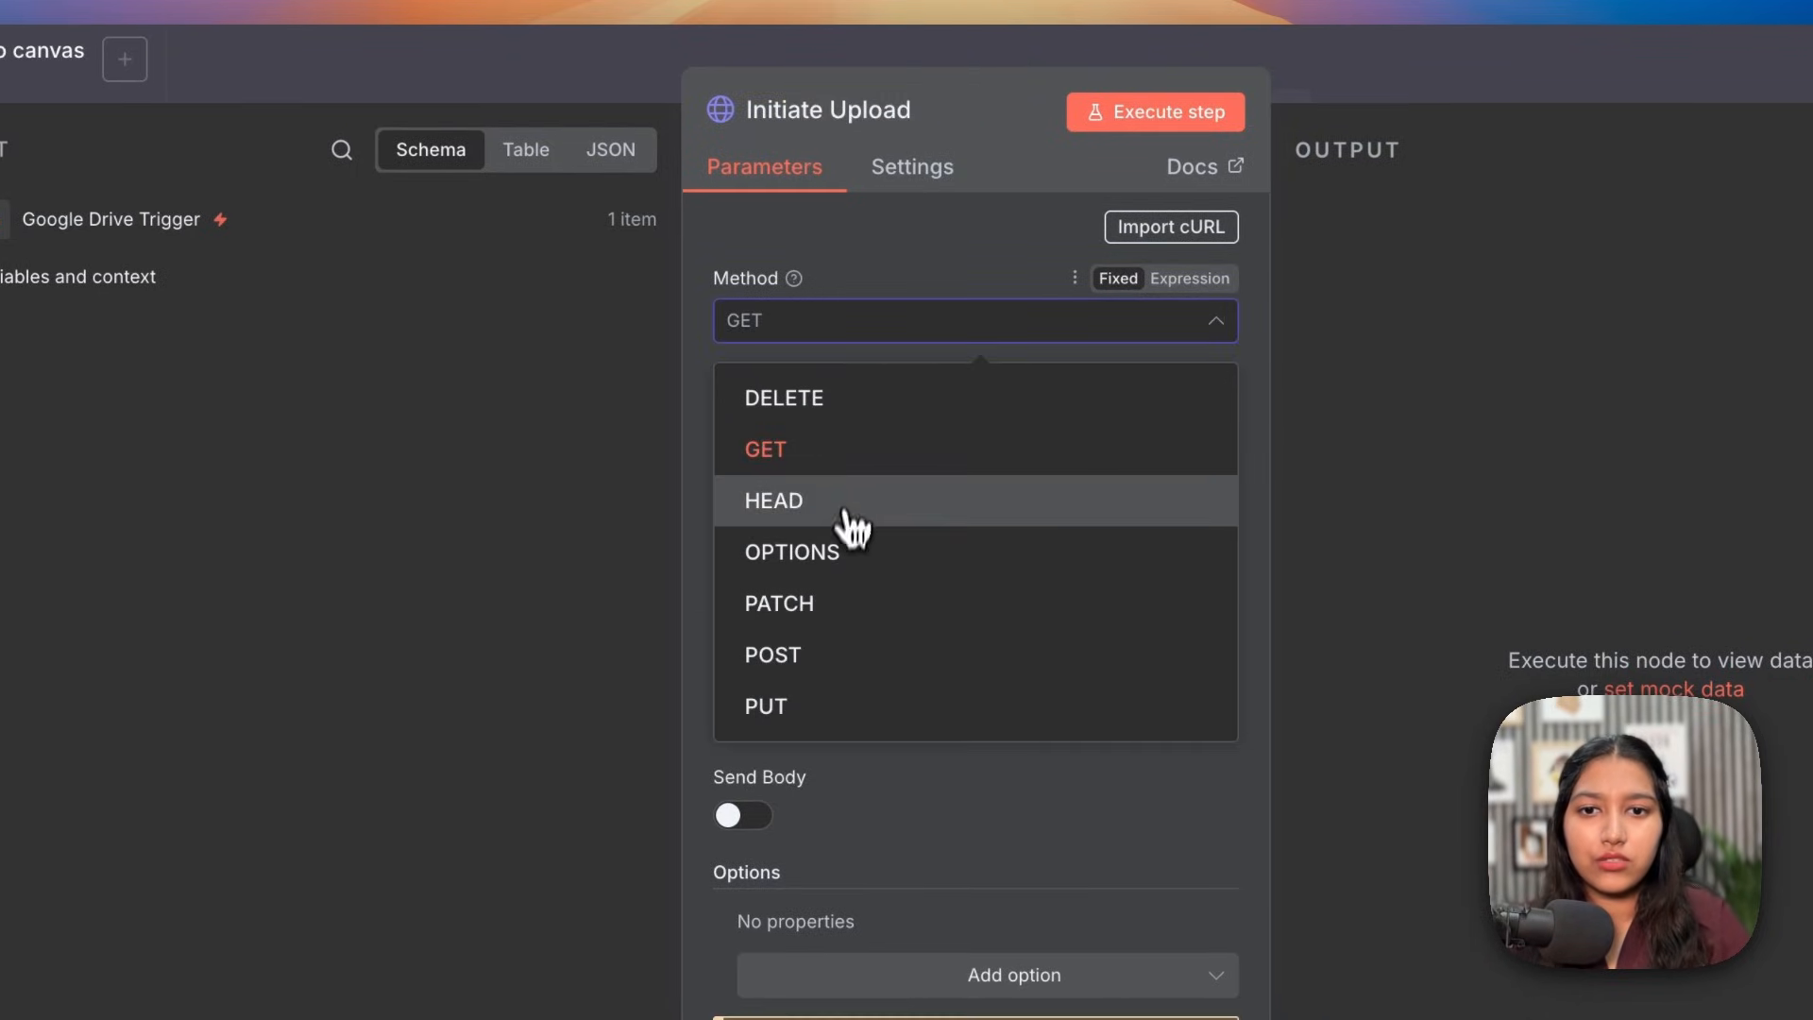
pyautogui.click(829, 661)
pyautogui.click(963, 424)
pyautogui.hotkey('ctrl', 'v')
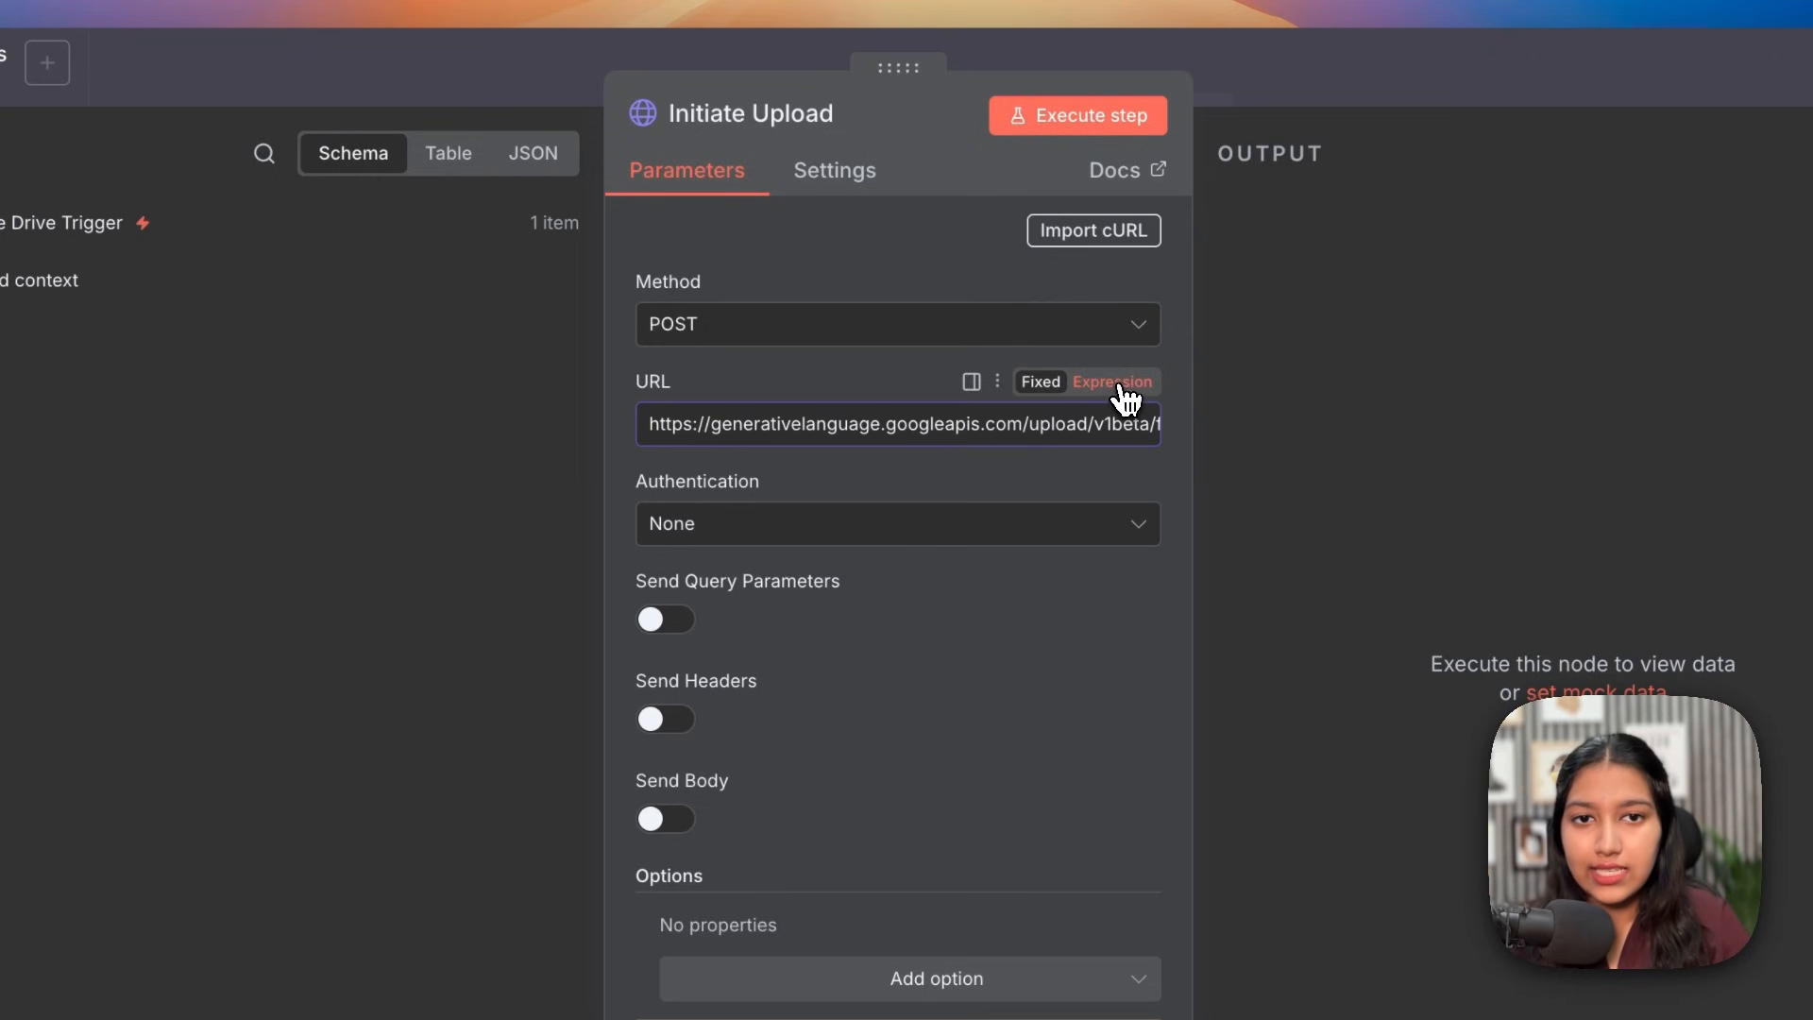
pyautogui.click(1121, 384)
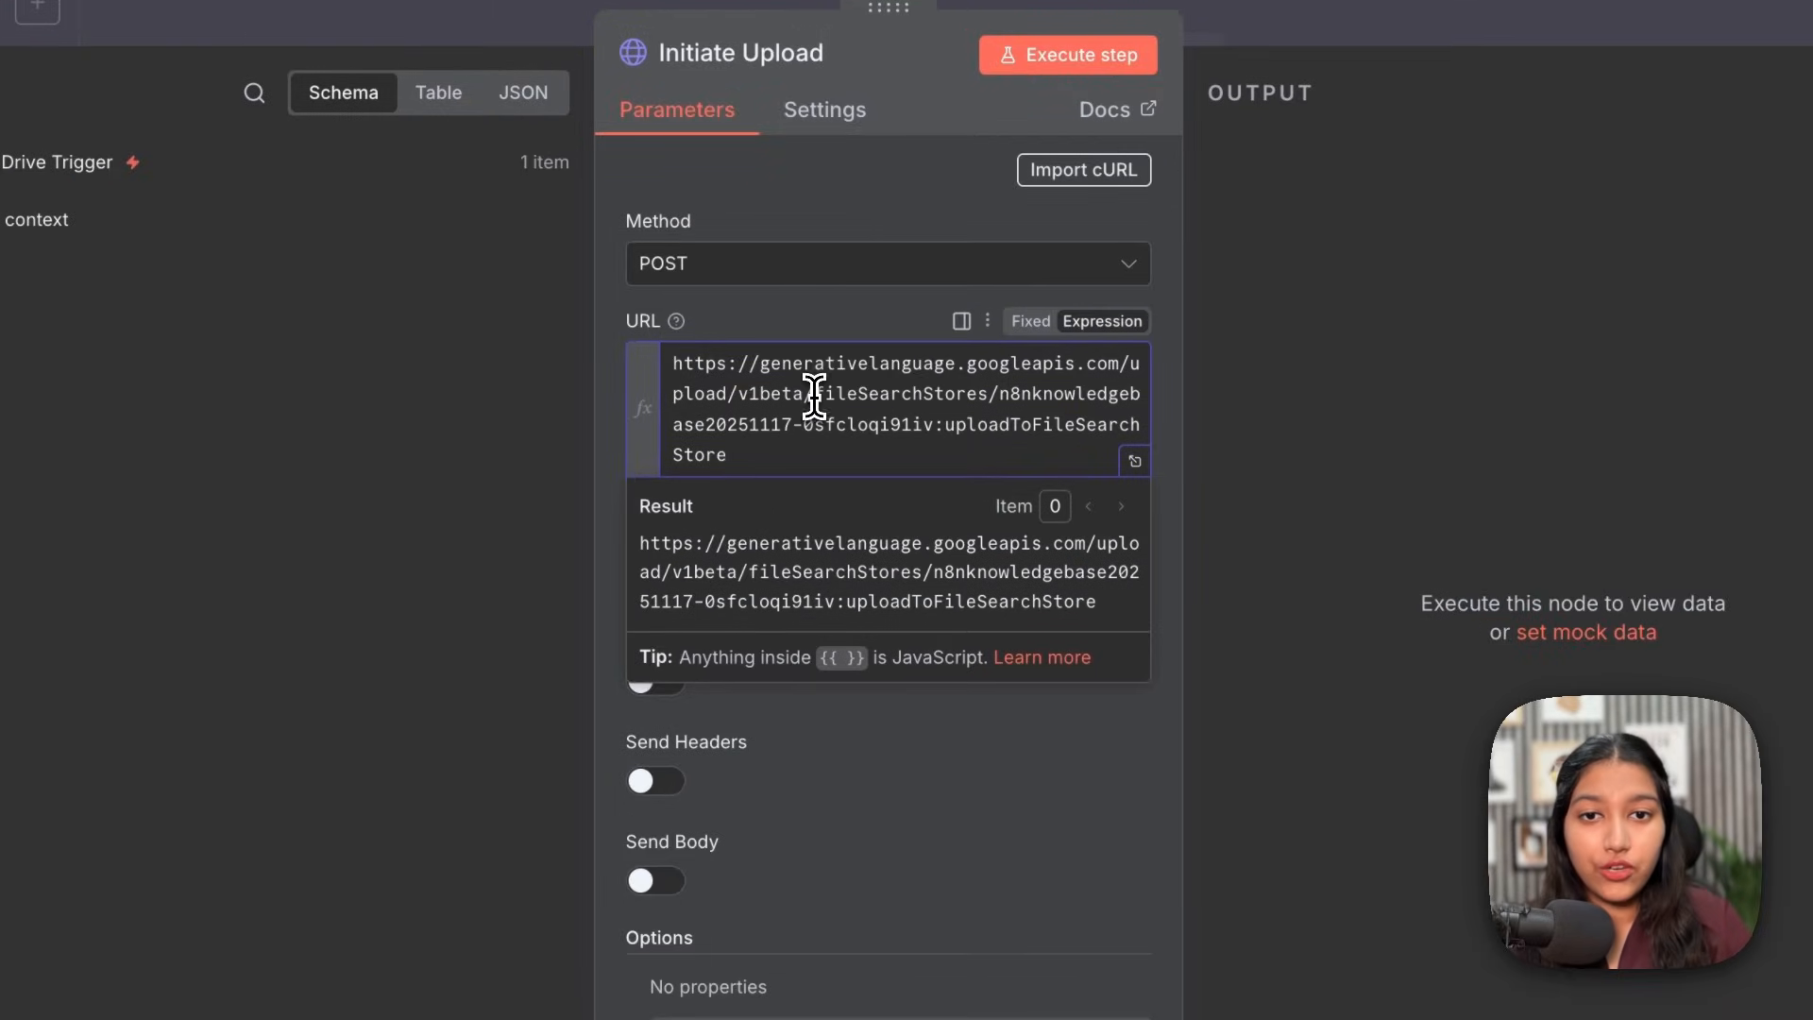
pyautogui.moveTo(813, 395); pyautogui.dragTo(915, 410)
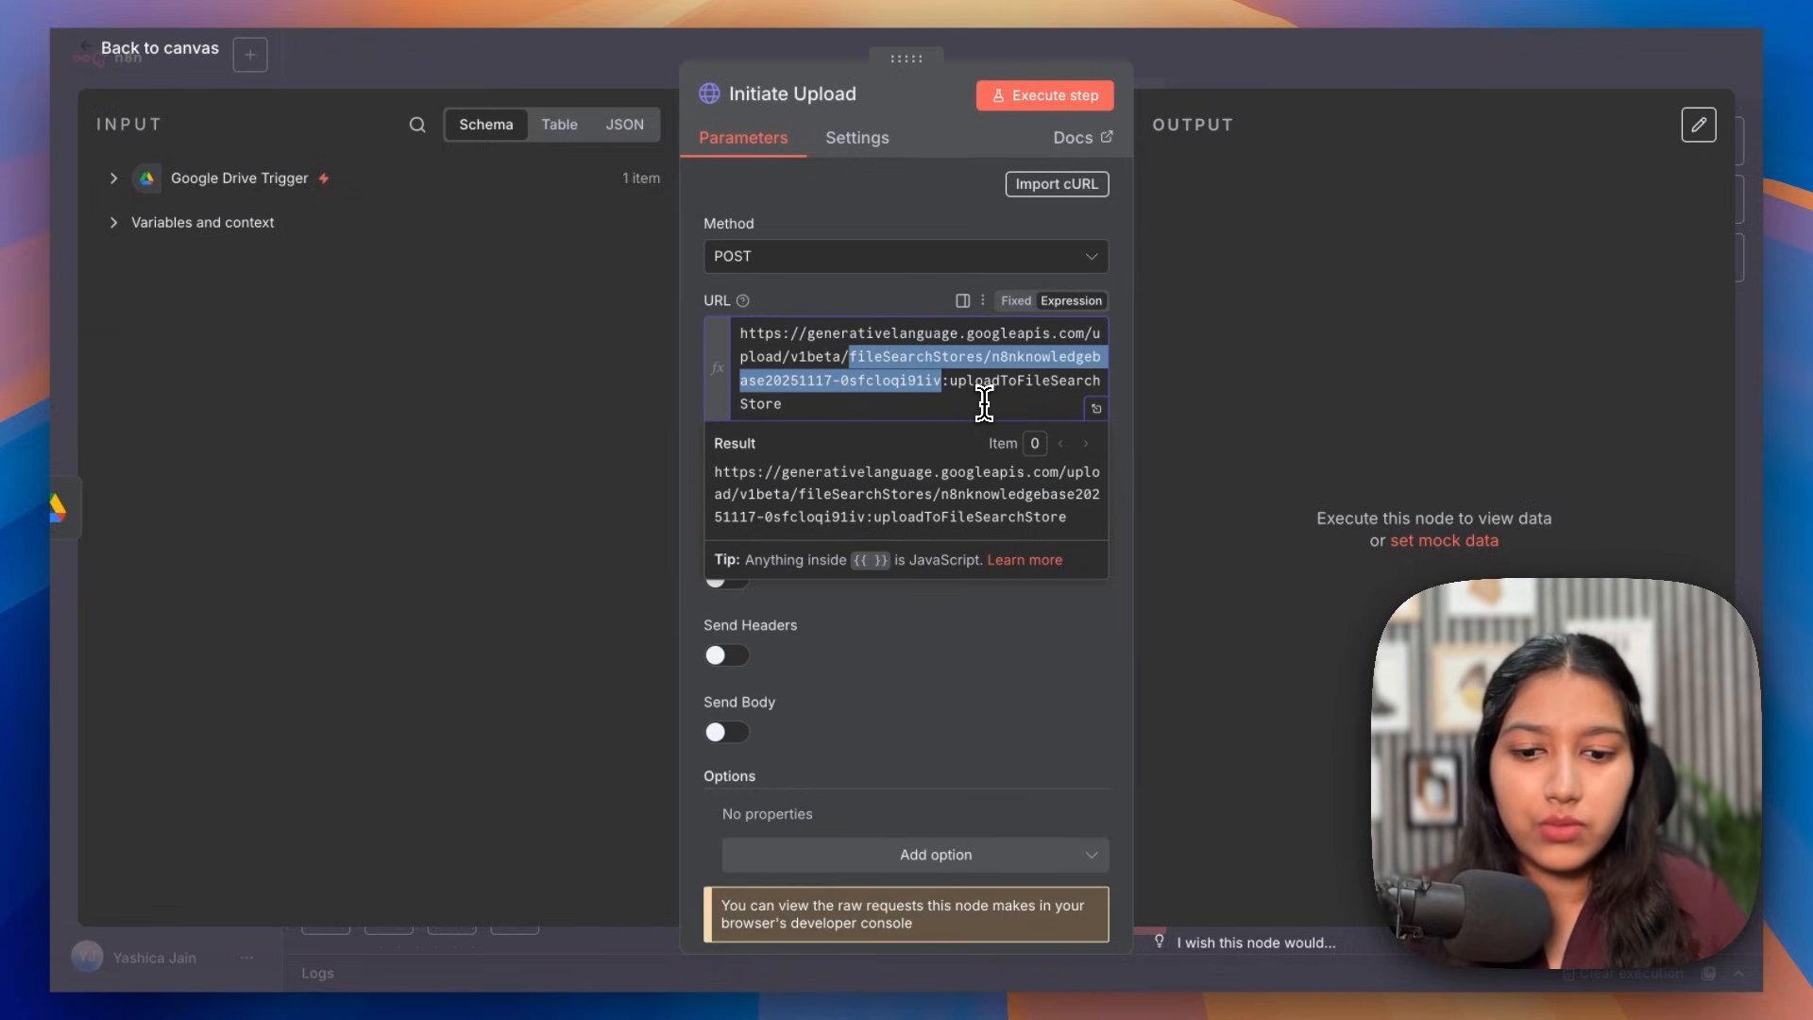
pyautogui.write('fileSearchStores/n8nknowledgebase20251118-mfqqtprztcdr')
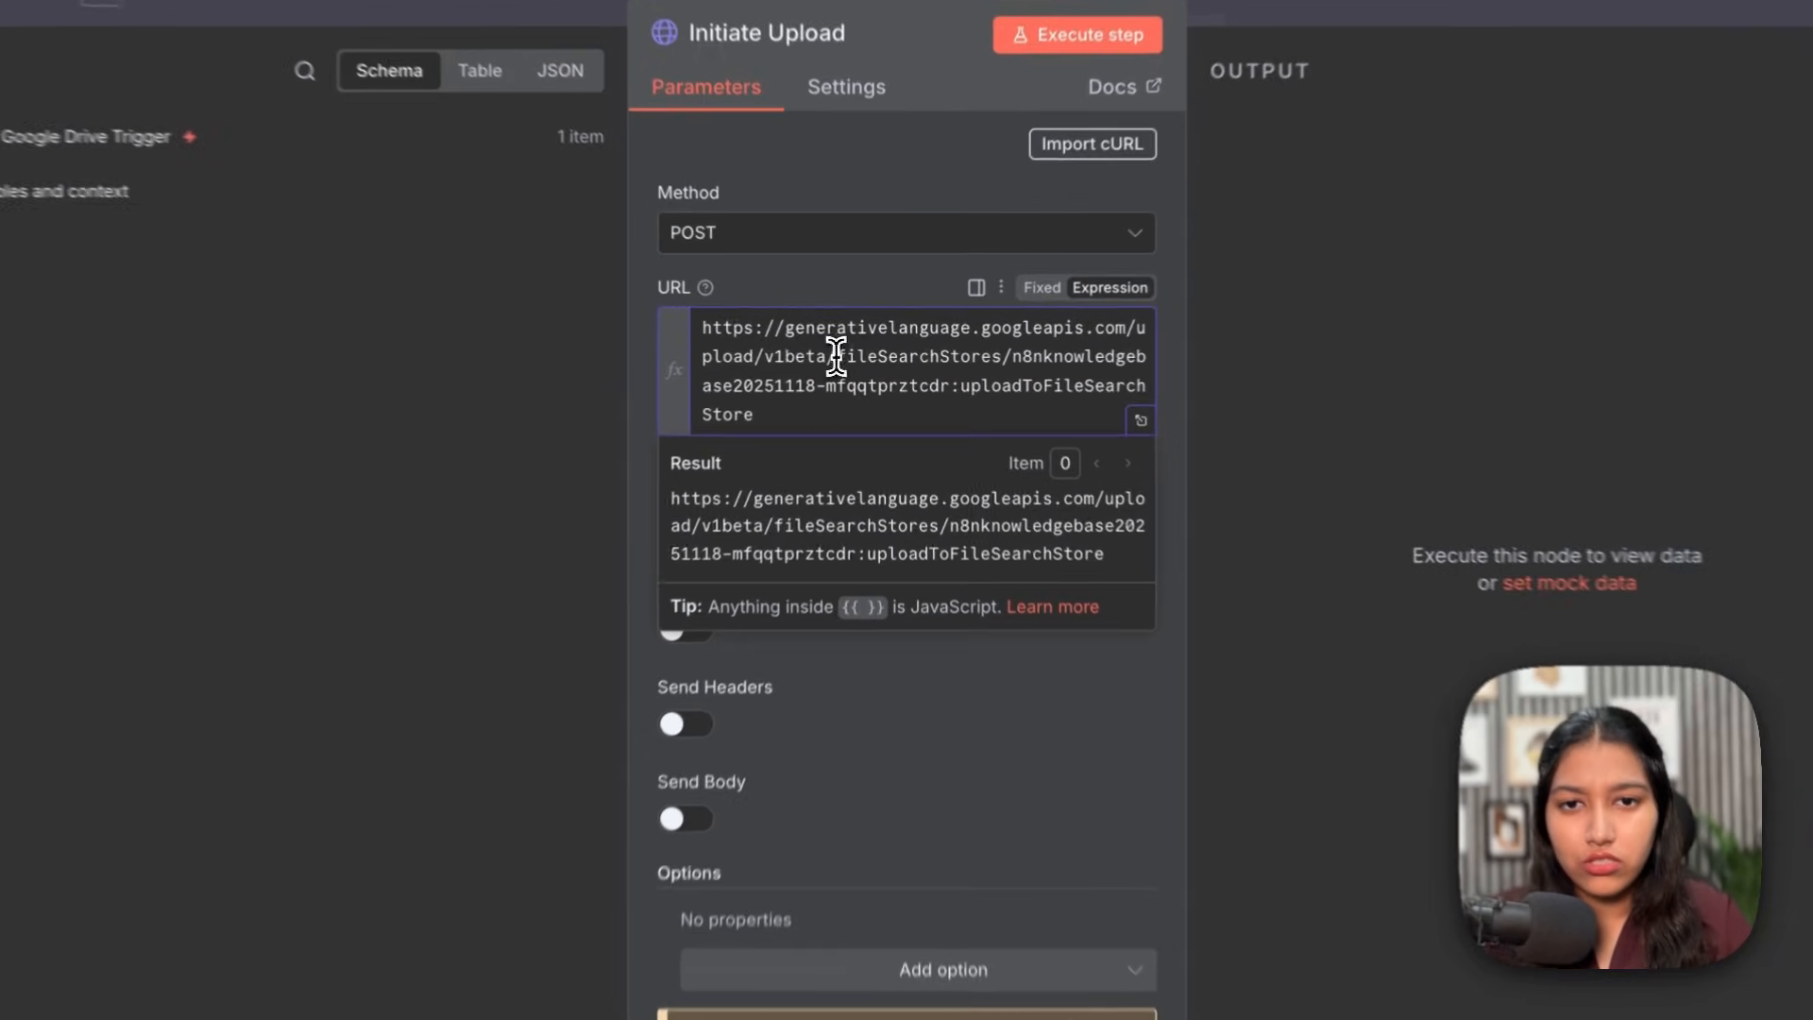
pyautogui.moveTo(848, 356); pyautogui.dragTo(986, 356)
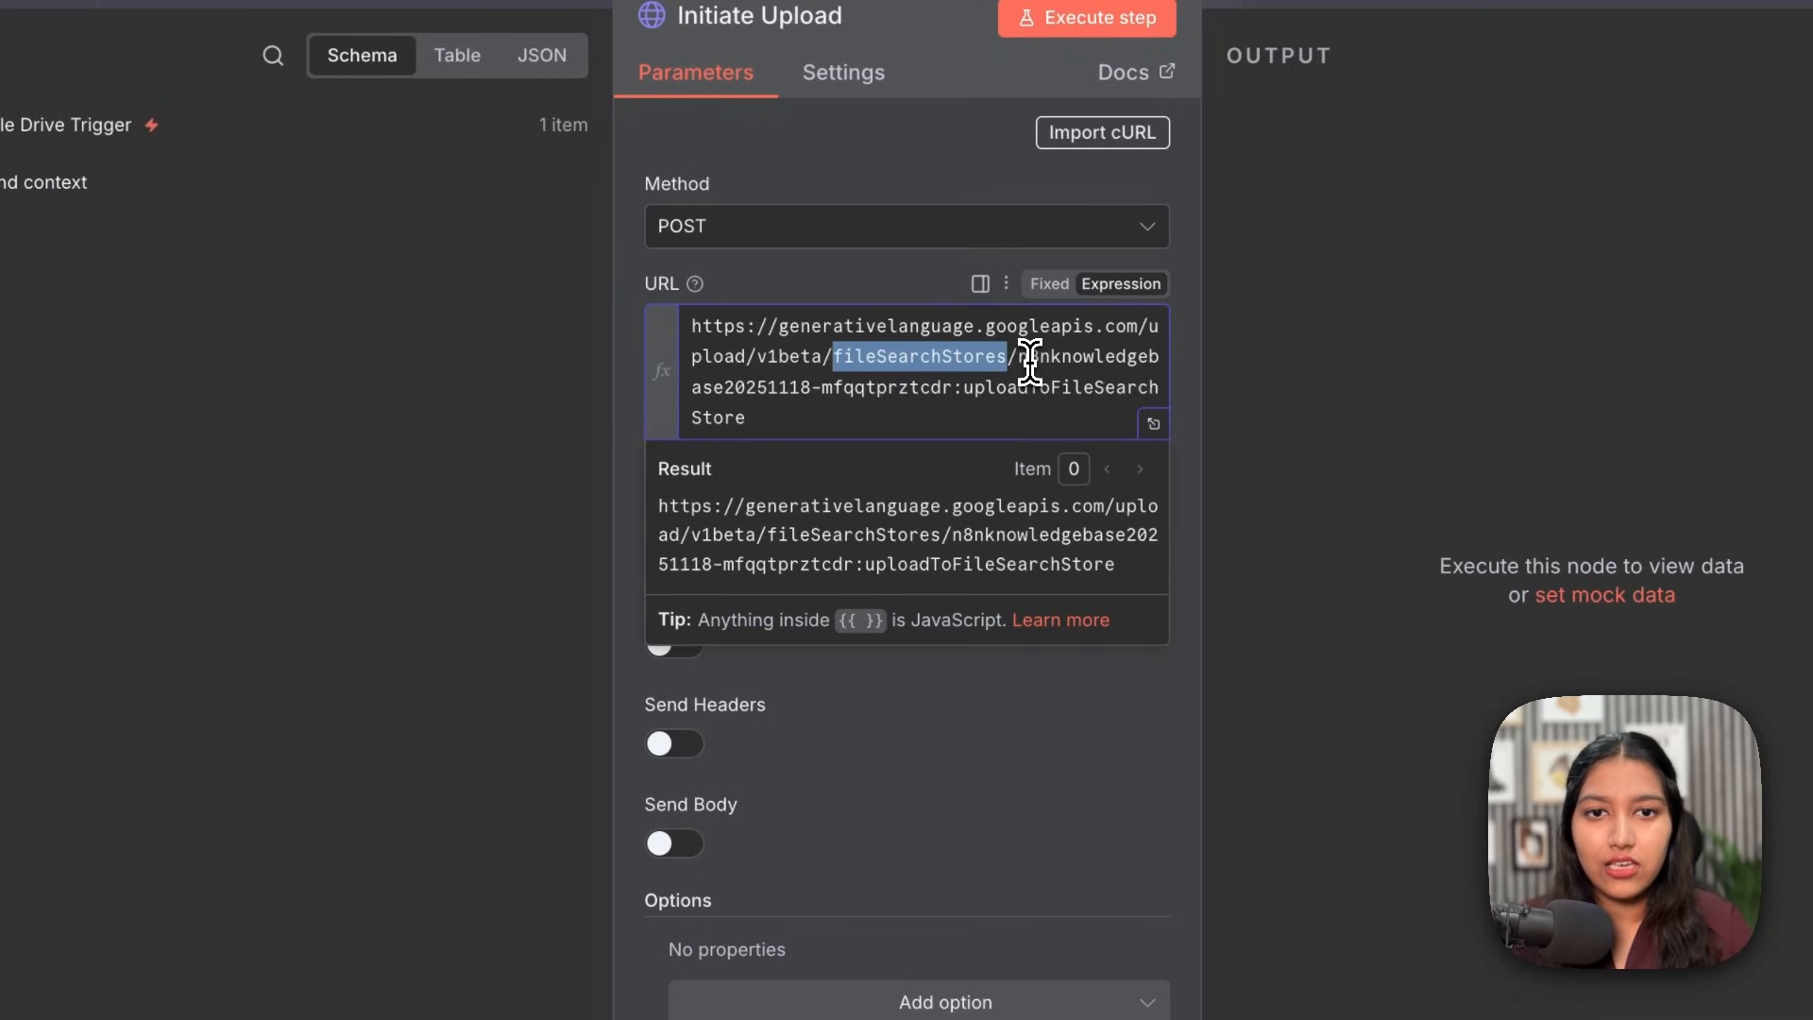
pyautogui.moveTo(1020, 356); pyautogui.dragTo(1159, 358)
pyautogui.moveTo(714, 387); pyautogui.dragTo(918, 388)
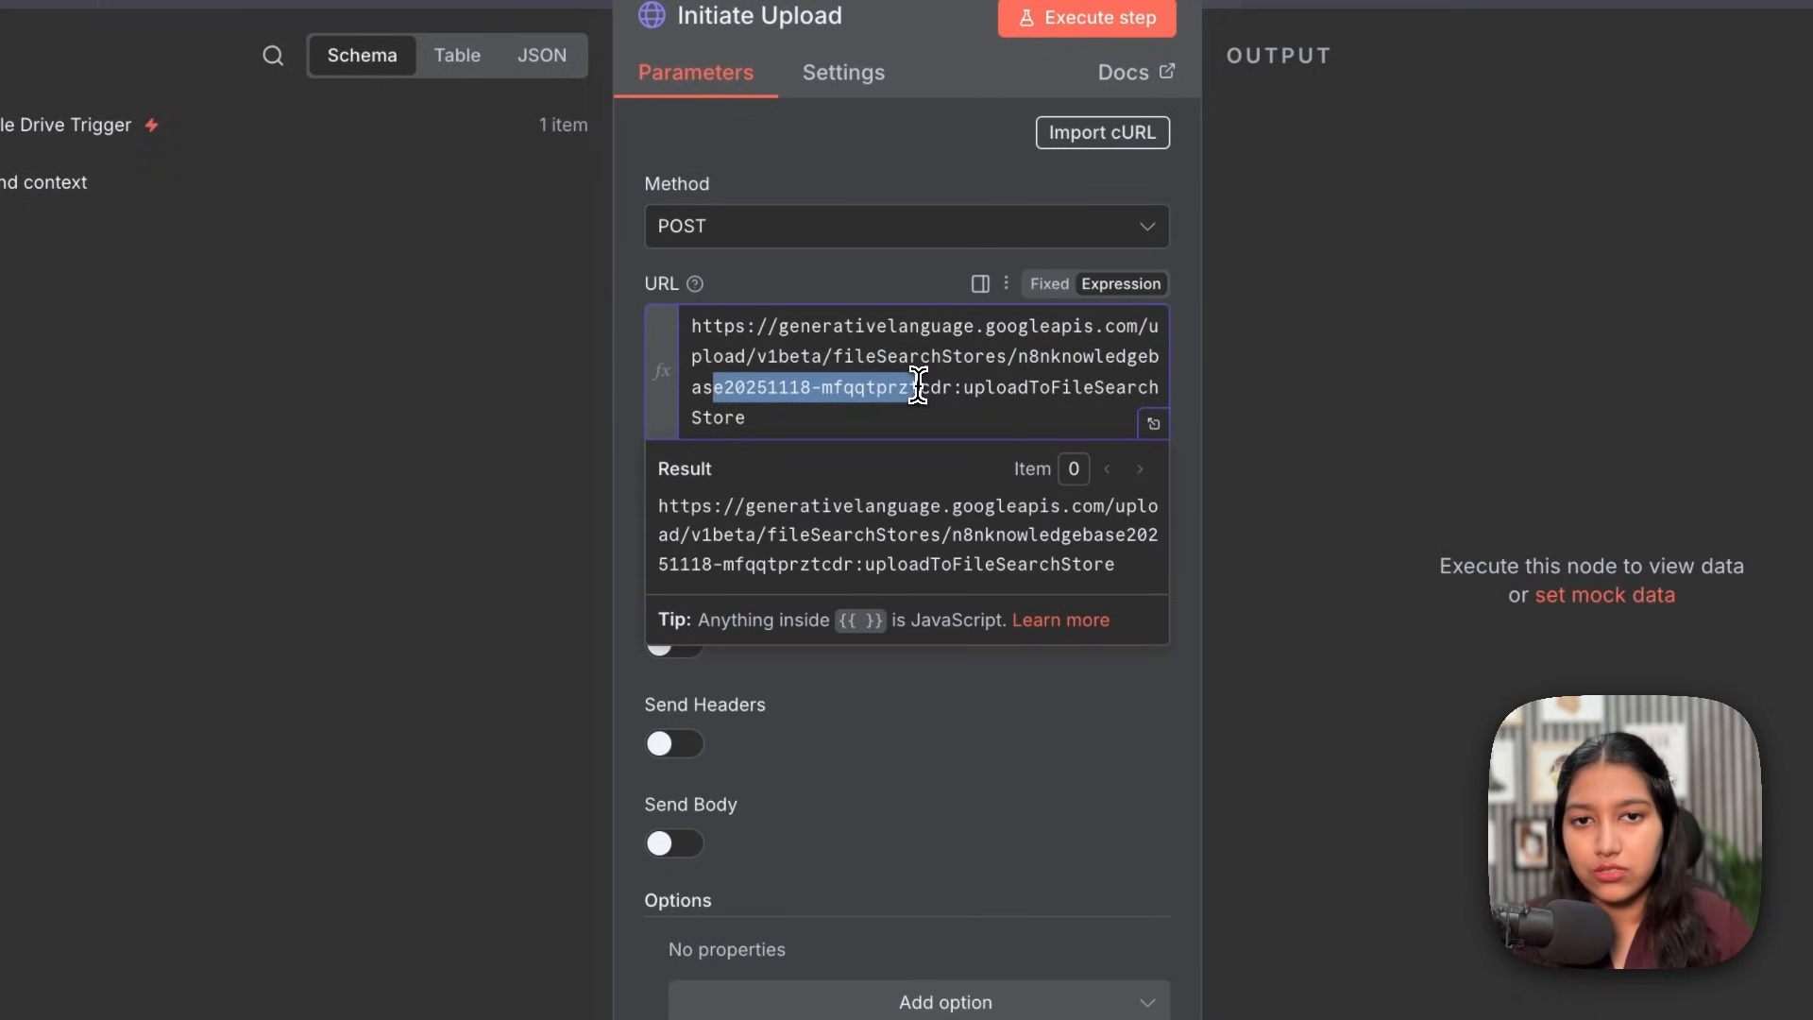
pyautogui.click(941, 387)
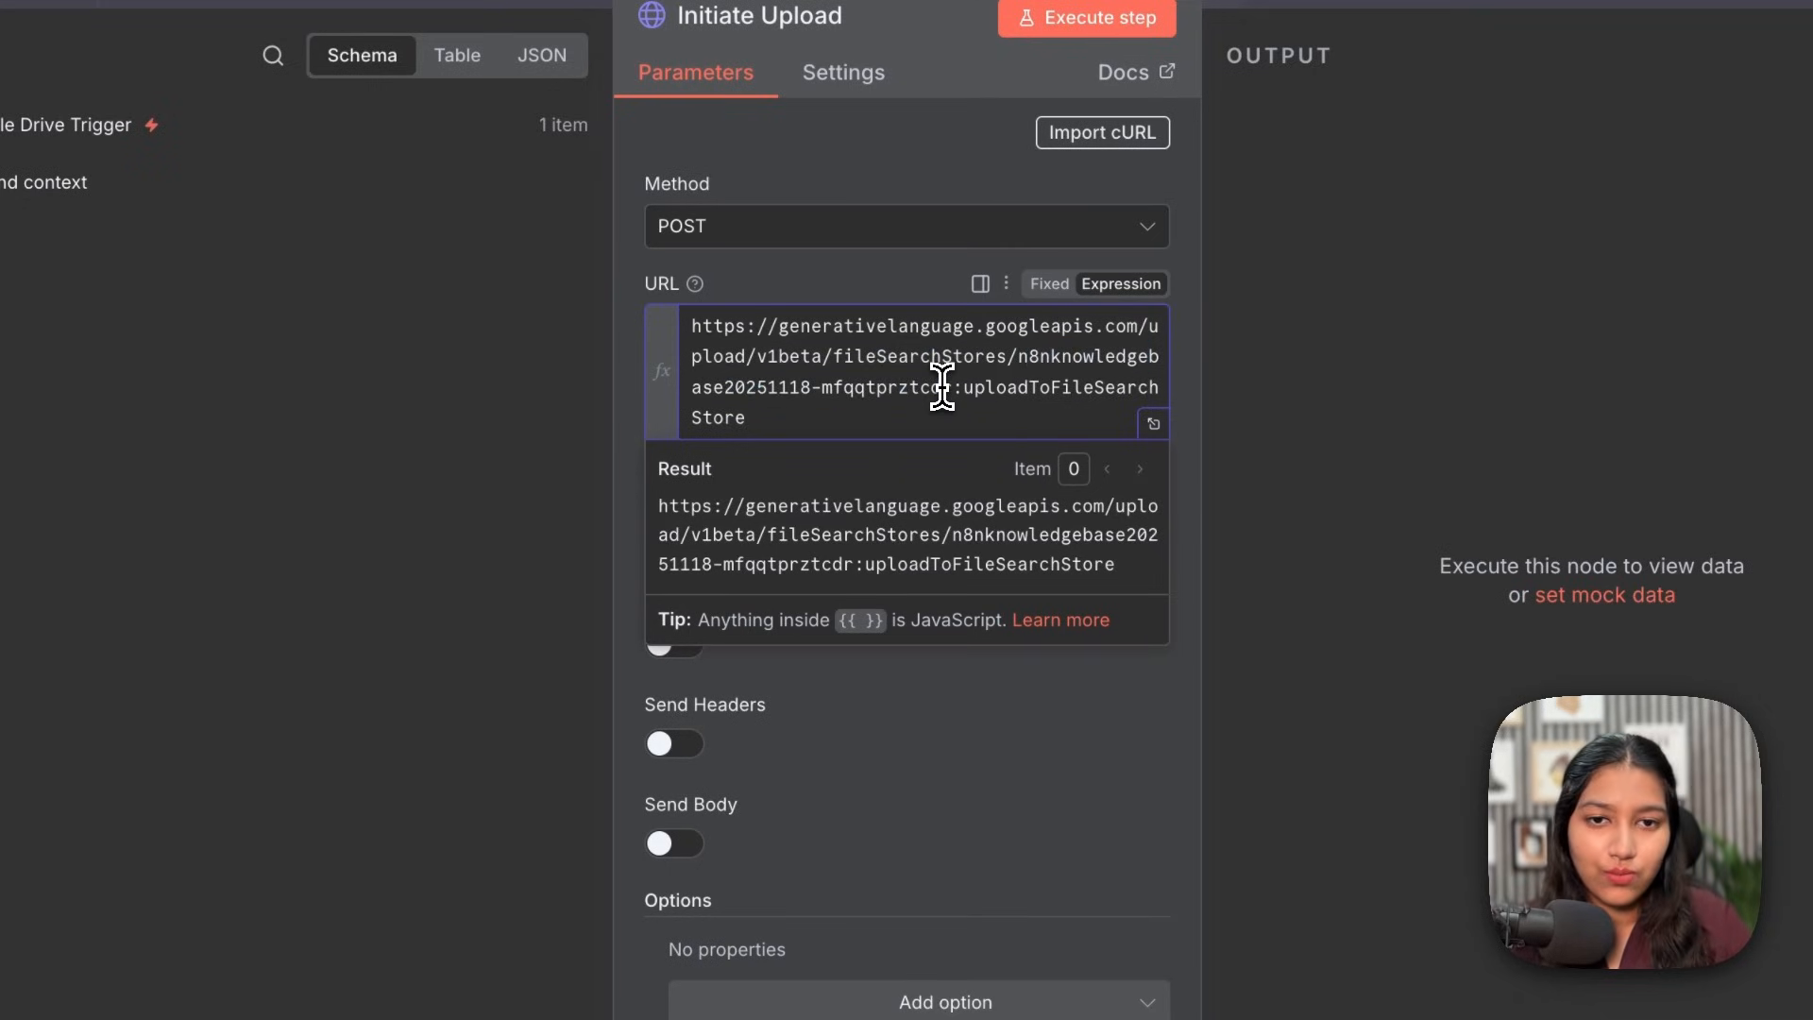
pyautogui.click(852, 413)
# Step: Authenticate with the Google Gemini(PaLM) Api predefined credential type
pyautogui.click(779, 555)
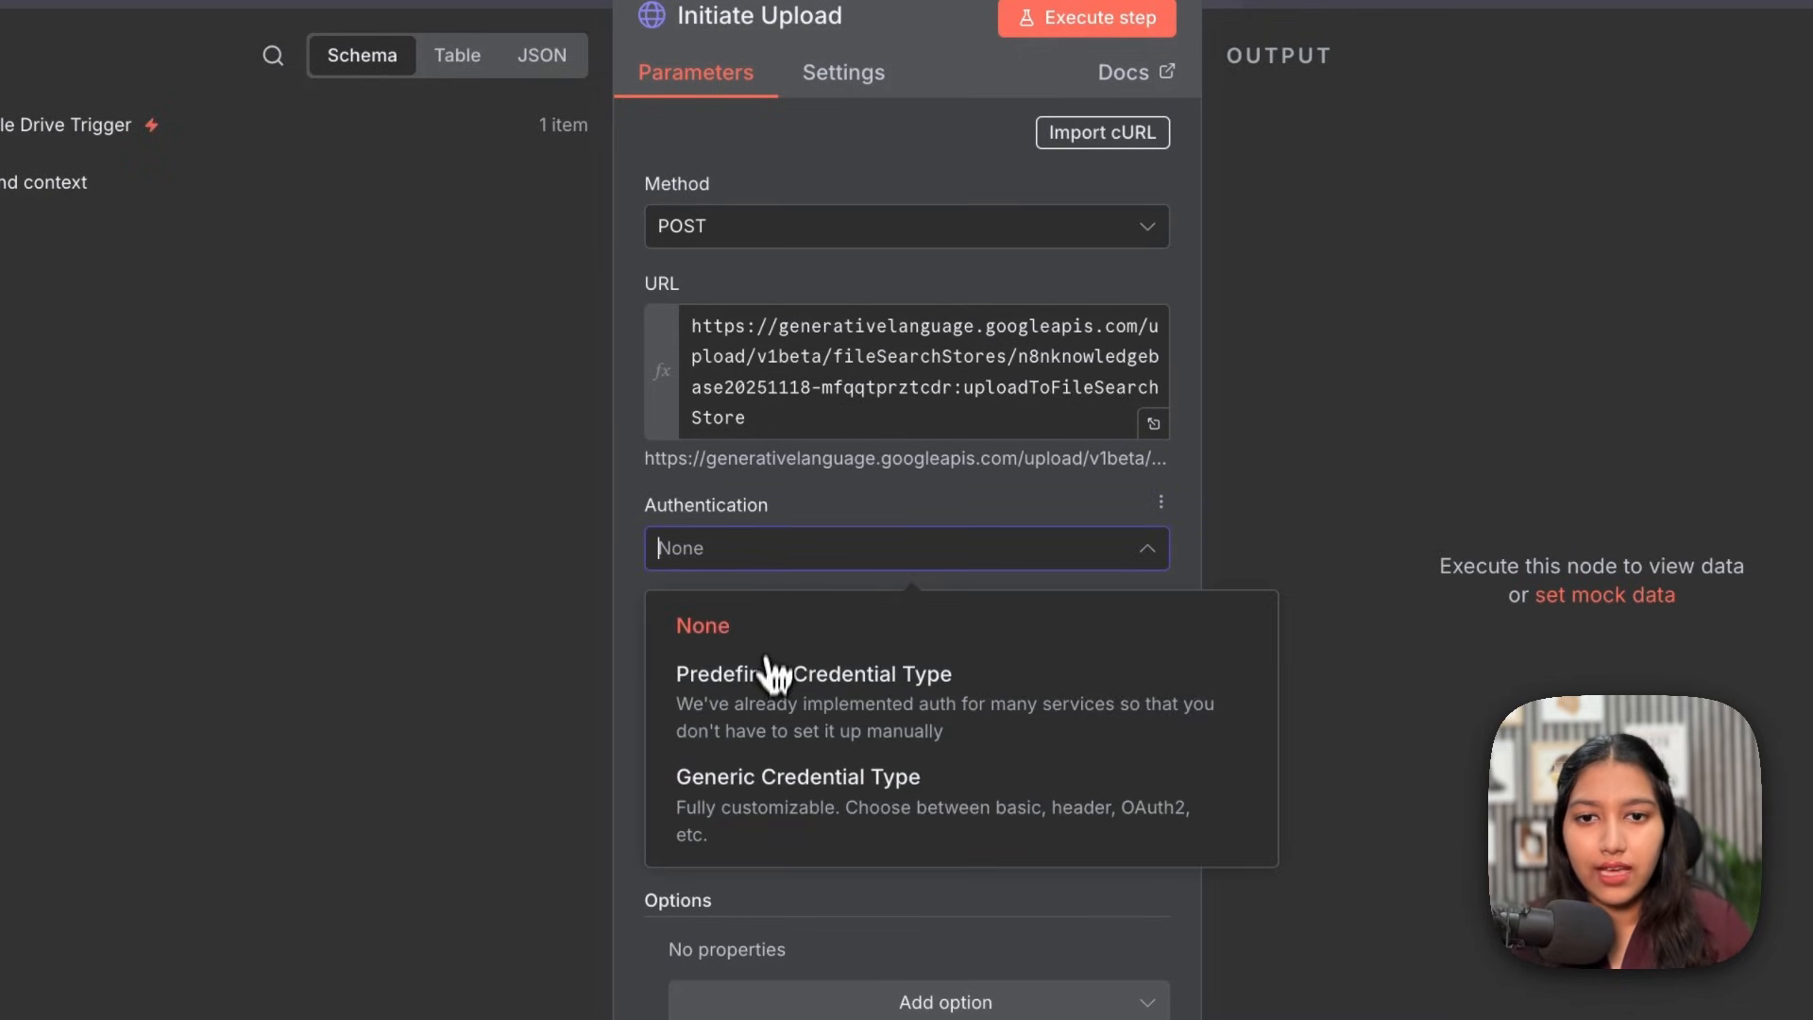
pyautogui.click(763, 651)
pyautogui.click(764, 650)
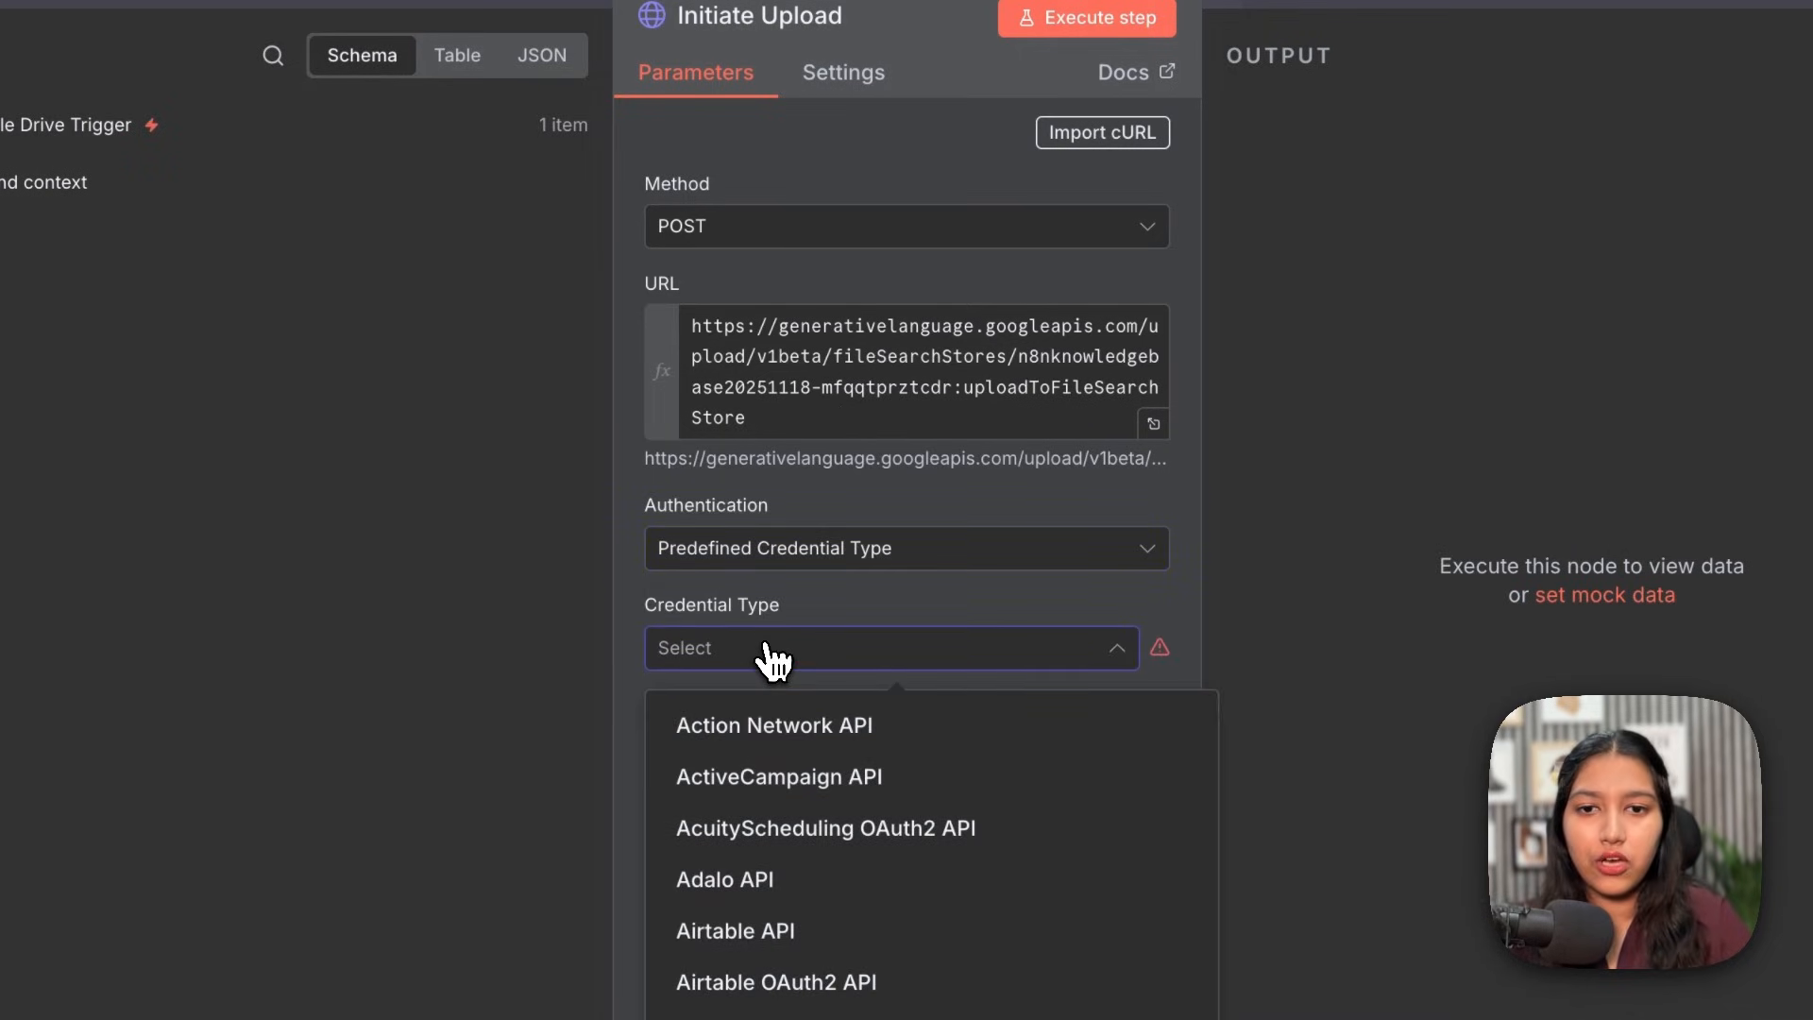
pyautogui.write('gem')
pyautogui.click(819, 769)
pyautogui.scroll(-2, 829, 789)
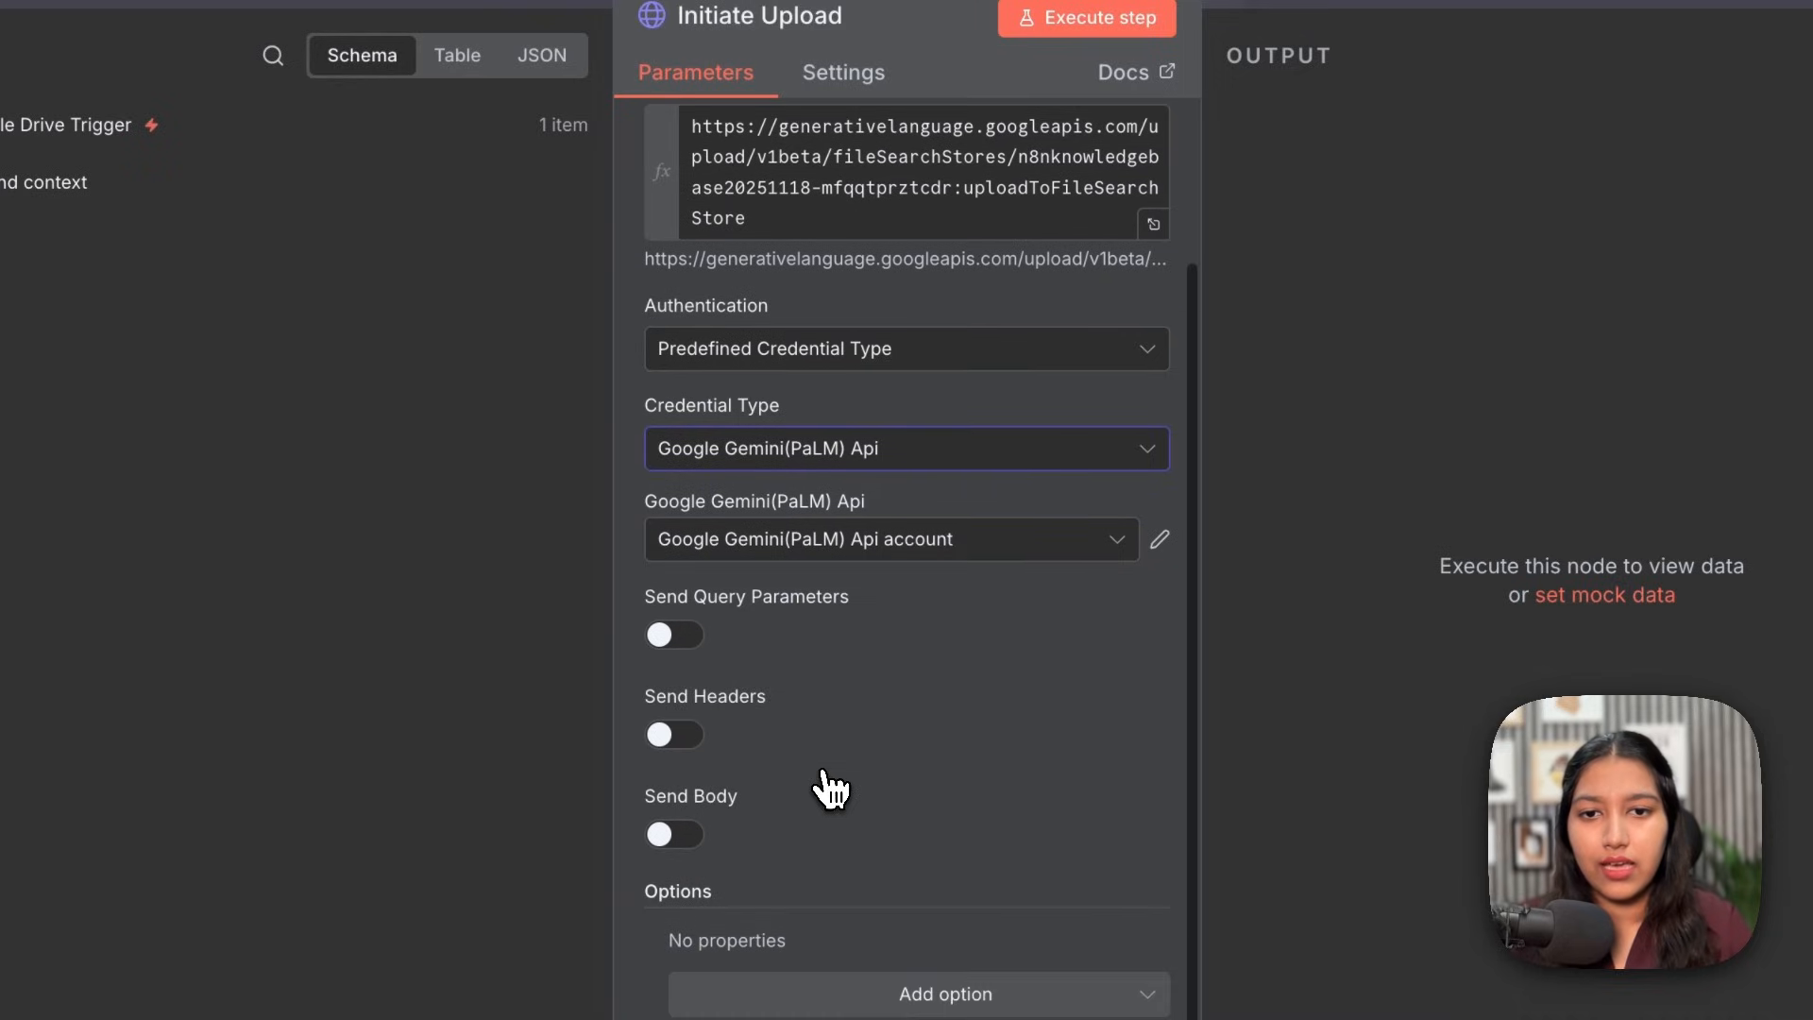
pyautogui.scroll(-1, 751, 604)
pyautogui.click(798, 417)
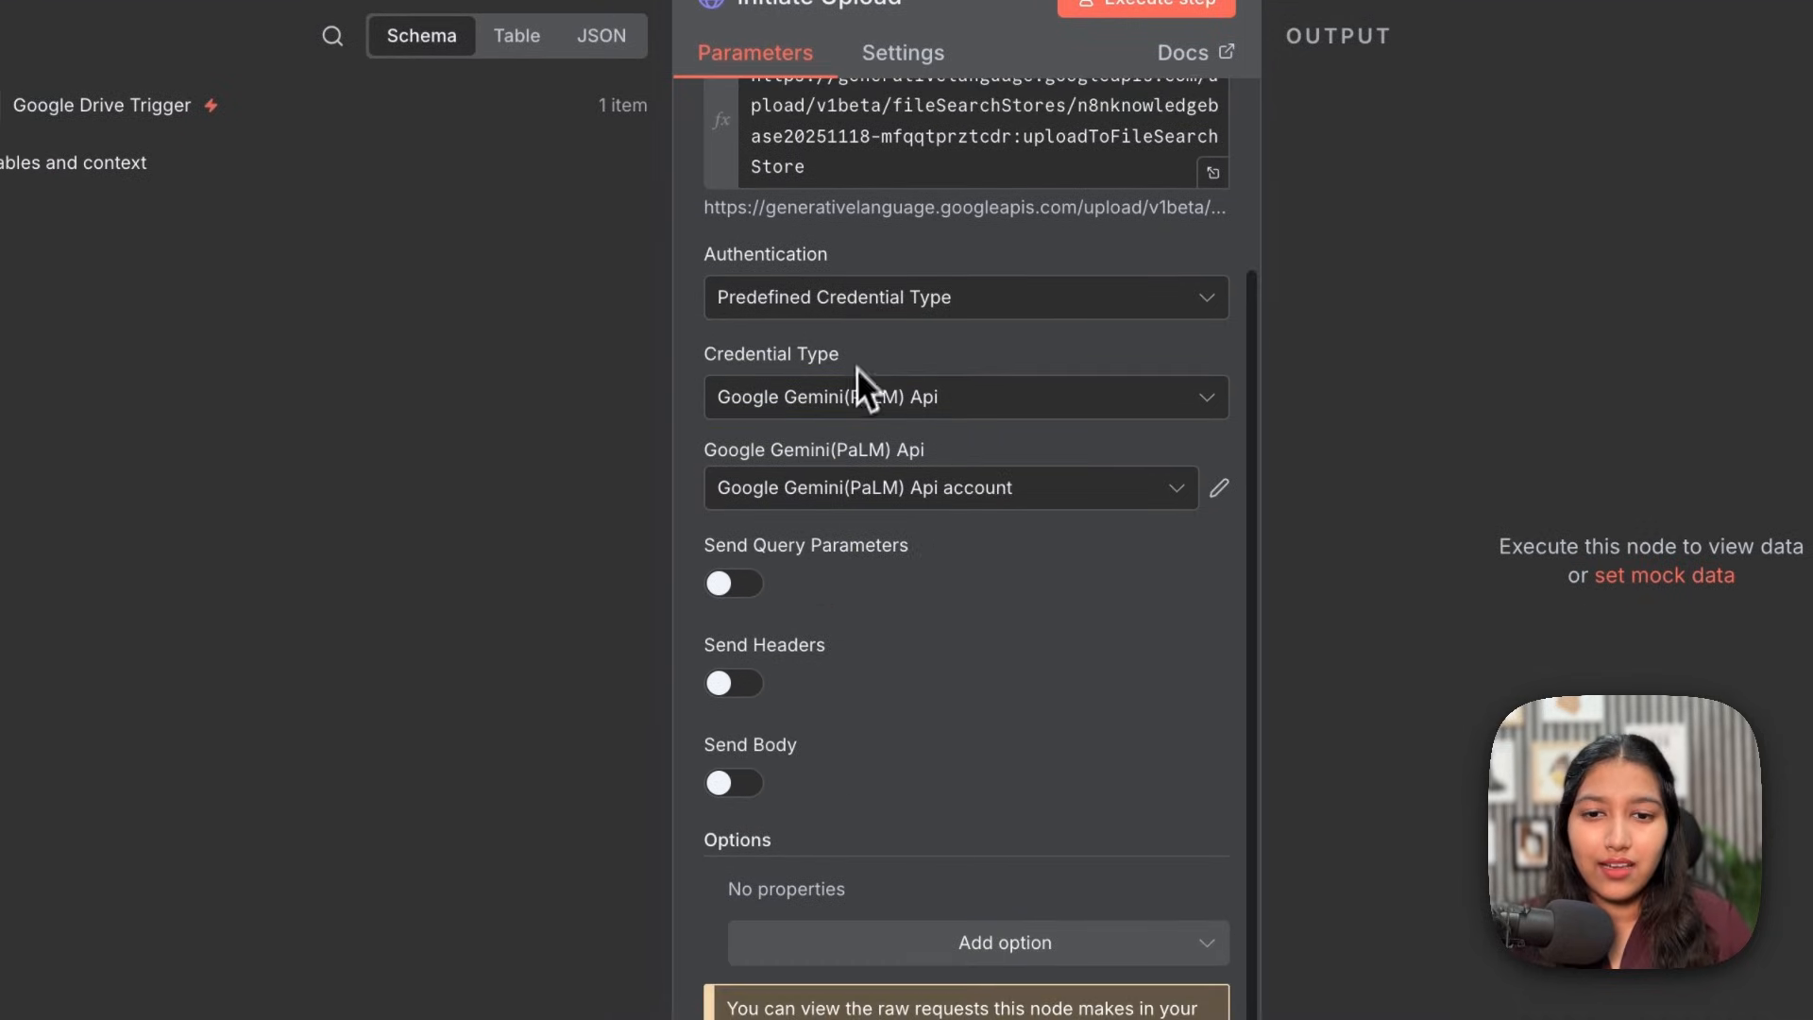
# Step: Enable headers and add X-Goog-Upload-Protocol: resumable
pyautogui.click(729, 687)
pyautogui.scroll(-3, 868, 703)
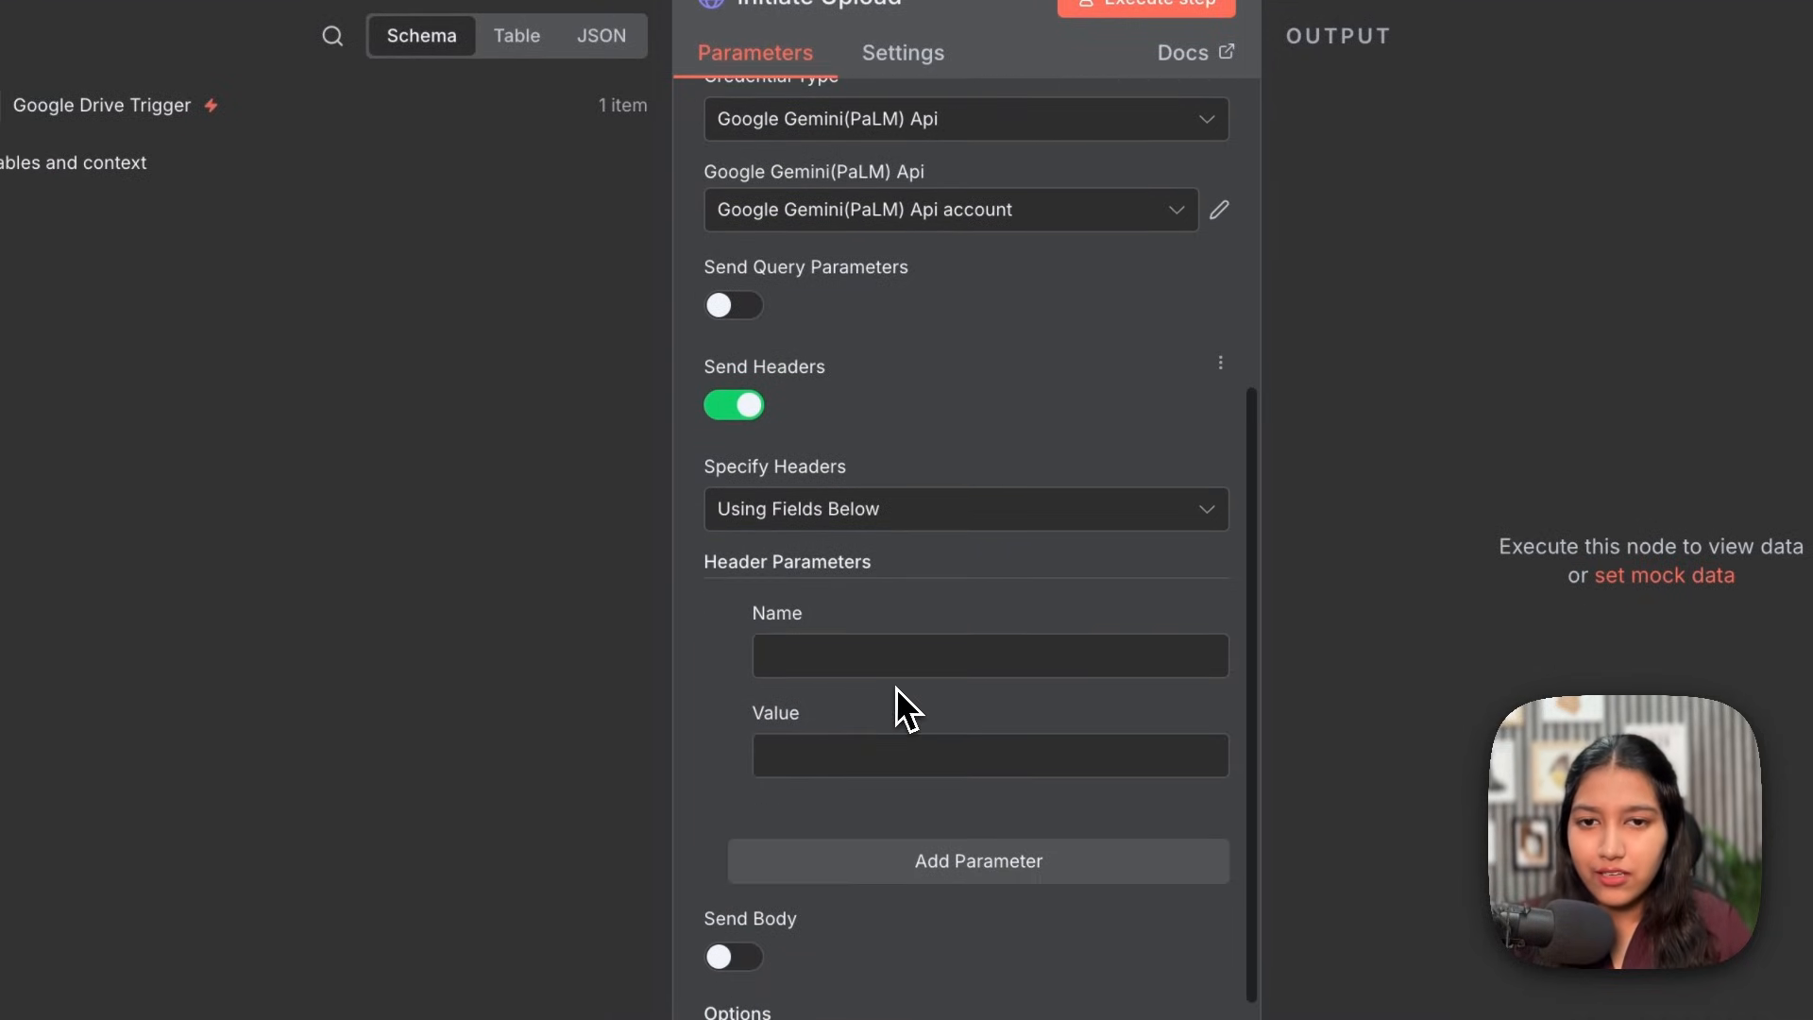
pyautogui.click(825, 650)
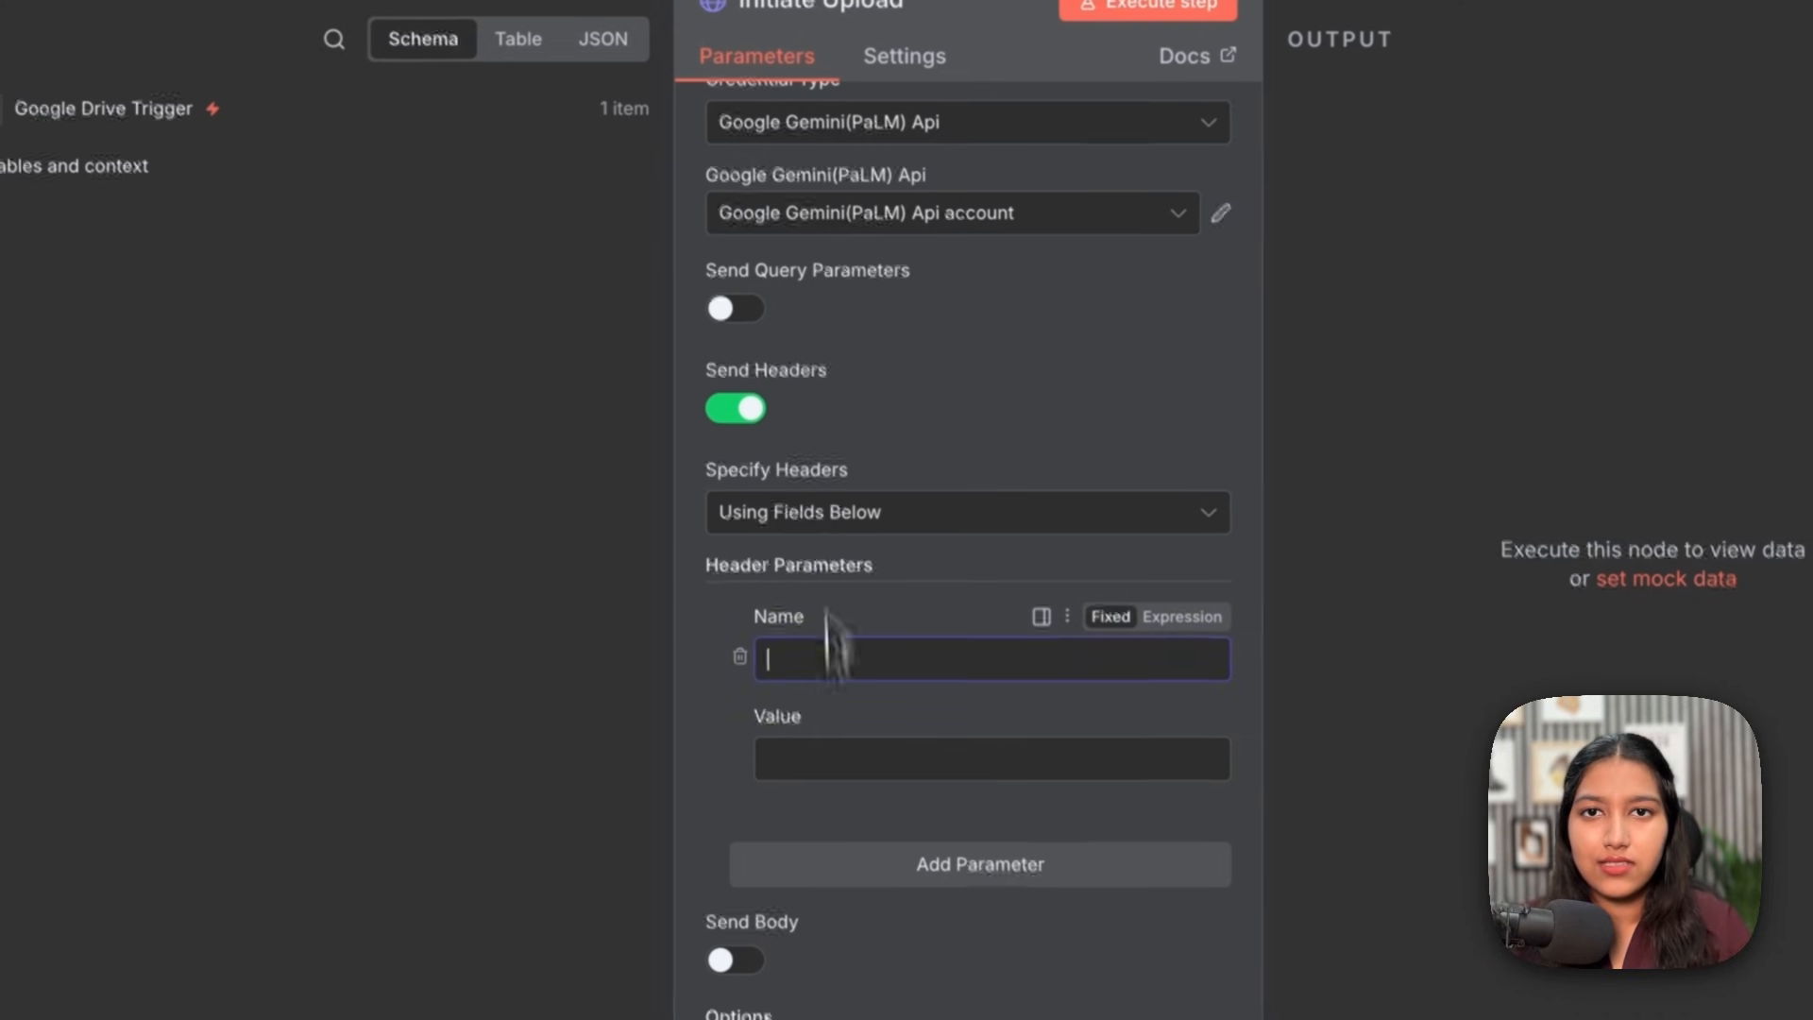
pyautogui.write('X-Goog-Upload-Protocol')
pyautogui.click(844, 745)
pyautogui.write('resumable')
# Step: Add X-Goog-Upload-Command: start and an X-Goog-Upload-Header-Content-Length header
pyautogui.scroll(-2, 849, 765)
pyautogui.click(867, 733)
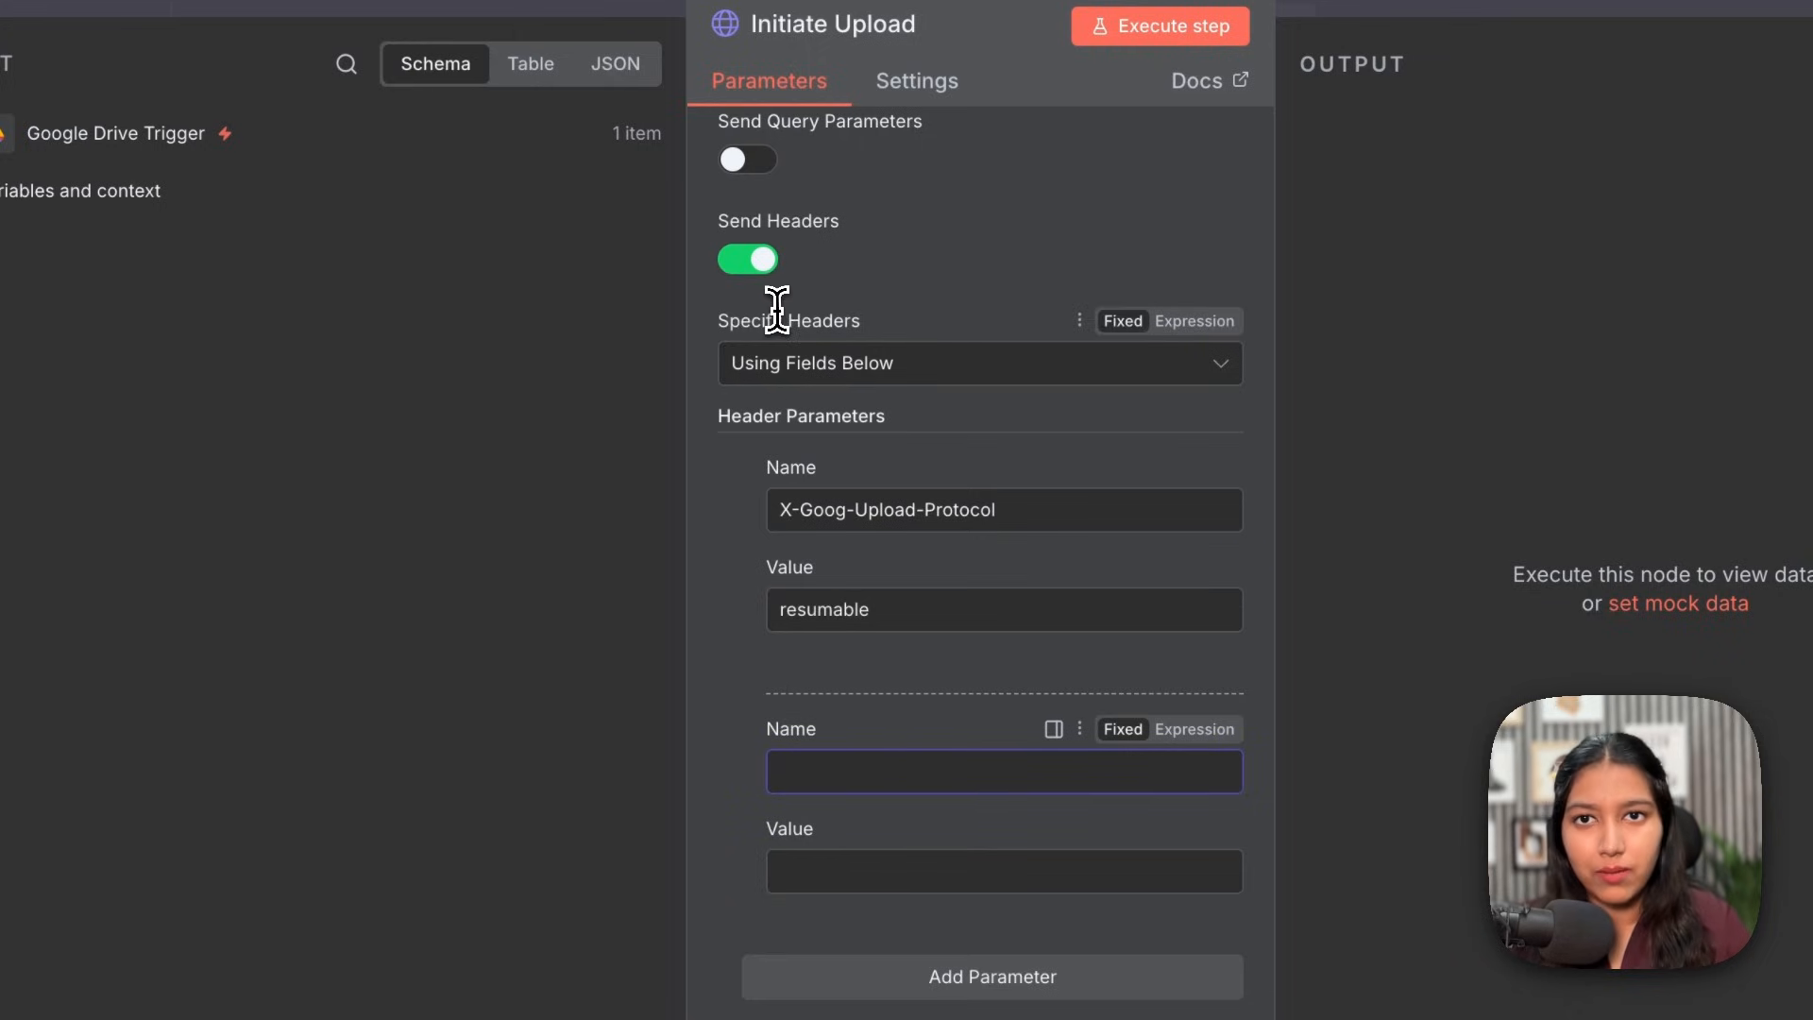
pyautogui.write('X-Goog-Upload-Command')
pyautogui.click(892, 949)
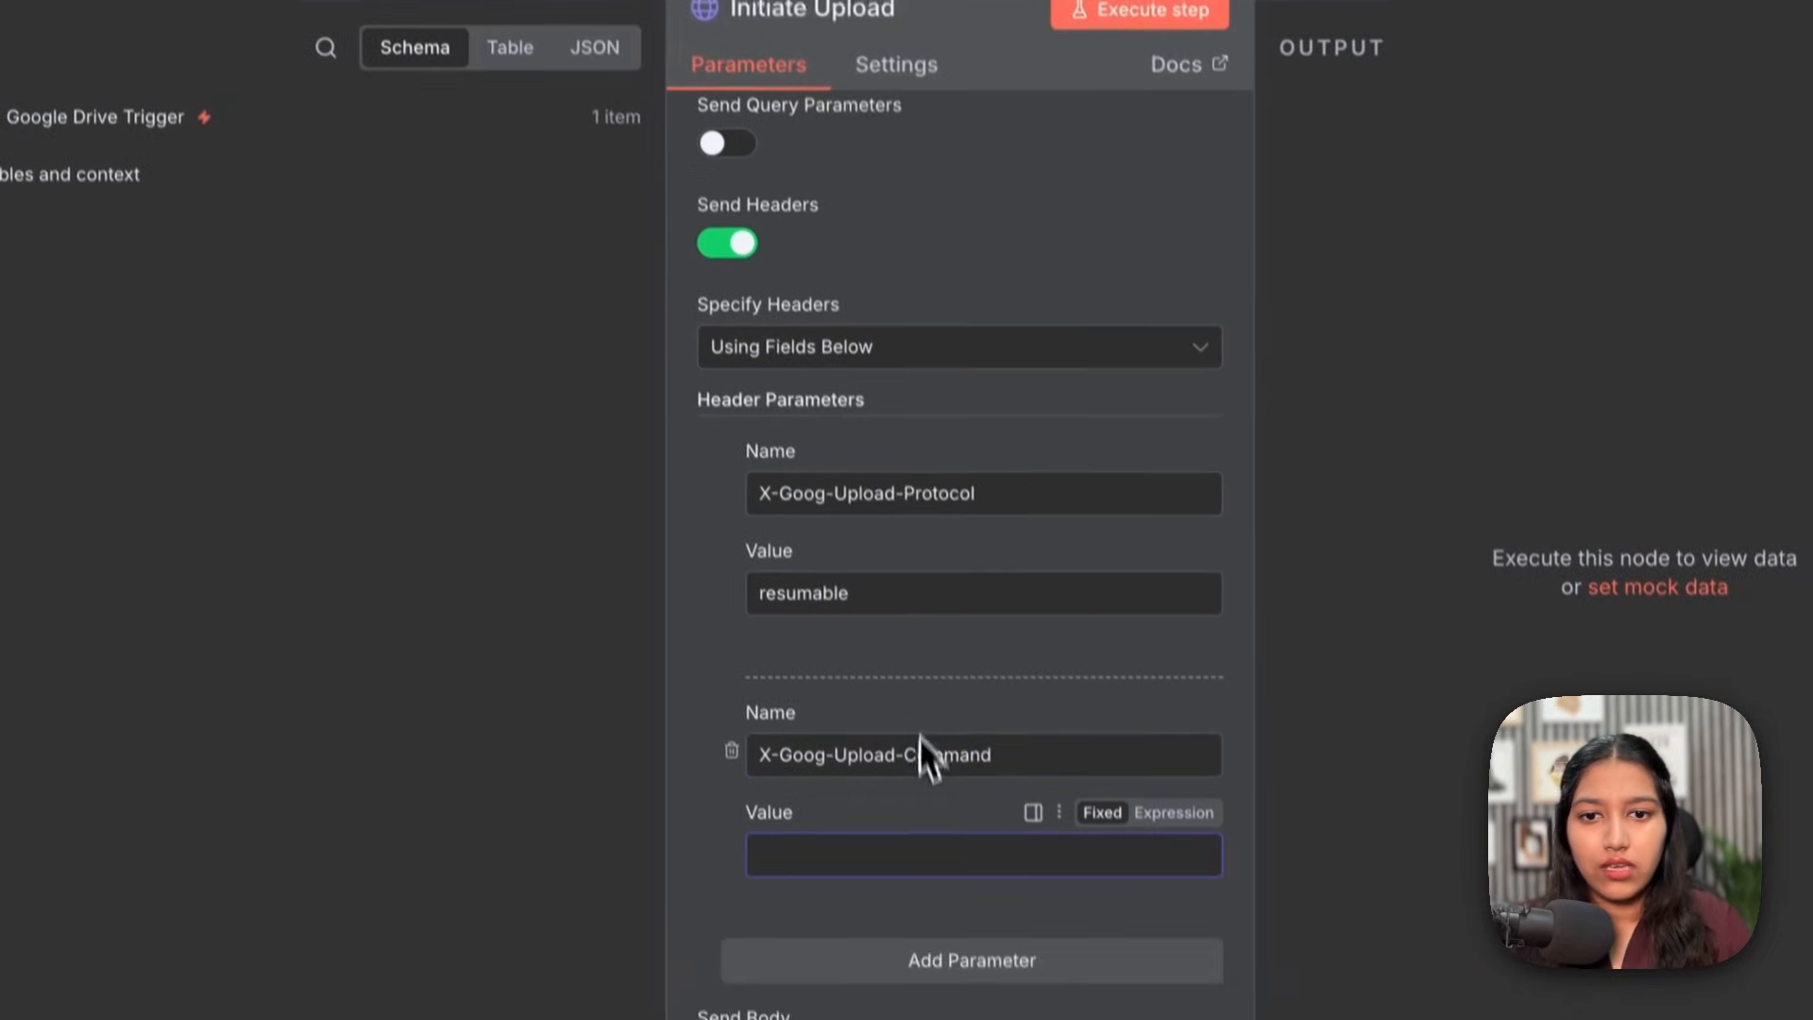
pyautogui.write('start')
pyautogui.scroll(-3, 893, 807)
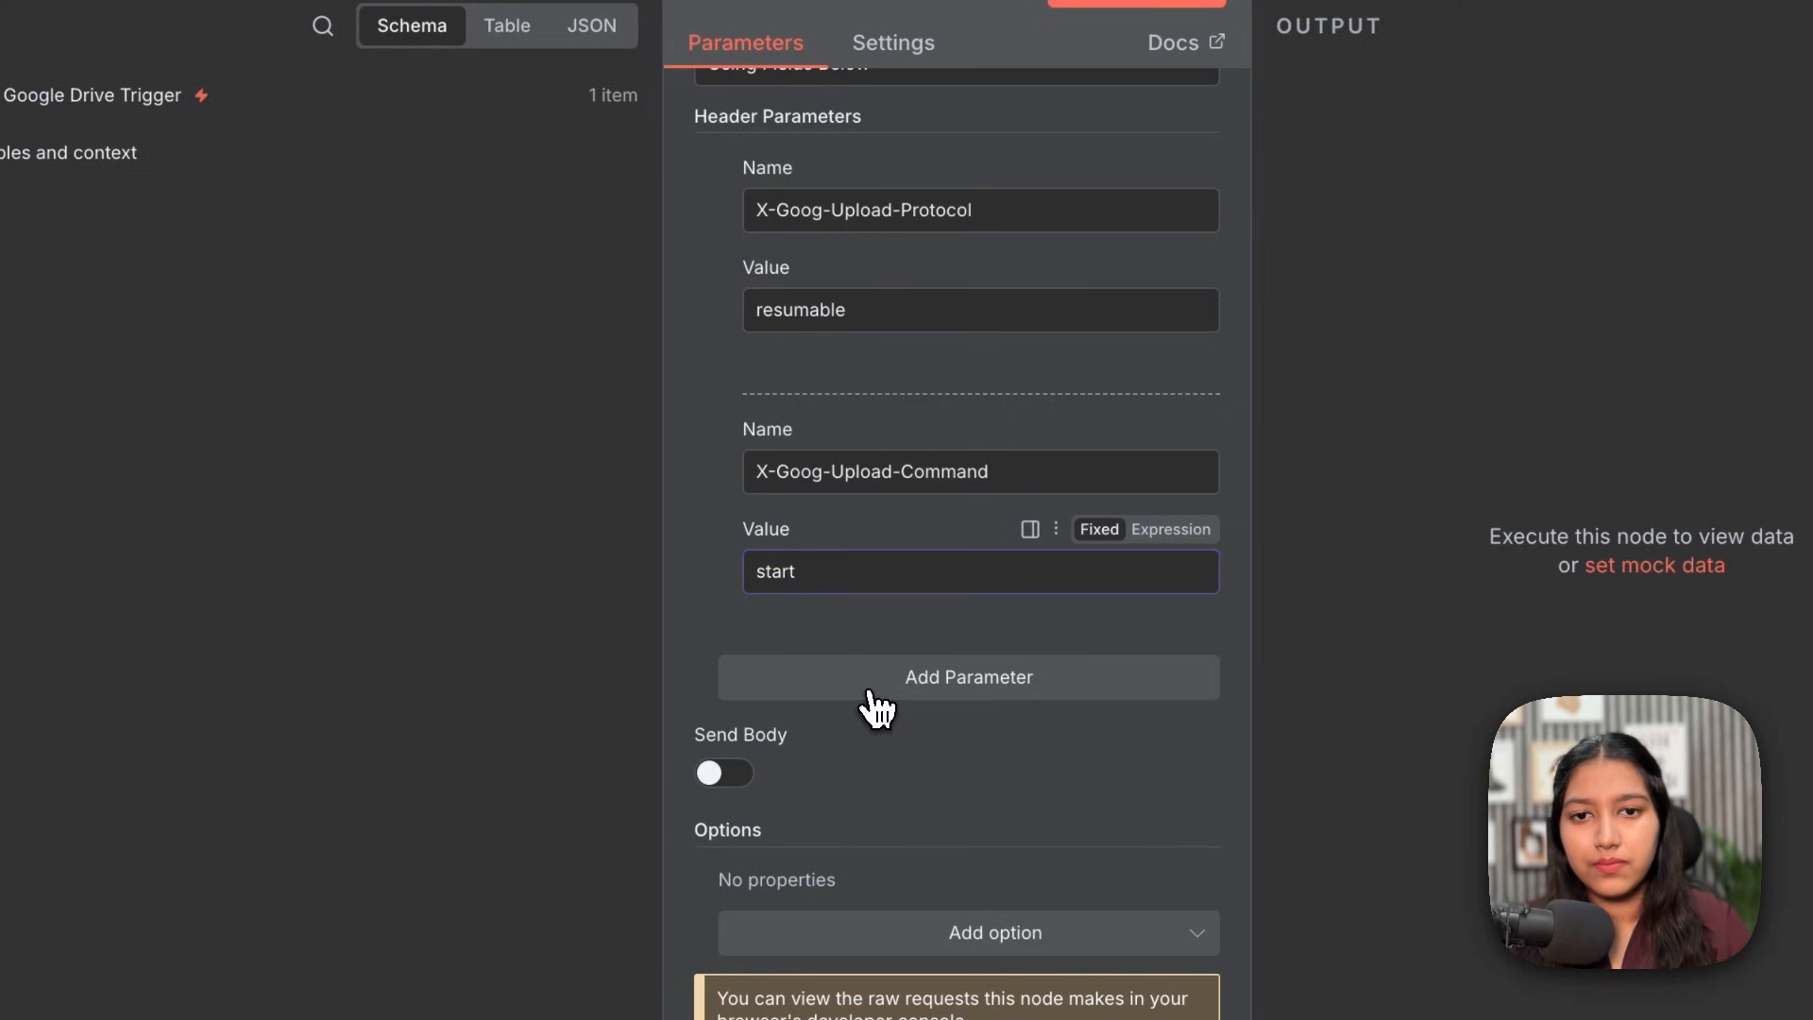
pyautogui.click(869, 695)
pyautogui.write('X-Goog-Upload-Header-Content-Length')
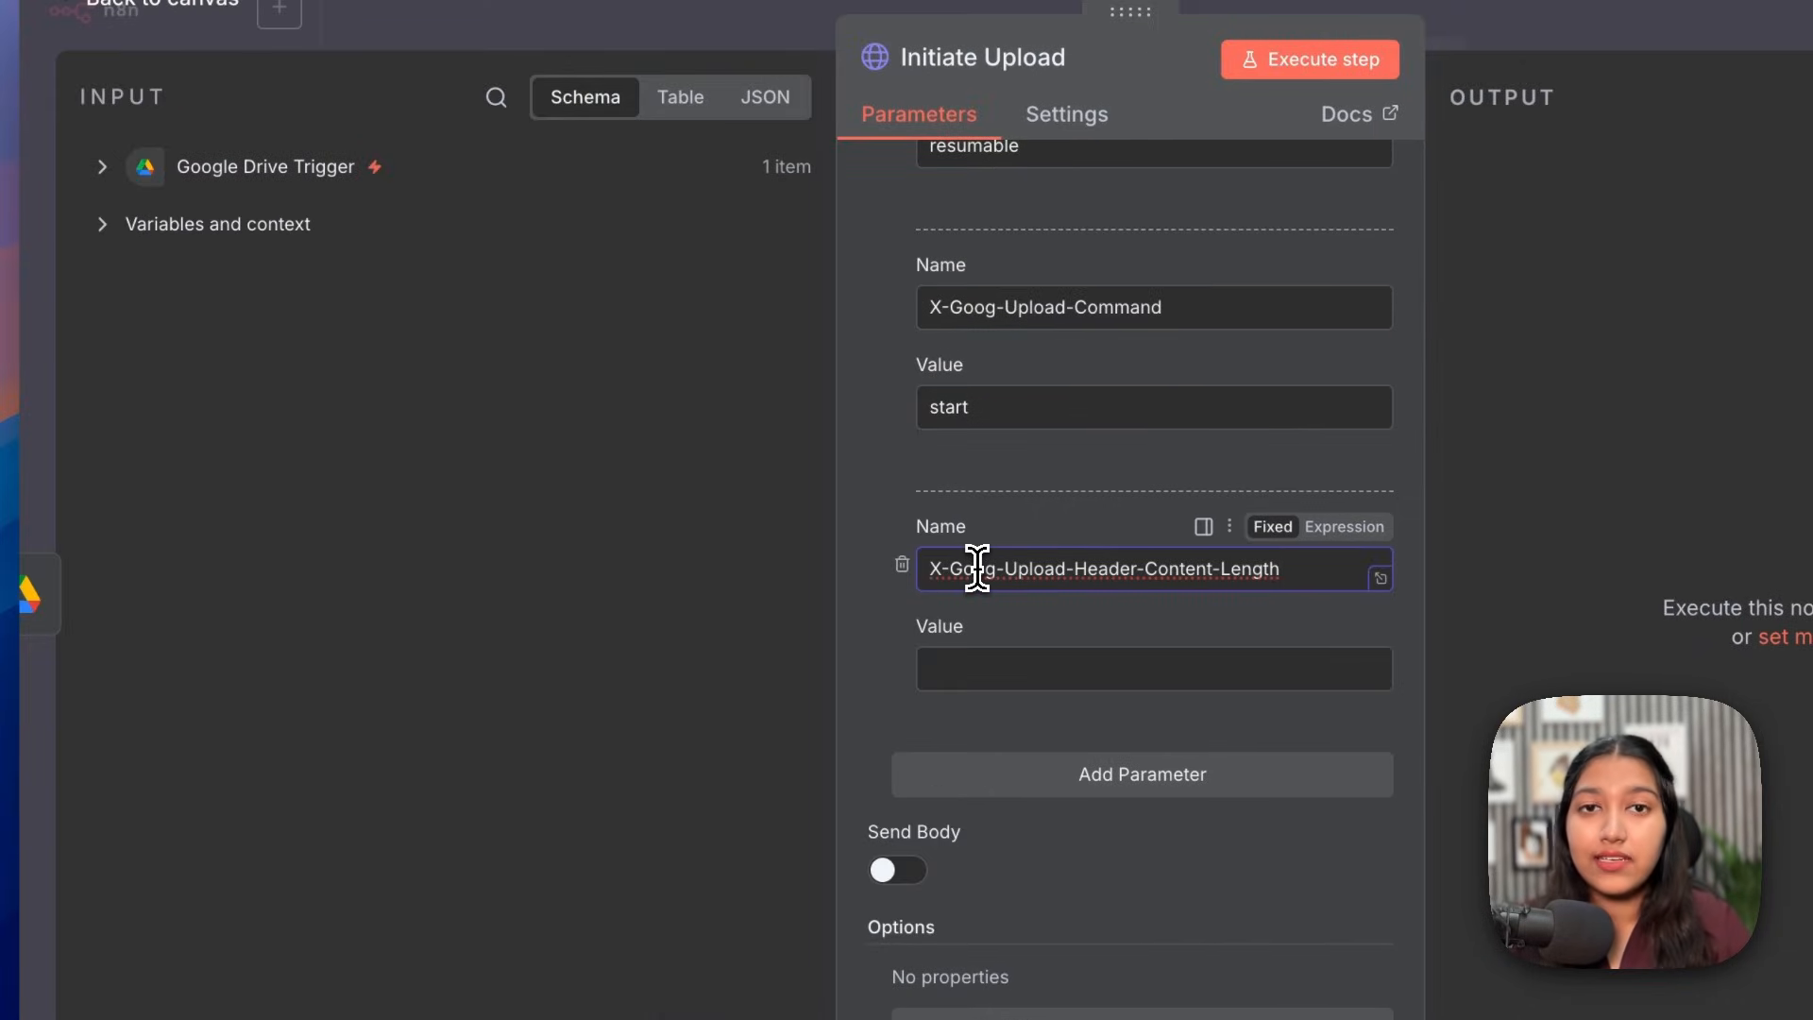
pyautogui.click(1023, 654)
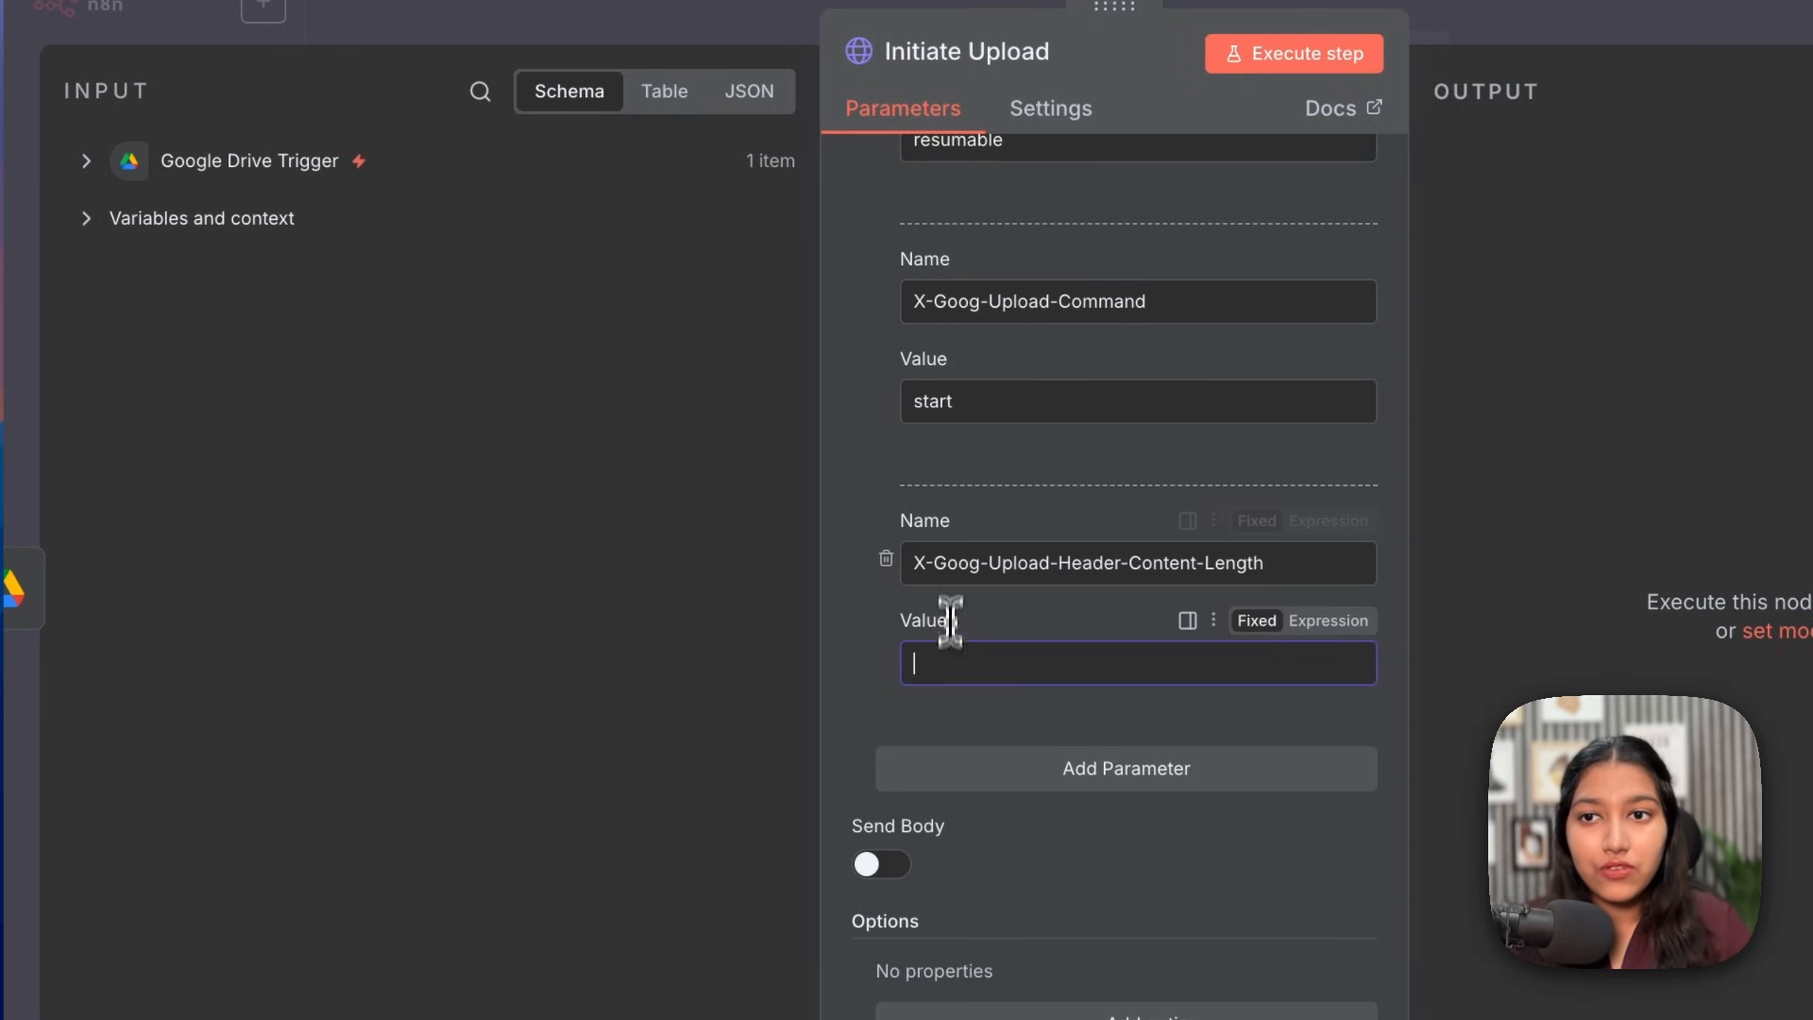
pyautogui.click(480, 91)
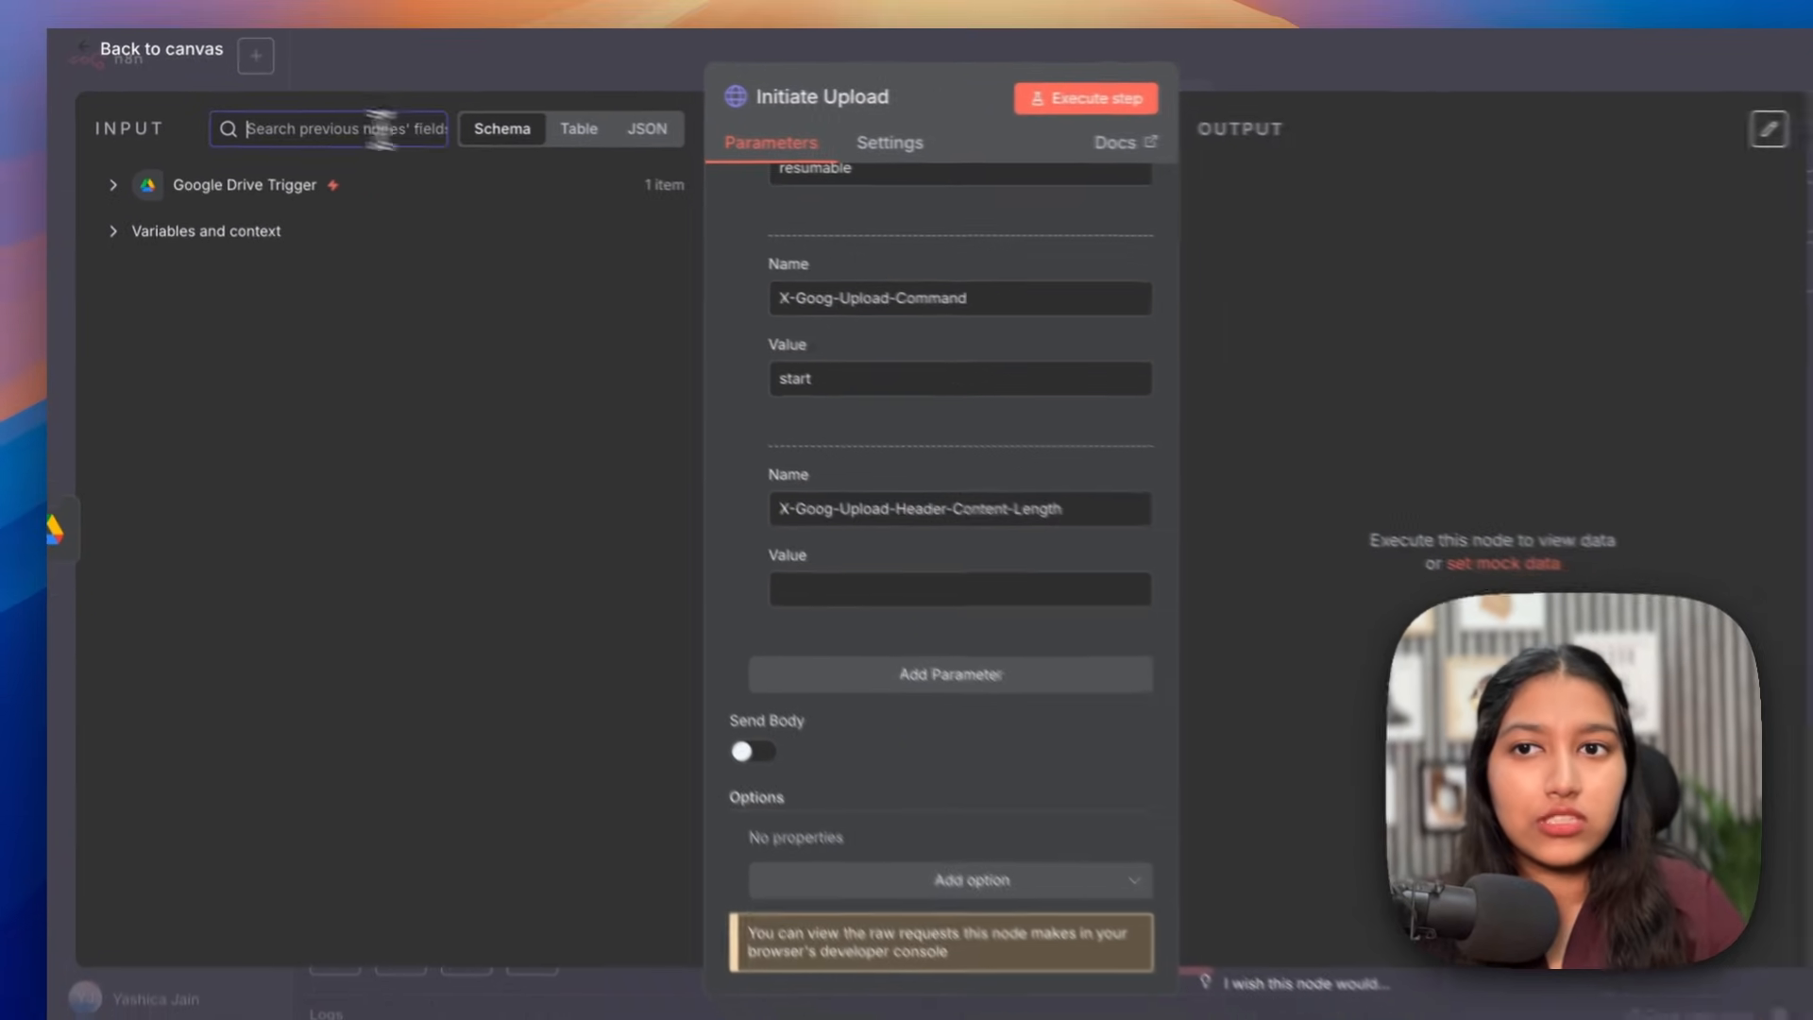
# Step: Set the Content-Length header value to the file's size field ($json.size)
pyautogui.write('size')
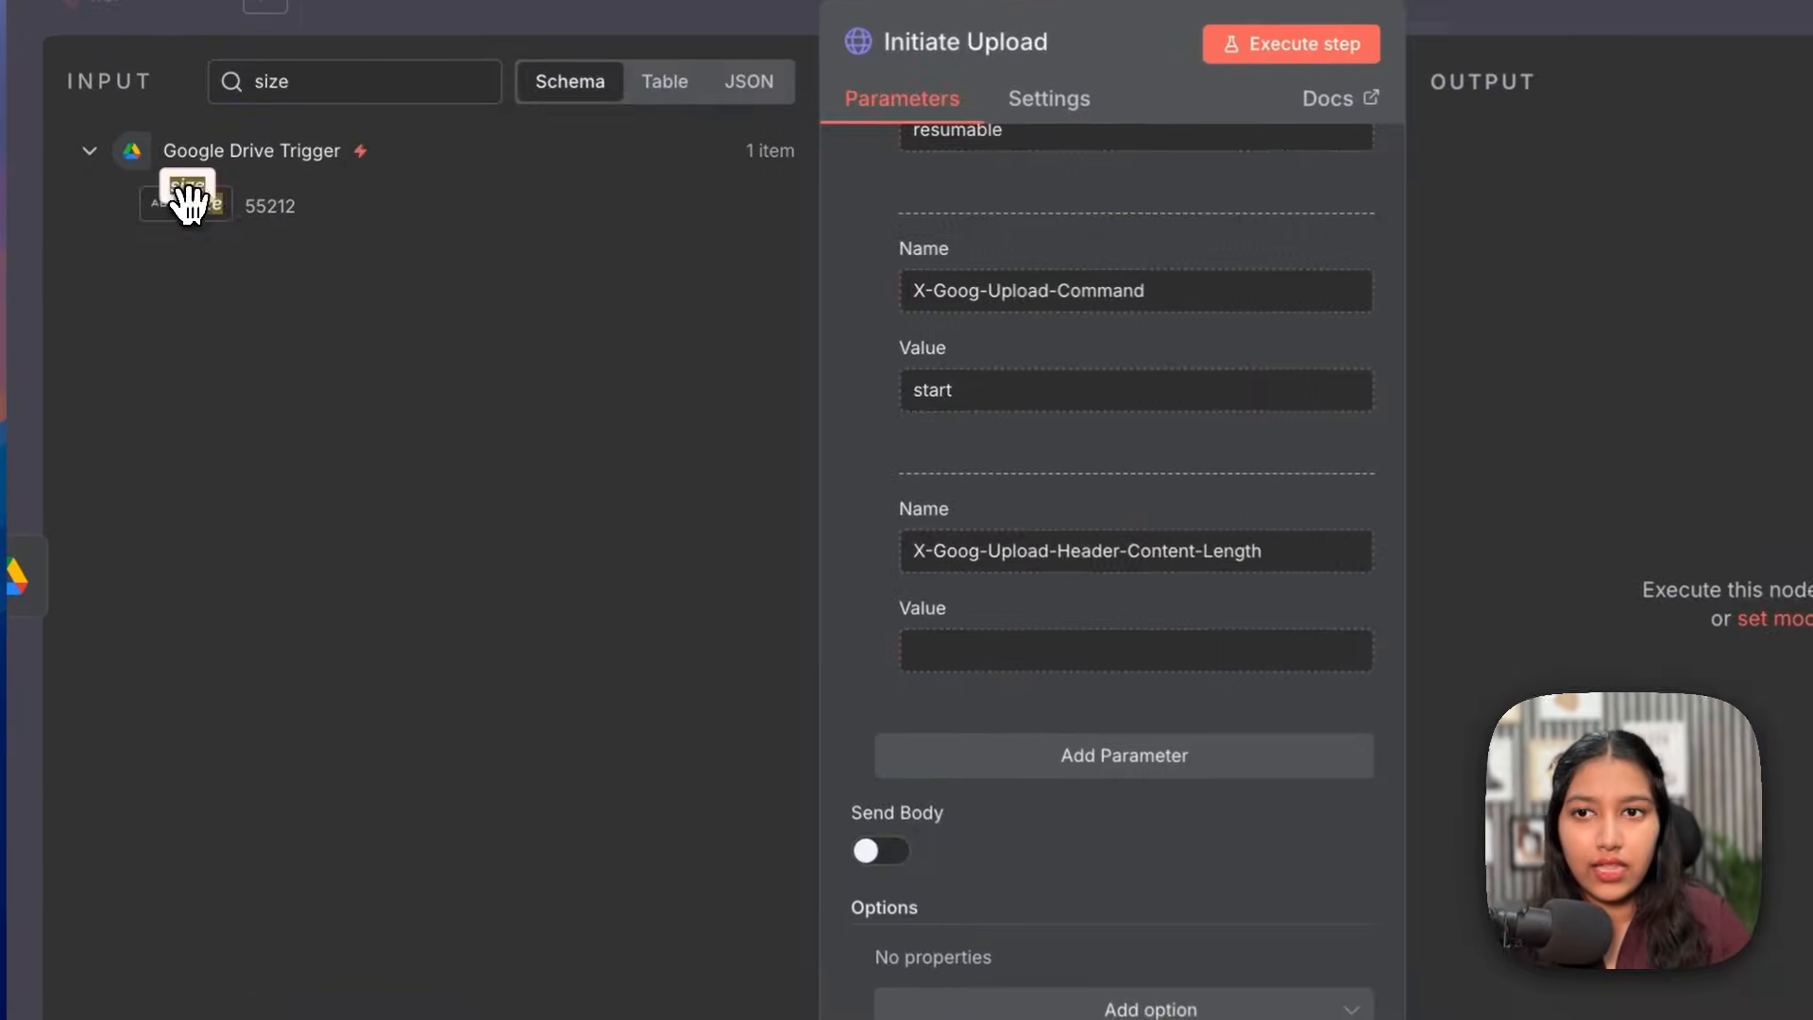
pyautogui.moveTo(189, 201); pyautogui.dragTo(954, 650)
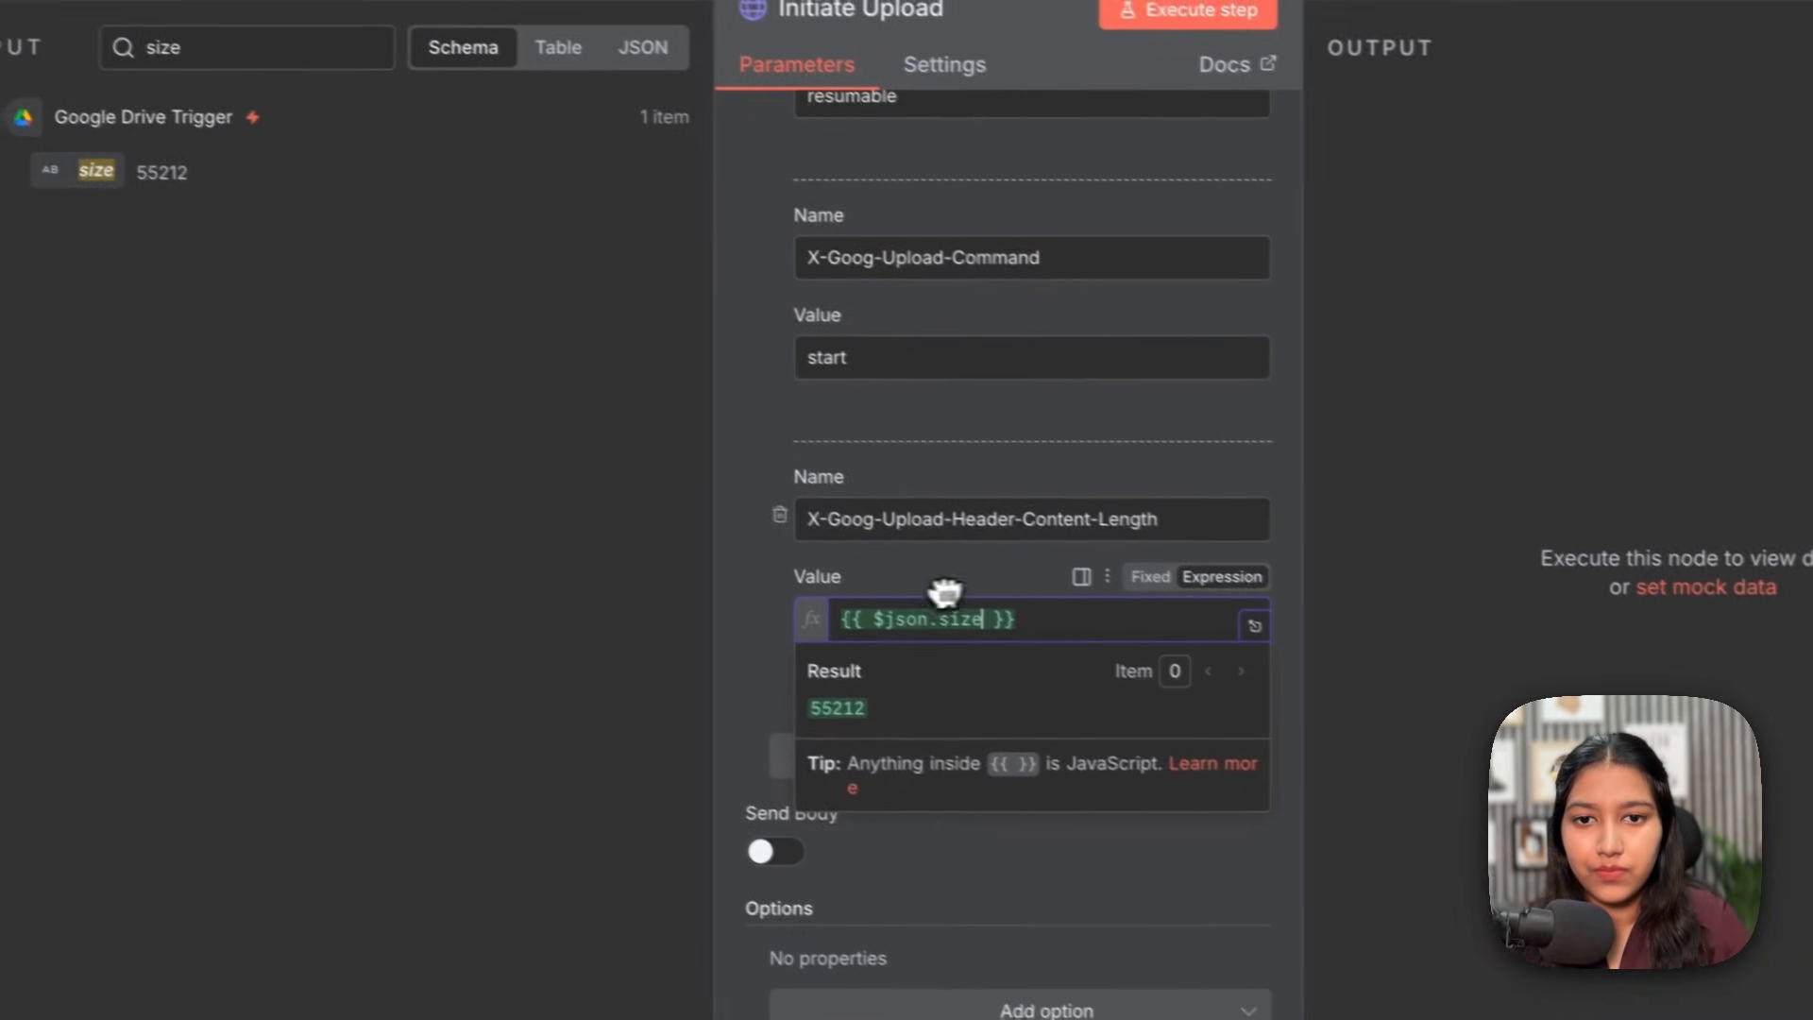
pyautogui.click(768, 698)
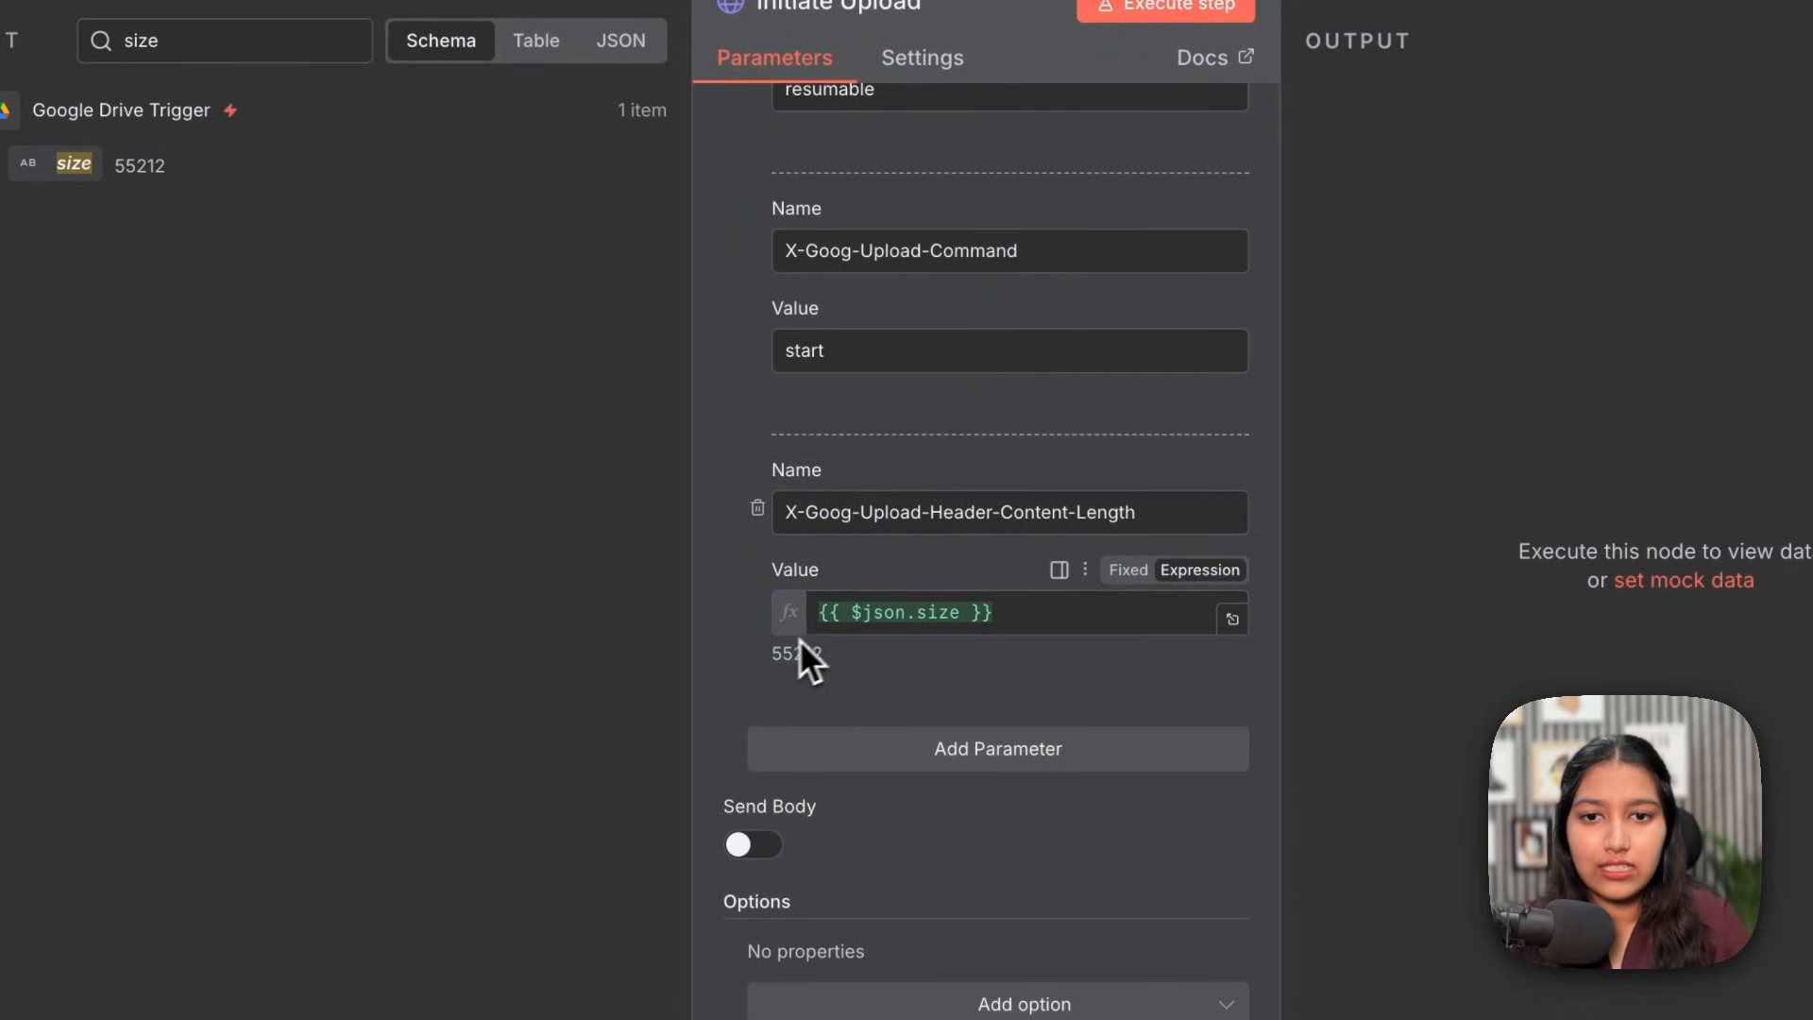
# Step: Add an X-Goog-Upload-Header-Content-Type header valued with the file's $json.mimeType
pyautogui.click(916, 755)
pyautogui.click(923, 785)
pyautogui.scroll(-3, 906, 802)
pyautogui.write('X-Goog-Upload-Header-Content-Type')
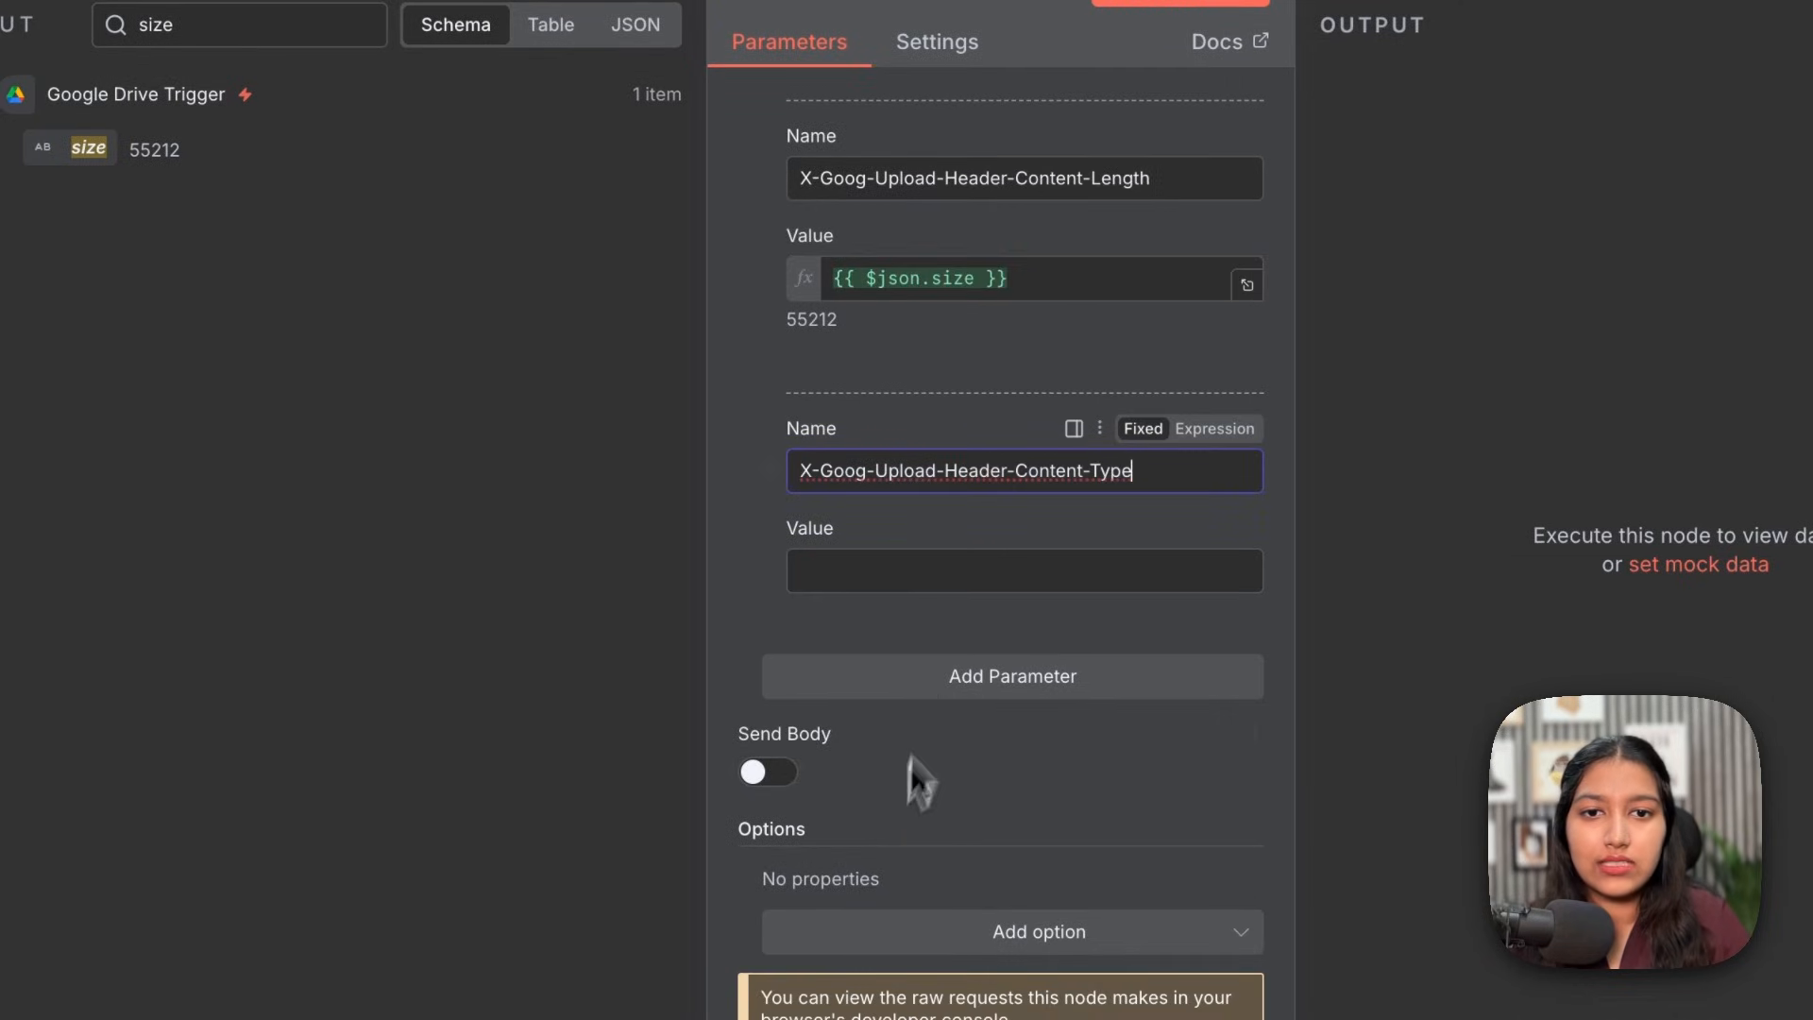
pyautogui.click(914, 564)
pyautogui.click(236, 38)
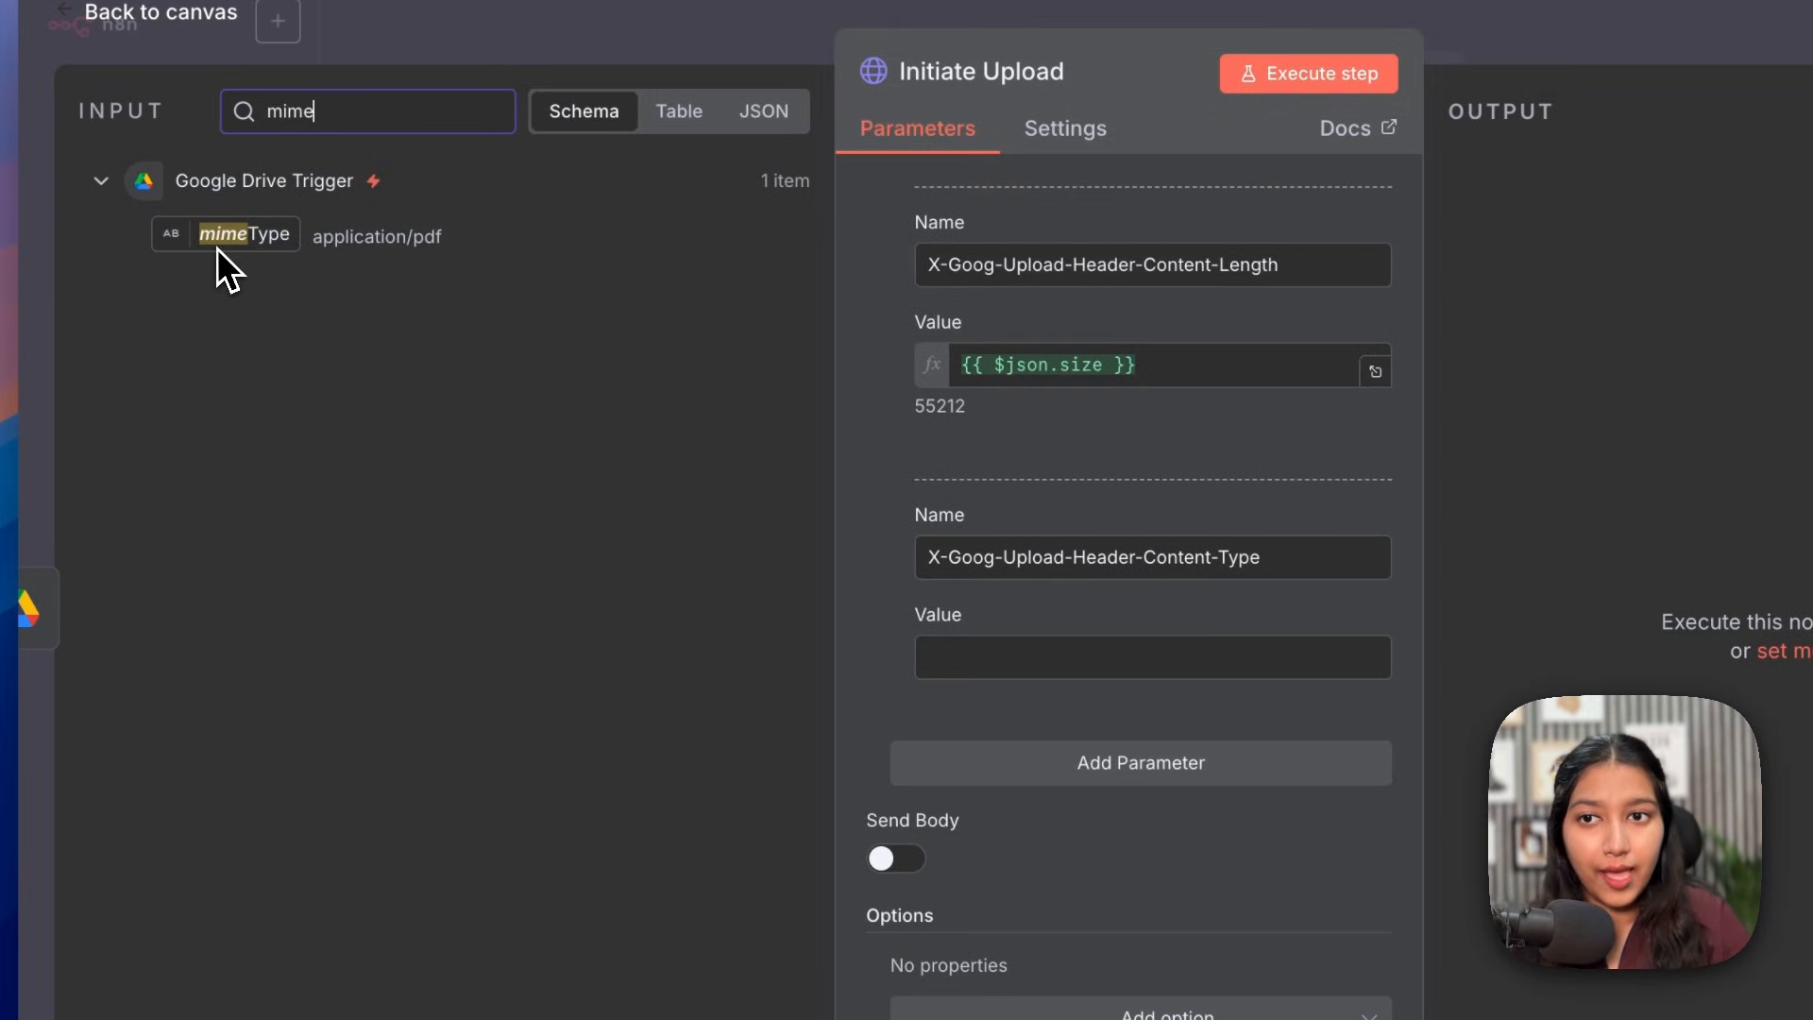
pyautogui.moveTo(211, 242); pyautogui.dragTo(978, 652)
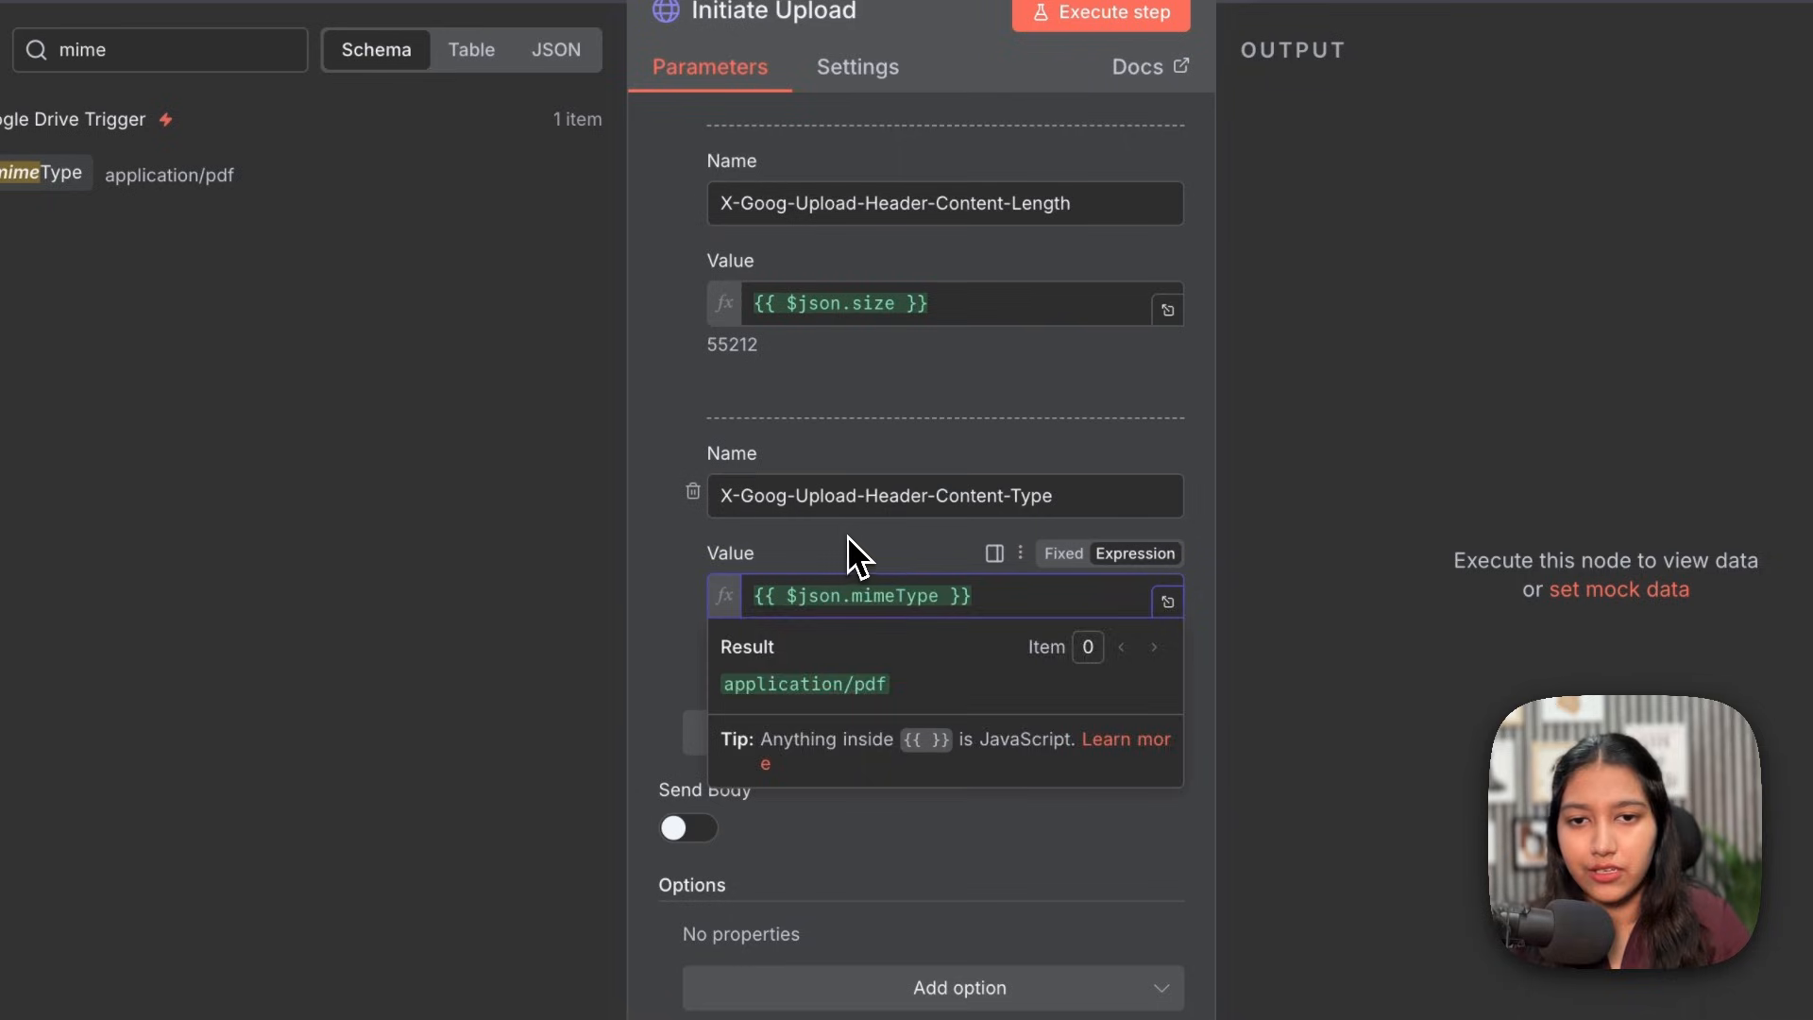
pyautogui.click(847, 536)
pyautogui.moveTo(847, 636); pyautogui.dragTo(702, 648)
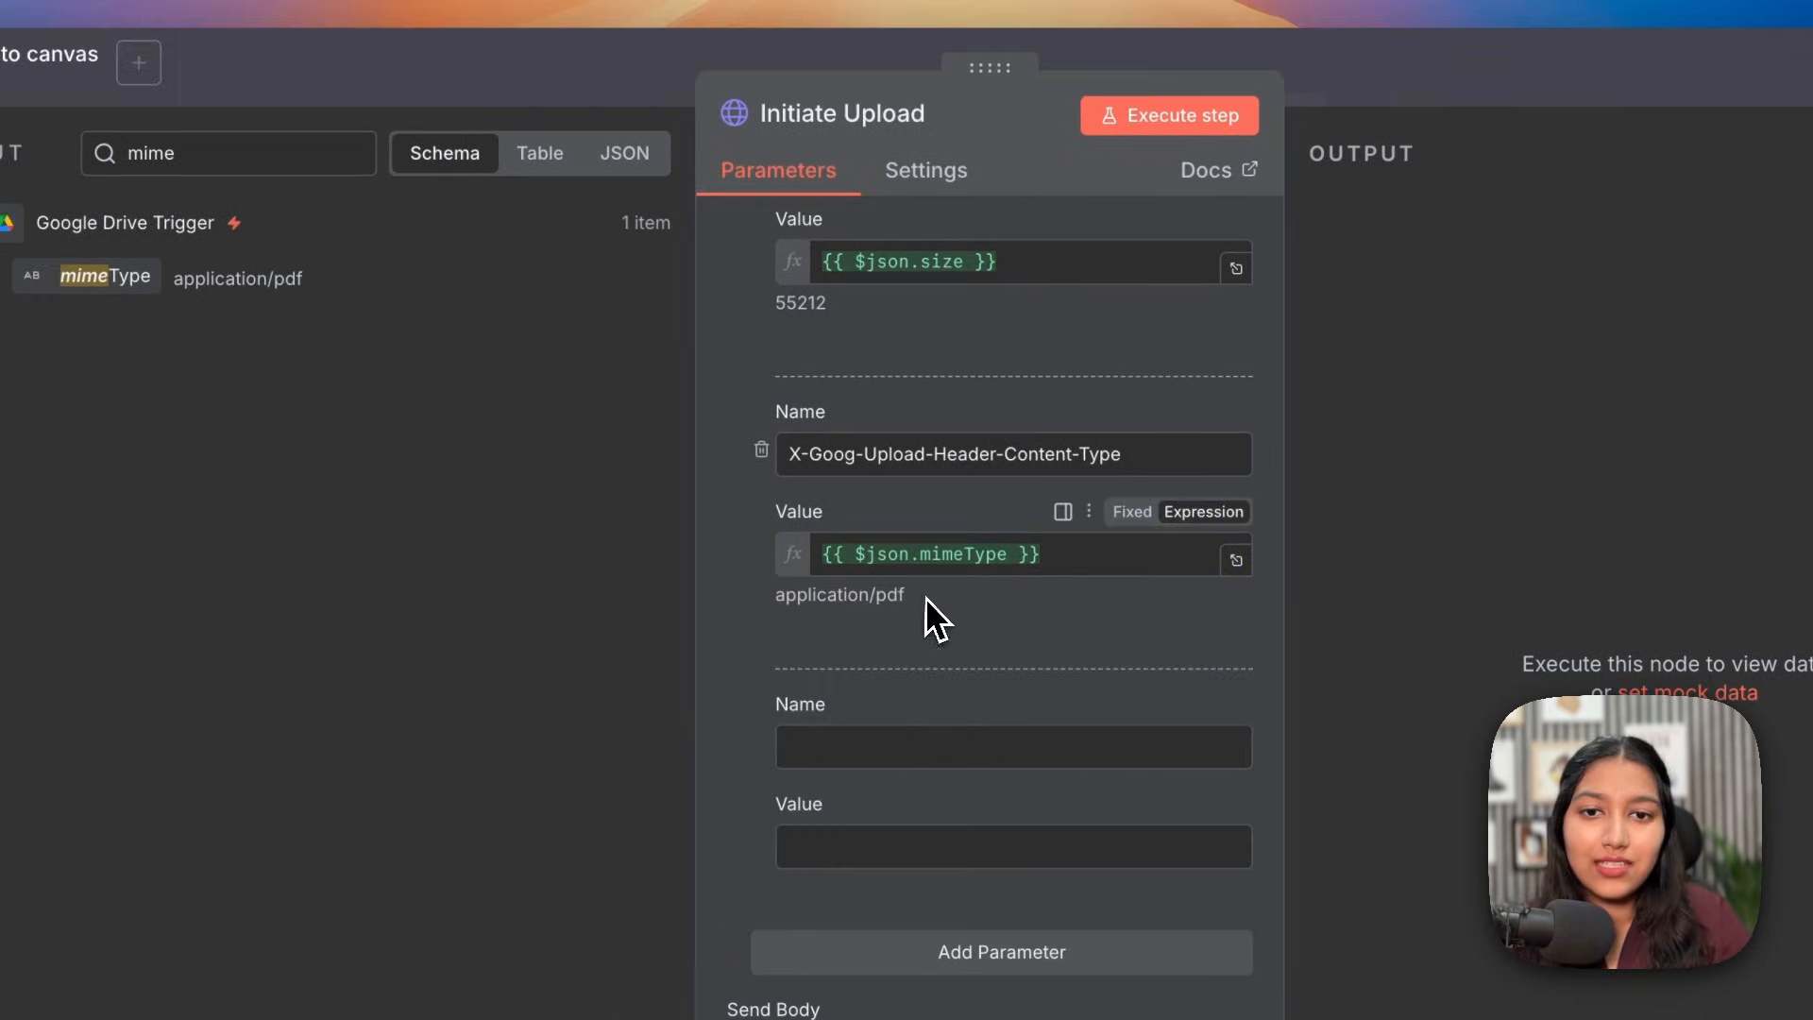
pyautogui.moveTo(926, 597); pyautogui.dragTo(751, 598)
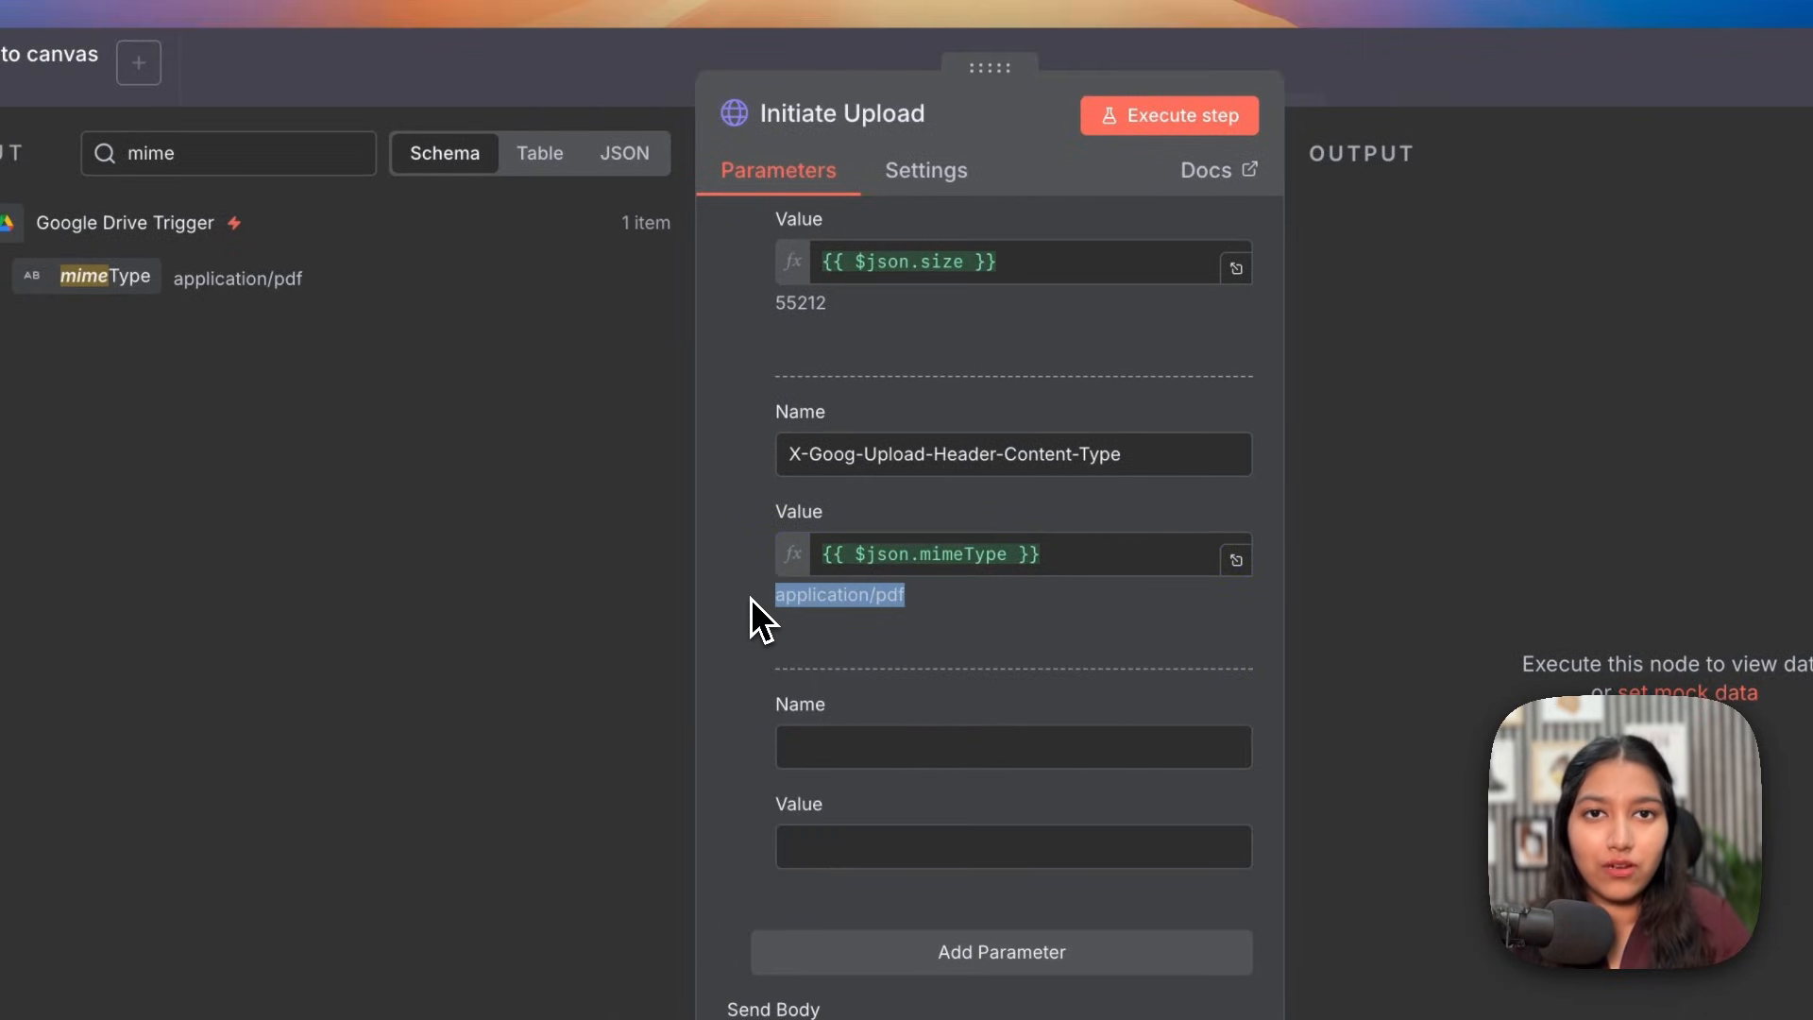
# Step: Begin adding a Content-Type header
pyautogui.click(803, 448)
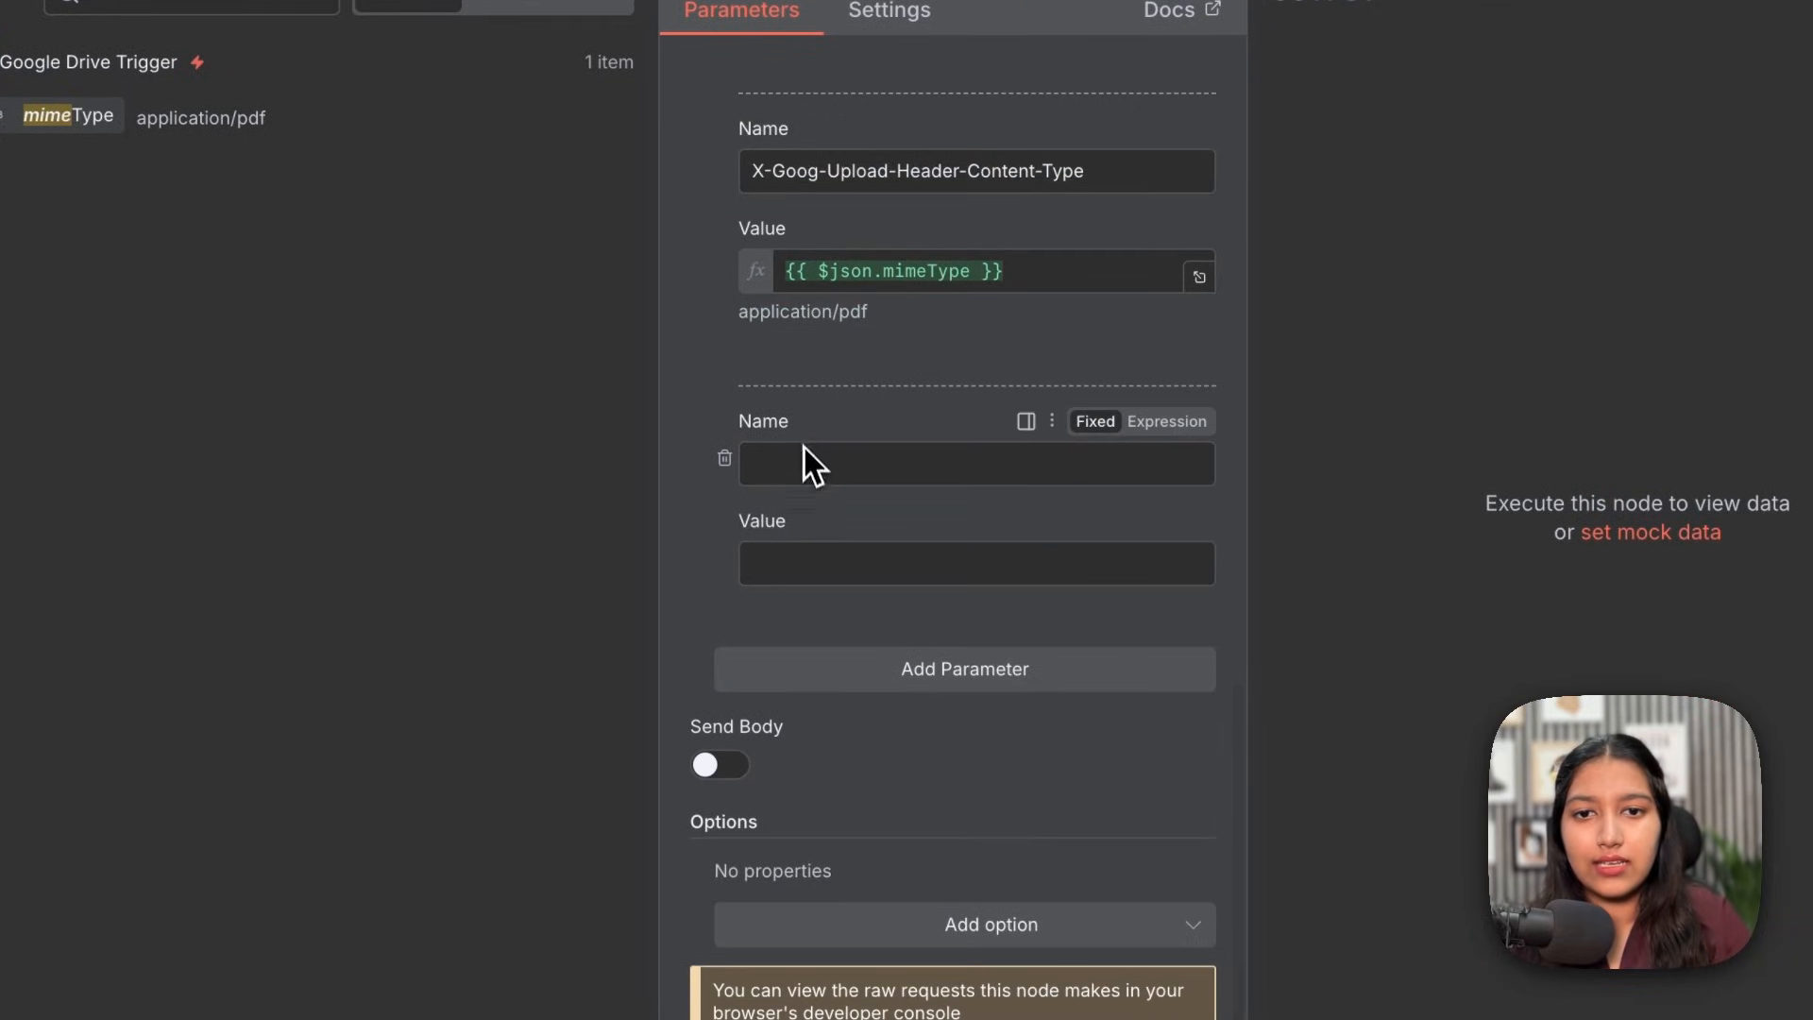
pyautogui.write('Content-Type')
pyautogui.click(809, 564)
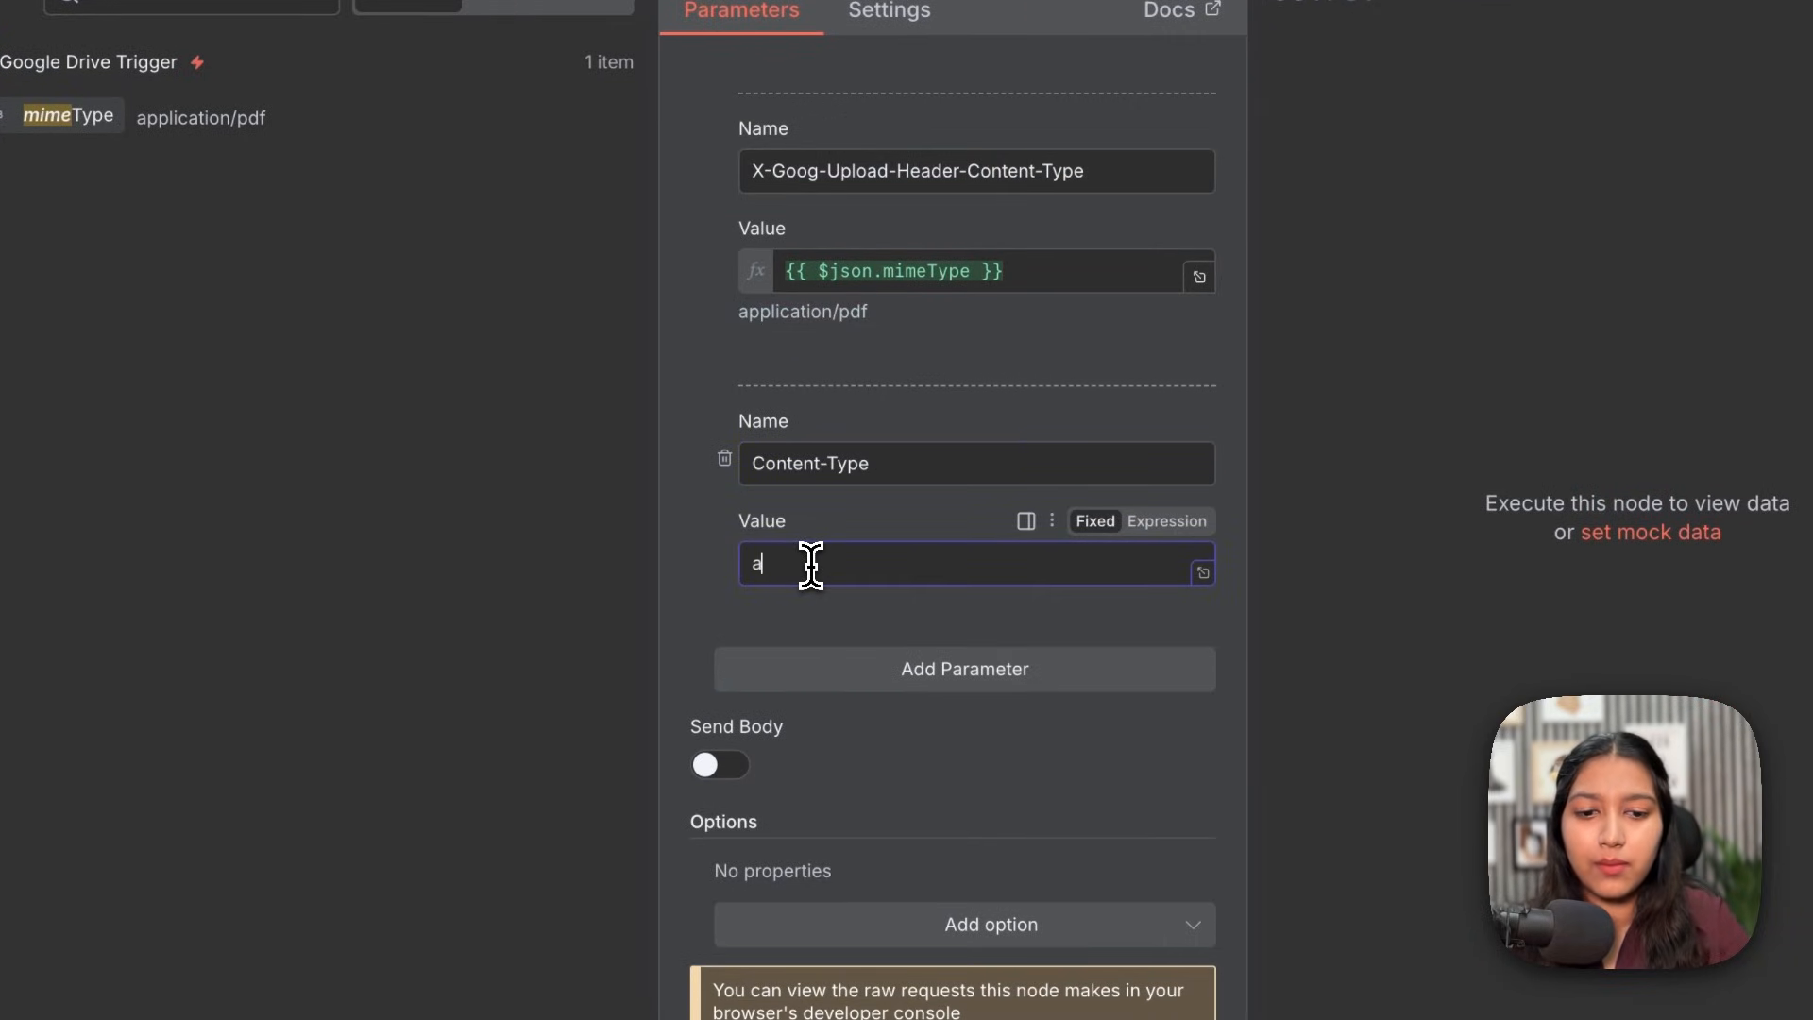
# Step: Turn on an application/json raw request body and paste in the JSON with metadata and chunking
pyautogui.write('application/json')
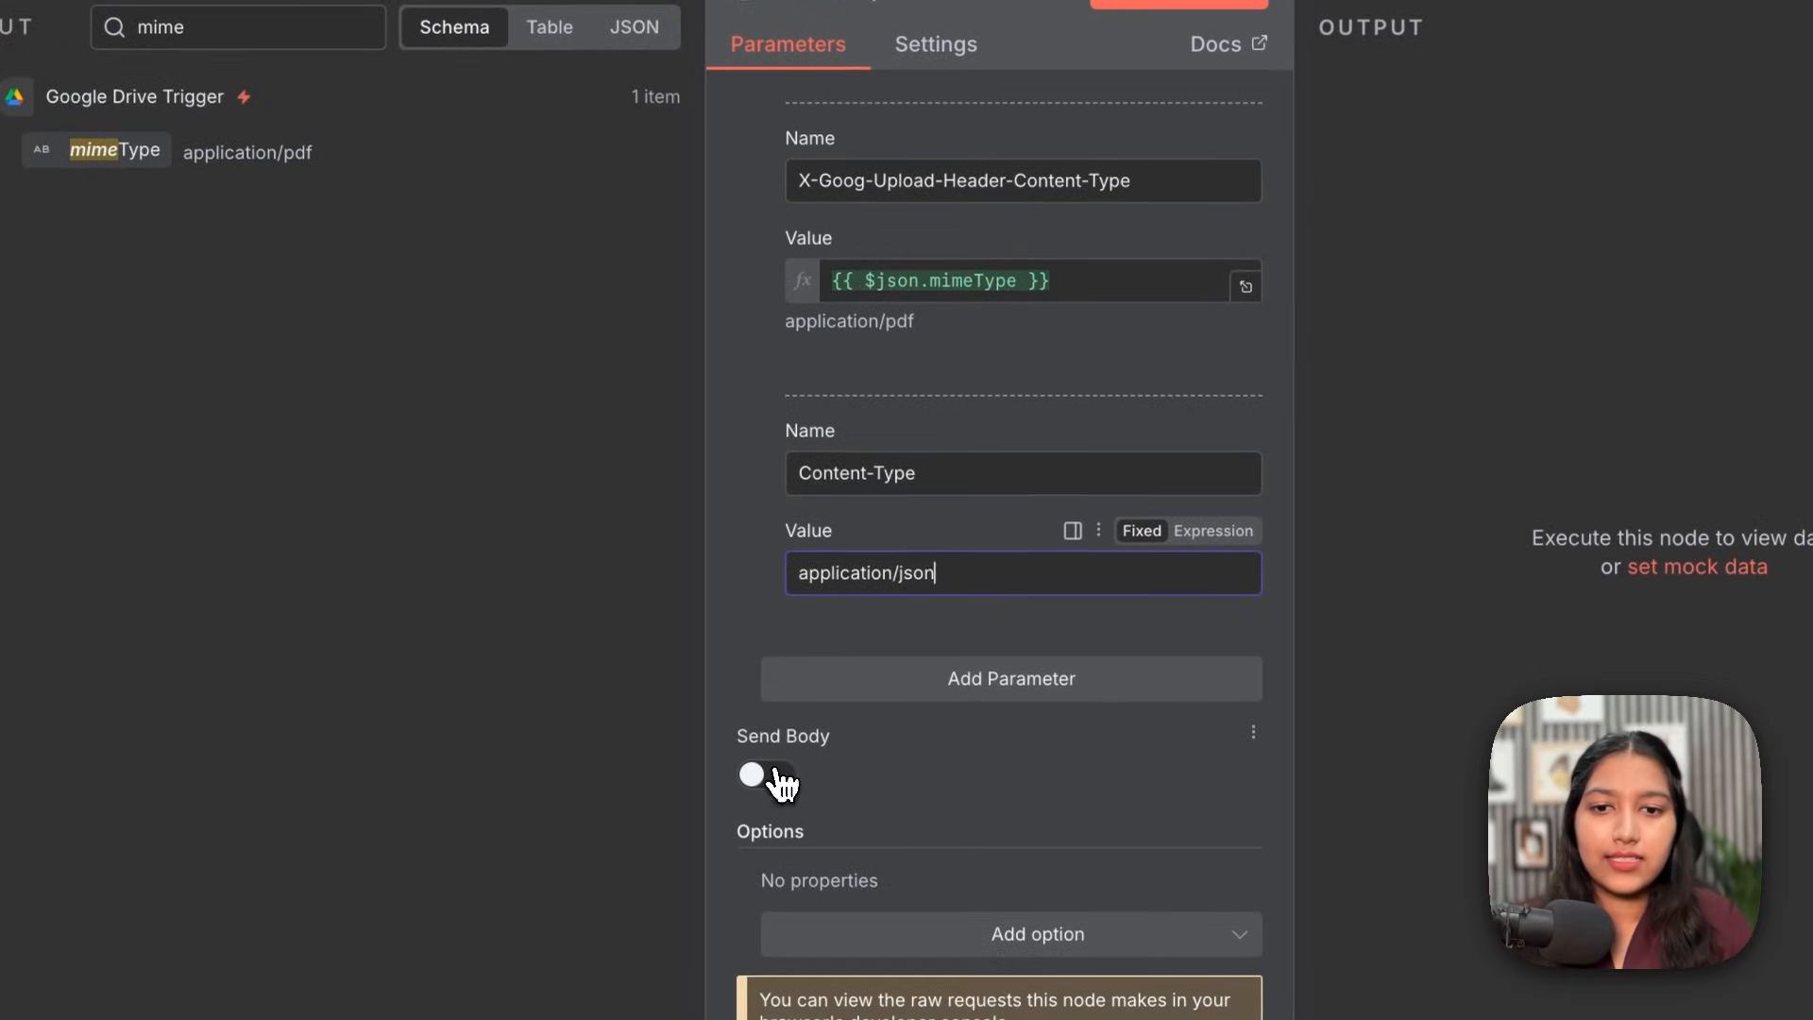
pyautogui.click(734, 772)
pyautogui.scroll(-4, 781, 780)
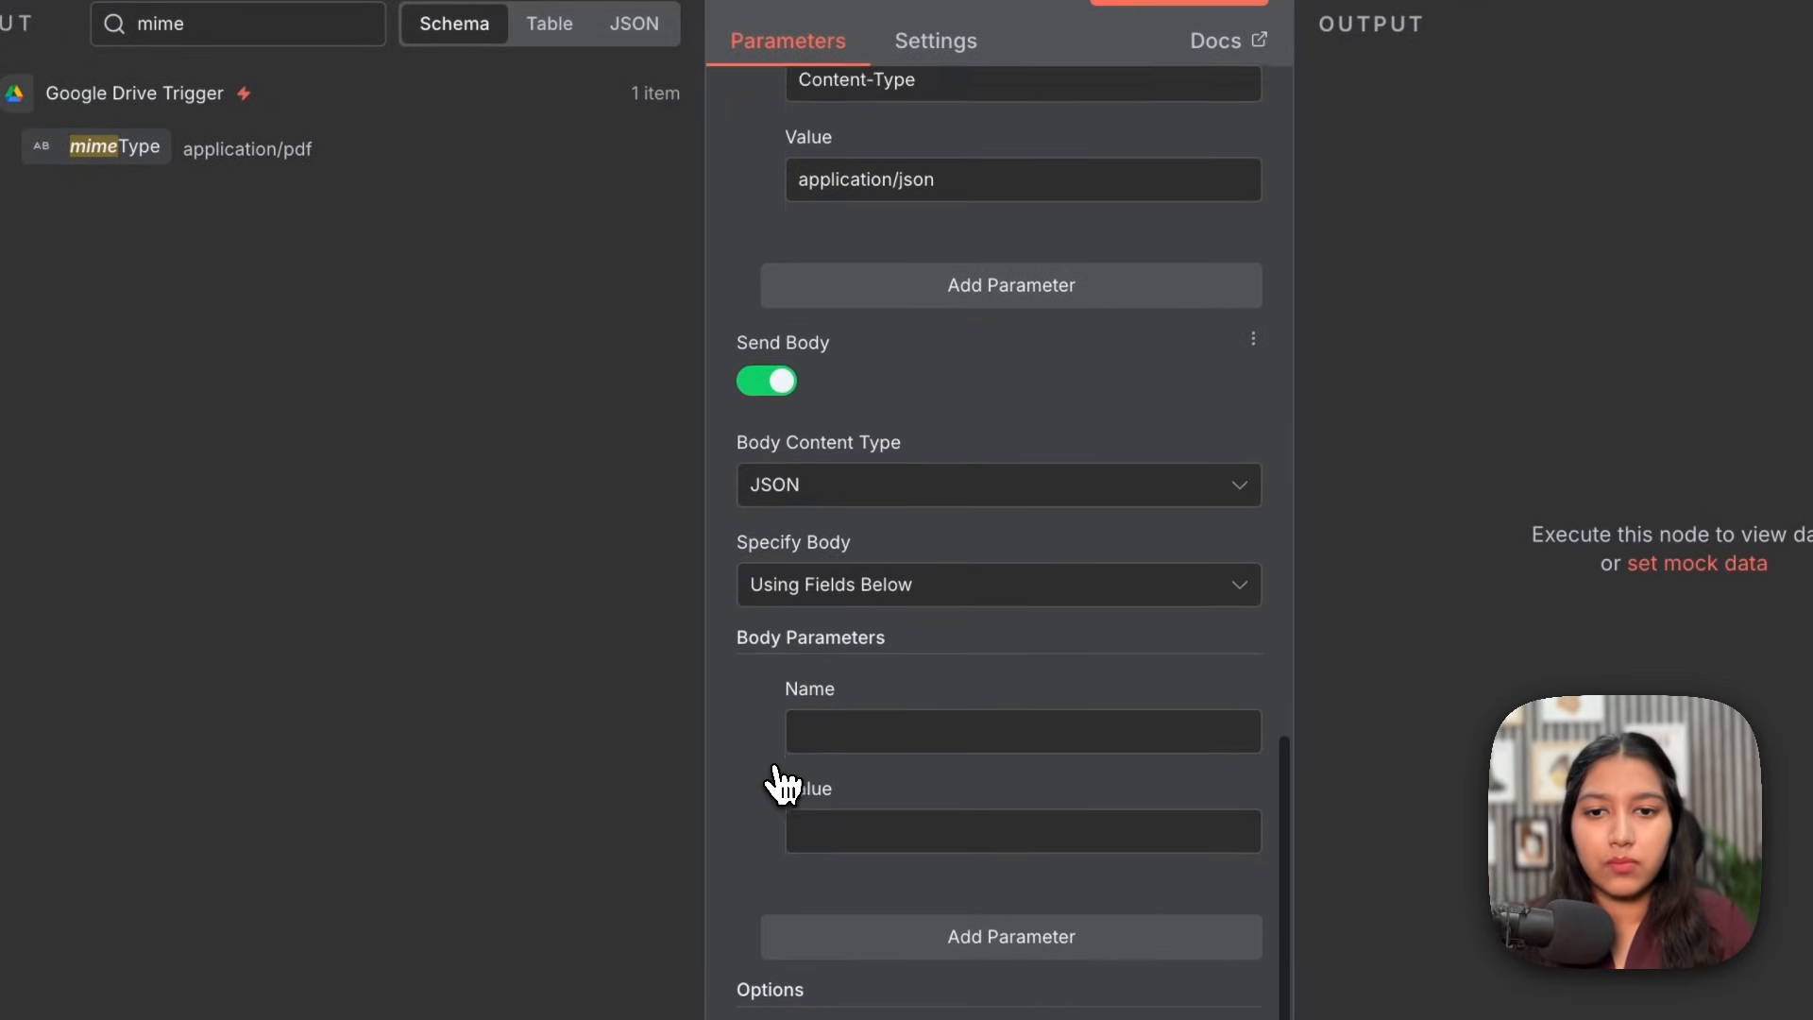
pyautogui.click(849, 566)
pyautogui.click(828, 687)
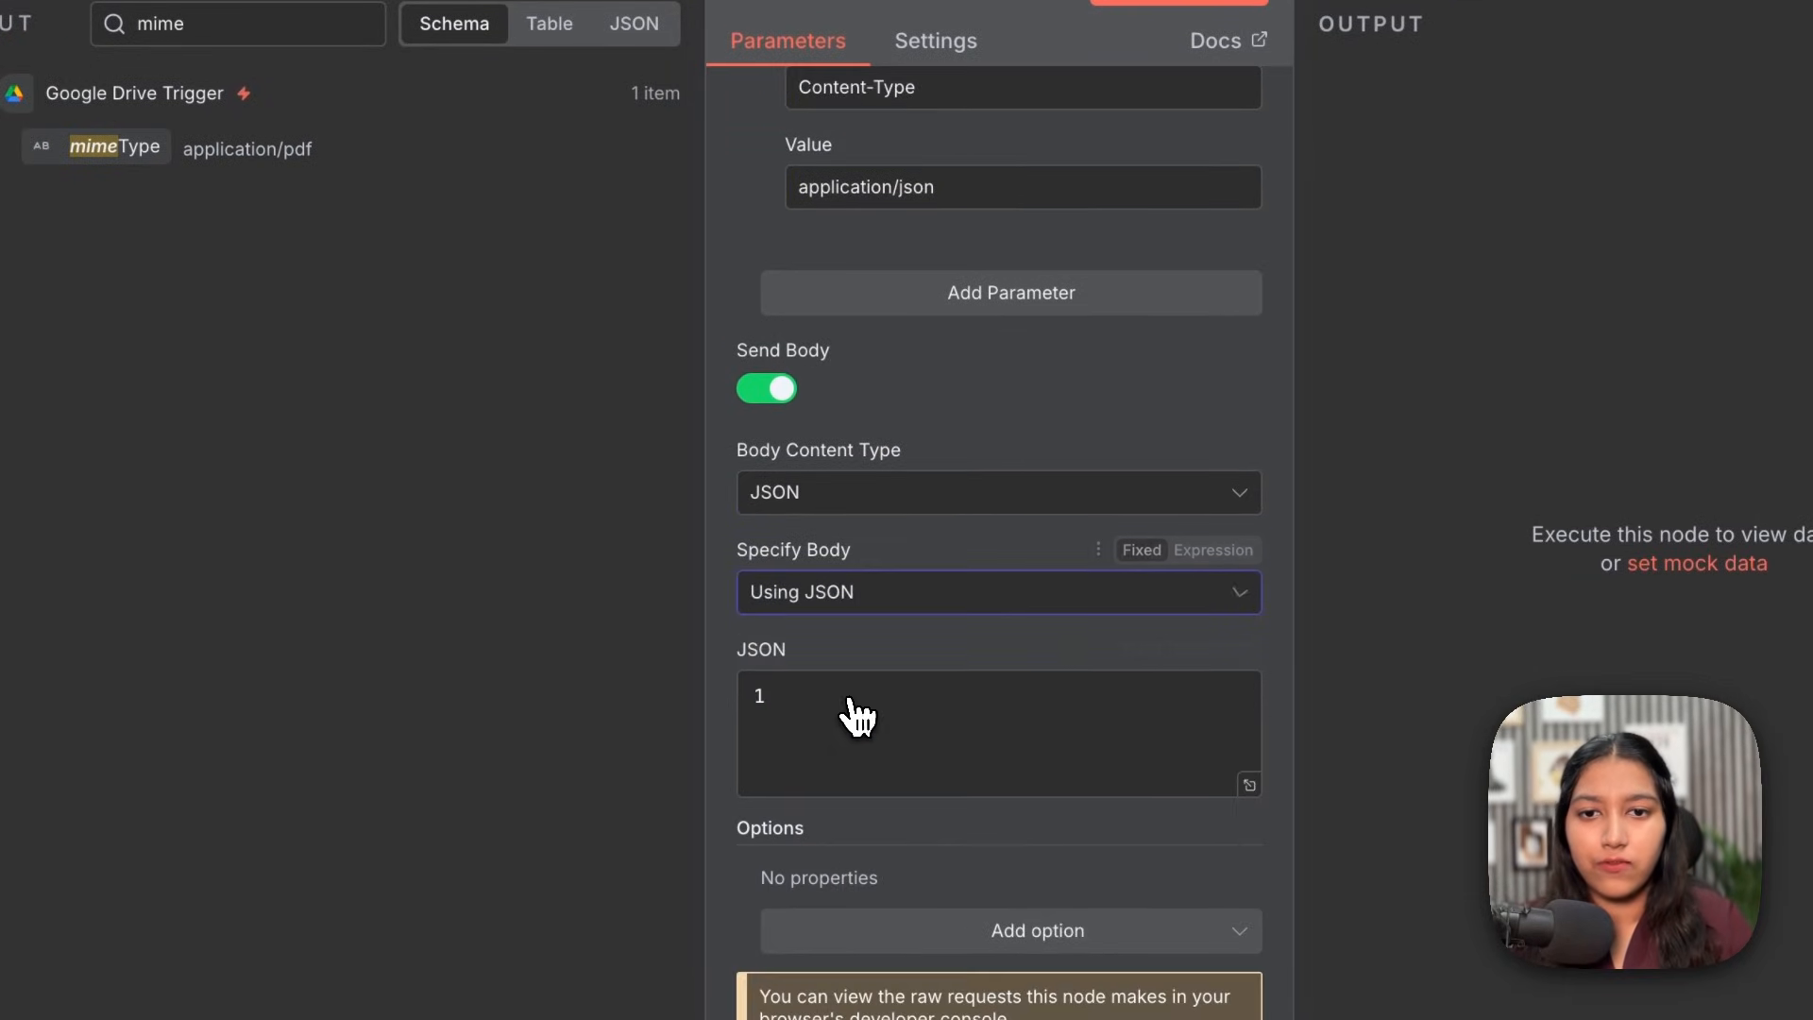
pyautogui.hotkey('ctrl', 'v')
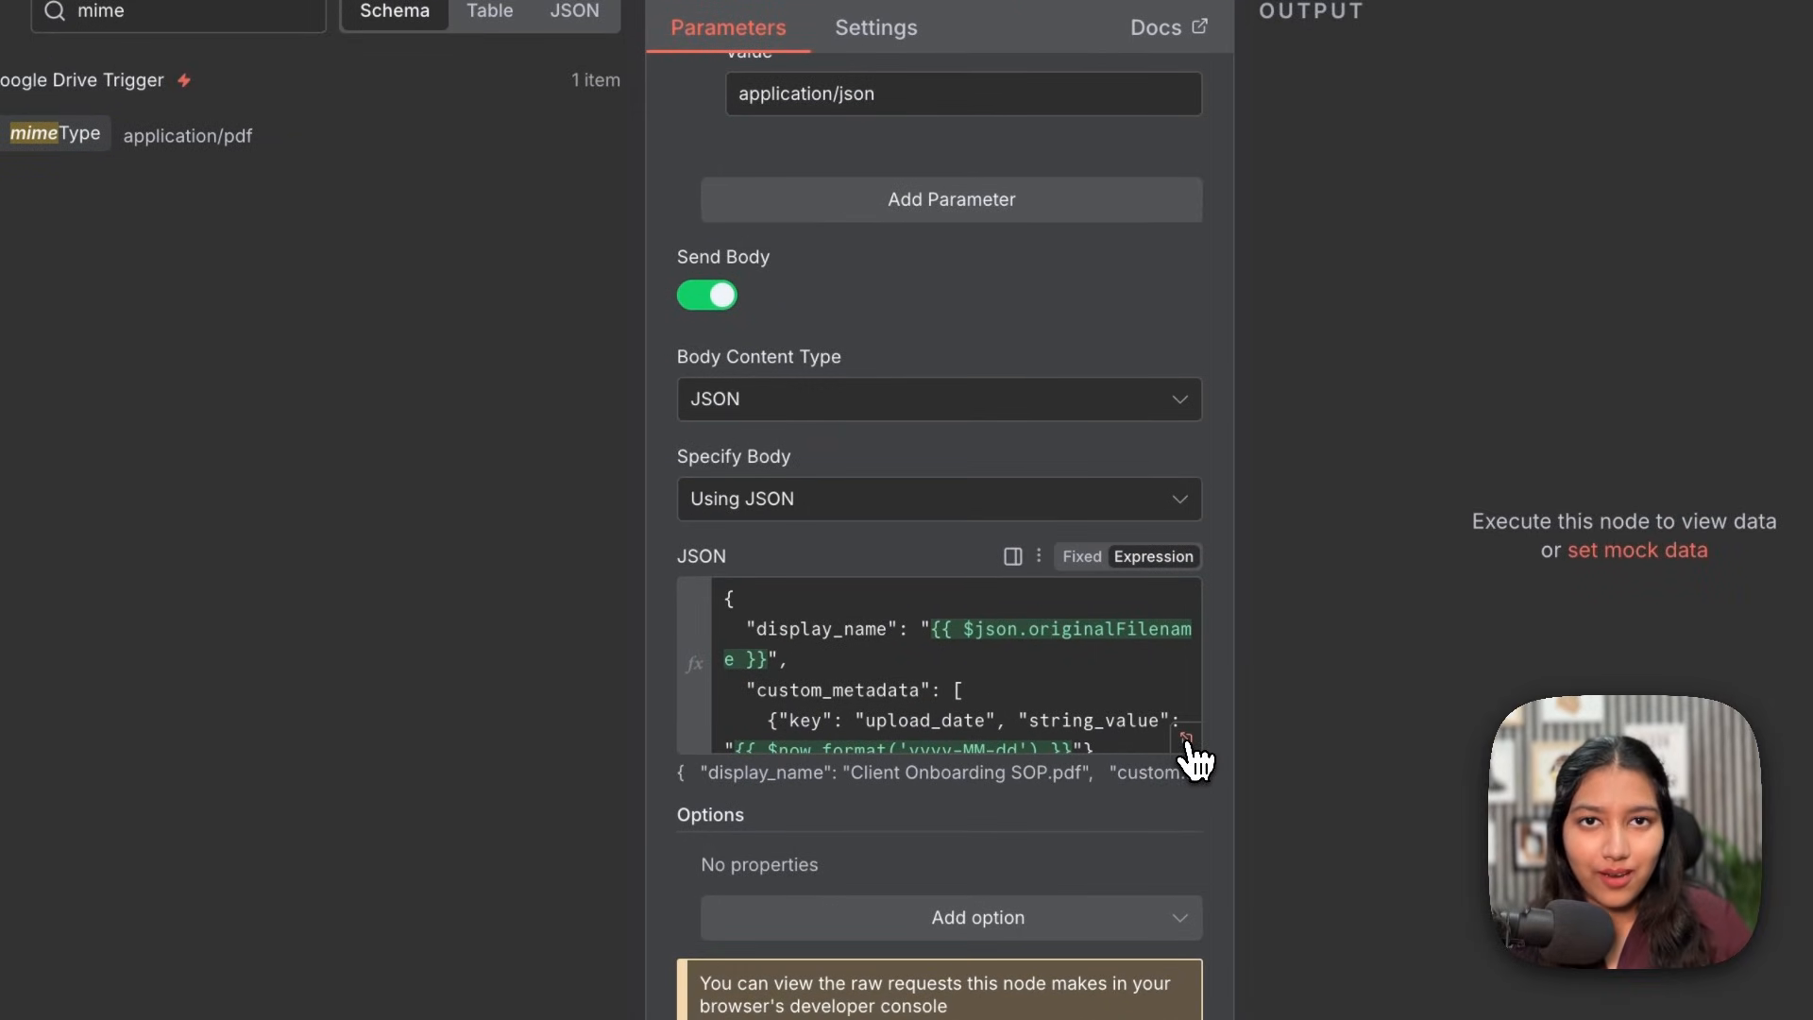
# Step: In the expression editor, check display_name's original filename expression and its resolved result
pyautogui.click(1186, 738)
pyautogui.moveTo(849, 281); pyautogui.dragTo(1178, 282)
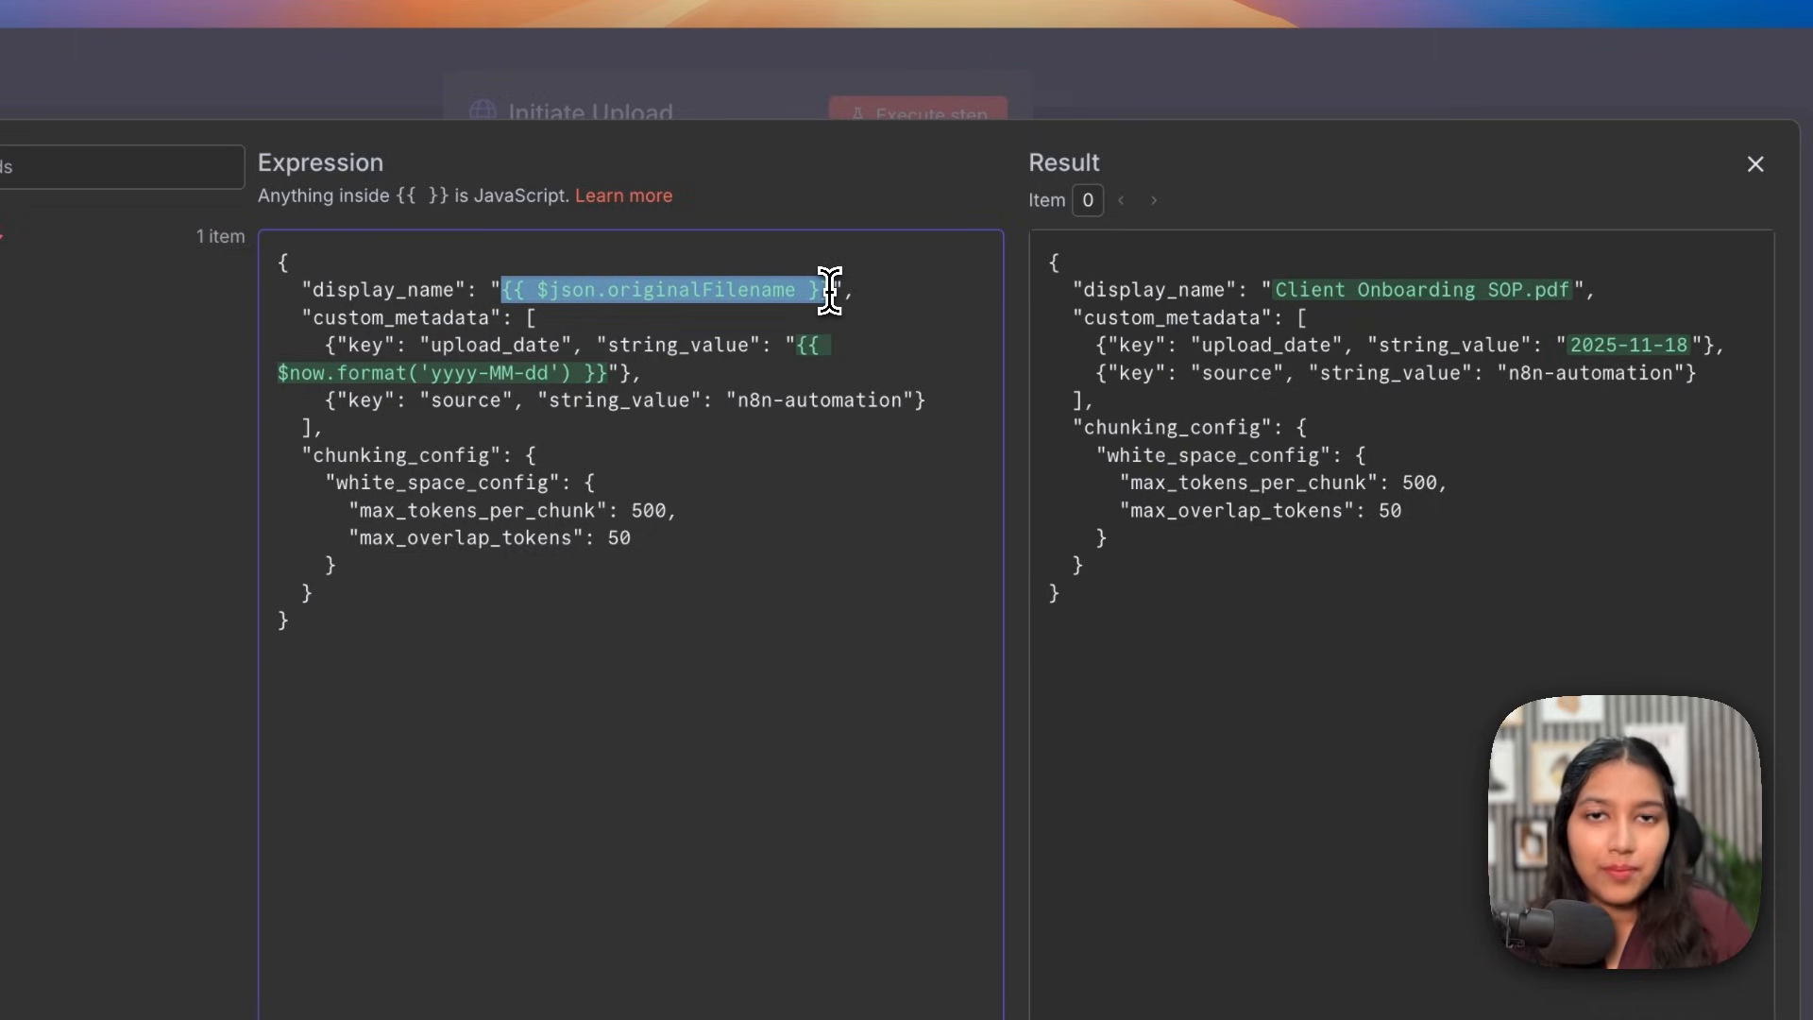
pyautogui.click(829, 290)
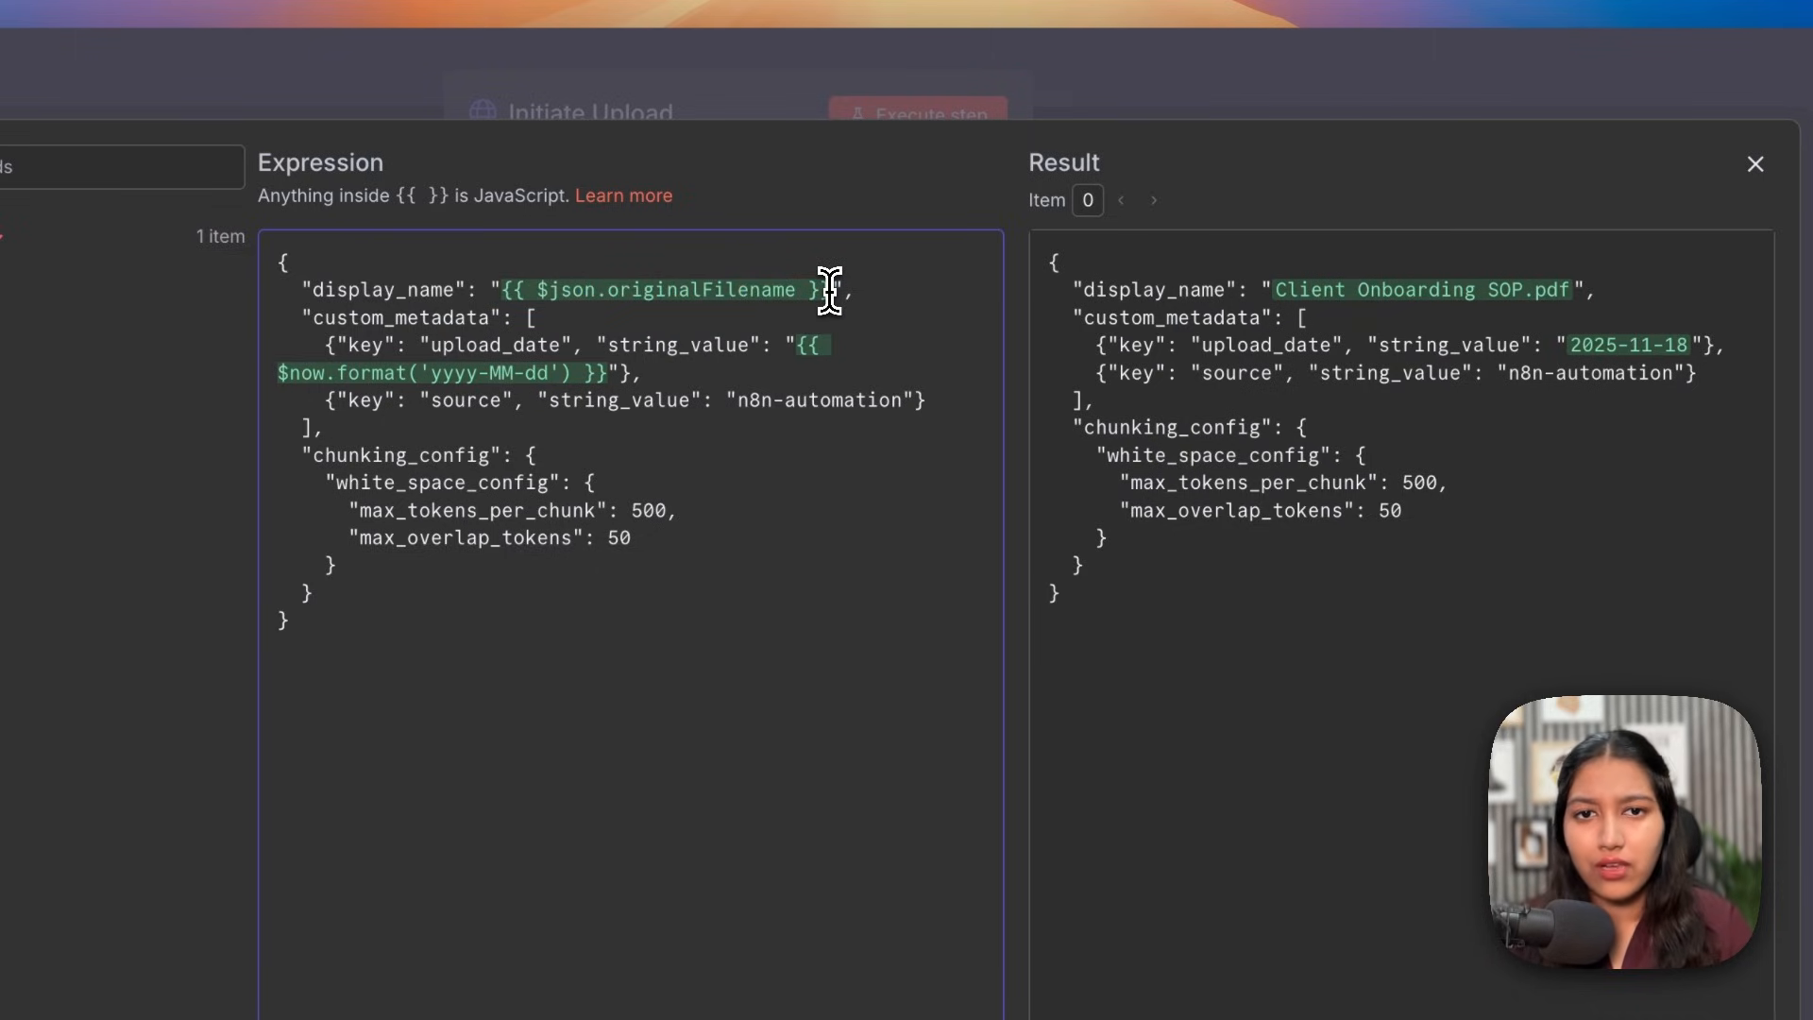
pyautogui.moveTo(1297, 299); pyautogui.dragTo(1571, 297)
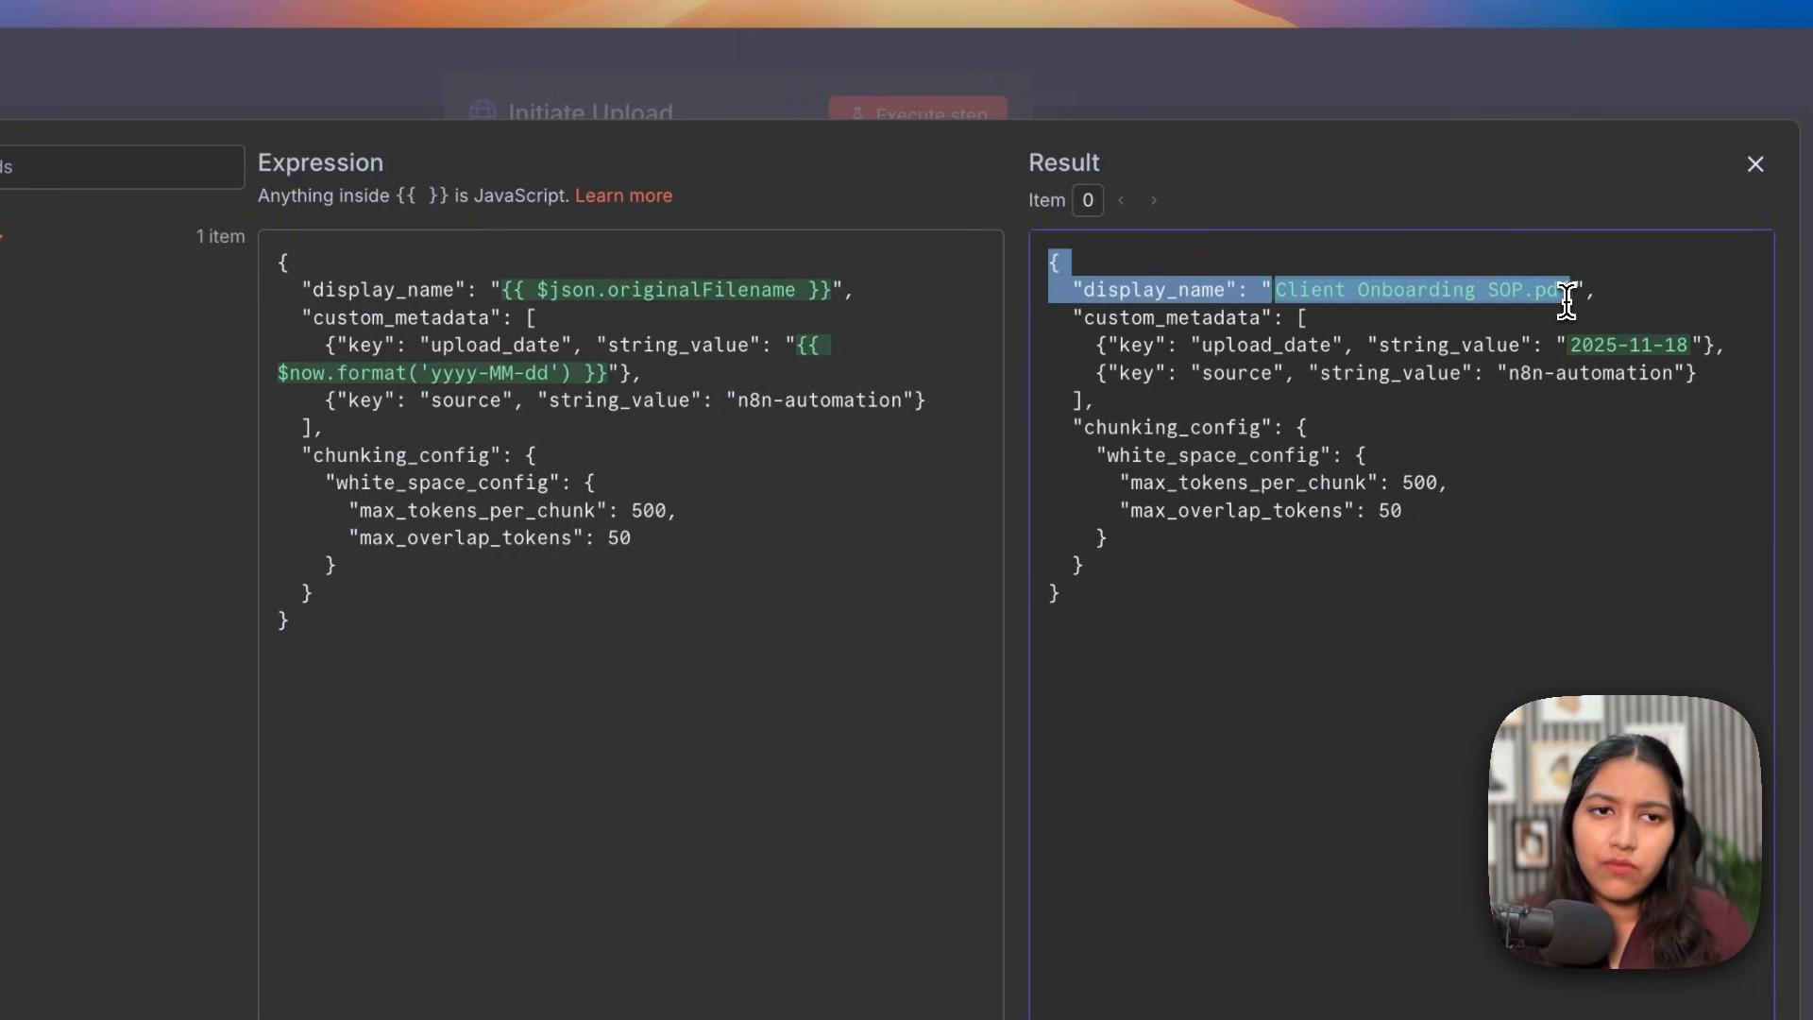
pyautogui.click(1567, 300)
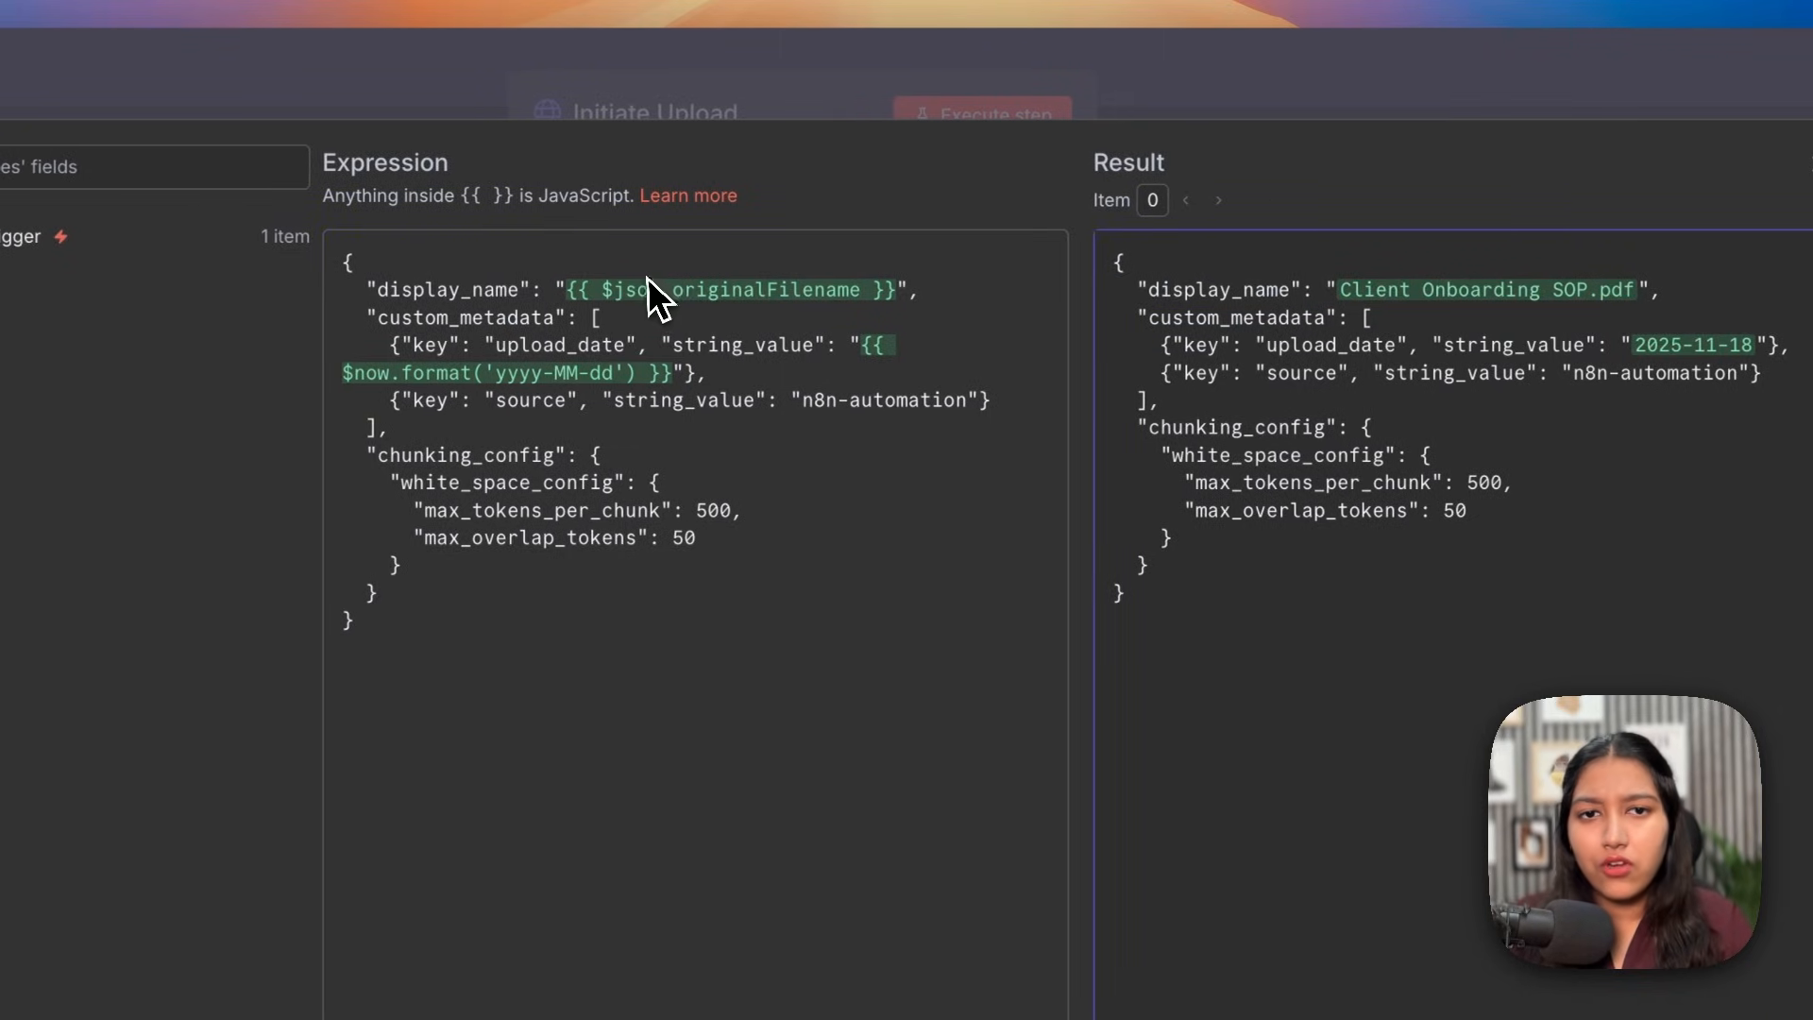
pyautogui.moveTo(1265, 291); pyautogui.dragTo(1543, 295)
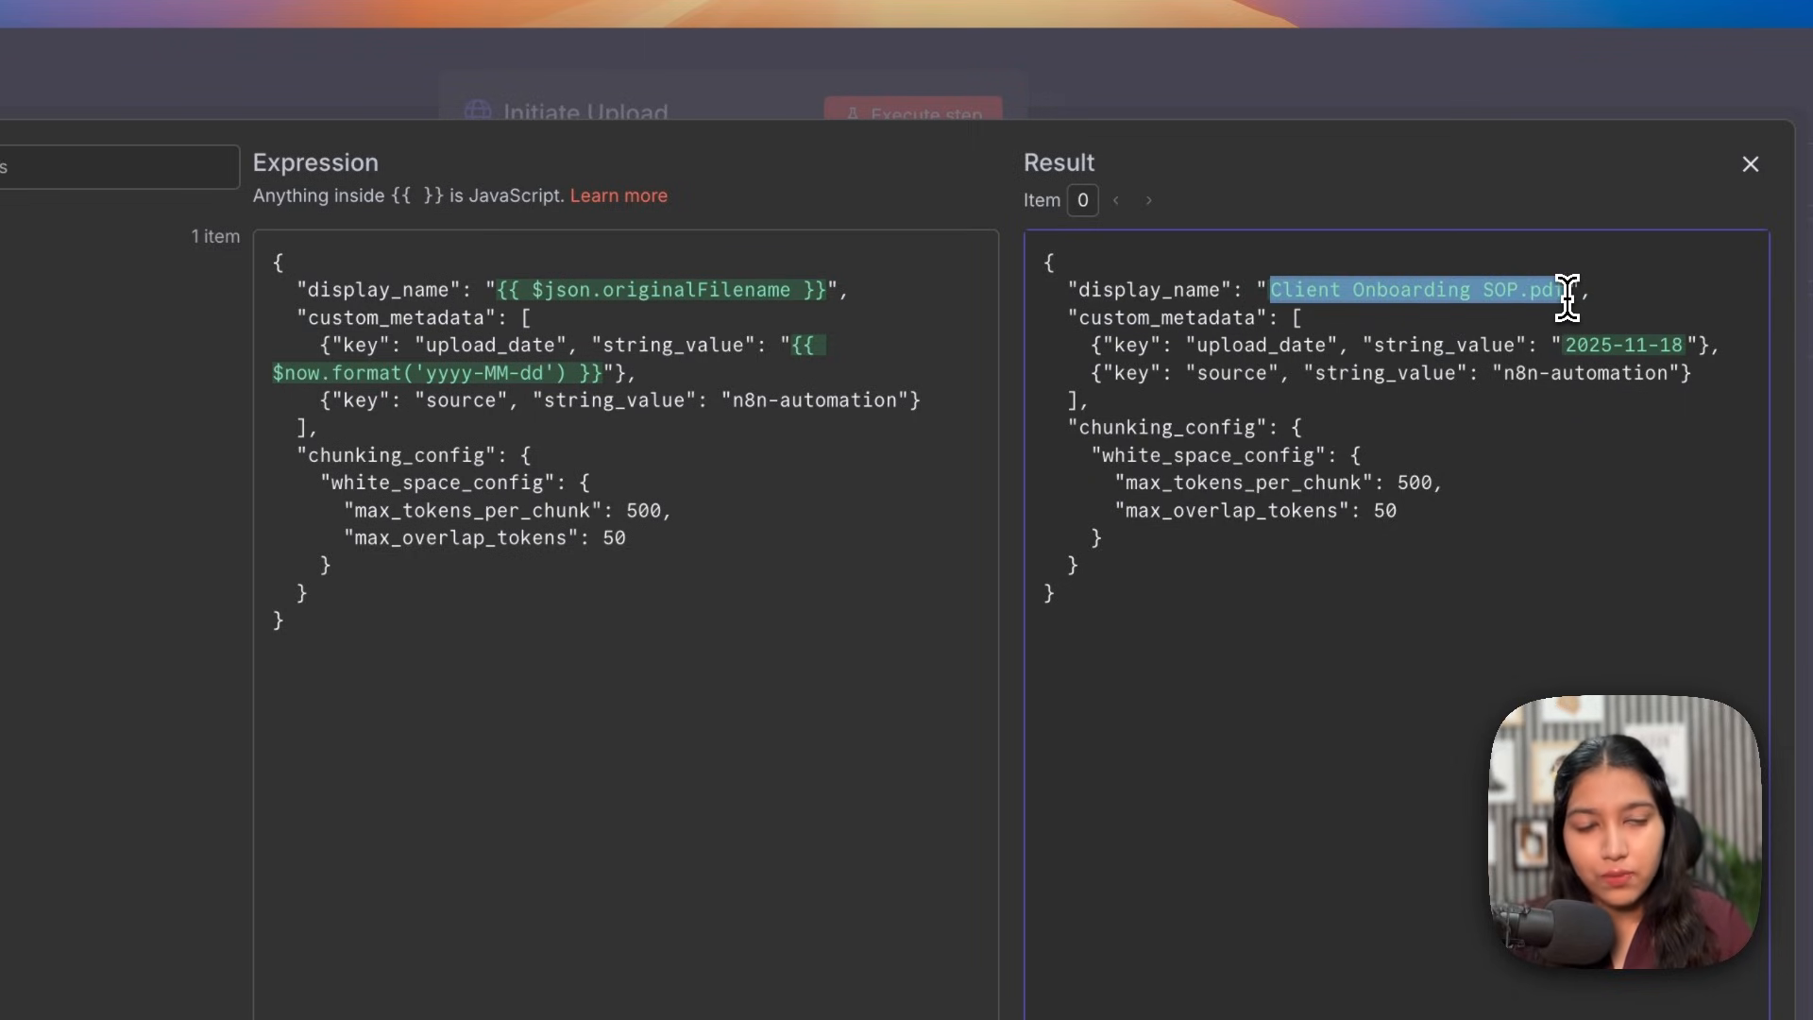
pyautogui.click(1566, 300)
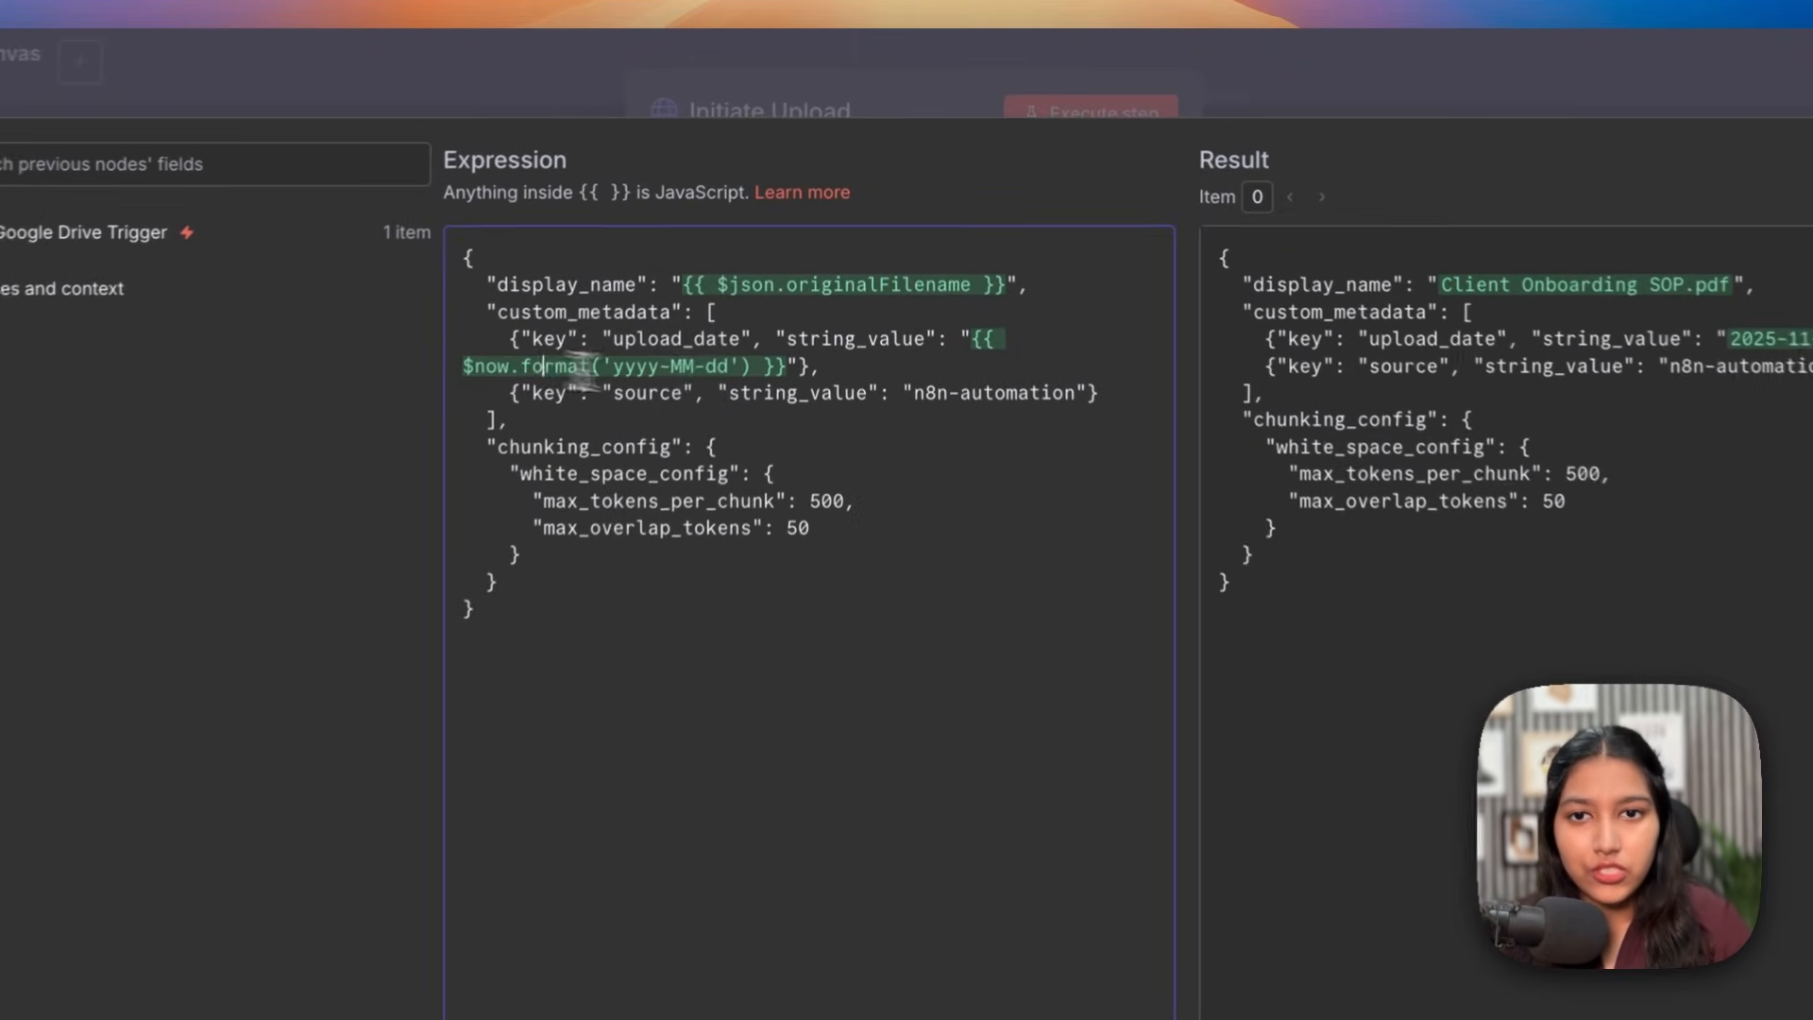
# Step: Review the upload_date format, 'n8n-automation' source metadata, 500-token chunks and 50-token overlap
pyautogui.moveTo(615, 294); pyautogui.dragTo(805, 293)
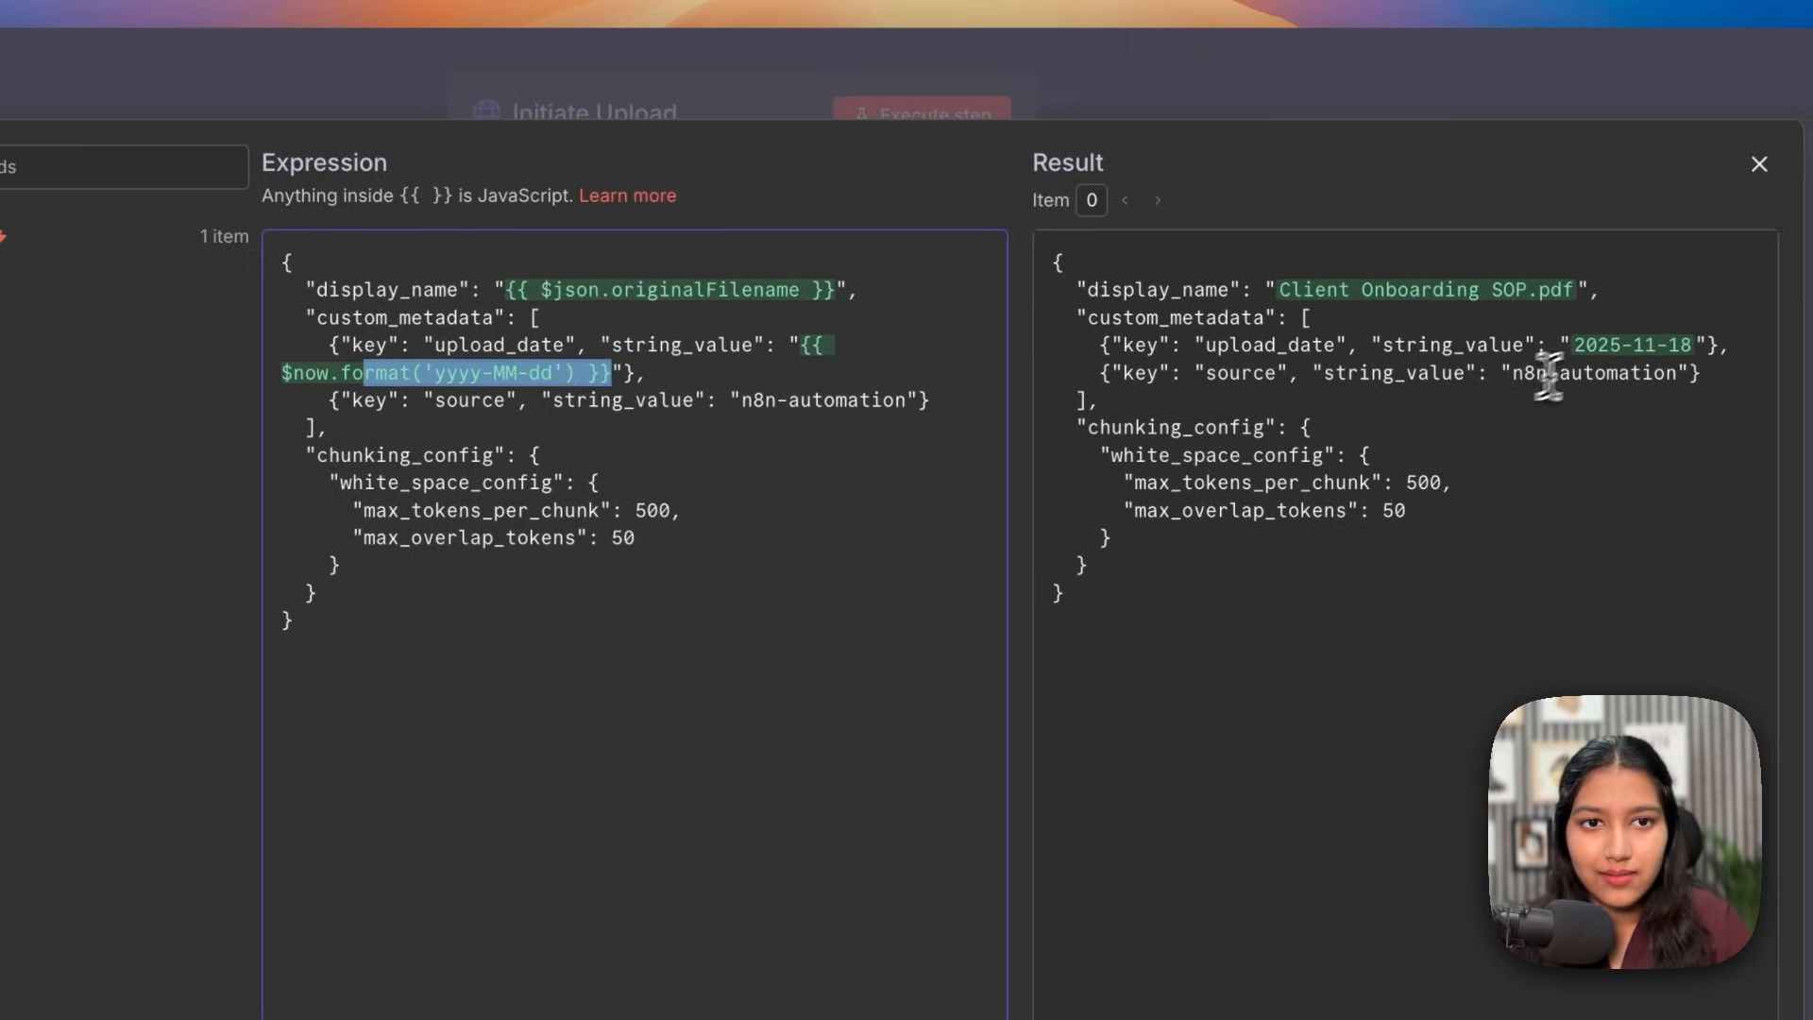
pyautogui.moveTo(580, 400); pyautogui.dragTo(704, 406)
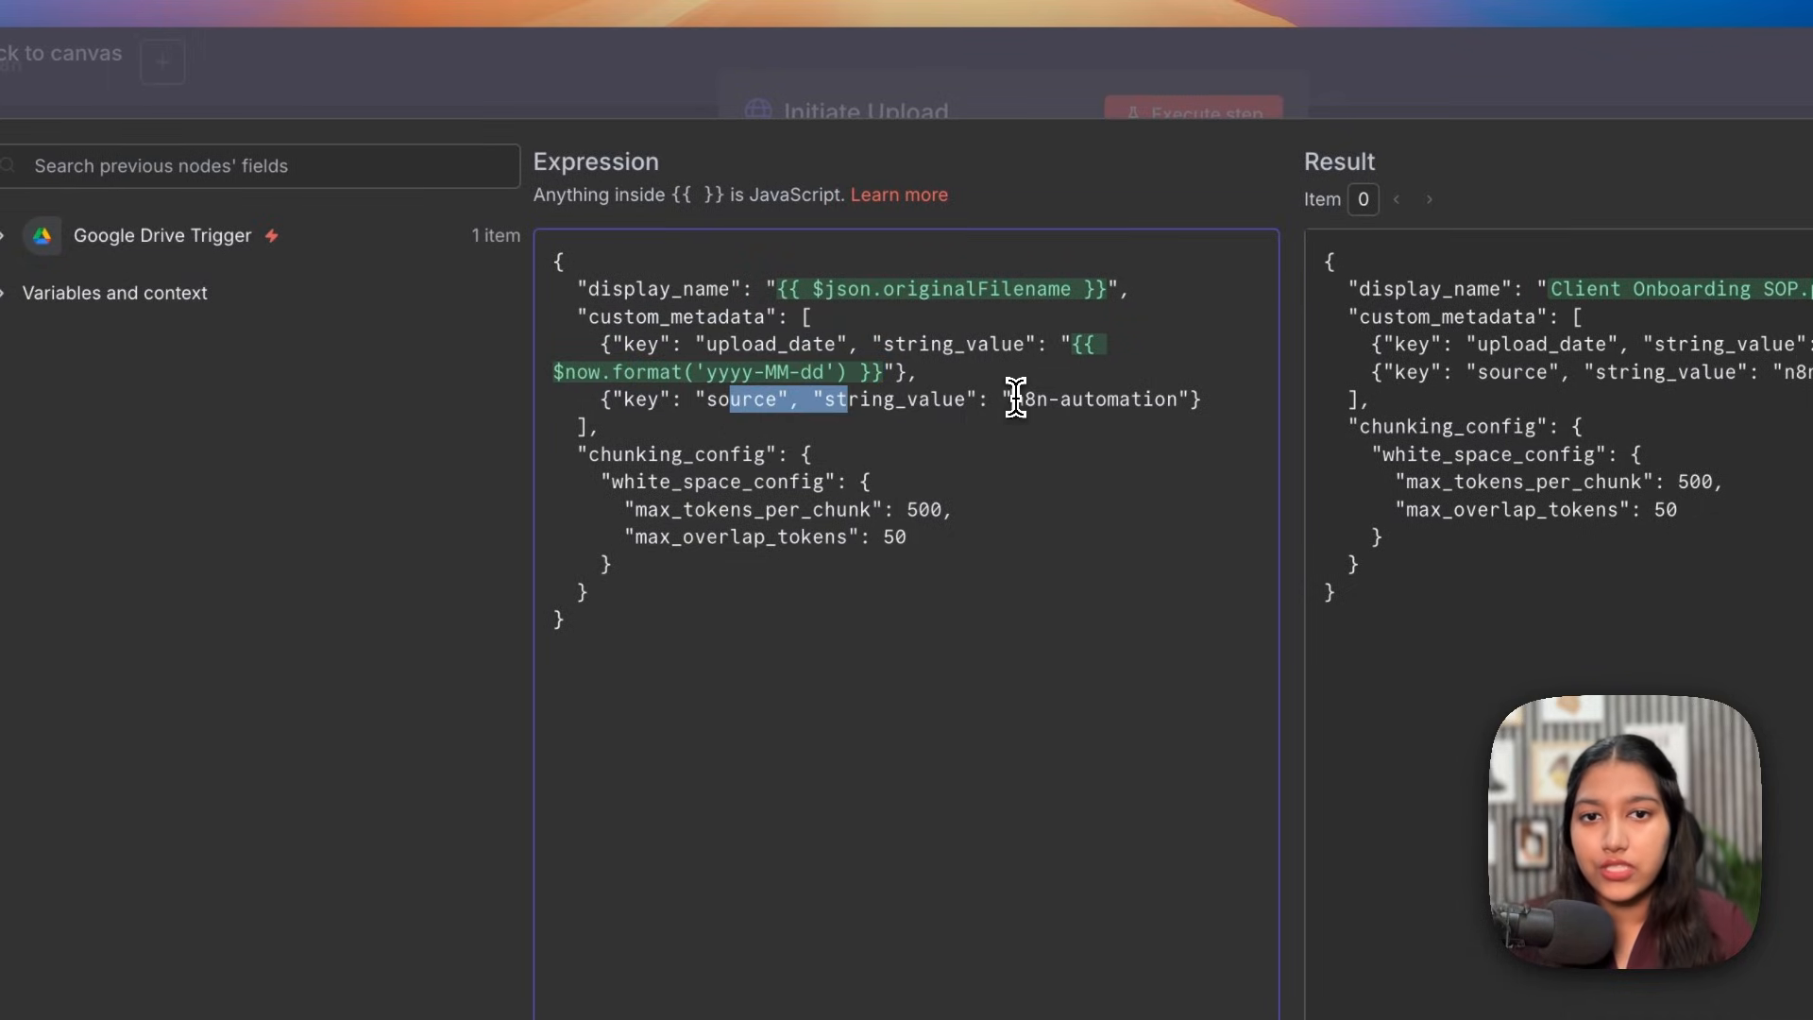
pyautogui.moveTo(1012, 399); pyautogui.dragTo(1182, 401)
pyautogui.moveTo(660, 454); pyautogui.dragTo(817, 607)
pyautogui.click(661, 587)
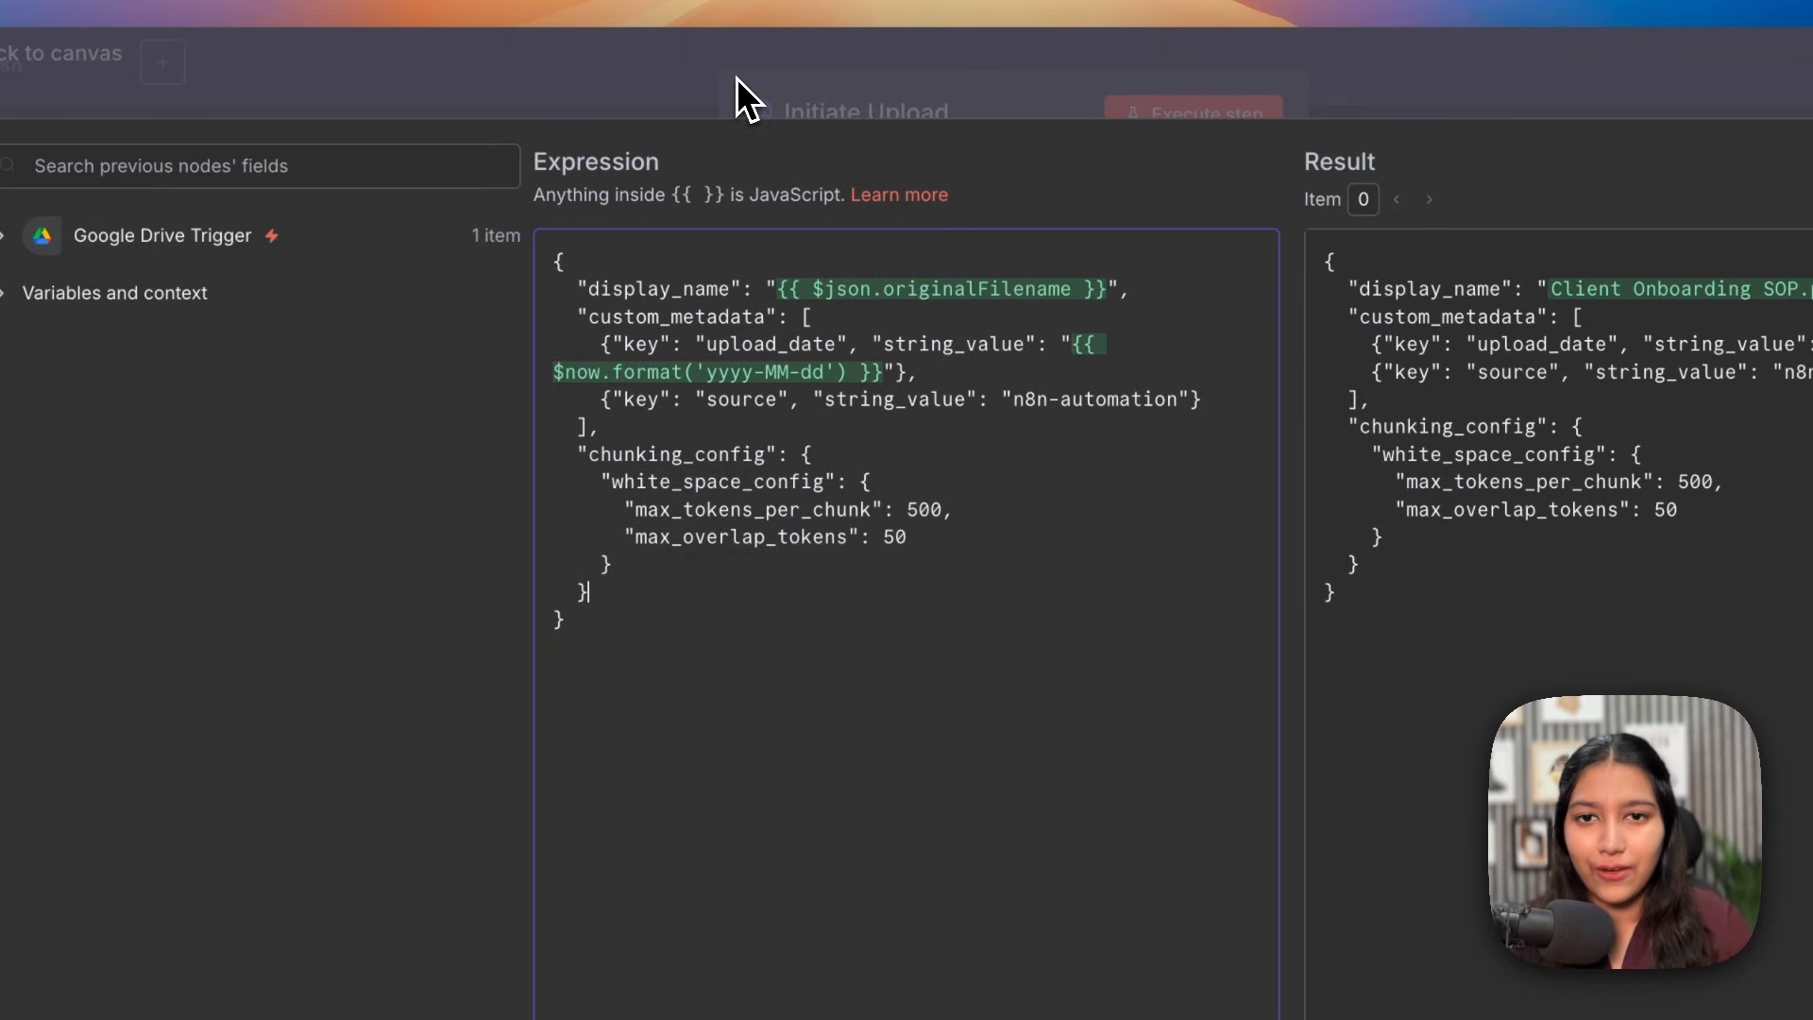
pyautogui.moveTo(883, 536); pyautogui.dragTo(979, 524)
pyautogui.click(979, 524)
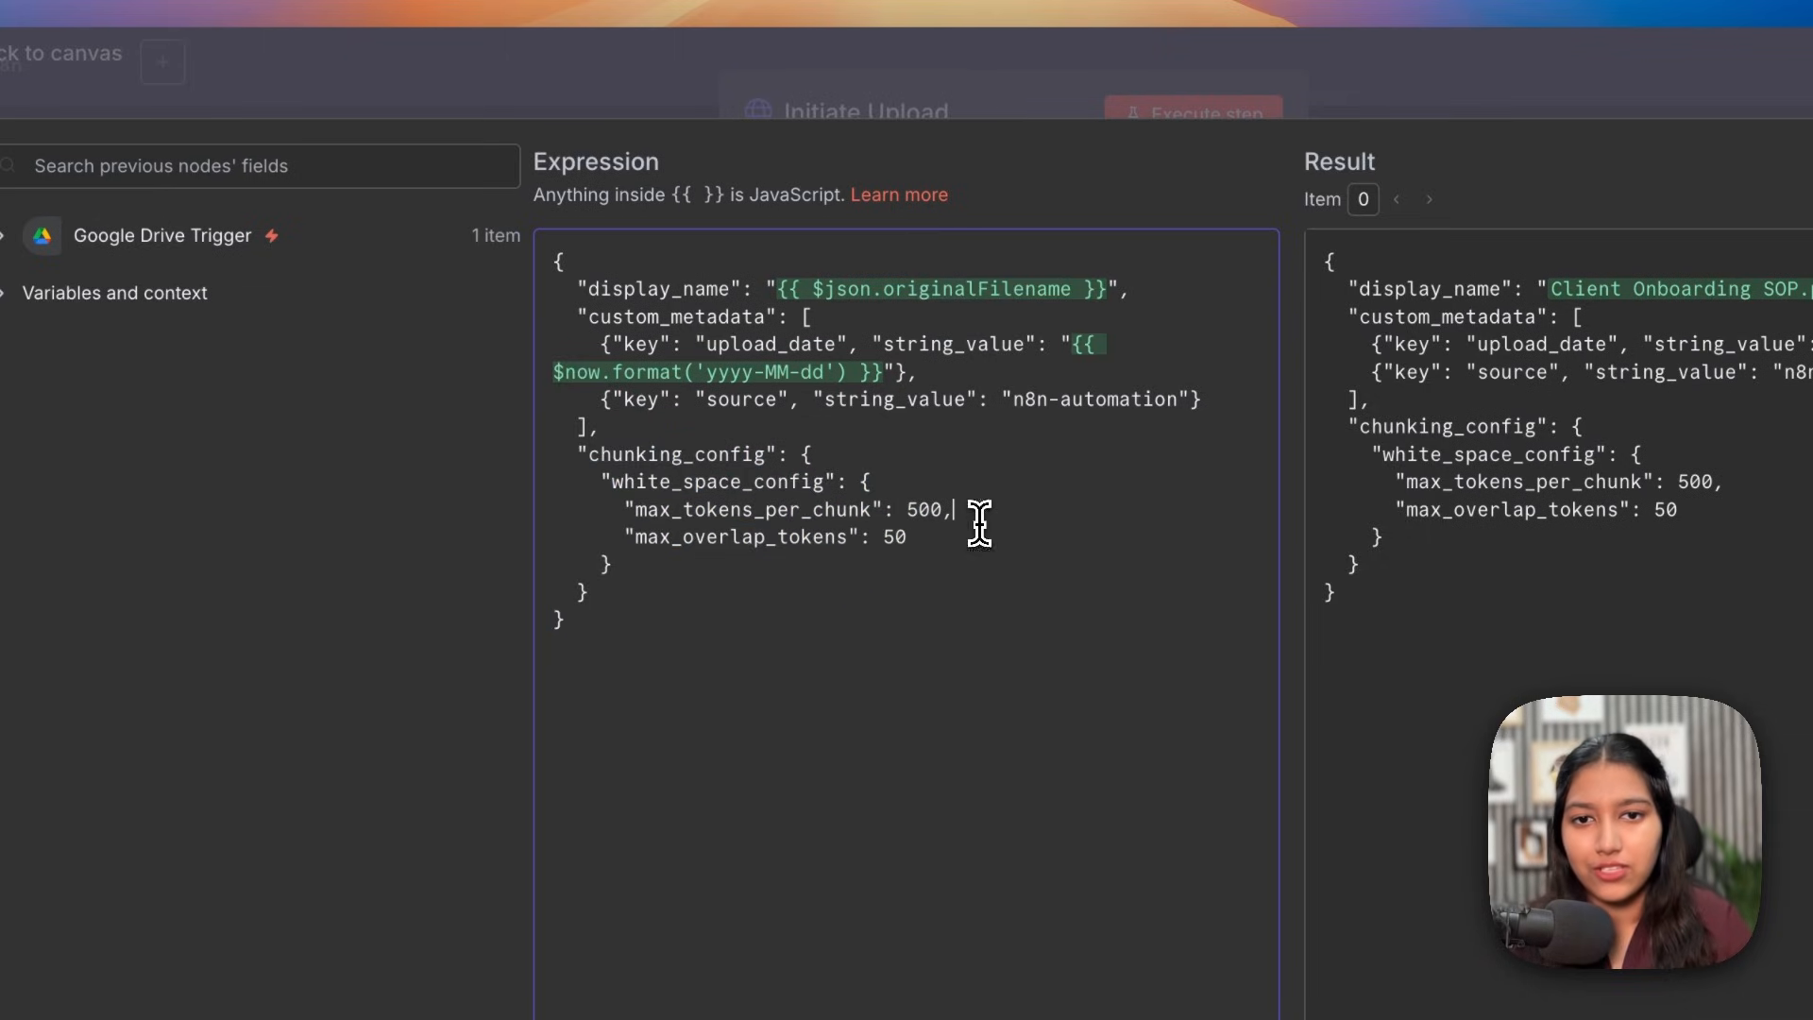
# Step: Set display_name to the trigger's originalFilename field, found by searching 'filename'
pyautogui.moveTo(1101, 290); pyautogui.dragTo(783, 281)
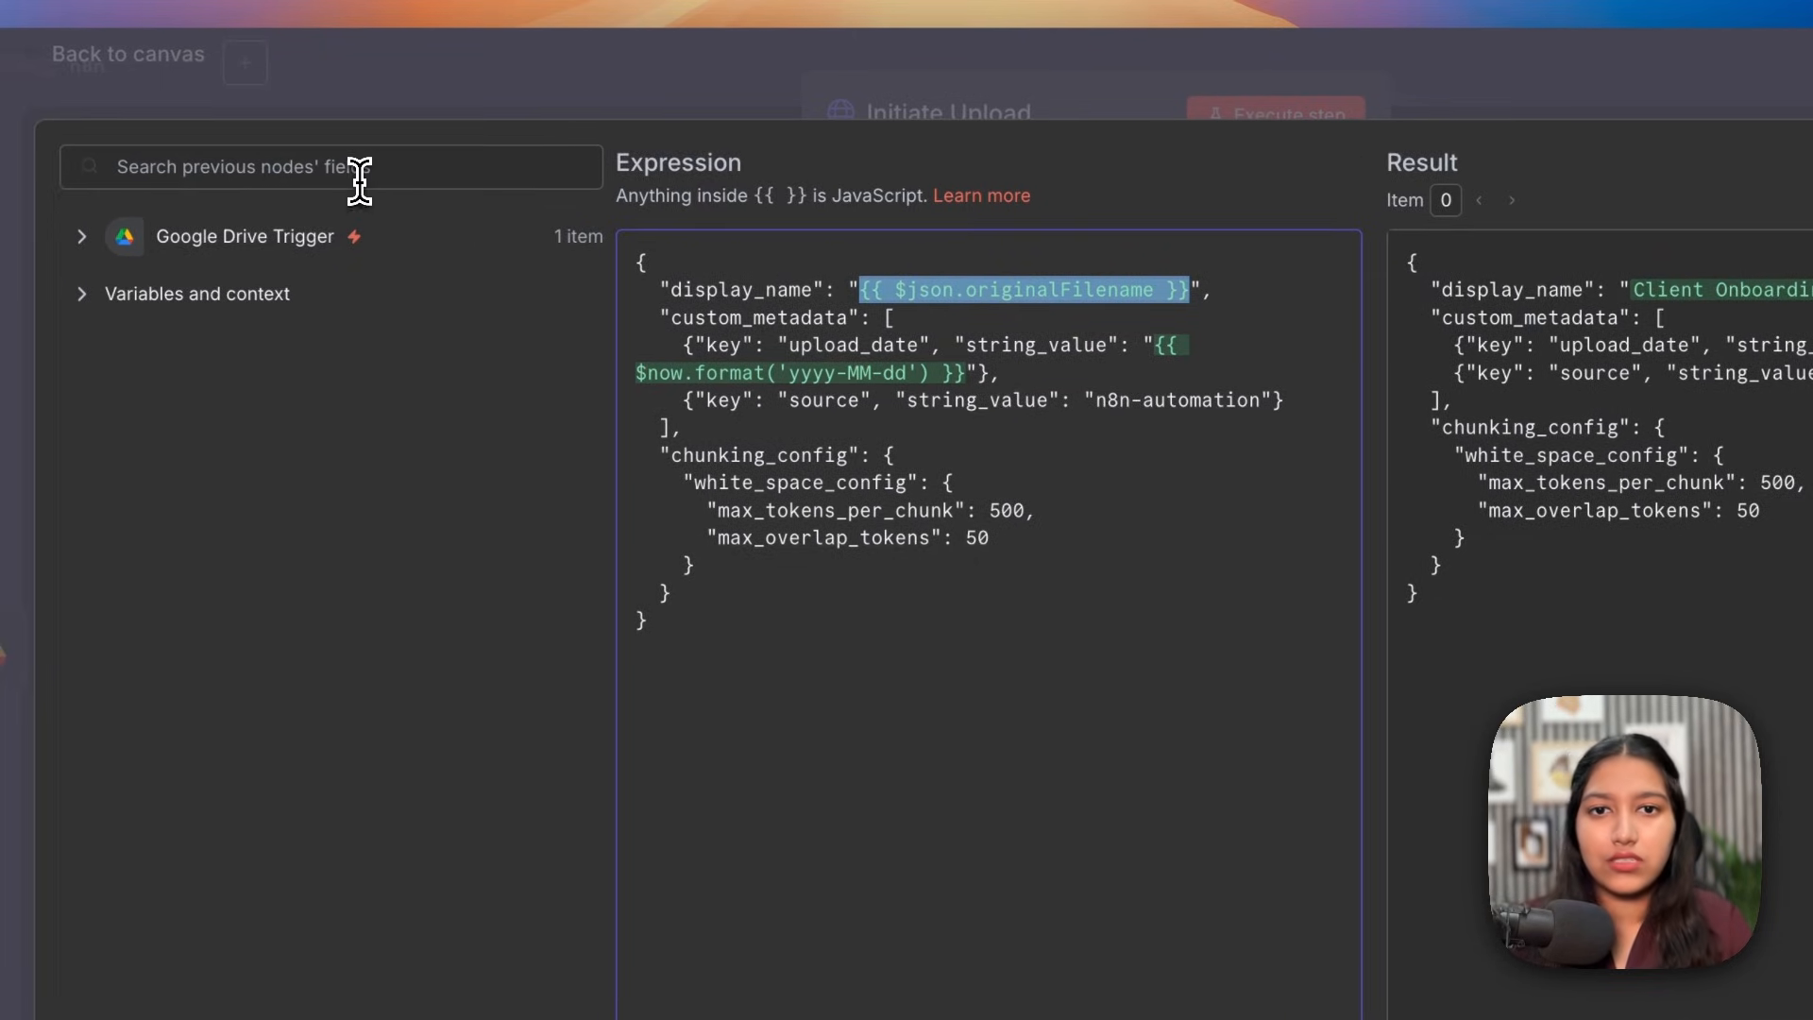
pyautogui.click(360, 177)
pyautogui.write('filename')
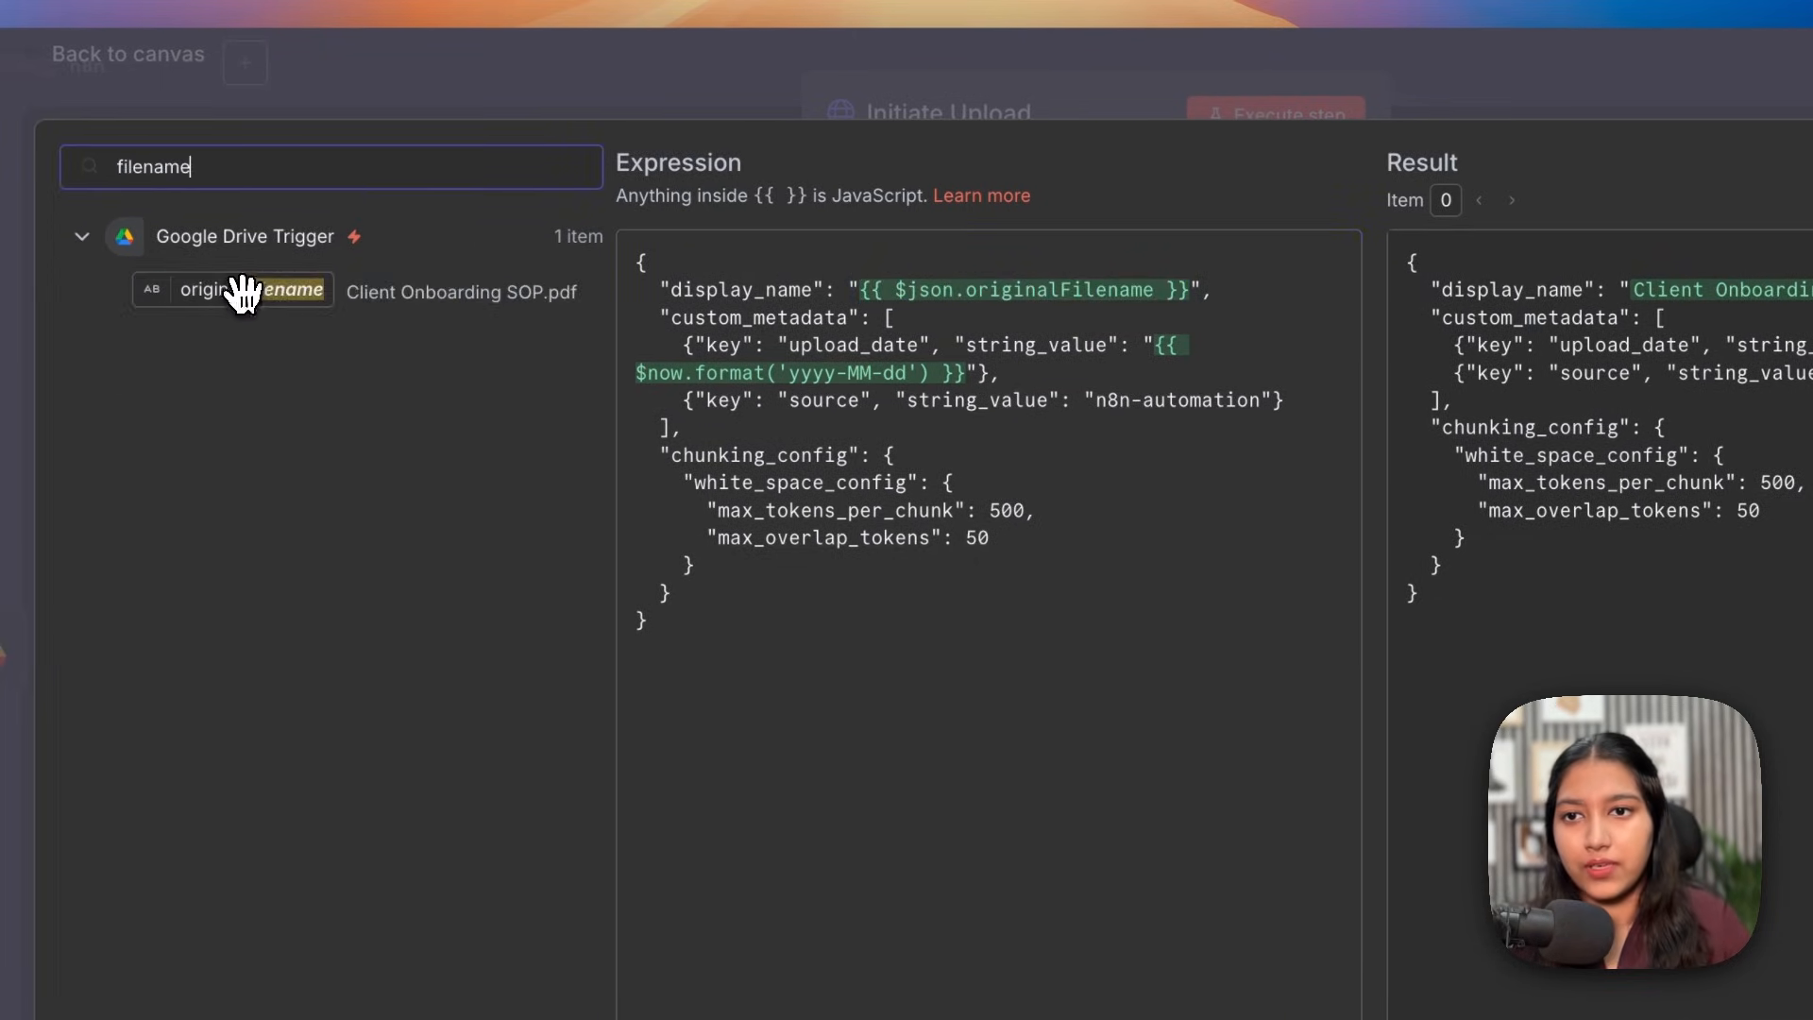
pyautogui.moveTo(239, 299)
pyautogui.mouseDown()
pyautogui.moveTo(899, 286)
pyautogui.moveTo(242, 303)
pyautogui.mouseUp()
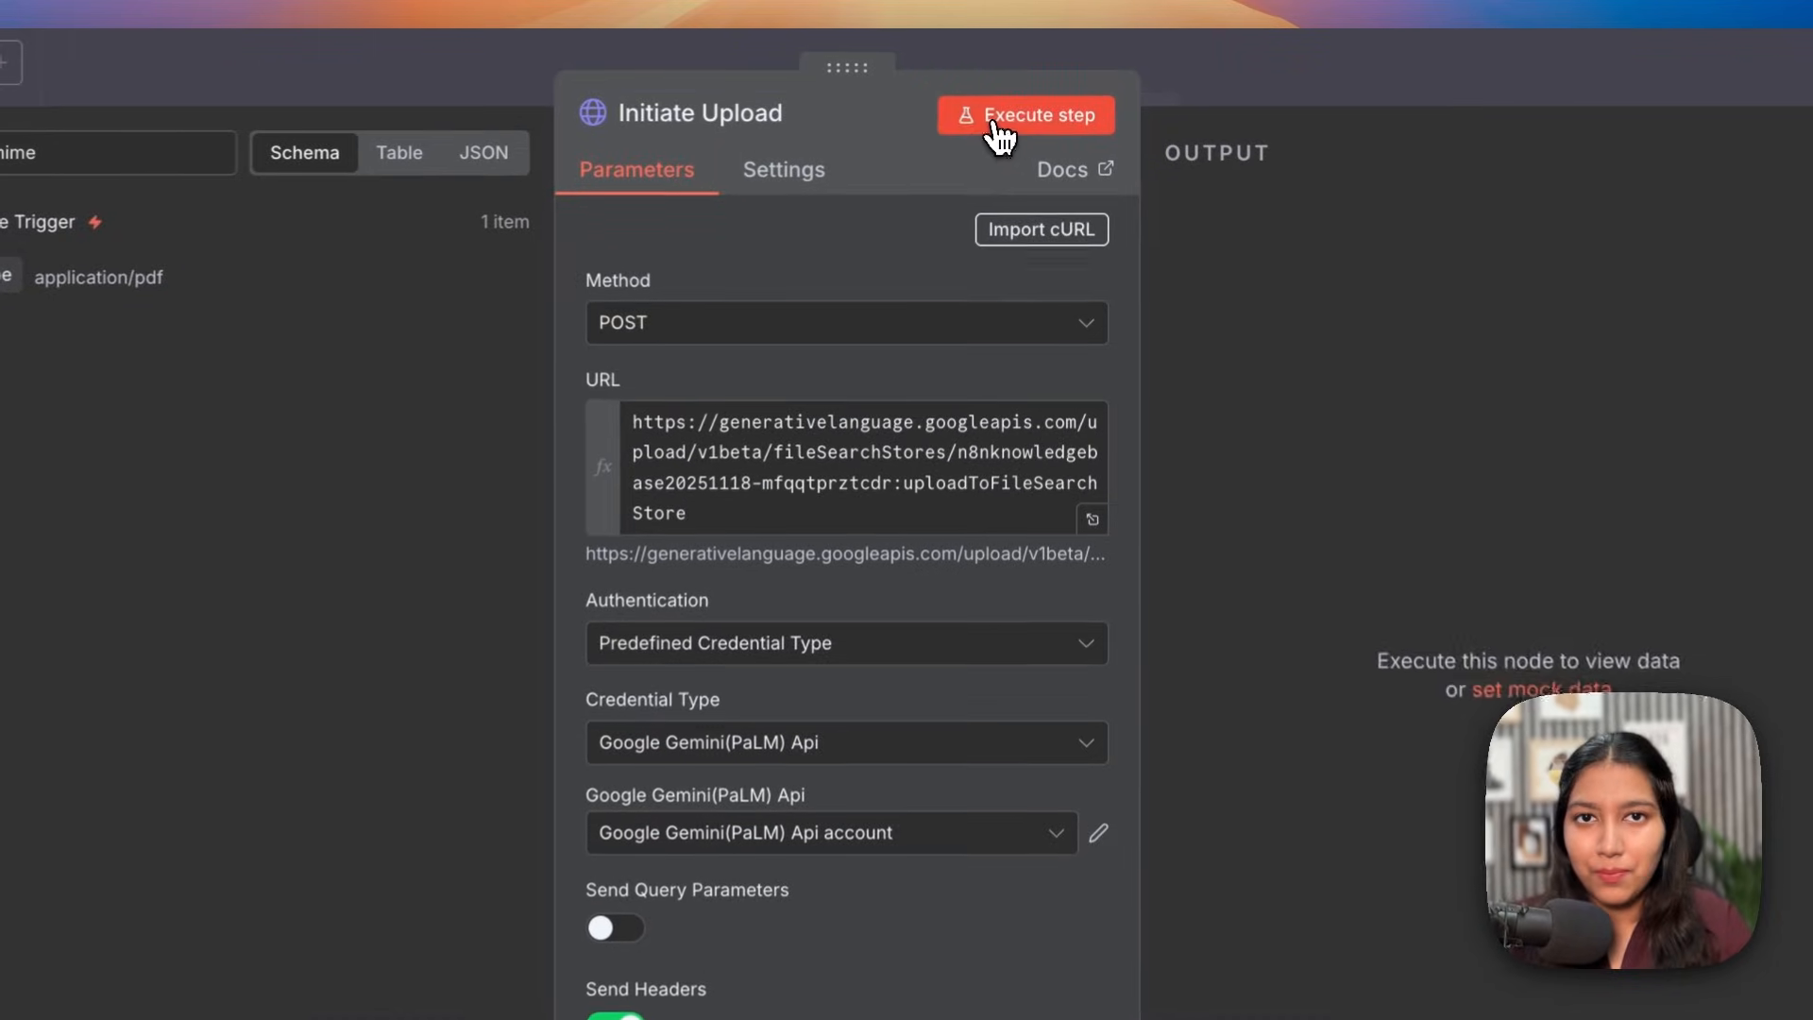
# Step: Add the Response option with headers and status included, and rerun Initiate Upload successfully
pyautogui.click(1022, 104)
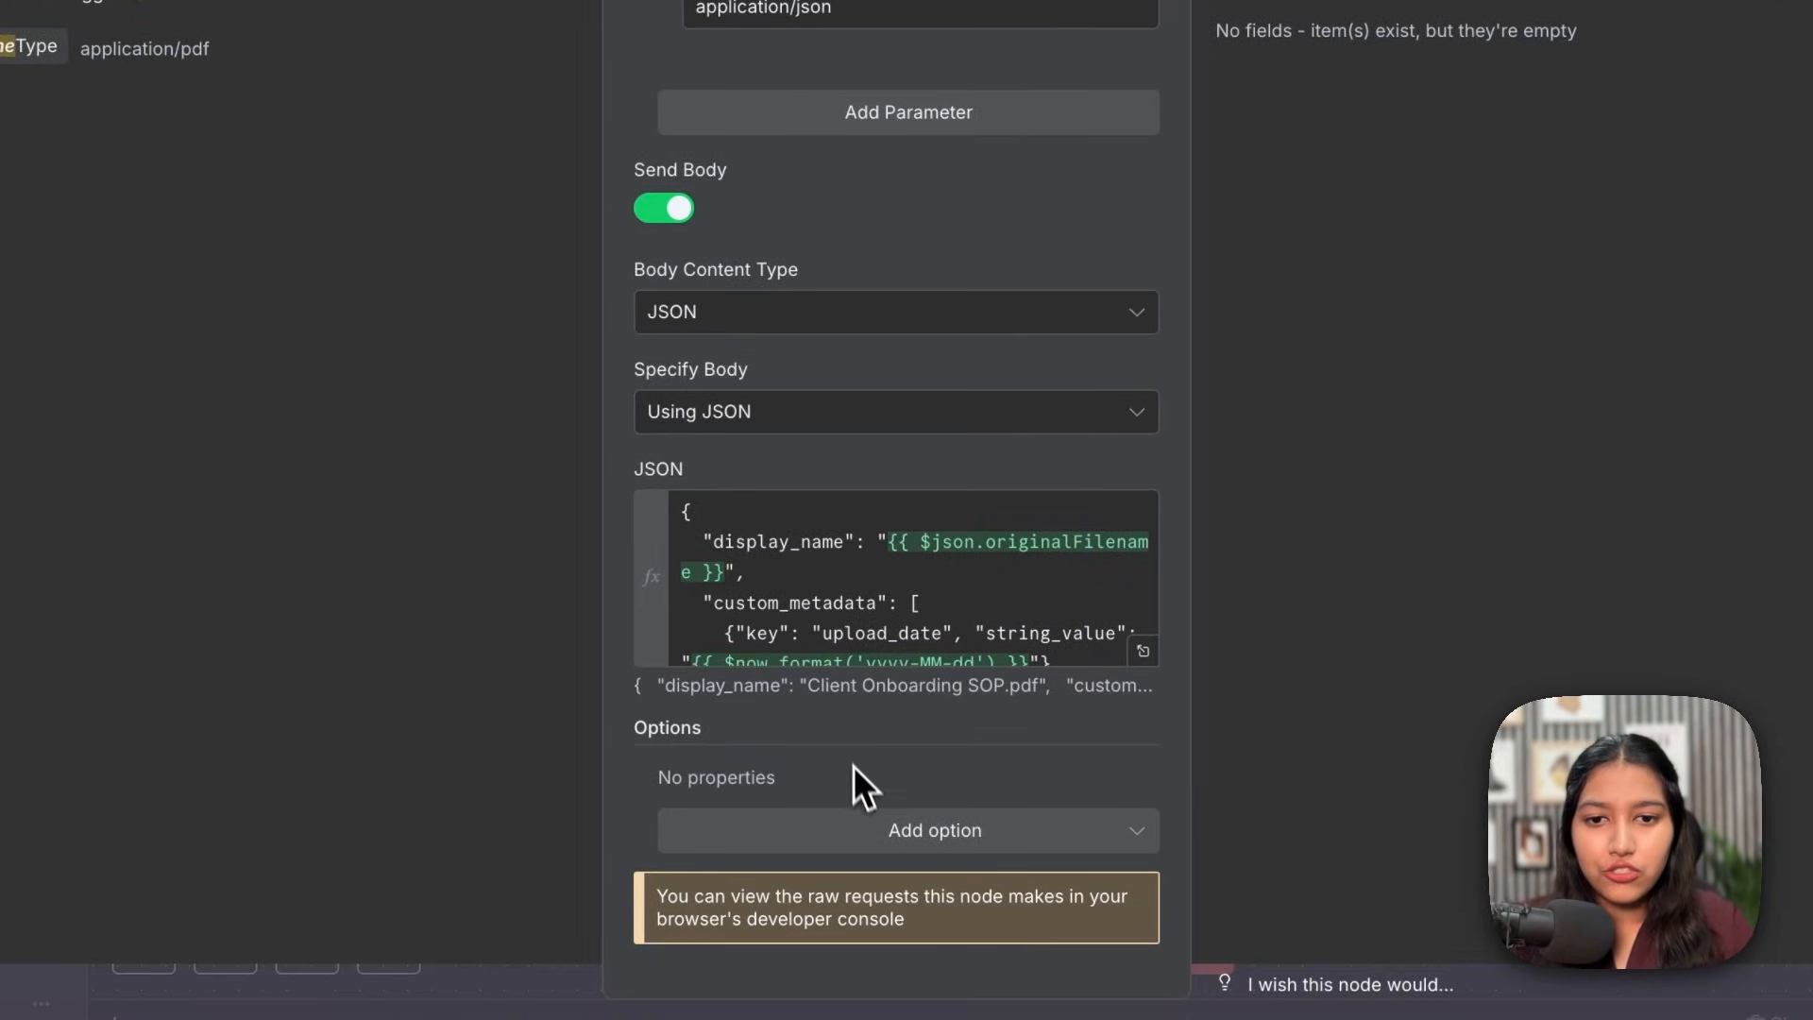
pyautogui.click(885, 849)
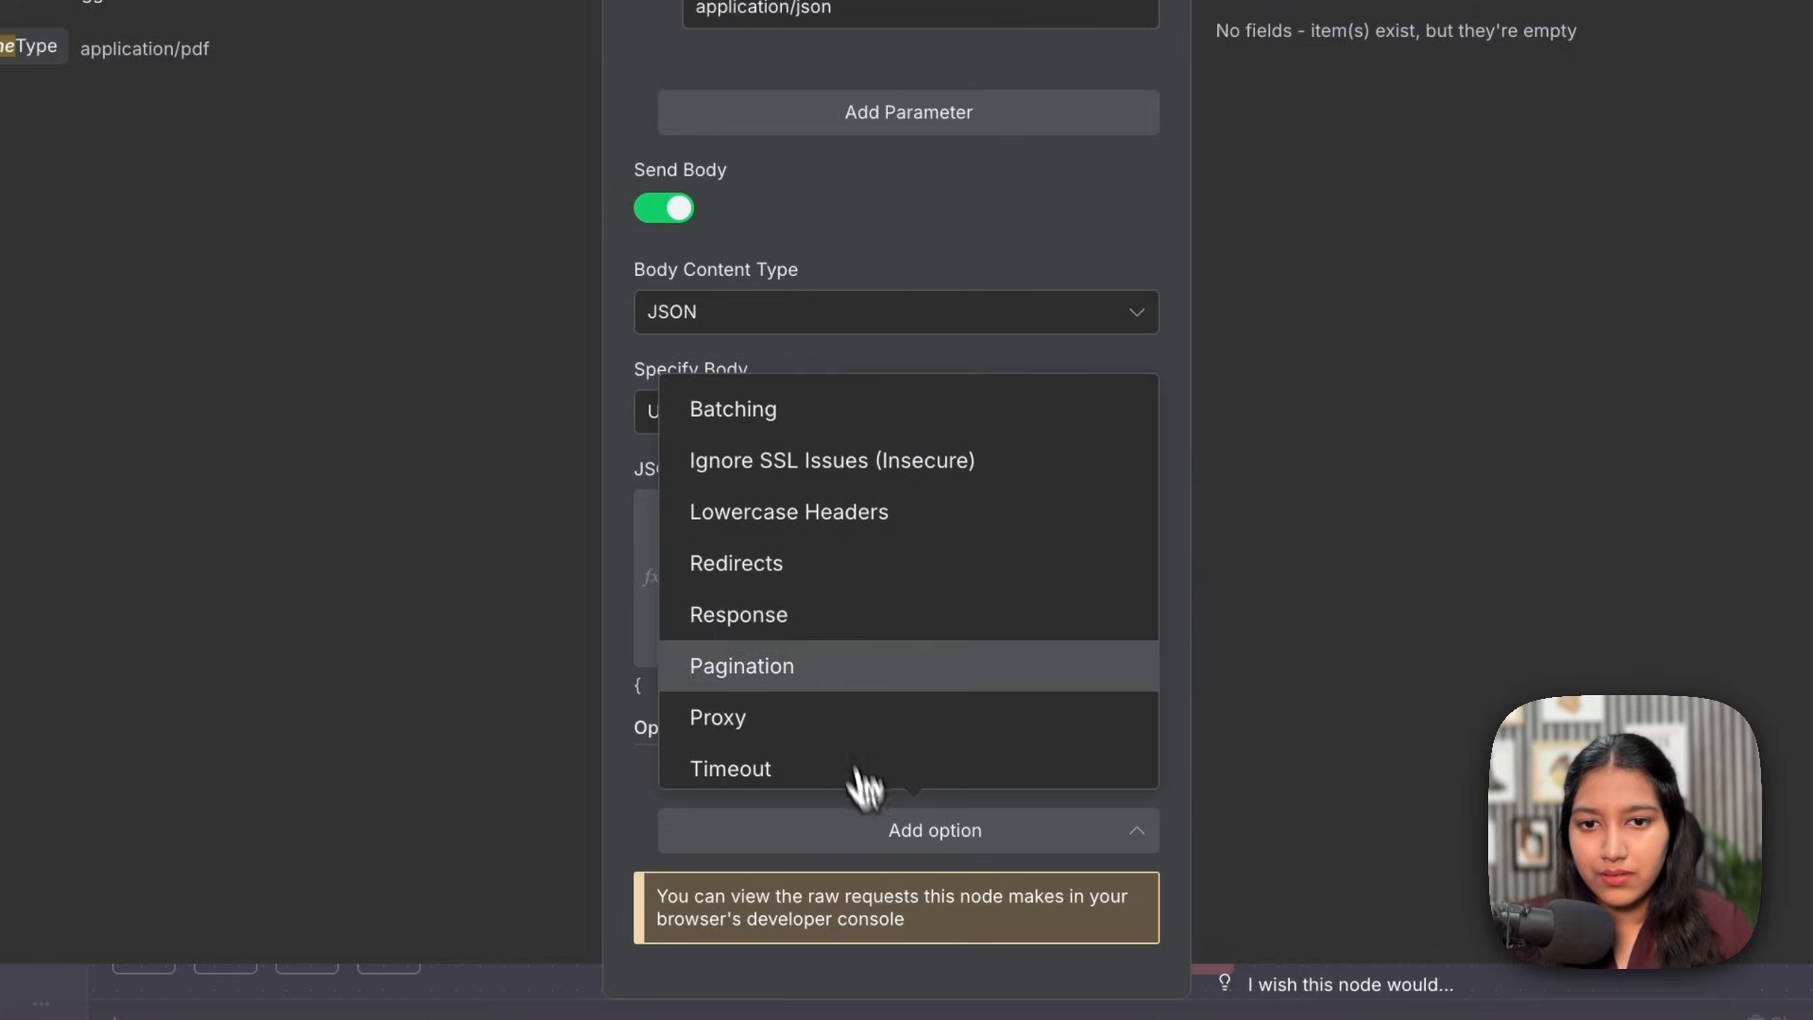
pyautogui.click(758, 623)
pyautogui.scroll(-10, 818, 635)
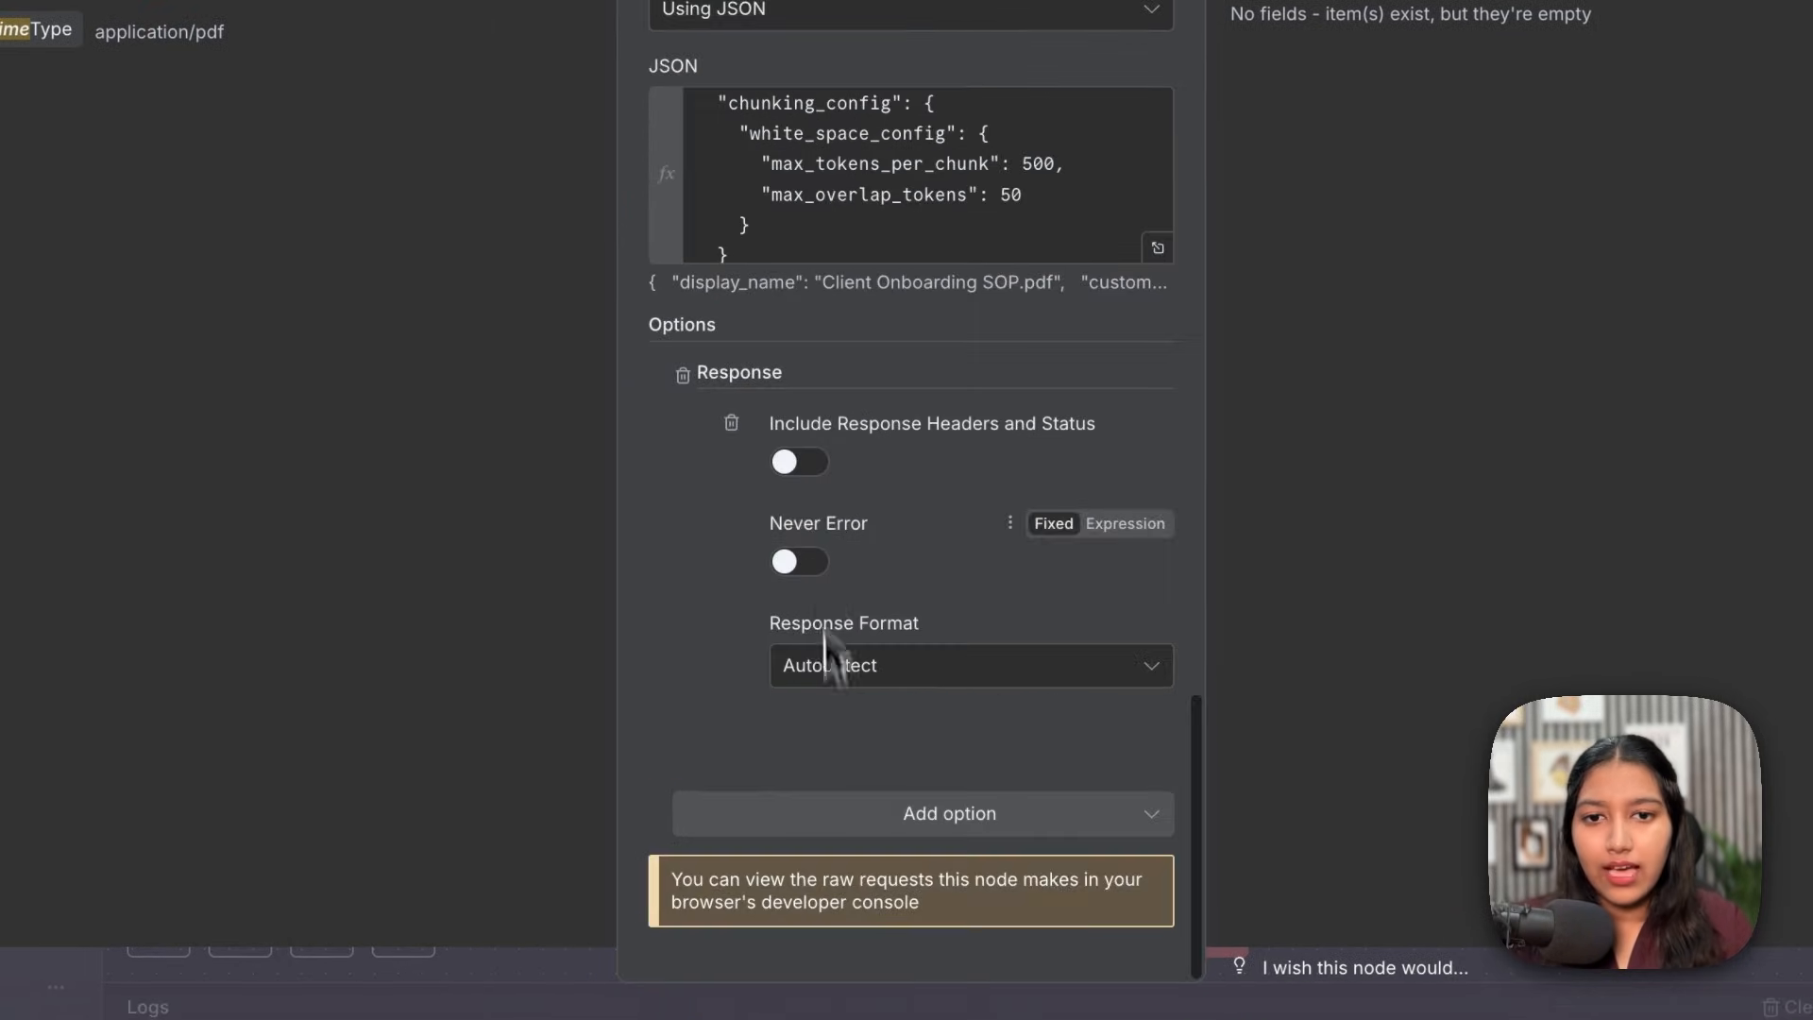
pyautogui.click(845, 490)
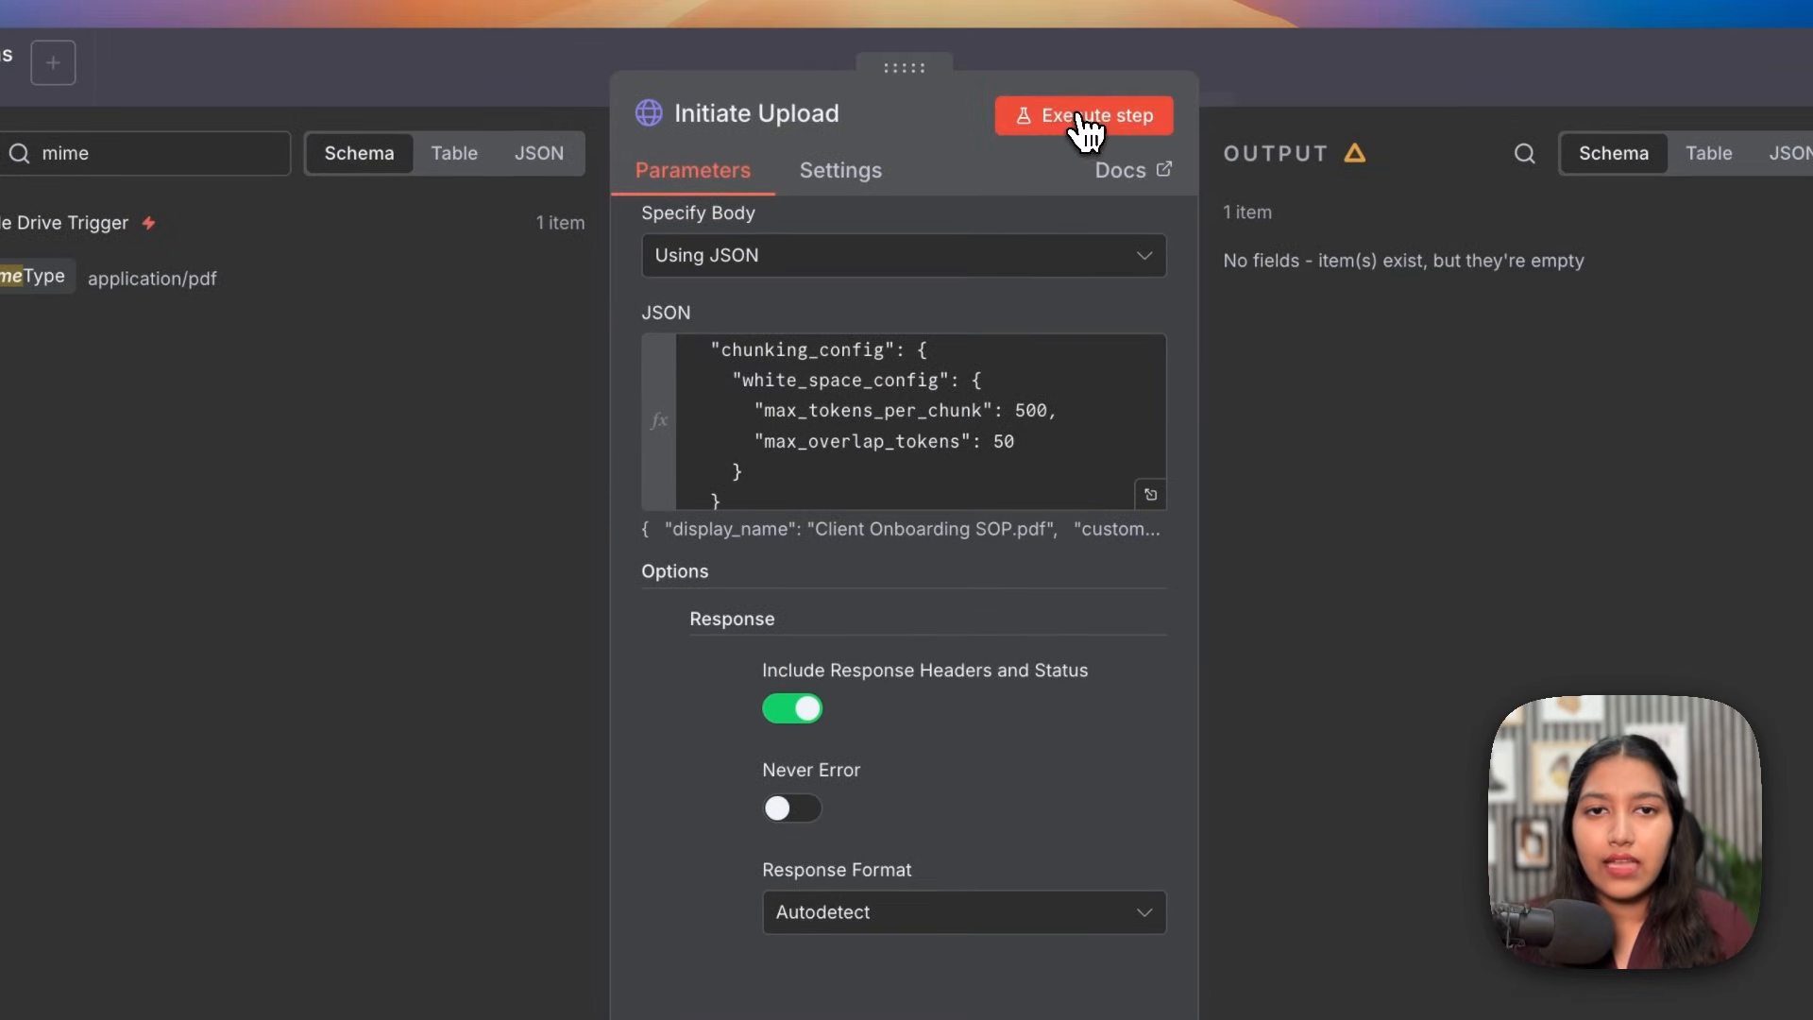
pyautogui.click(1079, 115)
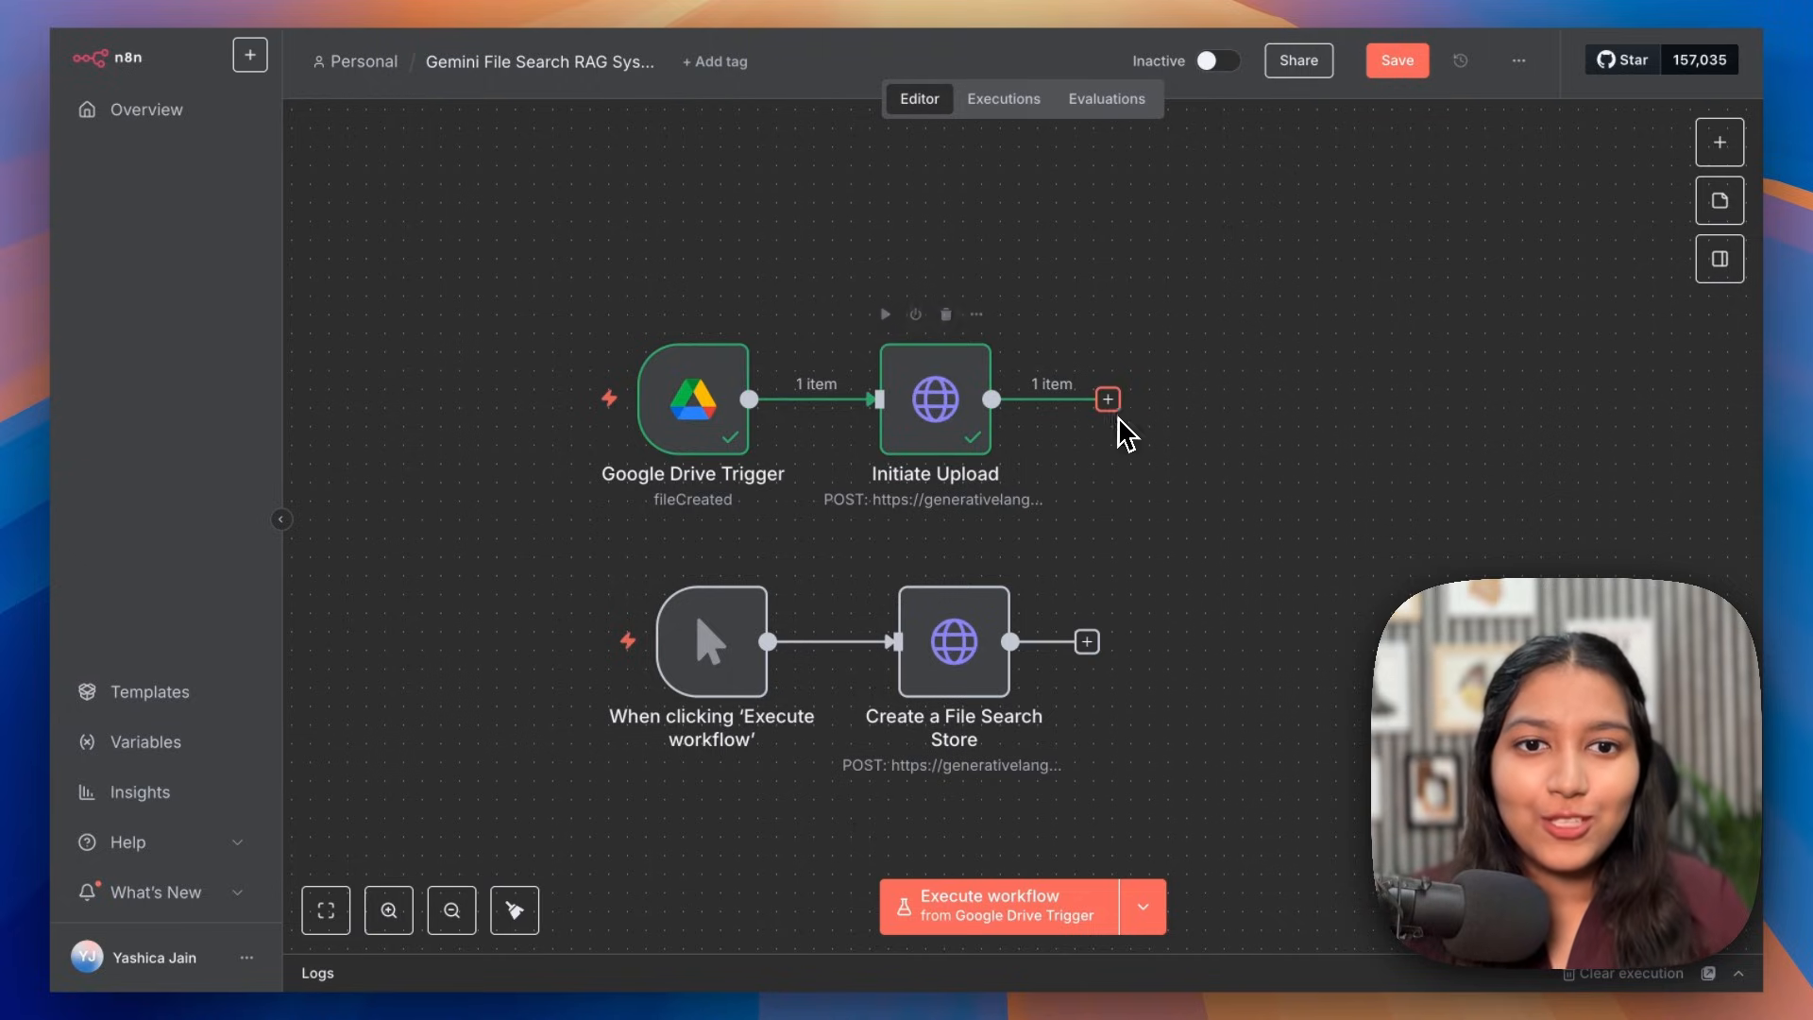
# Step: Add a Google Drive 'Download file' node after Initiate Upload
pyautogui.moveTo(700, 422)
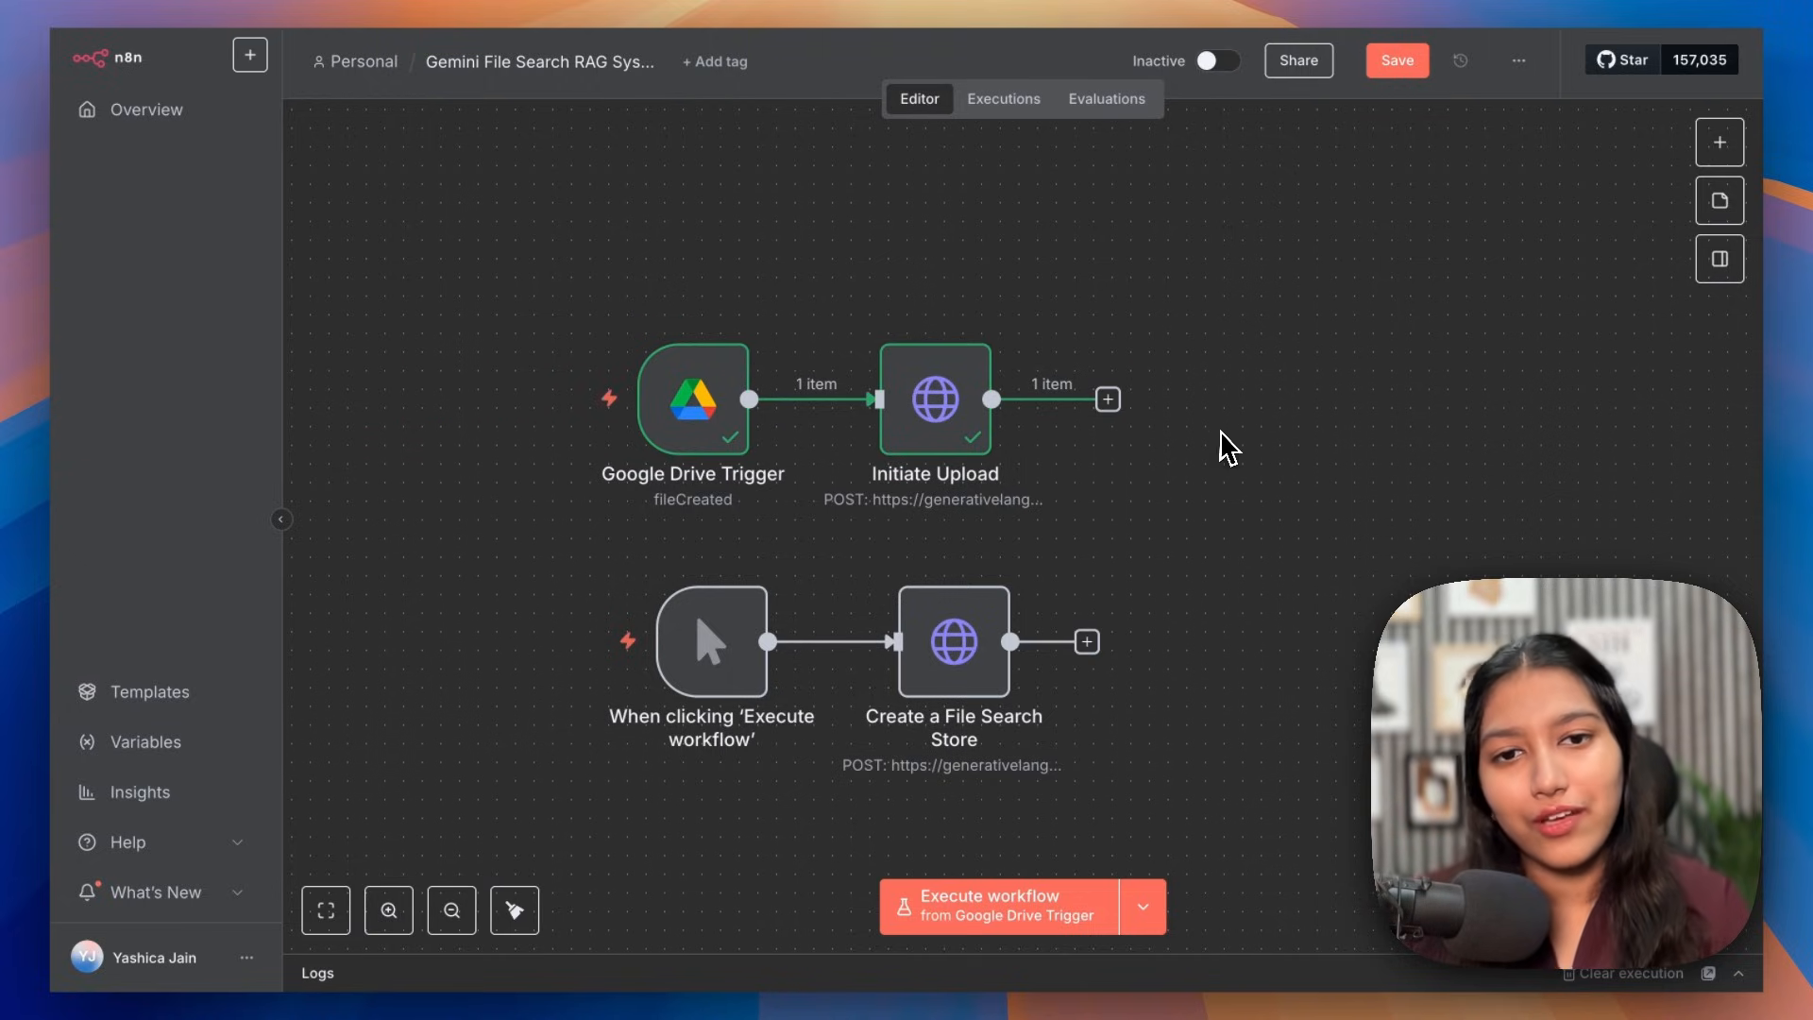
pyautogui.click(1107, 399)
pyautogui.write('google')
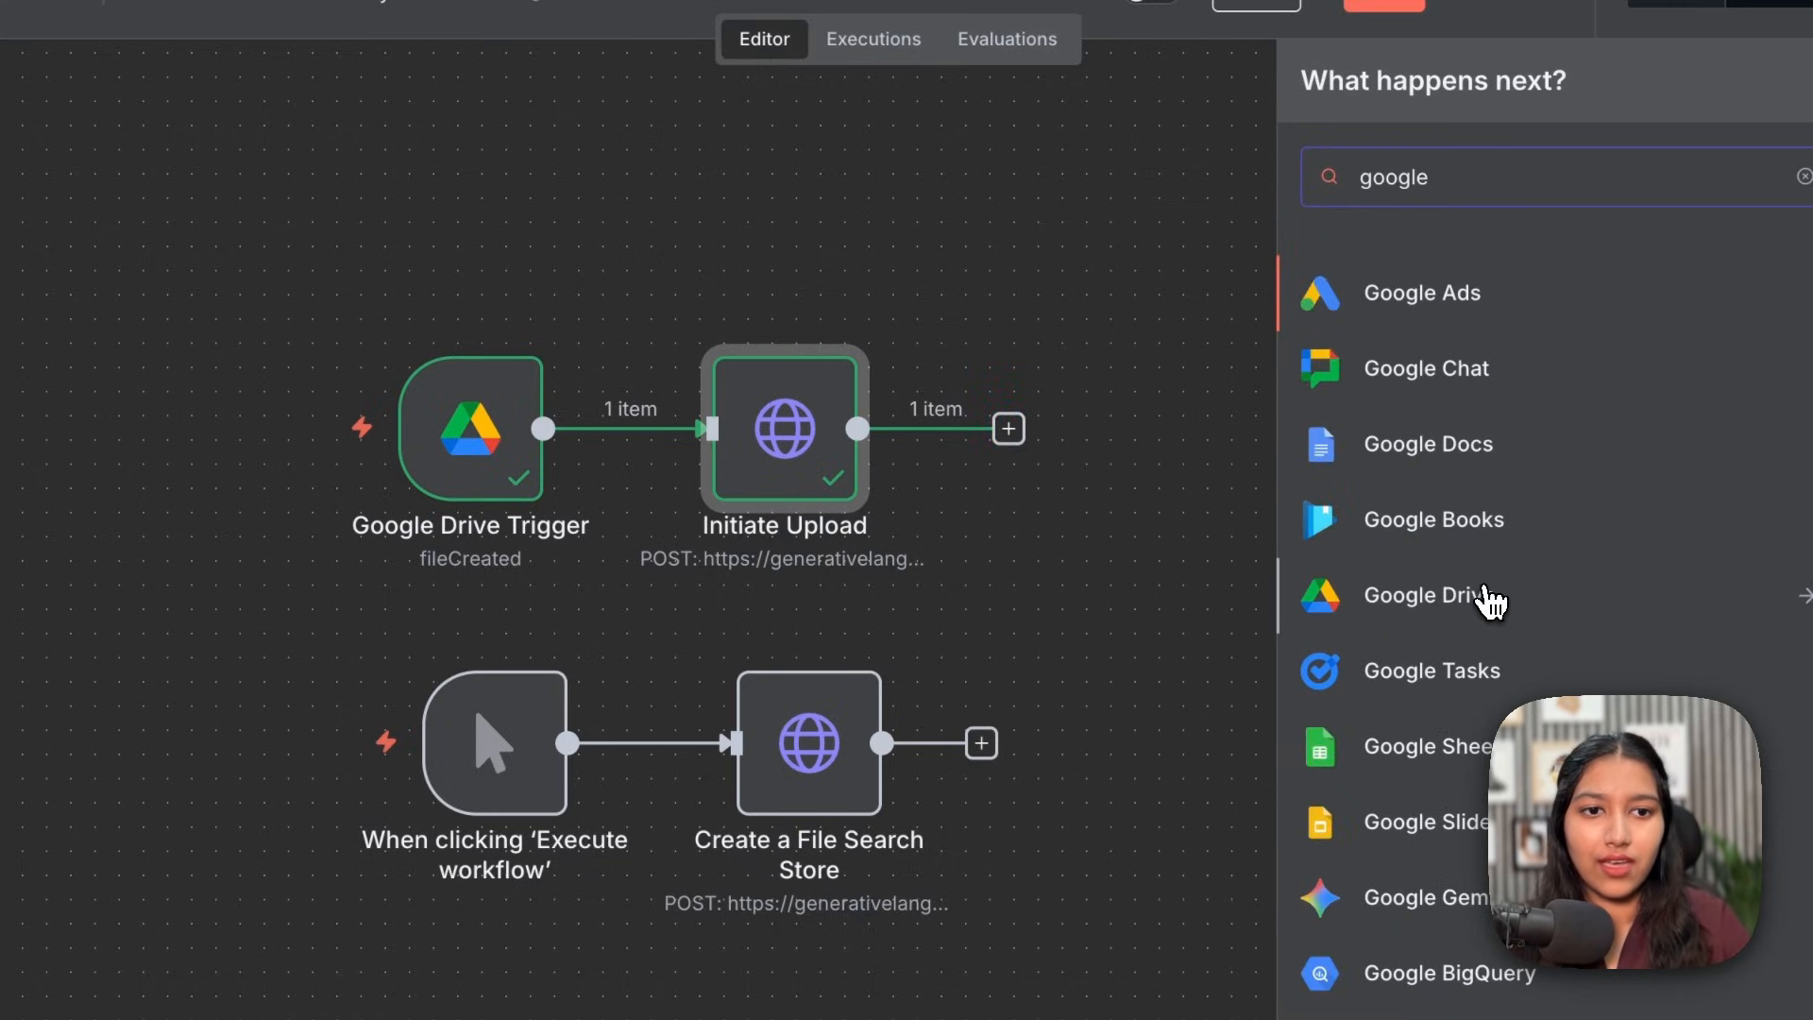
pyautogui.click(1490, 600)
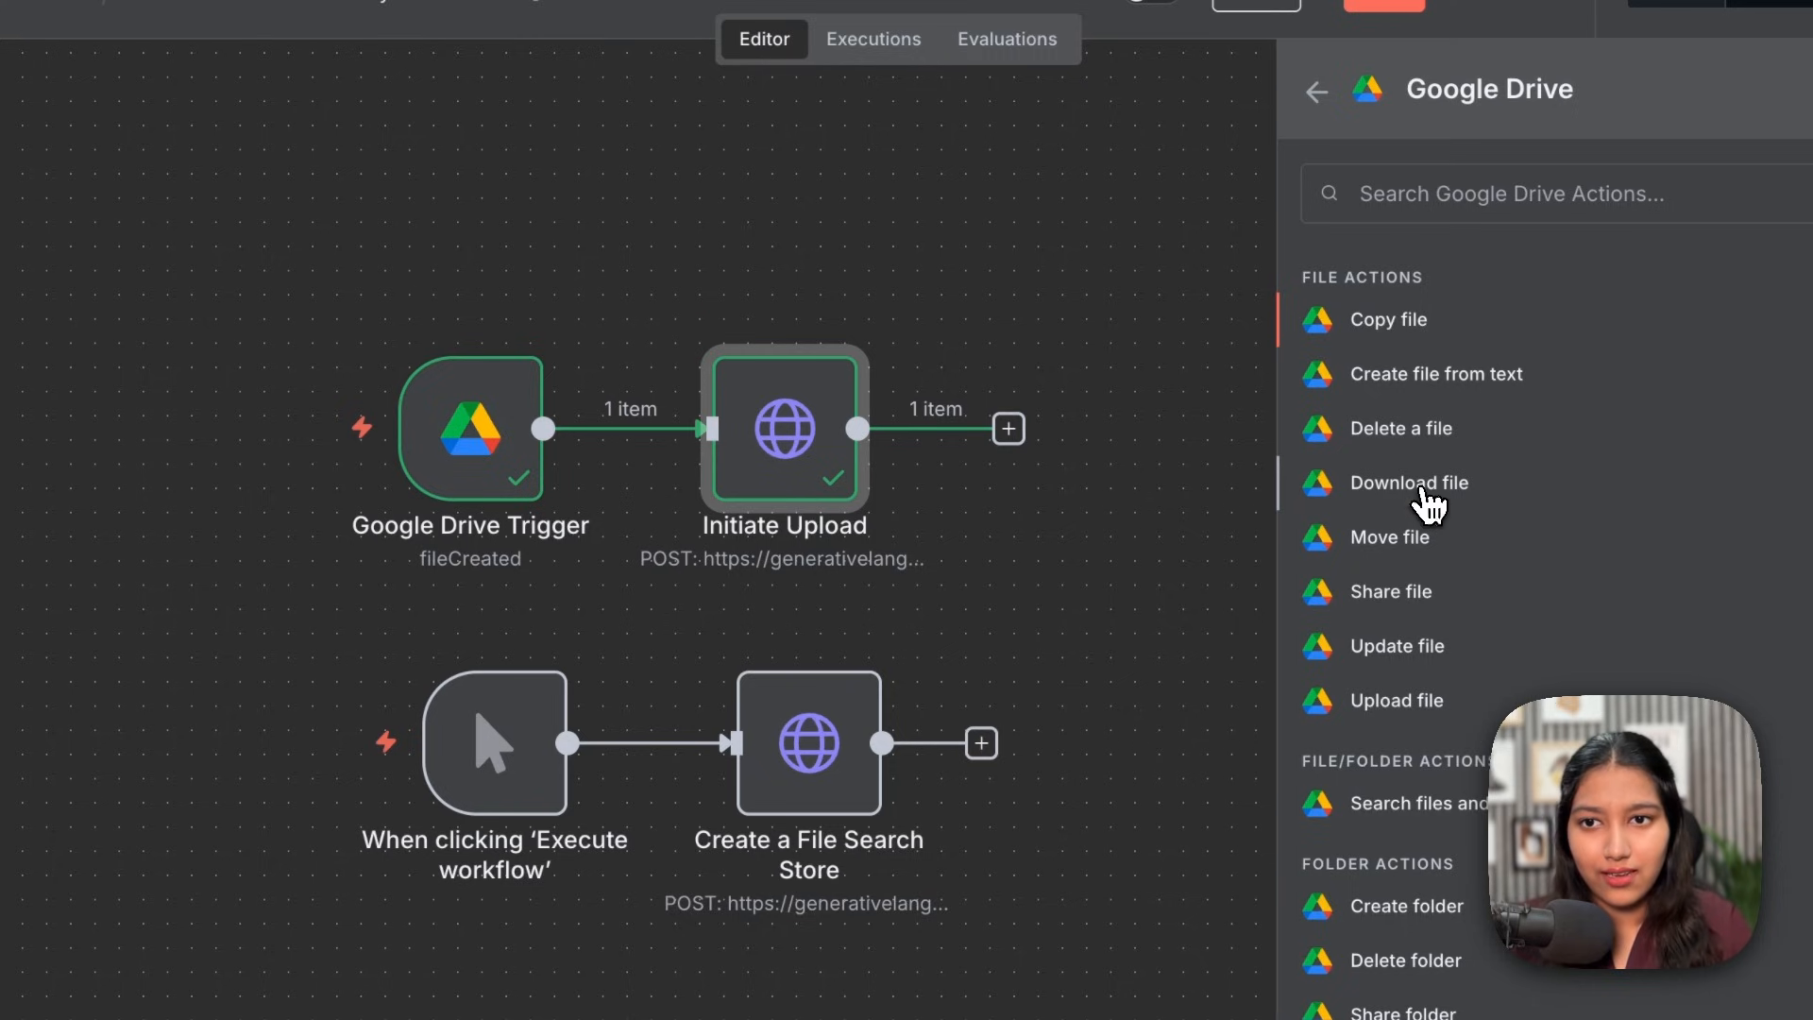
pyautogui.click(1430, 503)
# Step: Set the file to download By ID, using the Drive trigger's id field
pyautogui.click(887, 513)
pyautogui.click(911, 699)
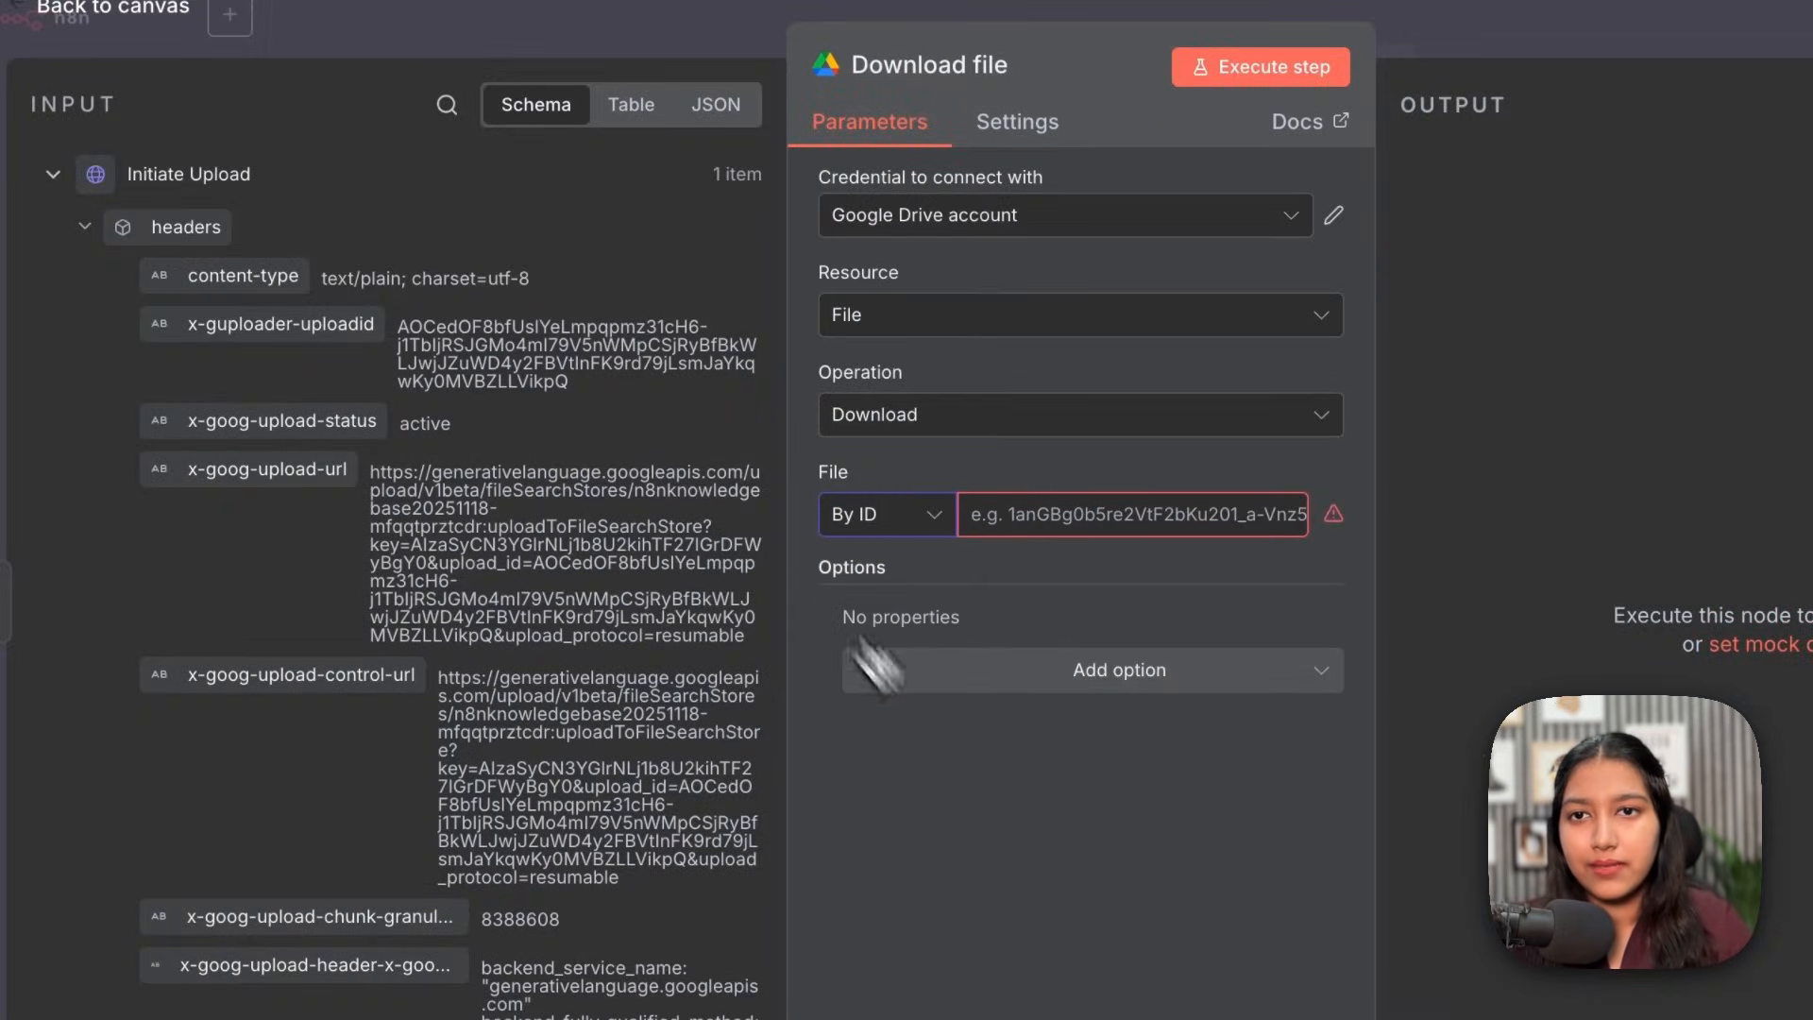
pyautogui.click(446, 106)
pyautogui.write('I')
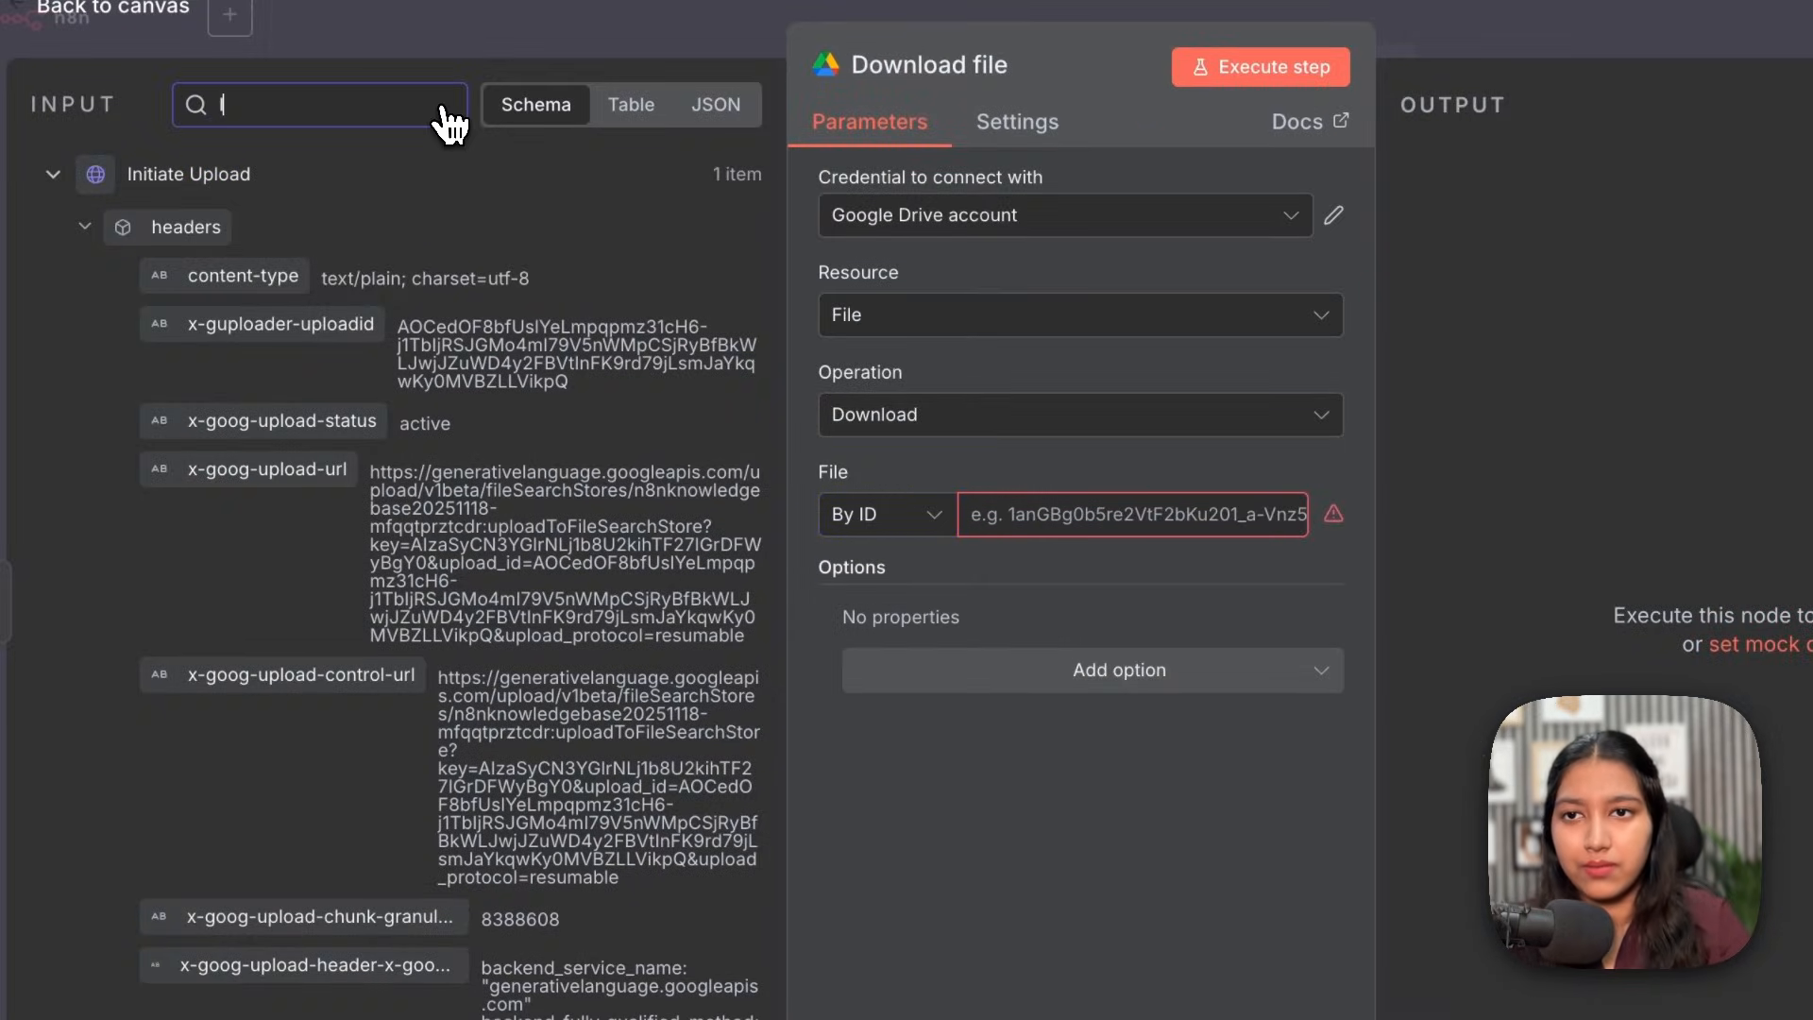
pyautogui.write('D')
pyautogui.scroll(-10, 163, 654)
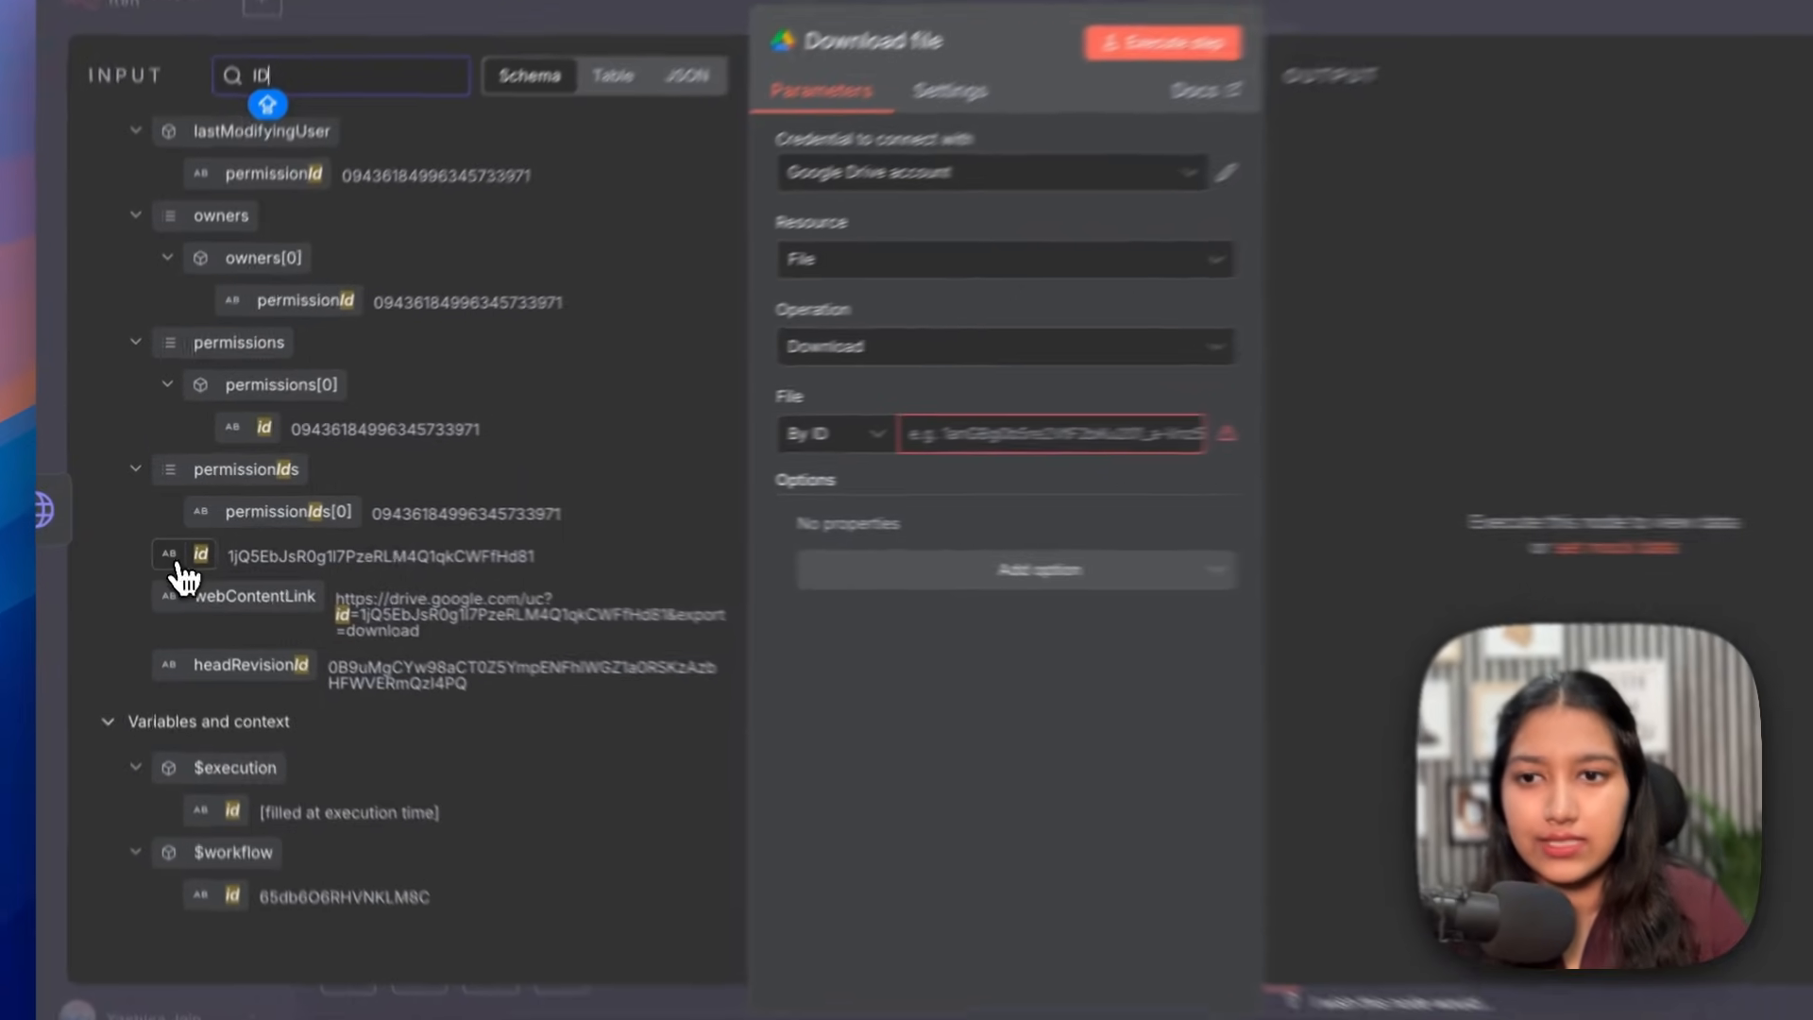
pyautogui.moveTo(143, 657); pyautogui.dragTo(1049, 514)
pyautogui.moveTo(1039, 444); pyautogui.dragTo(1090, 444)
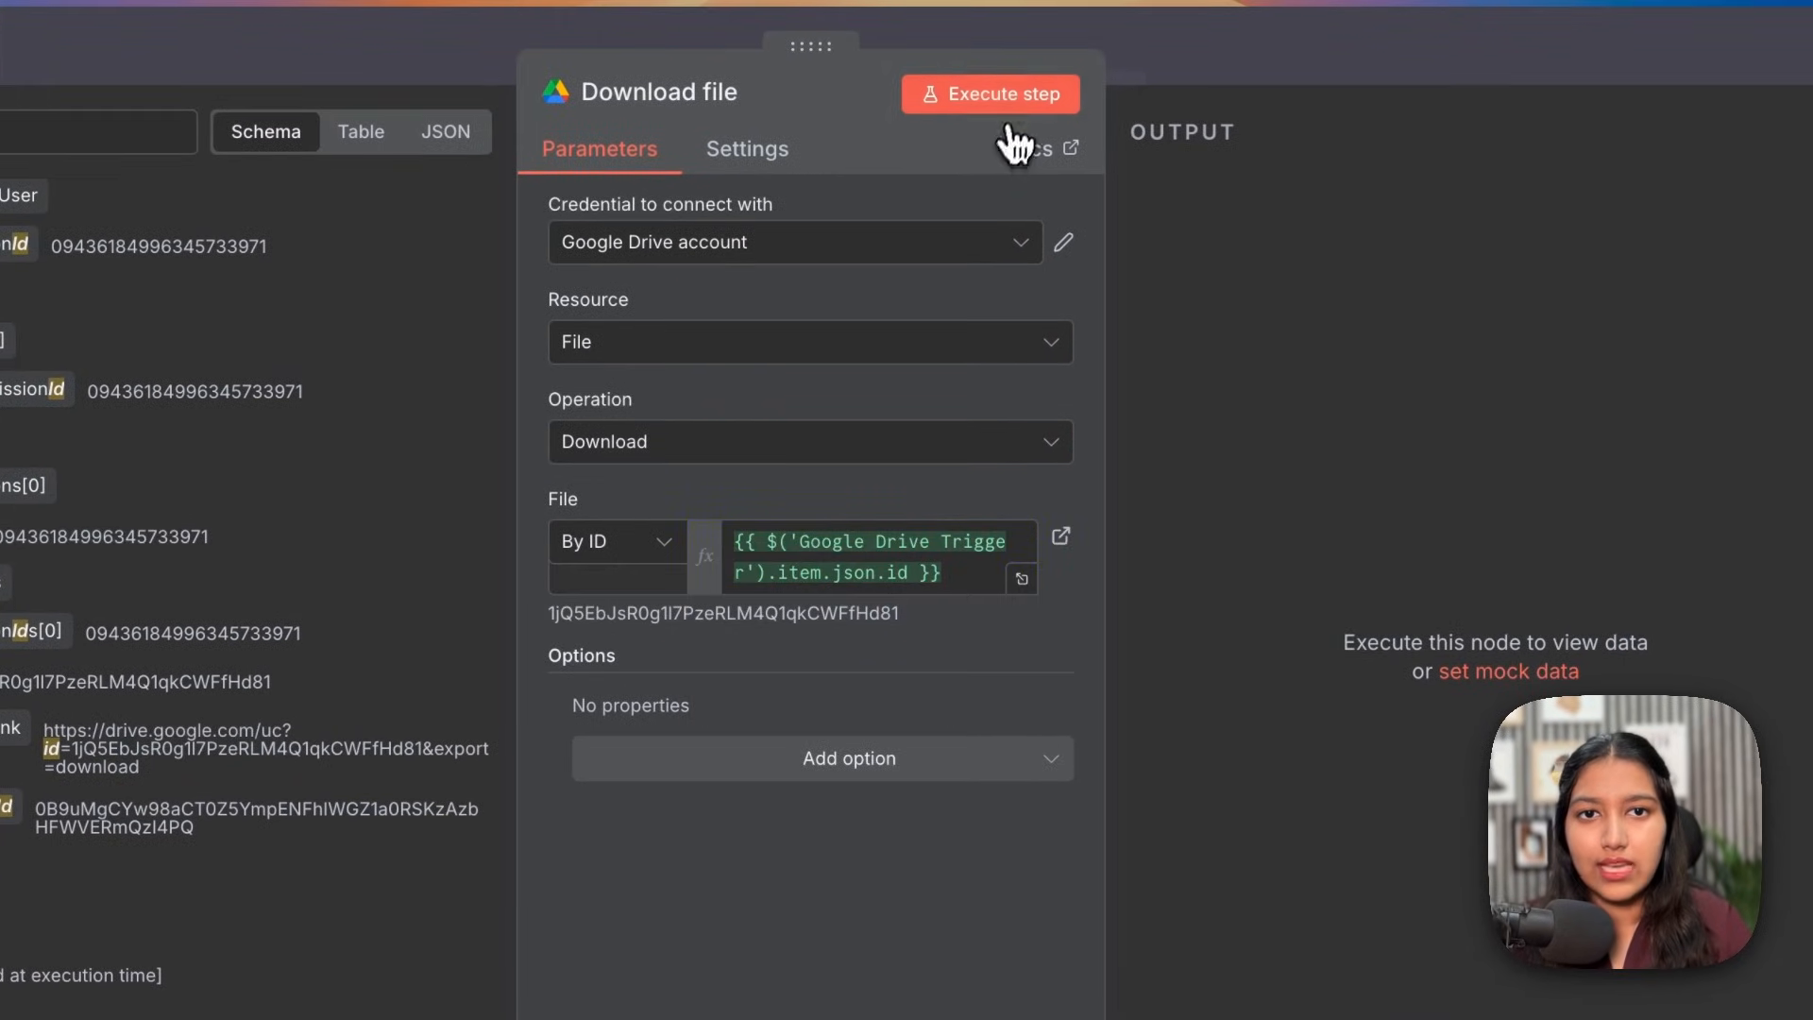
# Step: Run the download, confirming Client Onboarding SOP.pdf (55.2 kB) is fetched, and close the node
pyautogui.click(992, 102)
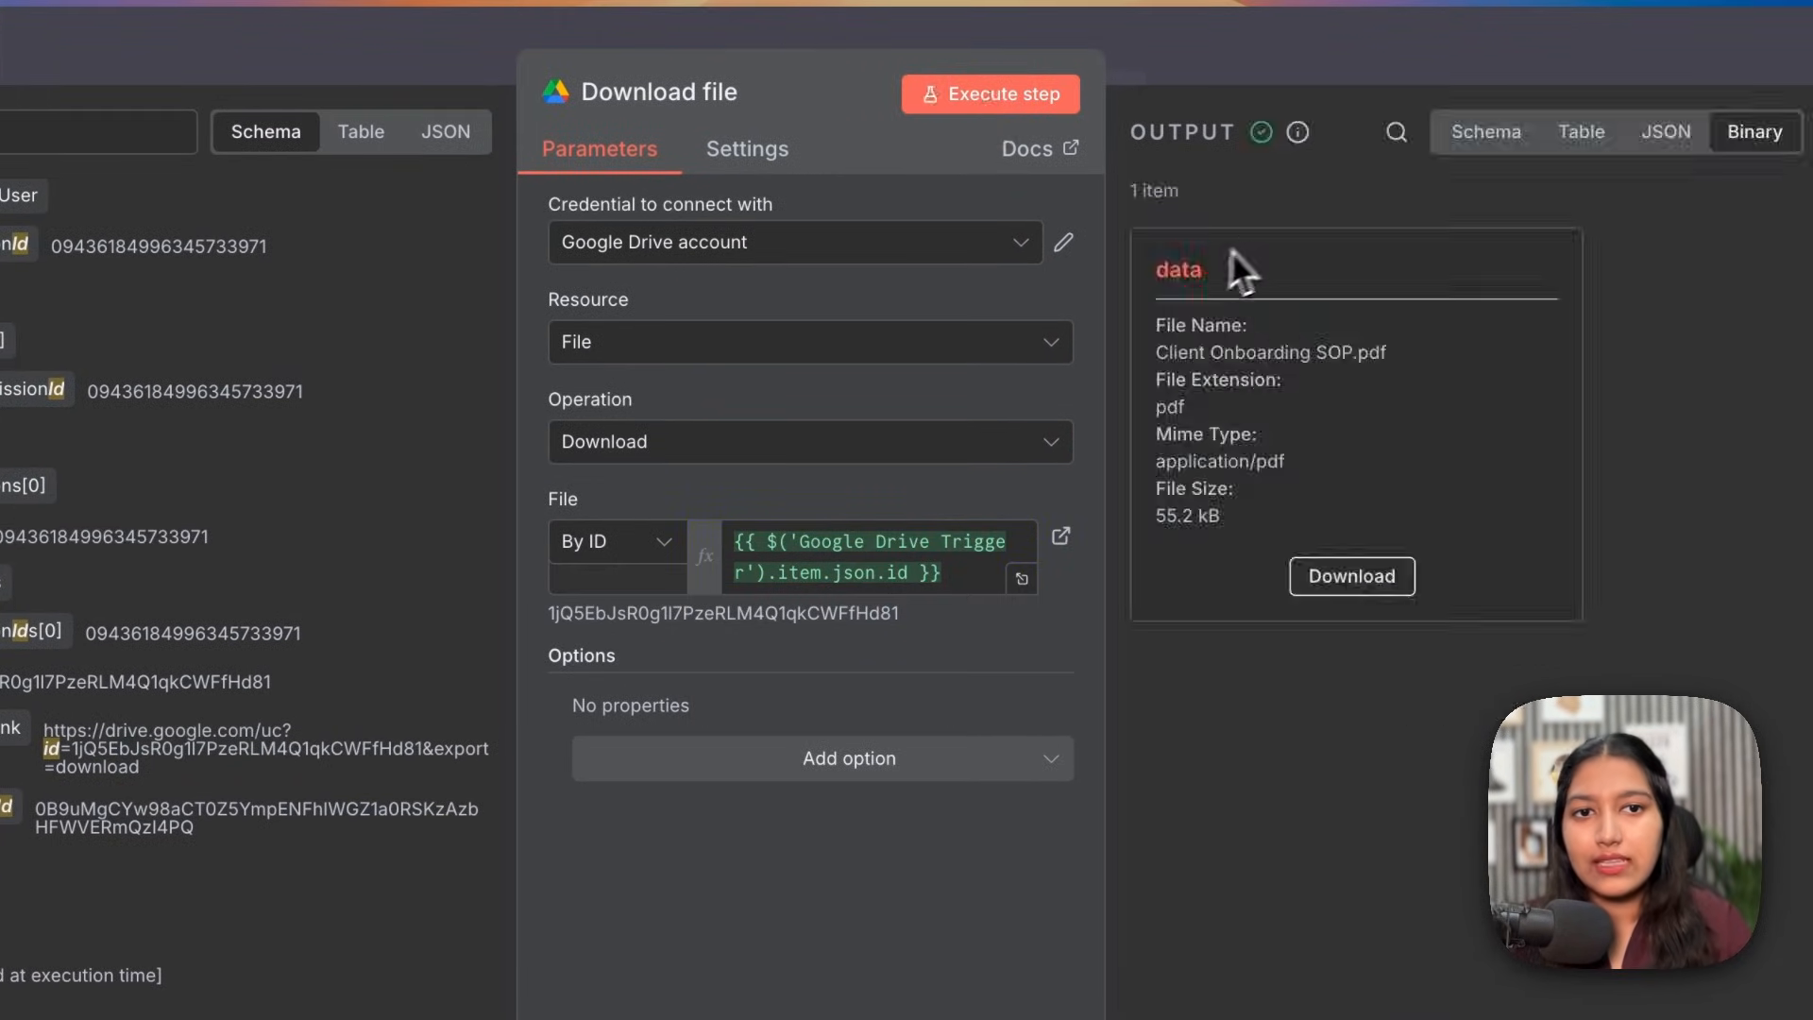
pyautogui.moveTo(1242, 354); pyautogui.dragTo(1352, 438)
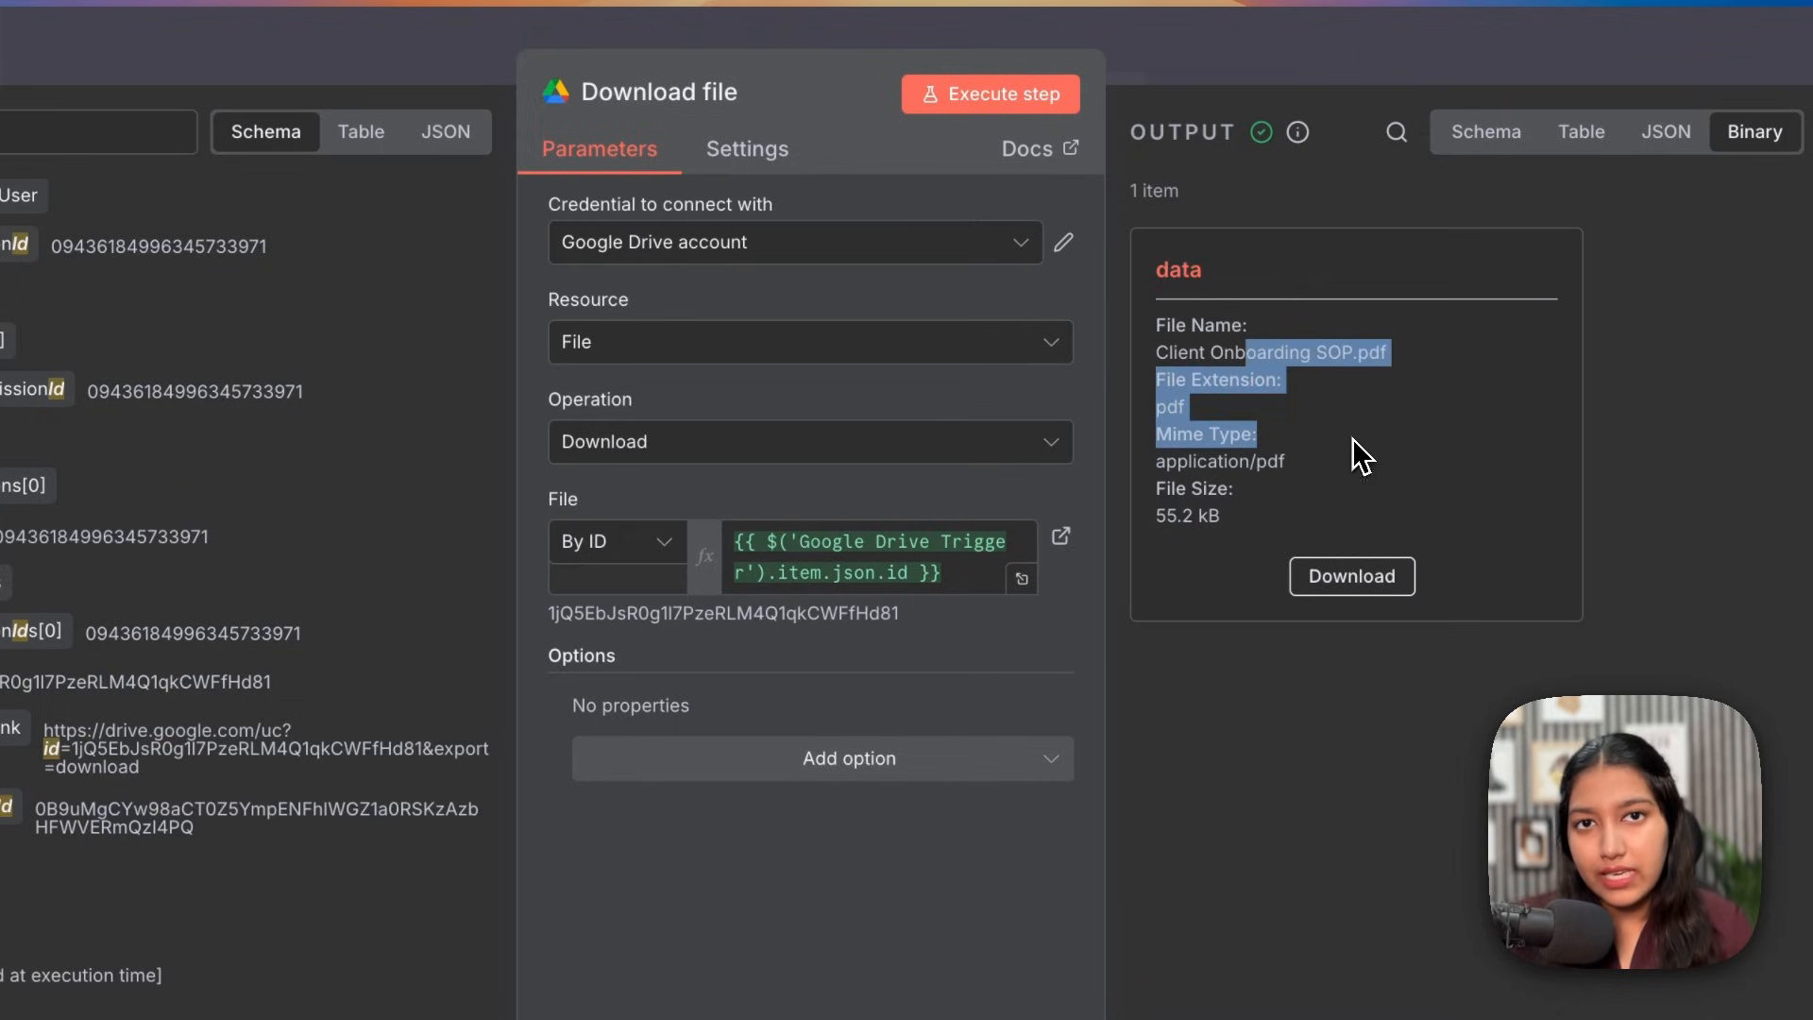
pyautogui.click(1352, 438)
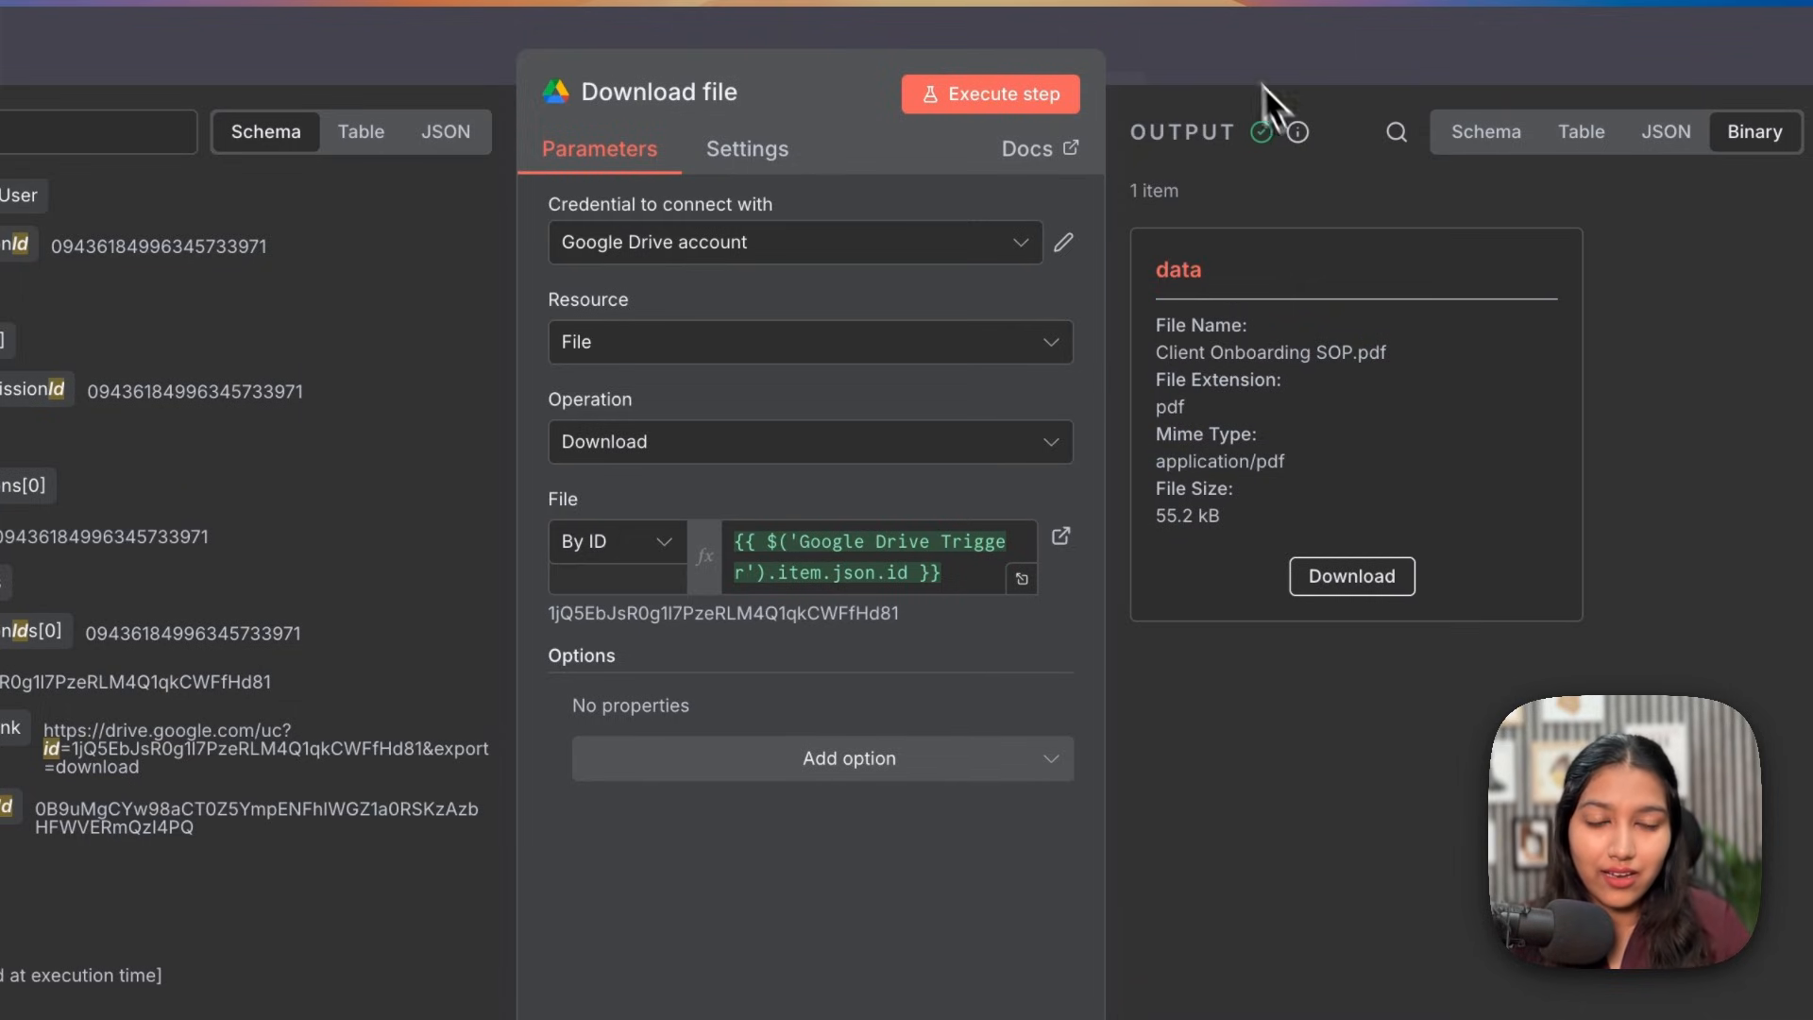
pyautogui.click(1220, 43)
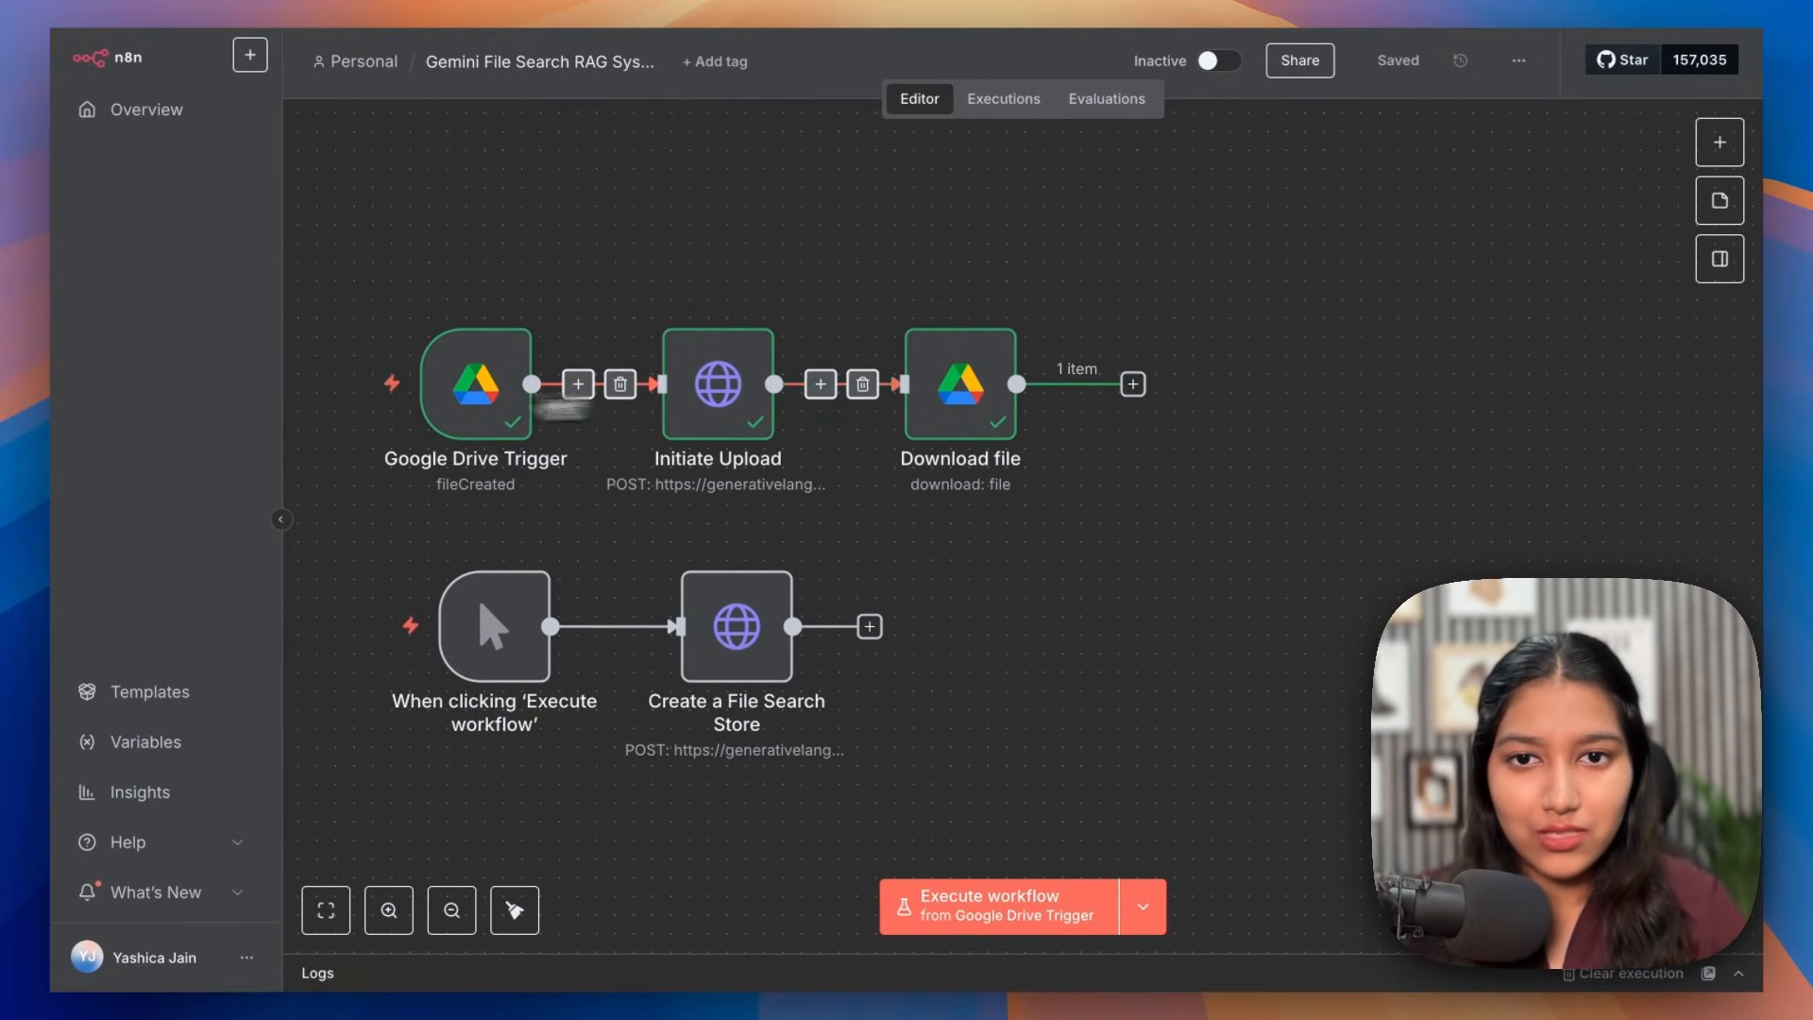
pyautogui.moveTo(791, 394)
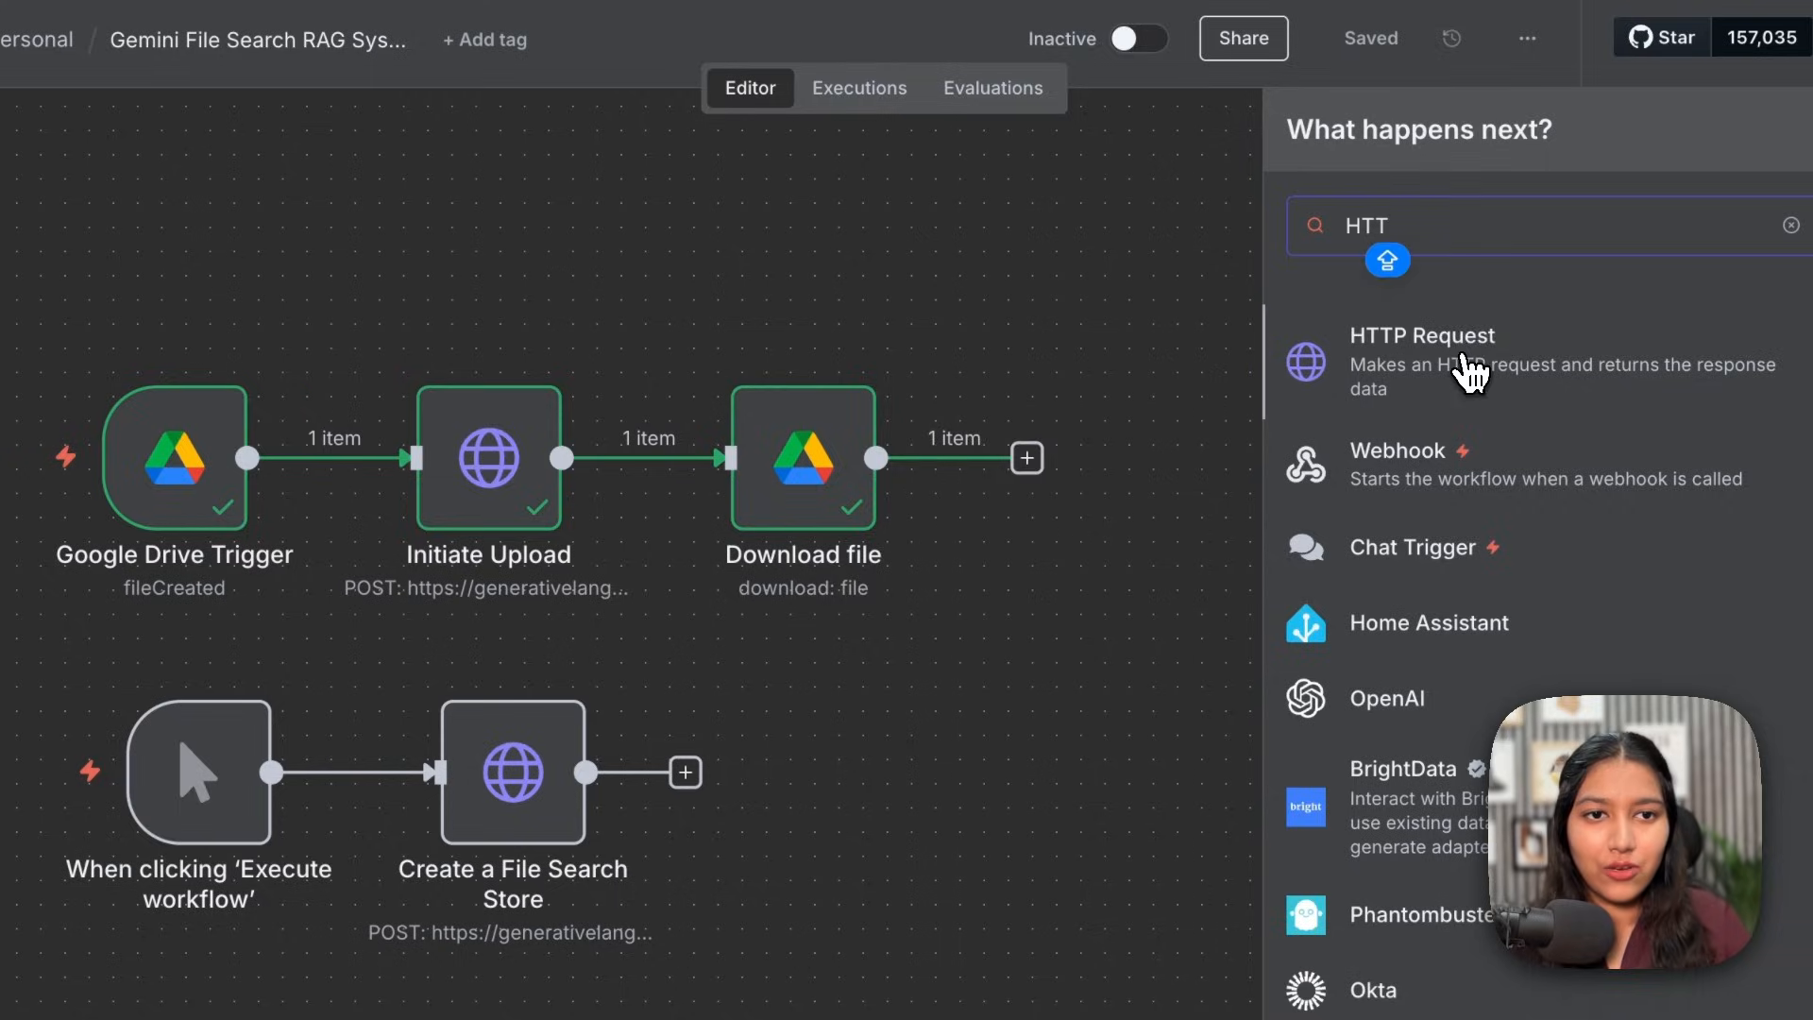
# Step: Add an HTTP Request node after Download file and set its method to POST
pyautogui.click(1468, 374)
pyautogui.click(944, 305)
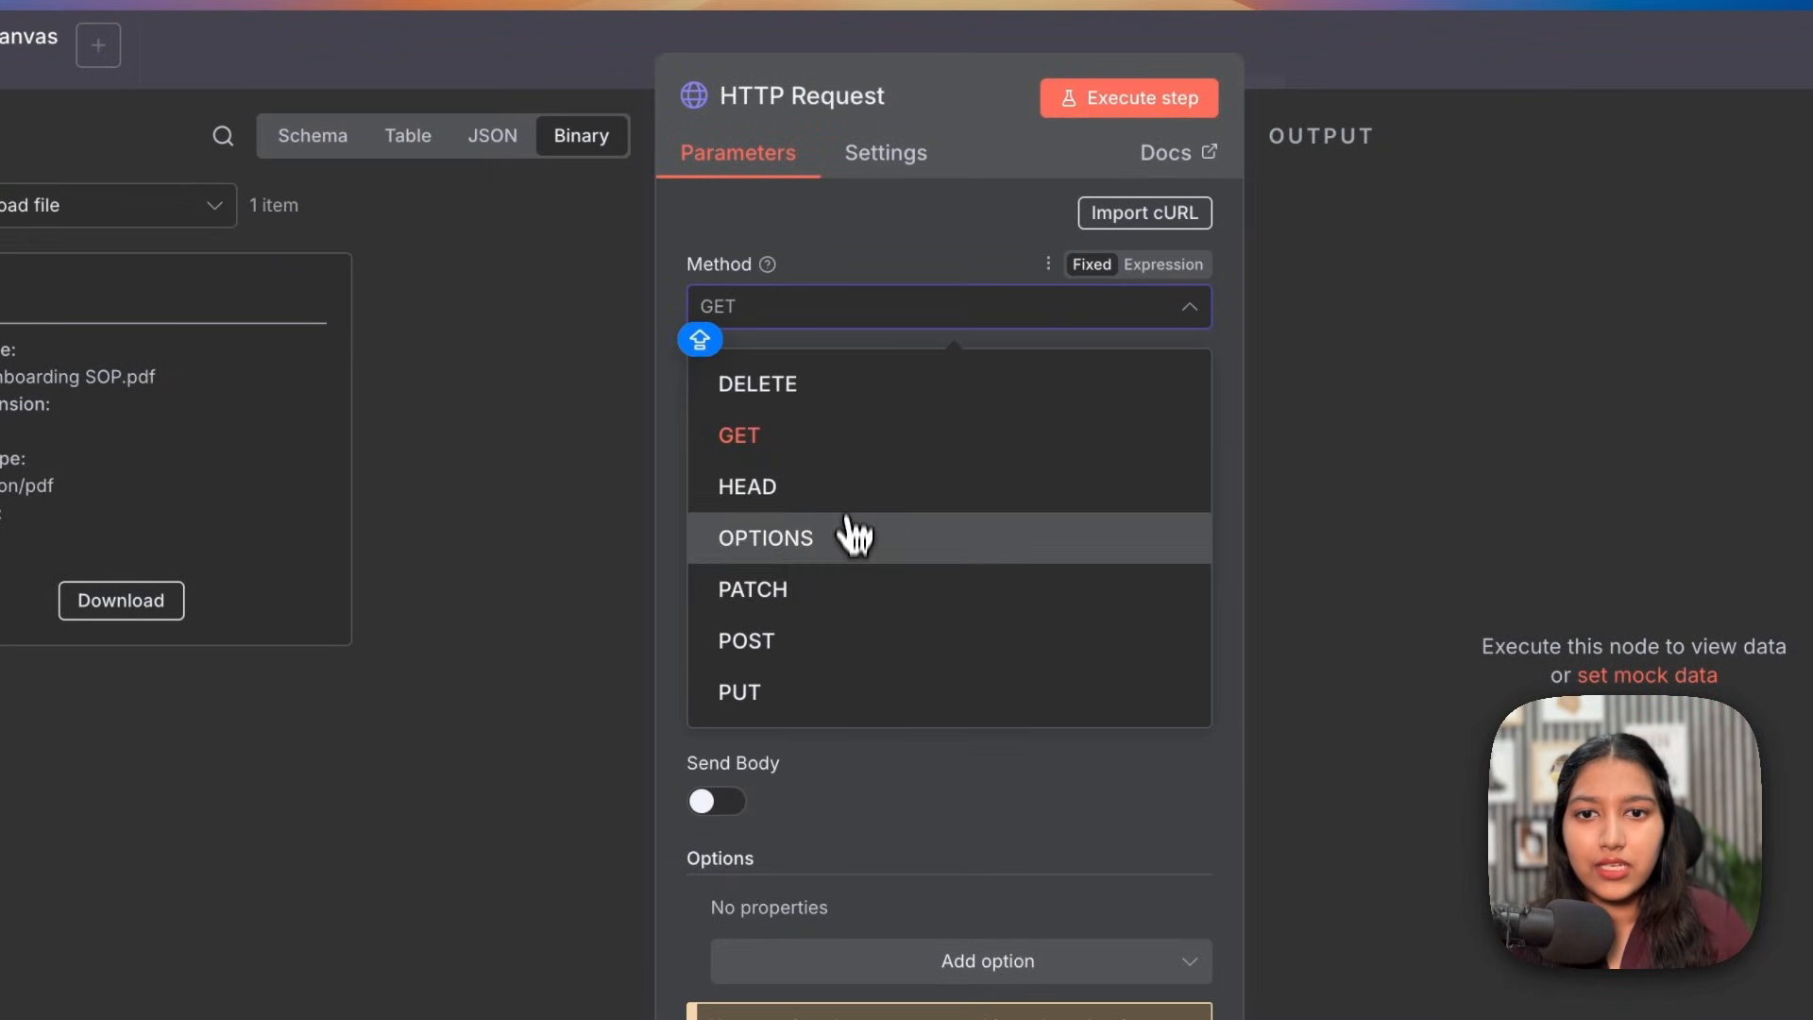
pyautogui.click(850, 640)
pyautogui.click(809, 413)
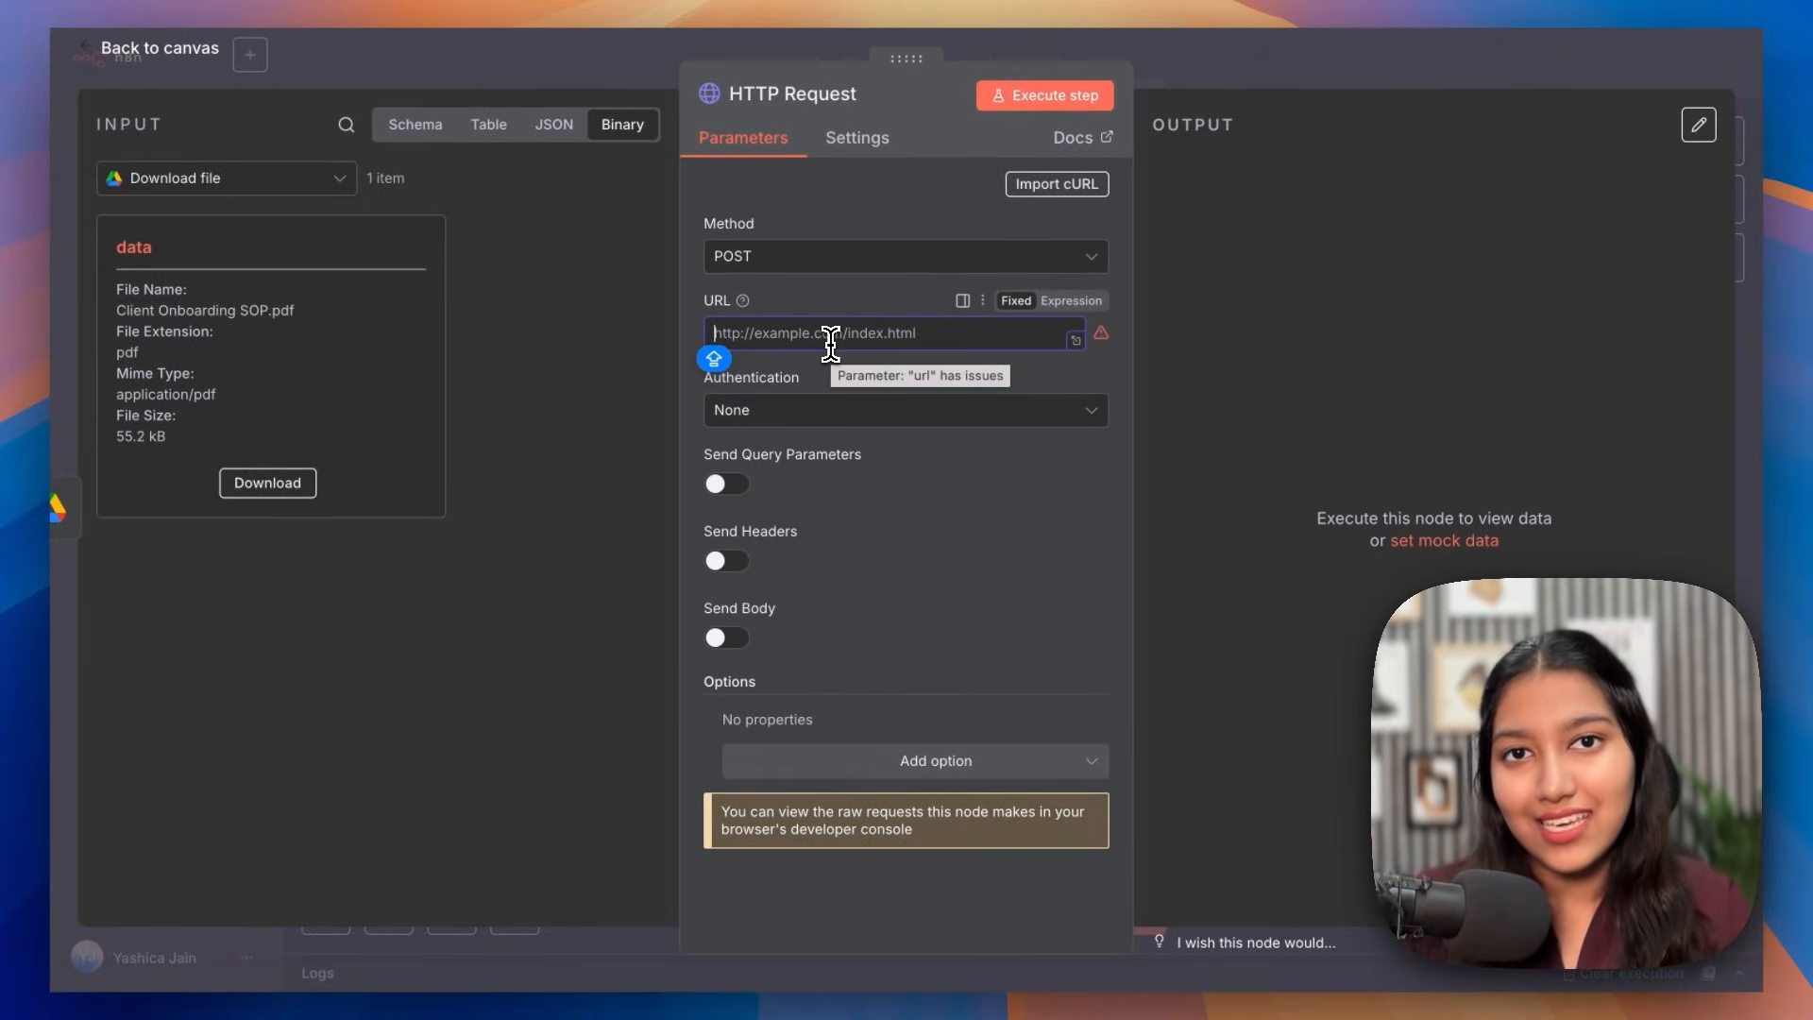
# Step: Fill the URL with the x-goog-upload-url header from Initiate Upload's output
pyautogui.click(412, 124)
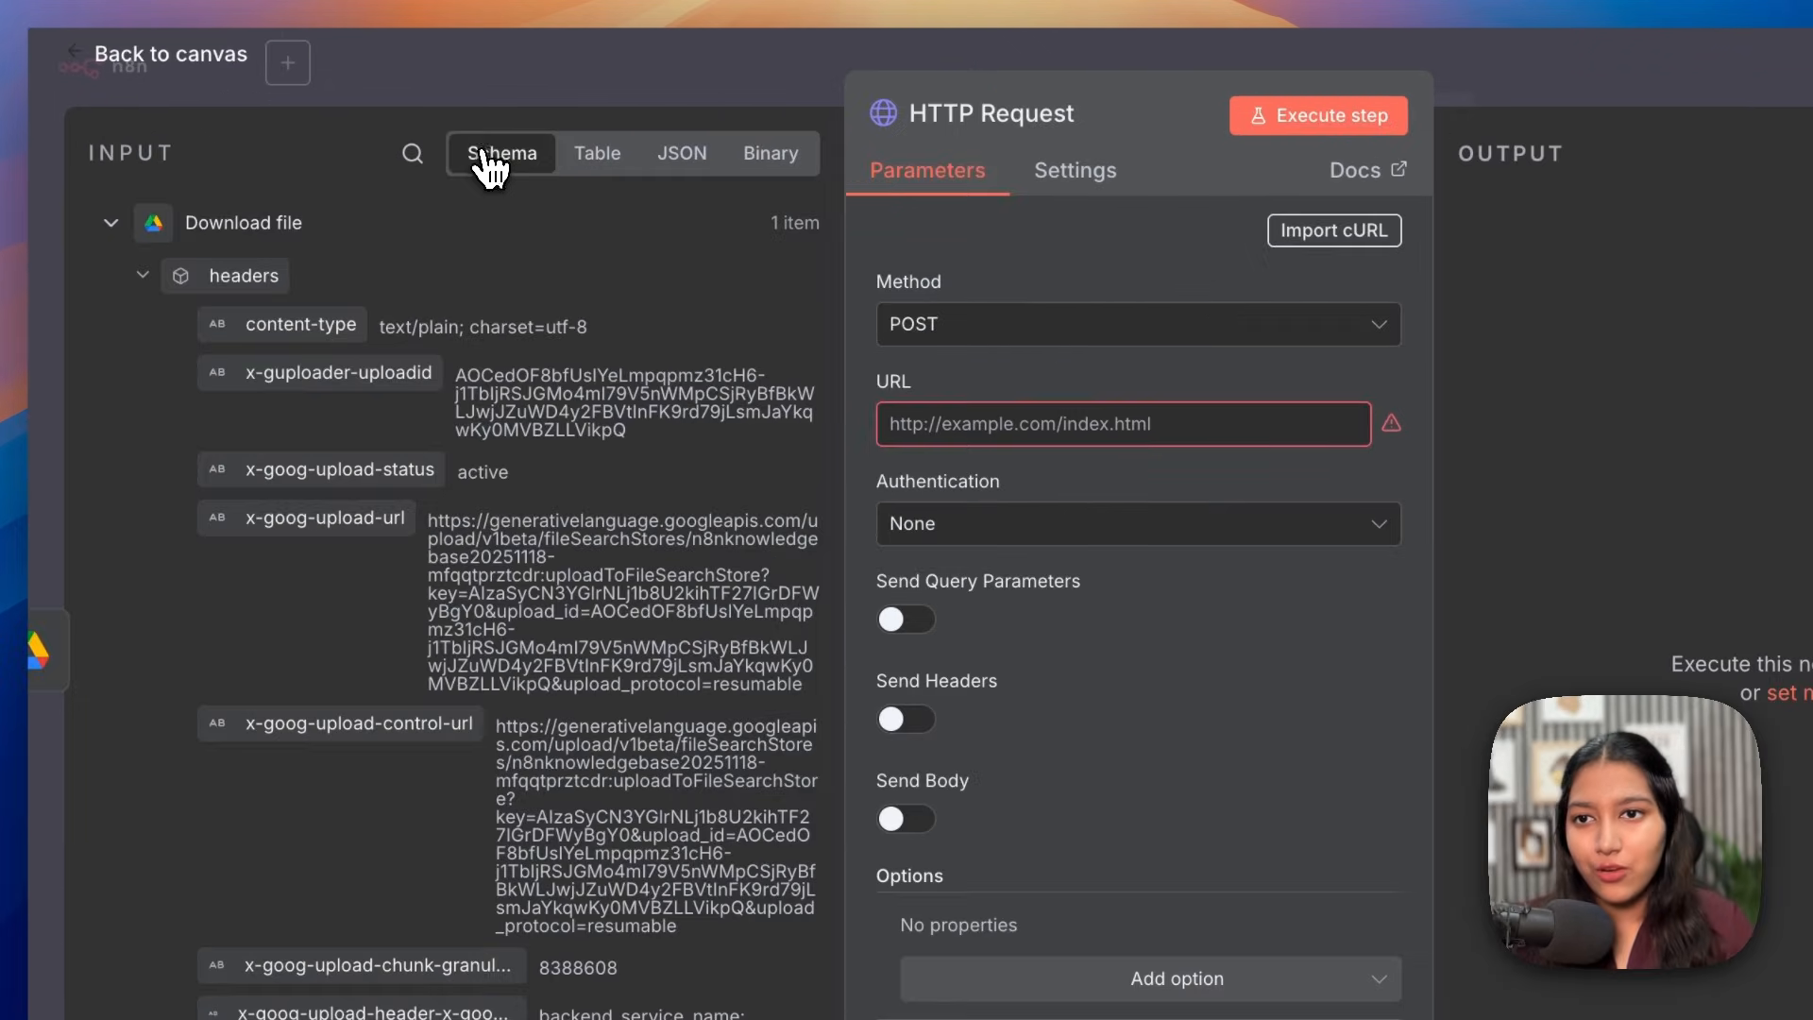
pyautogui.click(143, 274)
pyautogui.click(111, 426)
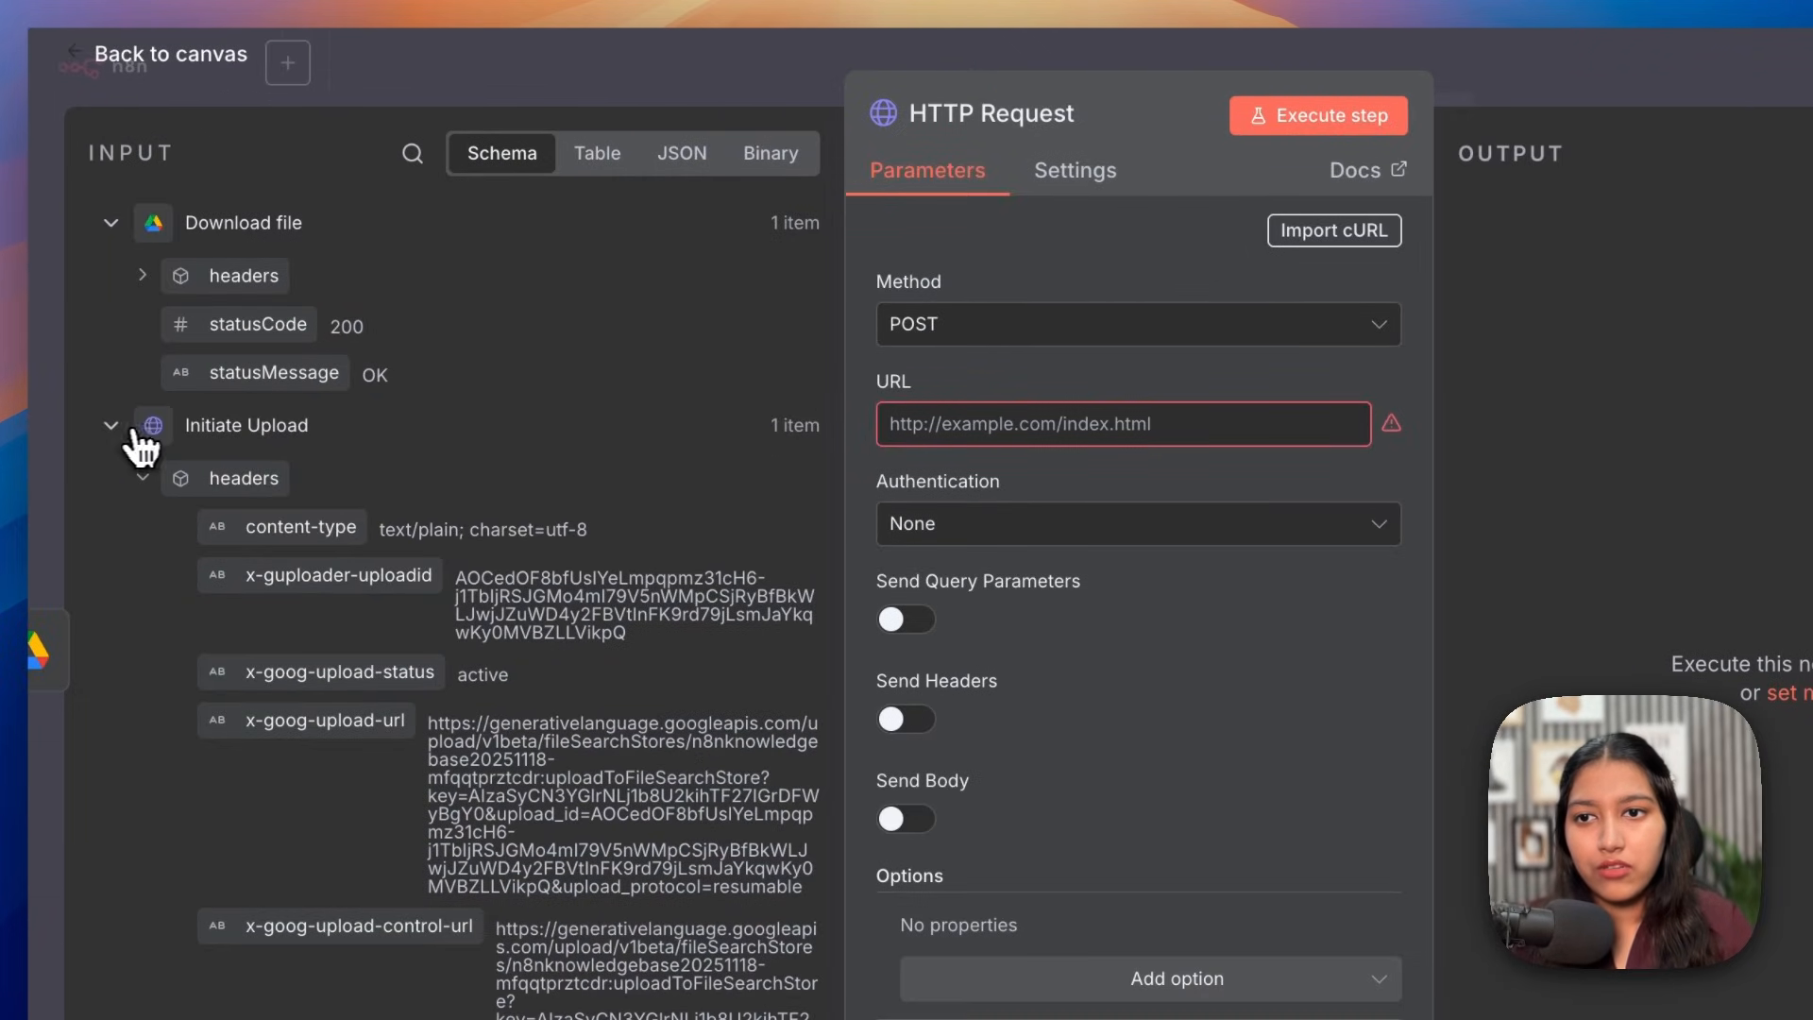
pyautogui.scroll(-4, 247, 449)
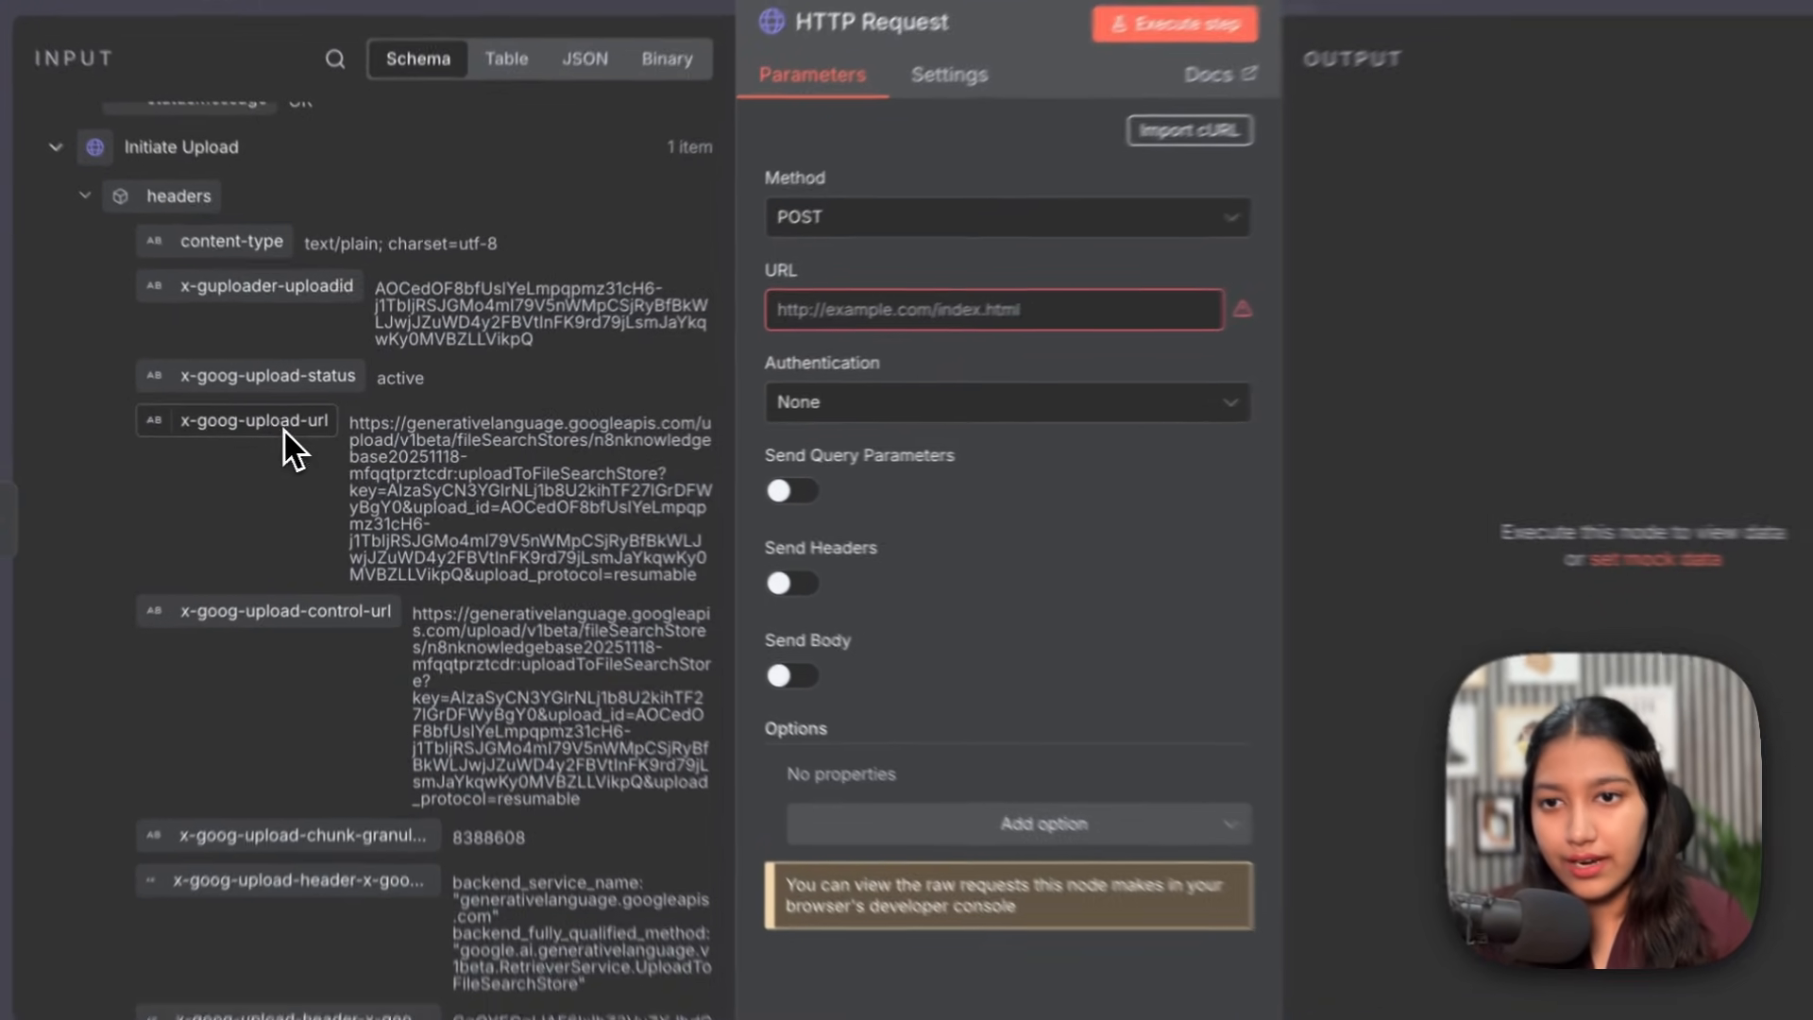
pyautogui.moveTo(284, 432); pyautogui.dragTo(855, 298)
pyautogui.scroll(-1, 942, 459)
pyautogui.scroll(1, 942, 459)
pyautogui.click(1173, 676)
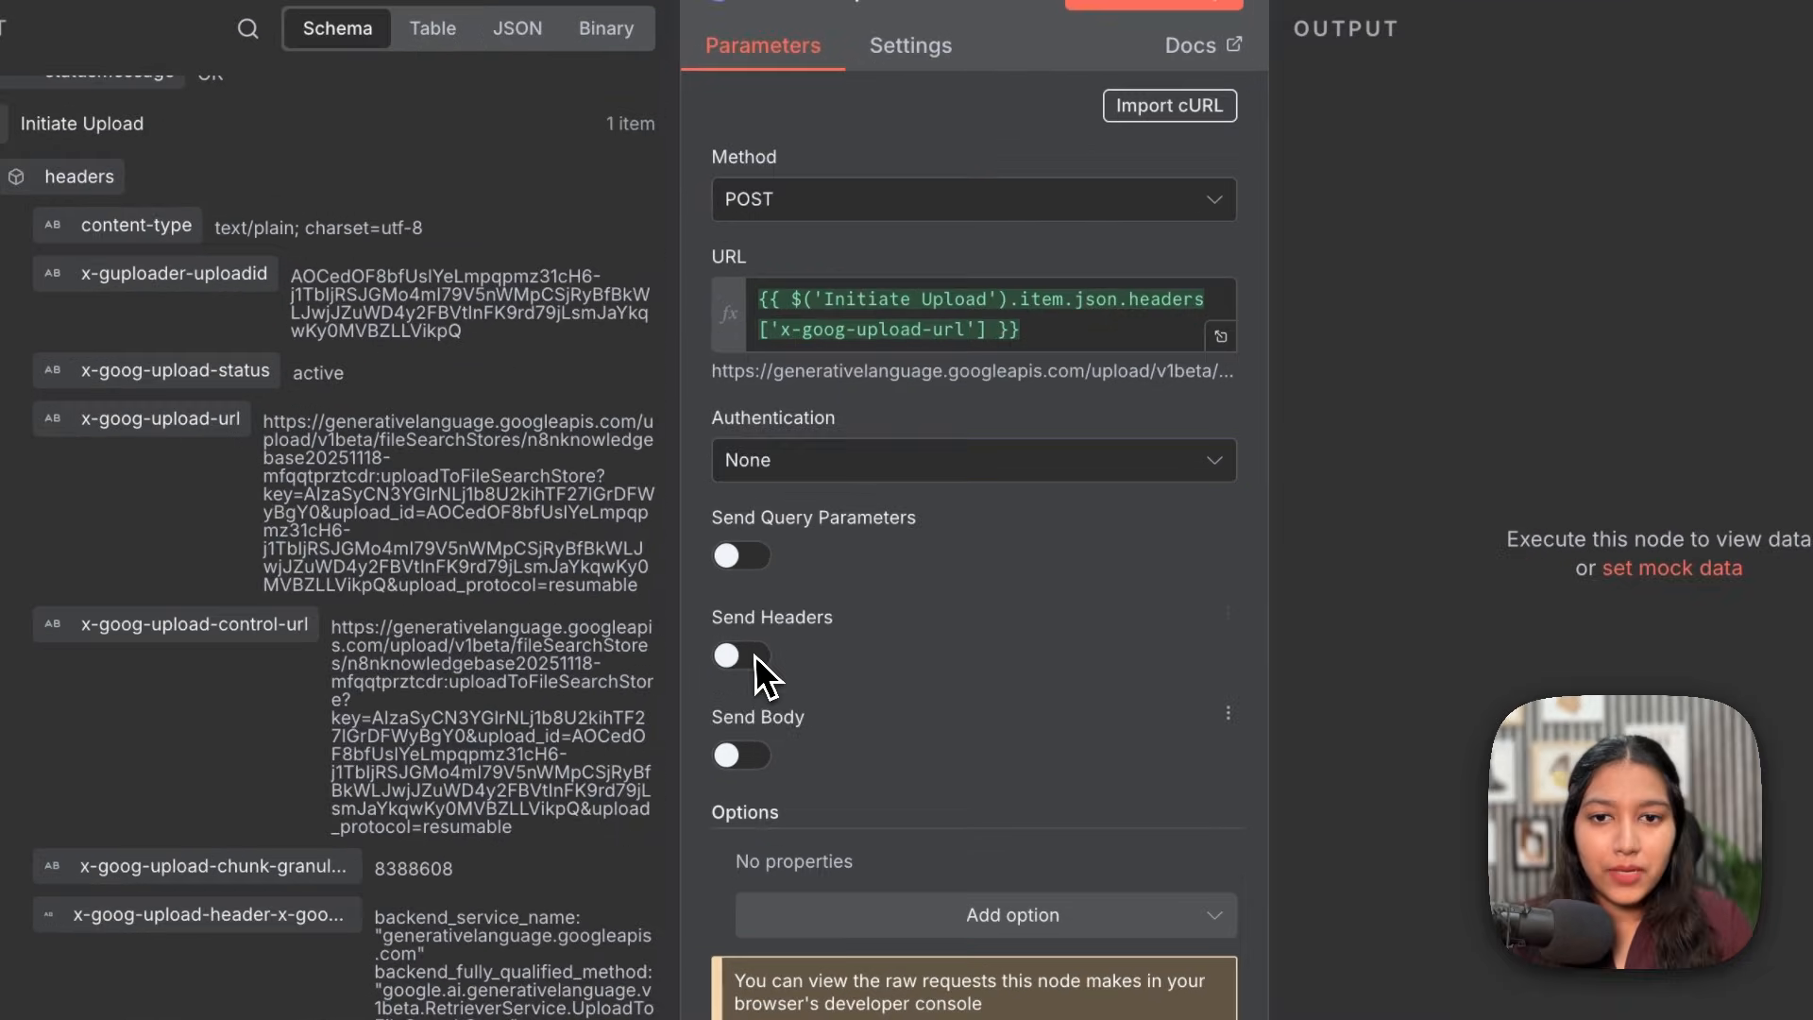
# Step: Enable headers and add Content-Length set to the Drive trigger's file size
pyautogui.click(727, 607)
pyautogui.scroll(-1, 735, 628)
pyautogui.scroll(-2, 749, 650)
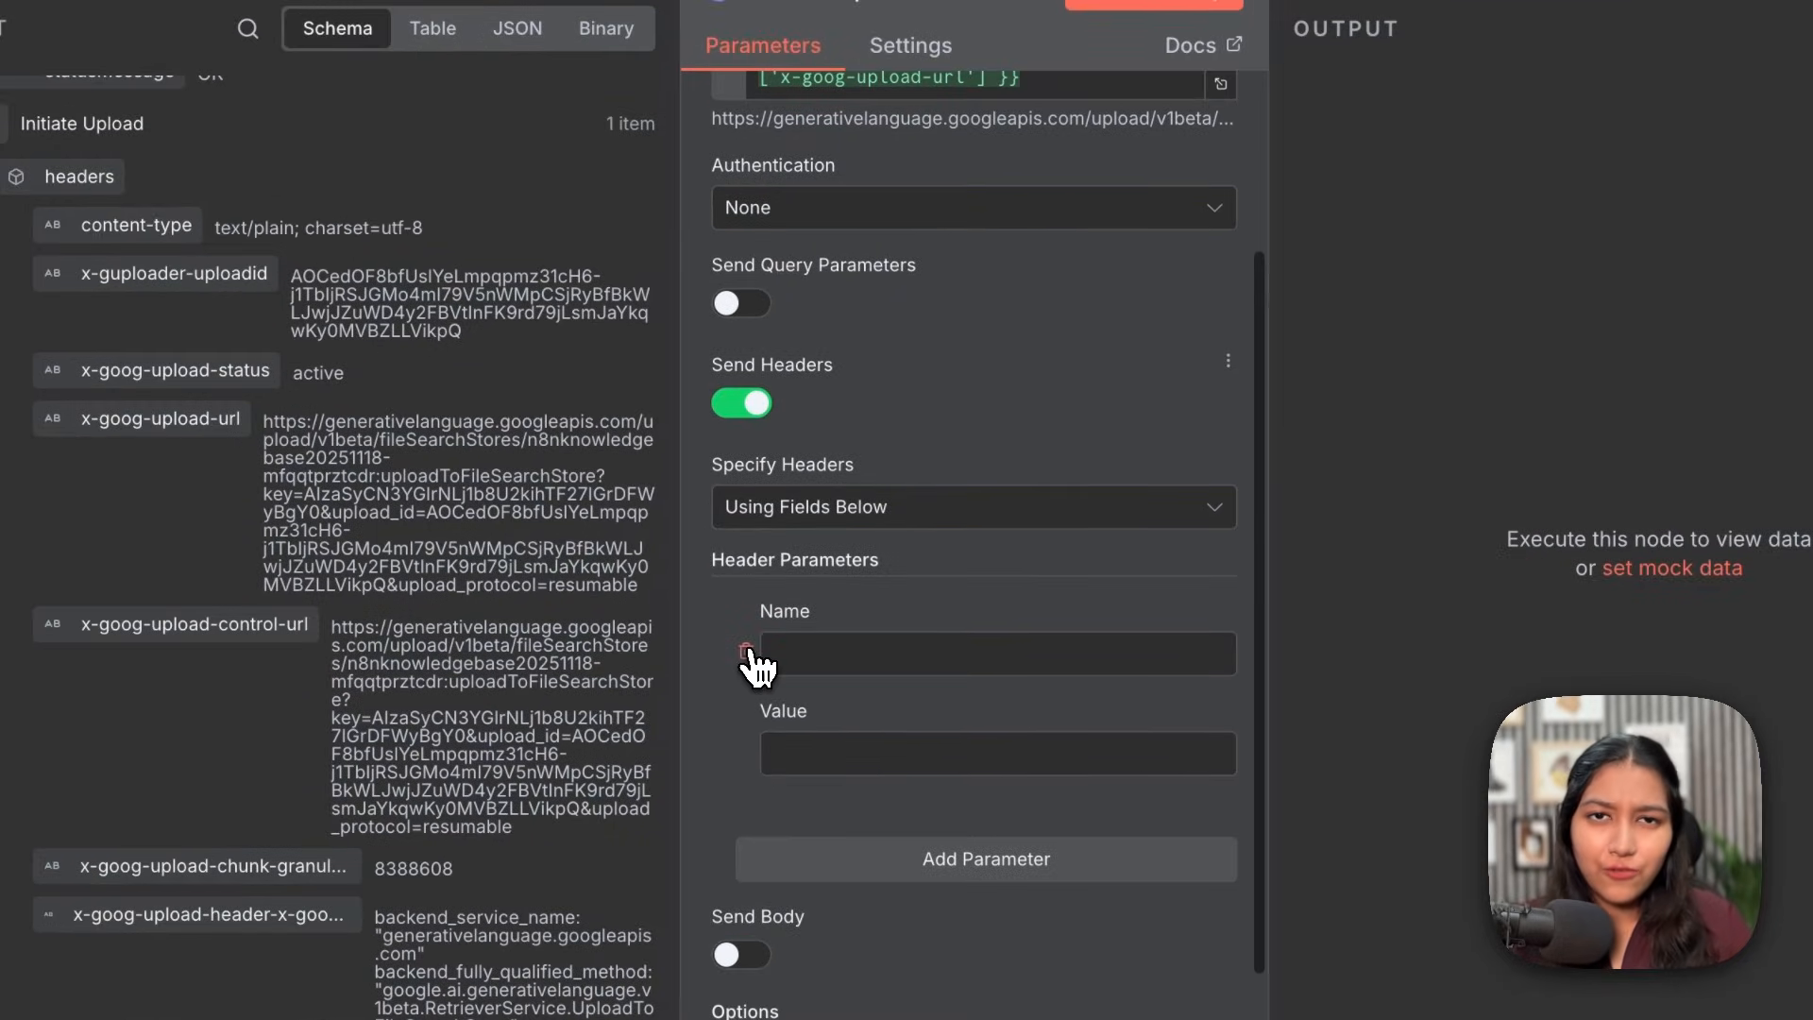
pyautogui.click(843, 653)
pyautogui.write('Content-Length')
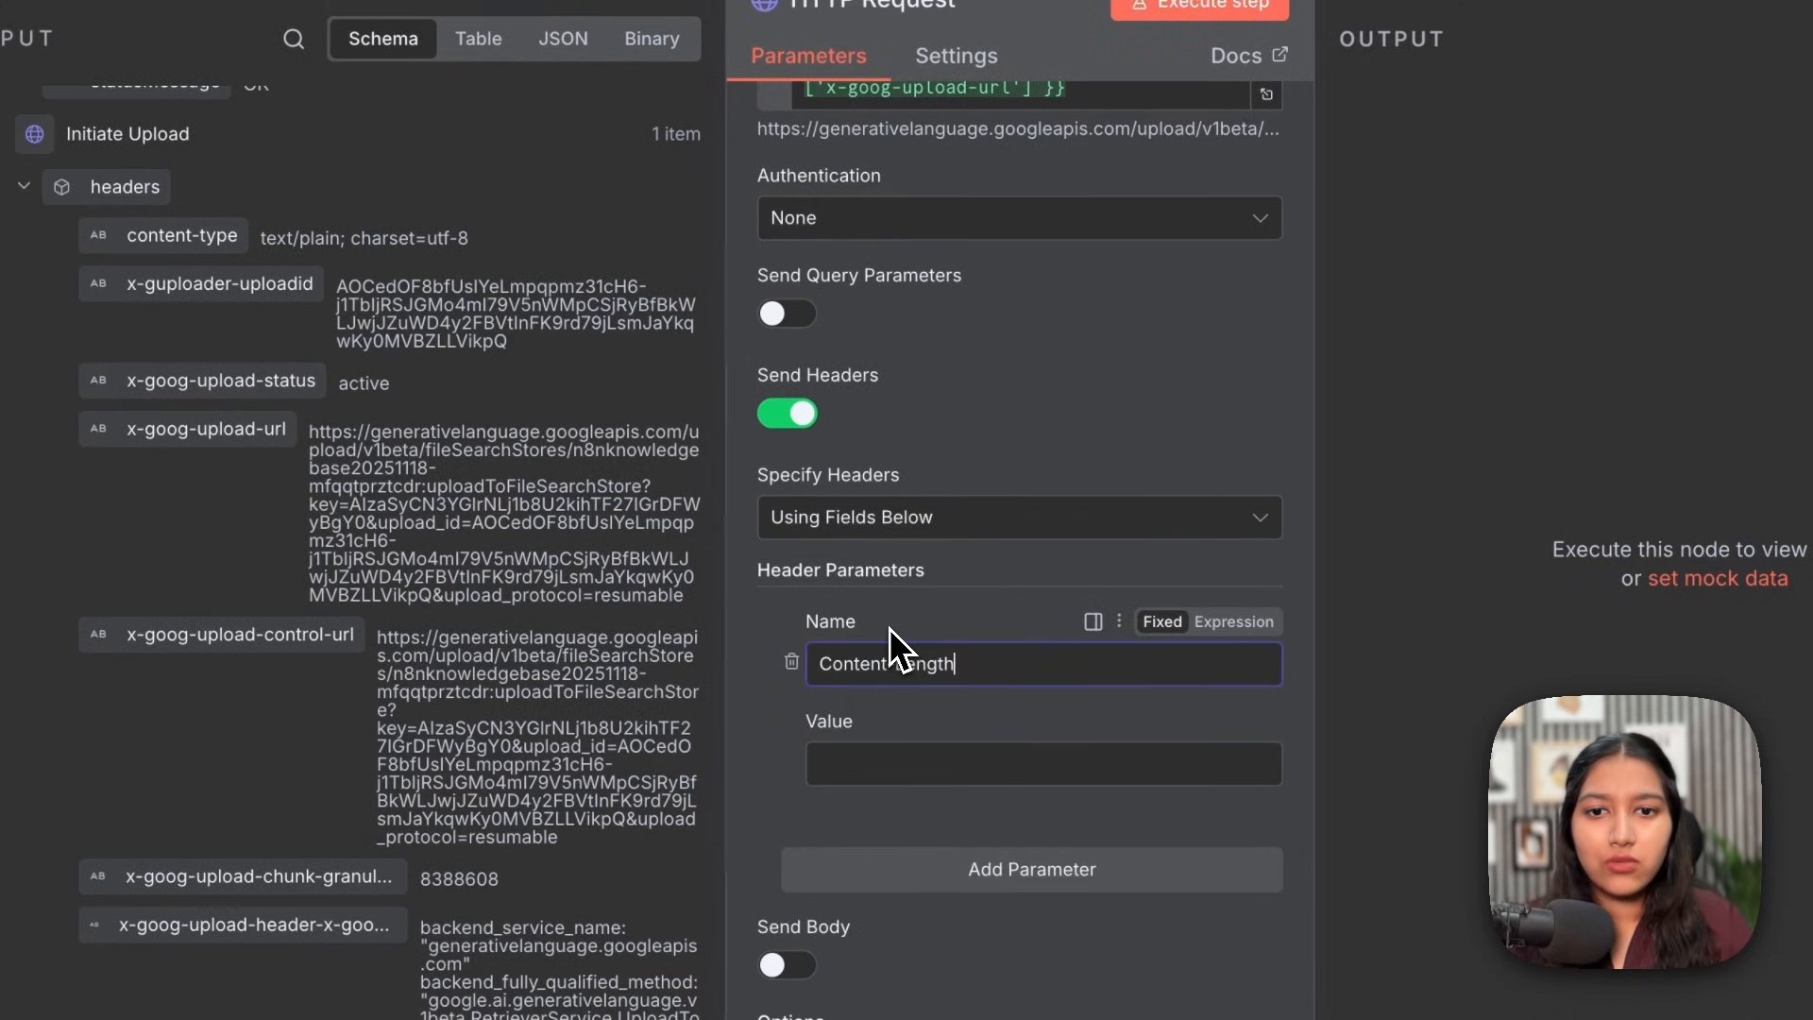
pyautogui.click(912, 780)
pyautogui.click(298, 38)
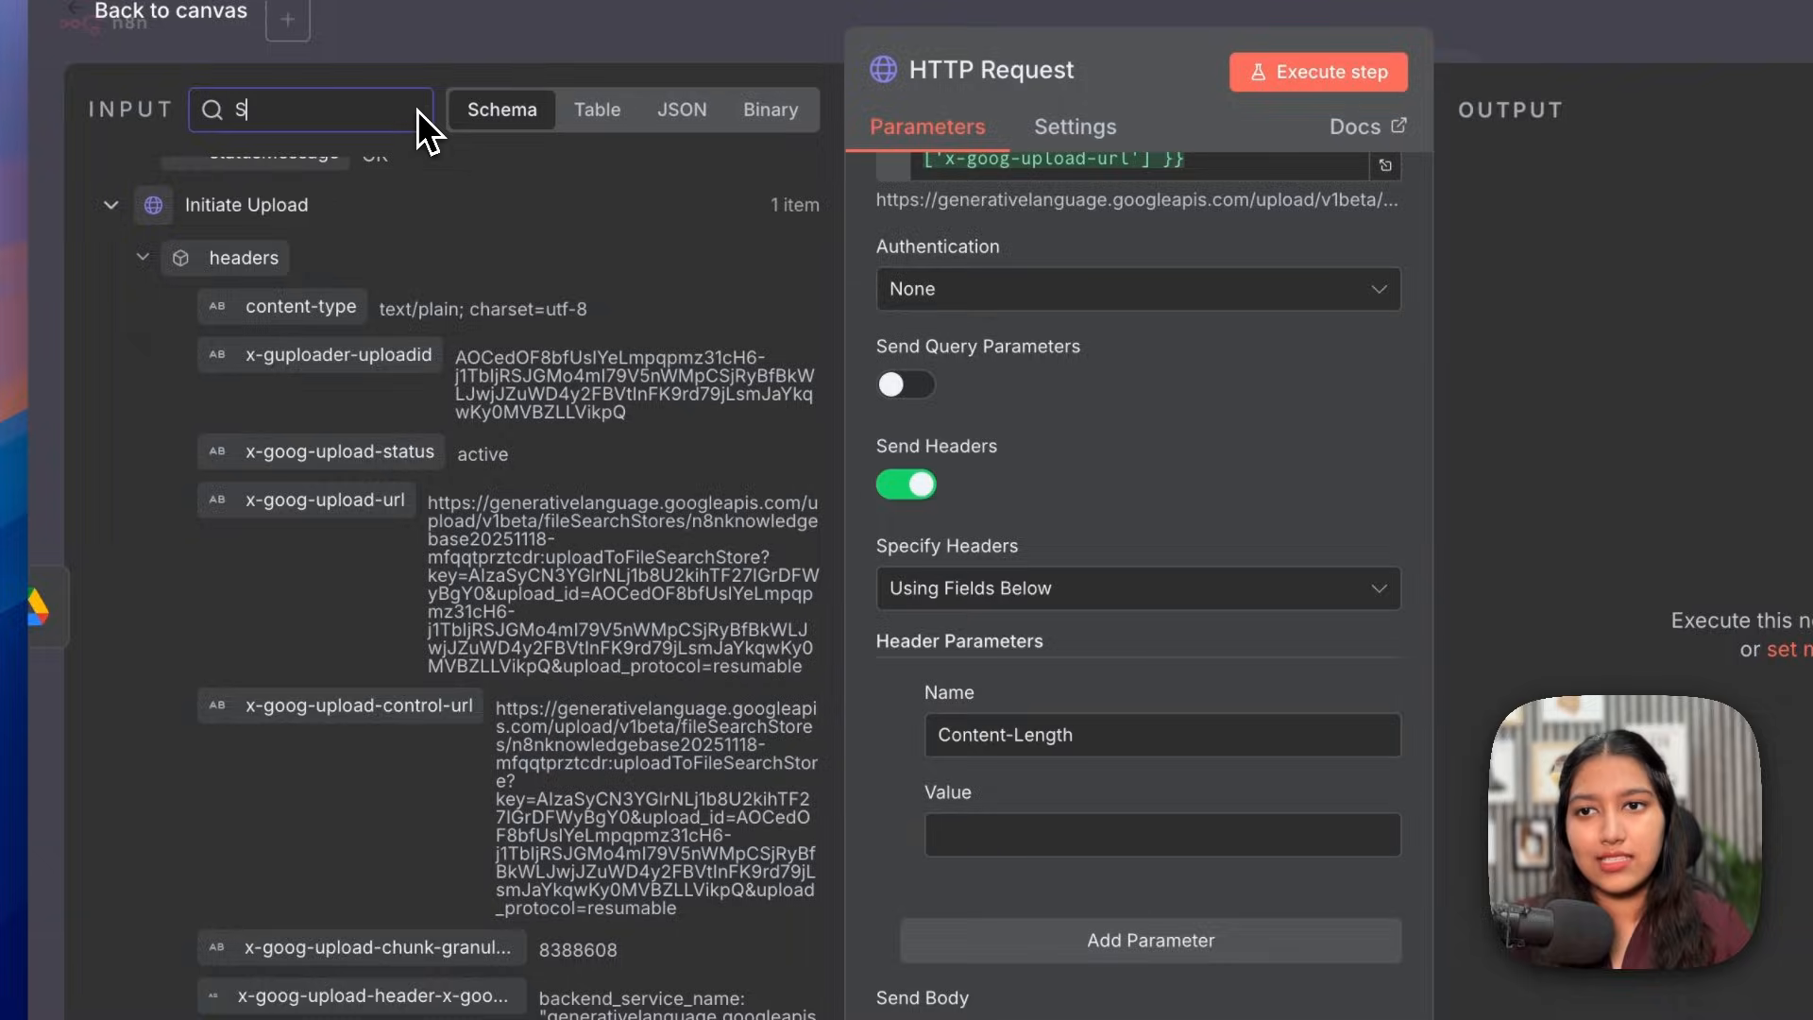
pyautogui.write('size')
pyautogui.moveTo(203, 232); pyautogui.dragTo(998, 831)
pyautogui.moveTo(925, 761); pyautogui.dragTo(944, 765)
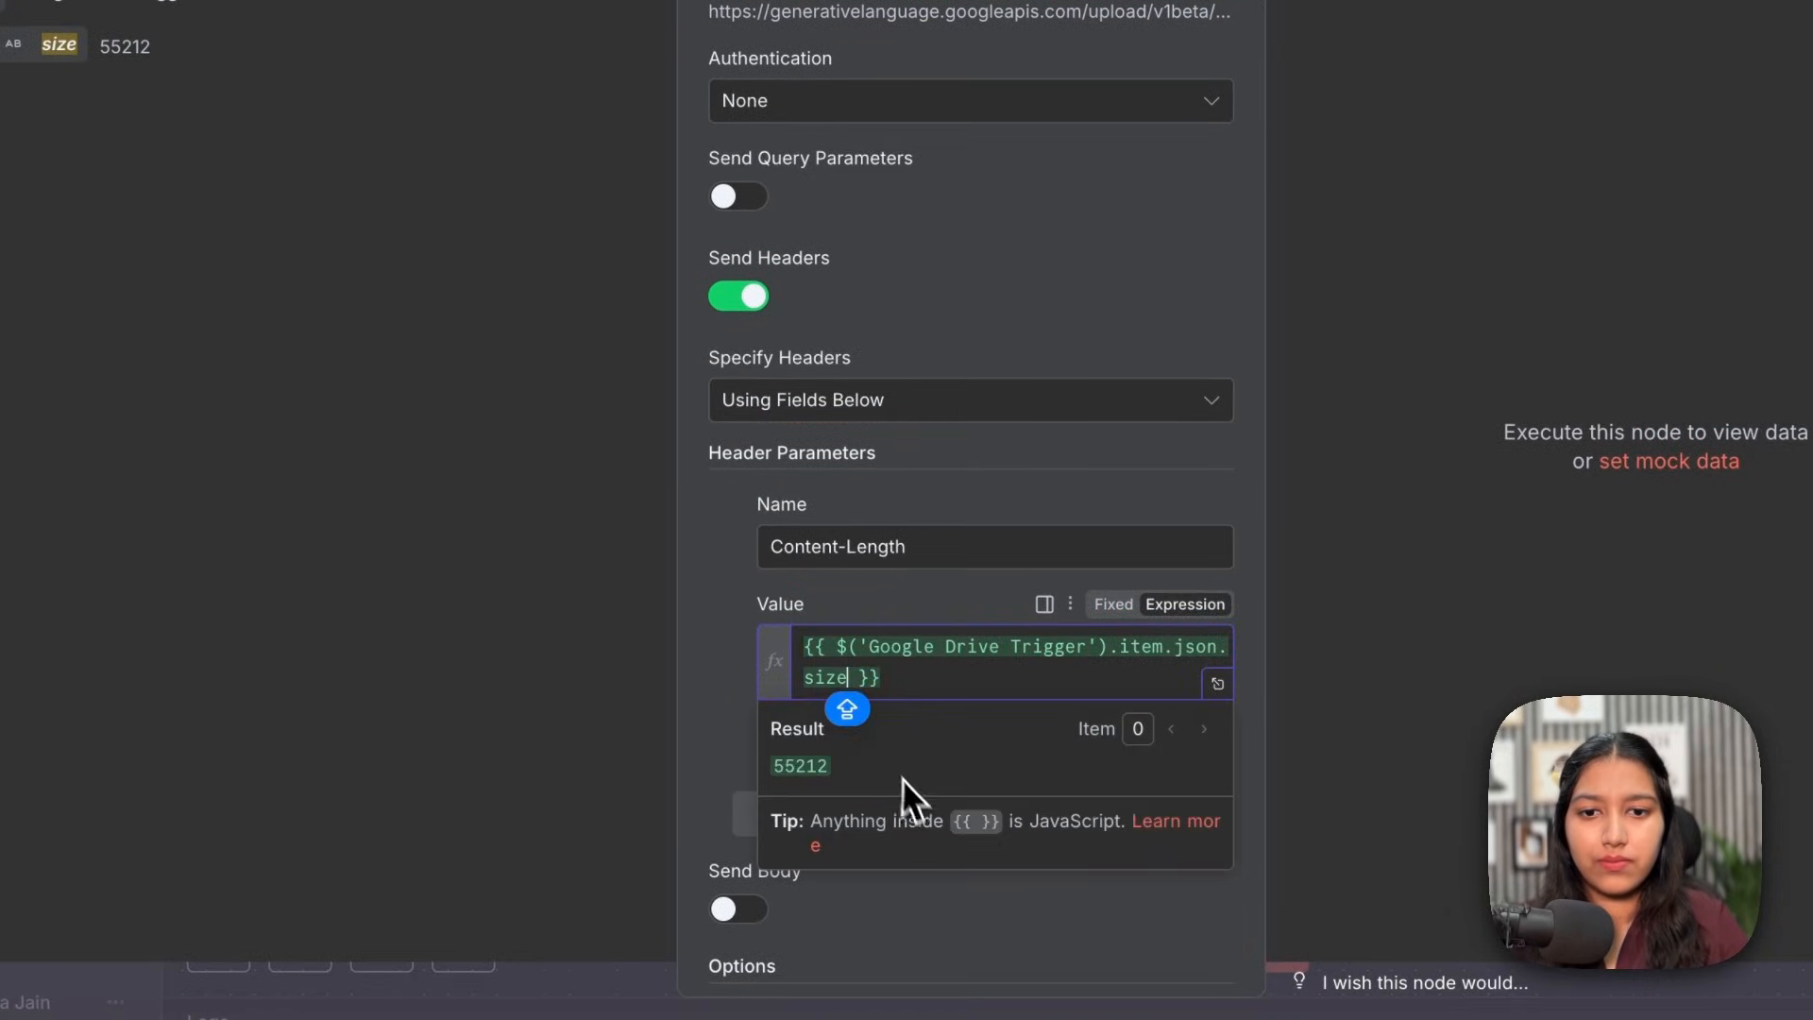
# Step: Add headers X-Goog-Upload-Offset = 0 and X-Goog-Upload-Command = 'upload, finalize'
pyautogui.click(1015, 915)
pyautogui.click(923, 462)
pyautogui.write('X-Goog-Upload-Offset')
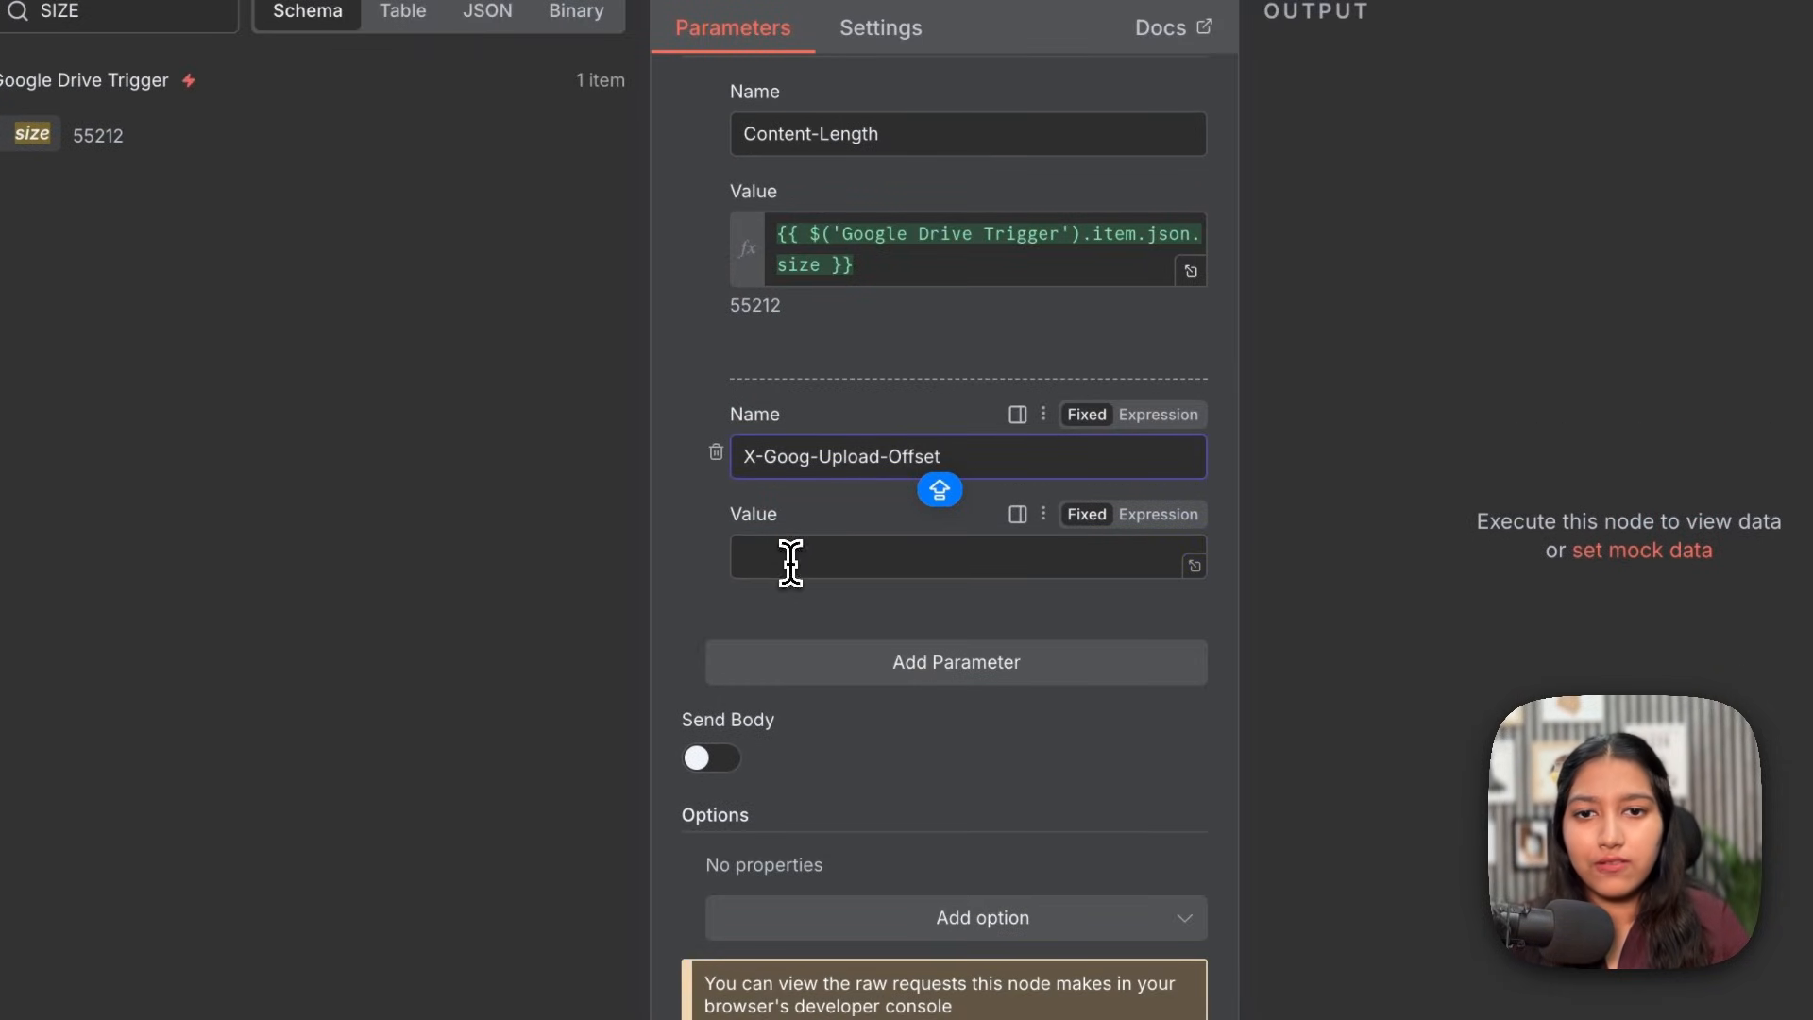
pyautogui.click(790, 559)
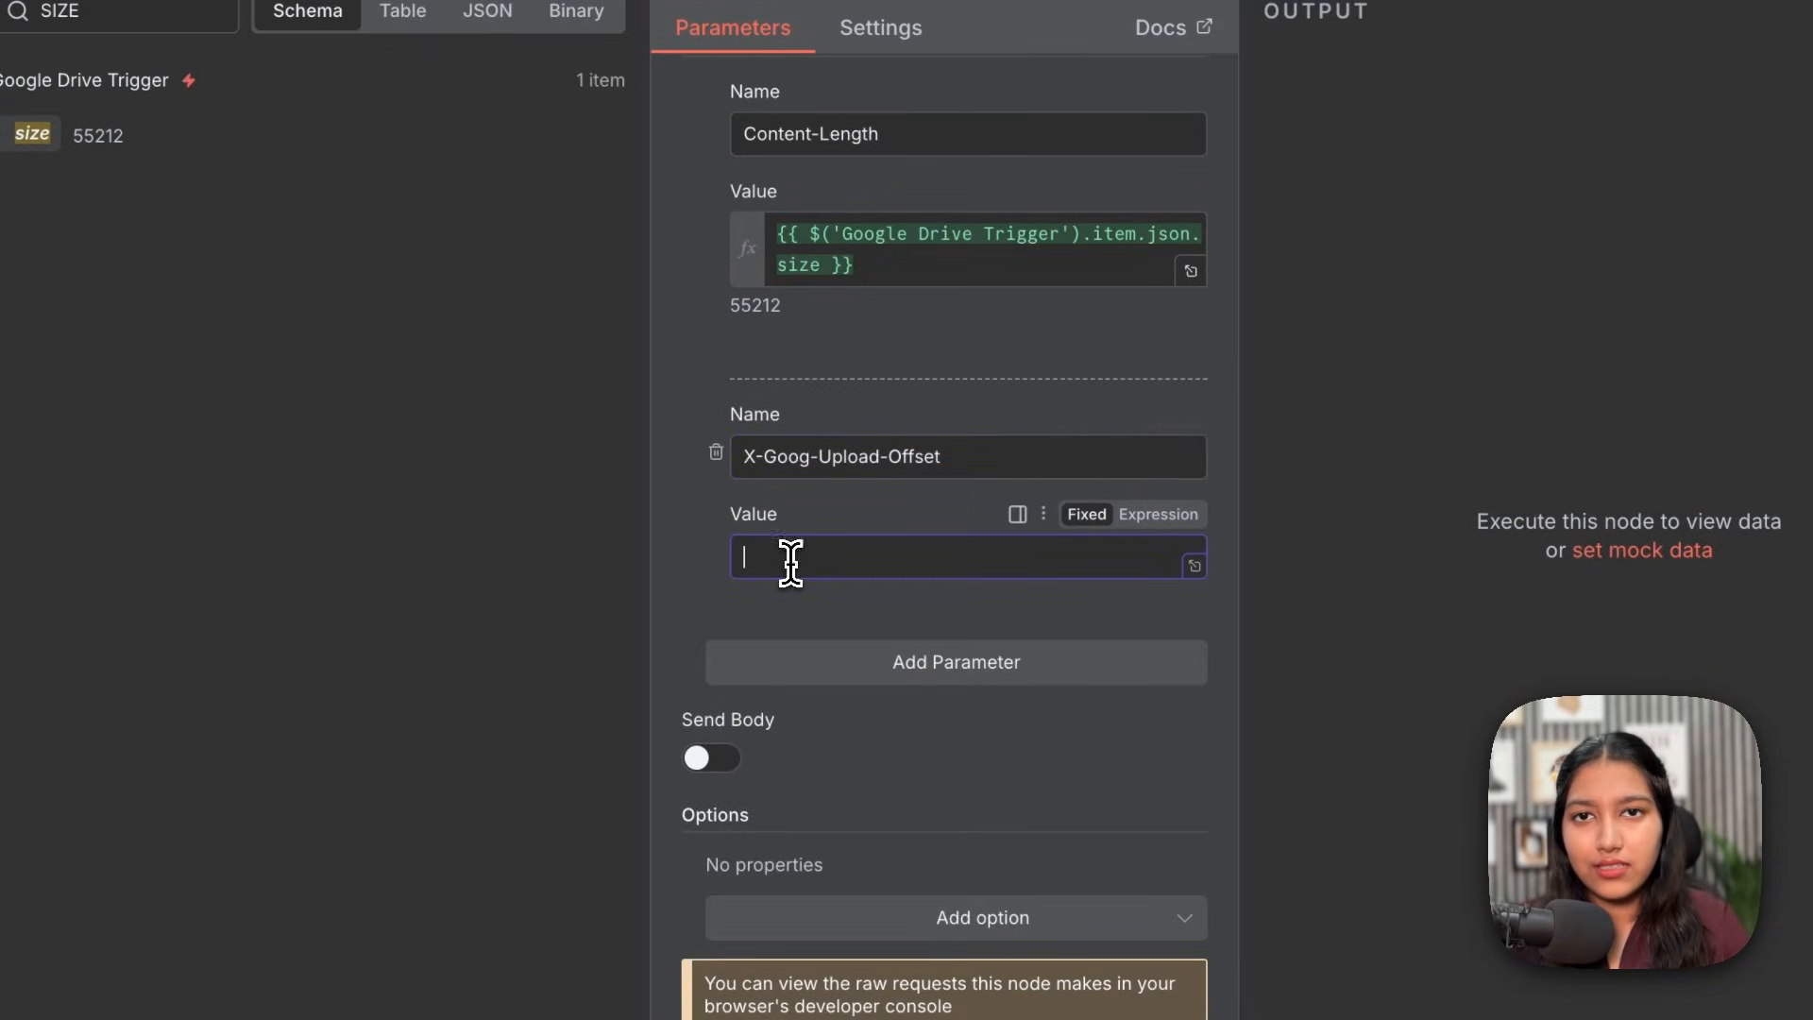
pyautogui.write('0')
pyautogui.click(911, 810)
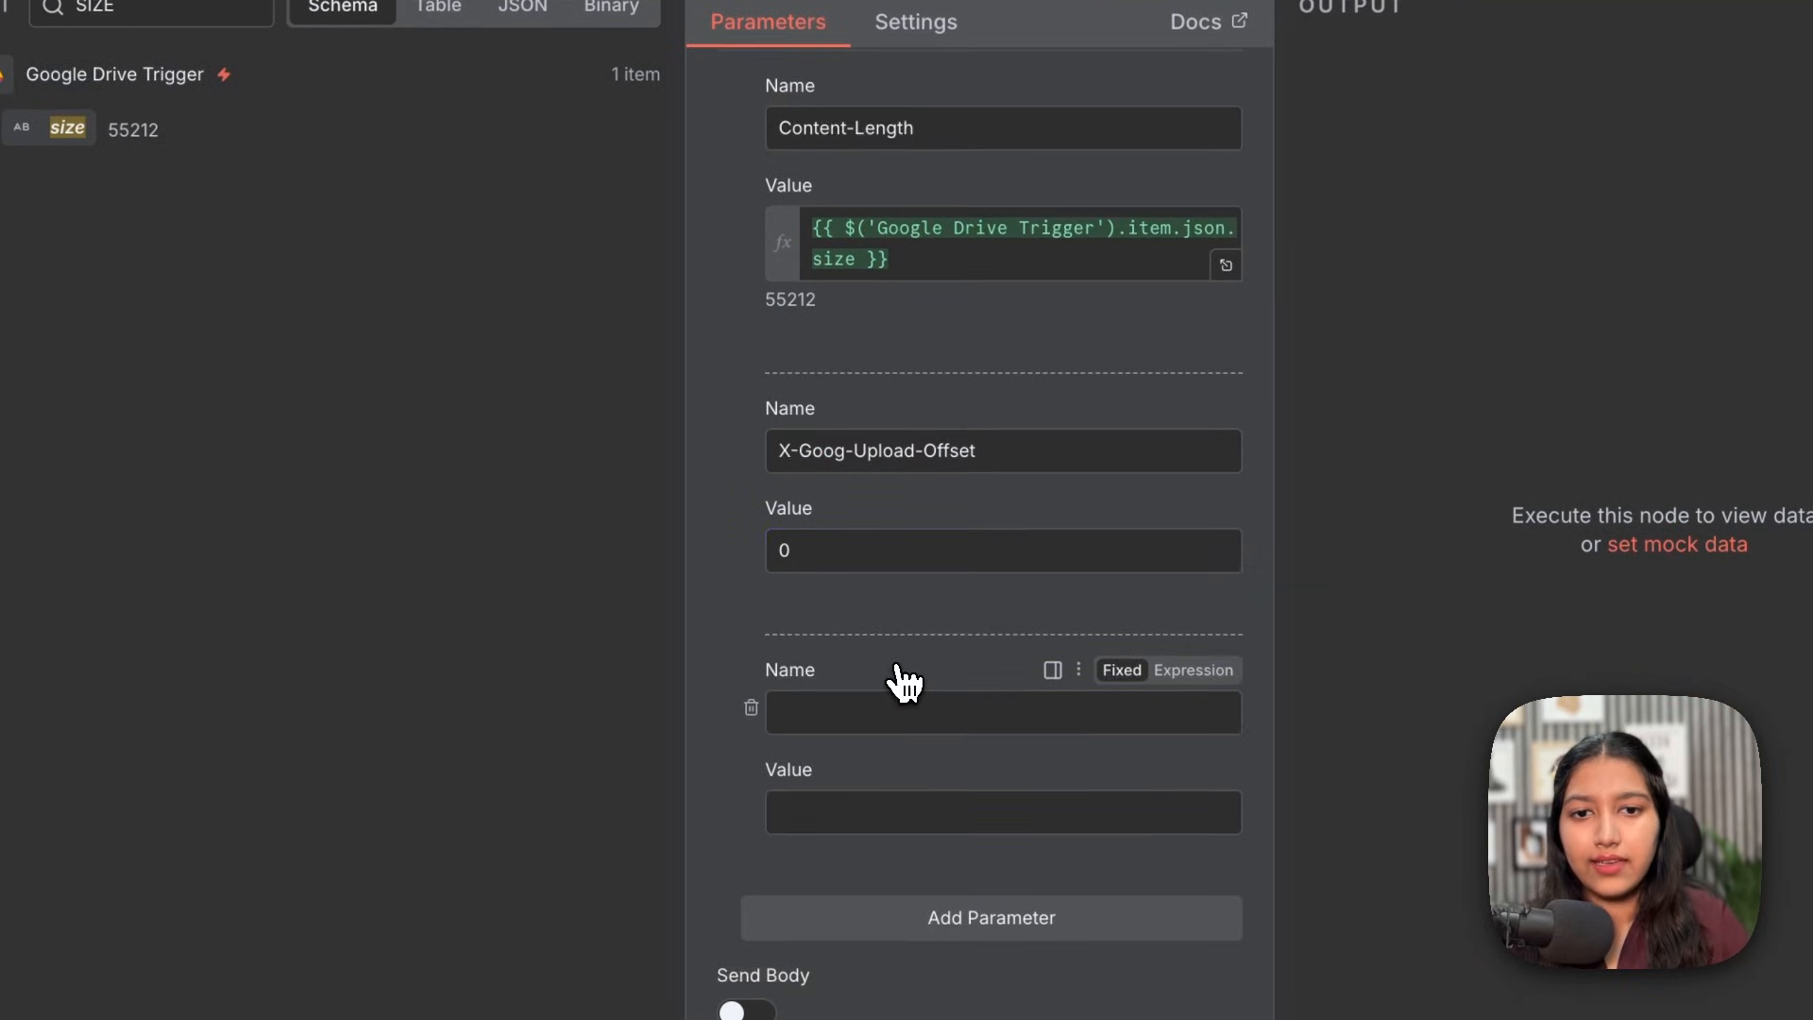
pyautogui.scroll(-1, 879, 747)
pyautogui.click(879, 748)
pyautogui.write('X-Goog-Upload-Command')
pyautogui.click(838, 705)
pyautogui.write('upload, finalize')
pyautogui.scroll(-2, 924, 408)
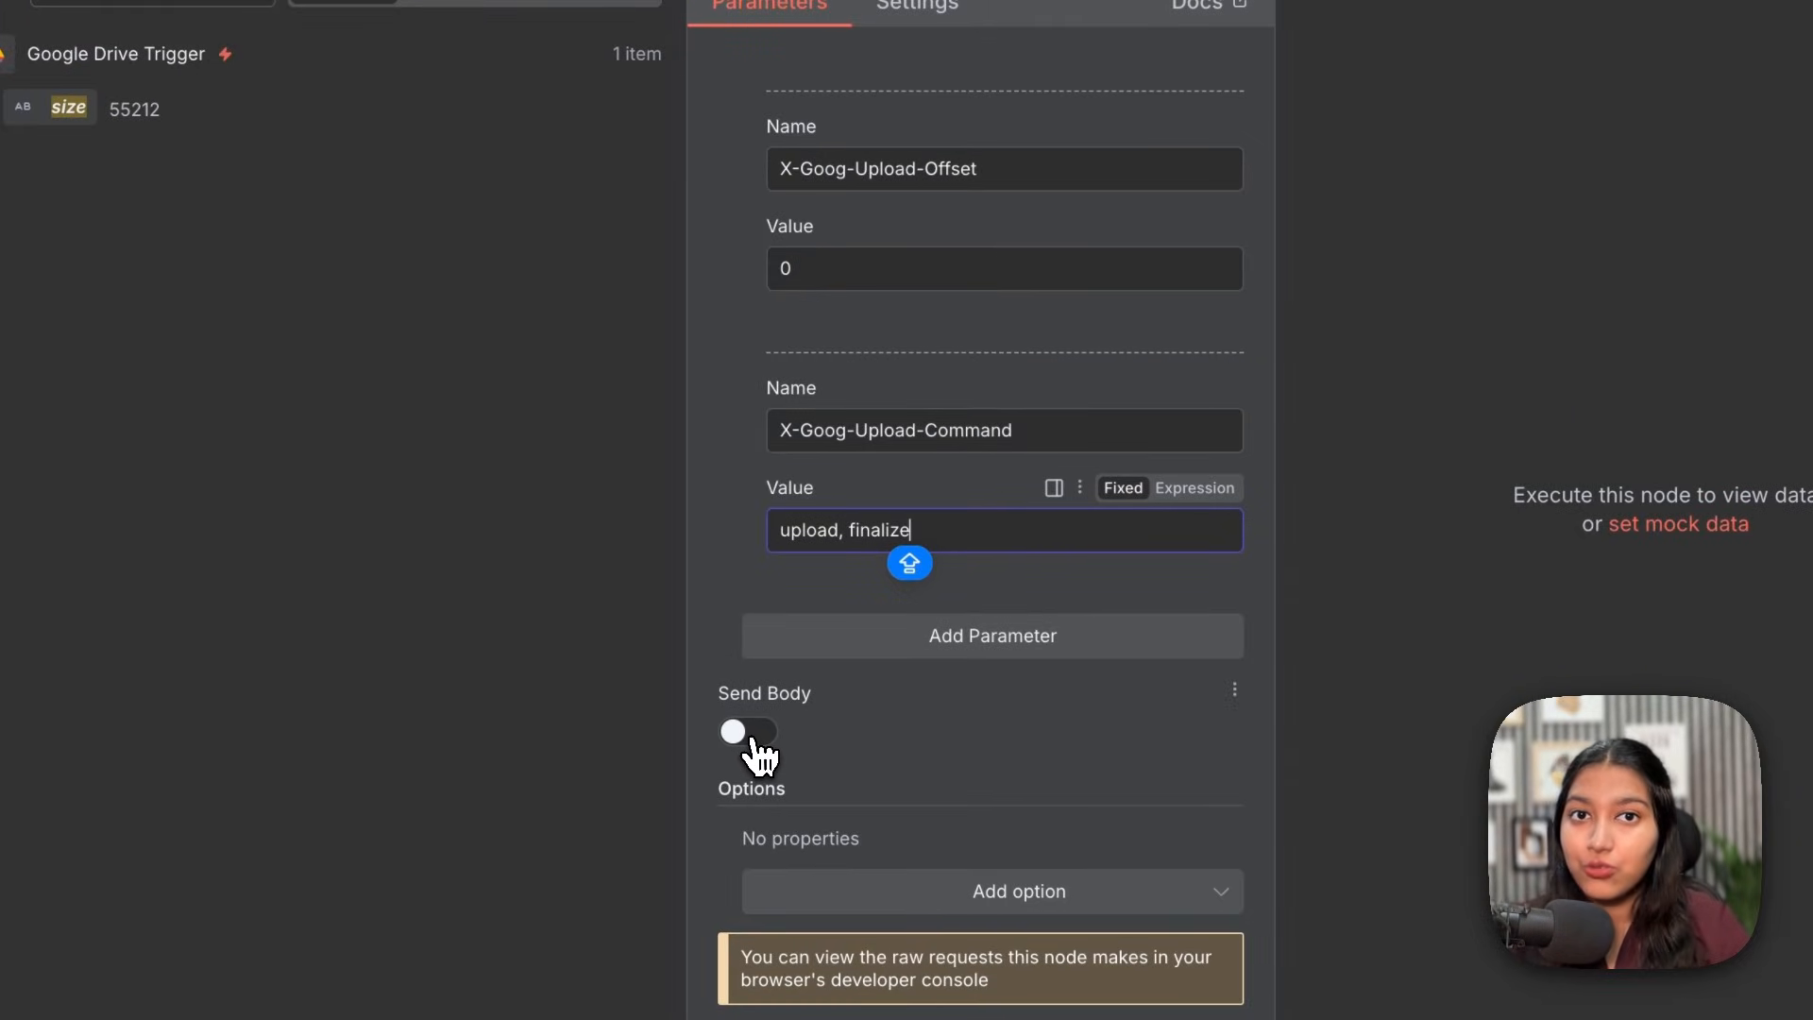
# Step: Send an n8n Binary File body using Download file's 'data' binary field
pyautogui.click(756, 741)
pyautogui.scroll(-3, 793, 732)
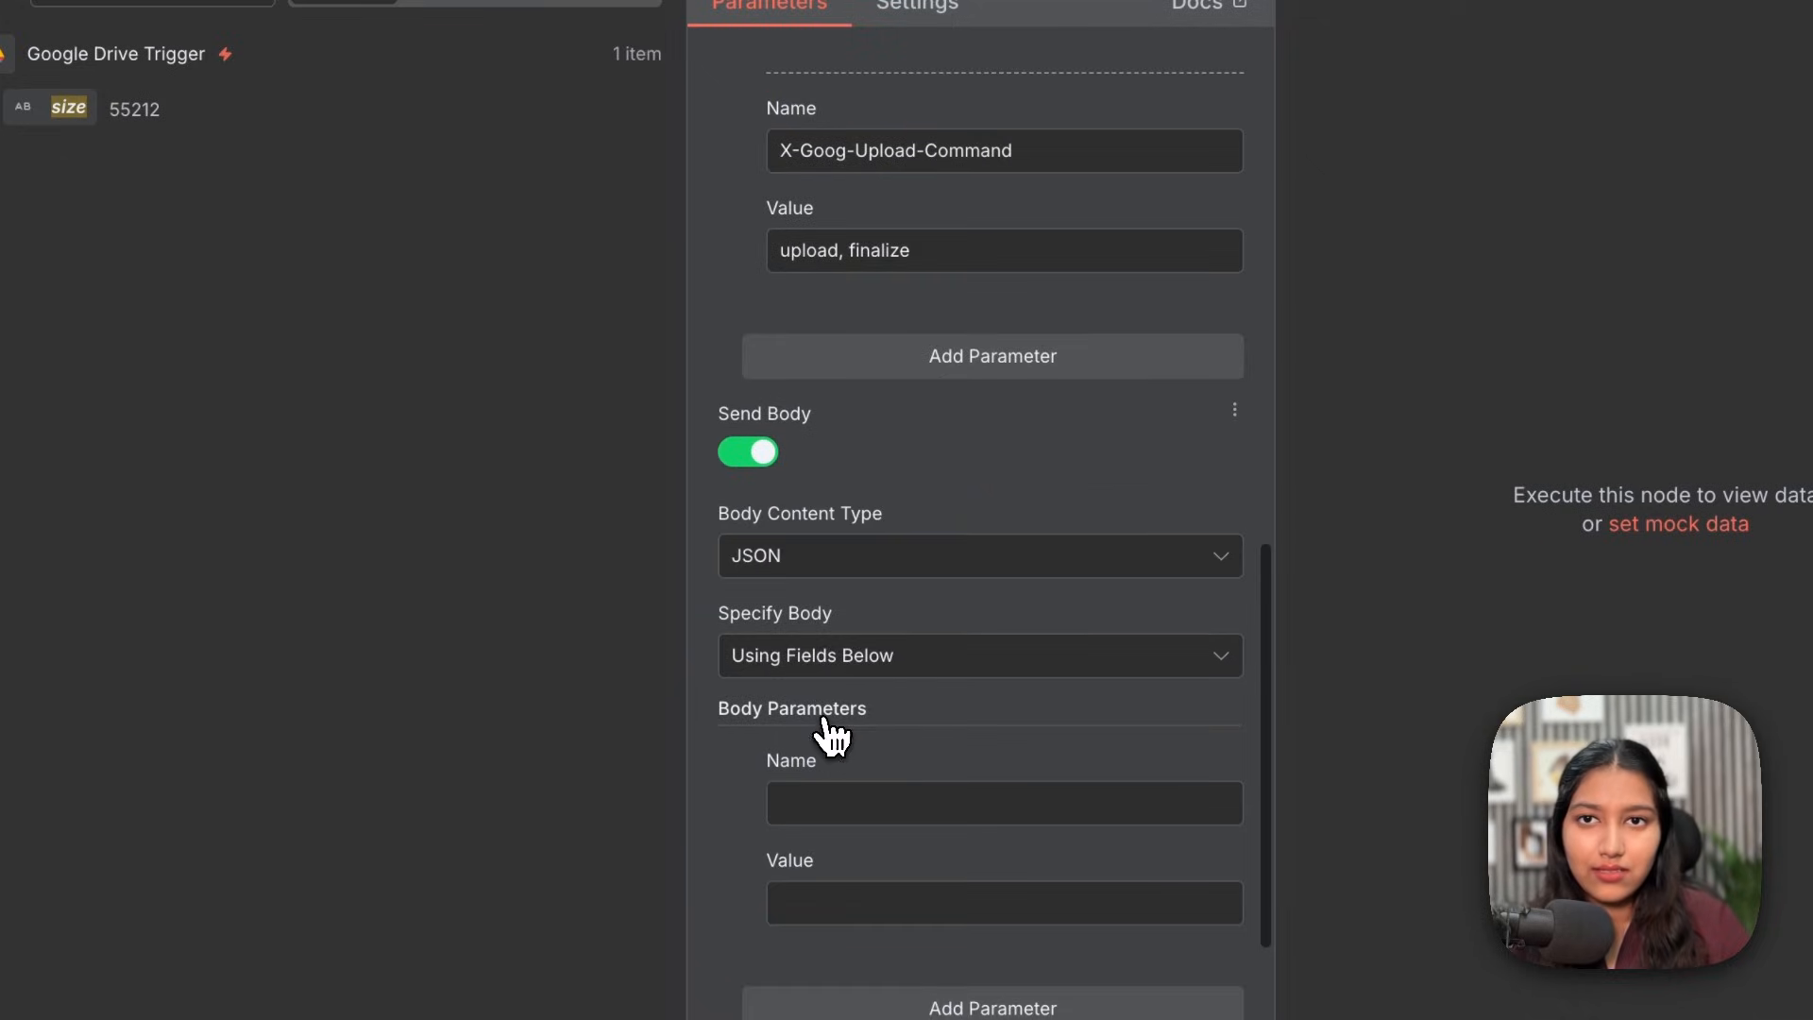
pyautogui.click(760, 557)
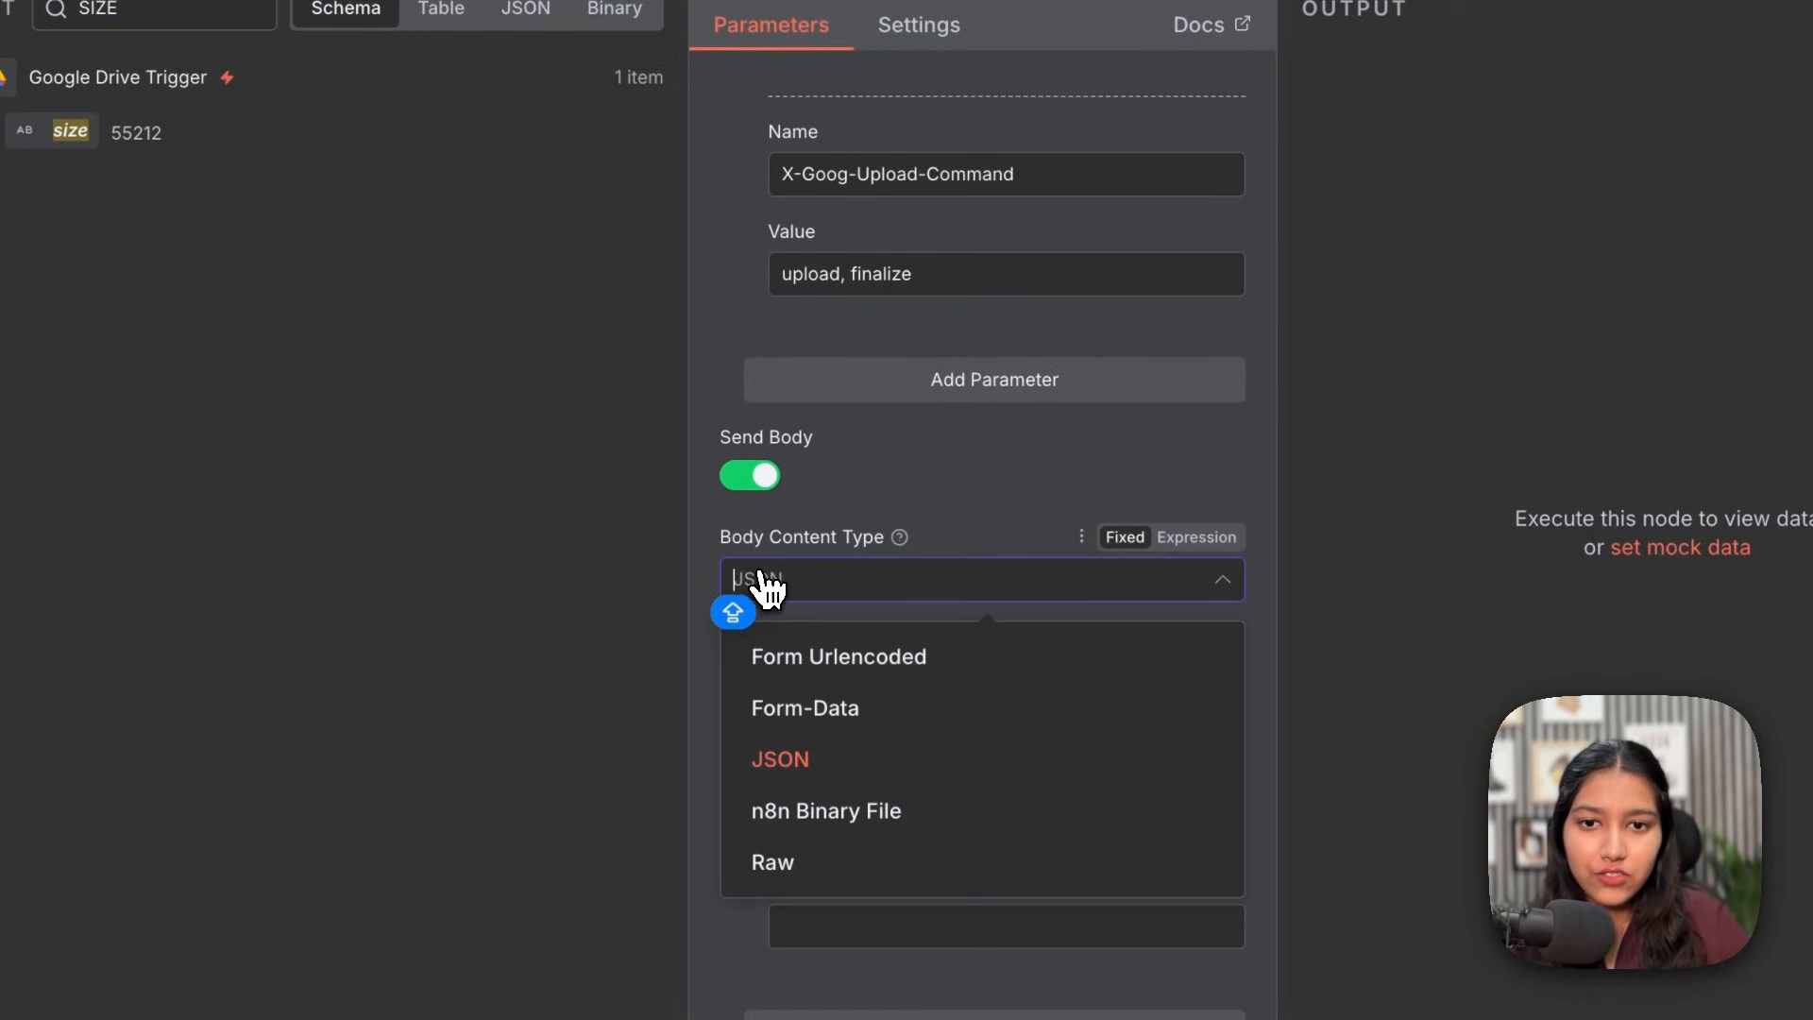
pyautogui.click(836, 821)
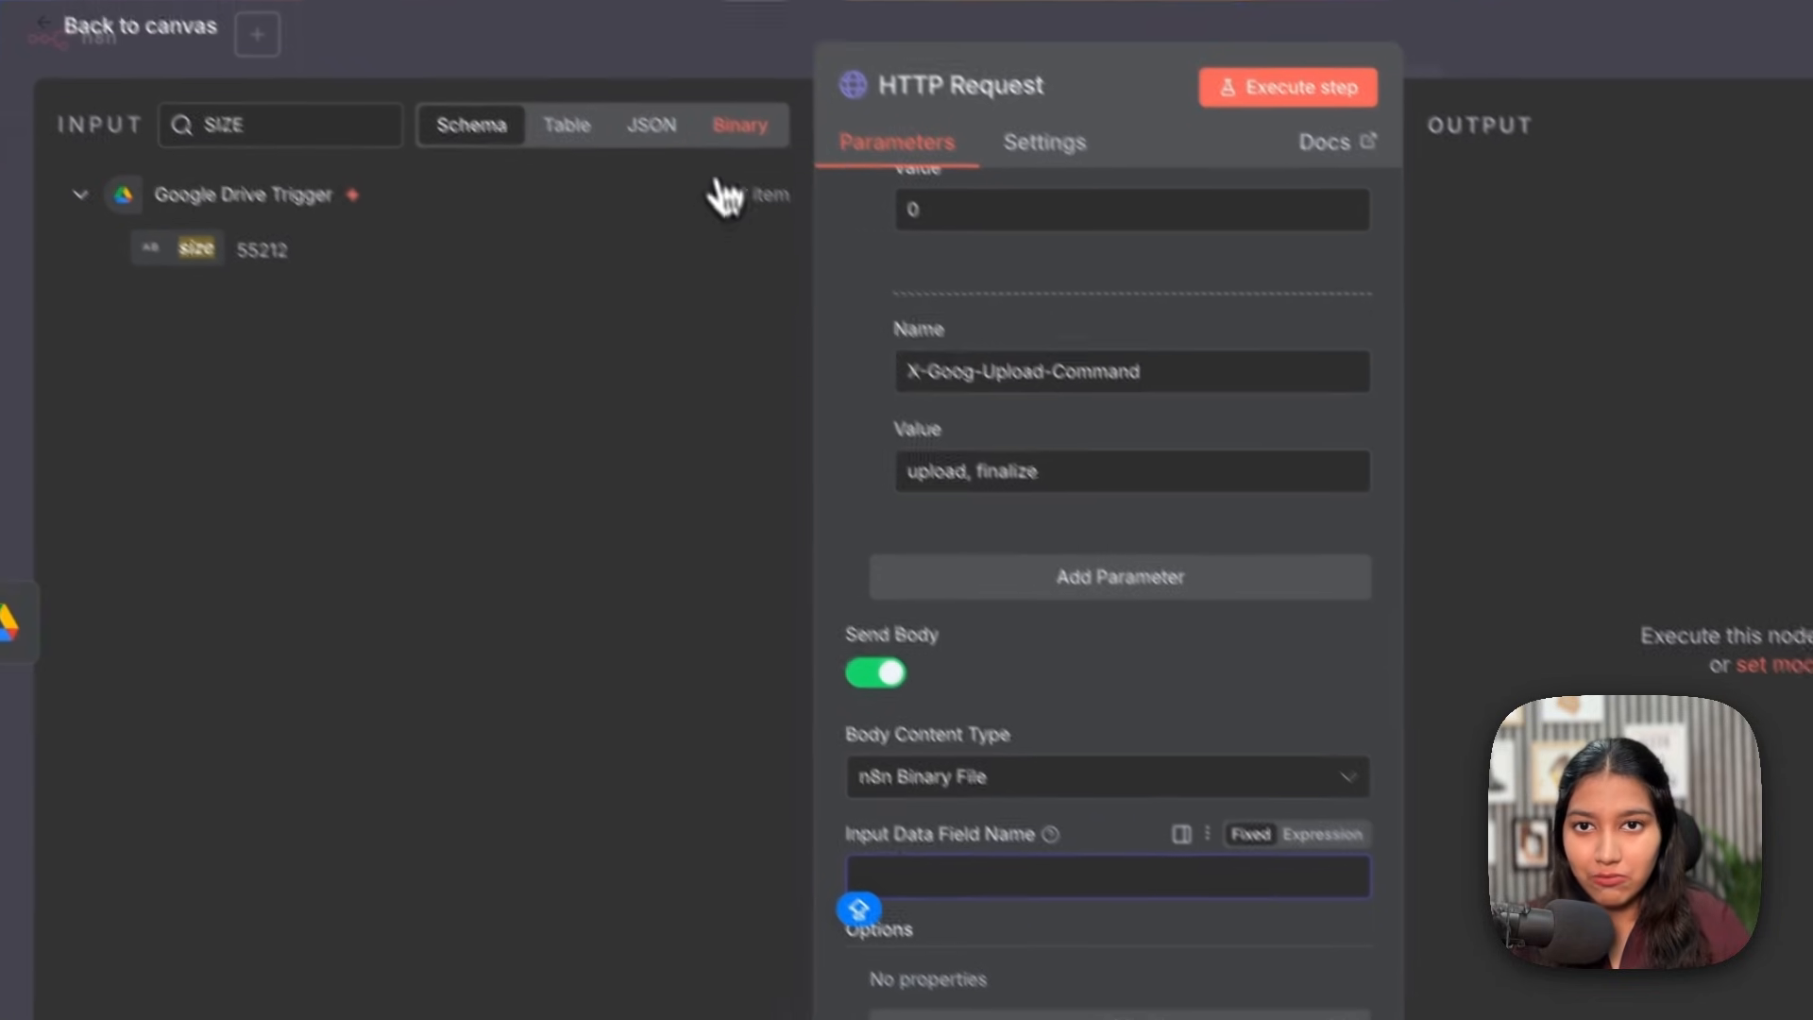
pyautogui.click(604, 21)
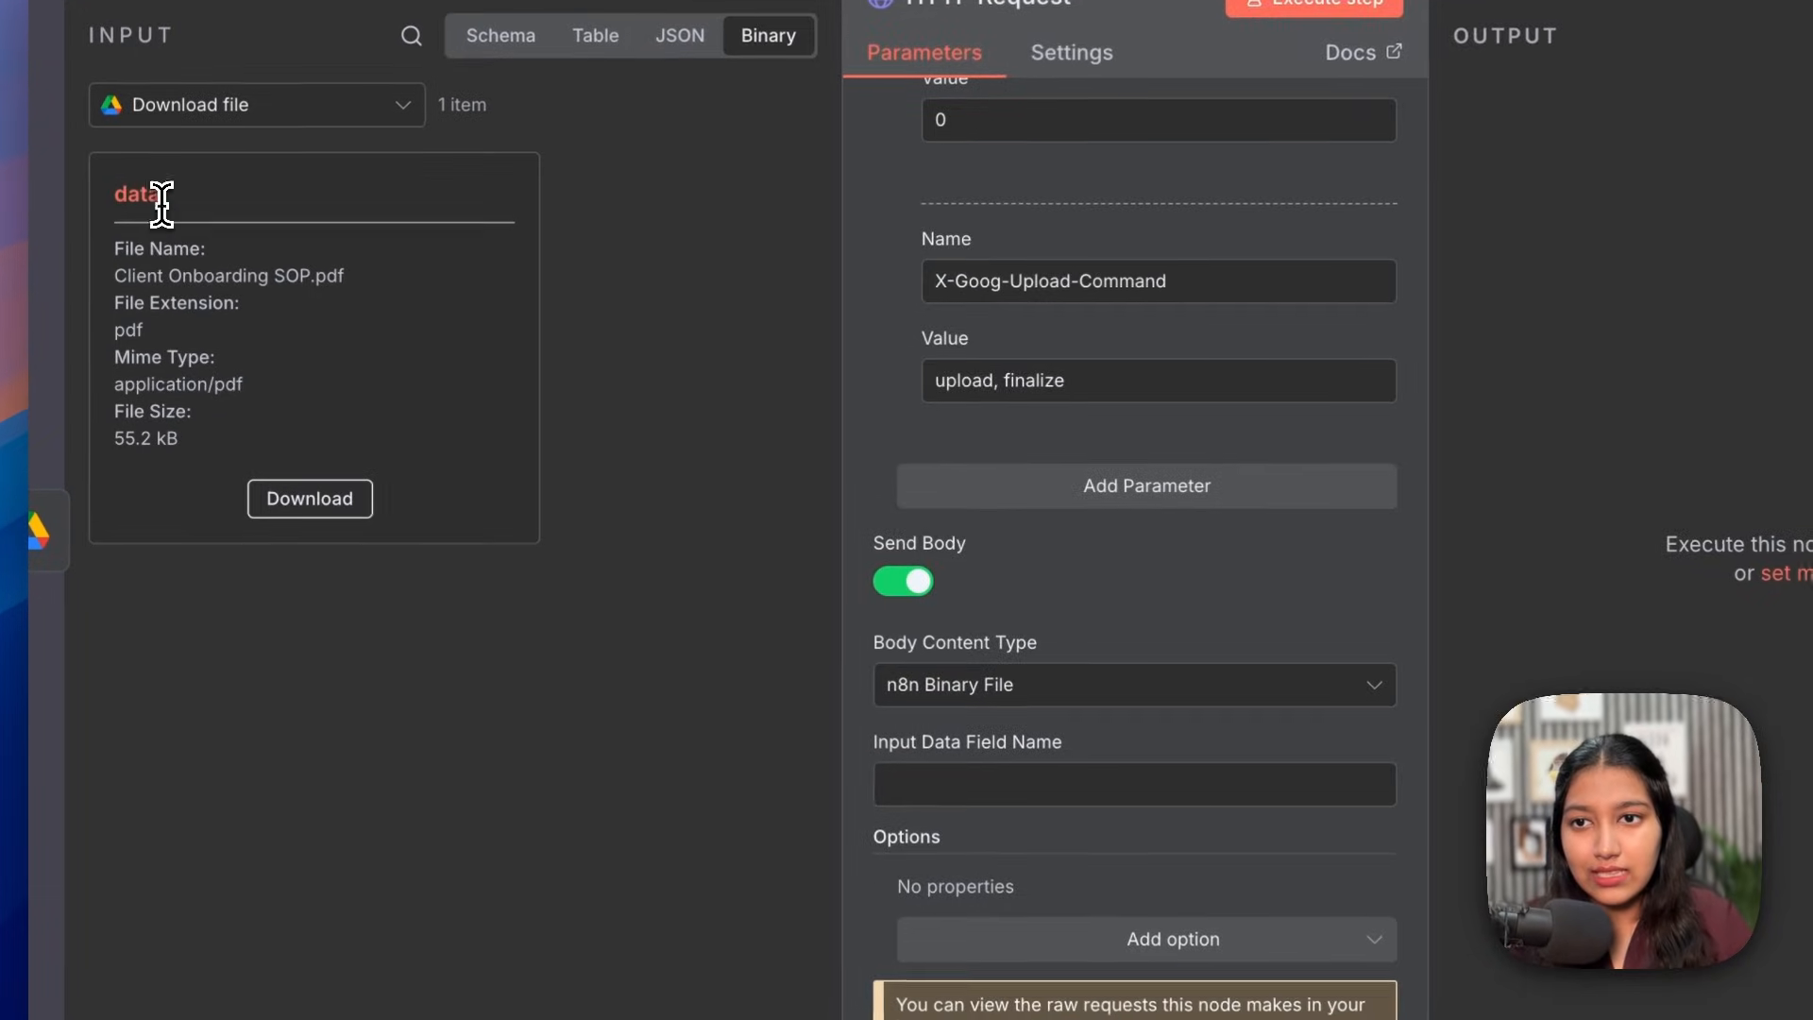
pyautogui.doubleClick(123, 249)
pyautogui.hotkey('ctrl', 'c')
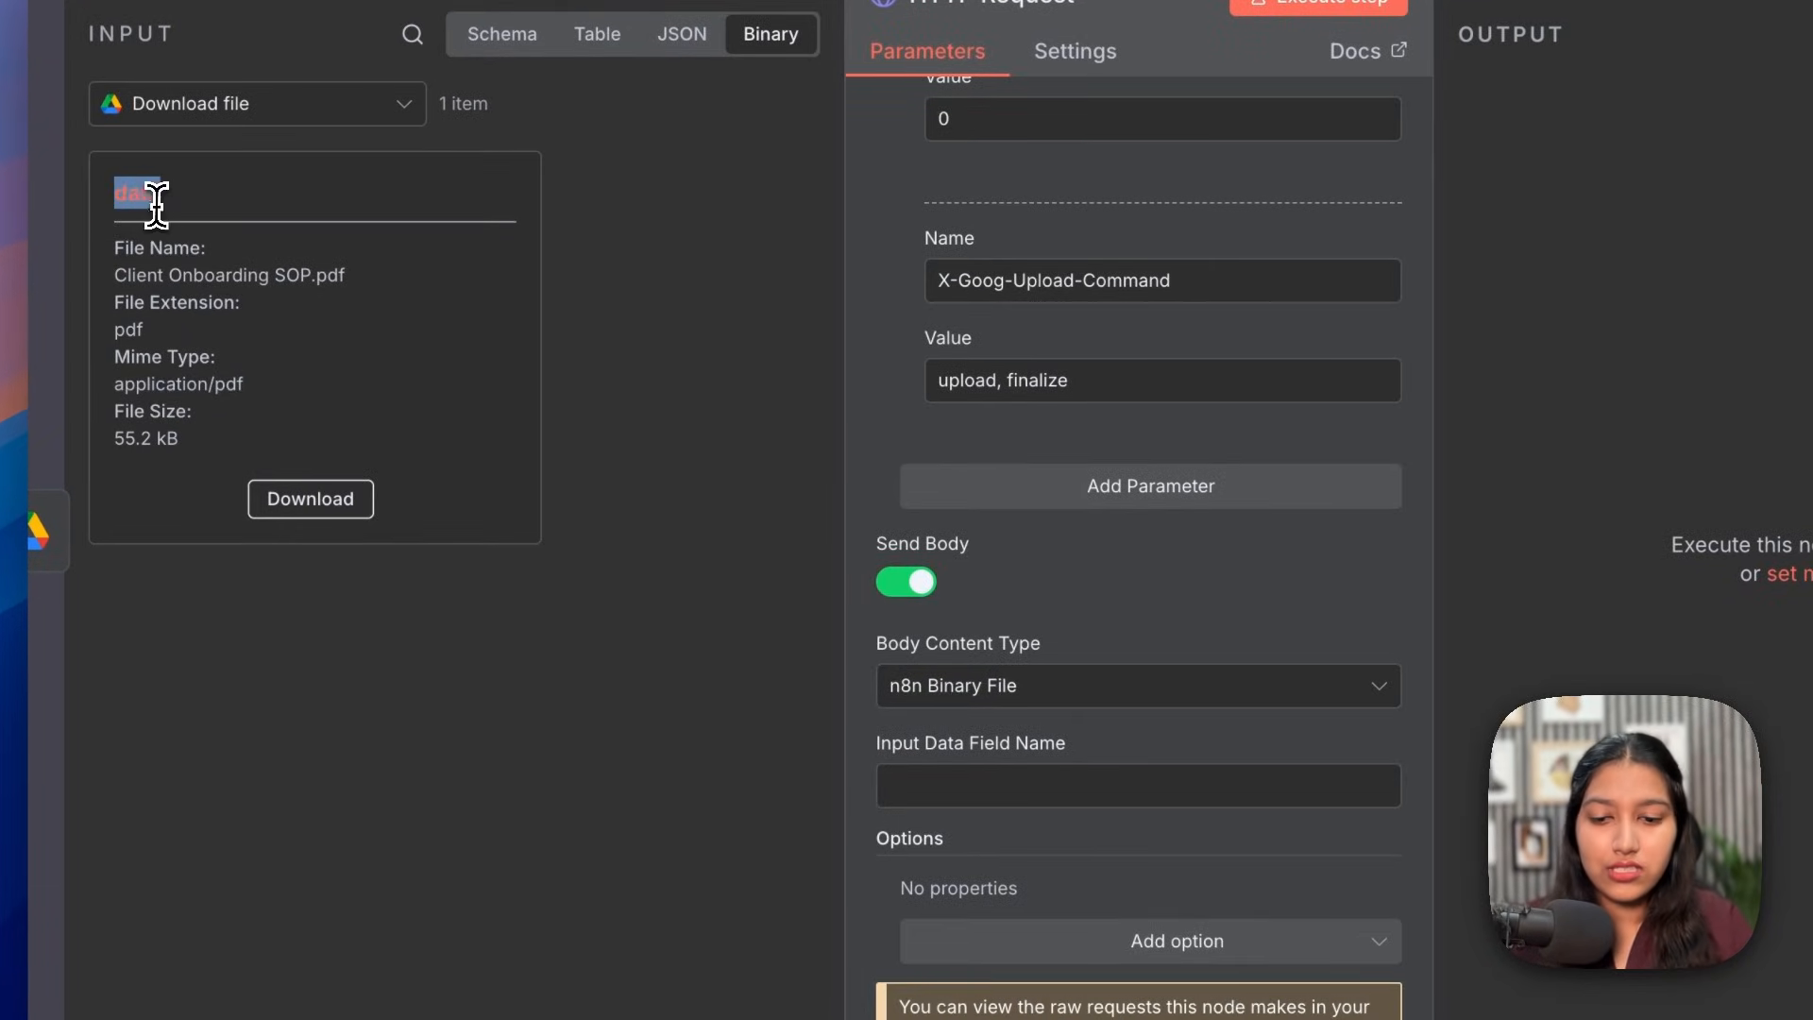
pyautogui.click(1050, 789)
pyautogui.hotkey('ctrl', 'v')
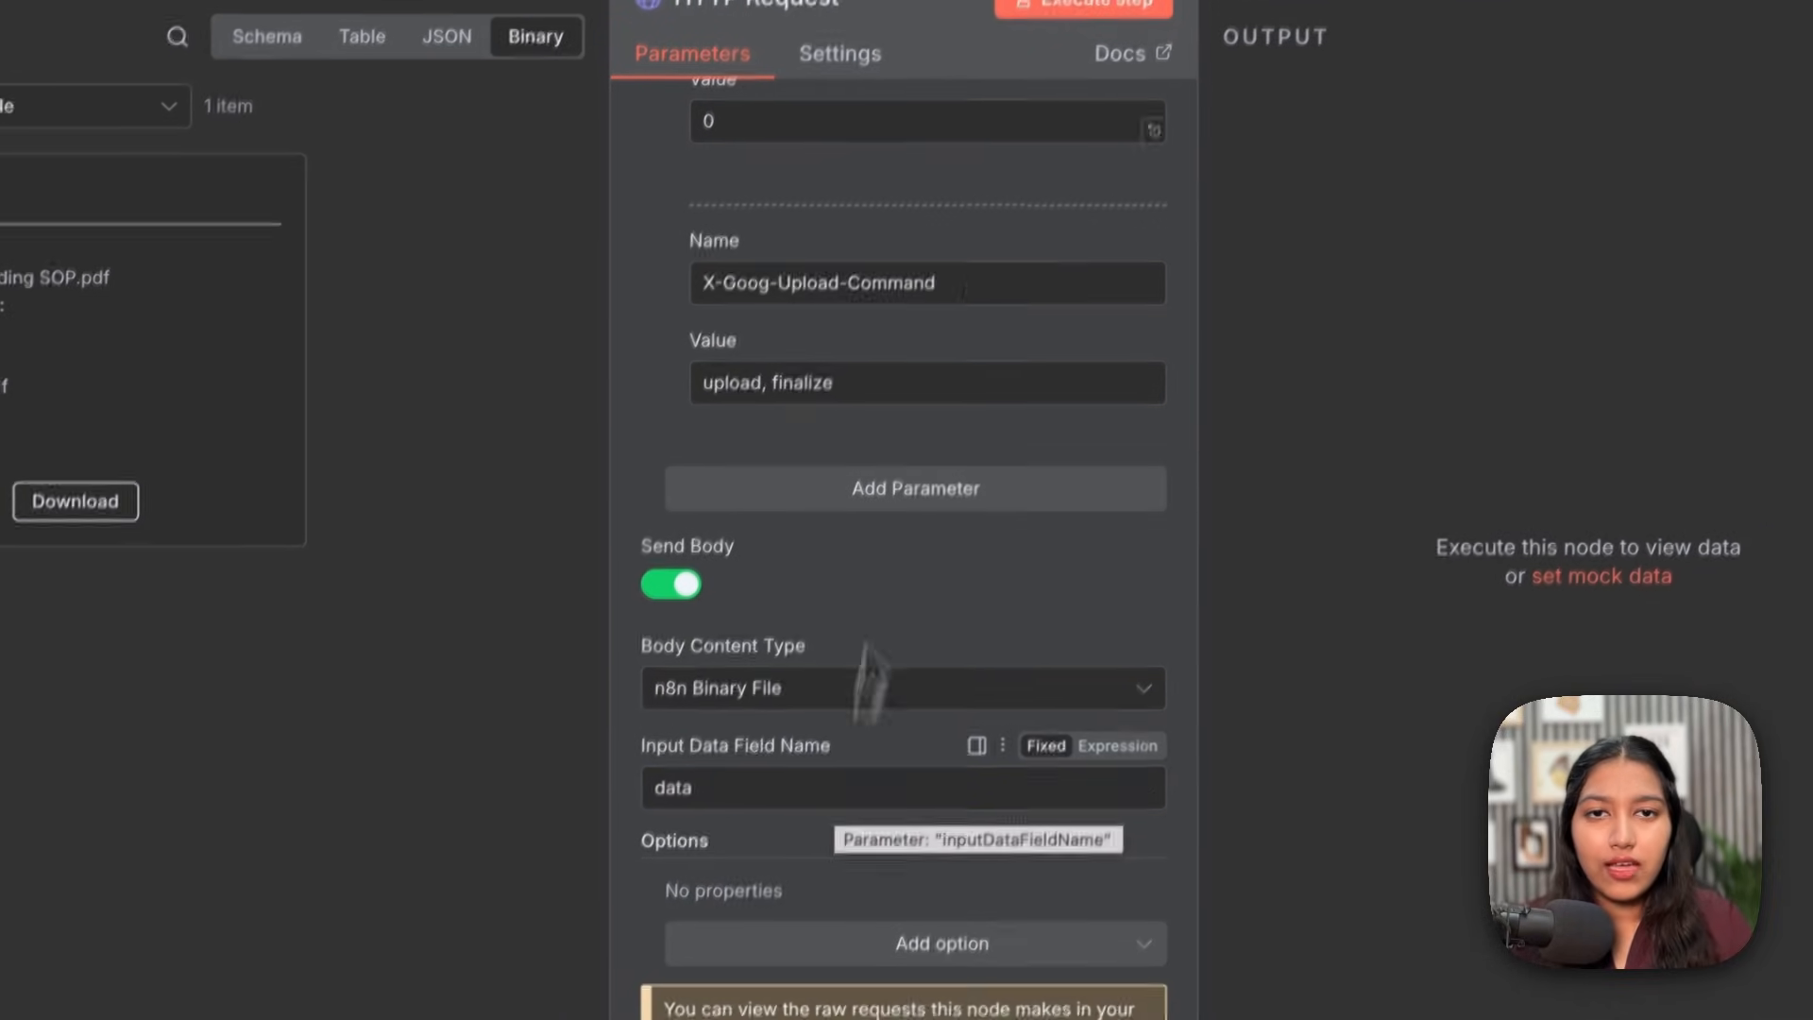
# Step: Run the upload, adding client-onboarding-soppdf to the store, and return to the canvas
pyautogui.click(1010, 100)
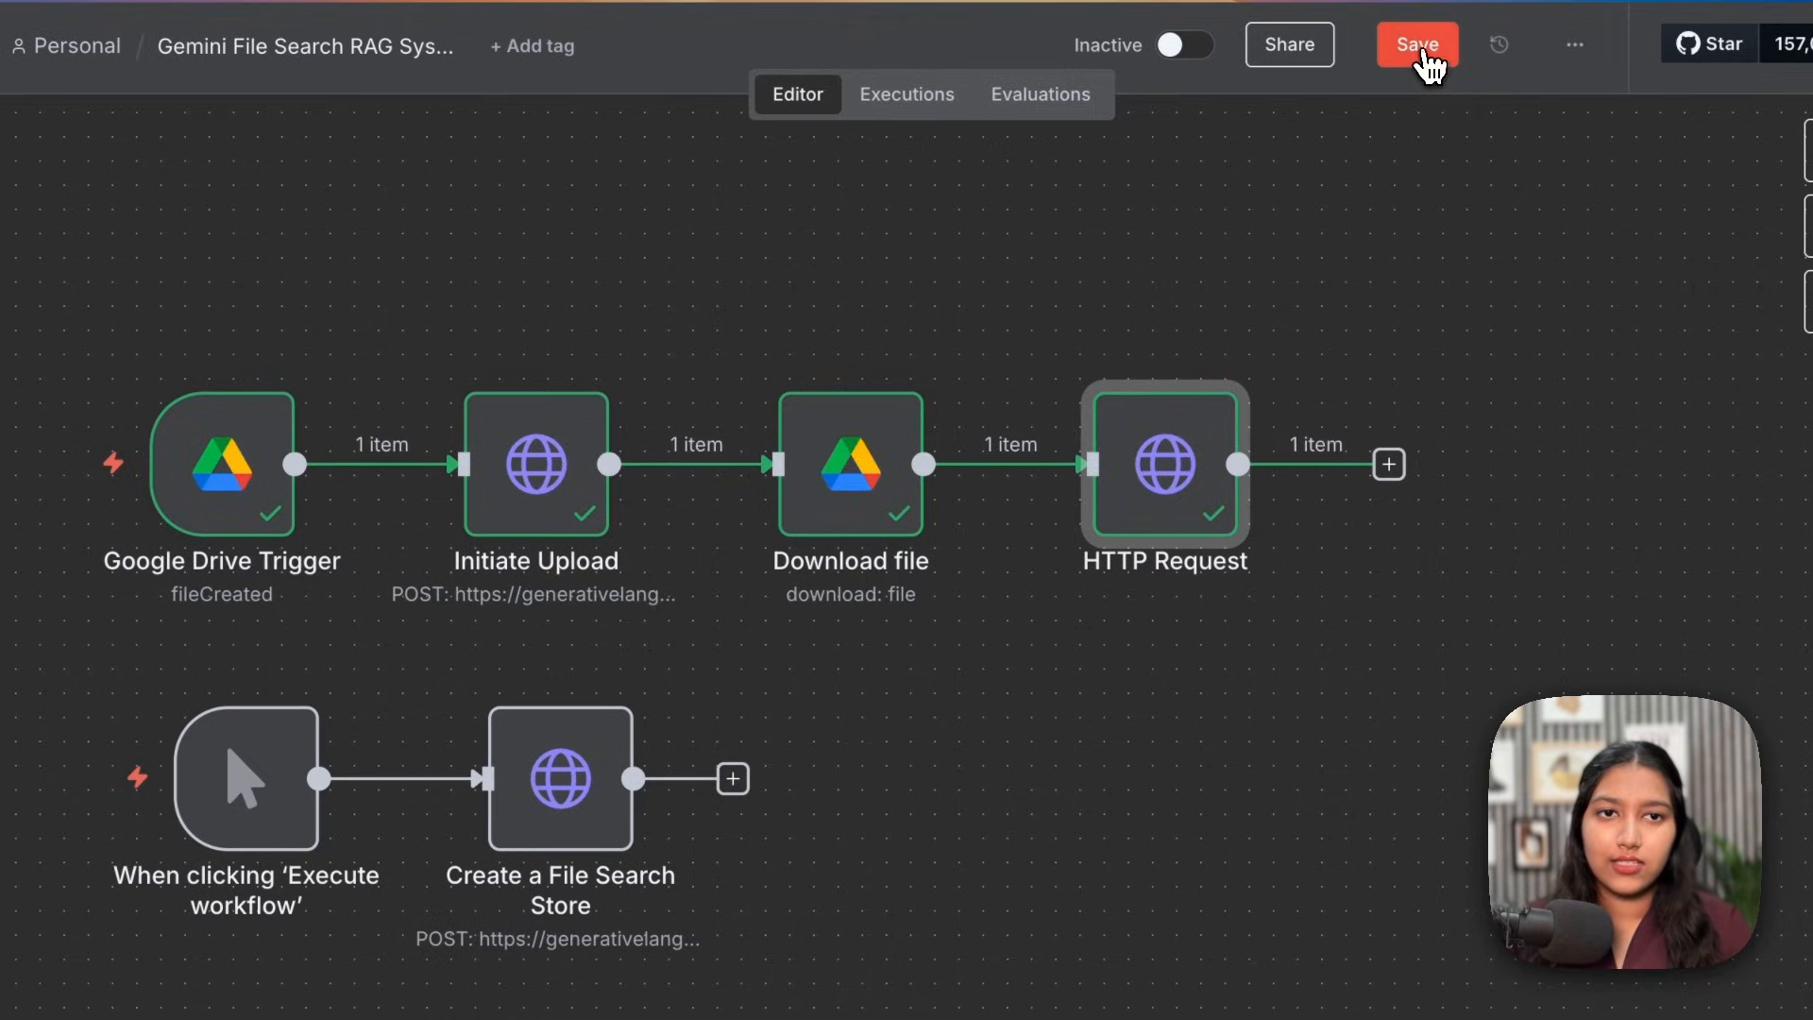
pyautogui.click(1420, 57)
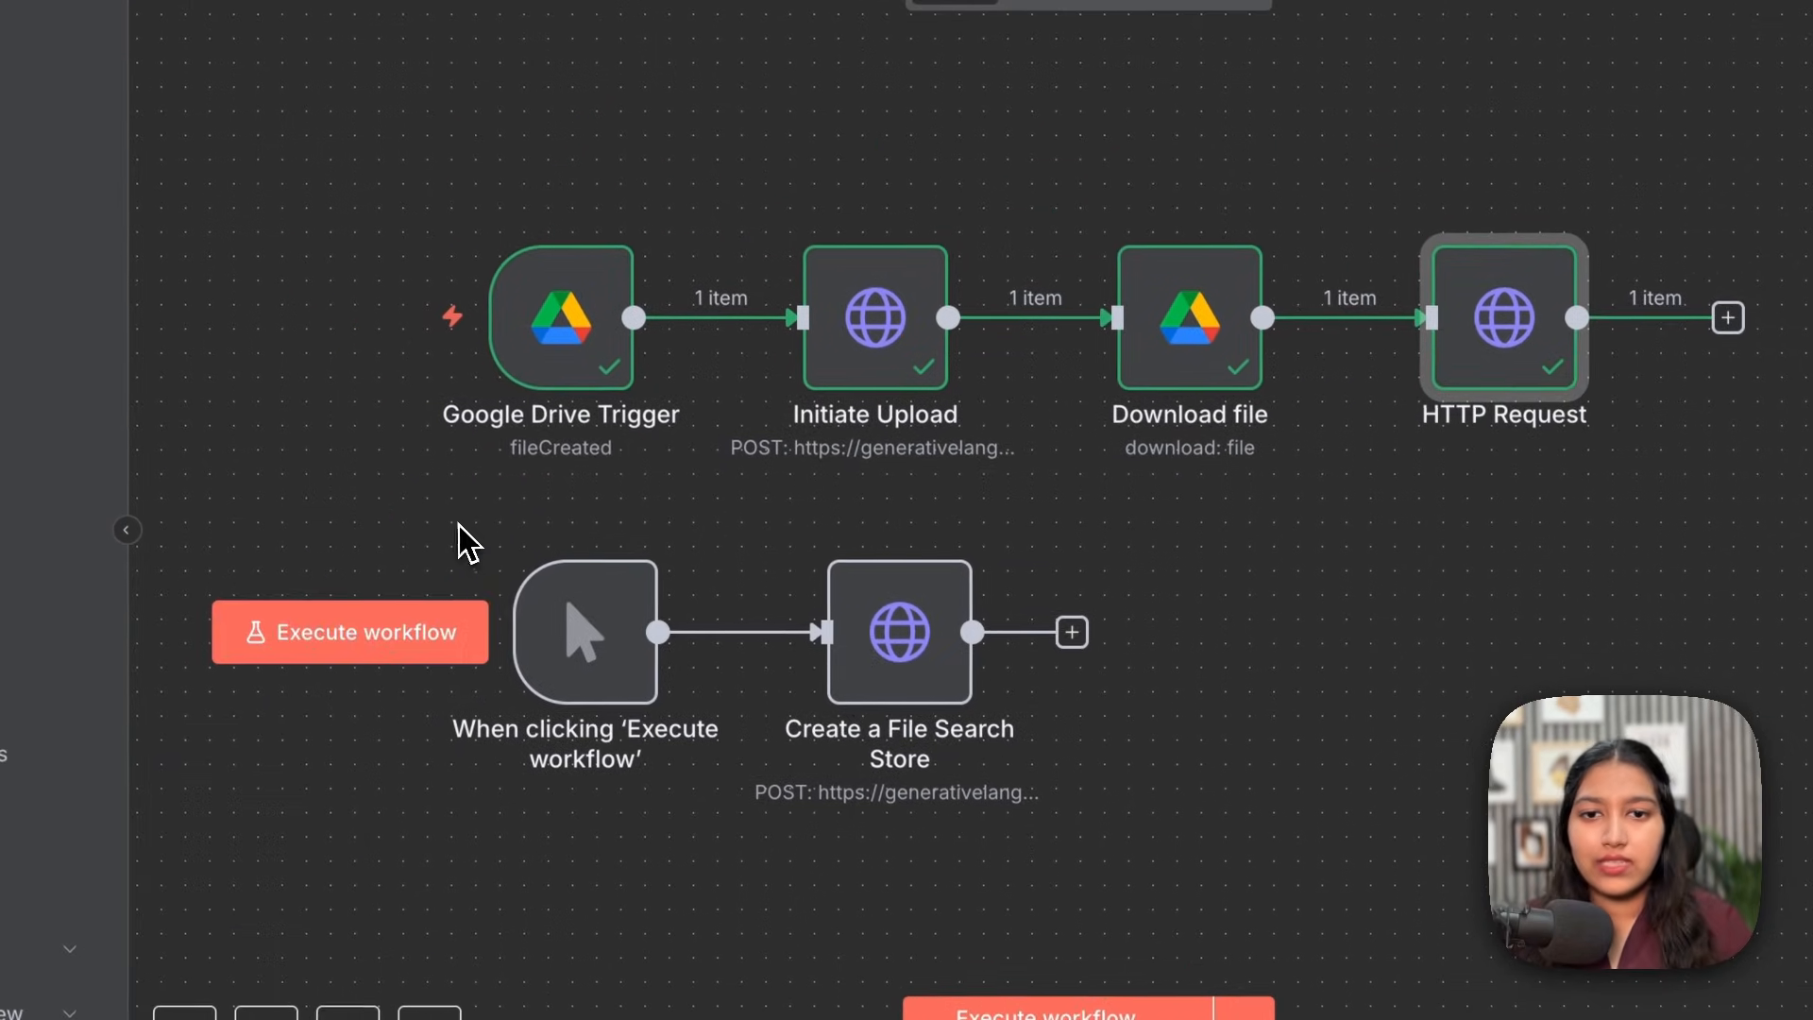
pyautogui.moveTo(403, 426); pyautogui.dragTo(1117, 619)
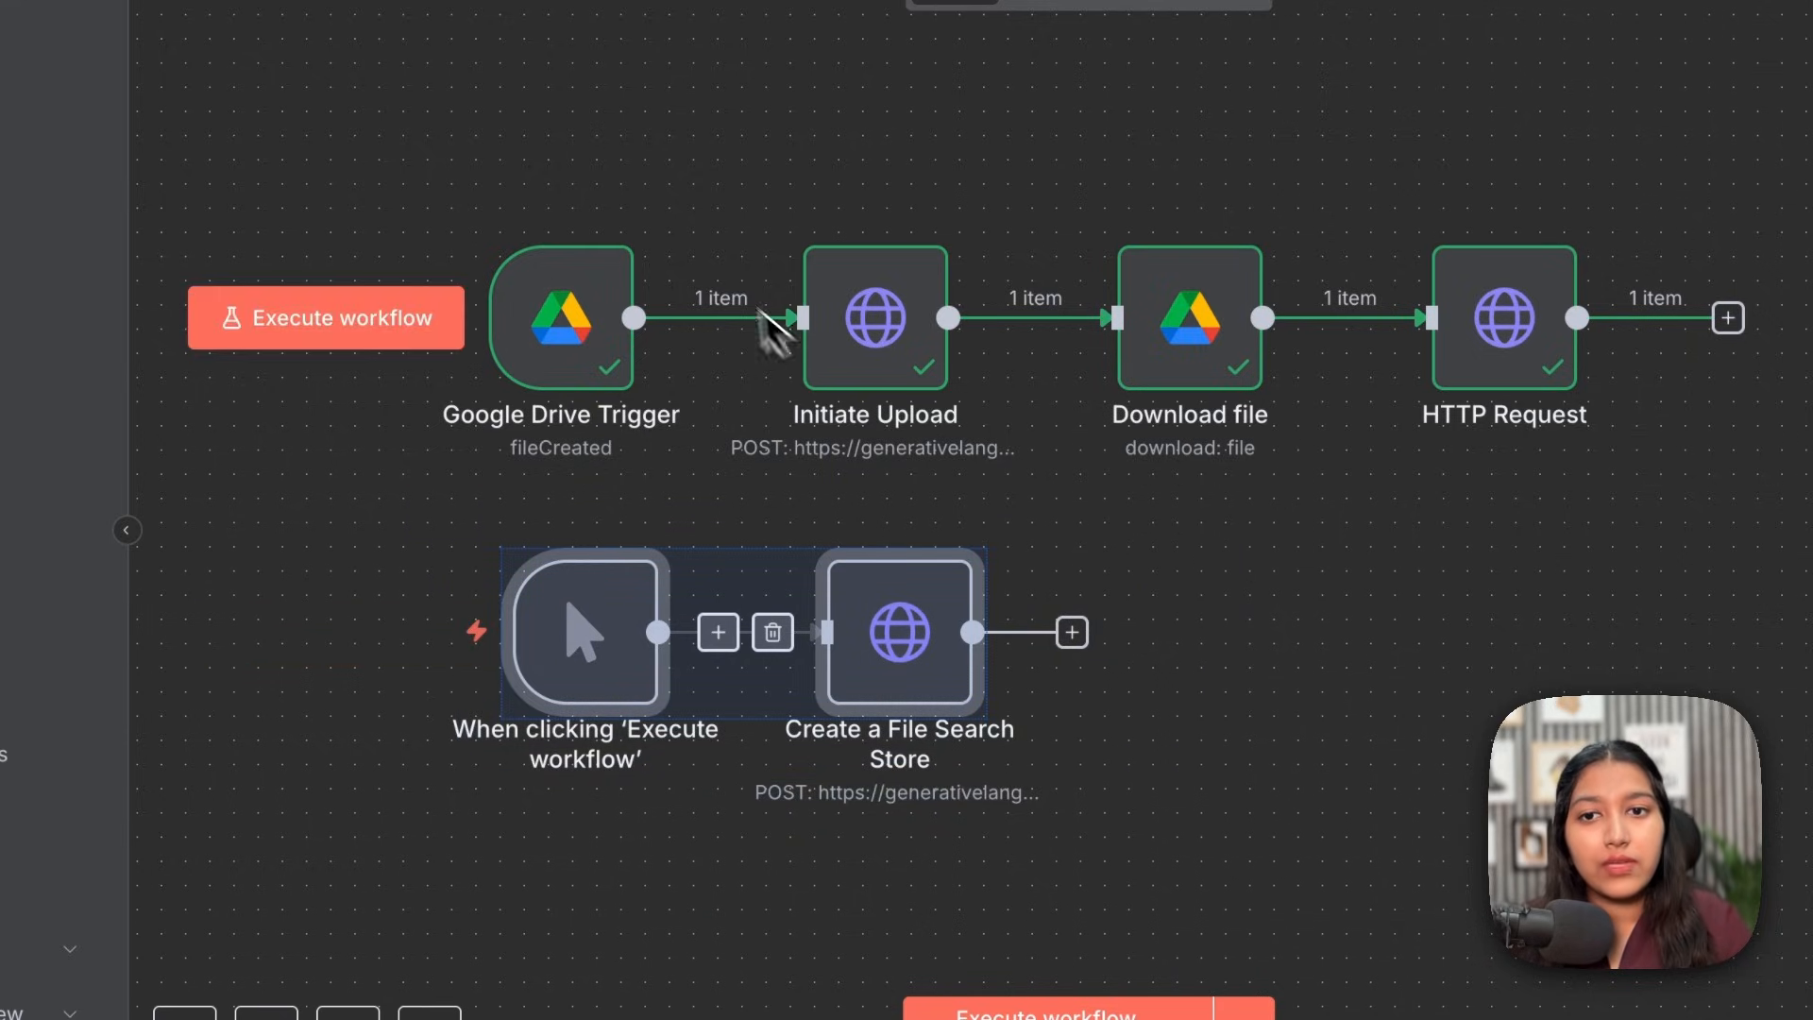
# Step: Rename the final HTTP Request node 'Upload File', replacing the typed 'Final Upload', and save
pyautogui.click(481, 174)
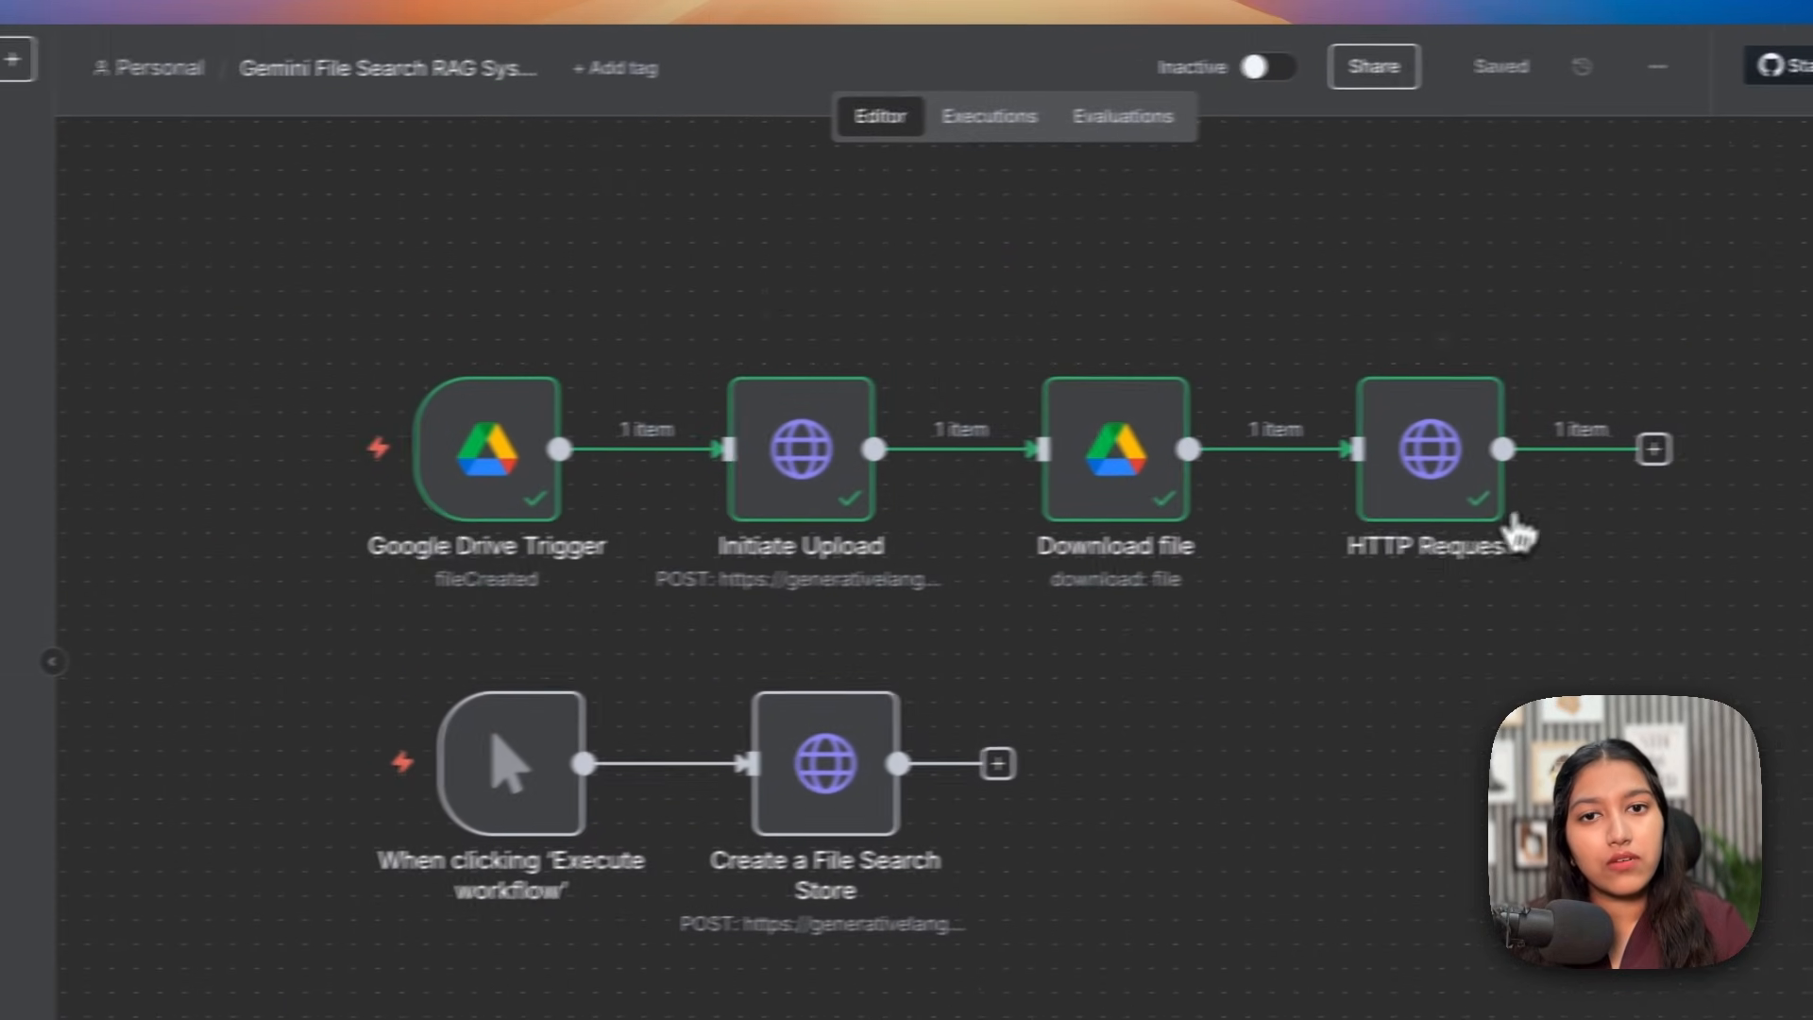
pyautogui.moveTo(1515, 534)
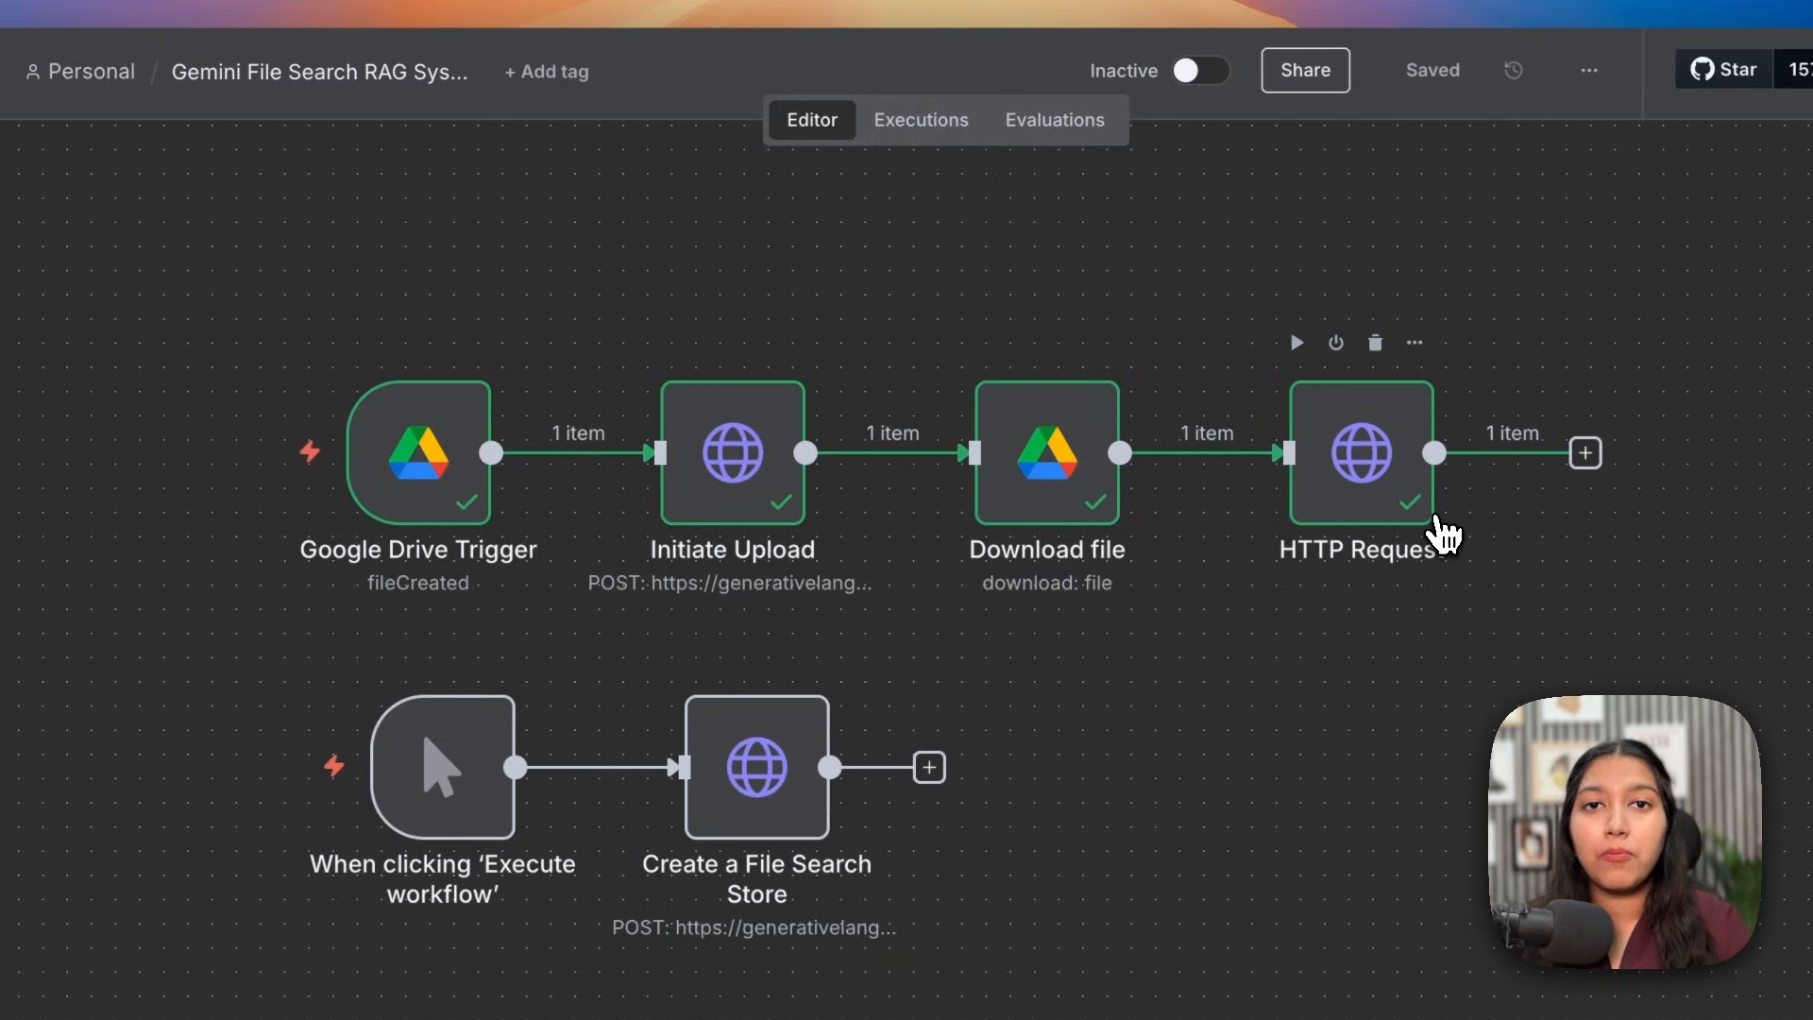
pyautogui.rightClick(1369, 486)
pyautogui.click(1401, 609)
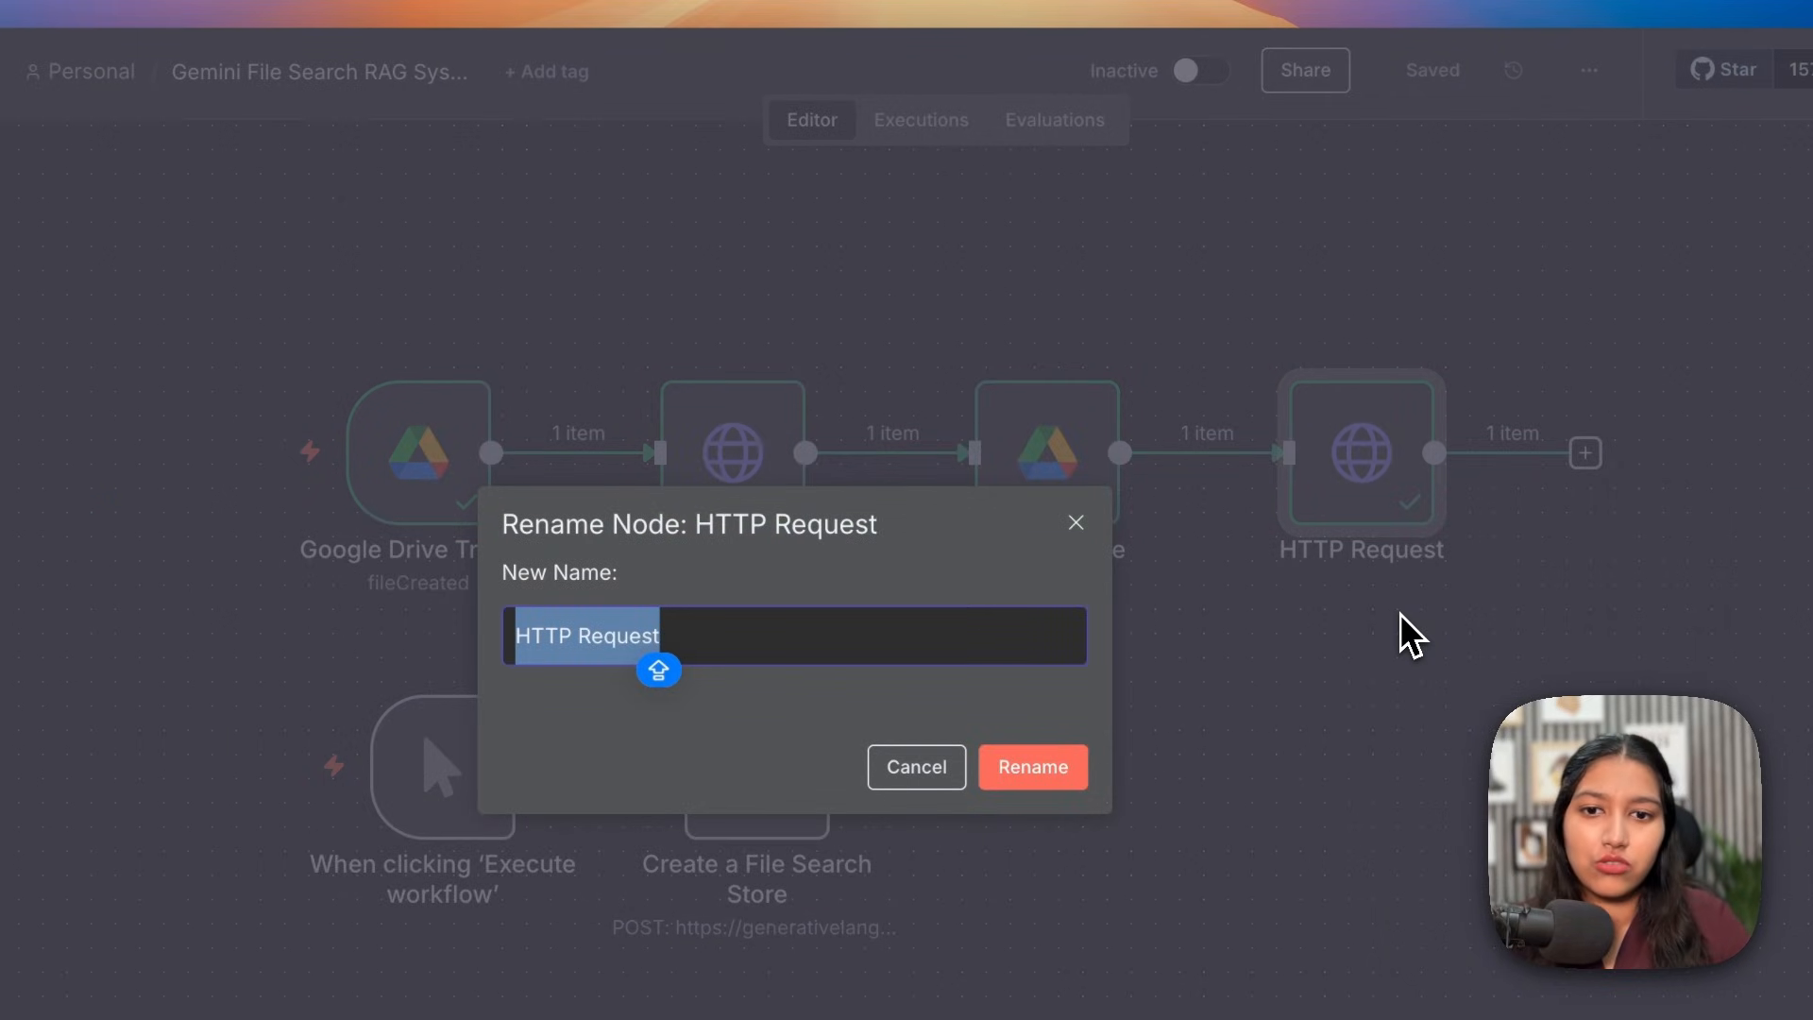
pyautogui.write('Final U')
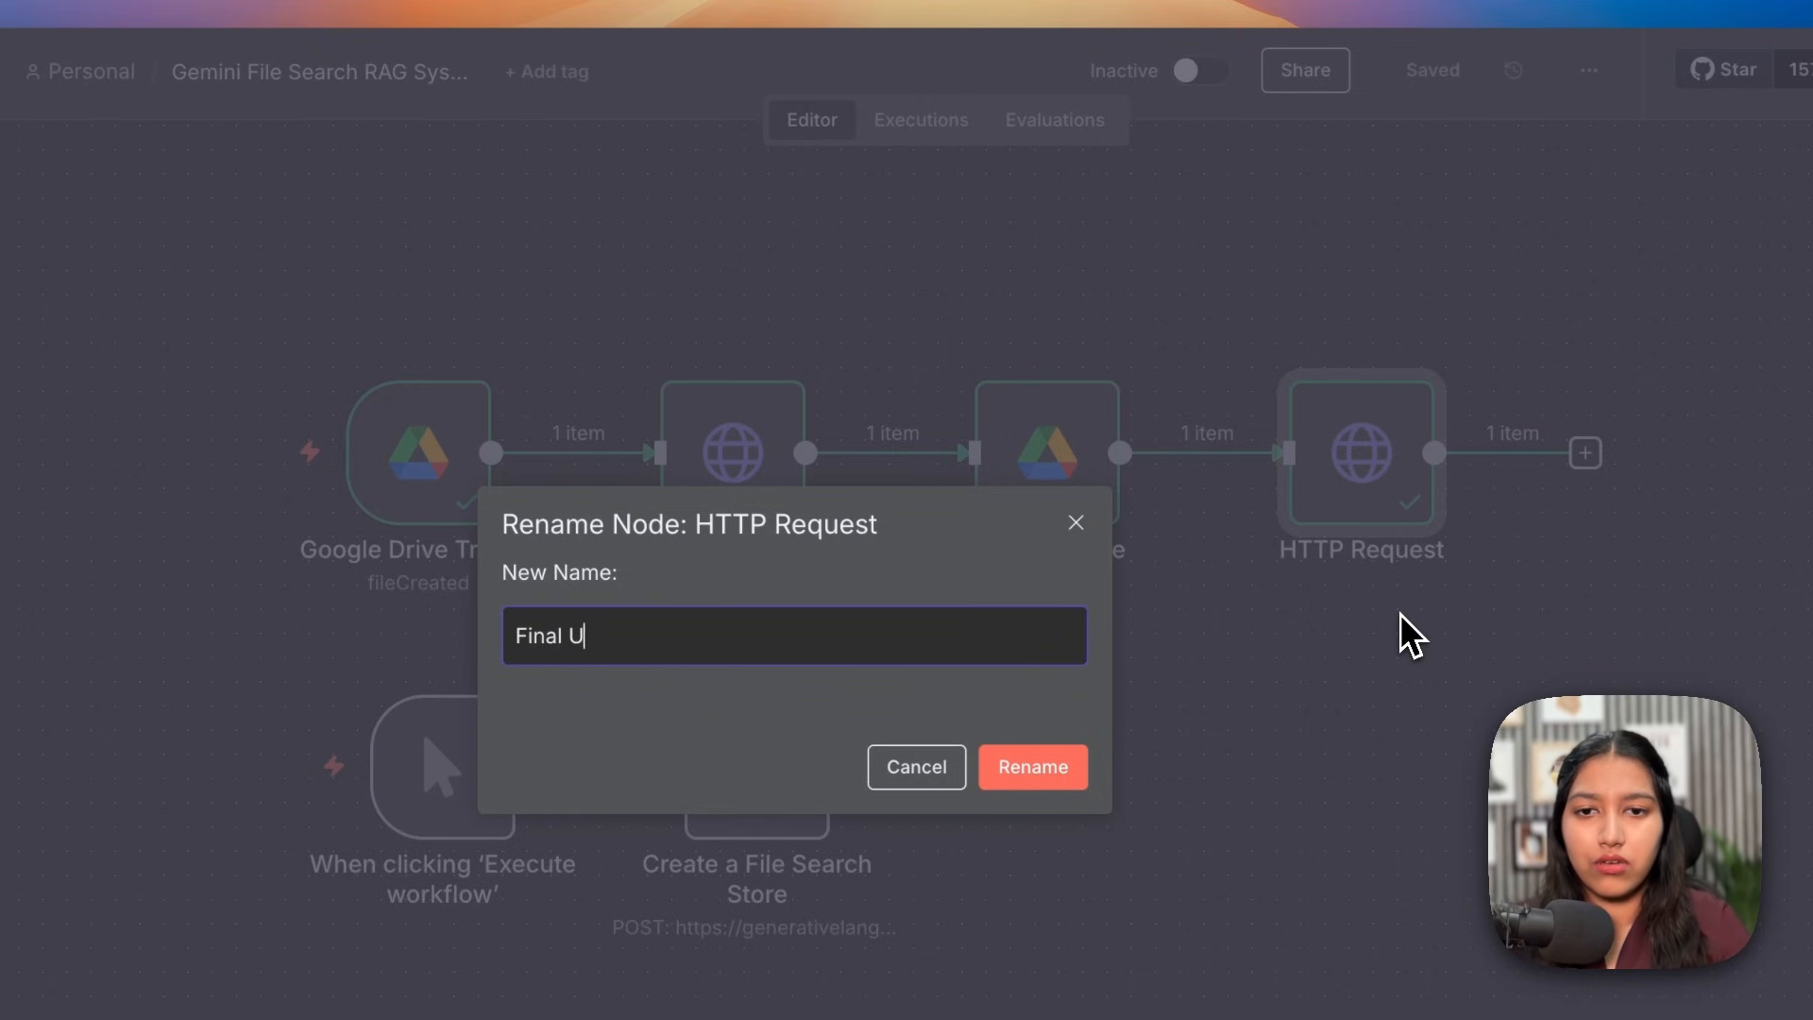
pyautogui.write('pload')
pyautogui.tripleClick(665, 648)
pyautogui.write('Upload F')
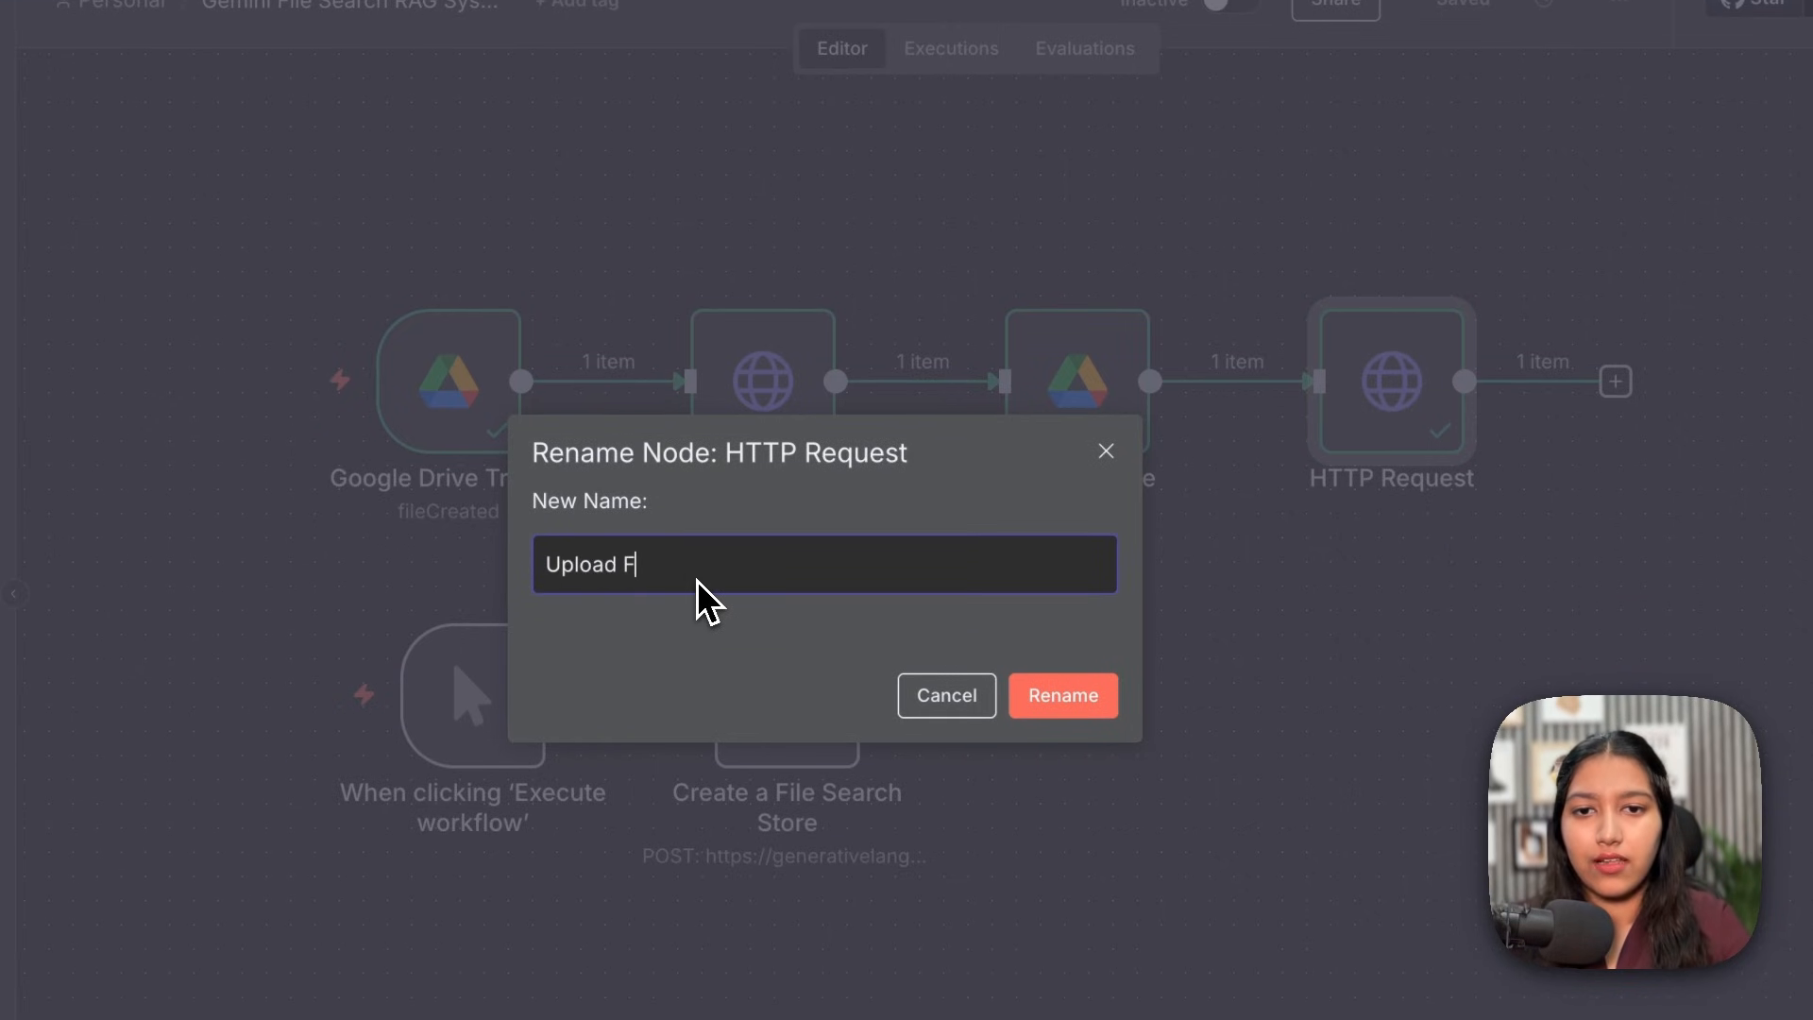
pyautogui.write('ile')
pyautogui.press('Return')
pyautogui.click(1463, 4)
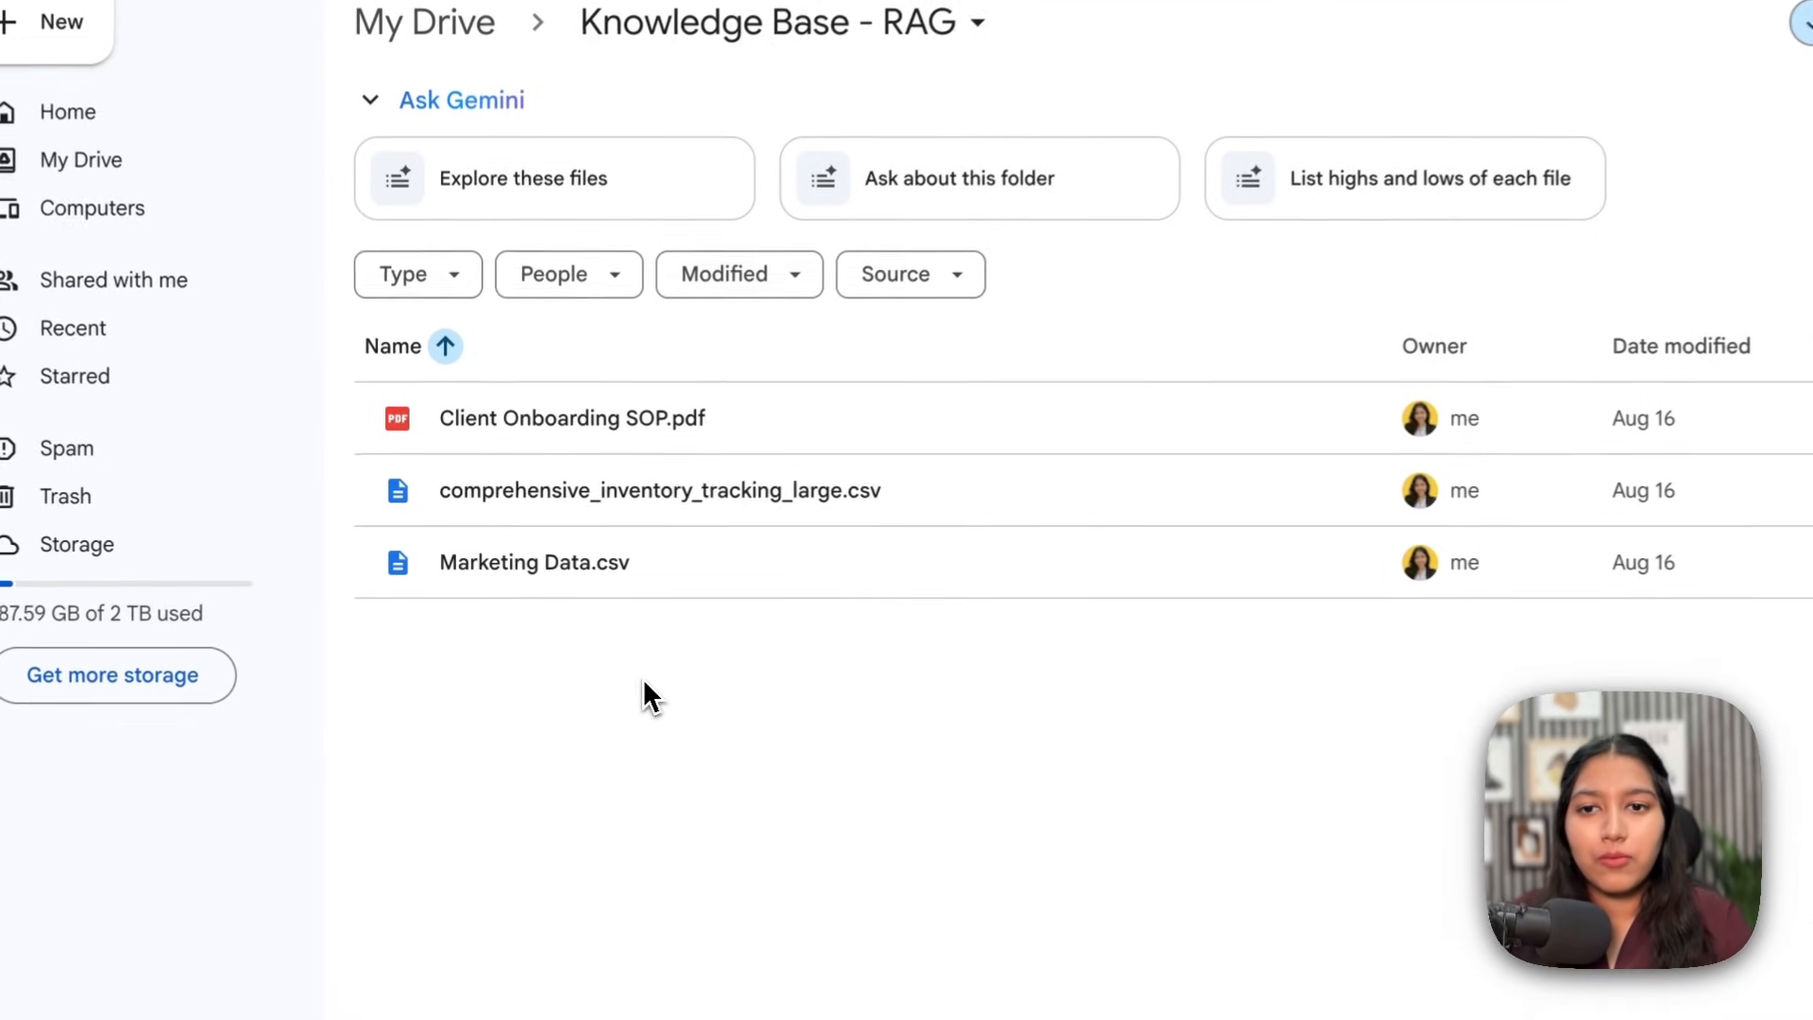
# Step: Select the Knowledge Base - RAG files, then preview the newly added Content Creation SOP.pdf
pyautogui.moveTo(643, 680); pyautogui.dragTo(719, 332)
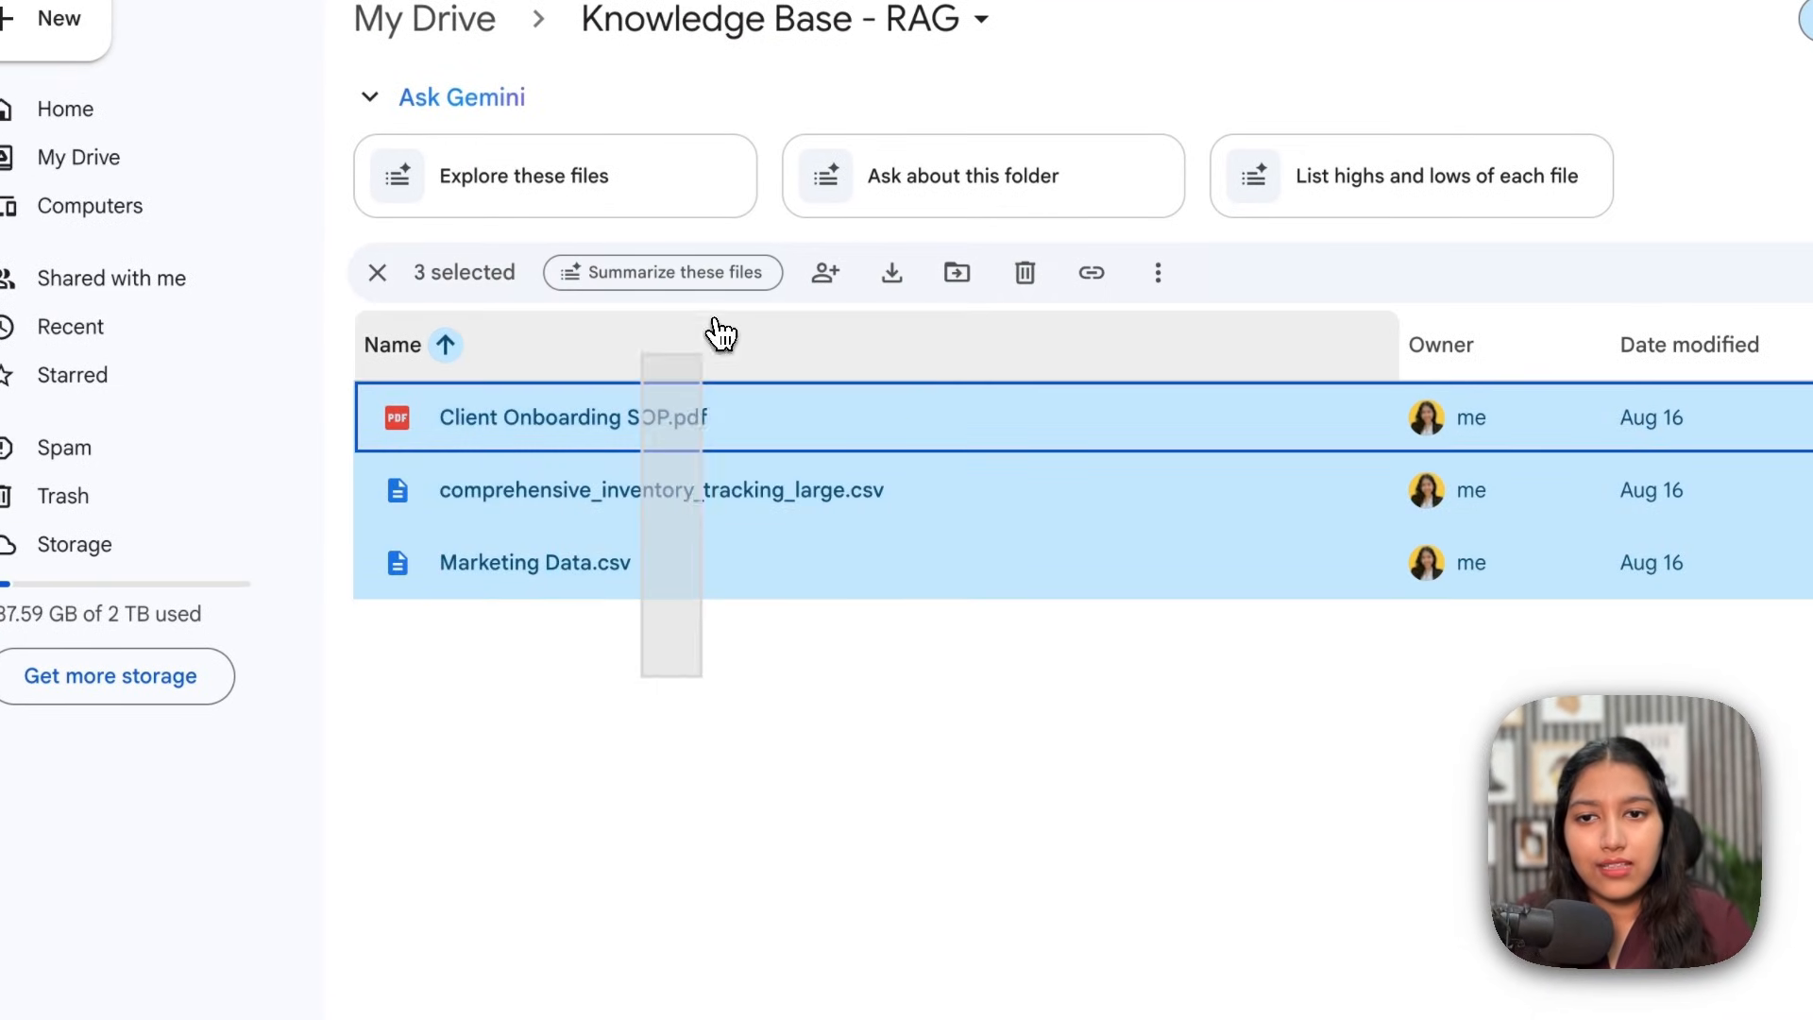
pyautogui.click(785, 726)
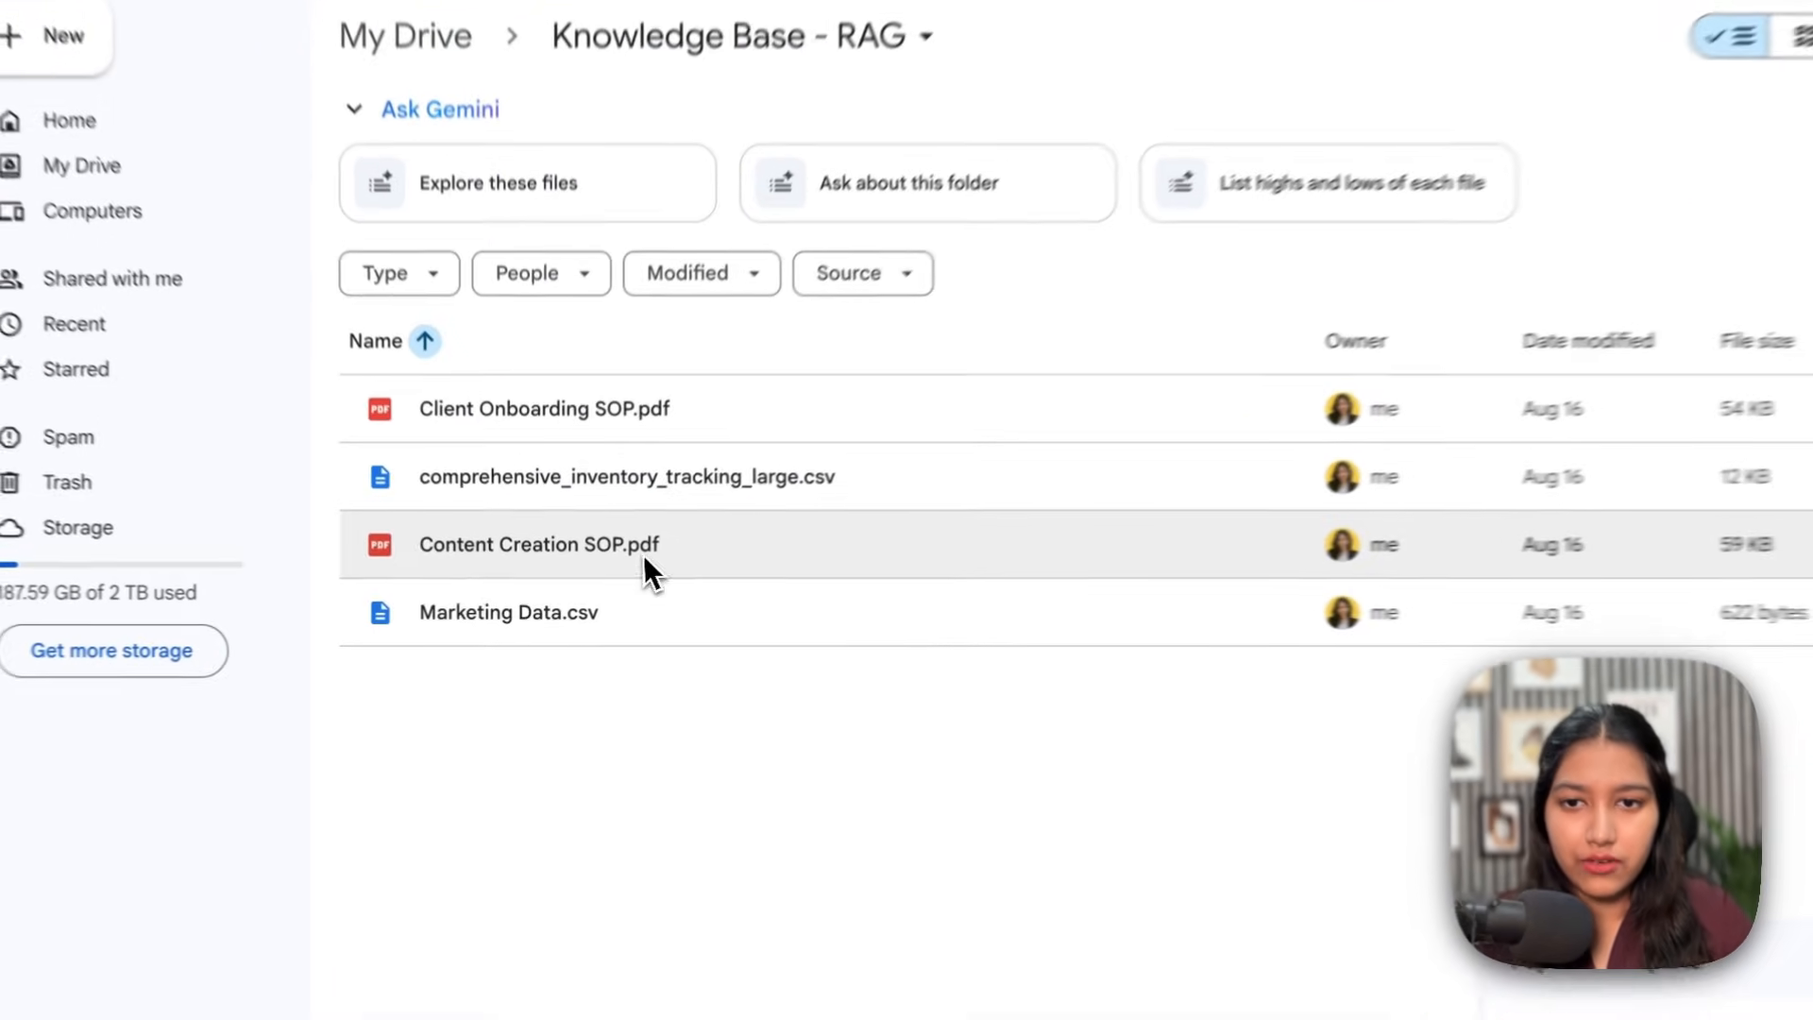
pyautogui.doubleClick(620, 565)
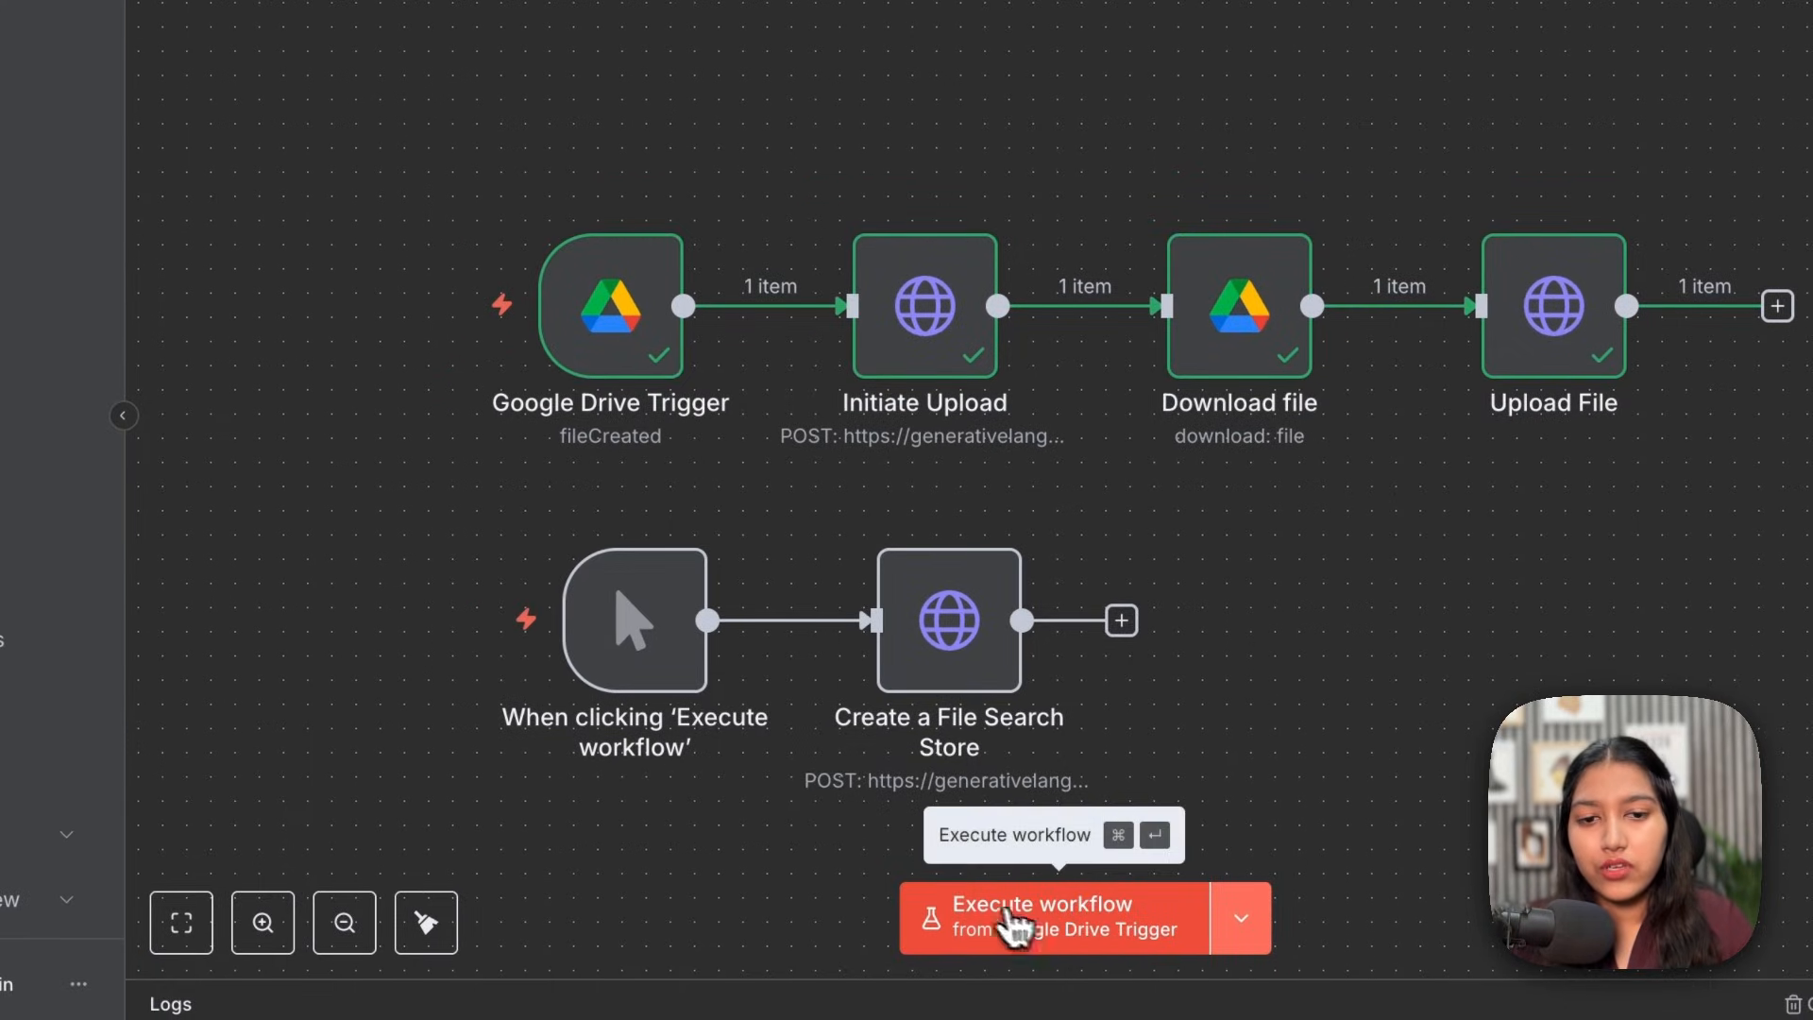
pyautogui.click(1015, 935)
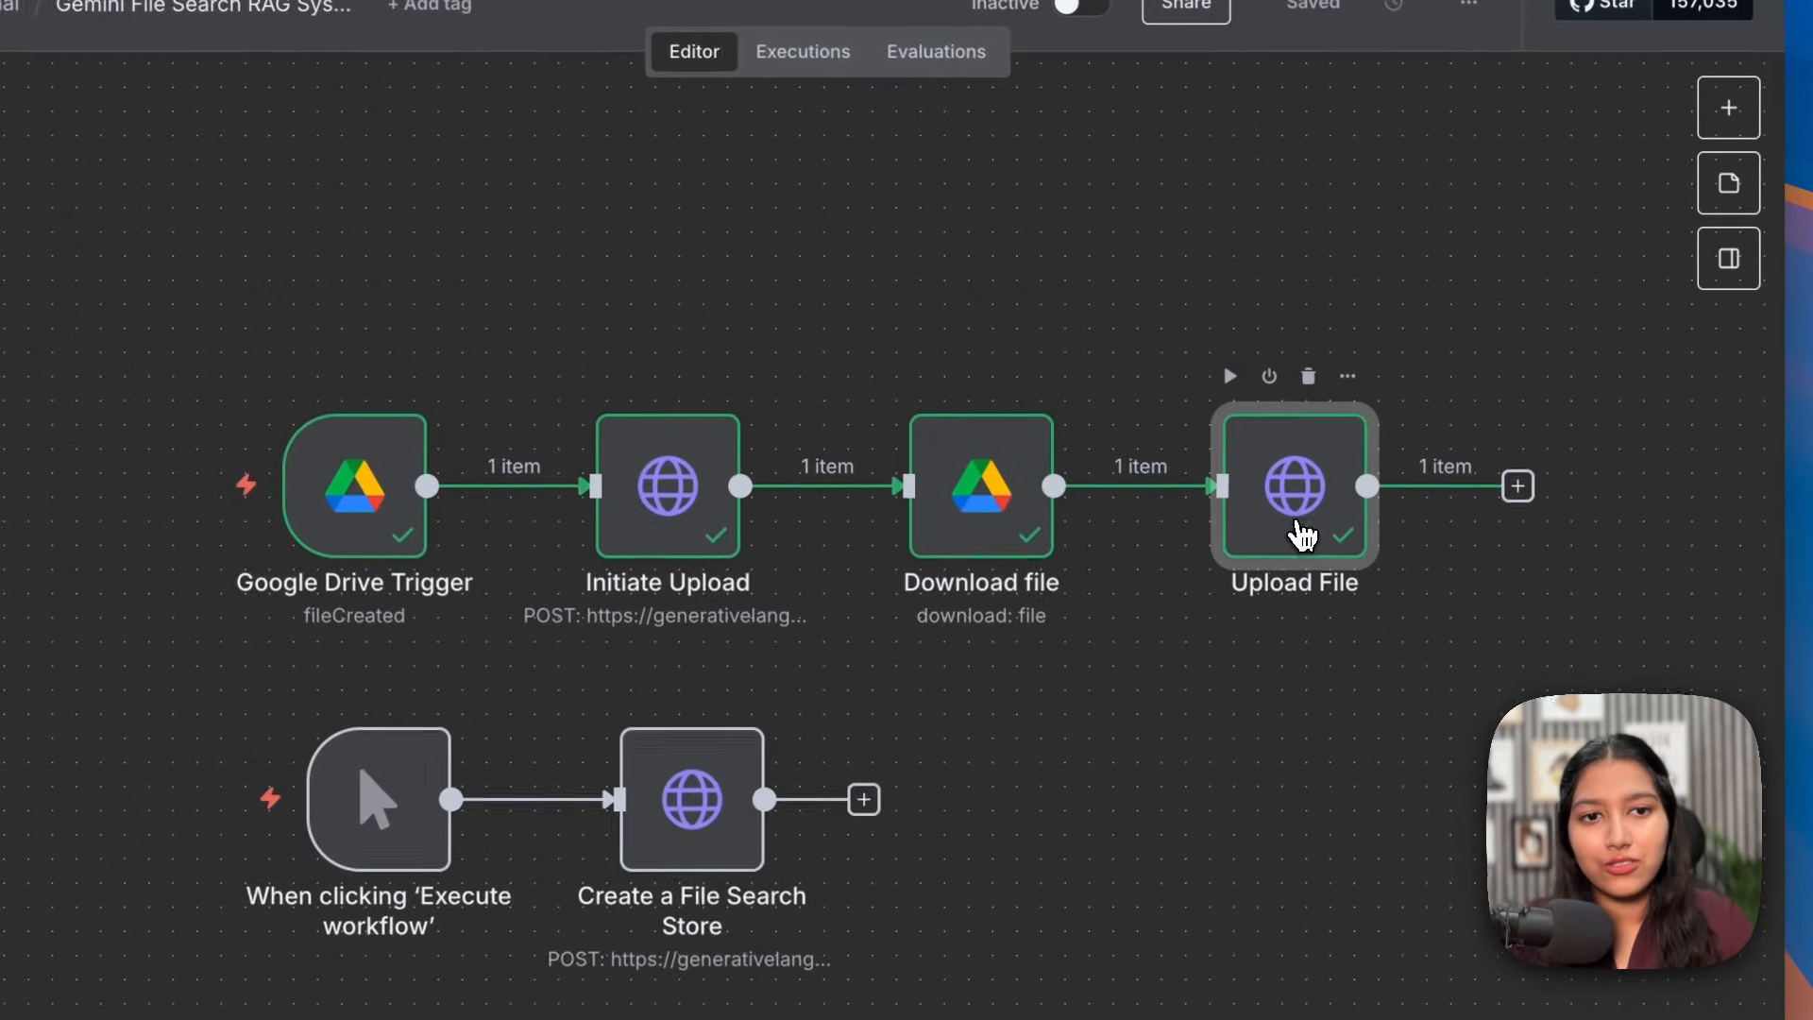
pyautogui.doubleClick(1303, 535)
pyautogui.moveTo(1158, 214); pyautogui.dragTo(1239, 233)
pyautogui.click(1238, 232)
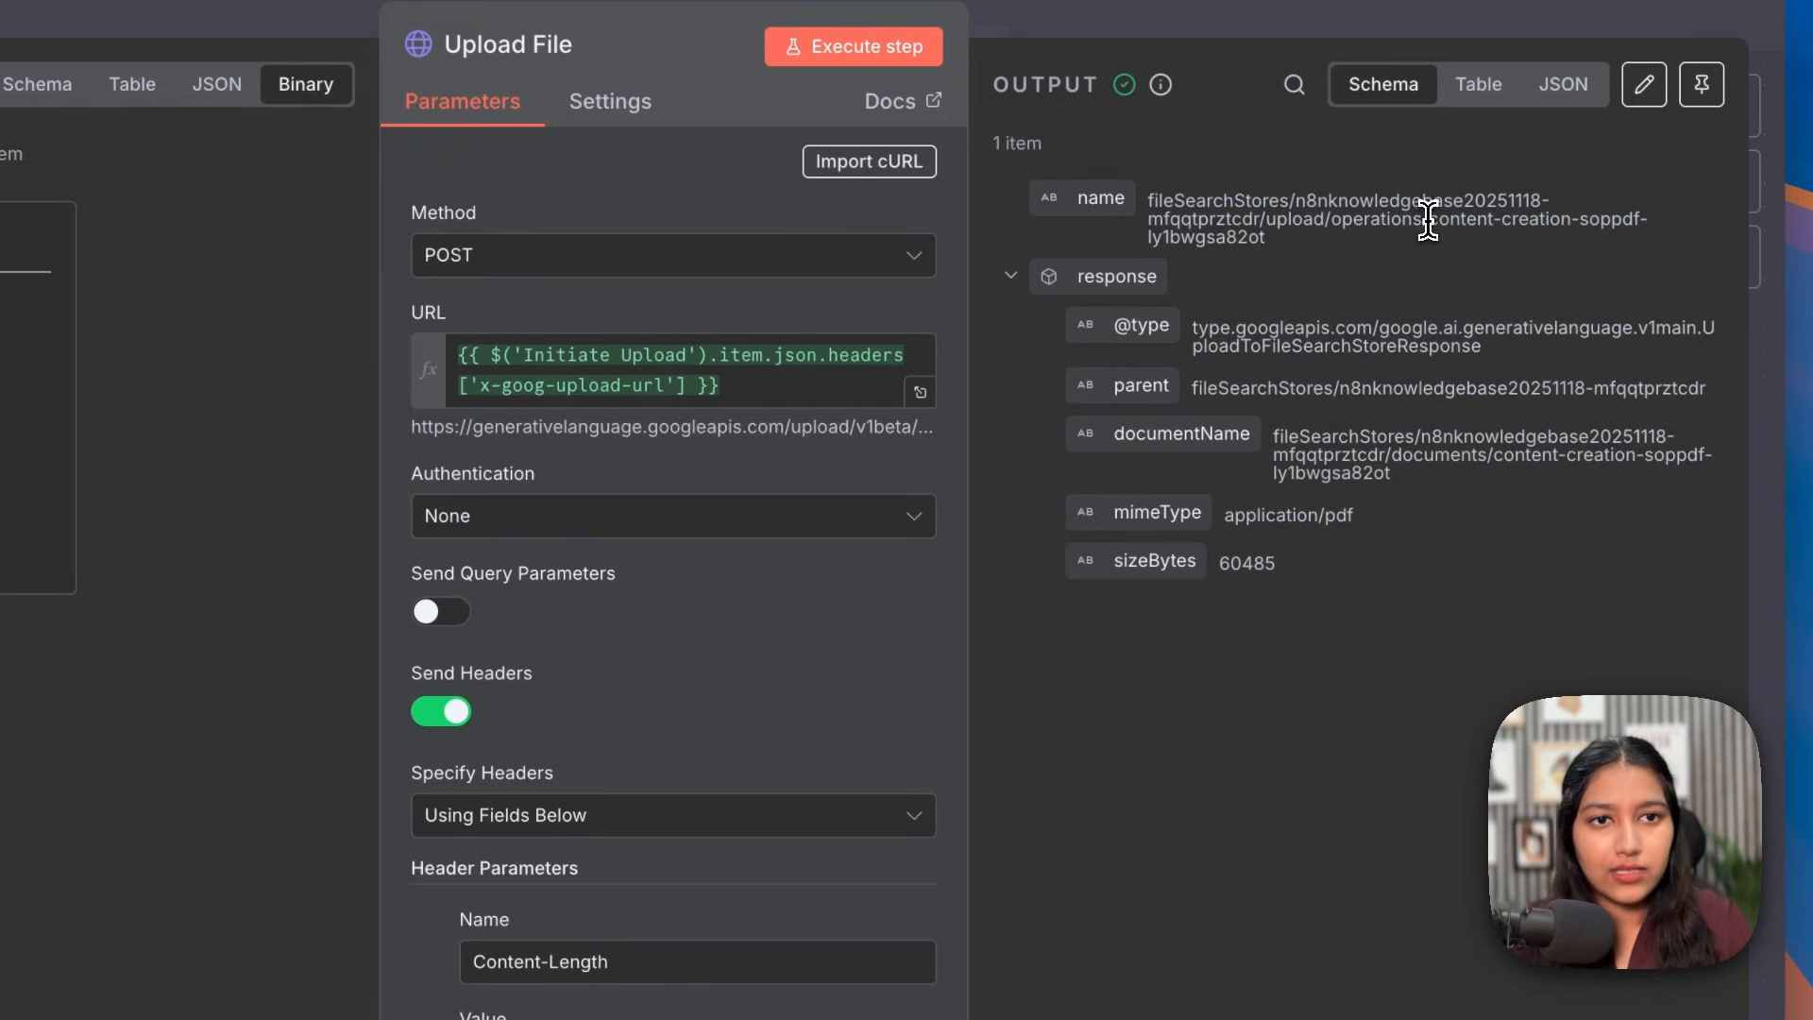
pyautogui.moveTo(1428, 219); pyautogui.dragTo(1518, 277)
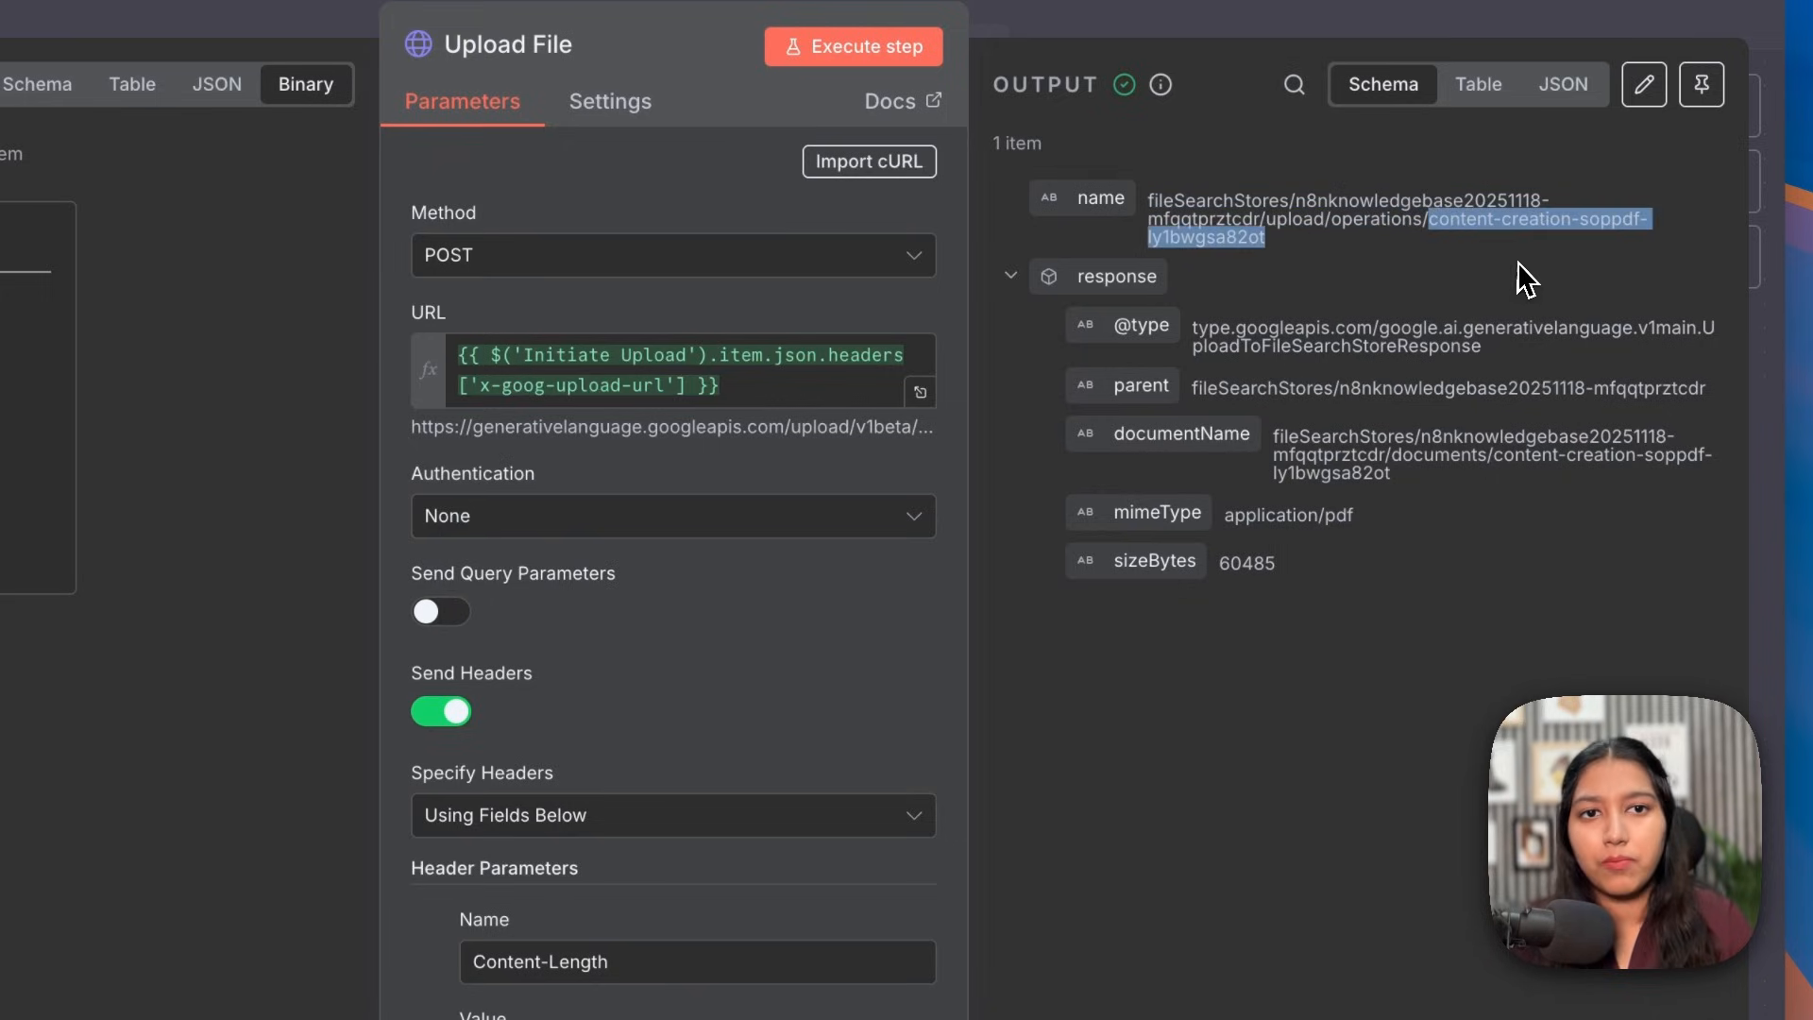
pyautogui.click(1452, 393)
pyautogui.moveTo(1322, 574); pyautogui.dragTo(1209, 569)
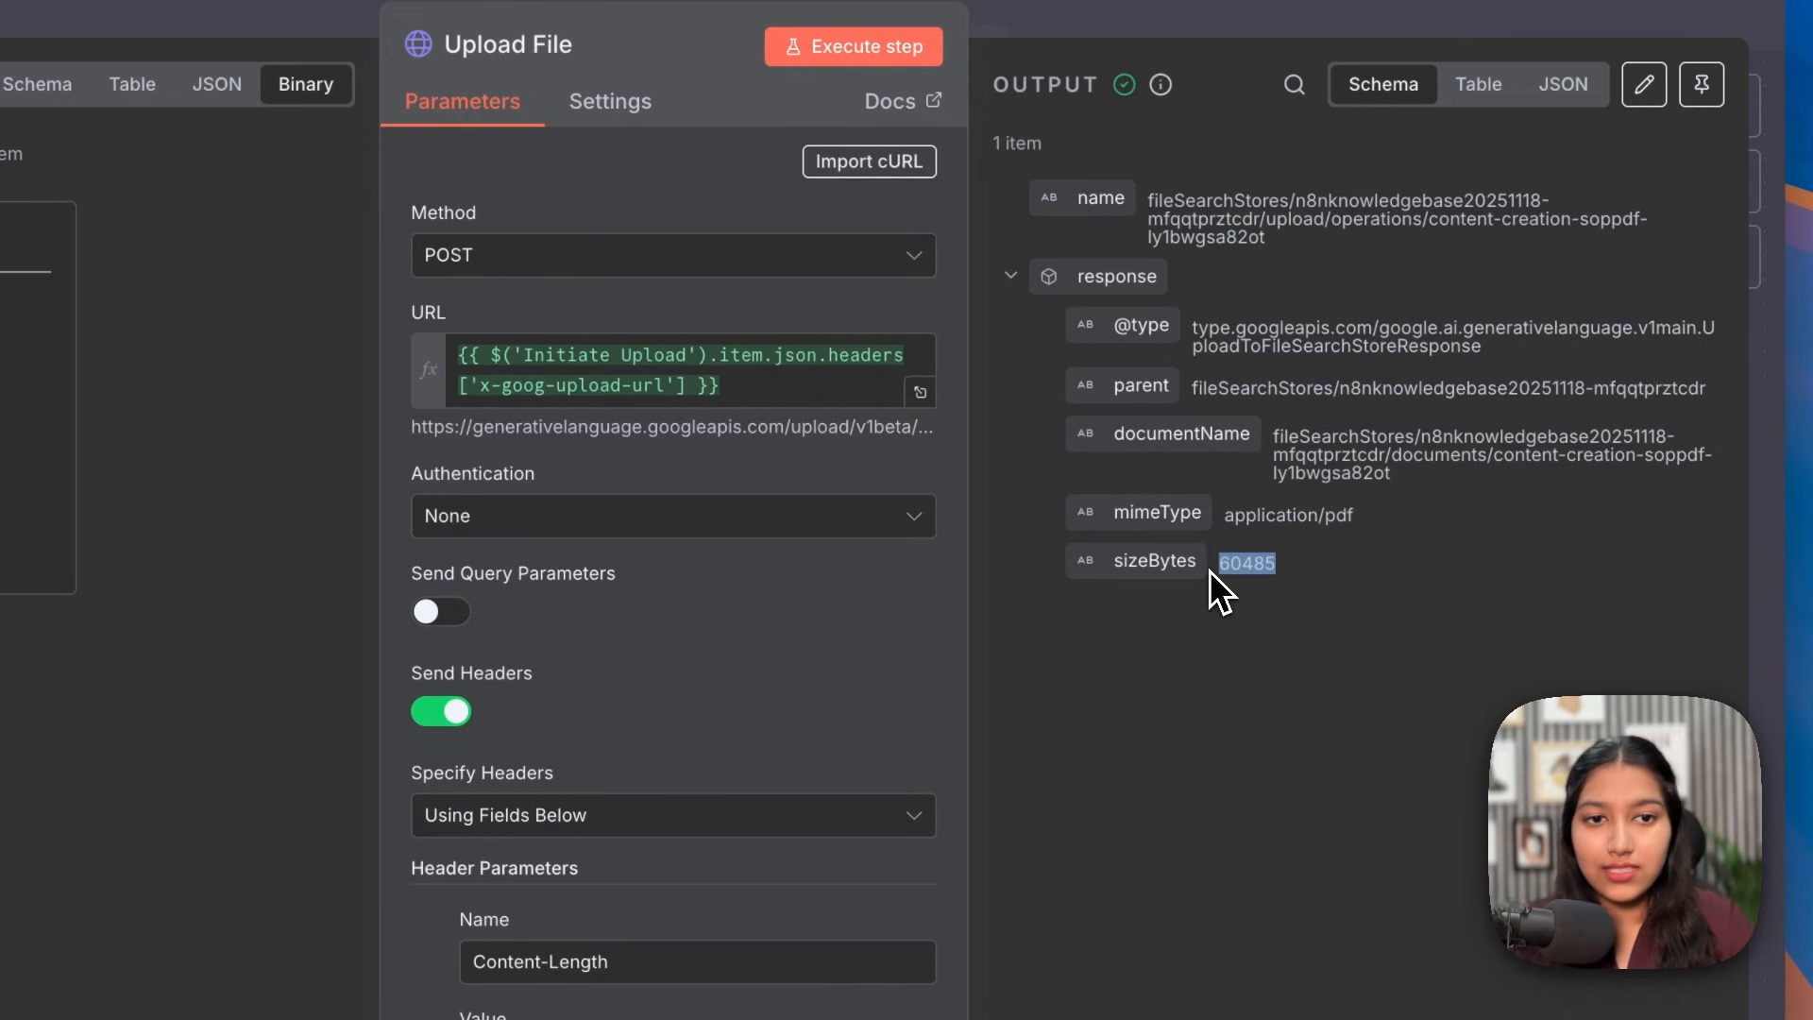
pyautogui.moveTo(1360, 515); pyautogui.dragTo(1328, 517)
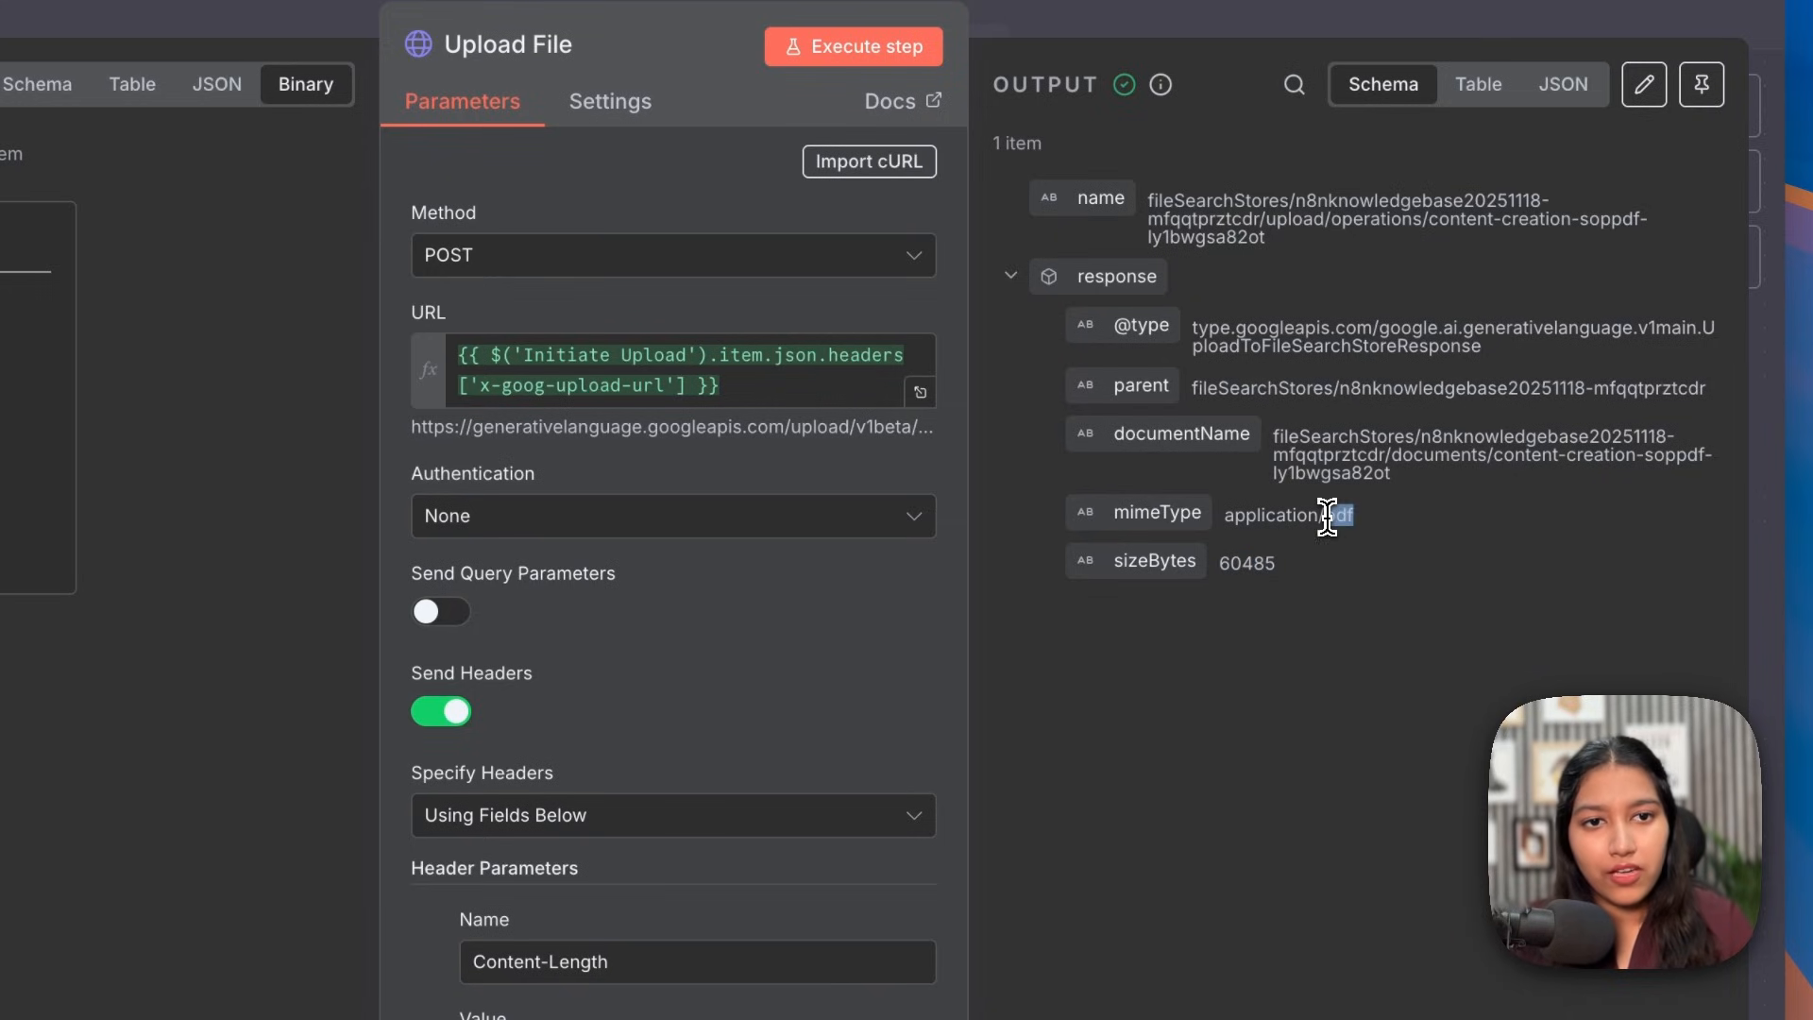
pyautogui.moveTo(1429, 395); pyautogui.dragTo(1679, 389)
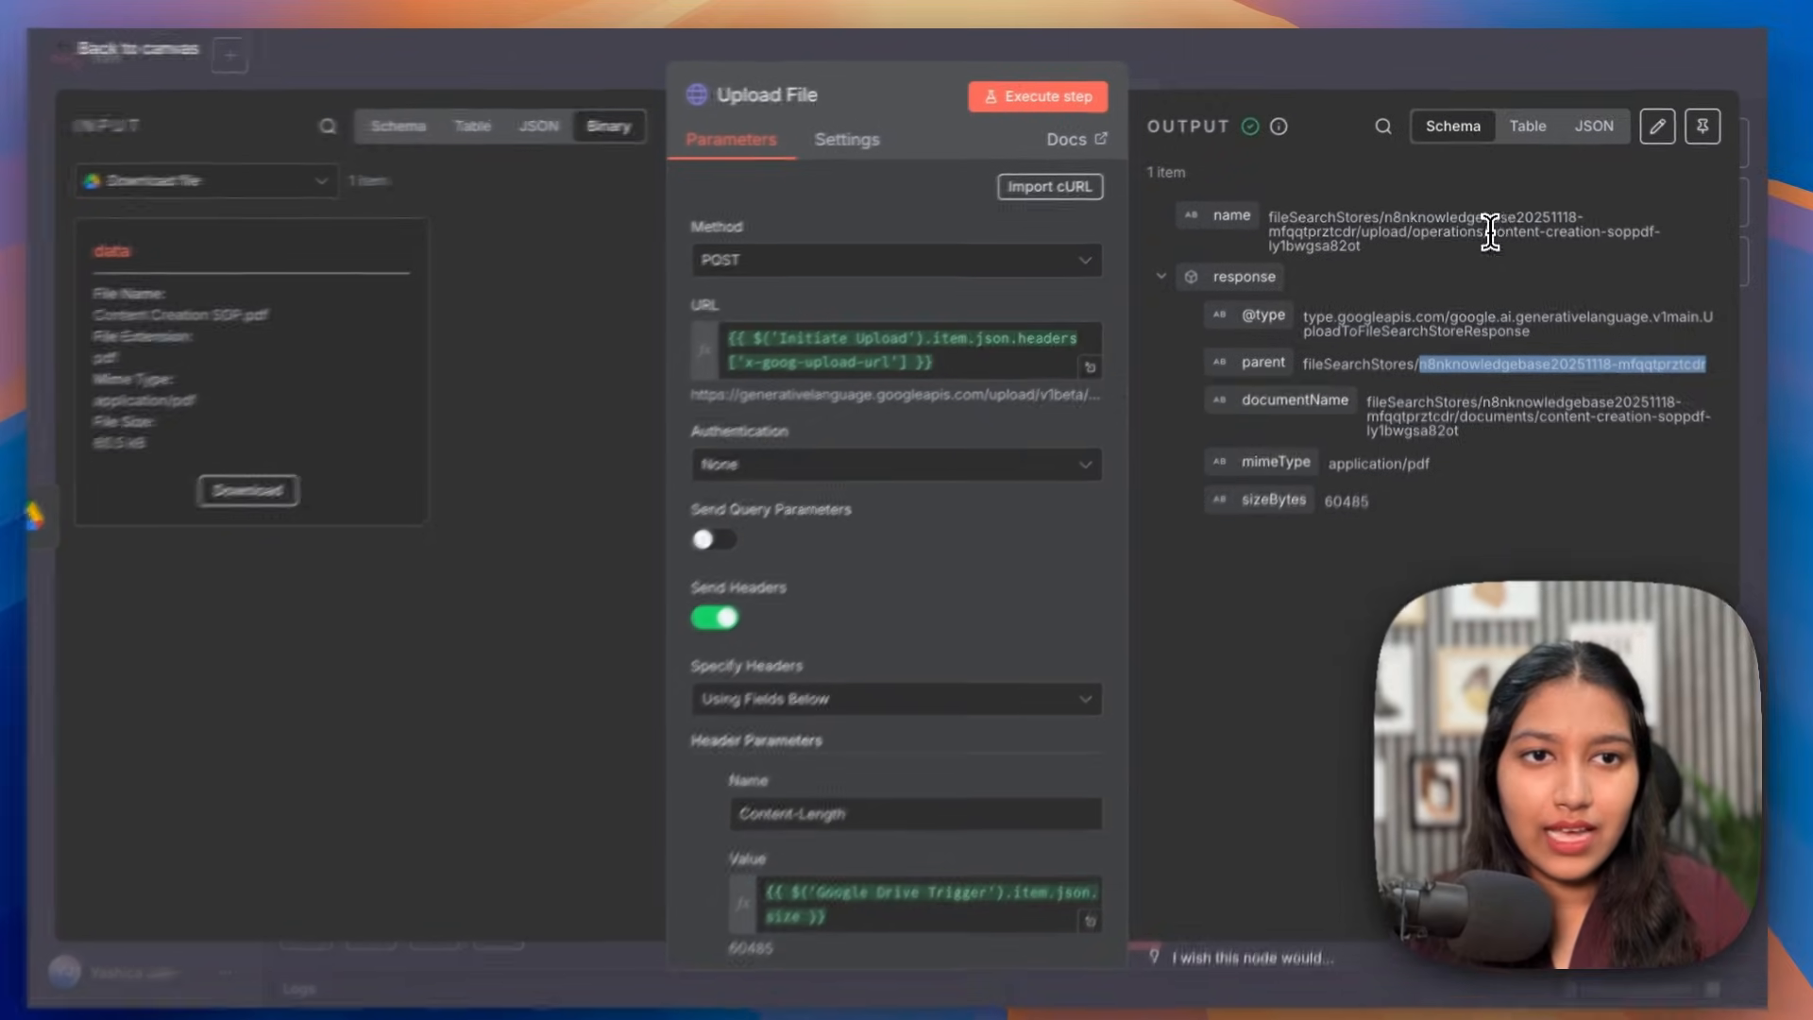
pyautogui.moveTo(1429, 218); pyautogui.dragTo(1286, 250)
# Step: Close the Upload File panel and click through the SOP PDFs and CSV files in Drive
pyautogui.click(1212, 38)
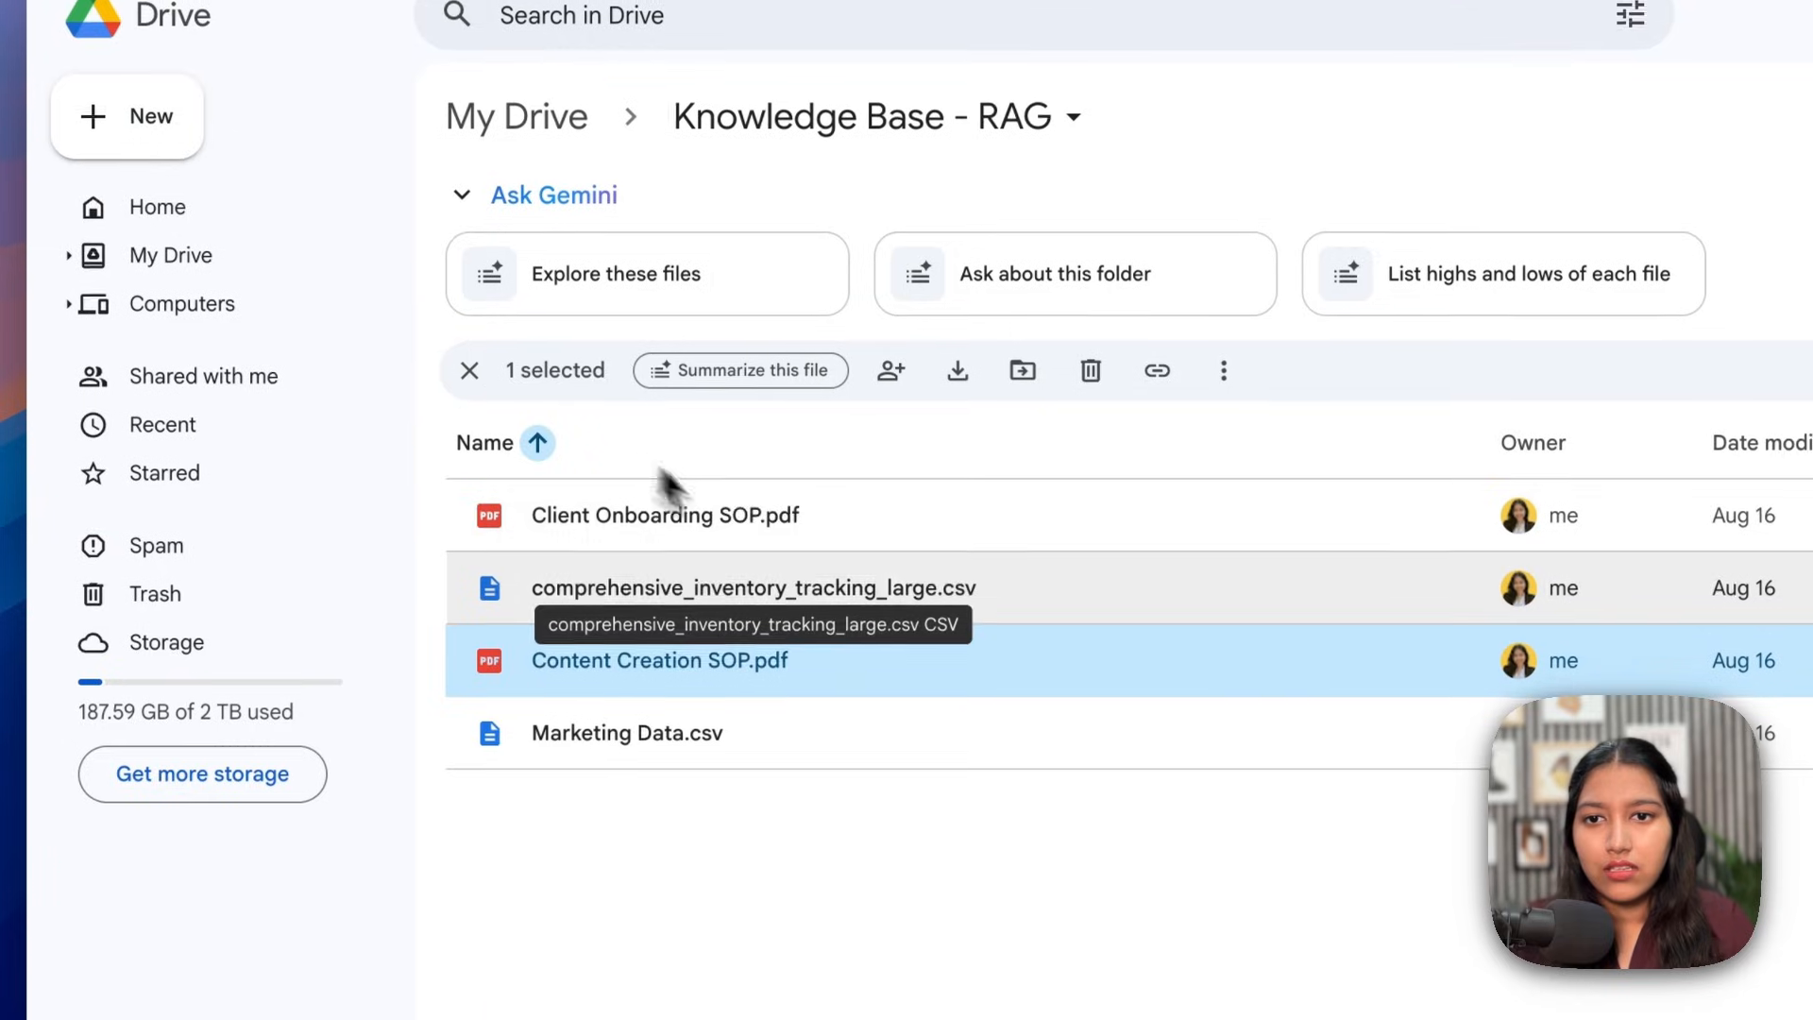
pyautogui.click(741, 512)
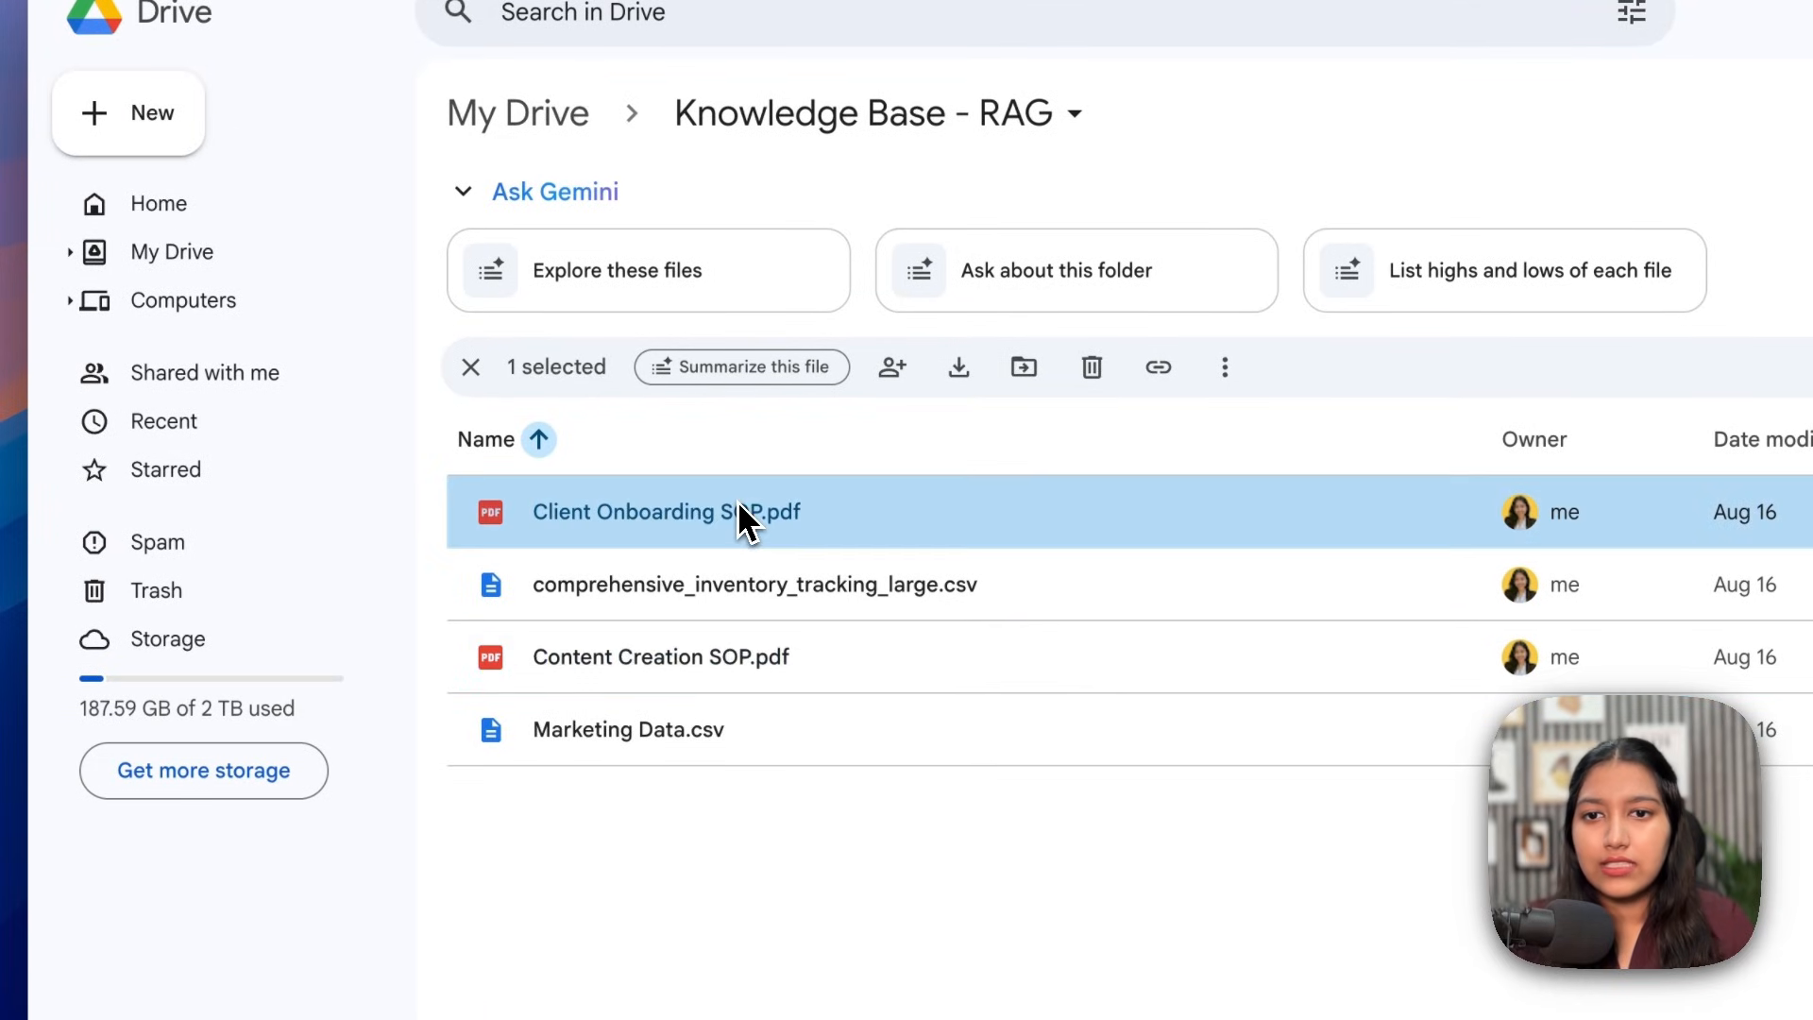
pyautogui.click(609, 657)
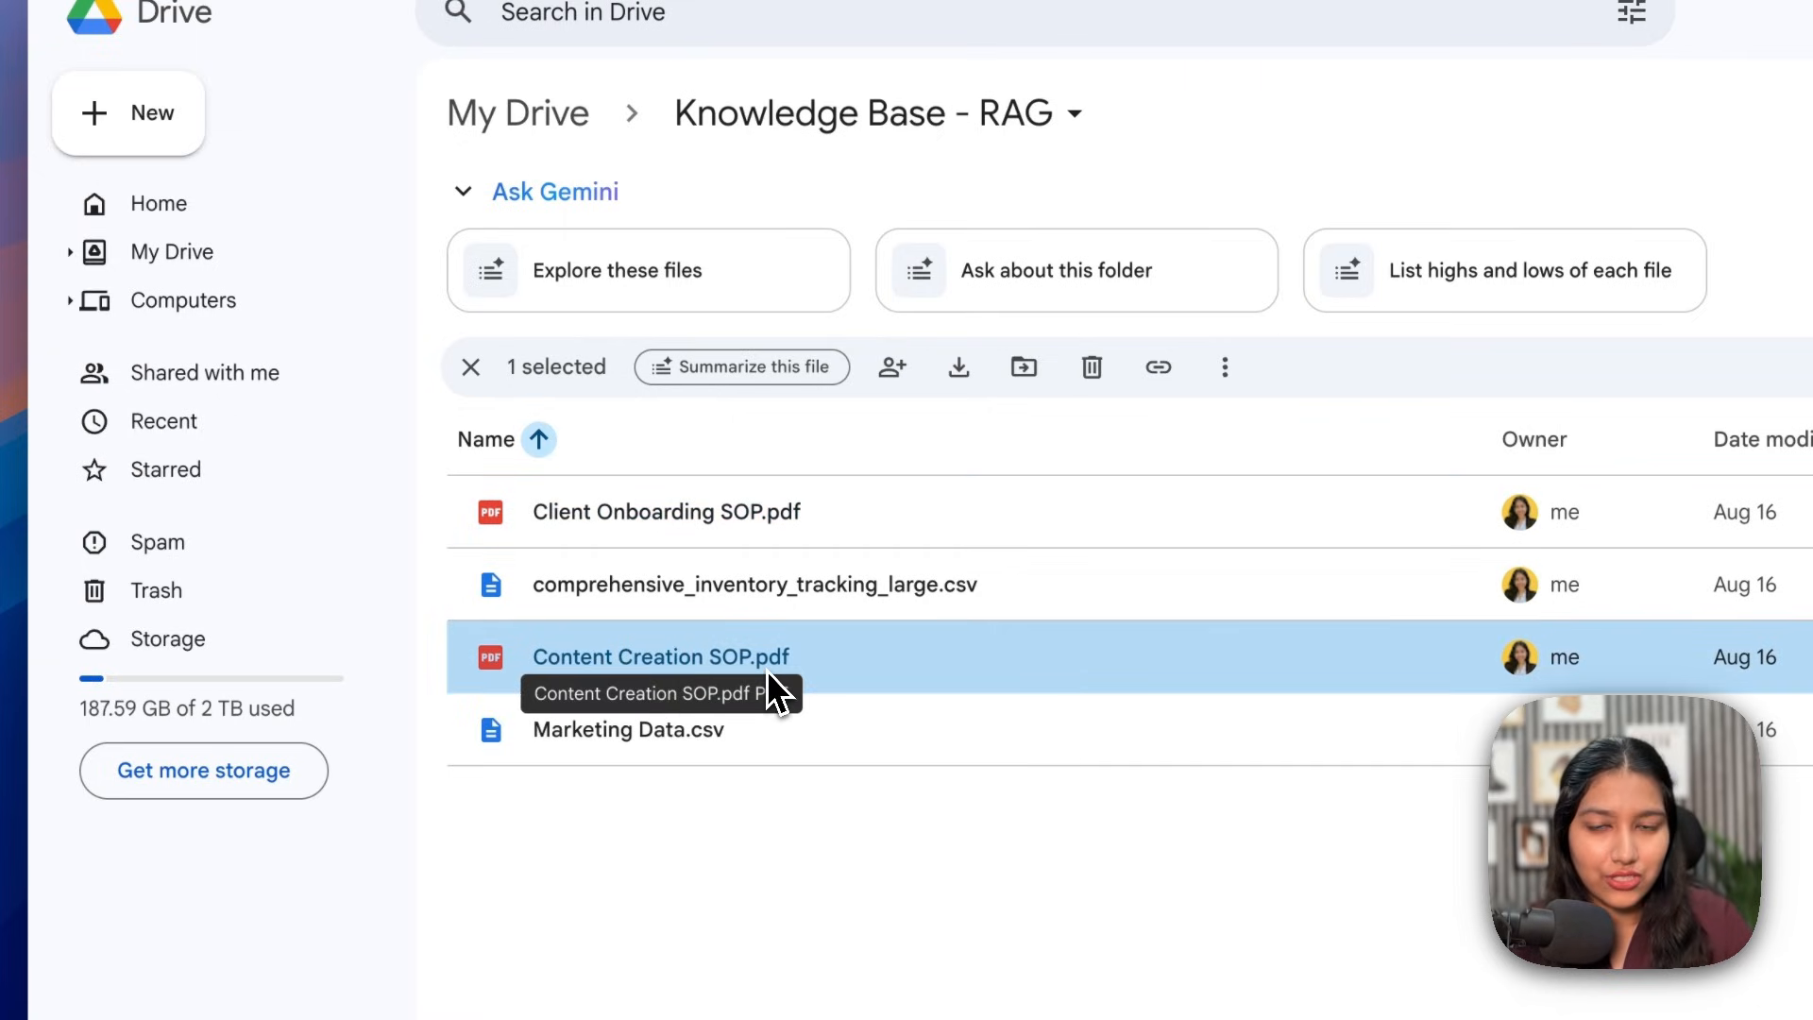
pyautogui.click(761, 587)
pyautogui.click(746, 740)
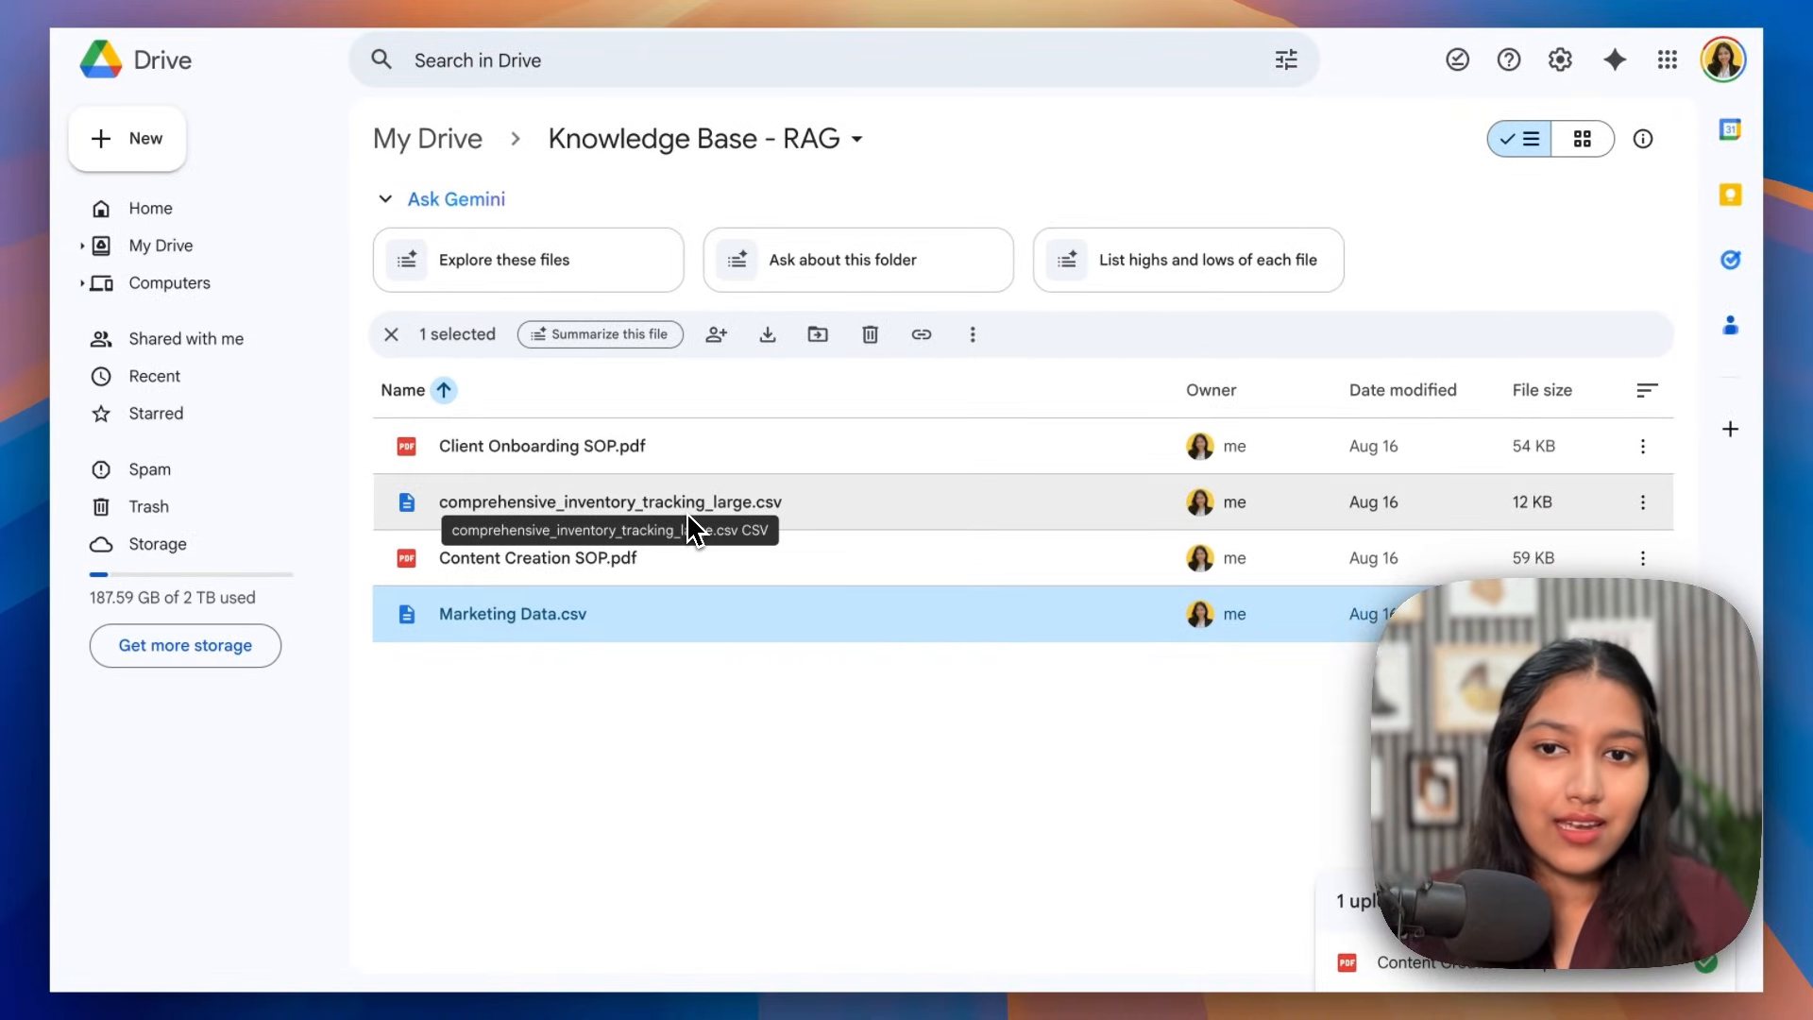
pyautogui.click(609, 443)
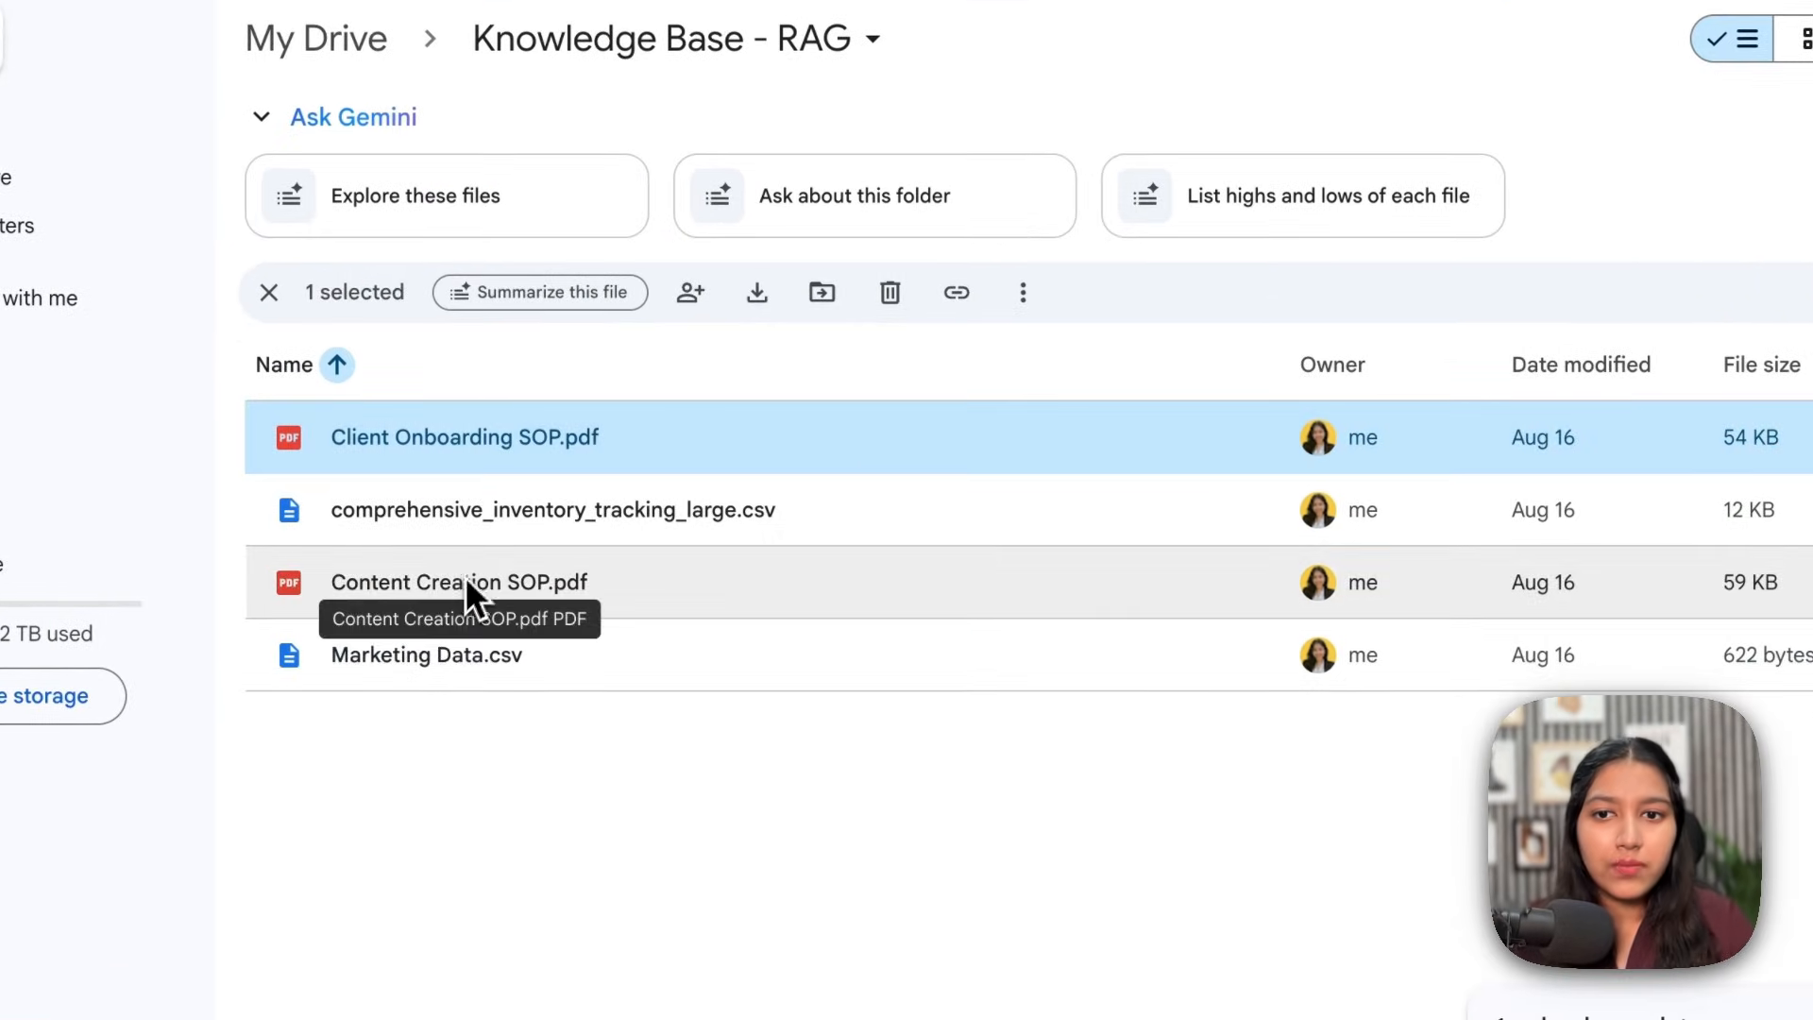
# Step: Preview Content Creation SOP.pdf and Client Onboarding SOP.pdf, scrolling through each
pyautogui.doubleClick(465, 580)
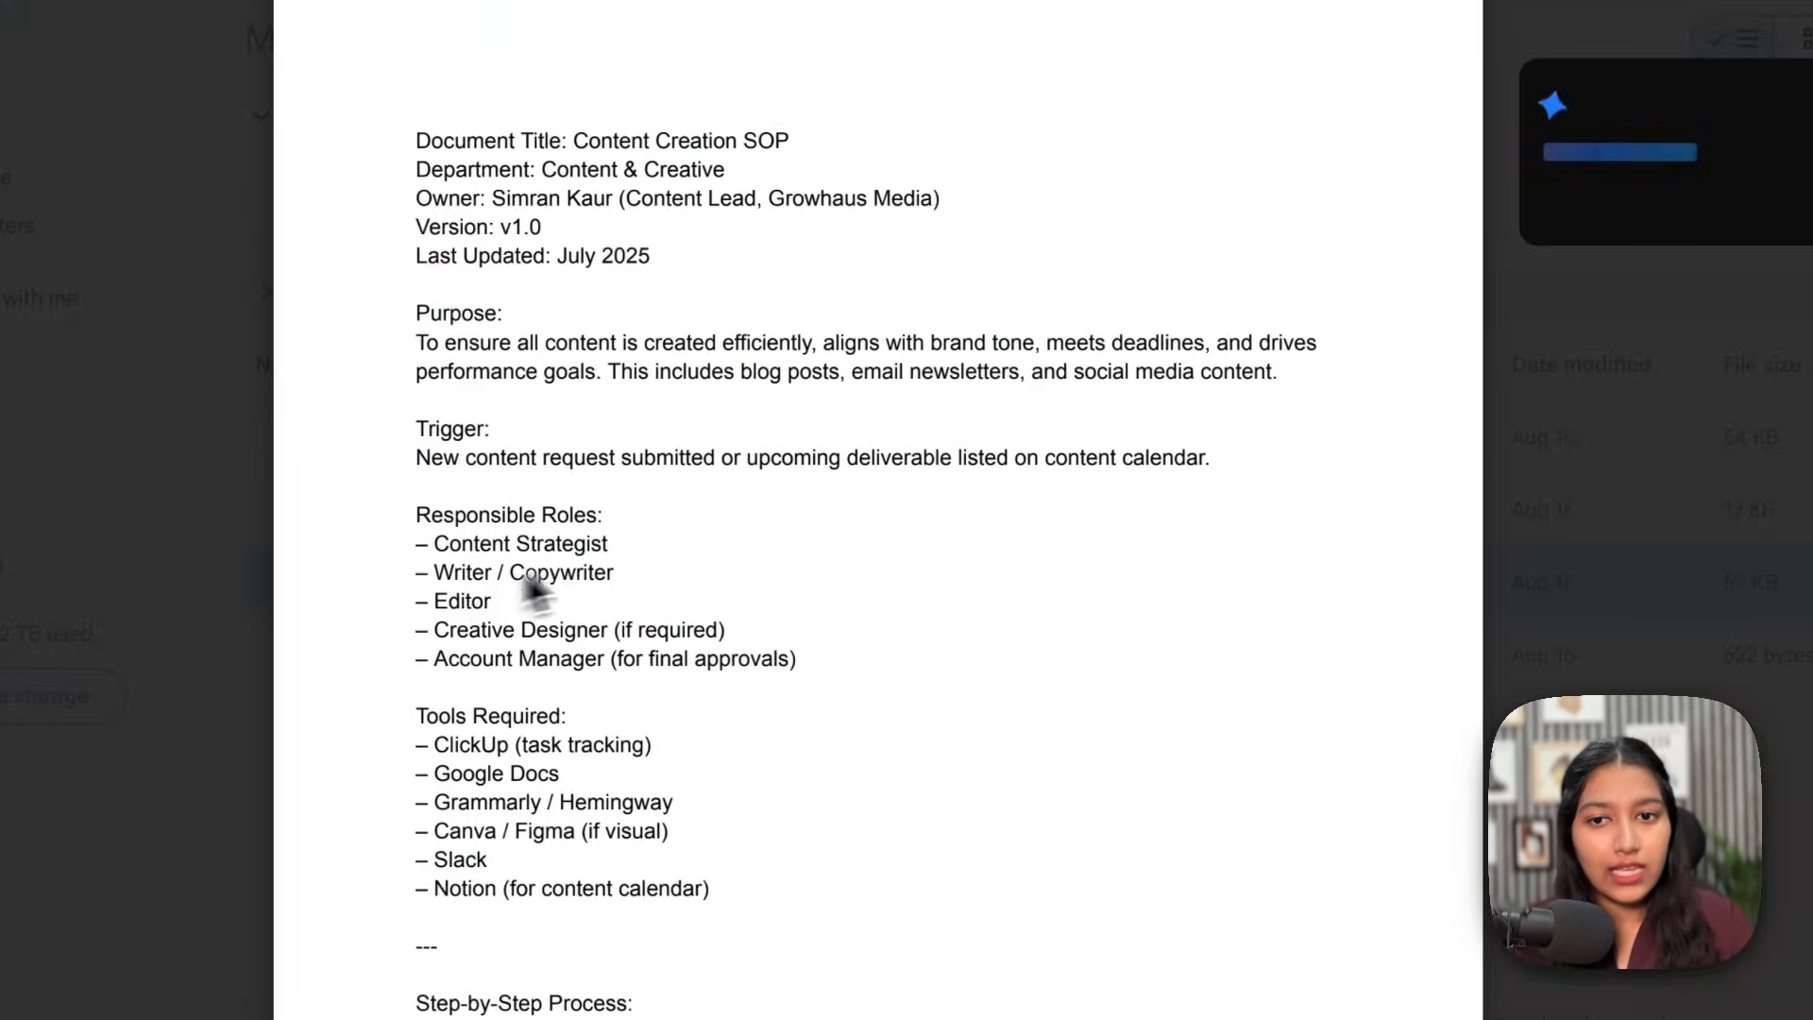
pyautogui.scroll(-15, 666, 546)
pyautogui.scroll(-10, 666, 546)
pyautogui.click(1560, 437)
pyautogui.click(730, 447)
pyautogui.doubleClick(612, 513)
pyautogui.scroll(-7, 615, 529)
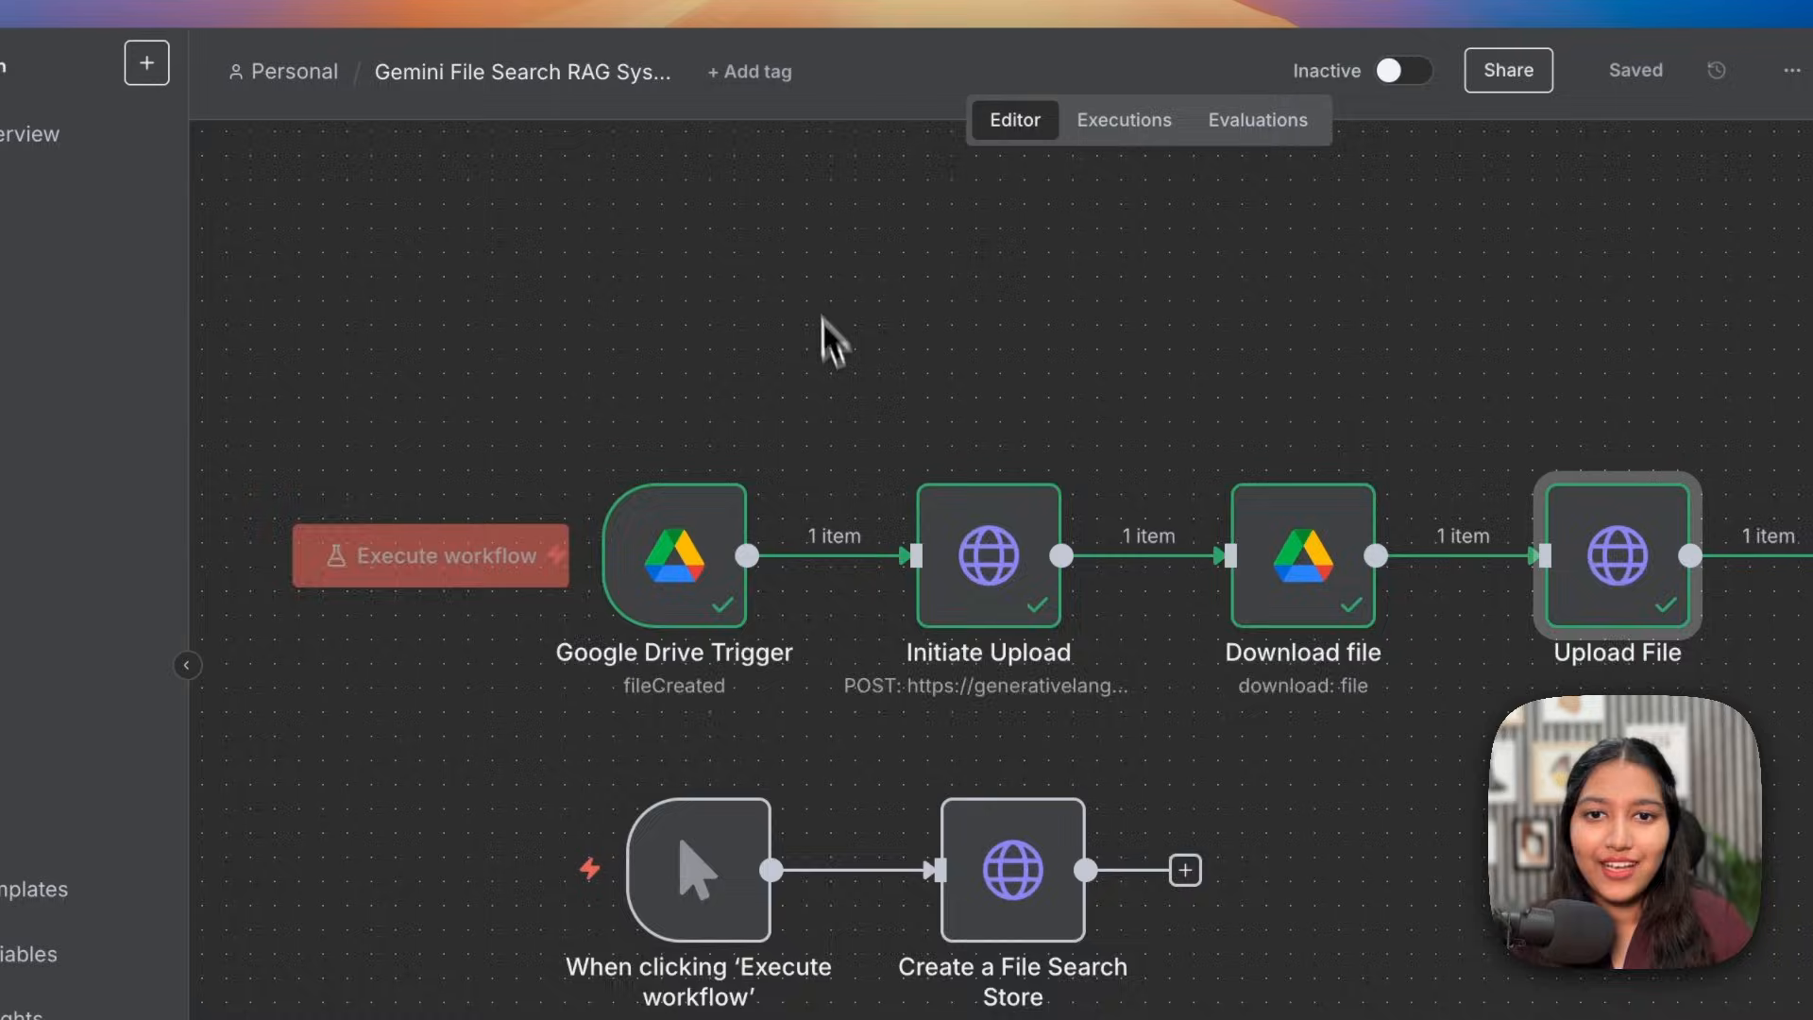
pyautogui.scroll(5, 823, 340)
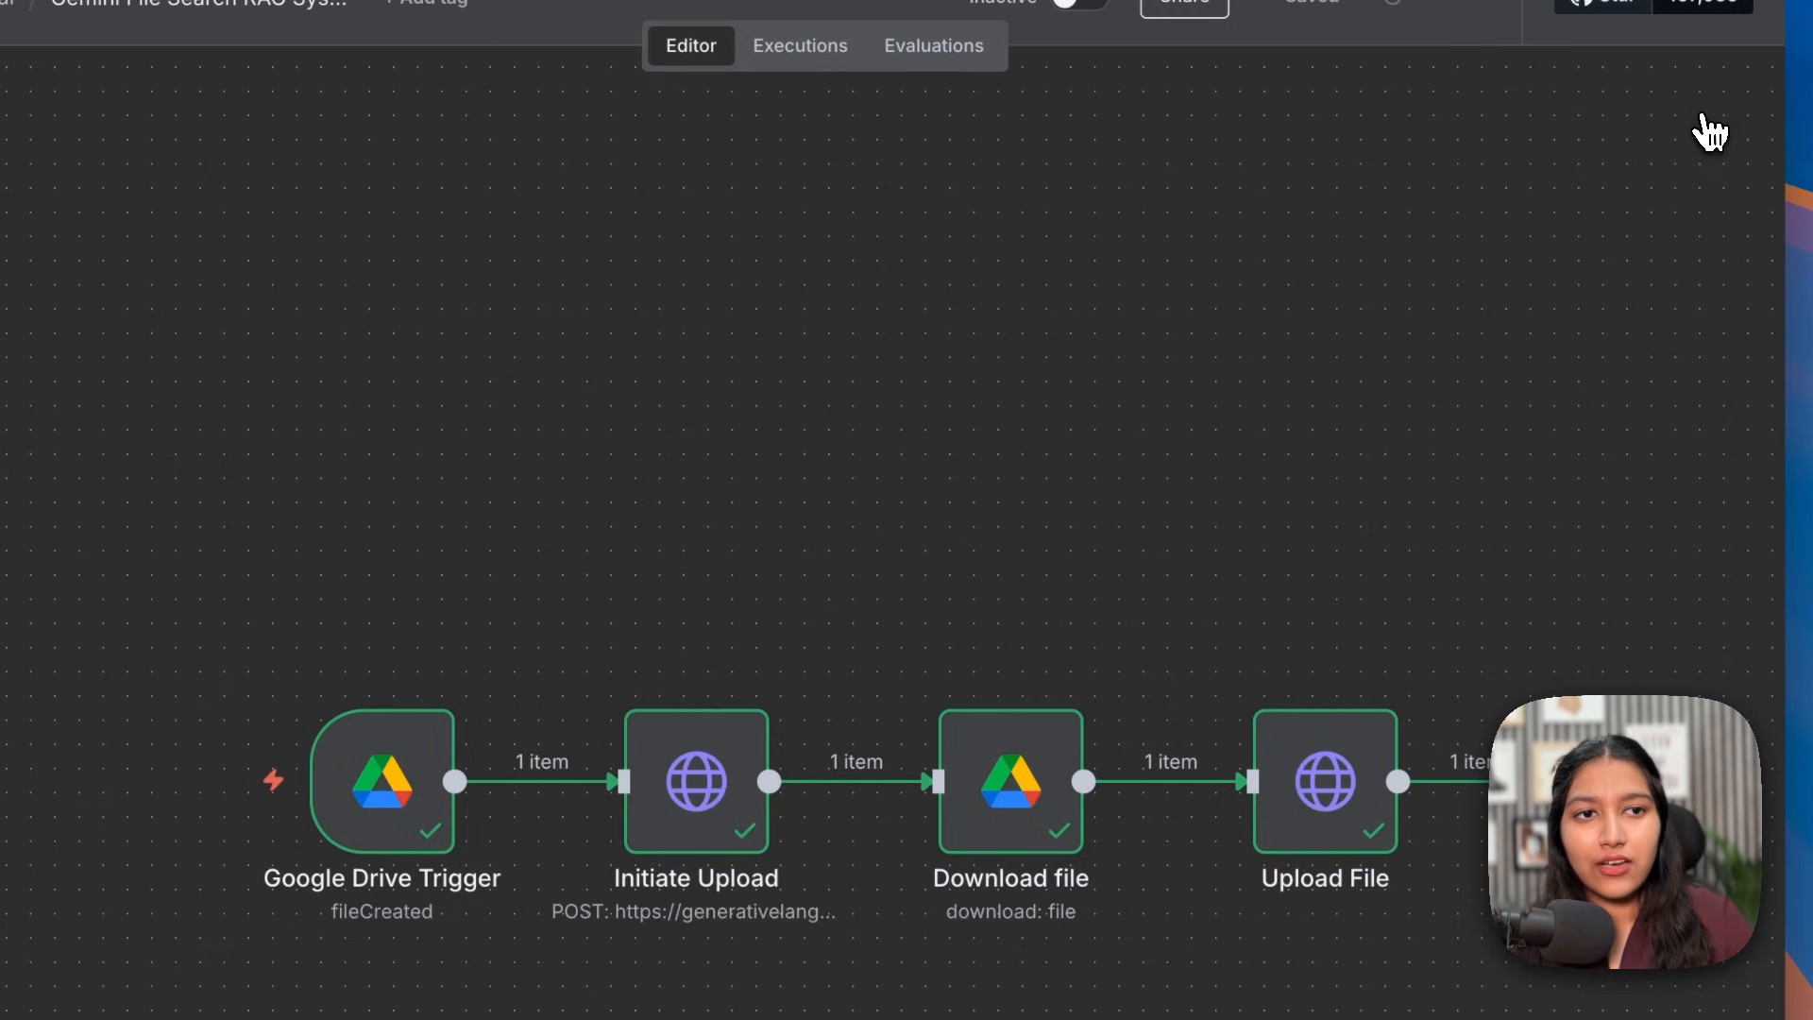
# Step: Add an 'On chat message' trigger and move it further left on the canvas
pyautogui.click(1713, 149)
pyautogui.click(1378, 876)
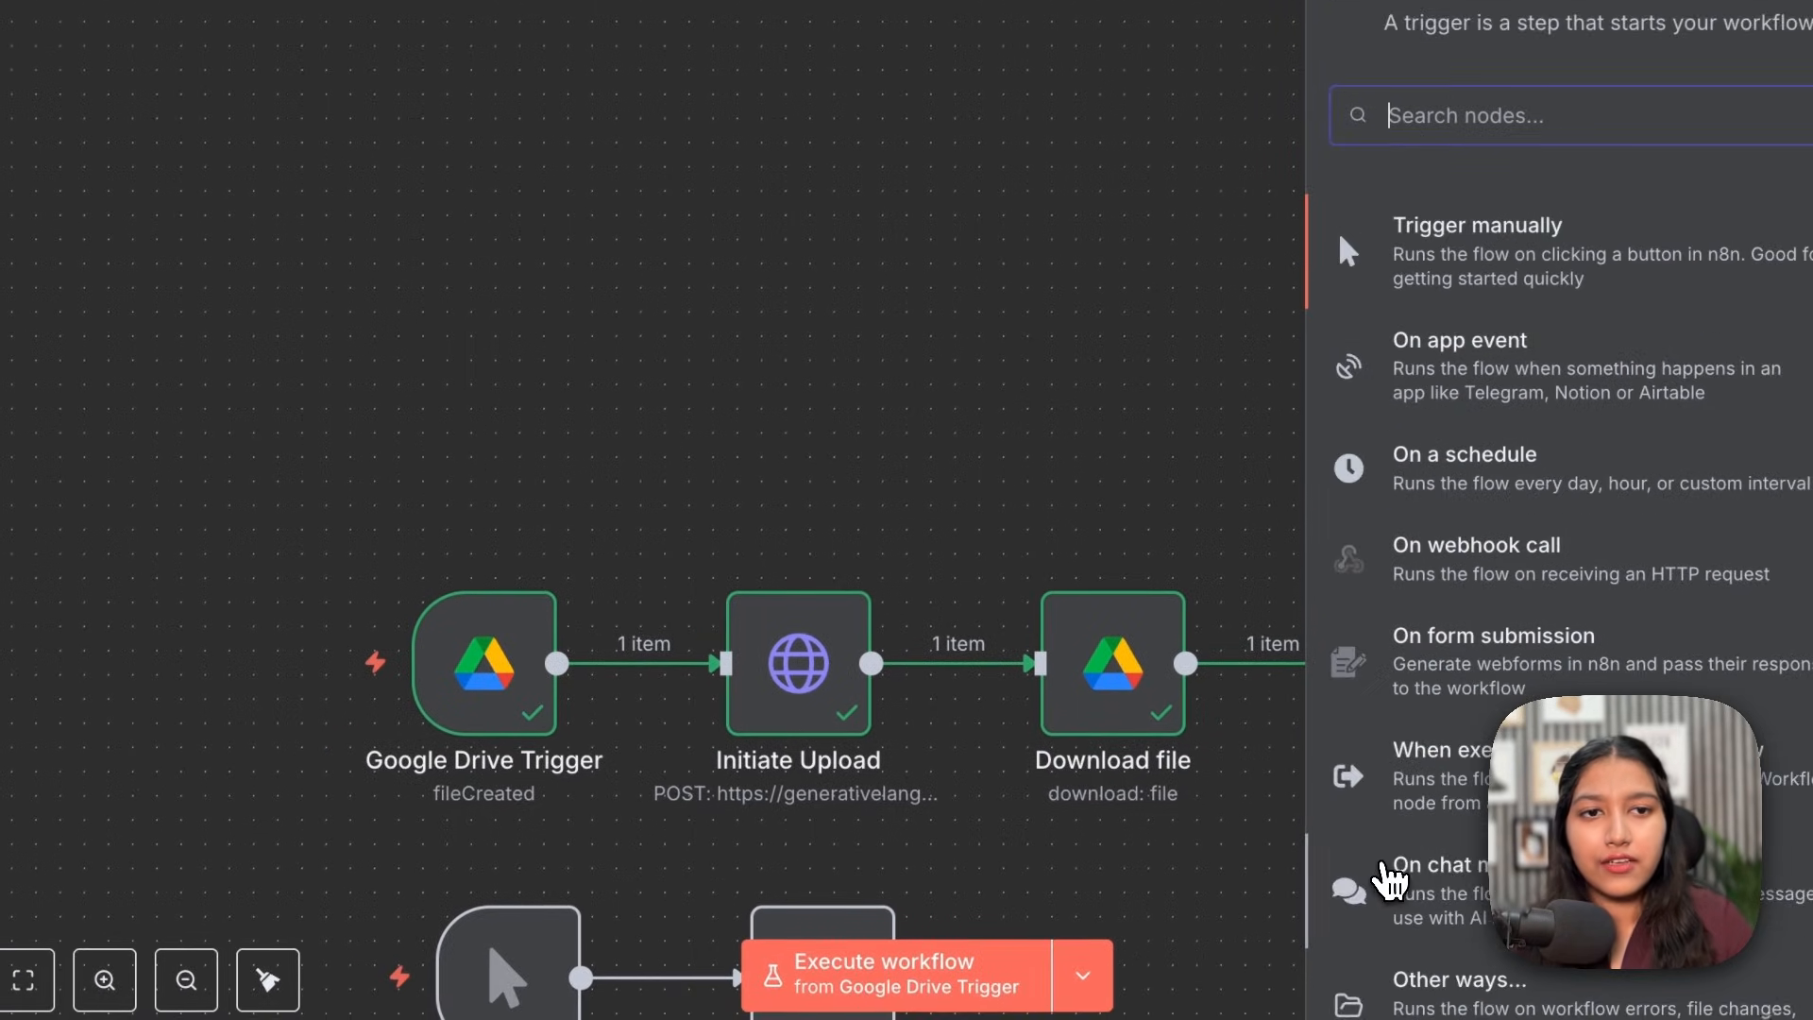
pyautogui.scroll(-1, 1464, 449)
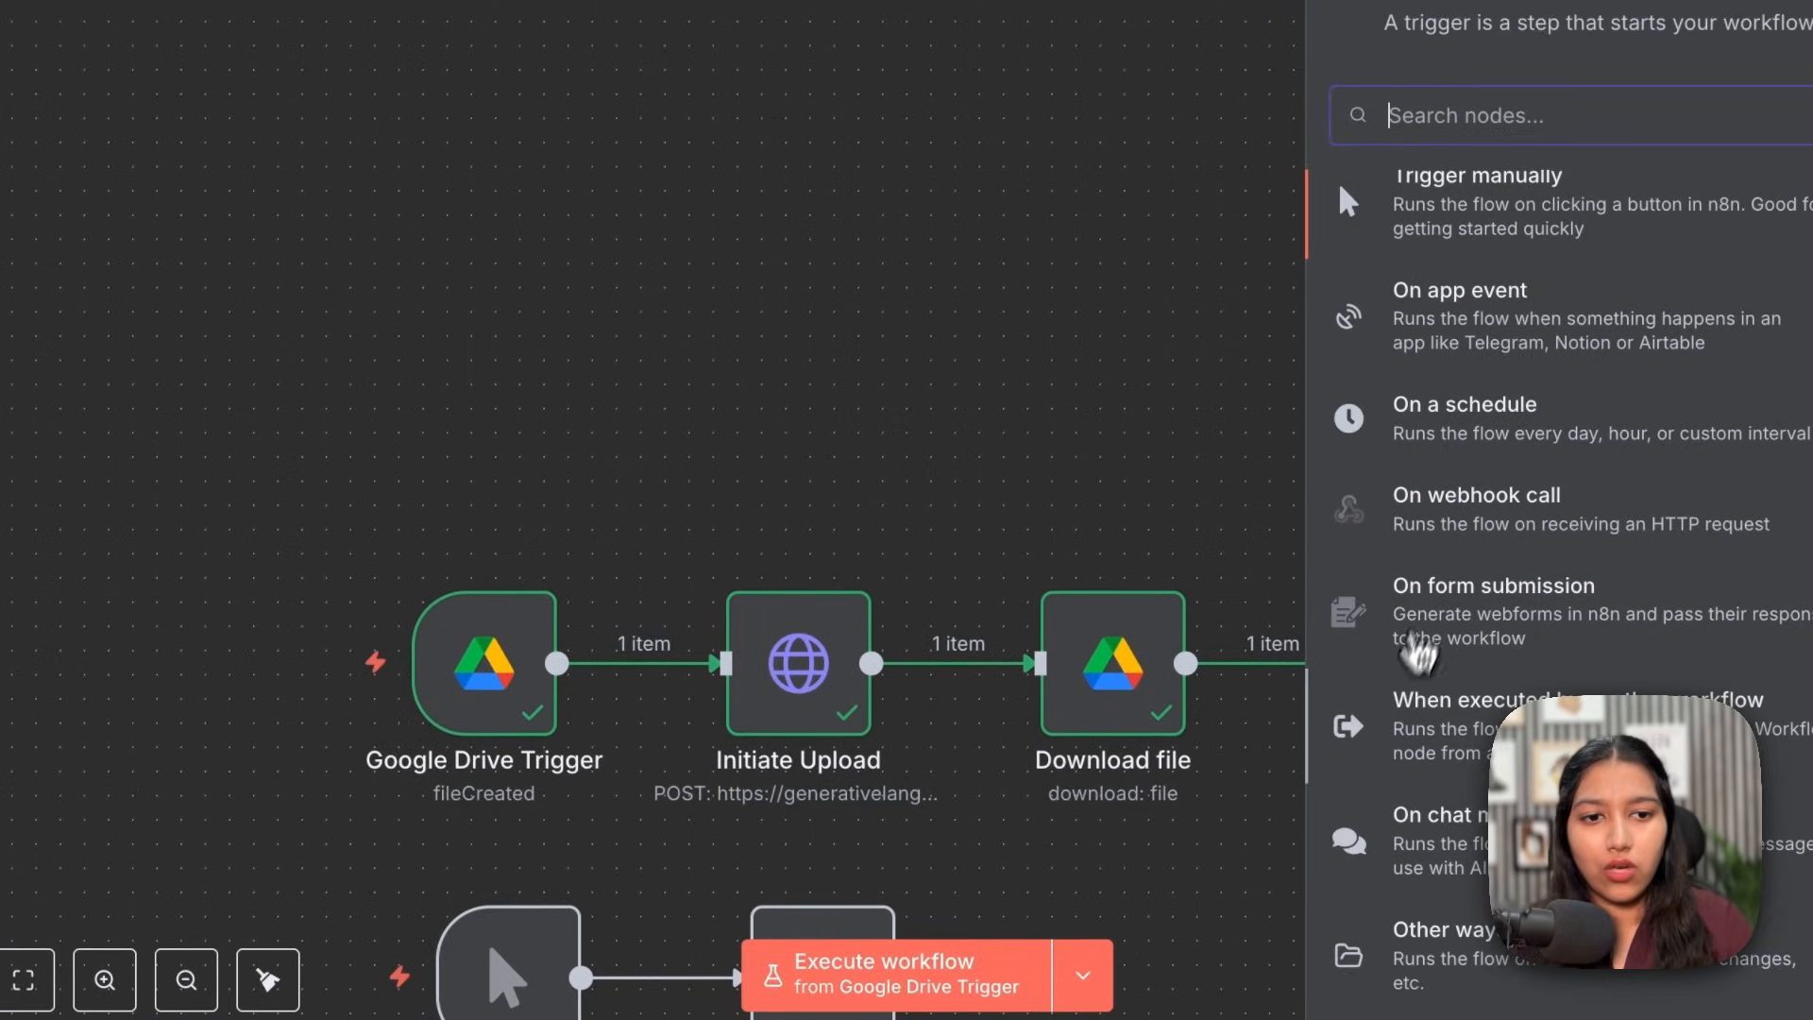
pyautogui.click(1402, 823)
pyautogui.press('Escape')
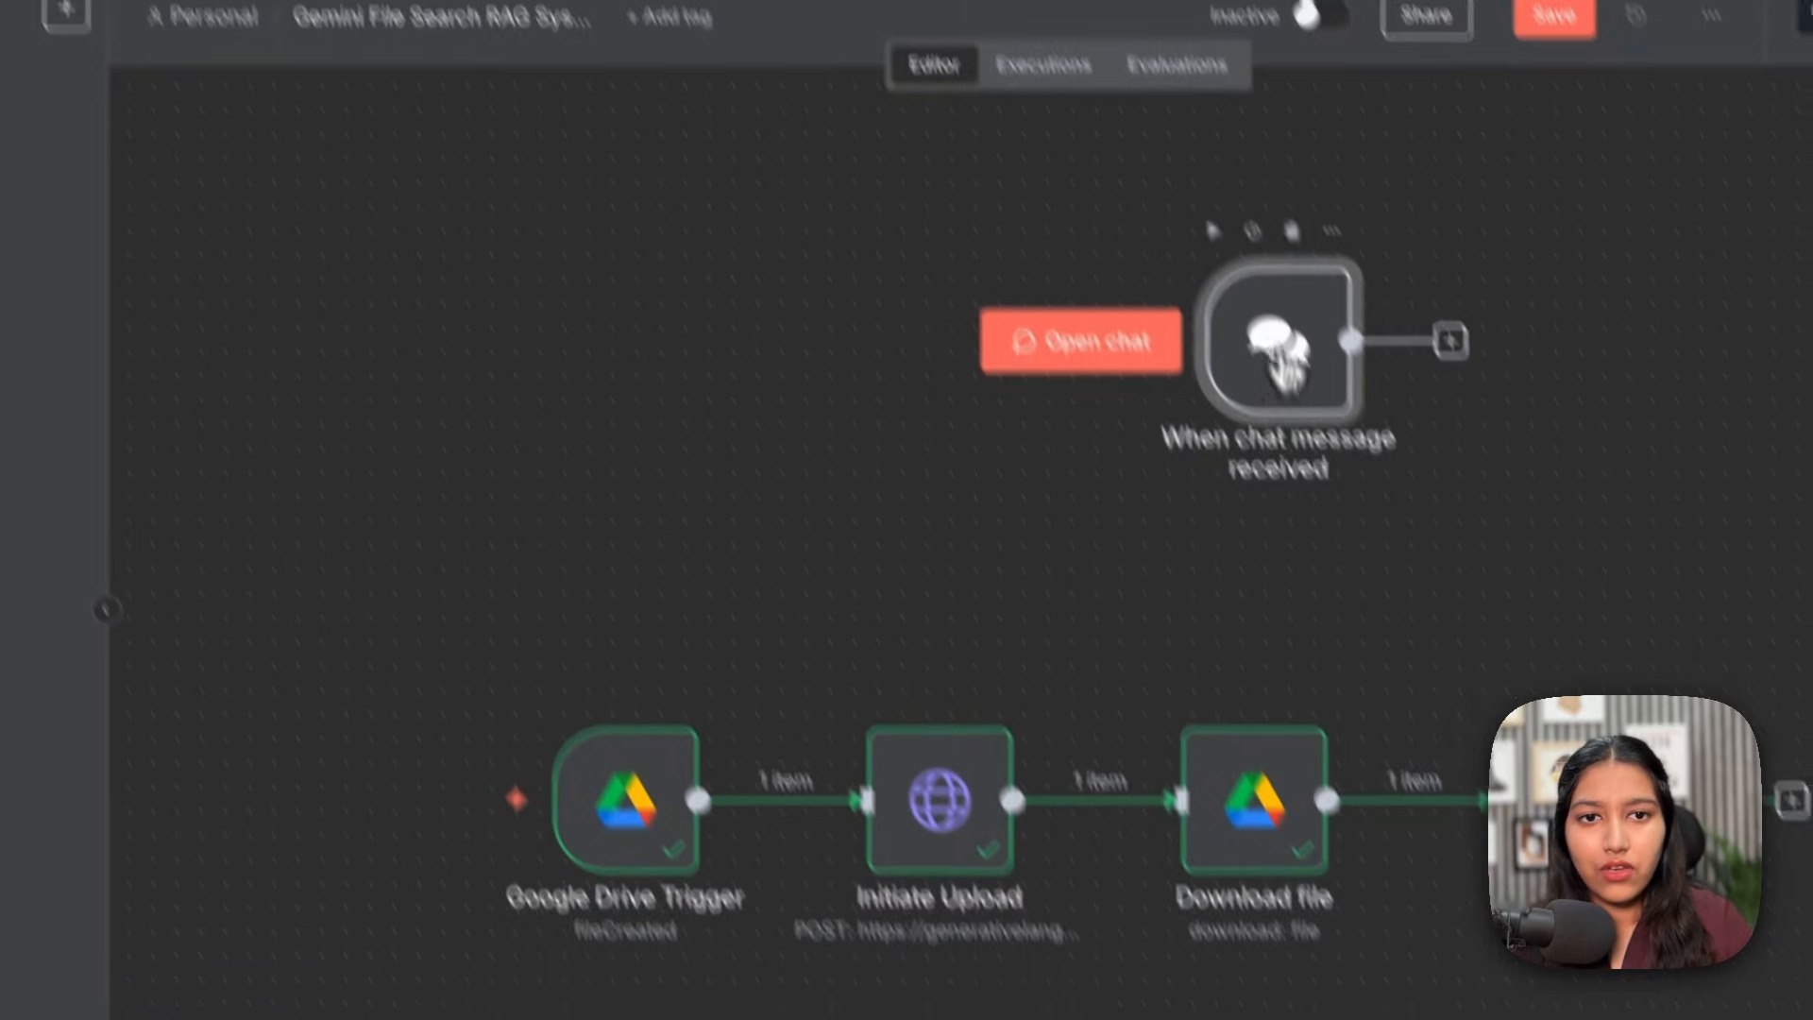
pyautogui.moveTo(1289, 368); pyautogui.dragTo(699, 255)
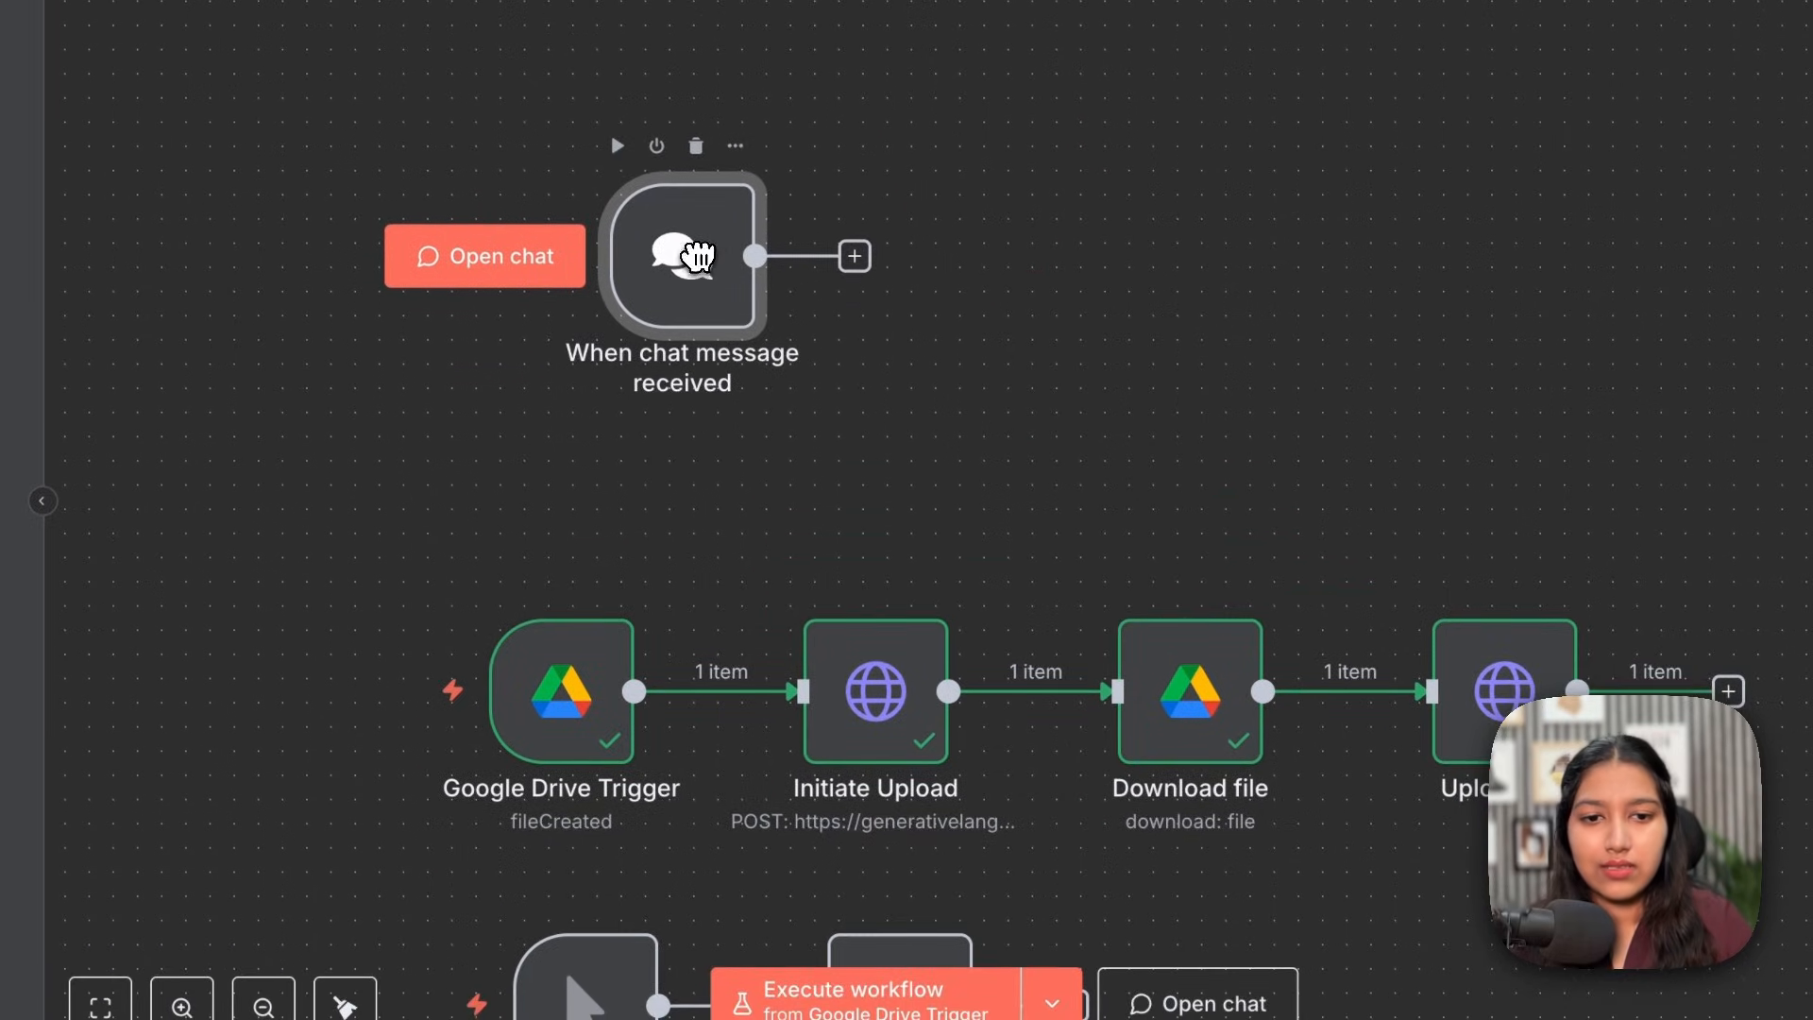
# Step: Send a 'hi' test message in the chat, then begin adding a step after the trigger
pyautogui.click(1197, 1003)
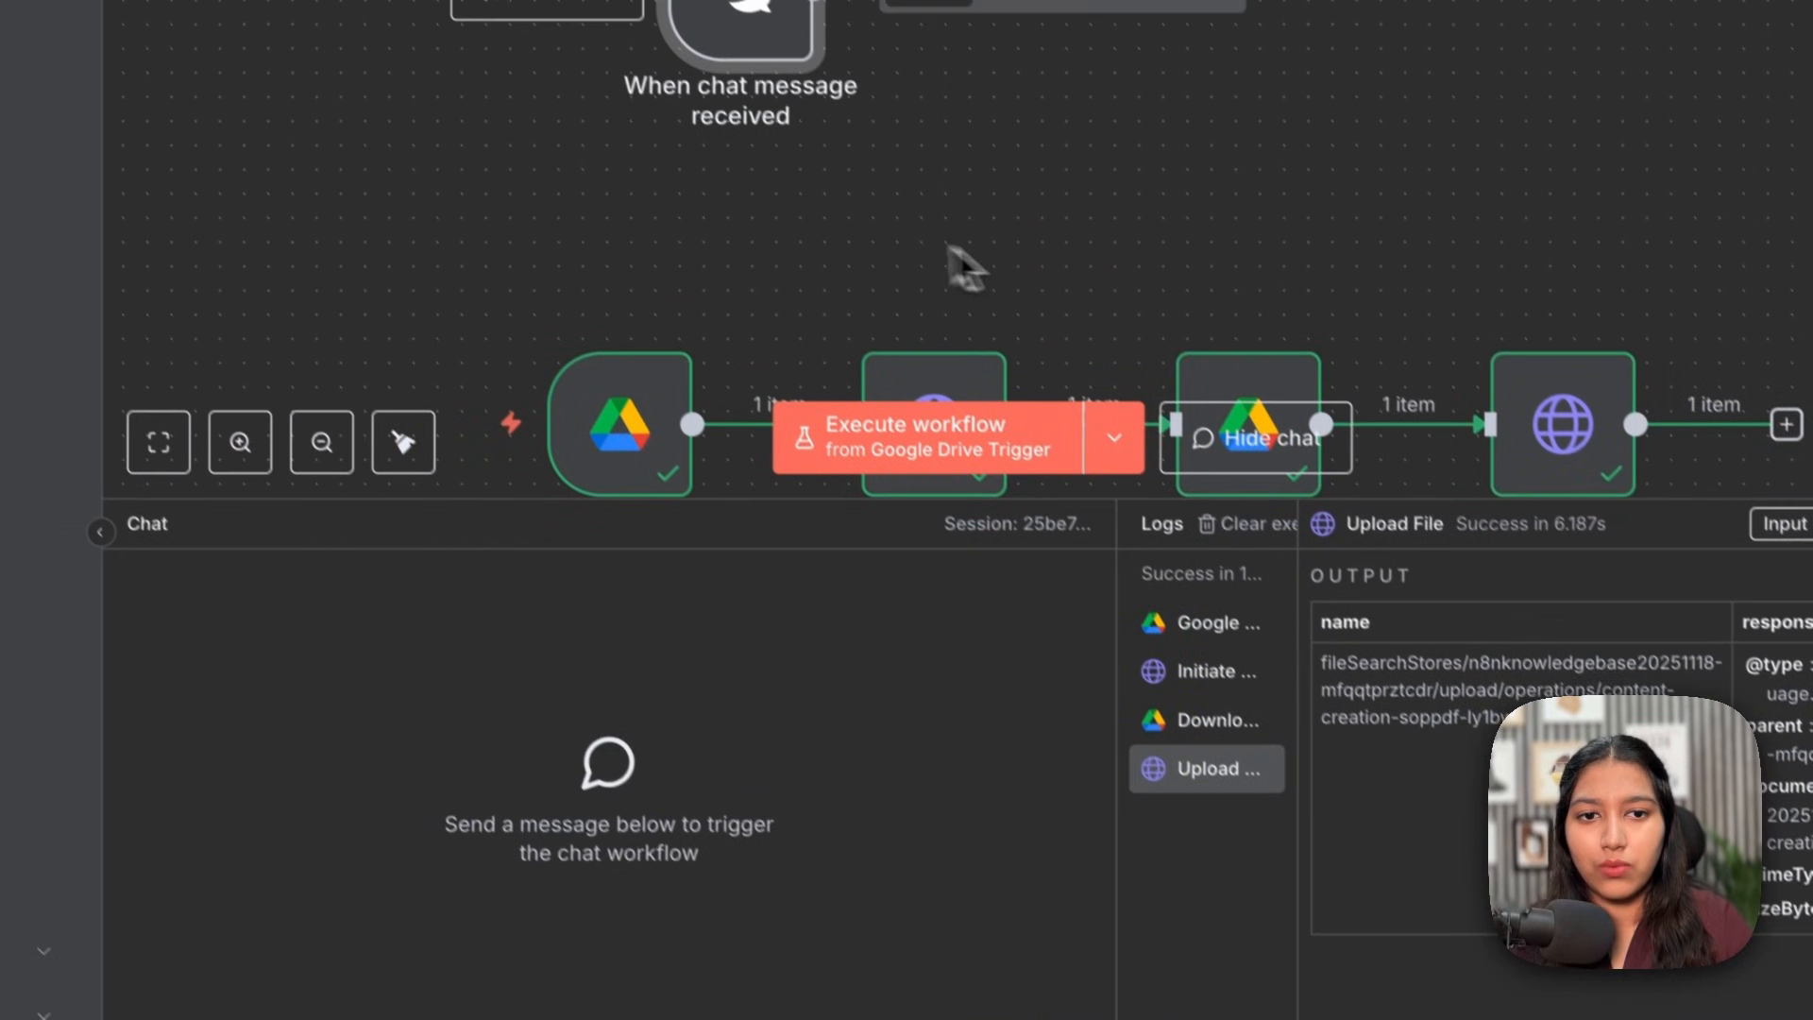
pyautogui.write('hi')
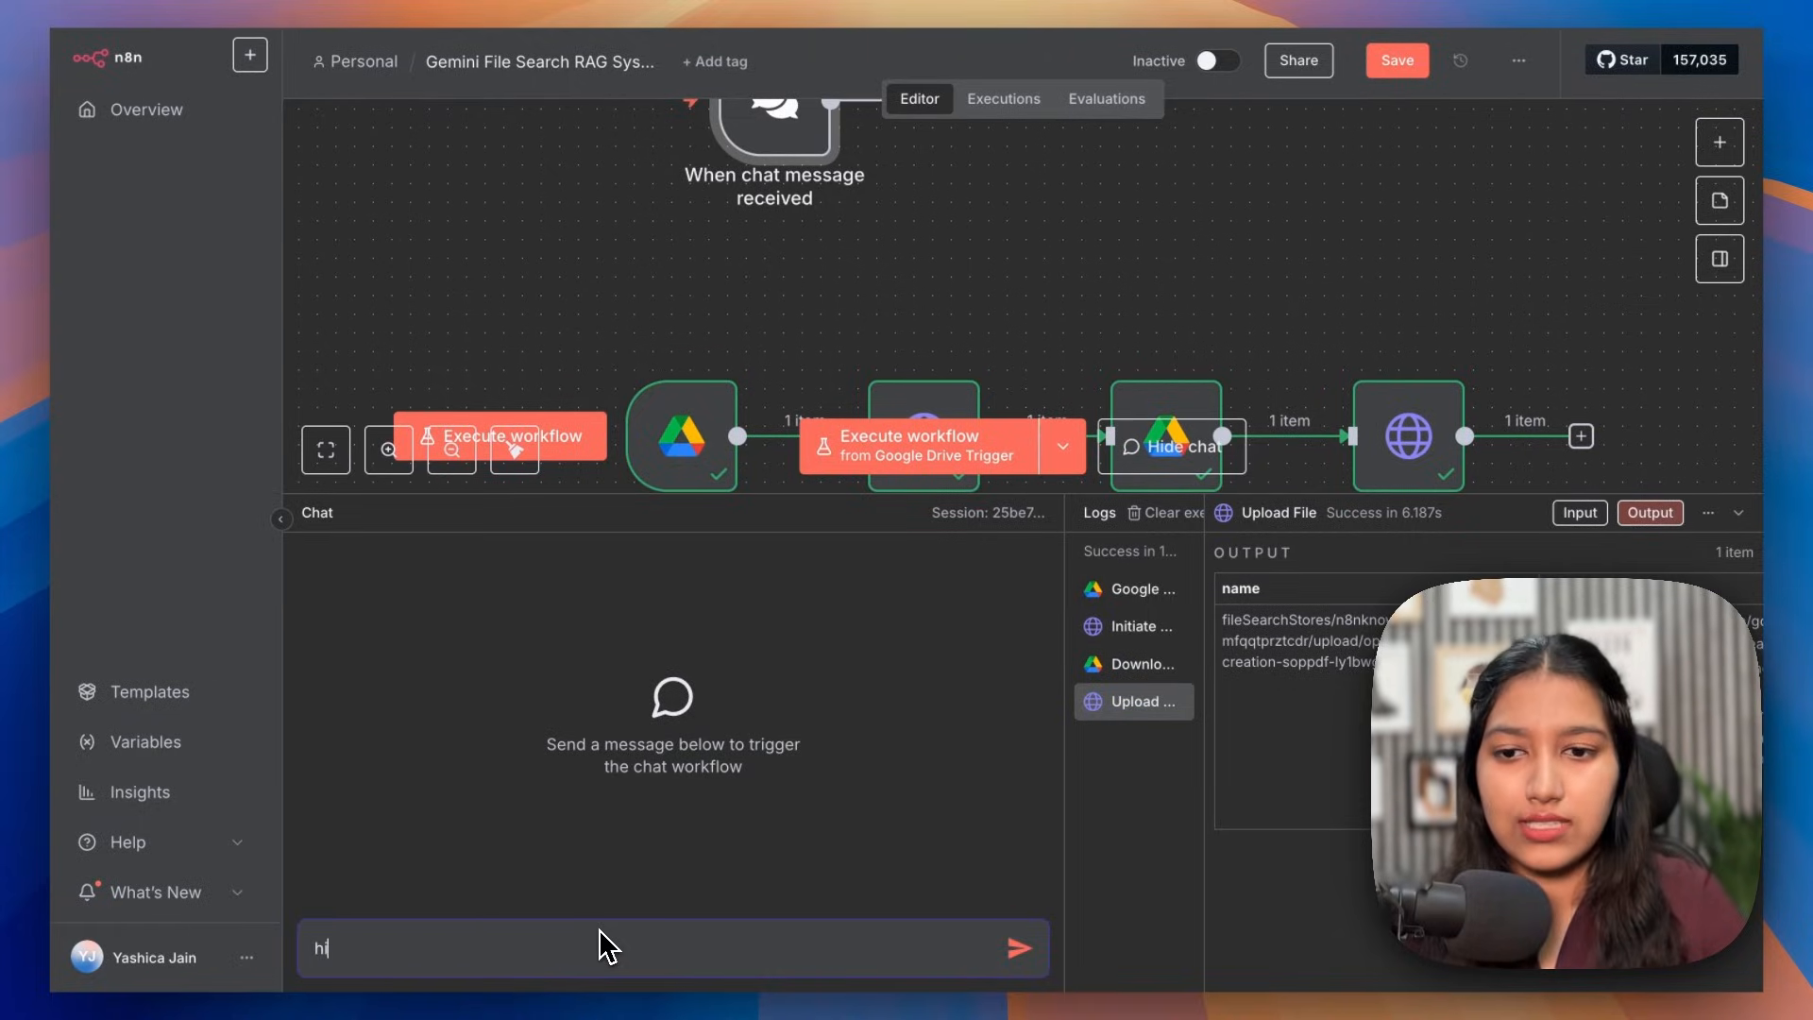
pyautogui.press('Return')
pyautogui.scroll(2, 992, 283)
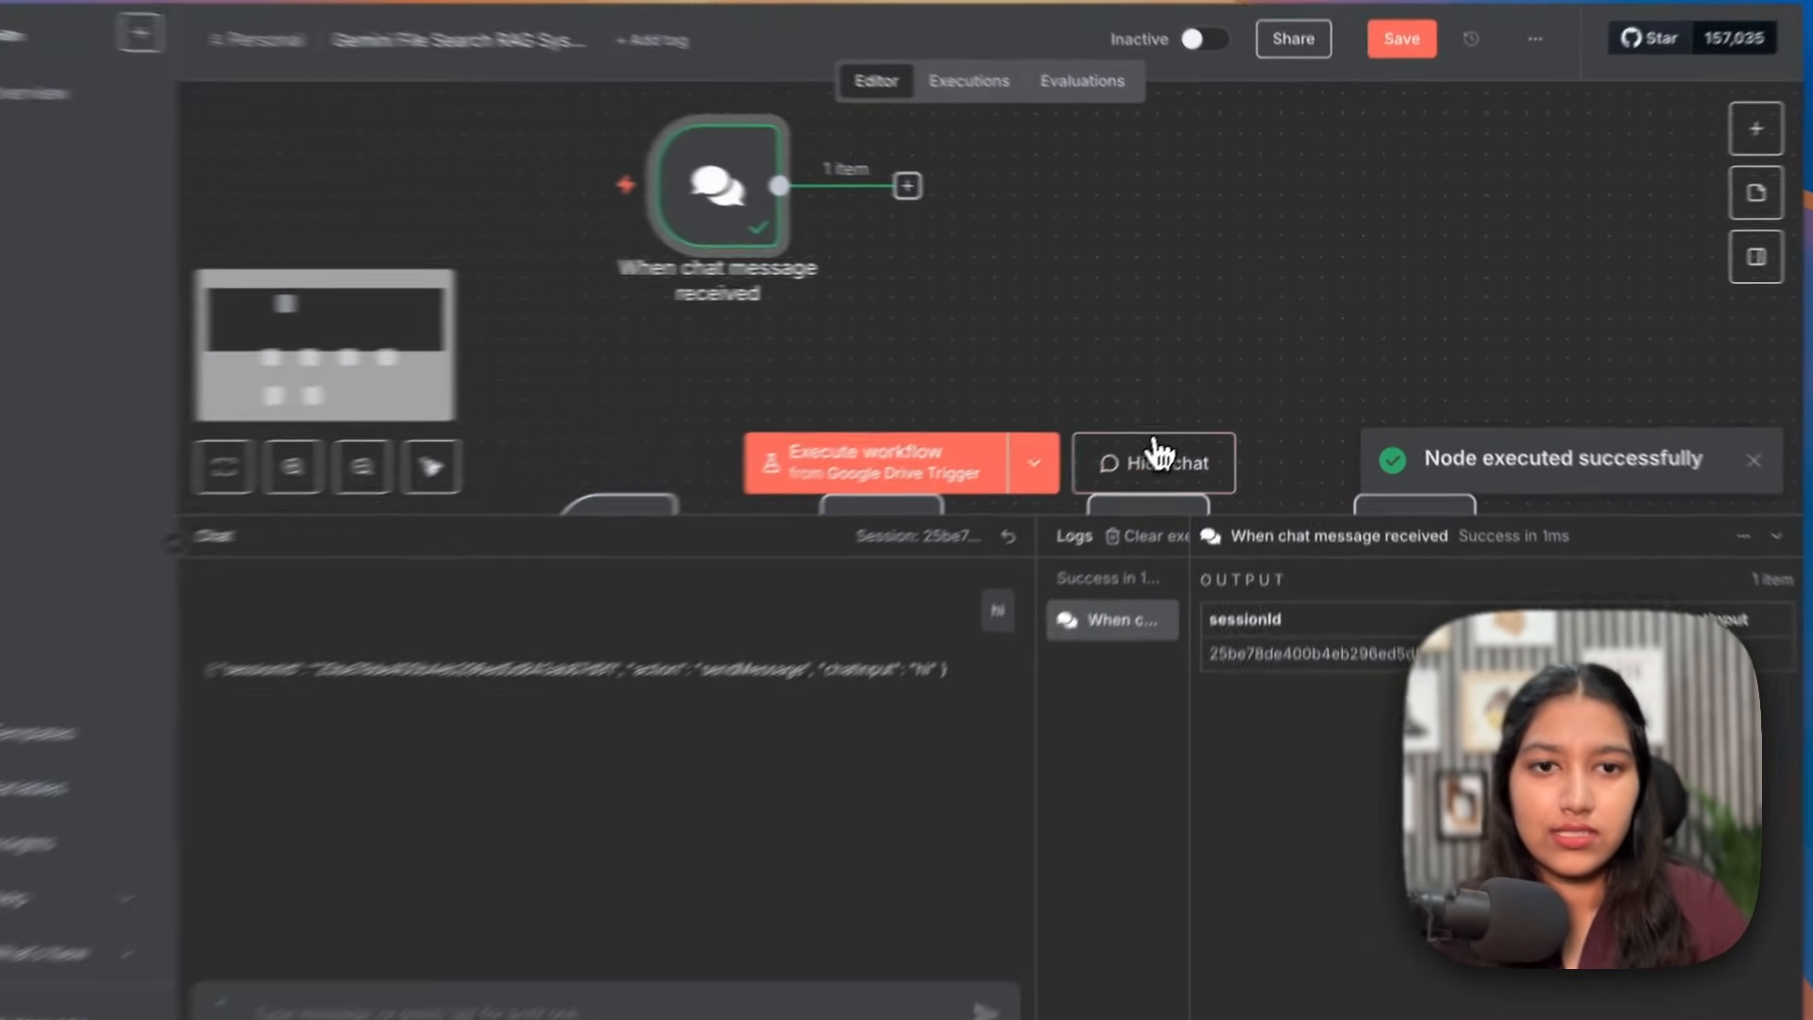
pyautogui.click(1170, 439)
pyautogui.click(947, 427)
# Step: Add an AI Agent after the chat trigger and set its prompt source to Define below
pyautogui.write('ai age')
pyautogui.click(1451, 326)
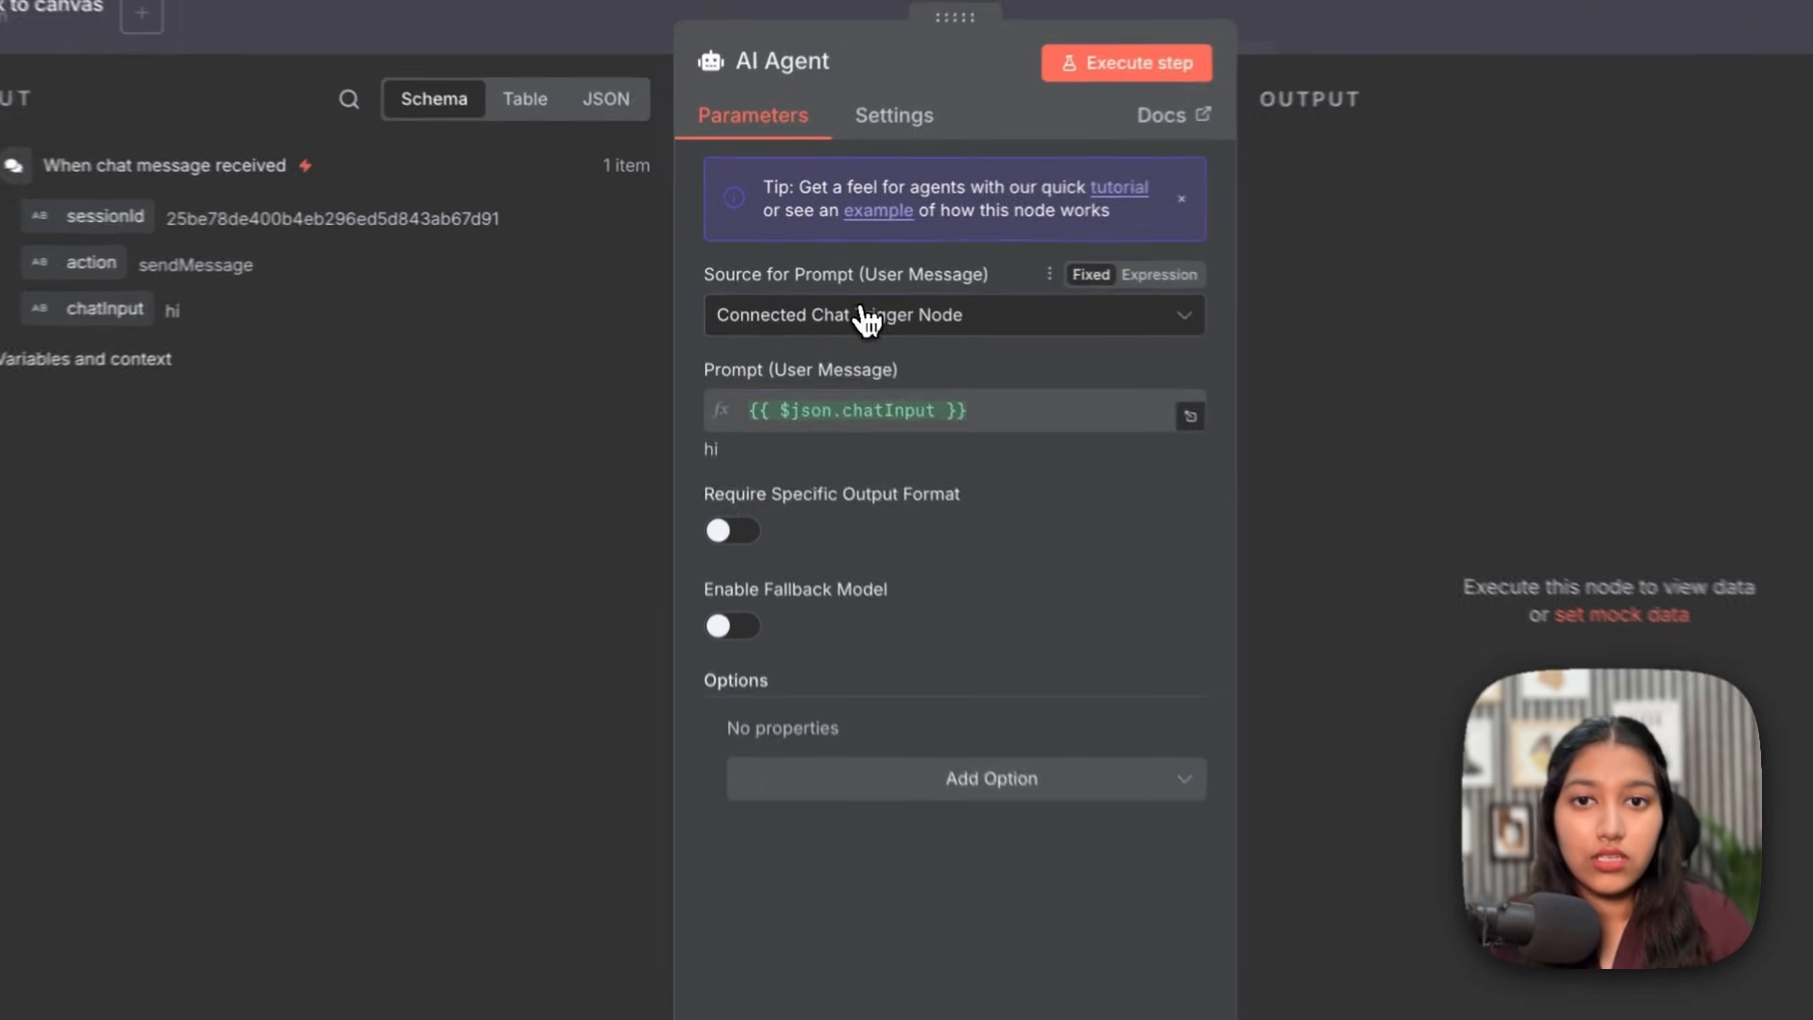
pyautogui.click(834, 298)
pyautogui.click(810, 536)
# Step: Write the agent prompt as 'User Input: ' followed by the chatInput field
pyautogui.click(773, 410)
pyautogui.write('yser Input:')
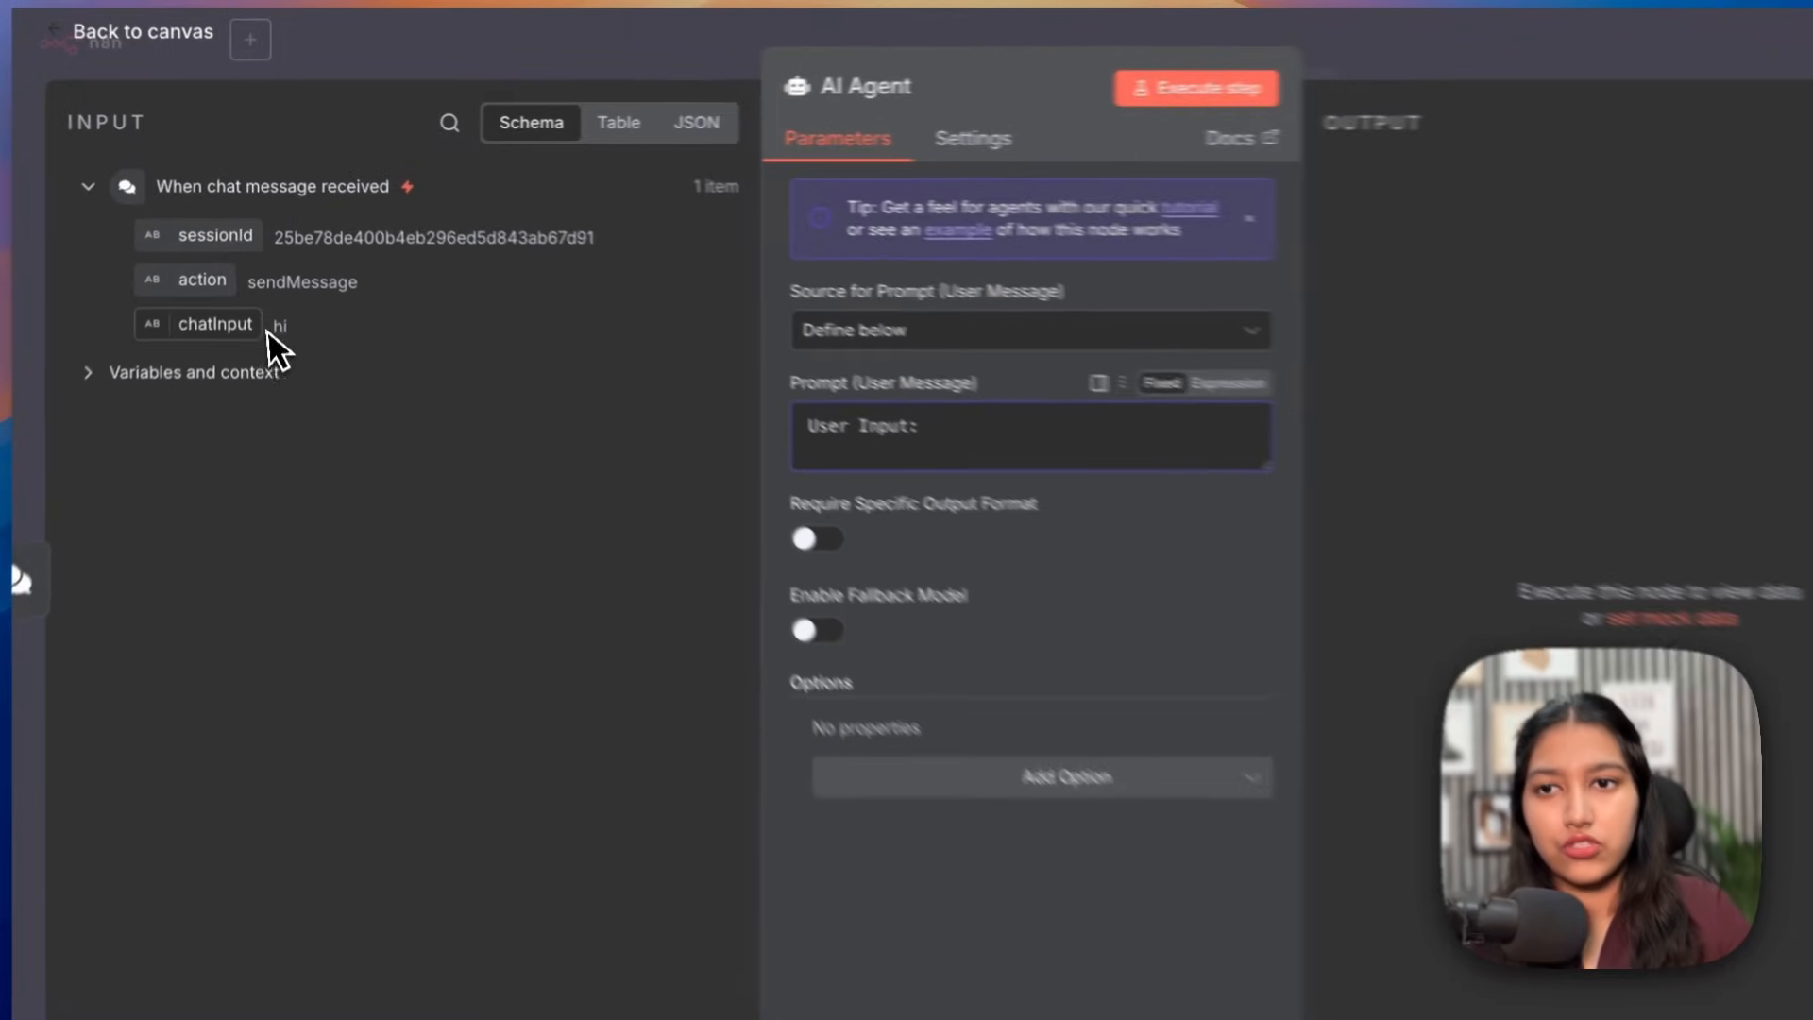
pyautogui.moveTo(231, 295); pyautogui.dragTo(849, 423)
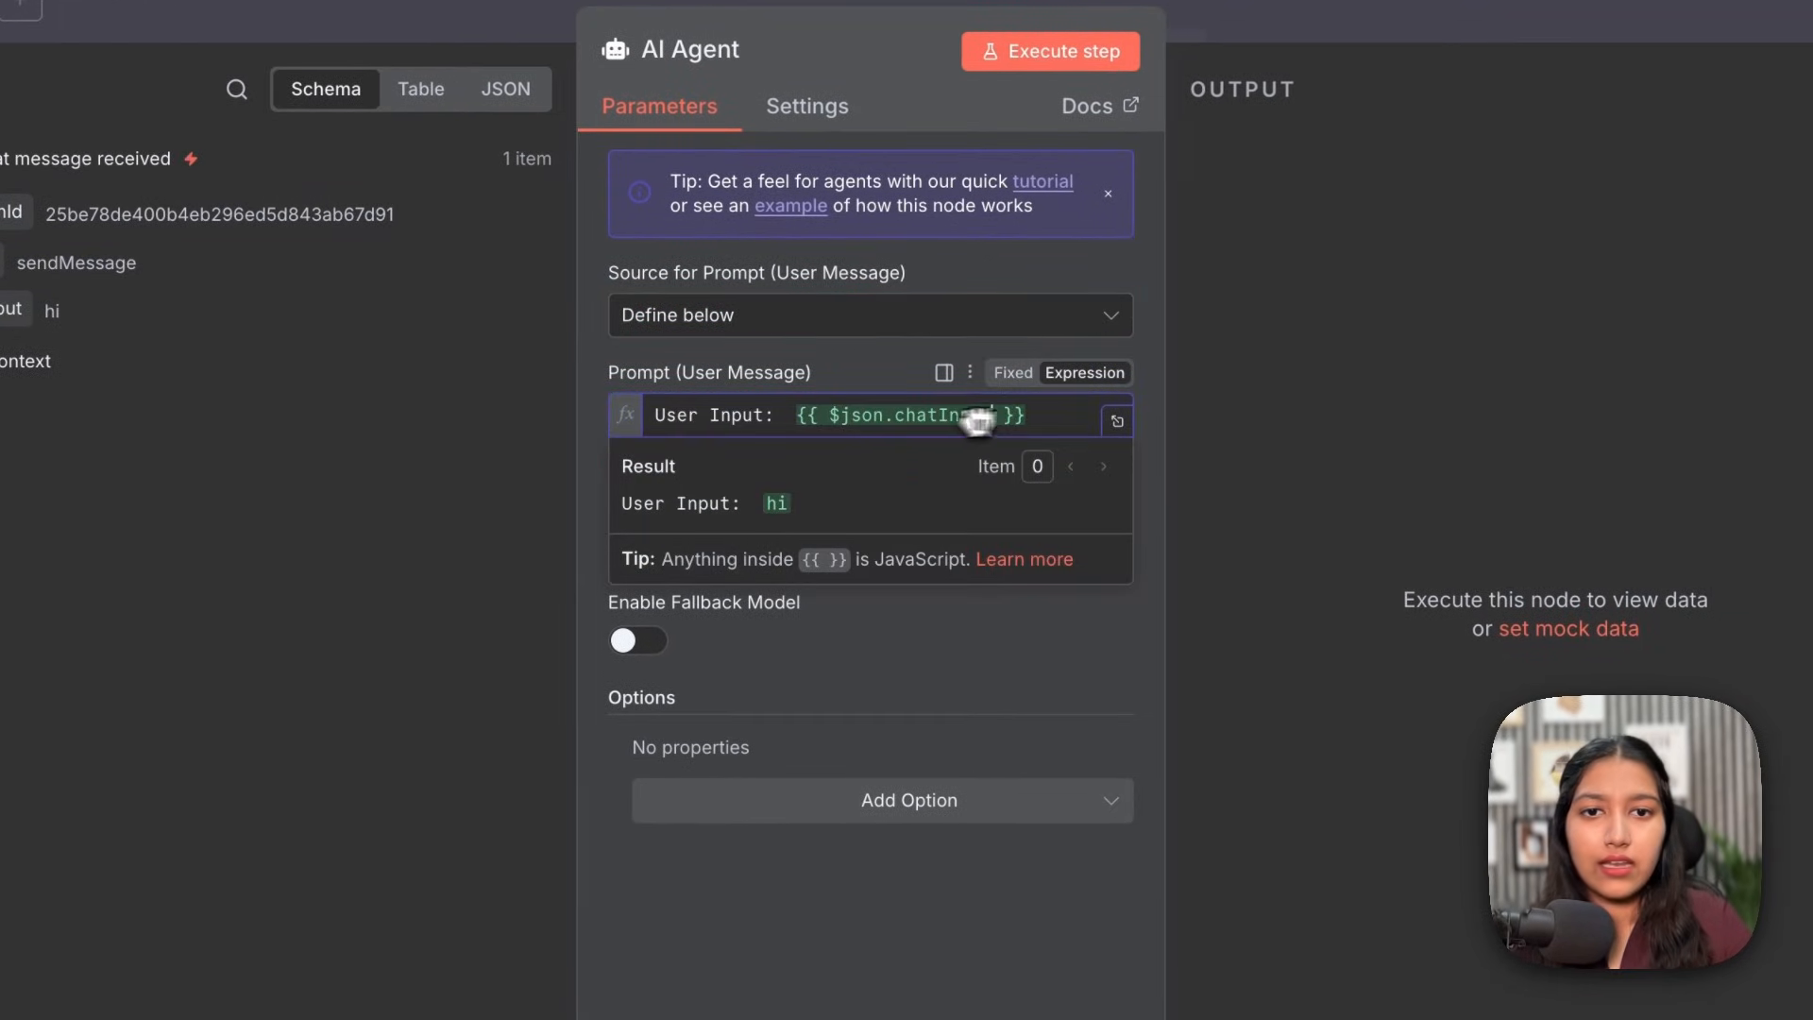
pyautogui.press('Return')
pyautogui.press('Return')
pyautogui.write('KSKKSKS')
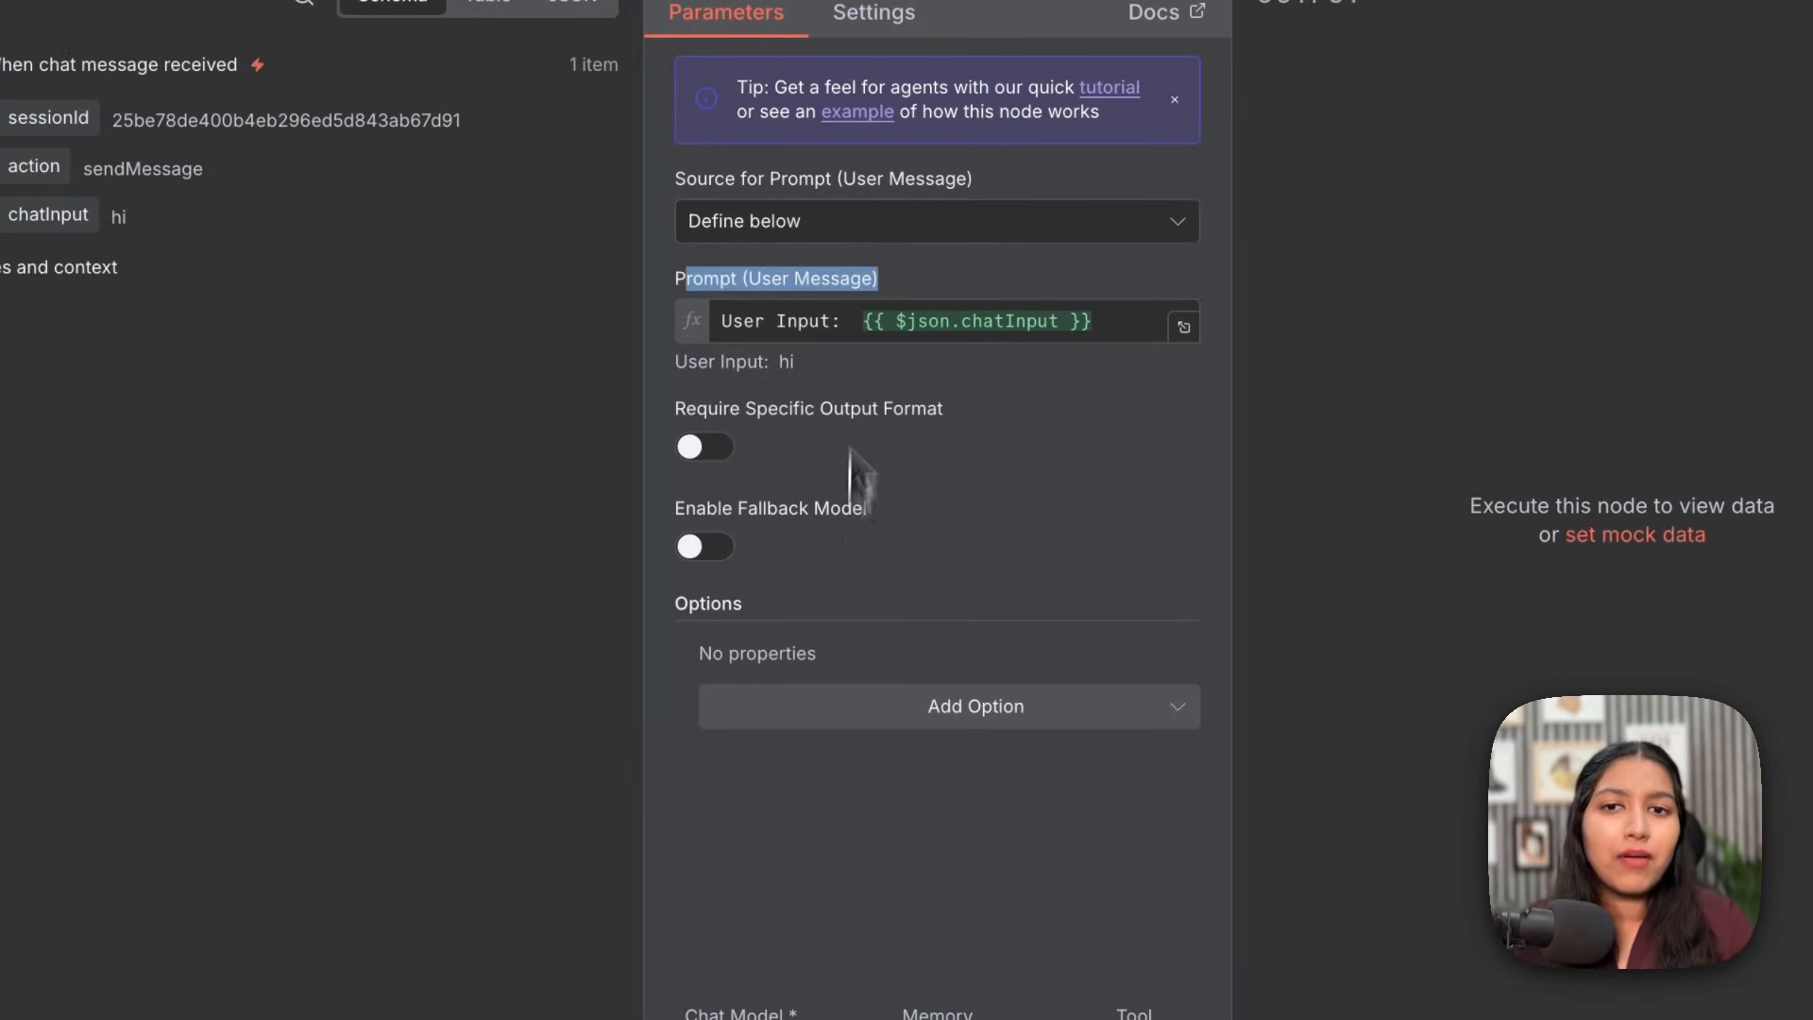
pyautogui.click(857, 260)
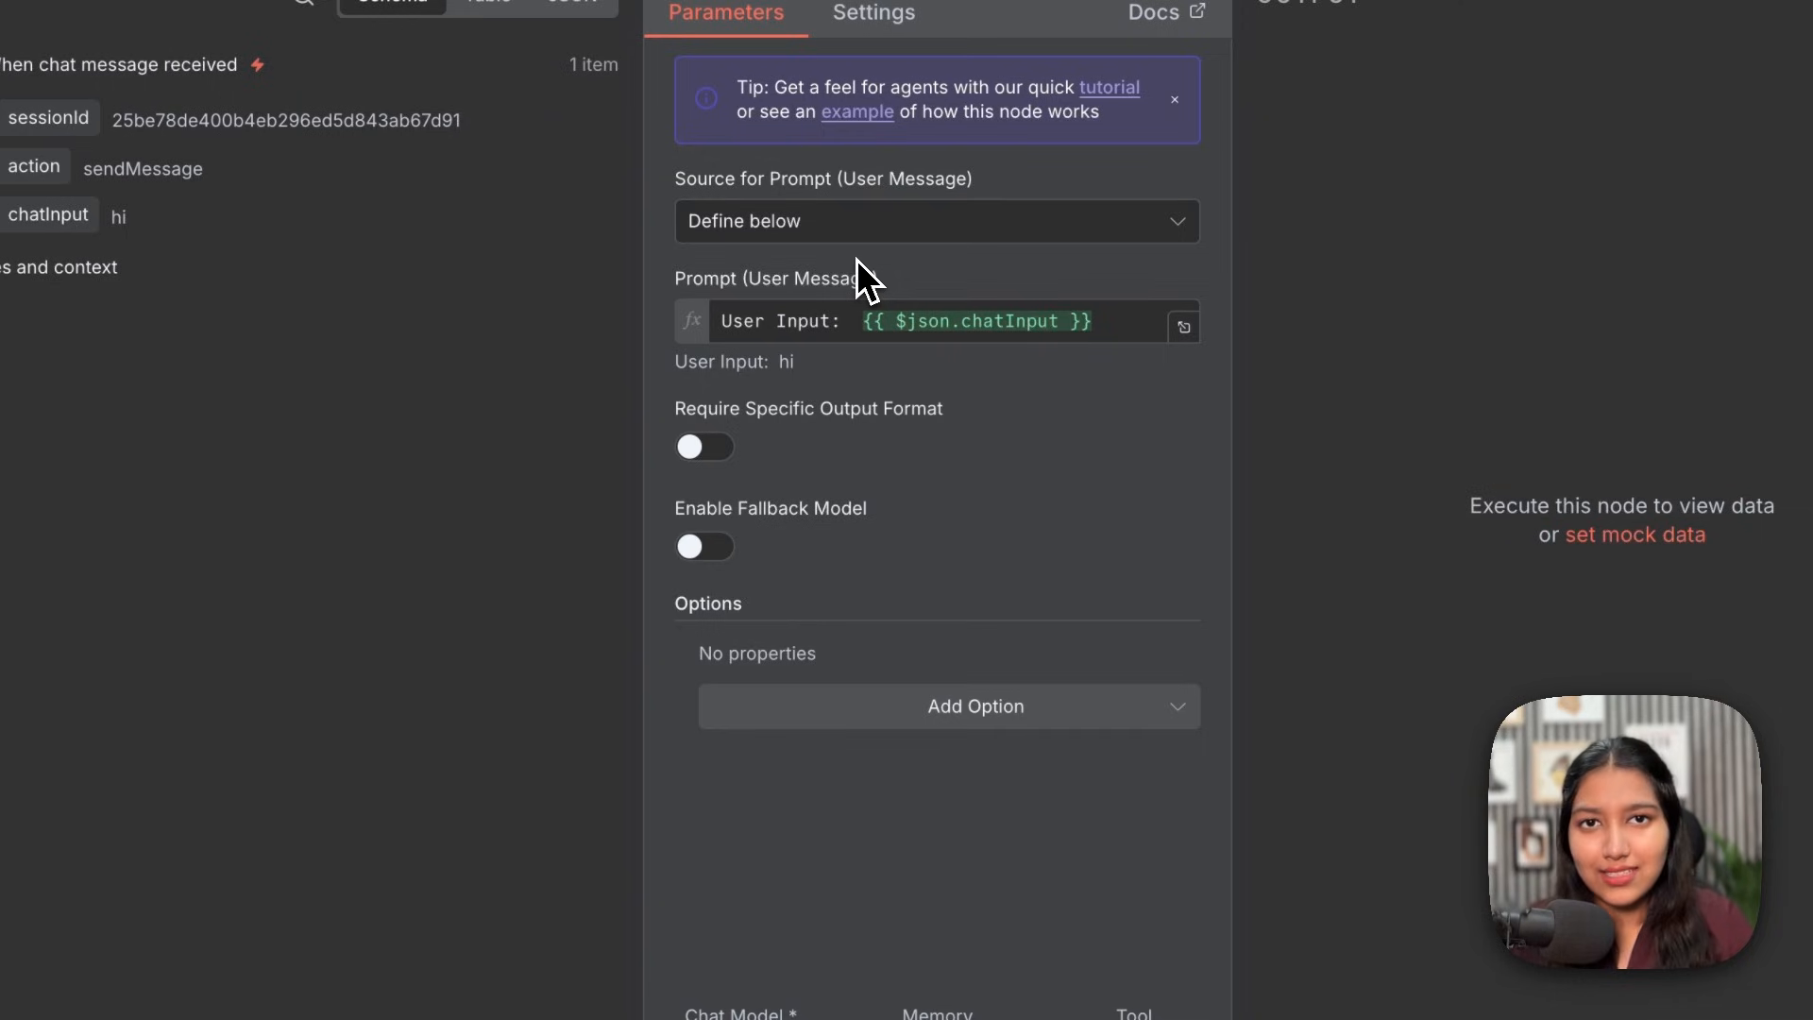
pyautogui.click(972, 706)
# Step: Add a System Message and paste the knowledge-base instructions after 'You are a helpful assistant.'
pyautogui.click(778, 783)
pyautogui.click(873, 697)
pyautogui.tripleClick(874, 696)
pyautogui.click(1080, 704)
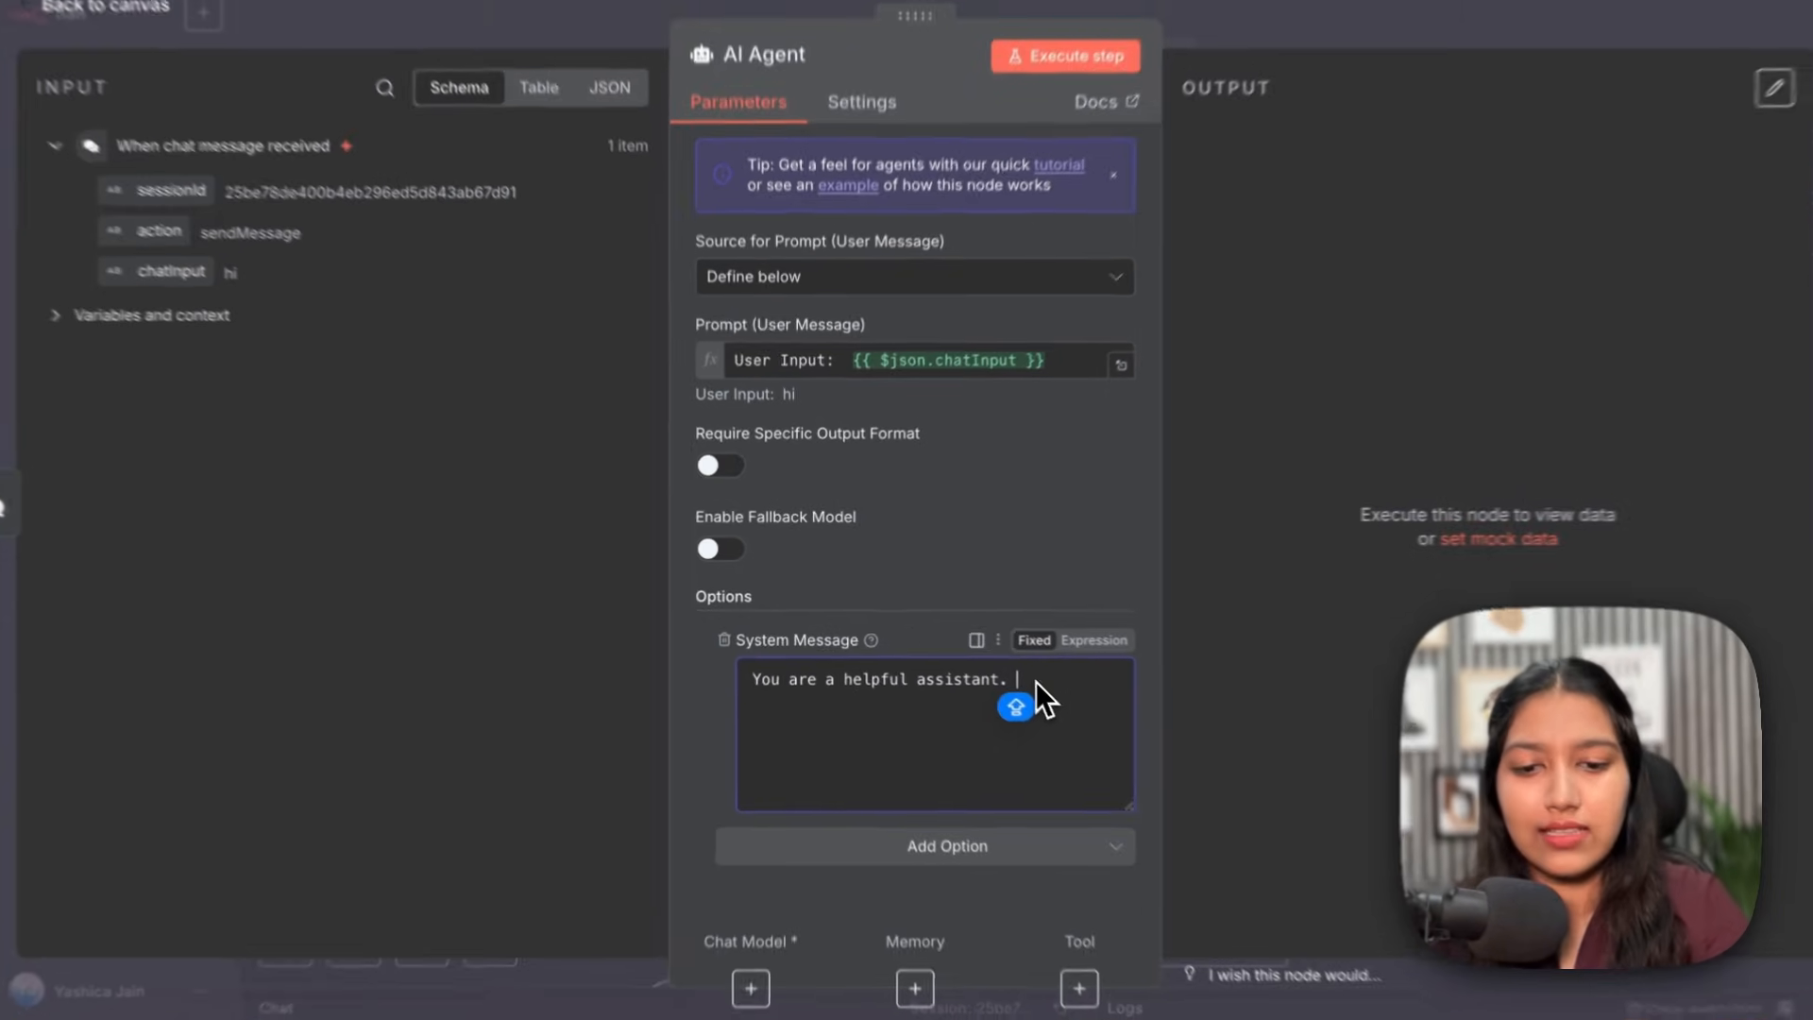
pyautogui.write('Answer user questions using the knowledge base. To query the knowledge base, use the Query_KB tool.  Never make up answers.')
# Step: Highlight the pasted rules: answer from the knowledge base via Query_KB, never make up answers
pyautogui.moveTo(1060, 705); pyautogui.dragTo(1150, 663)
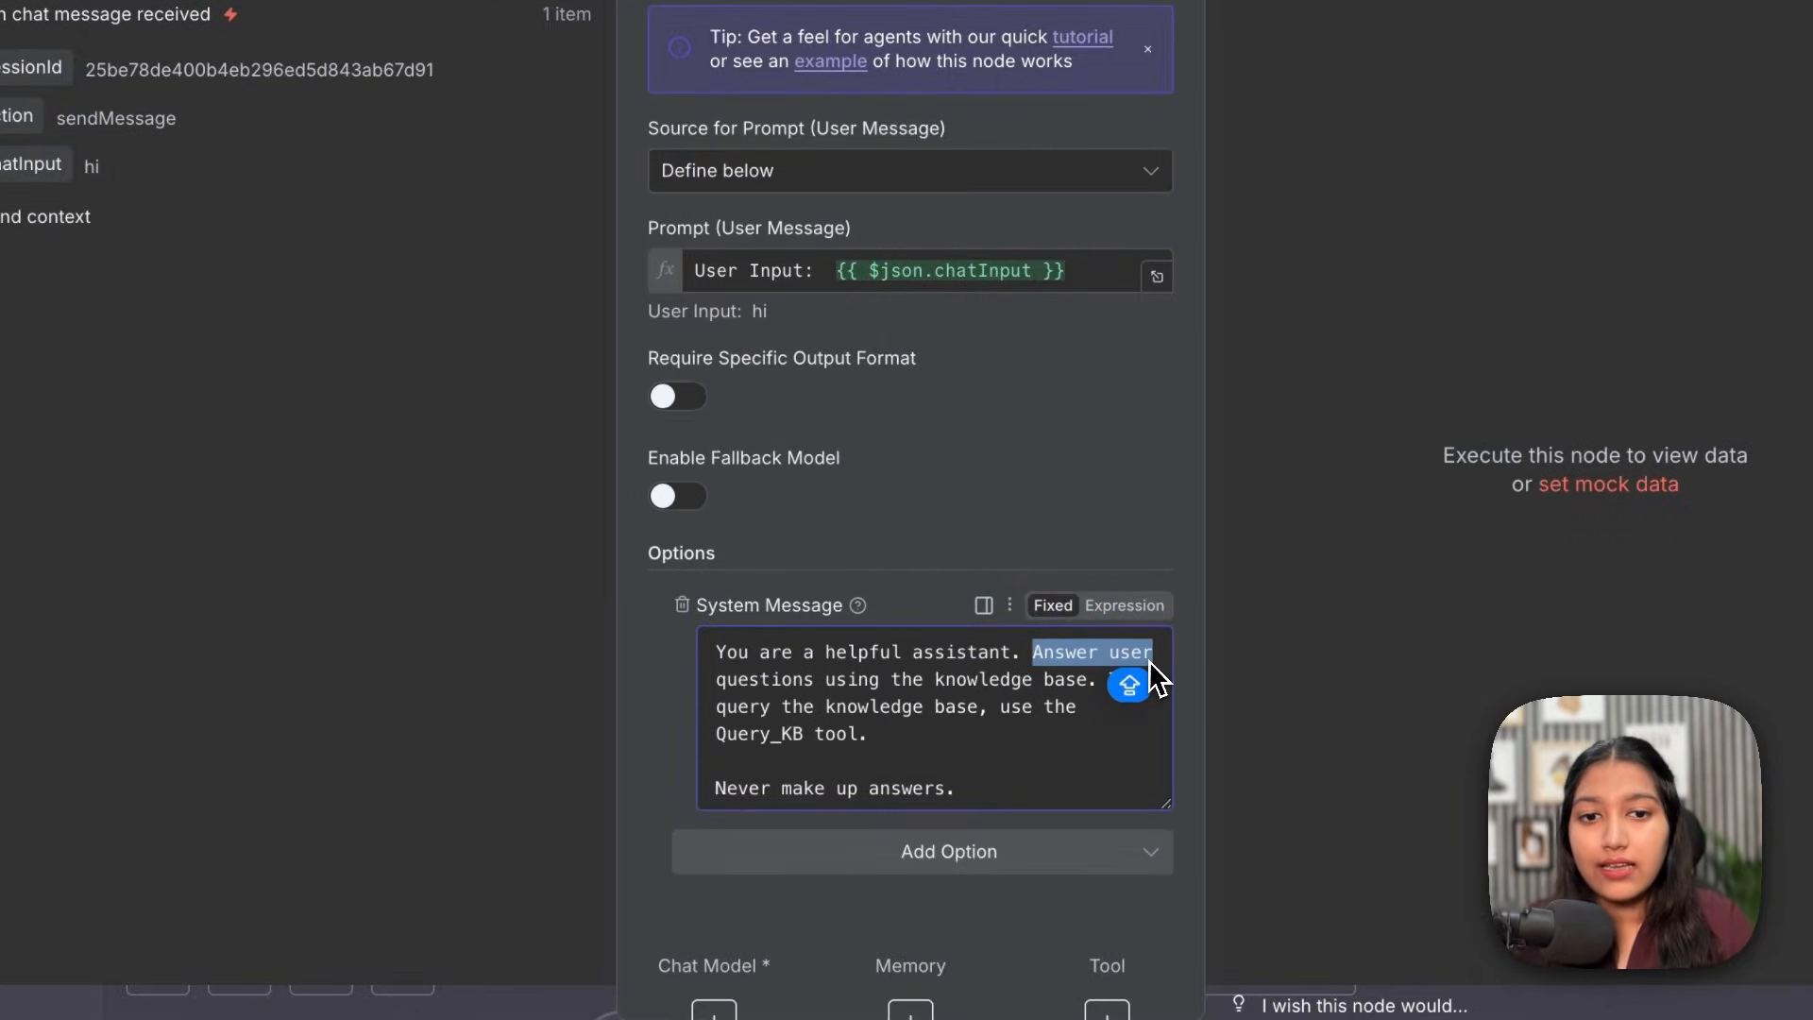
pyautogui.moveTo(720, 687); pyautogui.dragTo(1085, 696)
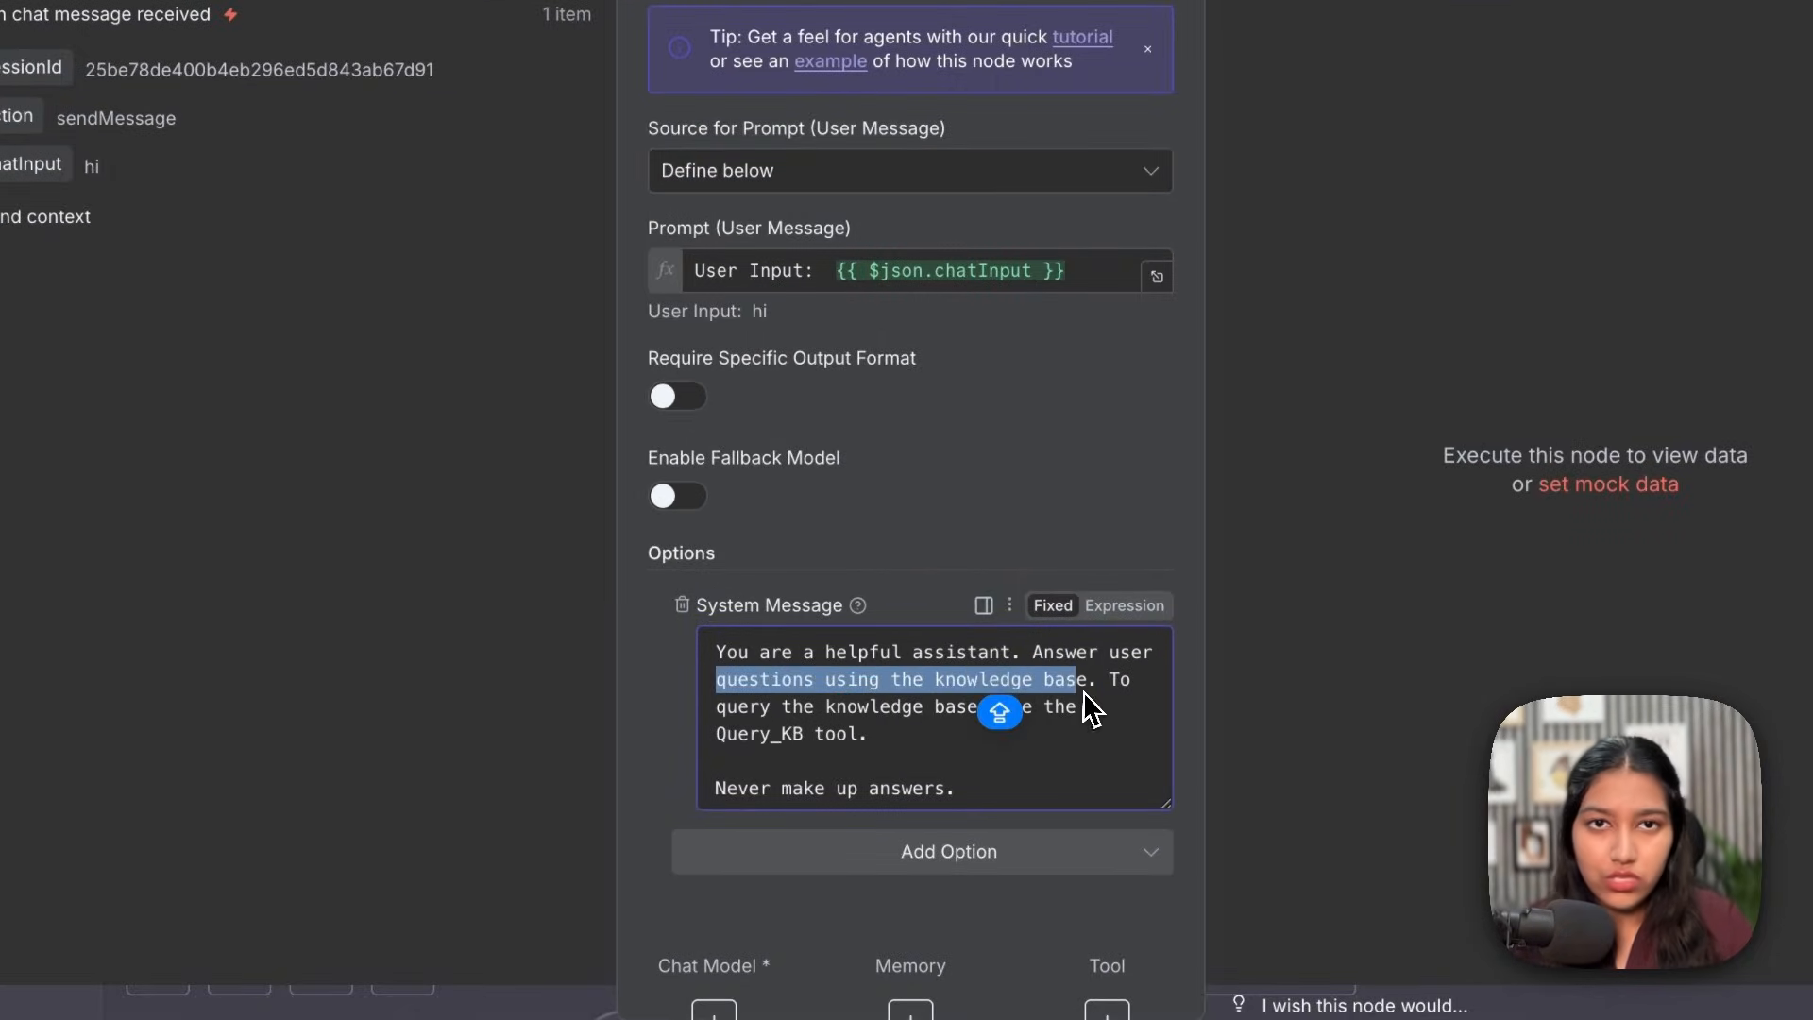
pyautogui.moveTo(749, 710); pyautogui.dragTo(1014, 718)
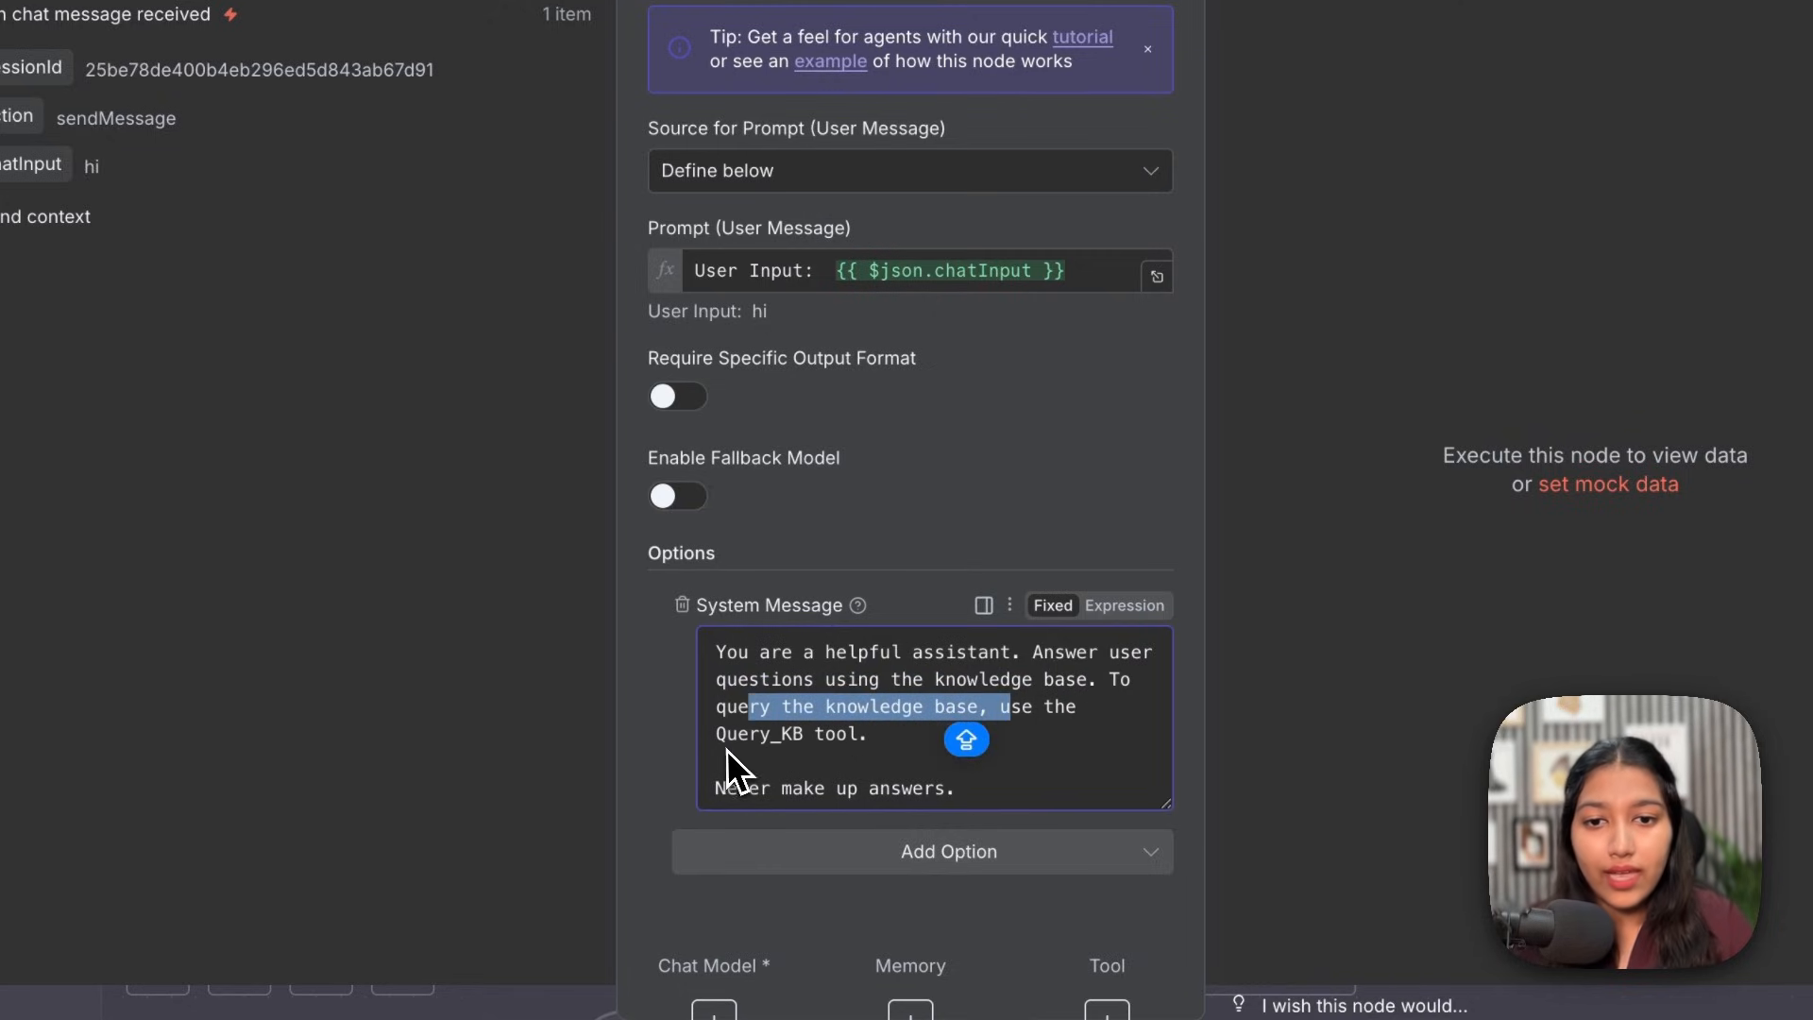
pyautogui.moveTo(714, 787); pyautogui.dragTo(712, 735)
pyautogui.click(994, 761)
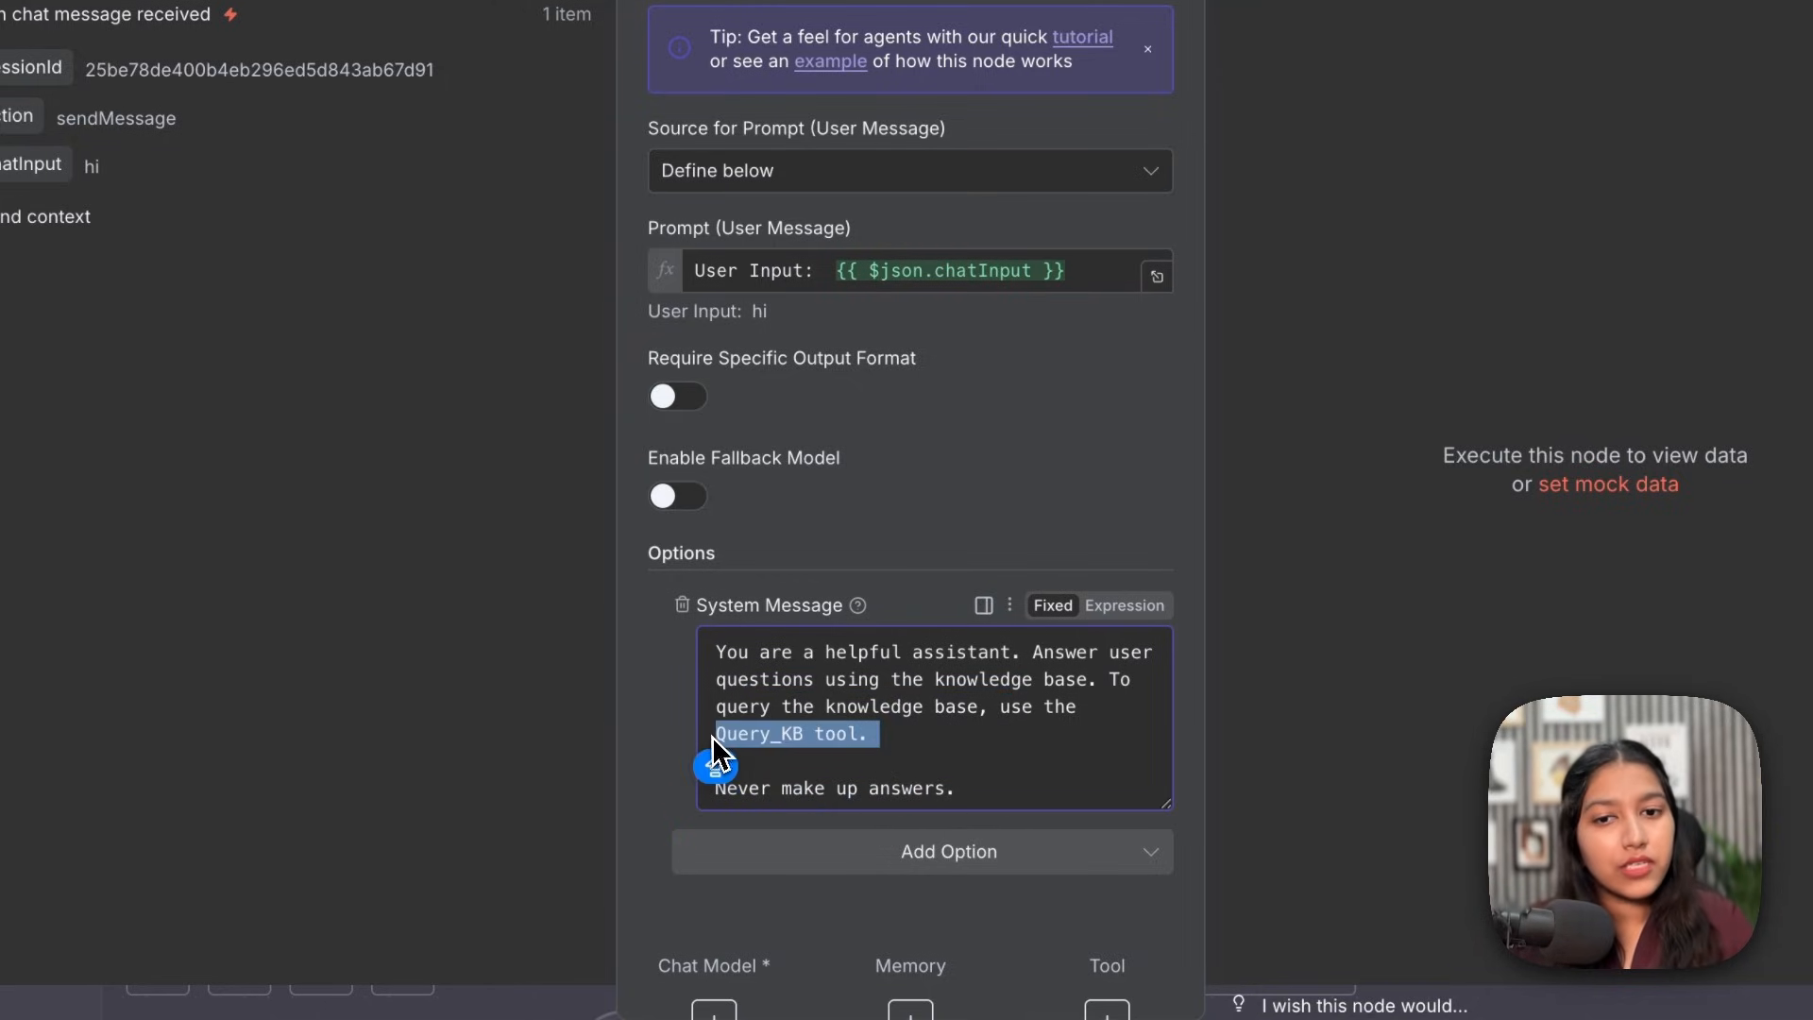
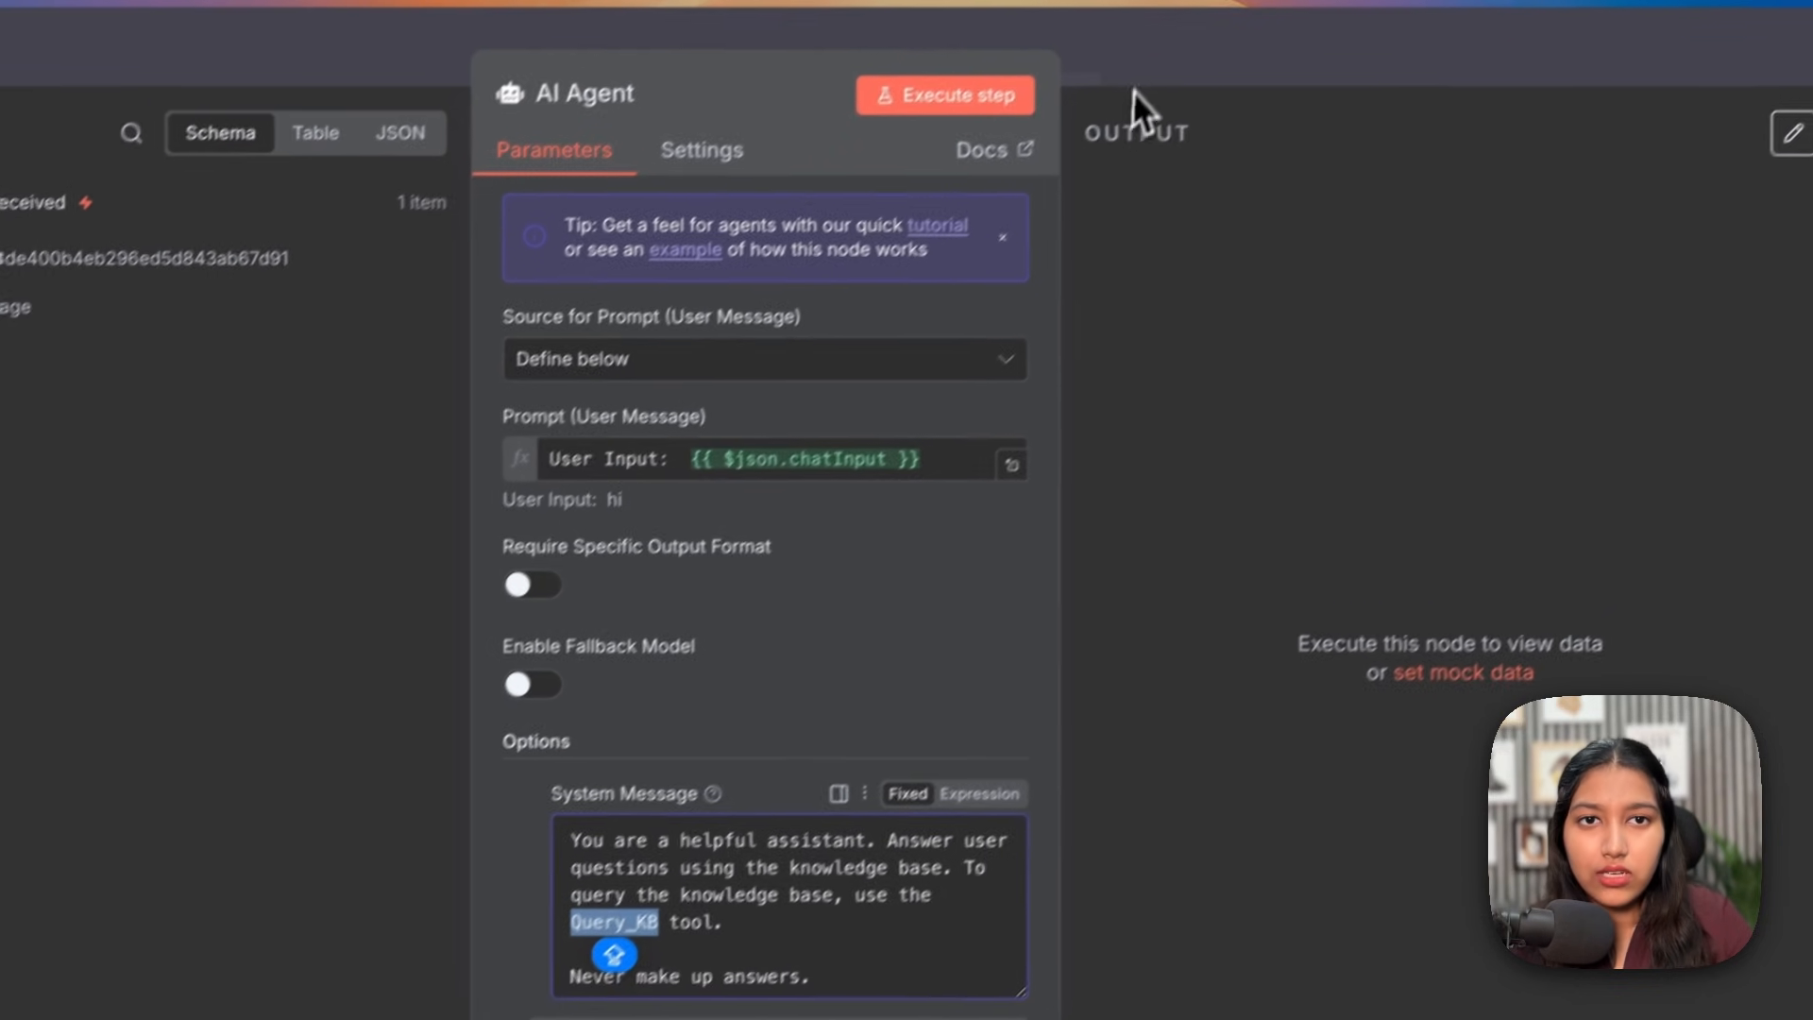
# Step: Close the AI Agent node panel to get back to the workflow canvas
pyautogui.click(1127, 79)
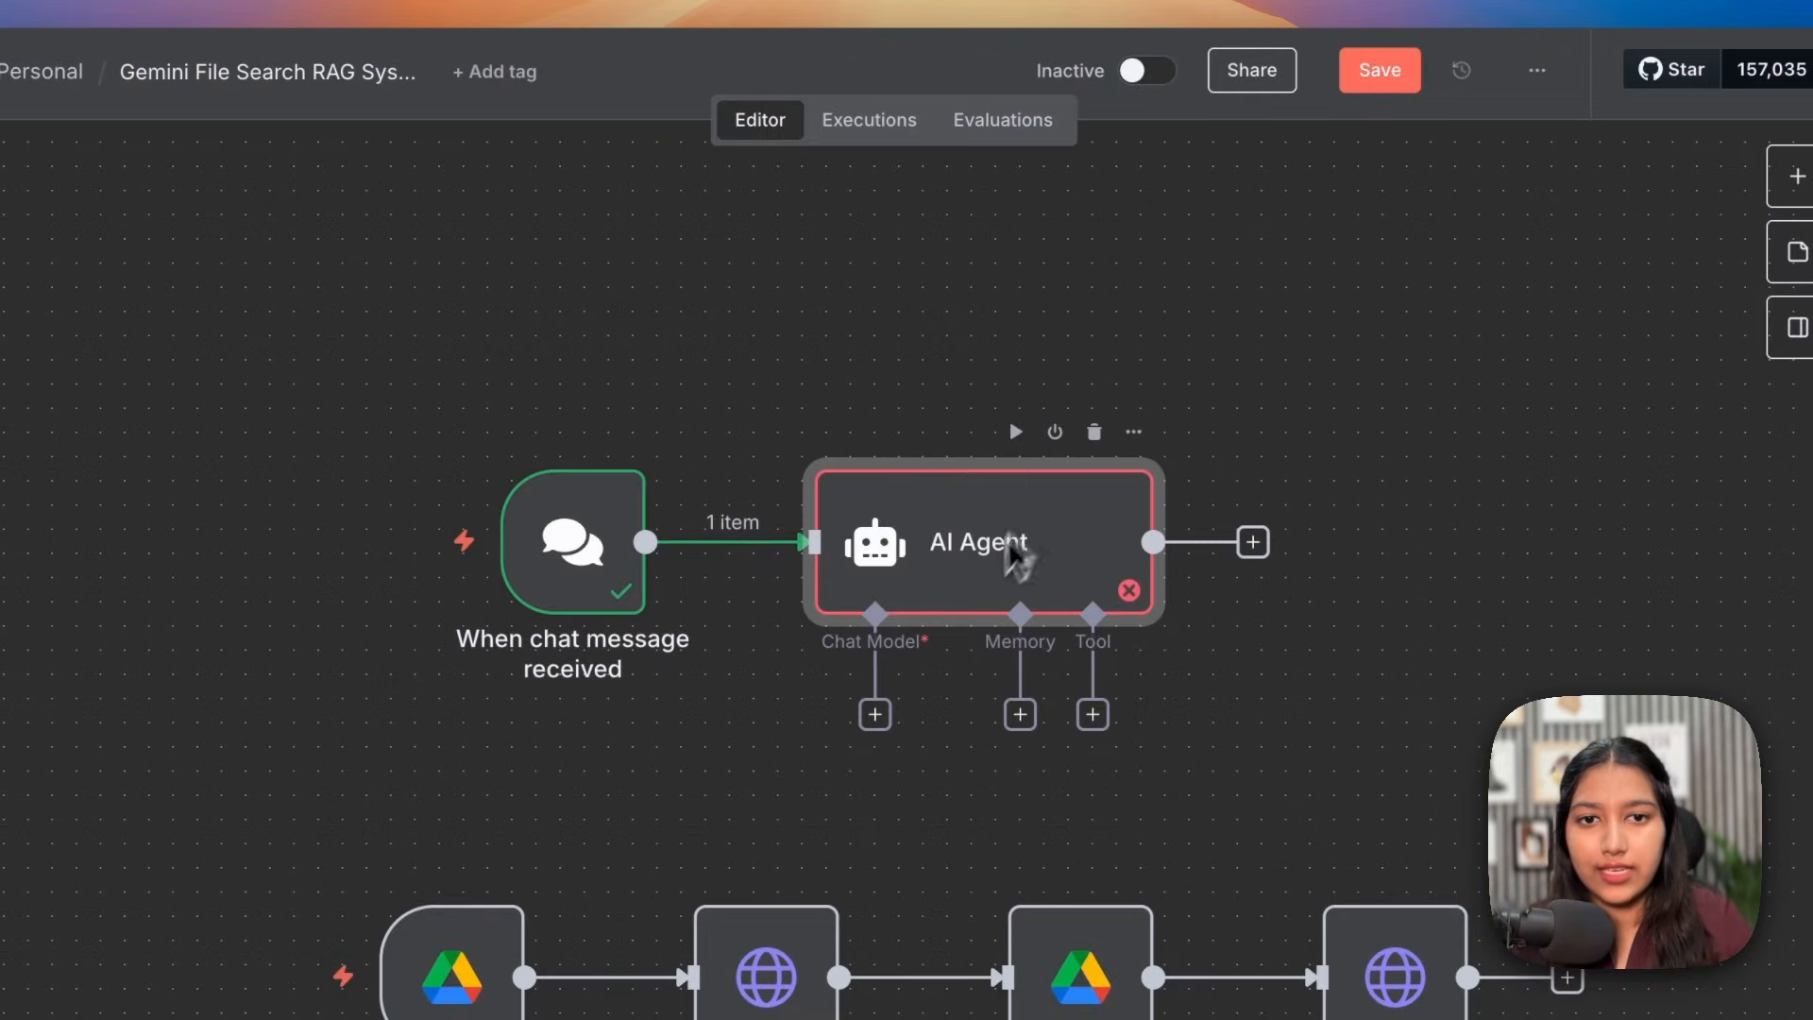
# Step: Attach a Google Gemini Chat Model (gemini-2.5-flash) to the AI Agent
pyautogui.moveTo(963, 593); pyautogui.dragTo(968, 368)
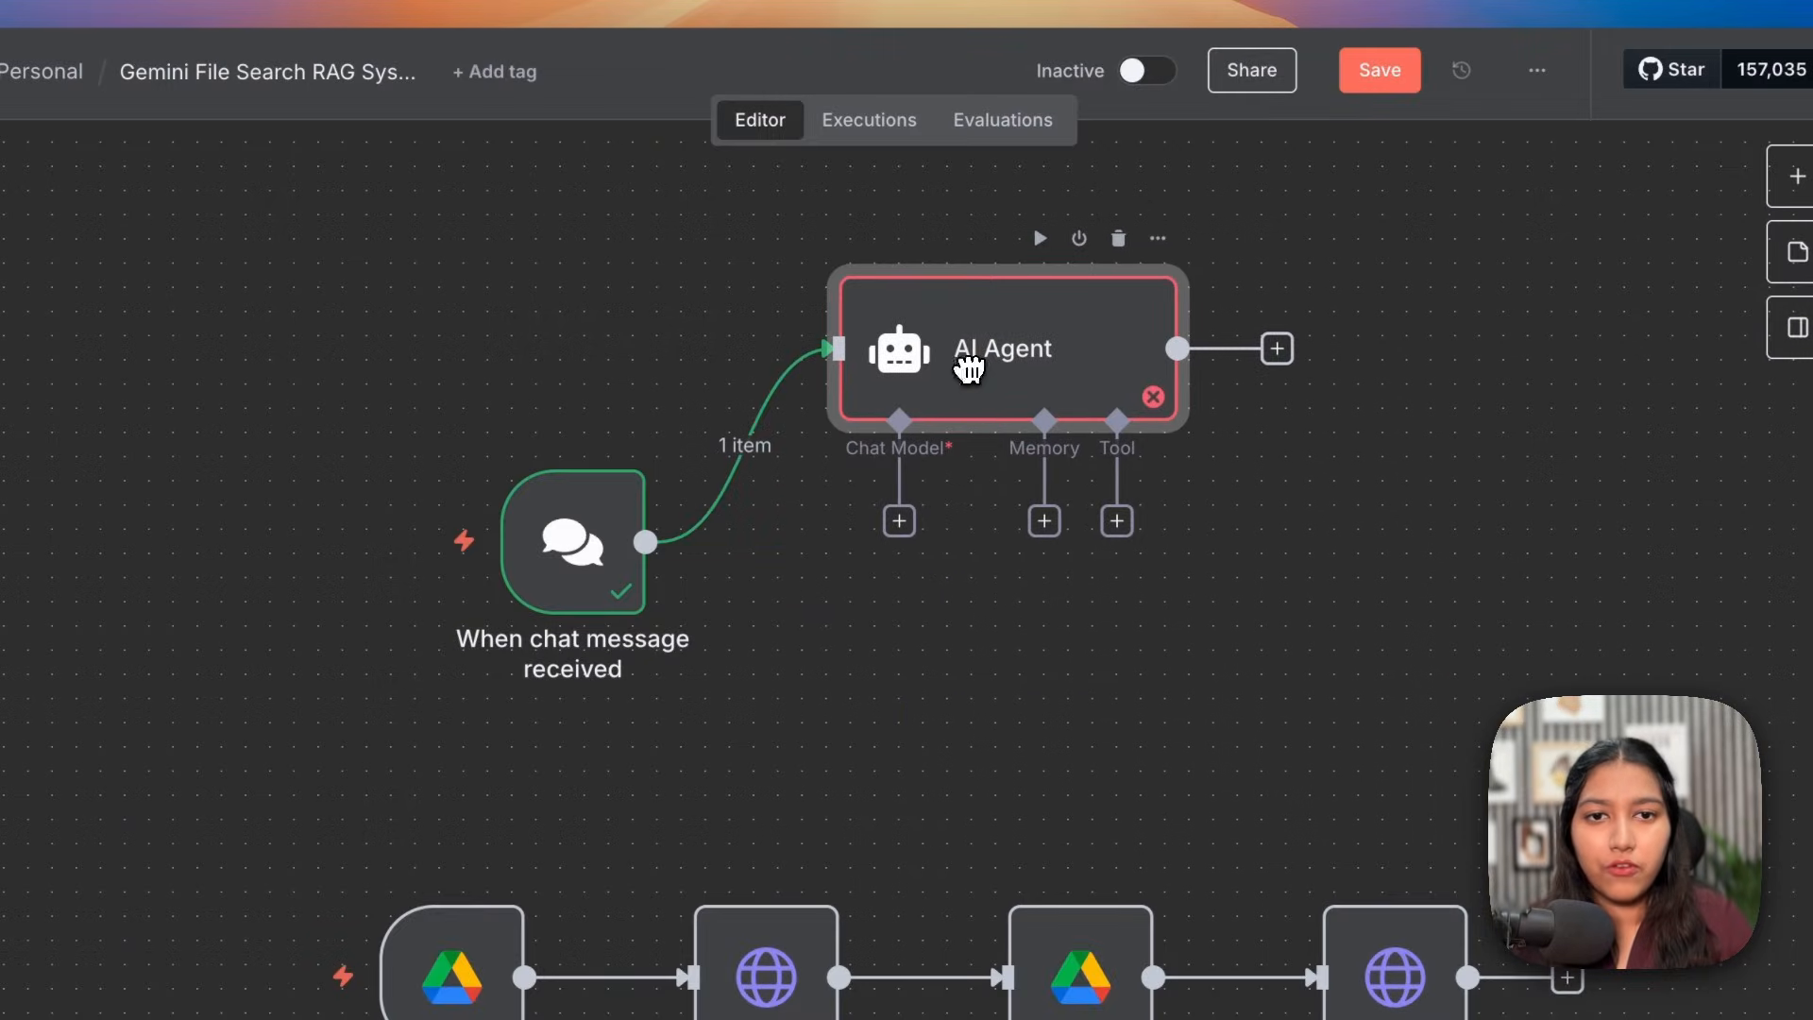
pyautogui.click(906, 522)
pyautogui.scroll(-1, 1338, 525)
pyautogui.scroll(-5, 1341, 524)
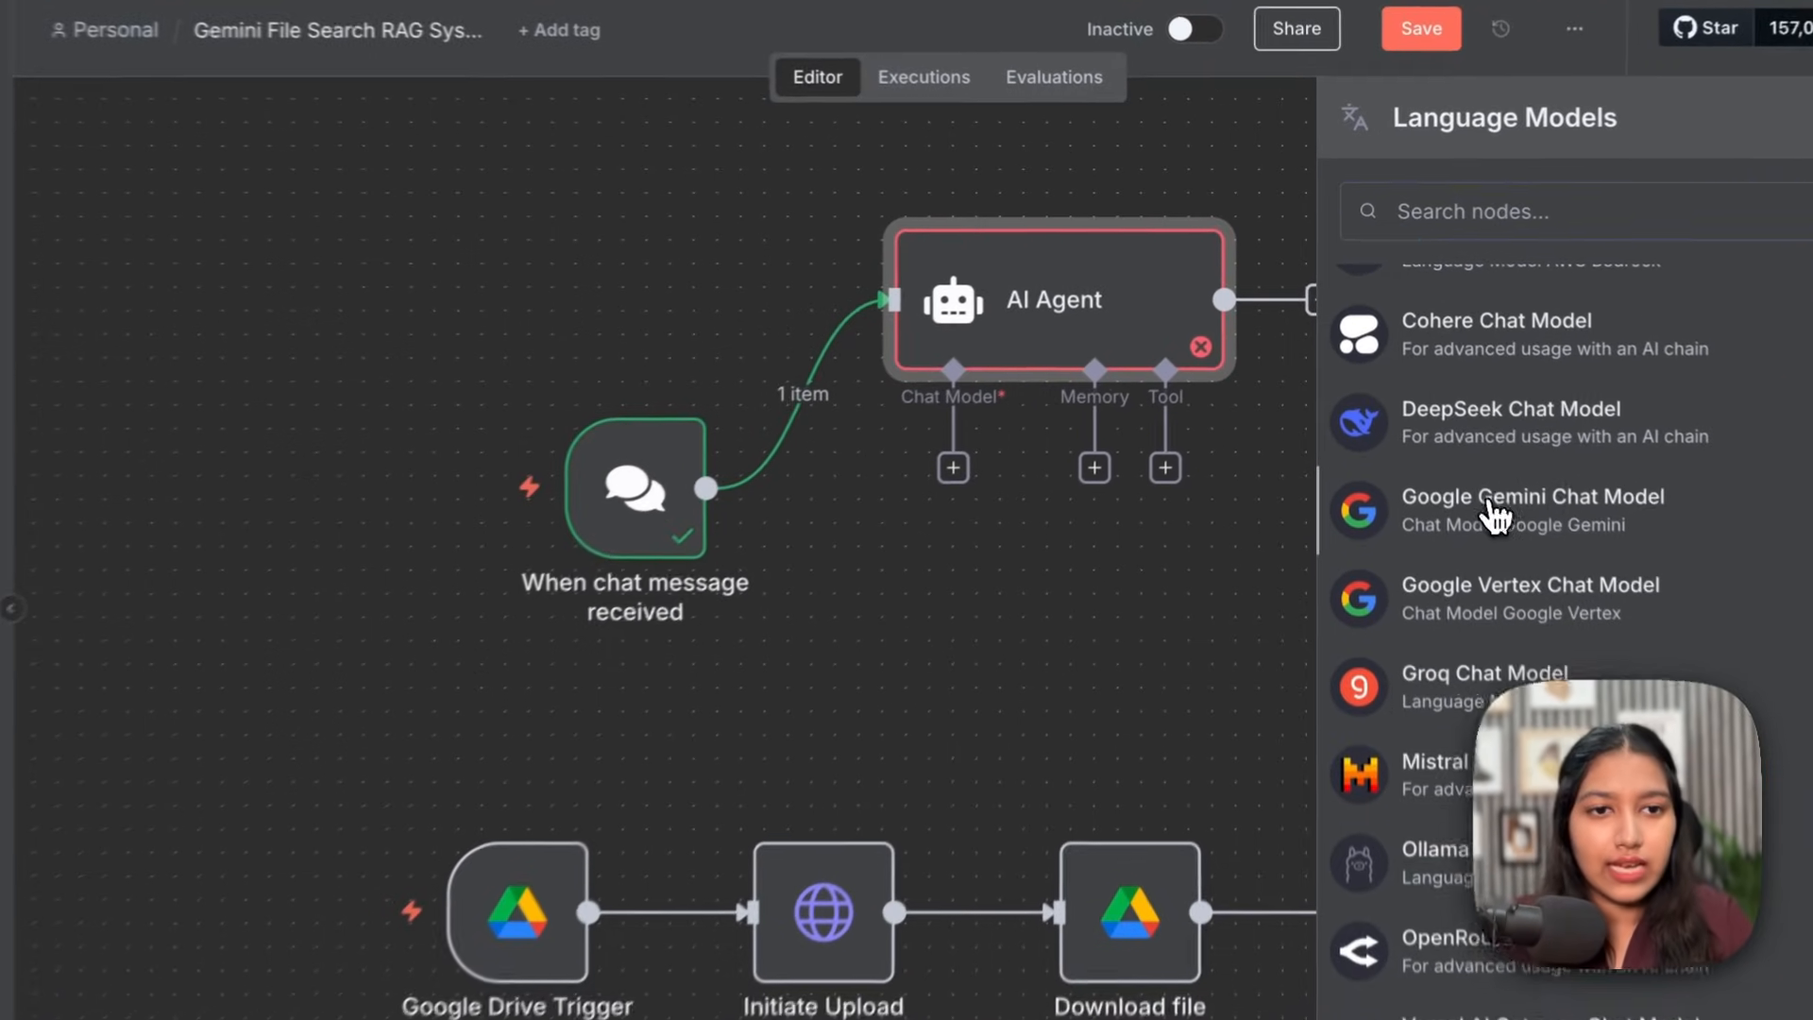
pyautogui.click(1492, 510)
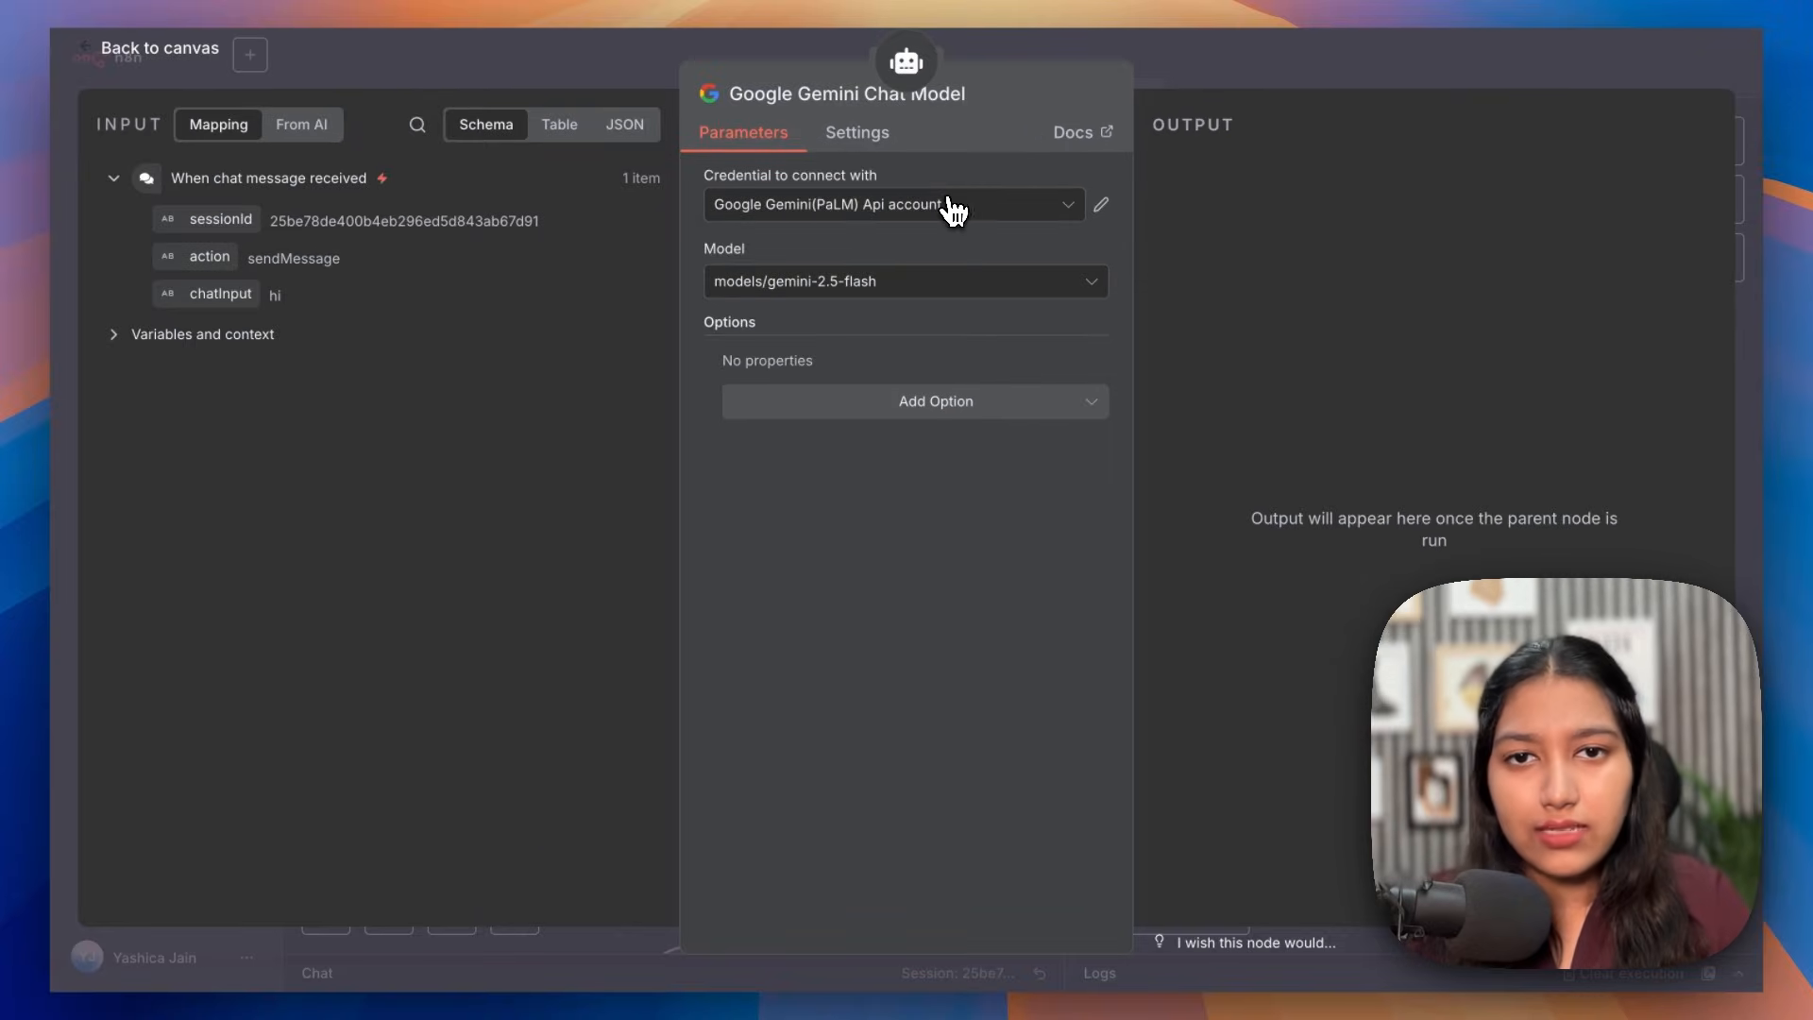
pyautogui.click(590, 312)
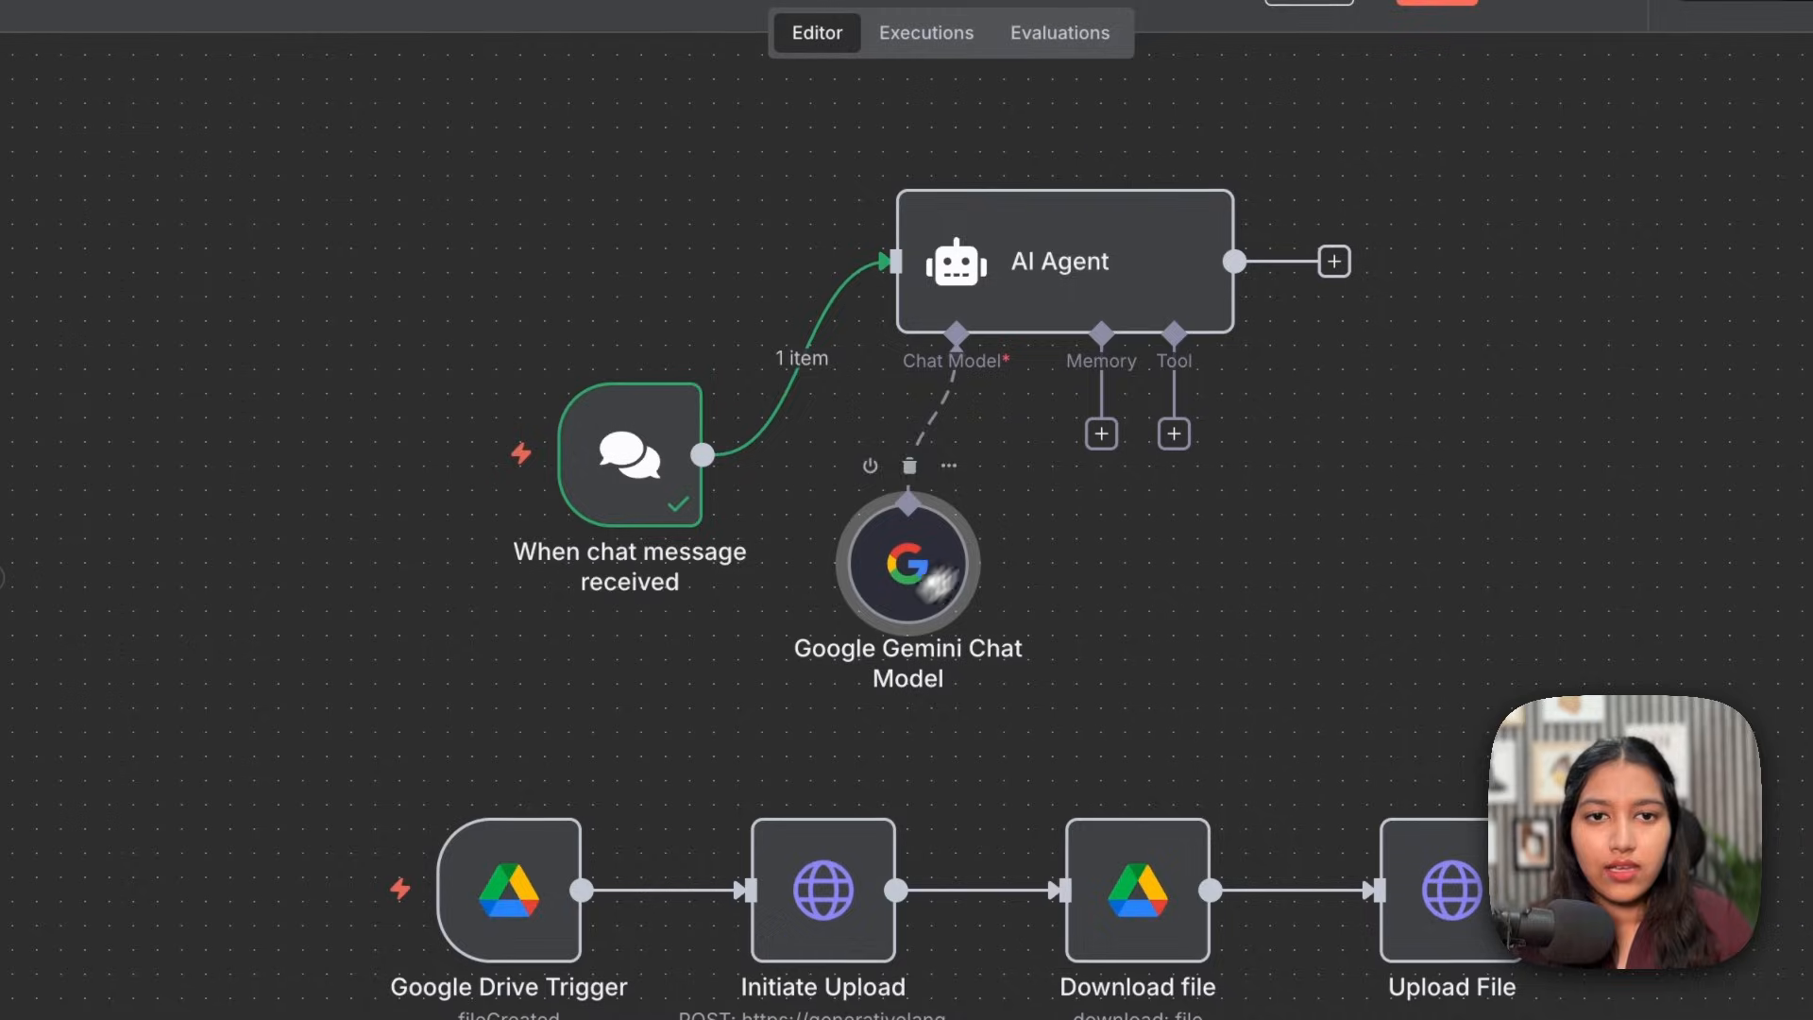
# Step: Attach Simple Memory to the agent with a context window length of 10
pyautogui.click(1101, 433)
pyautogui.click(1407, 370)
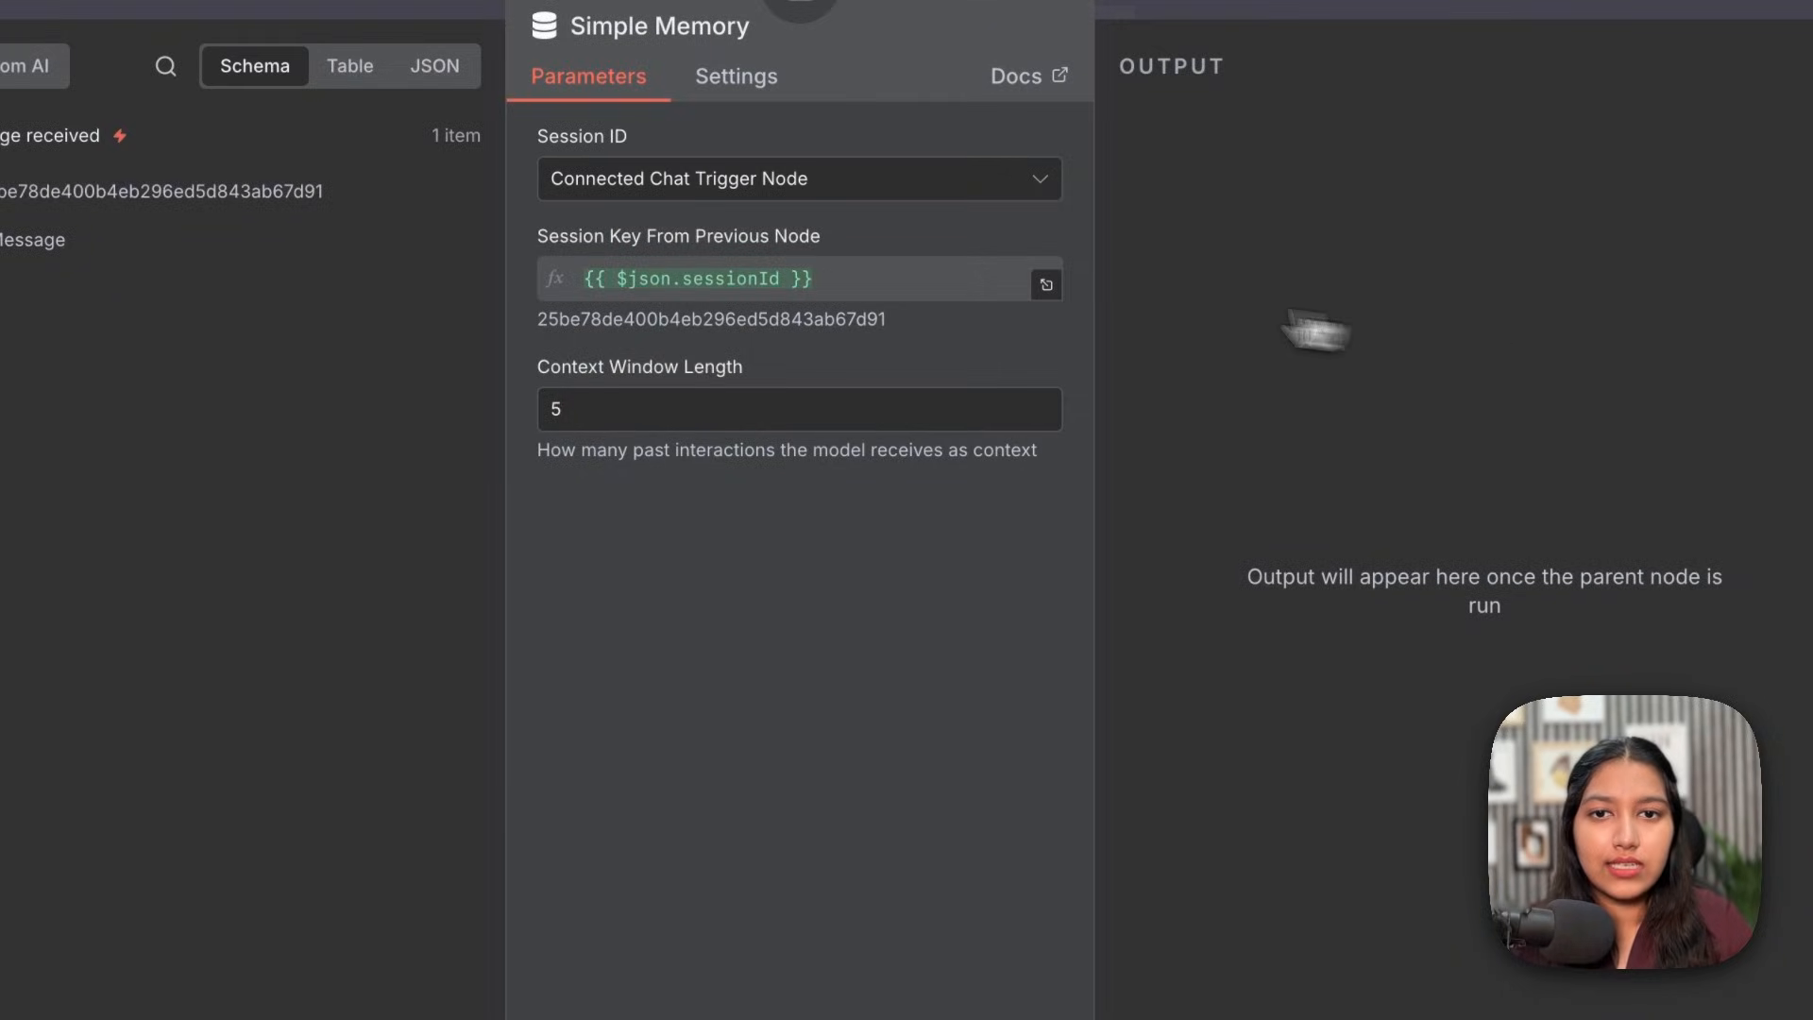
pyautogui.click(667, 408)
pyautogui.press('BackSpace')
pyautogui.write('10')
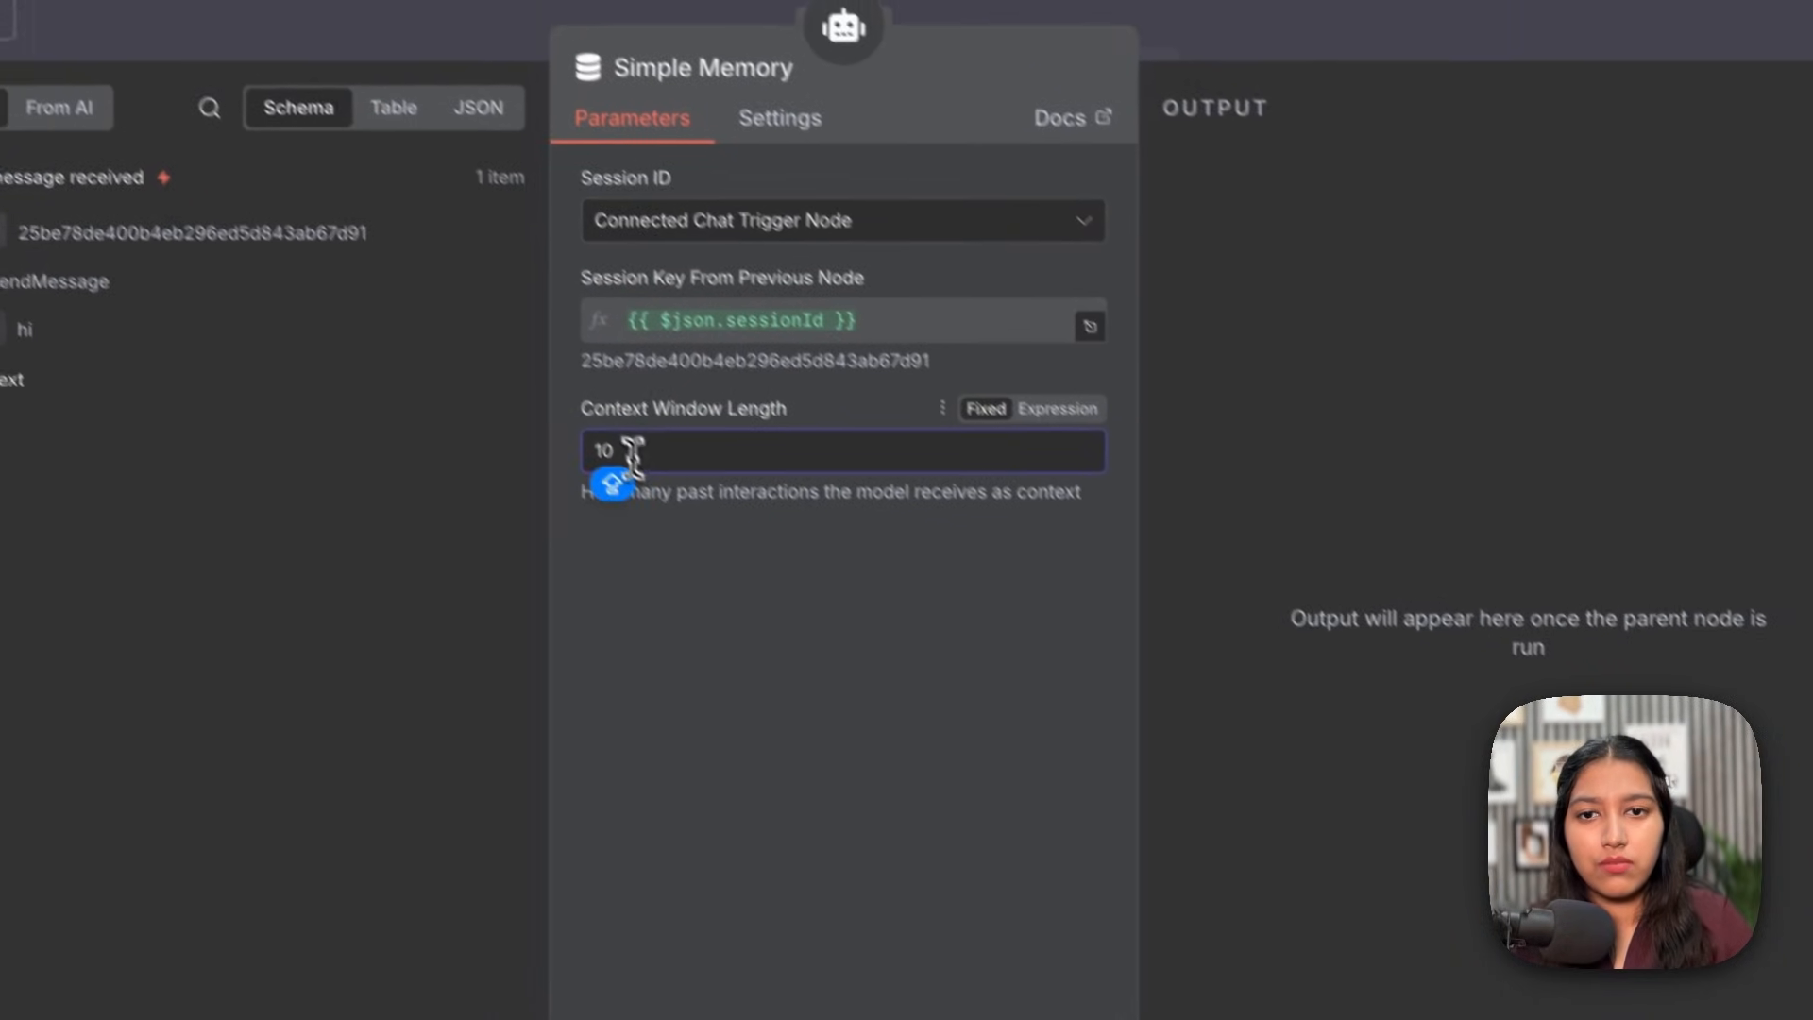
pyautogui.hotkey('shift', 'Home')
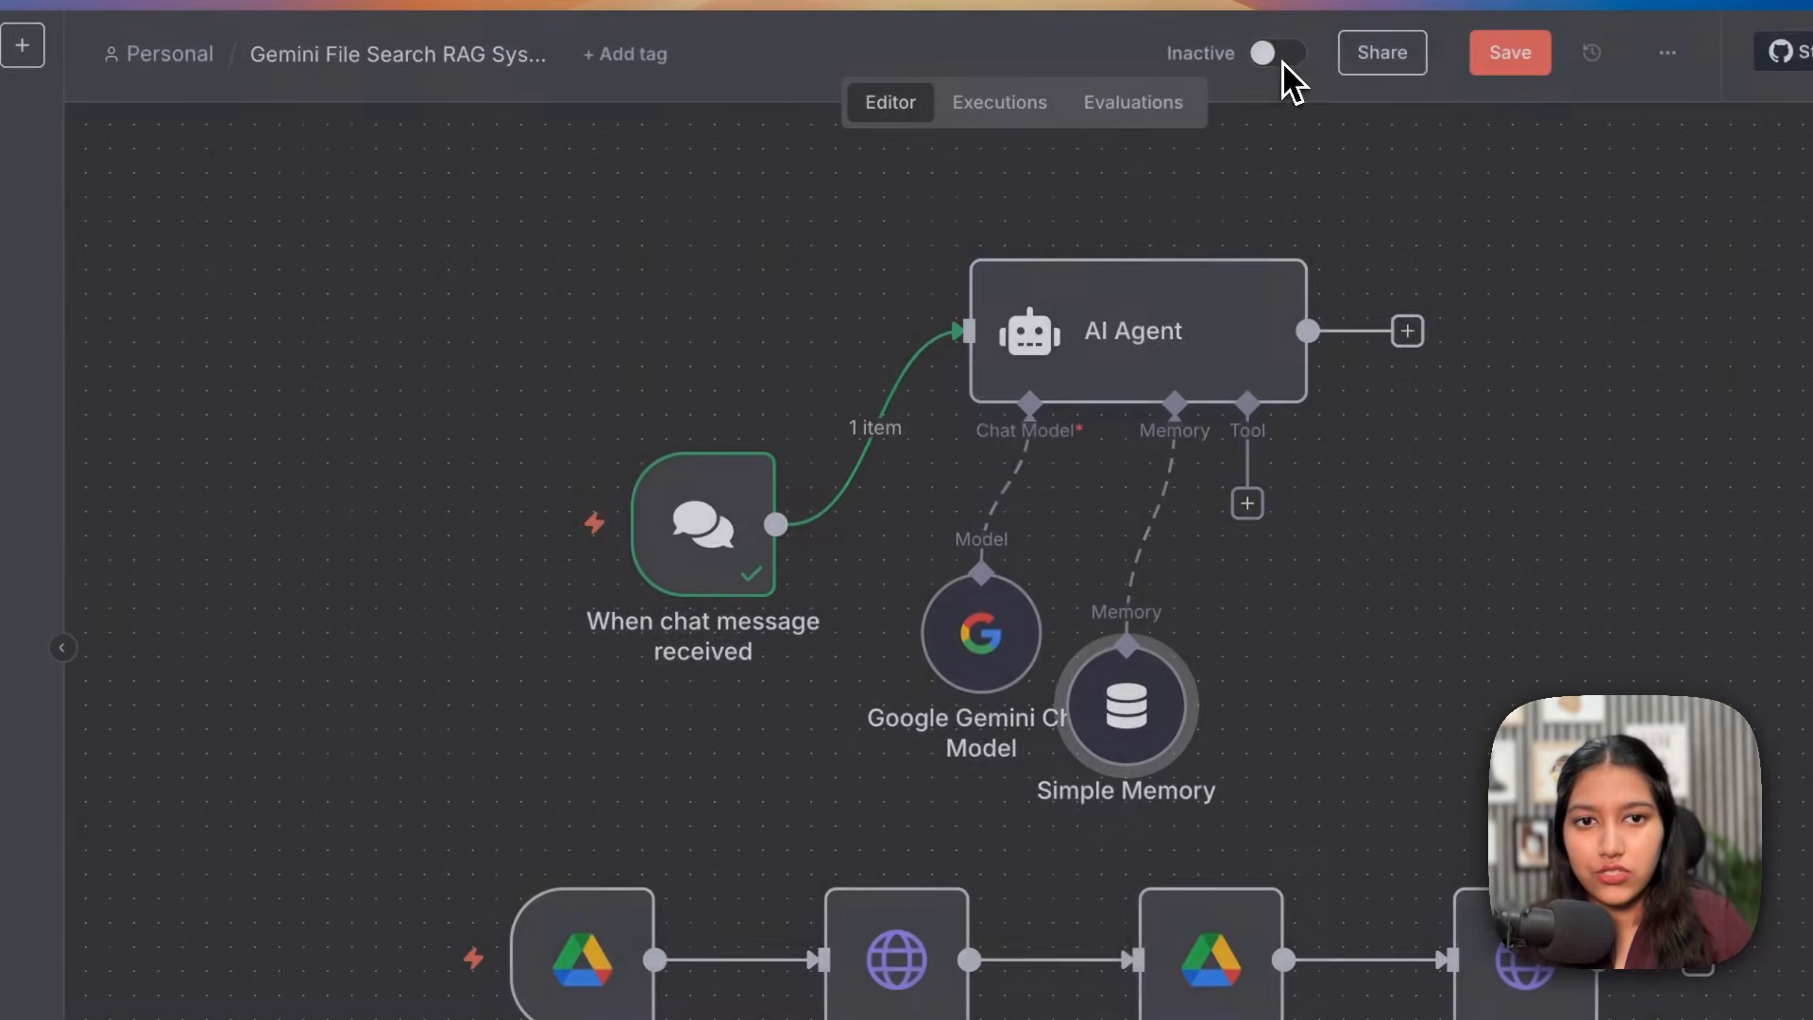
pyautogui.click(1282, 64)
pyautogui.moveTo(1162, 697); pyautogui.dragTo(1050, 524)
# Step: Add an HTTP Request tool to the AI Agent named Query_KB
pyautogui.click(1066, 383)
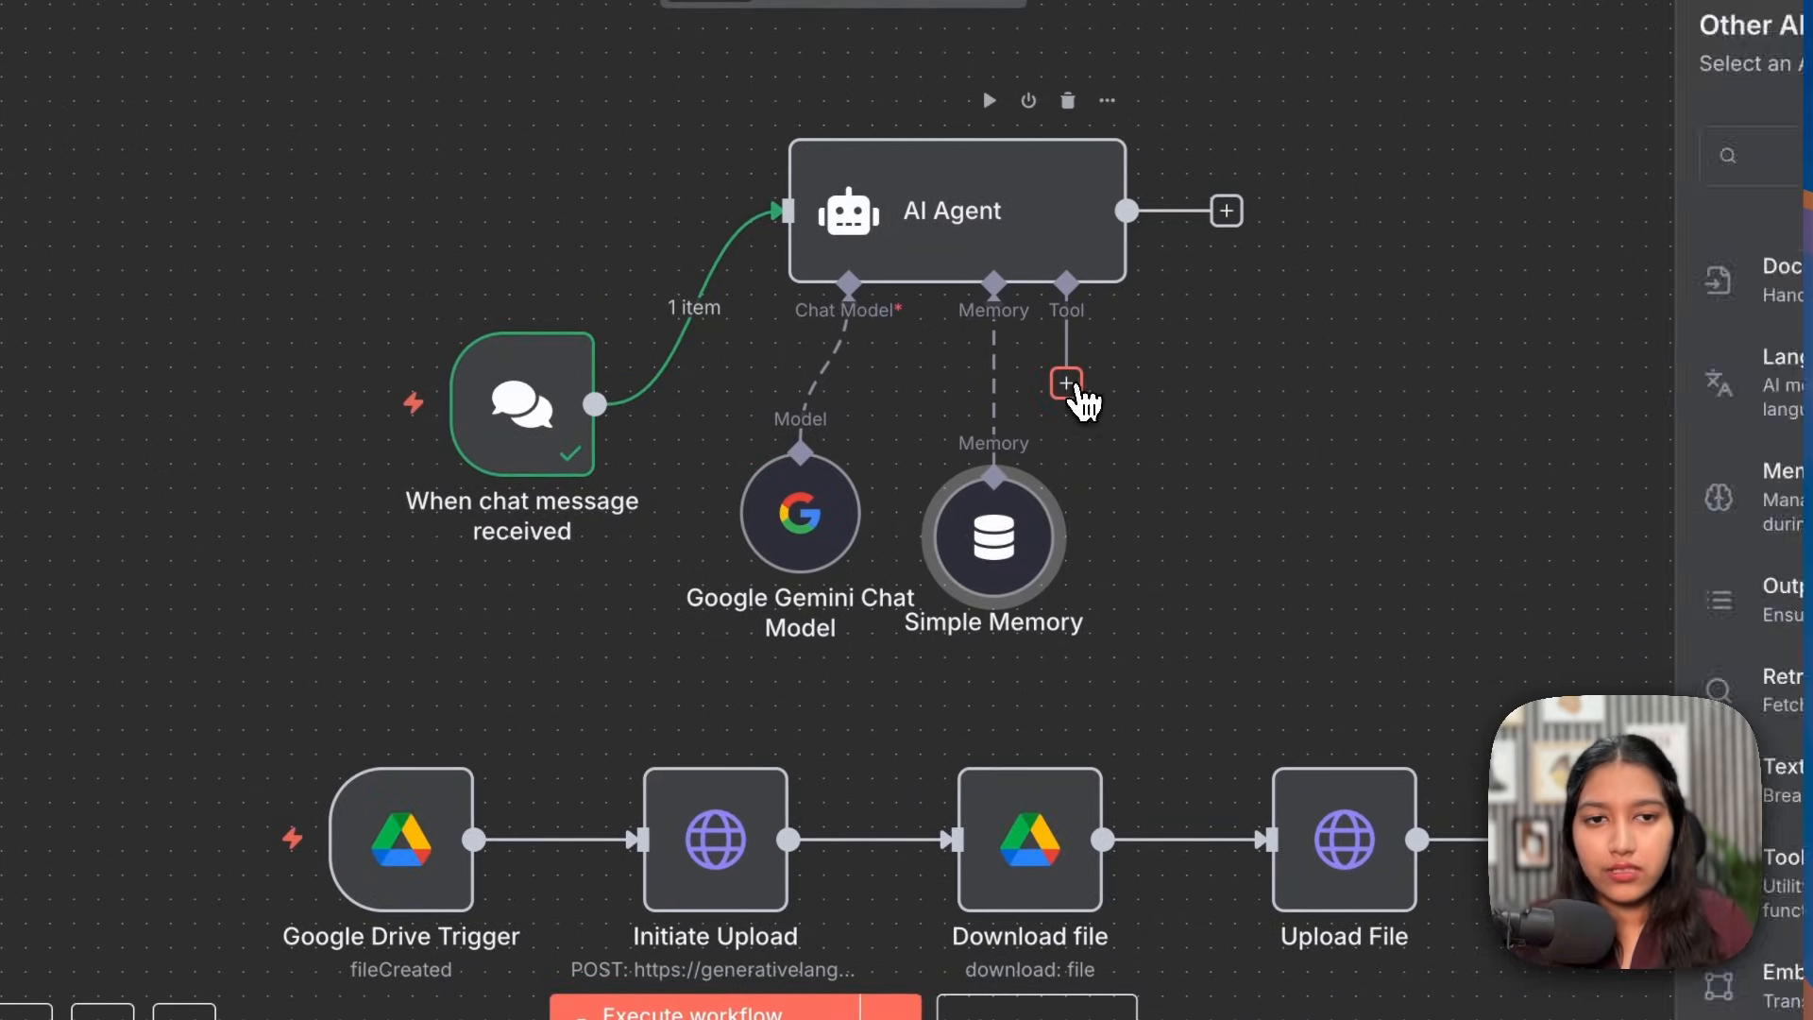
pyautogui.scroll(-5, 1514, 489)
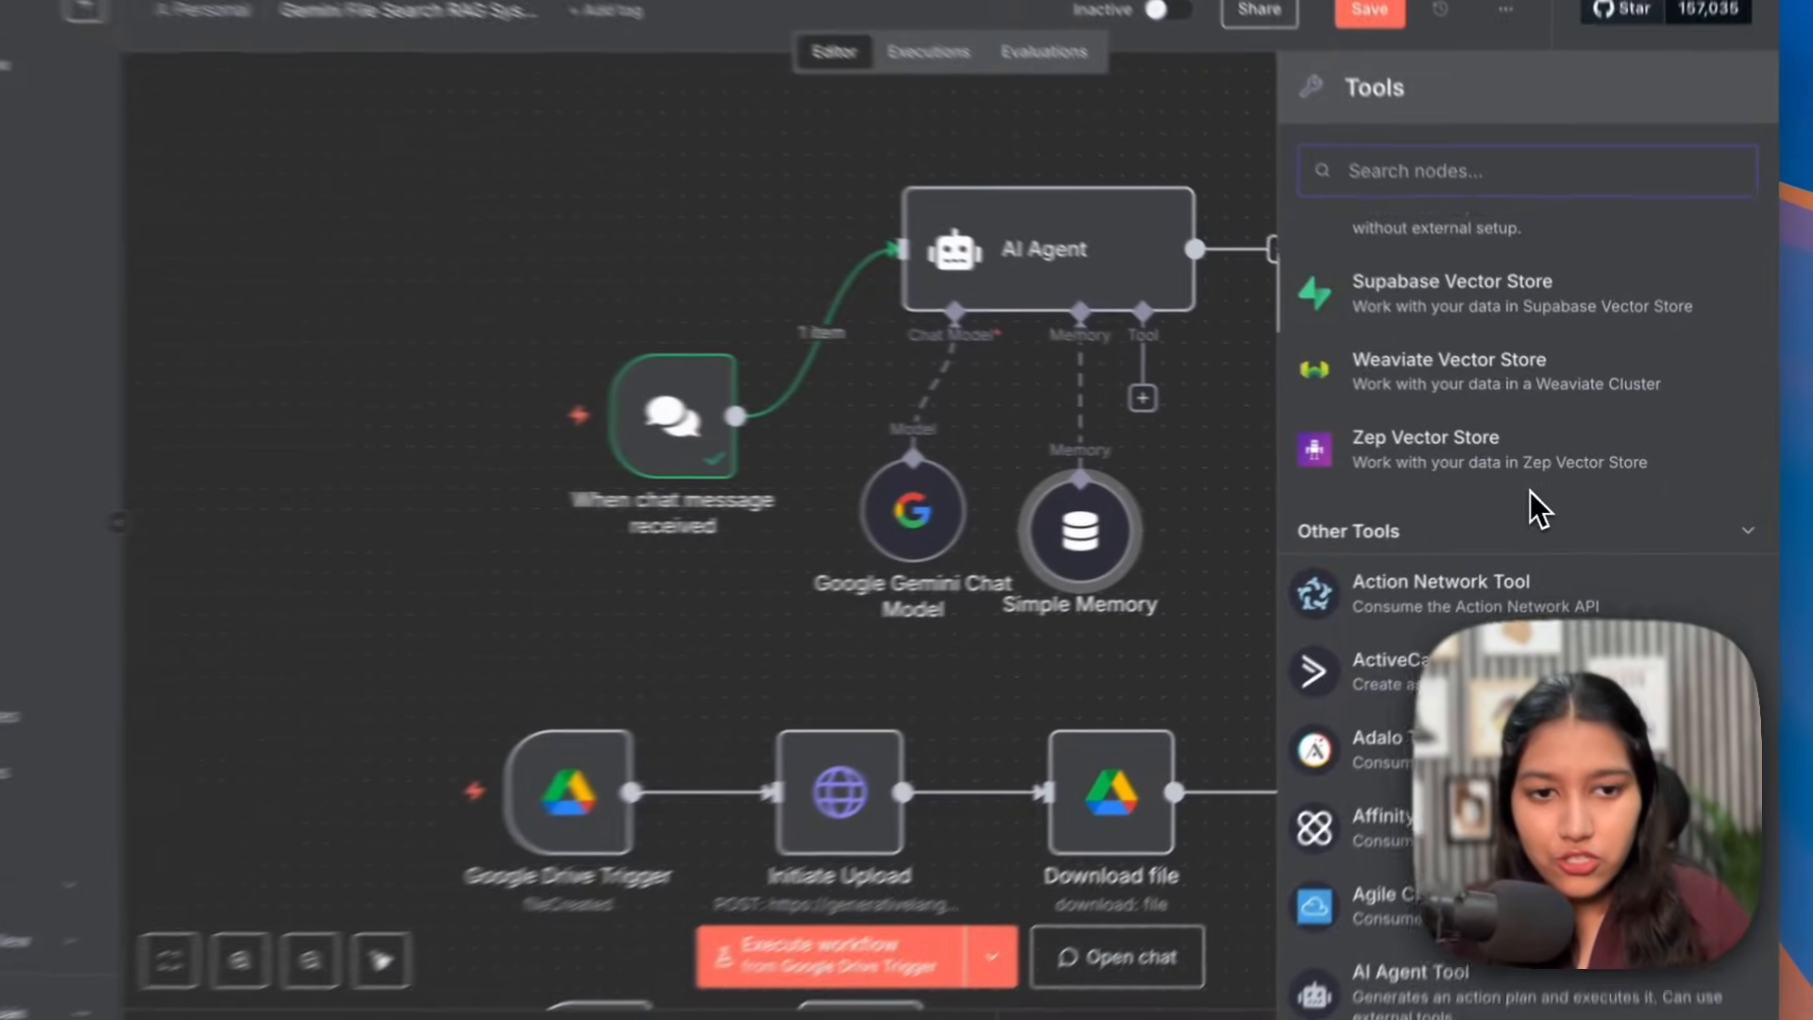
pyautogui.scroll(10, 1514, 510)
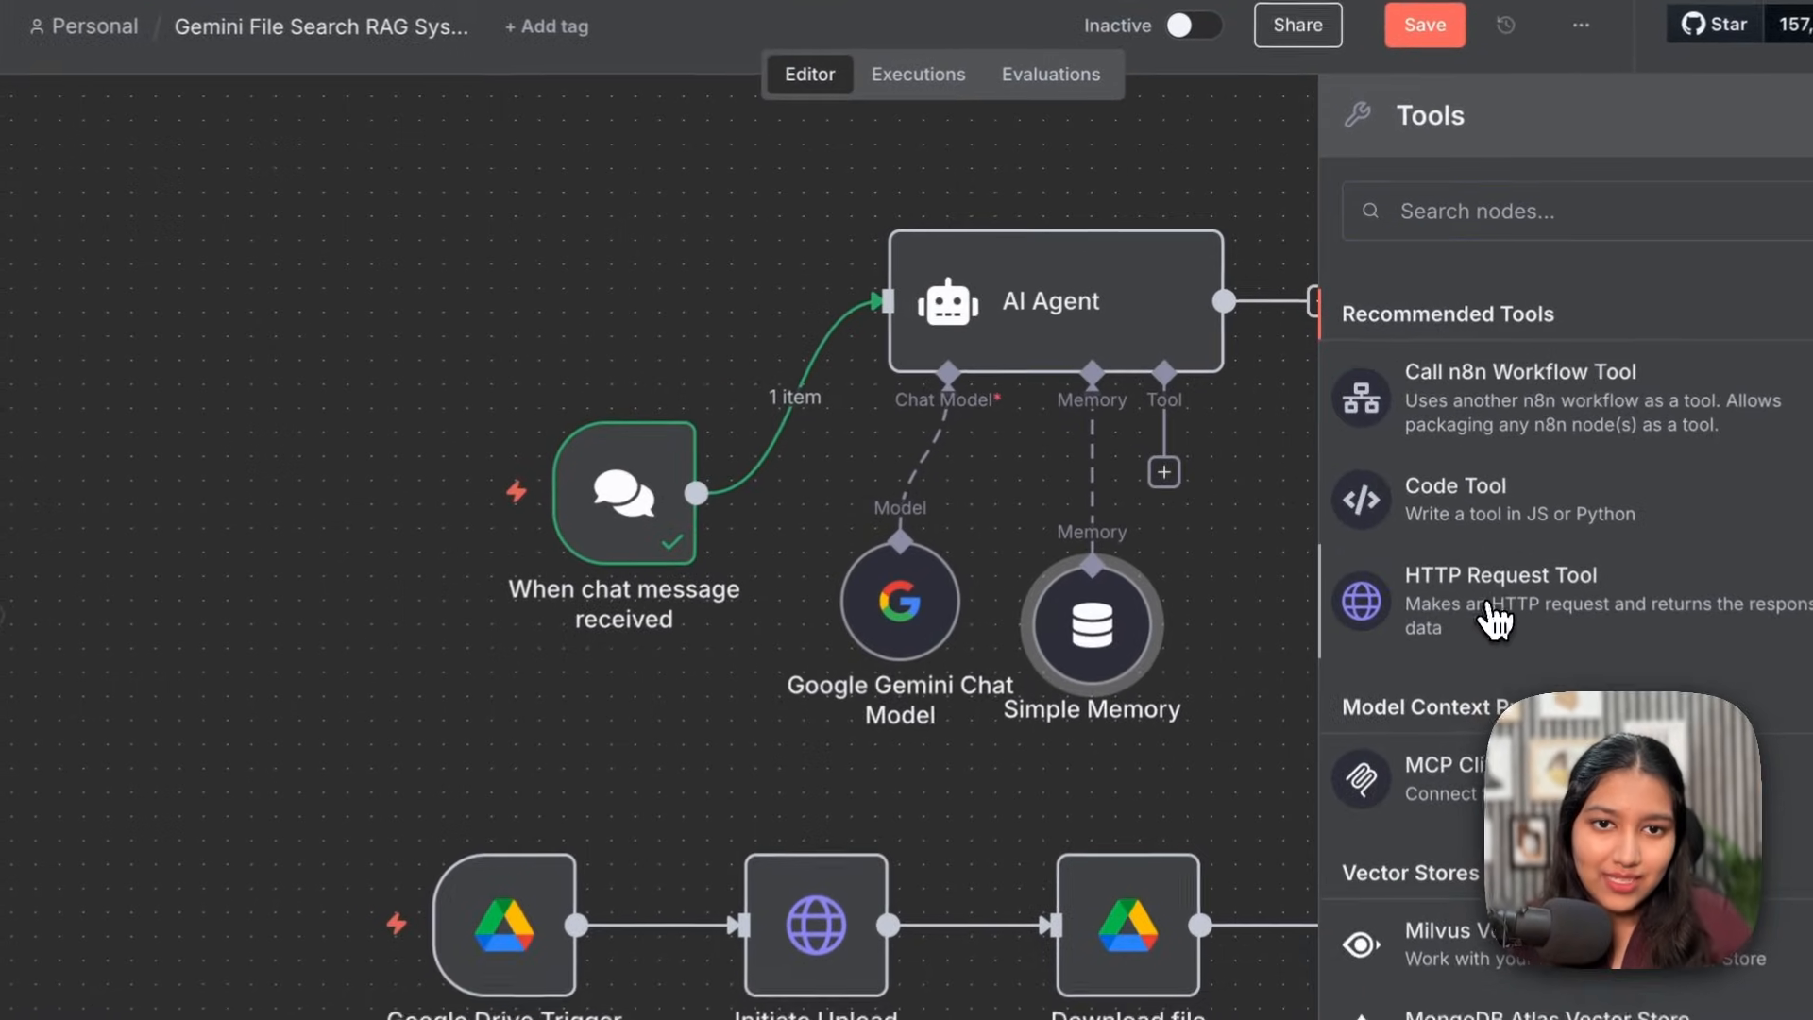
pyautogui.click(1448, 514)
pyautogui.write('Query_KB')
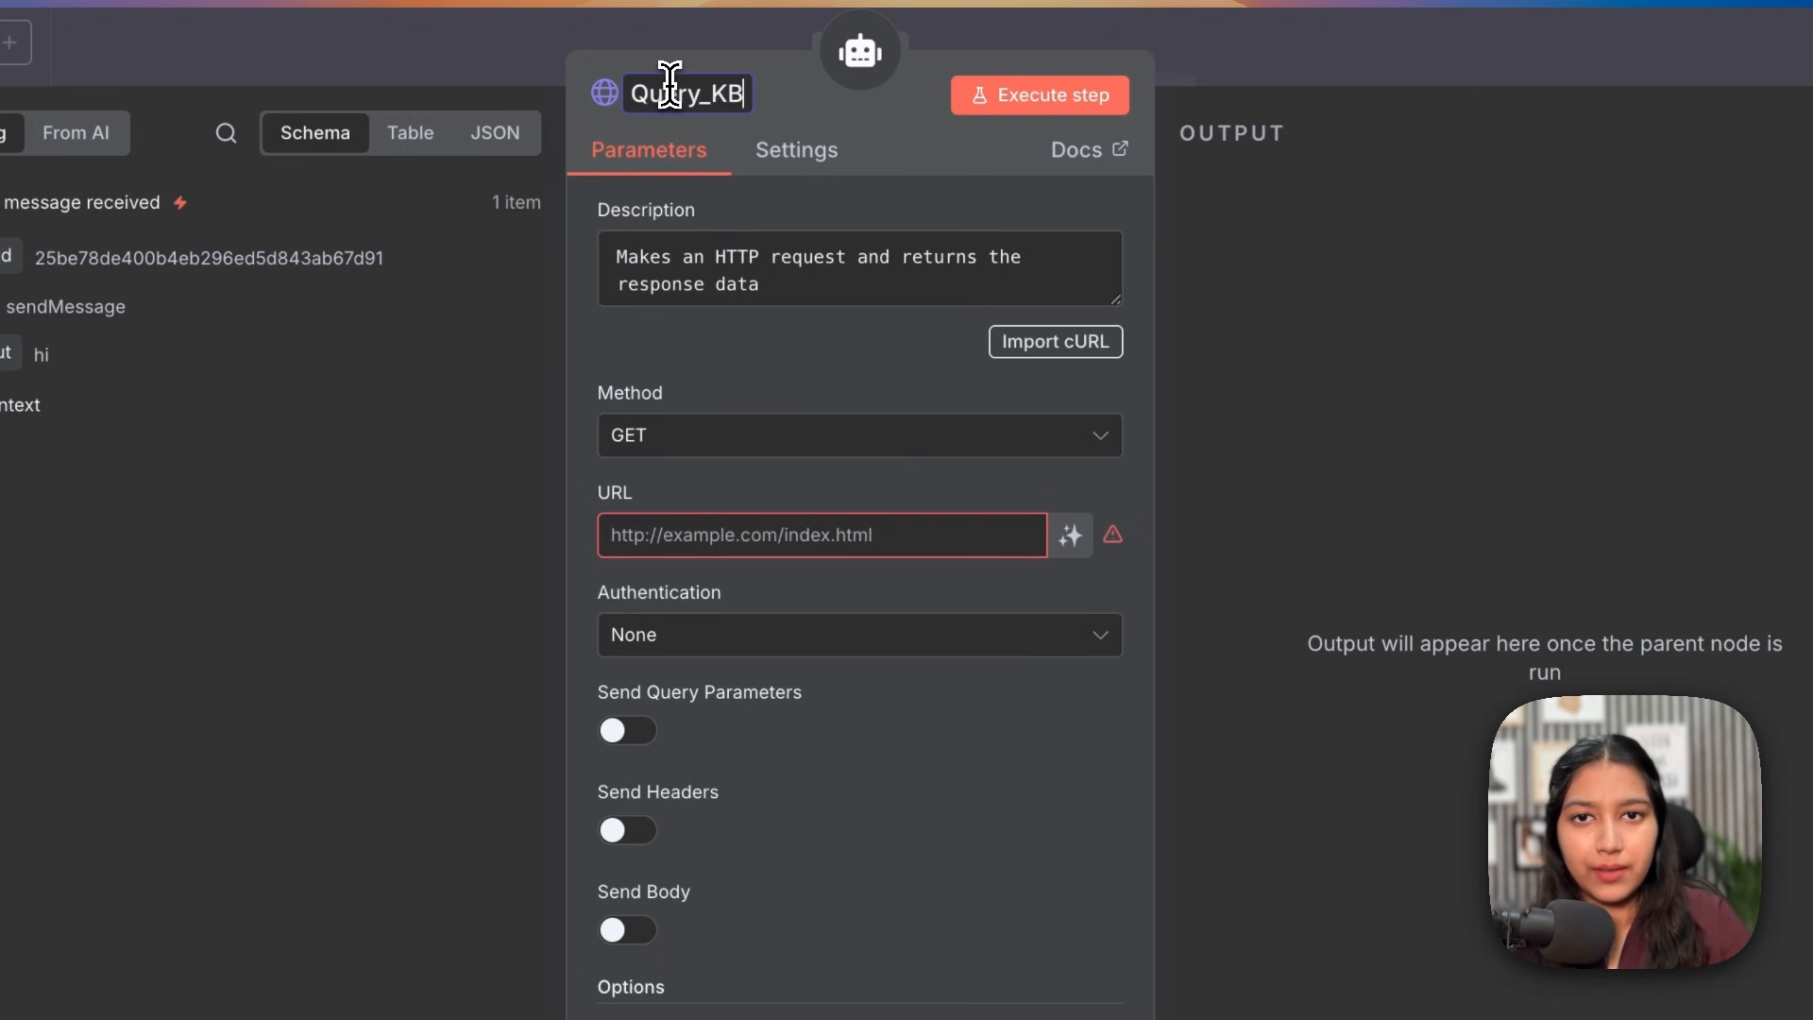
pyautogui.press('Return')
pyautogui.press('Escape')
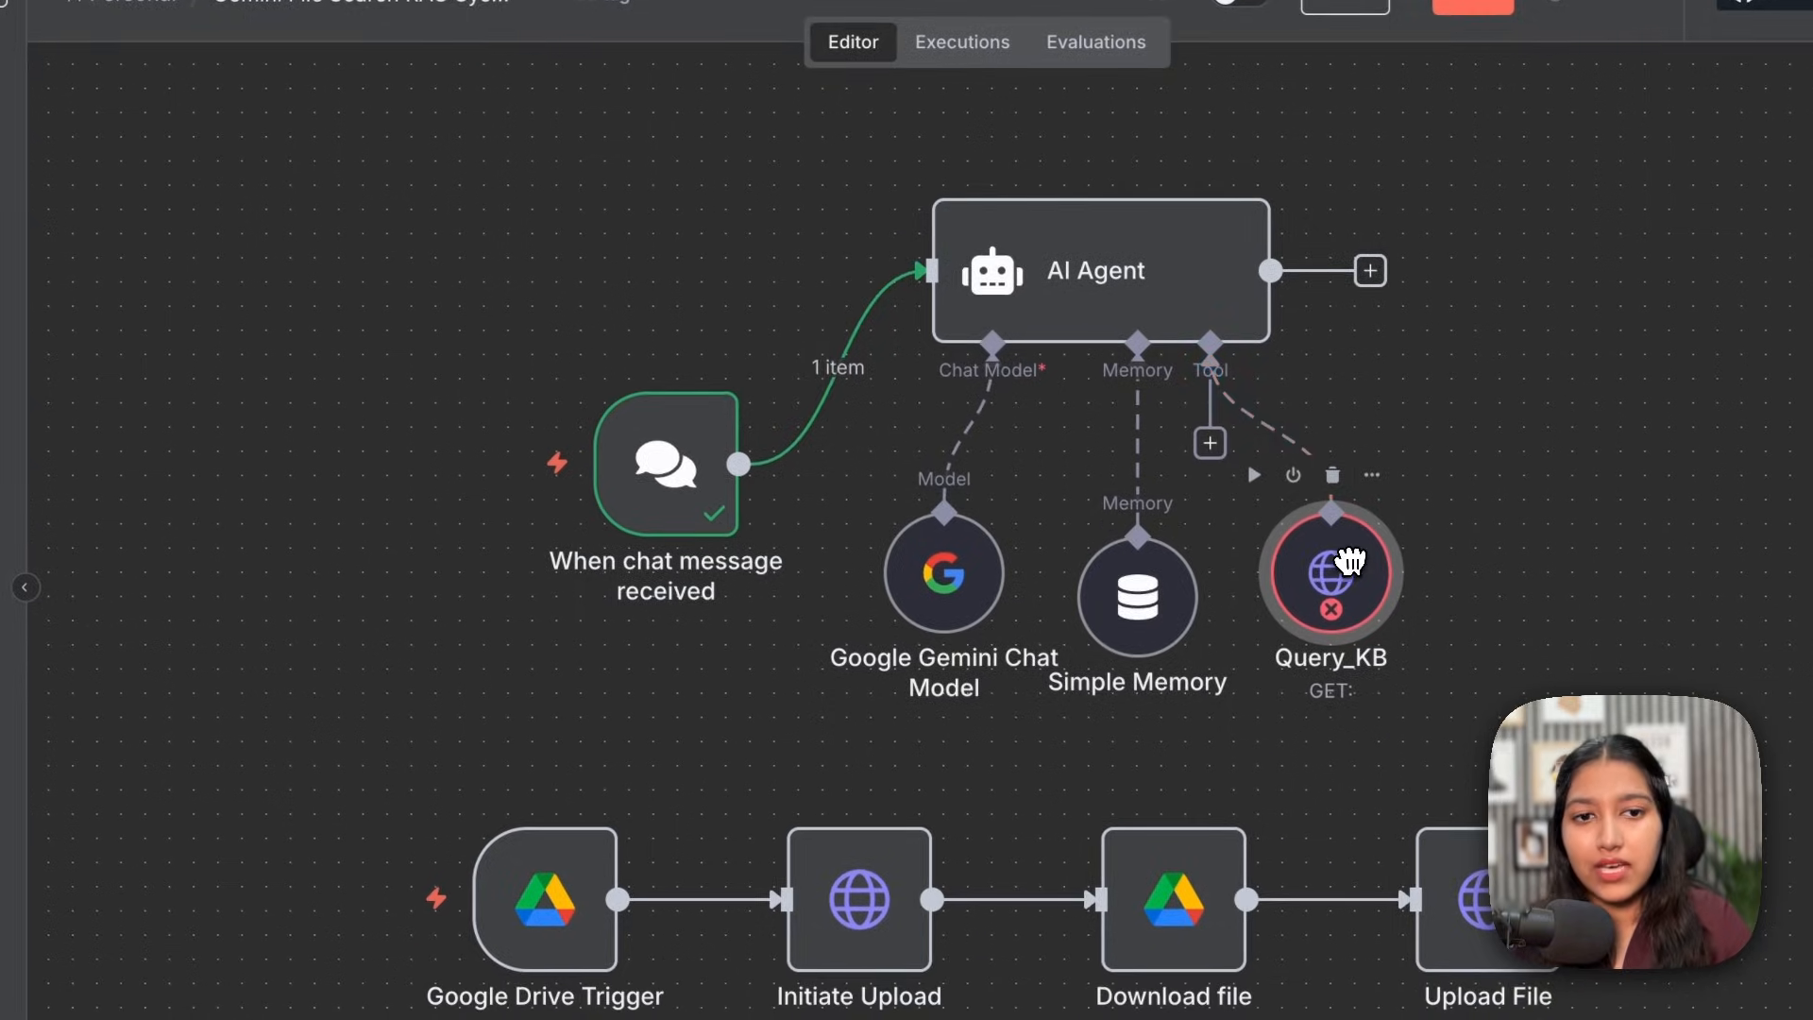
# Step: Give Query_KB the description 'Makes a Query Request to the Knowledge Base.' and POST method
pyautogui.doubleClick(1376, 620)
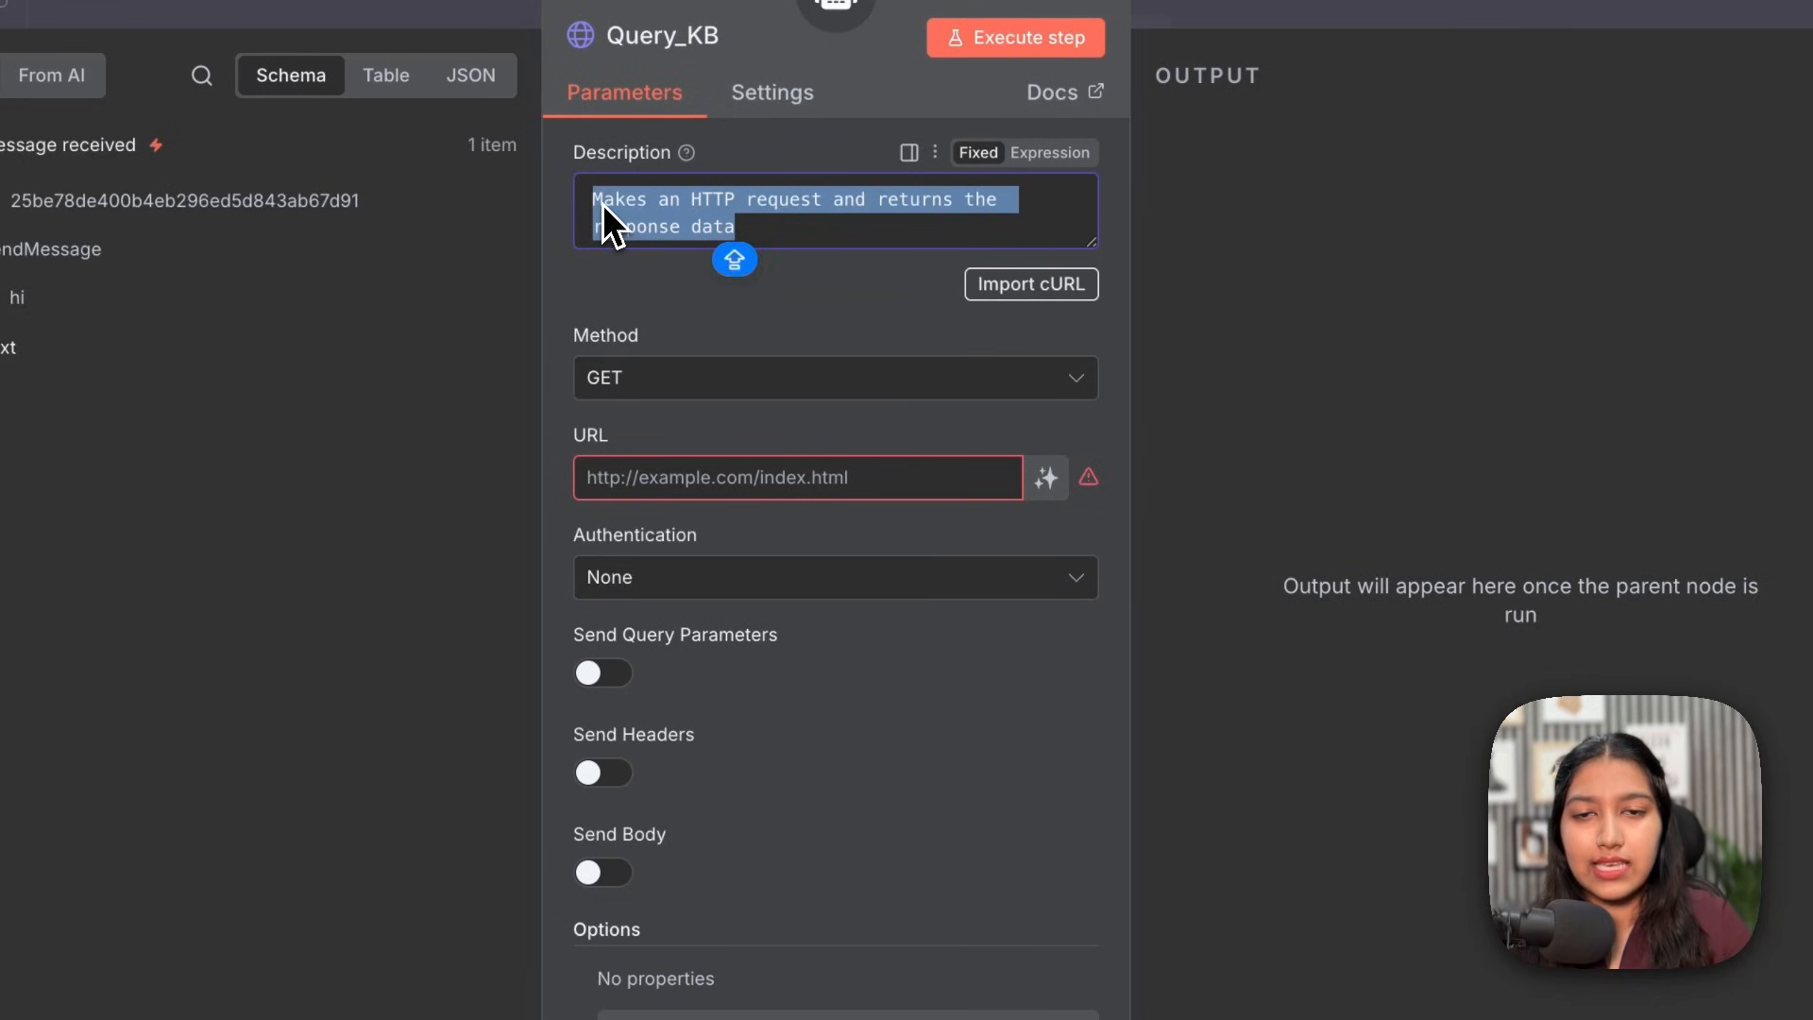
pyautogui.write('Makes a ')
pyautogui.write('Query Request to')
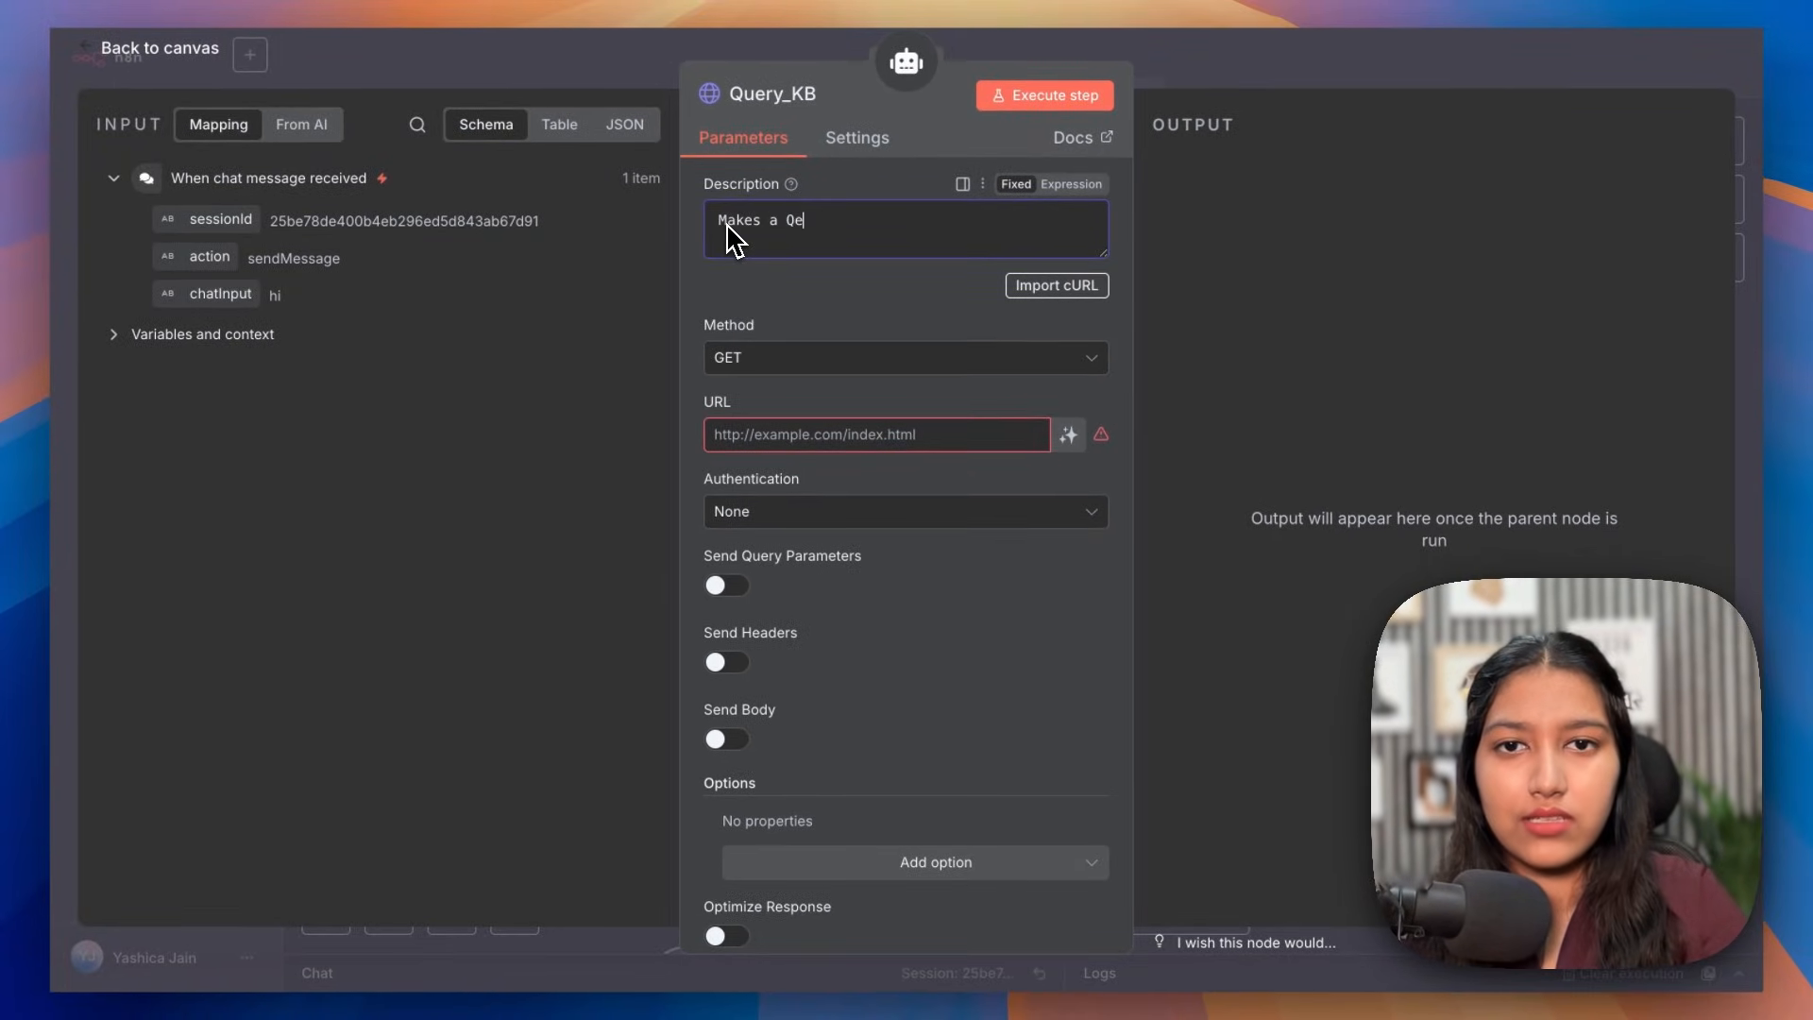
pyautogui.write(' the Knowledge Base.')
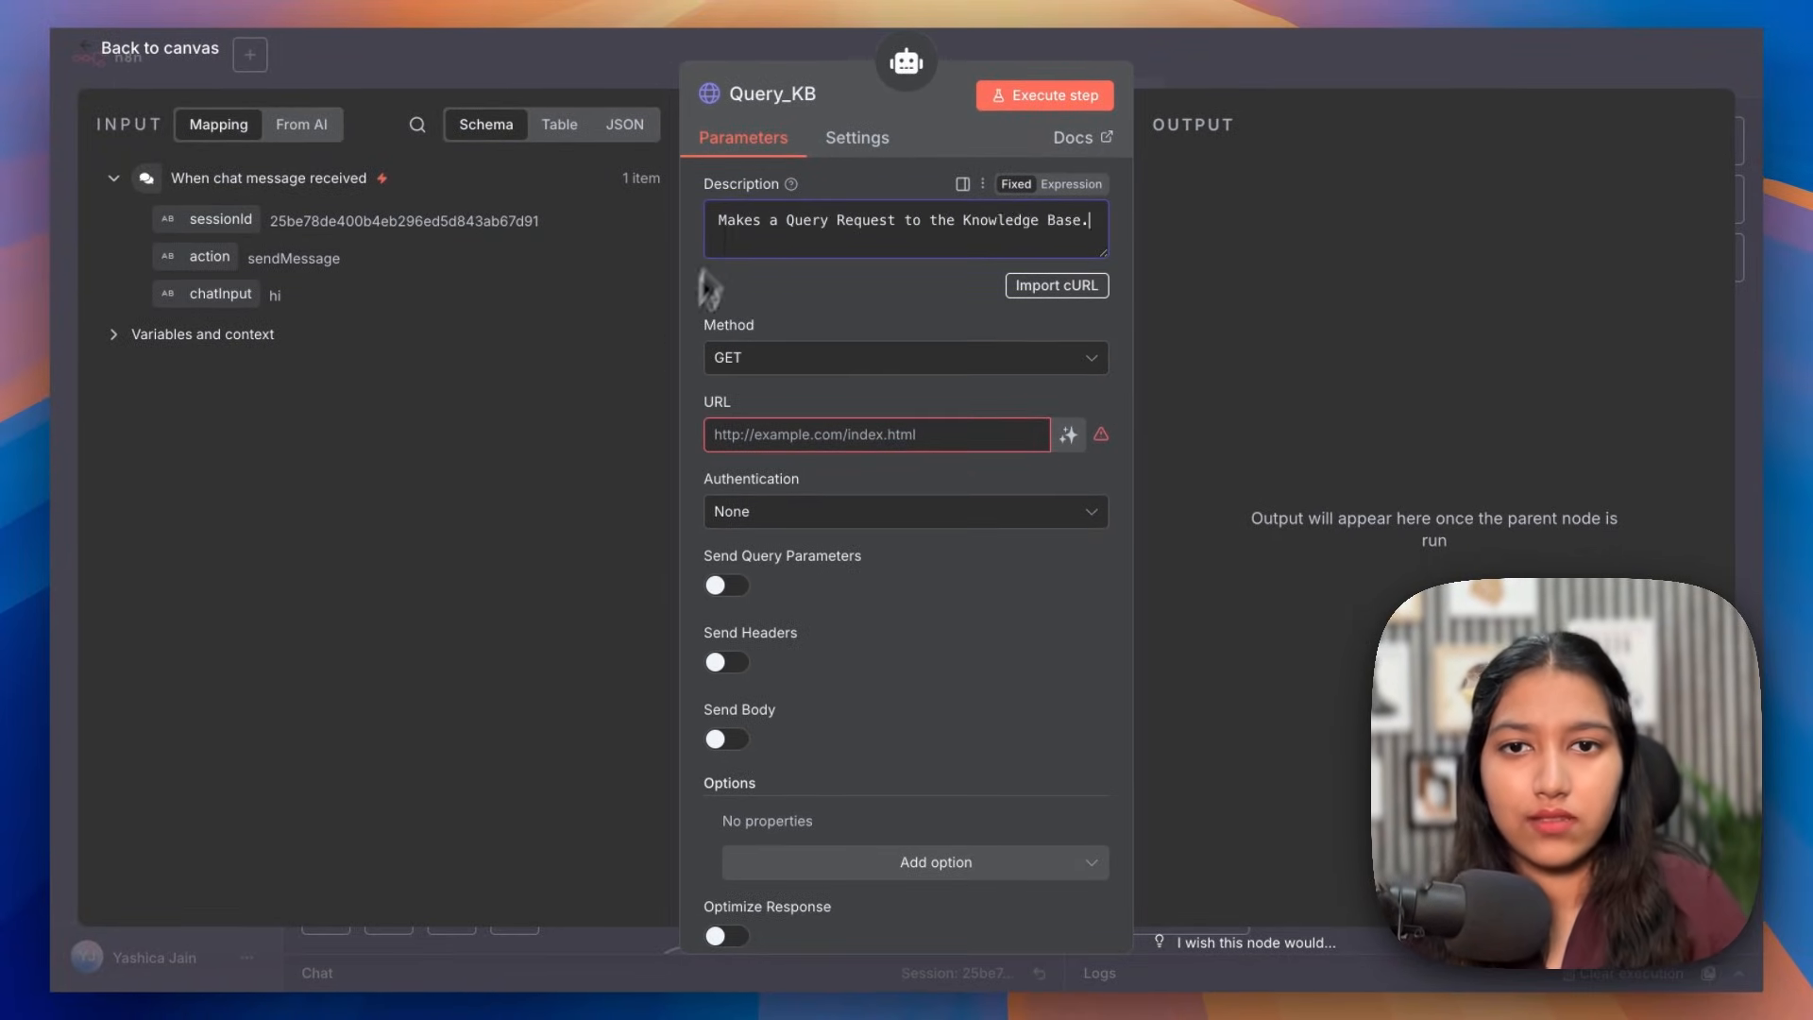
pyautogui.click(741, 358)
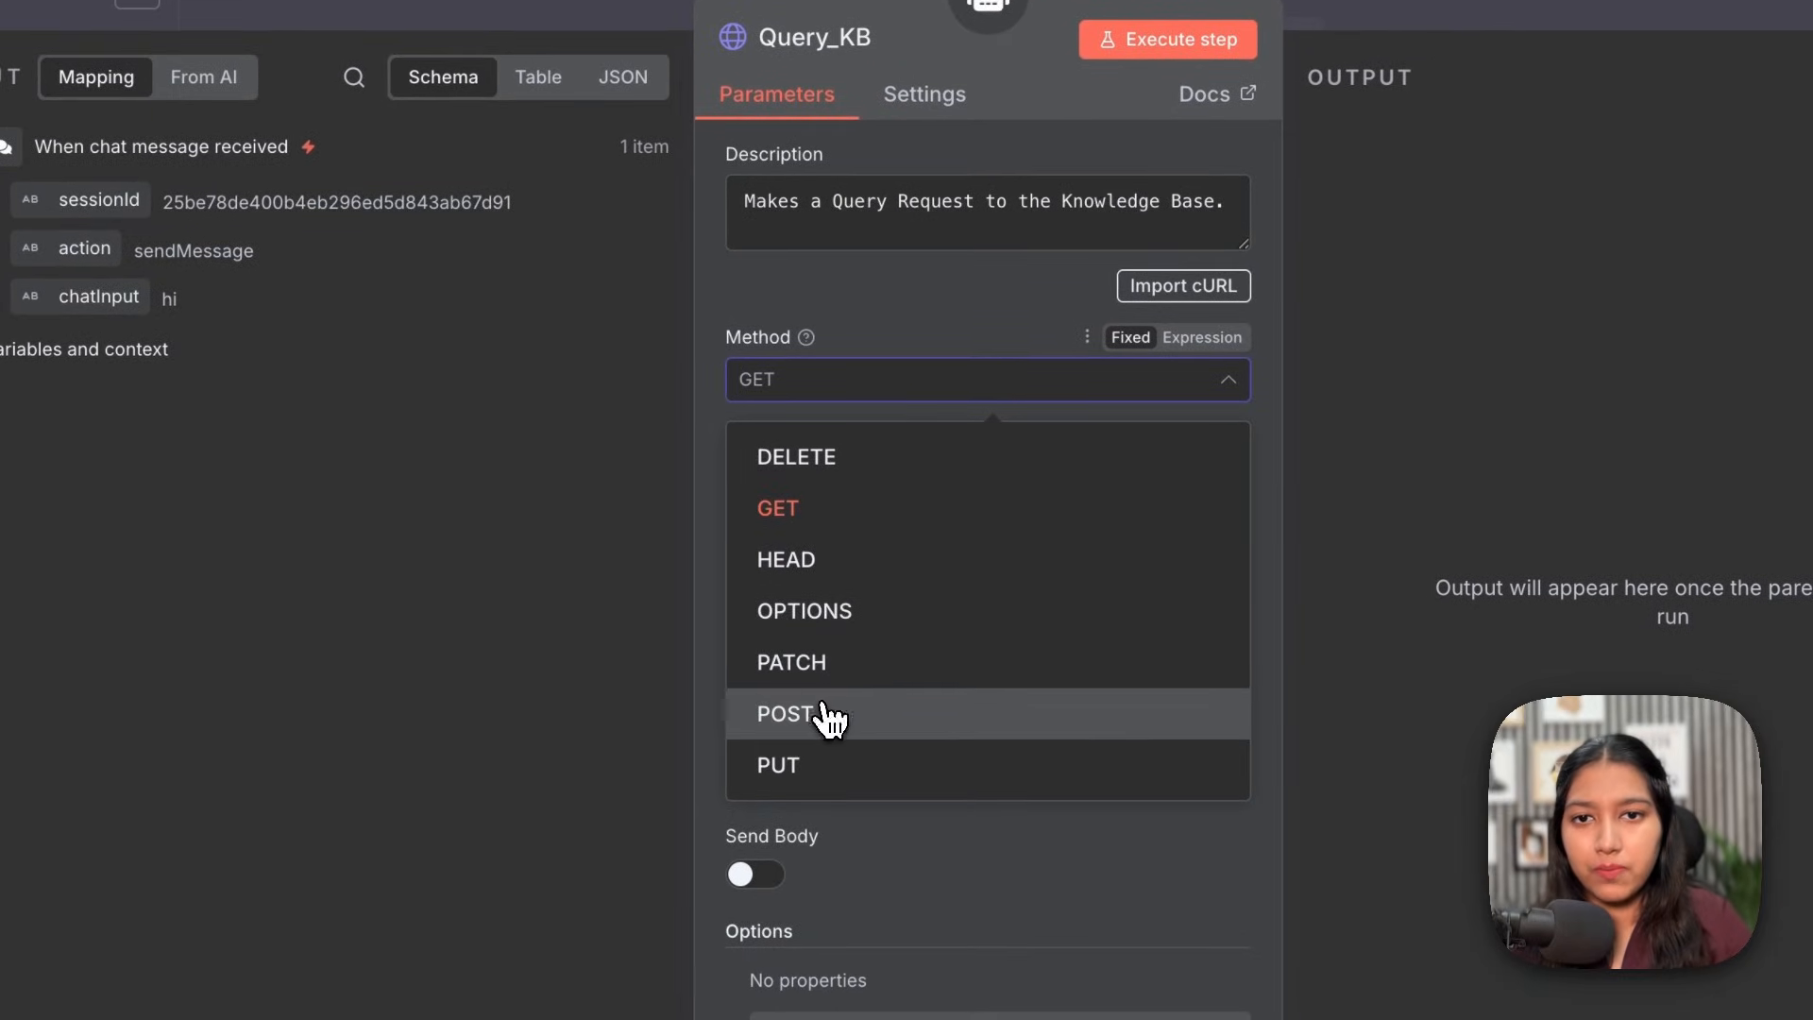
pyautogui.click(806, 755)
# Step: Set the request URL to the Gemini gemini-2.5-flash generateContent endpoint as an expression
pyautogui.click(800, 517)
pyautogui.write('https://generativelanguage.googleapis.com/v1beta/models/gemini-2.5-flash:generateContent')
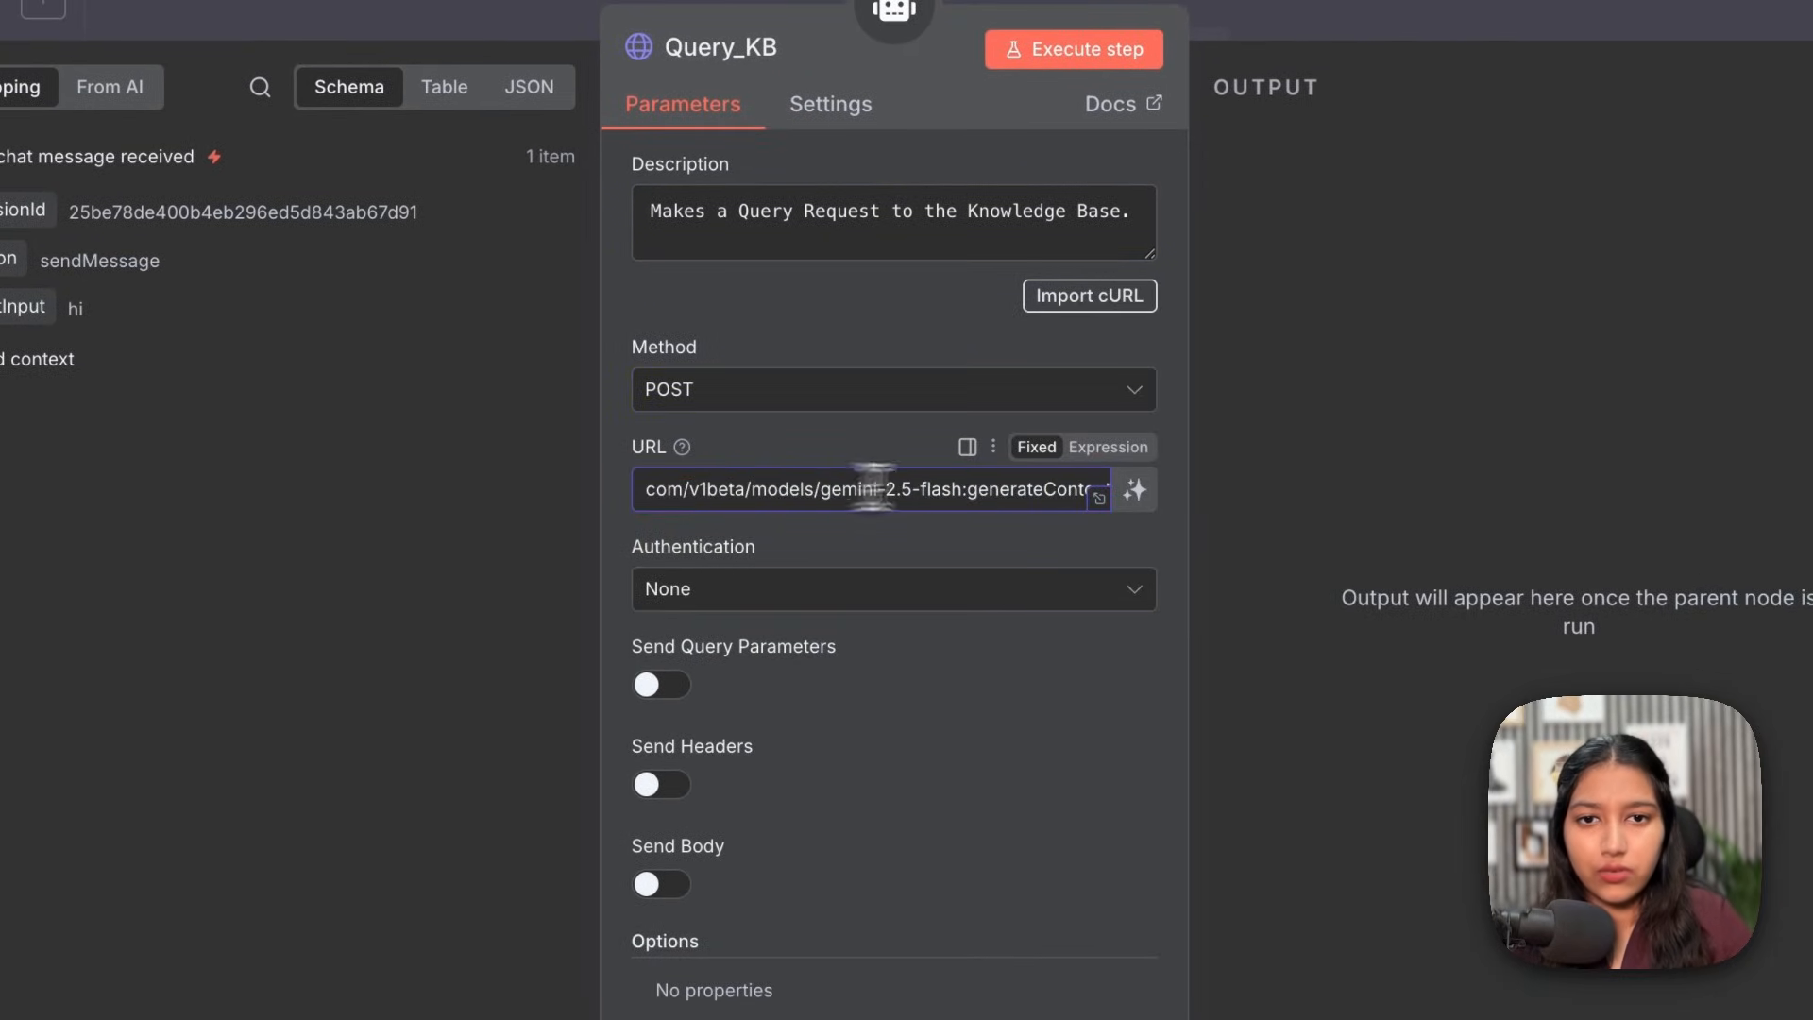
pyautogui.click(1110, 449)
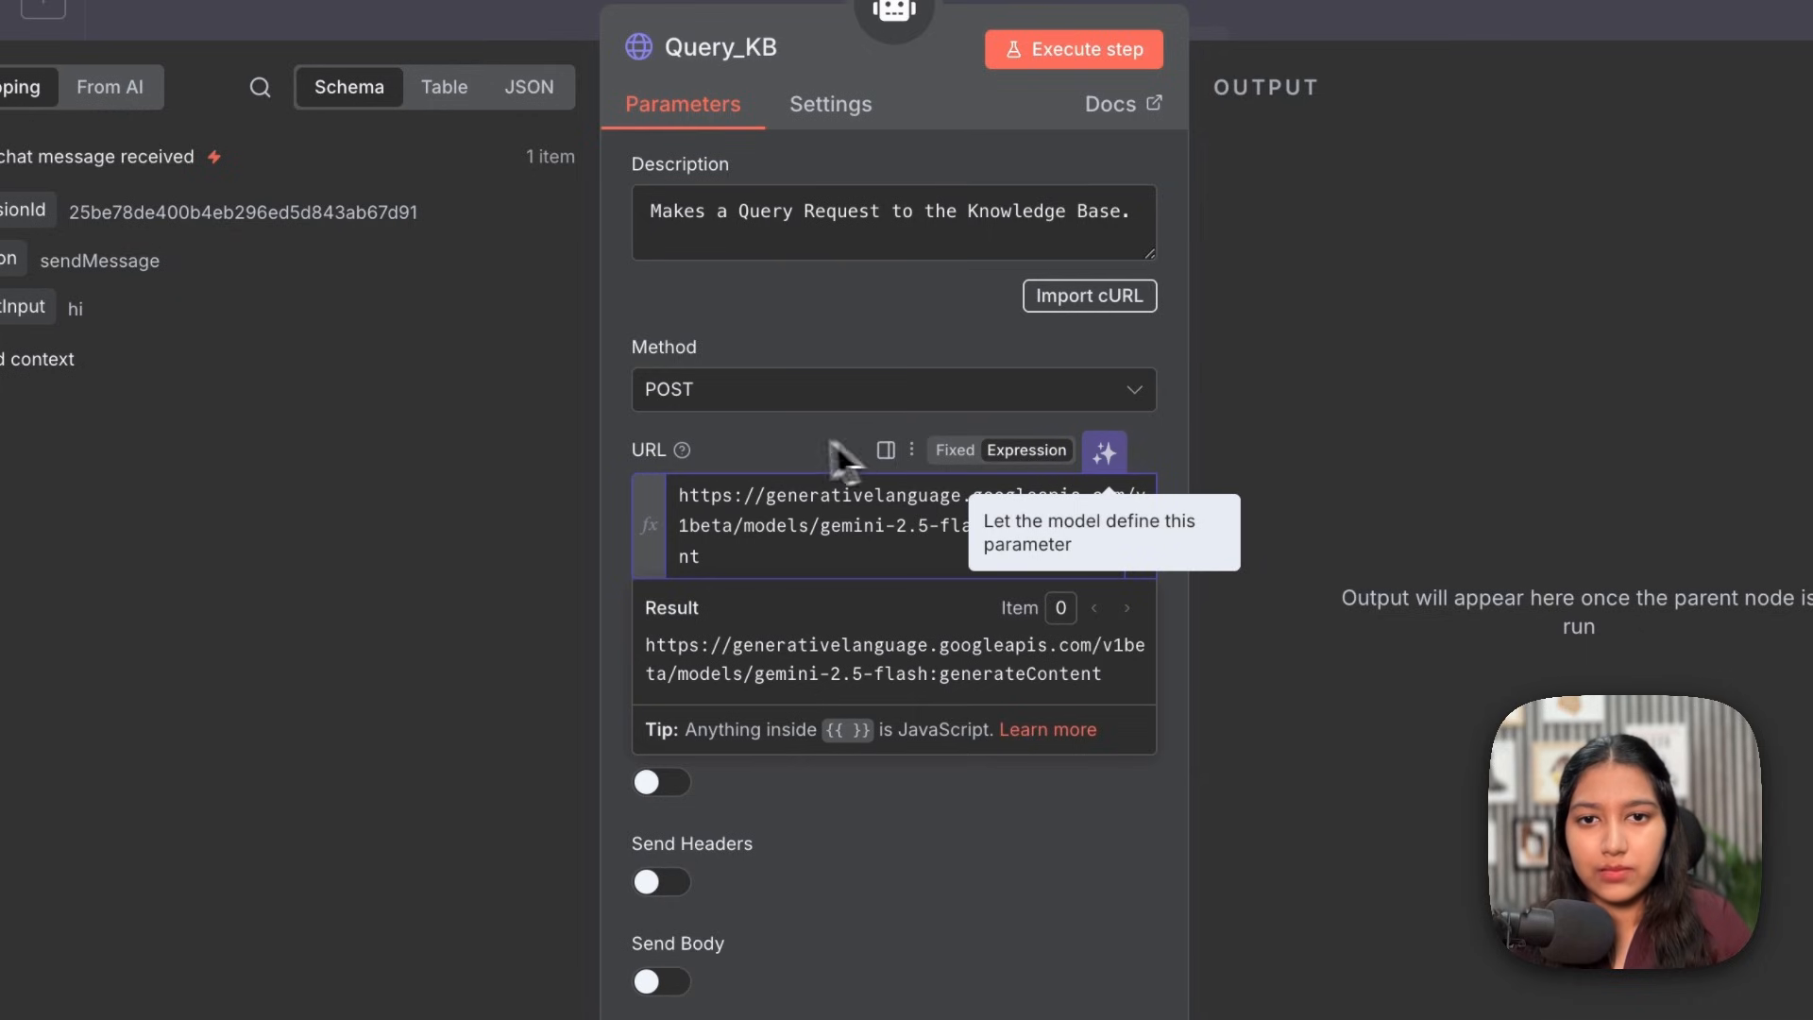
pyautogui.click(783, 442)
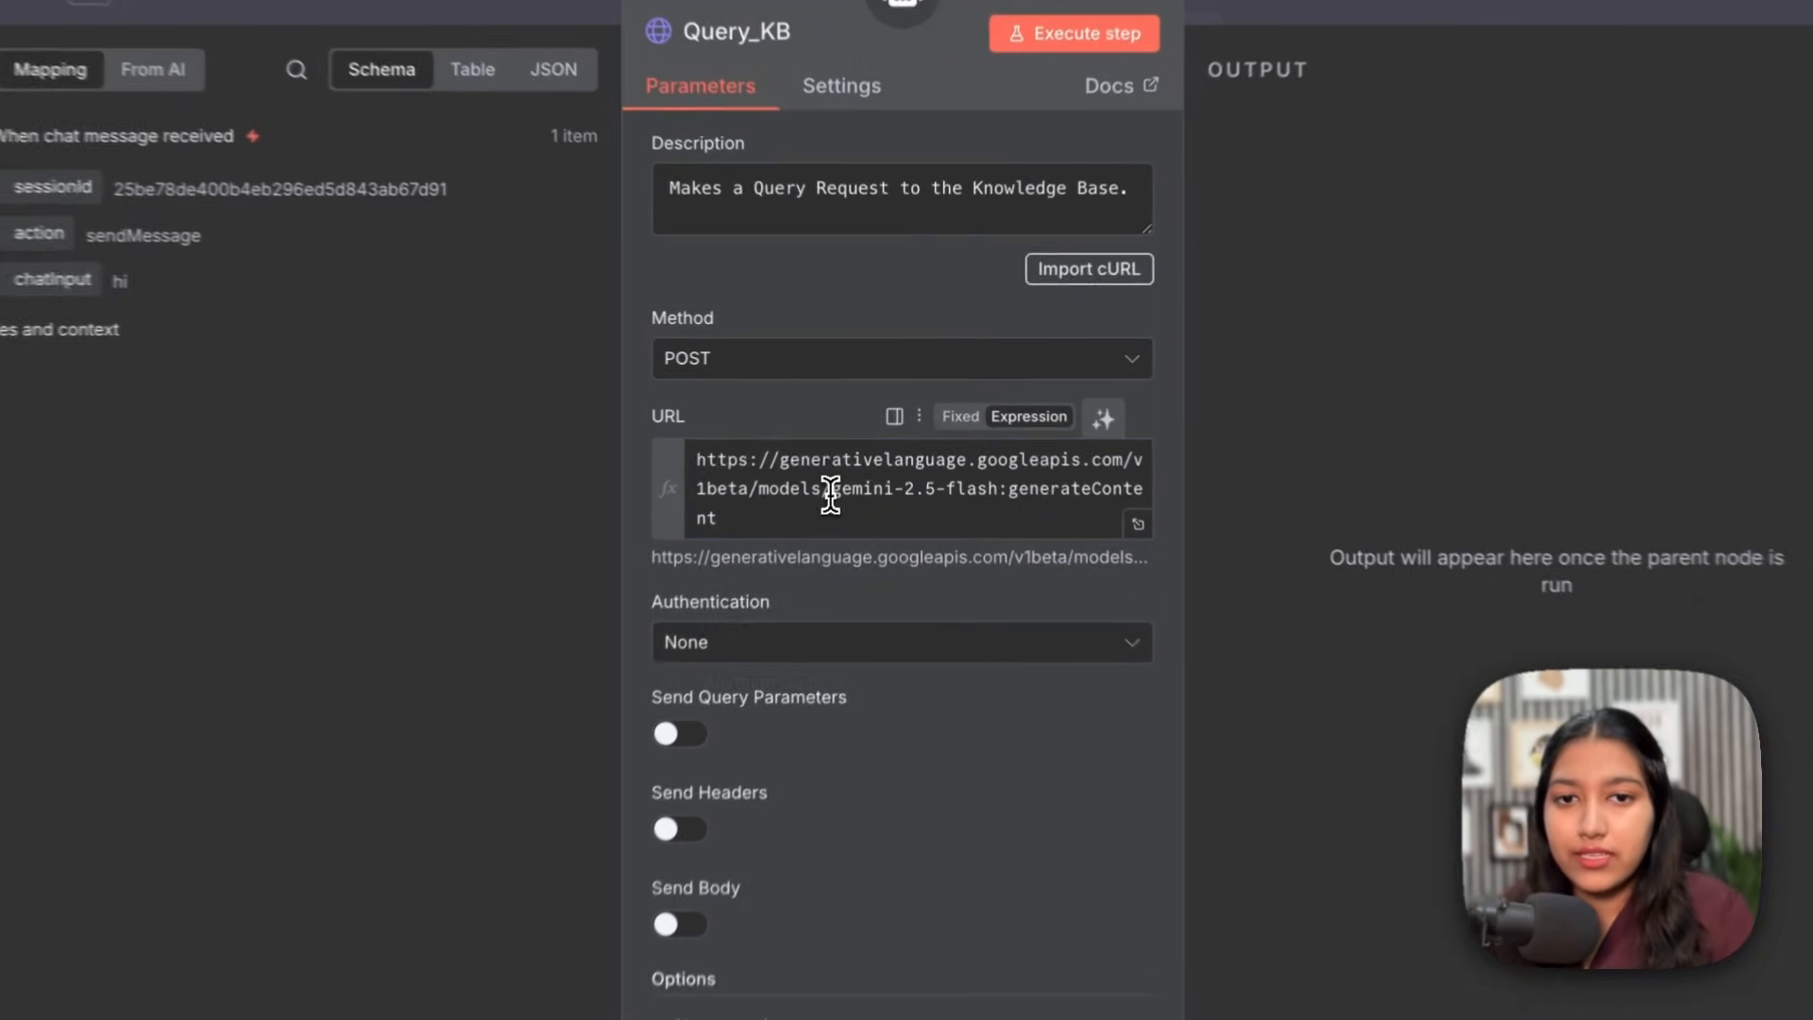
pyautogui.click(856, 465)
pyautogui.moveTo(839, 498); pyautogui.dragTo(1000, 505)
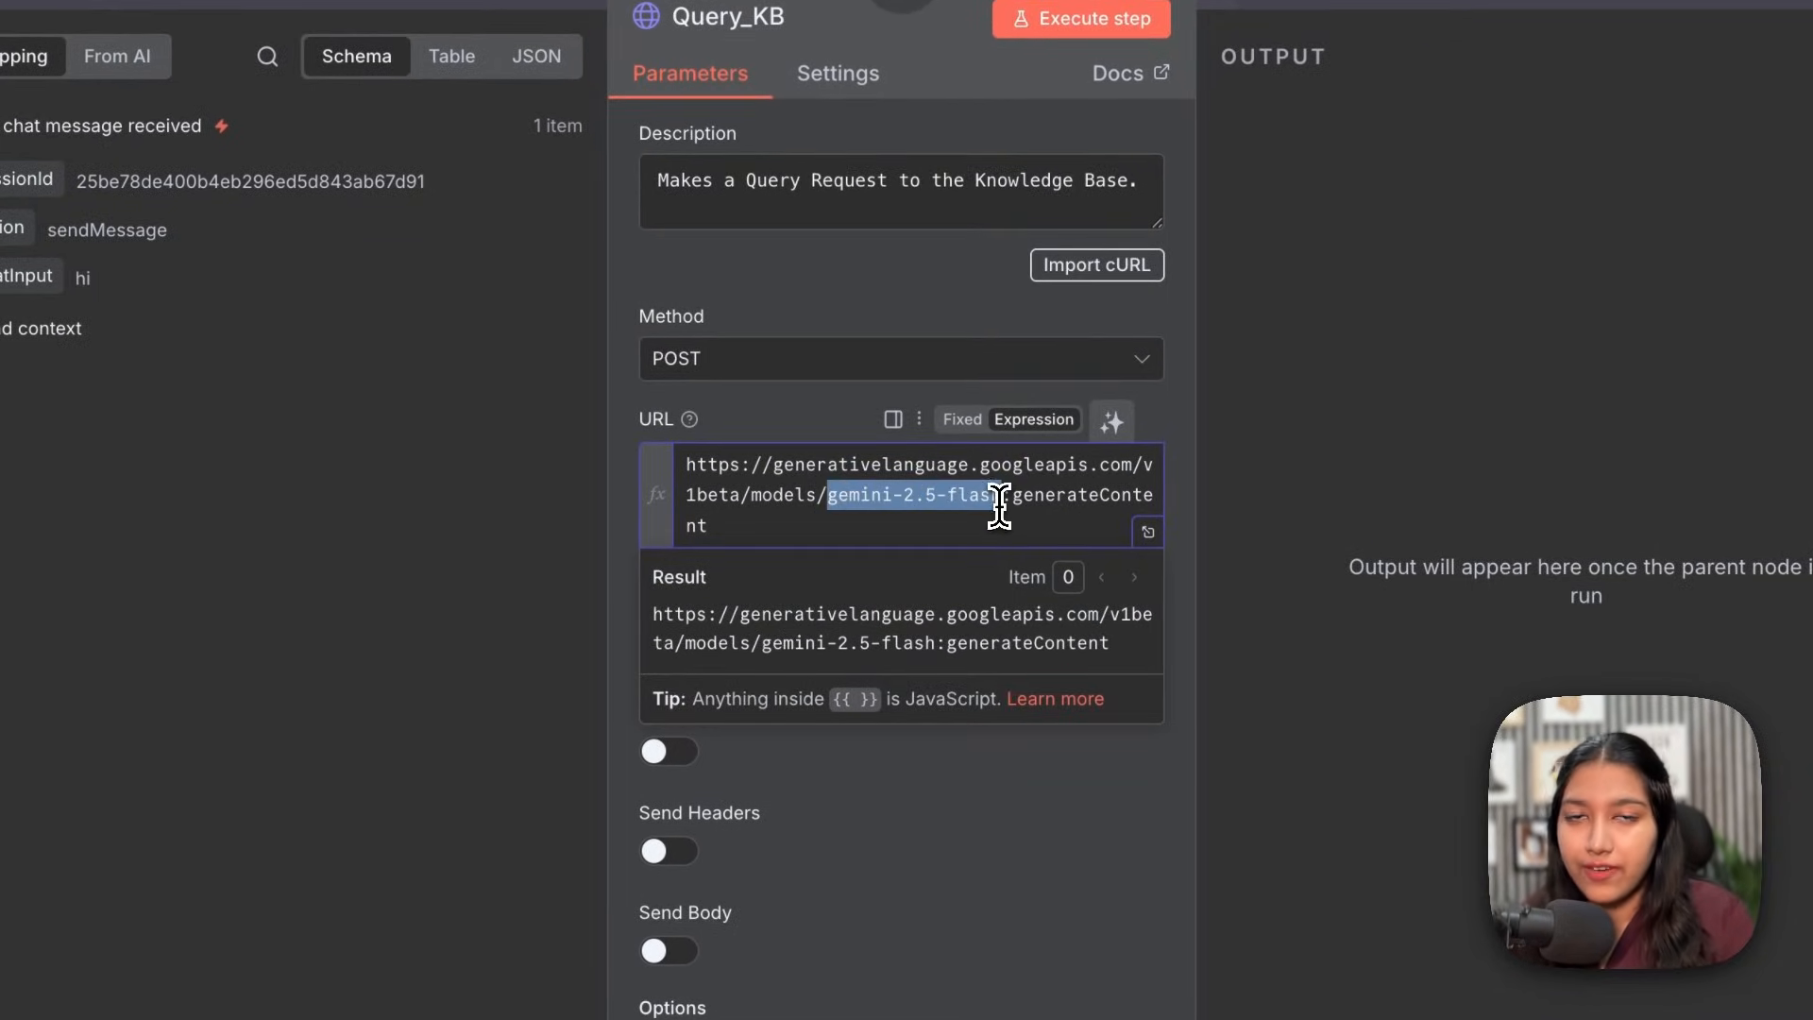
# Step: Authenticate with the predefined Google Gemini(PaLM) Api credential type
pyautogui.scroll(-3, 705, 431)
pyautogui.click(704, 431)
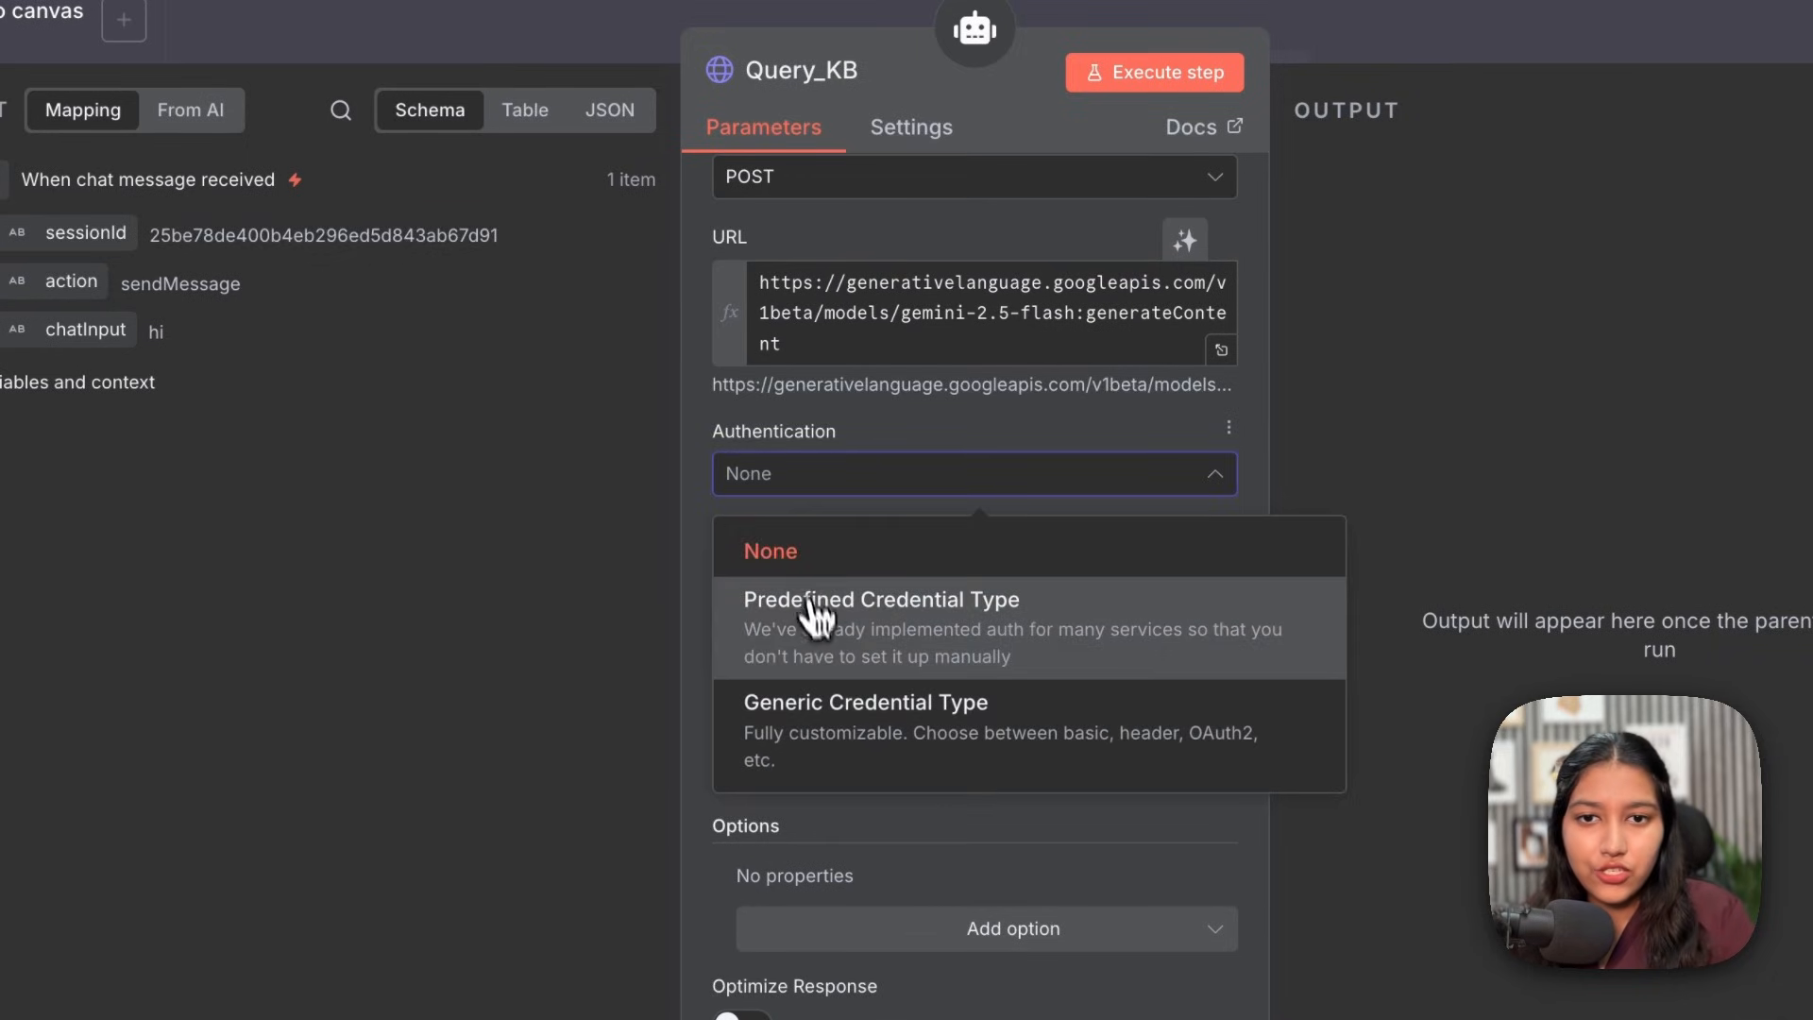
pyautogui.click(749, 557)
pyautogui.click(805, 579)
pyautogui.write('gem')
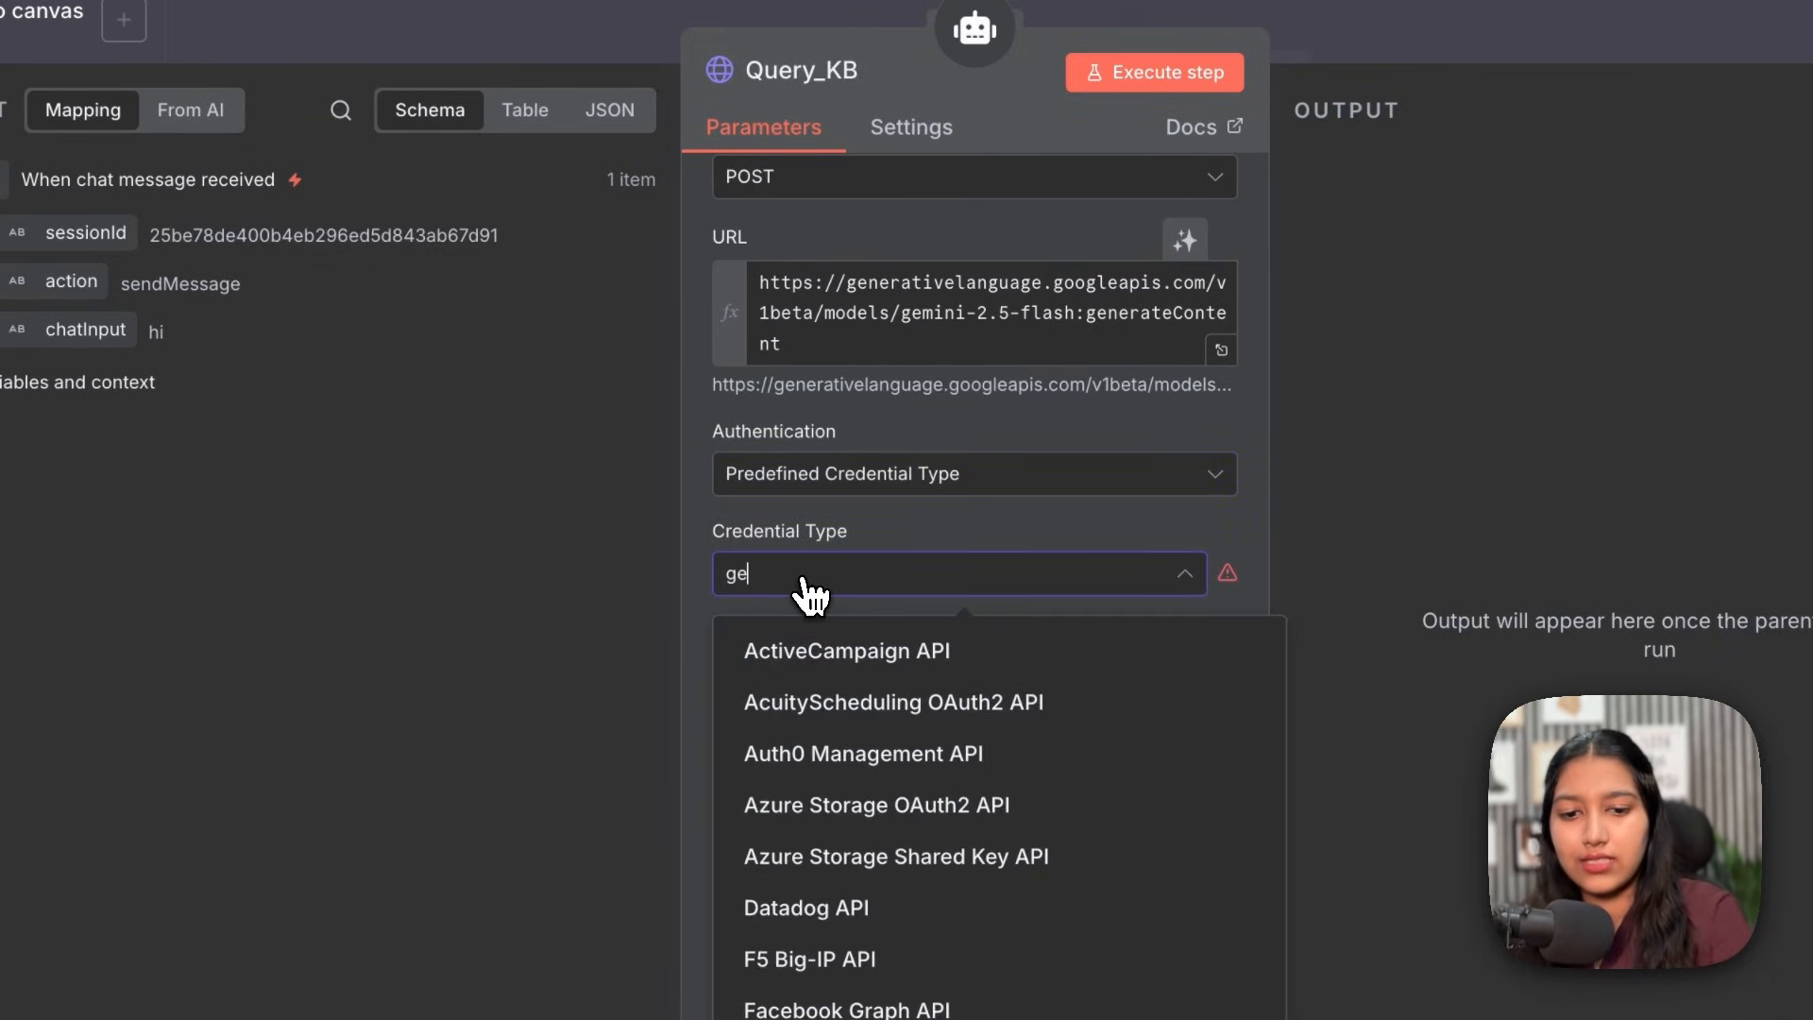
pyautogui.click(859, 703)
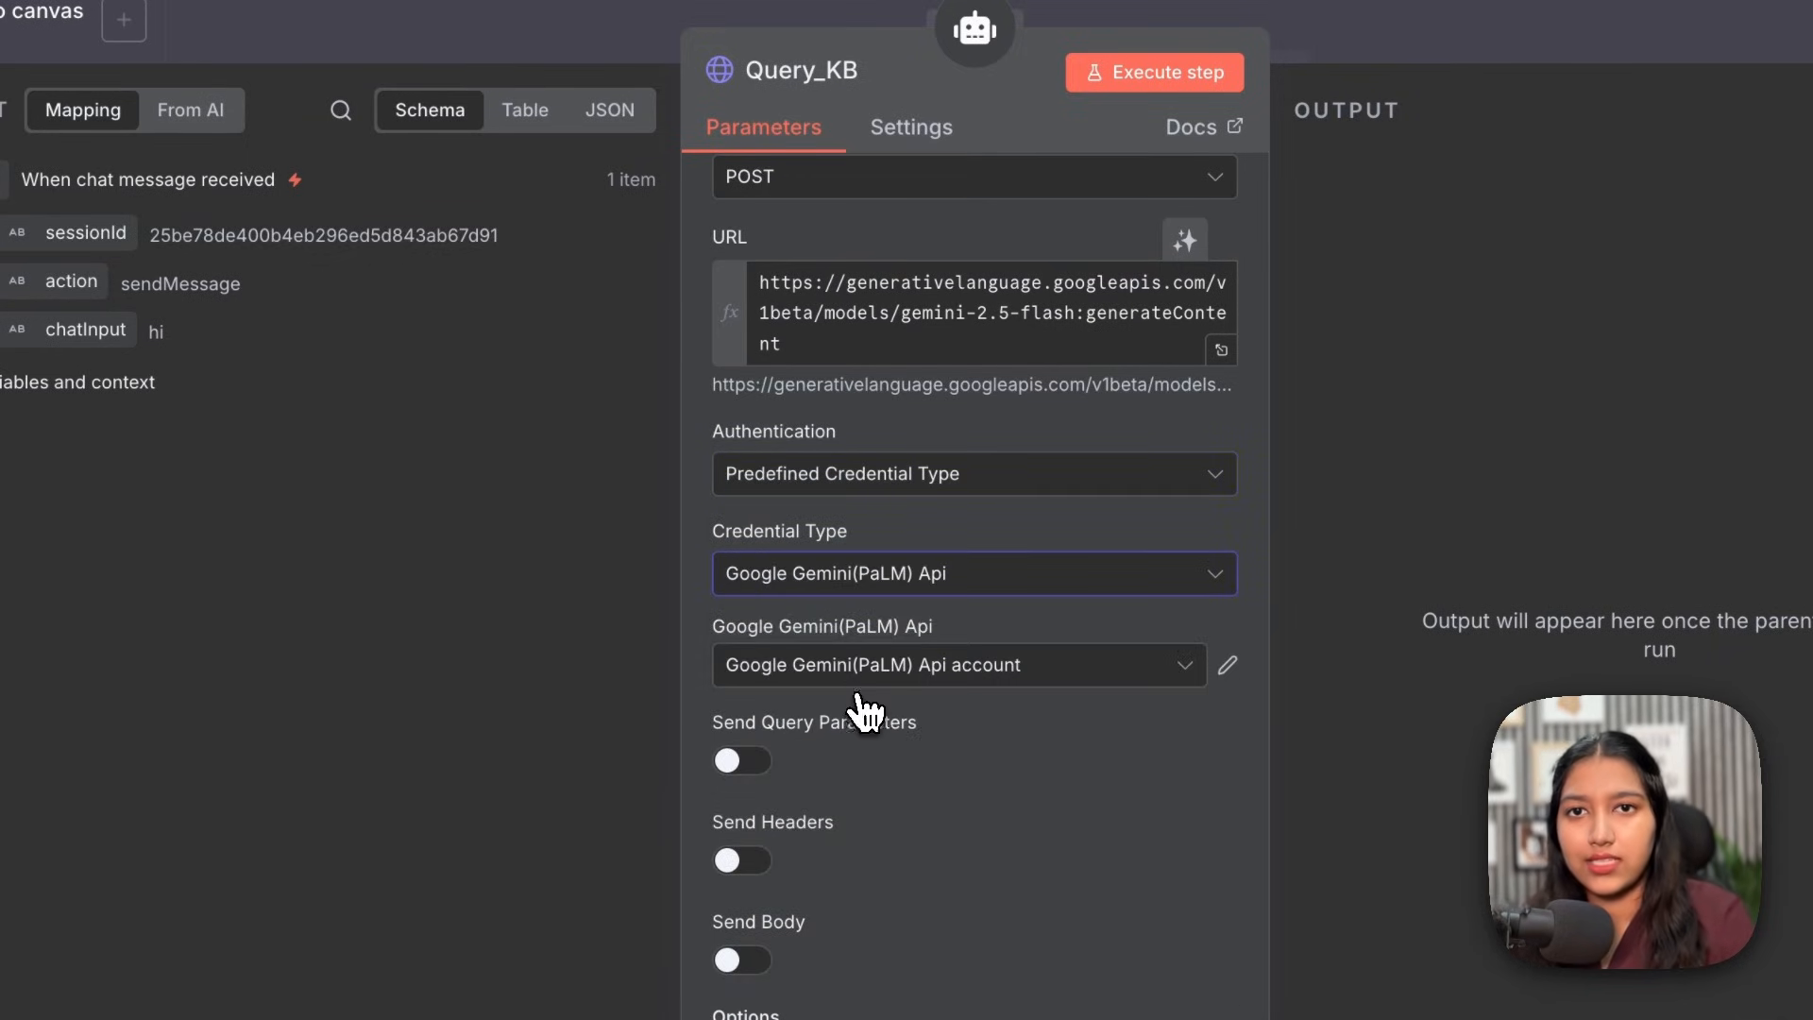
# Step: Add a Content-Type: application/json header and send the body as JSON
pyautogui.scroll(-3, 793, 585)
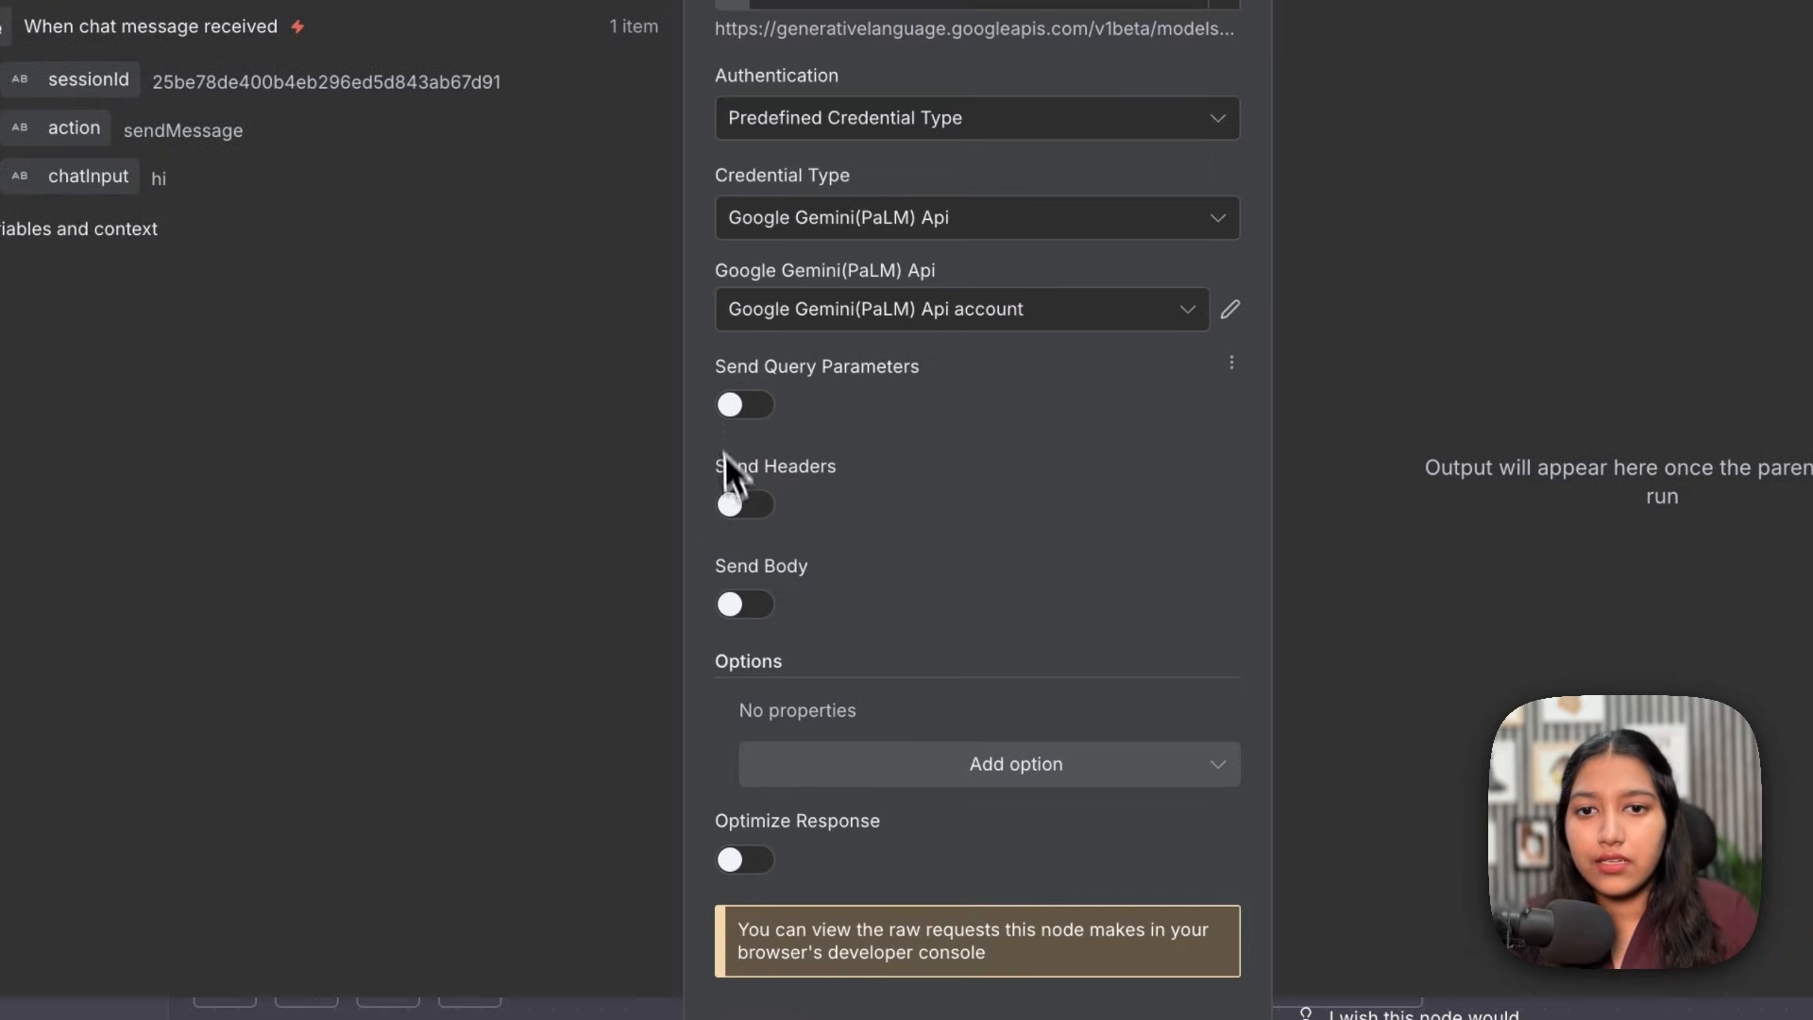
pyautogui.click(742, 505)
pyautogui.click(804, 753)
pyautogui.write('Content-Type')
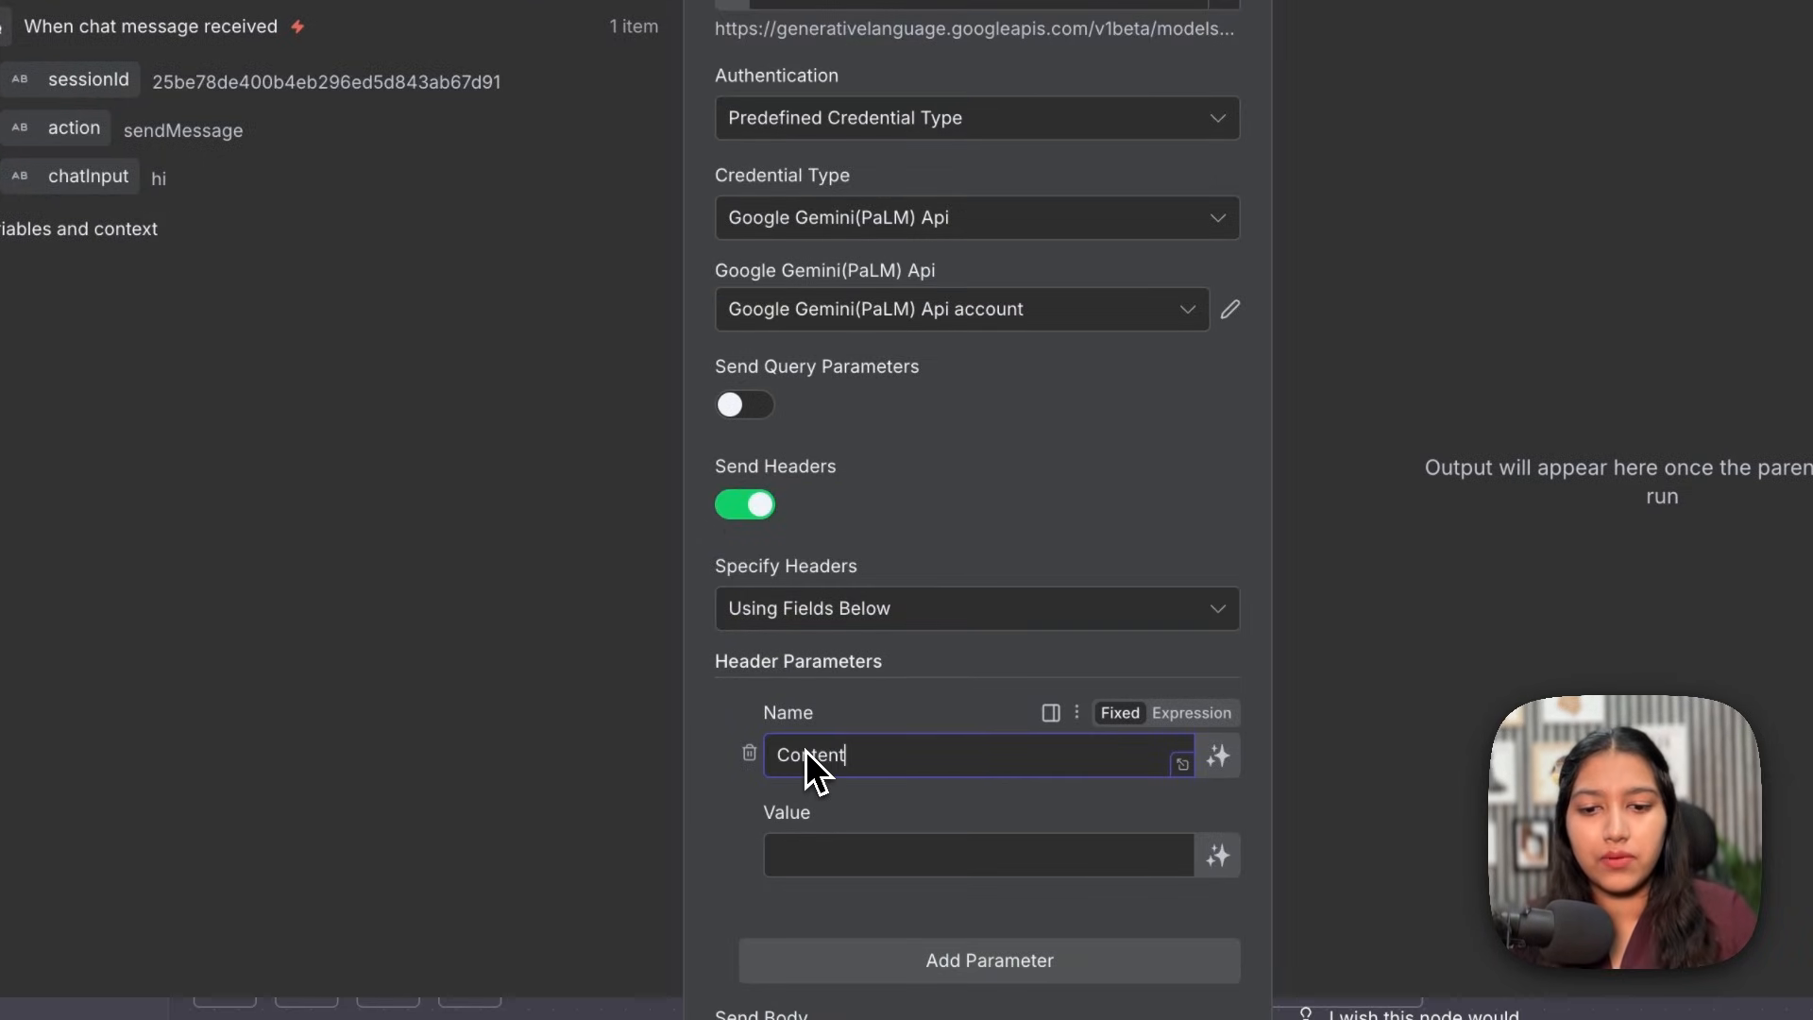
pyautogui.click(881, 869)
pyautogui.write('application/json')
pyautogui.scroll(-5, 699, 661)
pyautogui.click(689, 670)
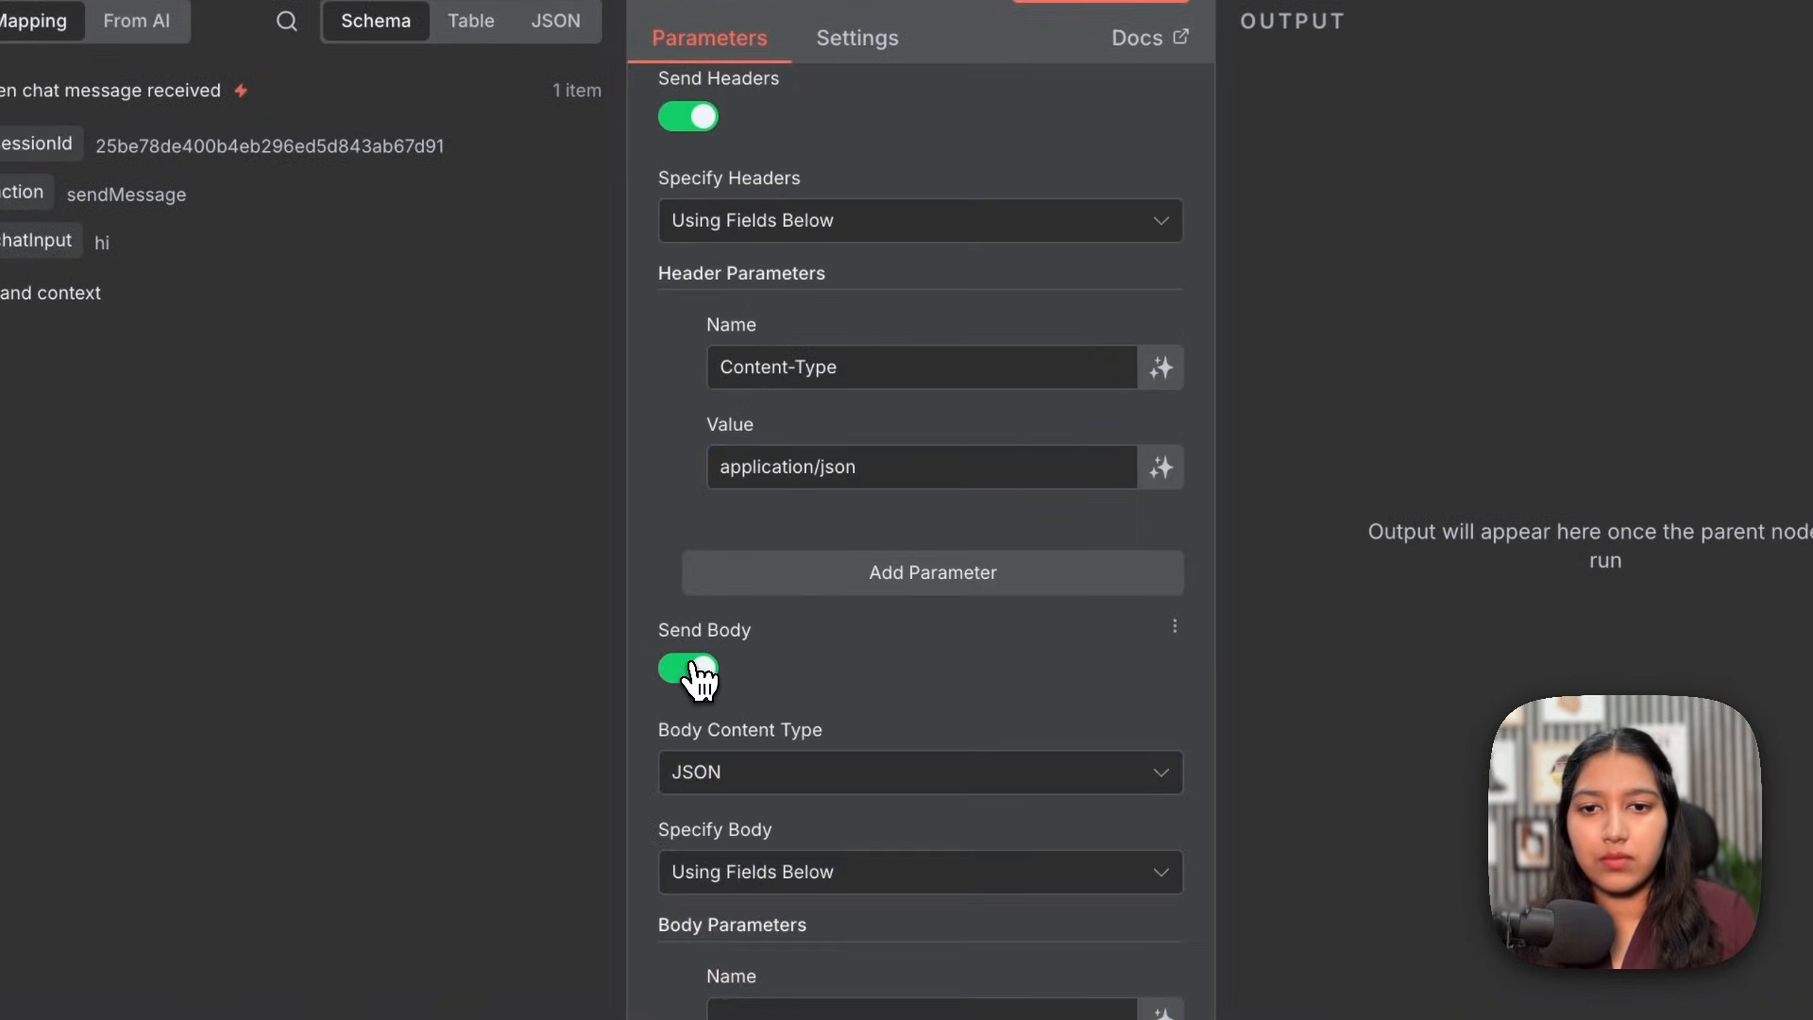
pyautogui.scroll(-6, 694, 675)
pyautogui.click(809, 347)
pyautogui.click(817, 459)
# Step: Paste the file-search JSON body and review its prompt rules about never making up answers
pyautogui.click(789, 615)
pyautogui.write('{   "contents": [{     "parts": [{       "text": "{{ $fromAI(\'query\') }}. Never make up answers. Stick to the Retrieved/Queried text."     }]   }],   "tools": [{     "file_search": {       "file_search_store_names": ["fileSearchStores/n8nknowledgebase20251117-0sfcloqi91iv"]     }   }] }')
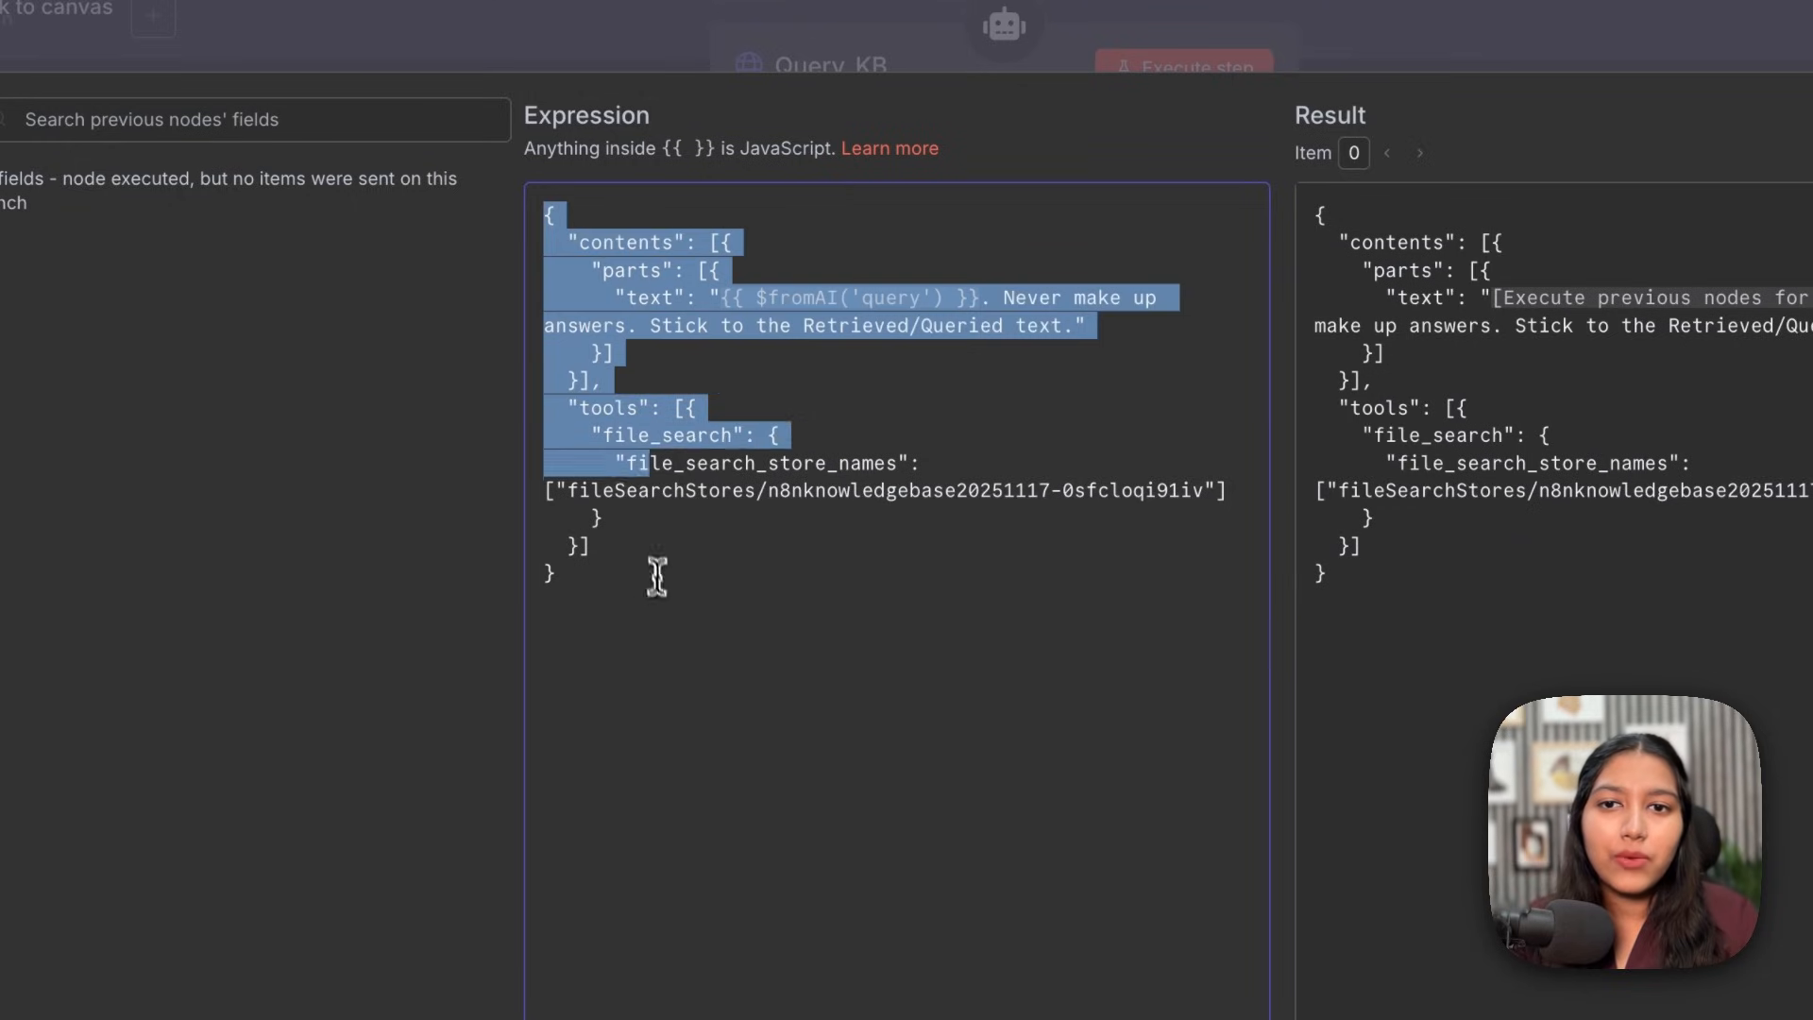
pyautogui.click(658, 577)
pyautogui.moveTo(603, 297); pyautogui.dragTo(732, 298)
pyautogui.moveTo(1116, 326); pyautogui.dragTo(709, 297)
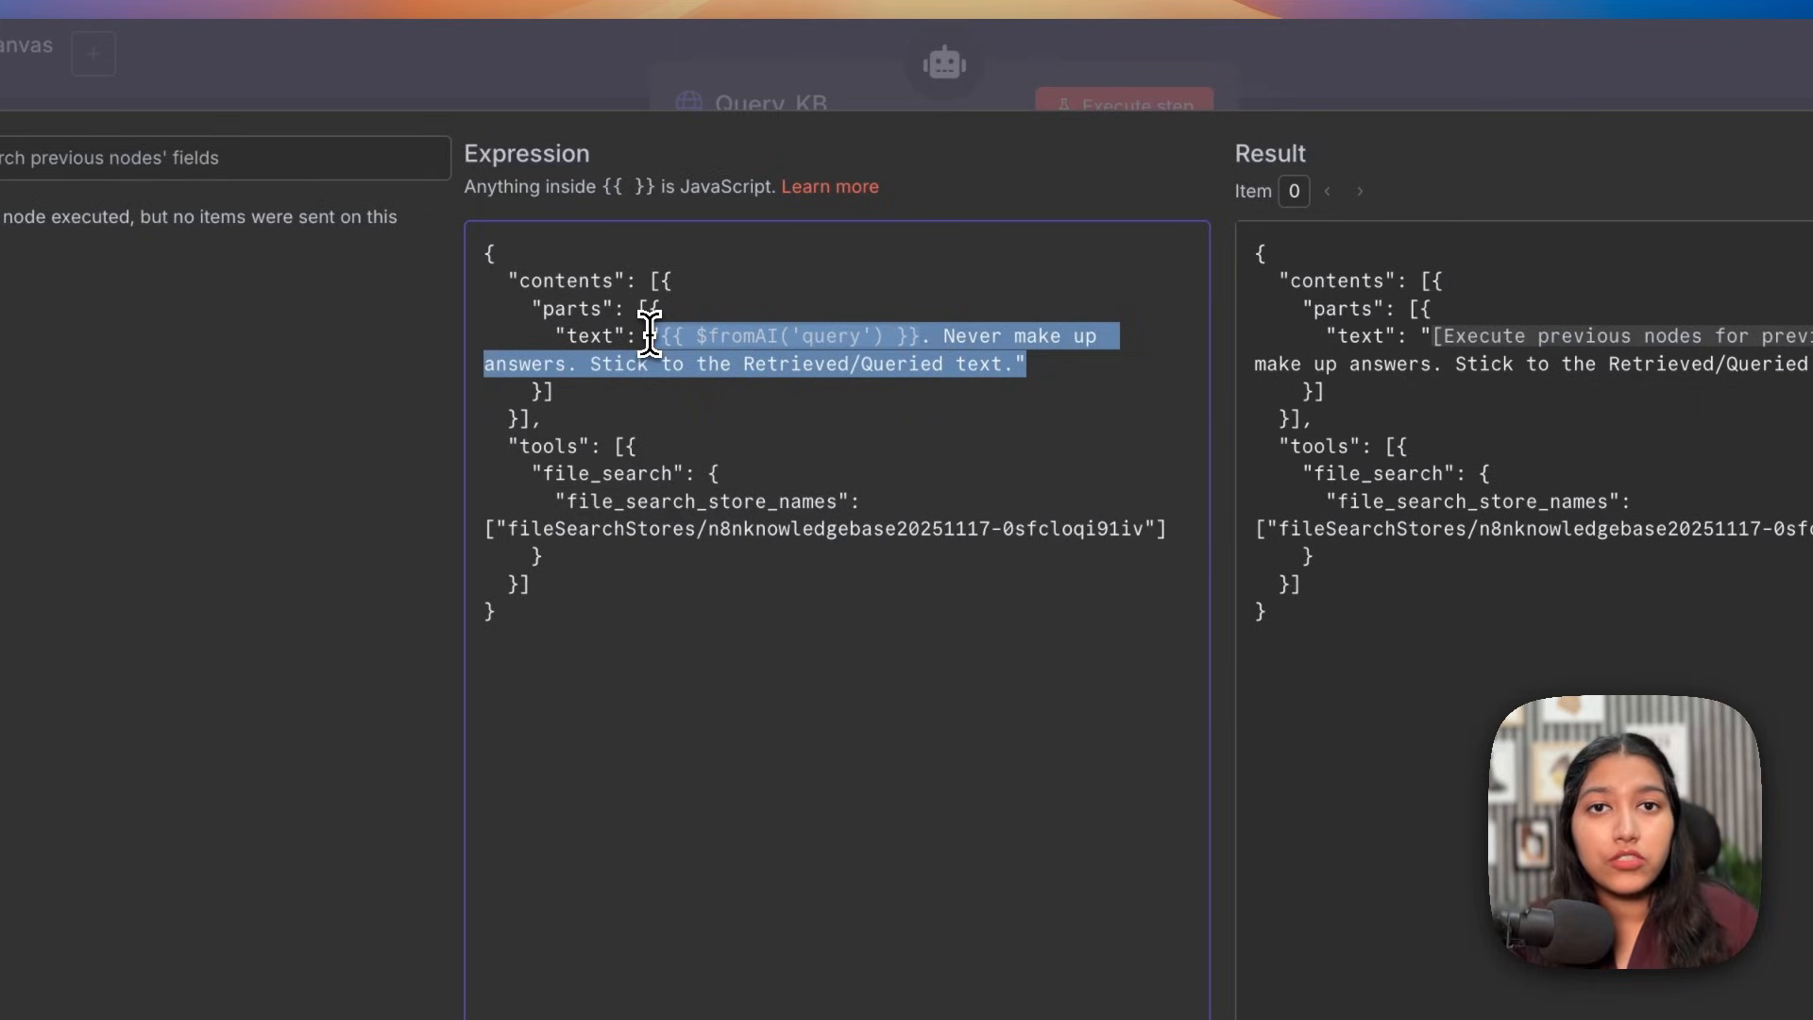
pyautogui.click(650, 337)
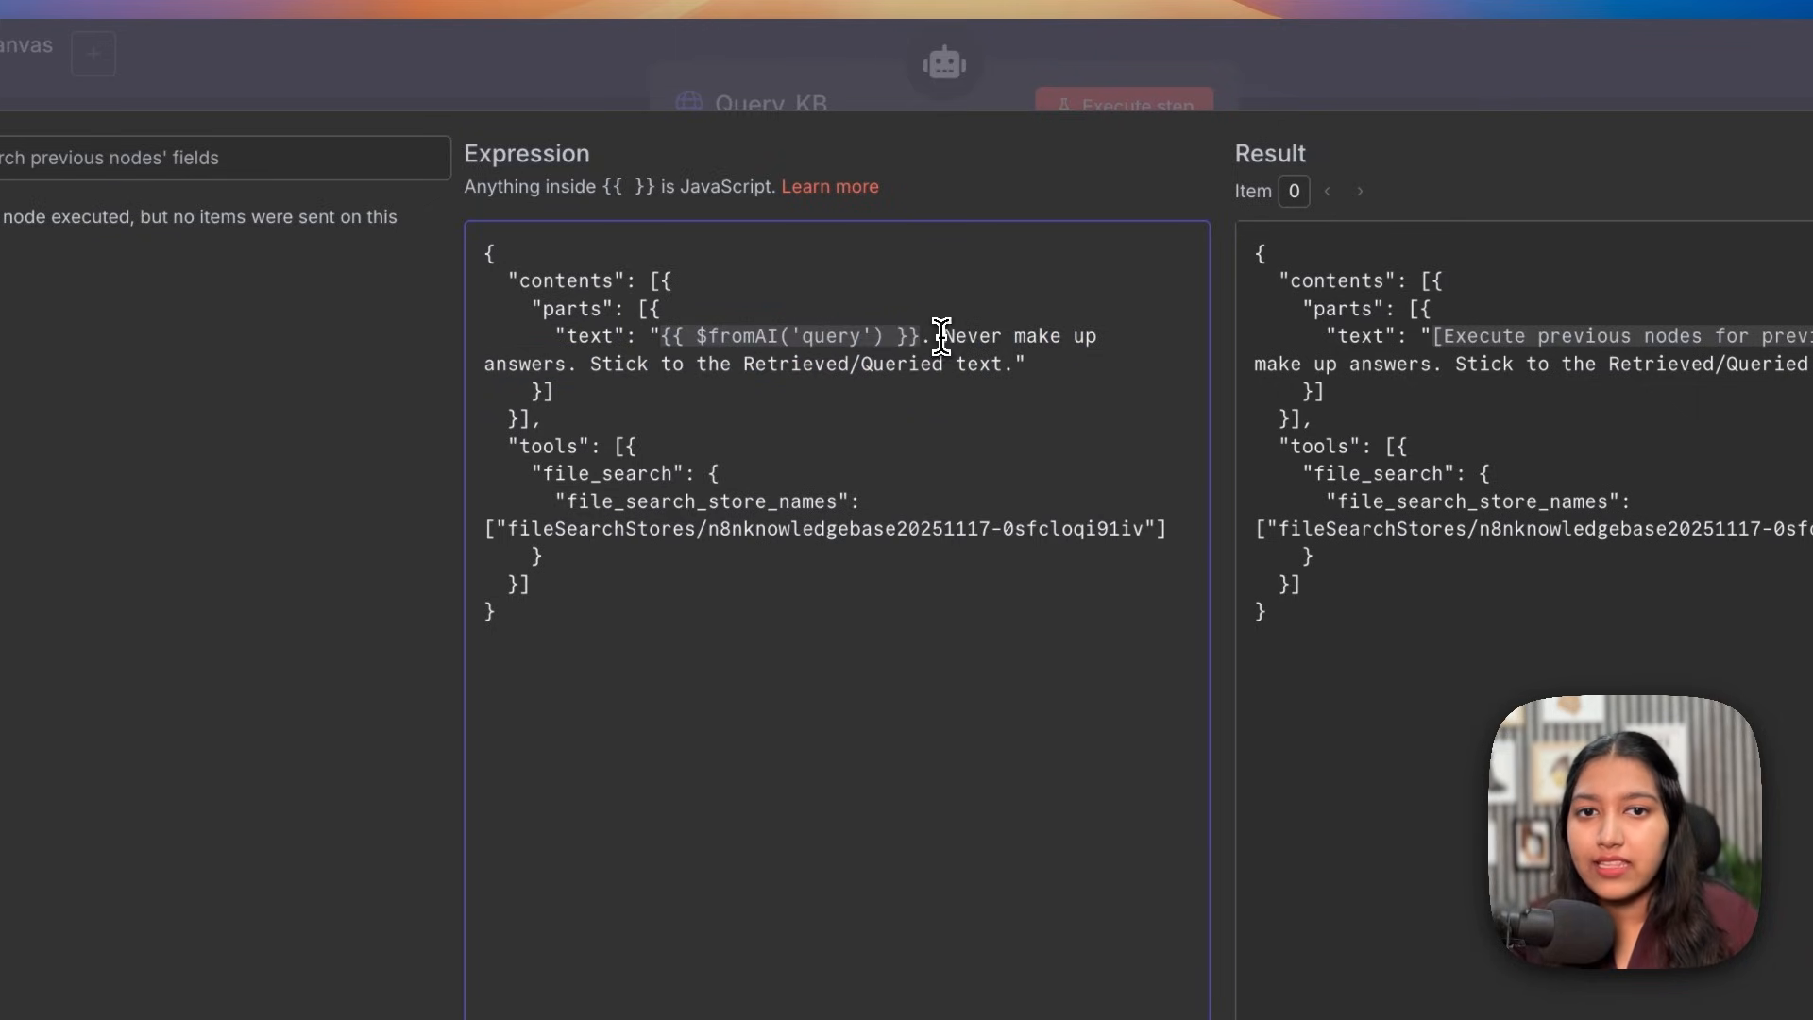
pyautogui.moveTo(941, 337); pyautogui.dragTo(1068, 338)
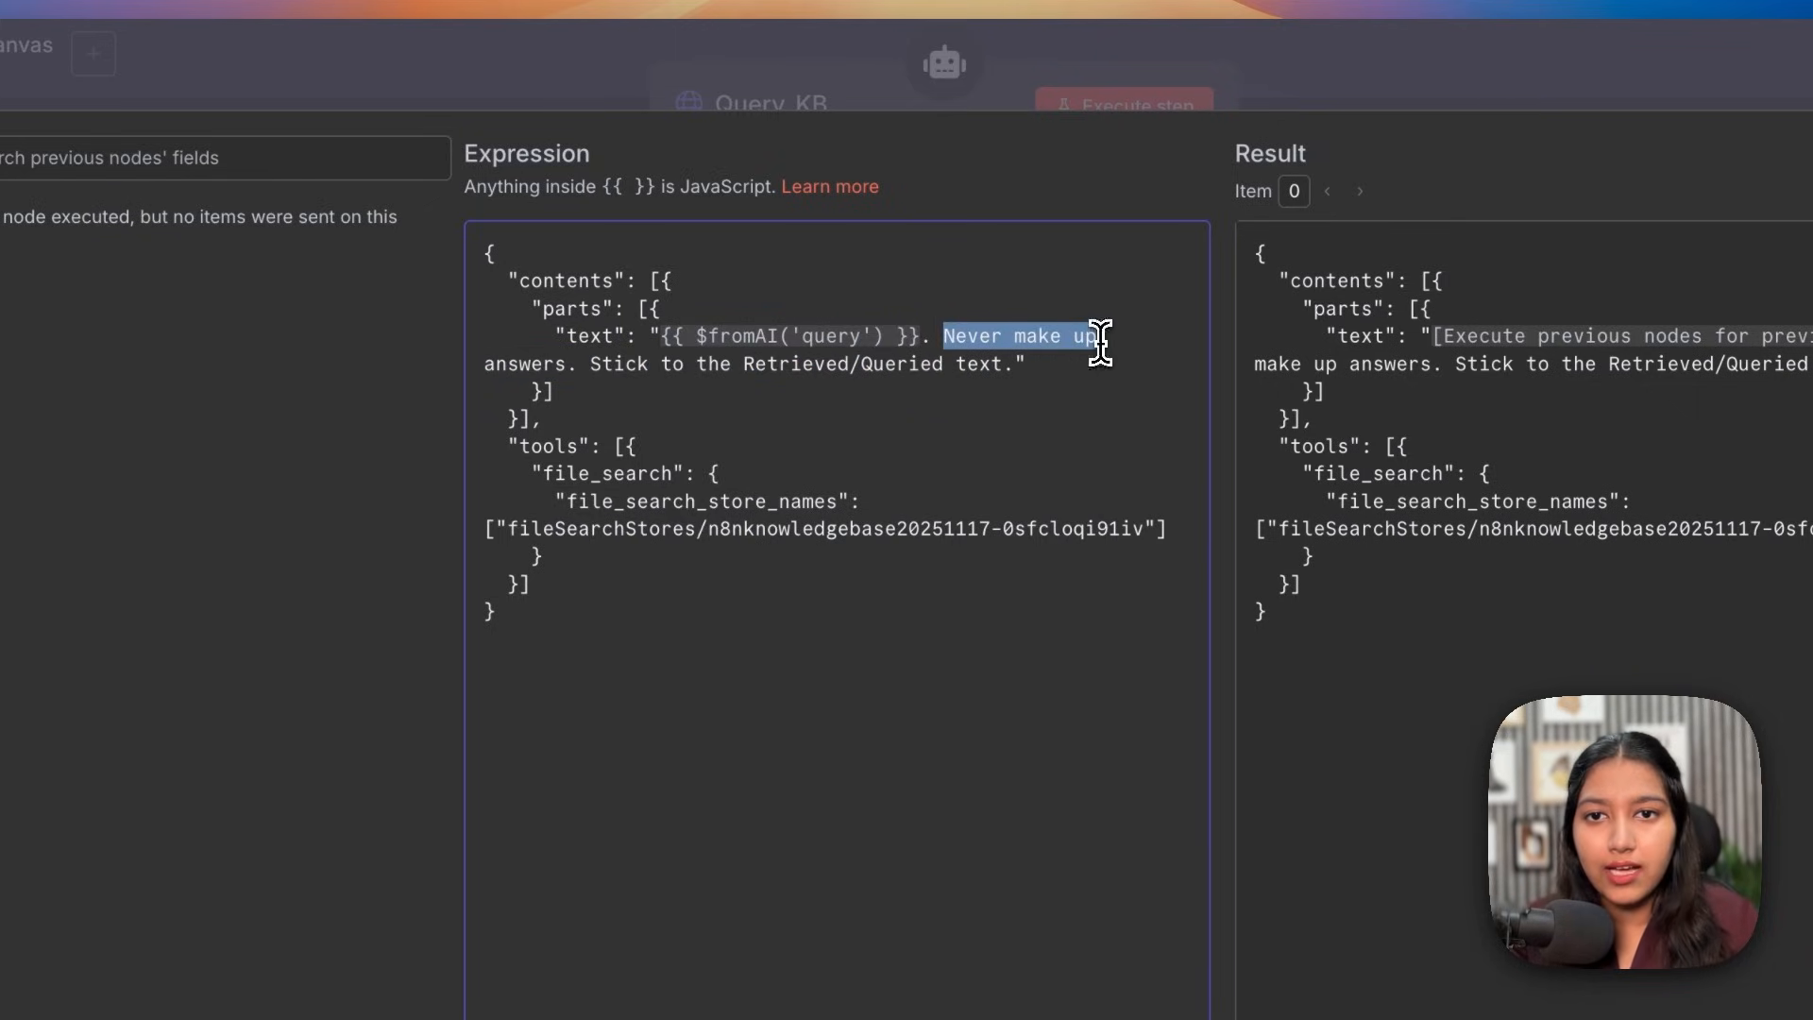
pyautogui.moveTo(601, 365); pyautogui.dragTo(941, 364)
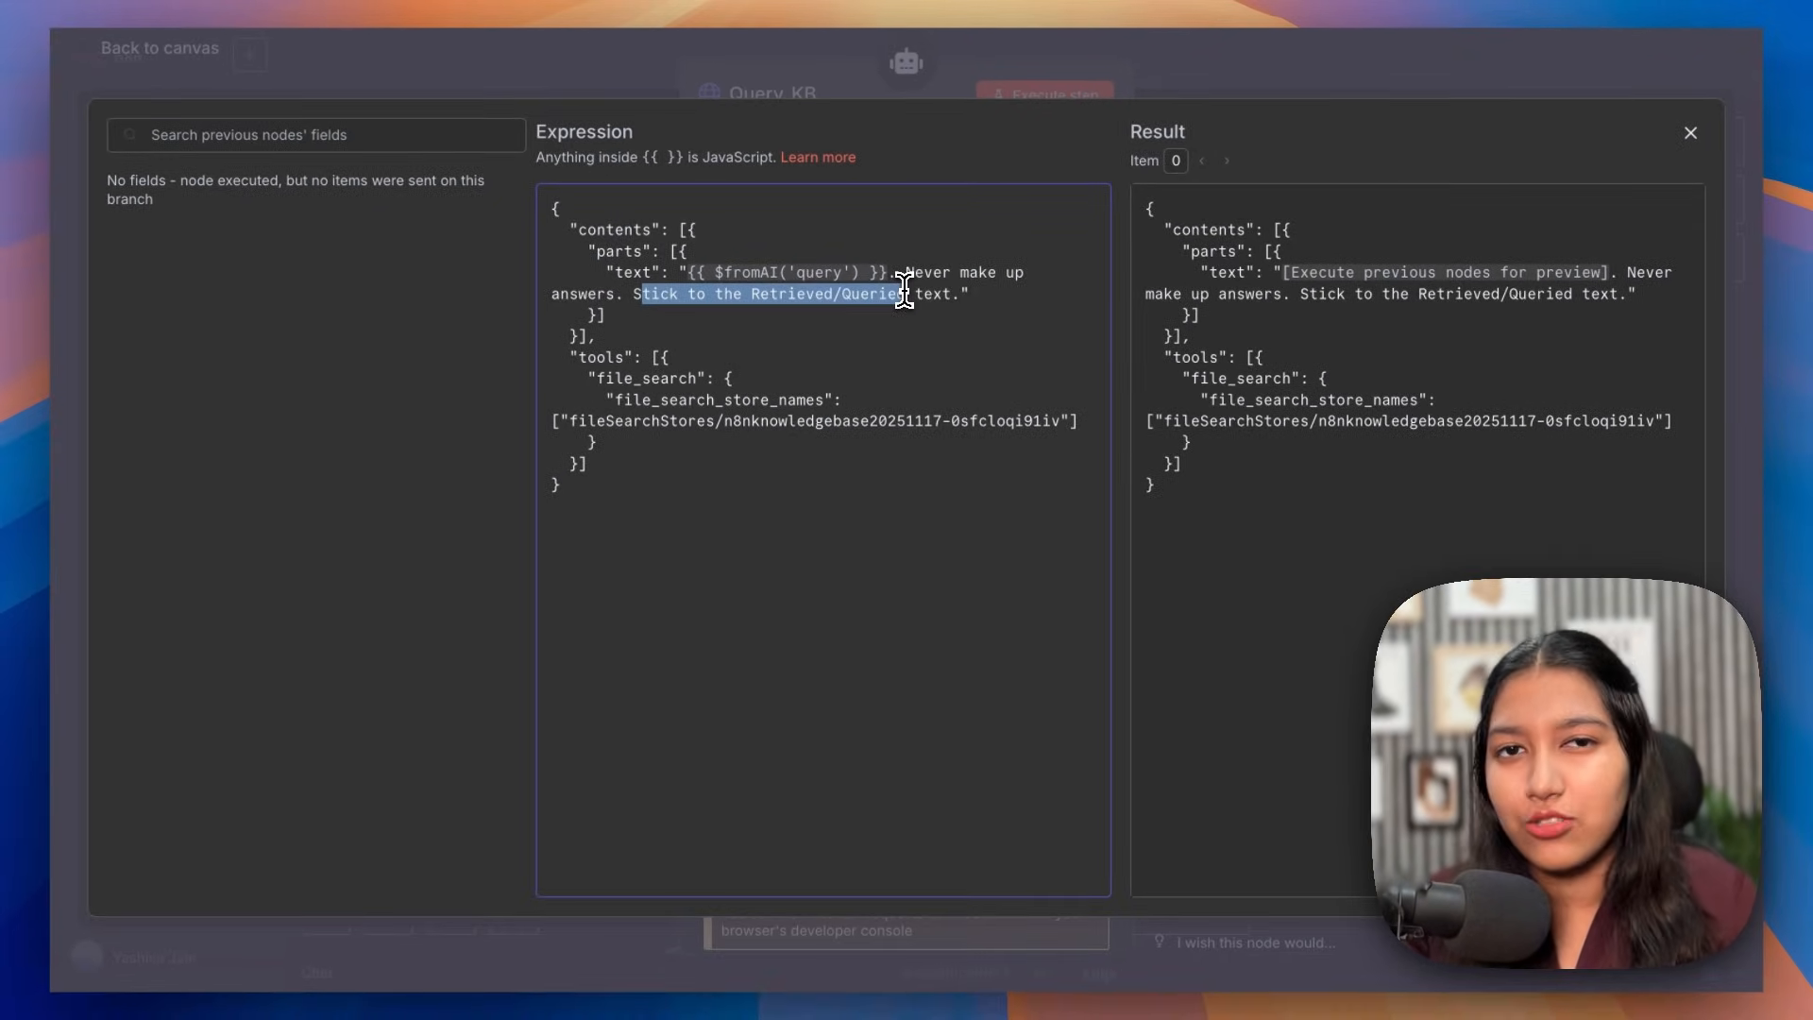
pyautogui.click(894, 271)
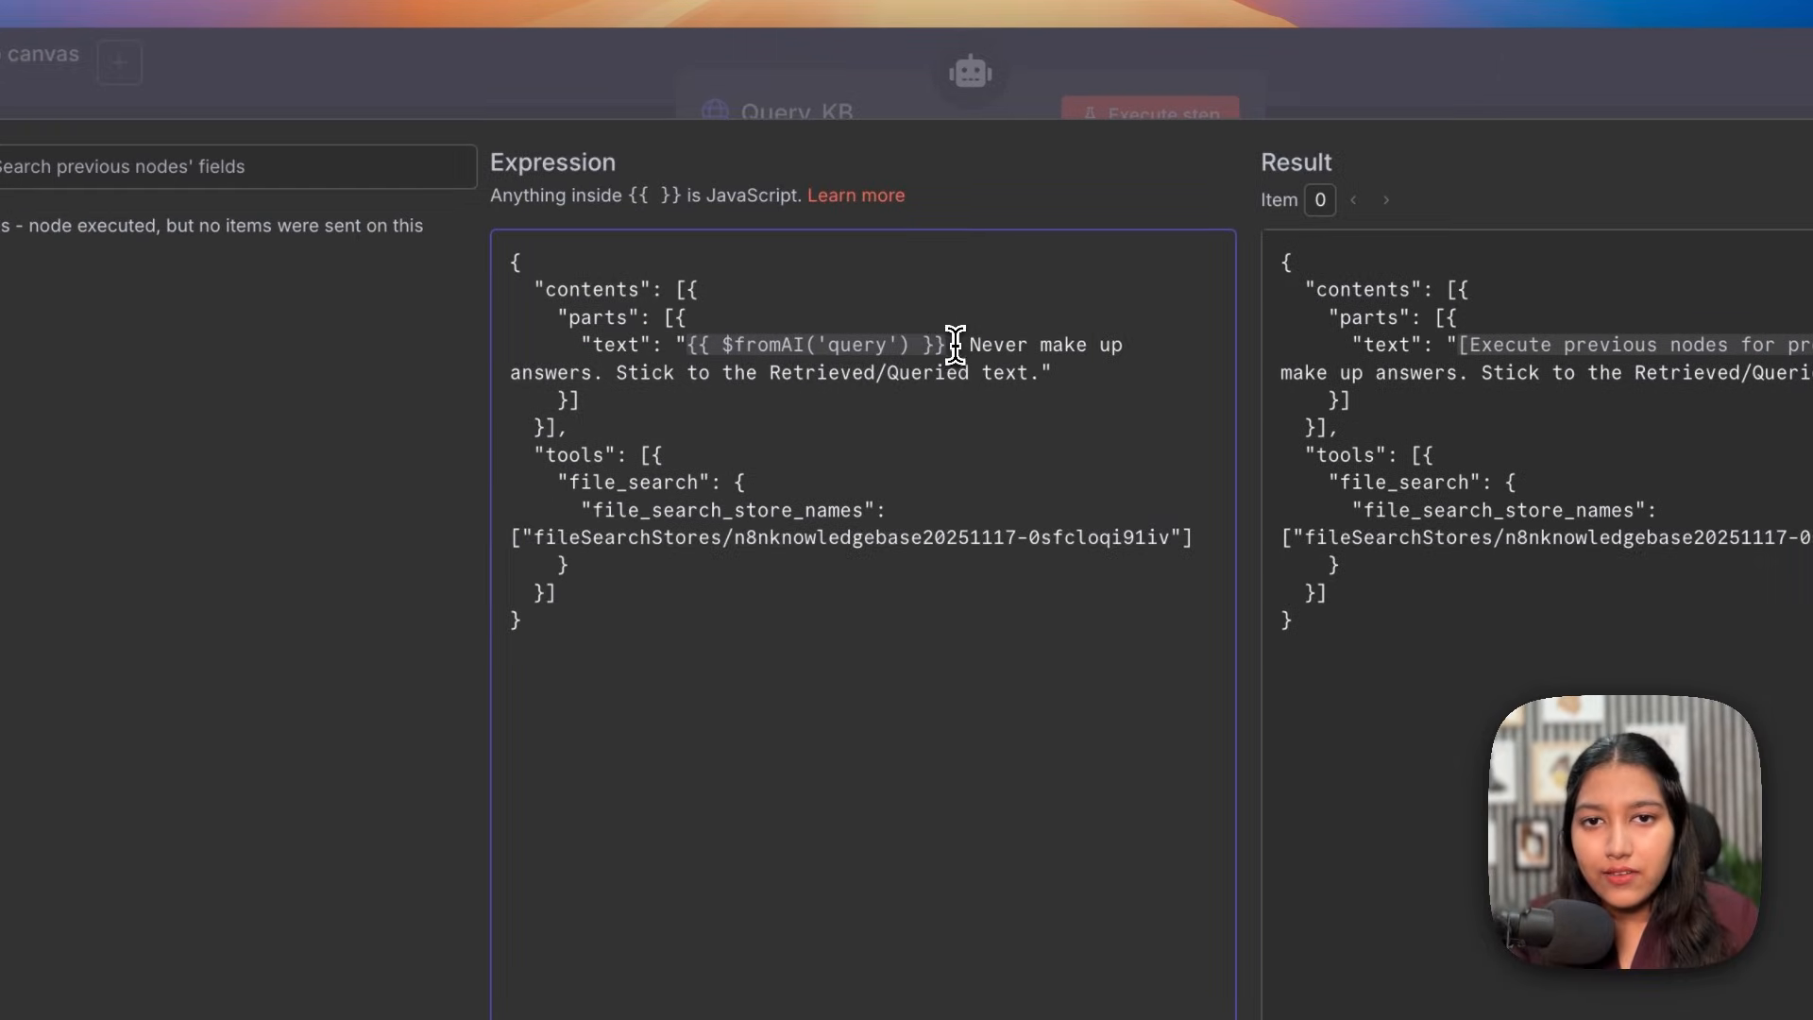
# Step: Review the $fromAI('query') placeholder and the file_search_store_names entry in the body
pyautogui.moveTo(956, 345); pyautogui.dragTo(686, 345)
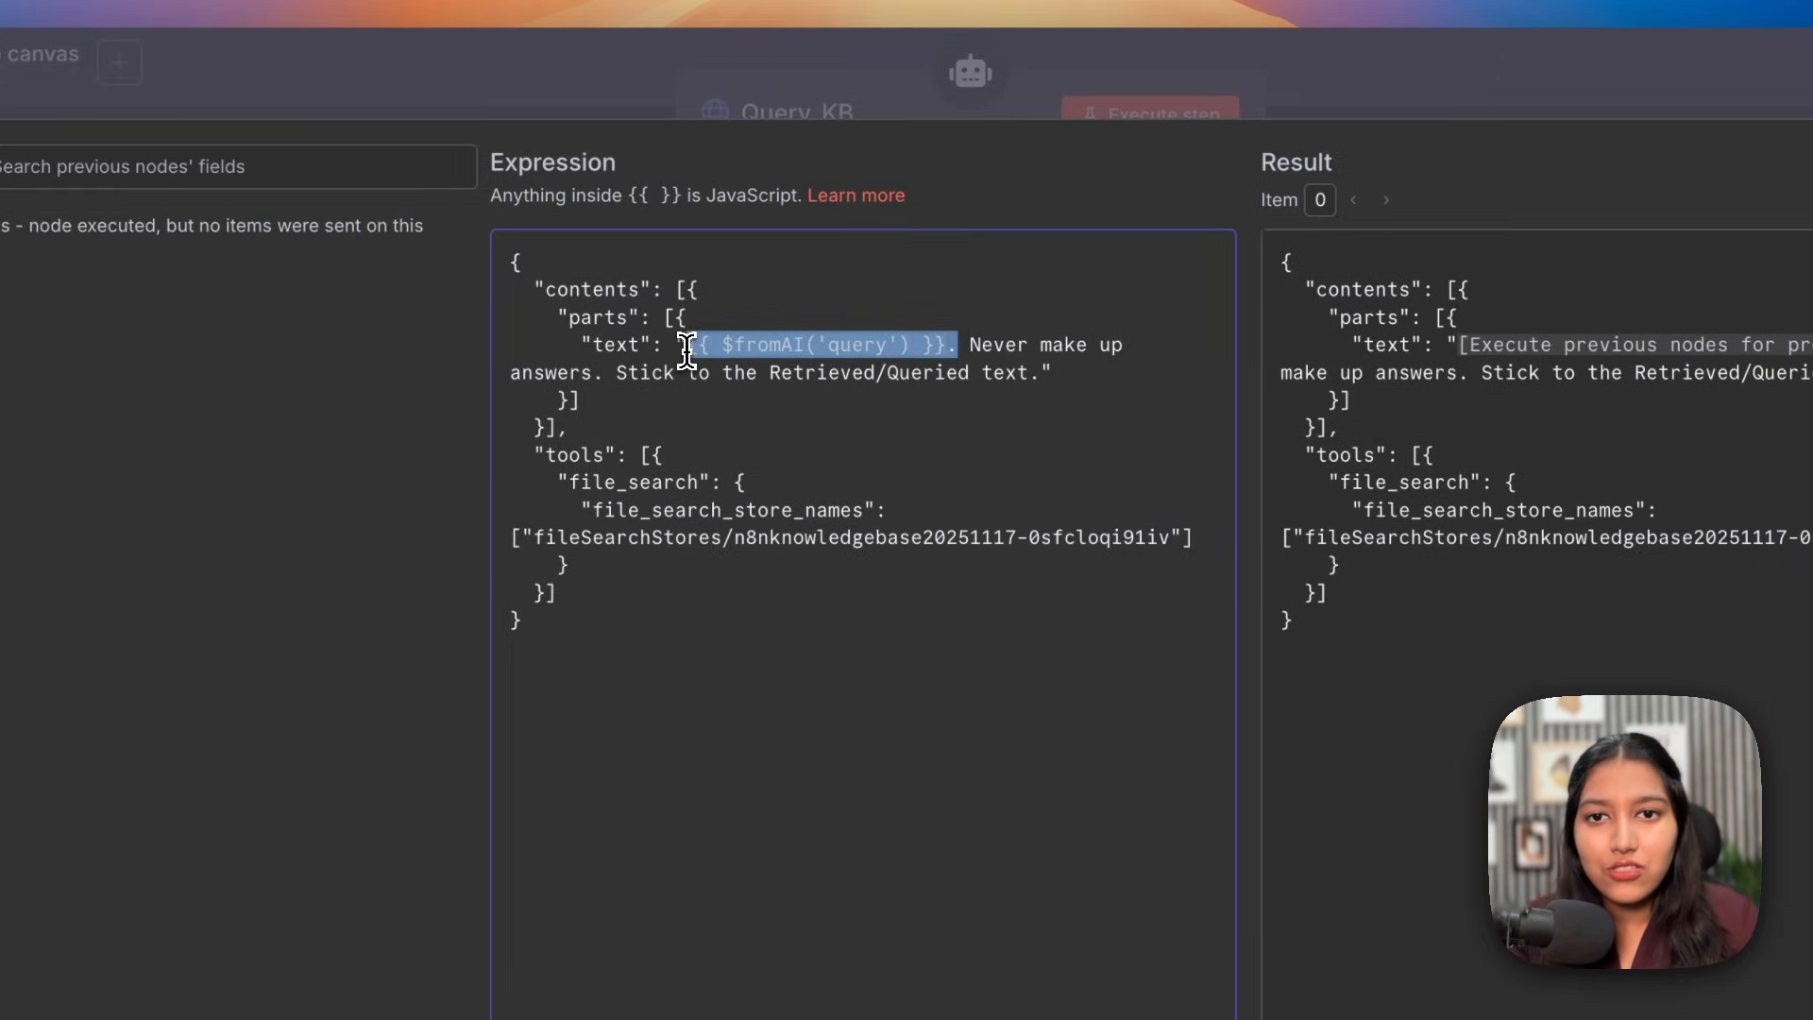
pyautogui.click(736, 348)
pyautogui.moveTo(736, 347); pyautogui.dragTo(686, 354)
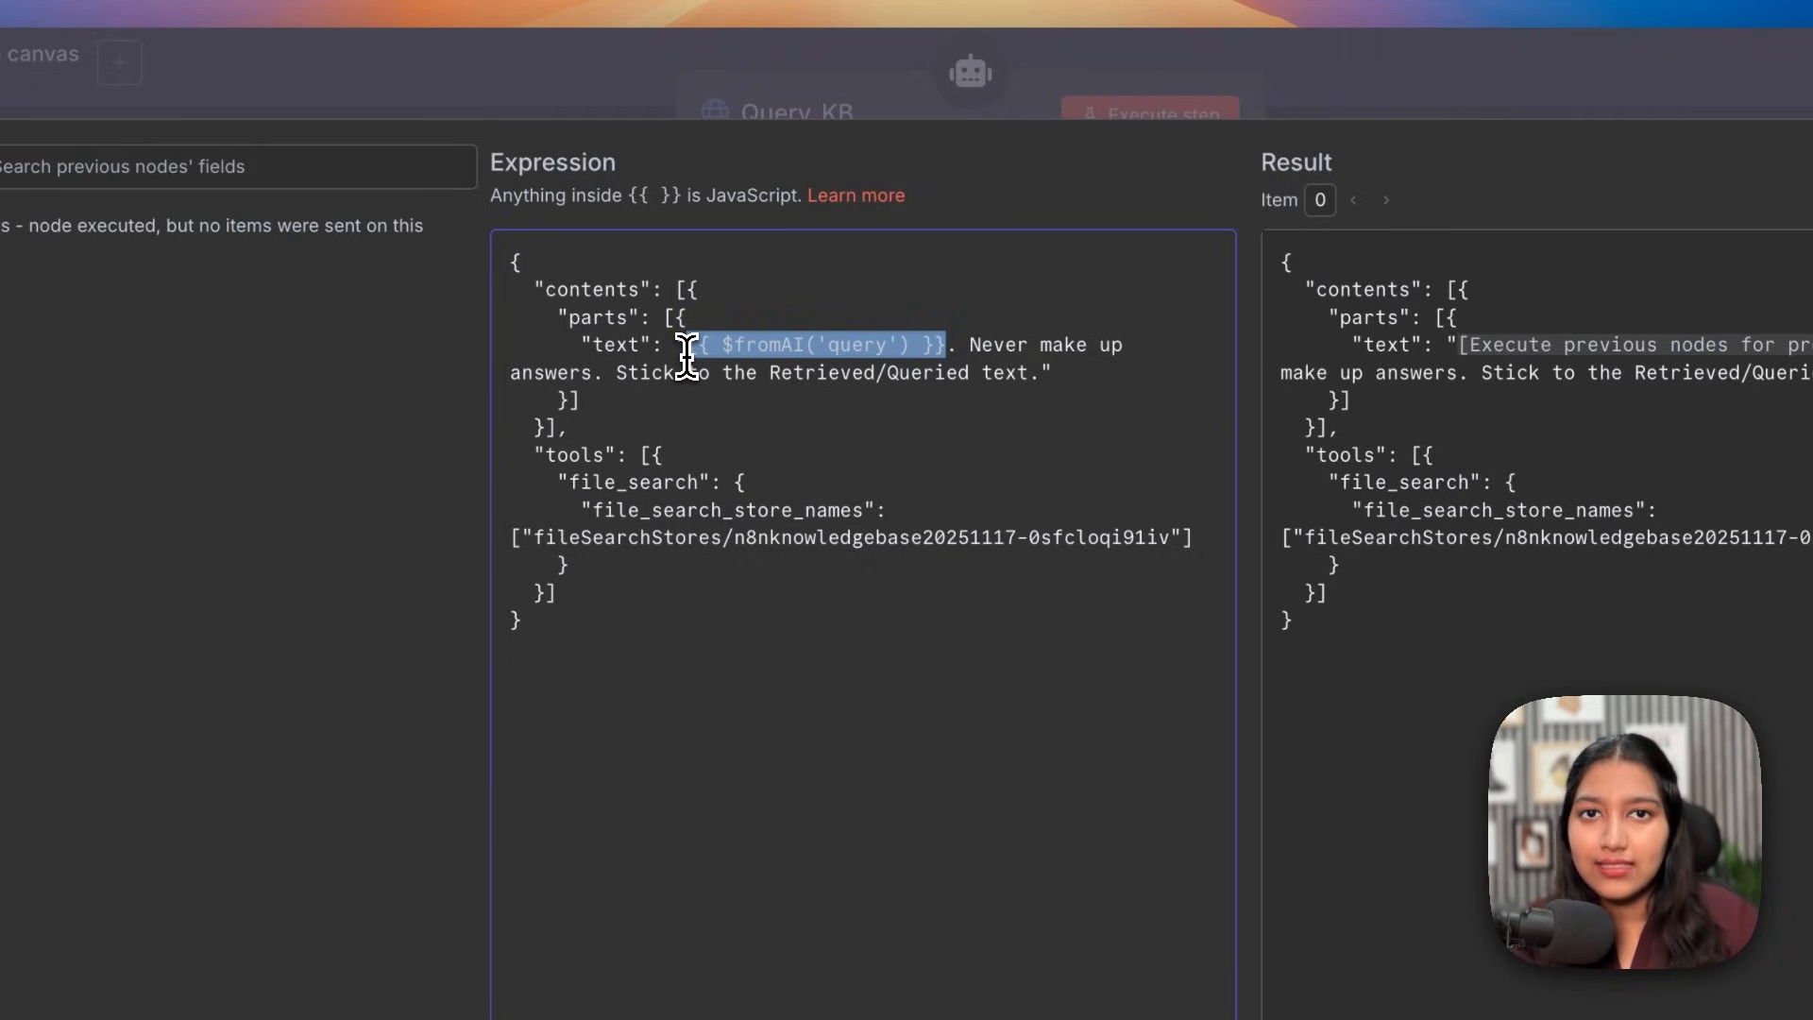
pyautogui.click(951, 351)
pyautogui.moveTo(947, 342); pyautogui.dragTo(689, 338)
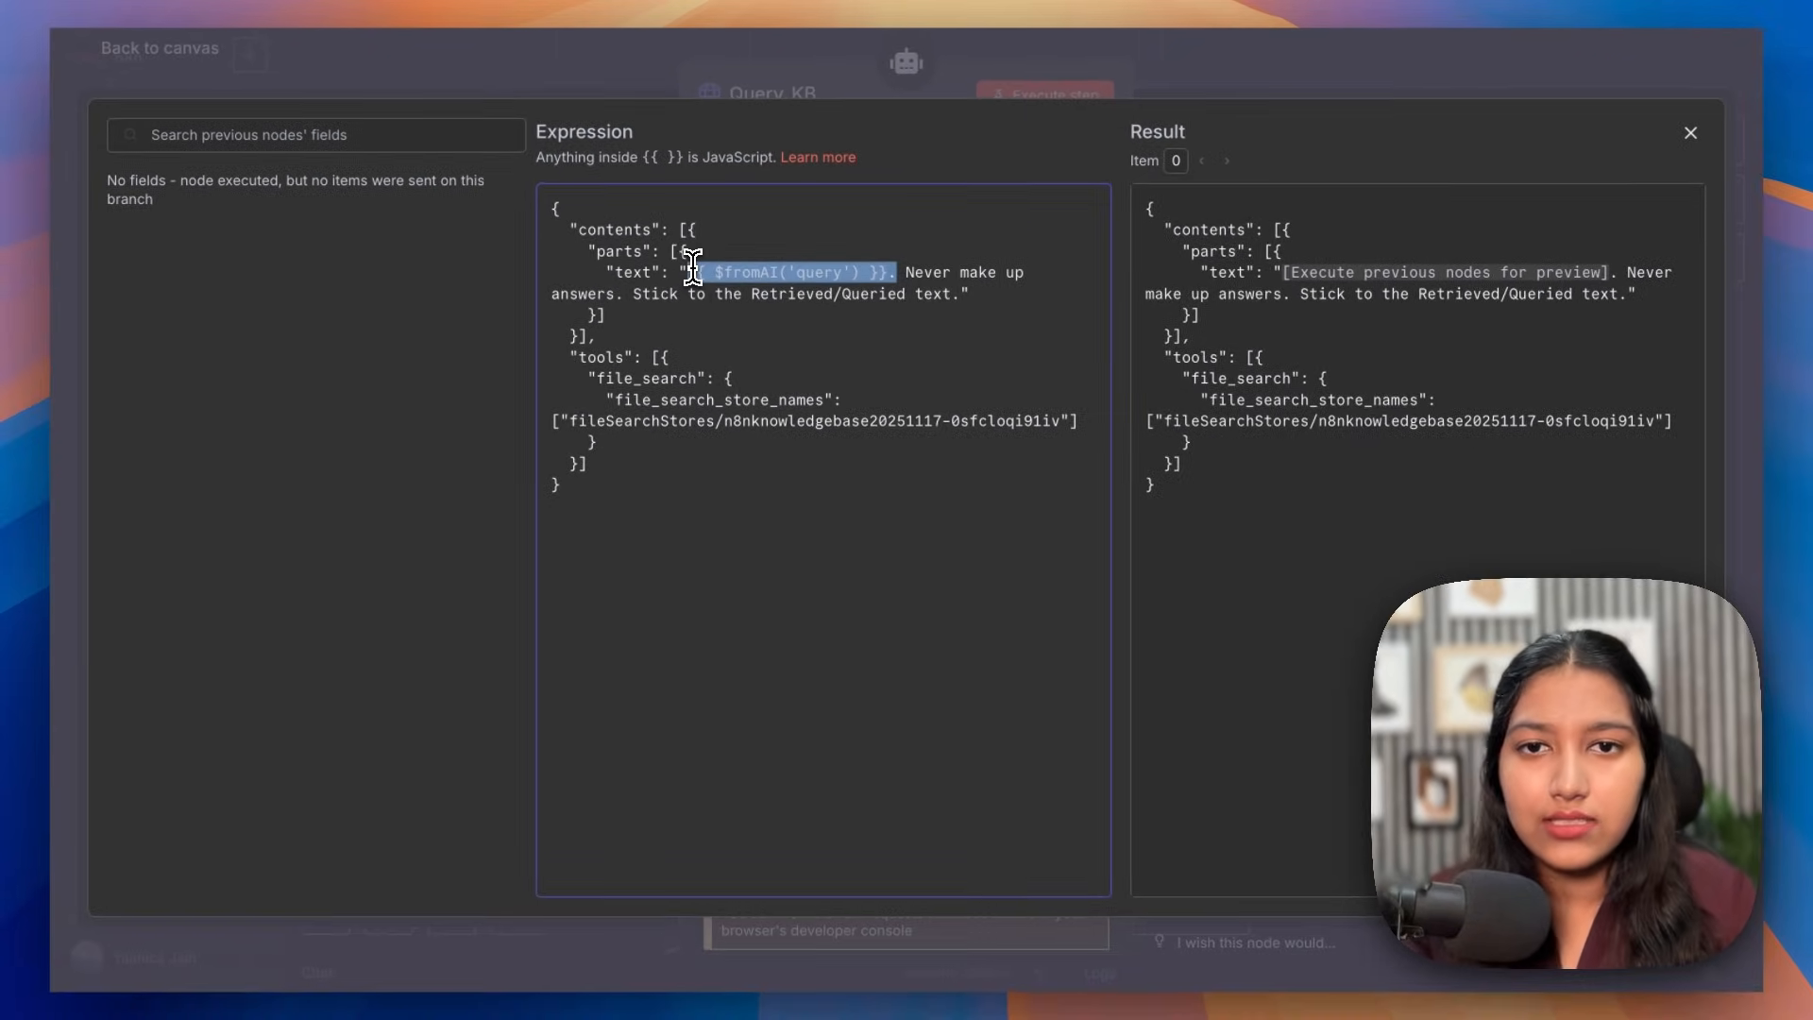
pyautogui.click(642, 364)
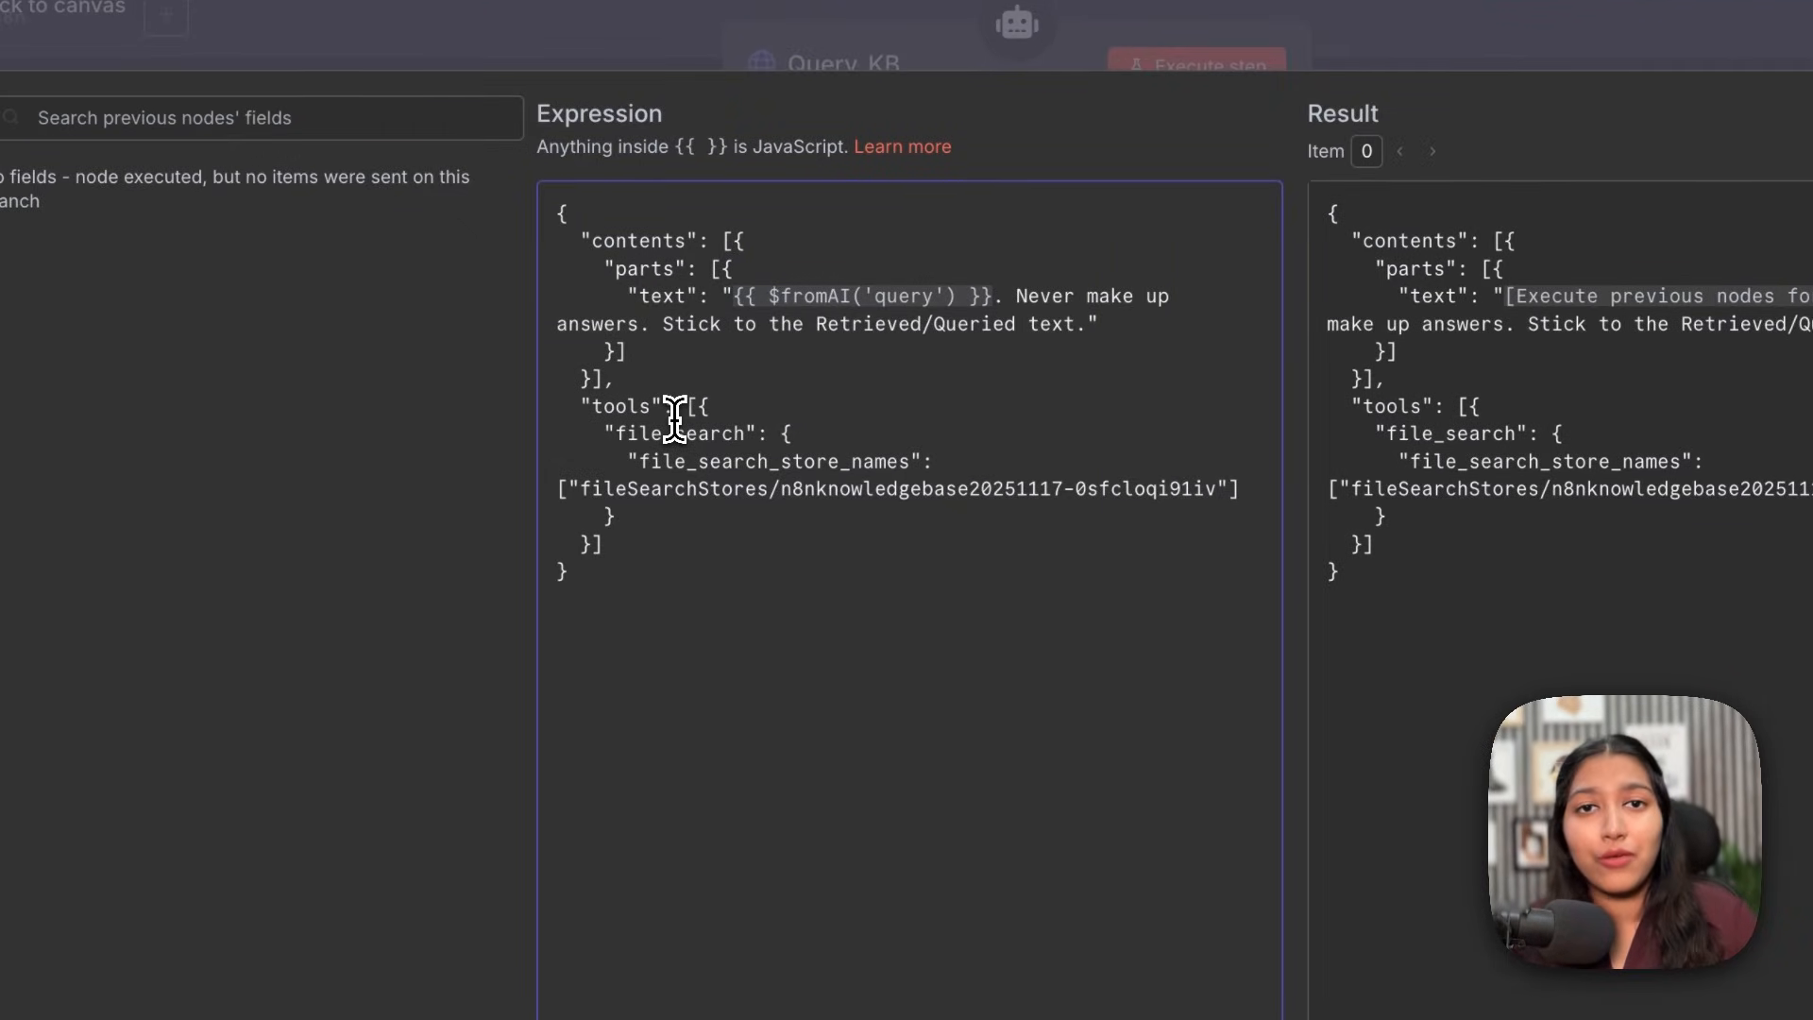
pyautogui.moveTo(627, 435); pyautogui.dragTo(742, 439)
pyautogui.moveTo(639, 461); pyautogui.dragTo(877, 465)
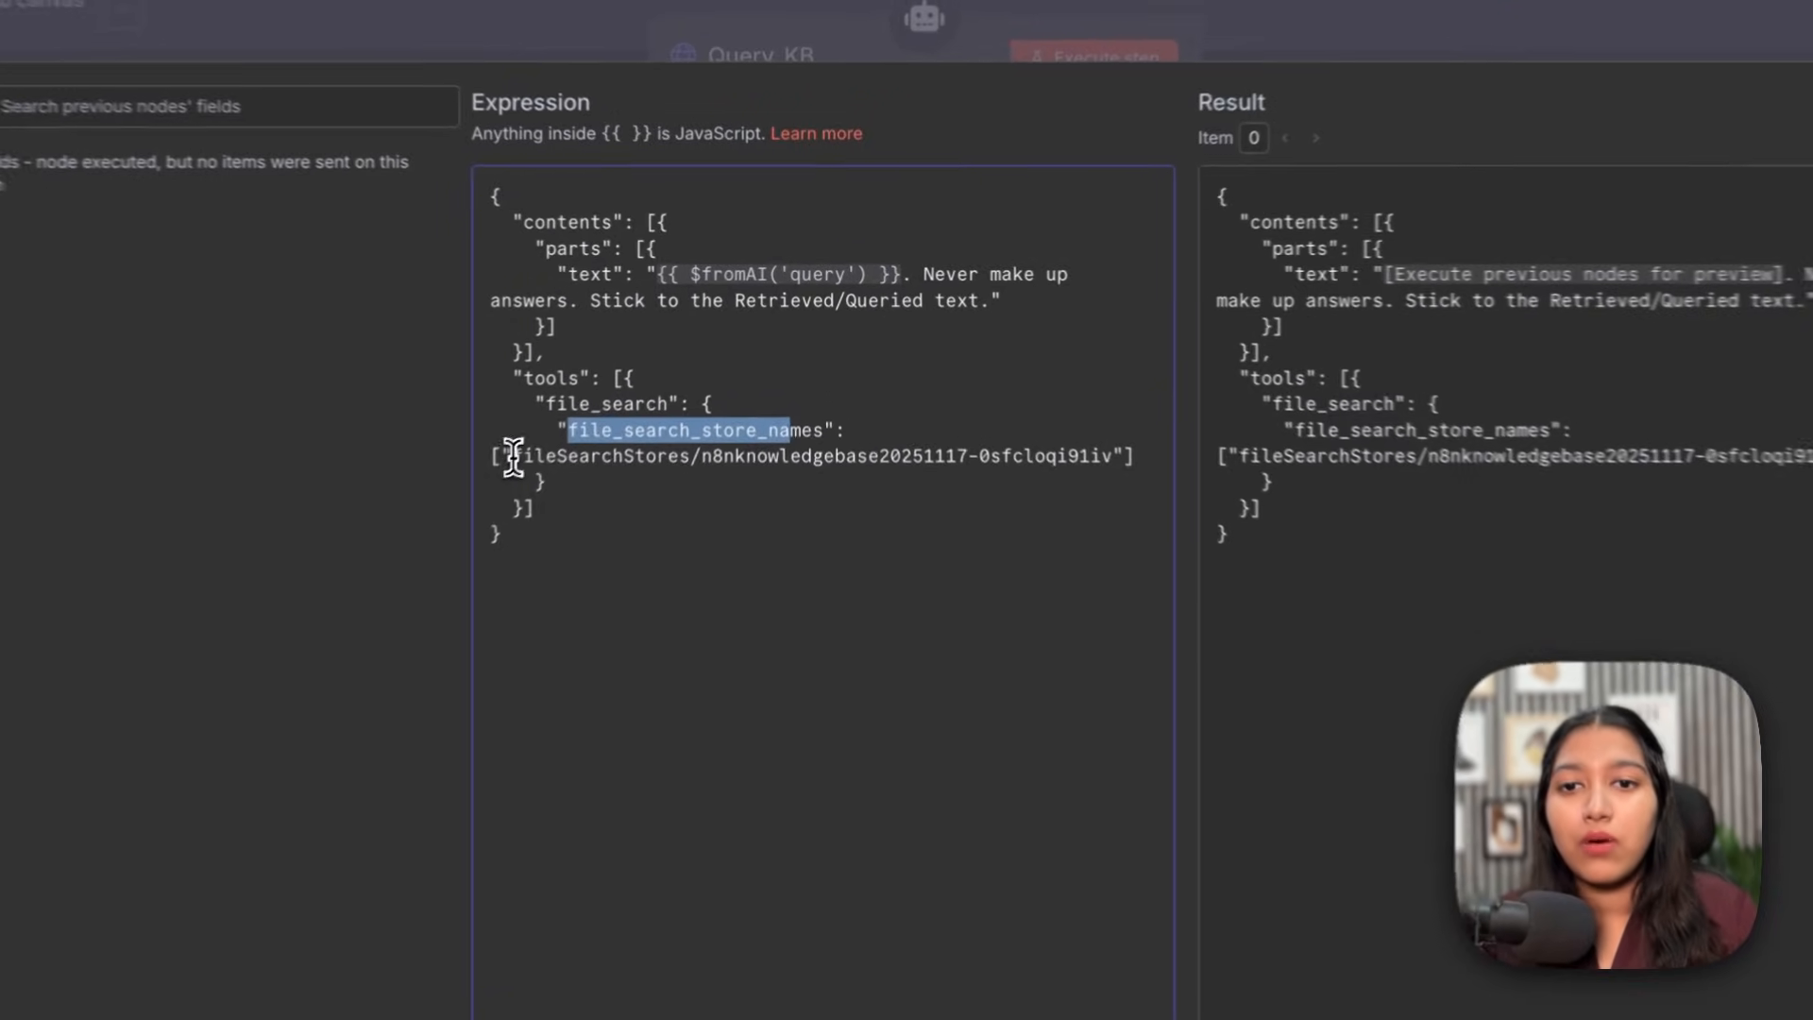
# Step: Replace the old store path with n8nknowledgebase20251118-mfqqtprztcdr and close the expression editor
pyautogui.moveTo(570, 422); pyautogui.dragTo(1132, 469)
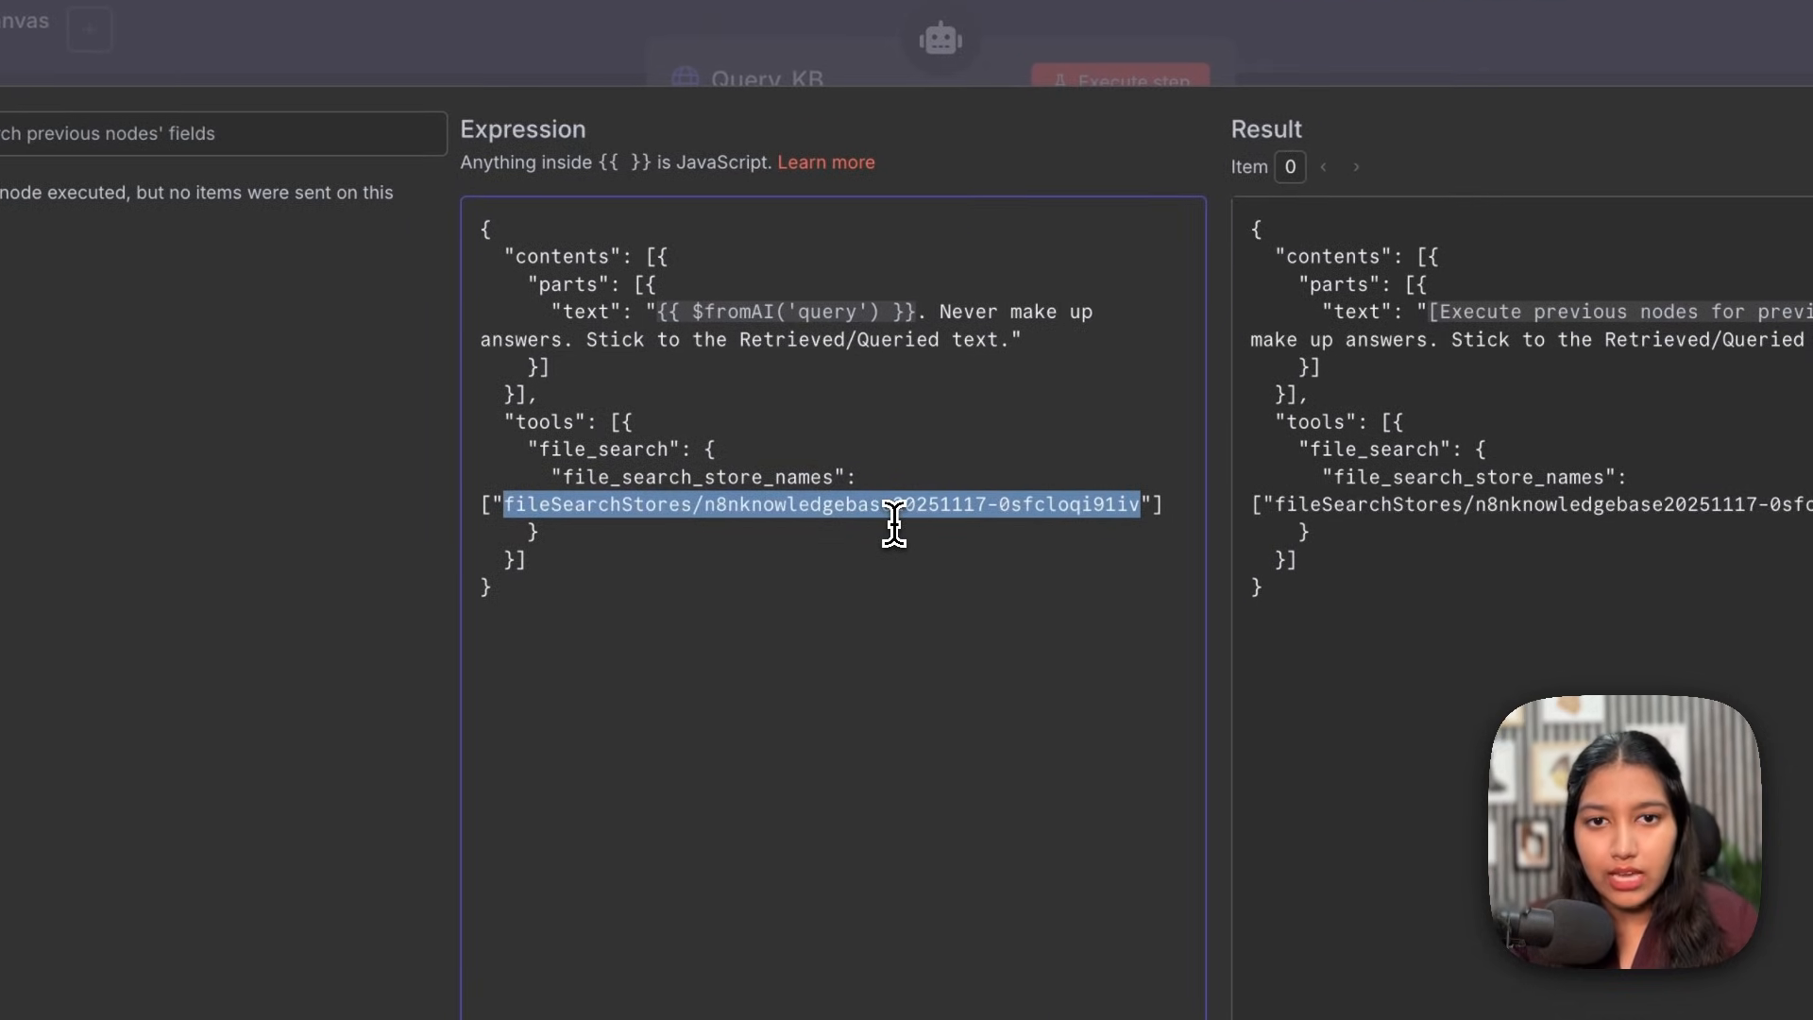
pyautogui.write('fileSearchStores/n8nknowledgebase20251118-mfqqtprztcdr')
pyautogui.moveTo(667, 505); pyautogui.dragTo(1138, 500)
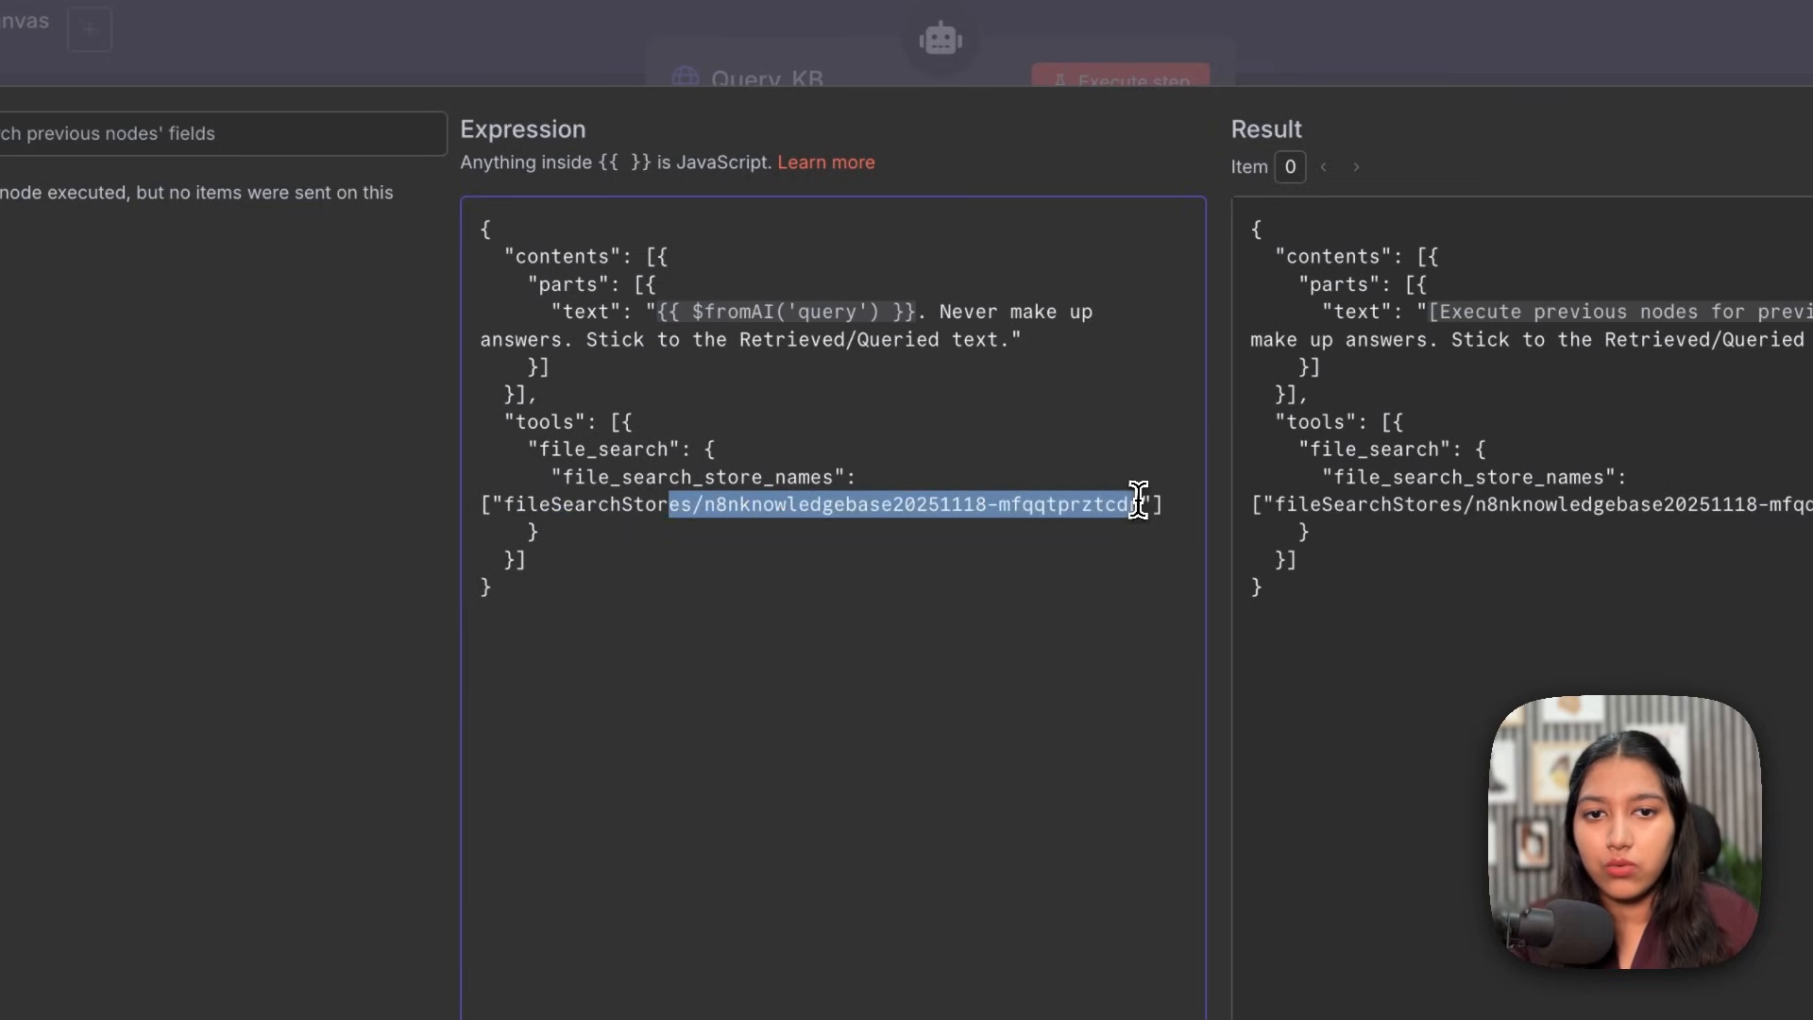
pyautogui.click(1141, 504)
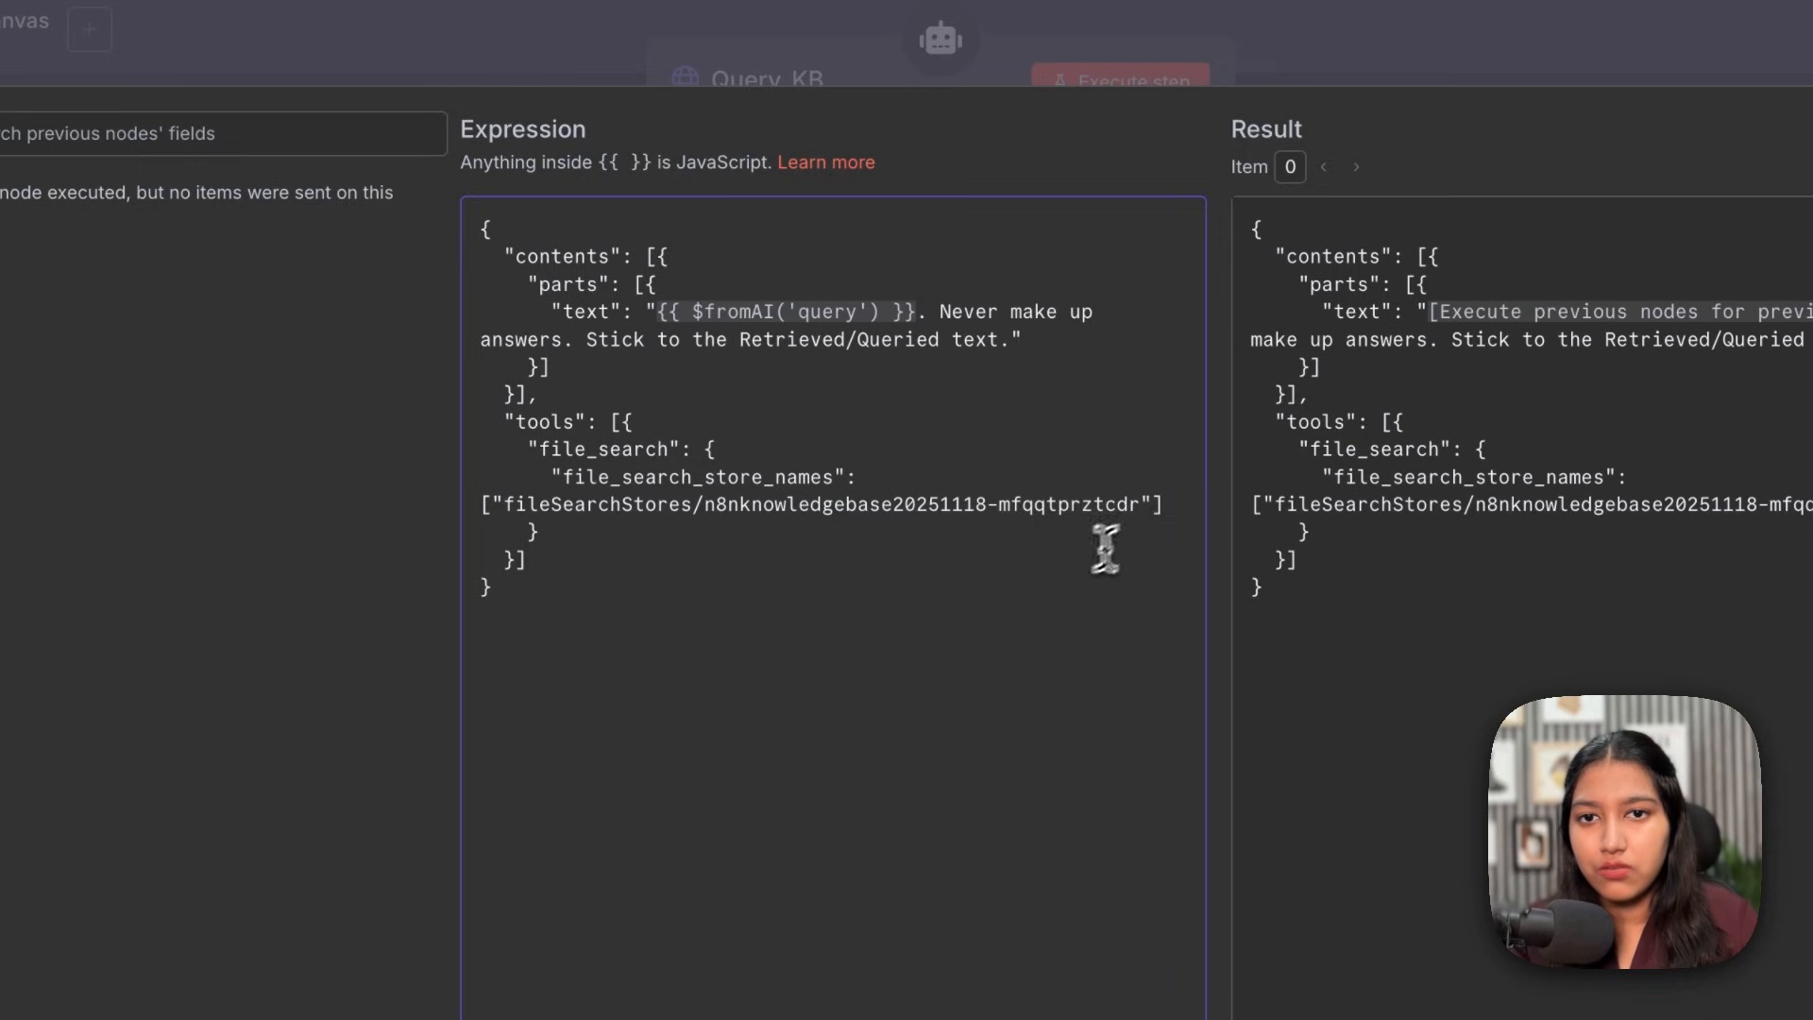
pyautogui.press('Escape')
pyautogui.scroll(3, 935, 512)
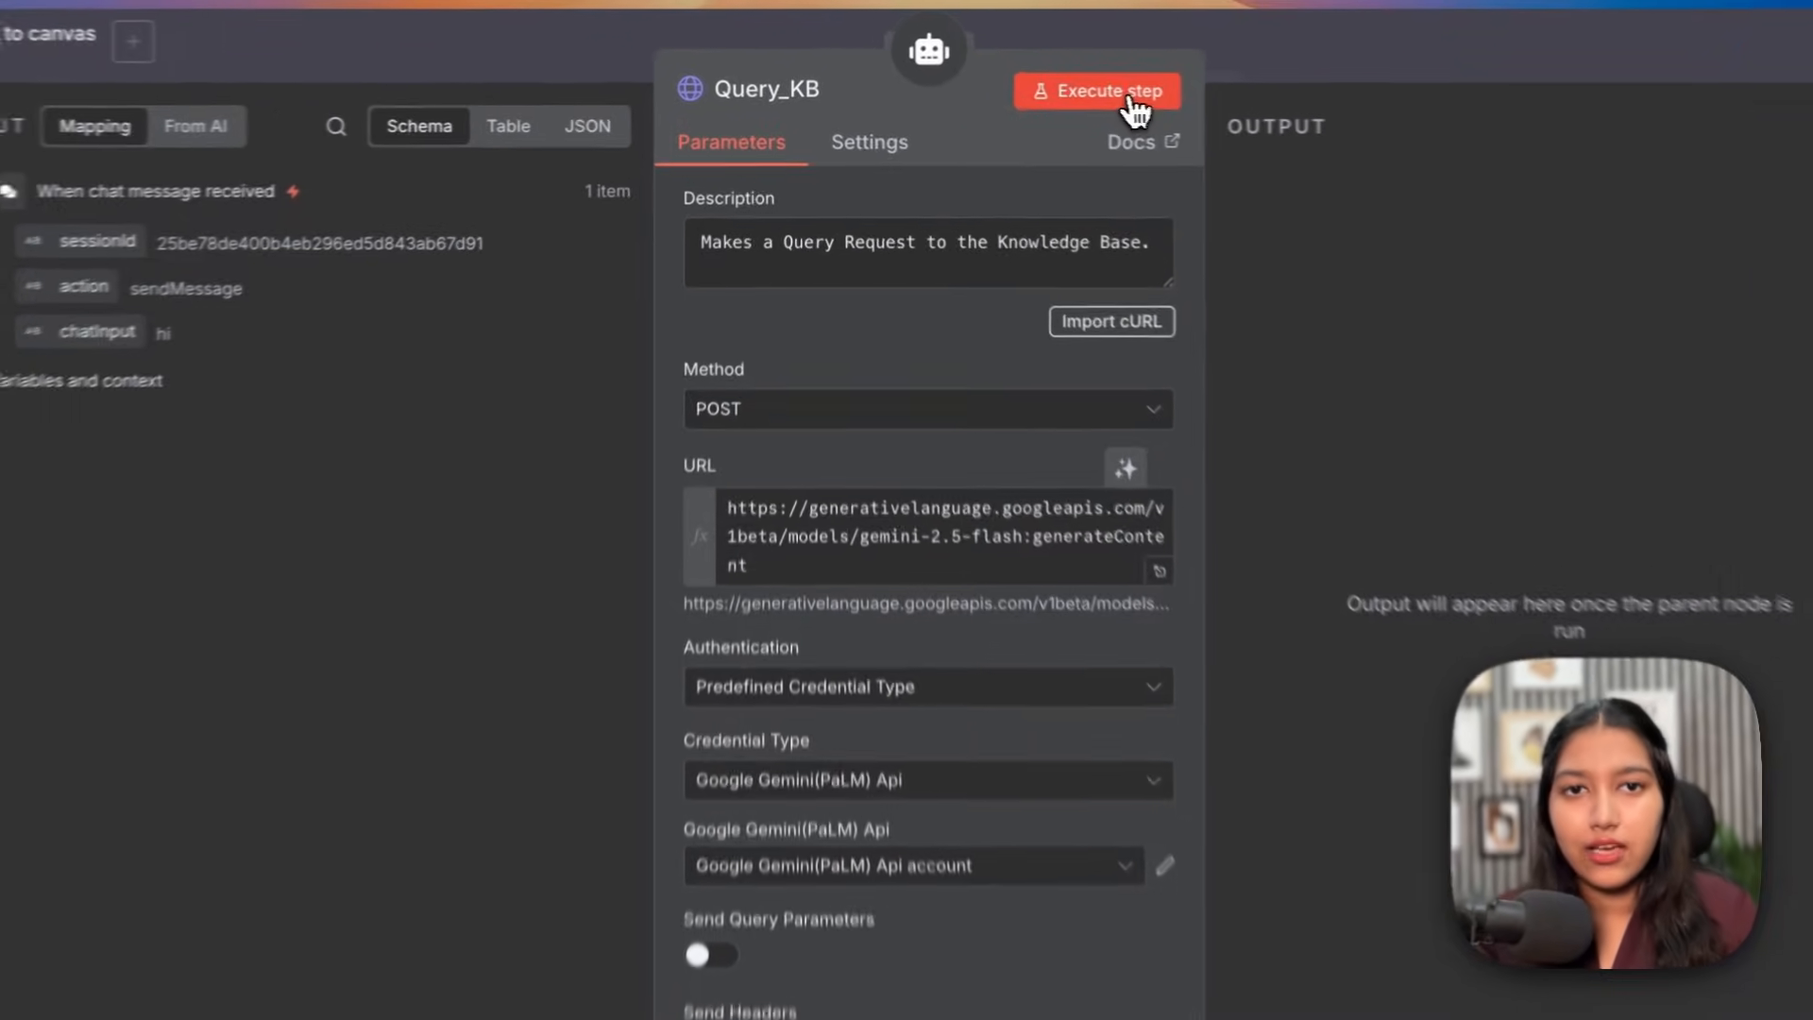
# Step: Start a Query_KB test and review the post-publish section of Content Creation SOP.pdf
pyautogui.click(1136, 112)
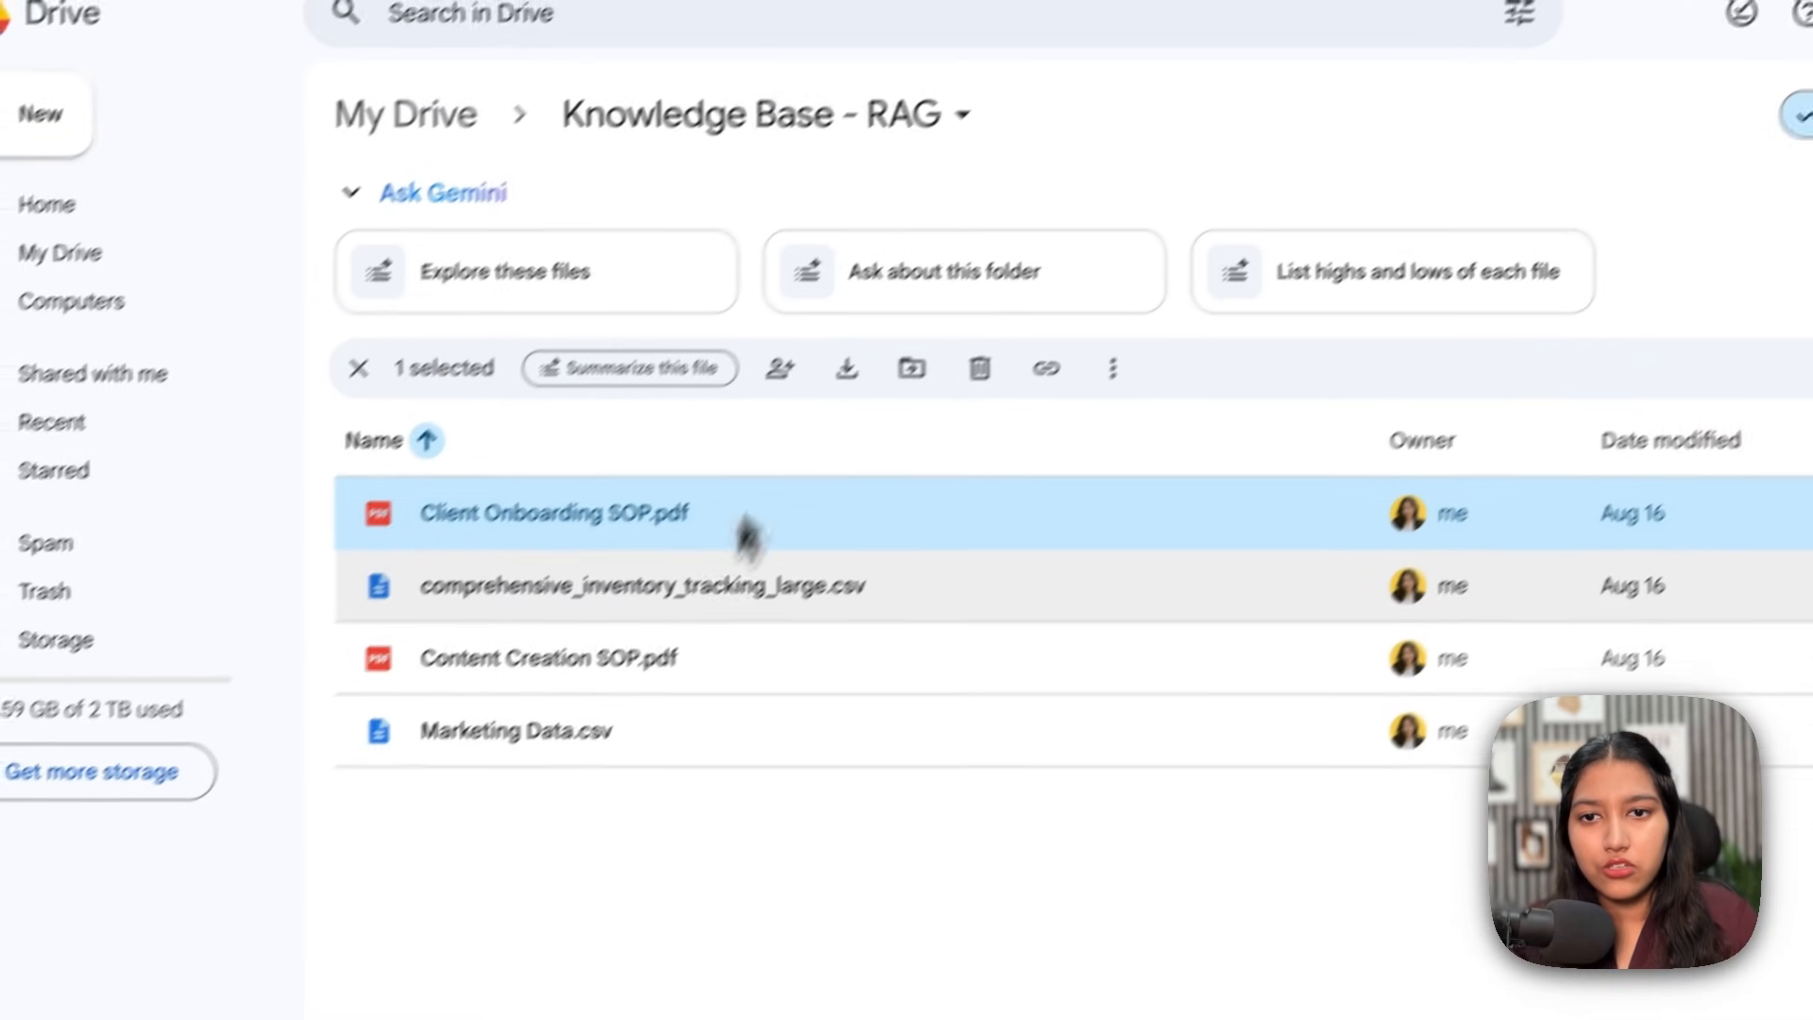
pyautogui.doubleClick(666, 661)
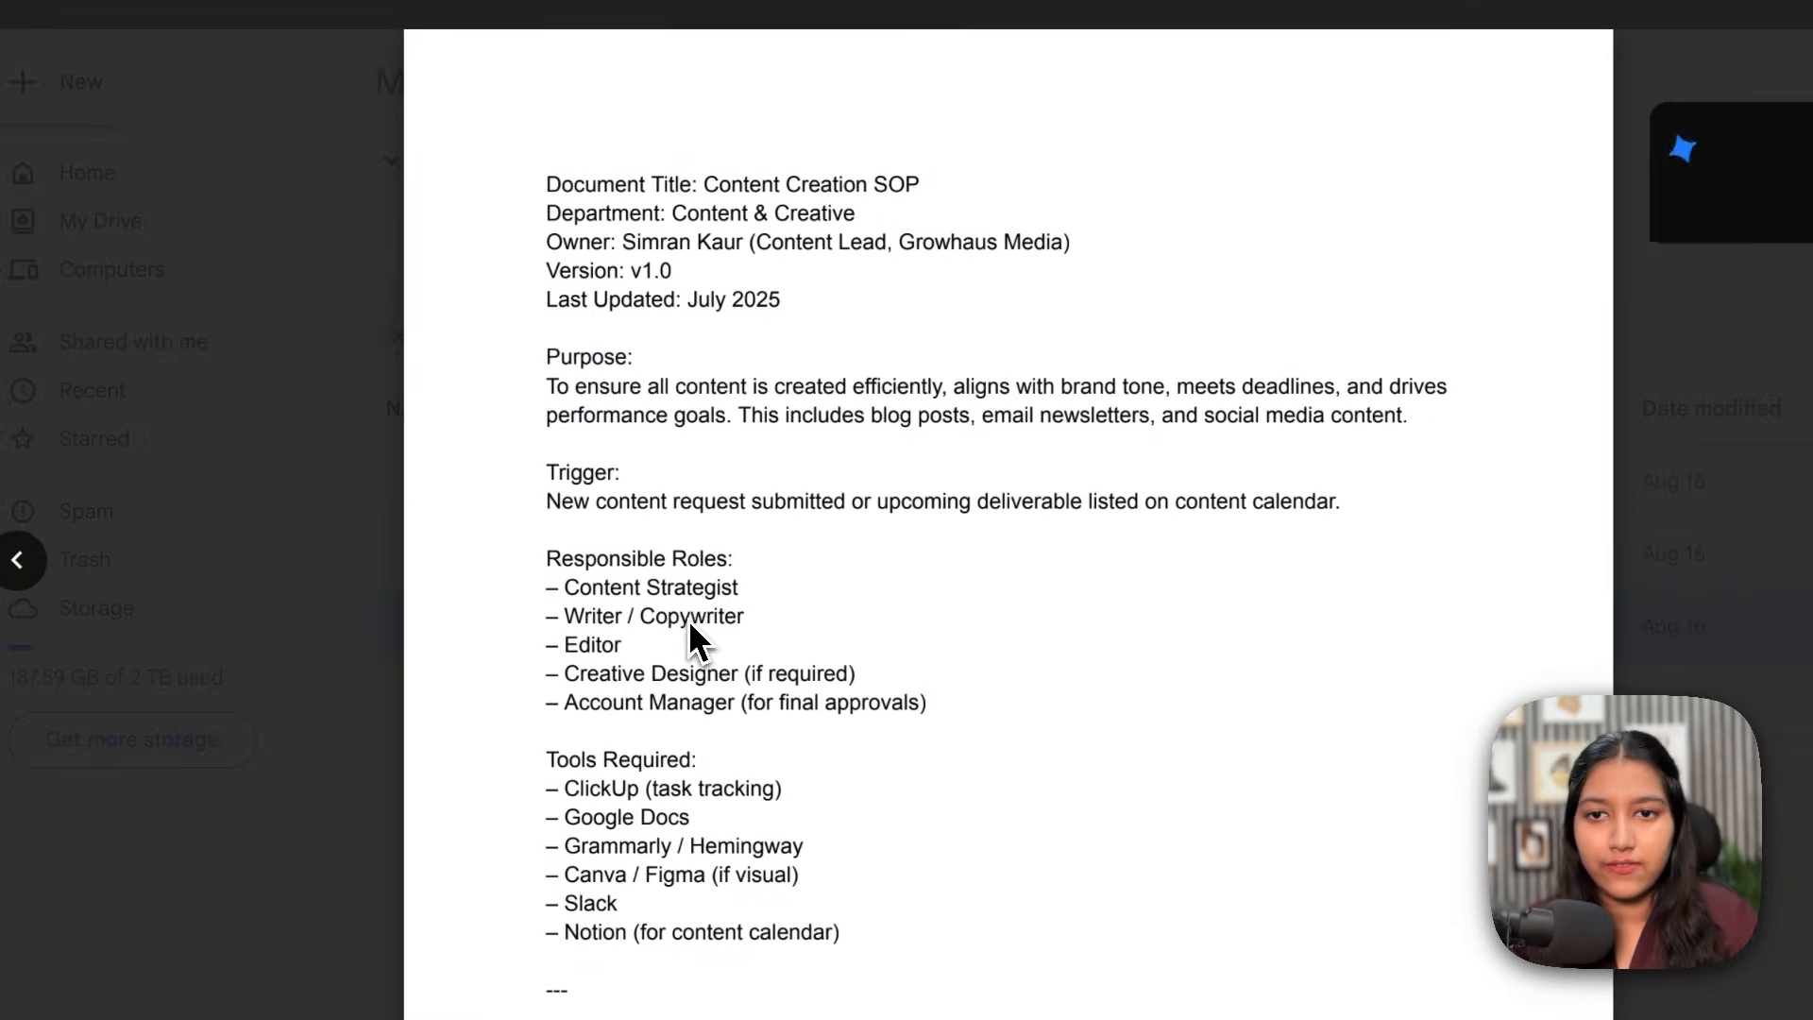
pyautogui.moveTo(488, 174); pyautogui.dragTo(860, 721)
pyautogui.click(860, 716)
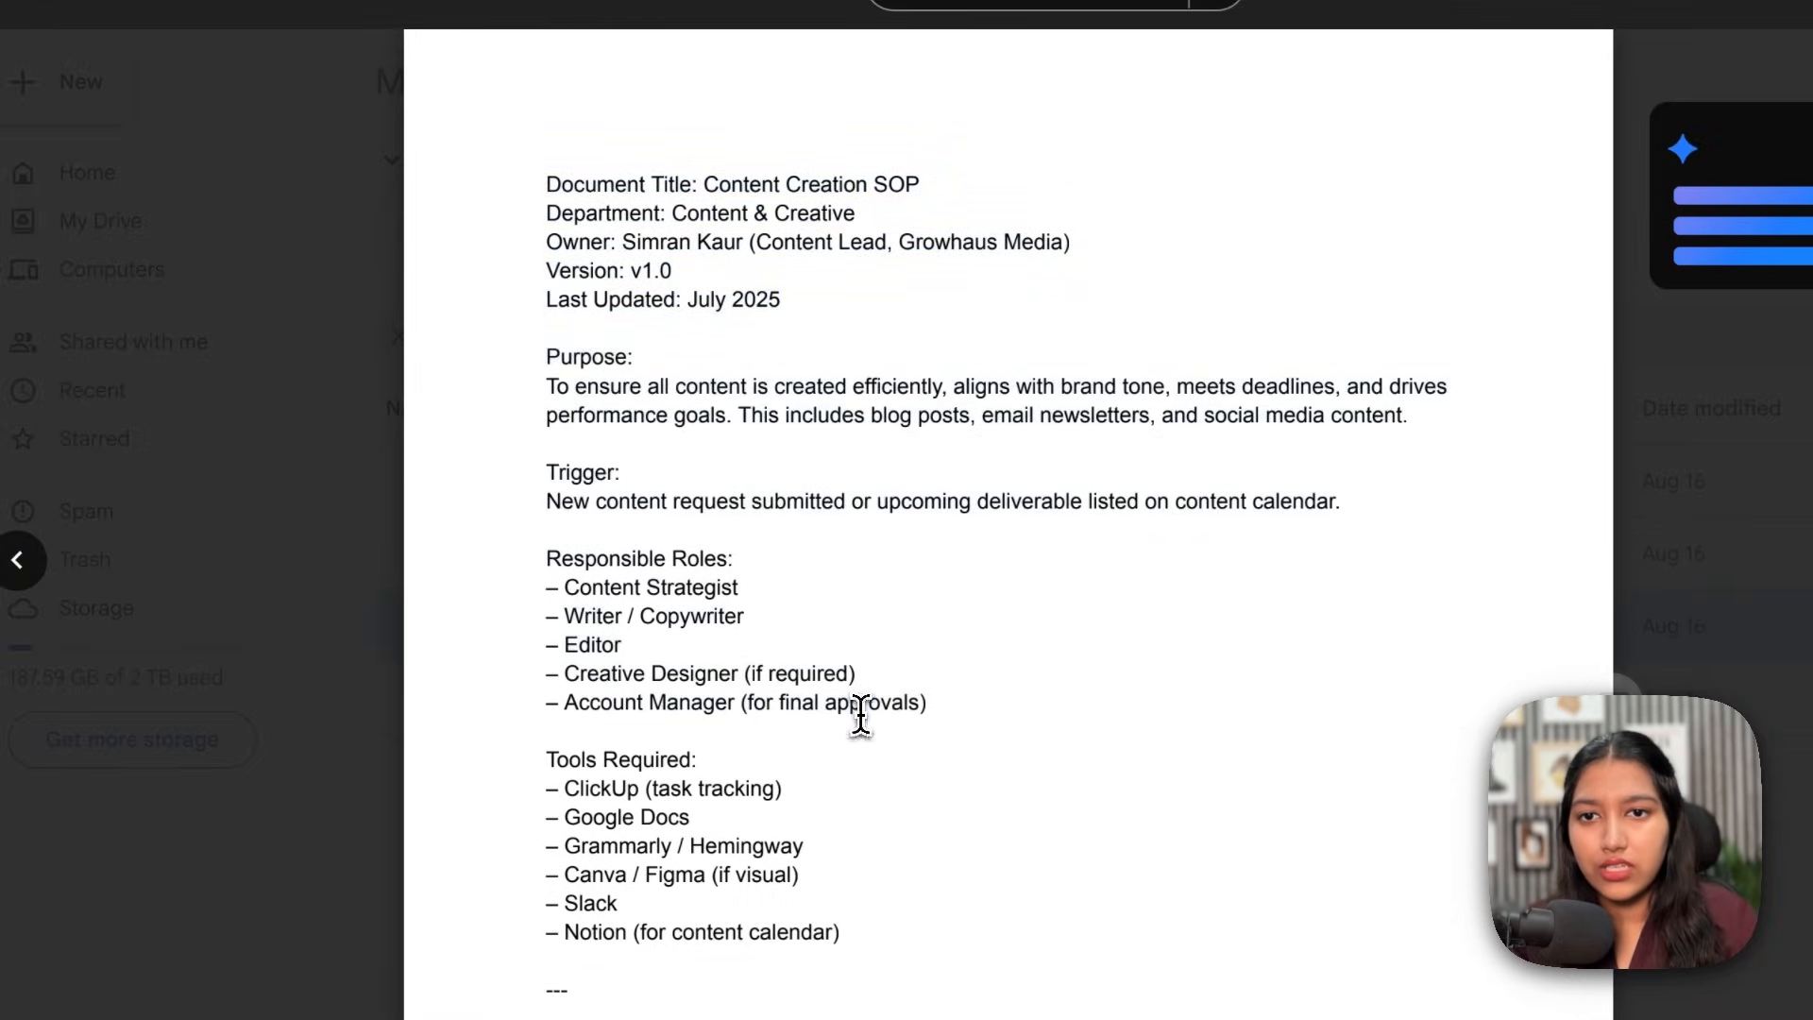
pyautogui.scroll(-4, 861, 715)
pyautogui.scroll(-10, 860, 715)
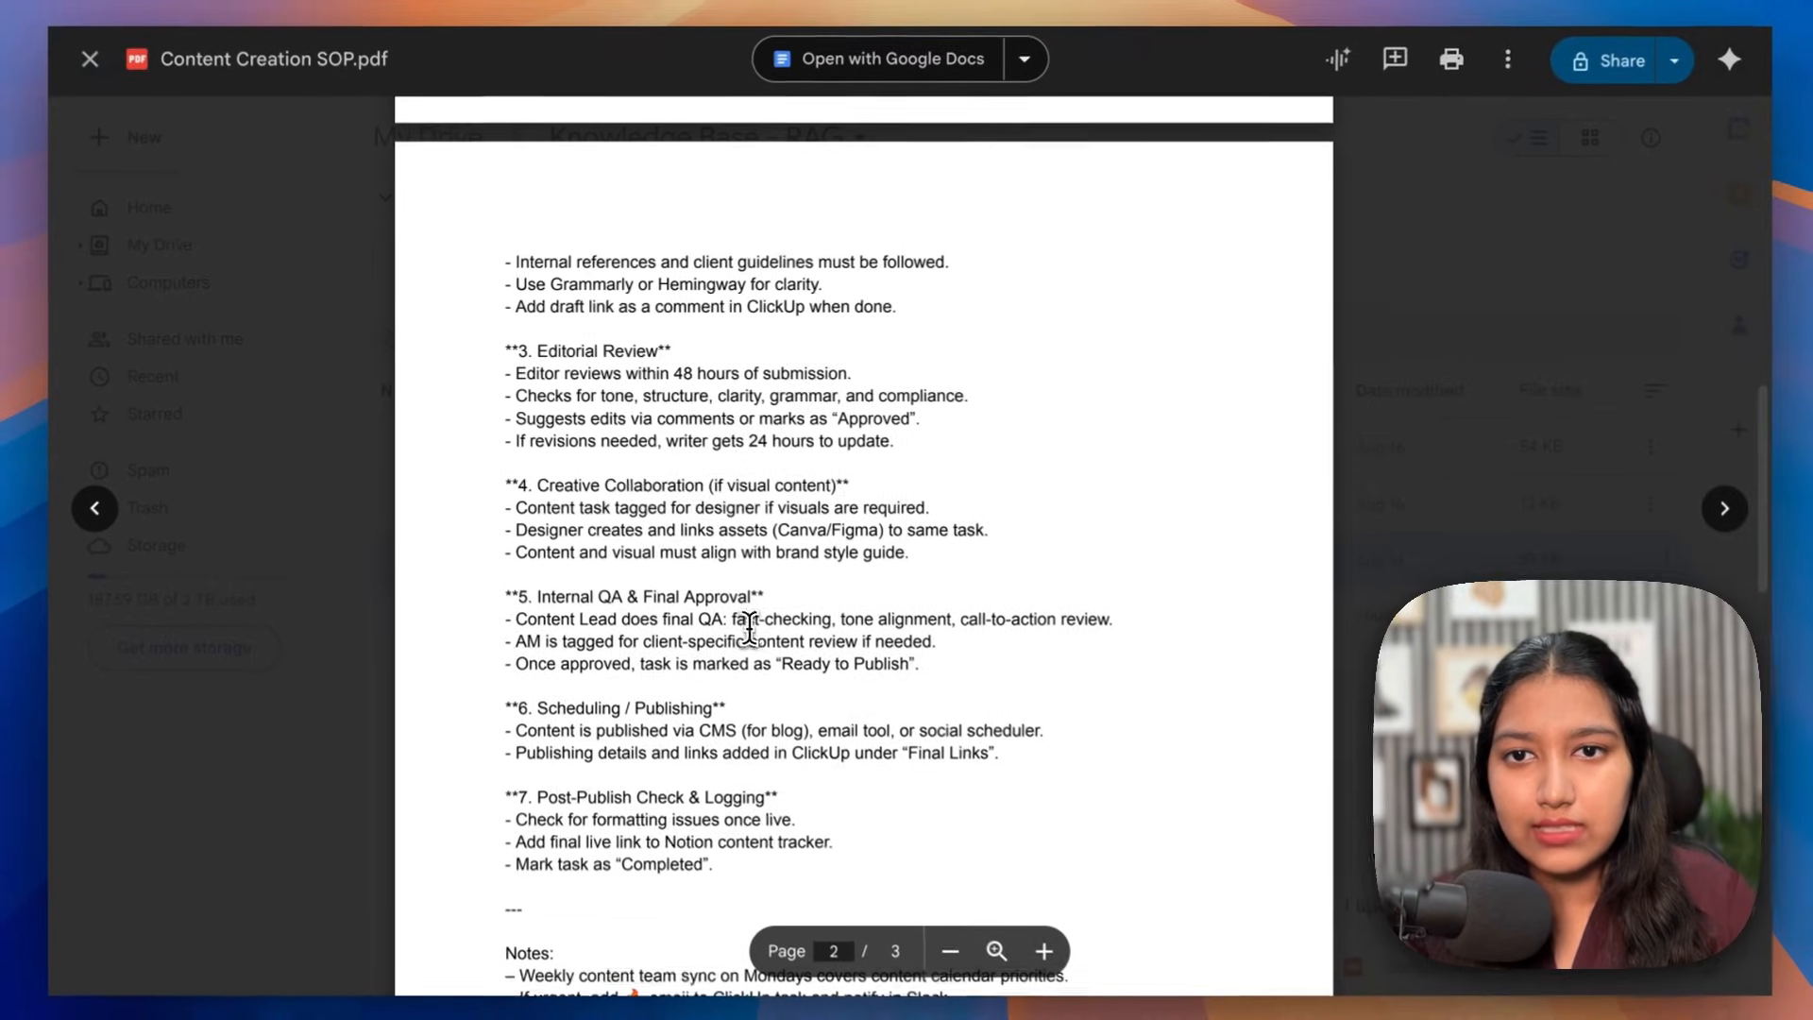
pyautogui.scroll(-4, 749, 628)
pyautogui.moveTo(538, 451); pyautogui.dragTo(687, 453)
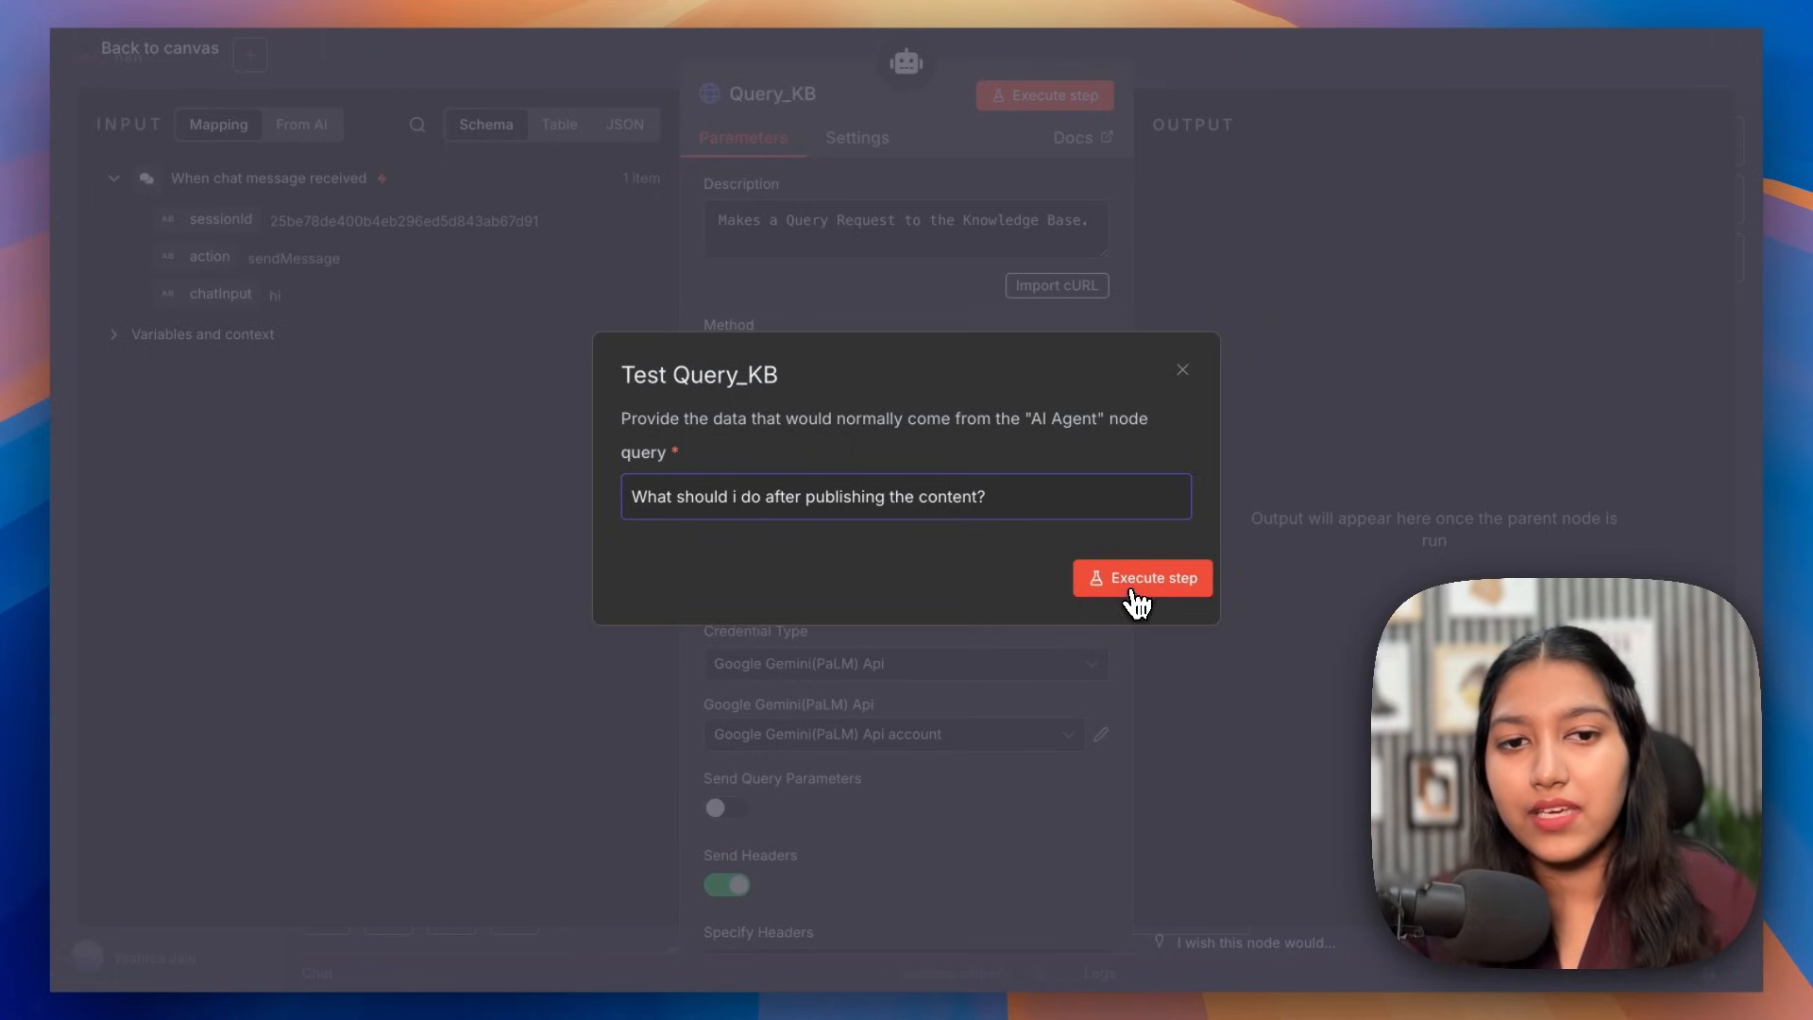
# Step: Run Query_KB with 'What should i do after publishing the content?' and review the returned steps
pyautogui.click(1138, 590)
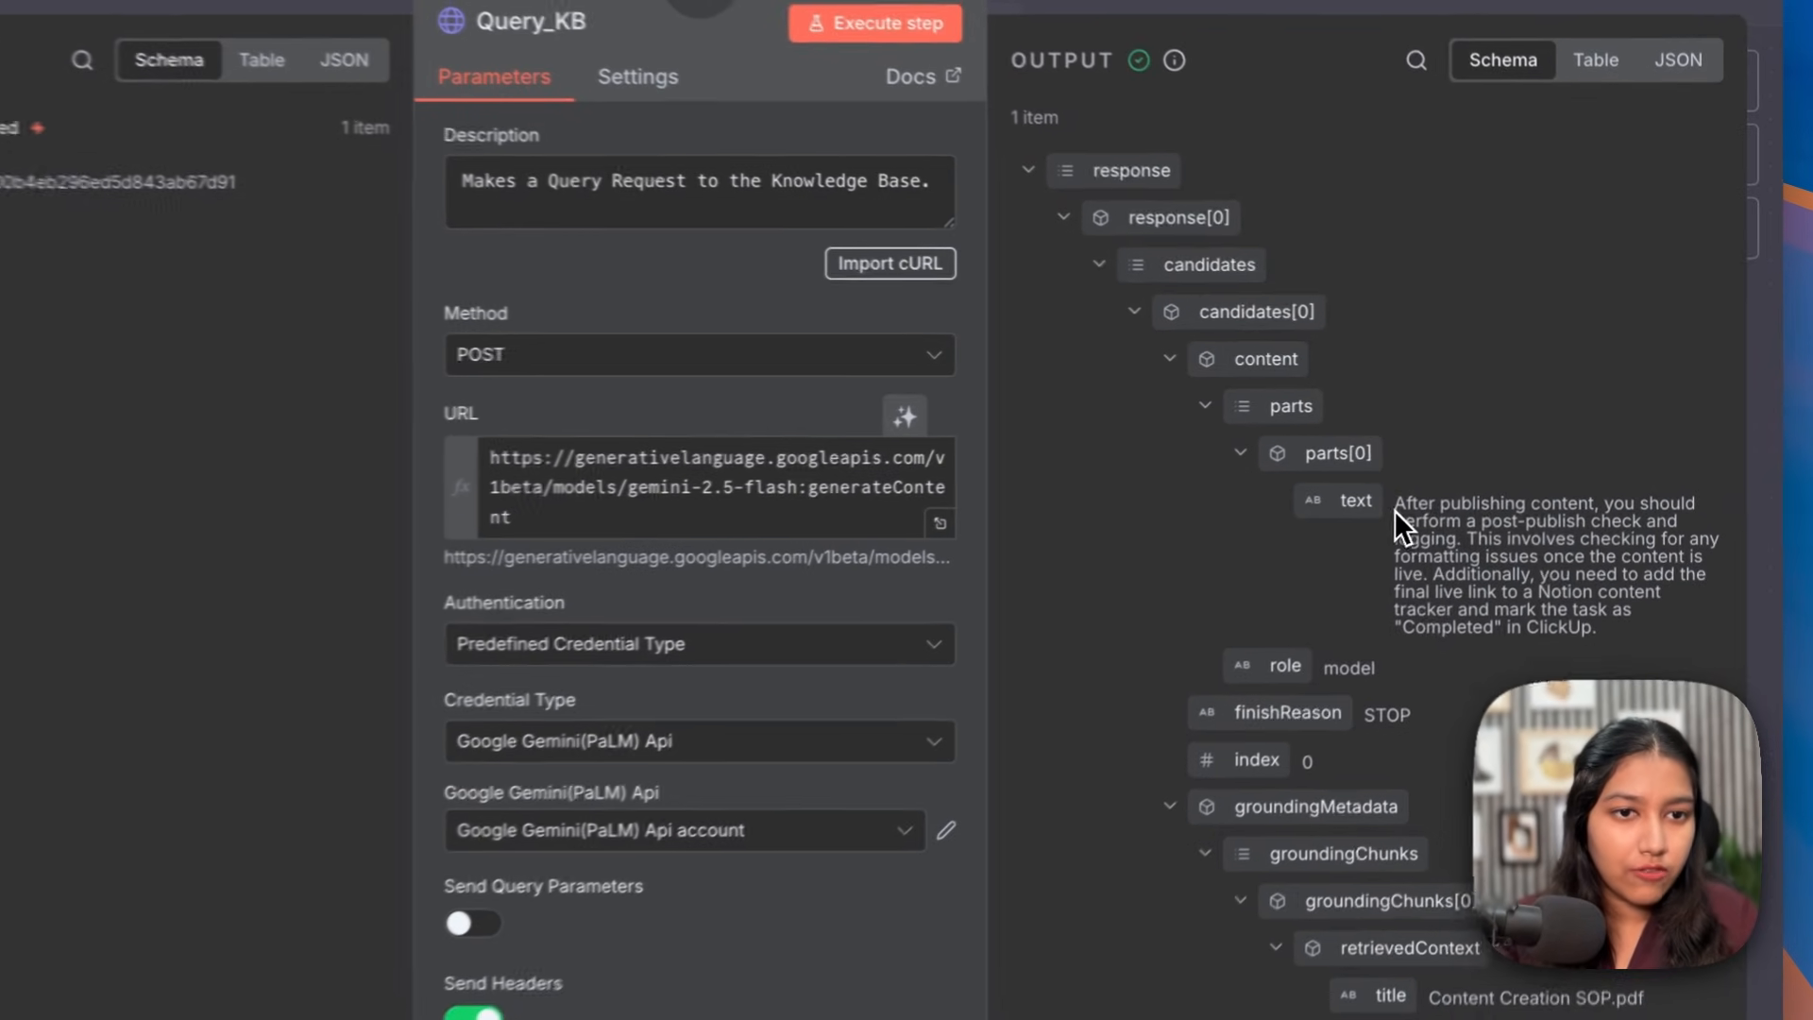
pyautogui.moveTo(1457, 475); pyautogui.dragTo(1607, 487)
pyautogui.click(1607, 487)
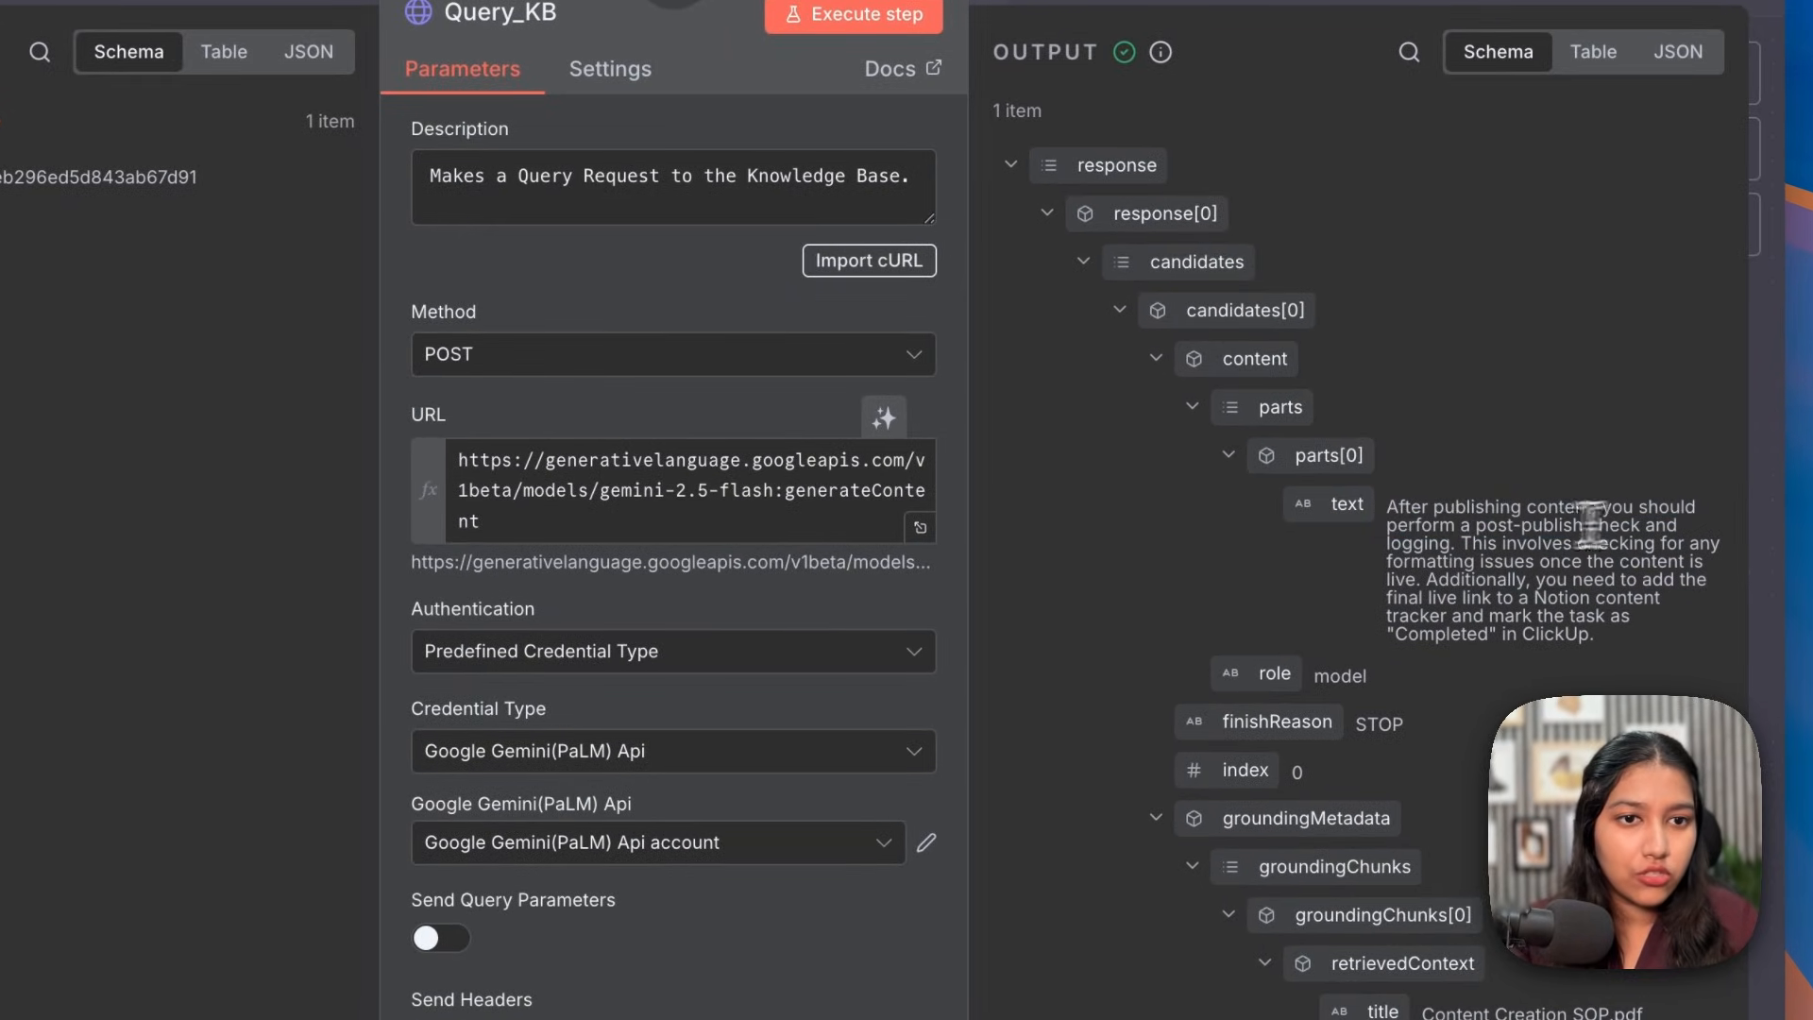
pyautogui.moveTo(1415, 538); pyautogui.dragTo(1548, 531)
pyautogui.click(1546, 533)
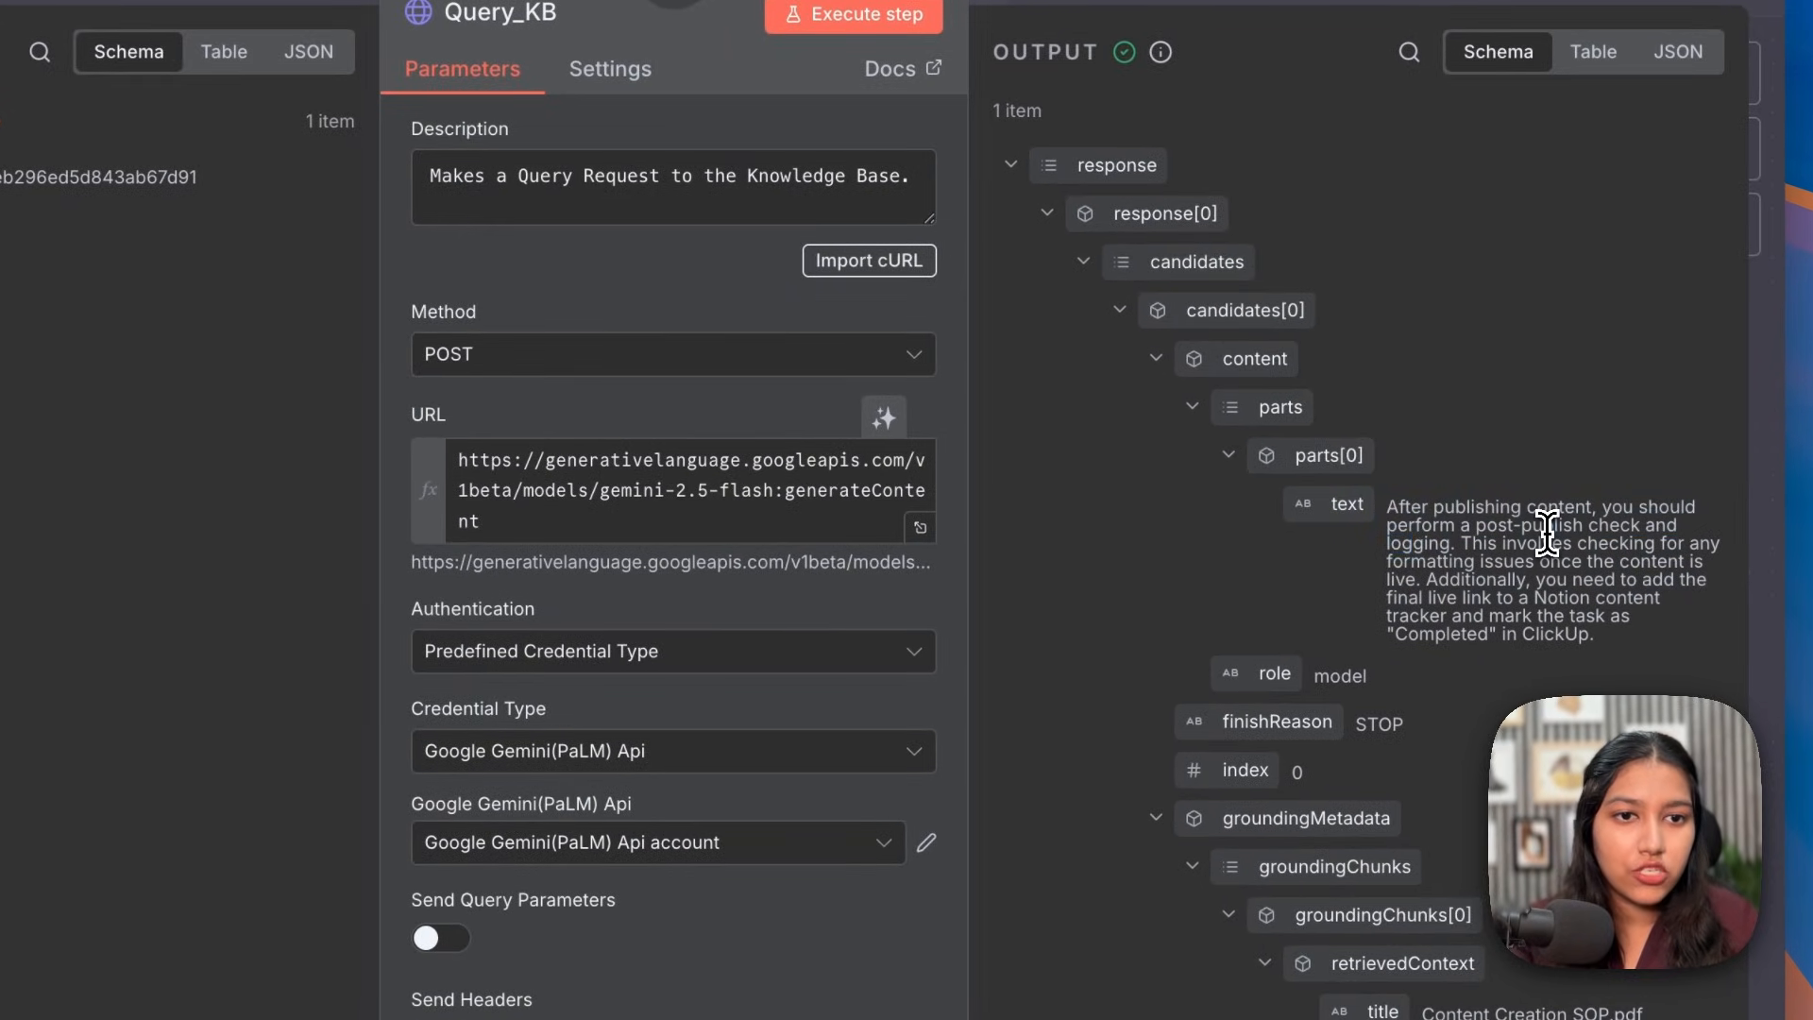
pyautogui.moveTo(1460, 546); pyautogui.dragTo(1638, 552)
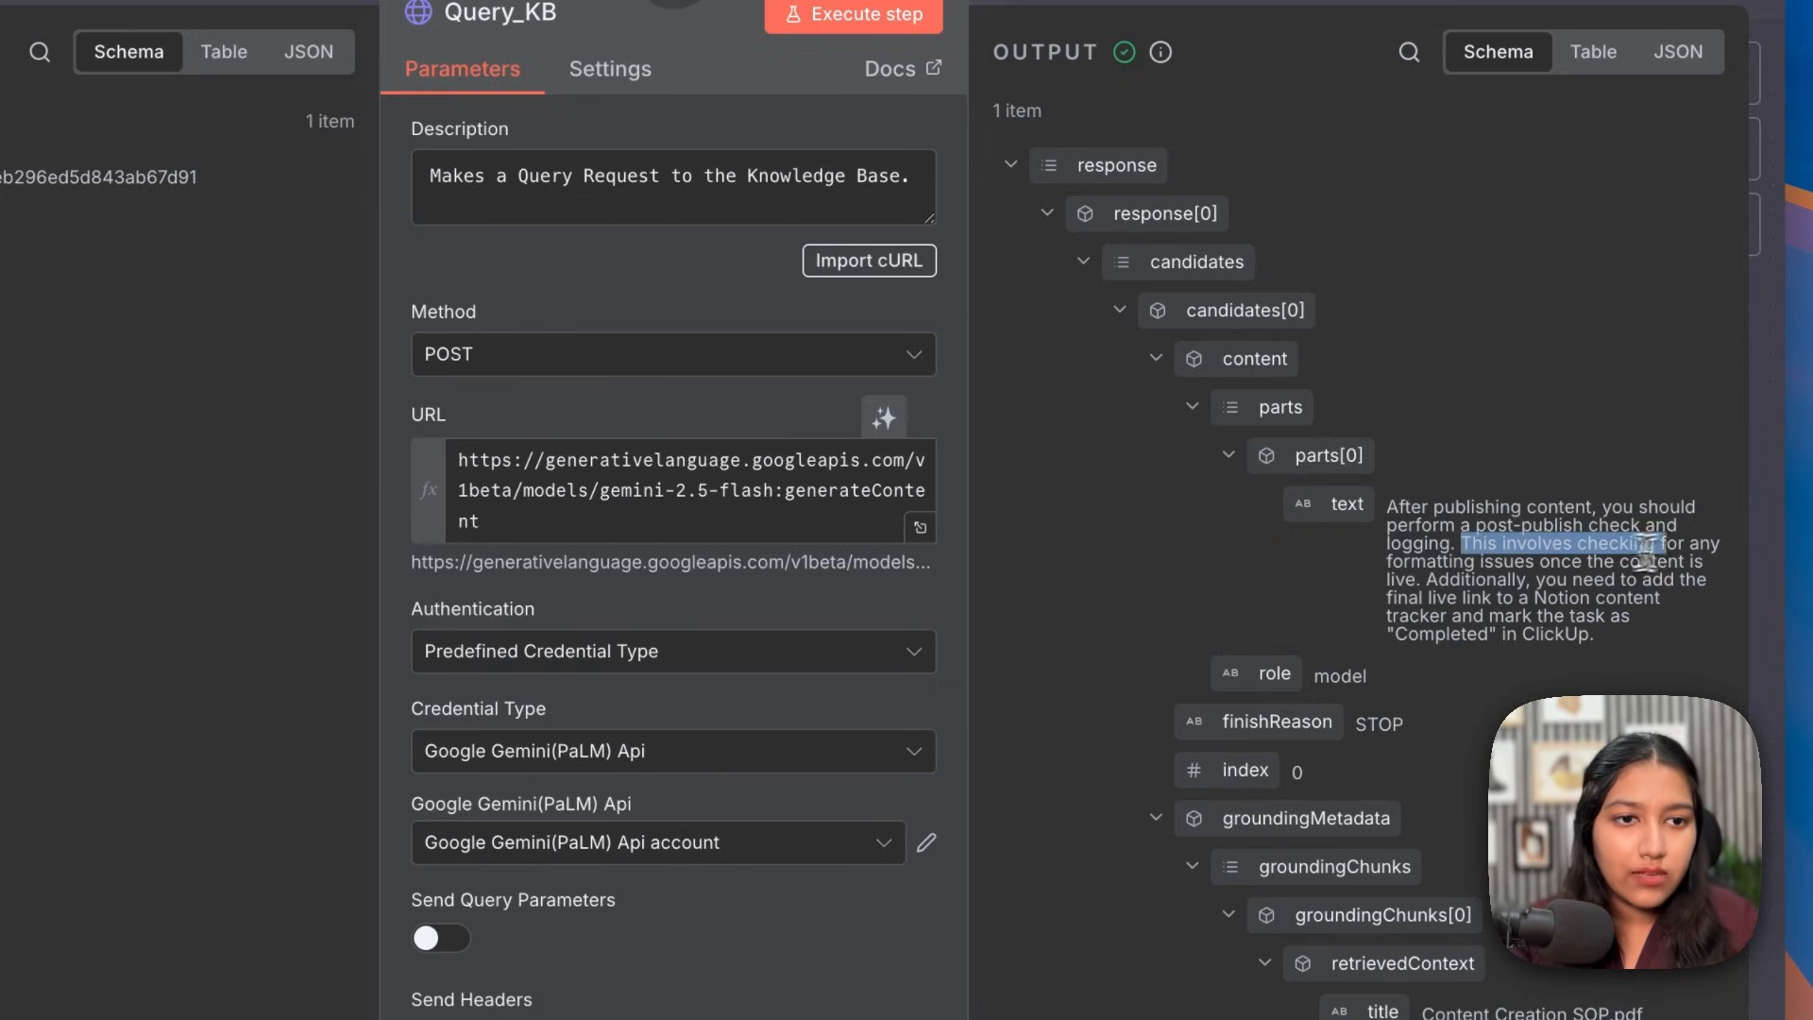
pyautogui.moveTo(1454, 561); pyautogui.dragTo(1678, 564)
pyautogui.moveTo(1449, 579); pyautogui.dragTo(1694, 585)
pyautogui.moveTo(1408, 597); pyautogui.dragTo(1528, 601)
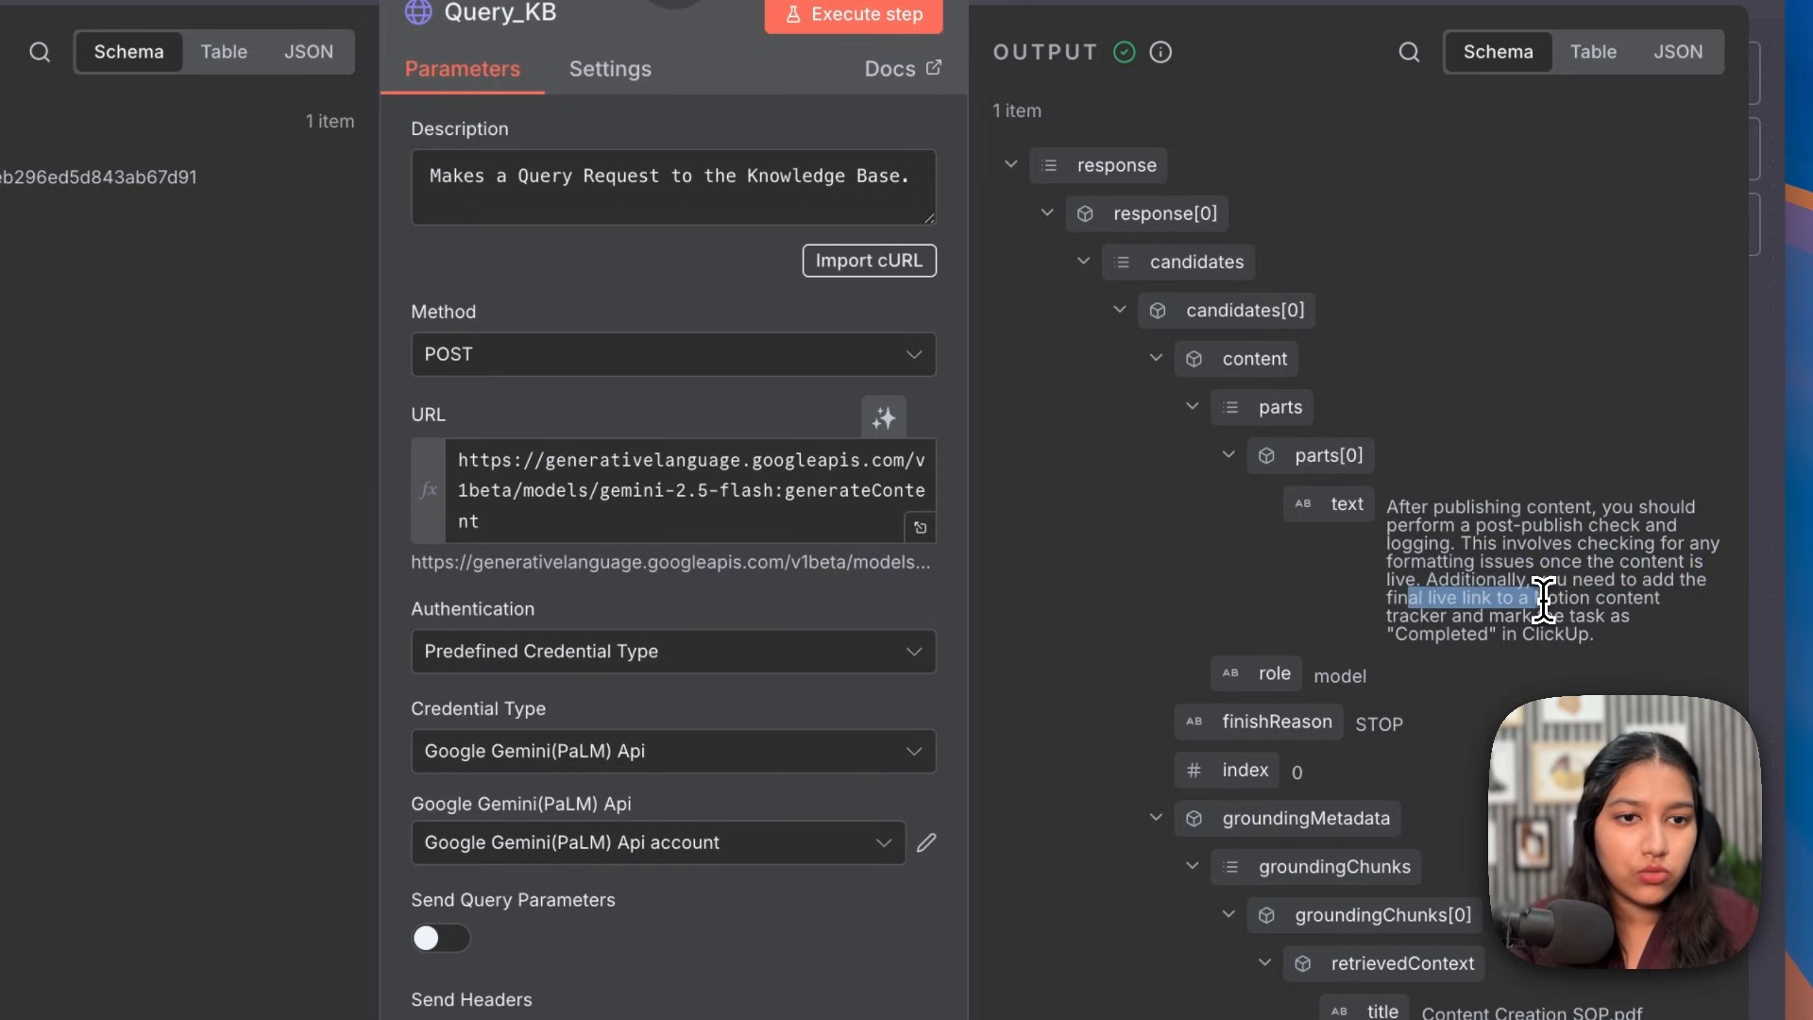
pyautogui.moveTo(1461, 617); pyautogui.dragTo(1622, 618)
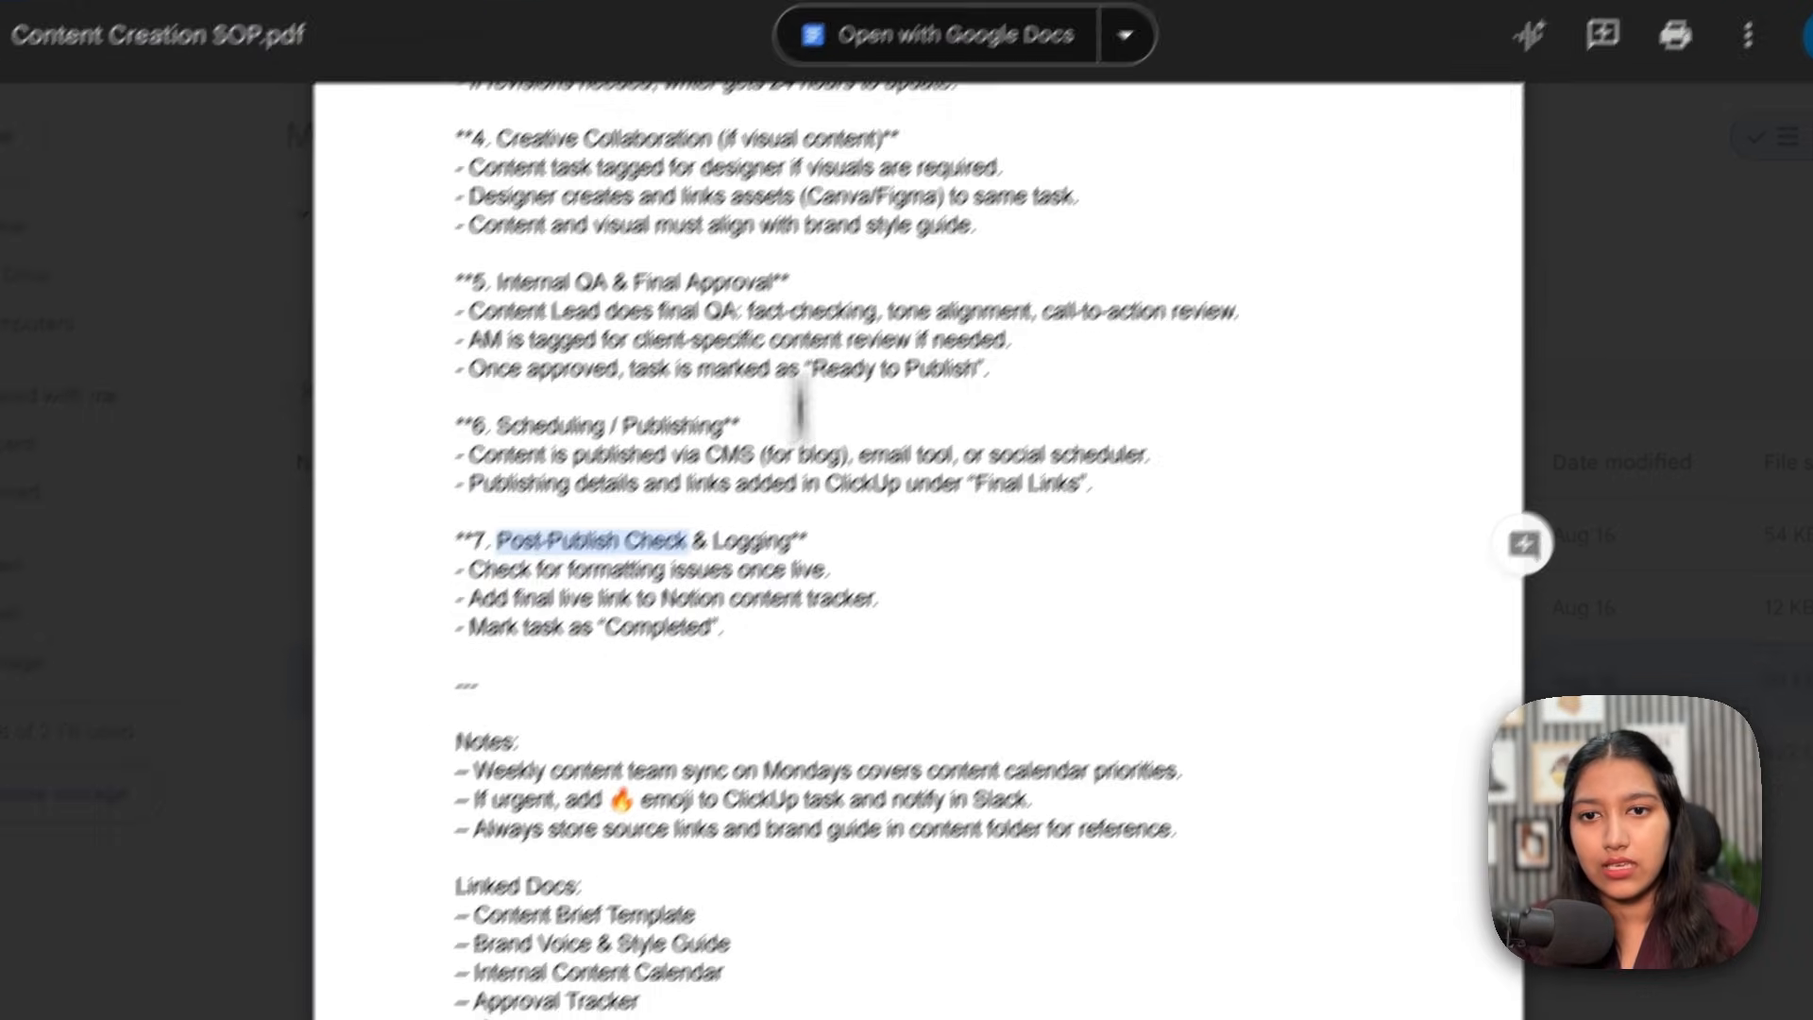
# Step: Match the answer to the SOP's formatting check, final live link, Completed task and ClickUp lines
pyautogui.moveTo(434, 605); pyautogui.dragTo(560, 605)
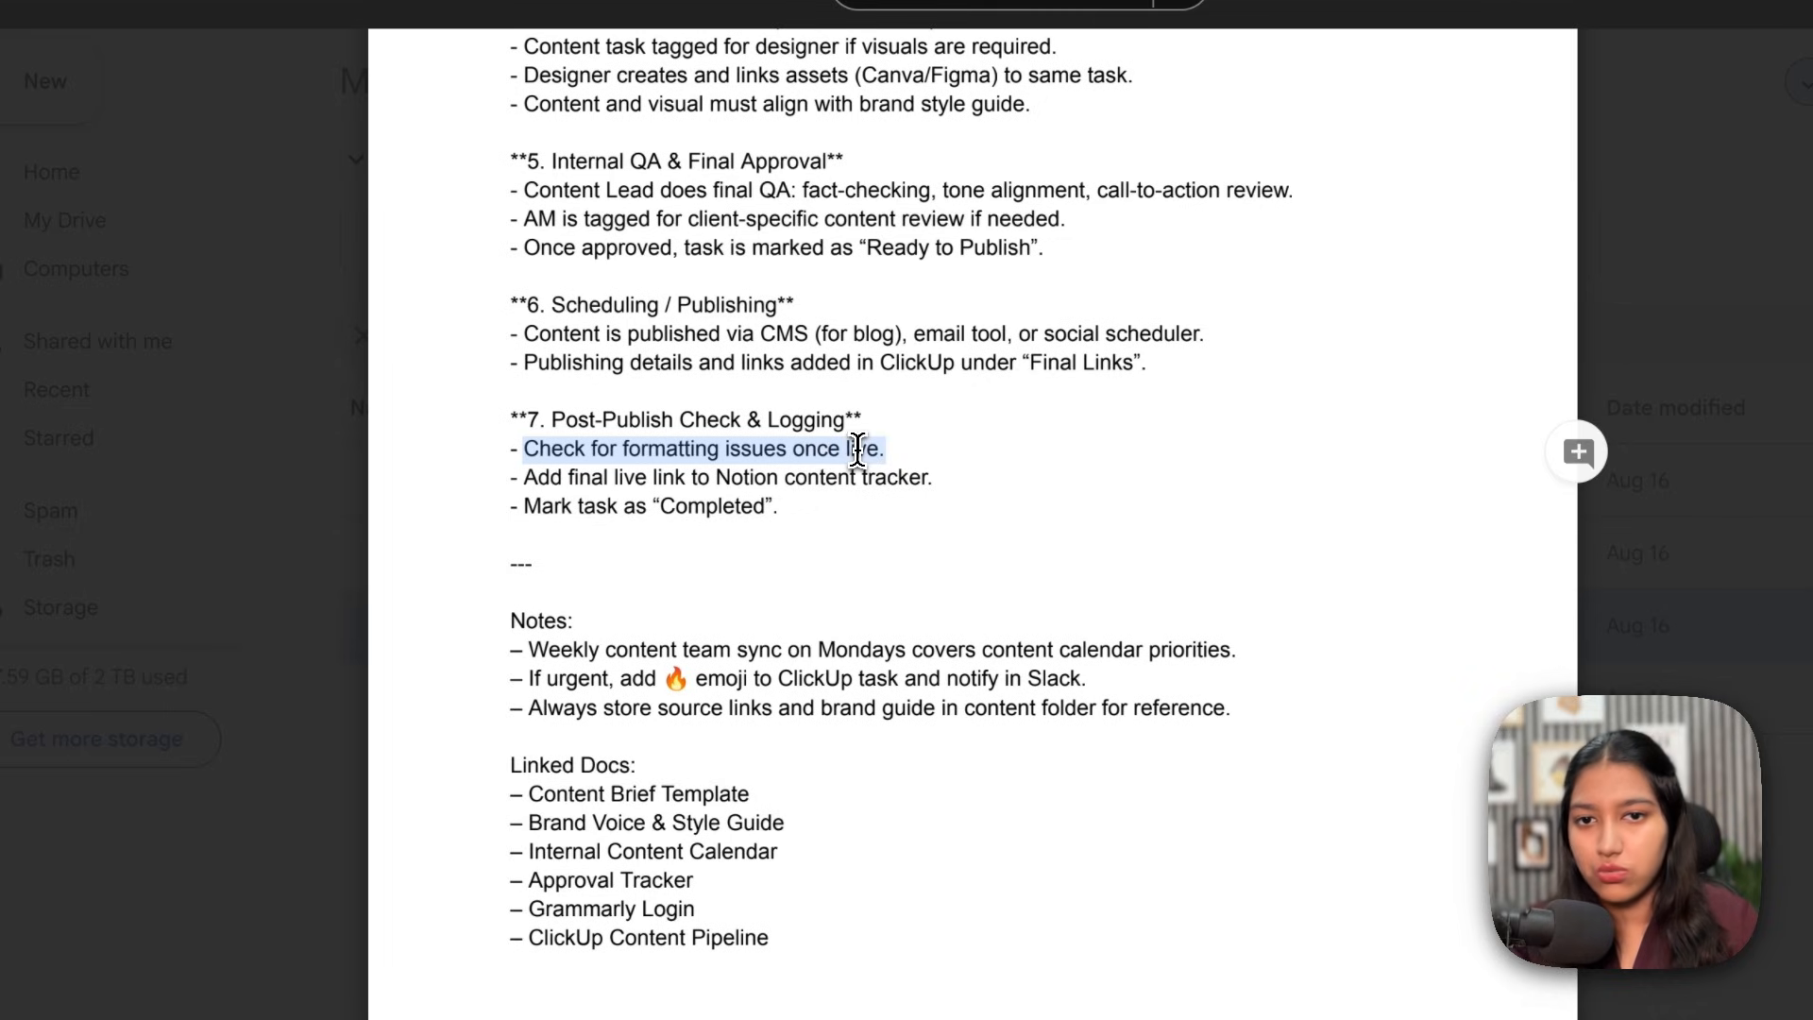
pyautogui.moveTo(525, 477); pyautogui.dragTo(699, 477)
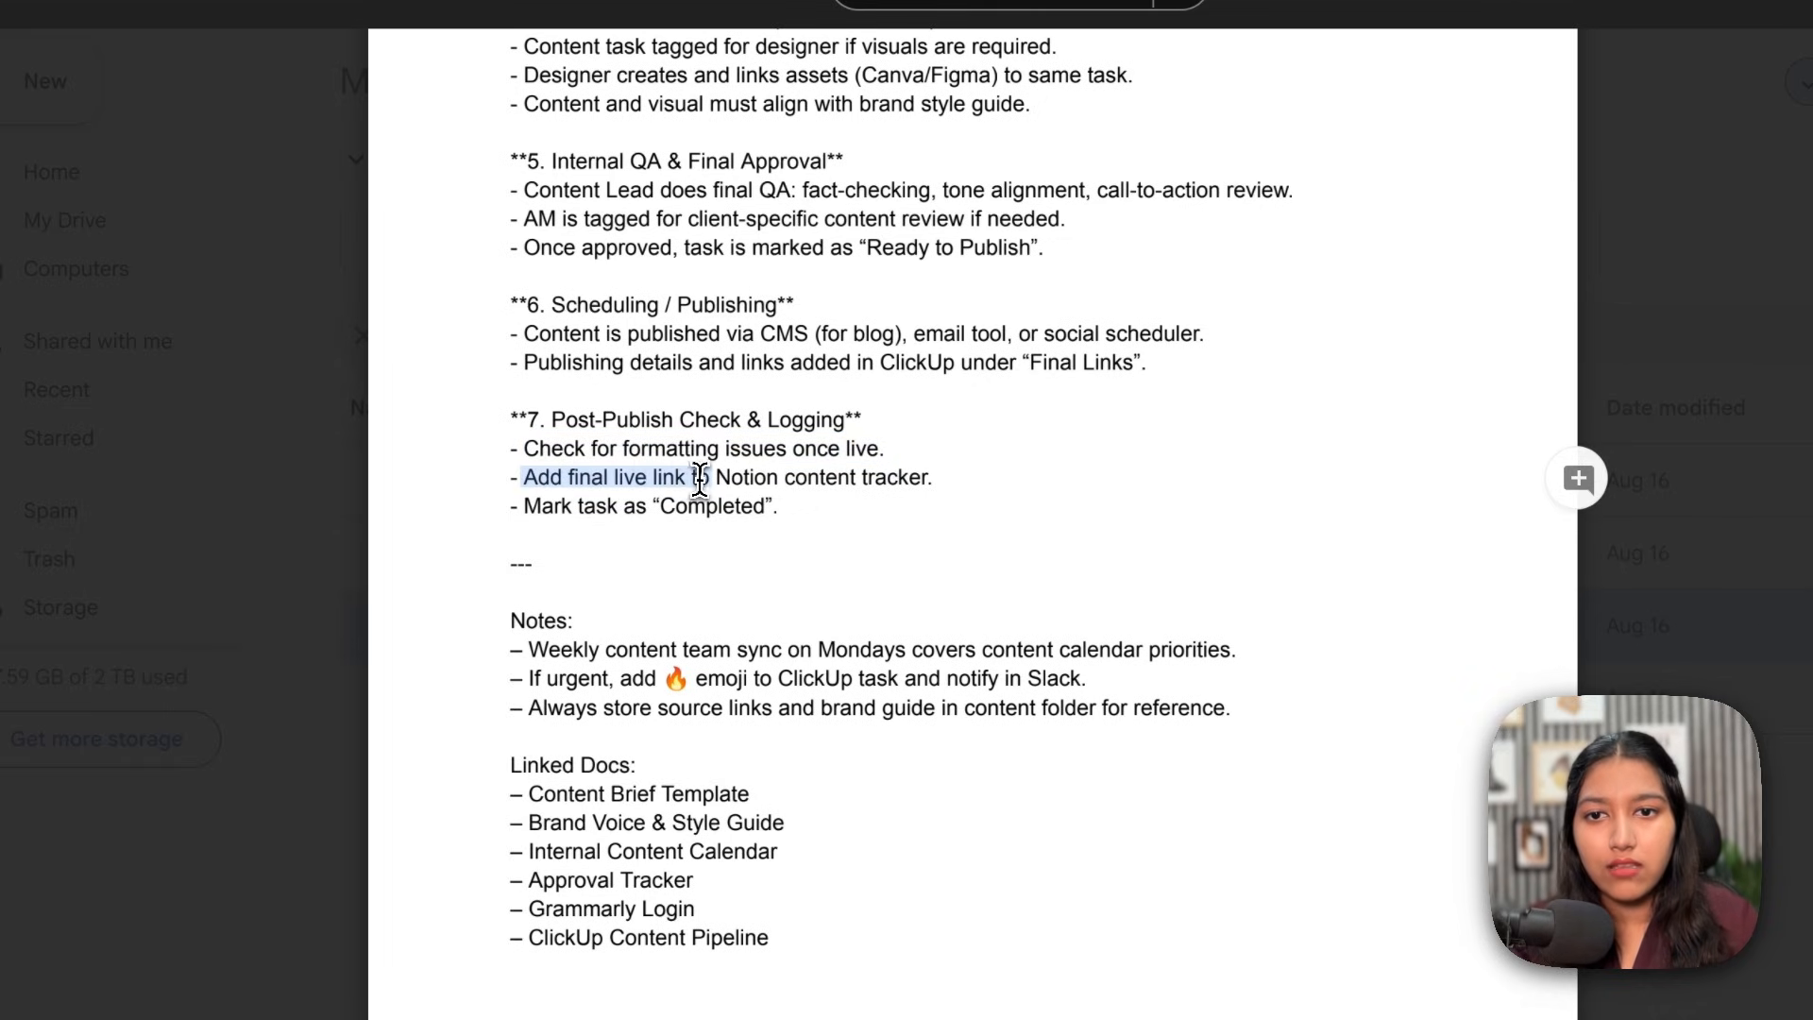
pyautogui.moveTo(525, 506); pyautogui.dragTo(737, 510)
pyautogui.scroll(20, 736, 509)
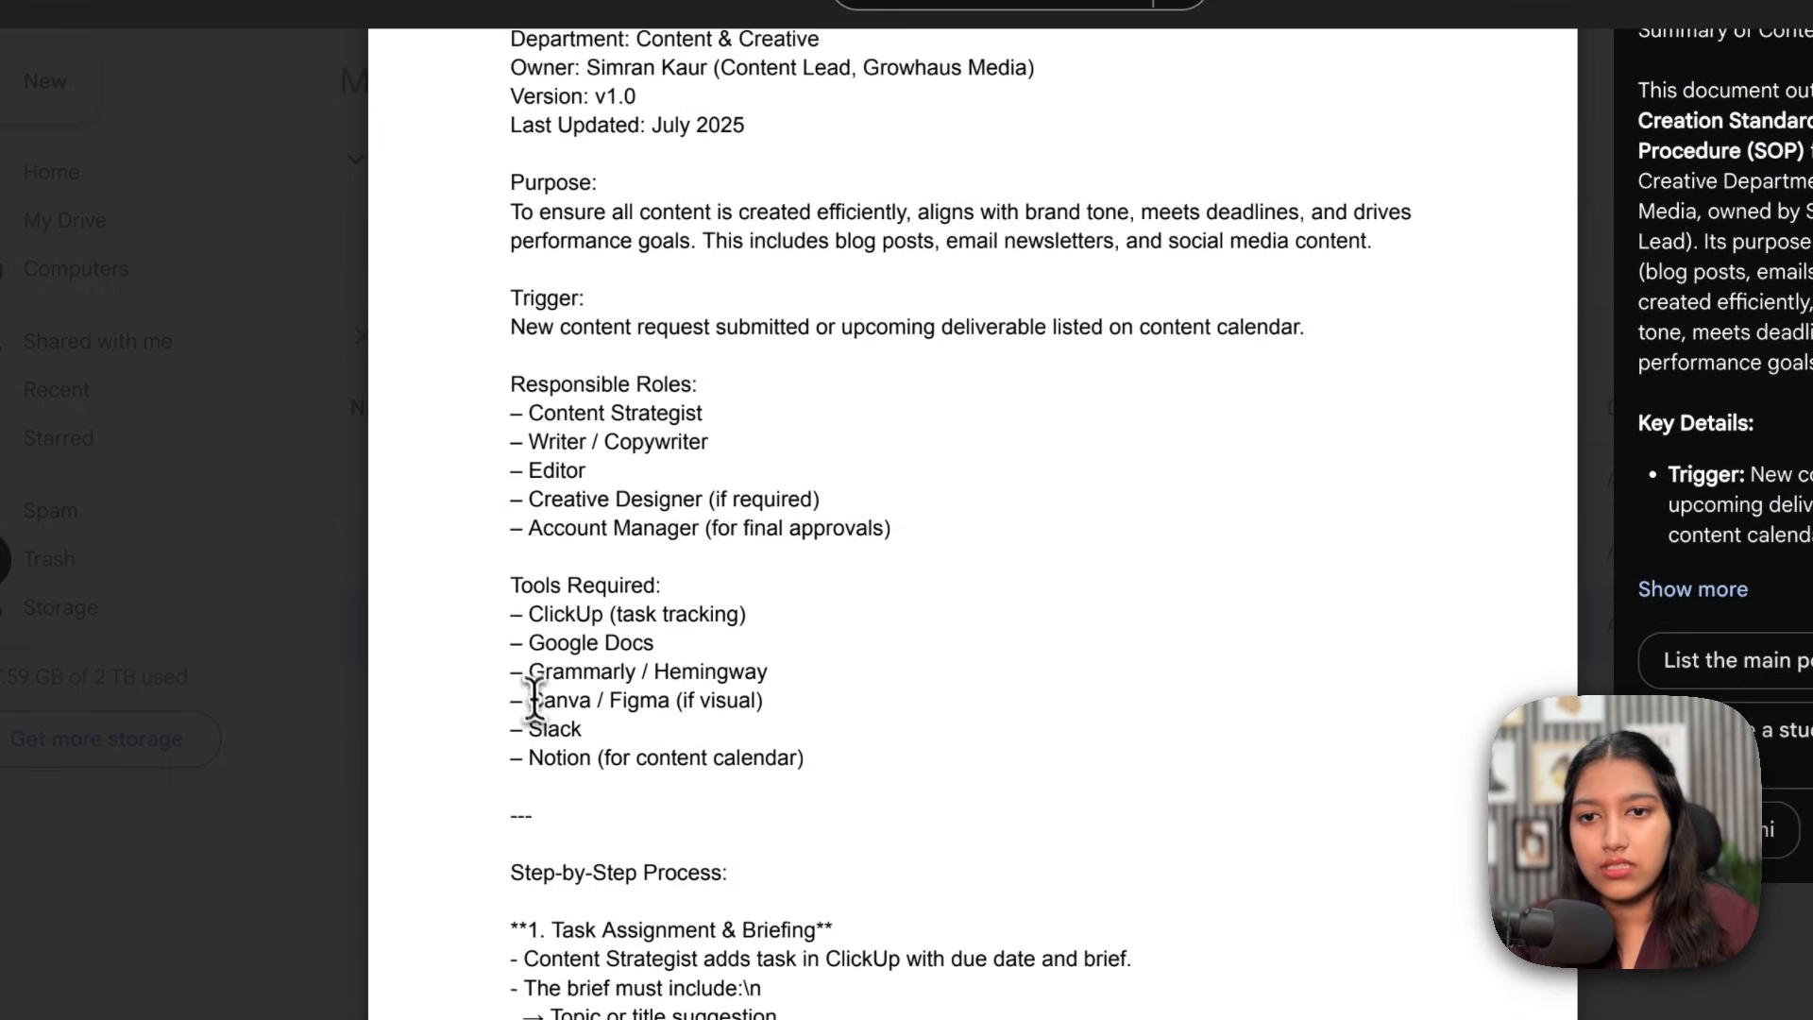
pyautogui.moveTo(526, 627); pyautogui.dragTo(801, 627)
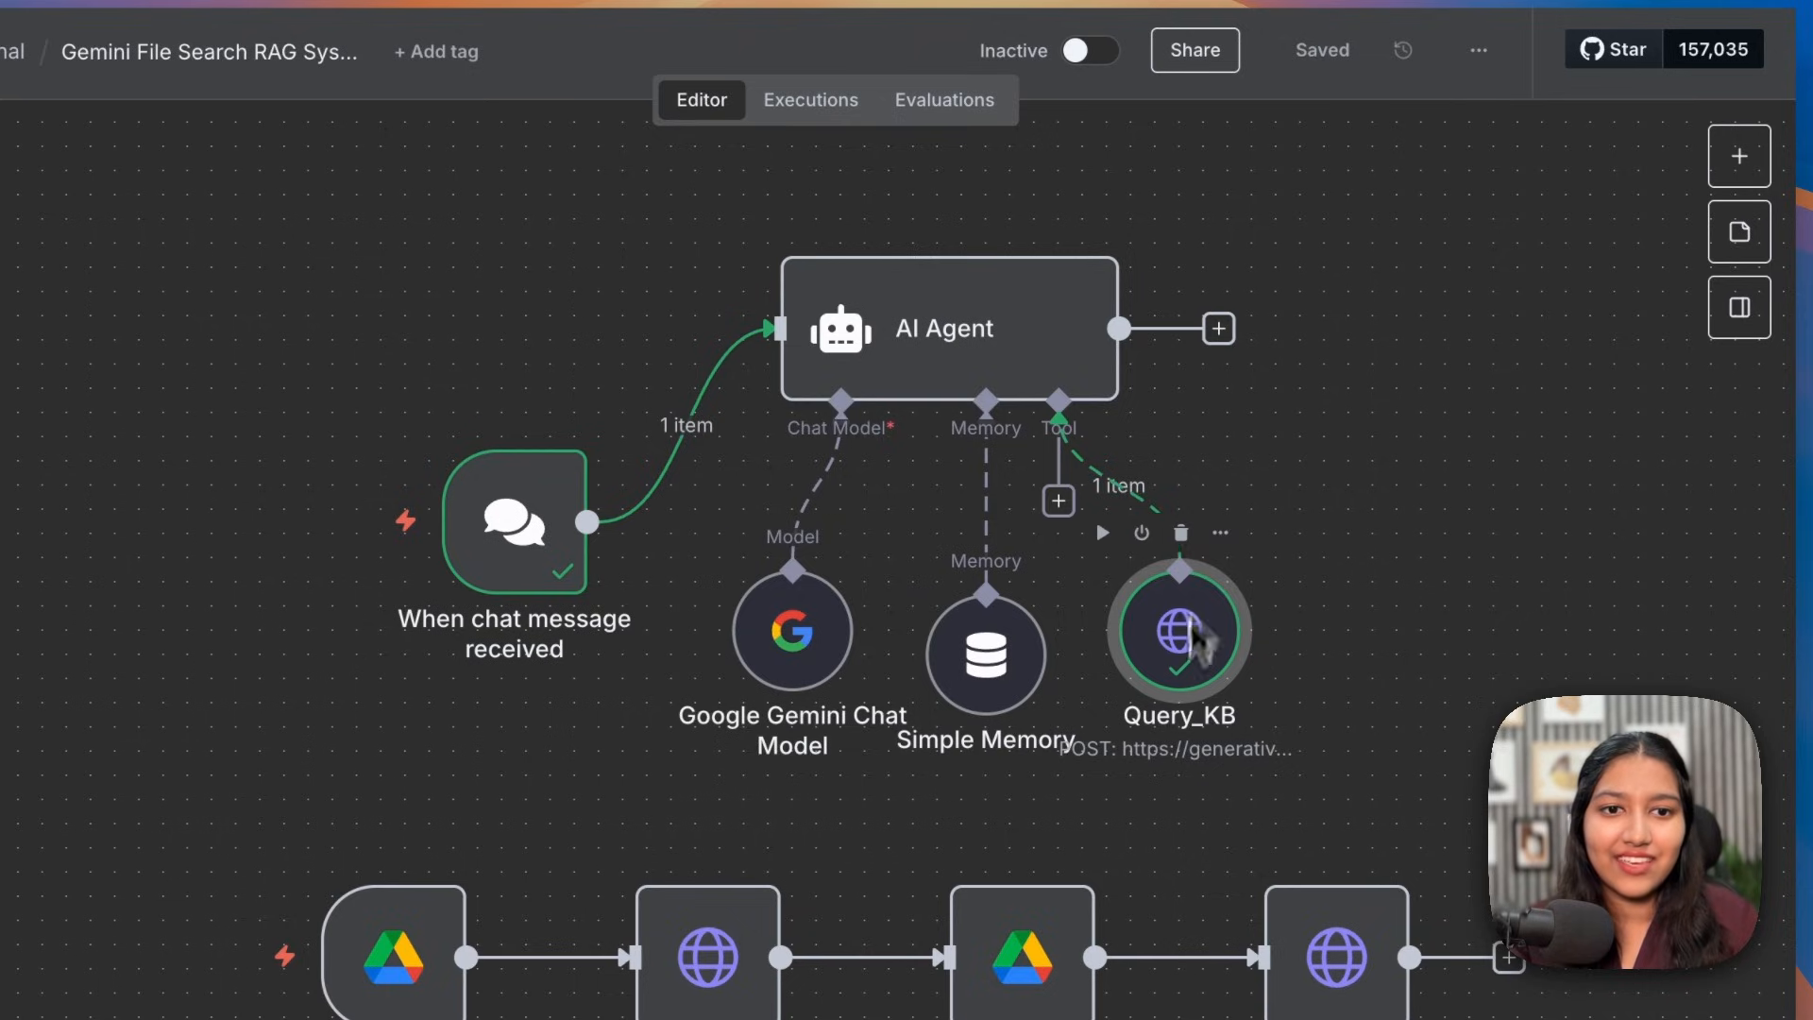
# Step: Reposition the Query_KB node and save the workflow
pyautogui.moveTo(1190, 625); pyautogui.dragTo(1262, 649)
pyautogui.scroll(-3, 1262, 650)
pyautogui.click(1323, 51)
pyautogui.scroll(-3, 1092, 338)
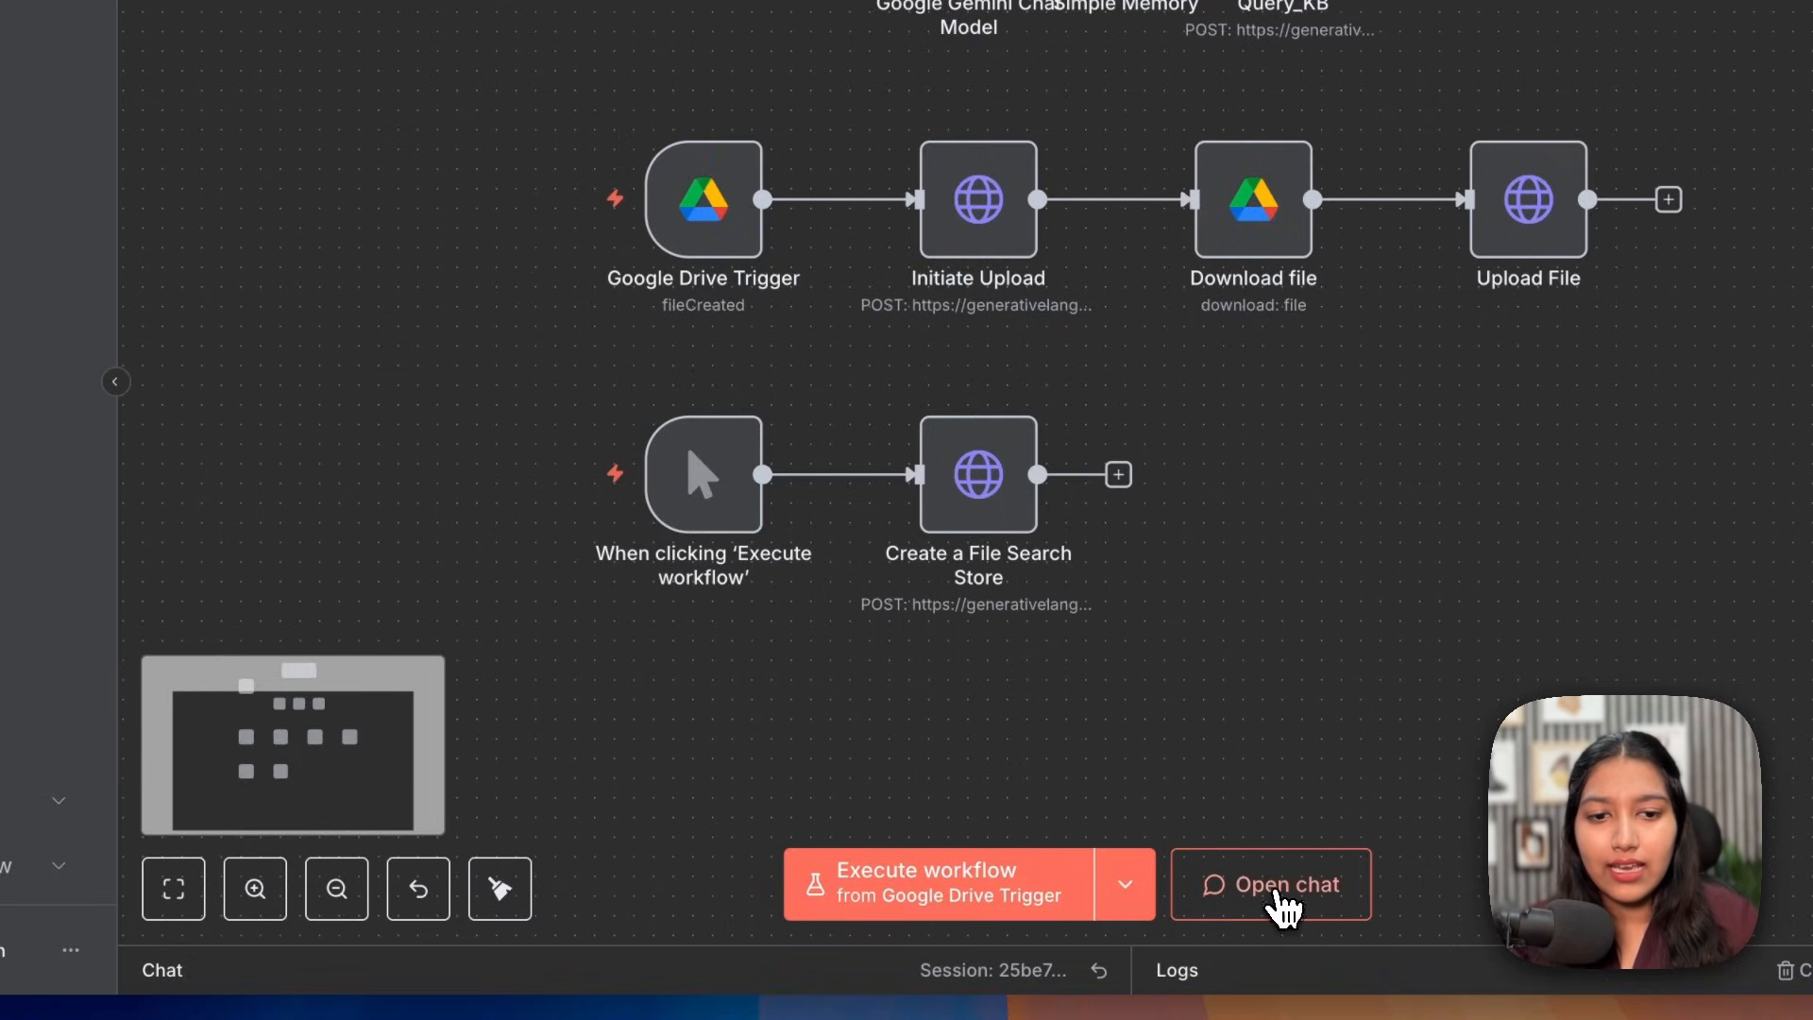
# Step: Open the workflow chat, reset the session and send 'hi'
pyautogui.click(1275, 895)
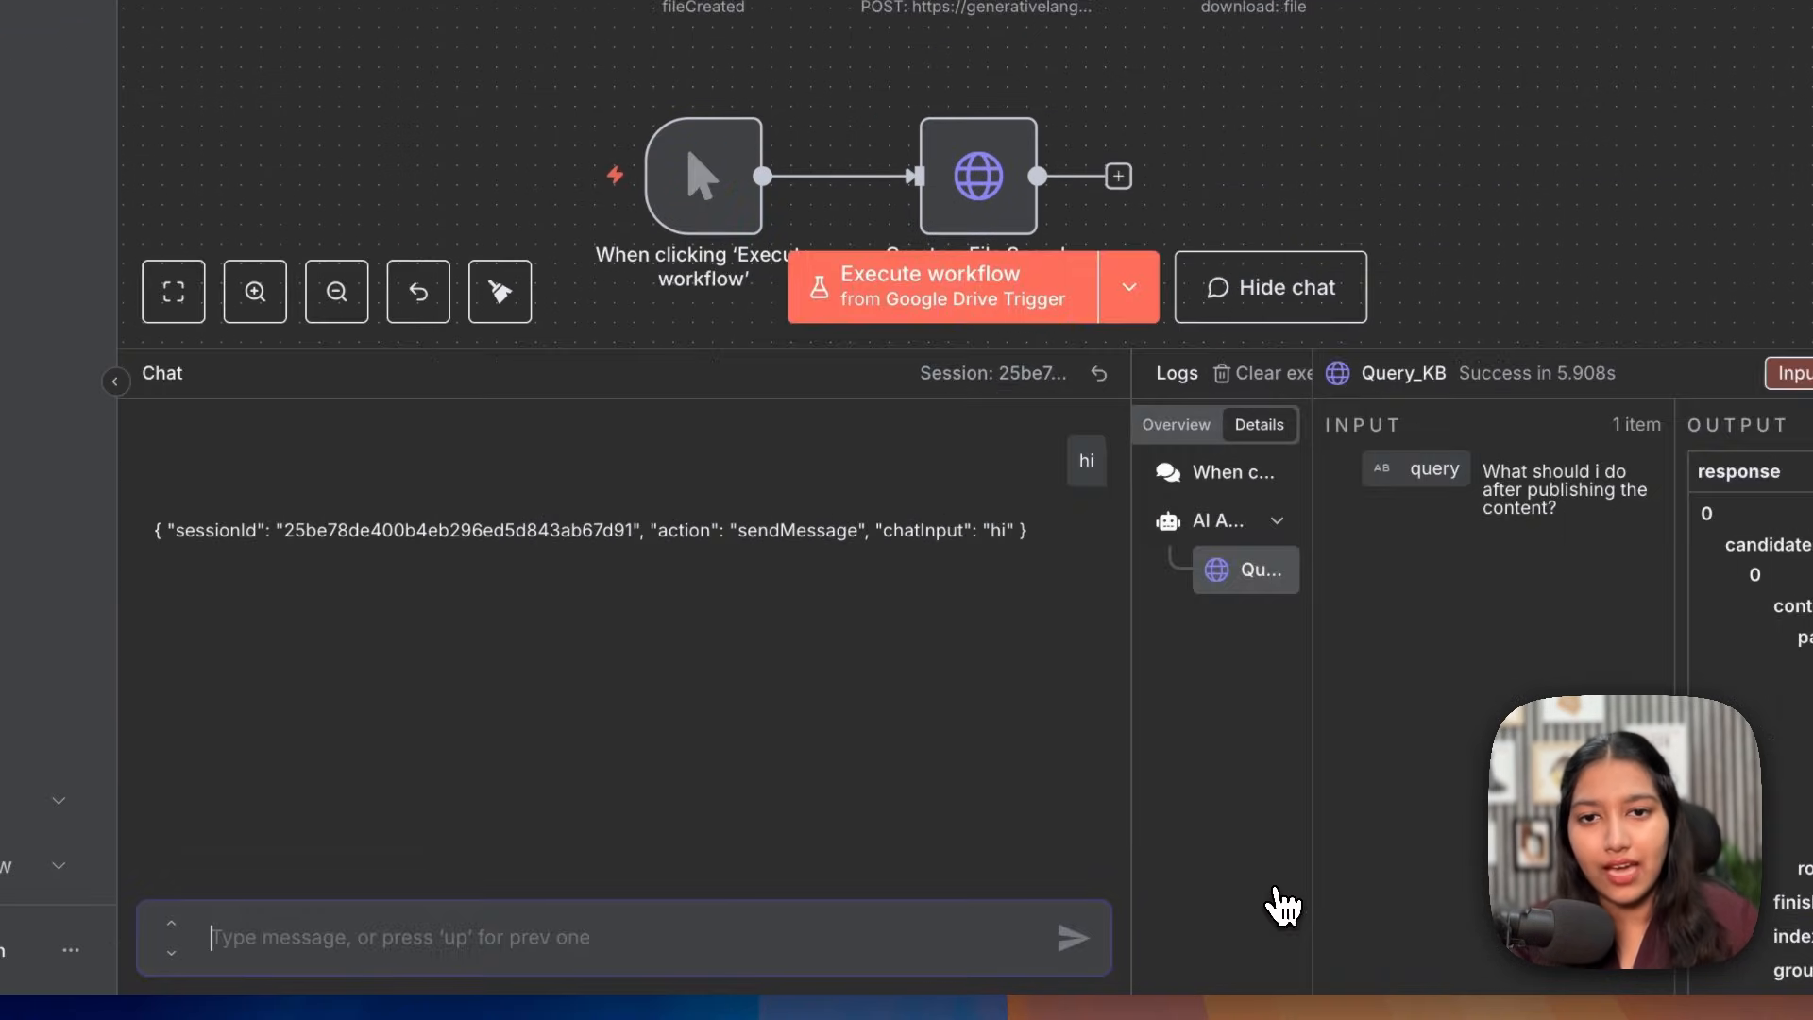
pyautogui.click(1098, 374)
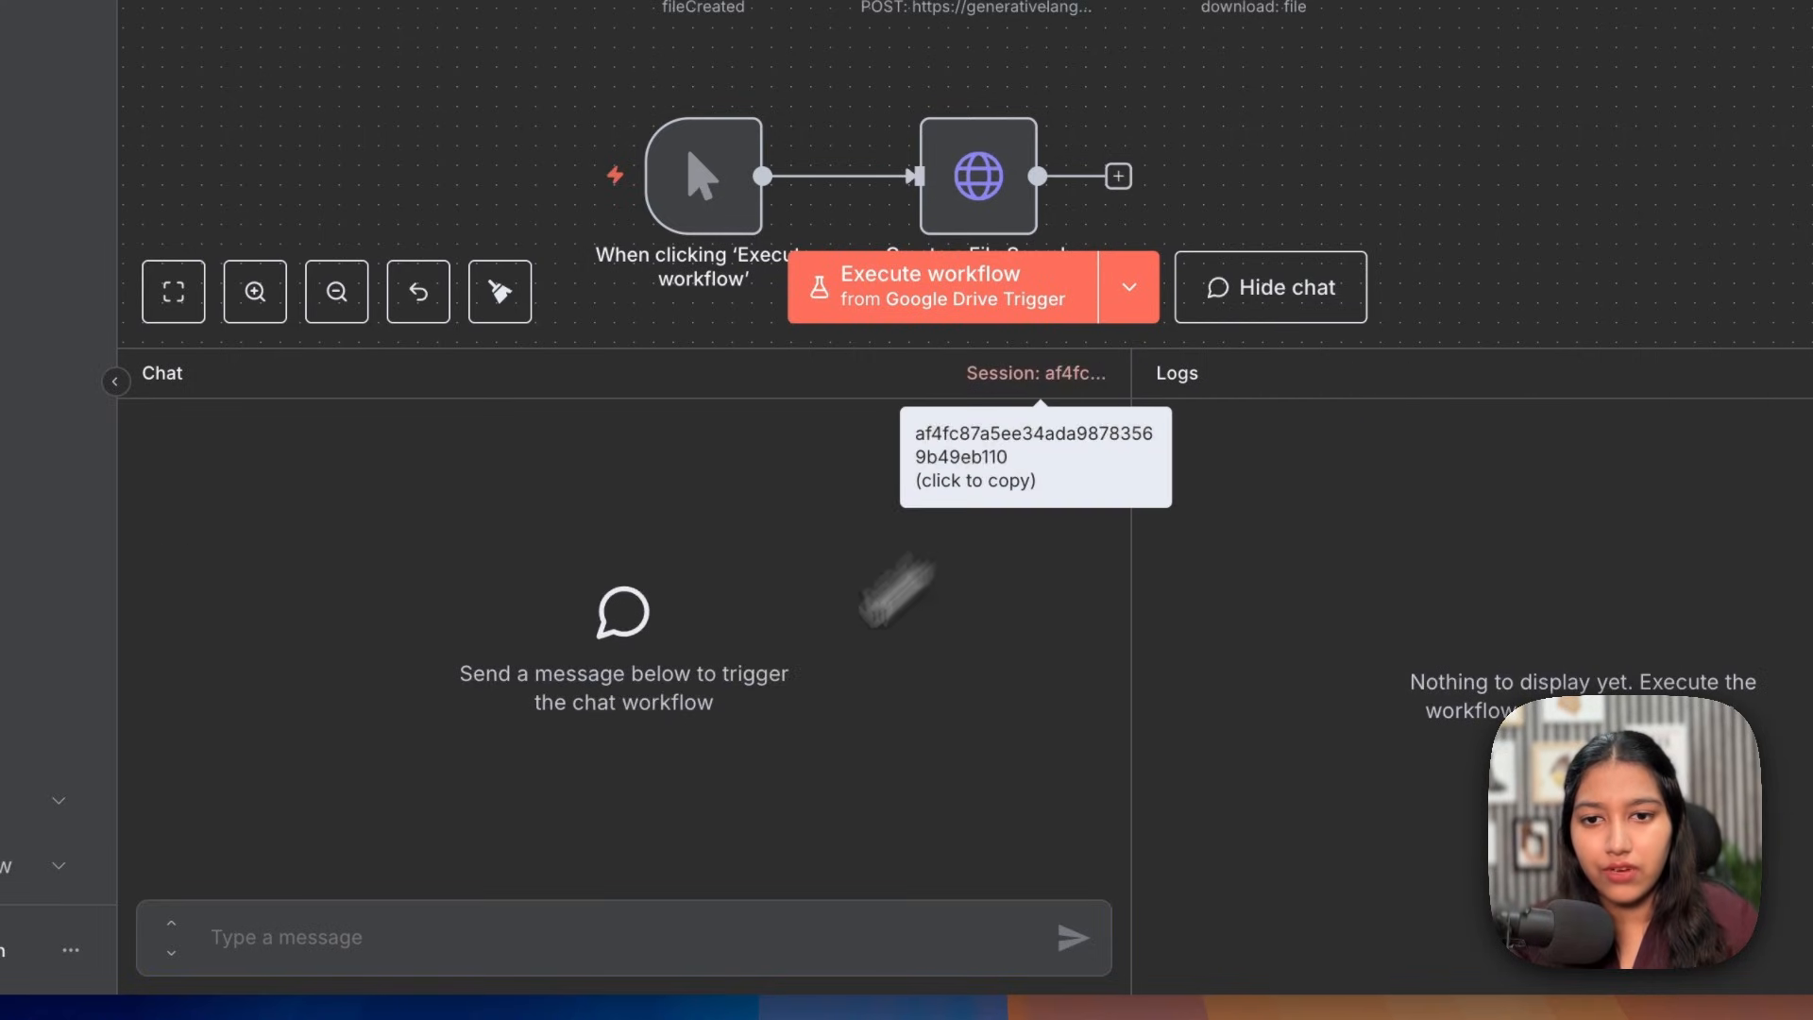
pyautogui.press('Return')
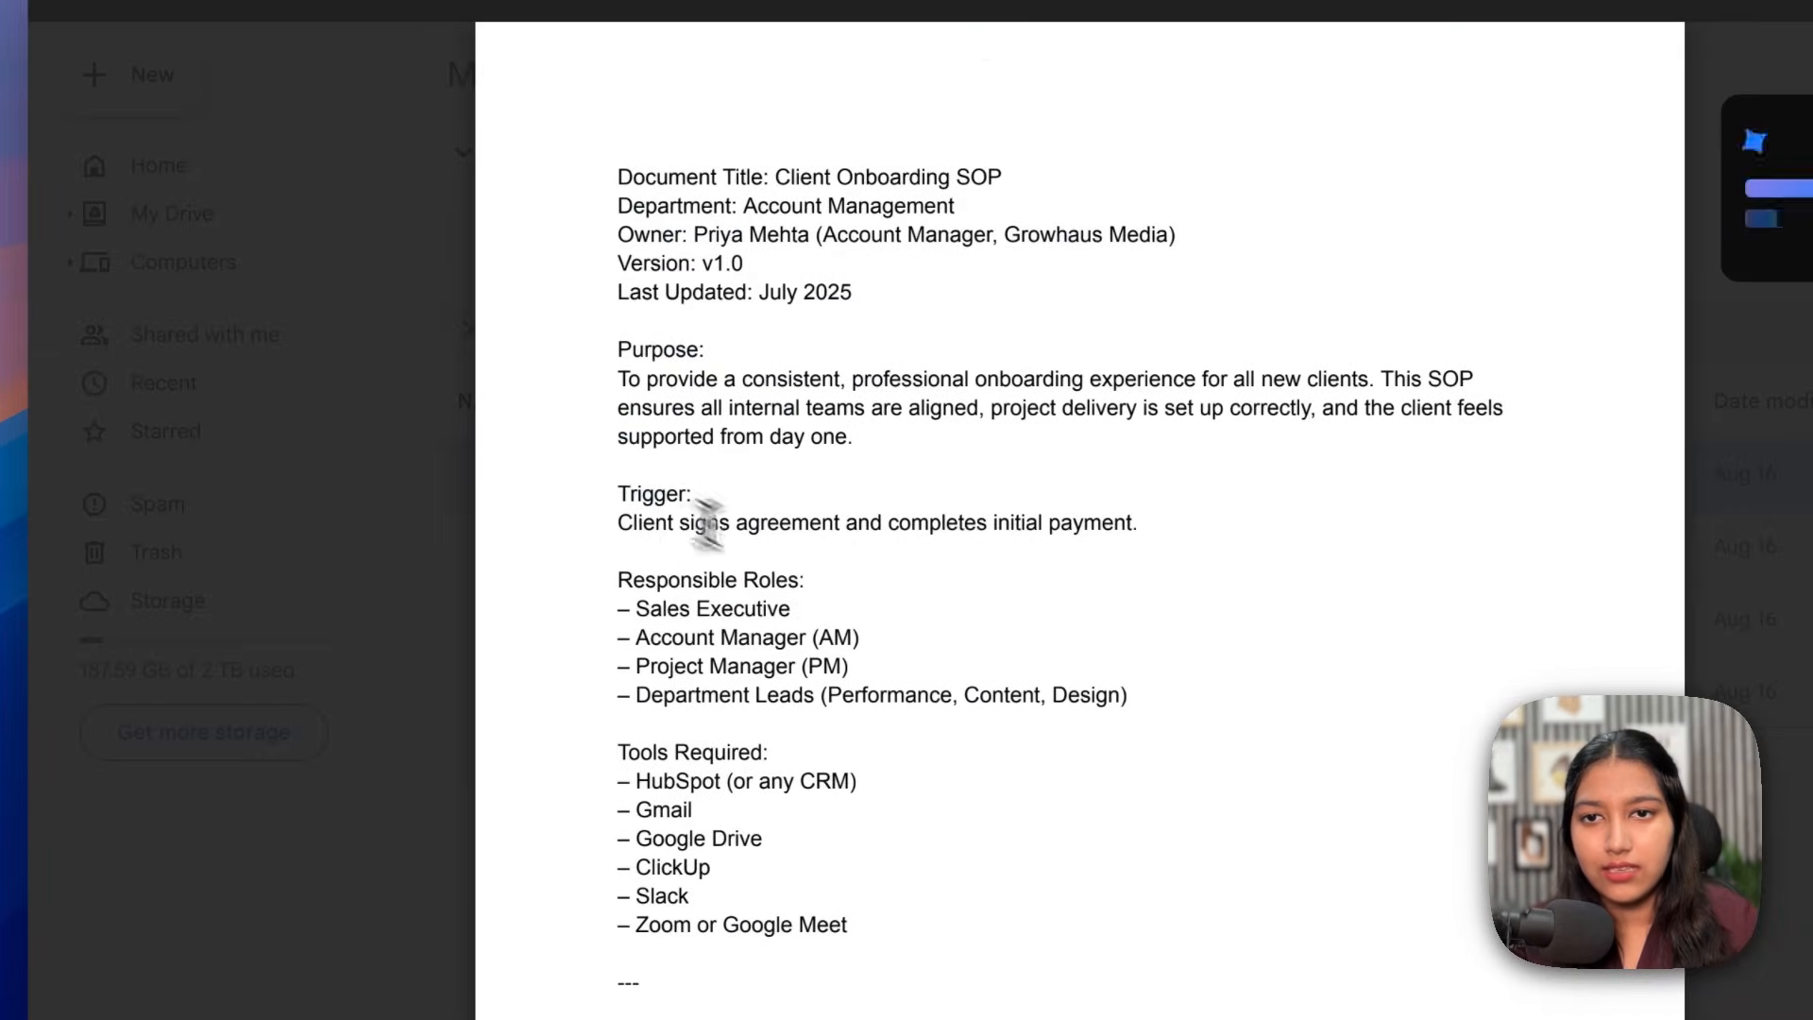
# Step: Locate the SOP's delayed onboarding form note and begin typing the 5-day unresponsive-client question
pyautogui.scroll(-6, 878, 623)
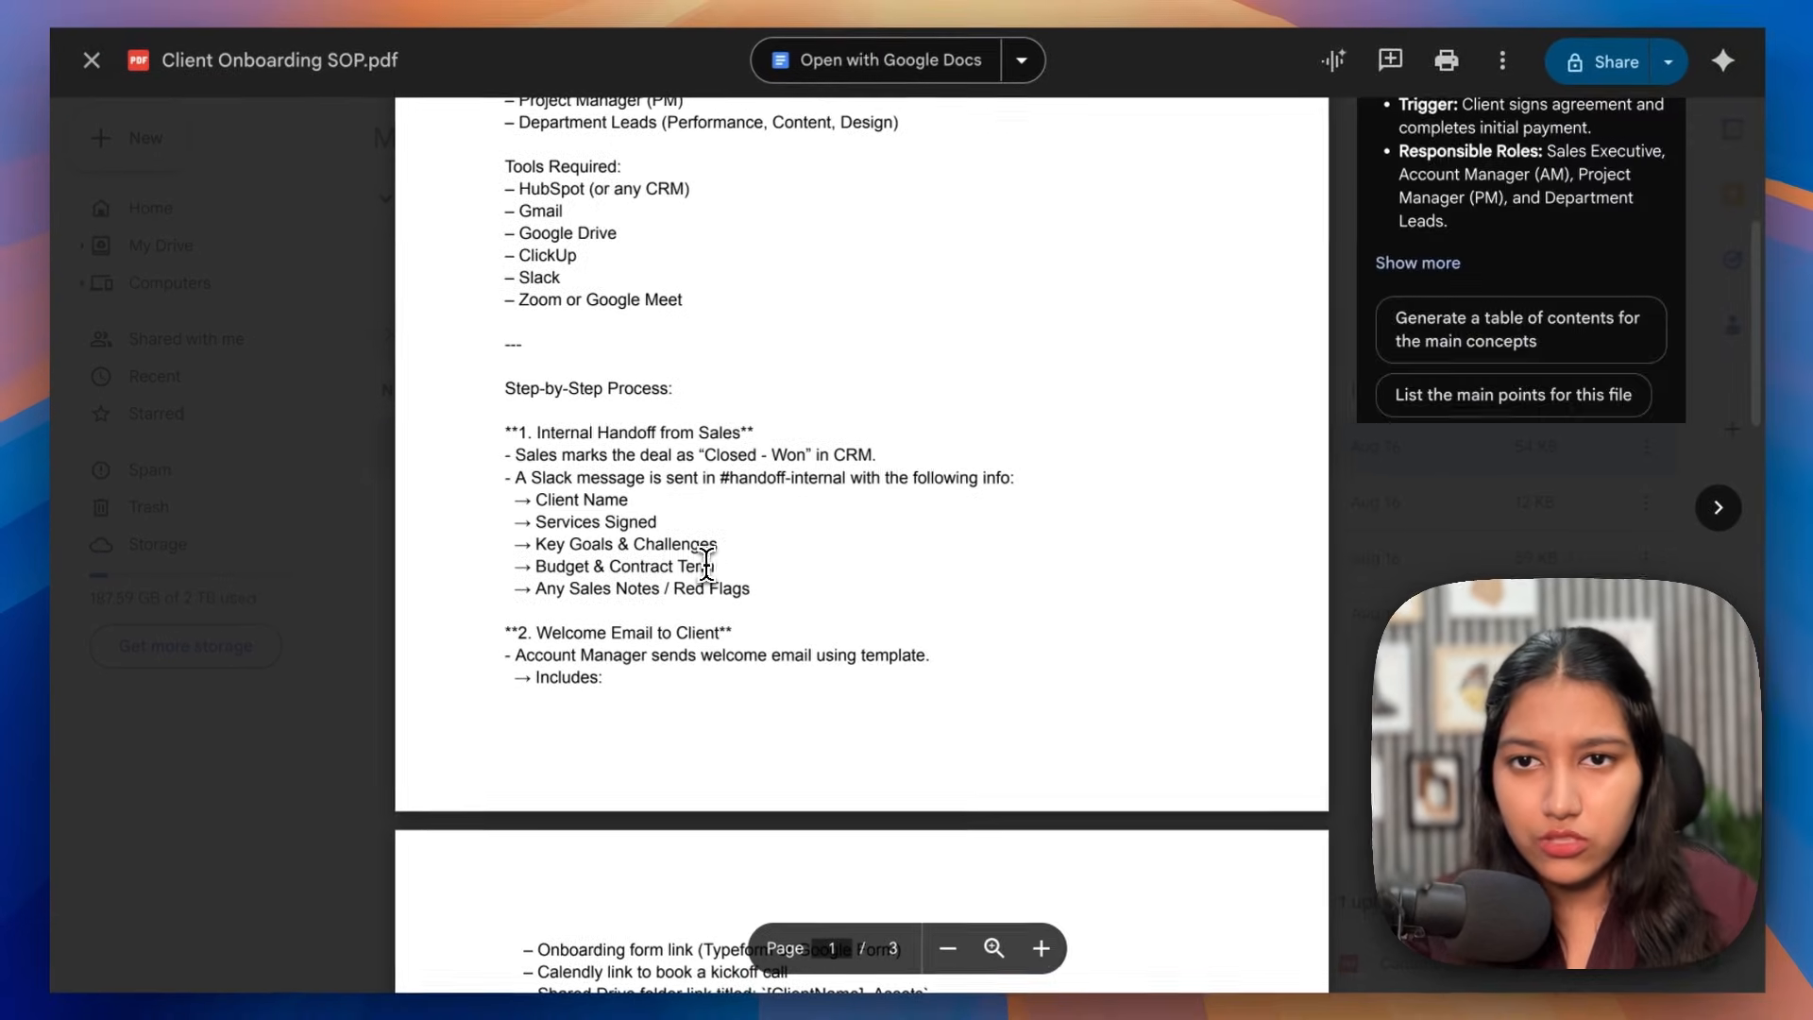
pyautogui.scroll(-10, 783, 592)
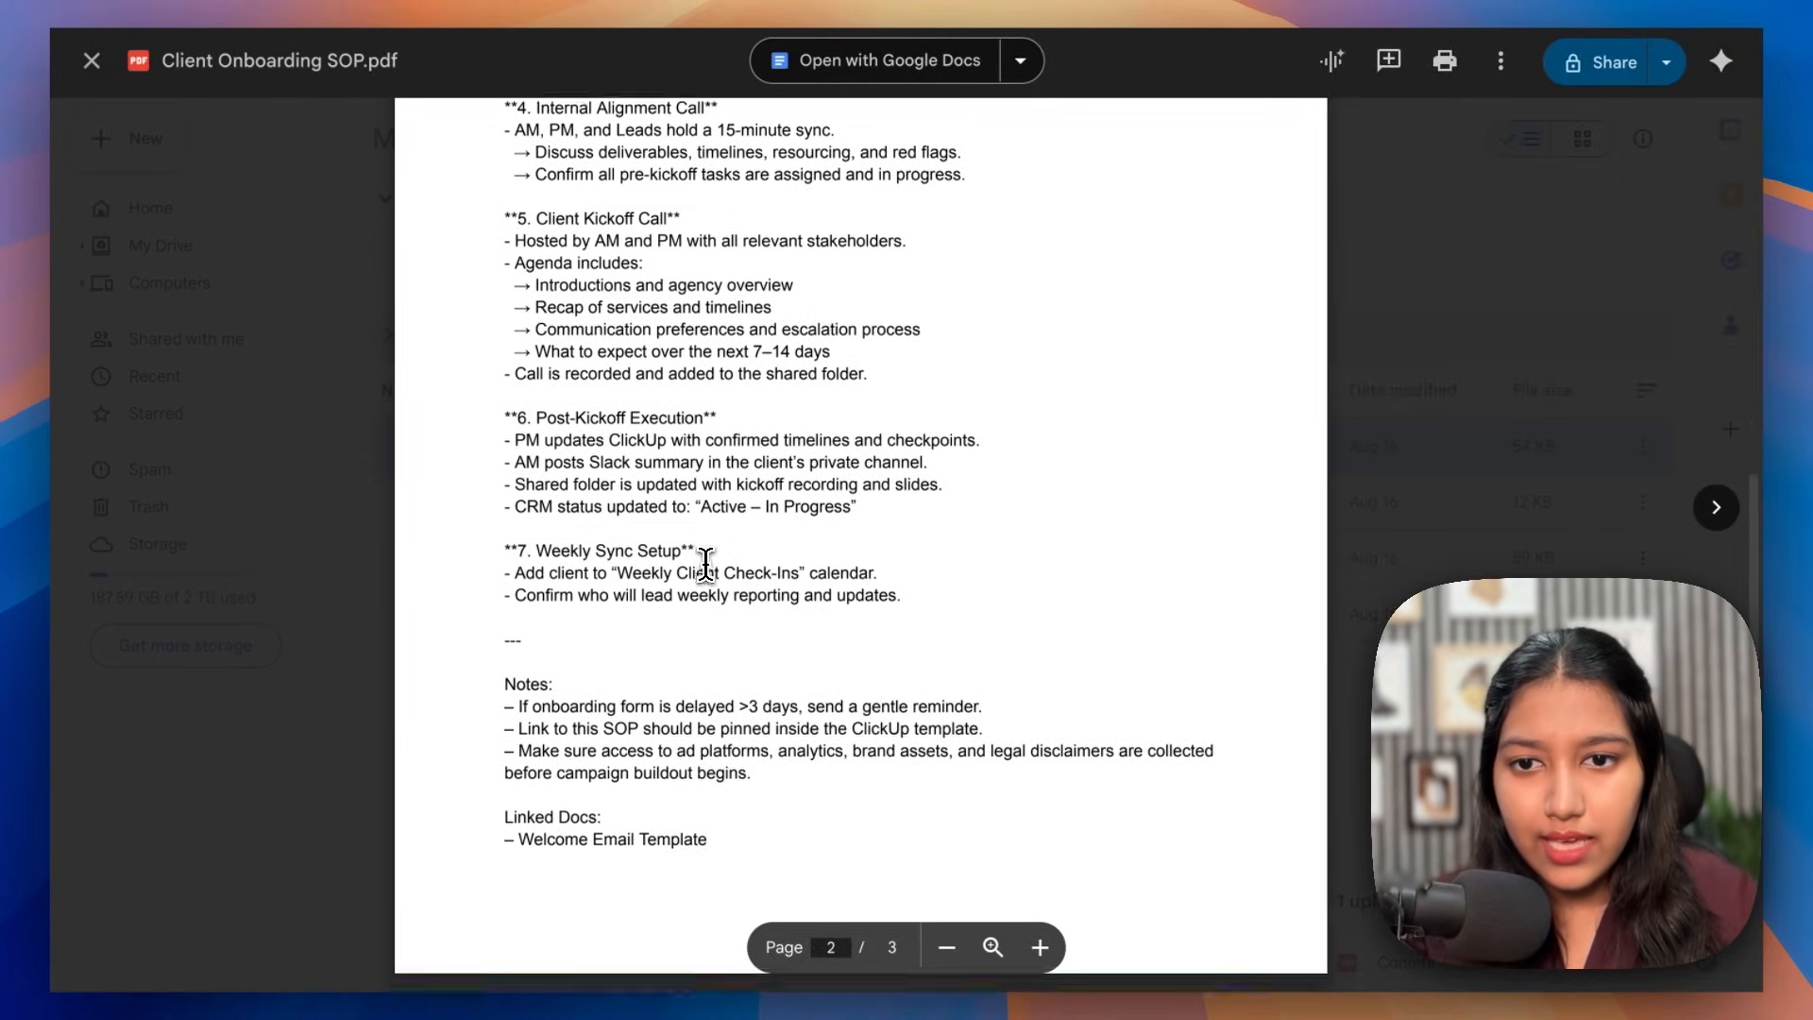
pyautogui.scroll(-2, 708, 567)
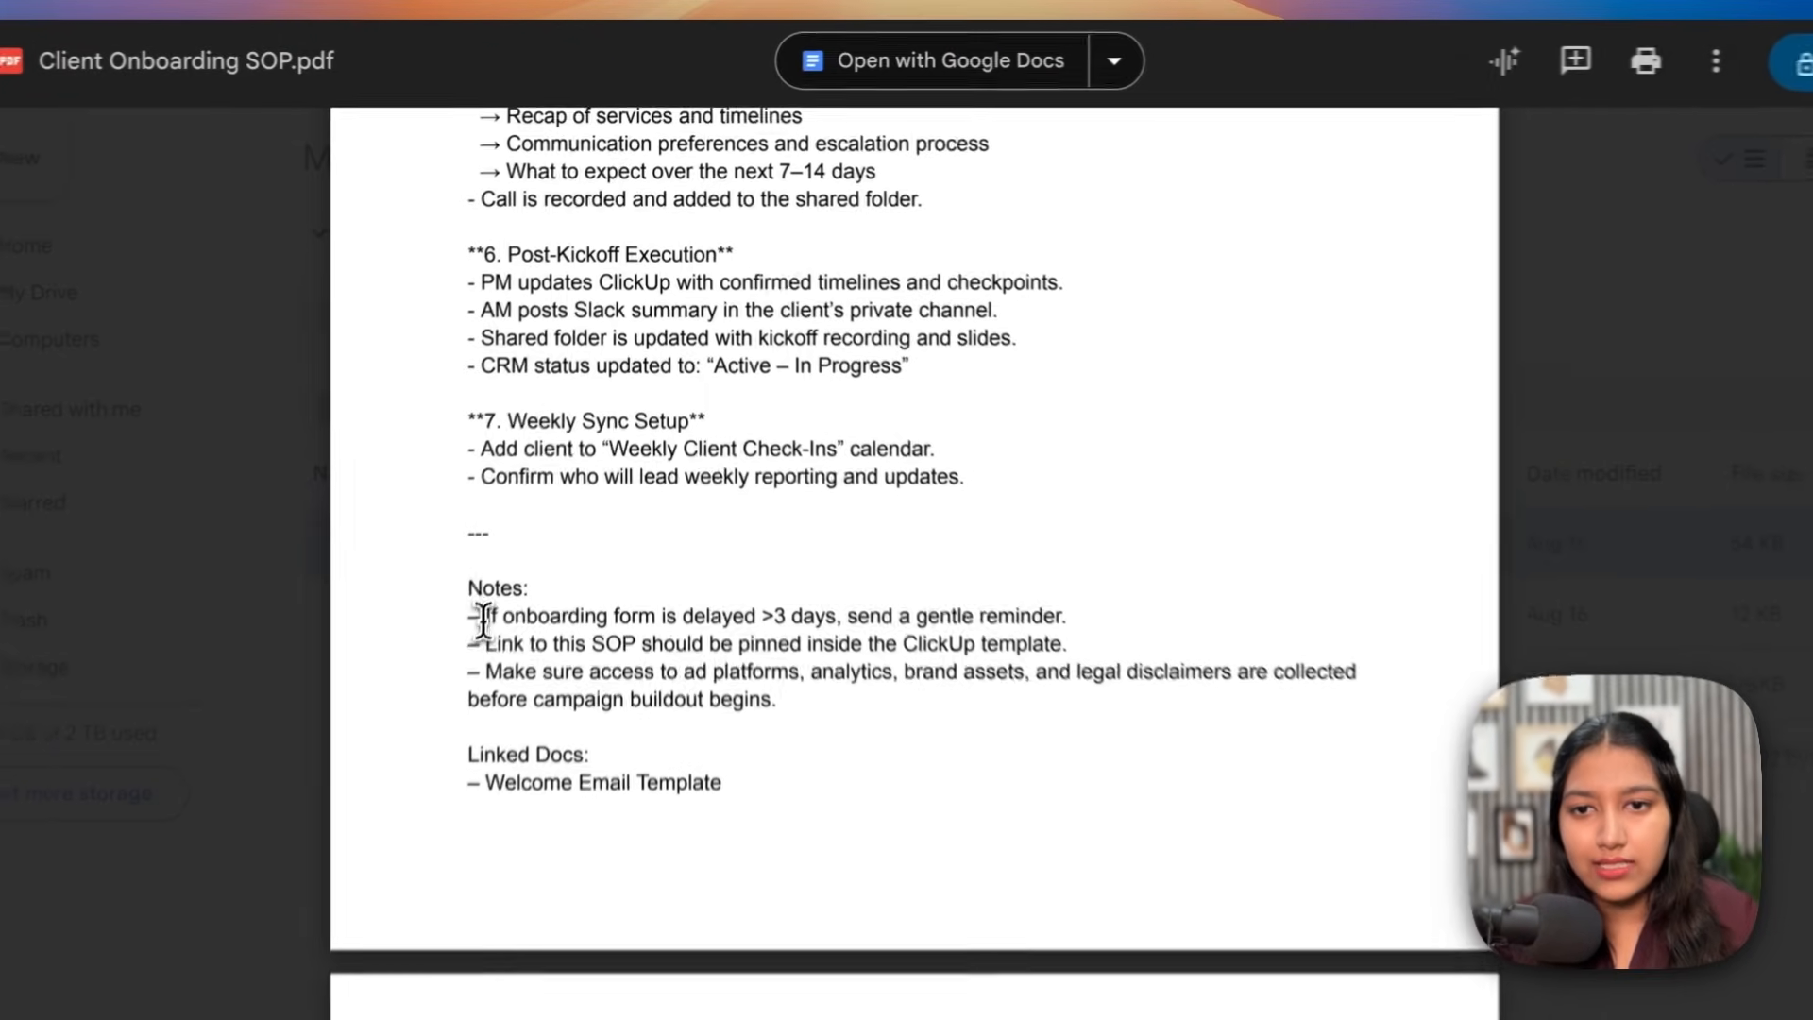
pyautogui.moveTo(472, 617); pyautogui.dragTo(1112, 618)
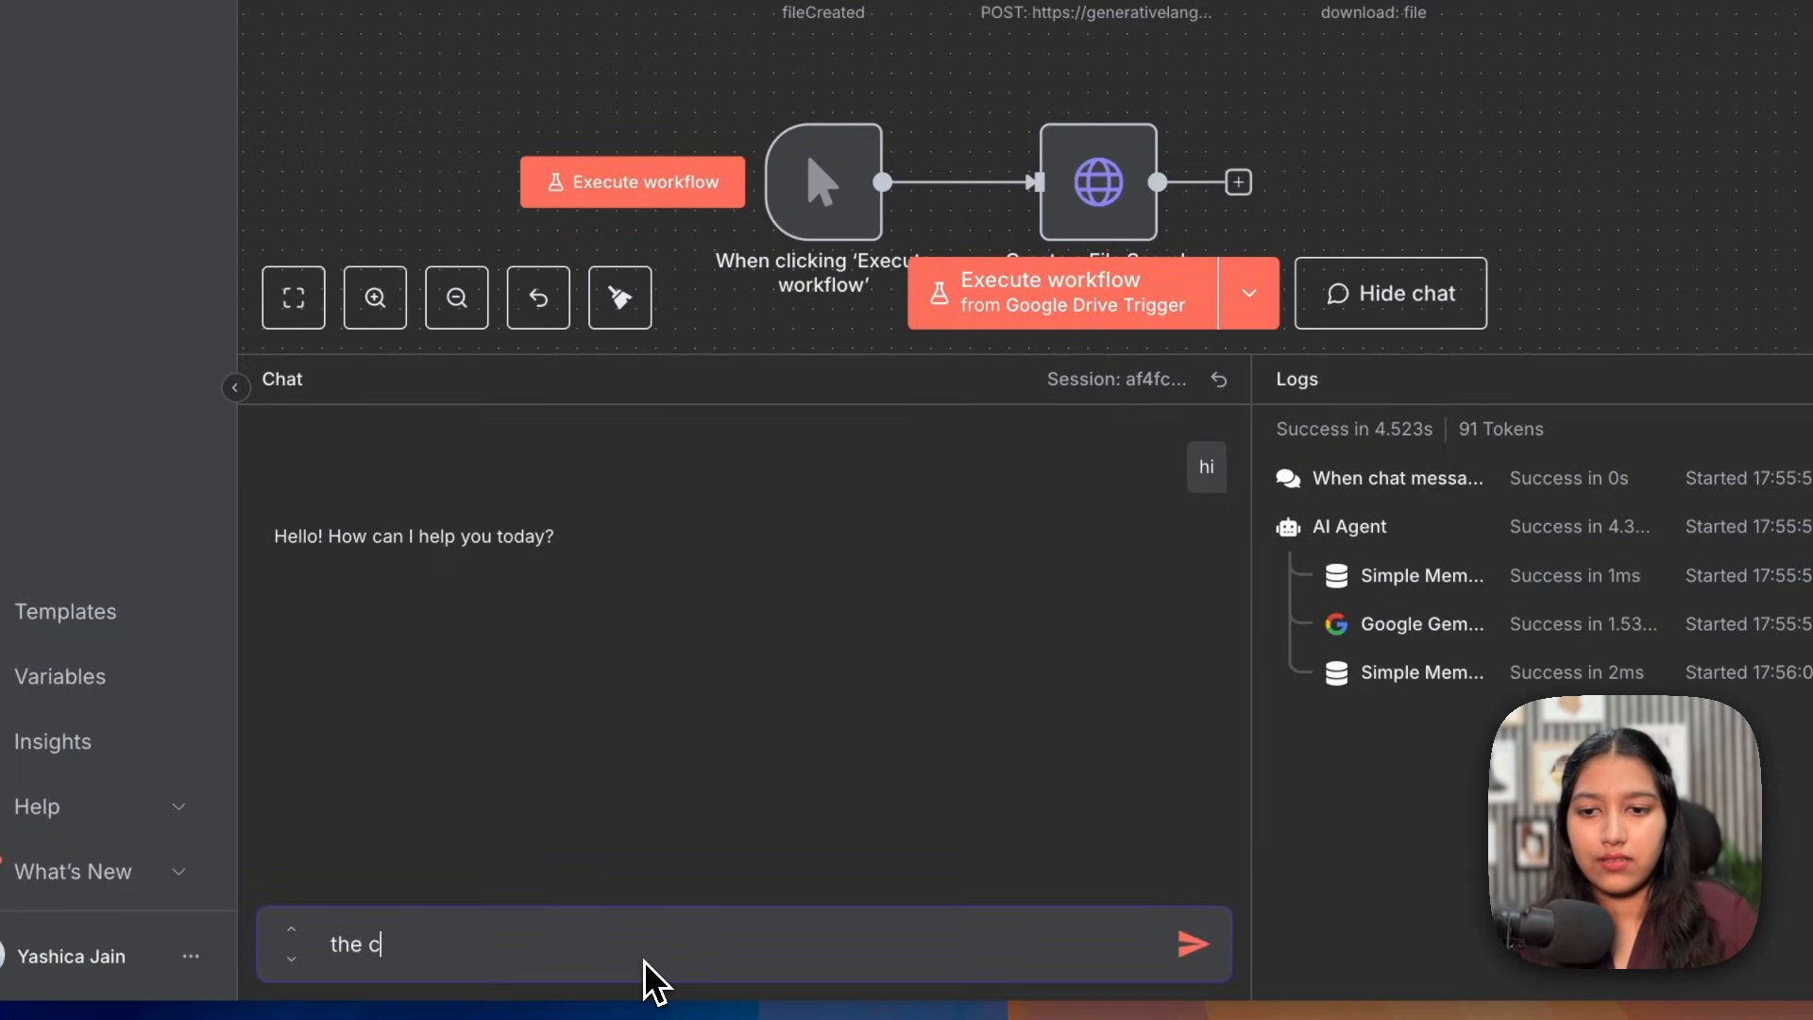
pyautogui.write('lient isn')
pyautogui.write("'t")
pyautogui.write(' responding, it has been 5 days, what should i do')
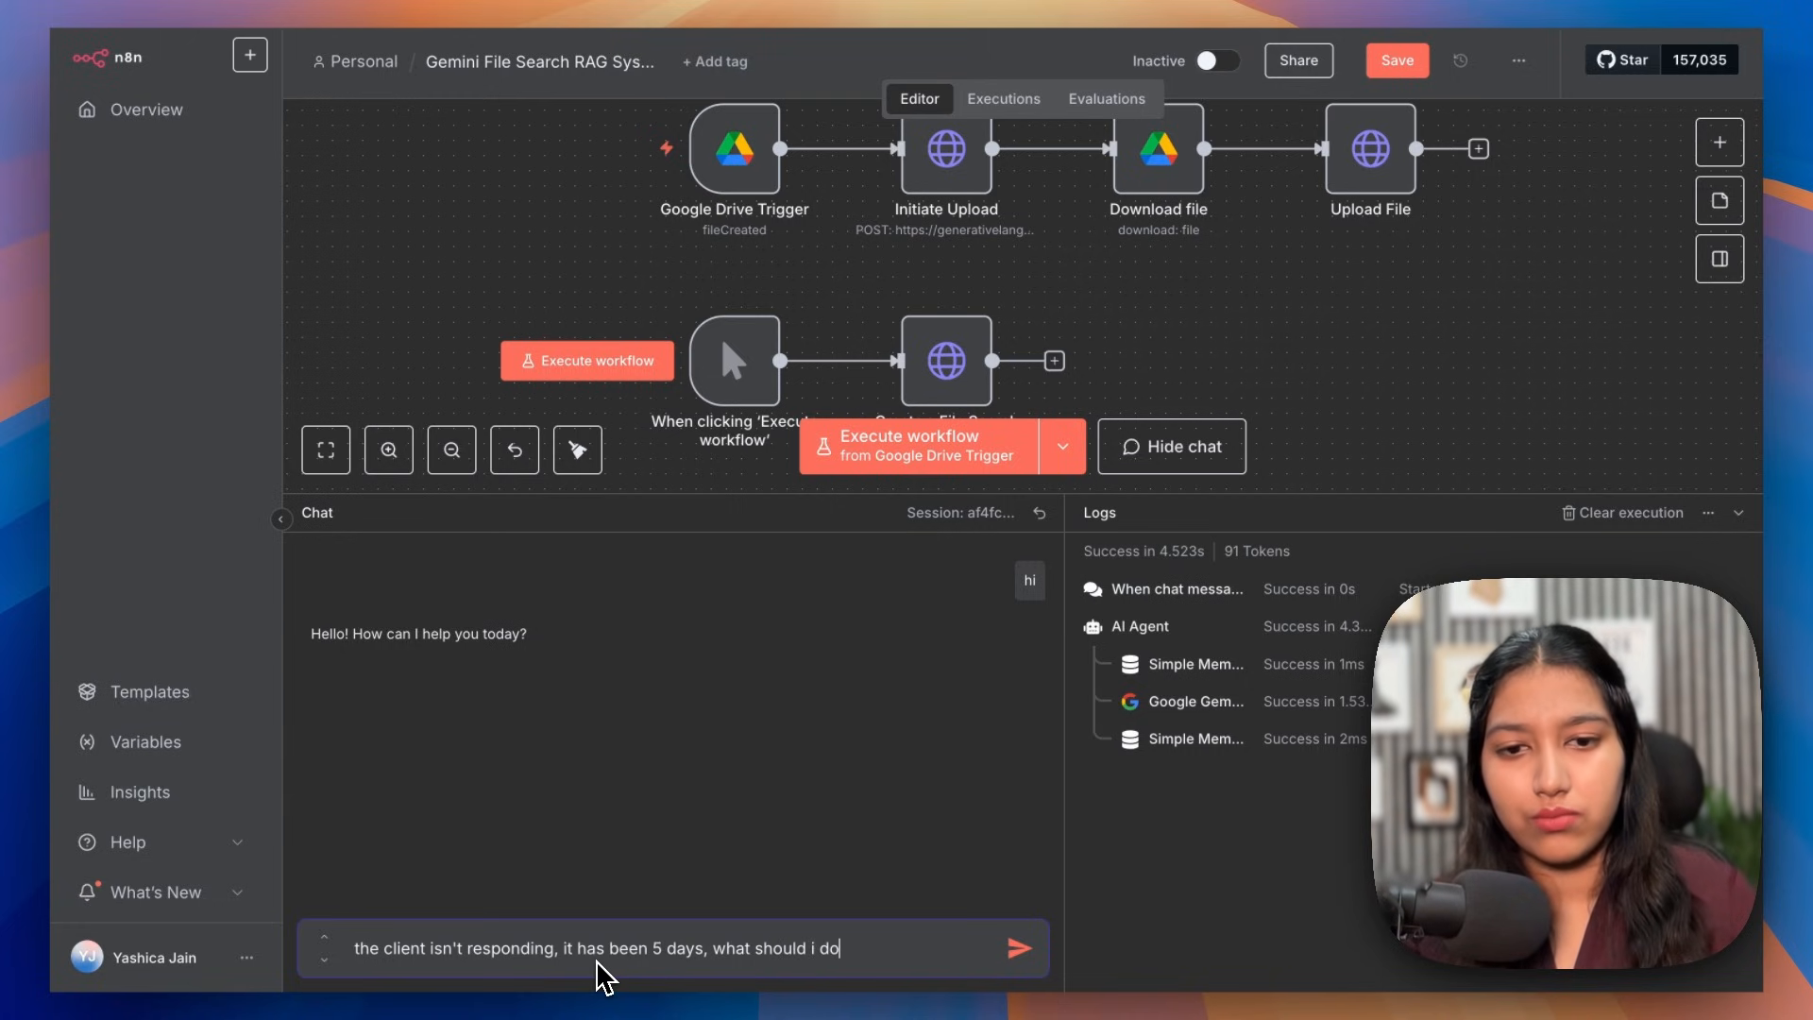
# Step: Send the unresponsive-client question and review the gentle-reminder reply
pyautogui.write('?')
pyautogui.press('Return')
pyautogui.moveTo(348, 740); pyautogui.dragTo(1003, 772)
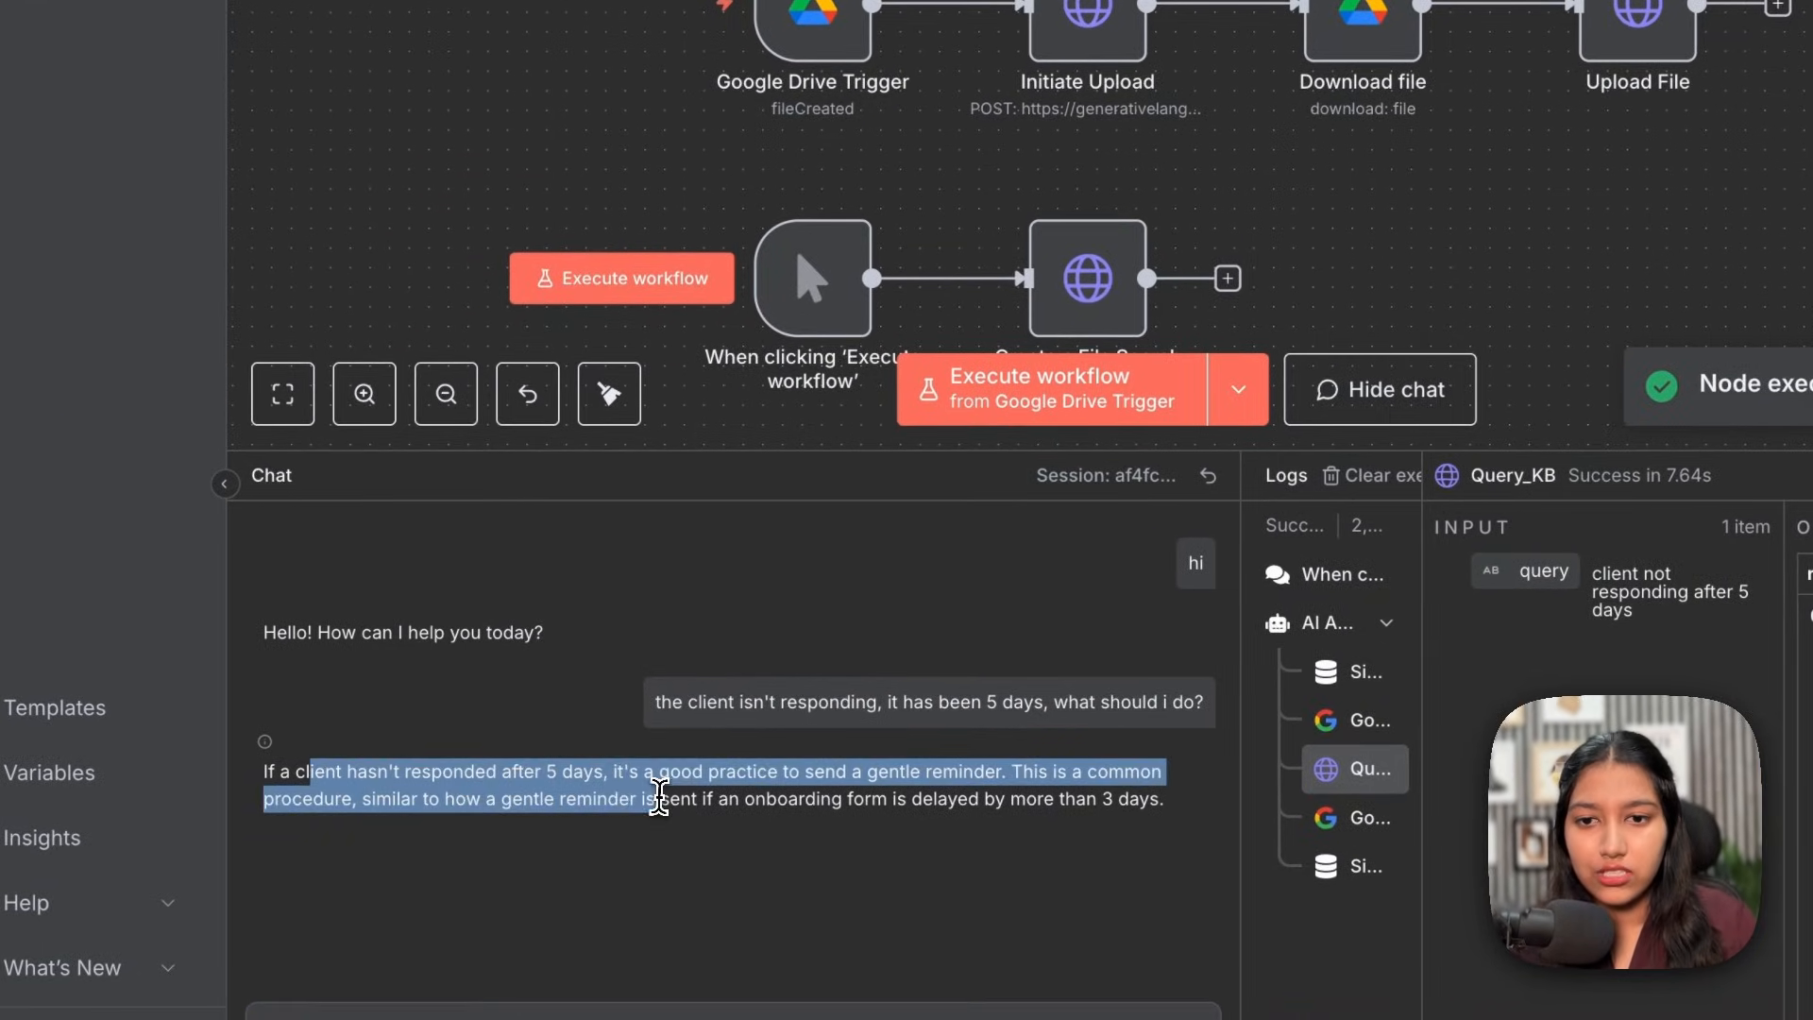
pyautogui.click(650, 795)
pyautogui.click(1021, 770)
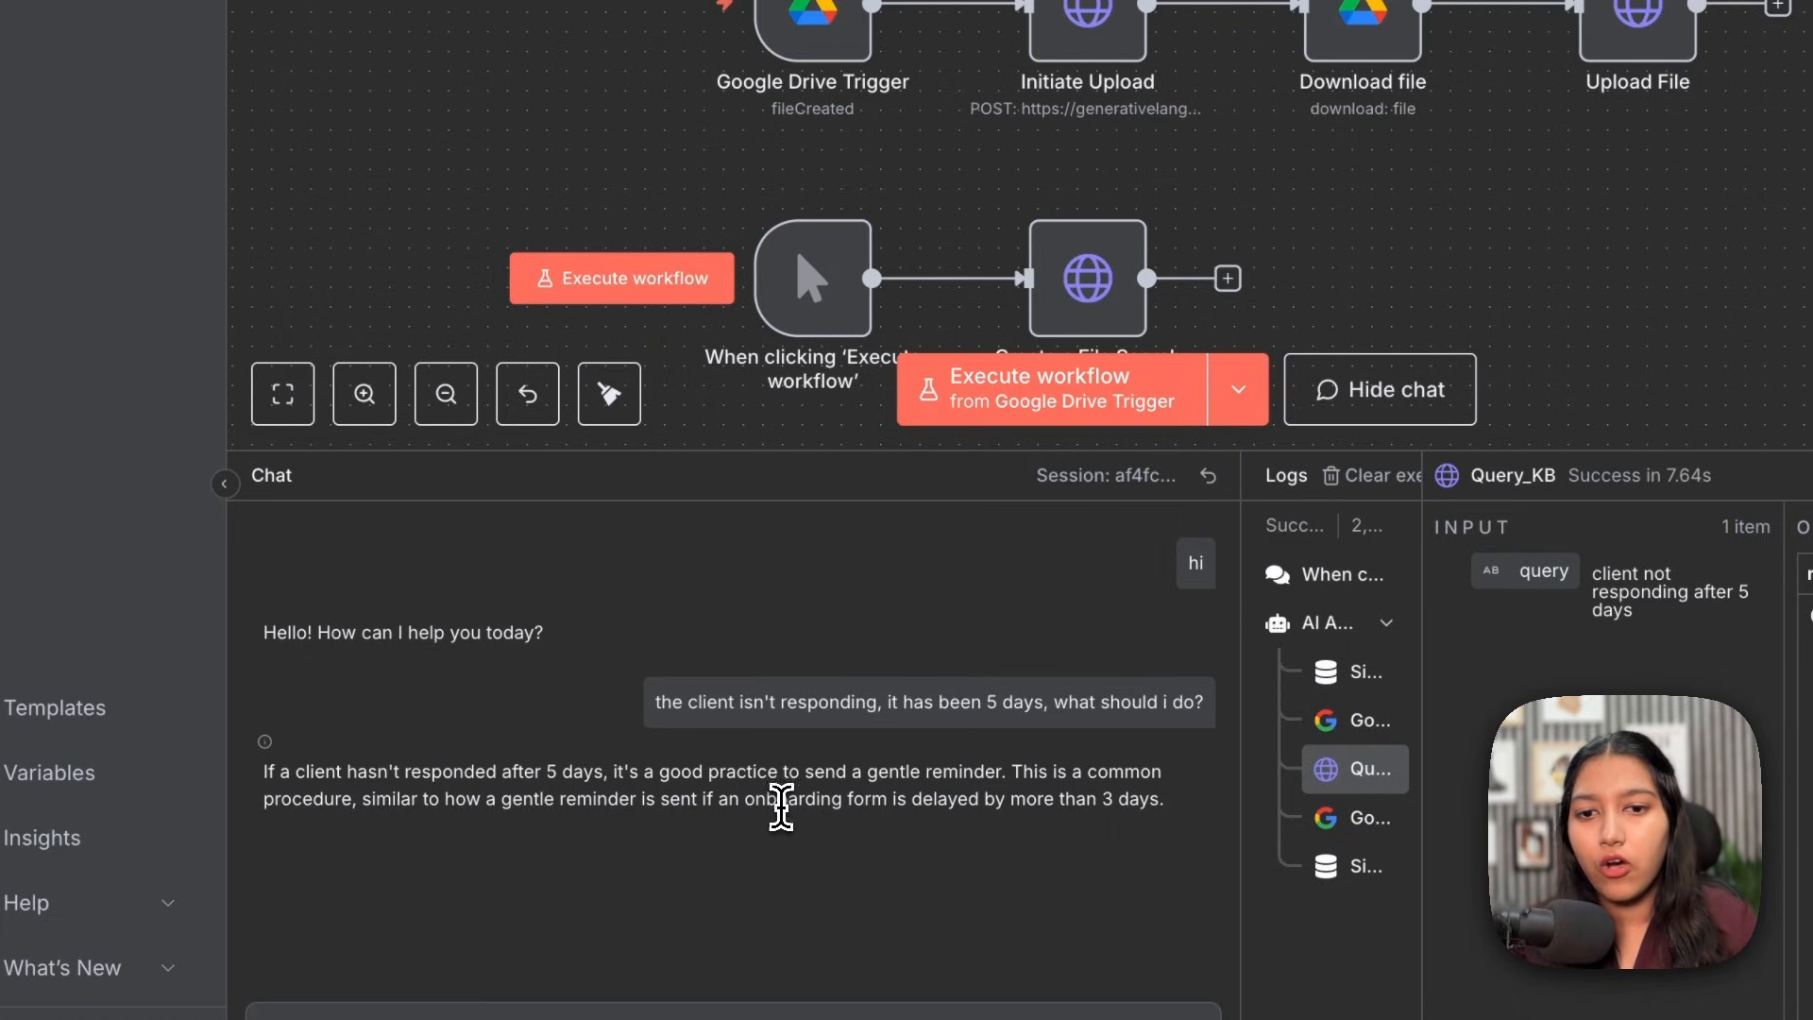
pyautogui.moveTo(788, 800); pyautogui.dragTo(1018, 800)
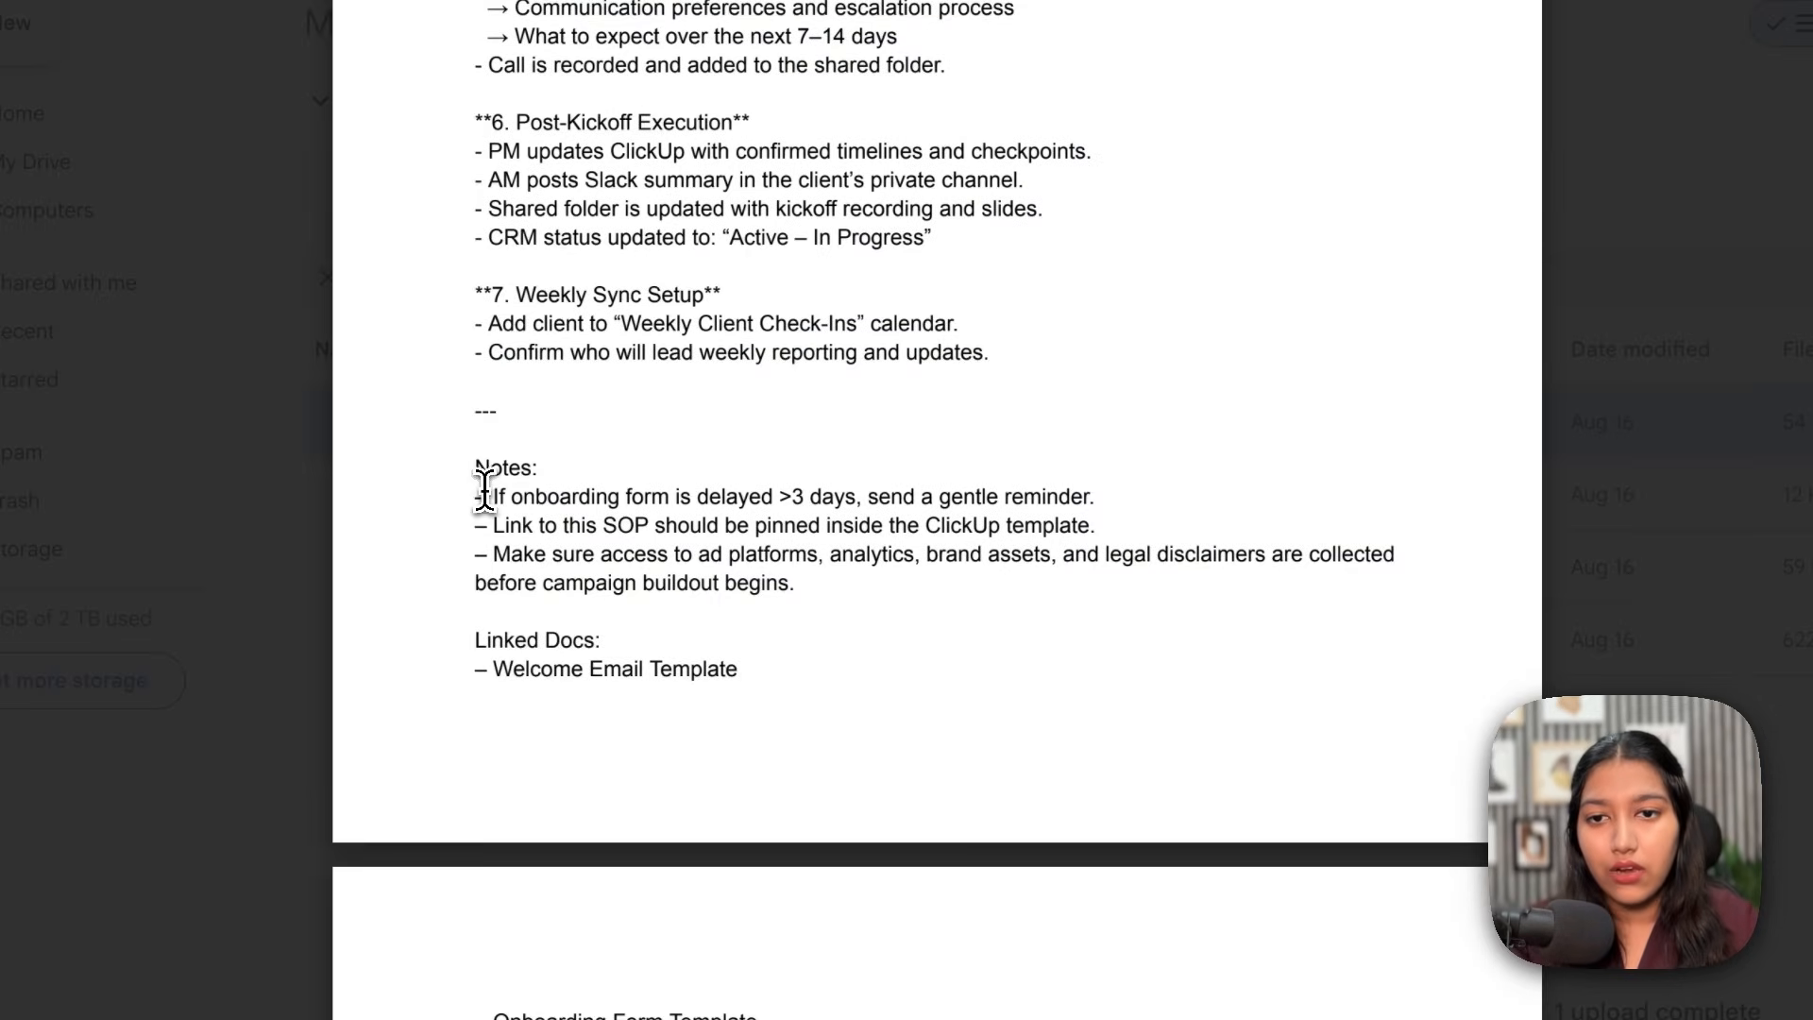
# Step: Compare the reply with the Client Onboarding SOP's delayed-form note
pyautogui.moveTo(475, 496); pyautogui.dragTo(1085, 500)
pyautogui.click(864, 510)
pyautogui.click(1085, 501)
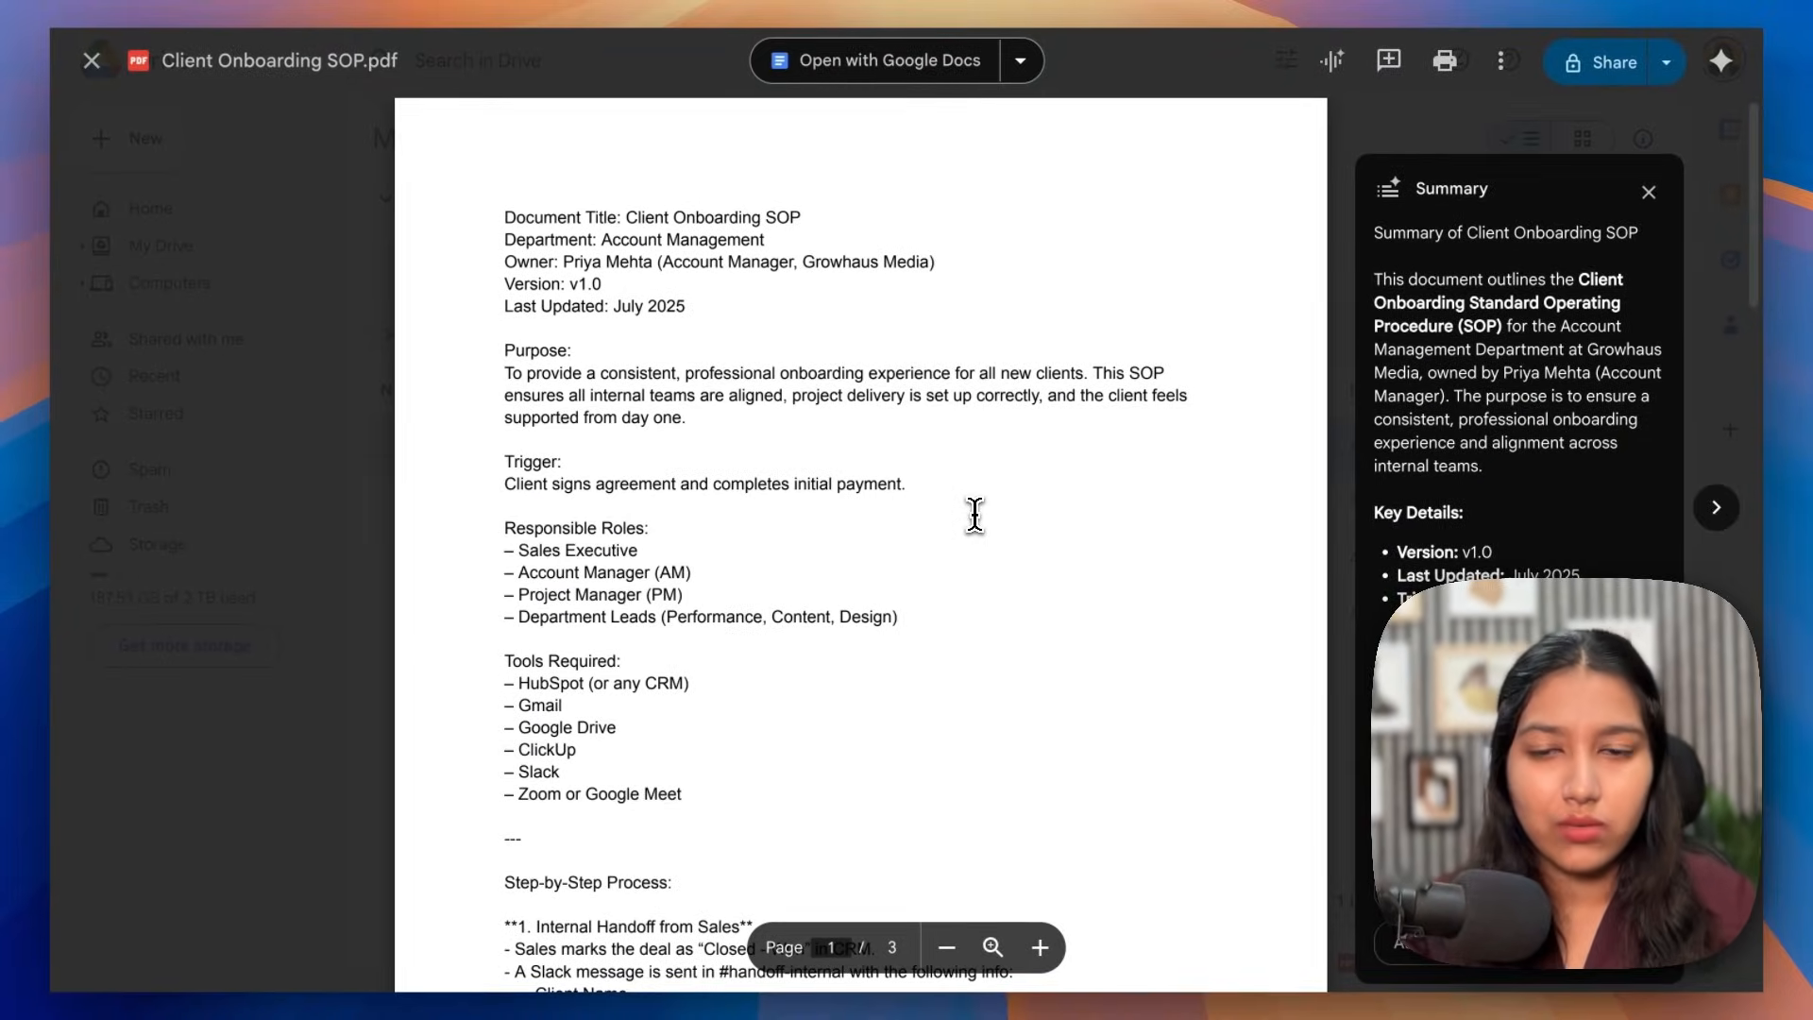
pyautogui.scroll(-5, 1067, 512)
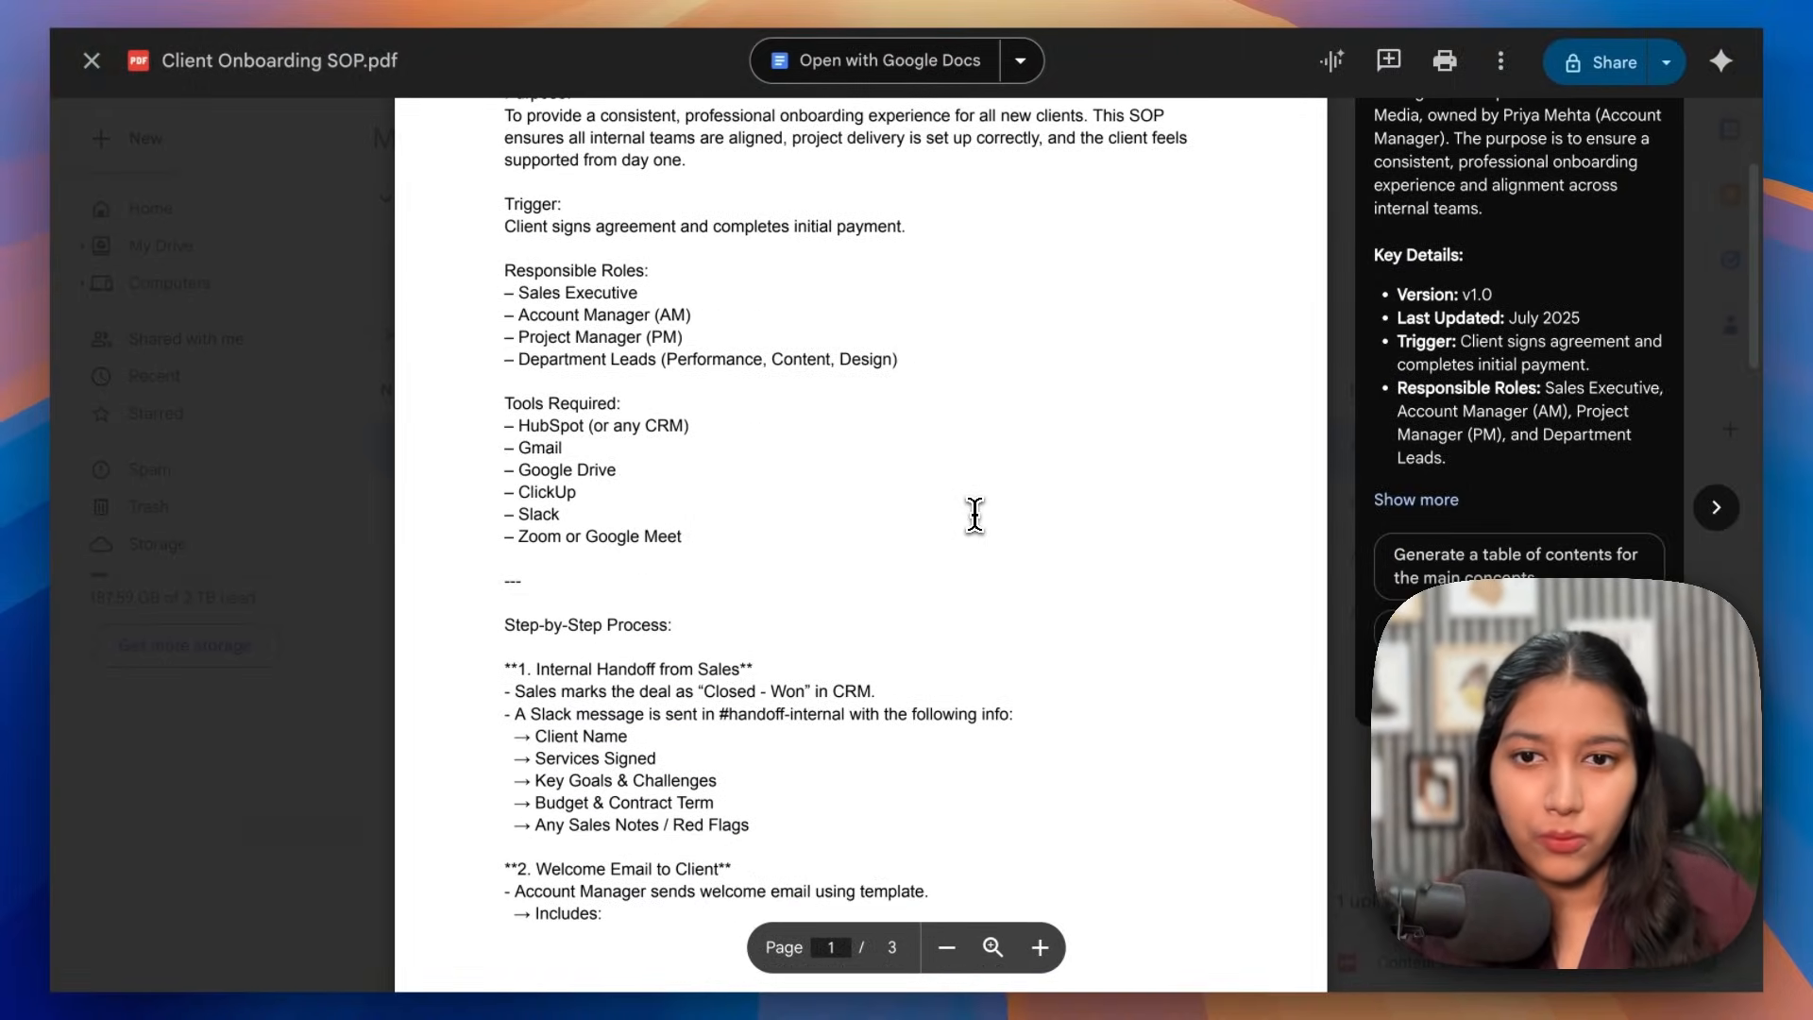
pyautogui.scroll(-3, 975, 515)
pyautogui.moveTo(509, 349); pyautogui.dragTo(738, 354)
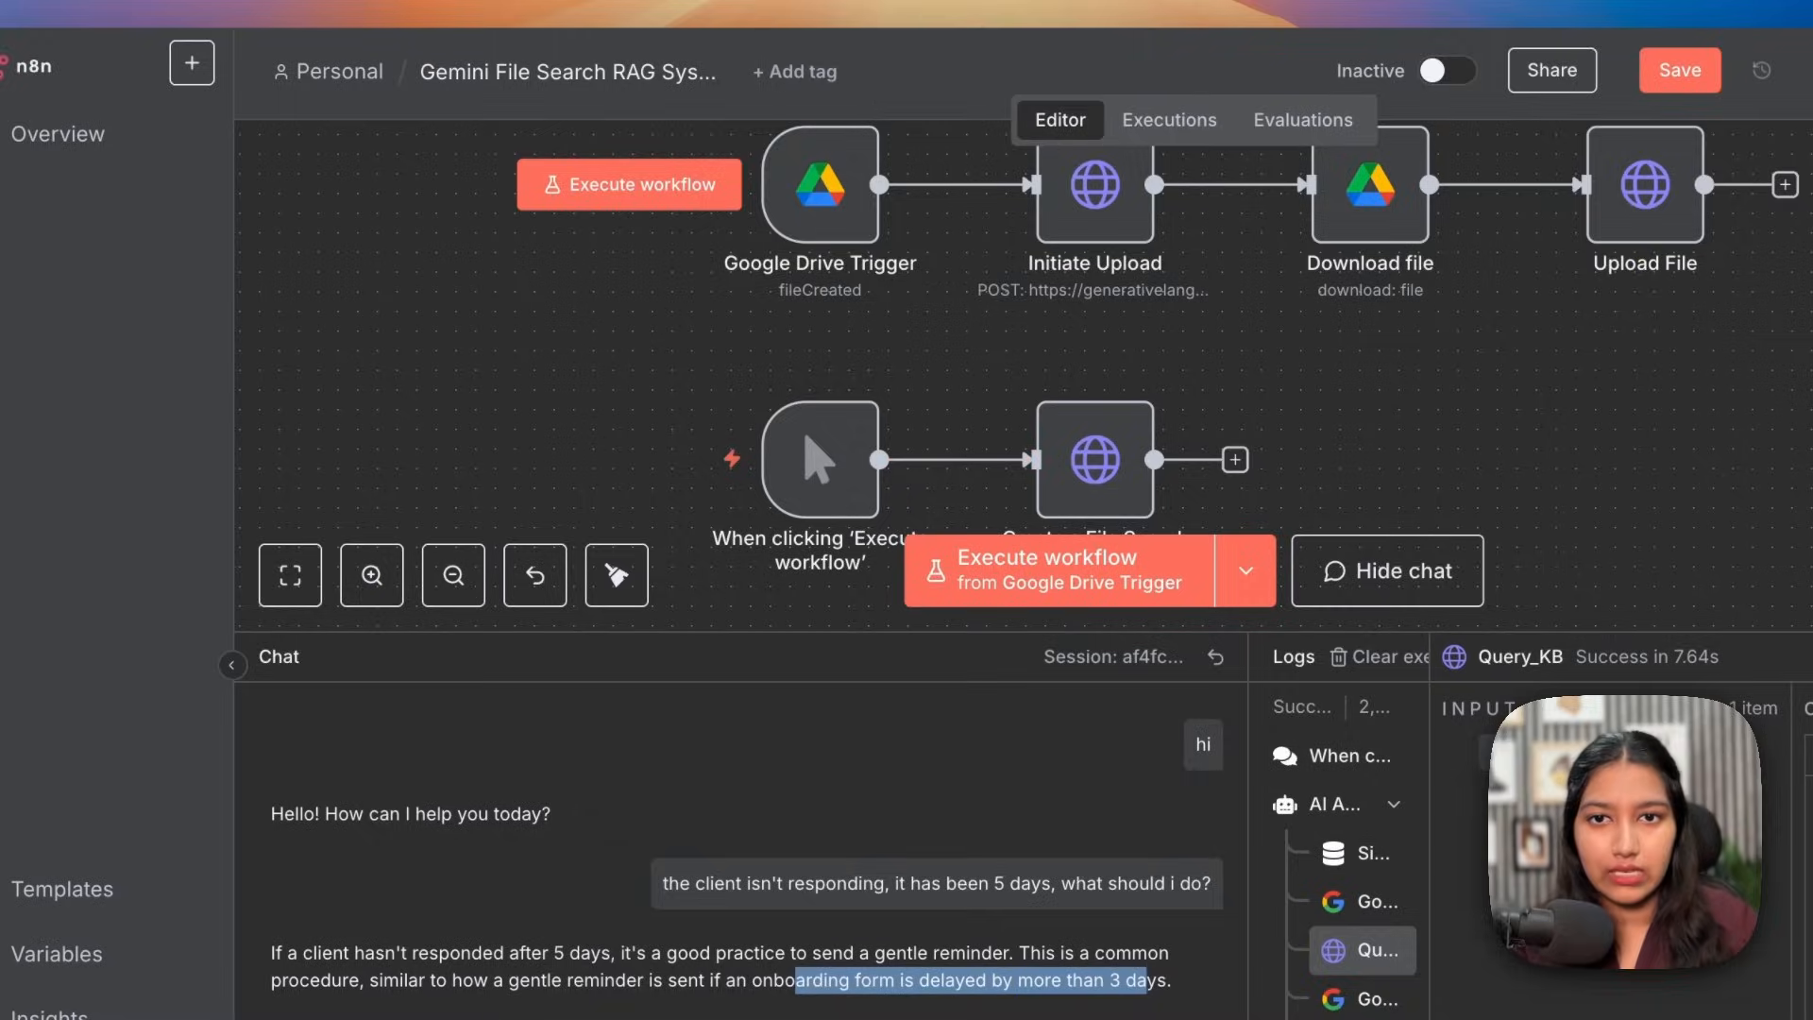
# Step: Ask for the step-by-step client onboarding procedure and review the seven-step reply
pyautogui.write('t')
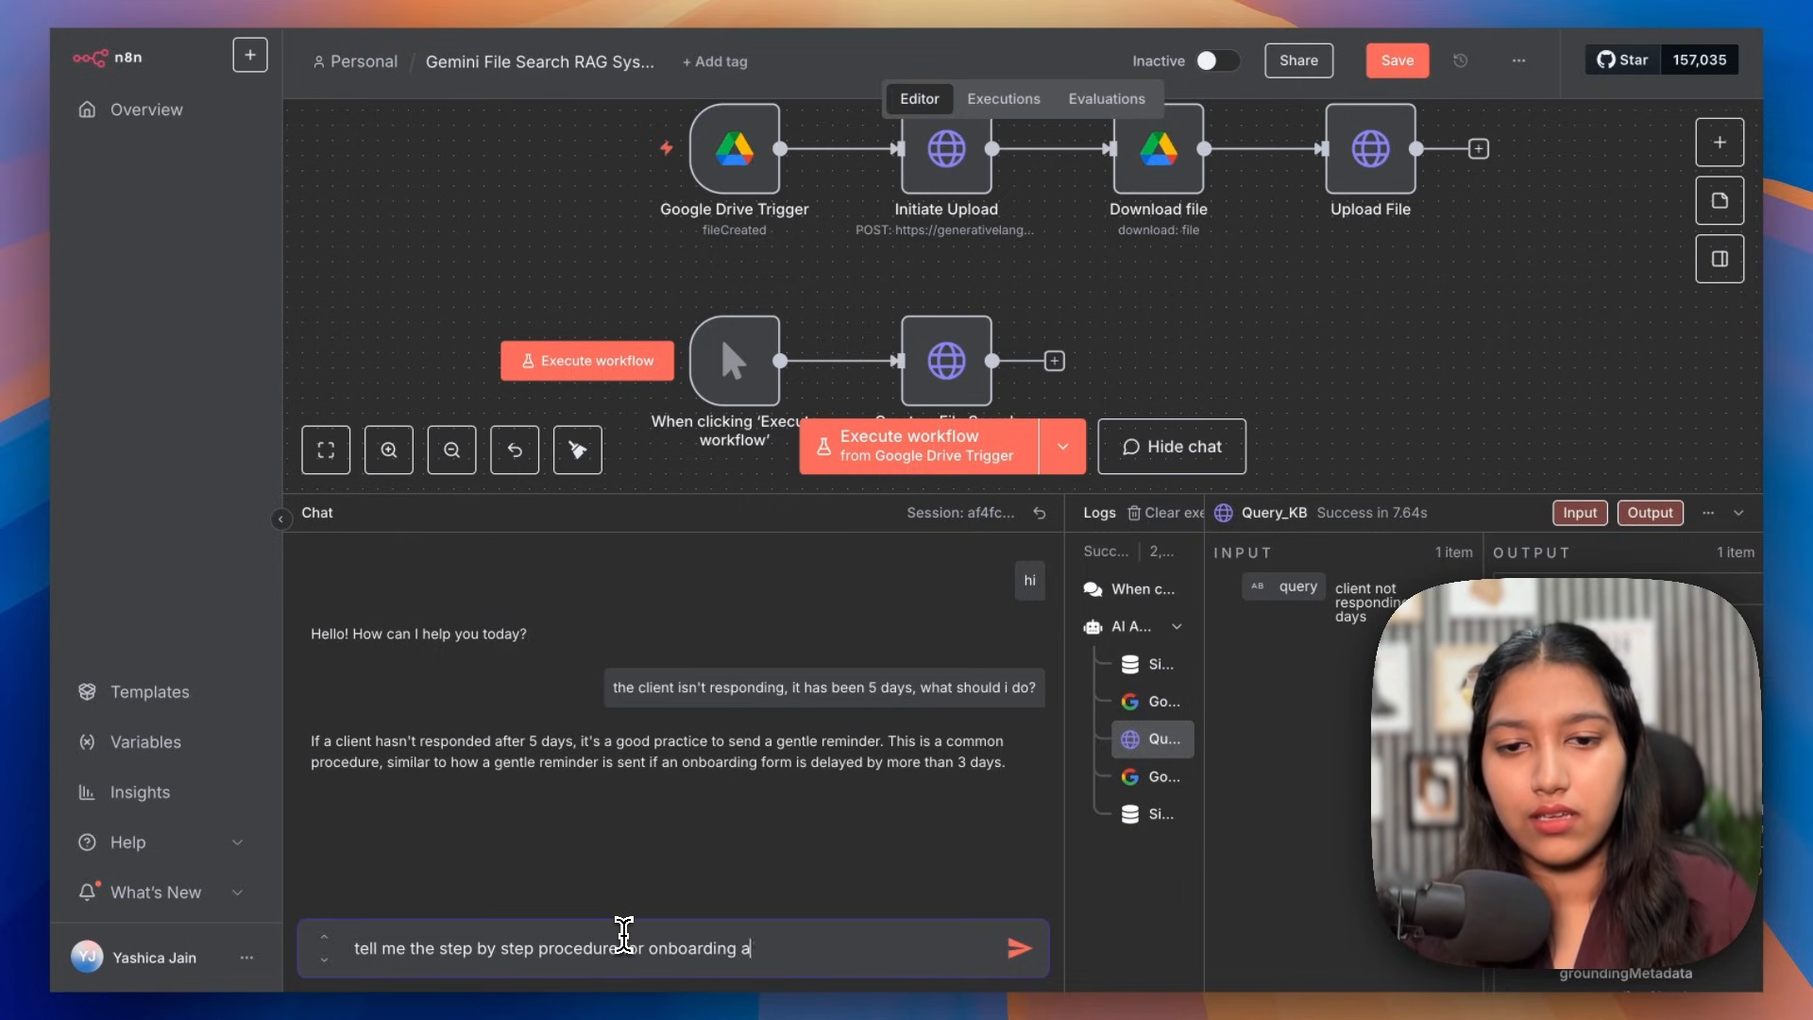
pyautogui.write('ent')
pyautogui.press('Return')
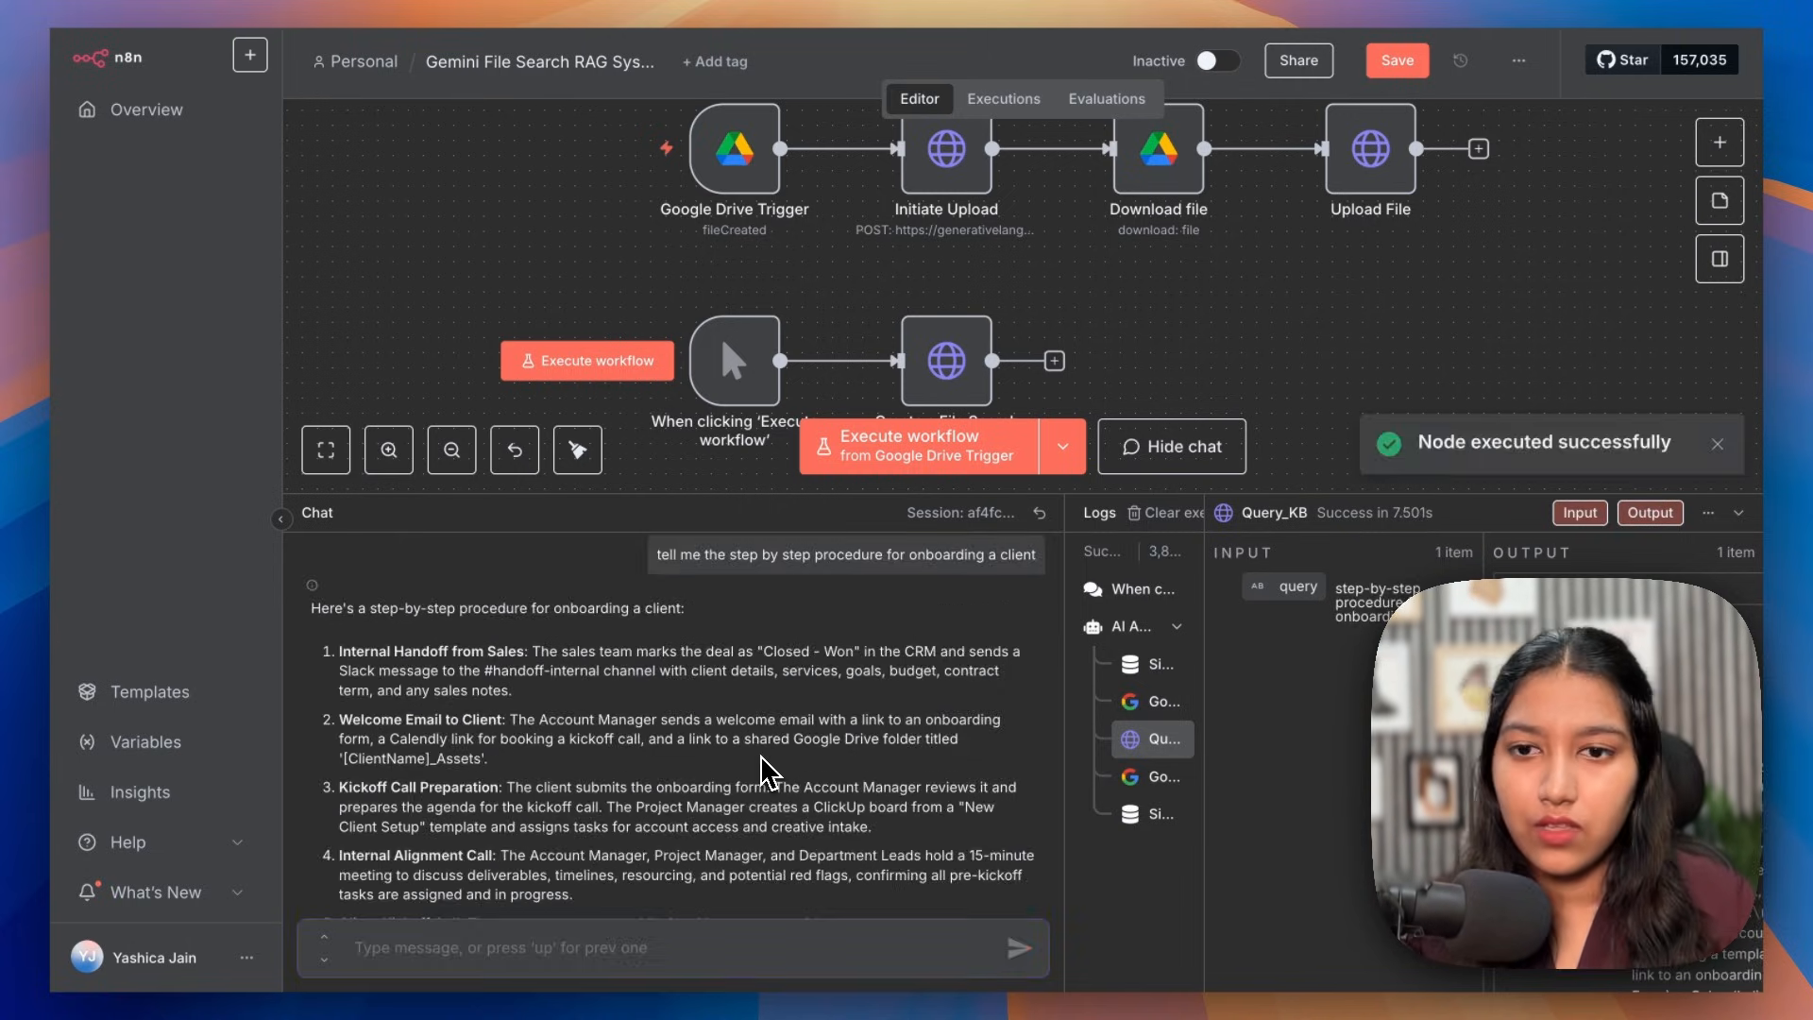
pyautogui.scroll(-5, 767, 773)
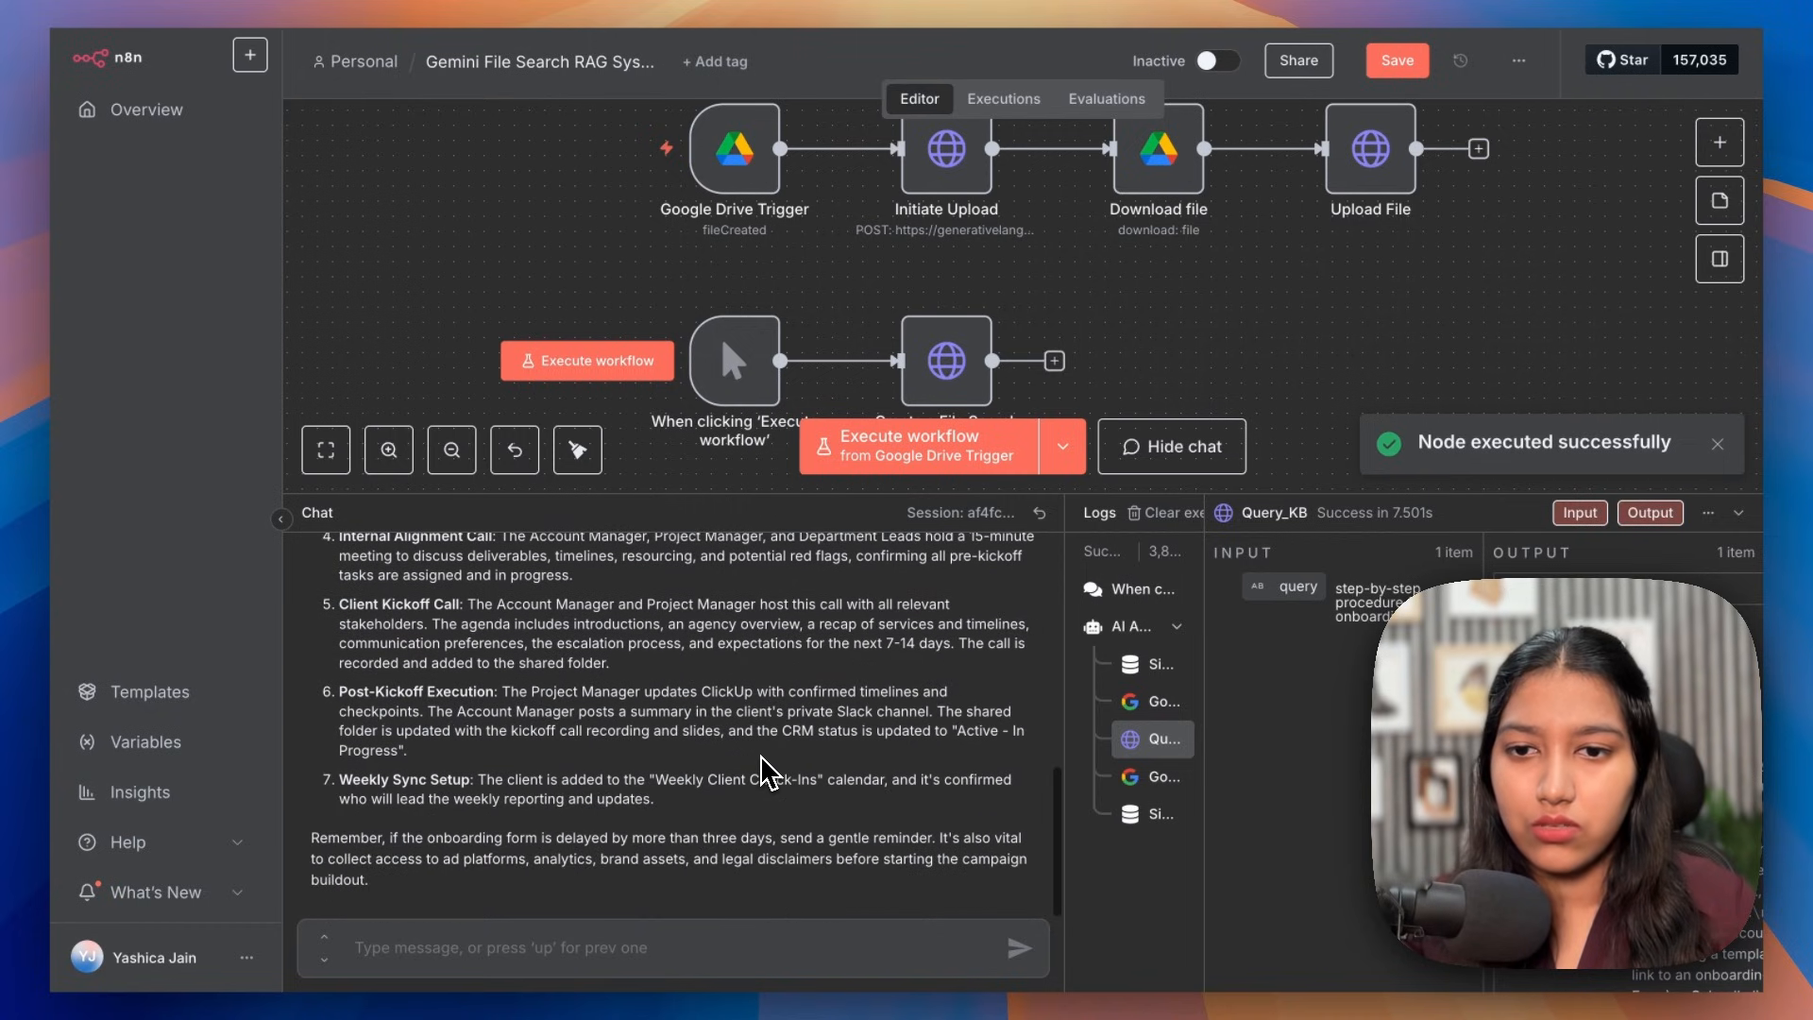
pyautogui.scroll(5, 761, 756)
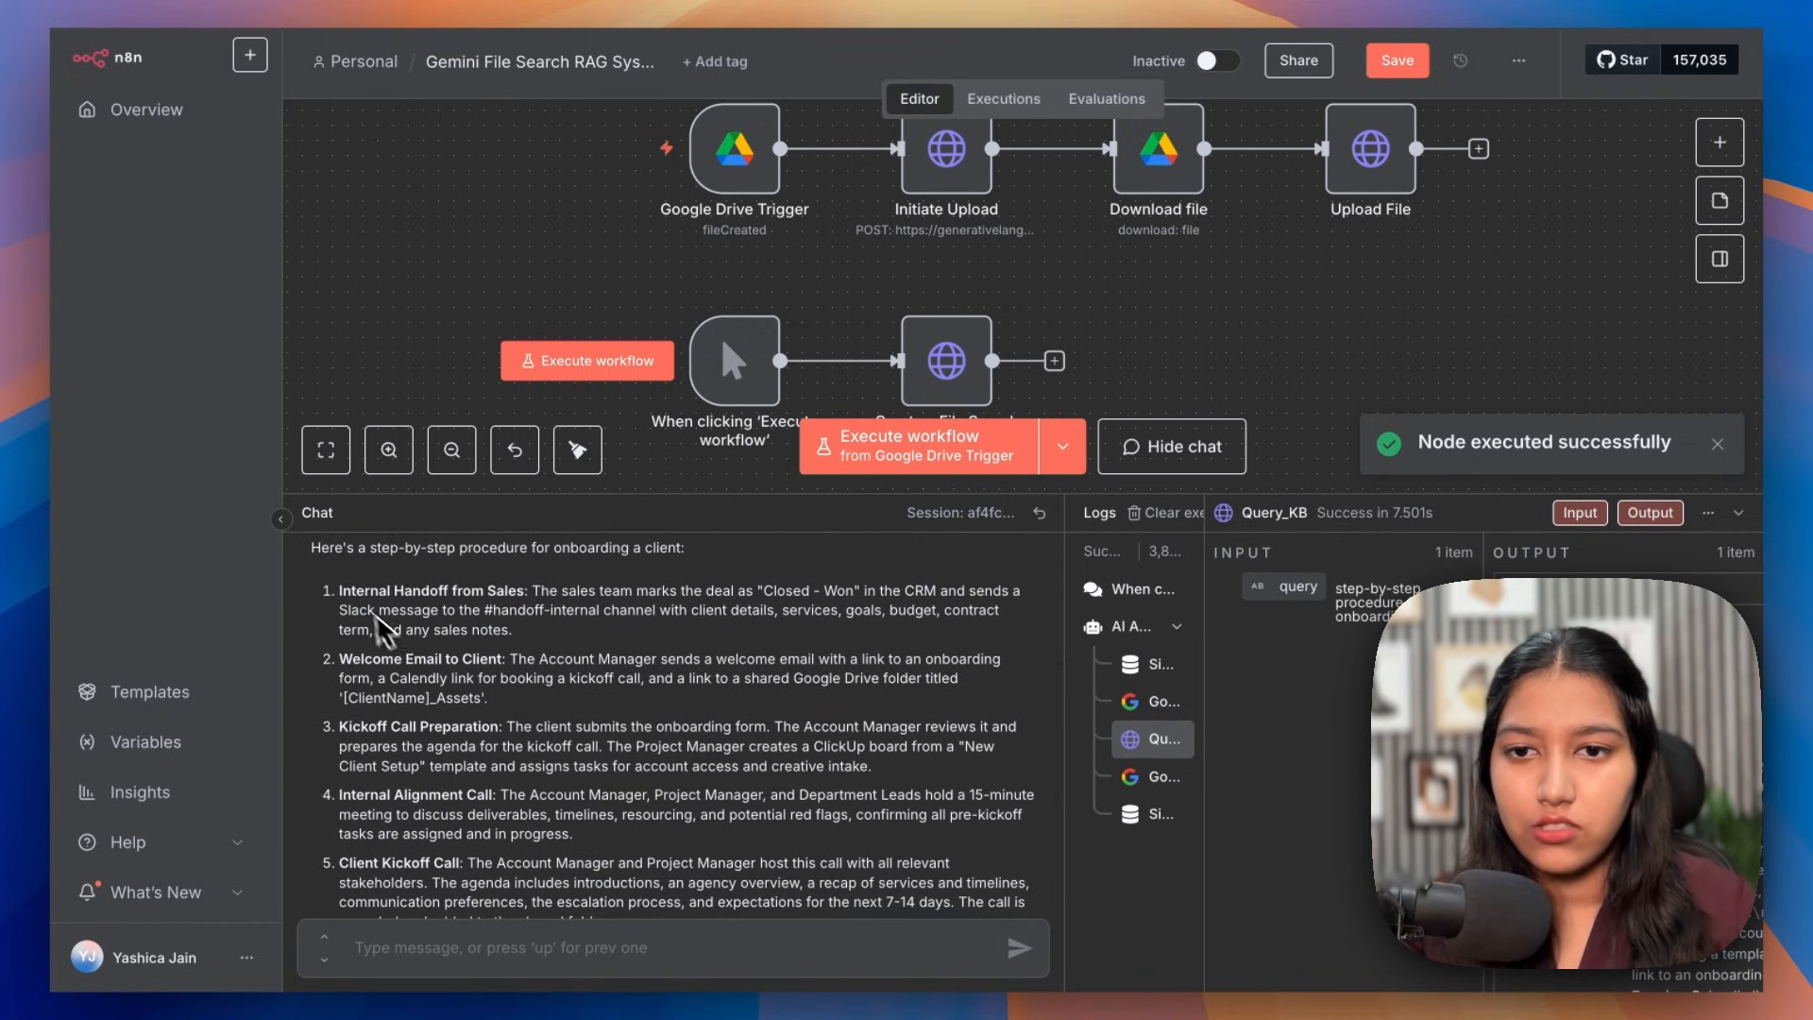
pyautogui.moveTo(351, 591); pyautogui.dragTo(476, 590)
pyautogui.moveTo(443, 739); pyautogui.dragTo(527, 738)
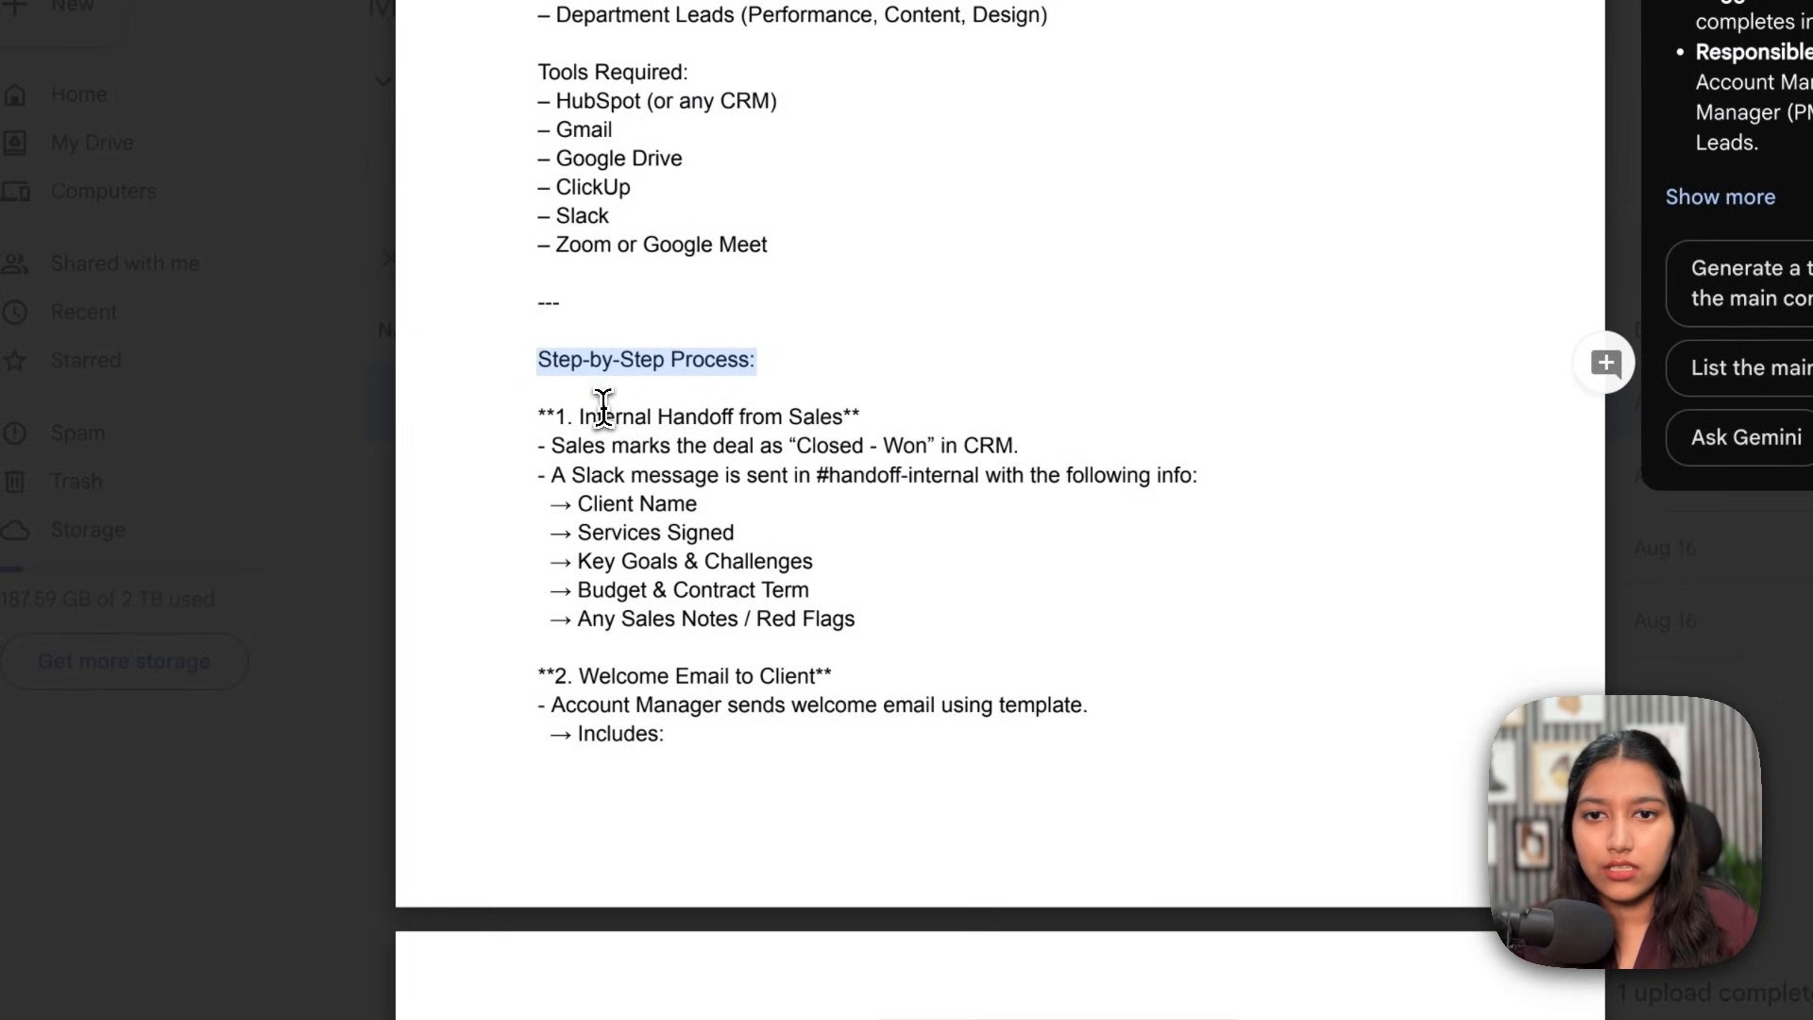
# Step: Check the reply against the SOP's Internal Handoff from Sales and shared Drive folder steps
pyautogui.moveTo(603, 417); pyautogui.dragTo(816, 416)
pyautogui.moveTo(579, 676); pyautogui.dragTo(755, 677)
pyautogui.scroll(-3, 753, 680)
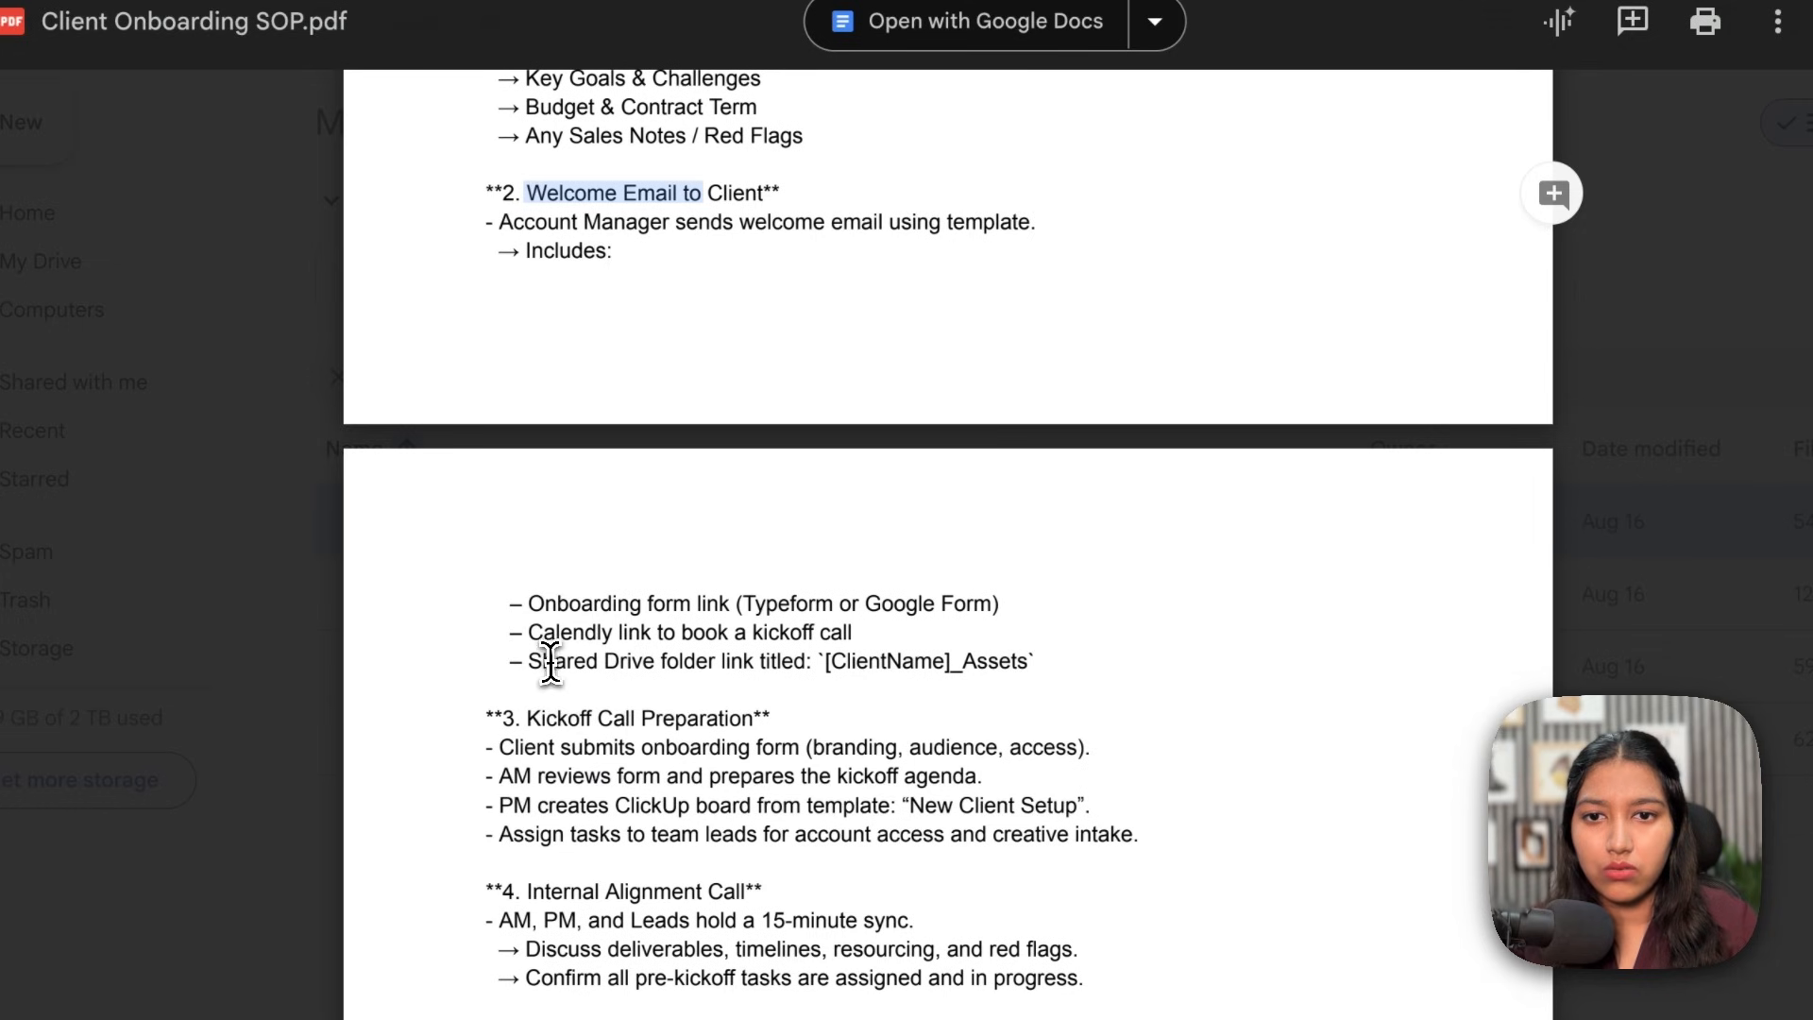
pyautogui.moveTo(527, 662); pyautogui.dragTo(1034, 665)
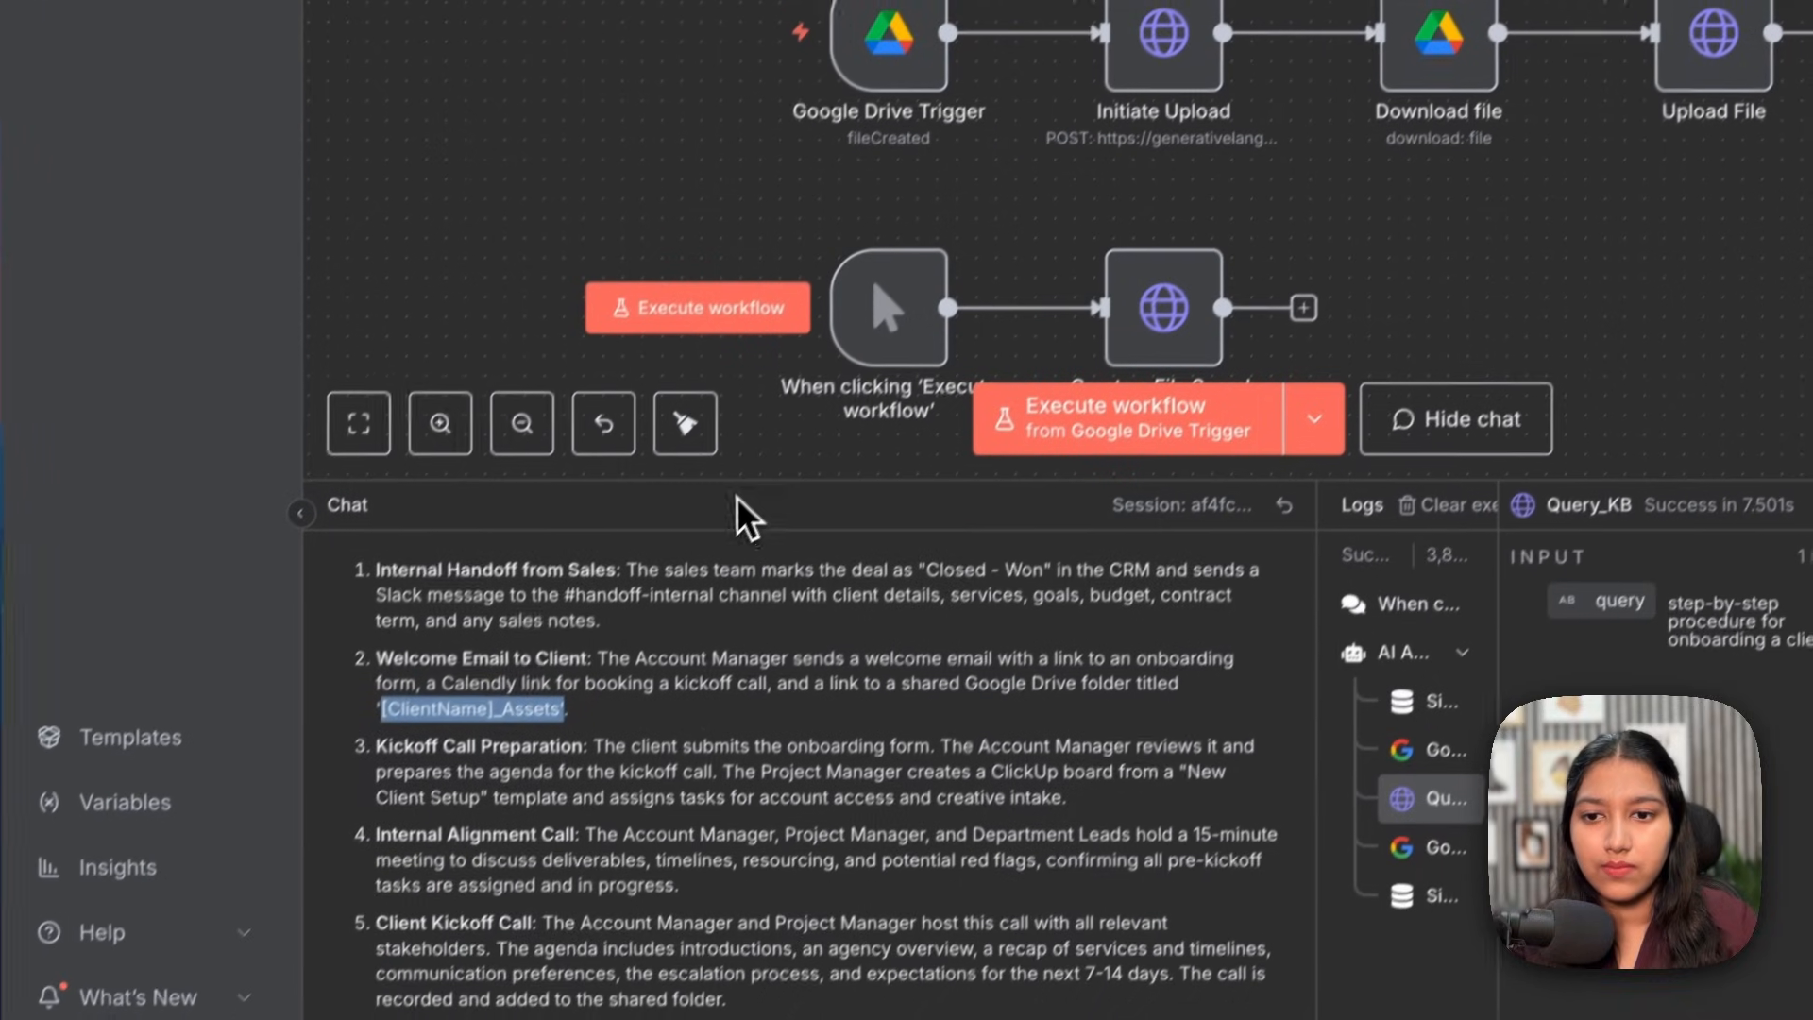
# Step: Close the chat and logs panel in the n8n editor
pyautogui.scroll(-5, 749, 514)
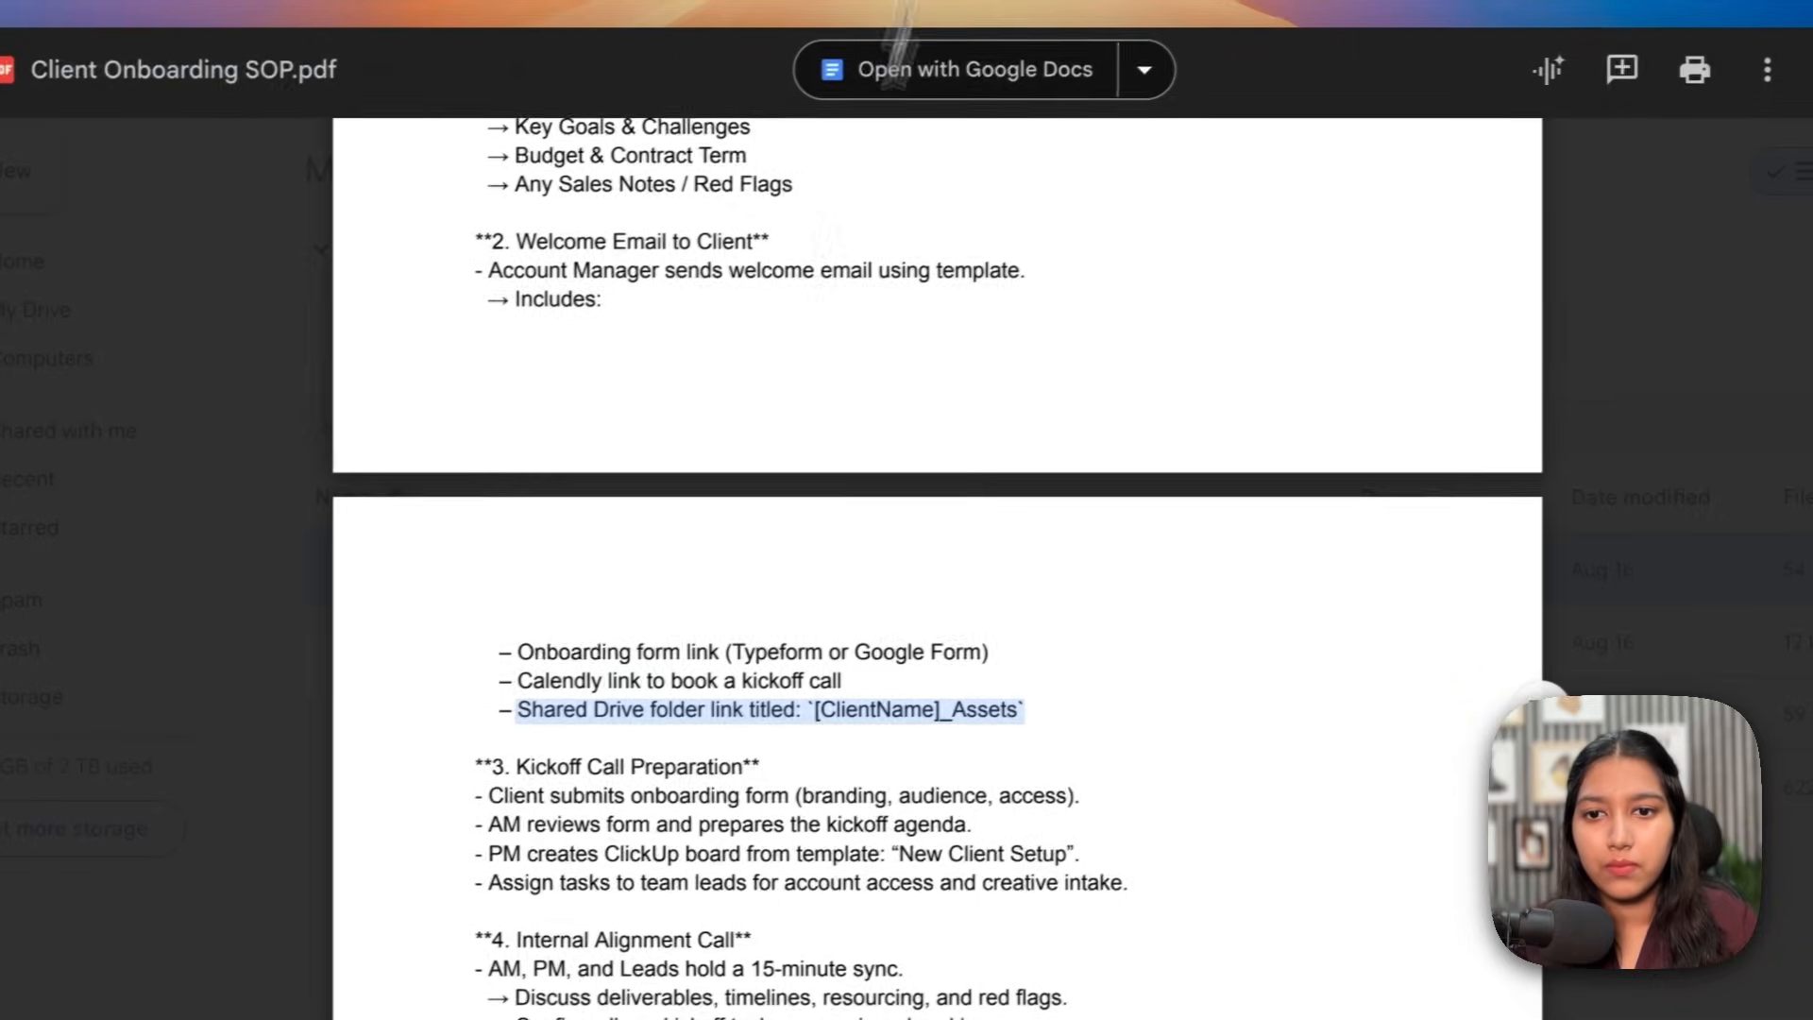
pyautogui.scroll(-10, 585, 472)
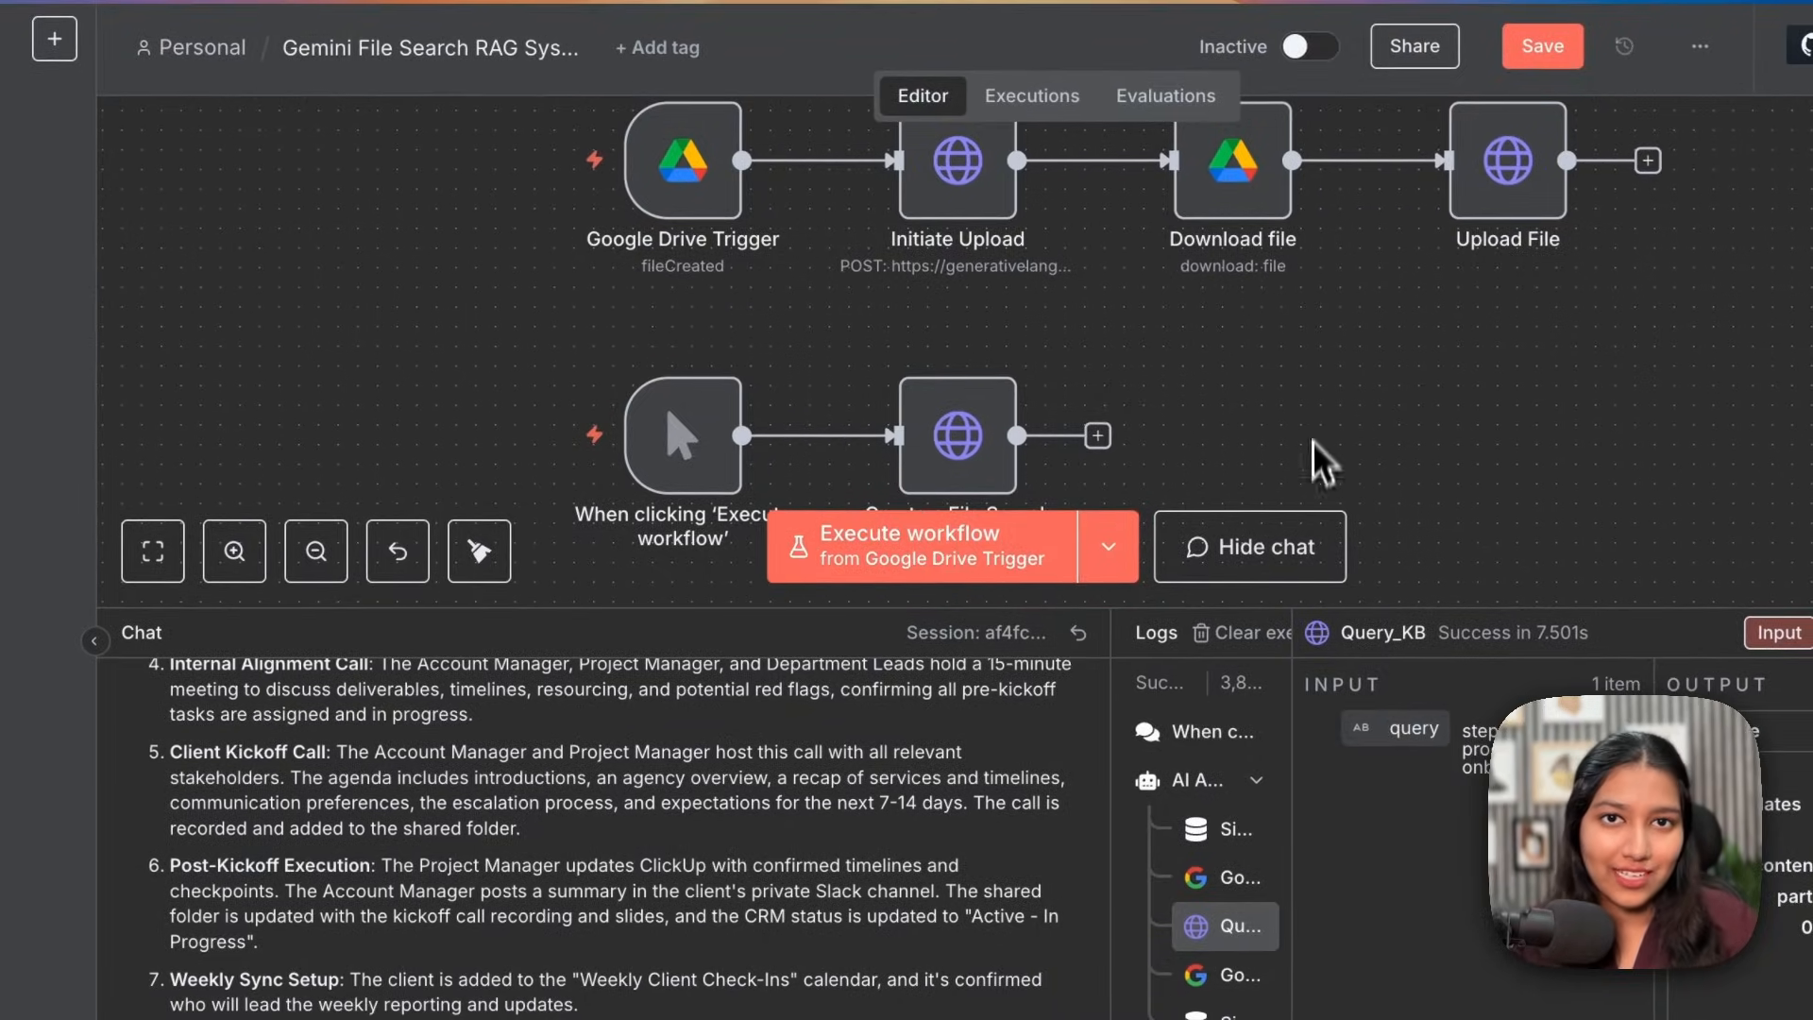
pyautogui.click(1314, 552)
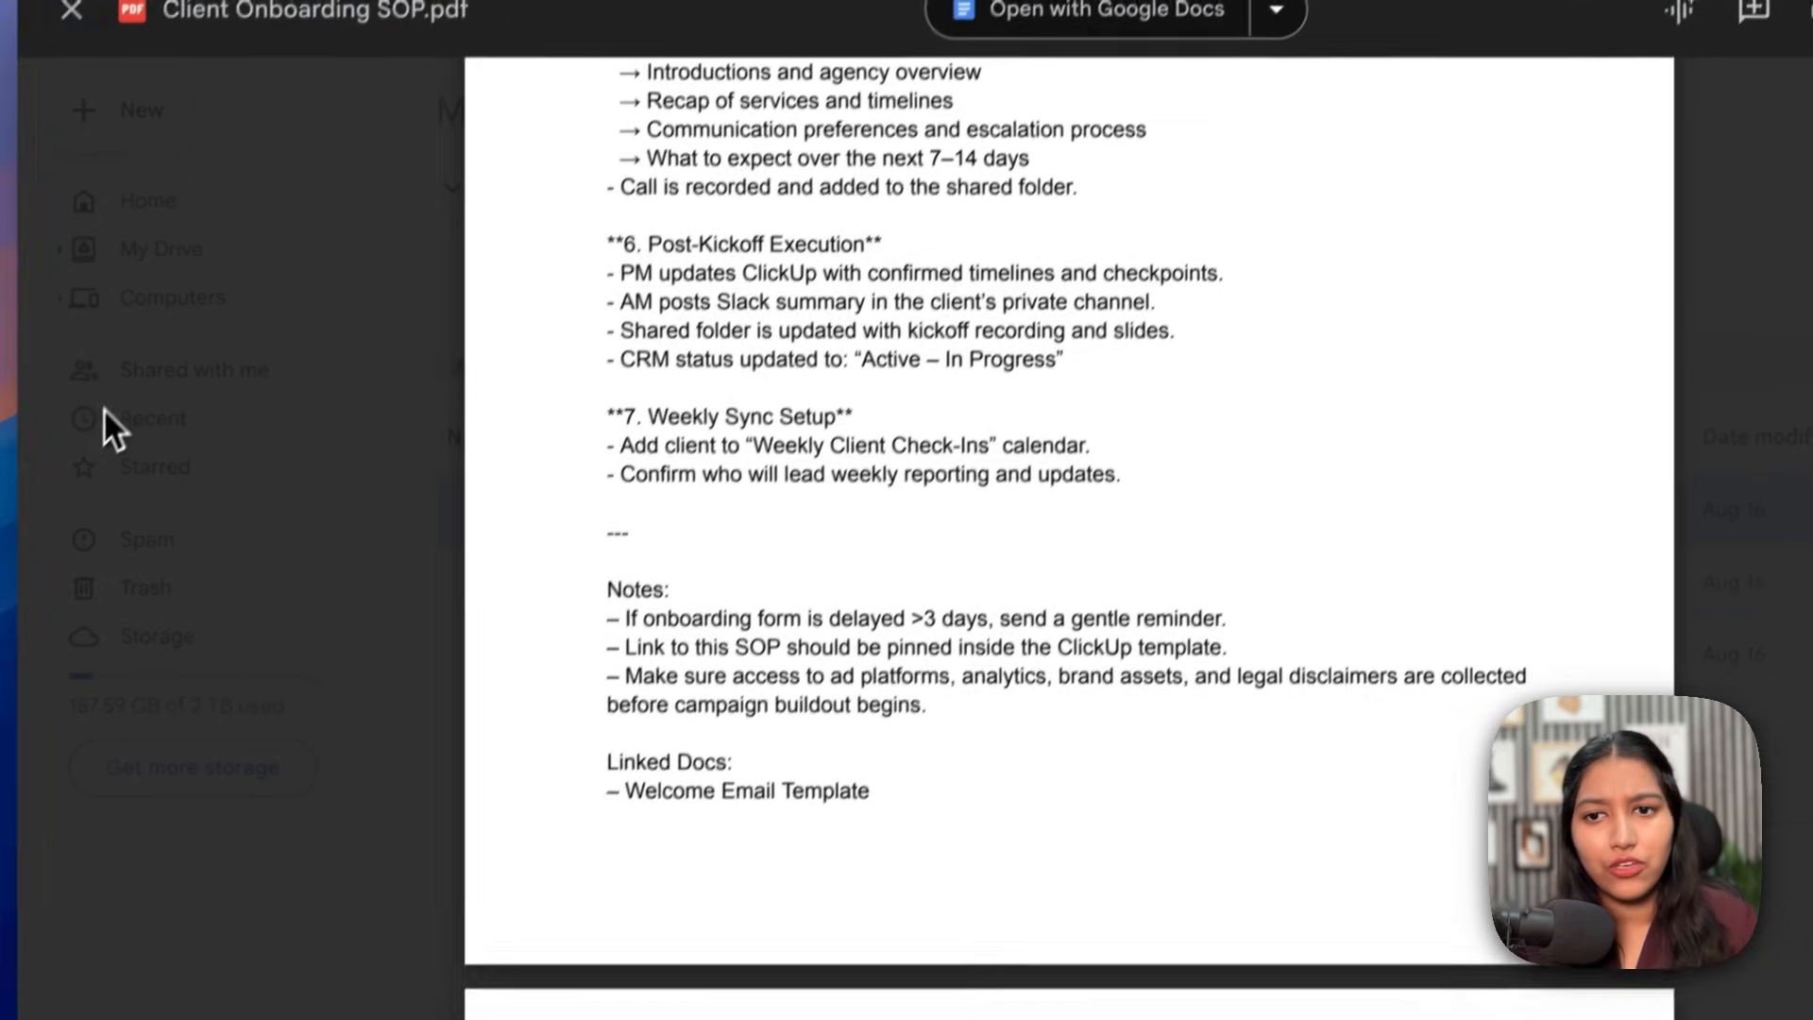
# Step: Point out the inventory tracking CSV and Marketing Data.csv in Drive, then save the workflow
pyautogui.press('Escape')
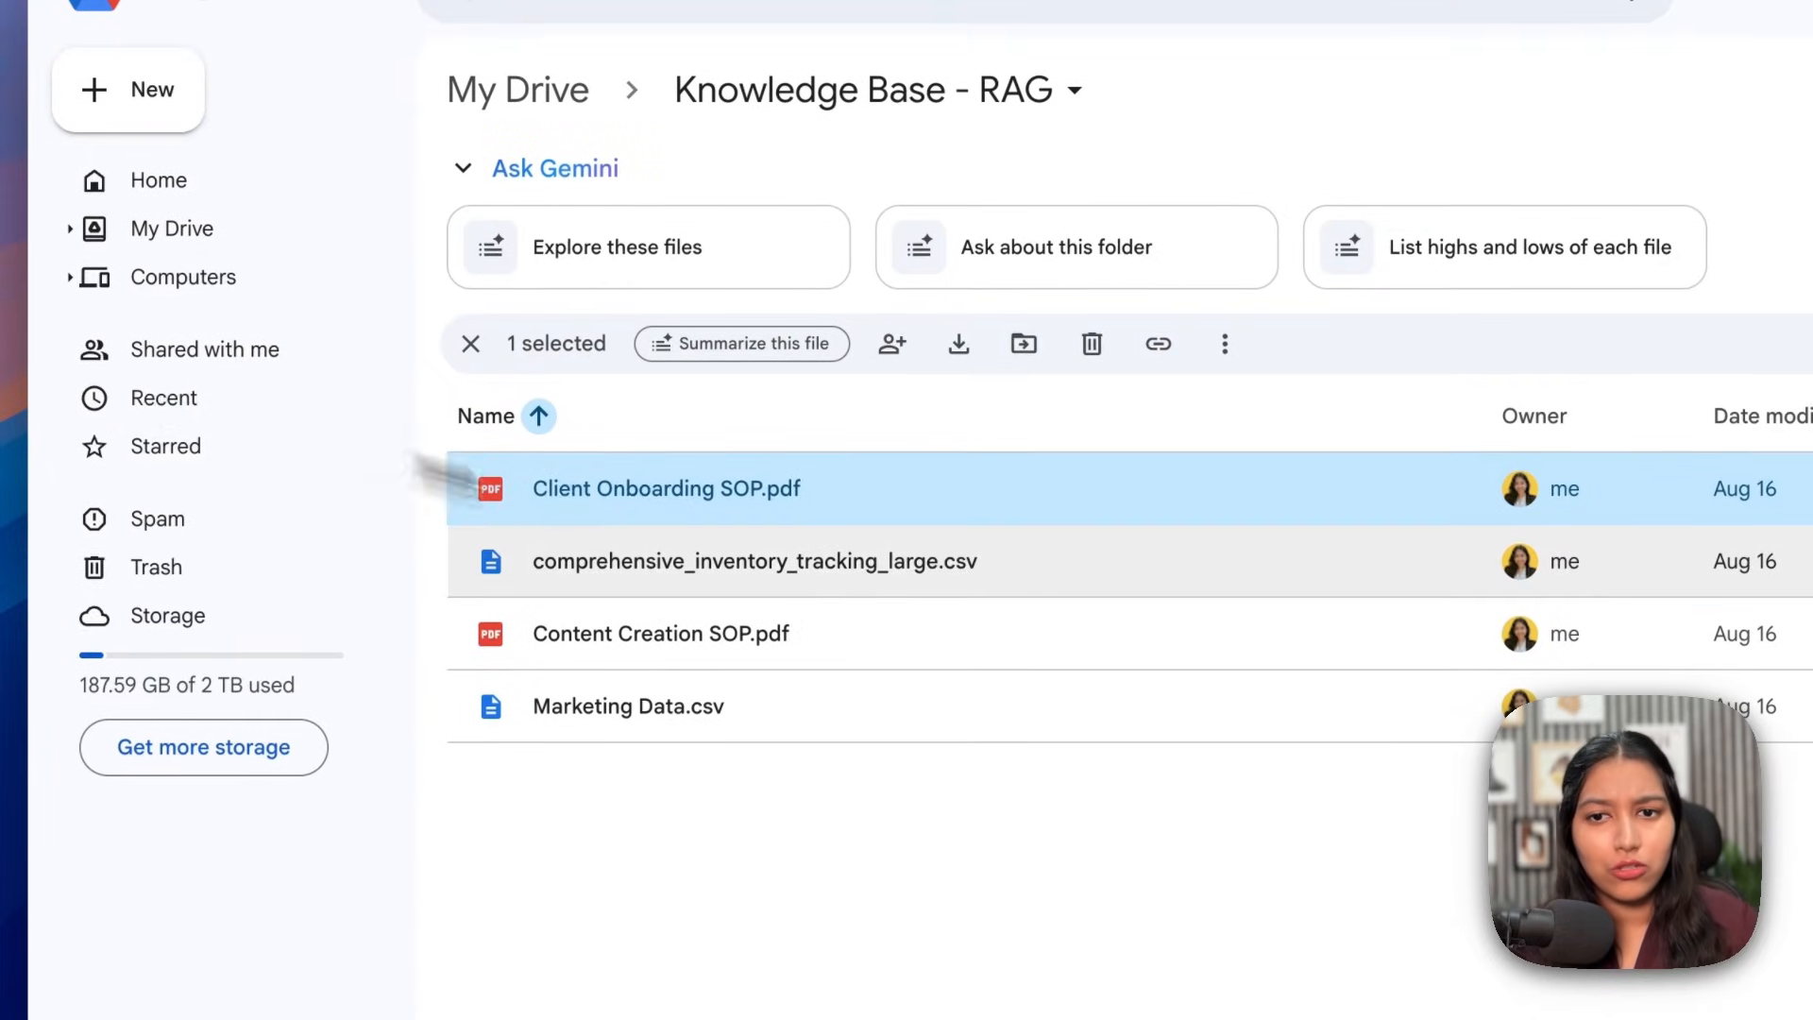
pyautogui.click(910, 587)
pyautogui.click(820, 733)
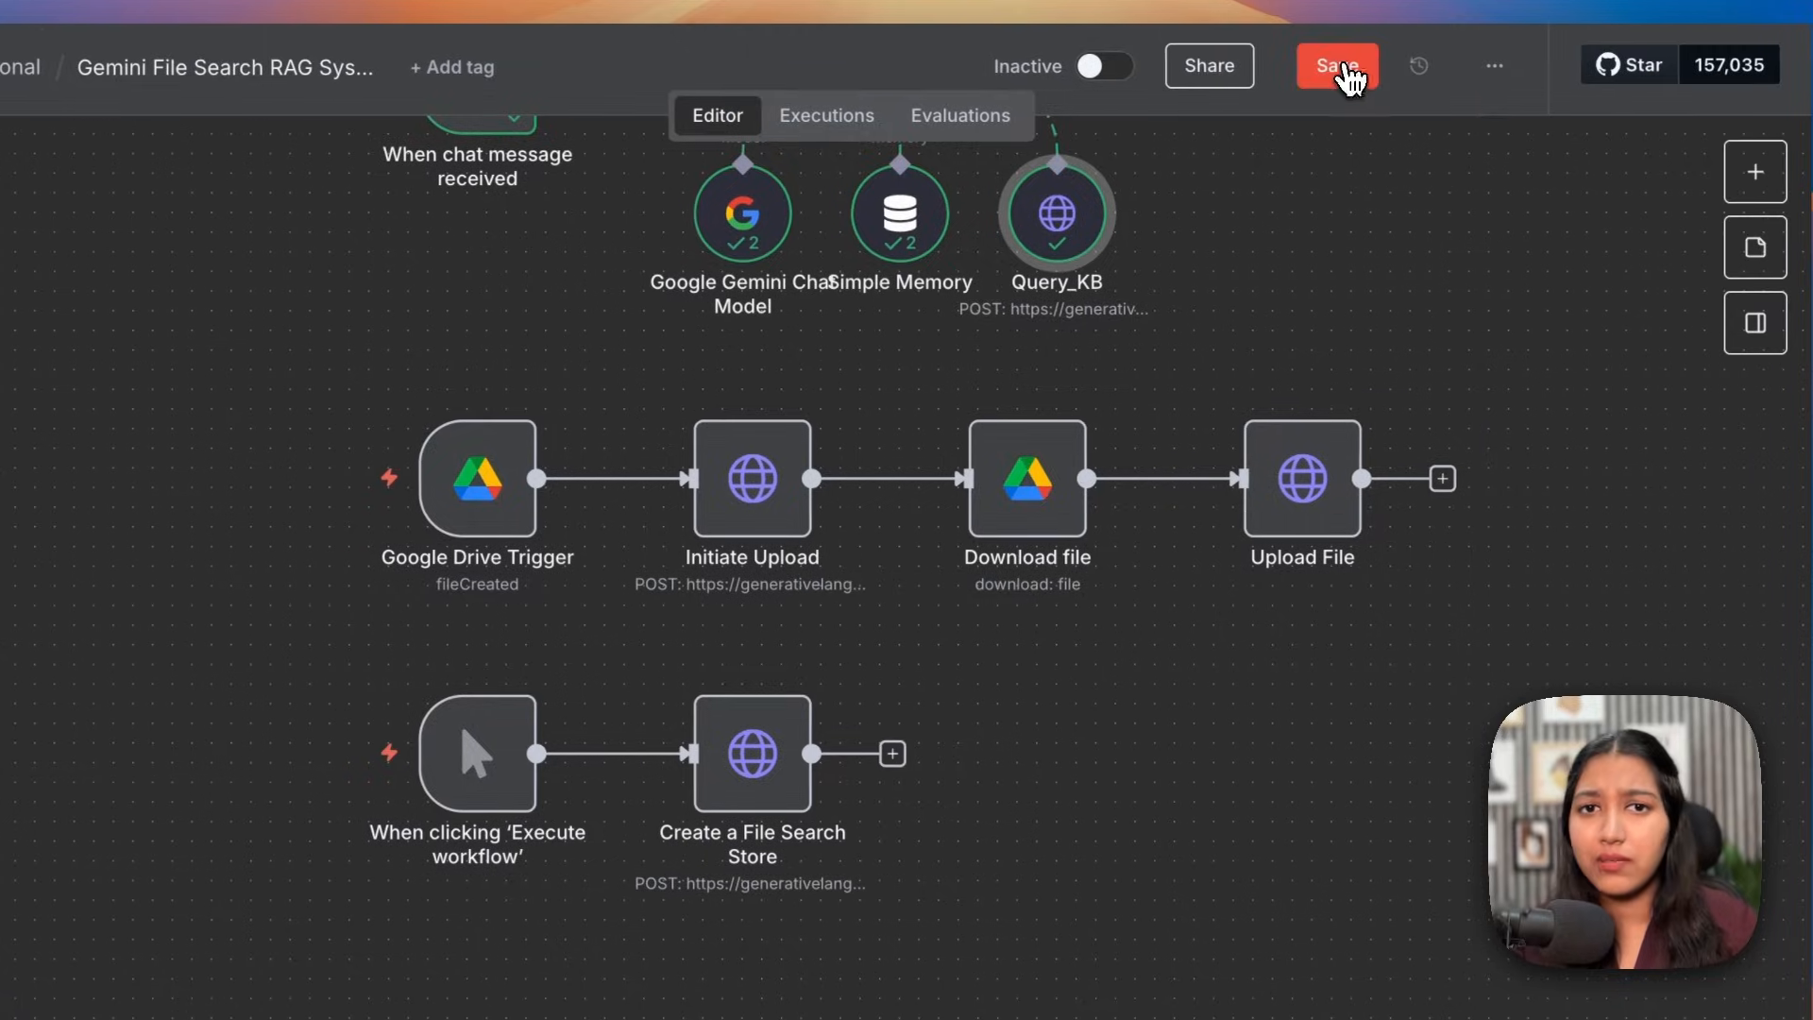
pyautogui.click(1340, 66)
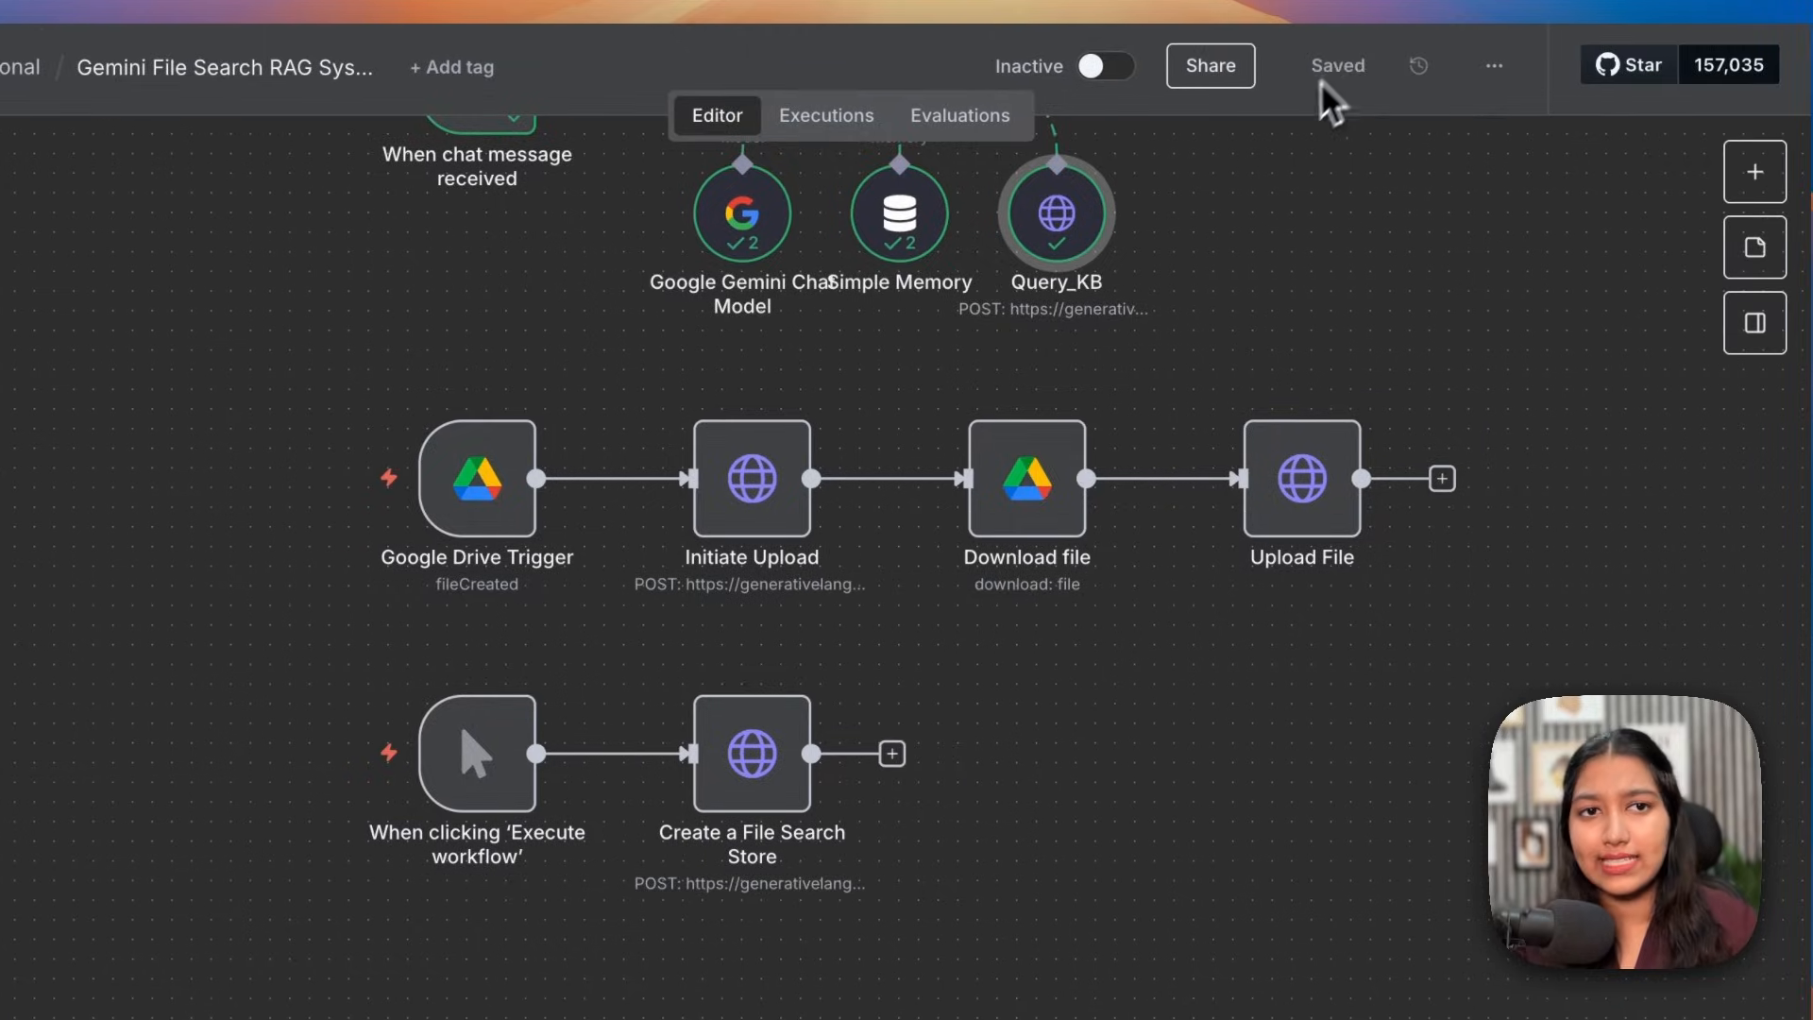
# Step: Activate the workflow, make the chat trigger publicly available, and save
pyautogui.click(1101, 67)
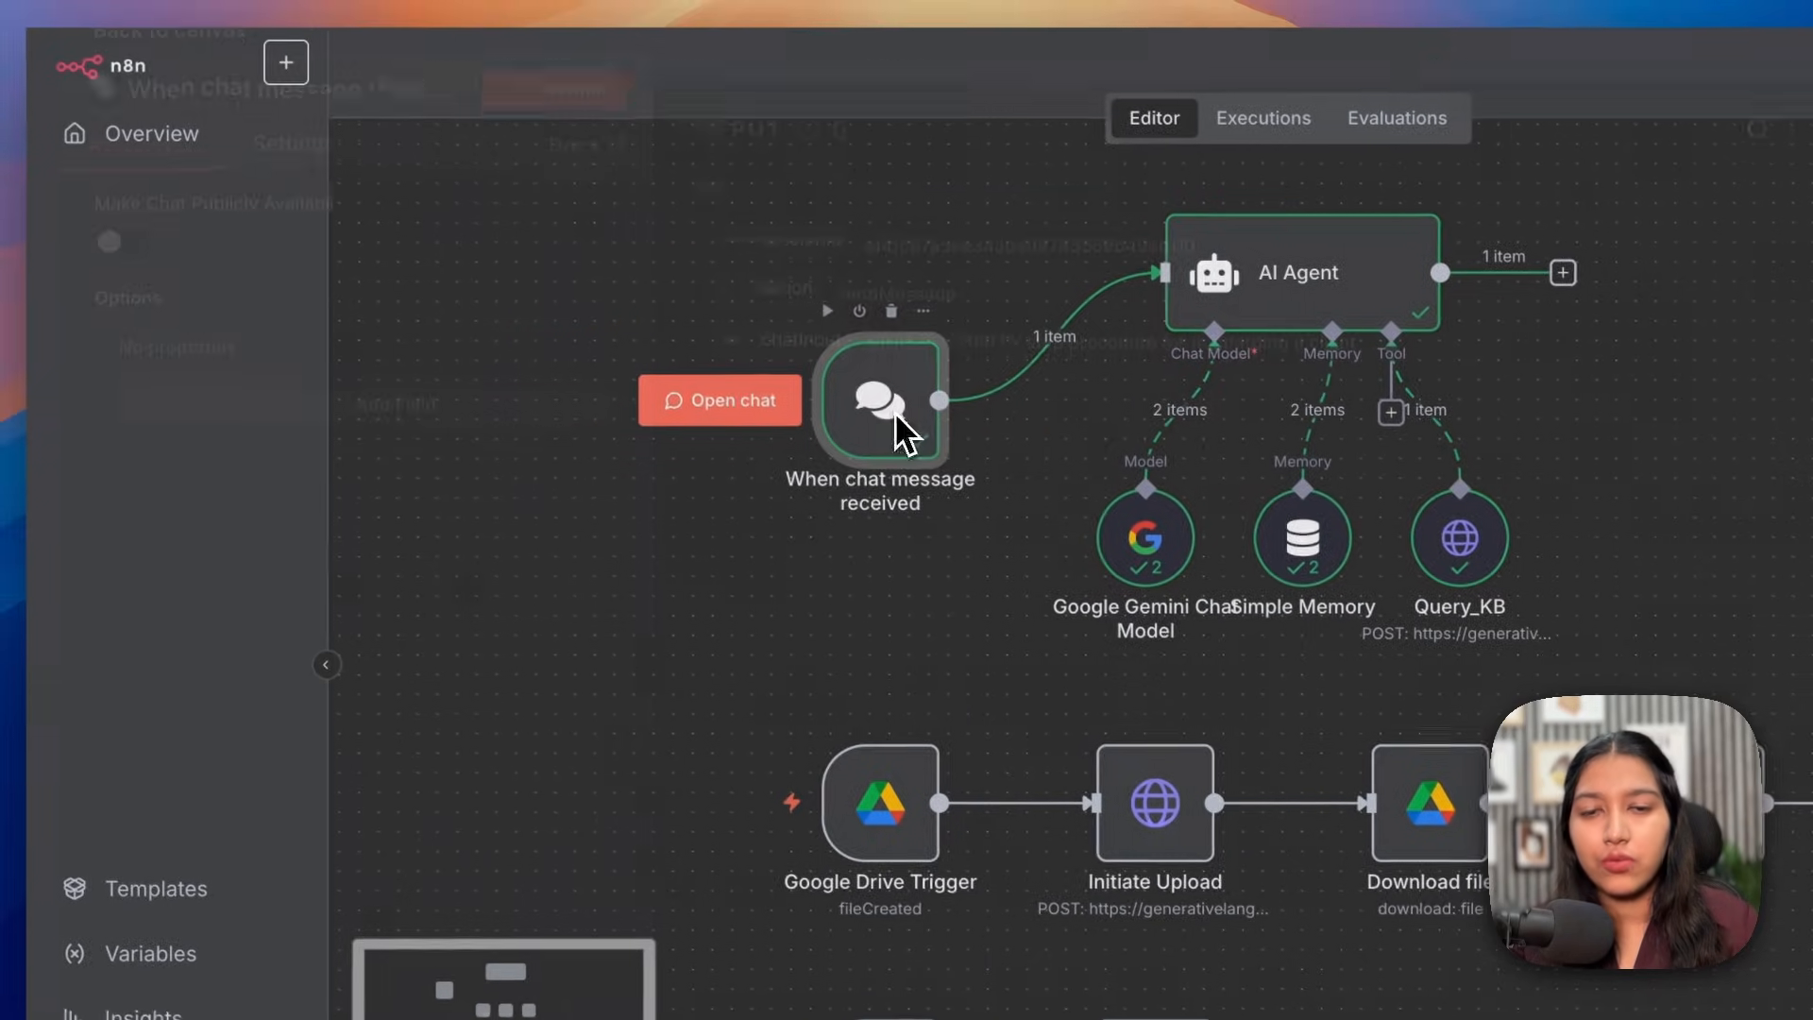
pyautogui.doubleClick(893, 412)
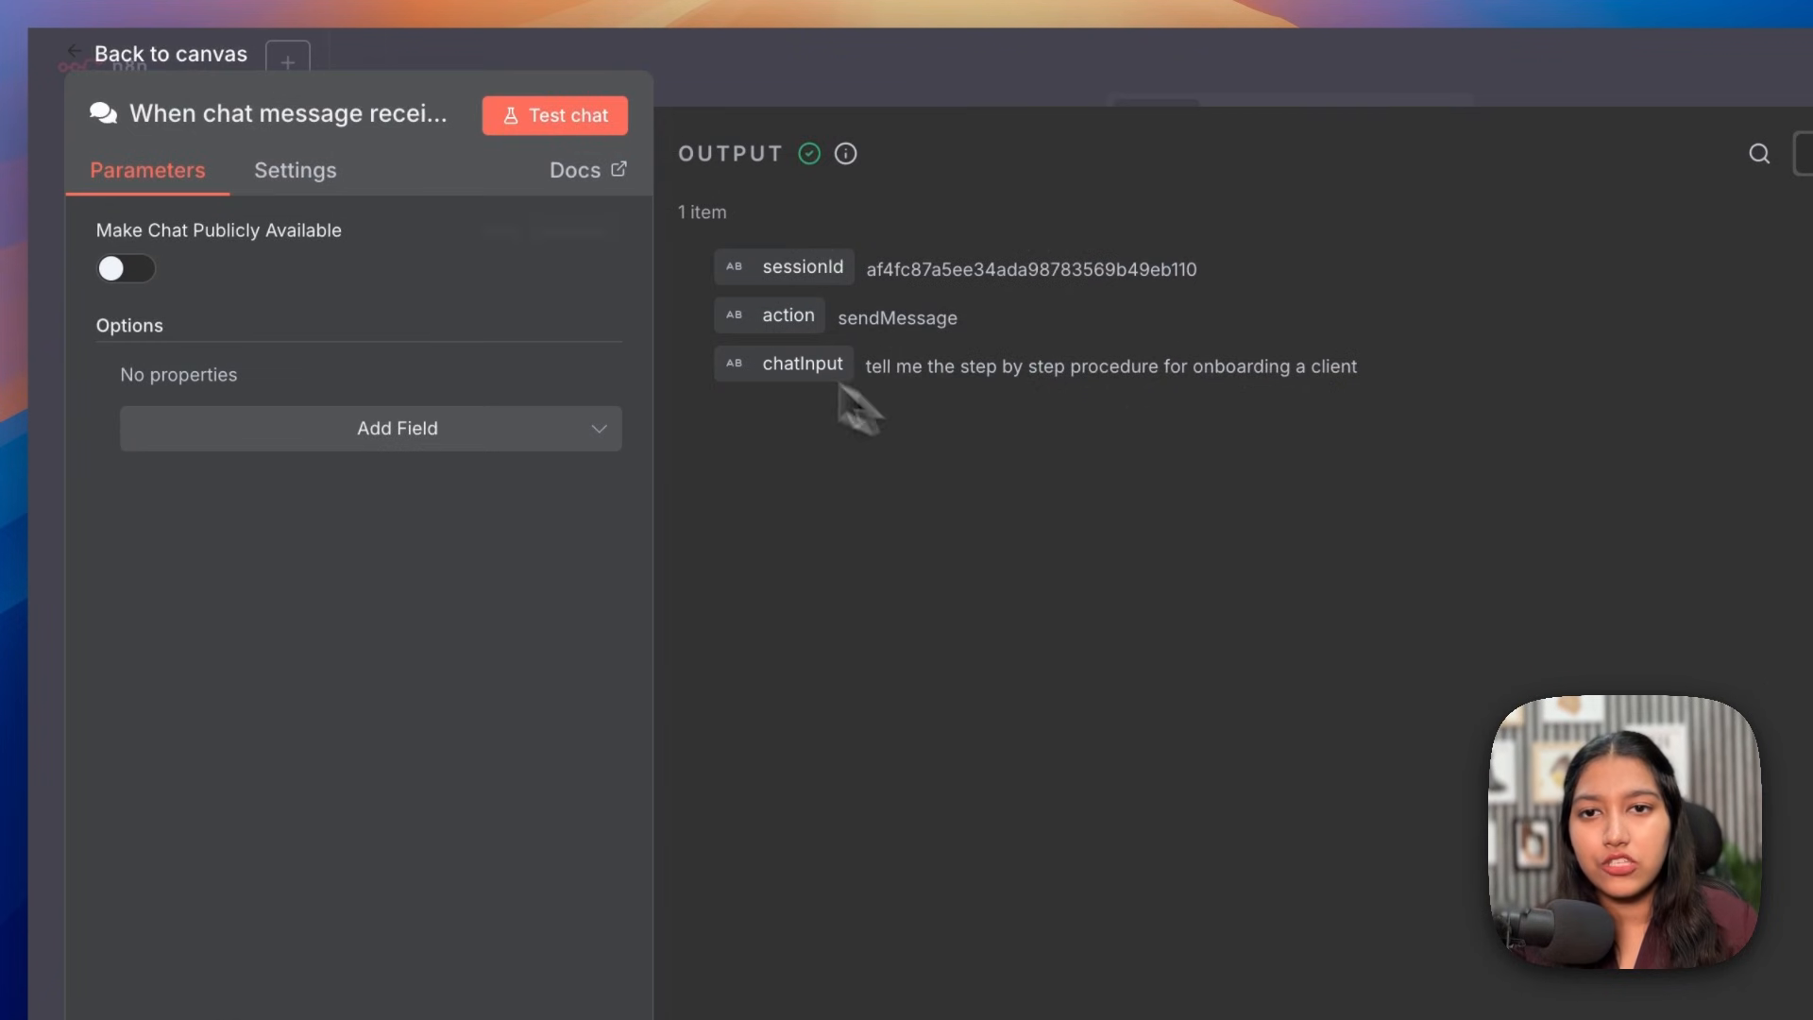
pyautogui.click(135, 276)
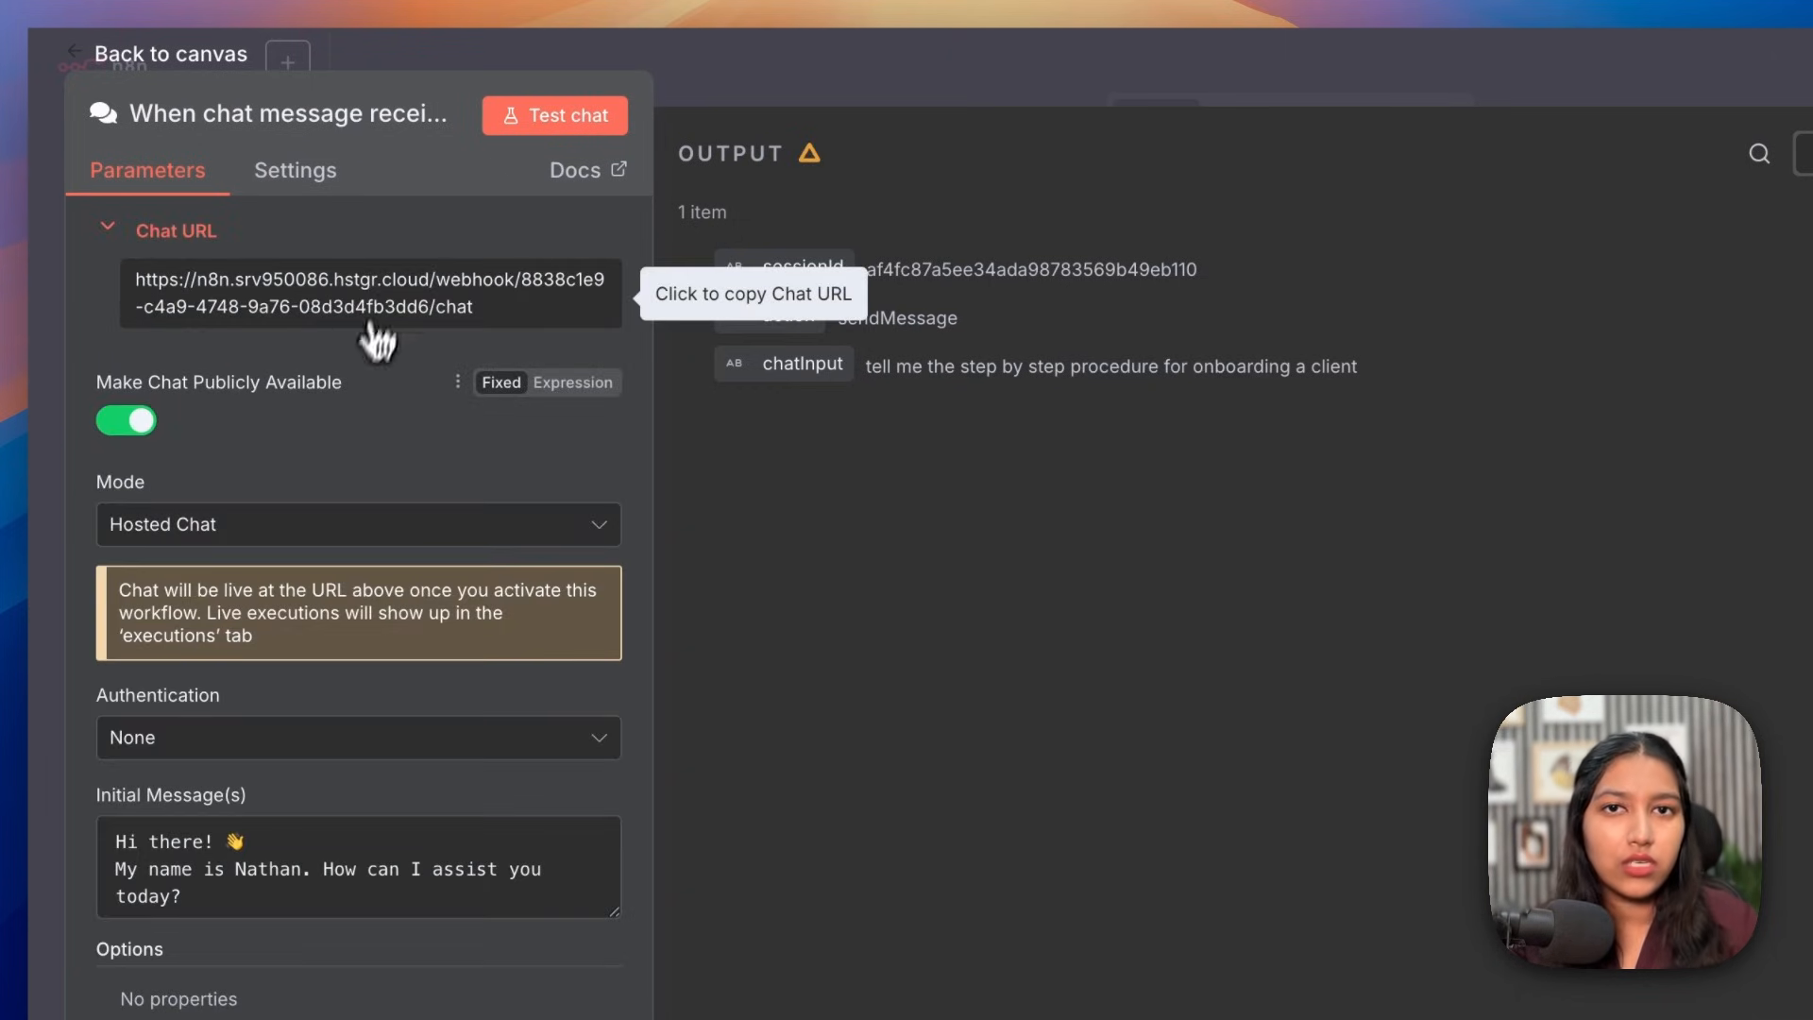
pyautogui.click(938, 83)
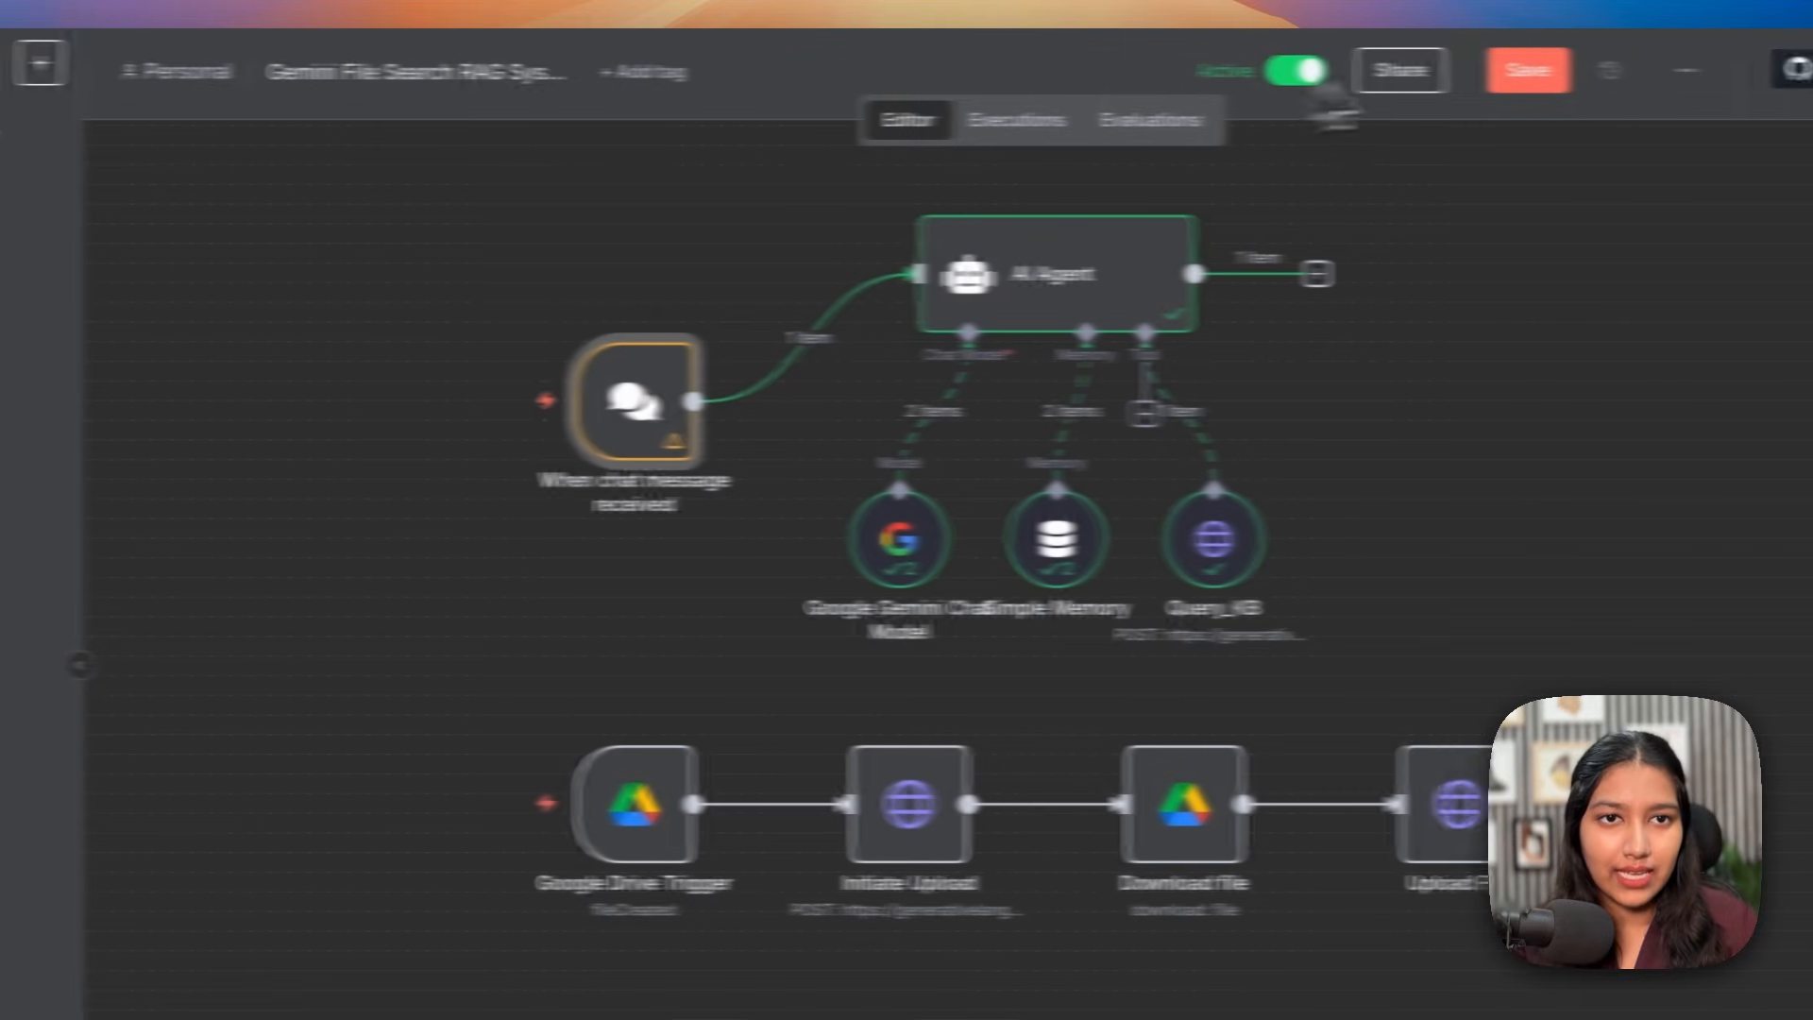
pyautogui.click(1464, 89)
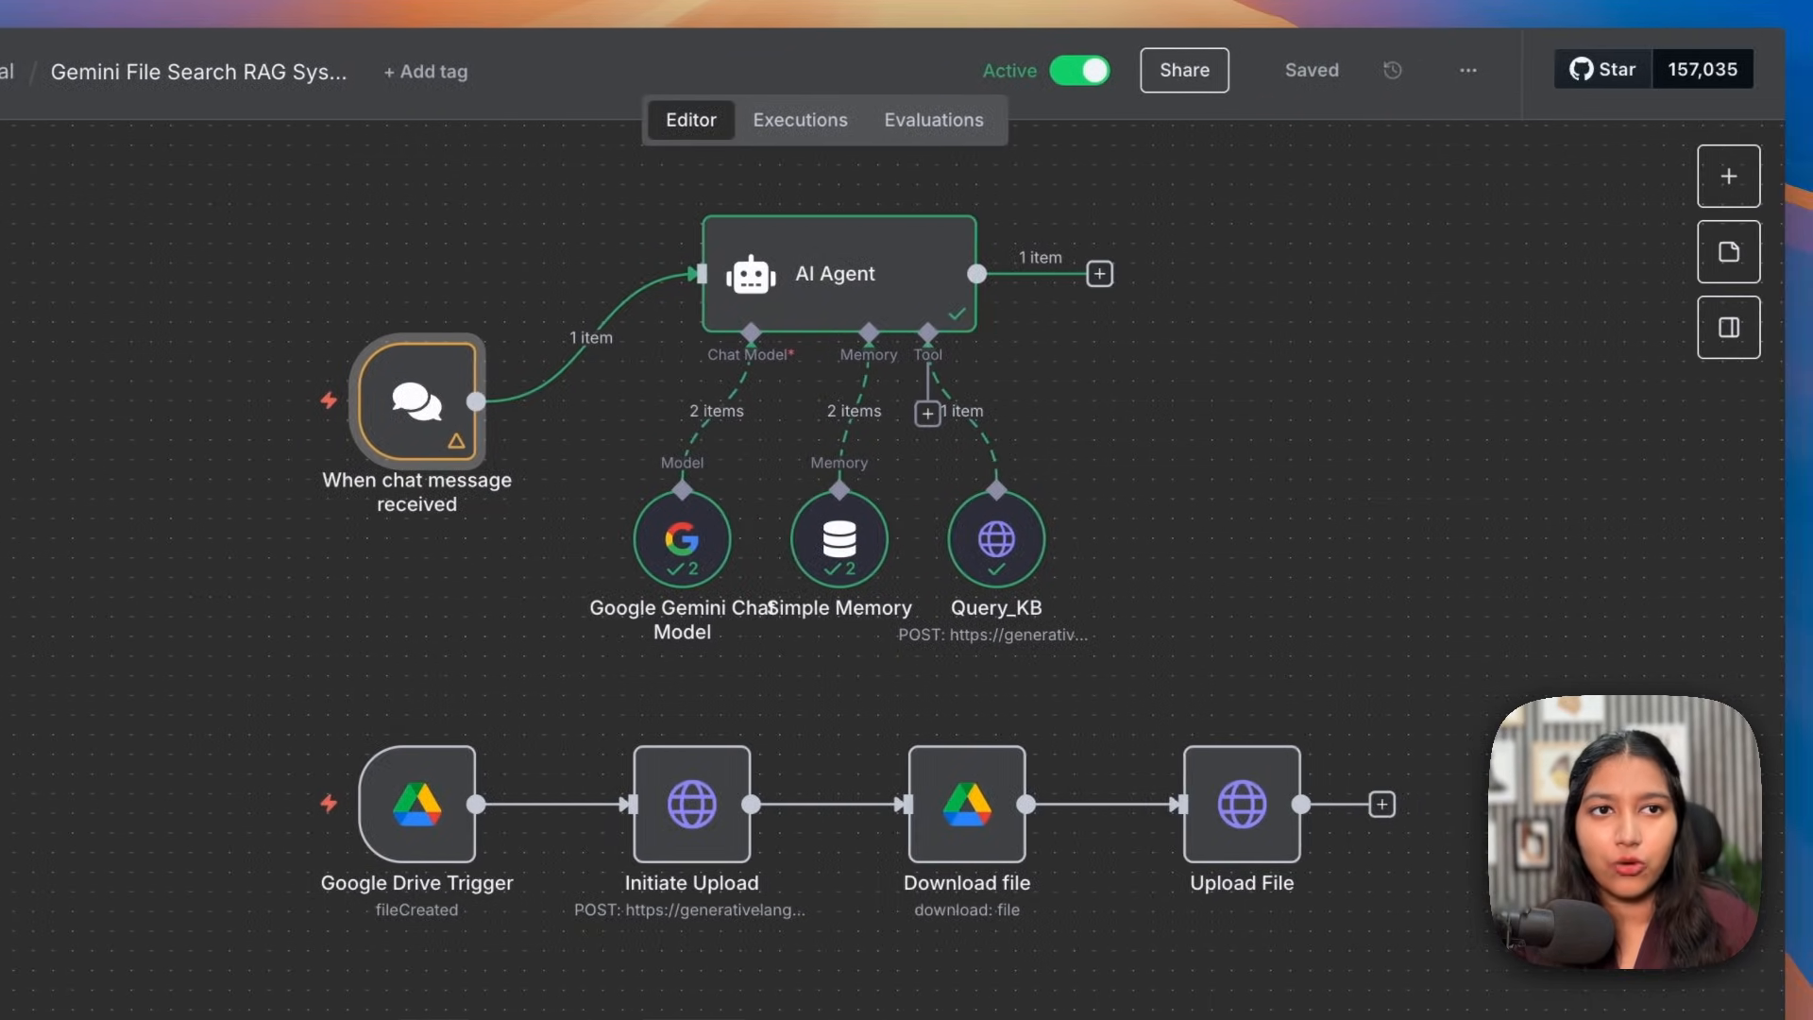
# Step: Load the chat trigger's public URL in a new browser tab
pyautogui.press('super+t')
pyautogui.press('super+v')
pyautogui.press('Return')
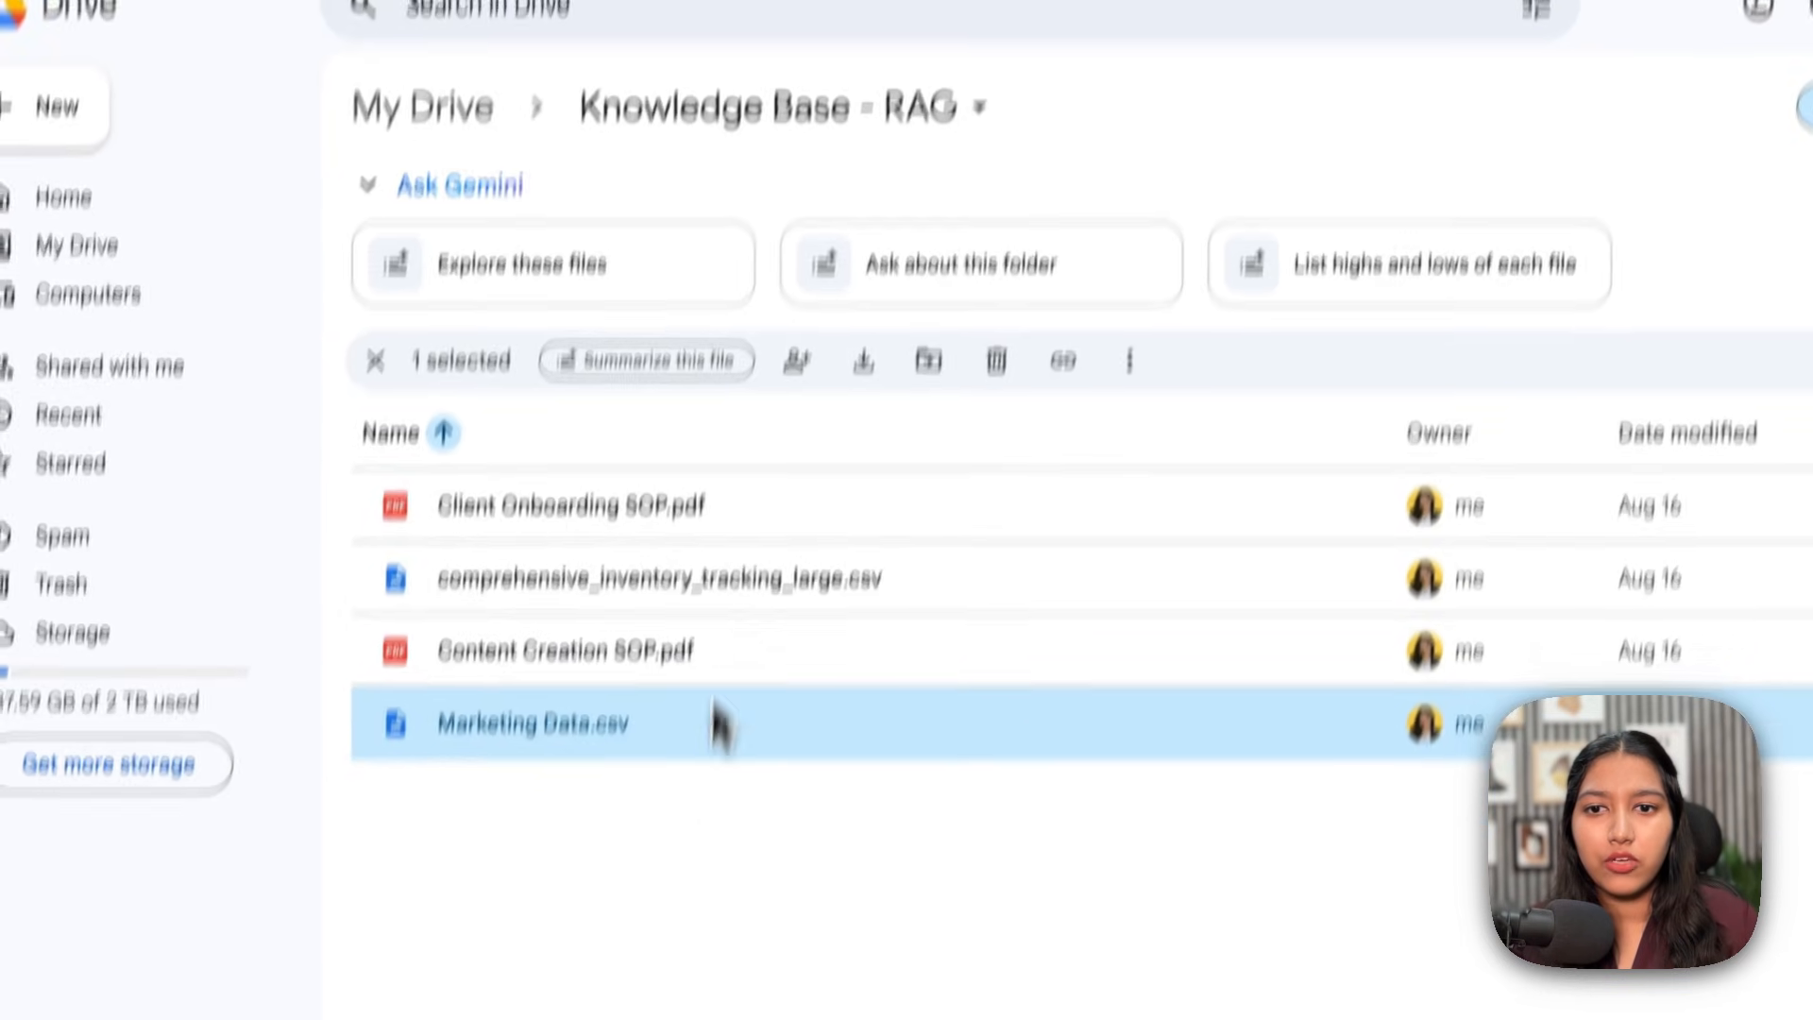
# Step: Preview comprehensive_inventory_tracking_large.csv and scroll through its data
pyautogui.click(710, 757)
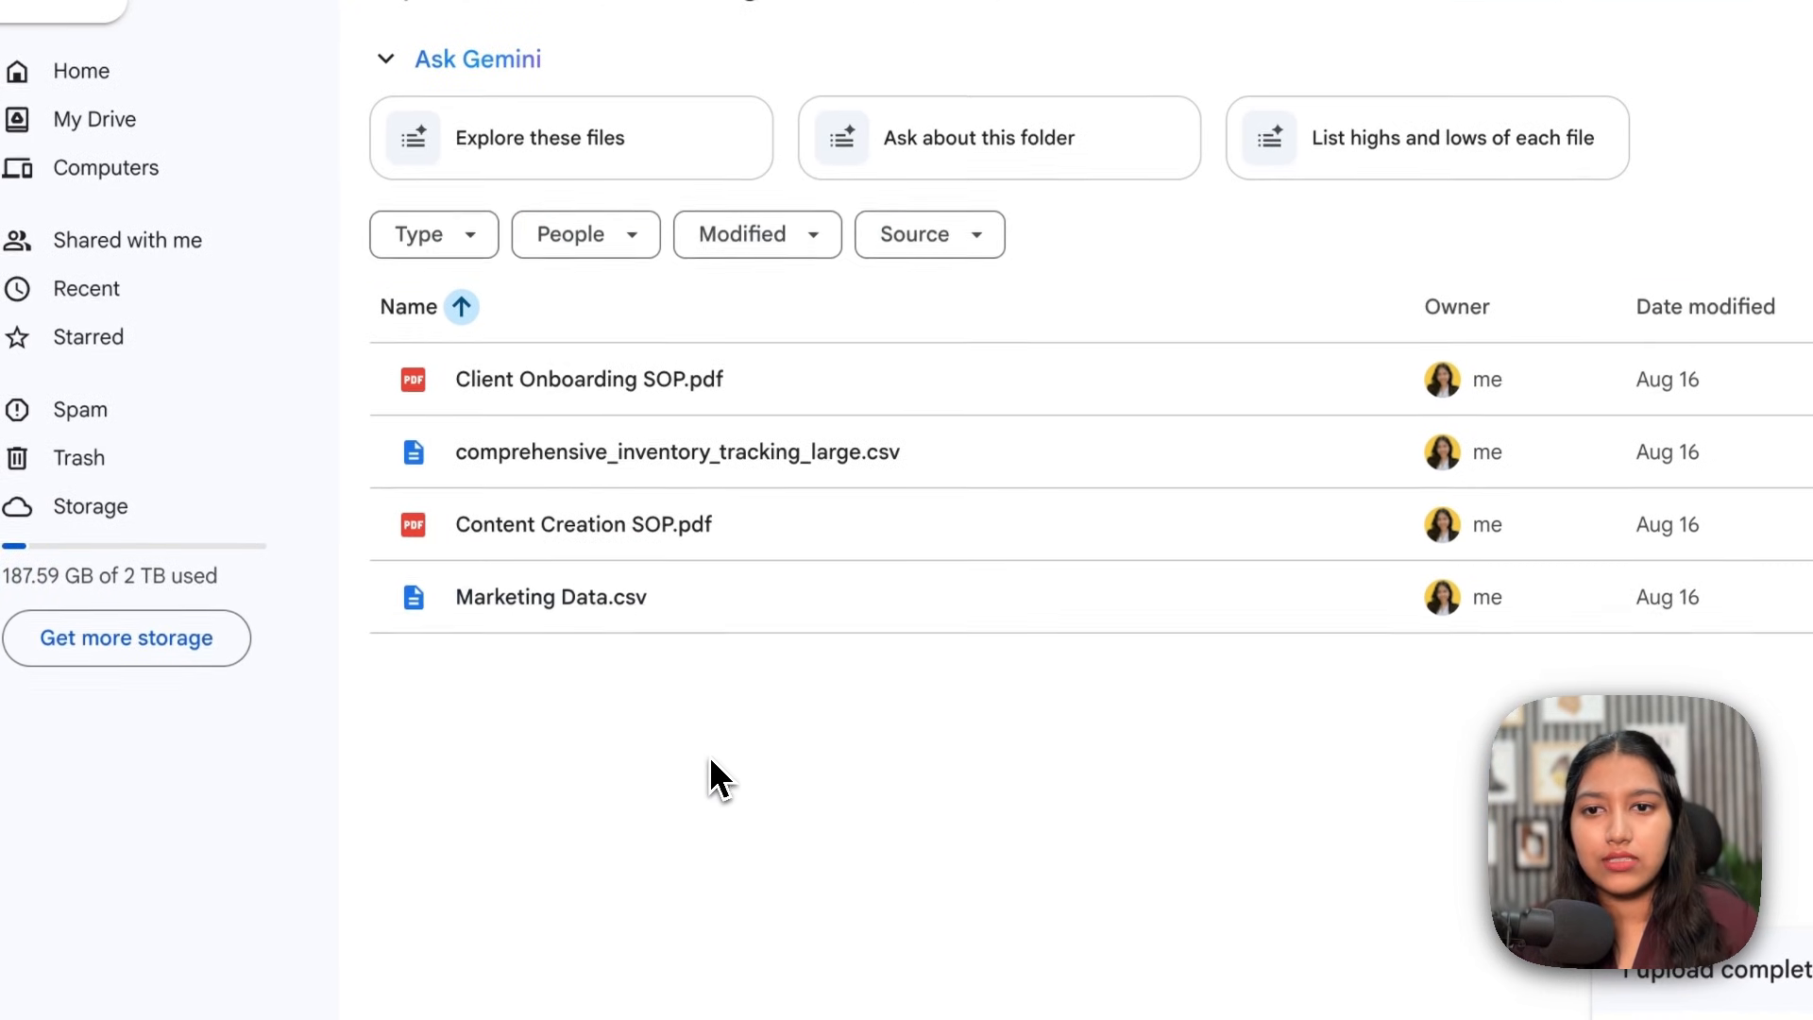
pyautogui.click(817, 451)
pyautogui.doubleClick(817, 446)
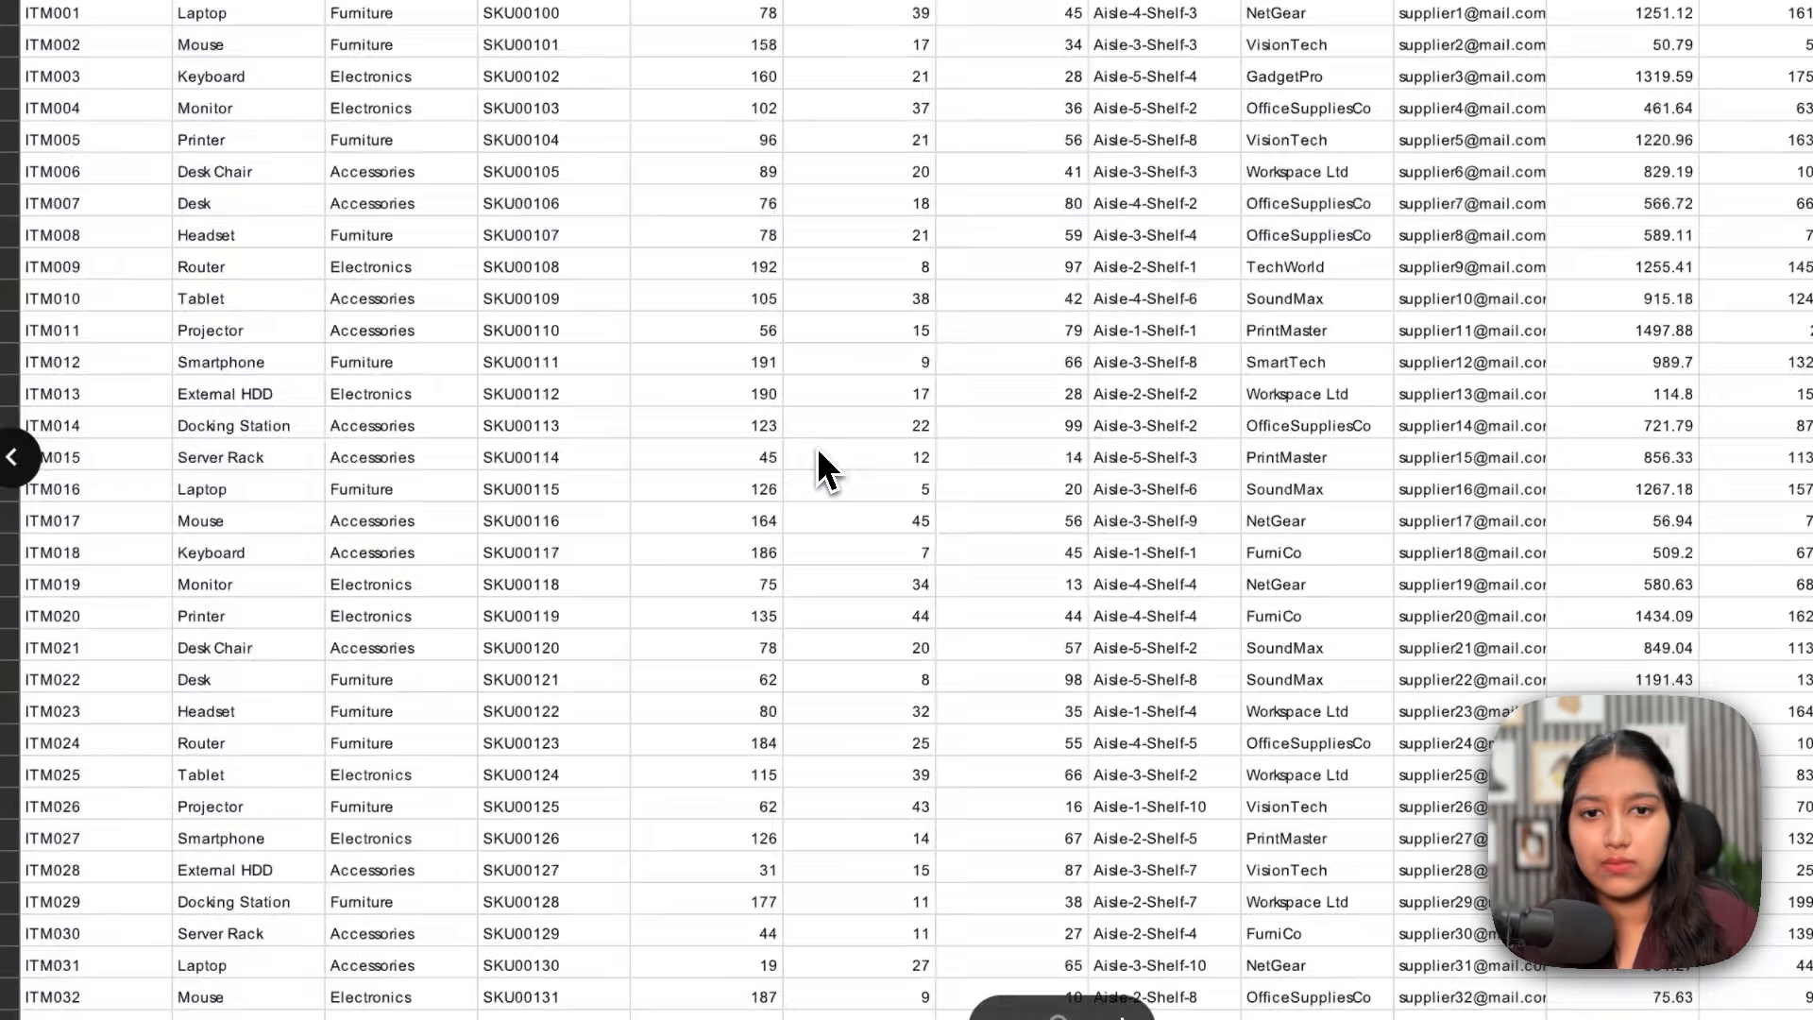
pyautogui.scroll(-5, 817, 446)
pyautogui.hscroll(20, 817, 445)
pyautogui.hscroll(-10, 818, 446)
pyautogui.hscroll(-10, 818, 445)
pyautogui.hscroll(18, 818, 446)
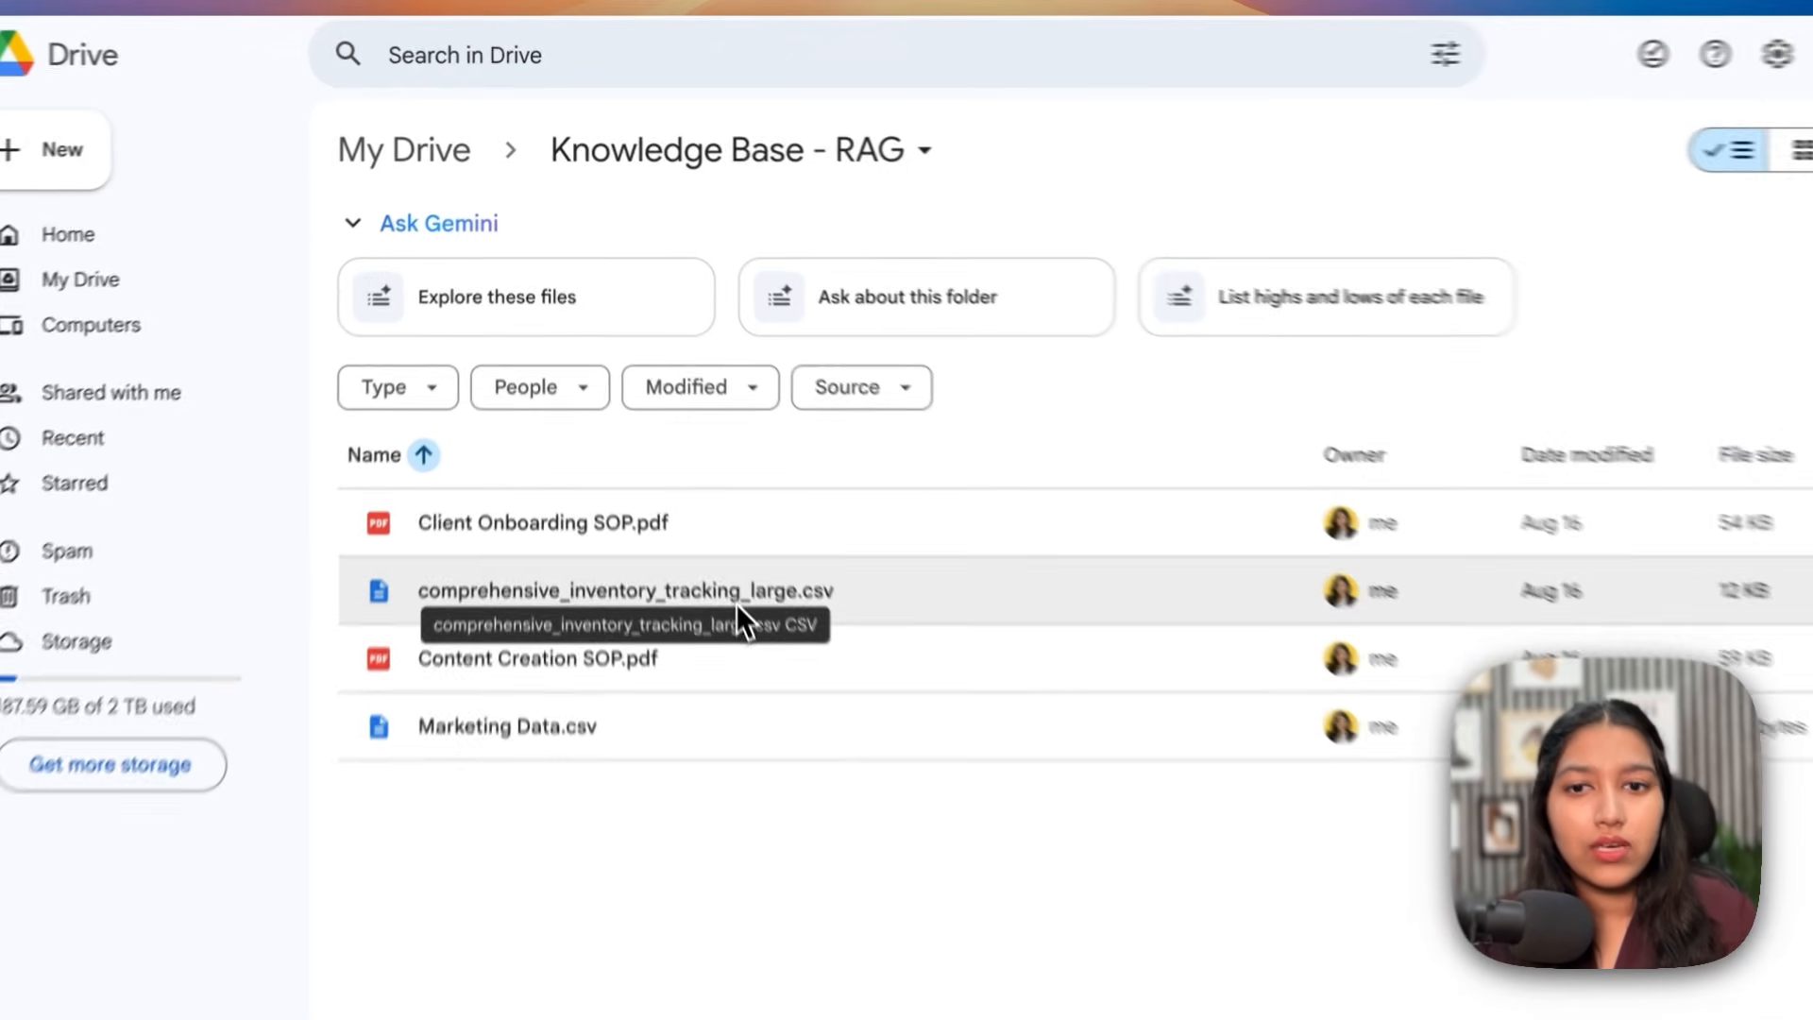
# Step: Reopen the inventory CSV preview, inspect a row and SKU value, then make a copy of the file
pyautogui.doubleClick(701, 511)
pyautogui.click(387, 385)
pyautogui.click(517, 372)
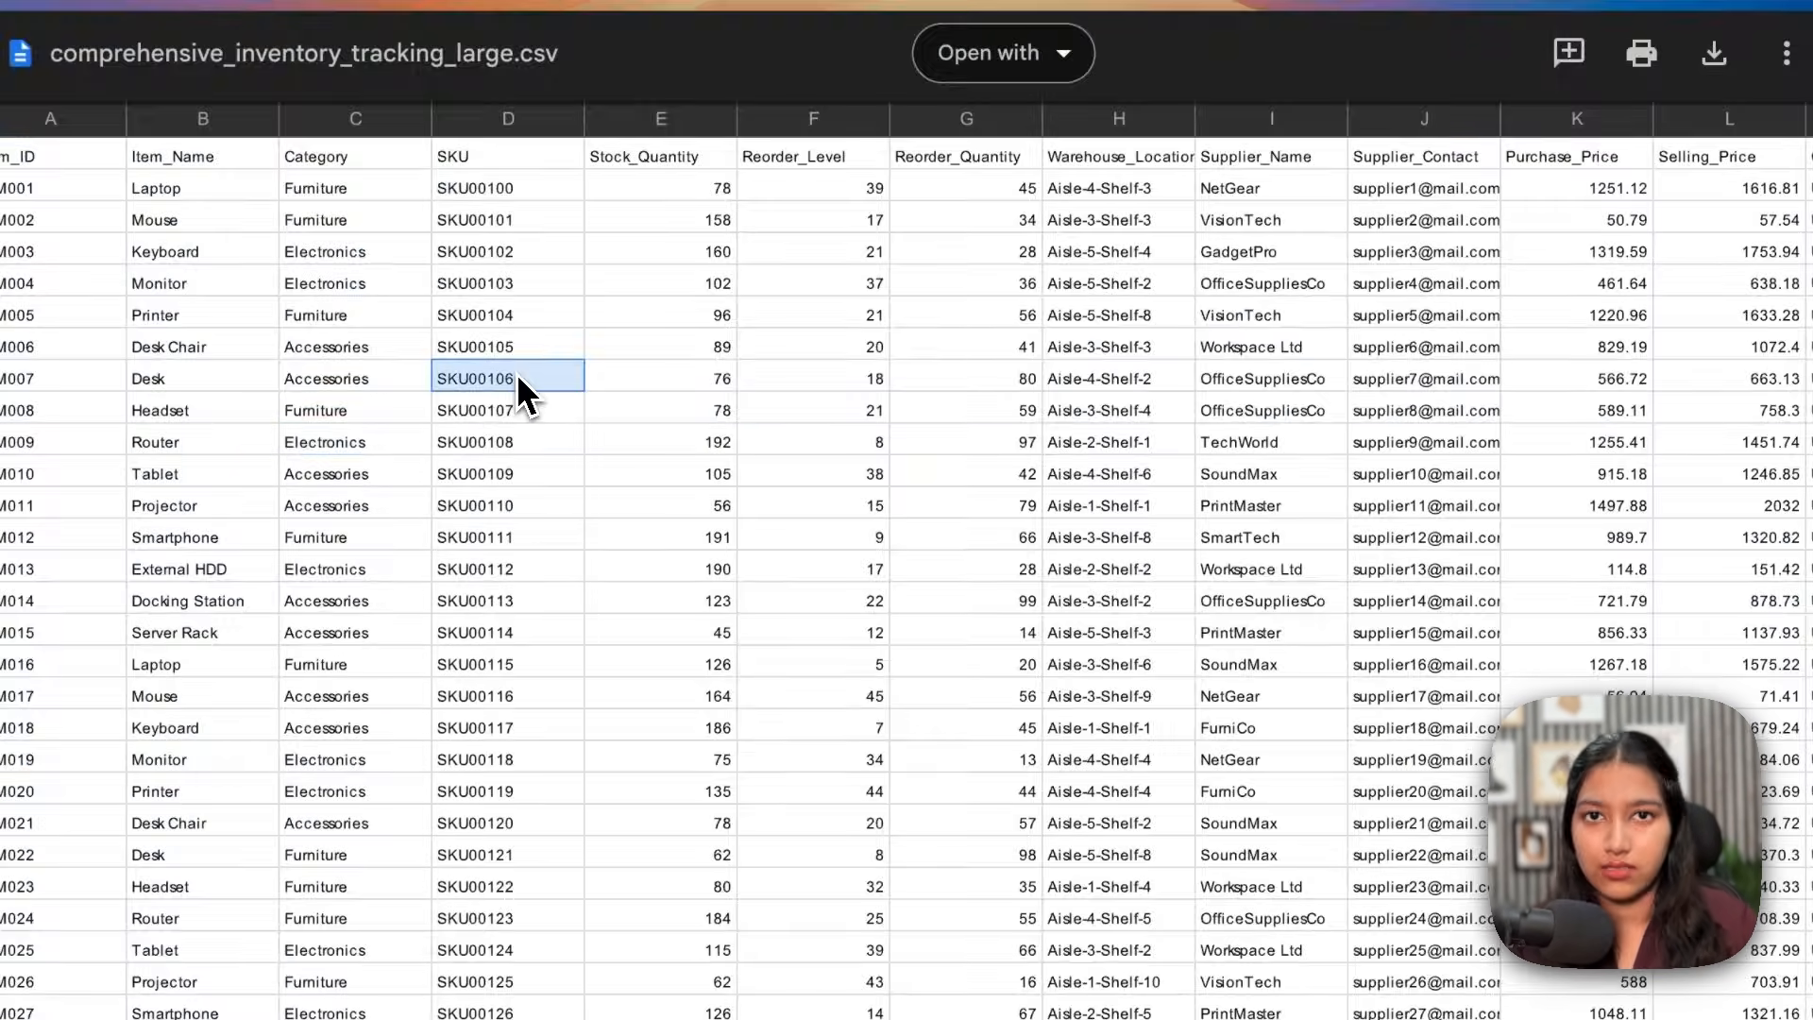
pyautogui.click(1628, 435)
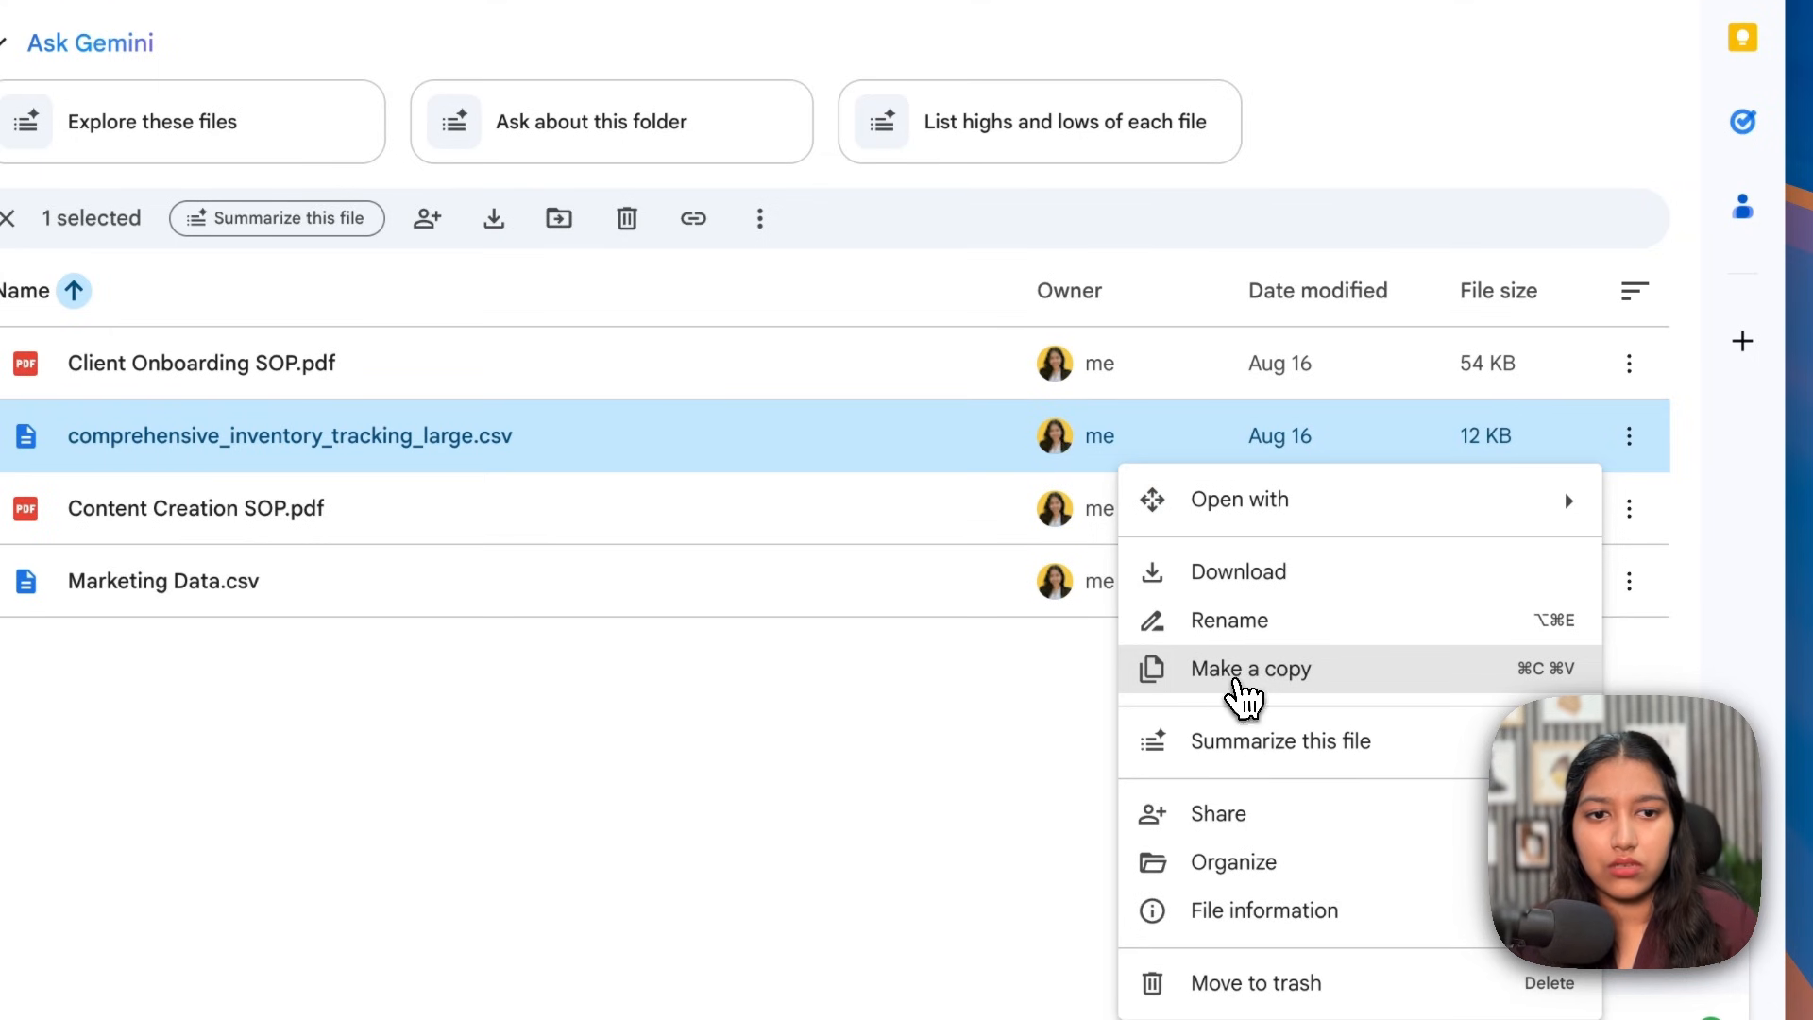
pyautogui.click(1237, 672)
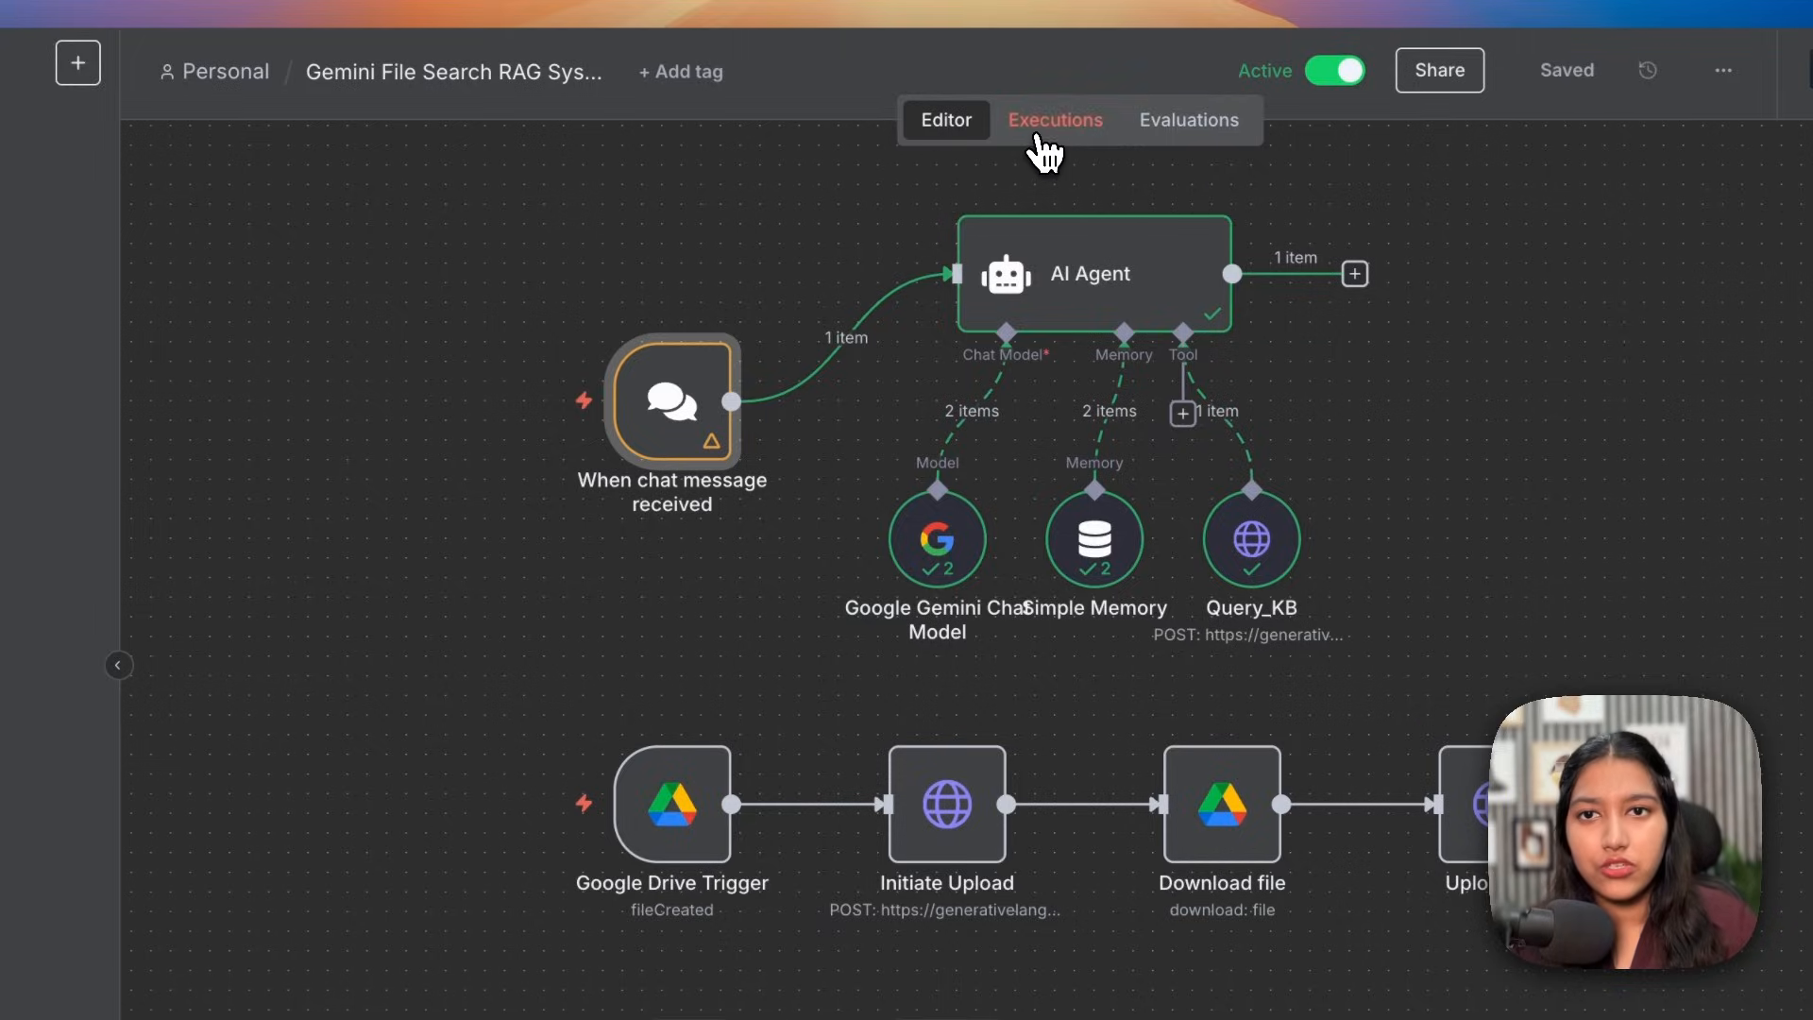
# Step: Open the execution triggered by the new inventory CSV copy
pyautogui.click(1042, 140)
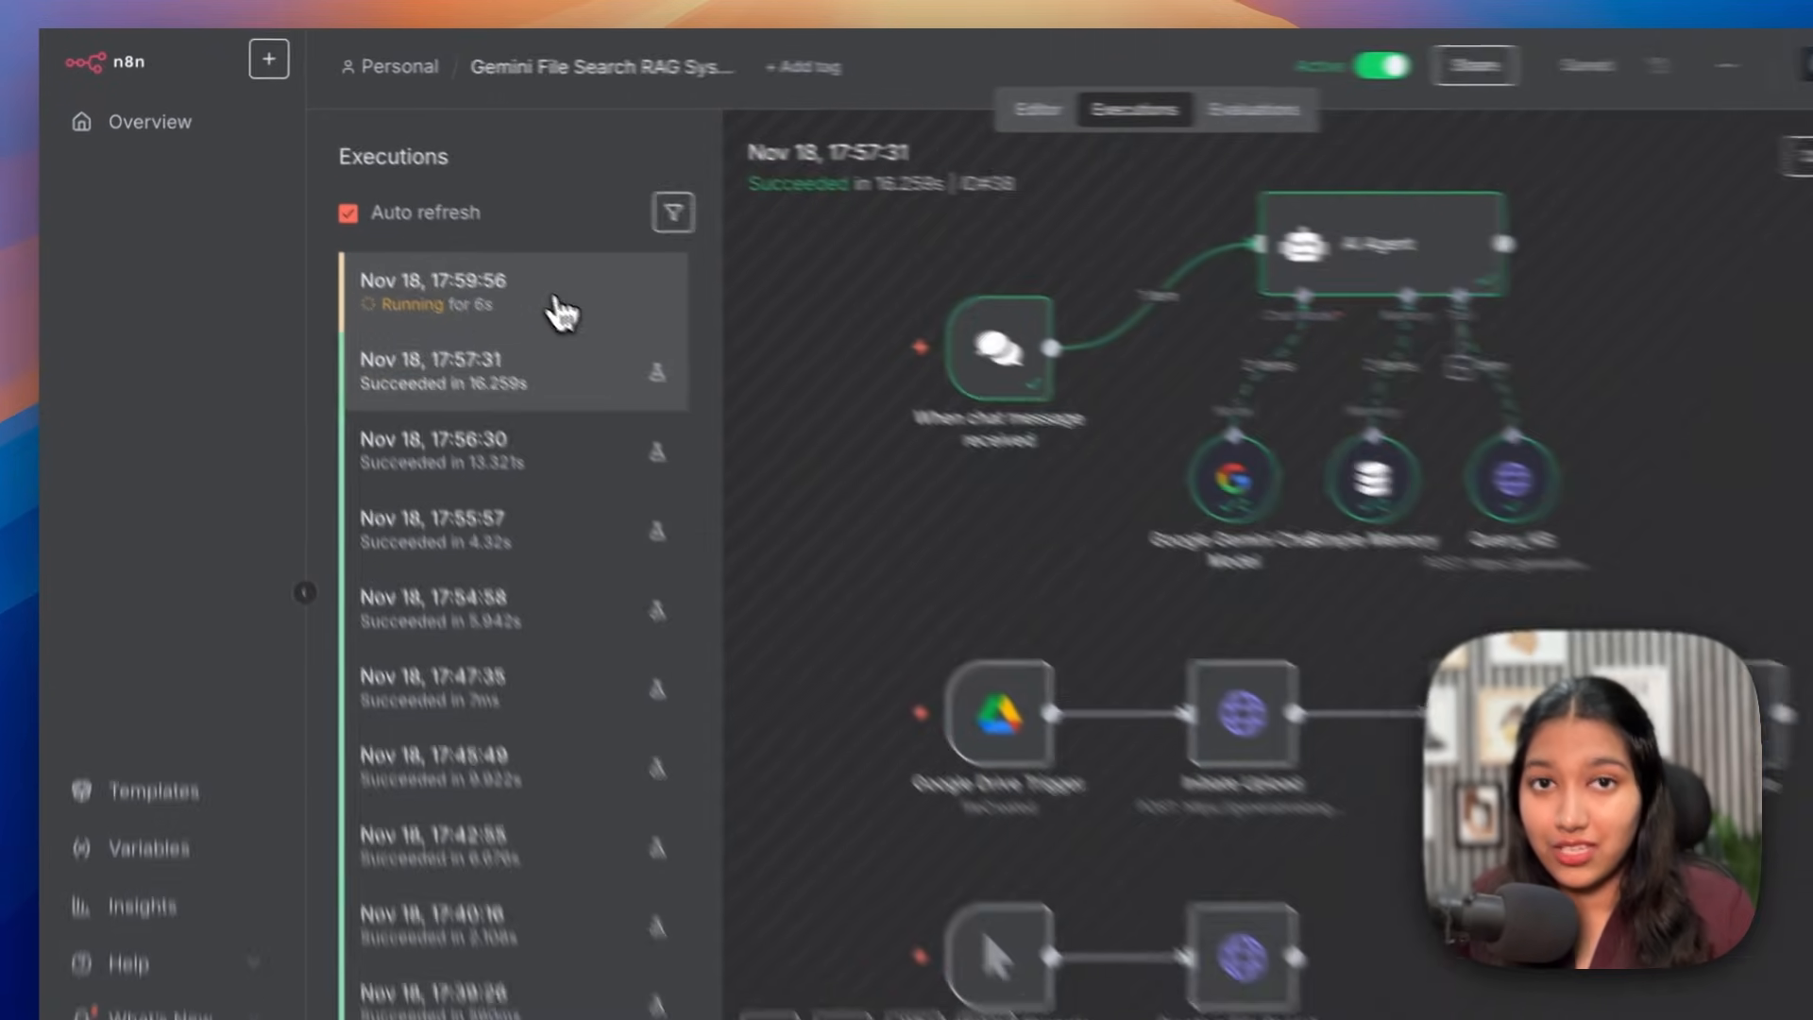
pyautogui.click(462, 279)
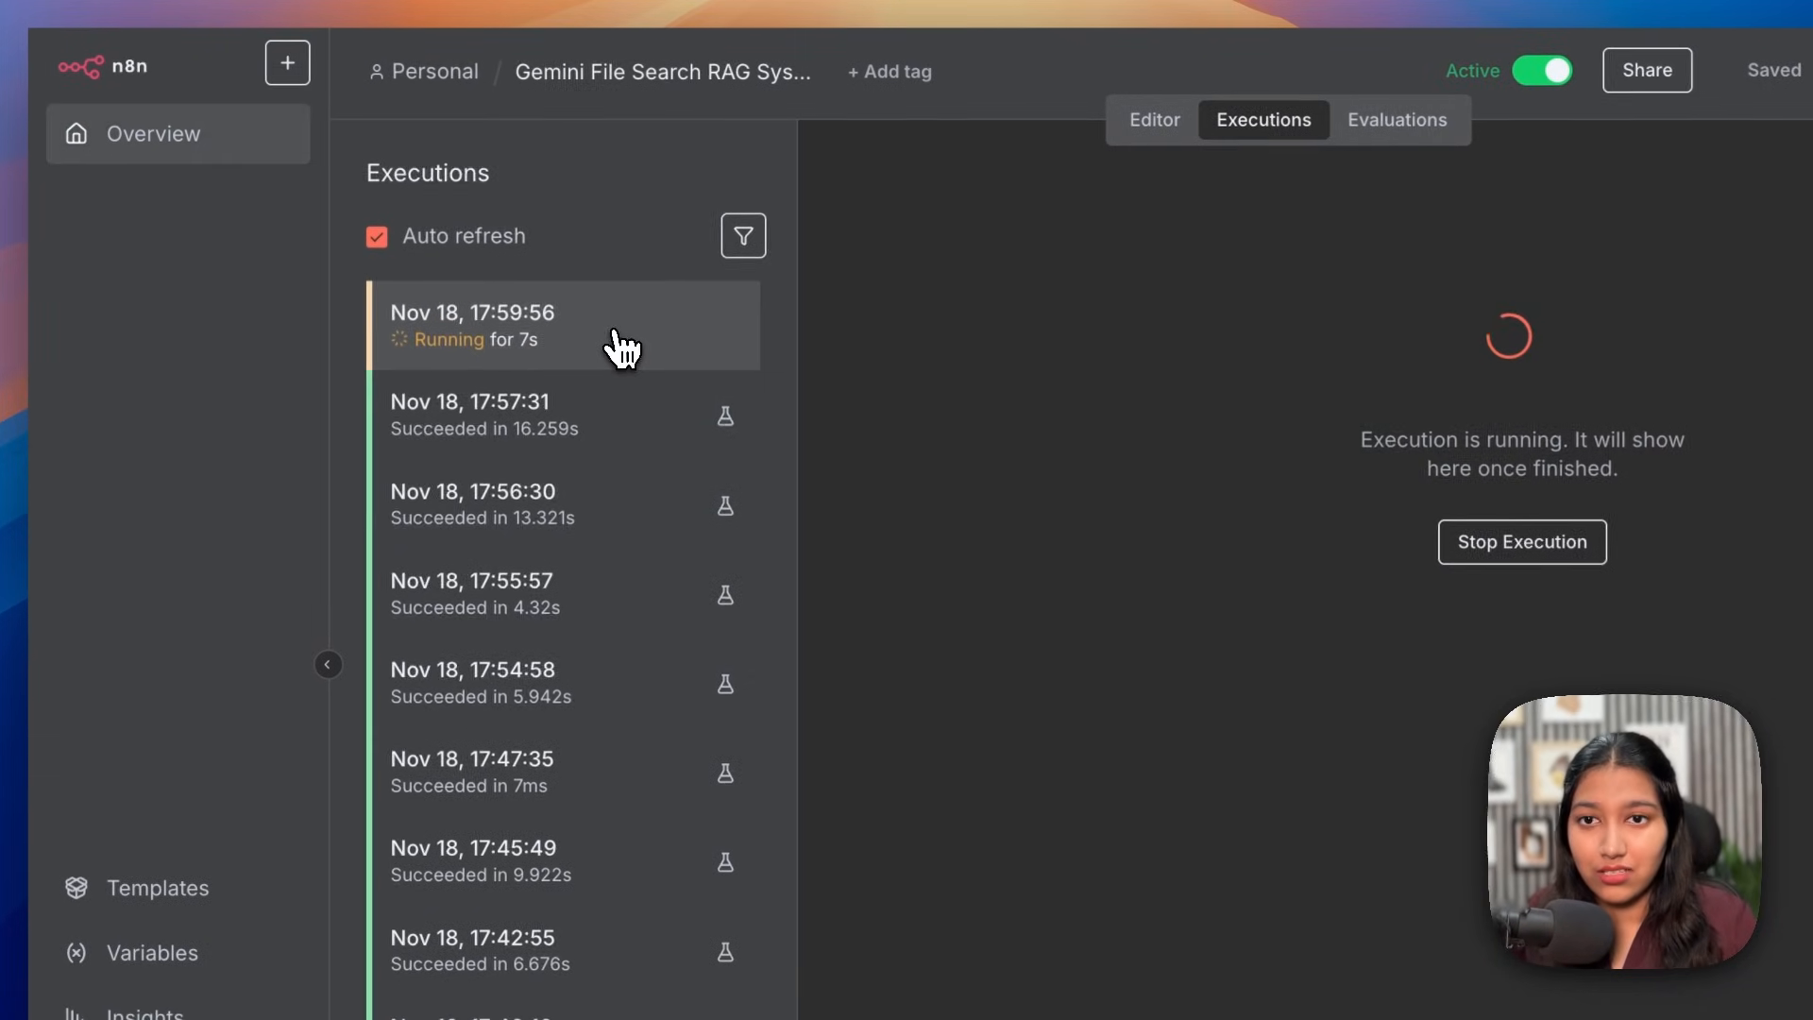
pyautogui.scroll(-3, 1149, 738)
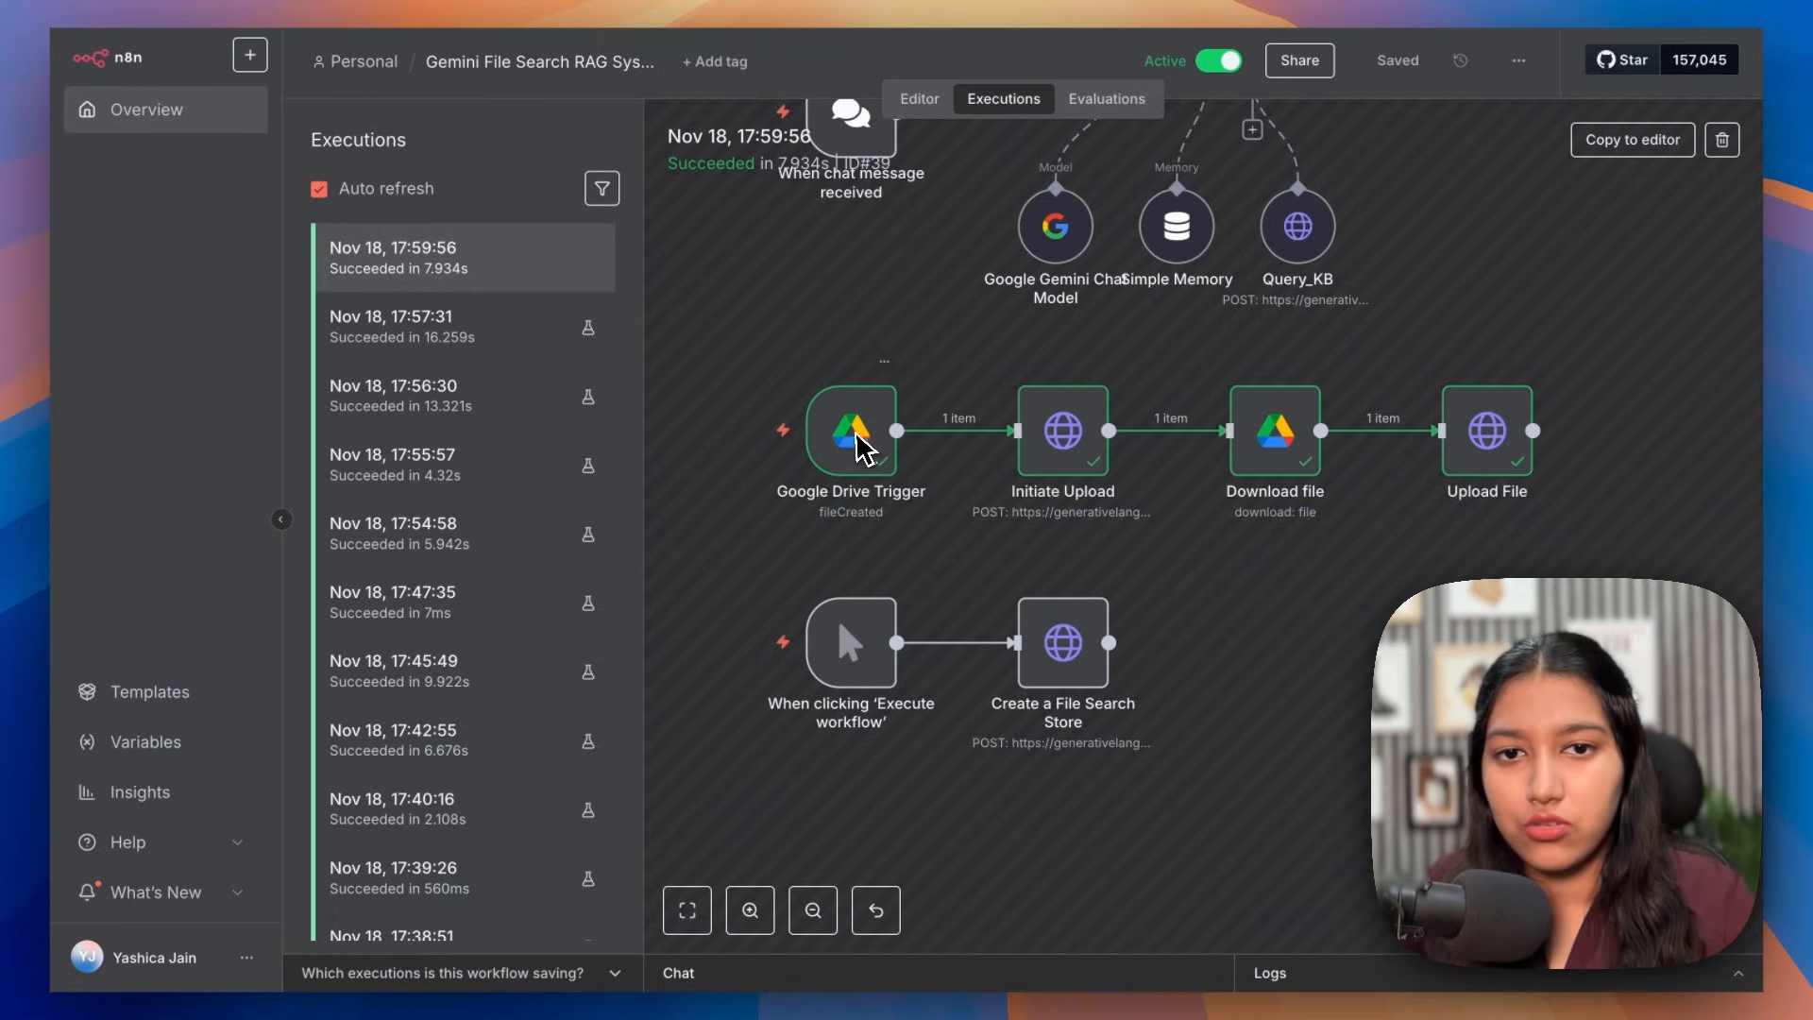
# Step: Check the Drive trigger shows the copied file name and the File Search store upload response
pyautogui.doubleClick(895, 406)
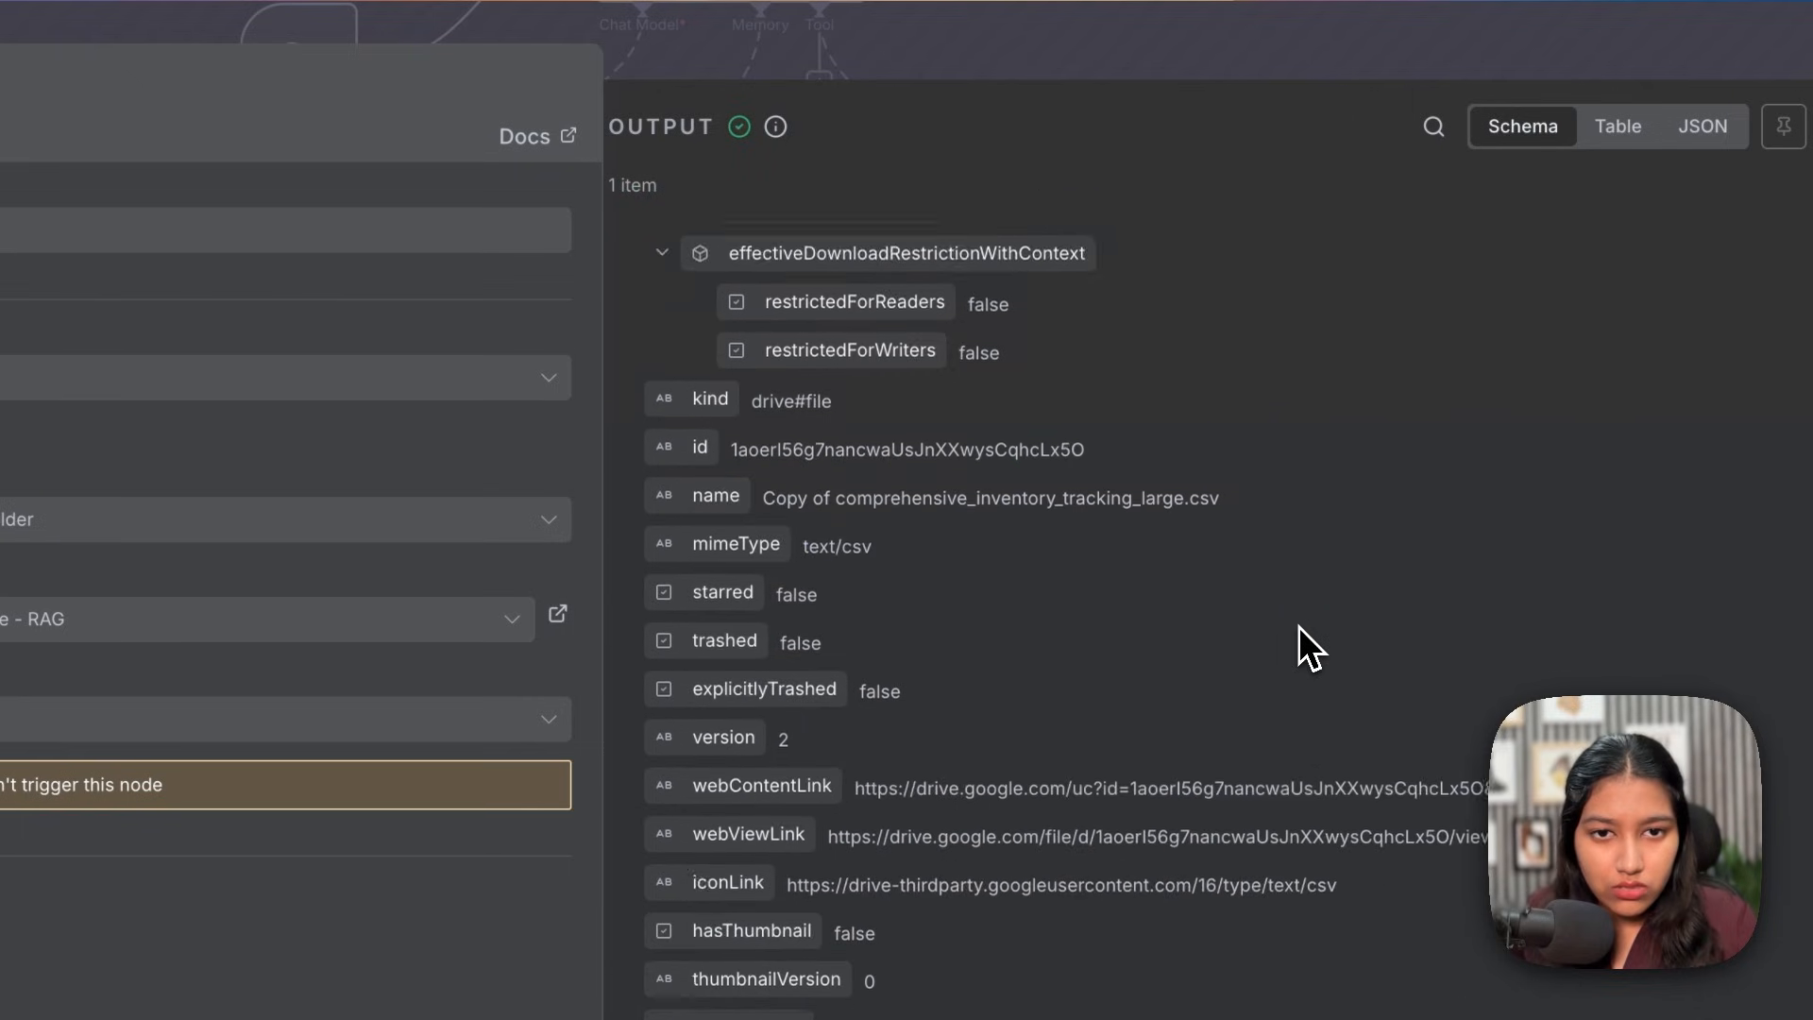
pyautogui.scroll(-5, 1303, 639)
pyautogui.moveTo(855, 583); pyautogui.dragTo(1333, 588)
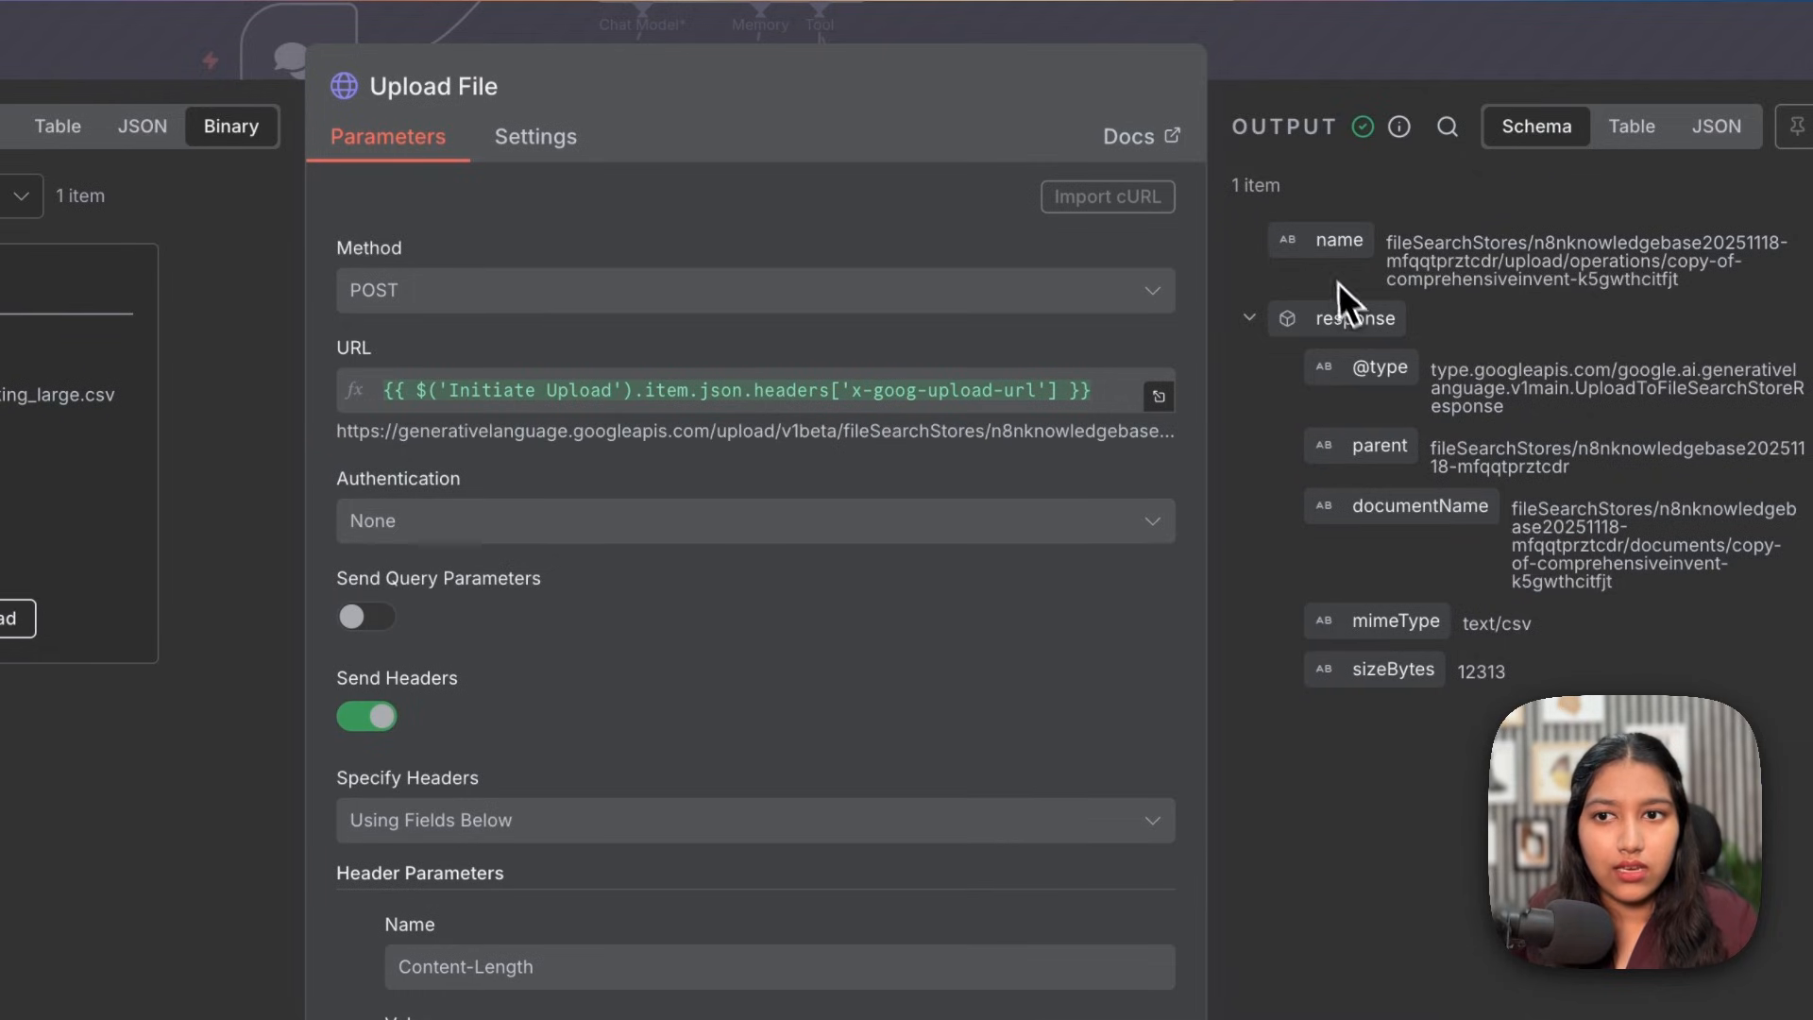
pyautogui.moveTo(1333, 264); pyautogui.dragTo(1563, 643)
pyautogui.click(1209, 57)
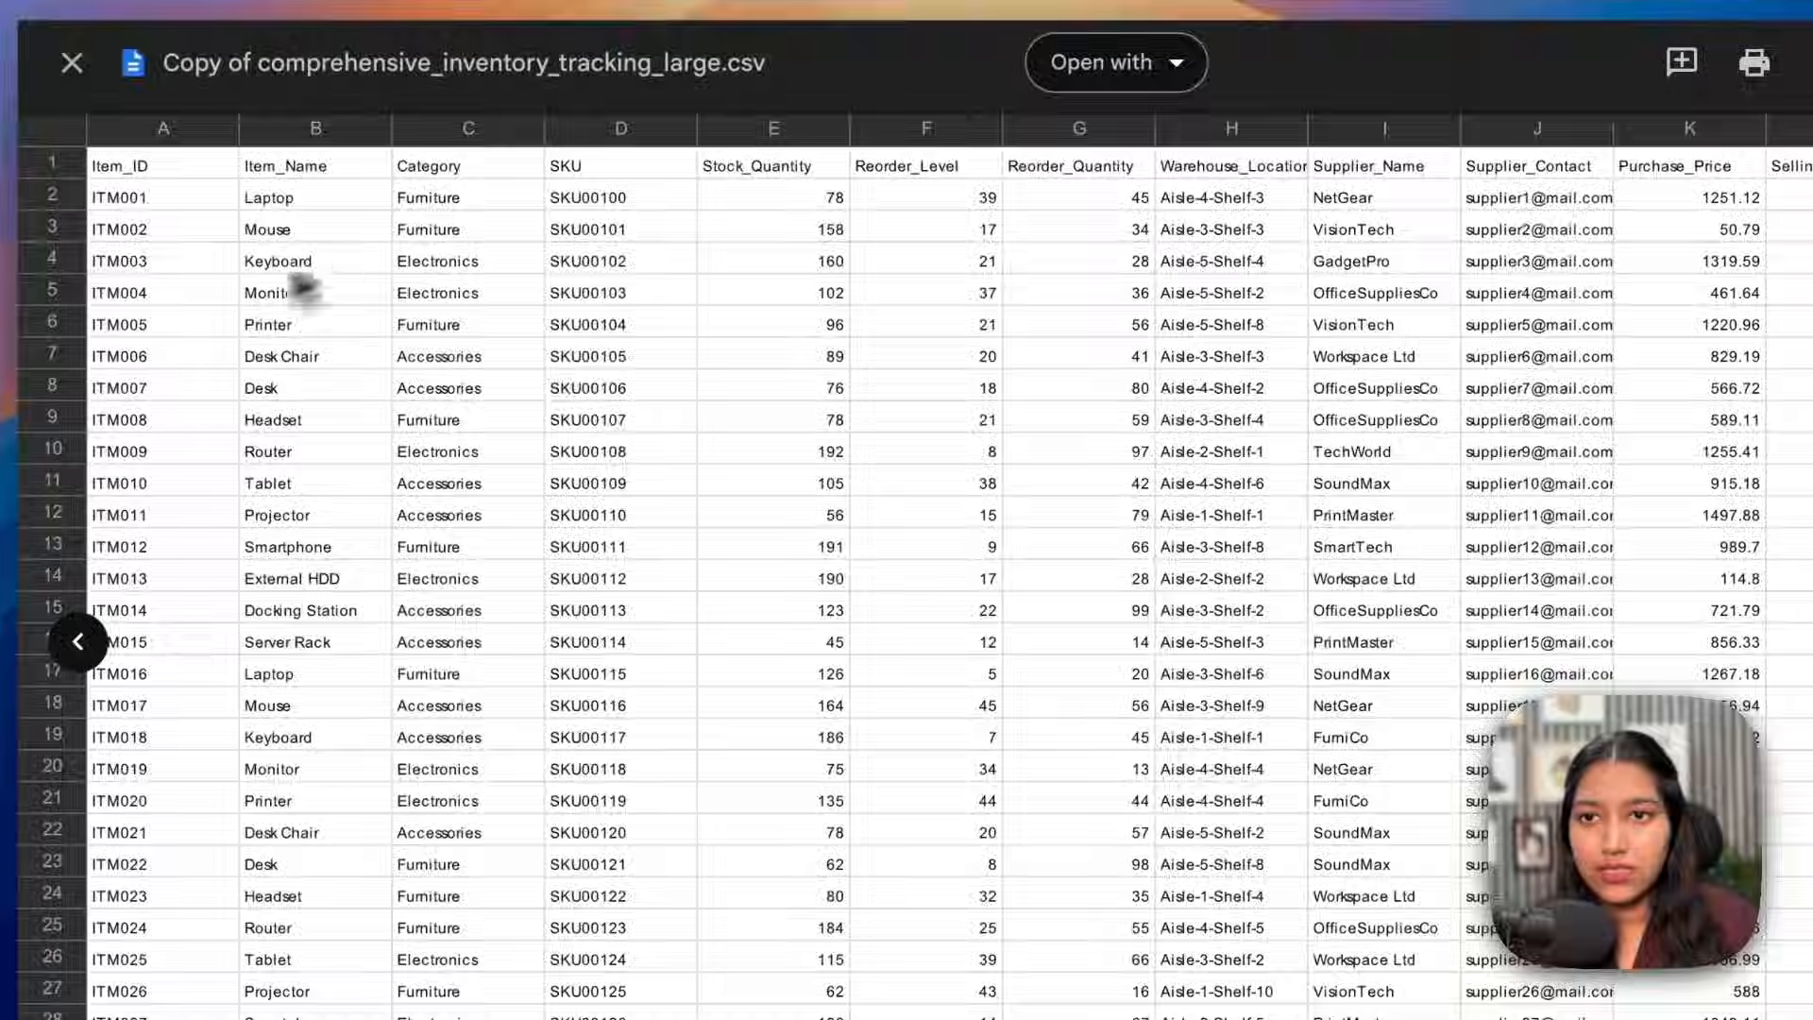
# Step: Look over the inventory rows in the copied CSV, including SKU00110
pyautogui.moveTo(217, 297); pyautogui.dragTo(638, 370)
pyautogui.click(632, 353)
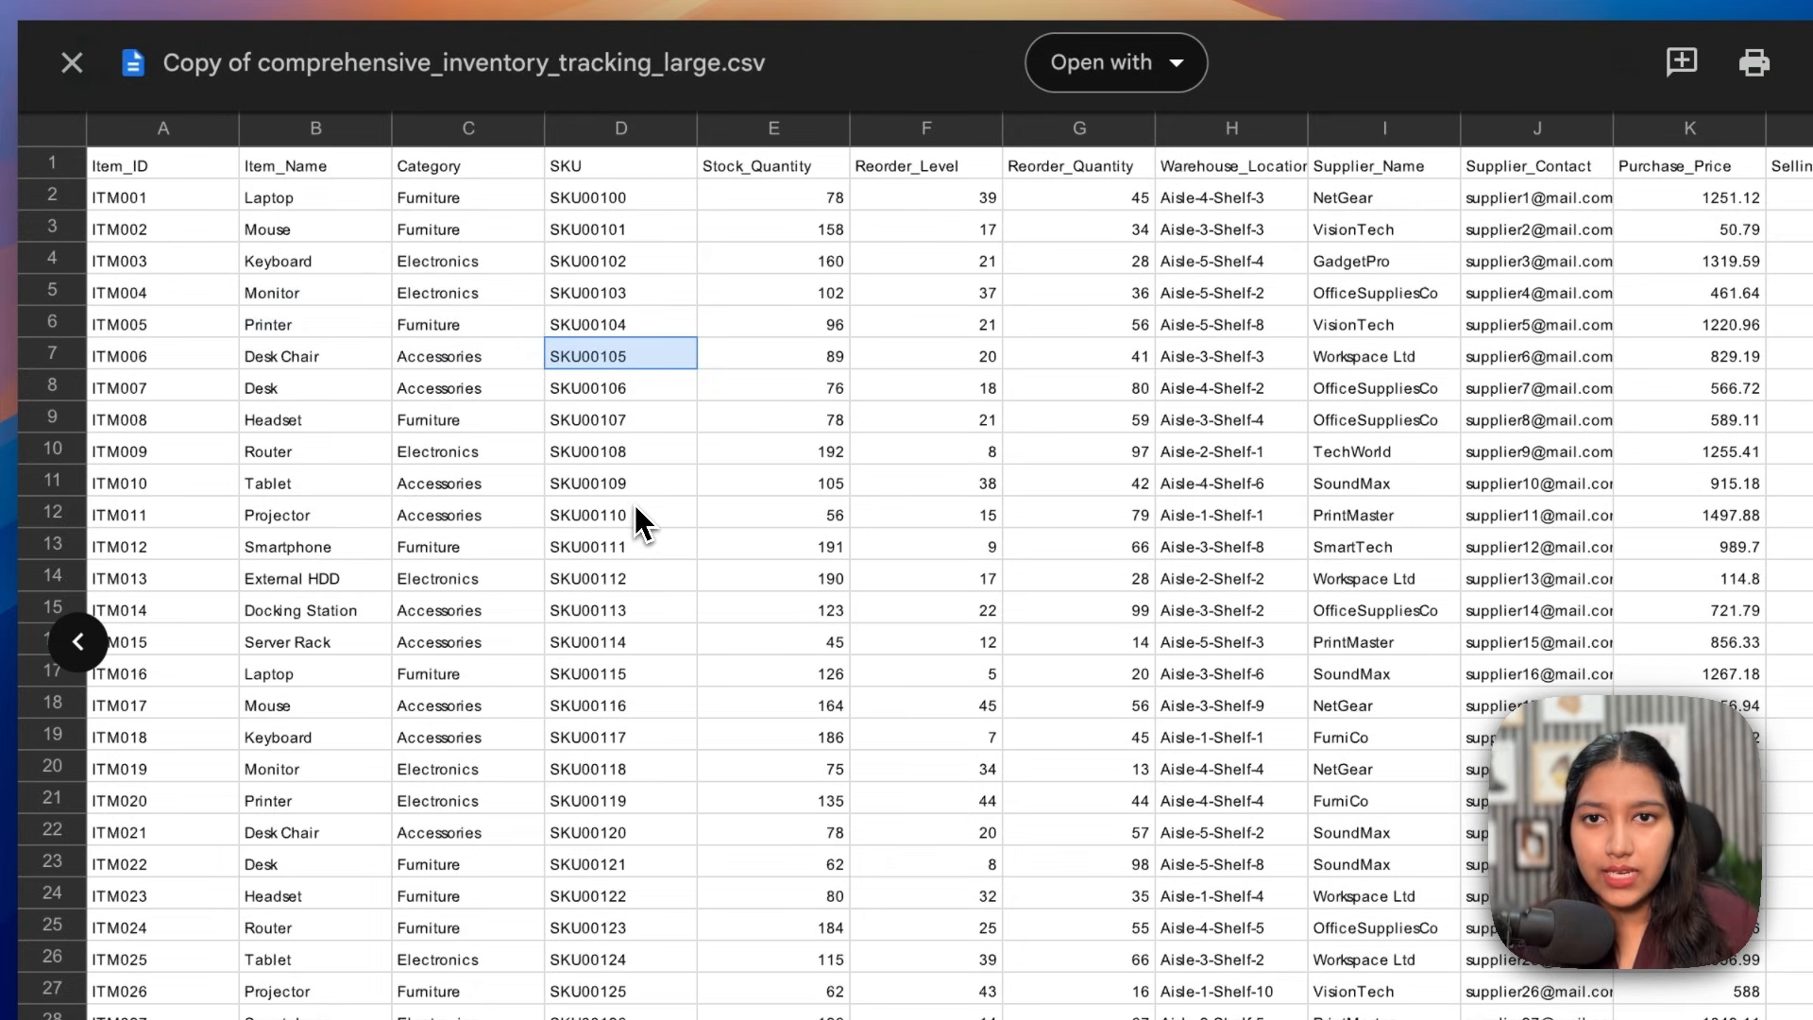
pyautogui.click(633, 510)
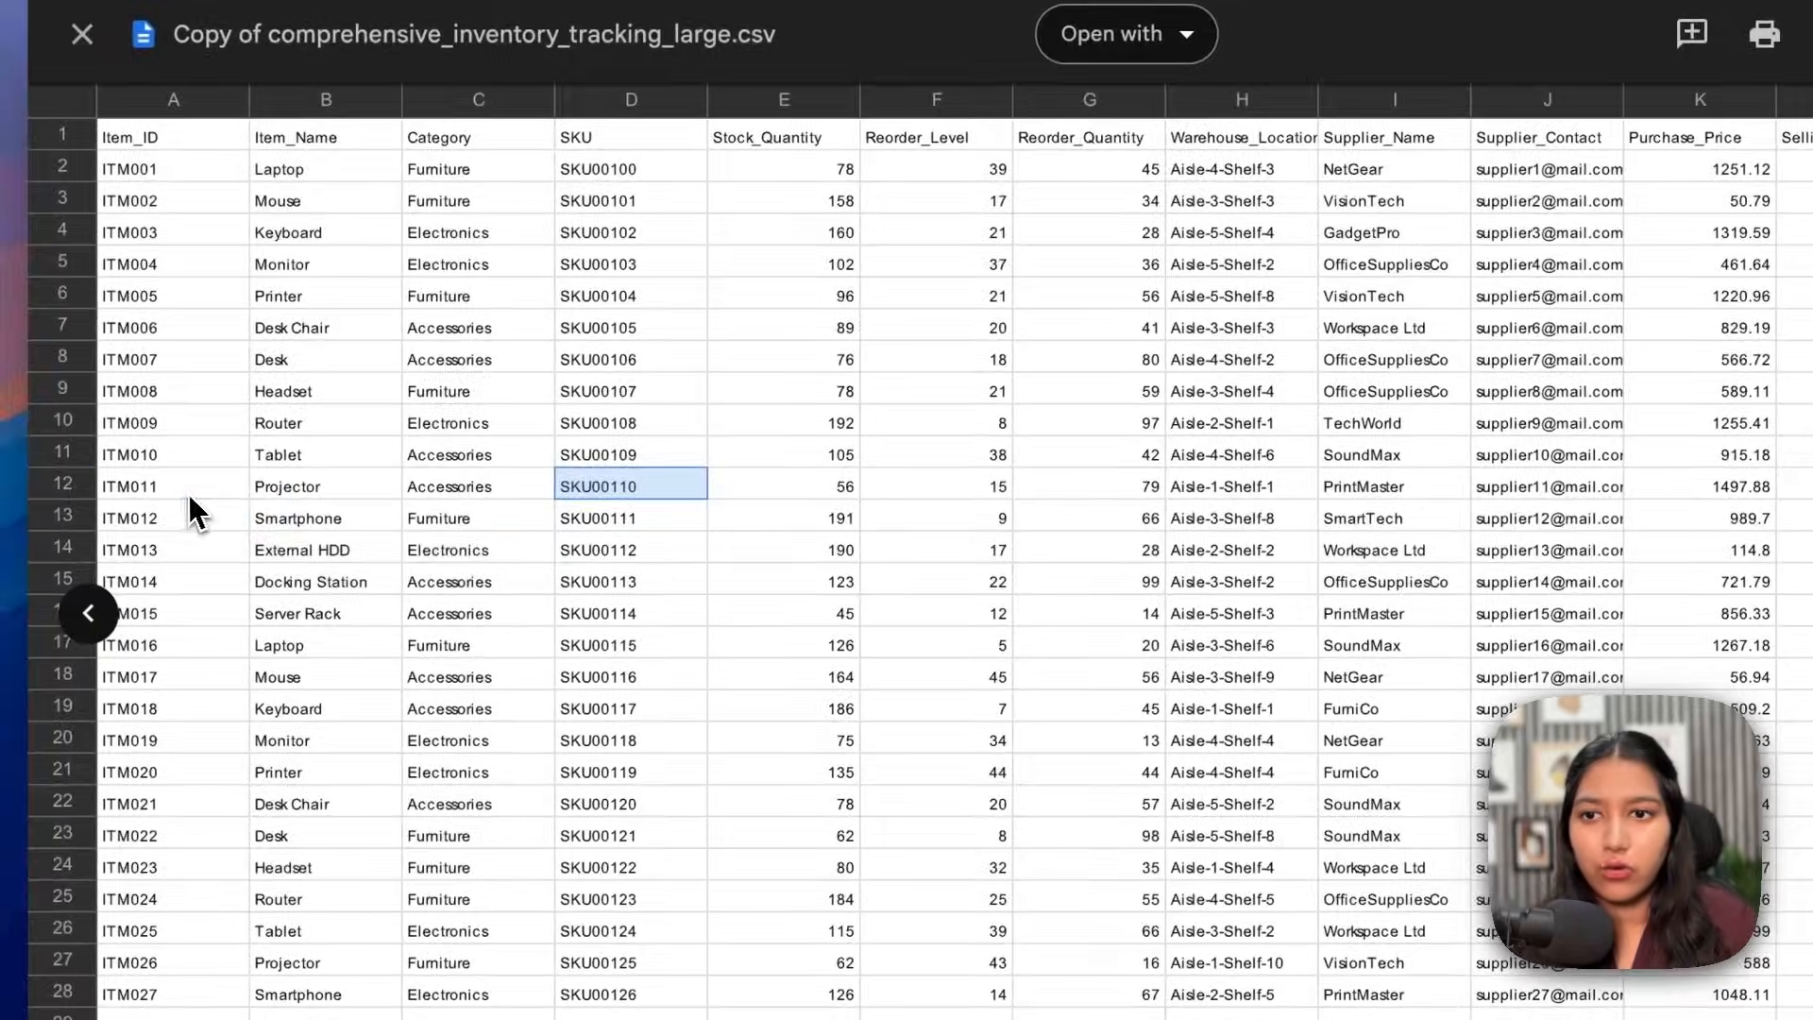
# Step: Ask the chatbot 'Stock quantity for ITM011' and highlight the item and quantity in its reply
pyautogui.click(180, 526)
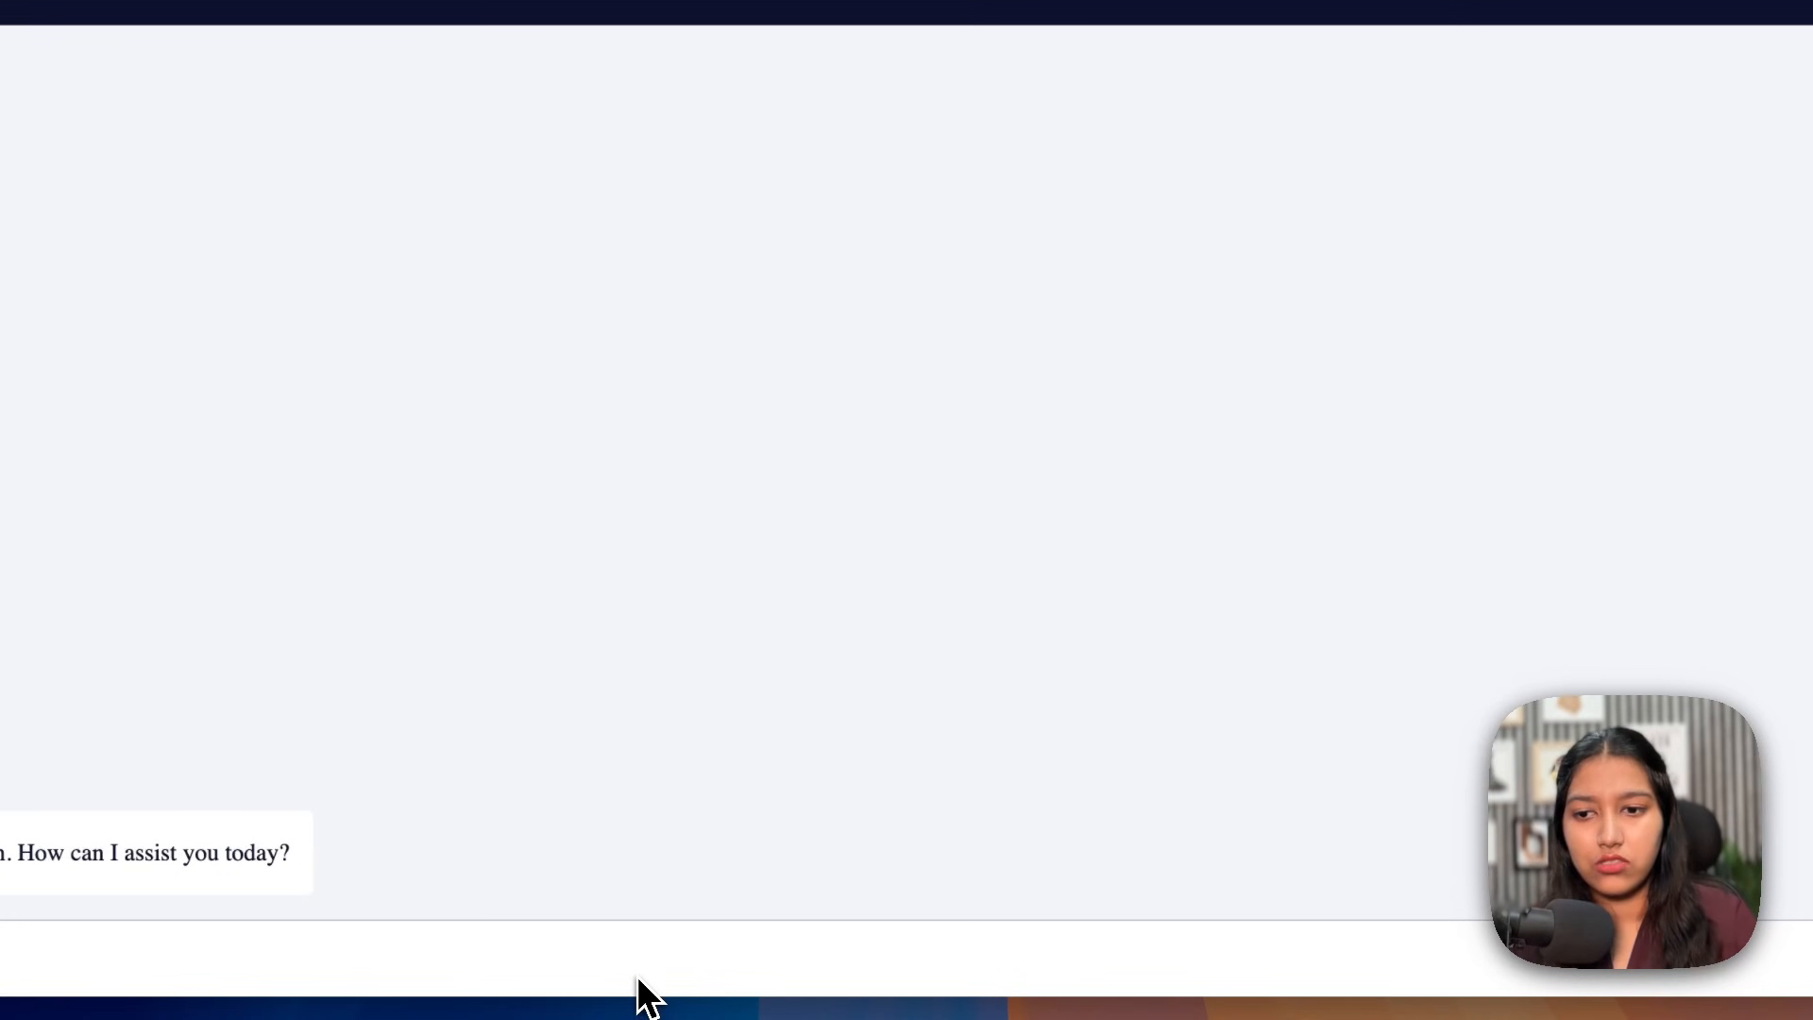
pyautogui.write('Stock quani')
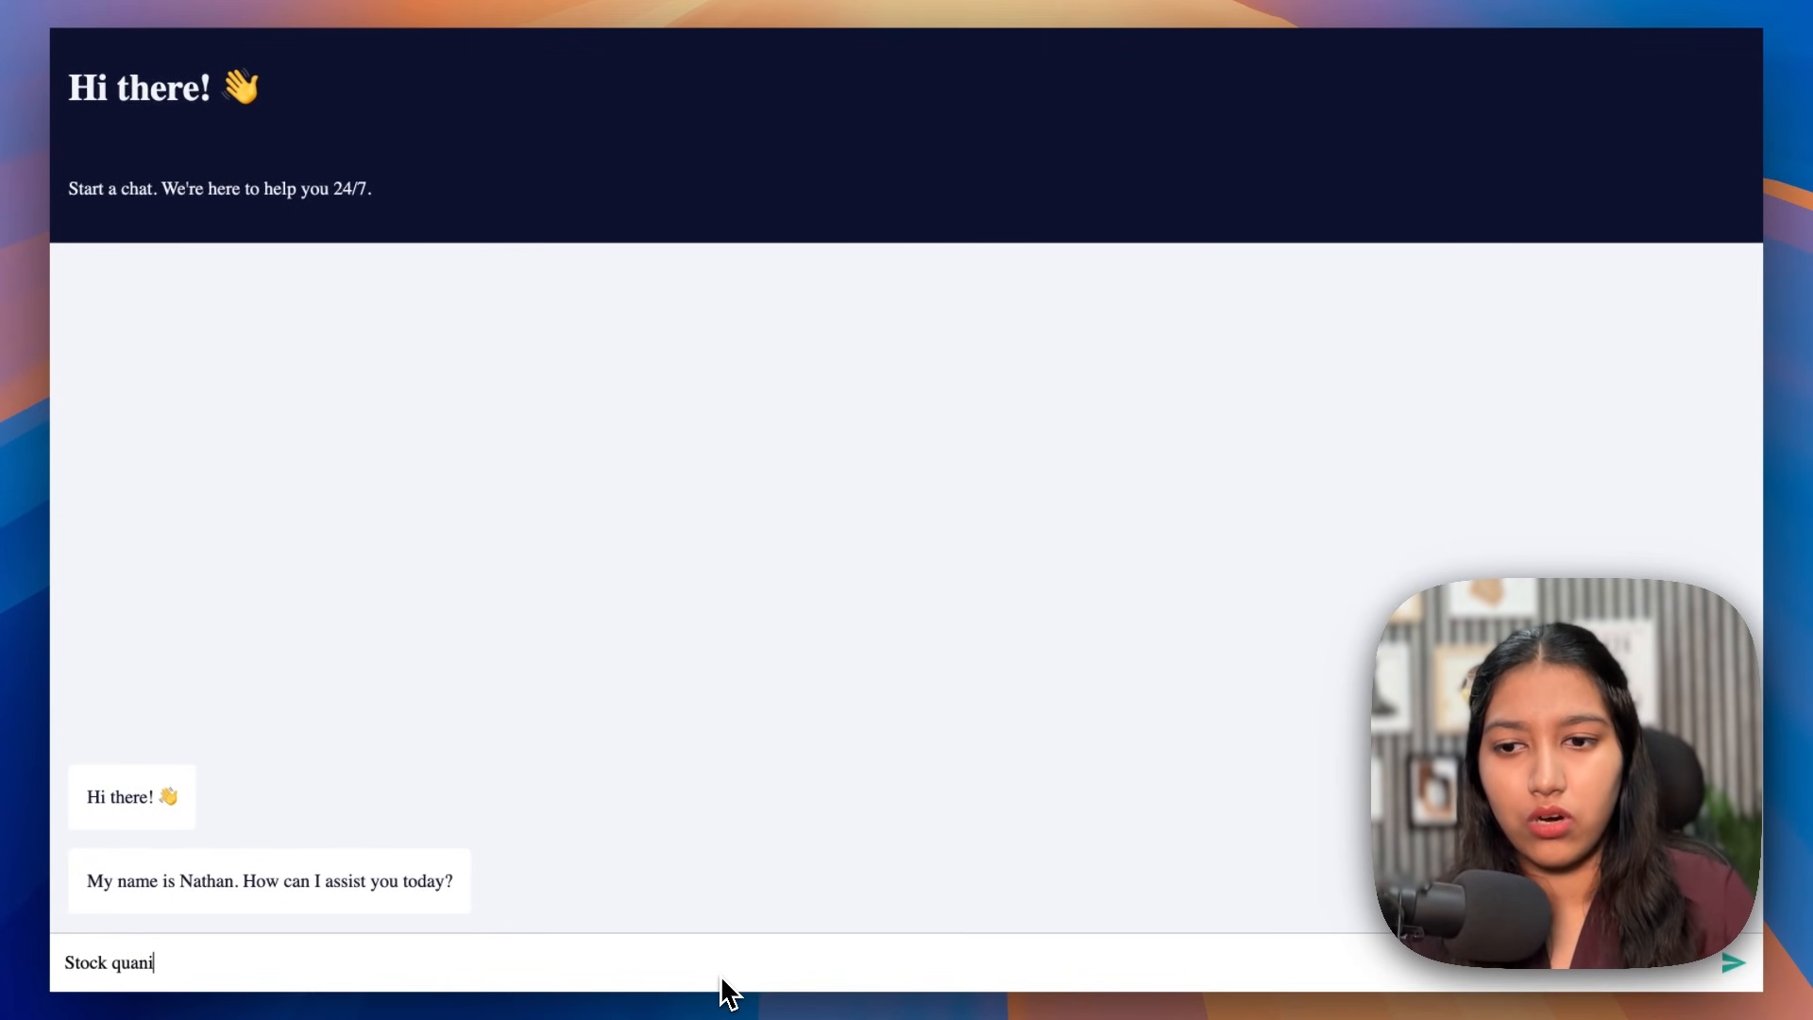
pyautogui.press('BackSpace')
pyautogui.write('tity for ITM011')
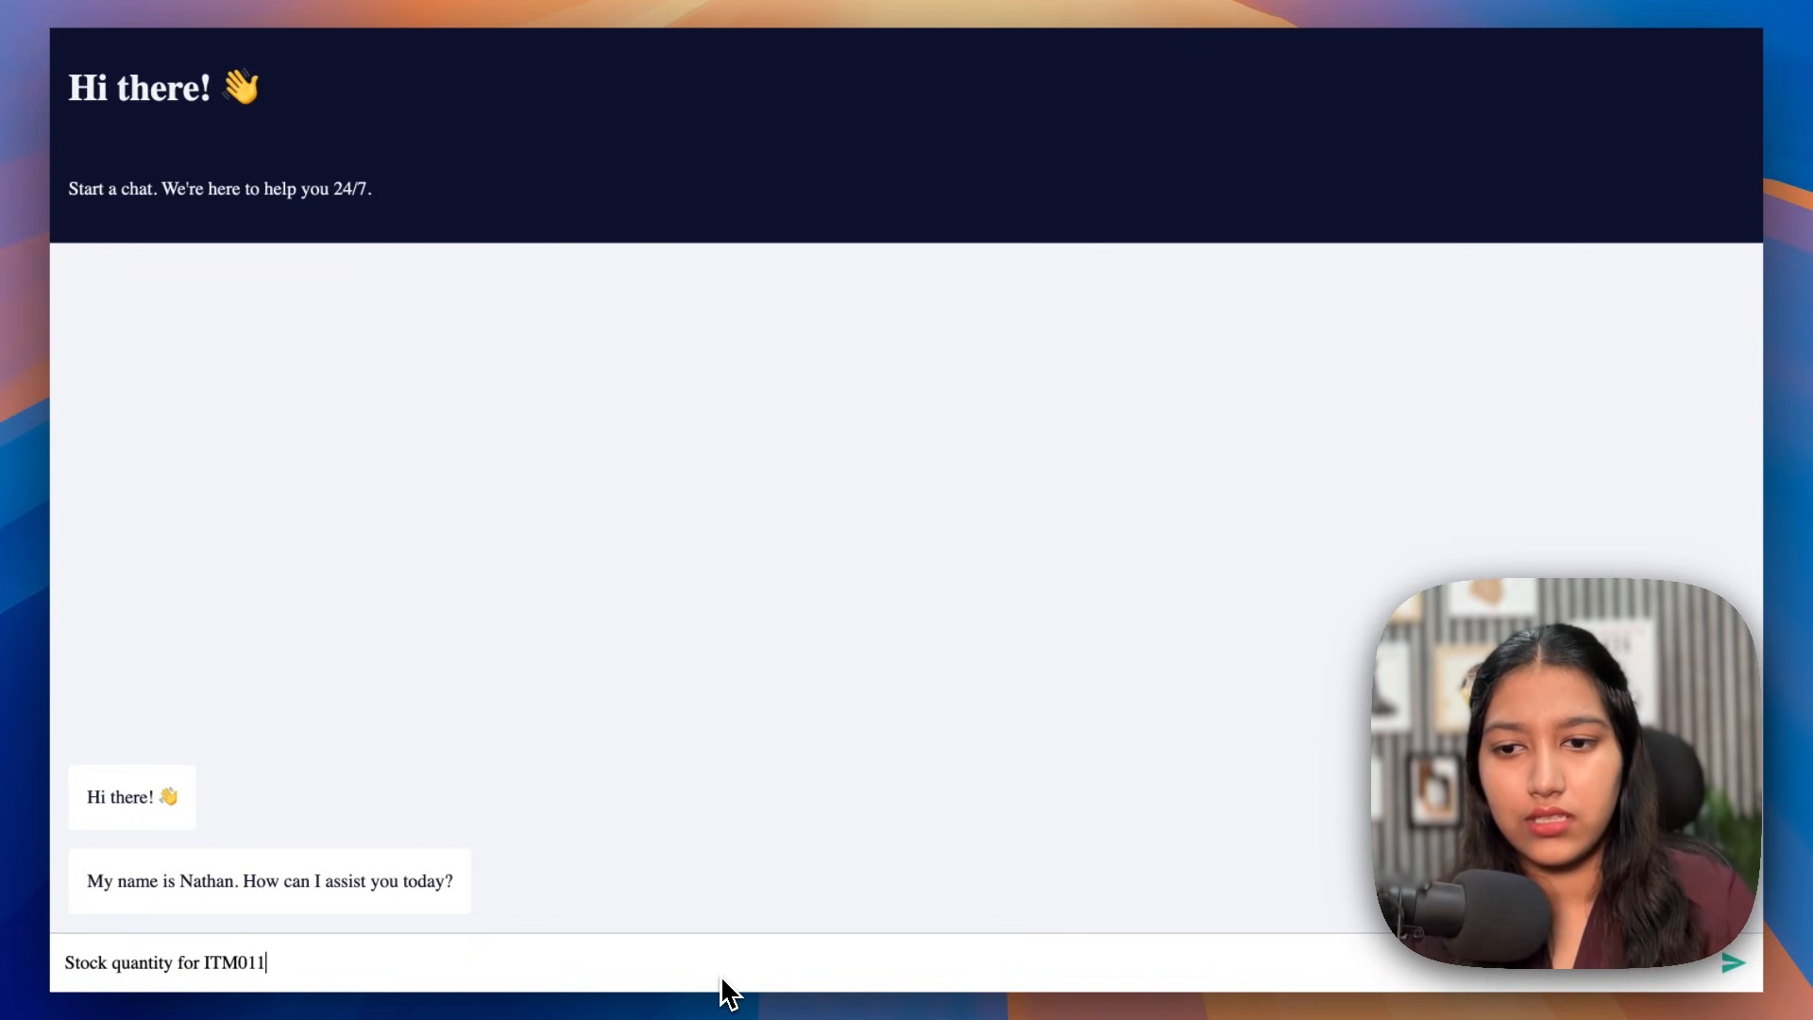
pyautogui.press('Return')
pyautogui.moveTo(116, 878); pyautogui.dragTo(989, 864)
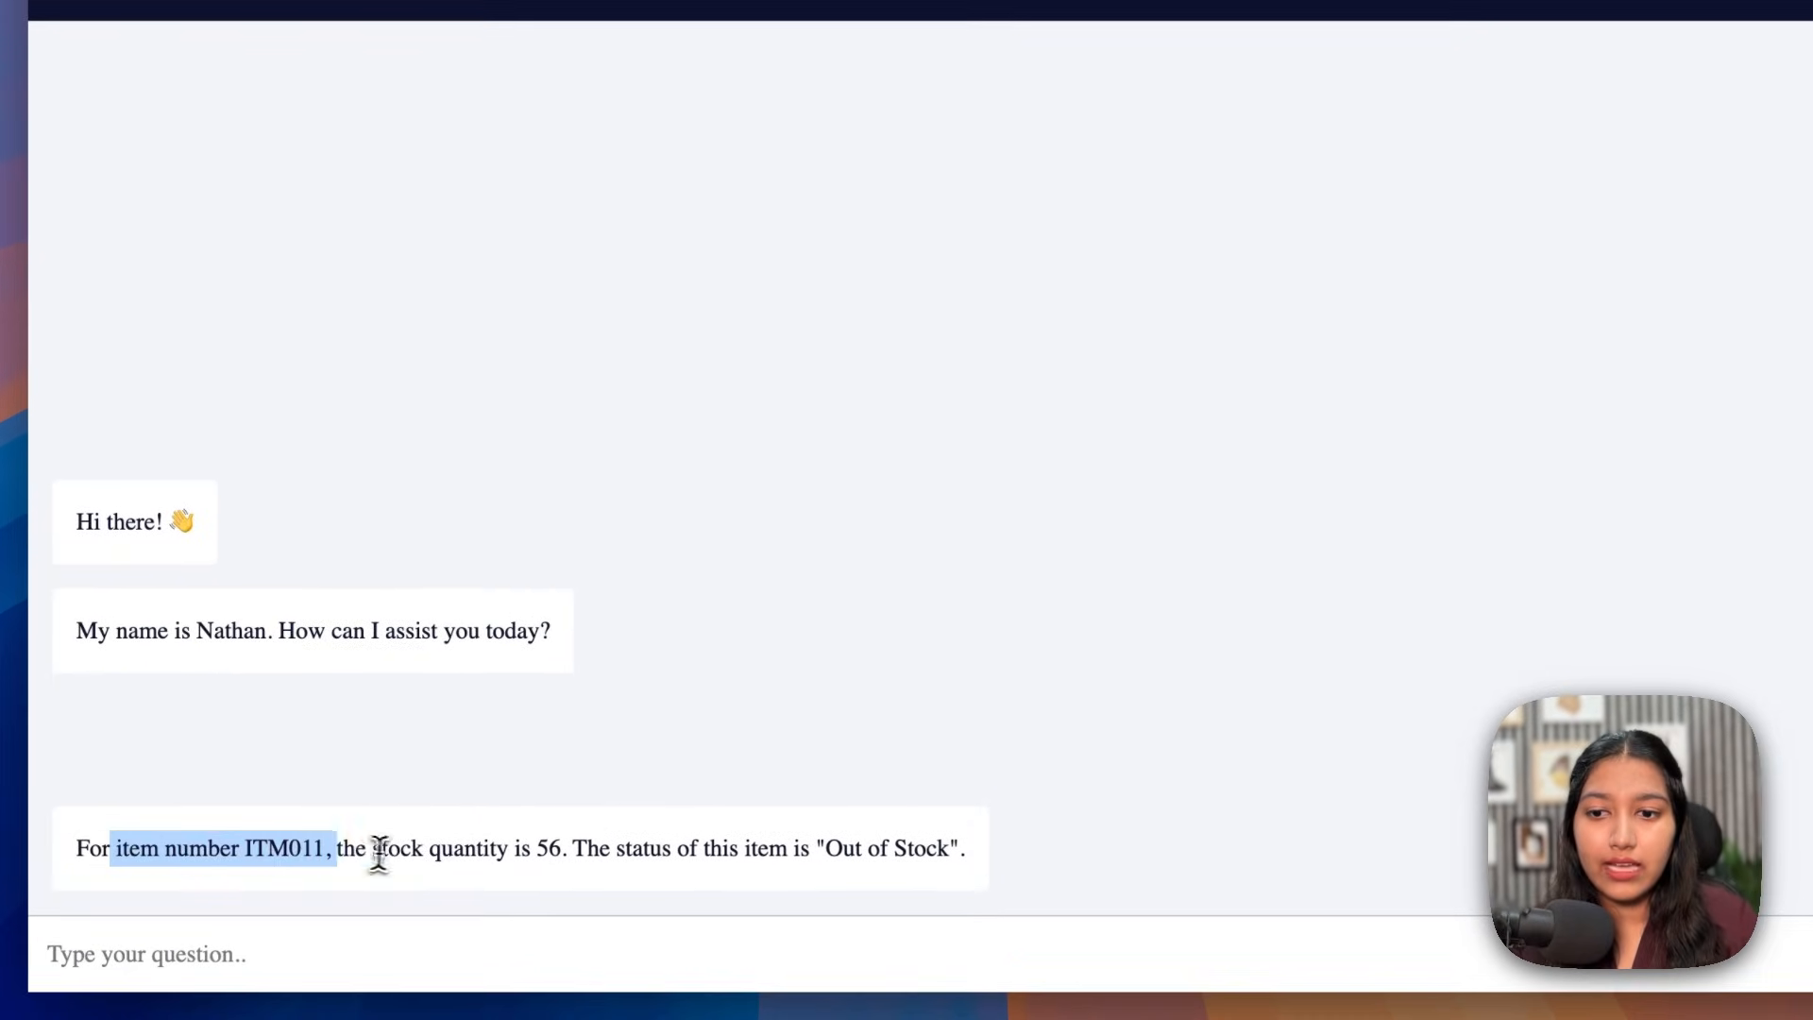
pyautogui.click(345, 854)
pyautogui.click(568, 861)
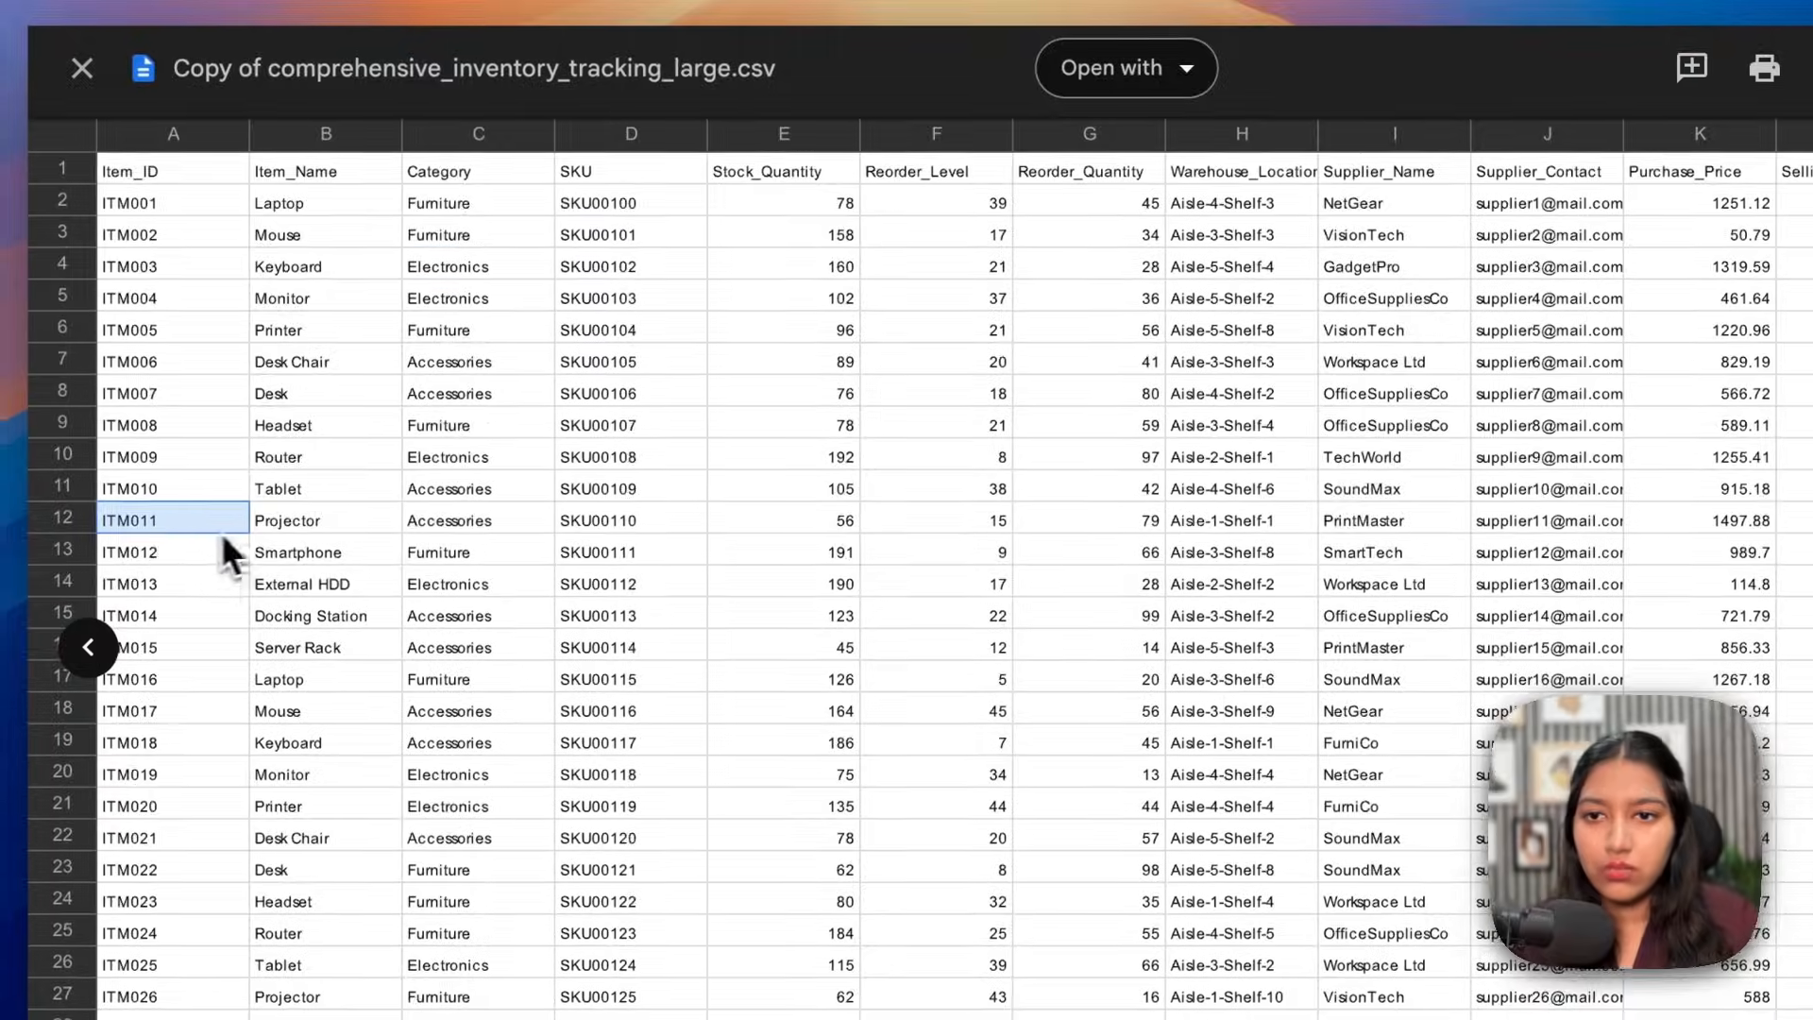
# Step: Verify ITM011's sheet row (SKU, stock 56, reorder, supplier, currency, status), then close the preview
pyautogui.click(500, 515)
pyautogui.click(604, 517)
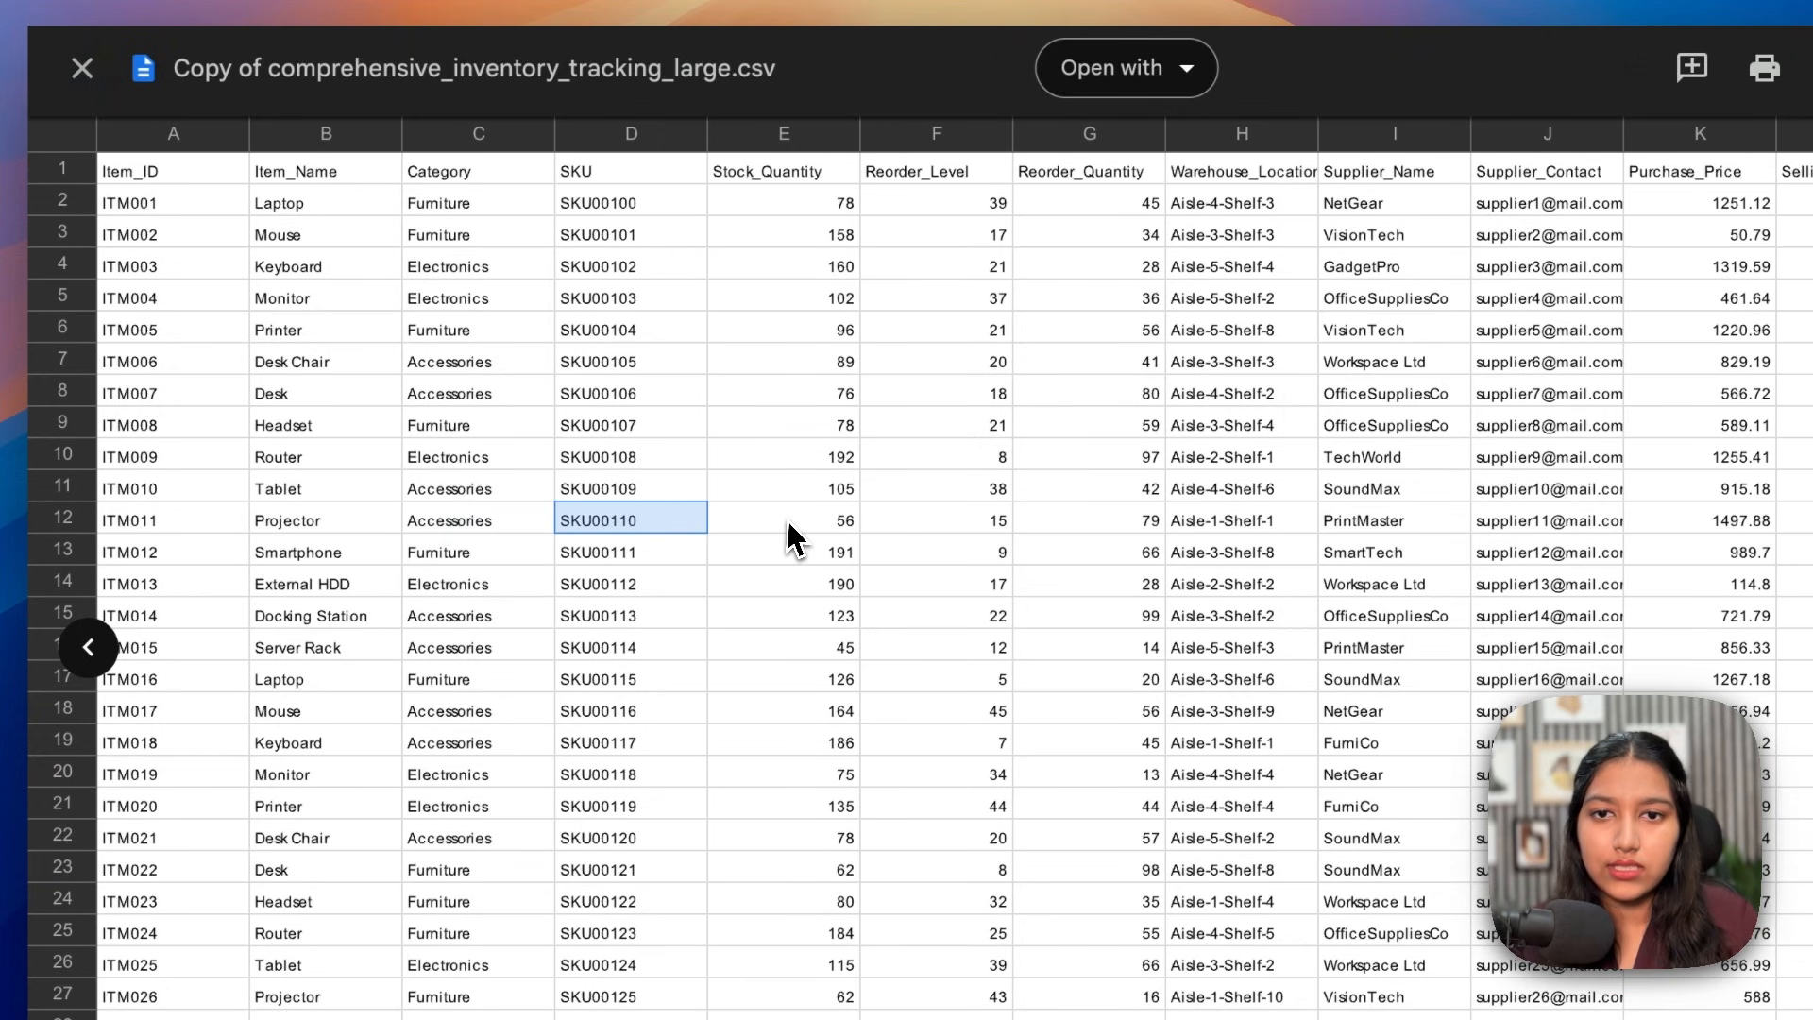
pyautogui.click(789, 521)
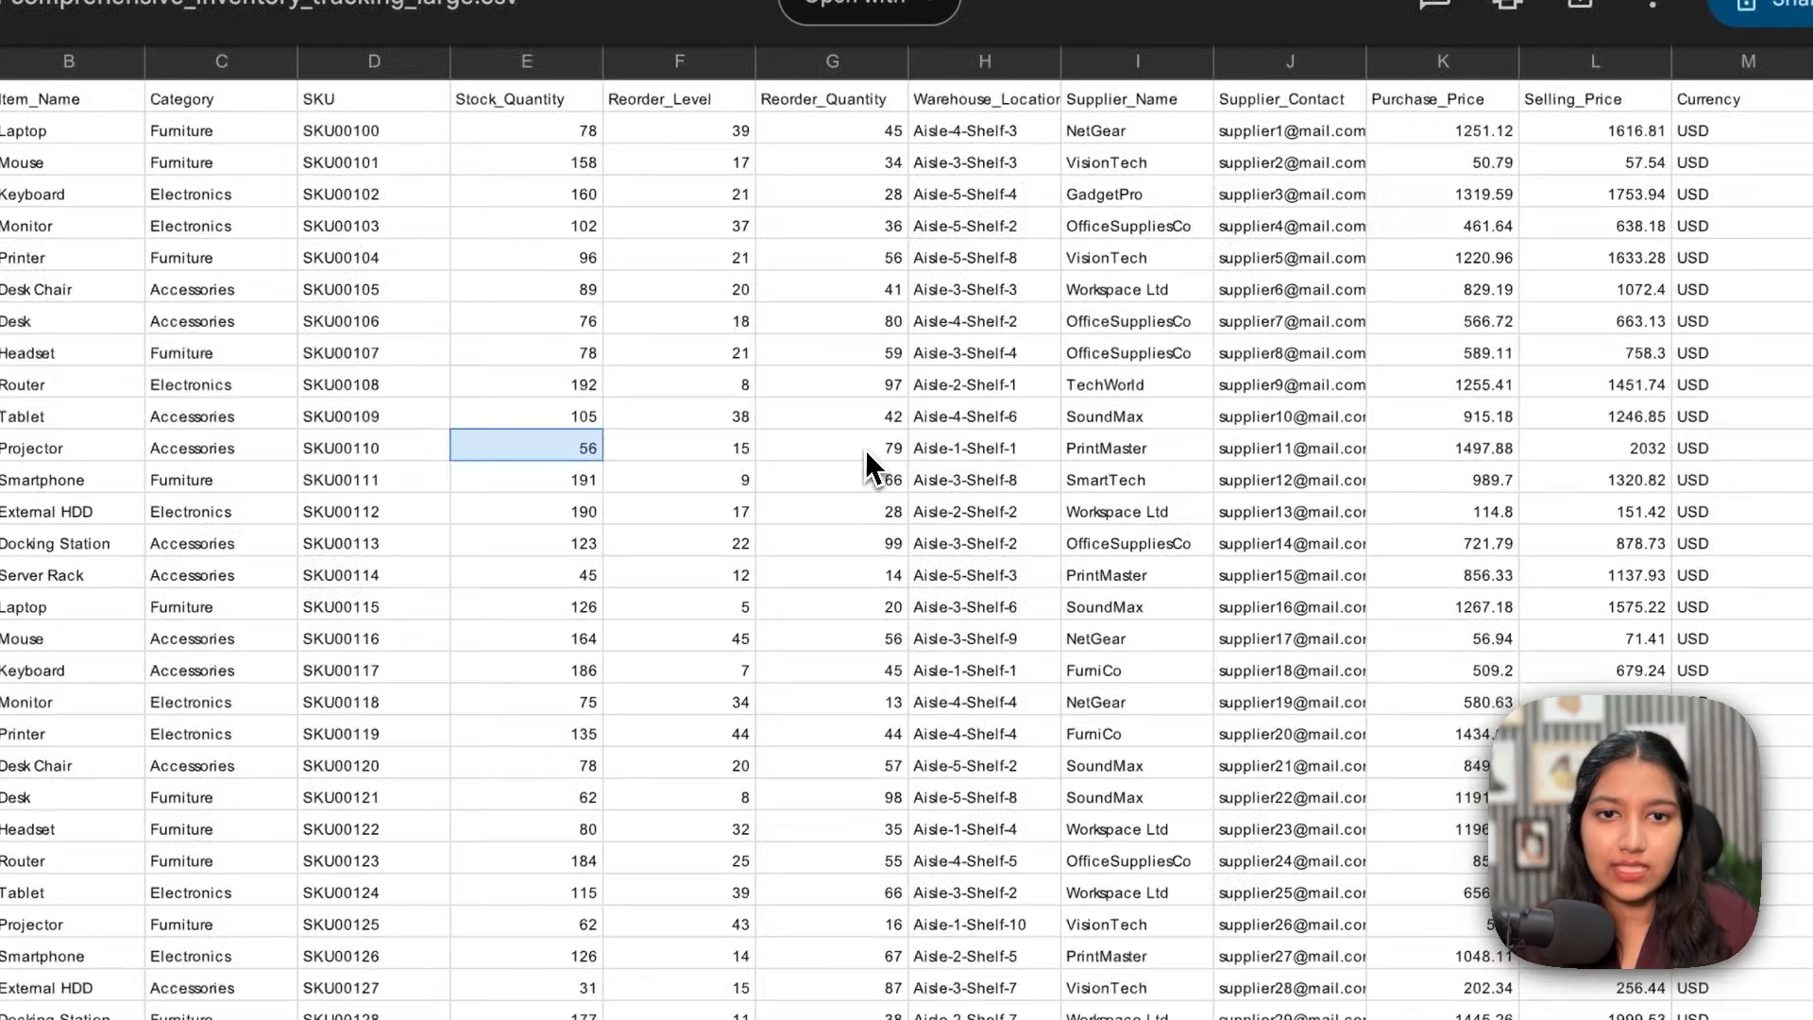
pyautogui.click(1105, 523)
pyautogui.click(1126, 452)
pyautogui.hscroll(6, 1175, 453)
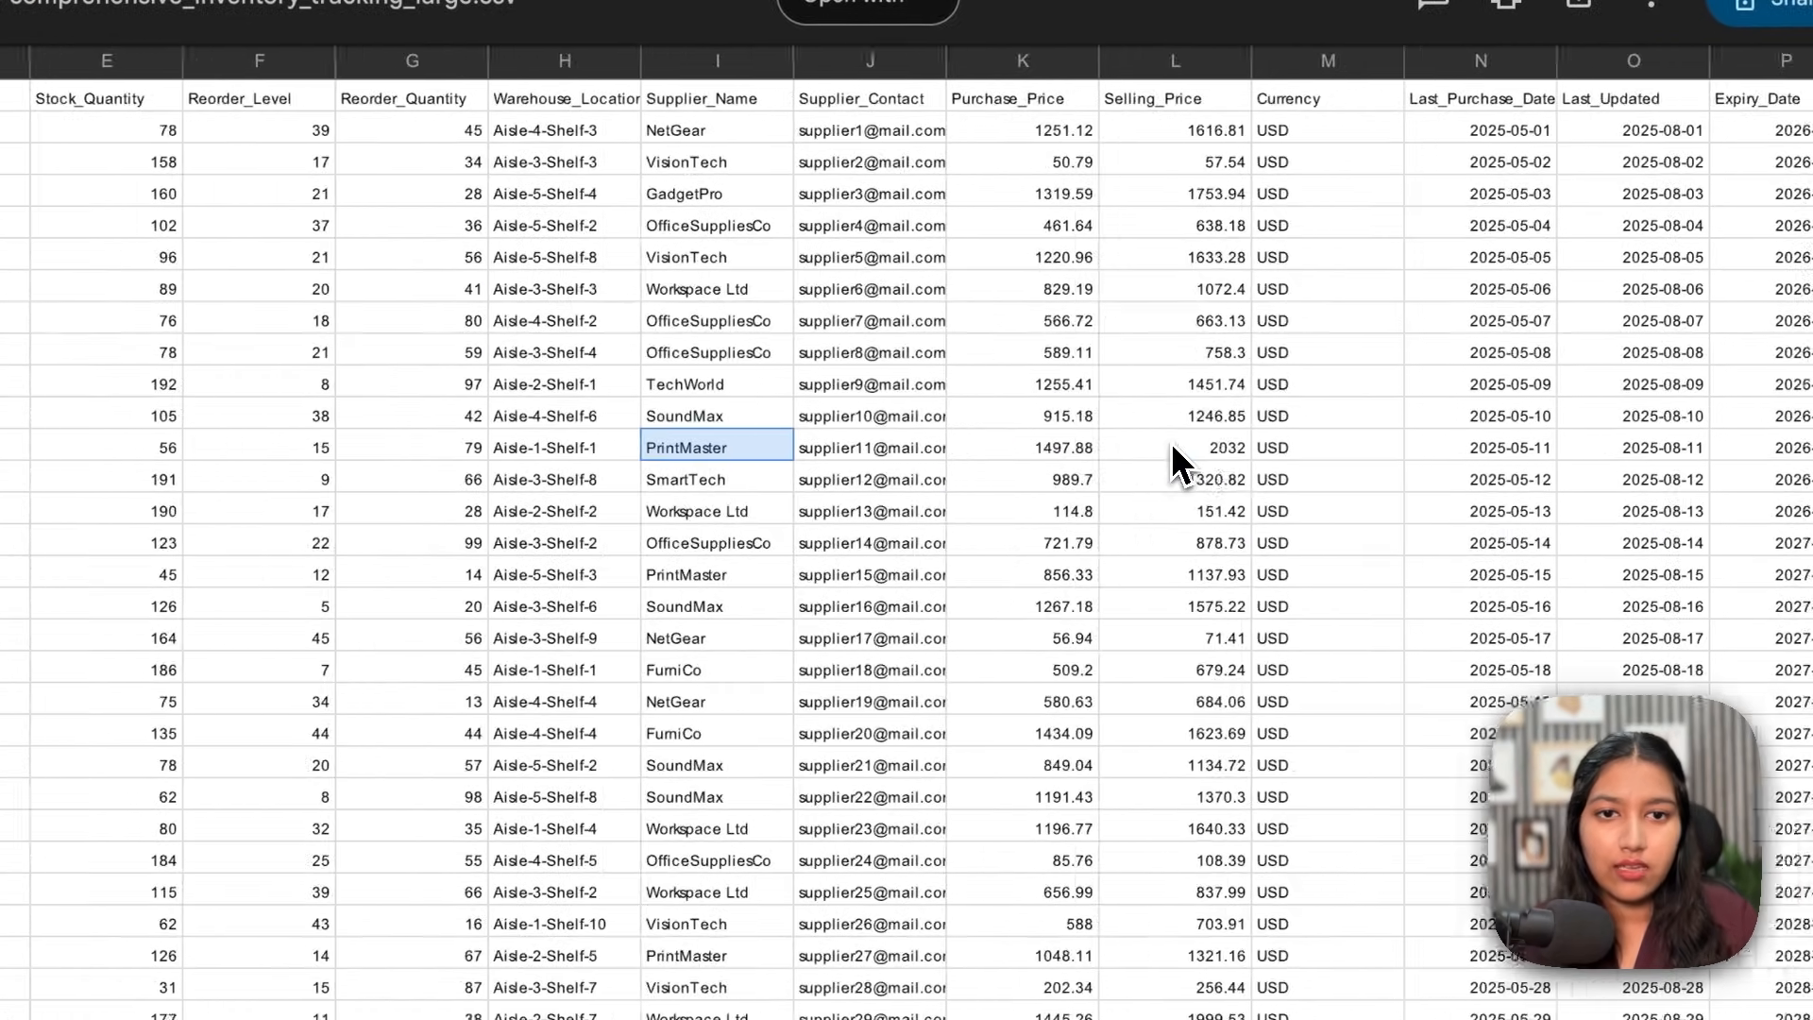
pyautogui.click(1195, 445)
pyautogui.hscroll(6, 1197, 444)
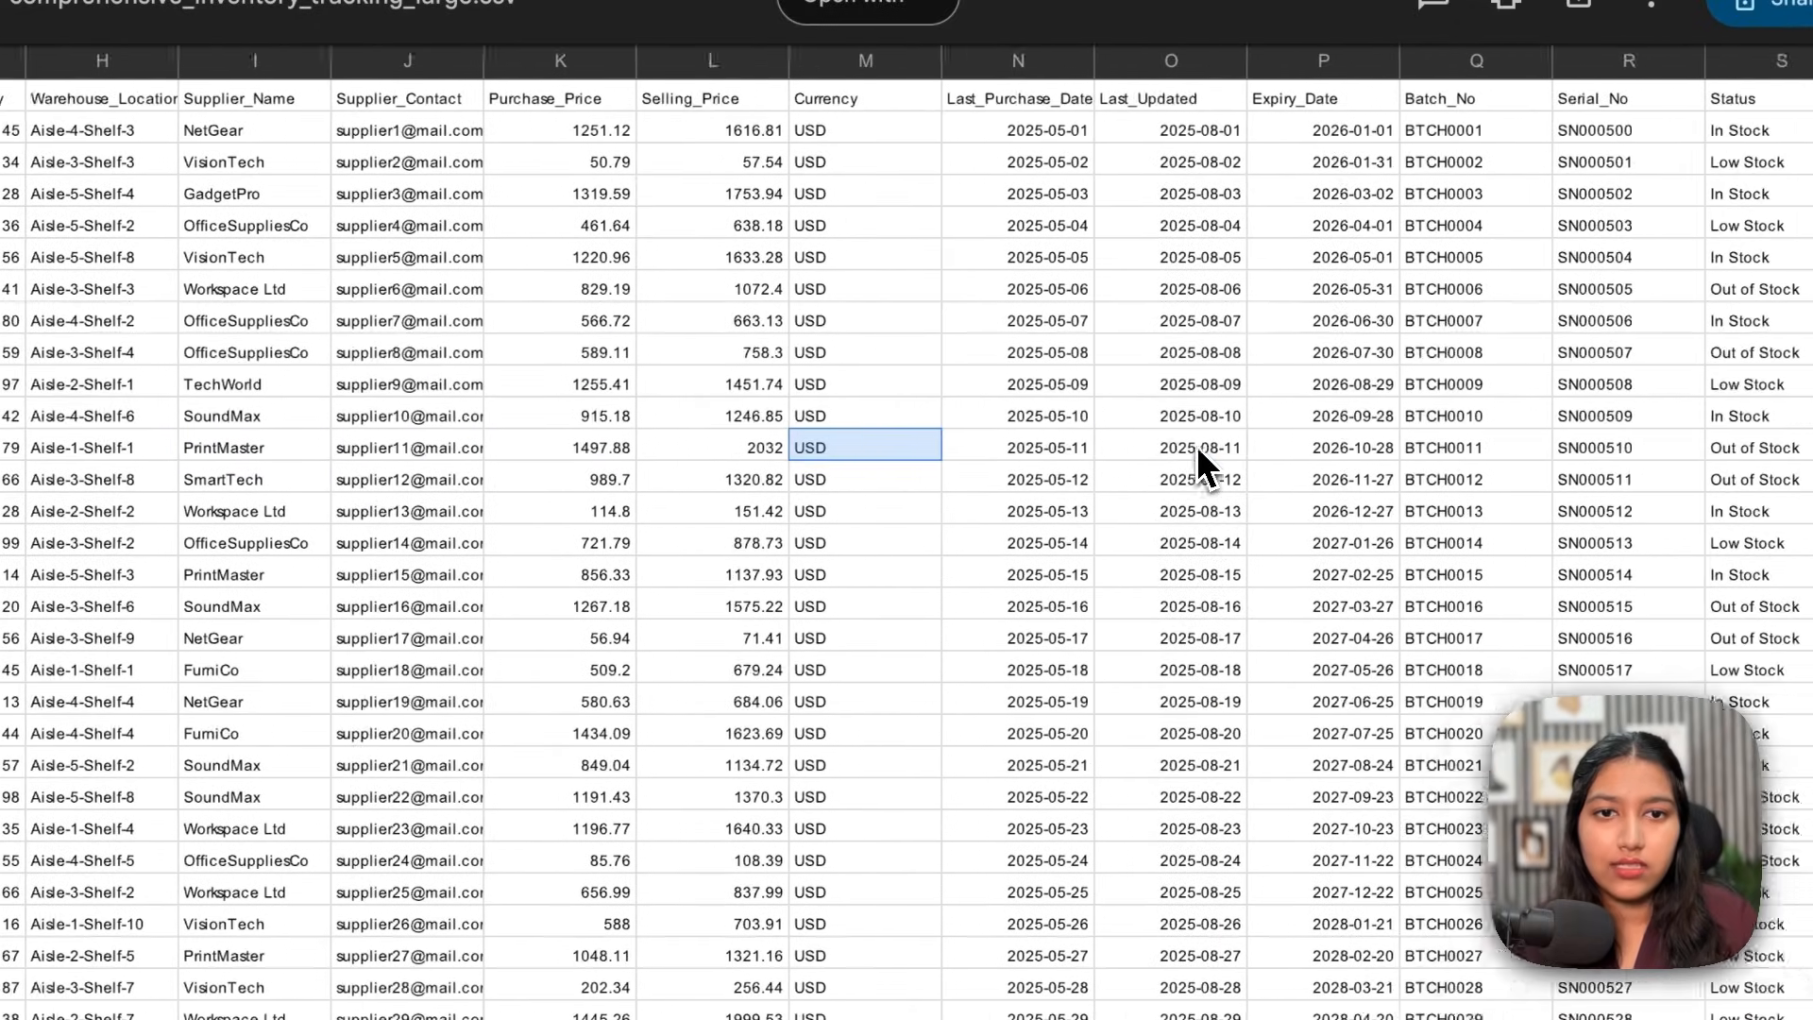
pyautogui.click(1367, 445)
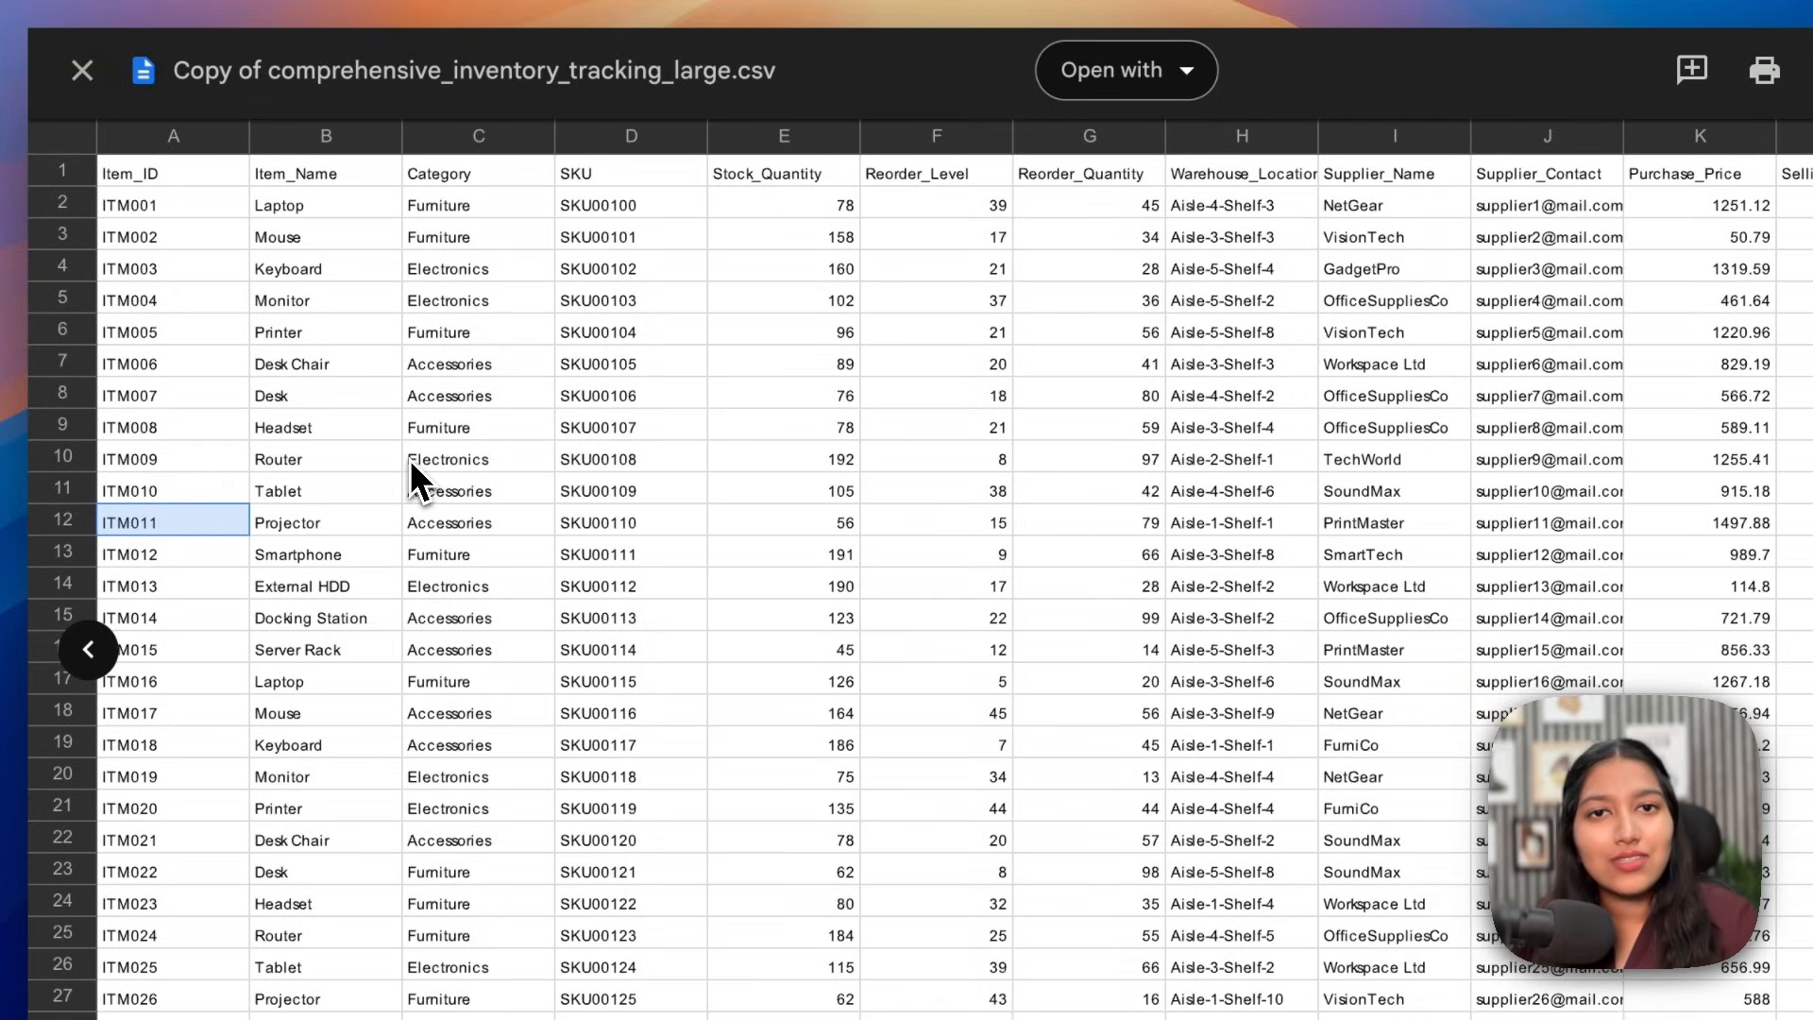
pyautogui.click(82, 70)
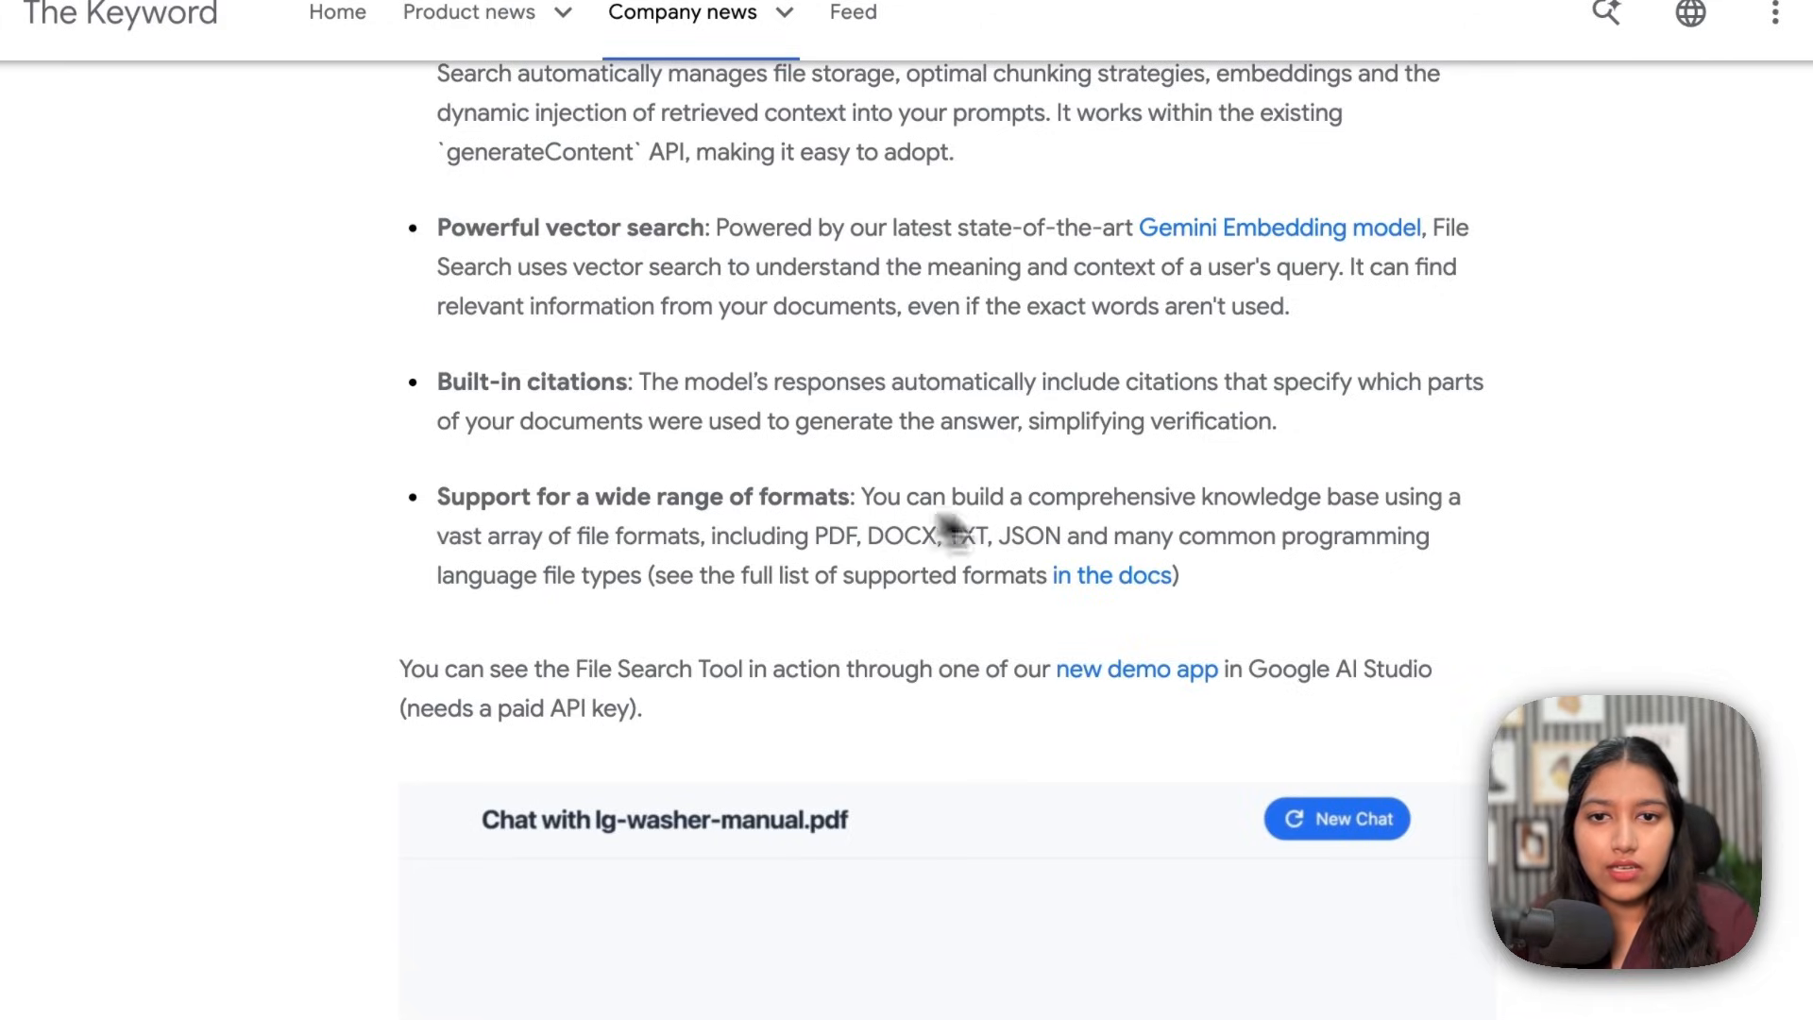
# Step: Highlight the supported file formats sentence and follow the 'in the docs' link
pyautogui.moveTo(816, 536); pyautogui.dragTo(1061, 537)
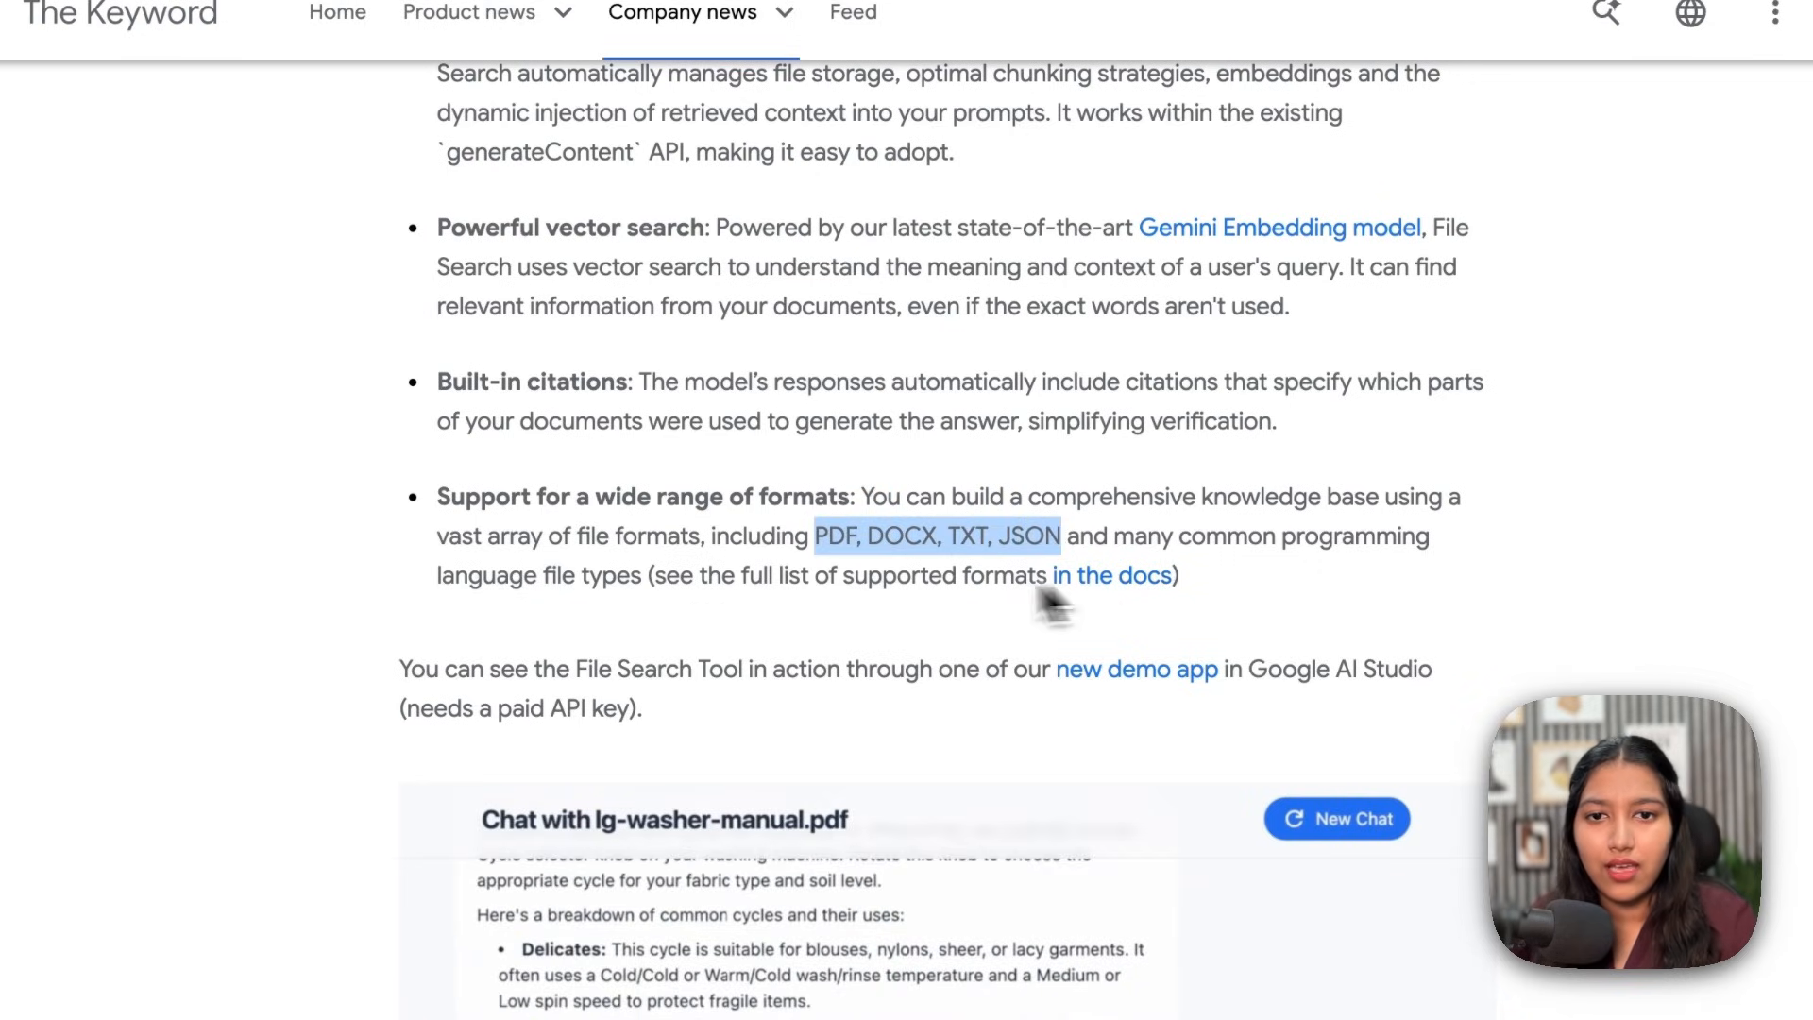
pyautogui.moveTo(696, 578); pyautogui.dragTo(1035, 593)
pyautogui.click(1105, 580)
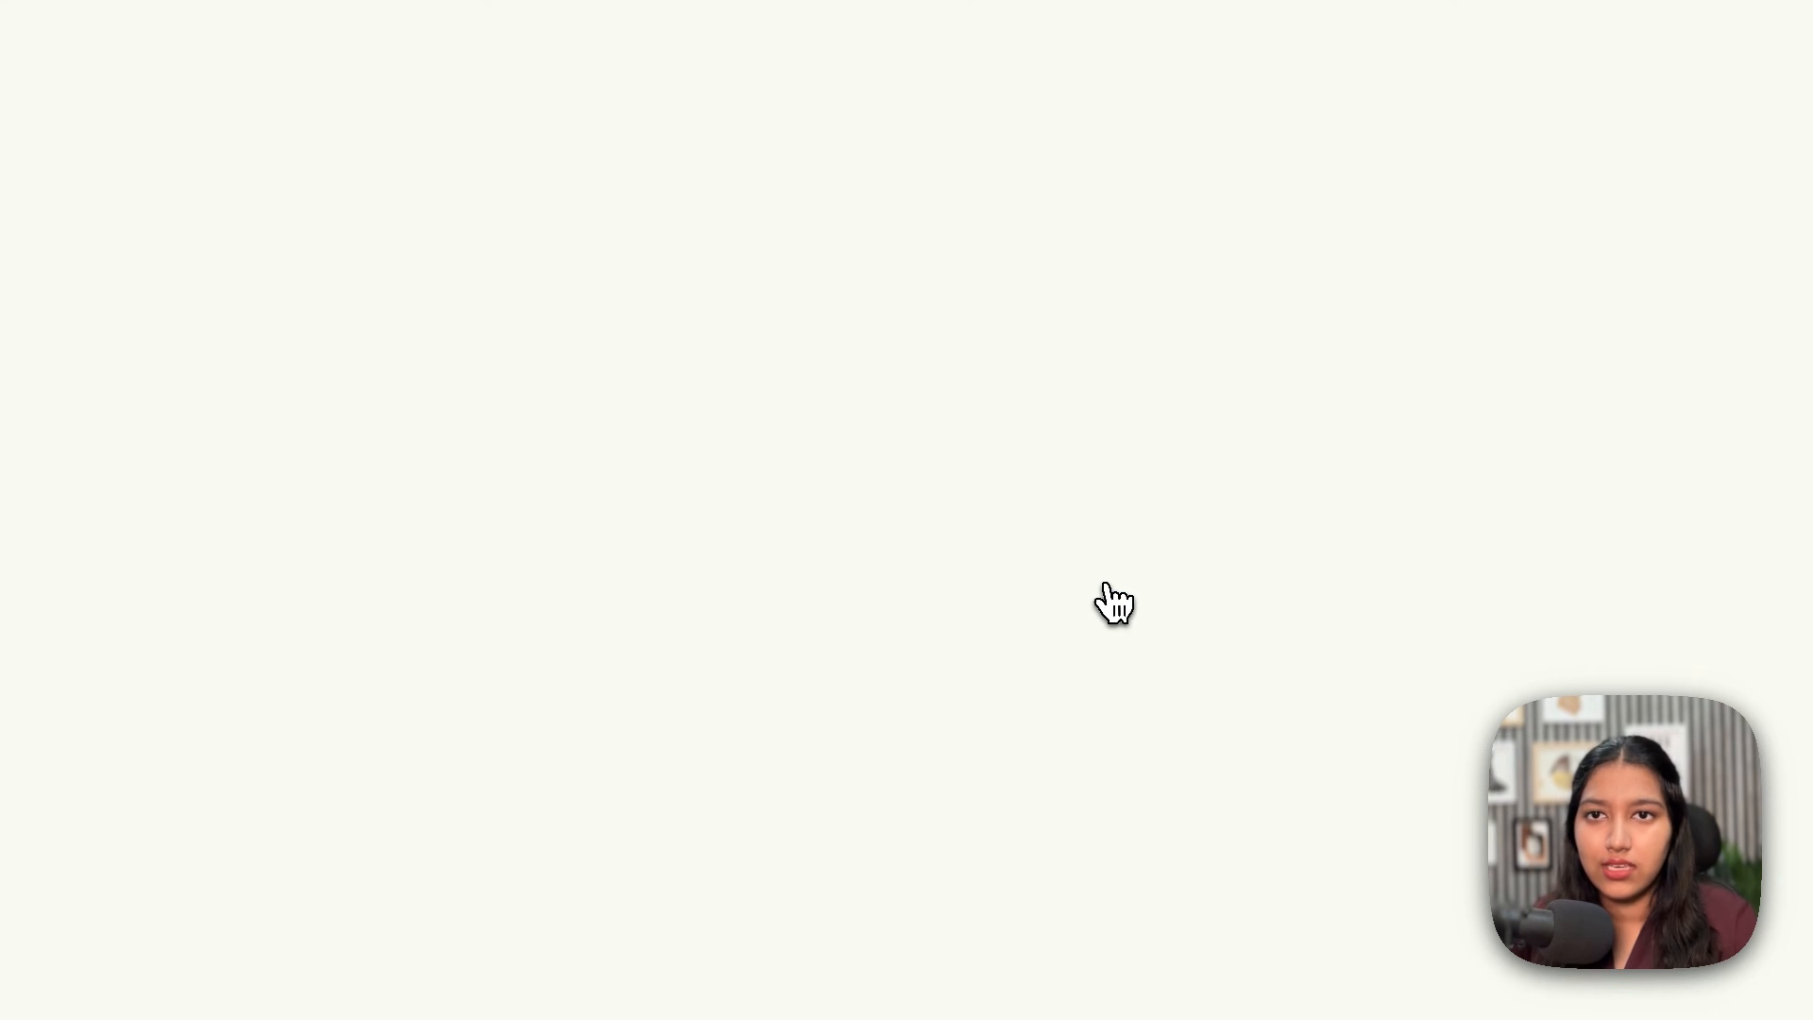
# Step: Jump to Supported file types and expand the application and text file type lists
pyautogui.scroll(-20, 715, 468)
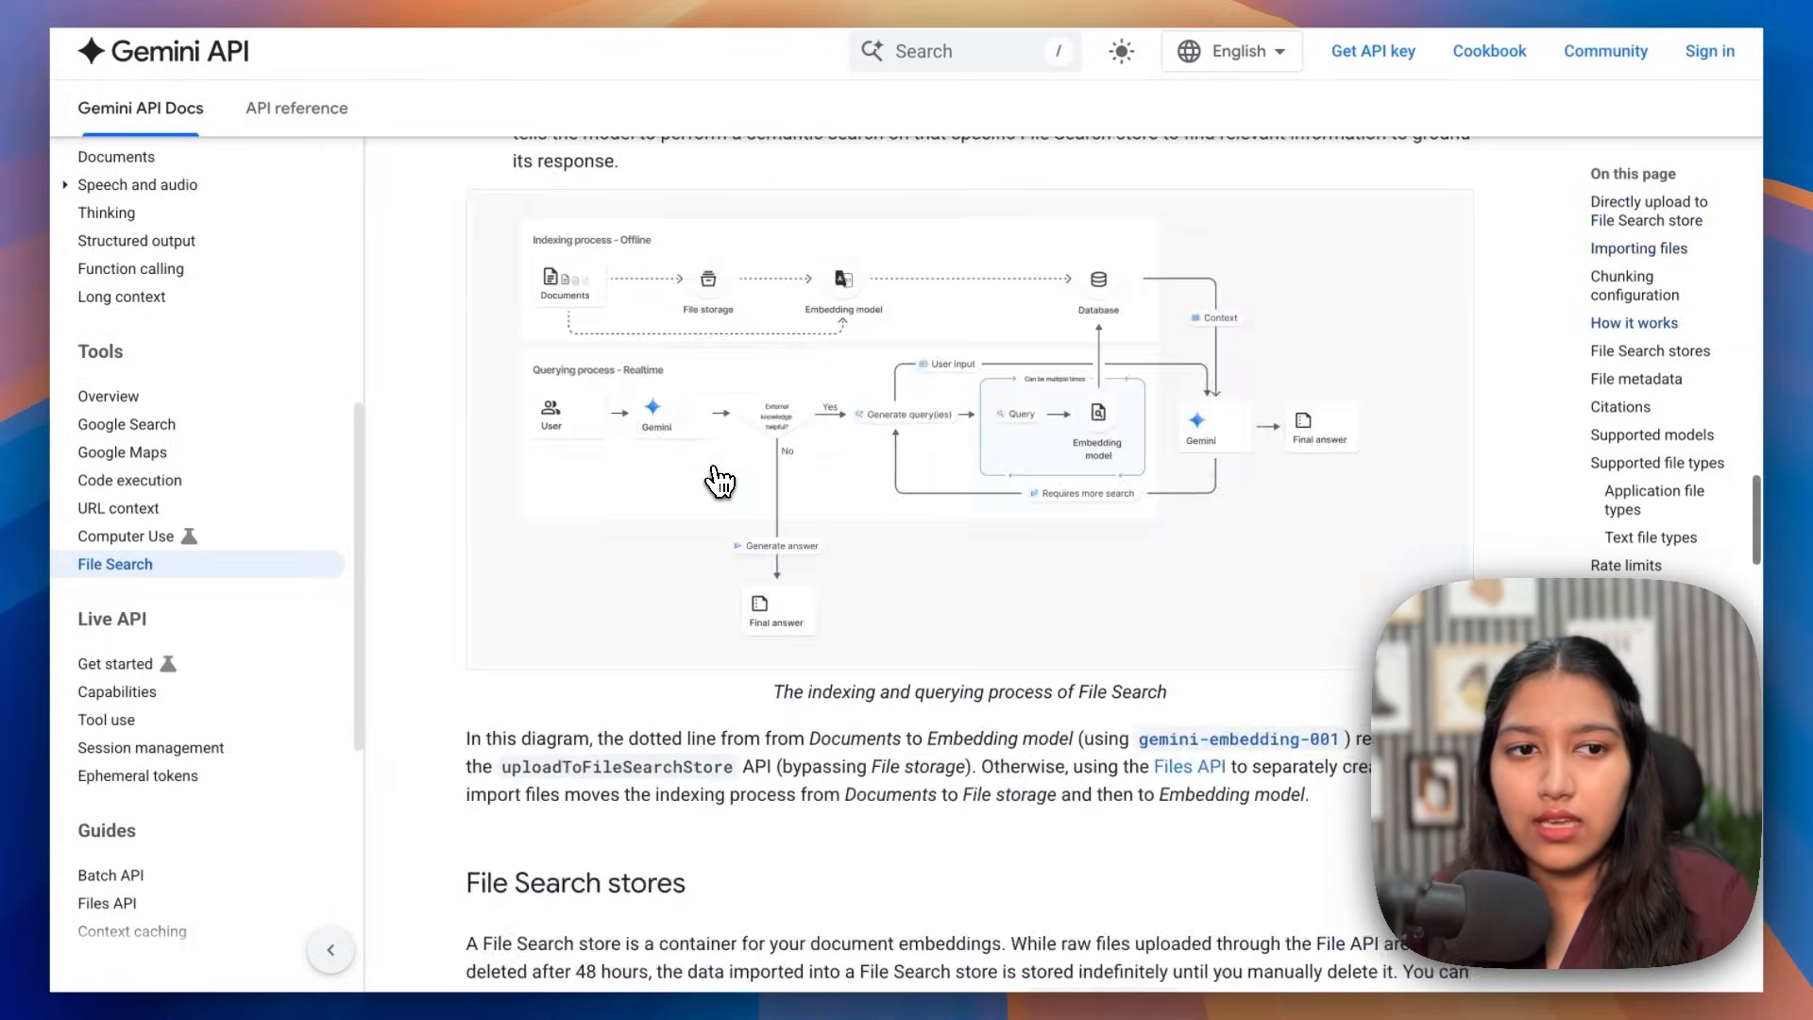
pyautogui.scroll(-1, 1194, 718)
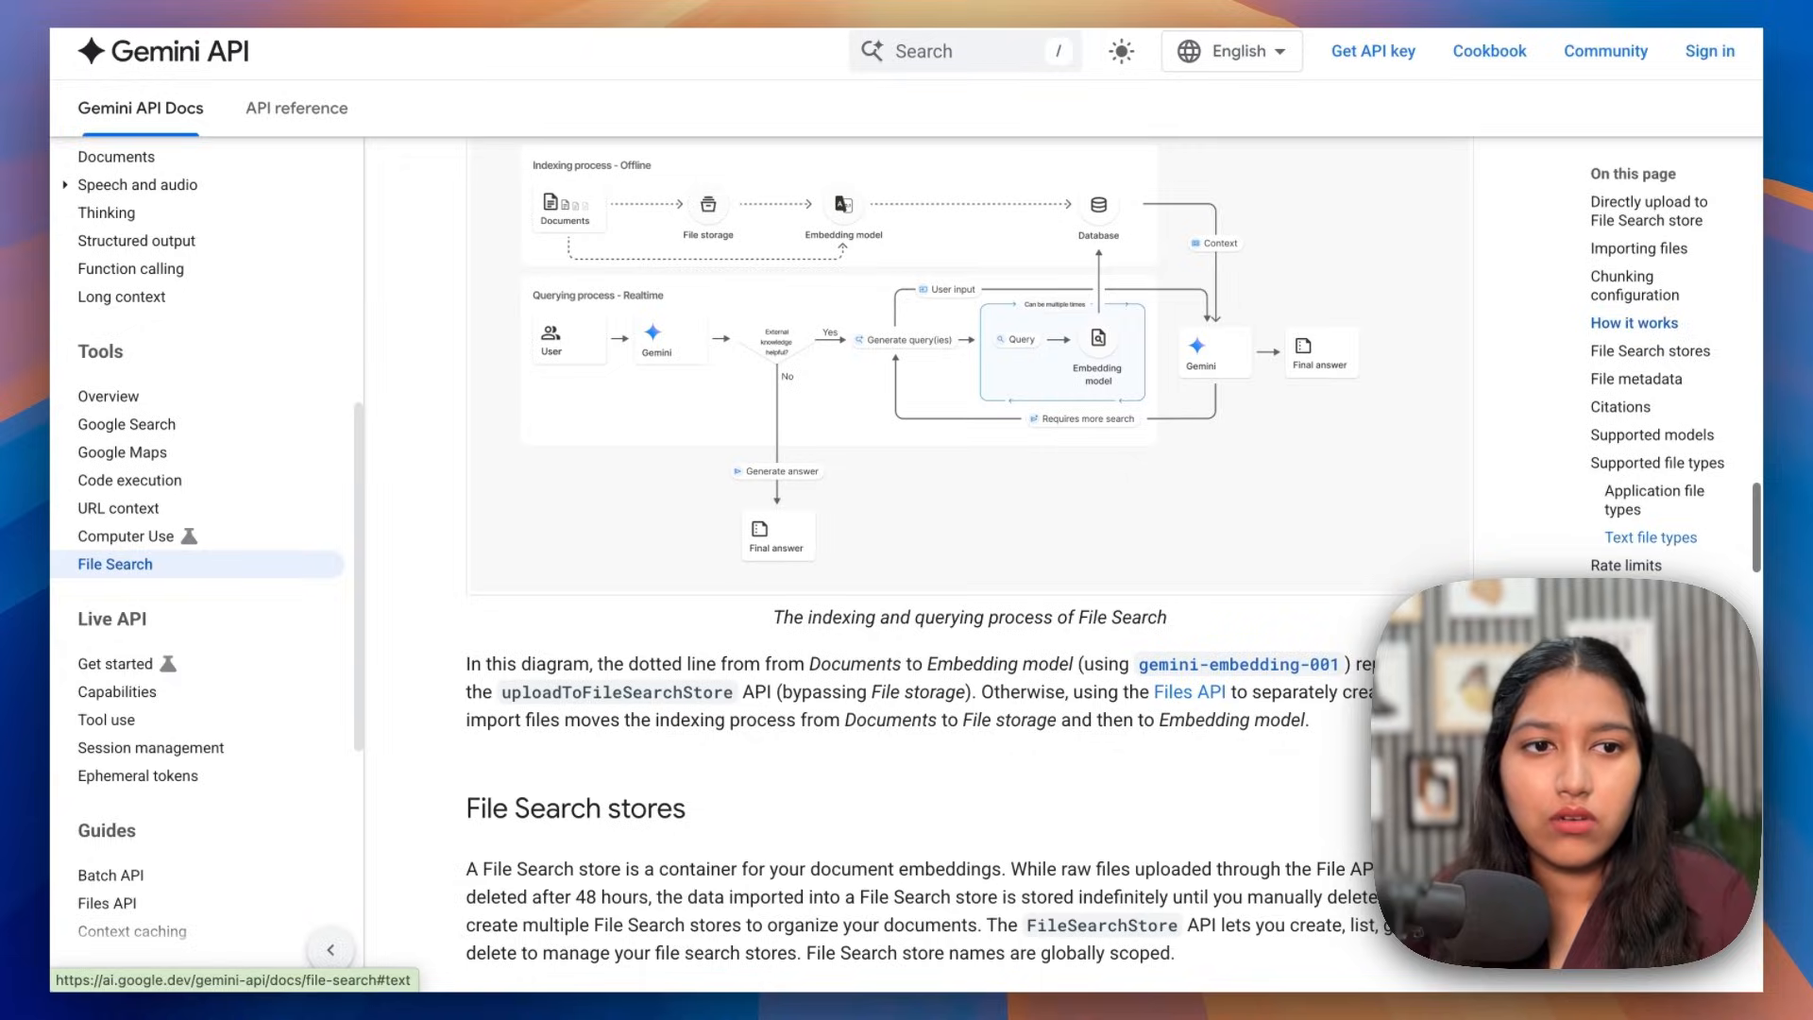
pyautogui.click(1657, 462)
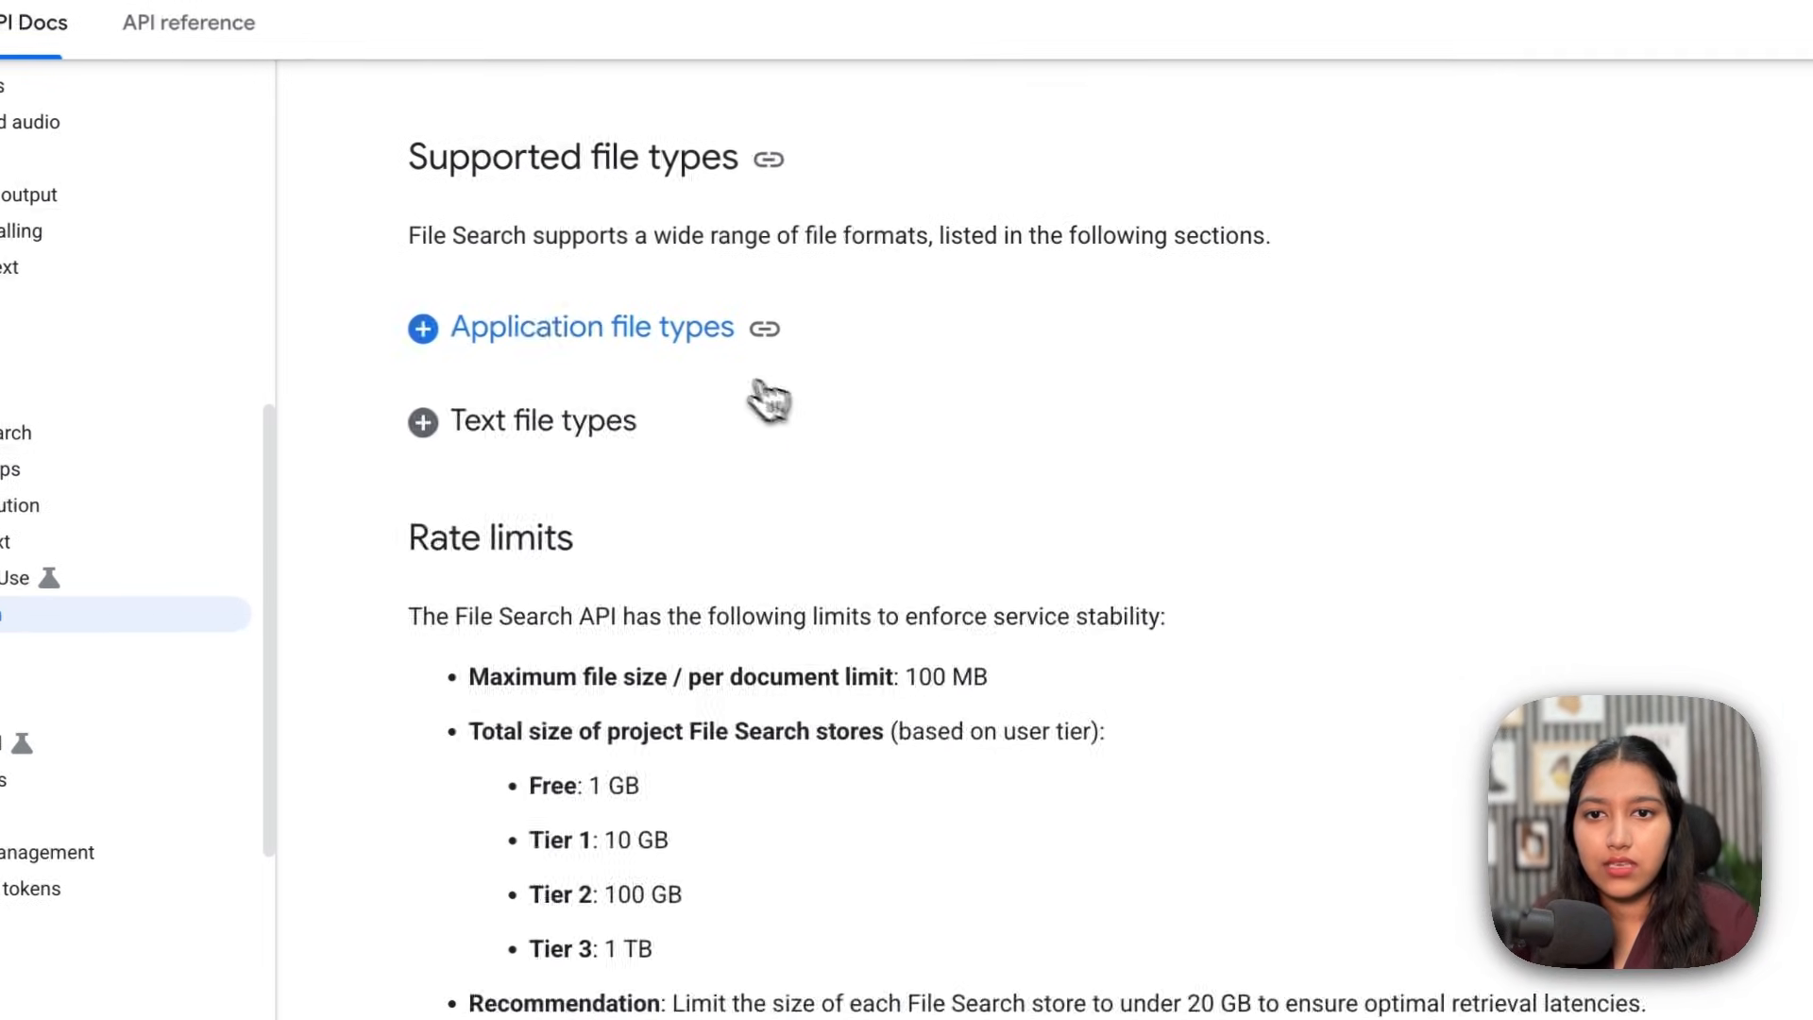
pyautogui.click(758, 386)
pyautogui.scroll(-12, 542, 321)
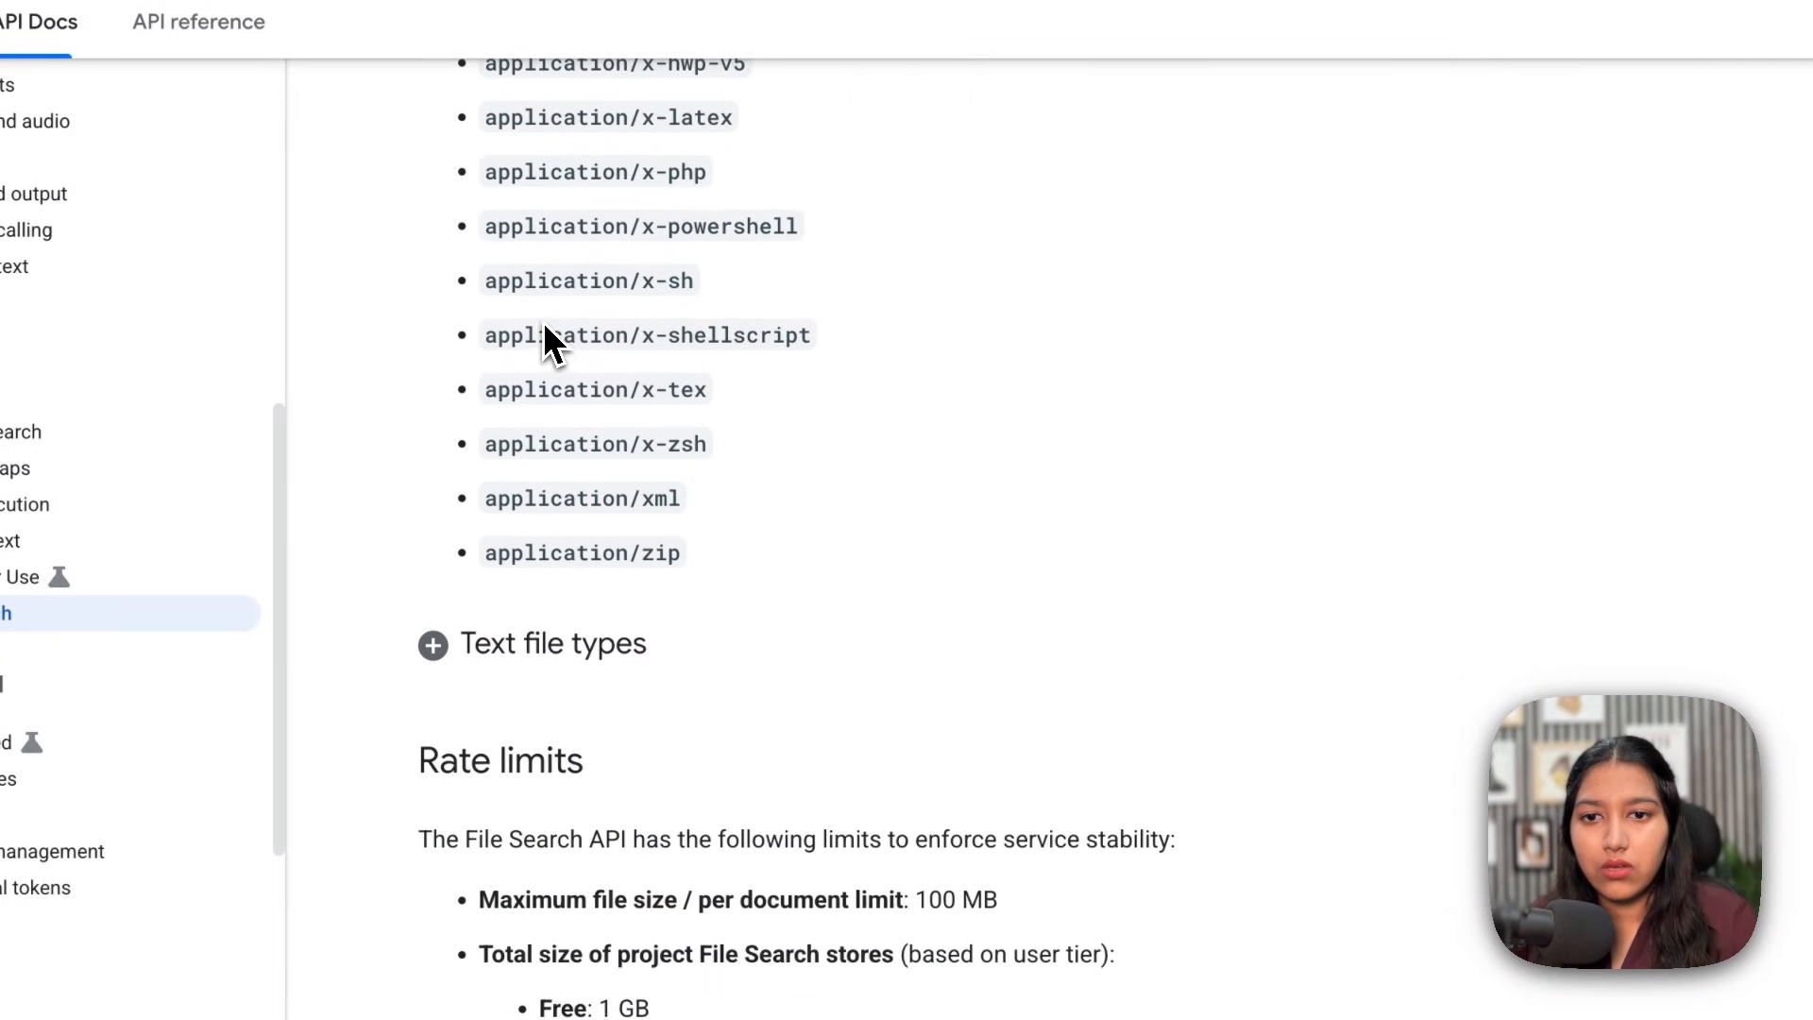
pyautogui.click(586, 646)
pyautogui.scroll(-5, 585, 651)
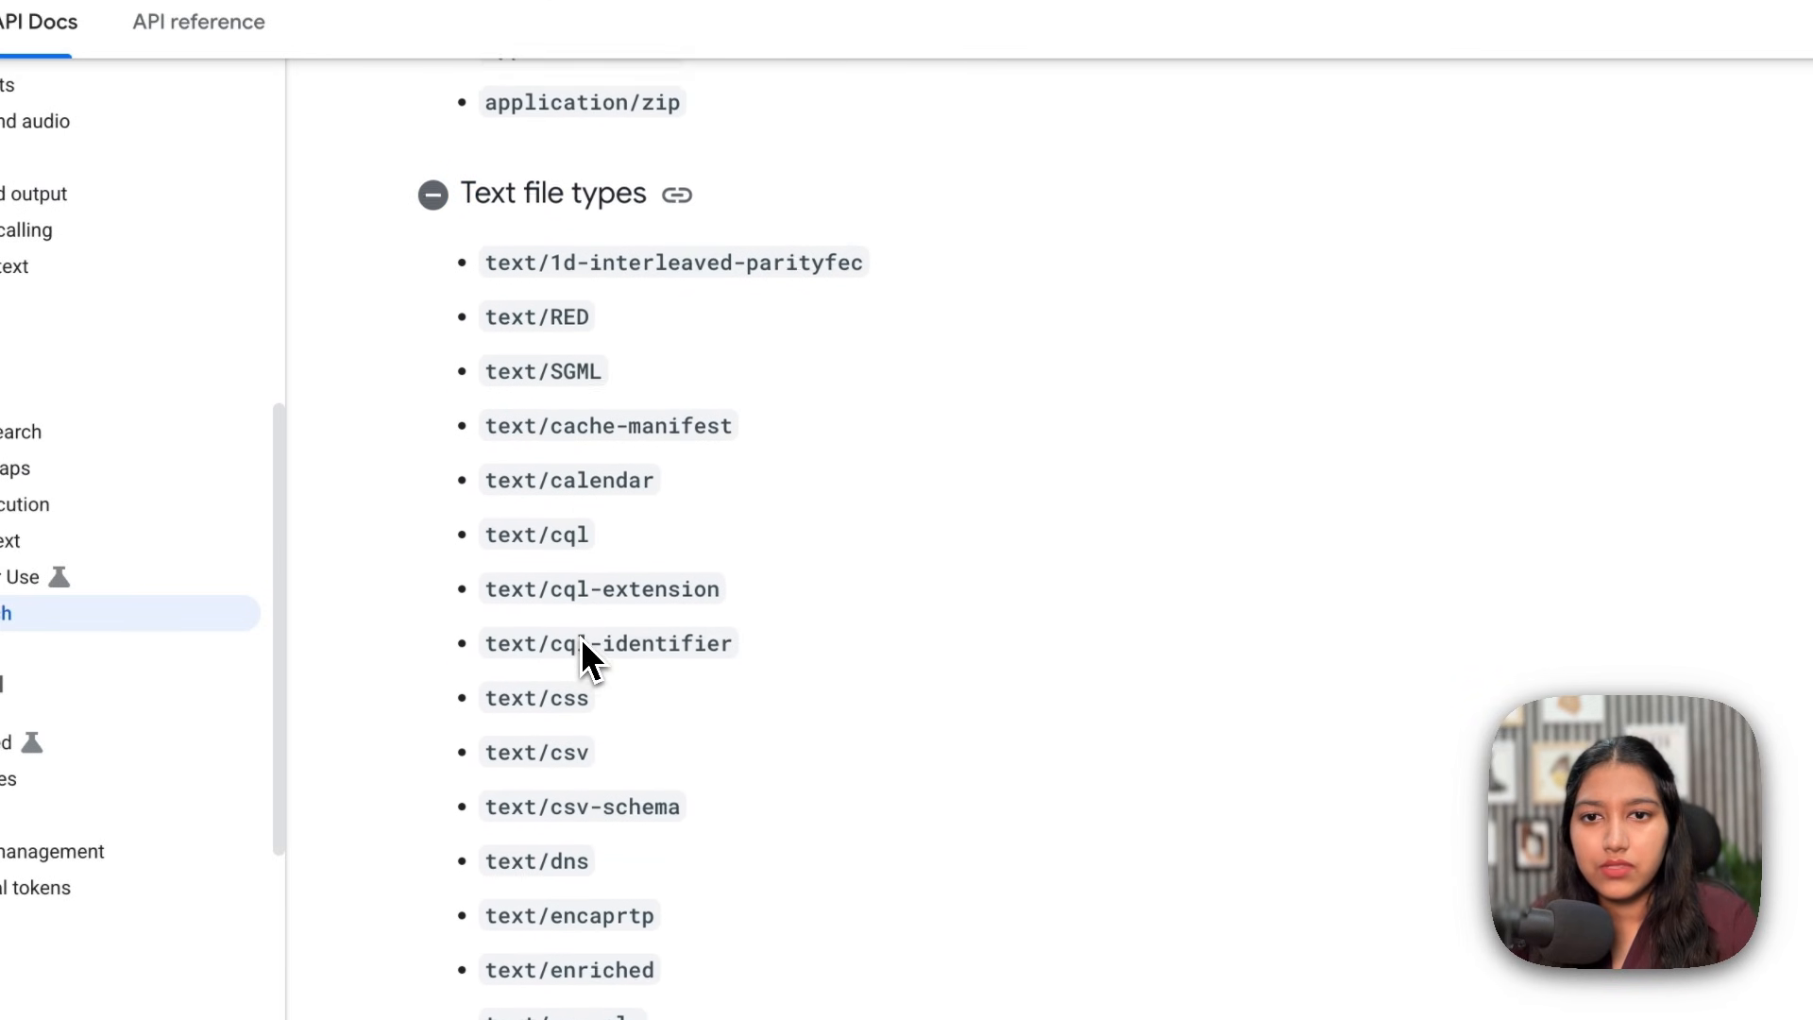
pyautogui.scroll(-20, 581, 642)
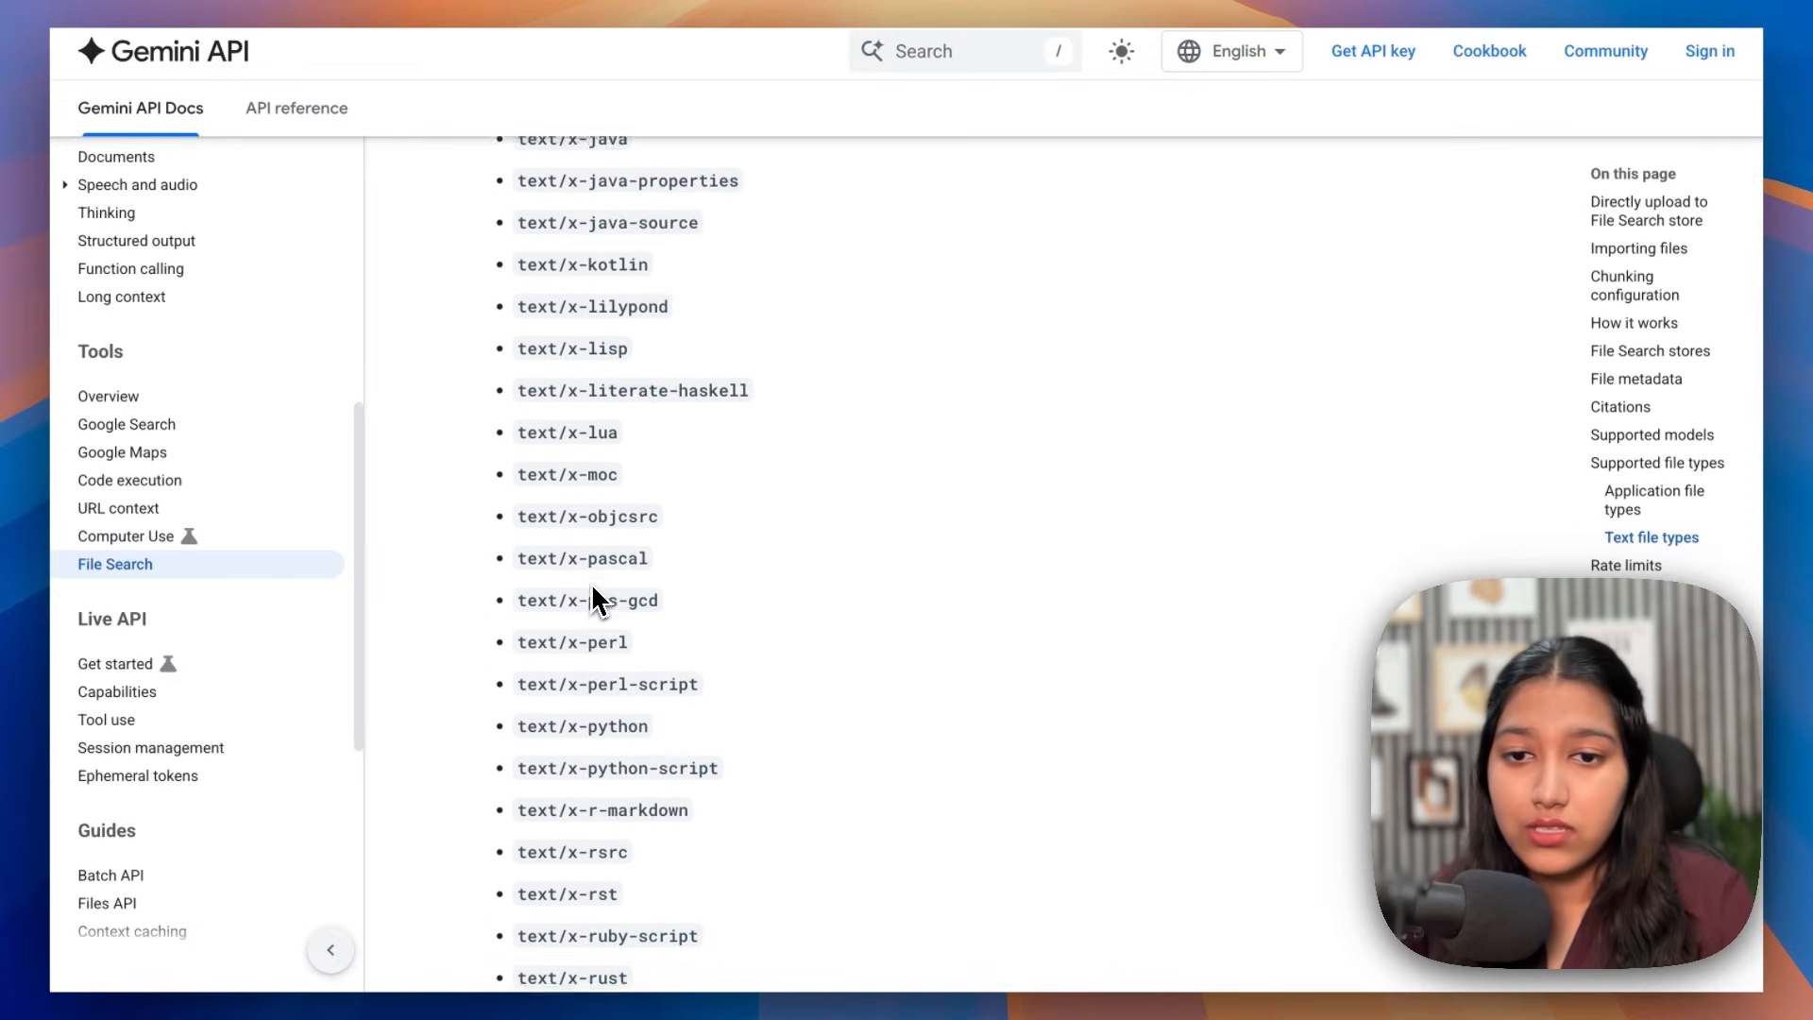
pyautogui.scroll(-20, 593, 591)
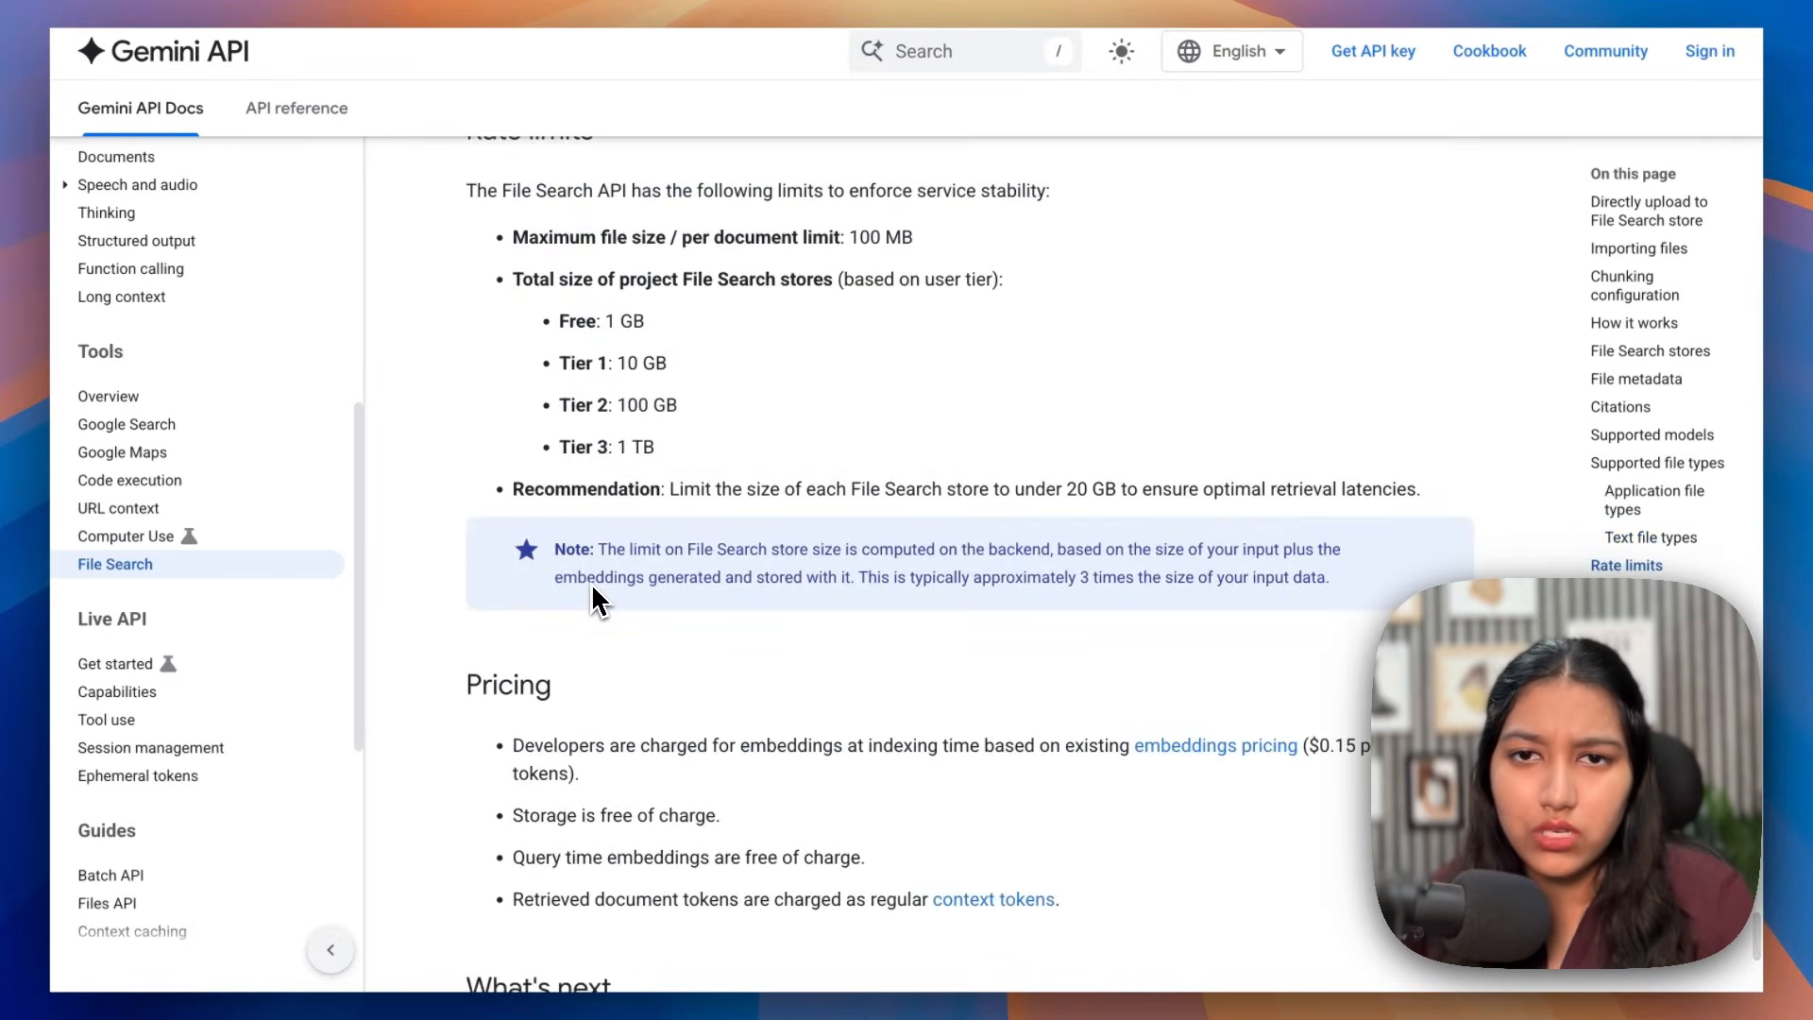
# Step: Highlight the store limits: total File Search store size, Tier 1 10 GB and Tier 2 100 GB
pyautogui.scroll(2, 592, 587)
pyautogui.moveTo(848, 439); pyautogui.dragTo(914, 442)
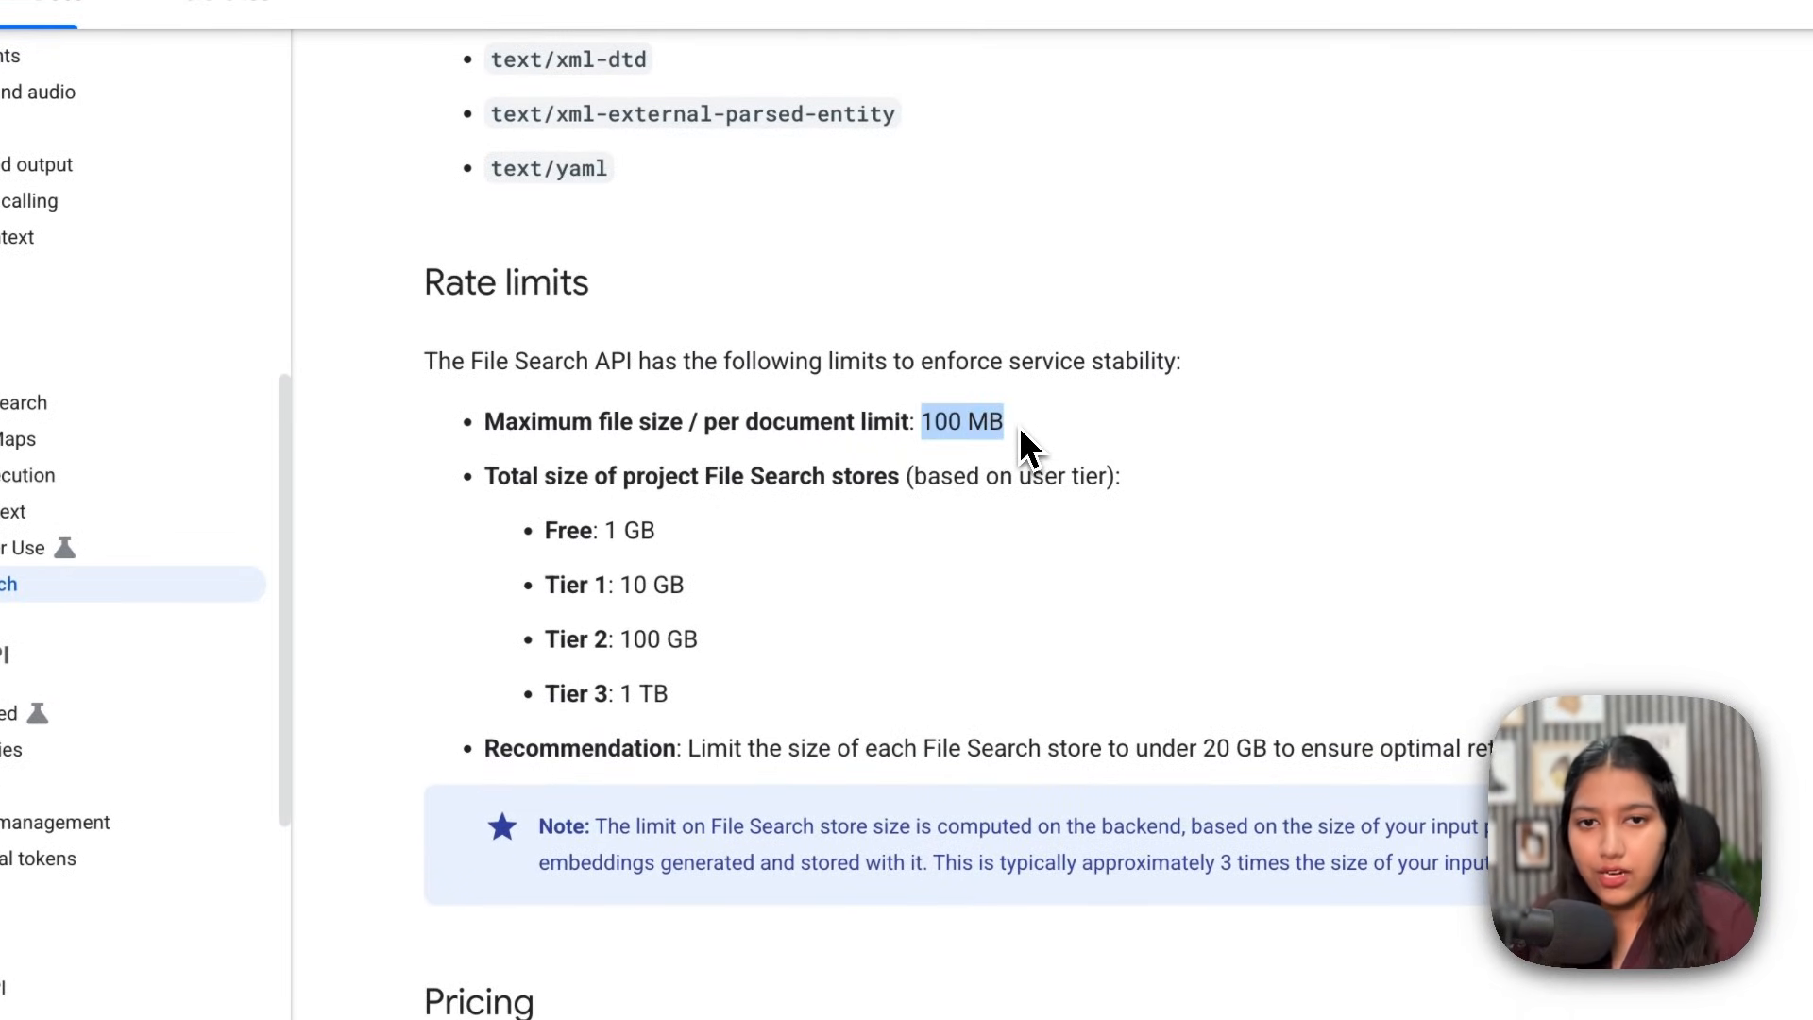
pyautogui.moveTo(660, 478); pyautogui.dragTo(895, 486)
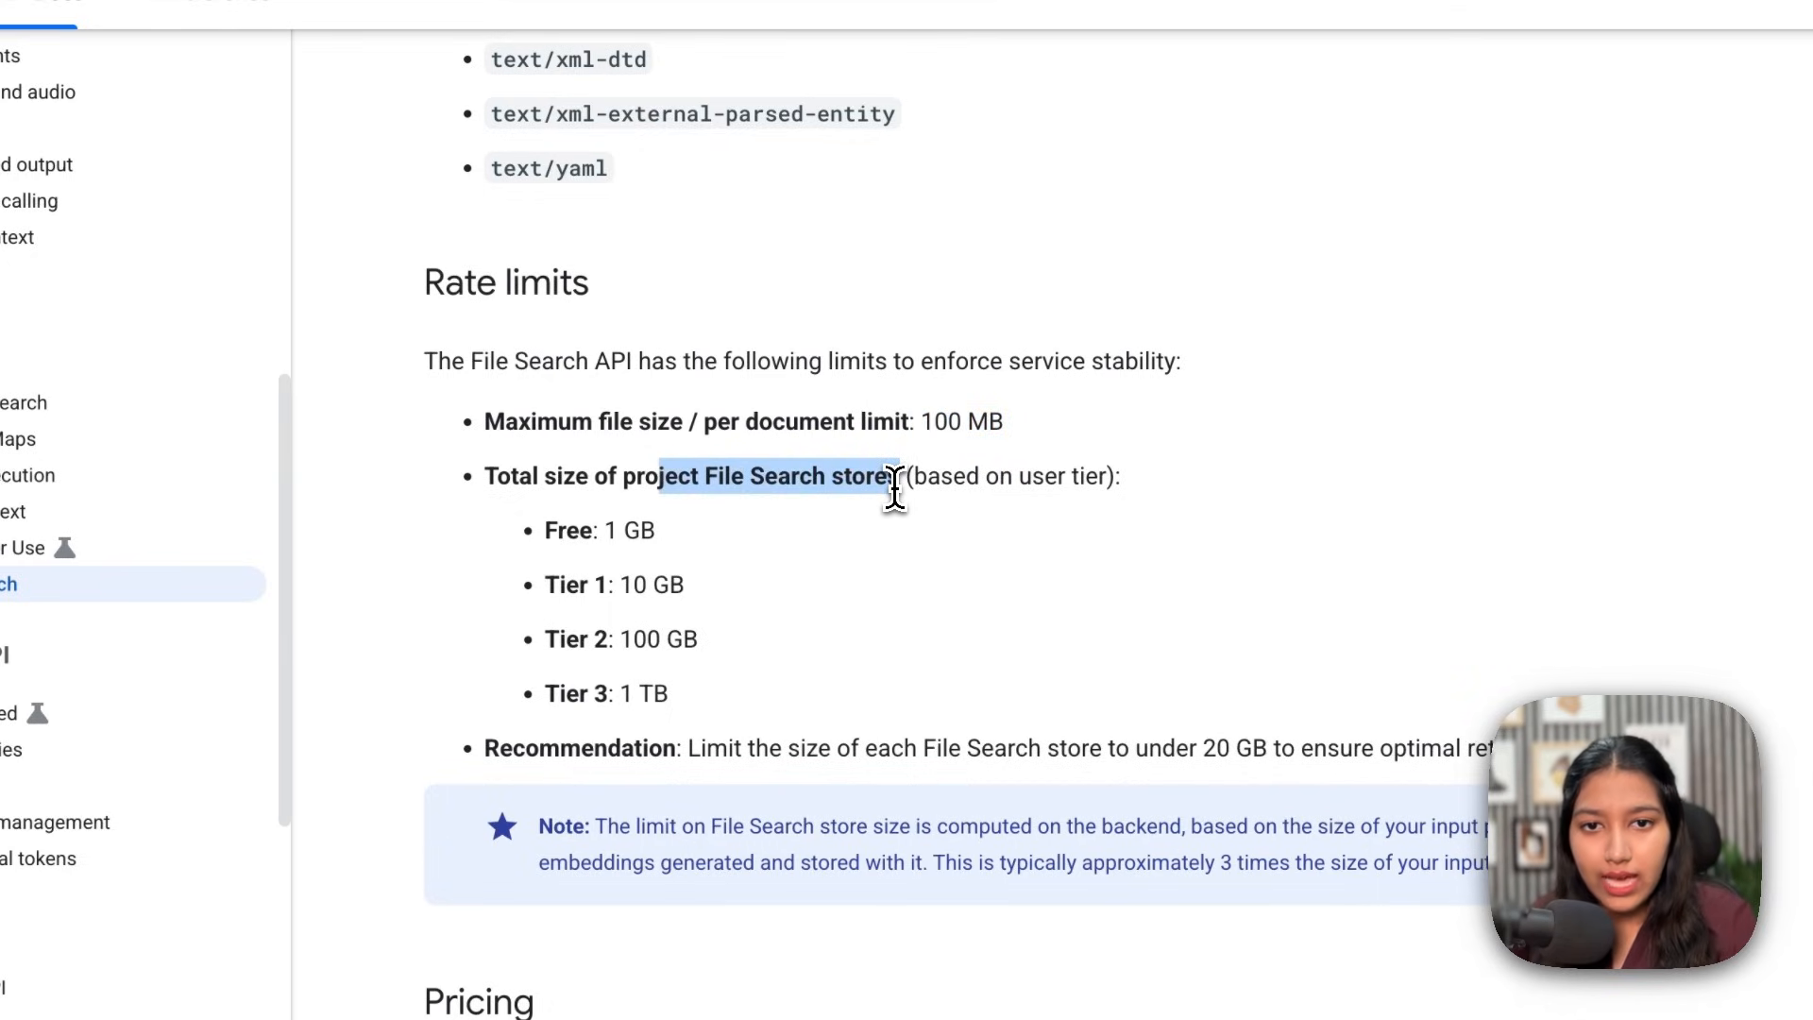
pyautogui.moveTo(553, 585); pyautogui.dragTo(694, 587)
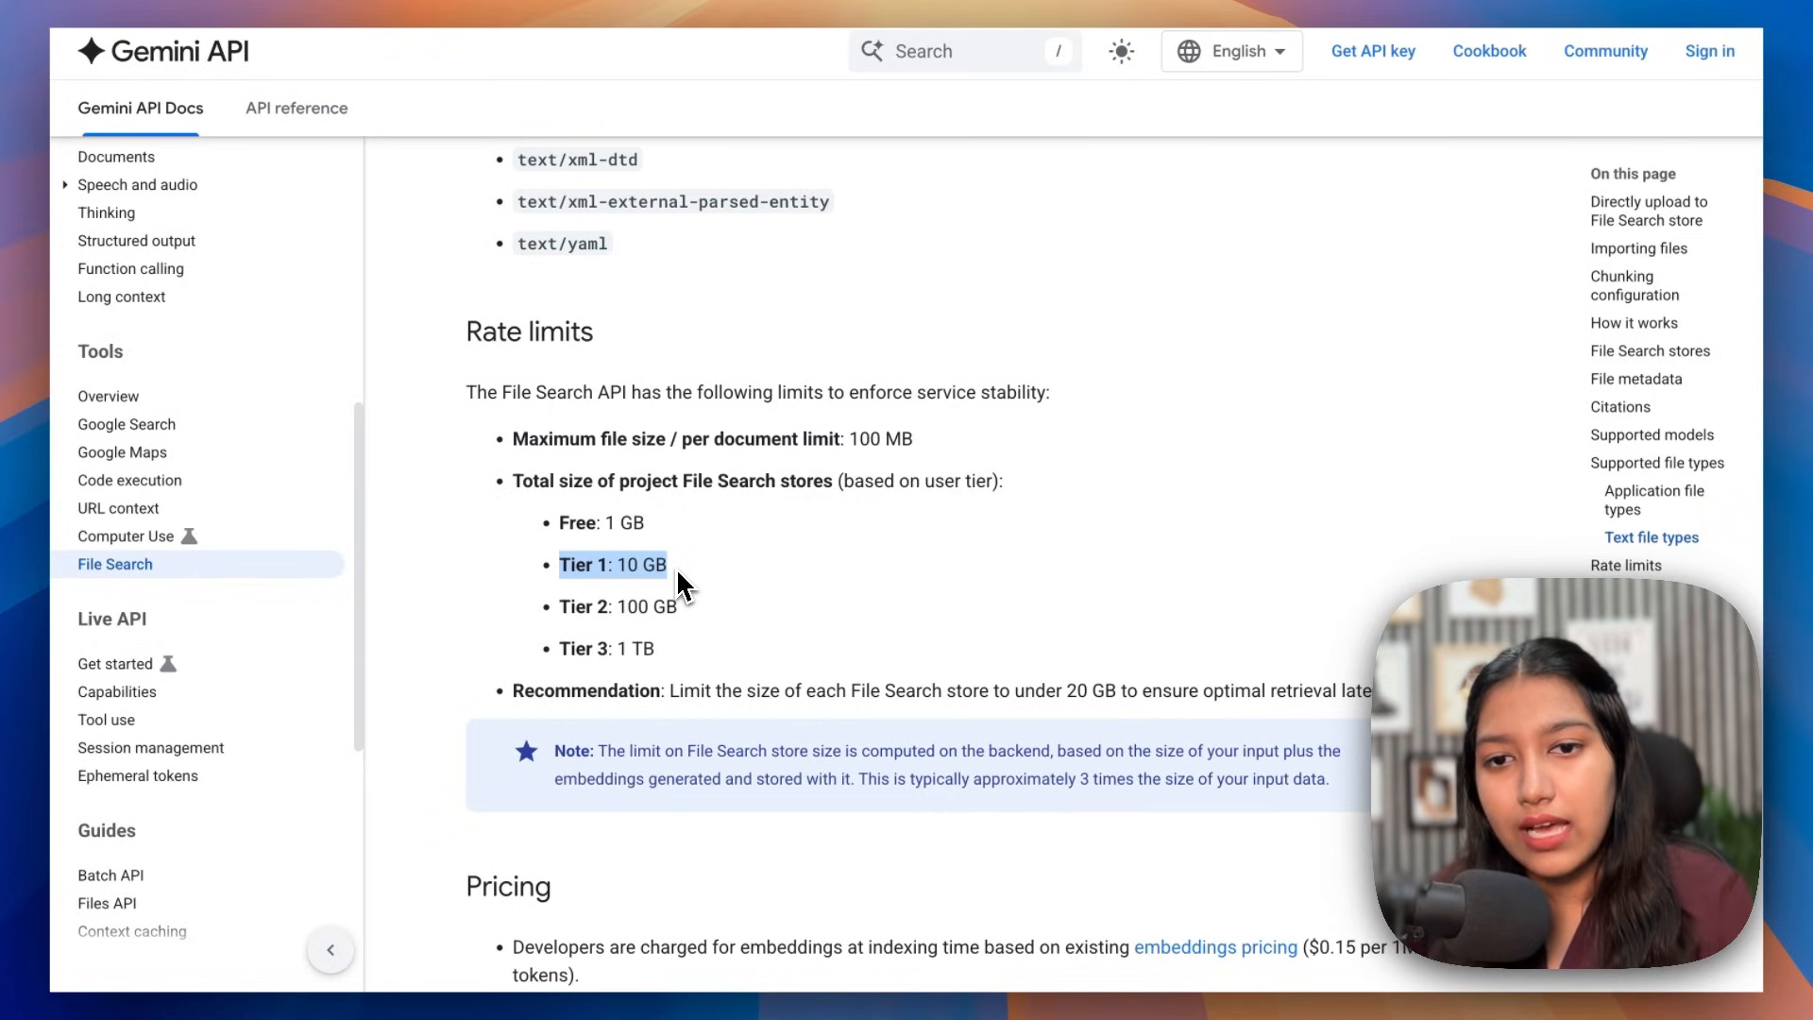
pyautogui.click(573, 608)
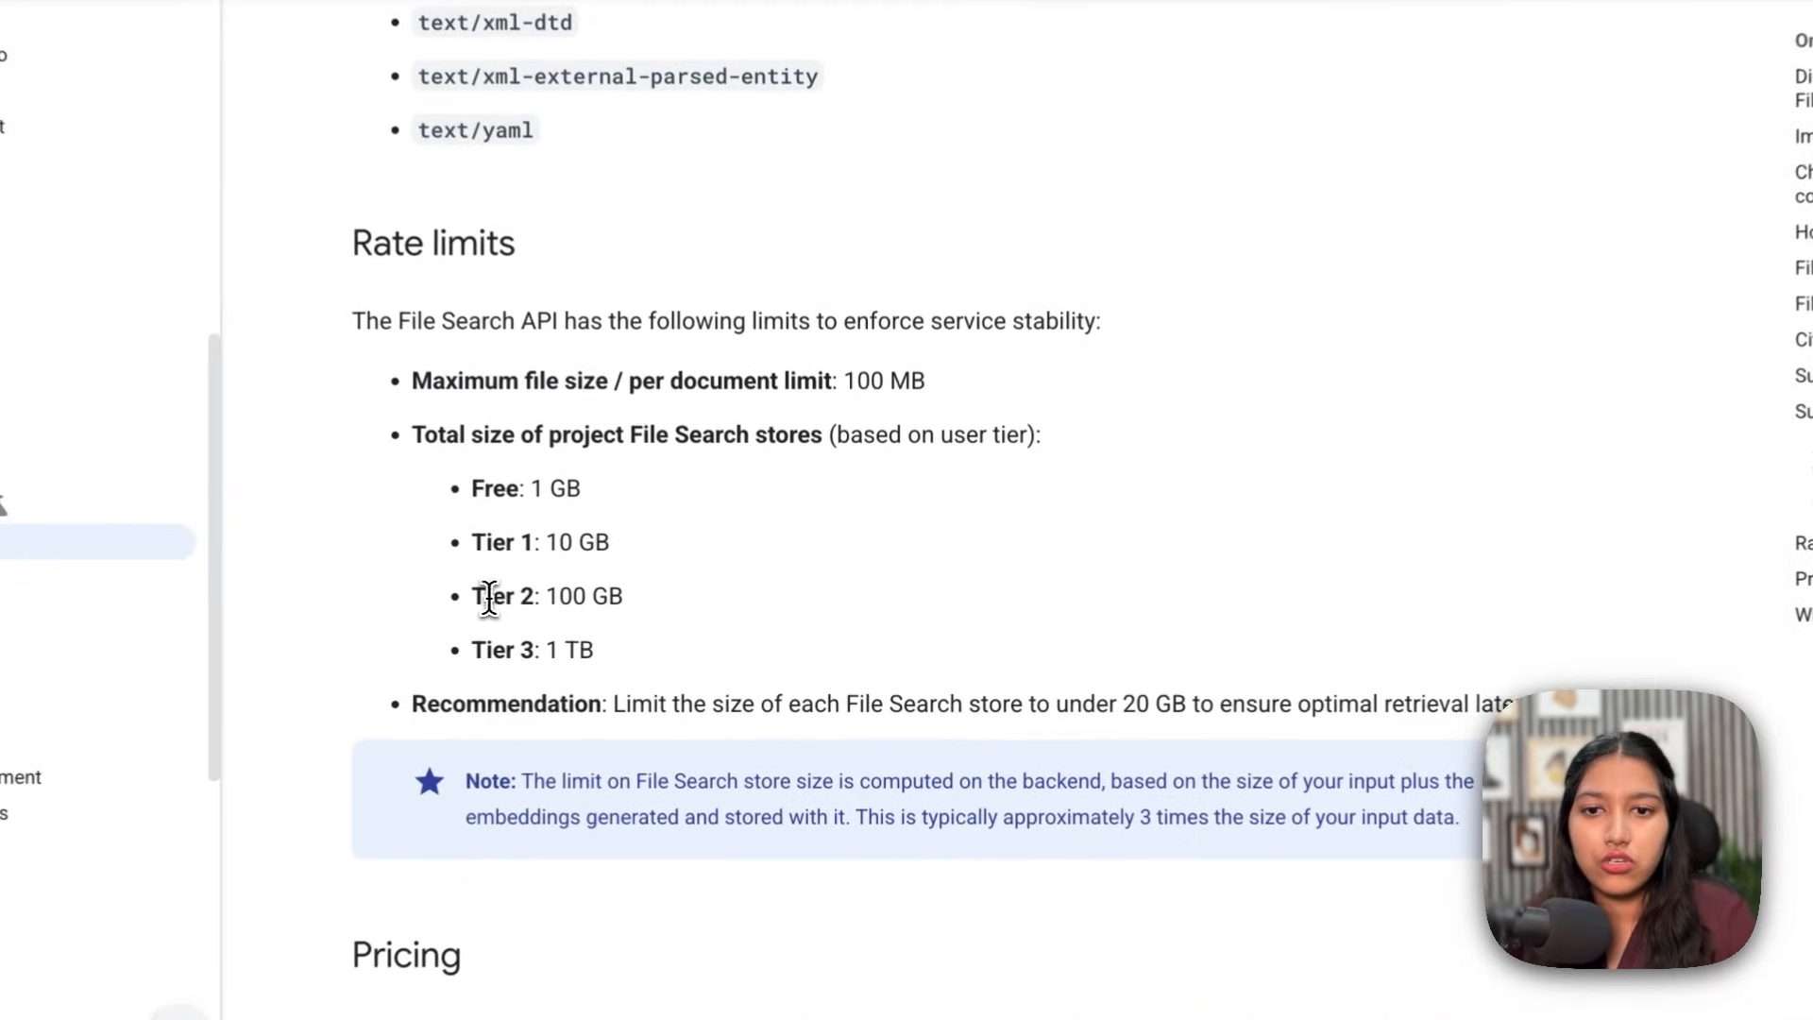
pyautogui.moveTo(488, 597)
pyautogui.mouseDown()
pyautogui.moveTo(644, 598)
pyautogui.moveTo(472, 599)
pyautogui.mouseUp()
pyautogui.click(646, 598)
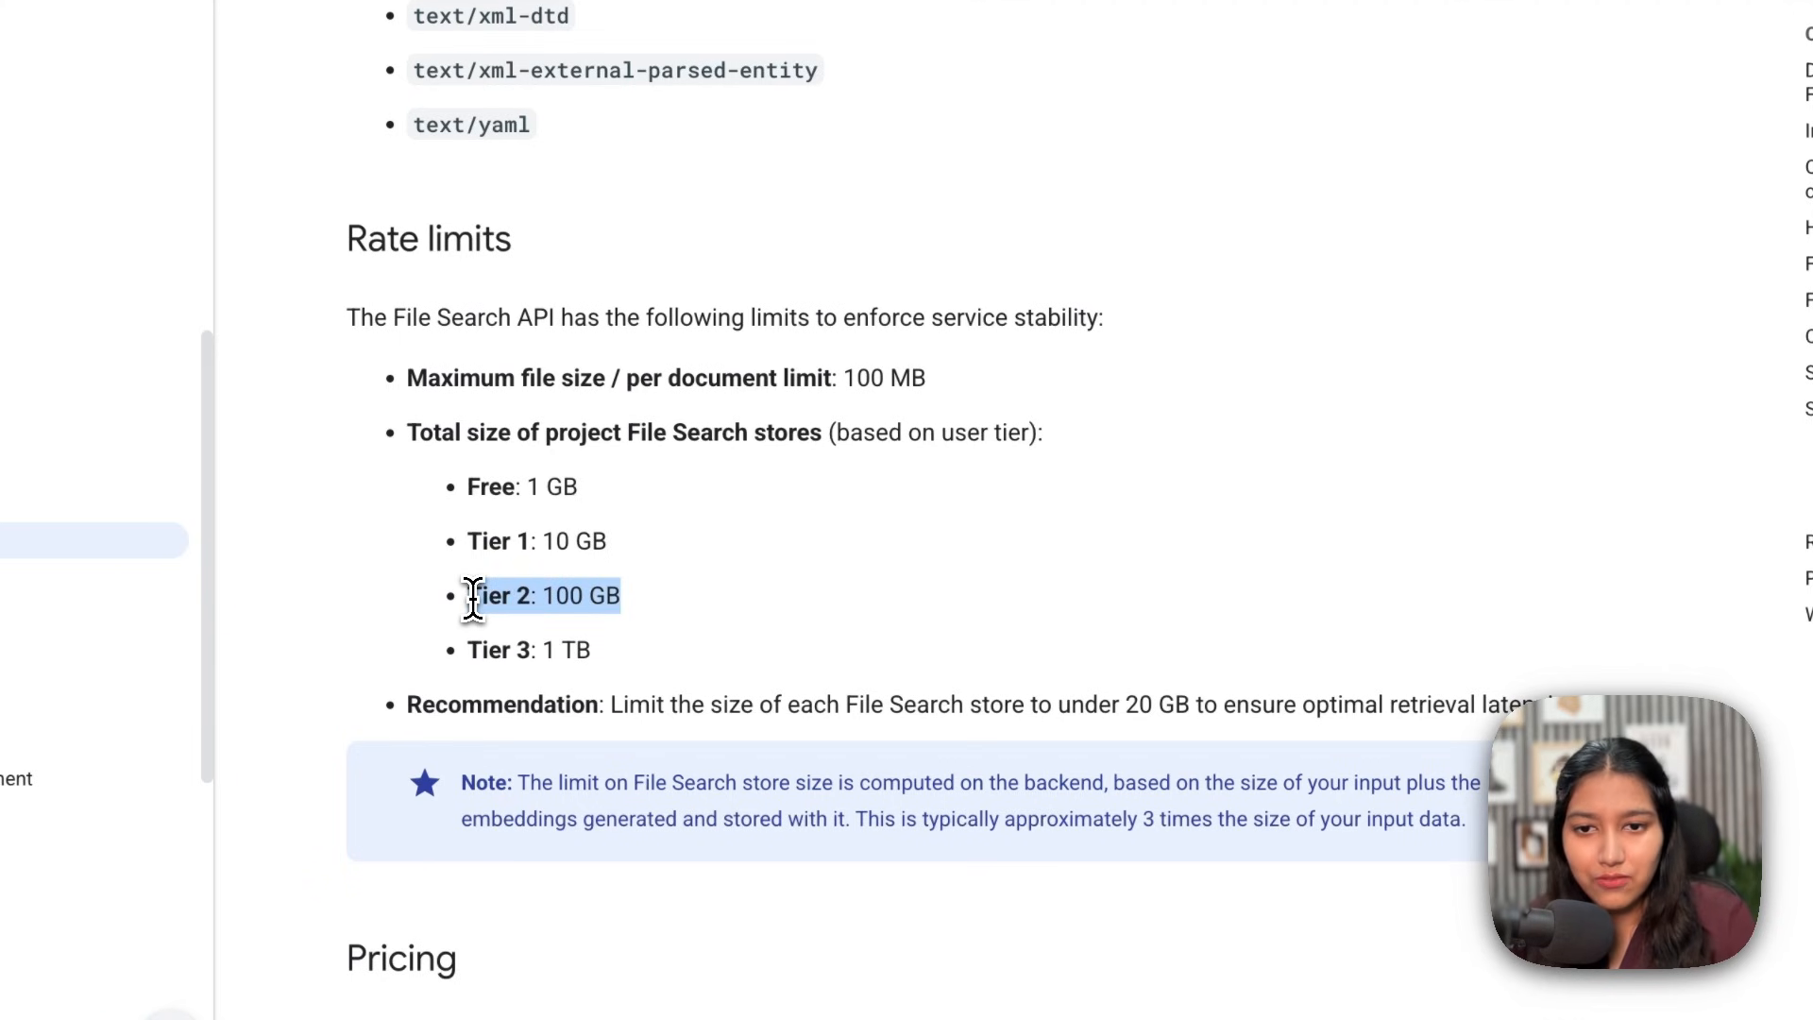
pyautogui.scroll(-5, 661, 567)
# Step: Highlight the free storage, free query embeddings and retrieved-token charge notes, then nudge the Gemini Chat Model node left
pyautogui.moveTo(1306, 411); pyautogui.dragTo(1450, 418)
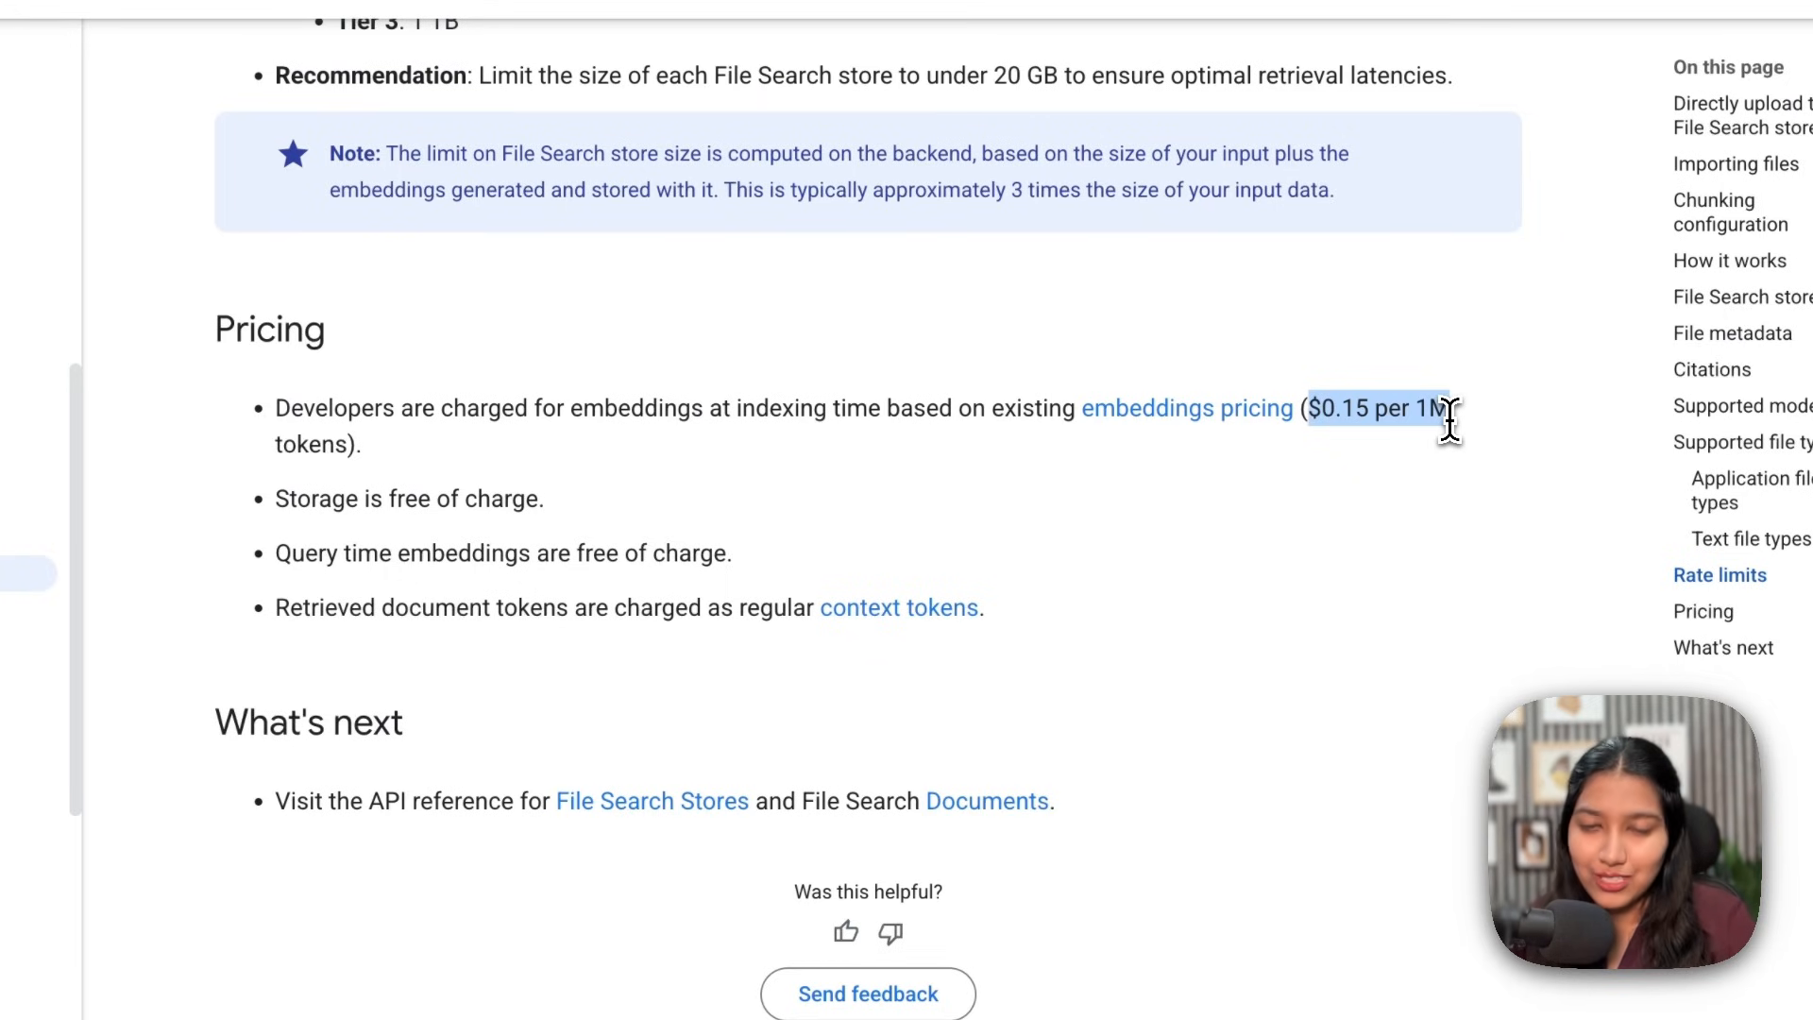
pyautogui.moveTo(275, 498); pyautogui.dragTo(383, 497)
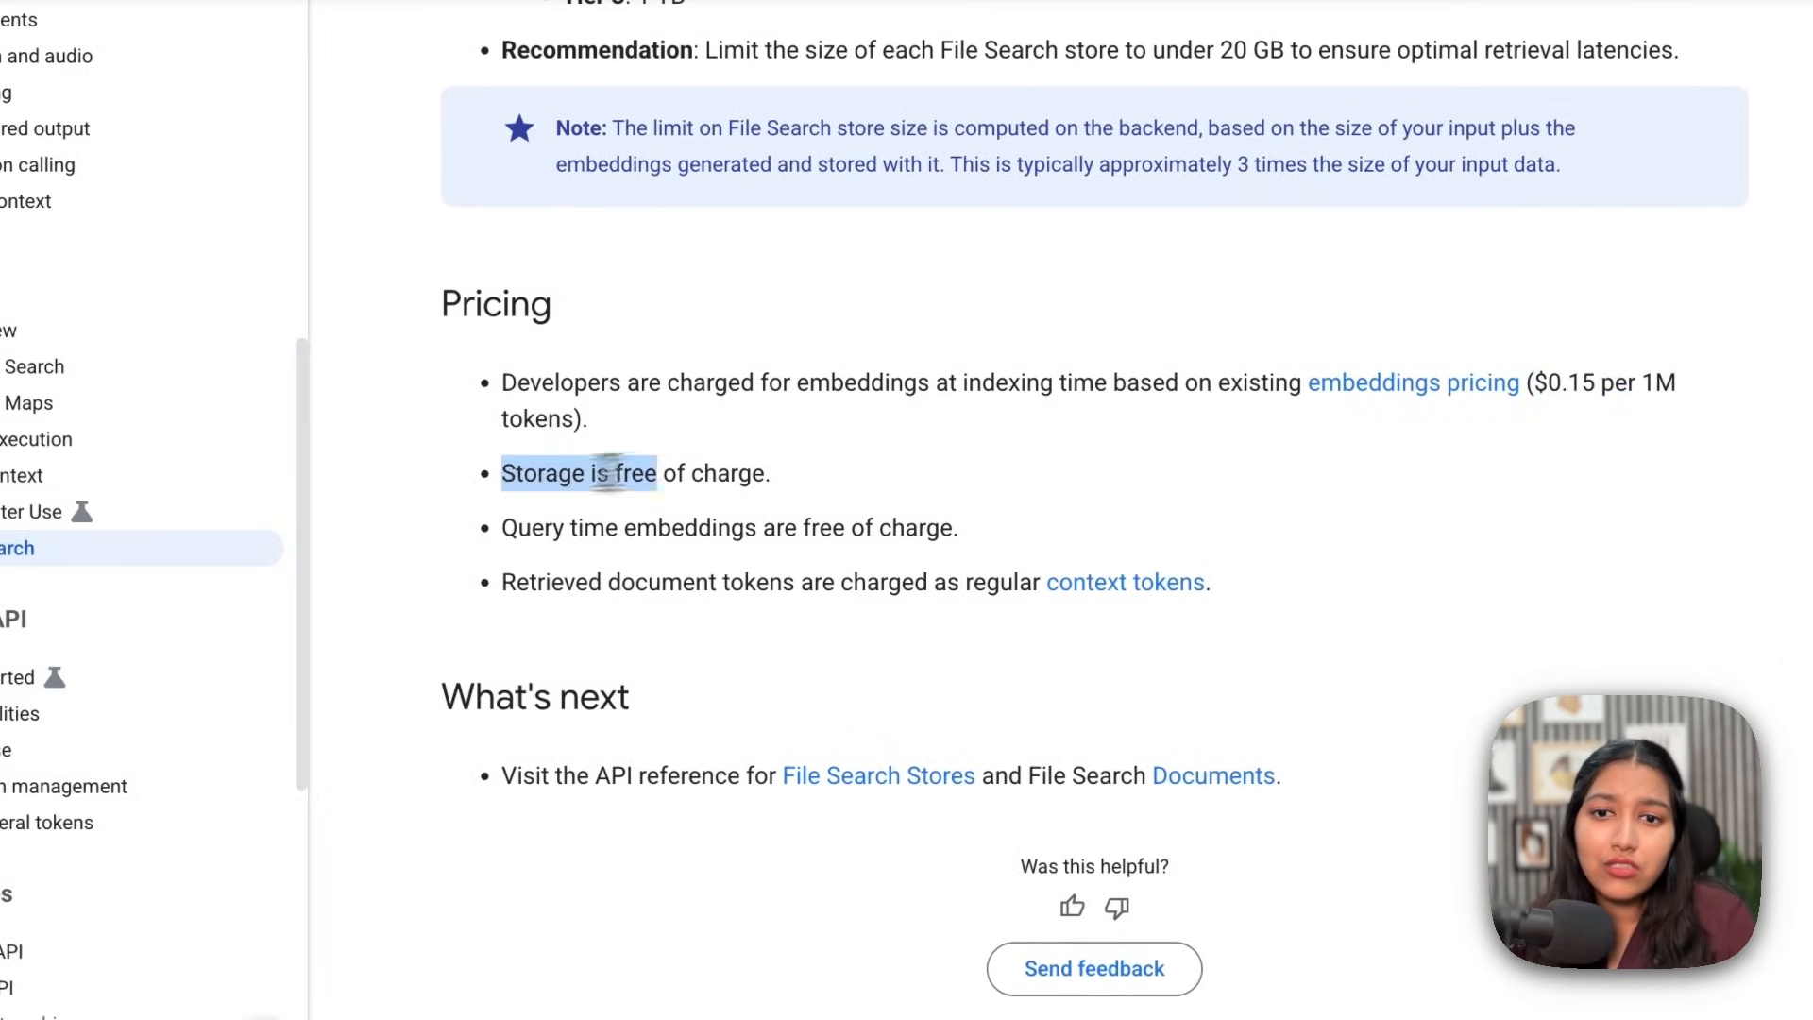
pyautogui.moveTo(609, 472); pyautogui.dragTo(791, 486)
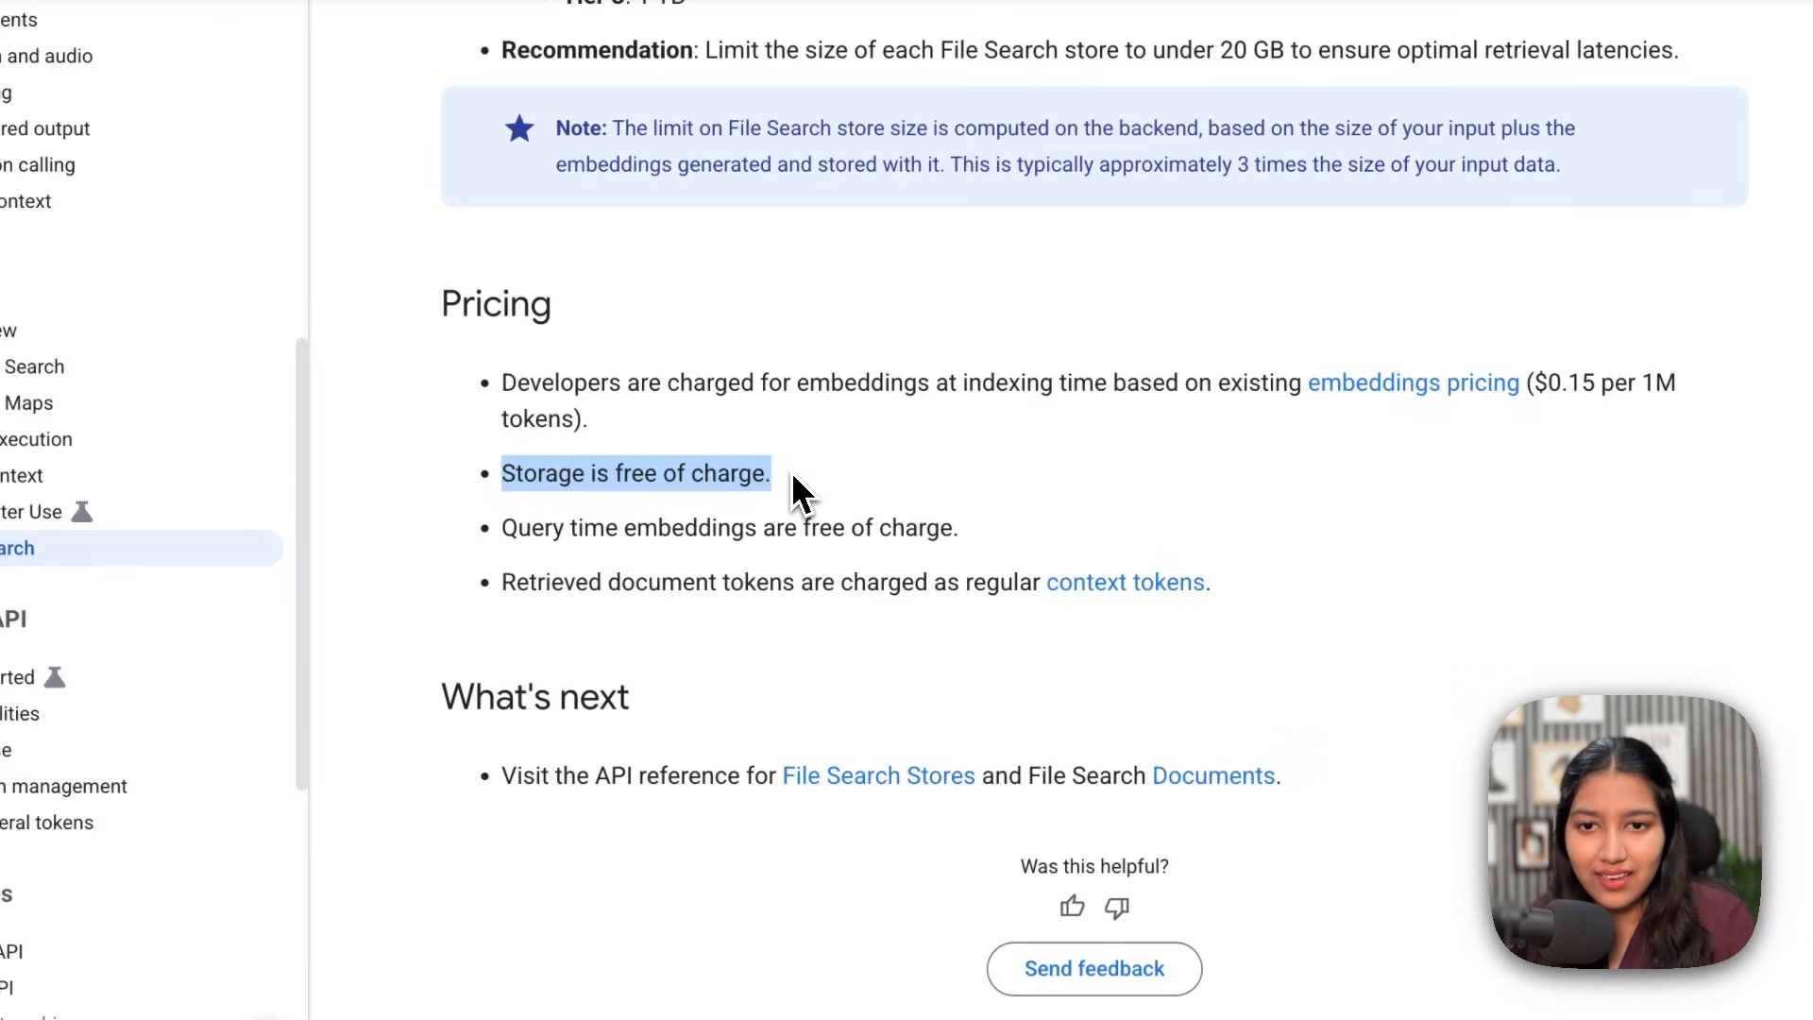
pyautogui.moveTo(518, 525); pyautogui.dragTo(906, 523)
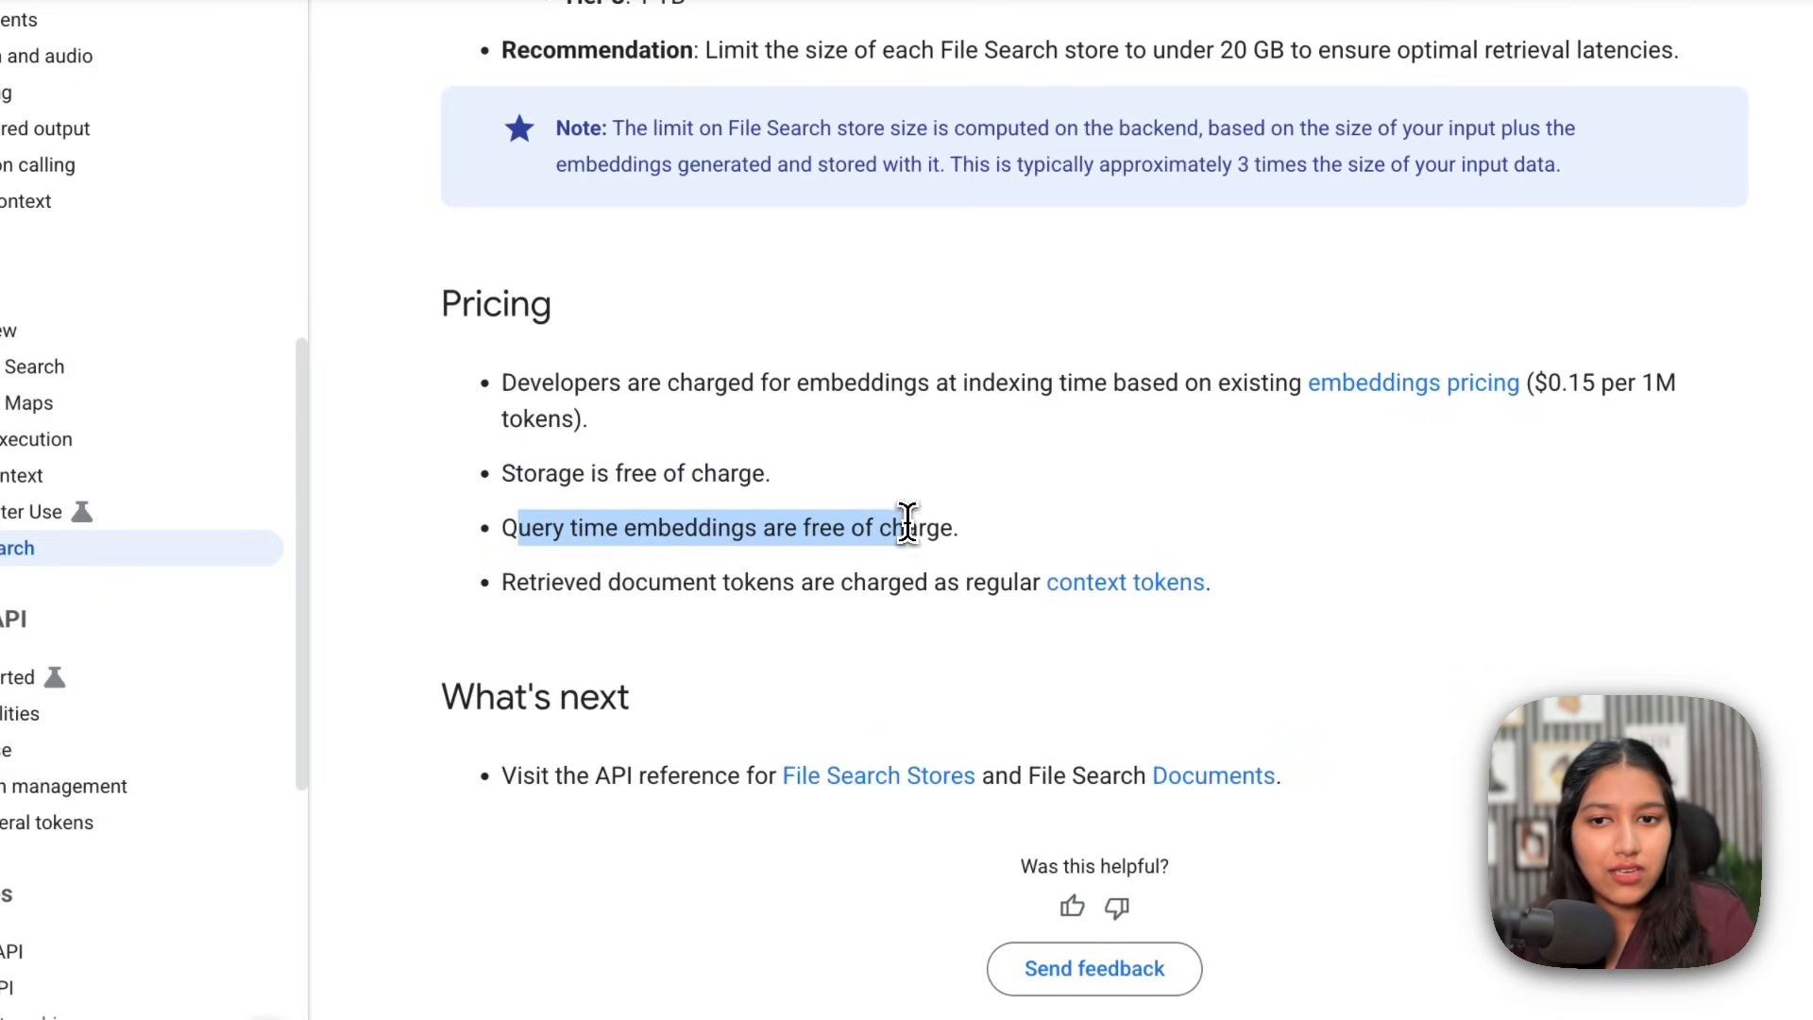
pyautogui.moveTo(550, 590); pyautogui.dragTo(1012, 574)
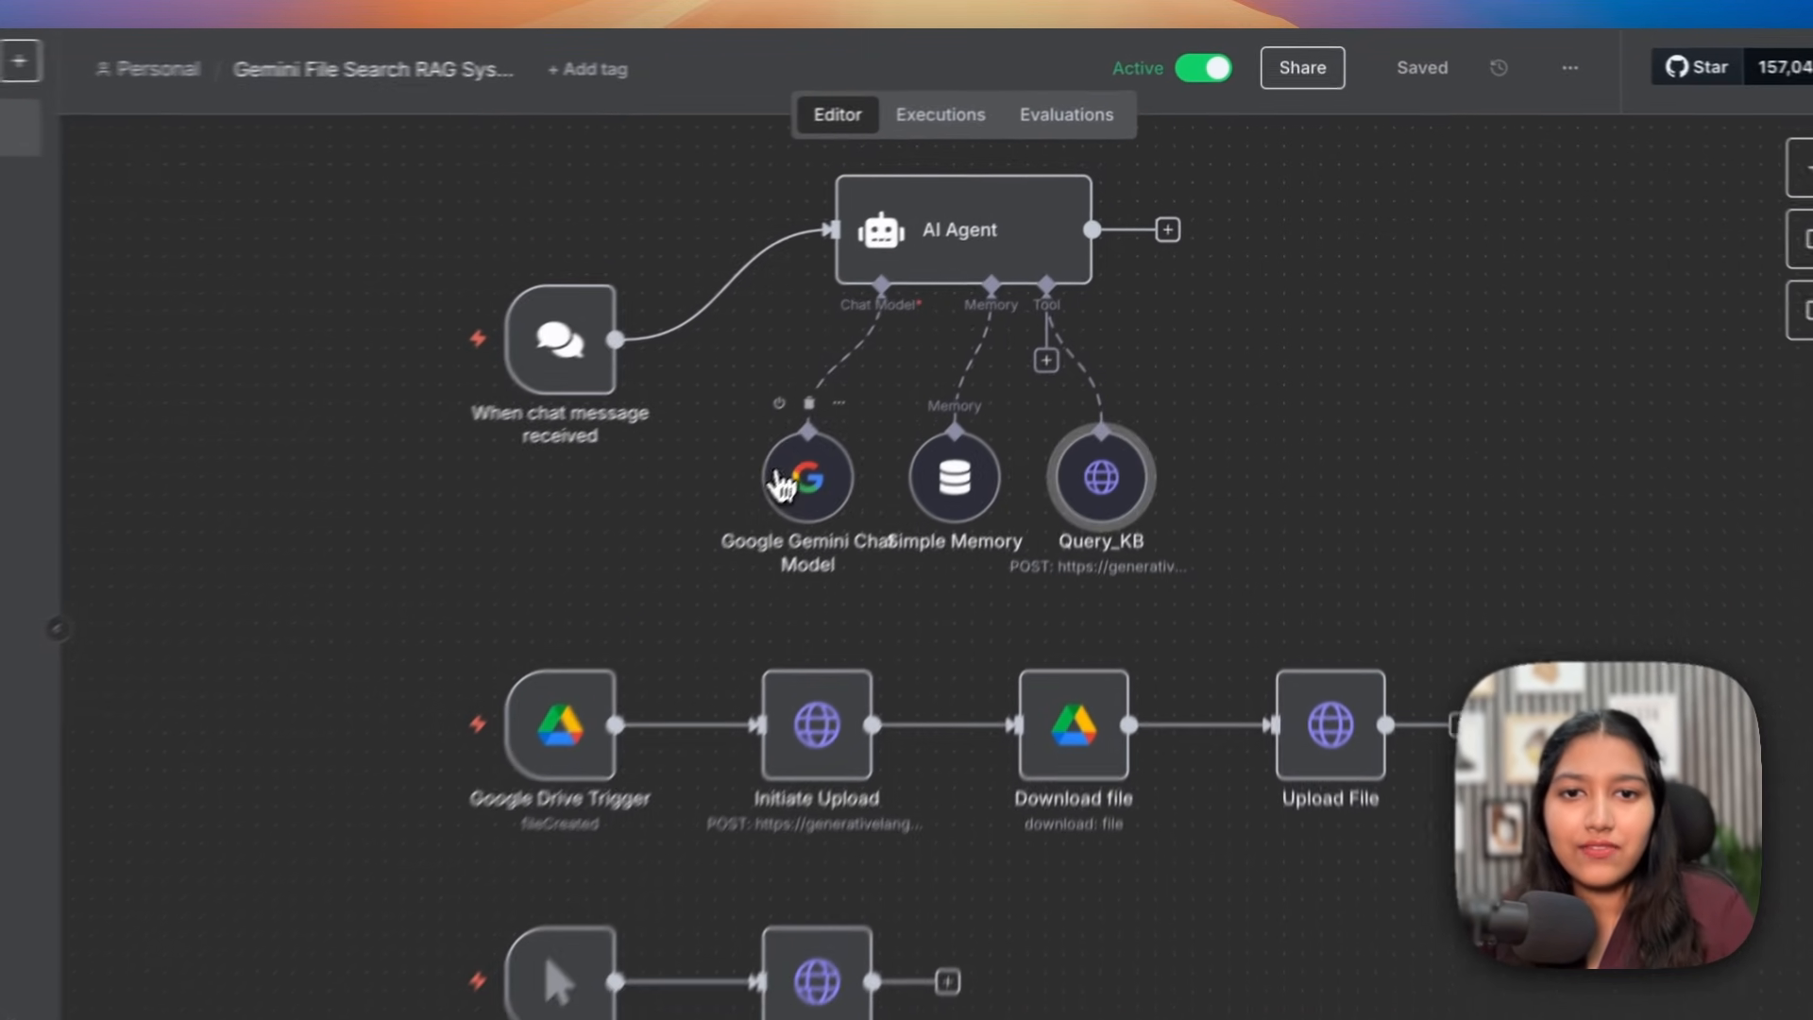
pyautogui.moveTo(782, 486); pyautogui.dragTo(746, 482)
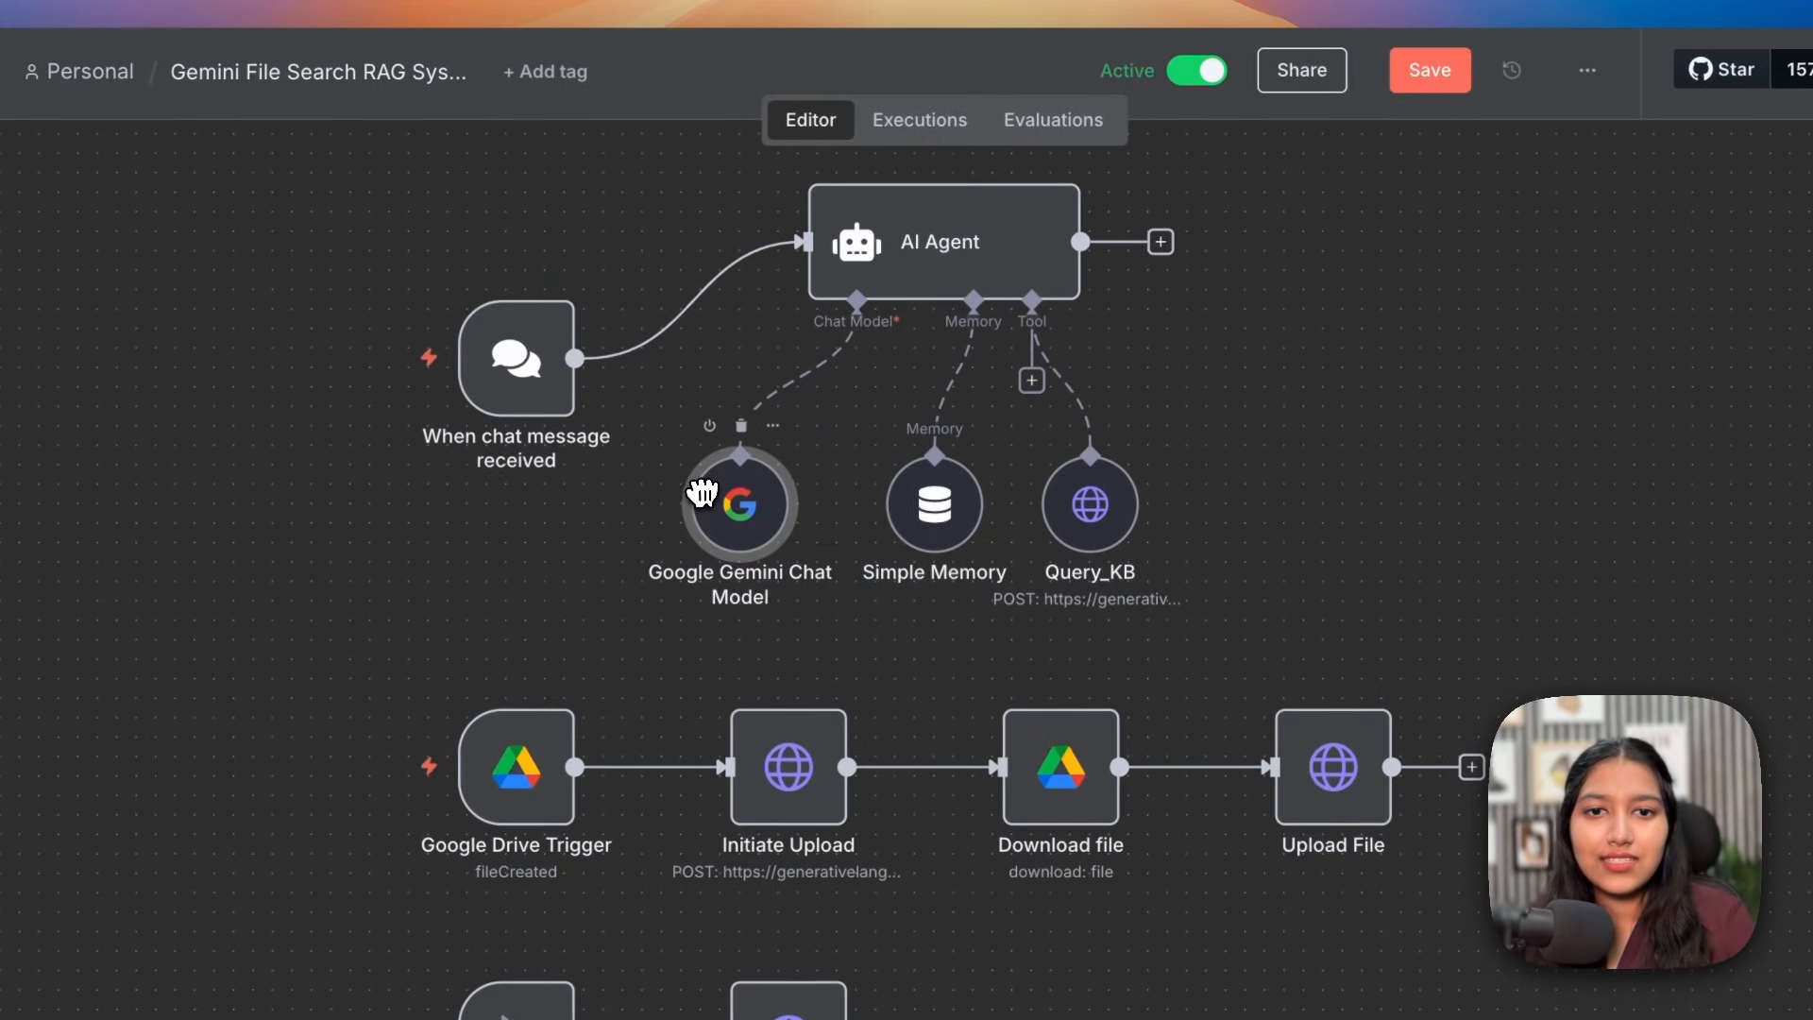
# Step: Reposition Simple Memory and Query_KB, save, then raise both level with the Gemini Chat Model node
pyautogui.moveTo(954, 477); pyautogui.dragTo(946, 532)
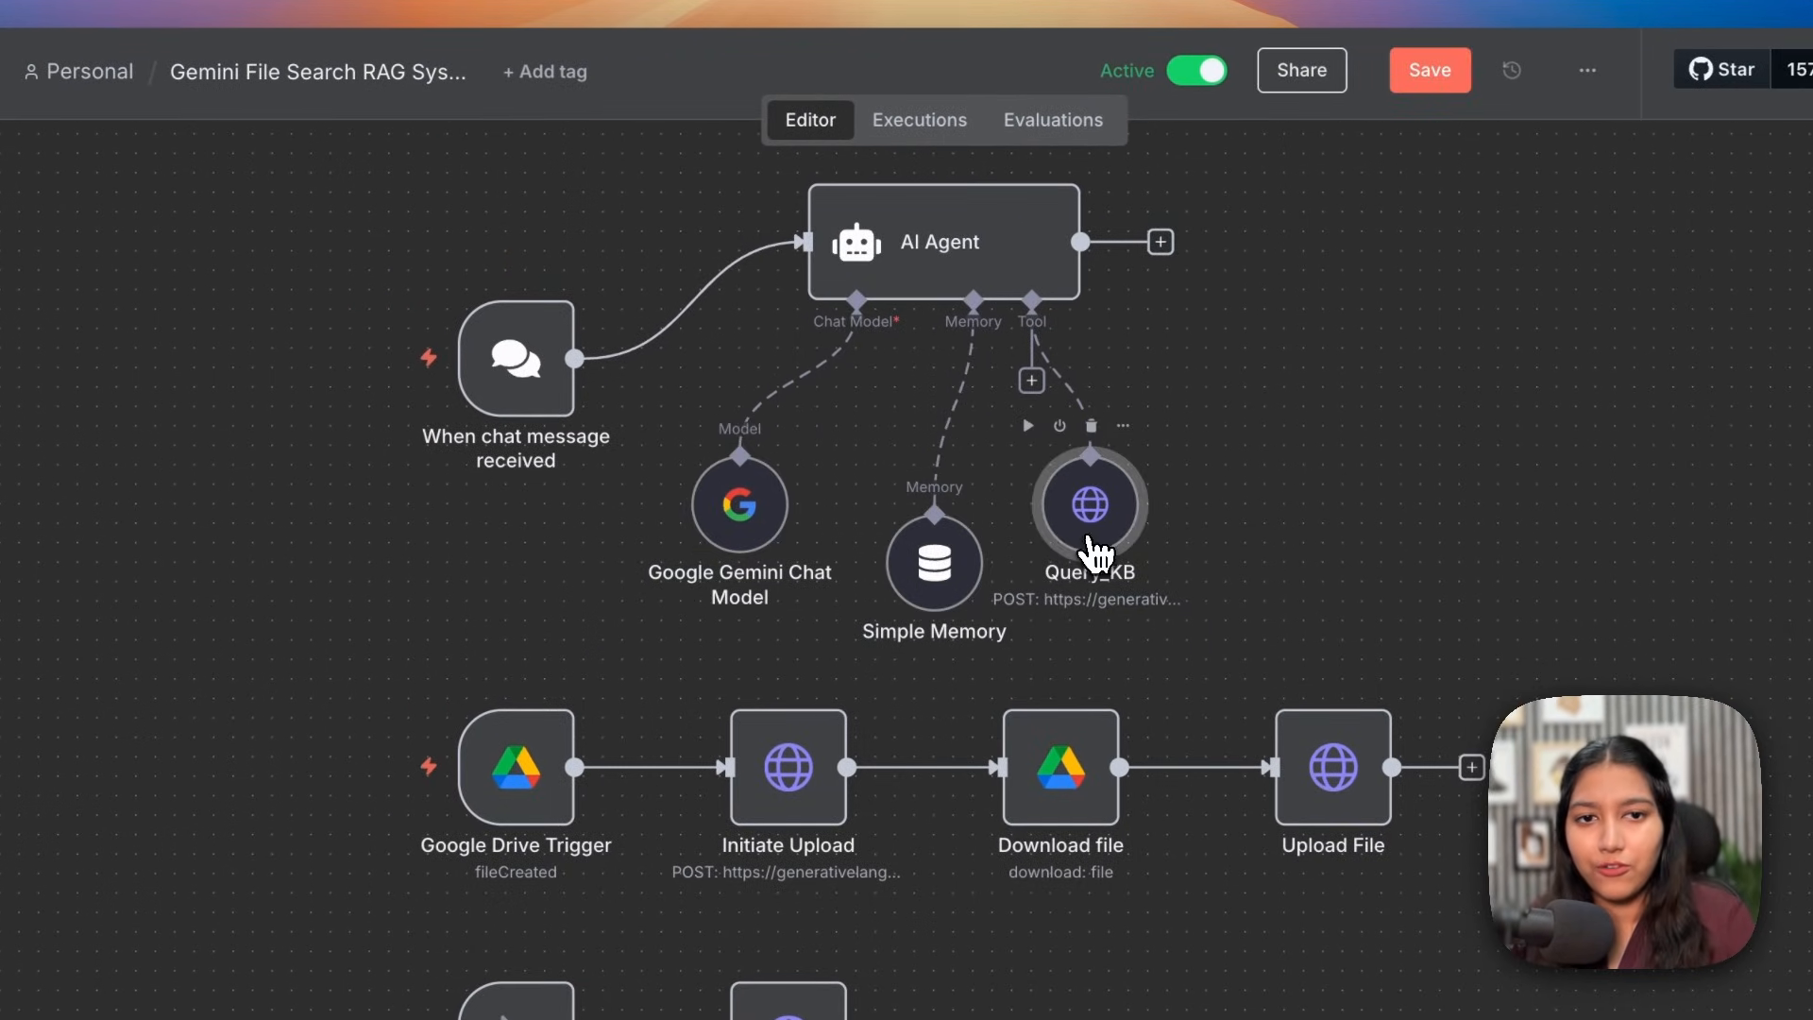
pyautogui.moveTo(1092, 552); pyautogui.dragTo(1131, 588)
pyautogui.click(1428, 80)
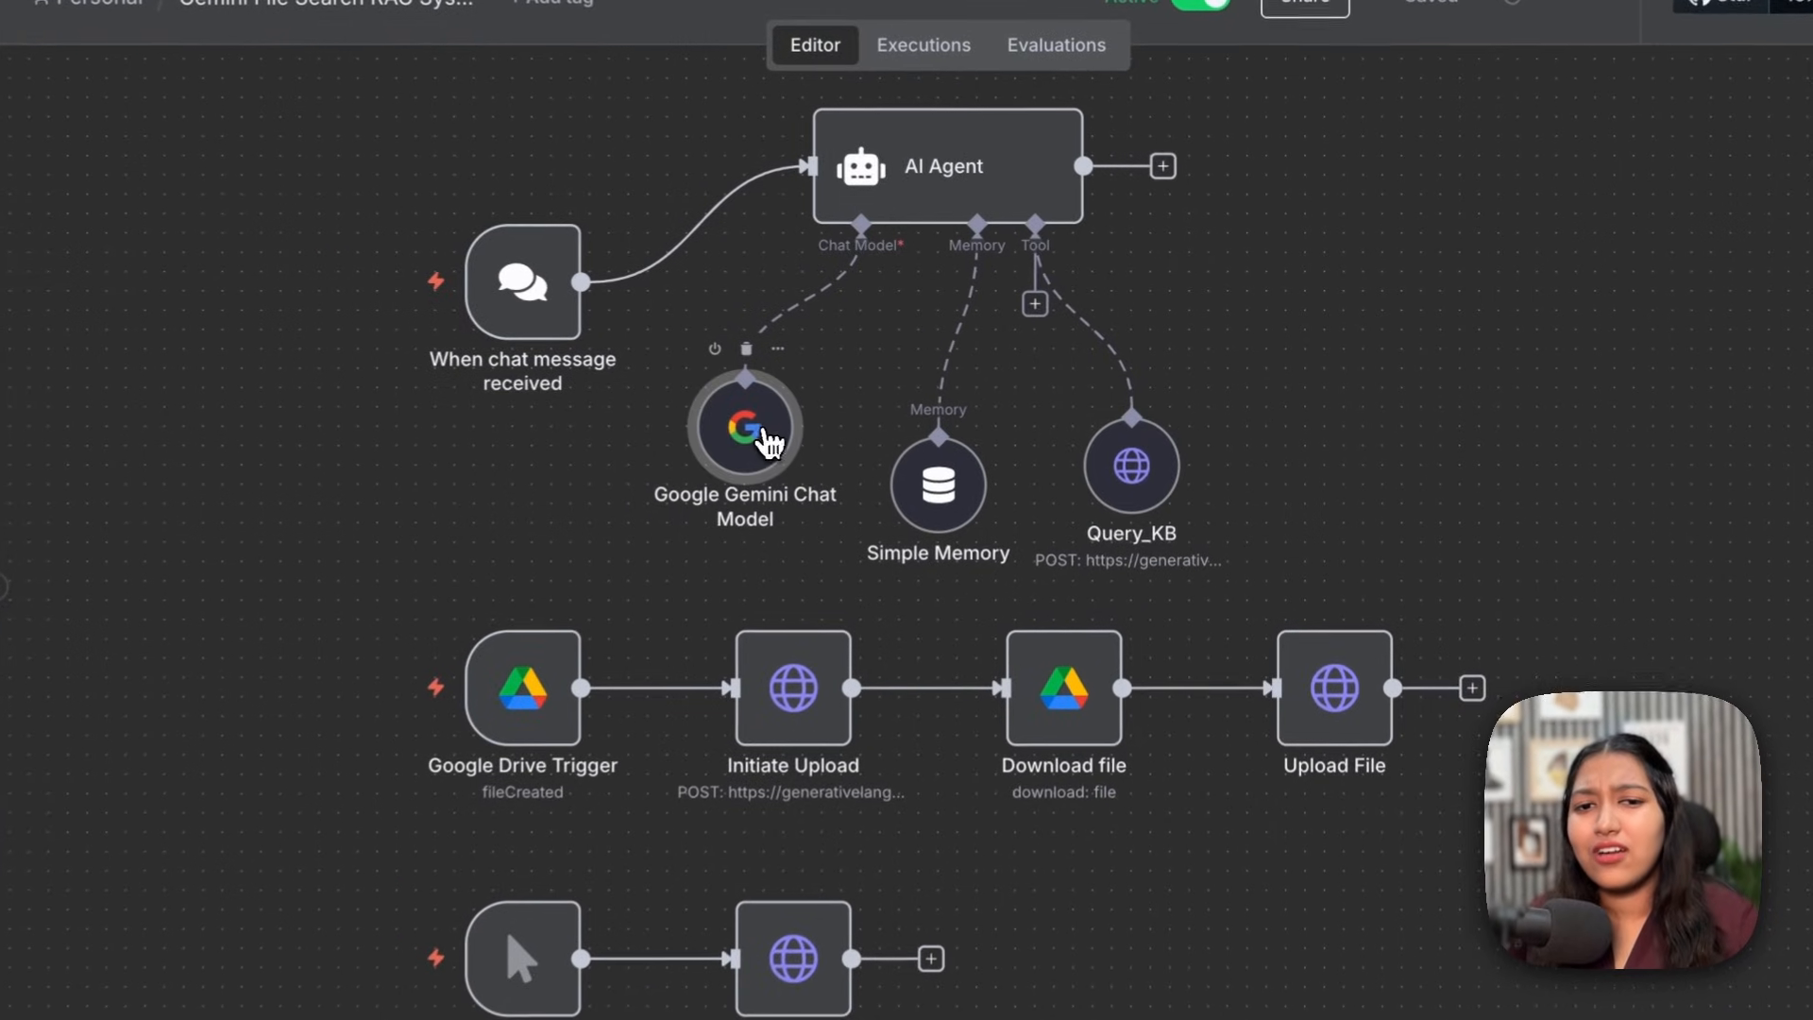
pyautogui.moveTo(931, 485); pyautogui.dragTo(931, 427)
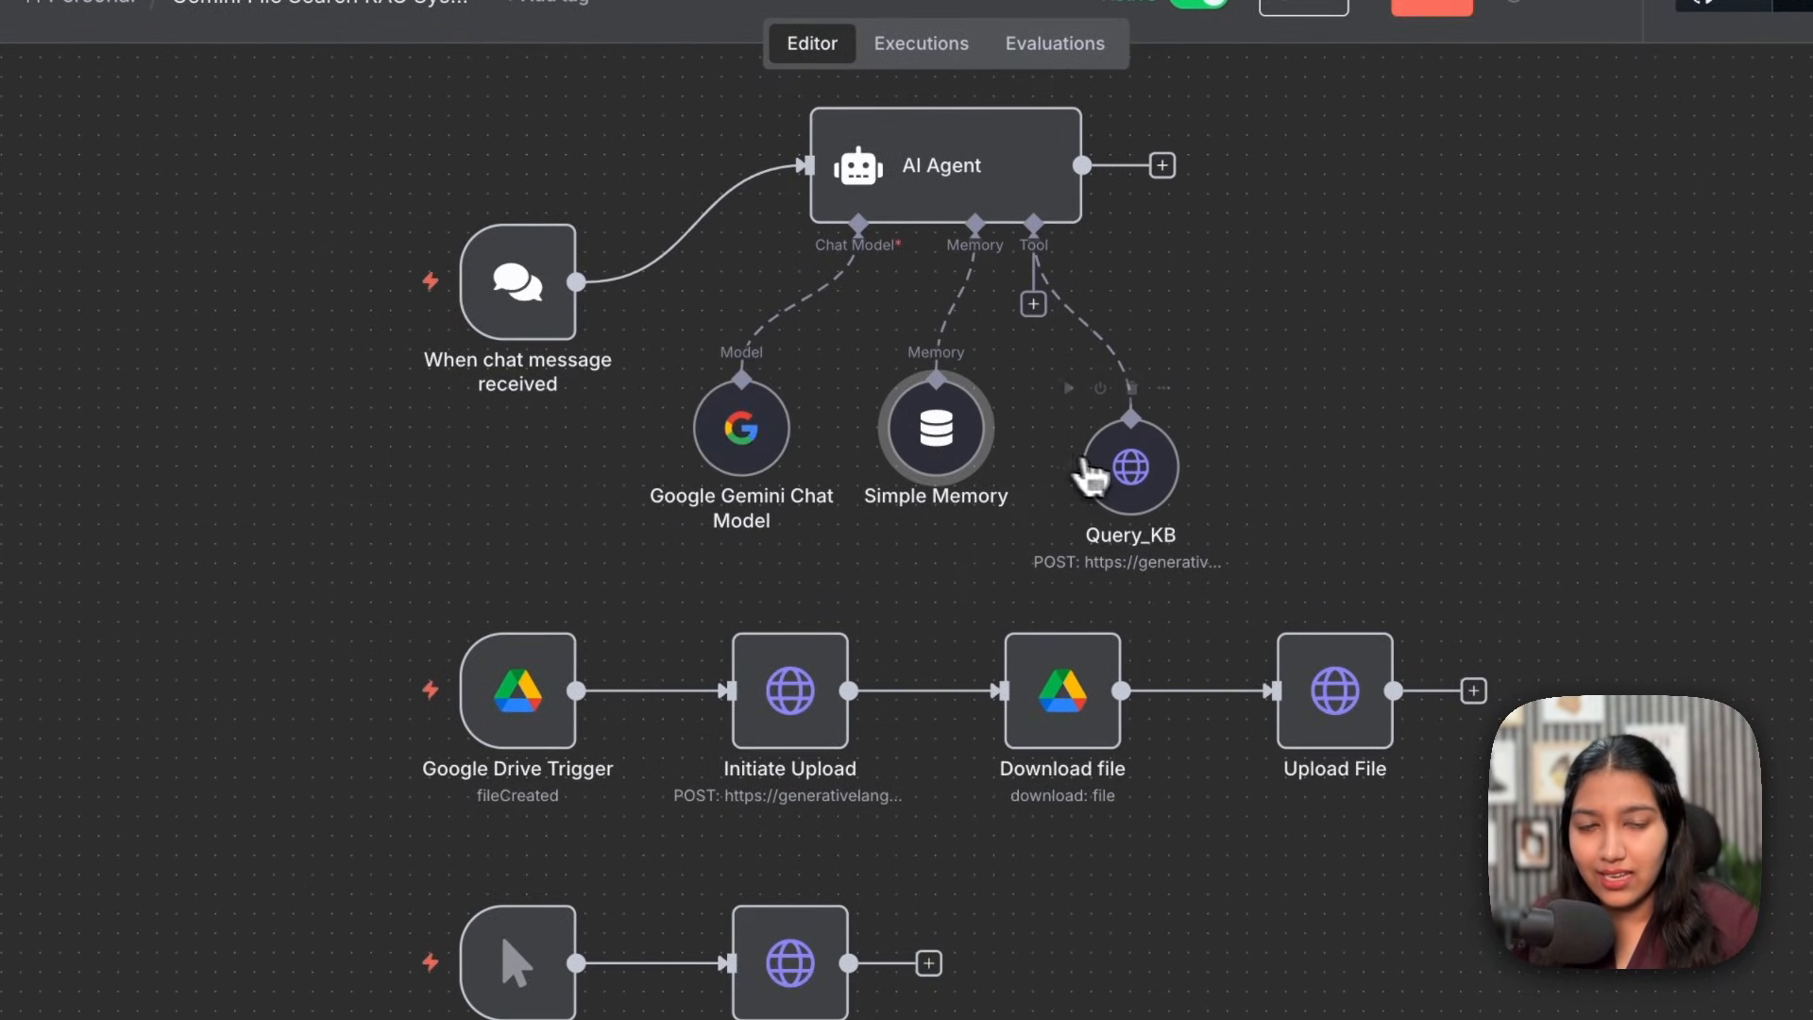
pyautogui.moveTo(1117, 474); pyautogui.dragTo(1116, 409)
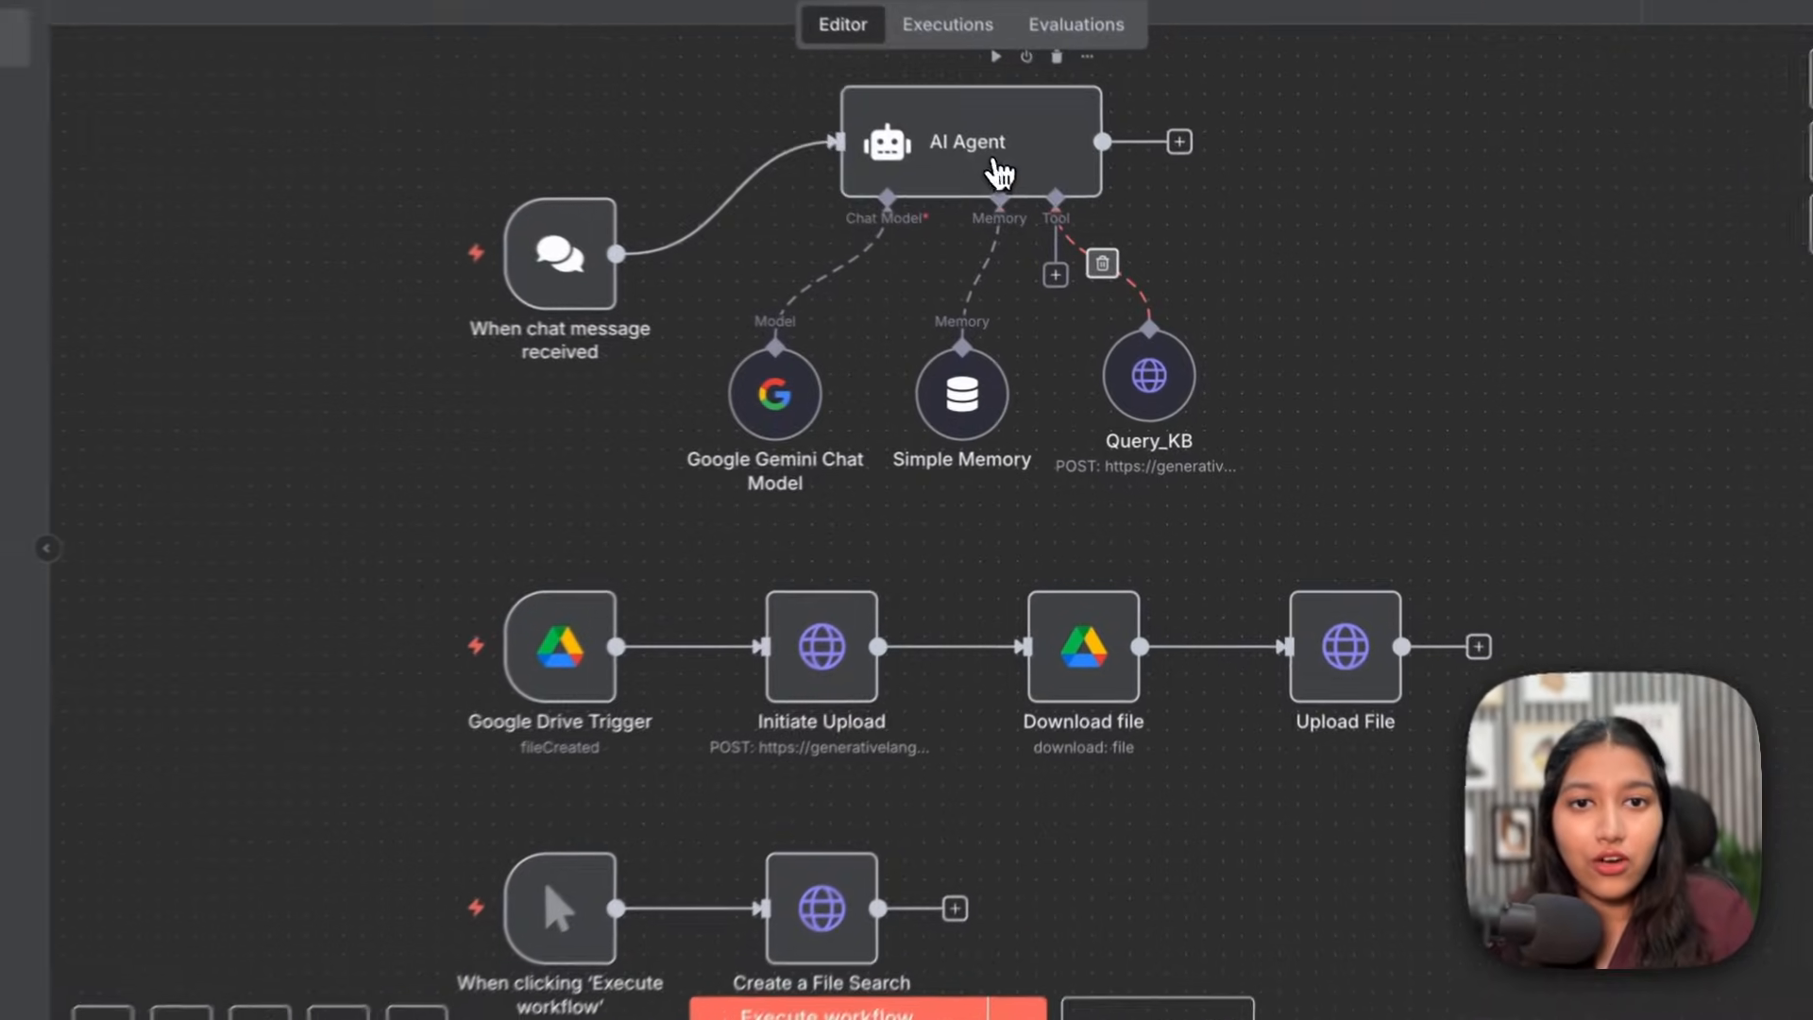
pyautogui.click(1041, 209)
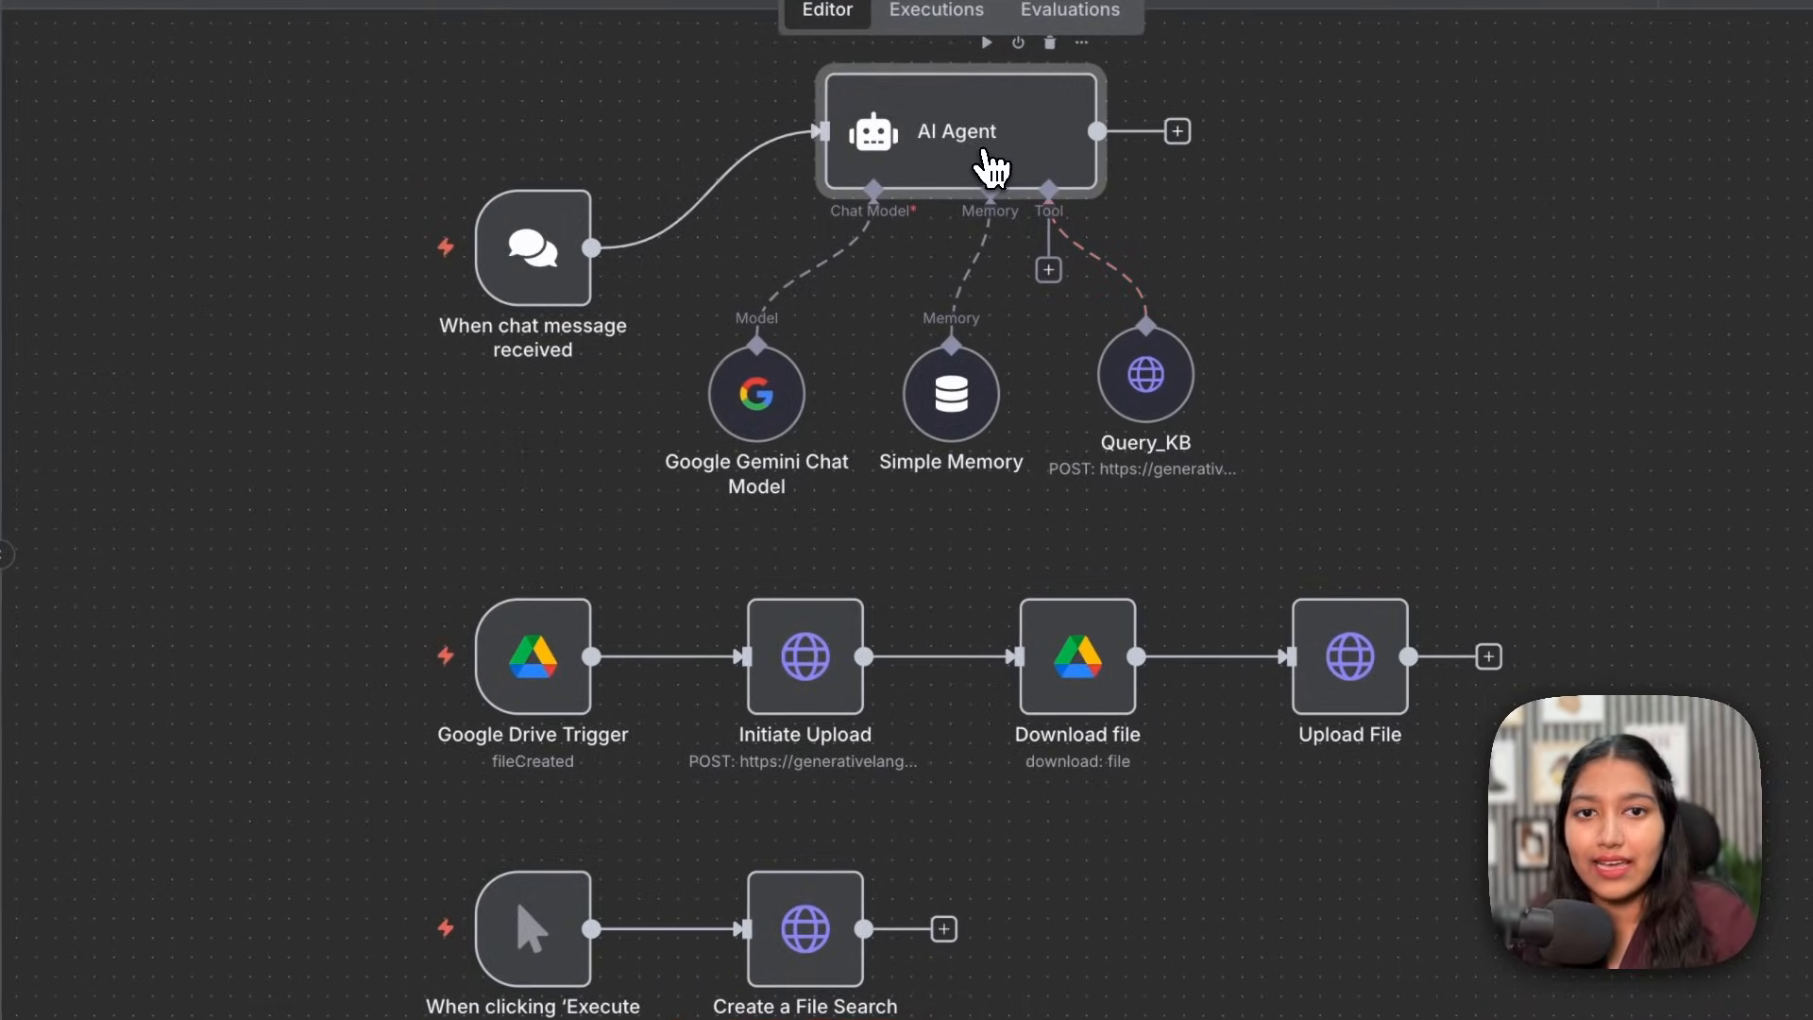
pyautogui.doubleClick(989, 166)
pyautogui.tripleClick(755, 772)
pyautogui.click(891, 801)
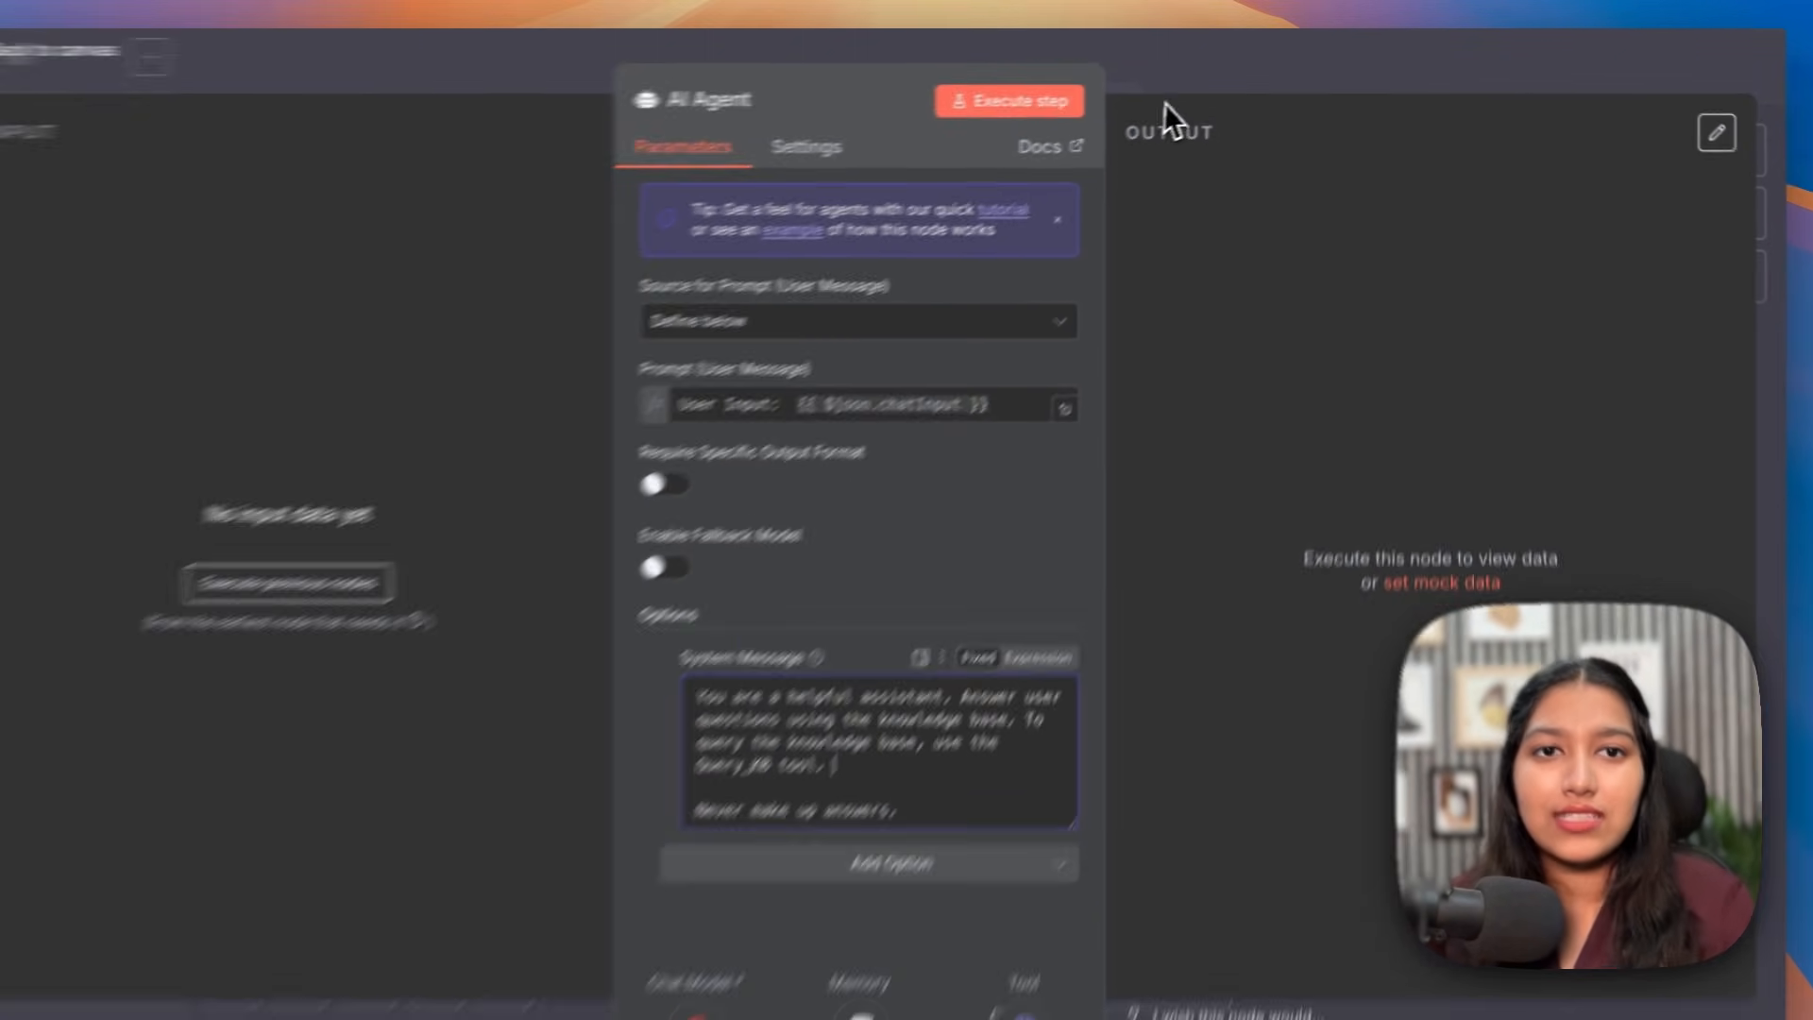
pyautogui.click(1191, 65)
pyautogui.click(1243, 267)
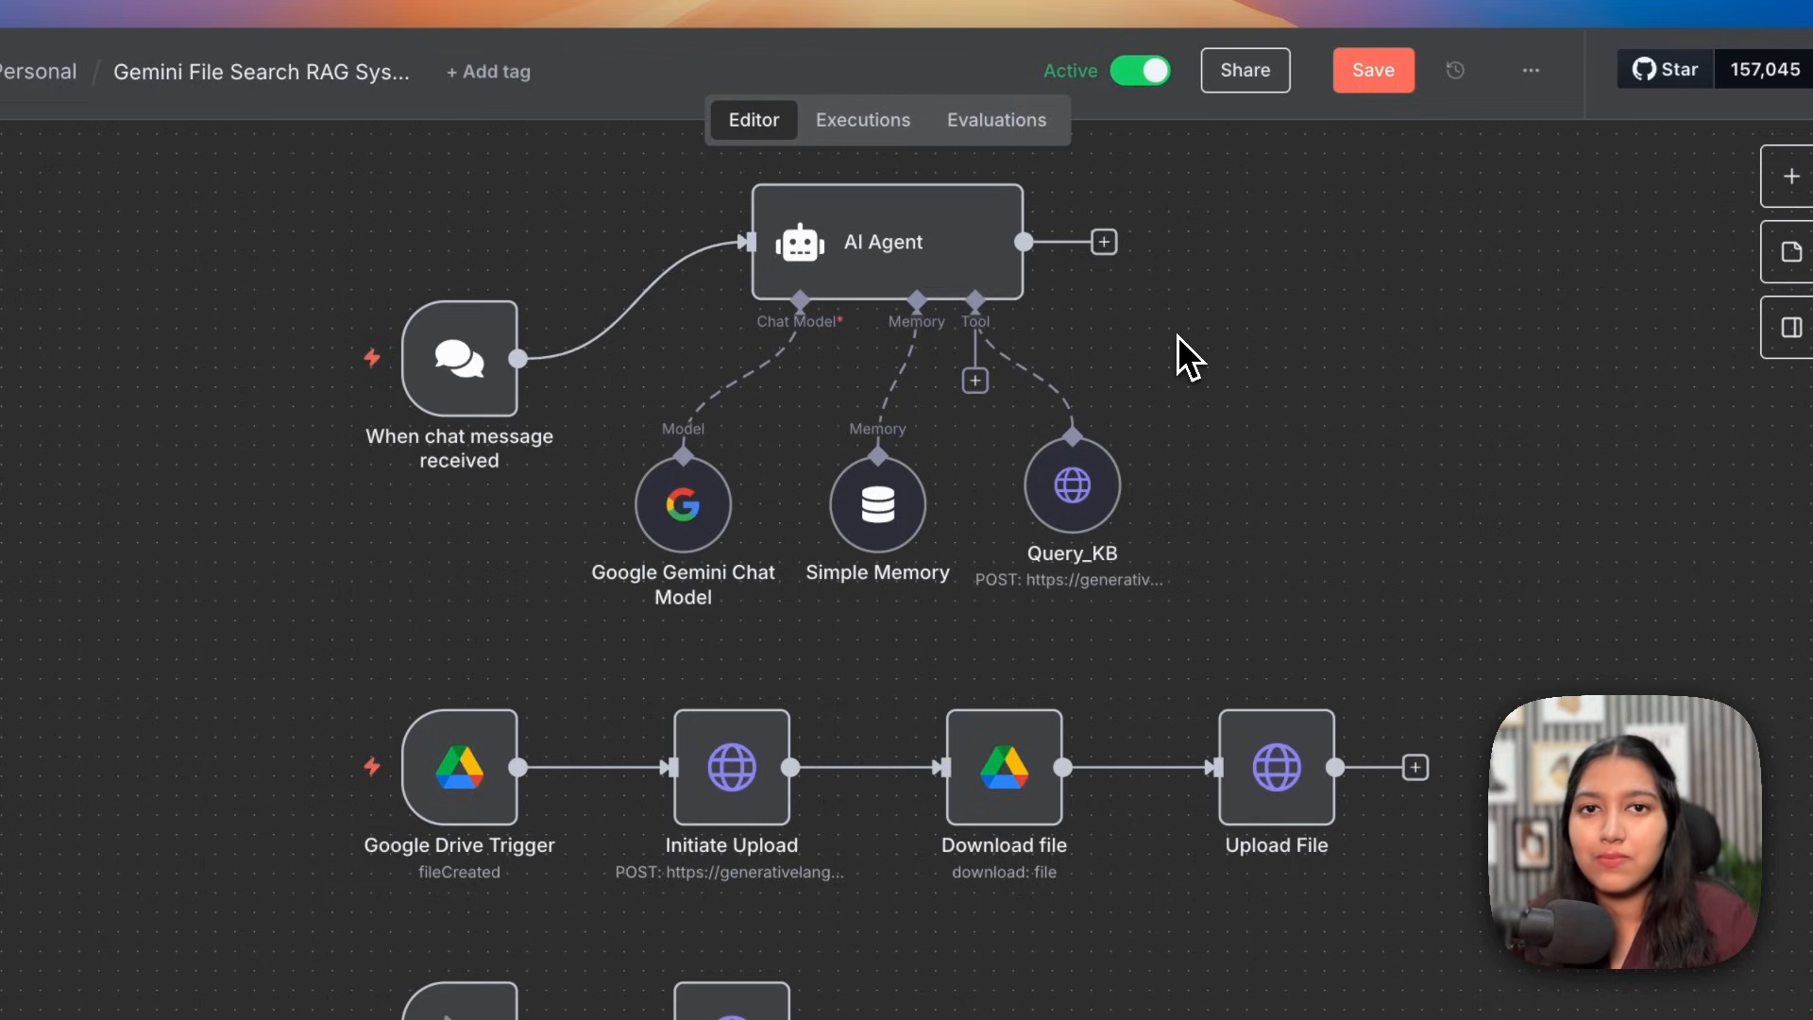
pyautogui.click(1086, 508)
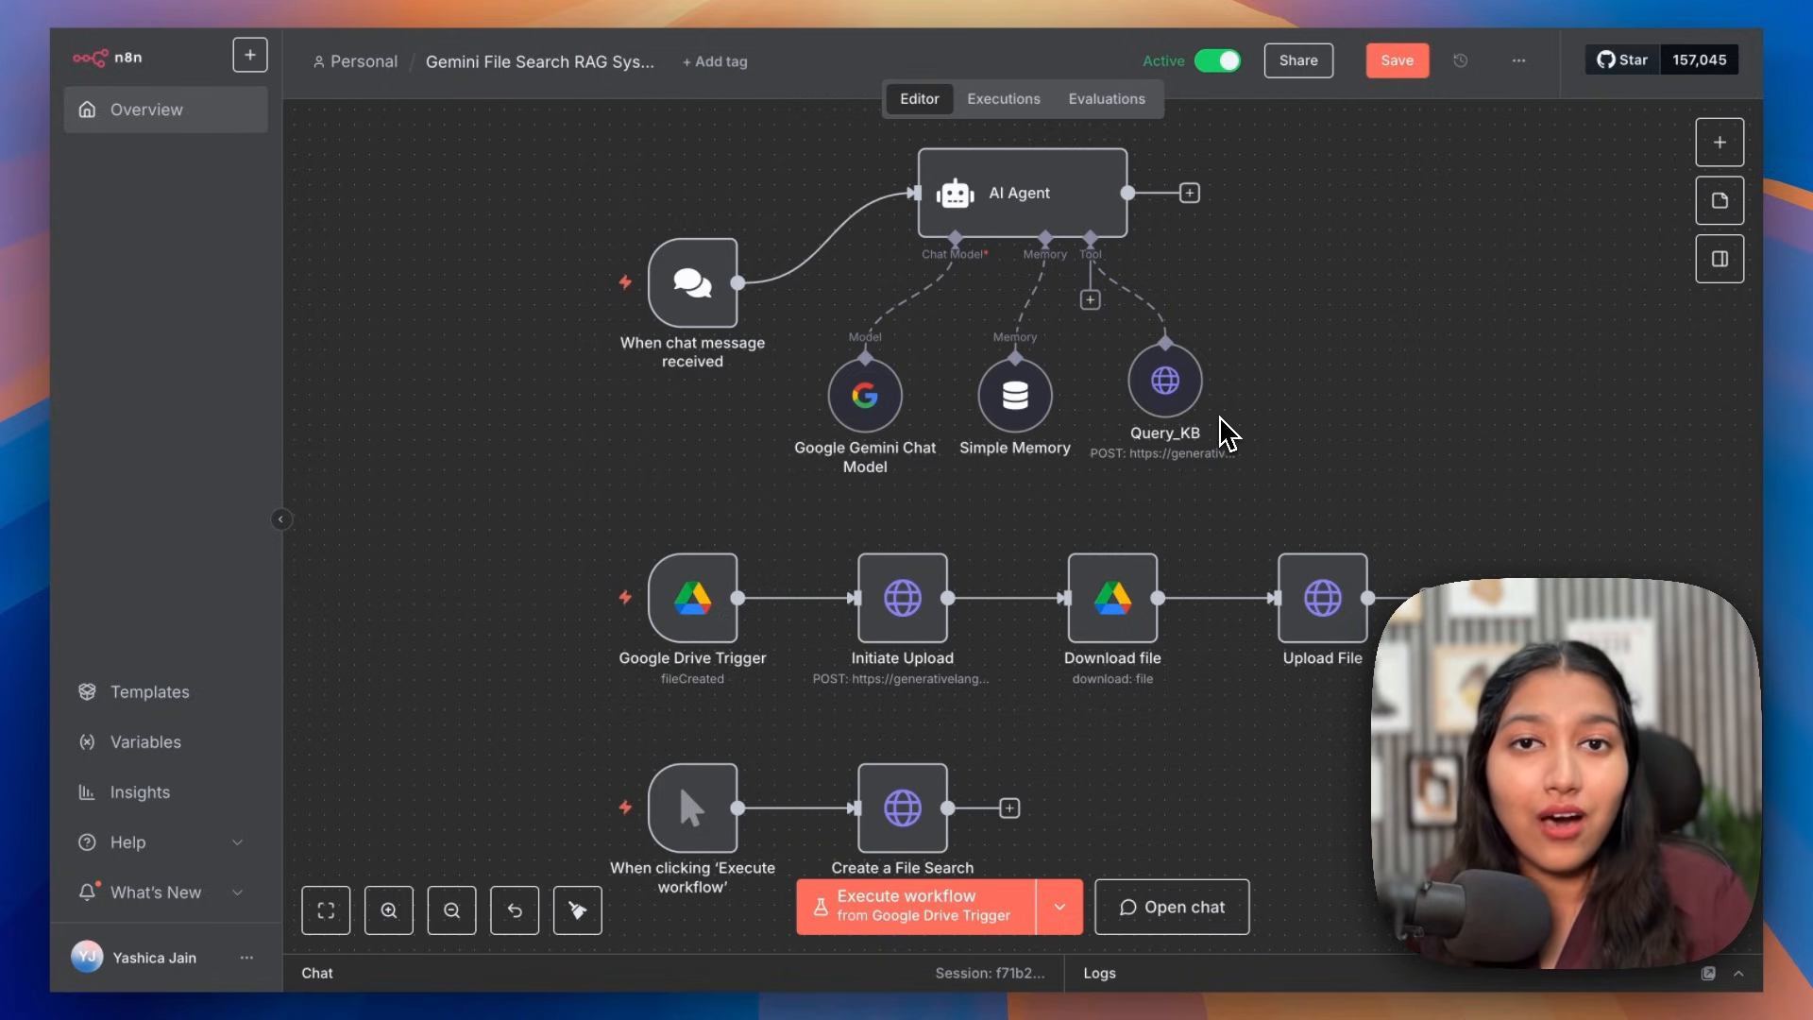
pyautogui.moveTo(1114, 223)
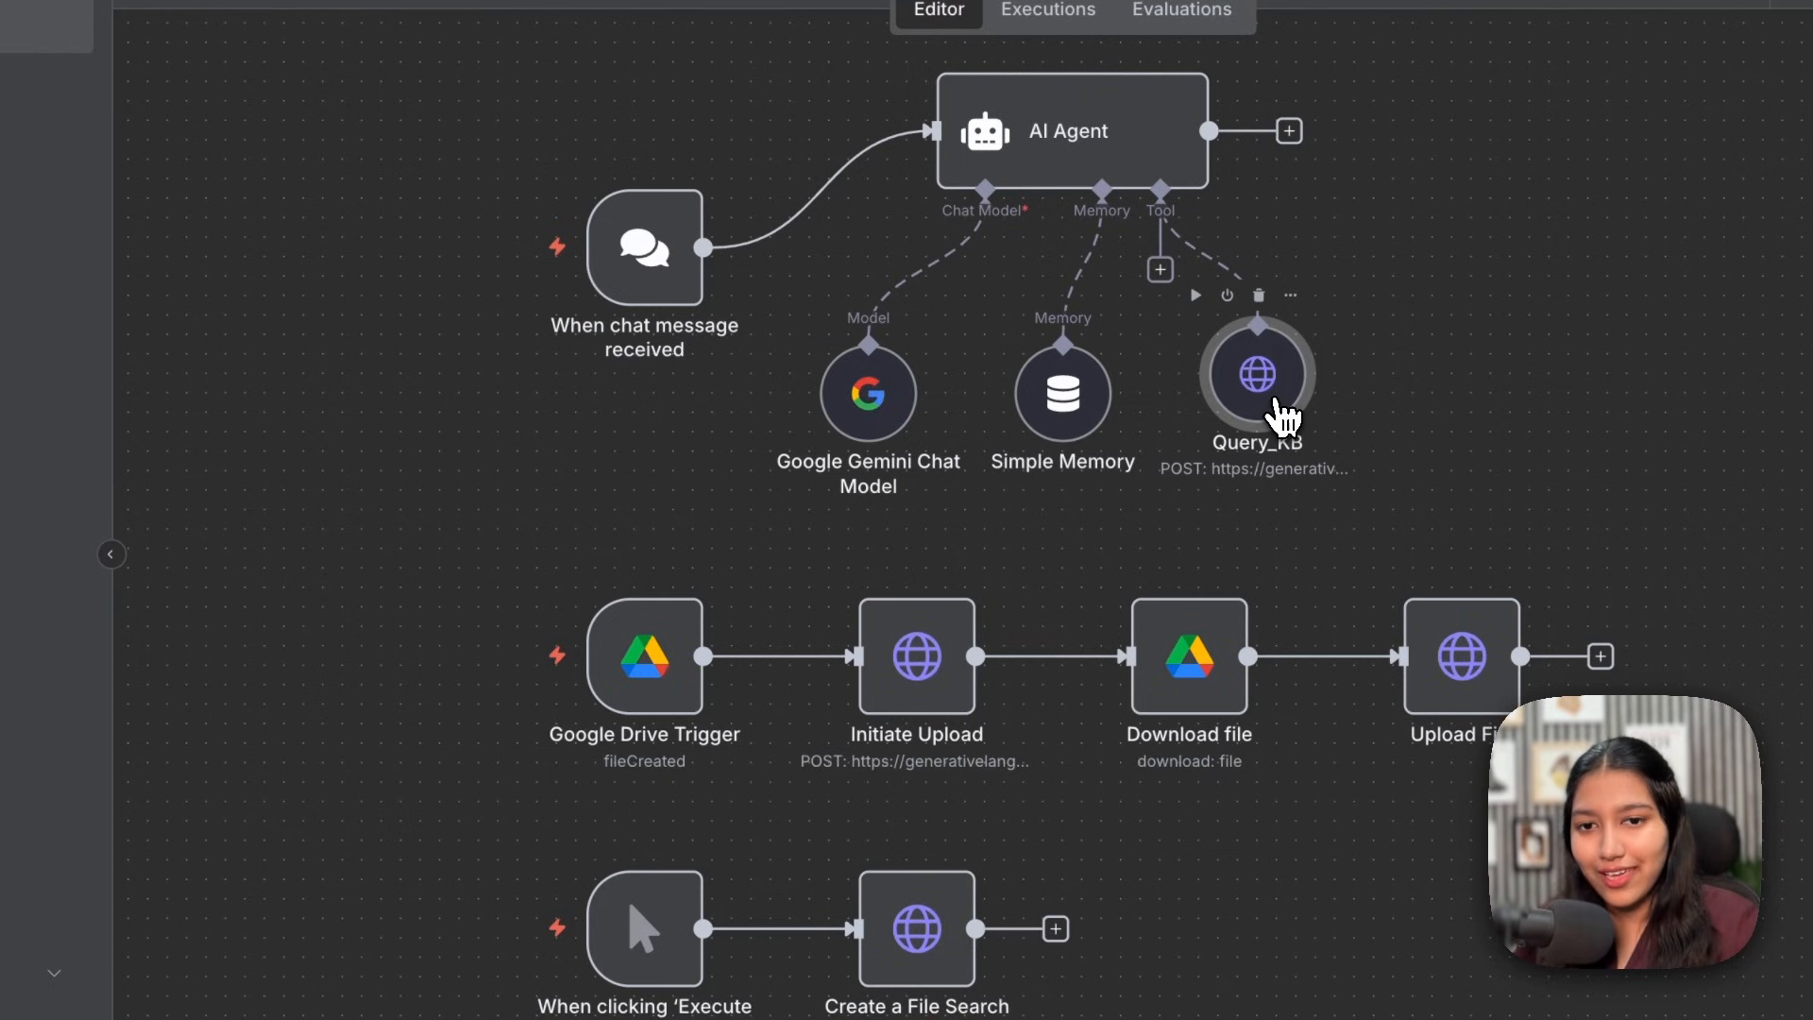
pyautogui.moveTo(480, 517); pyautogui.dragTo(1295, 824)
pyautogui.moveTo(1274, 741); pyautogui.dragTo(1516, 930)
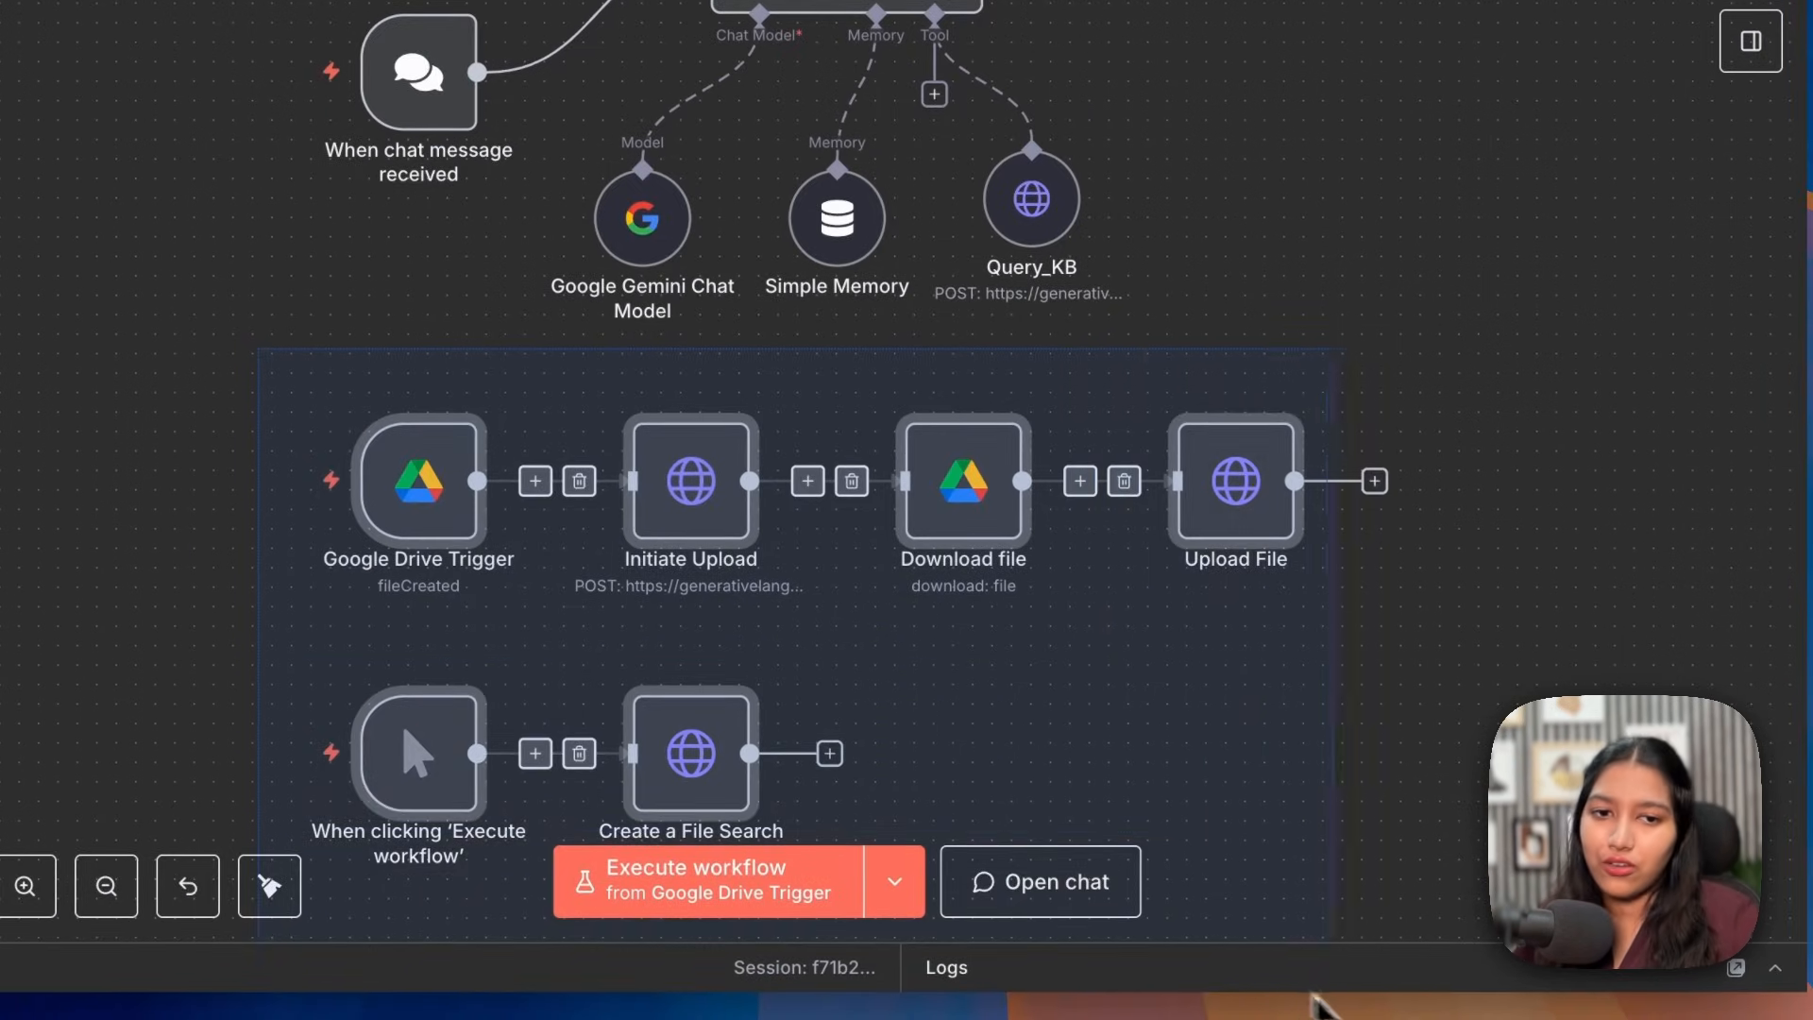
pyautogui.click(1311, 874)
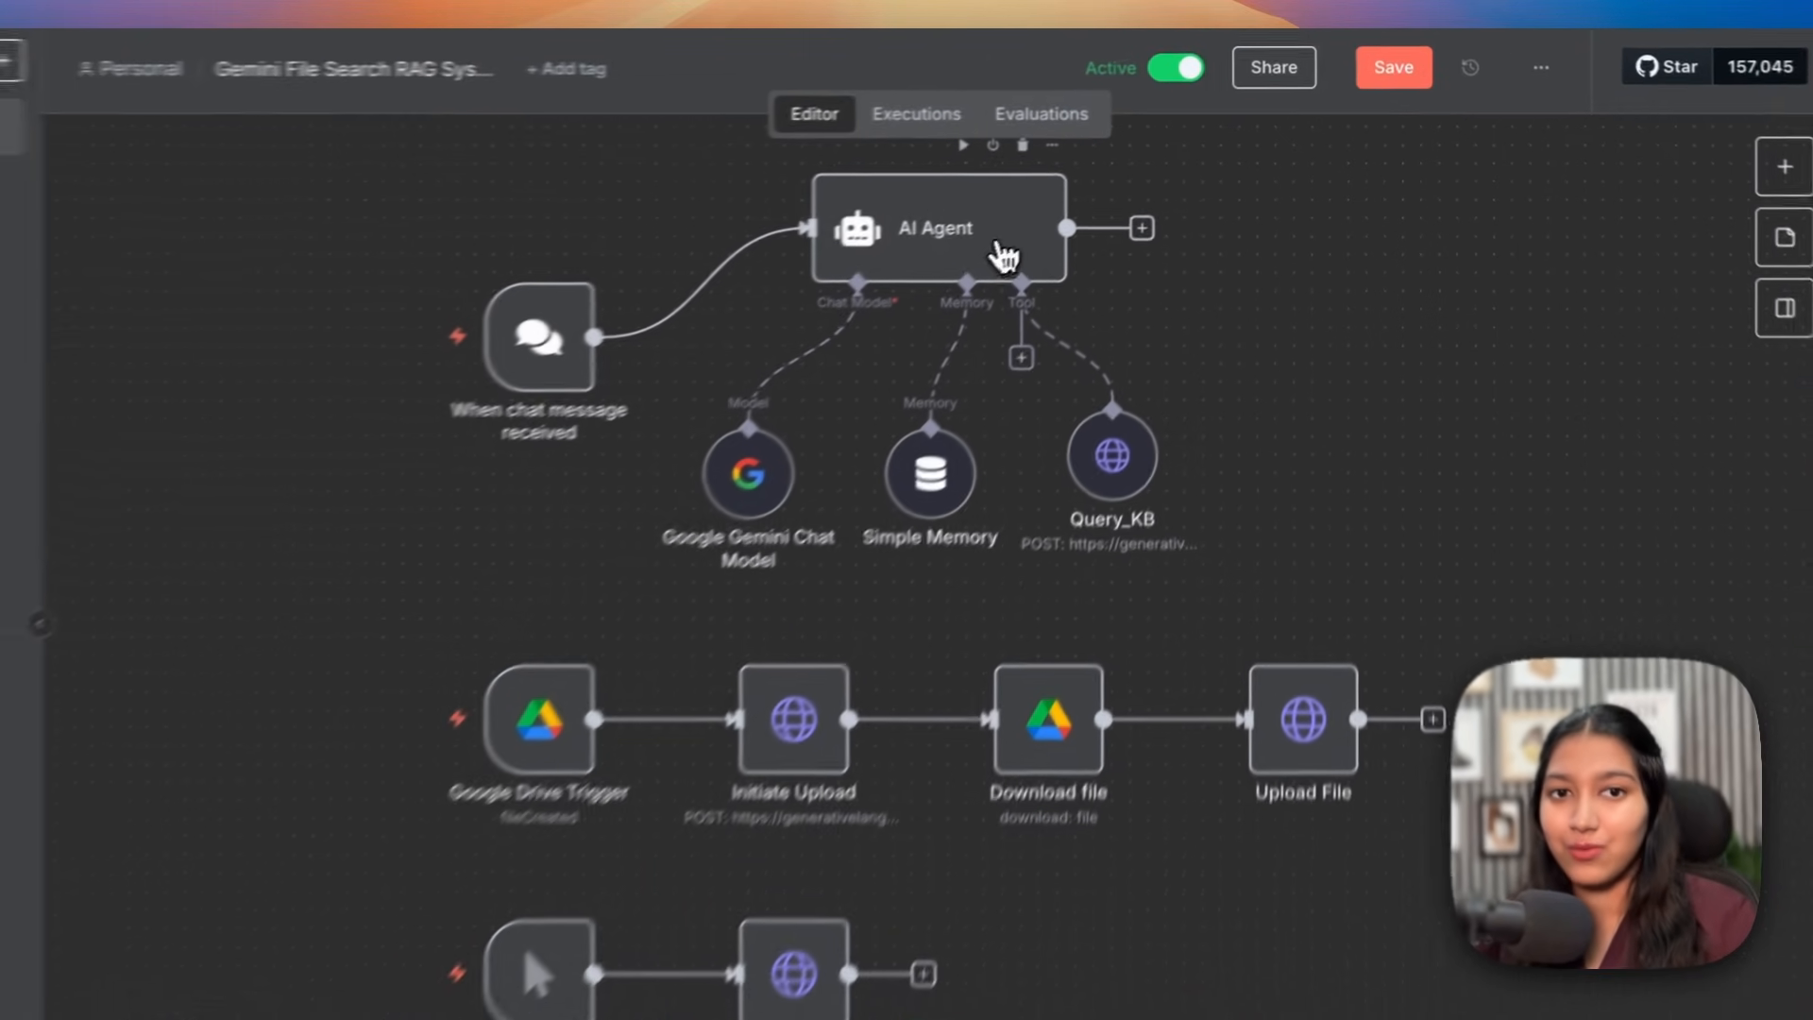
pyautogui.doubleClick(1074, 208)
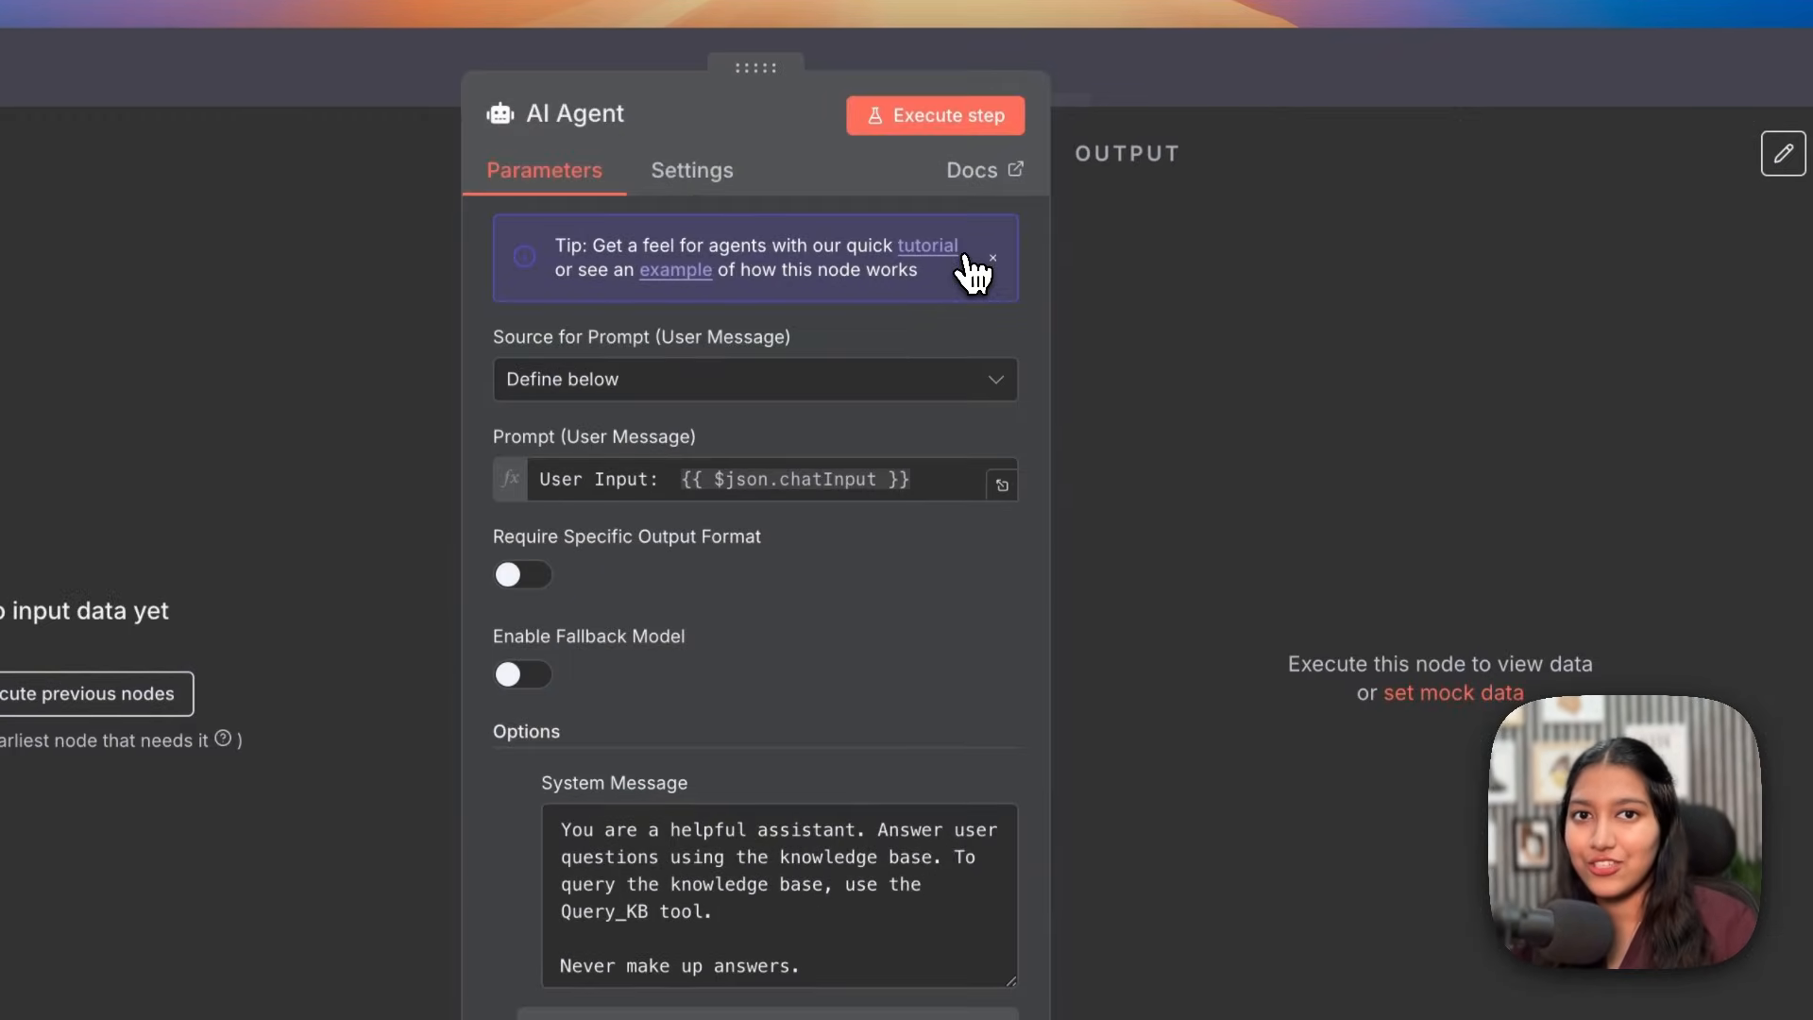
pyautogui.click(1147, 65)
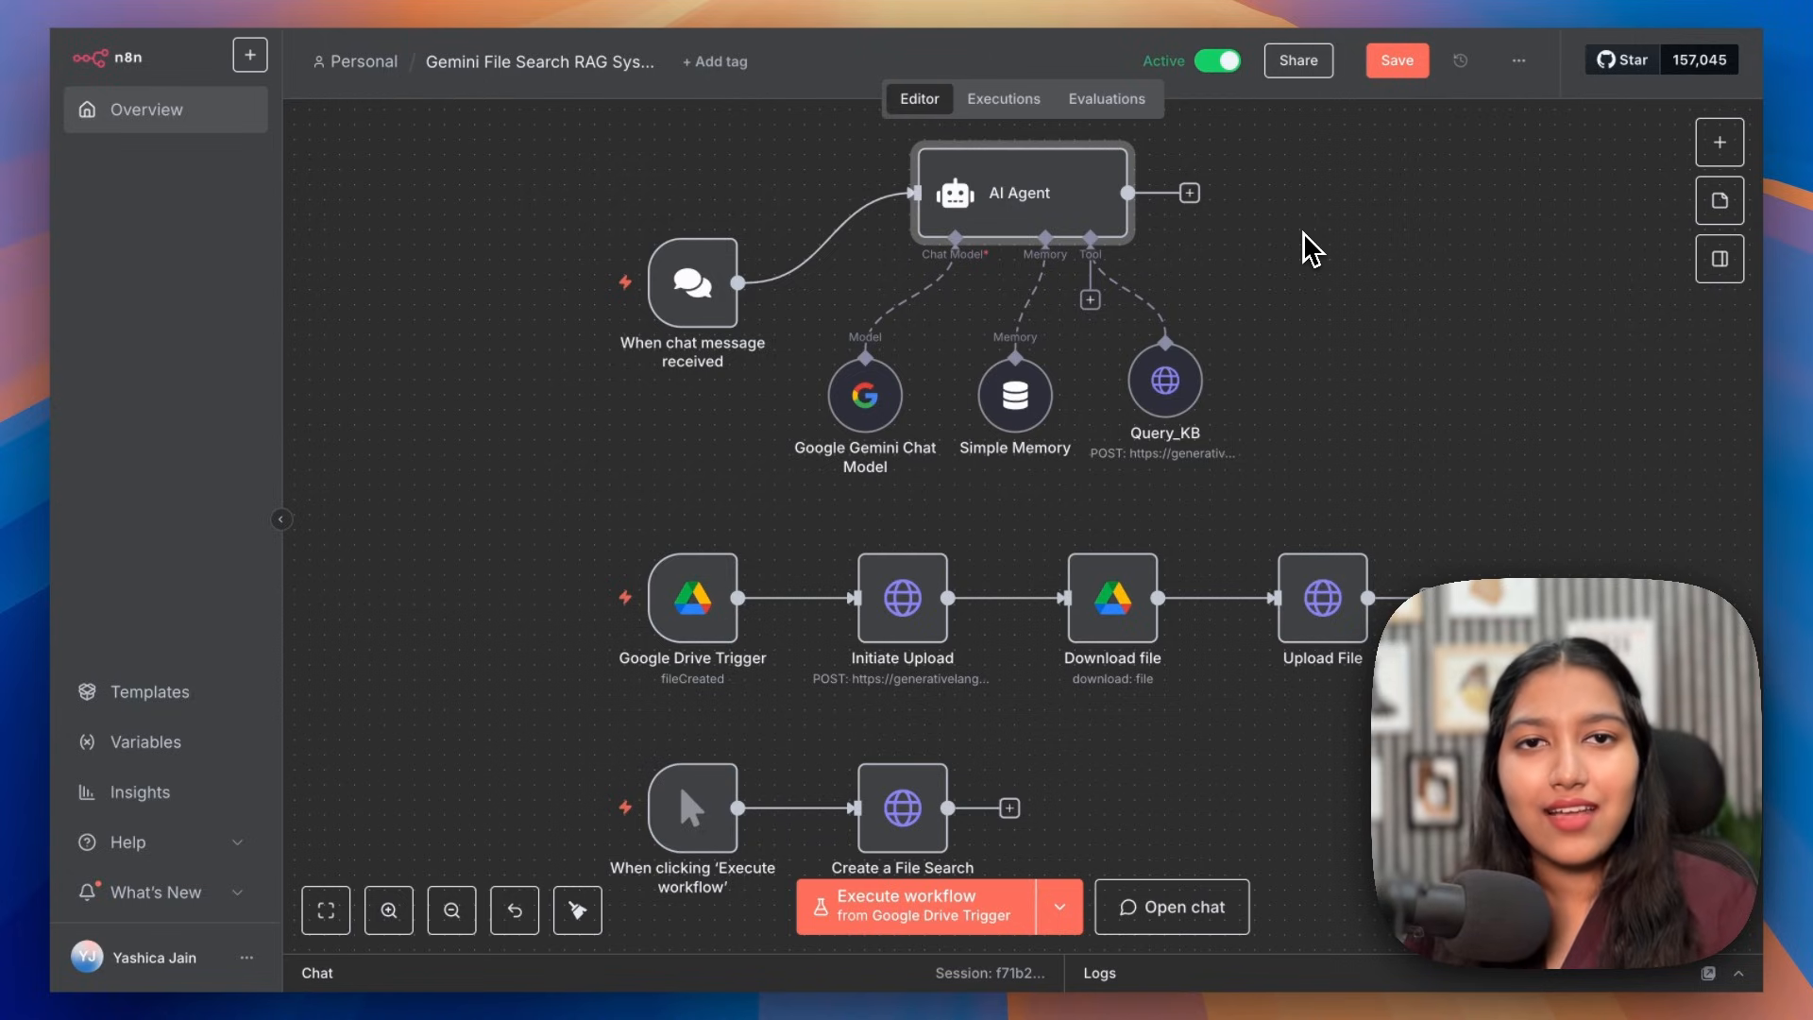
pyautogui.click(1511, 529)
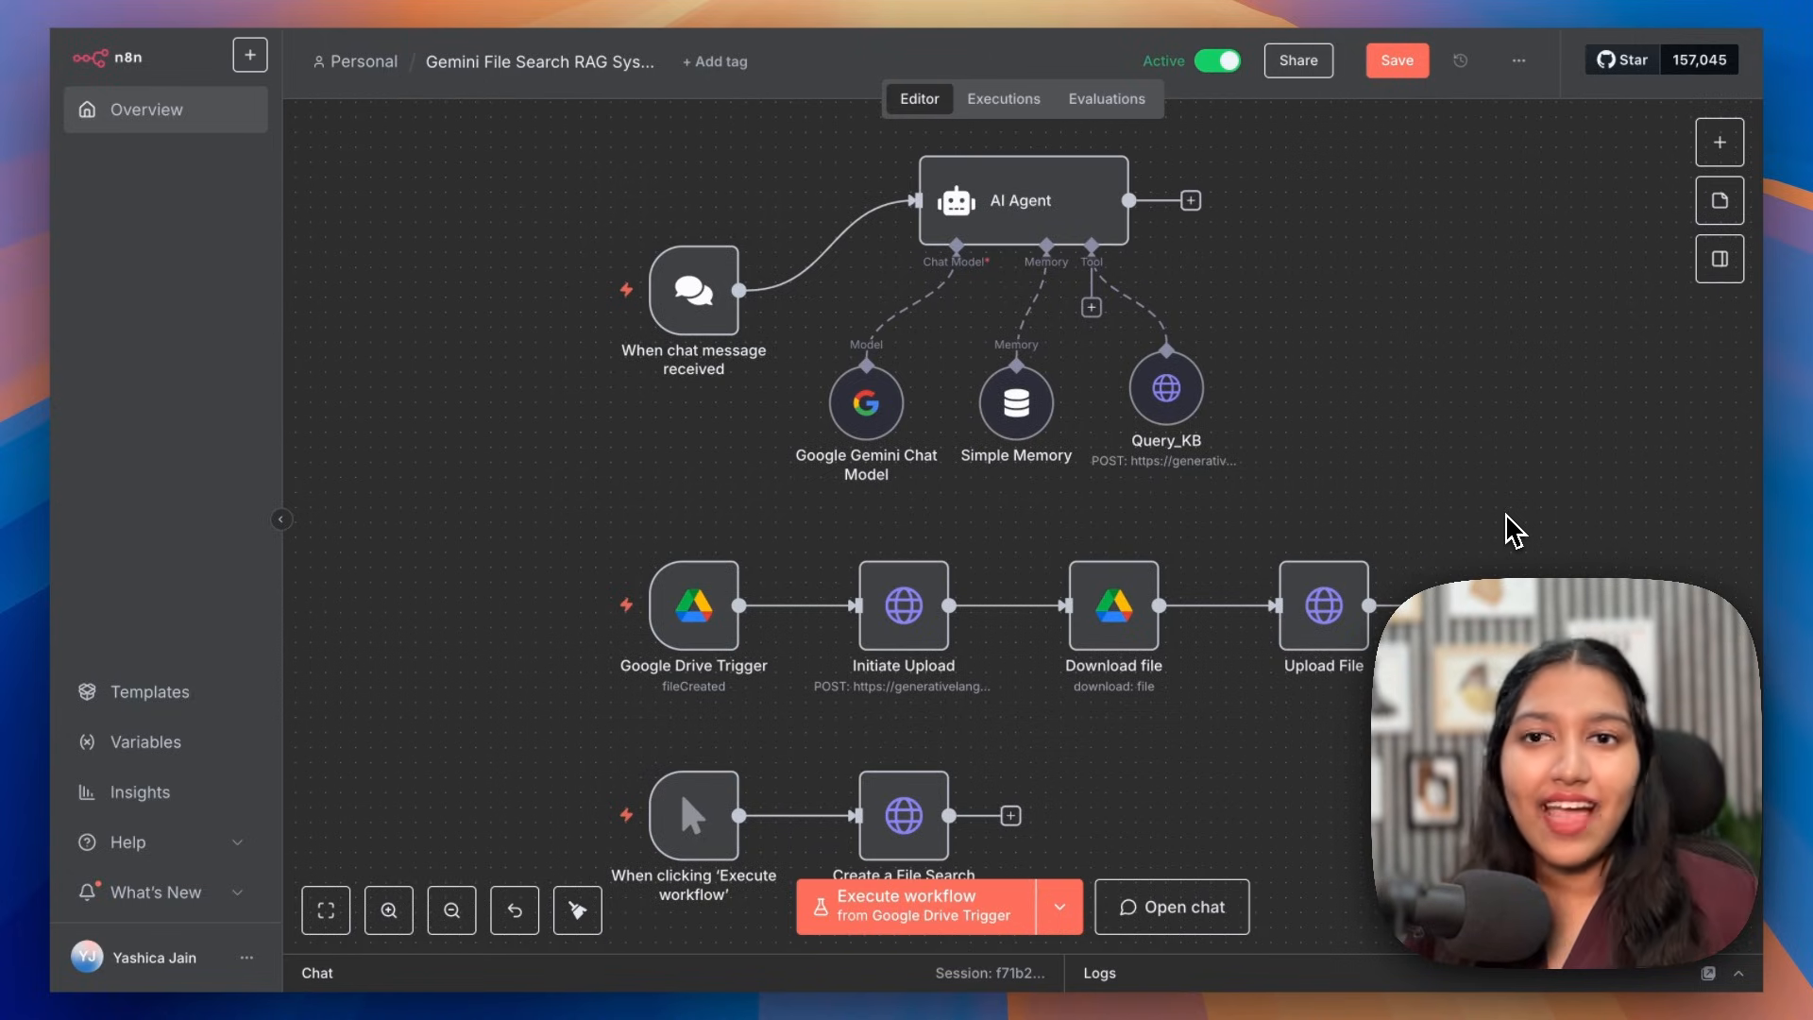